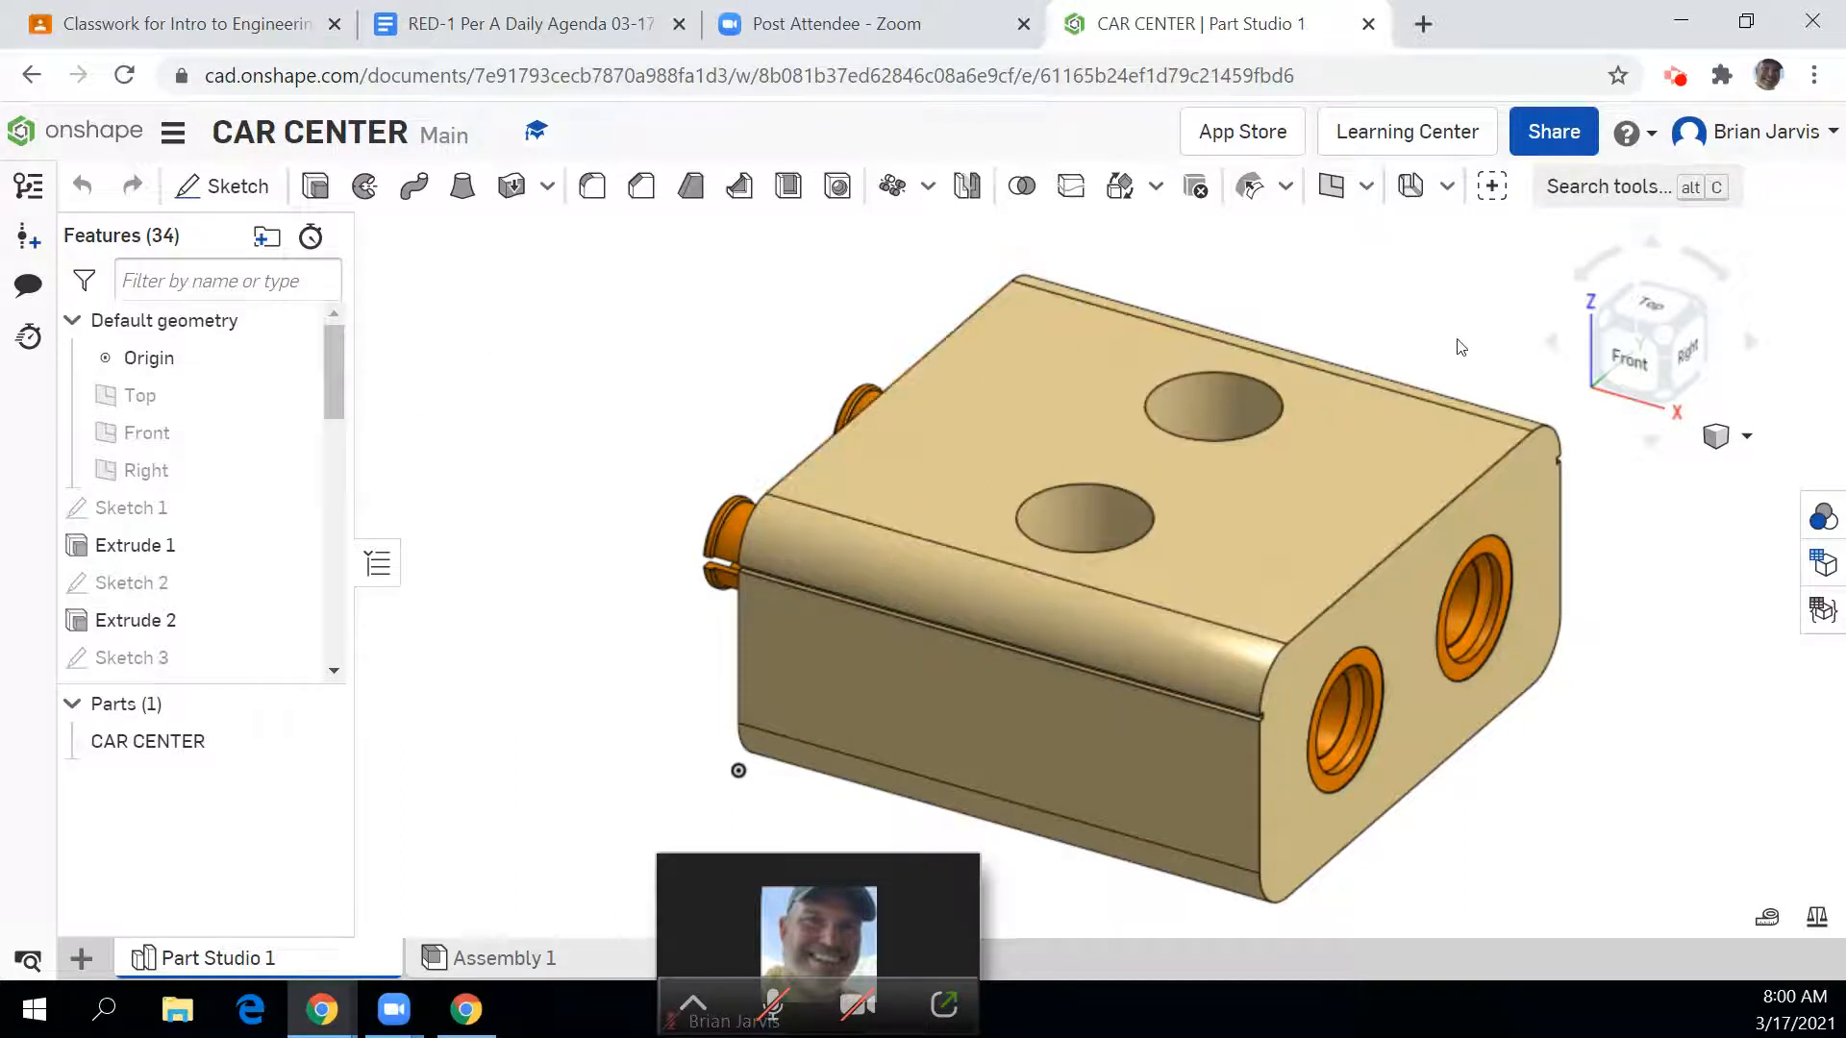
Step: Copy the CAR CENTER workspace to a new document named BACK END
left_click(172, 132)
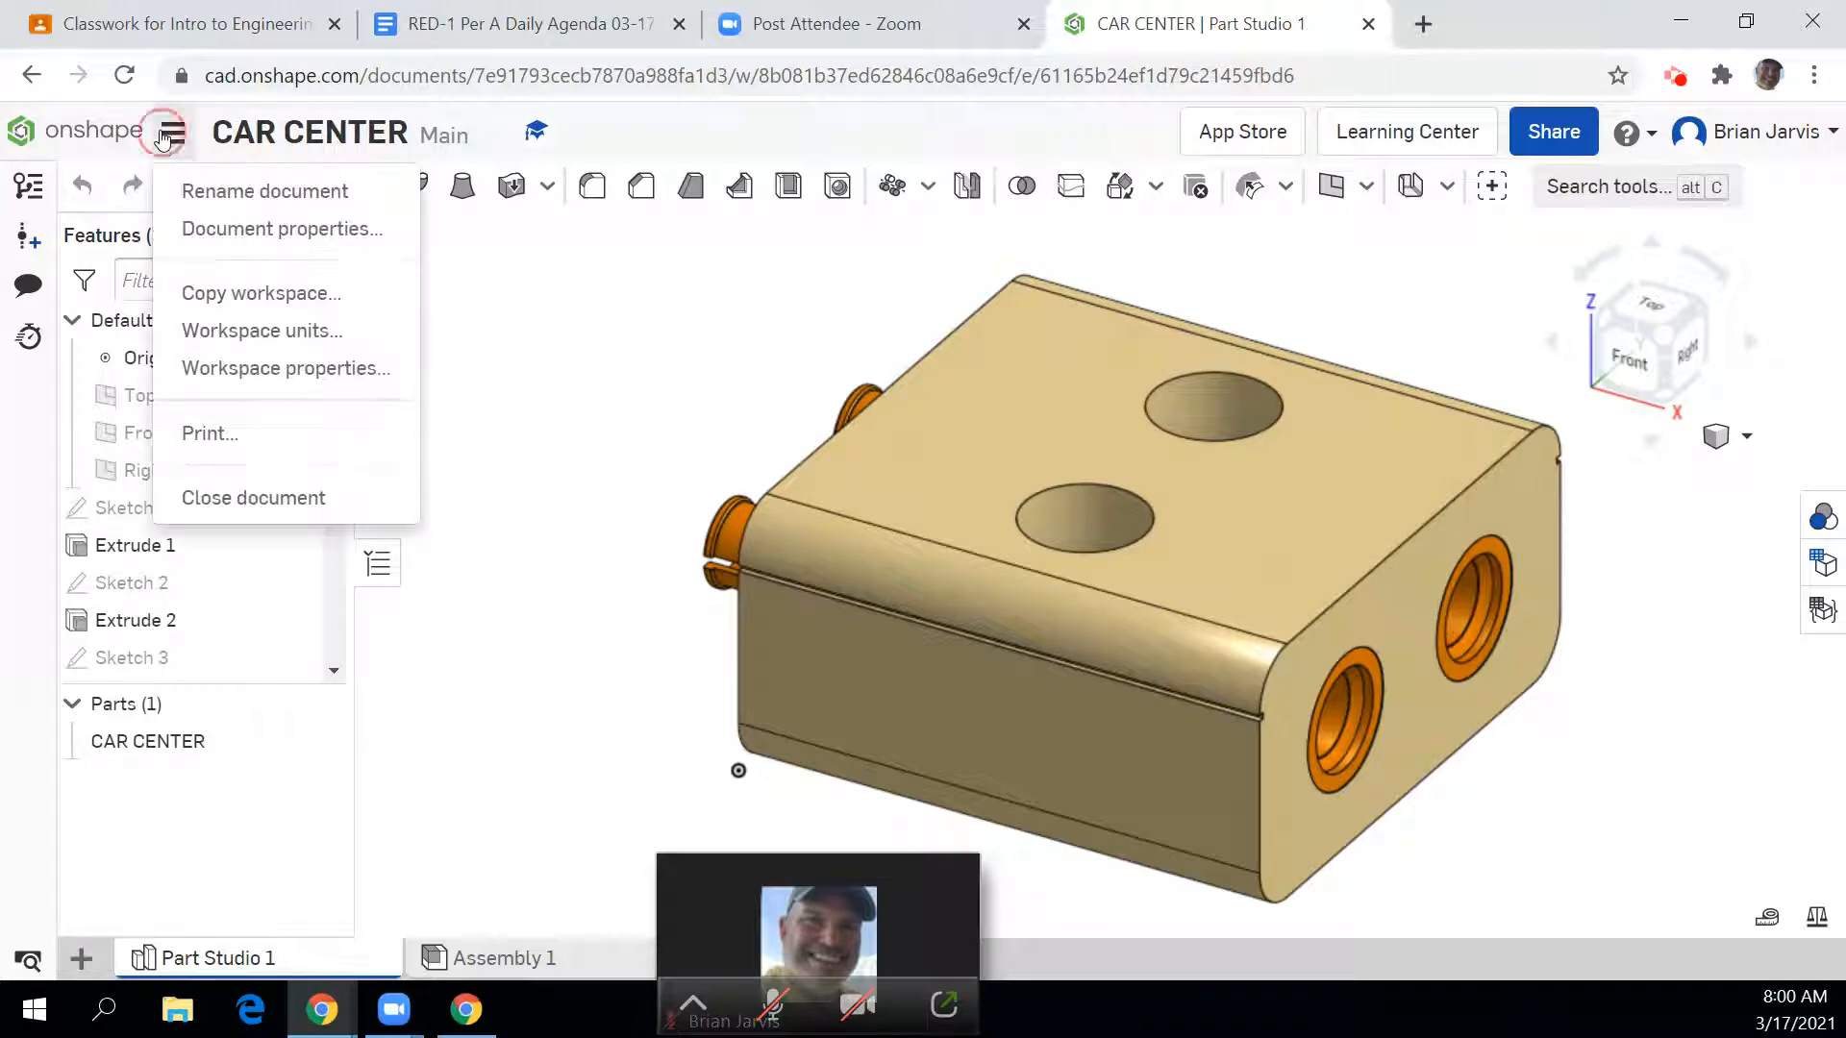
left_click(244, 293)
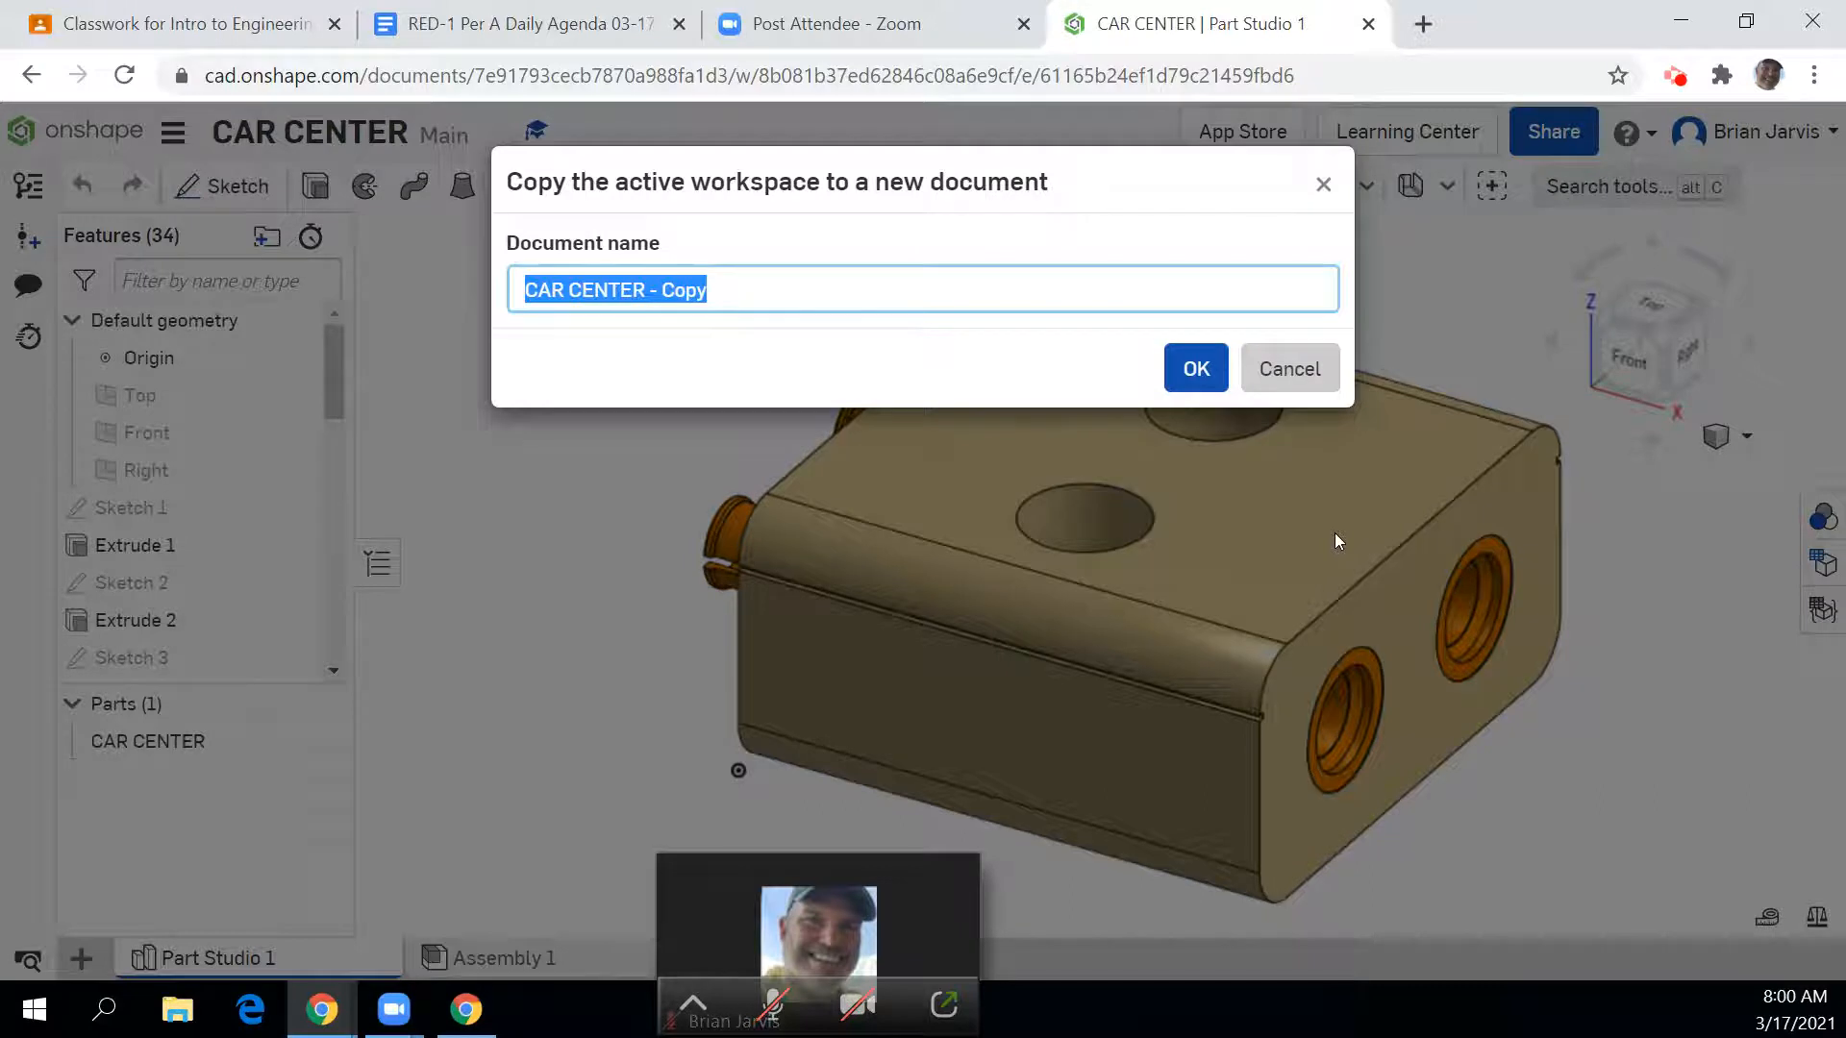
type("BACK END")
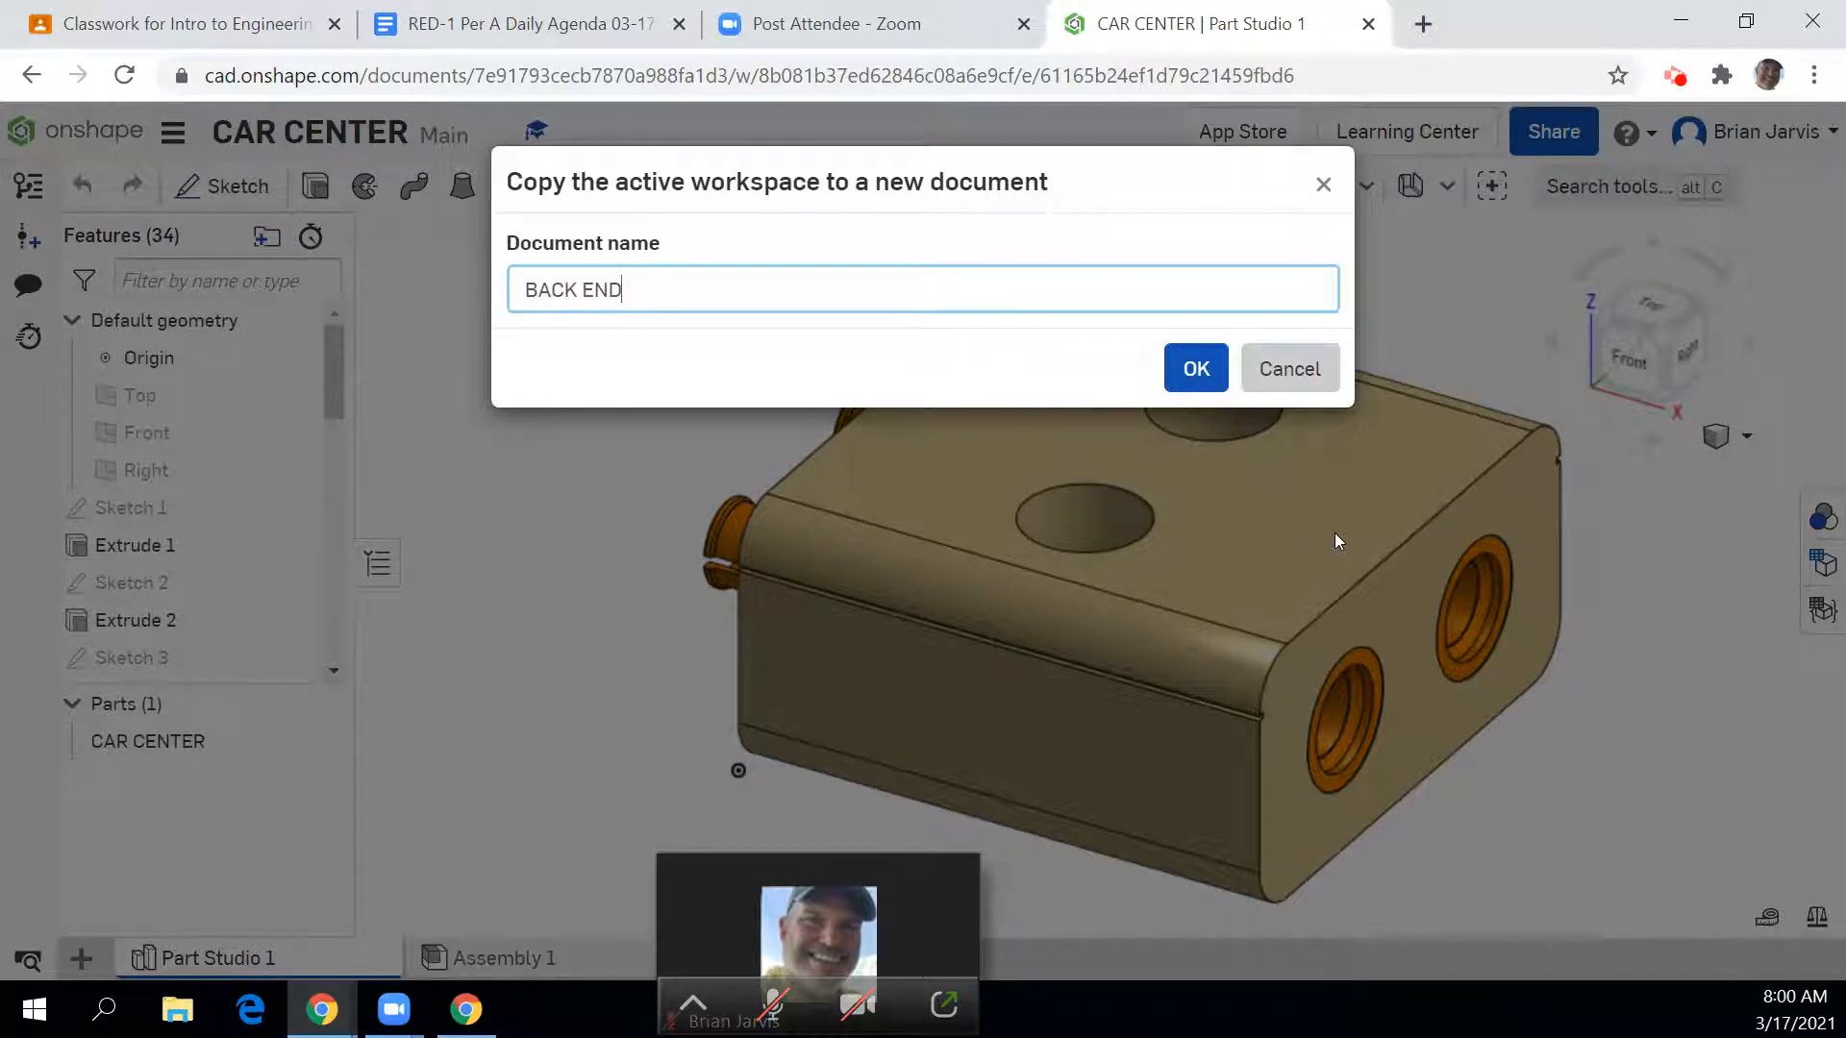
left_click(1208, 373)
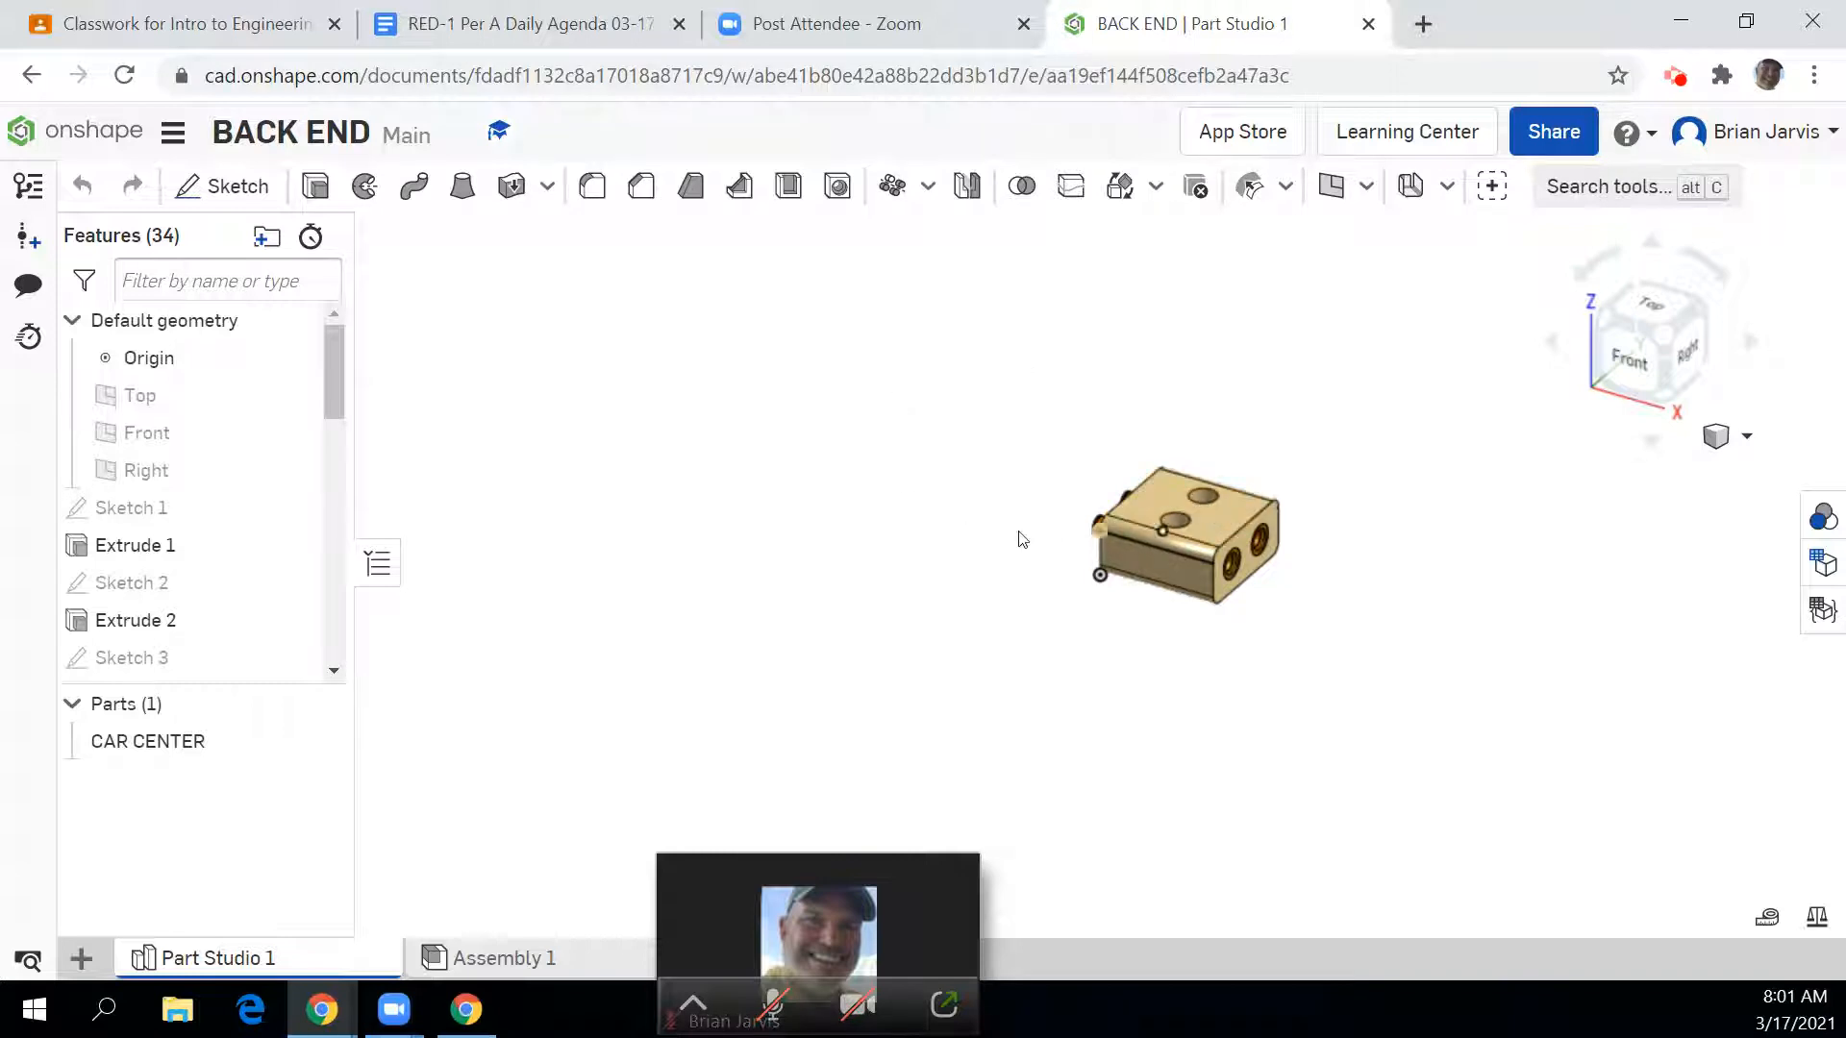
Step: Remove the two round holes through the block's top by deleting Extrude 2 and its Sketch 2
left_click_drag(339, 378, 333, 414)
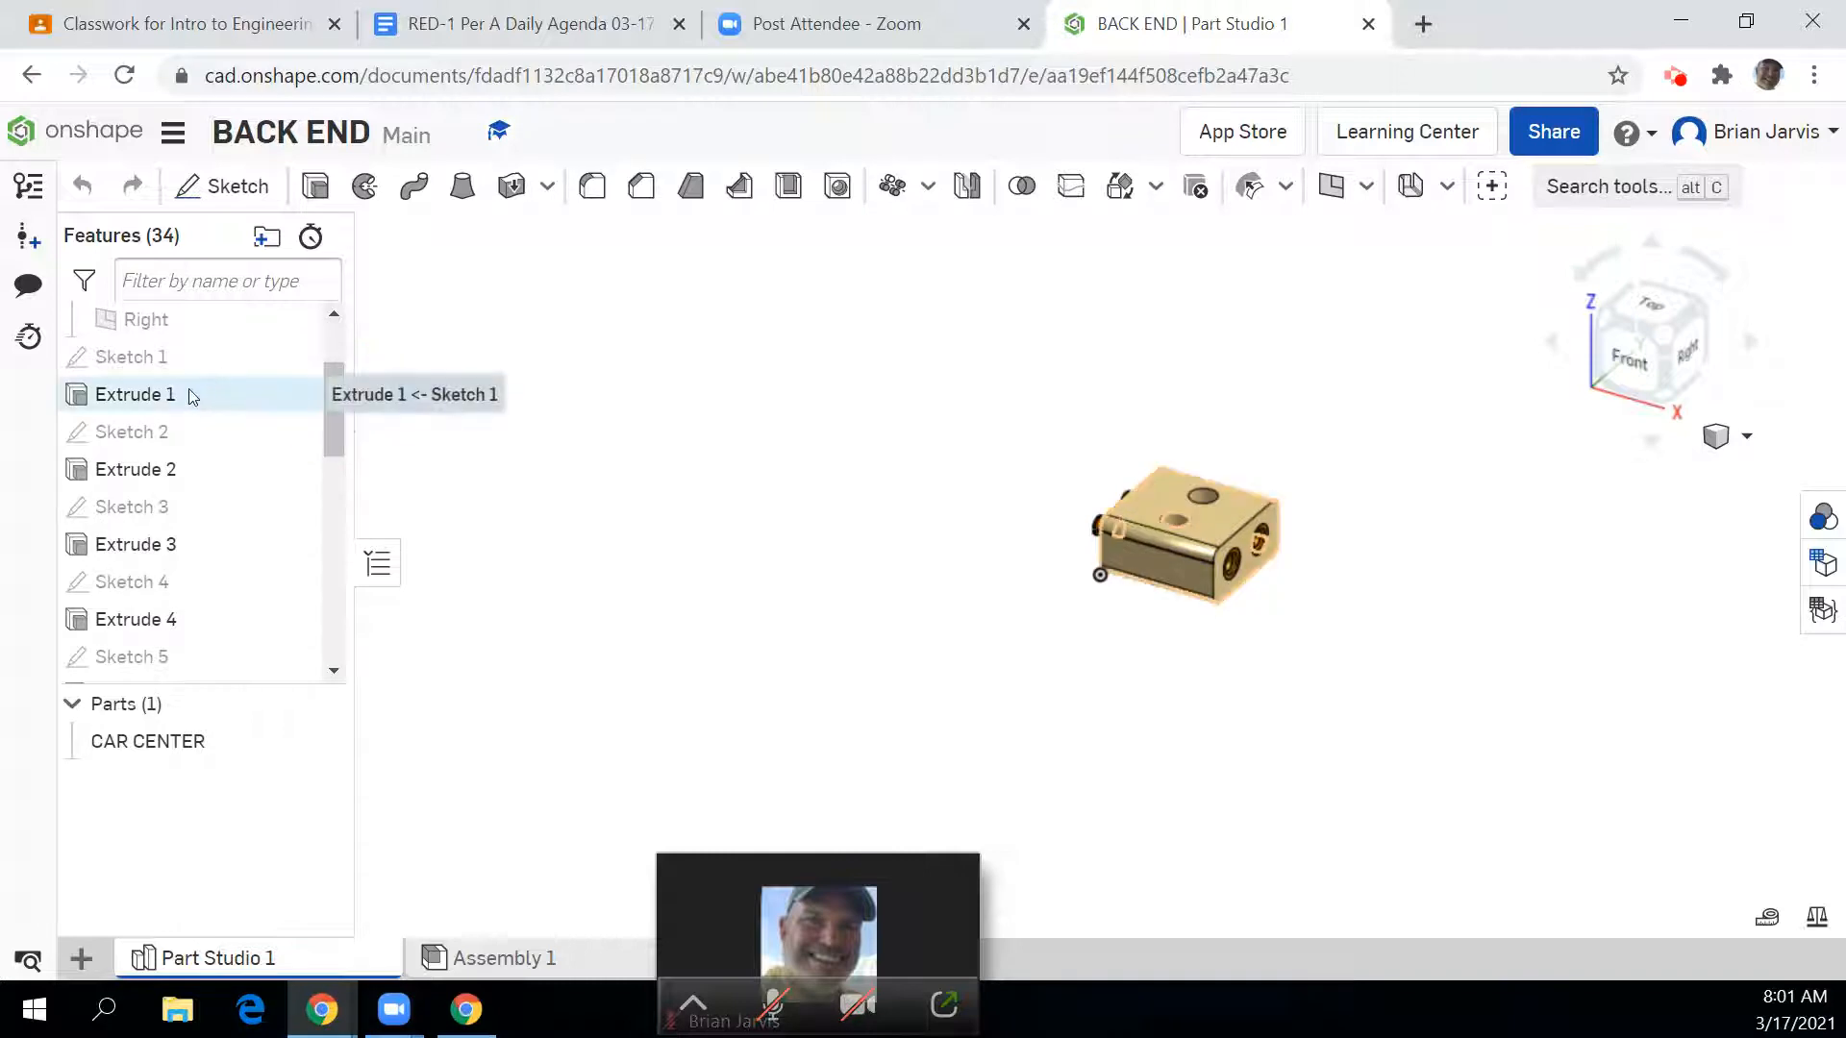
left_click(146, 471)
right_click(146, 476)
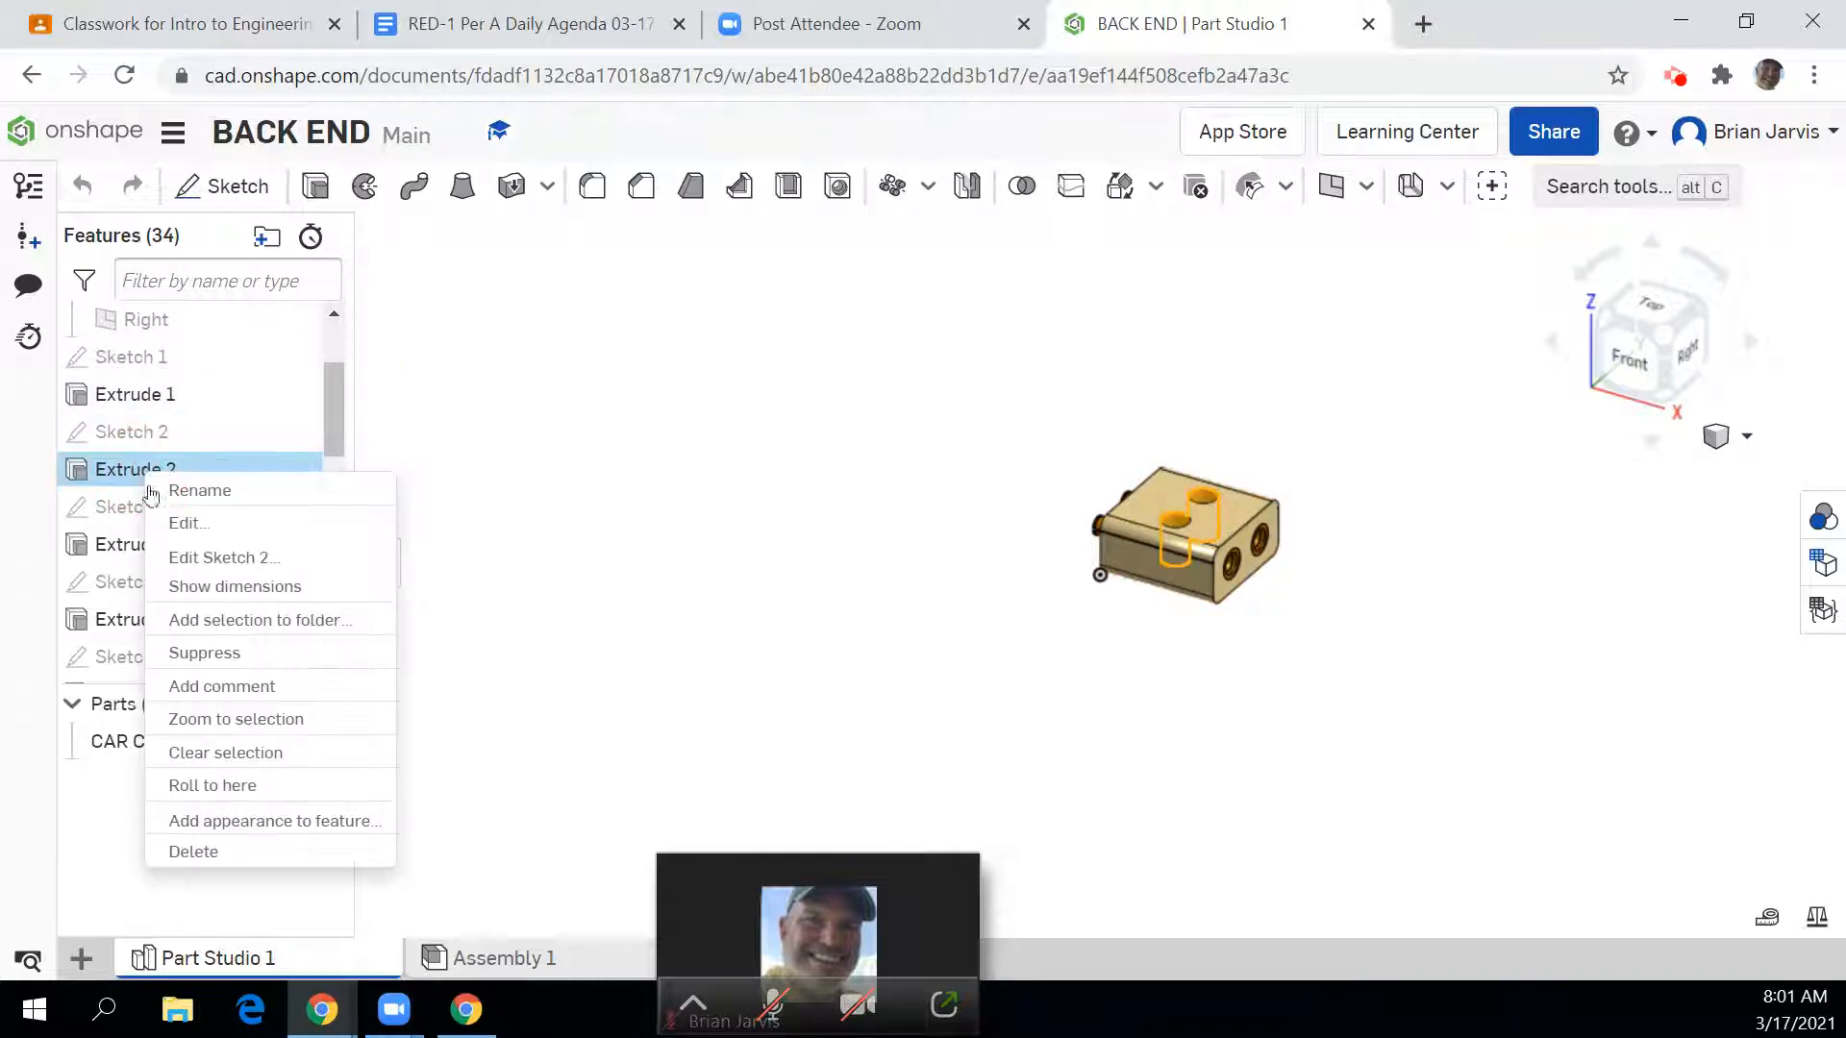
left_click(291, 852)
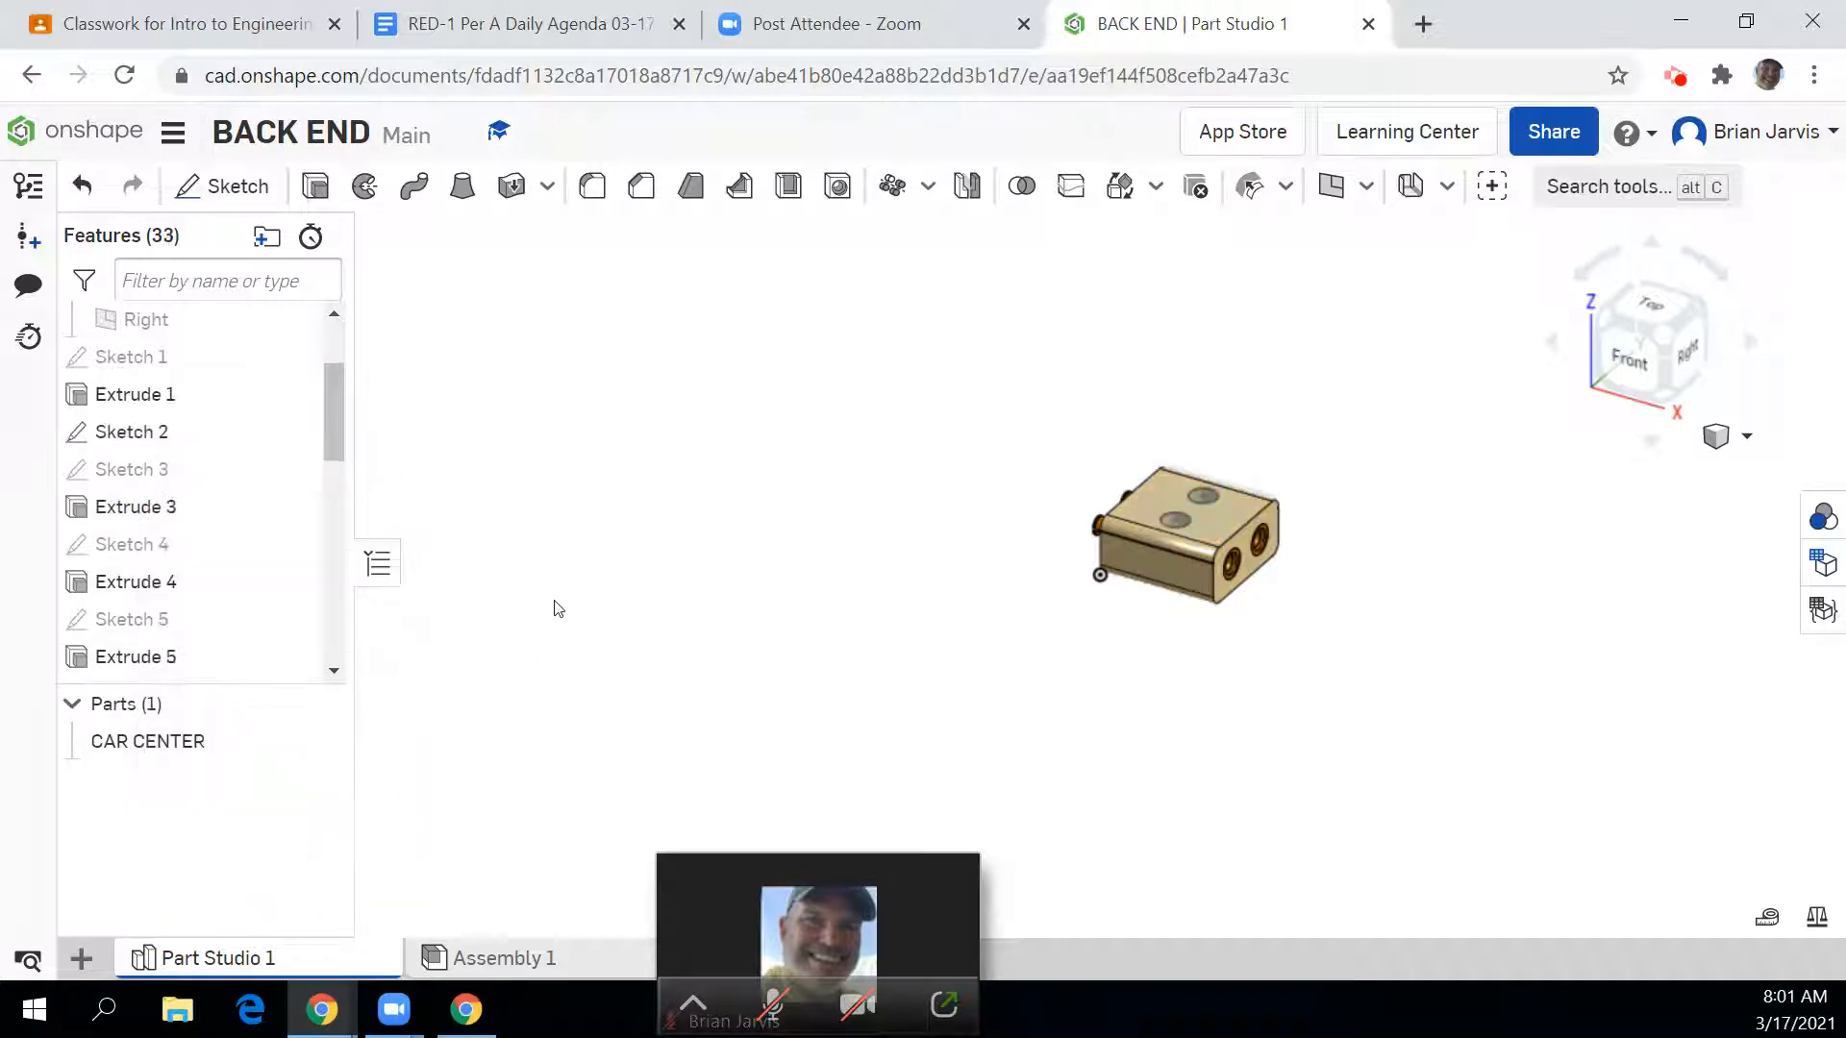
right_click(190, 437)
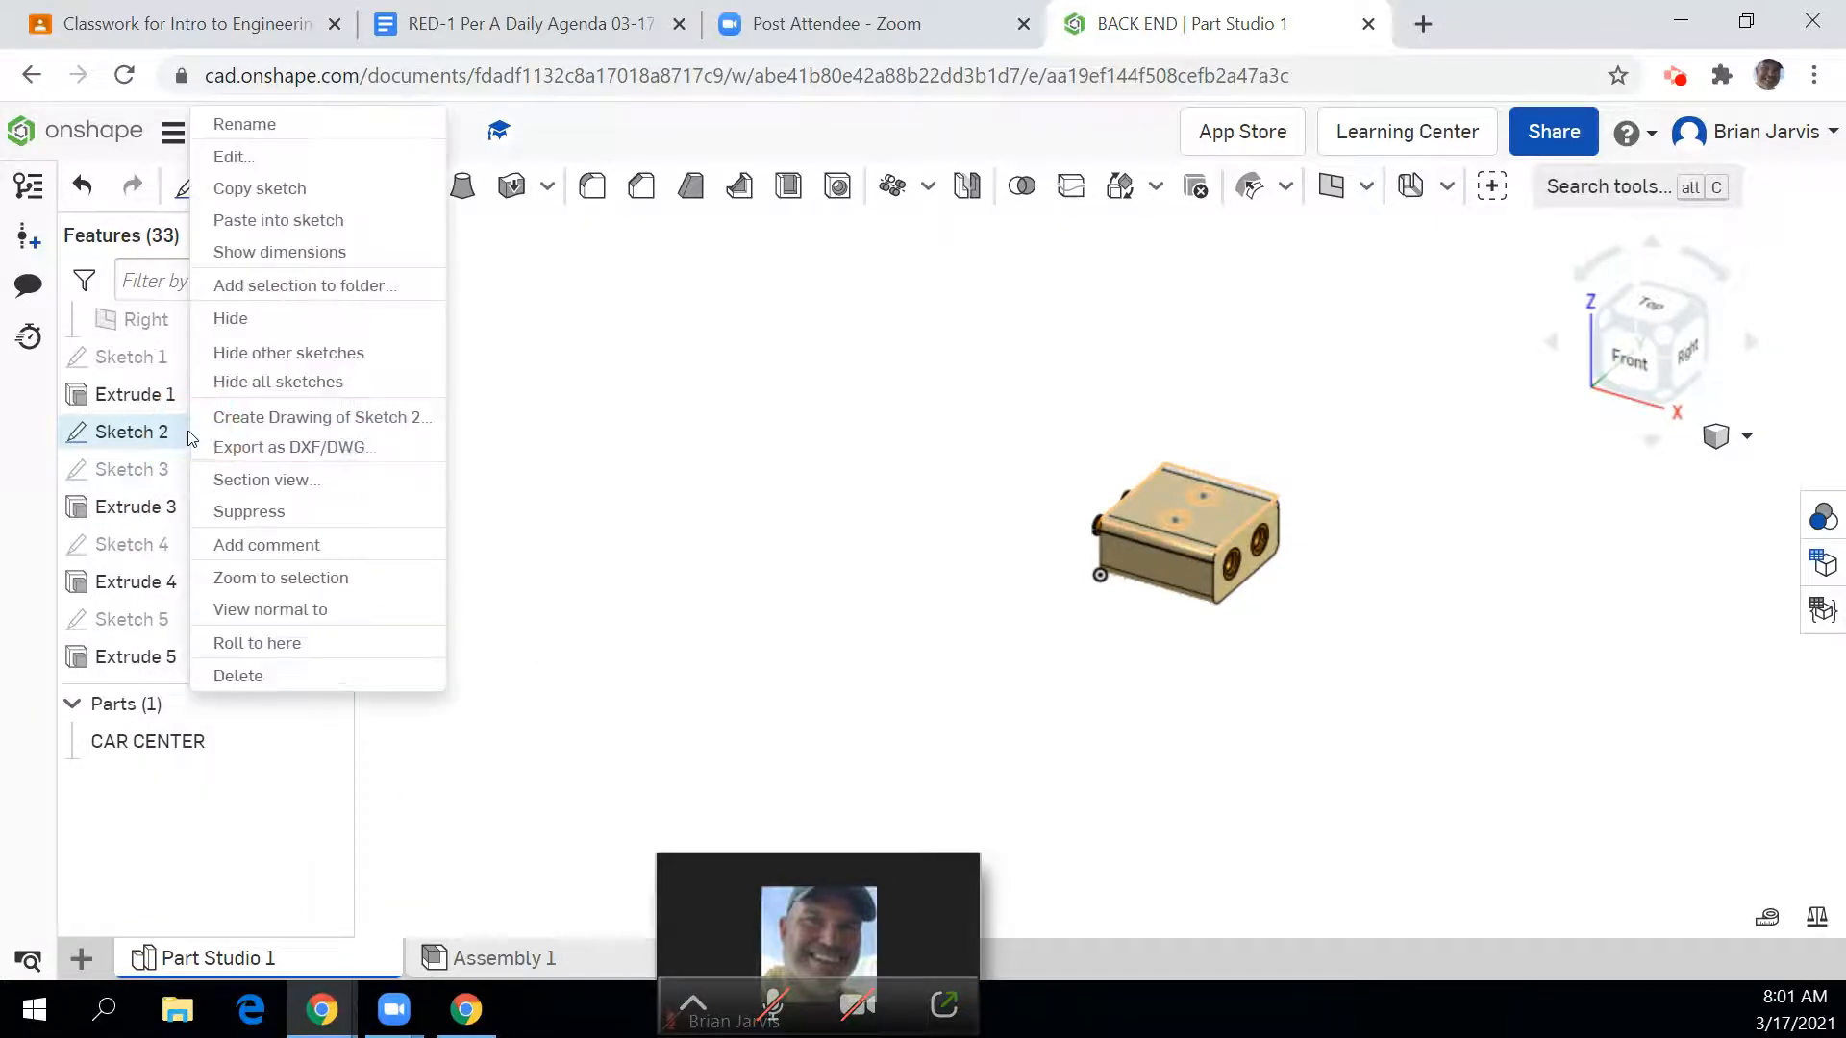
left_click(241, 678)
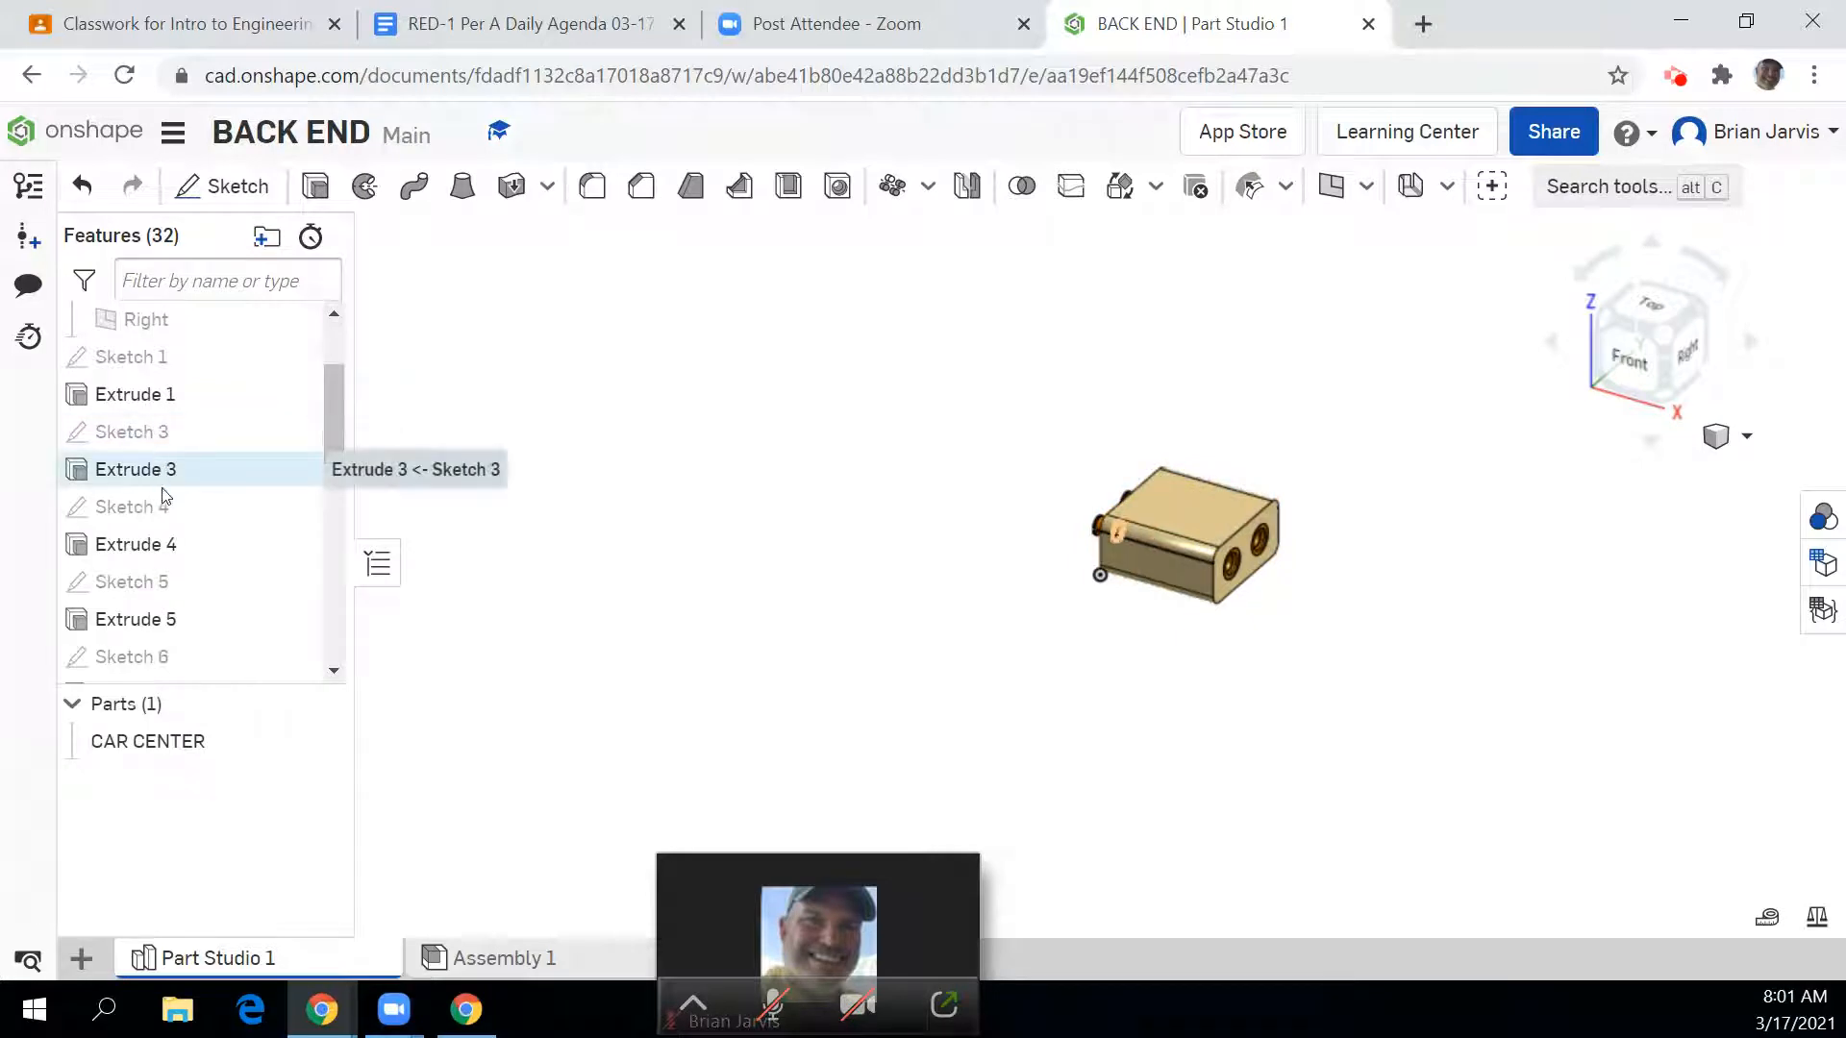
Step: Delete Extrude 8, Sketch 9 and Extrude 9, which form the socket in the block's right end, keeping Sketch 8
left_click_drag(333, 441, 338, 555)
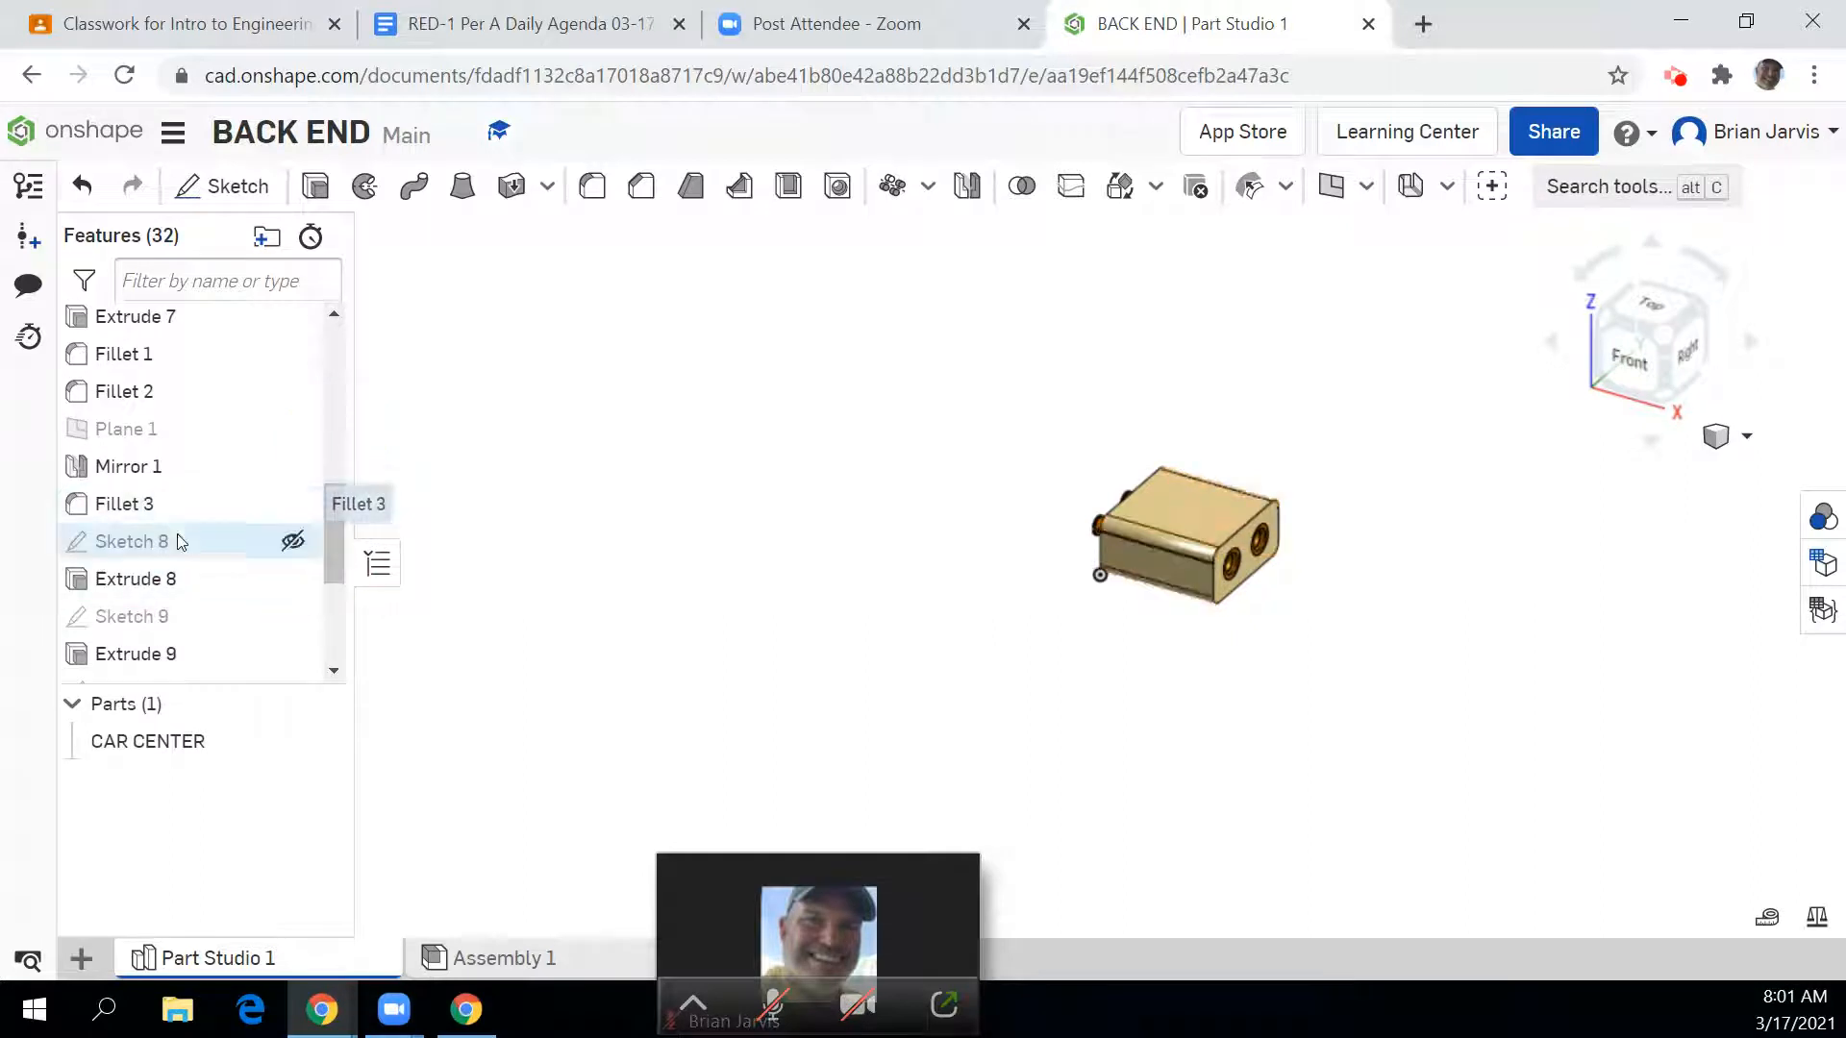
right_click(176, 588)
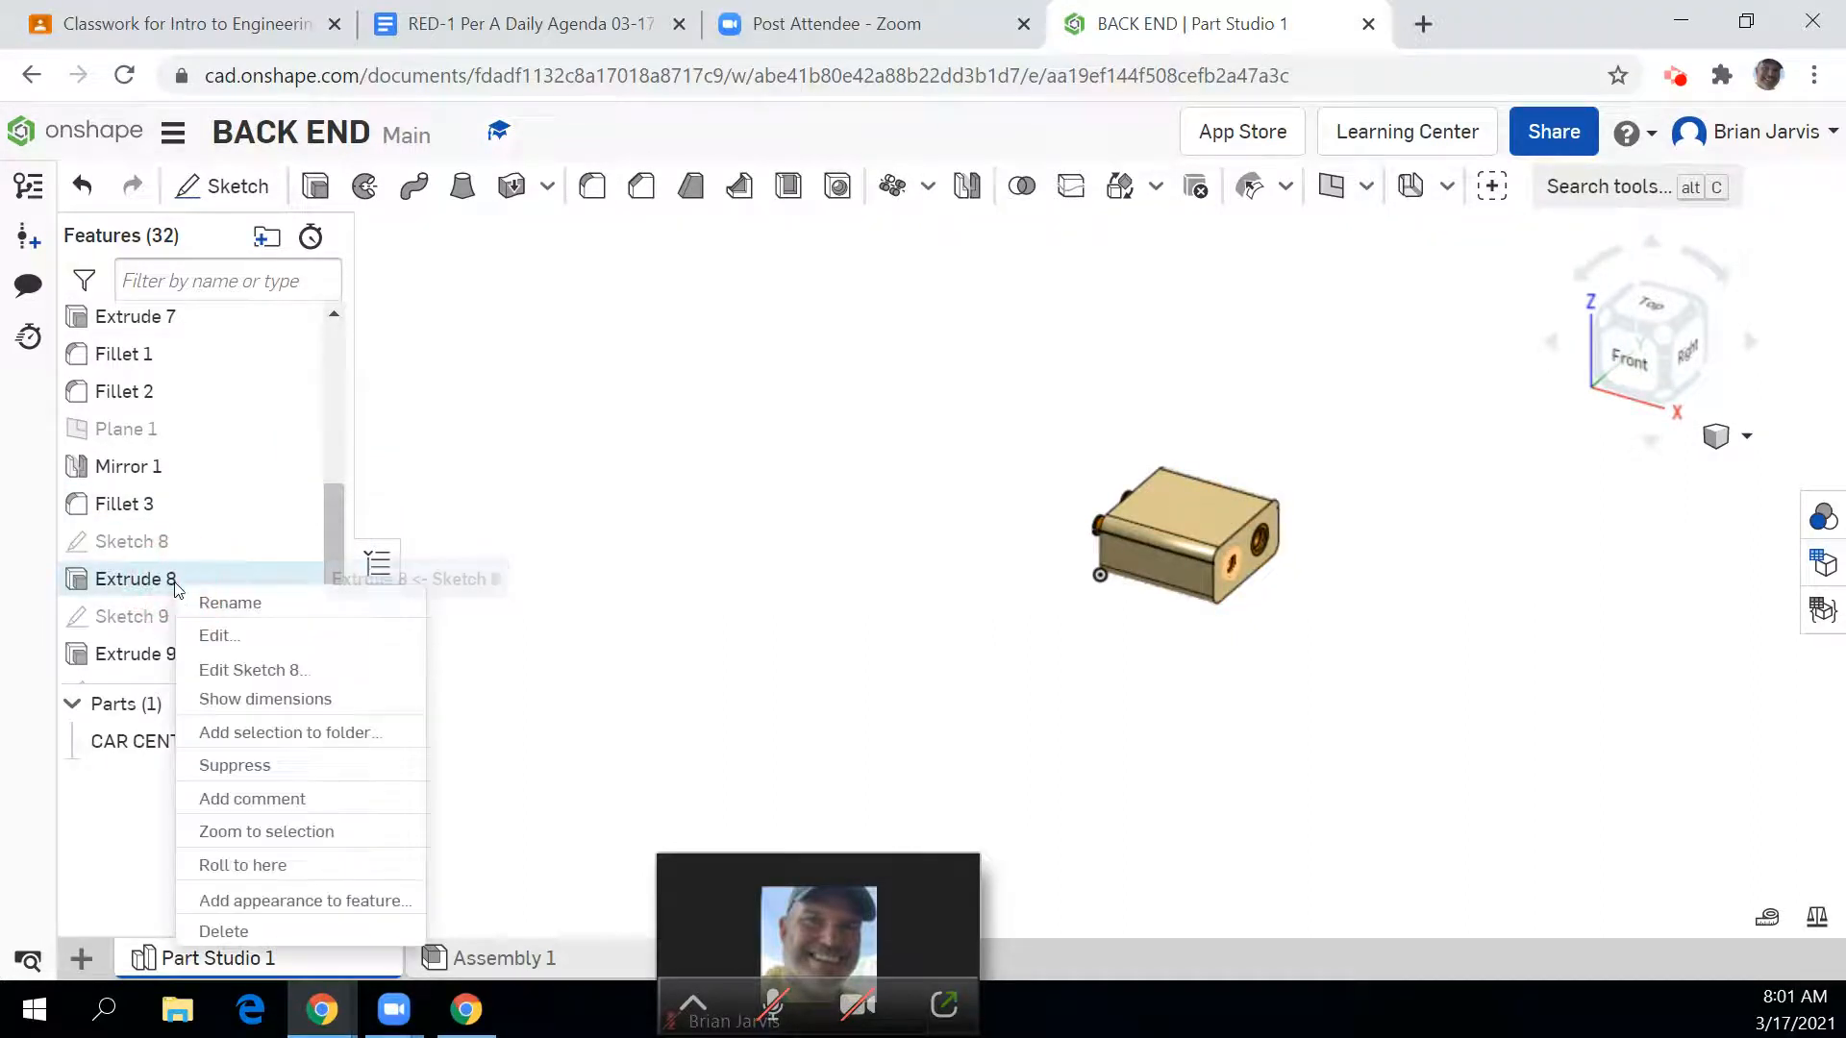
left_click(307, 937)
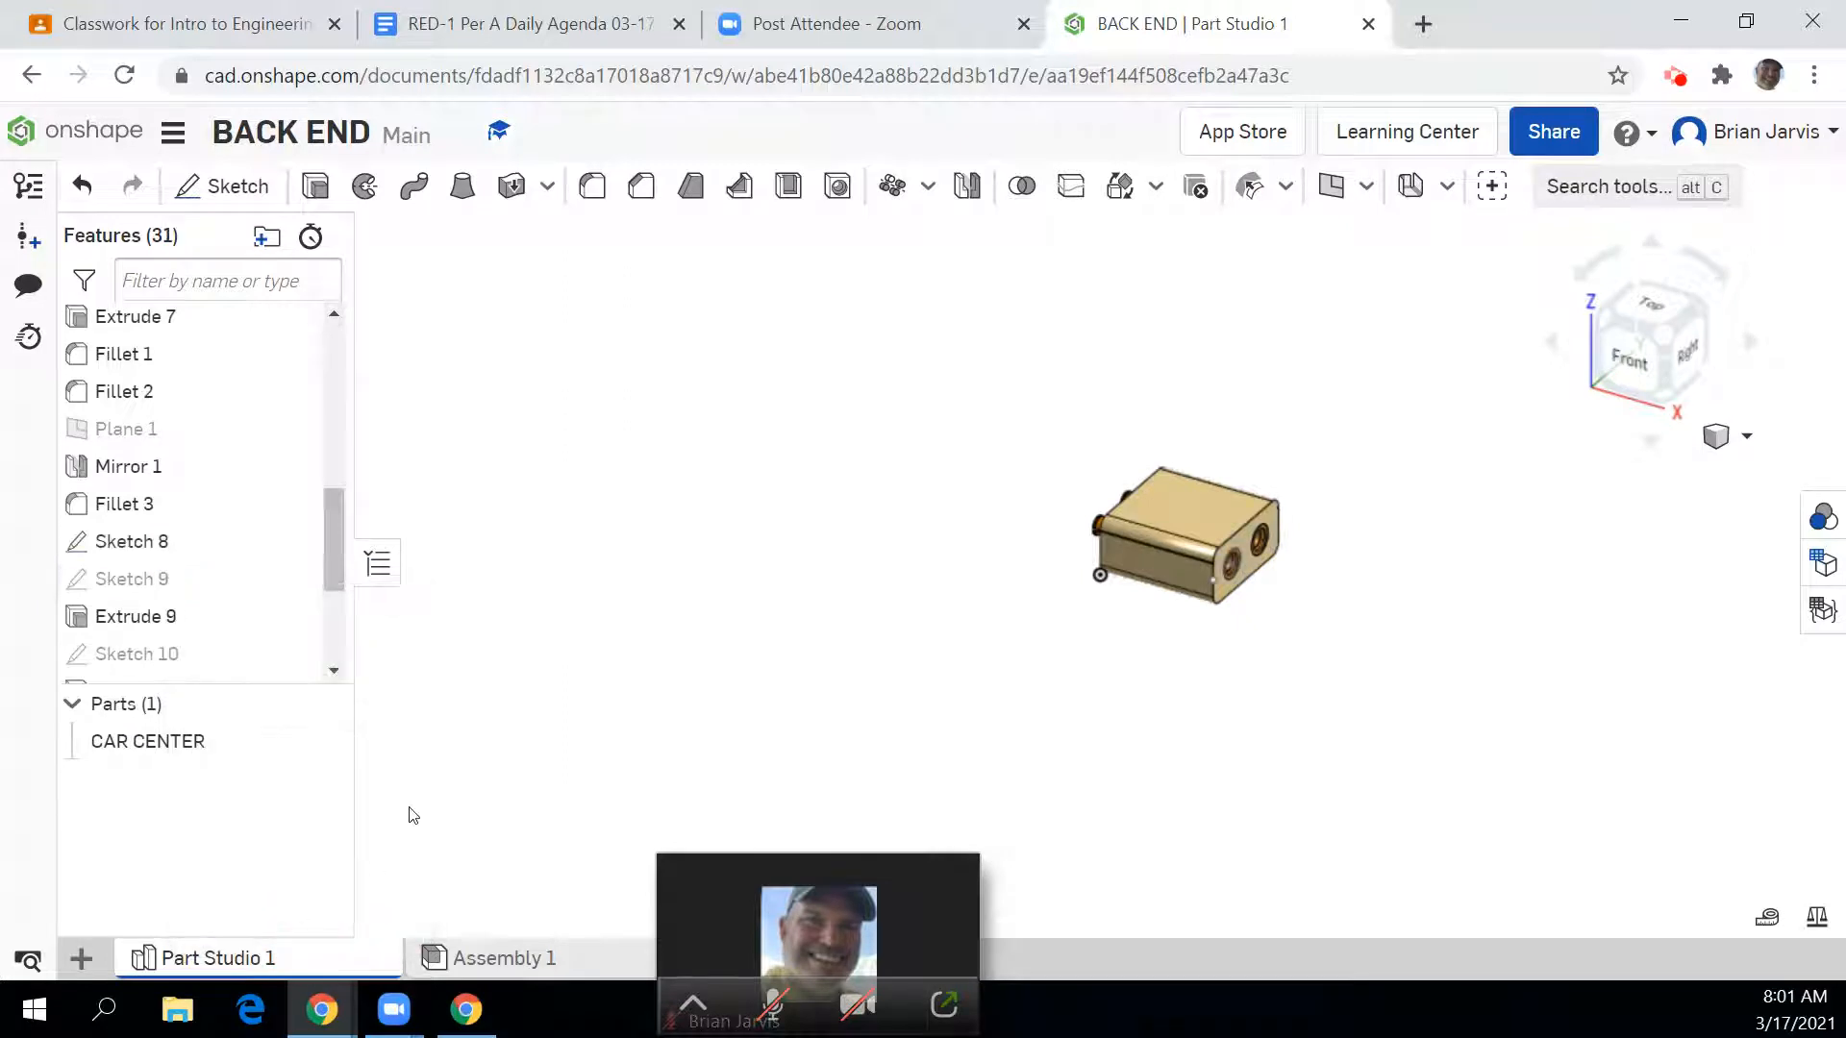
right_click(159, 580)
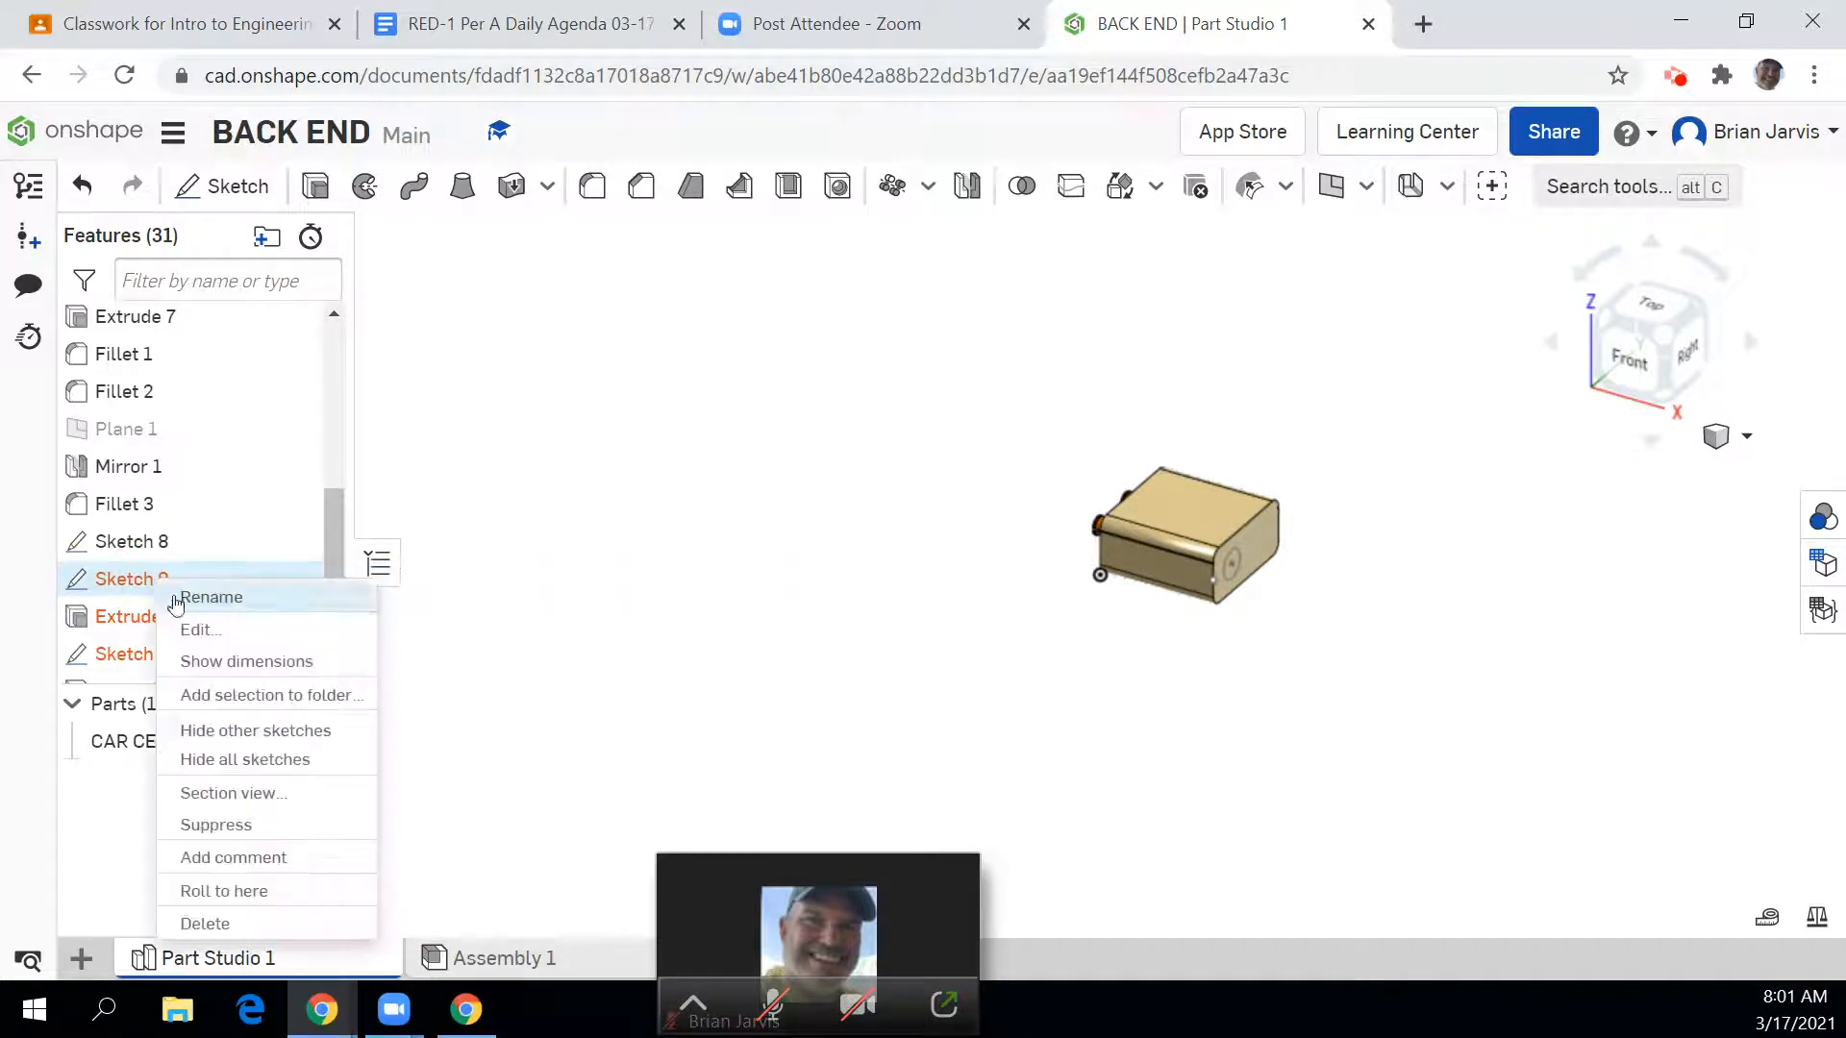
left_click(274, 929)
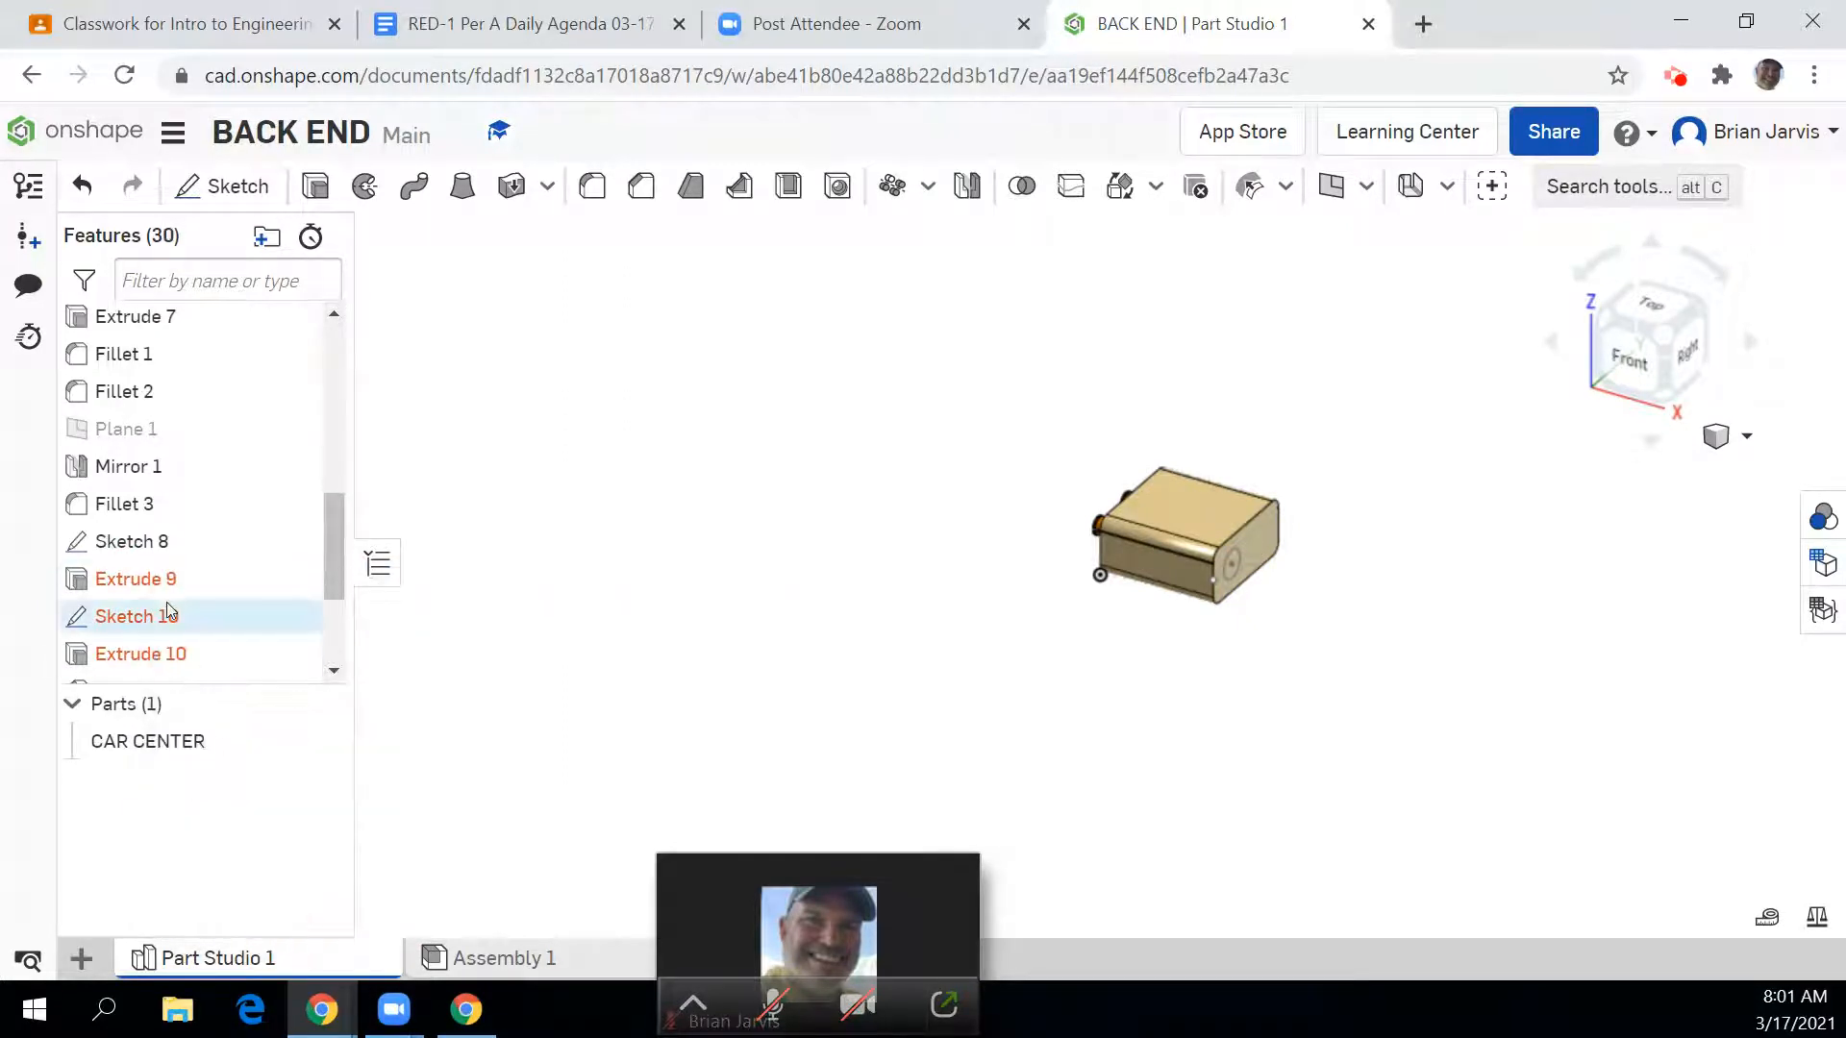
right_click(147, 569)
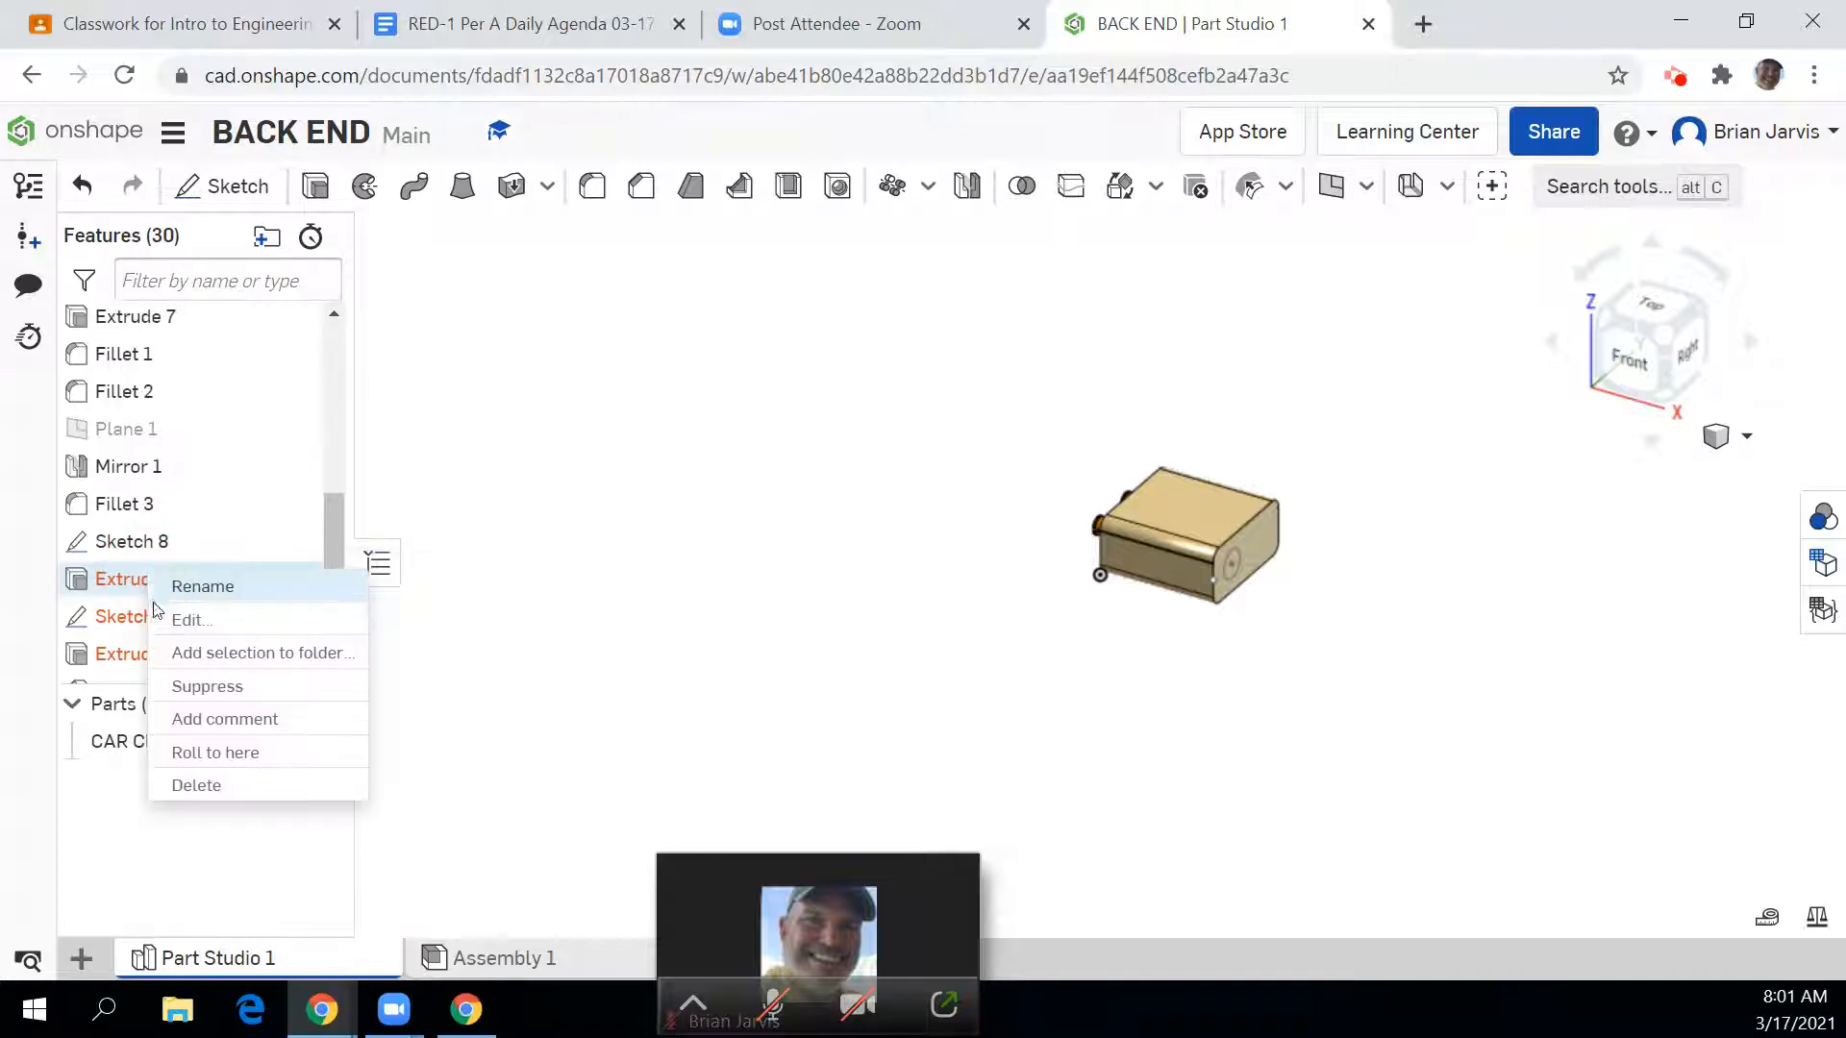
left_click(196, 785)
Step: Delete the remaining socket features: Sketch 10, Extrude 10, Chamfer 1 and Mirror 2
right_click(161, 584)
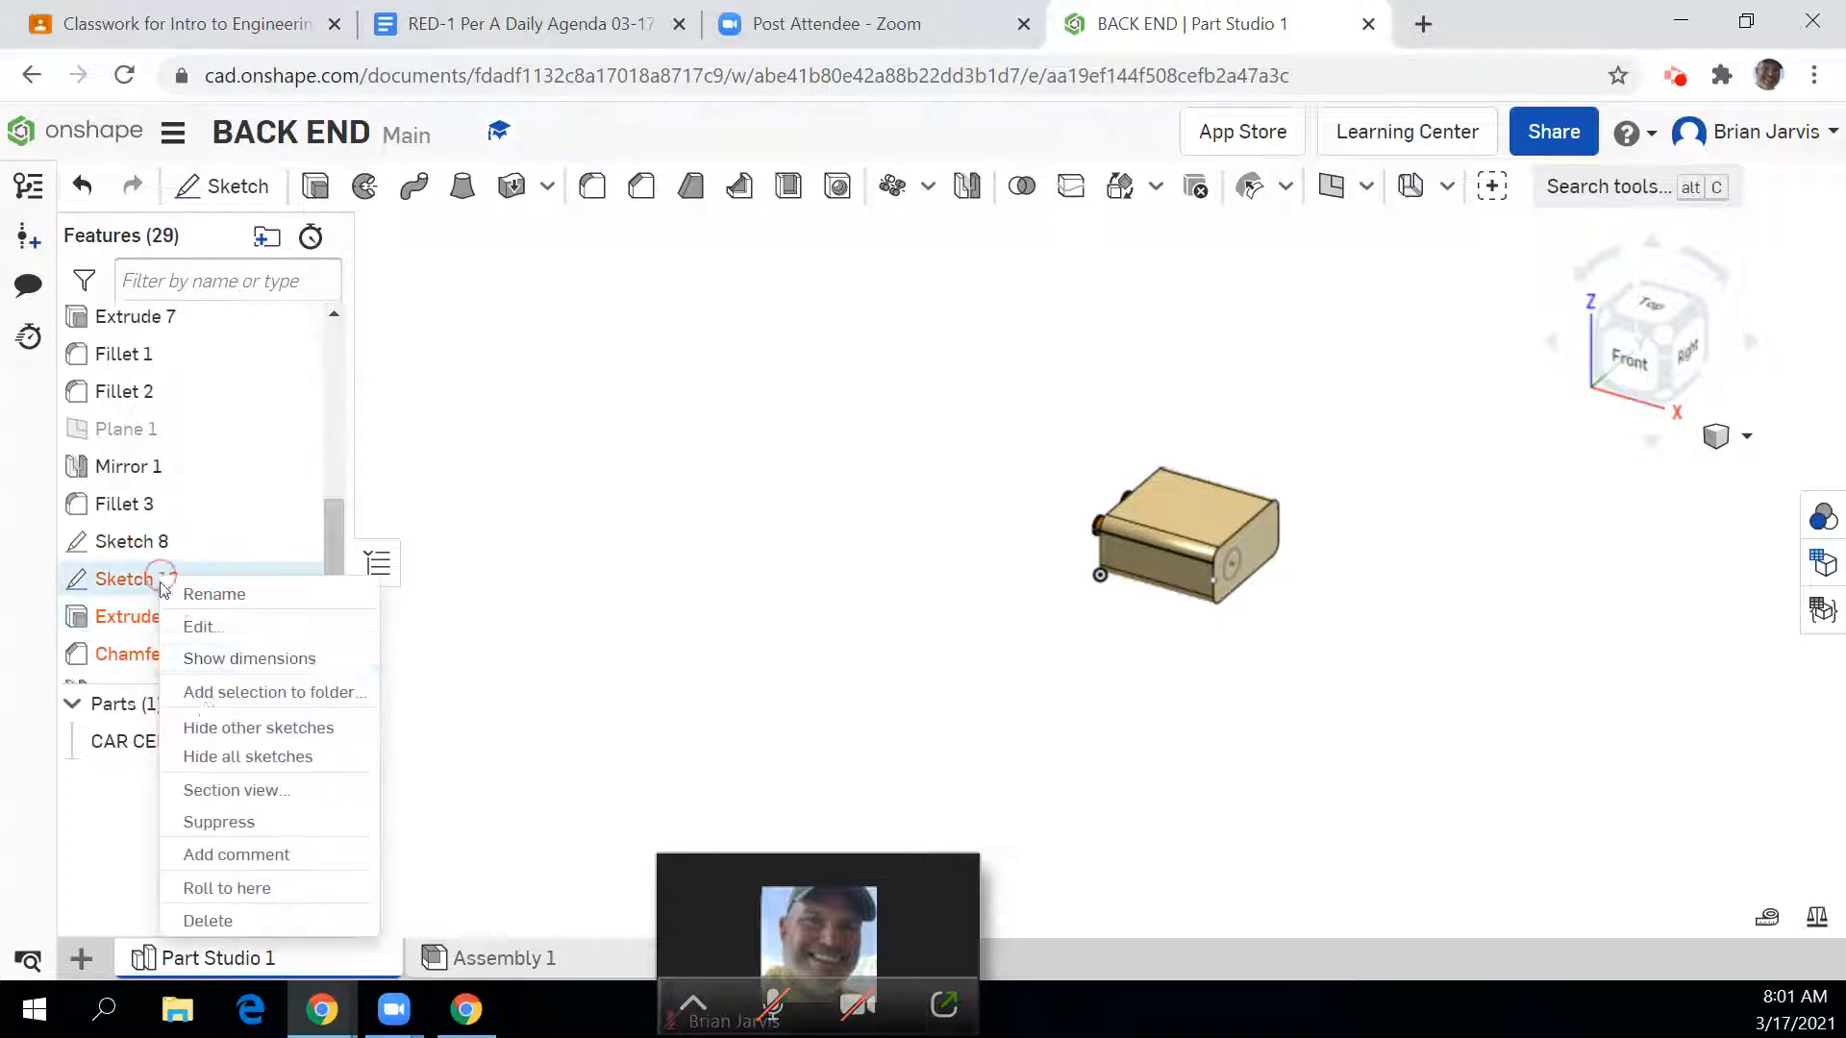
left_click(245, 921)
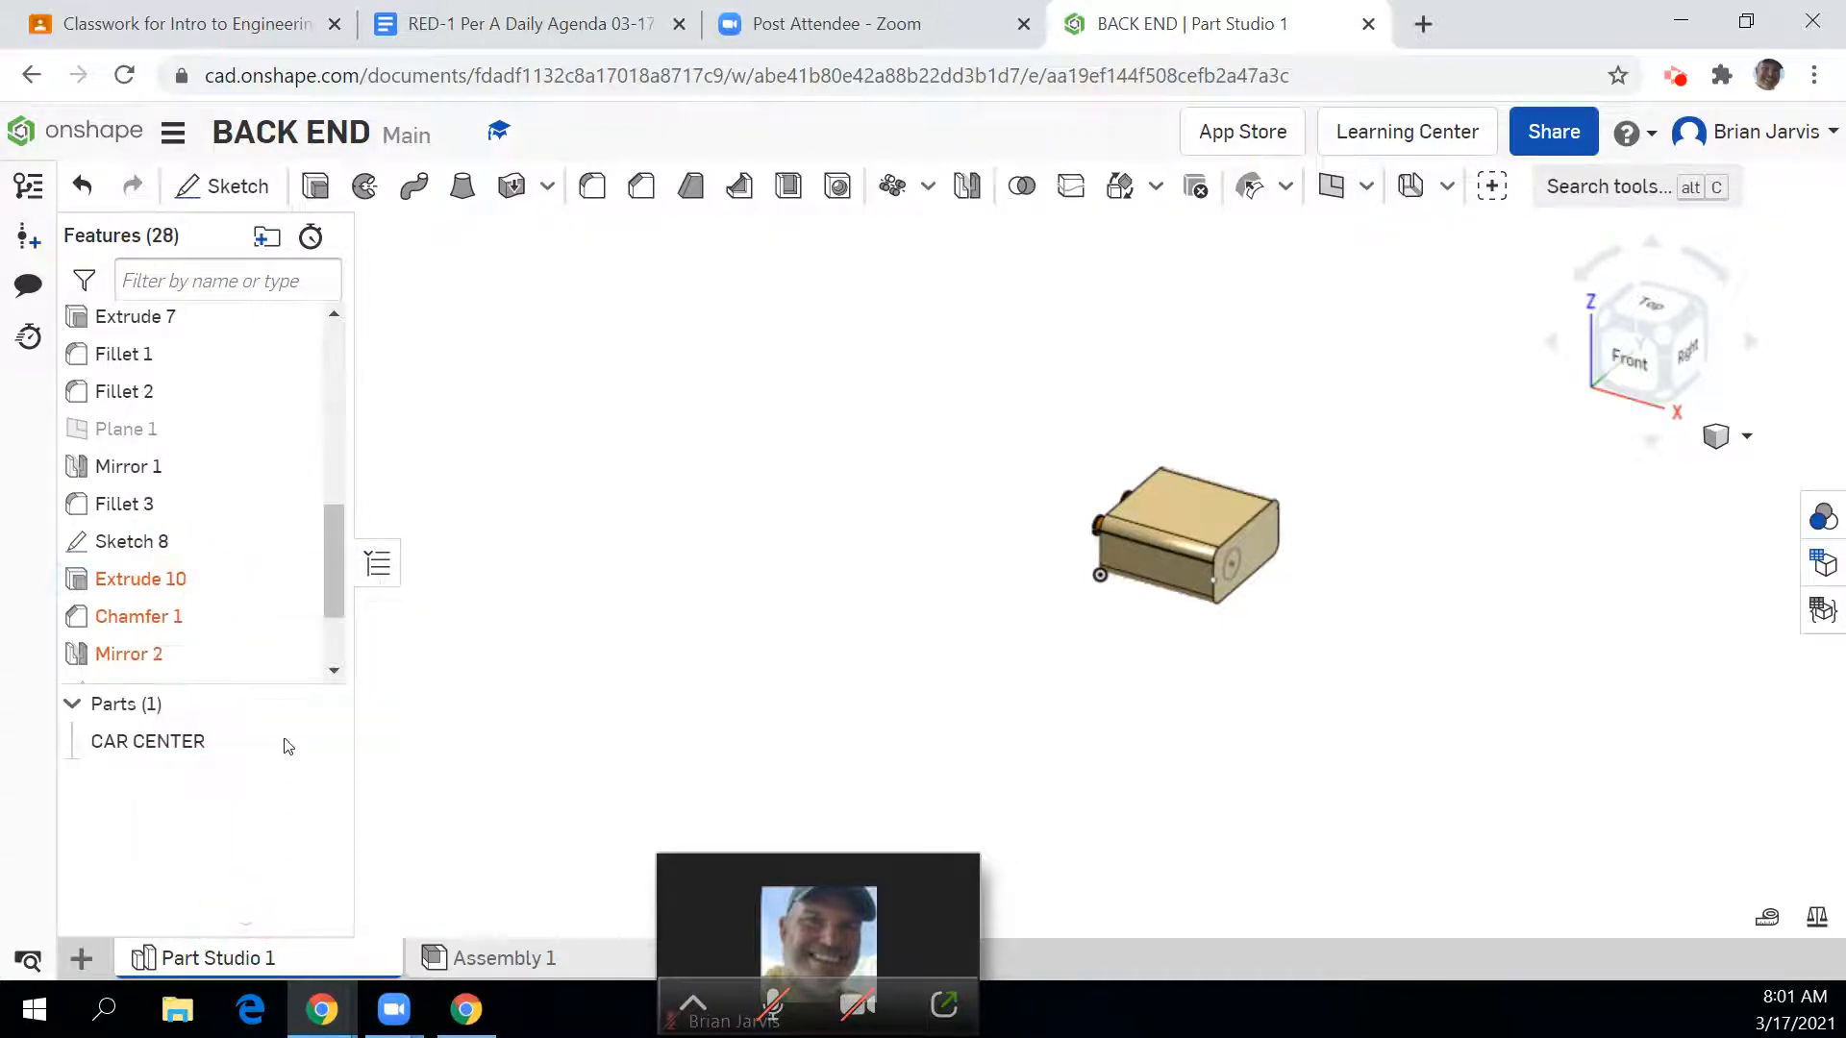
right_click(159, 581)
left_click(248, 799)
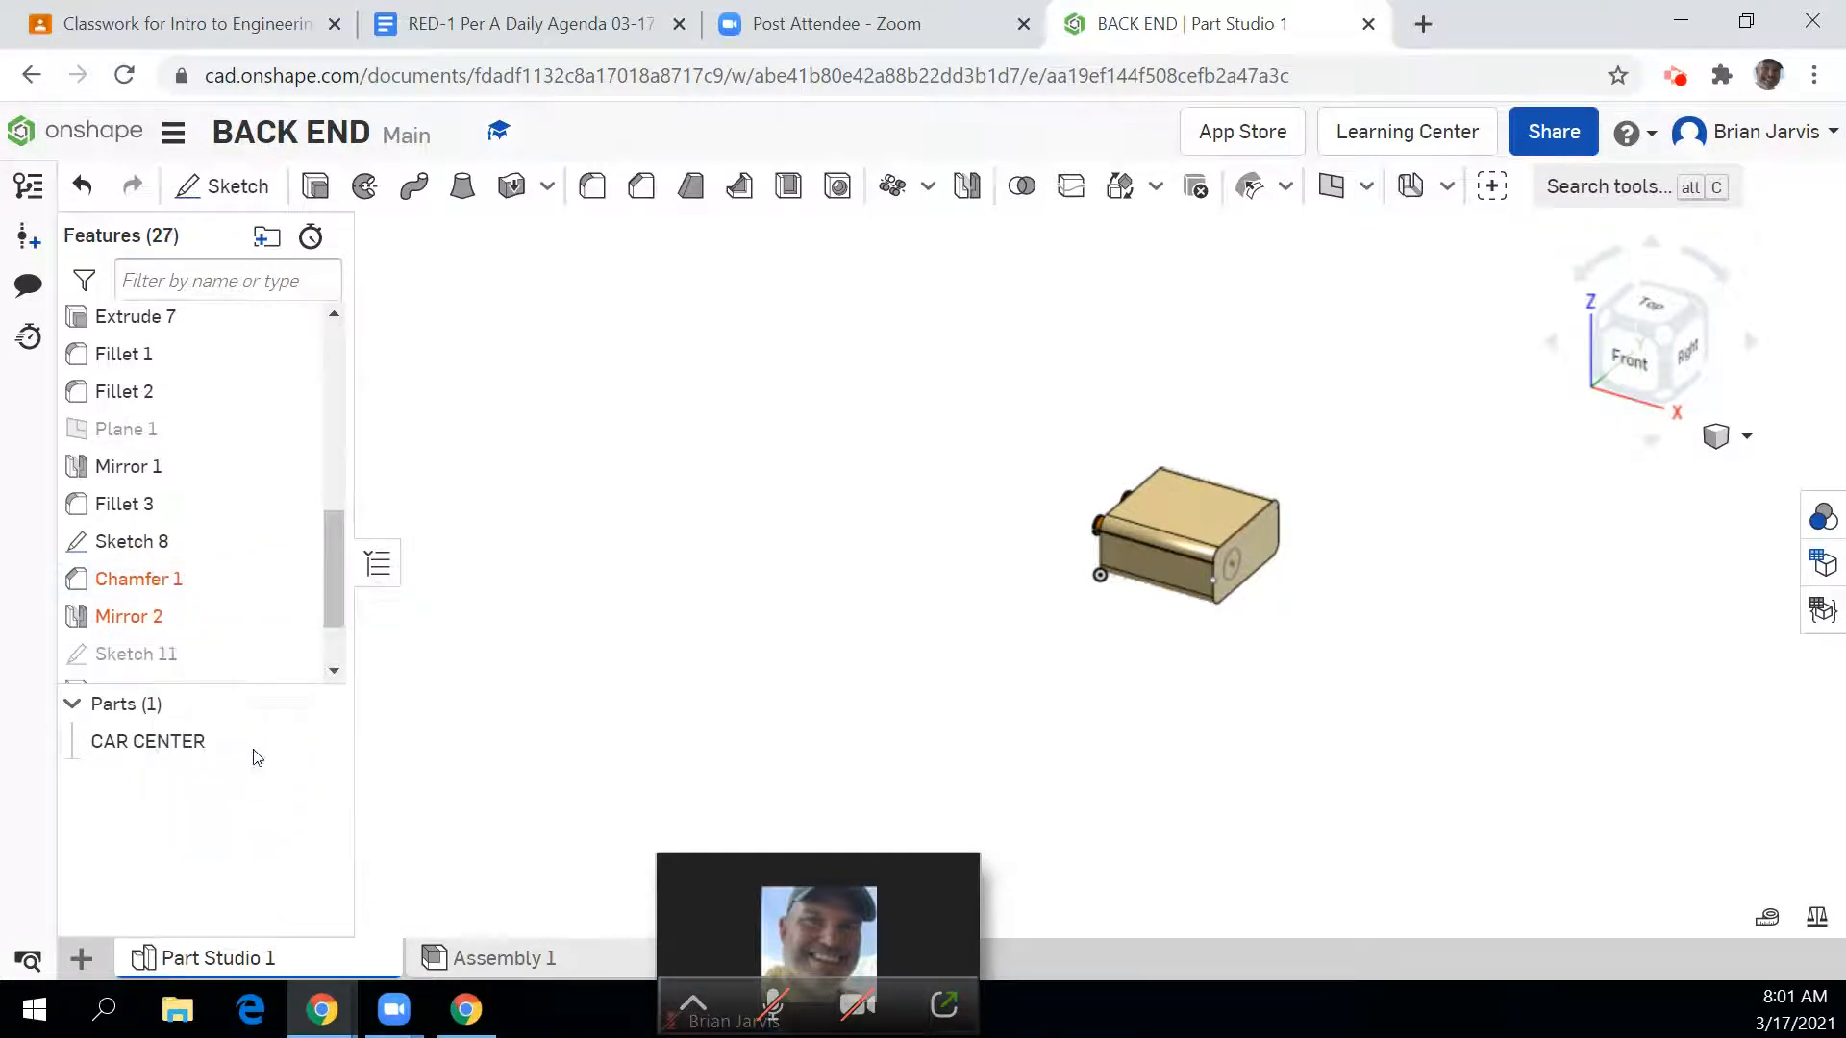
left_click(174, 584)
right_click(175, 593)
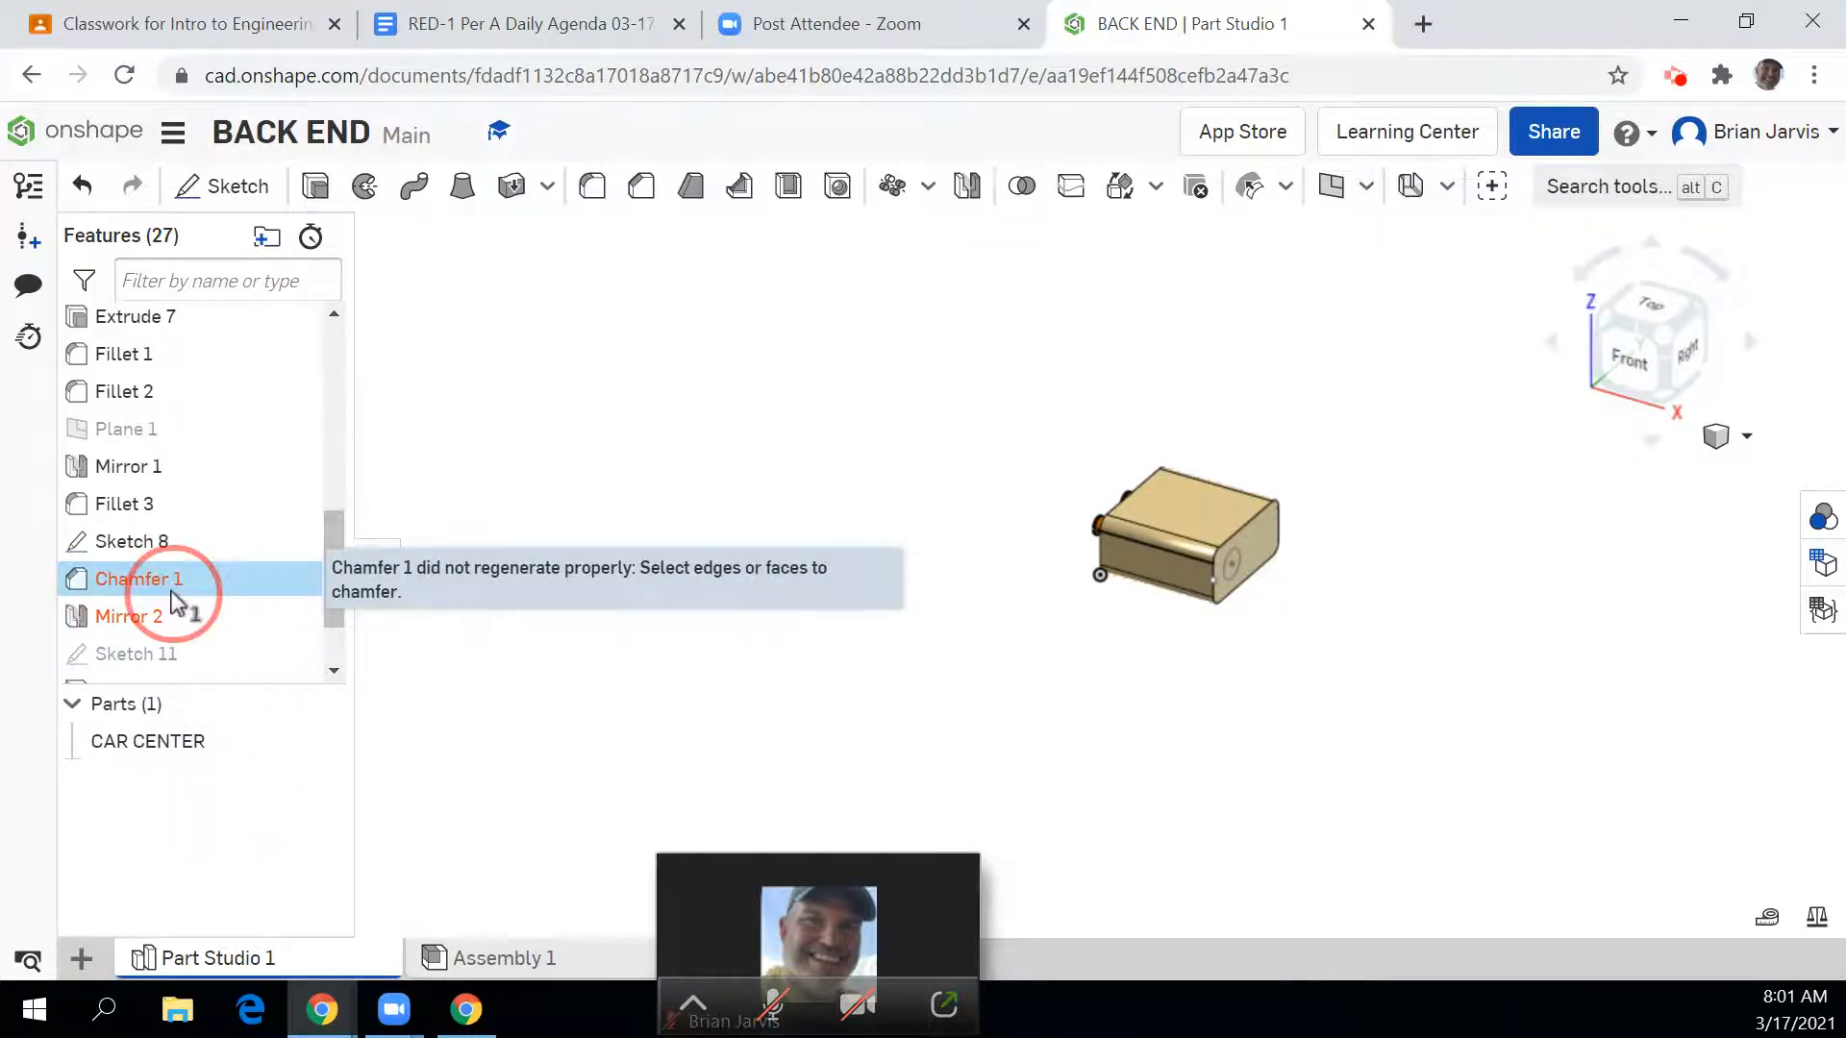
left_click(238, 851)
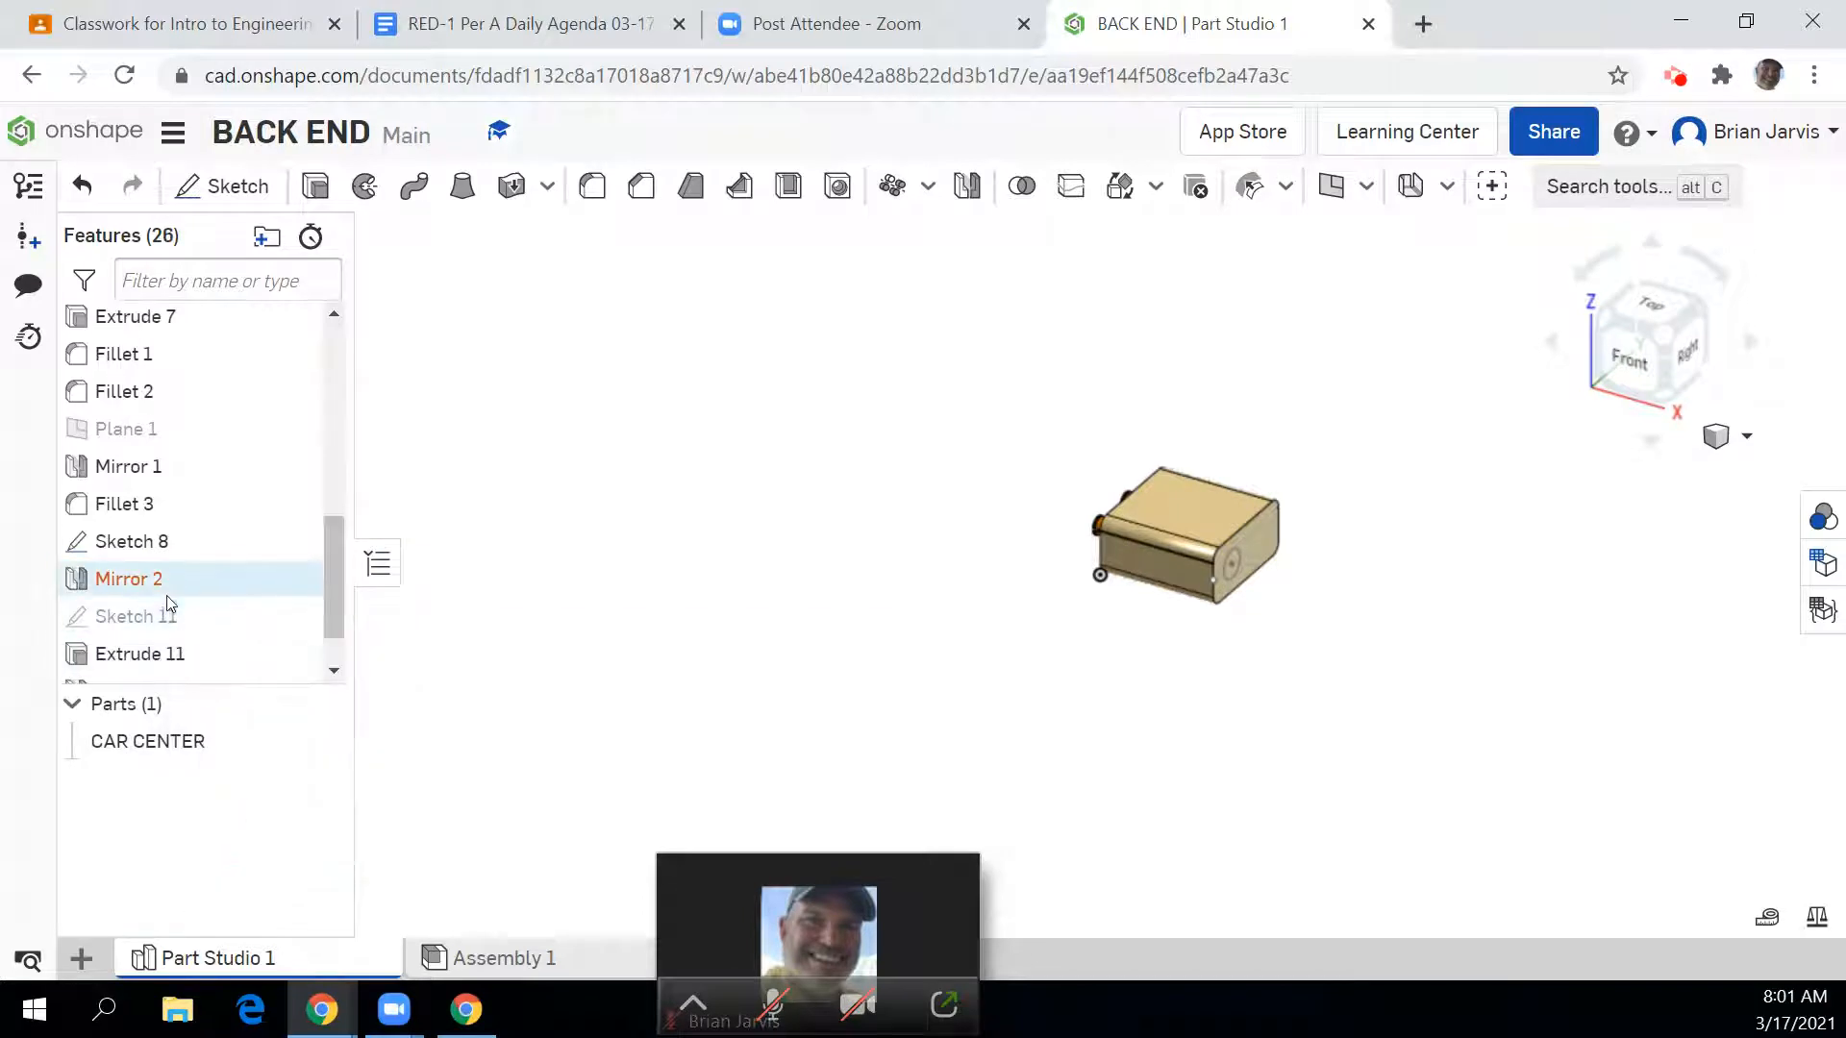
right_click(165, 591)
left_click(223, 804)
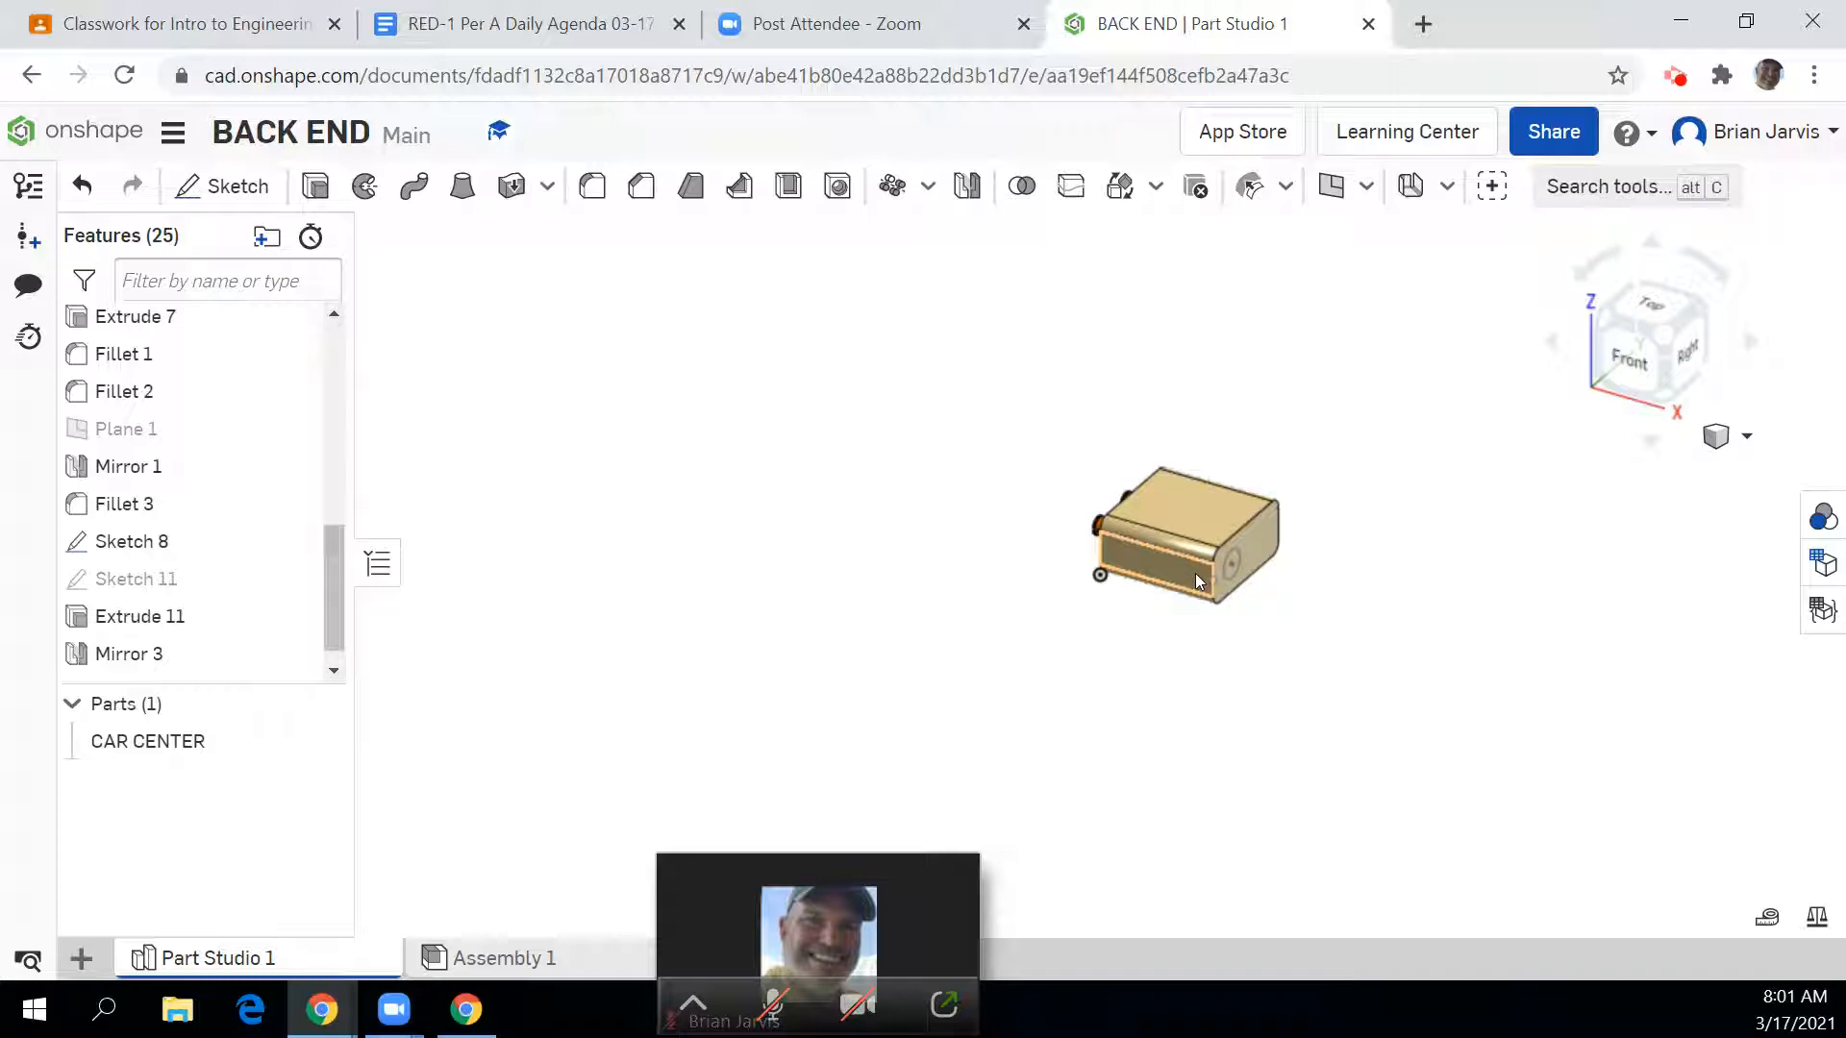
Step: Try deleting Sketch 11 of the side groove along with Sketch 8, and undo both deletions
scroll(1196, 565, "up", 5)
scroll(1192, 519, "up", 10)
scroll(1370, 504, "up", 3)
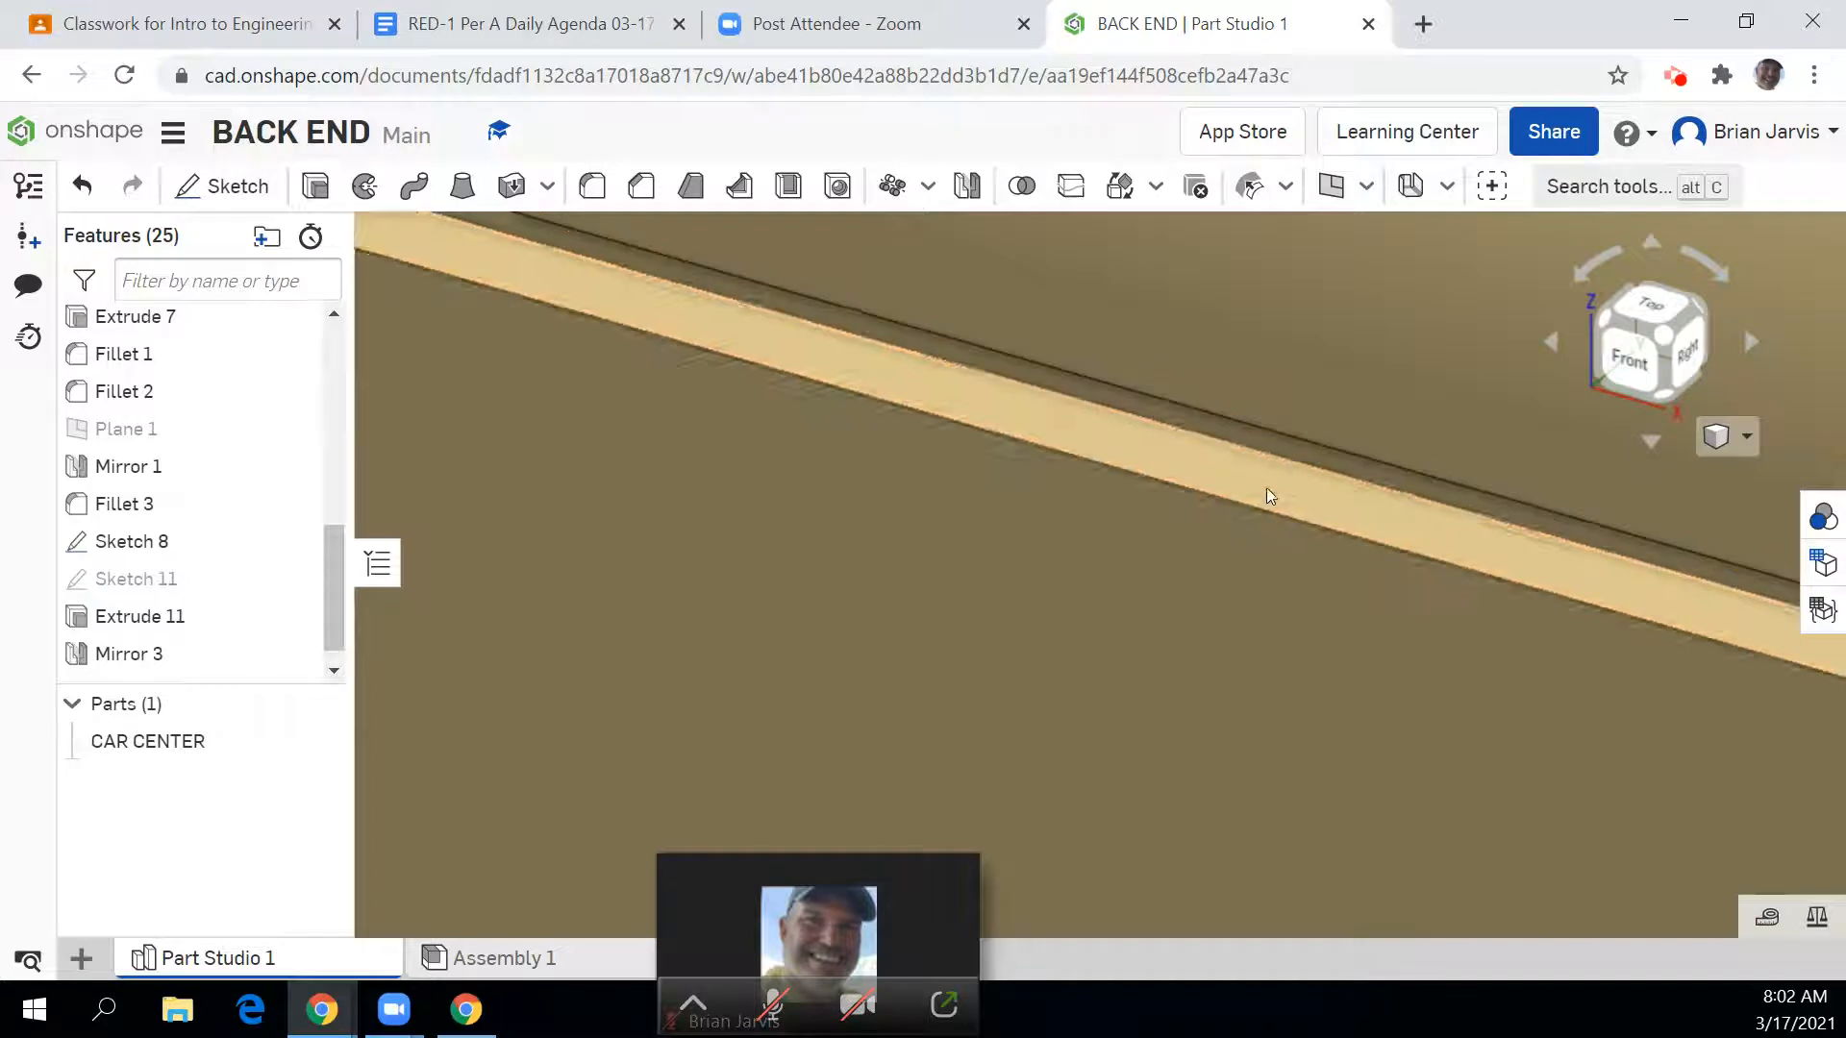
scroll(1301, 602, "down", 10)
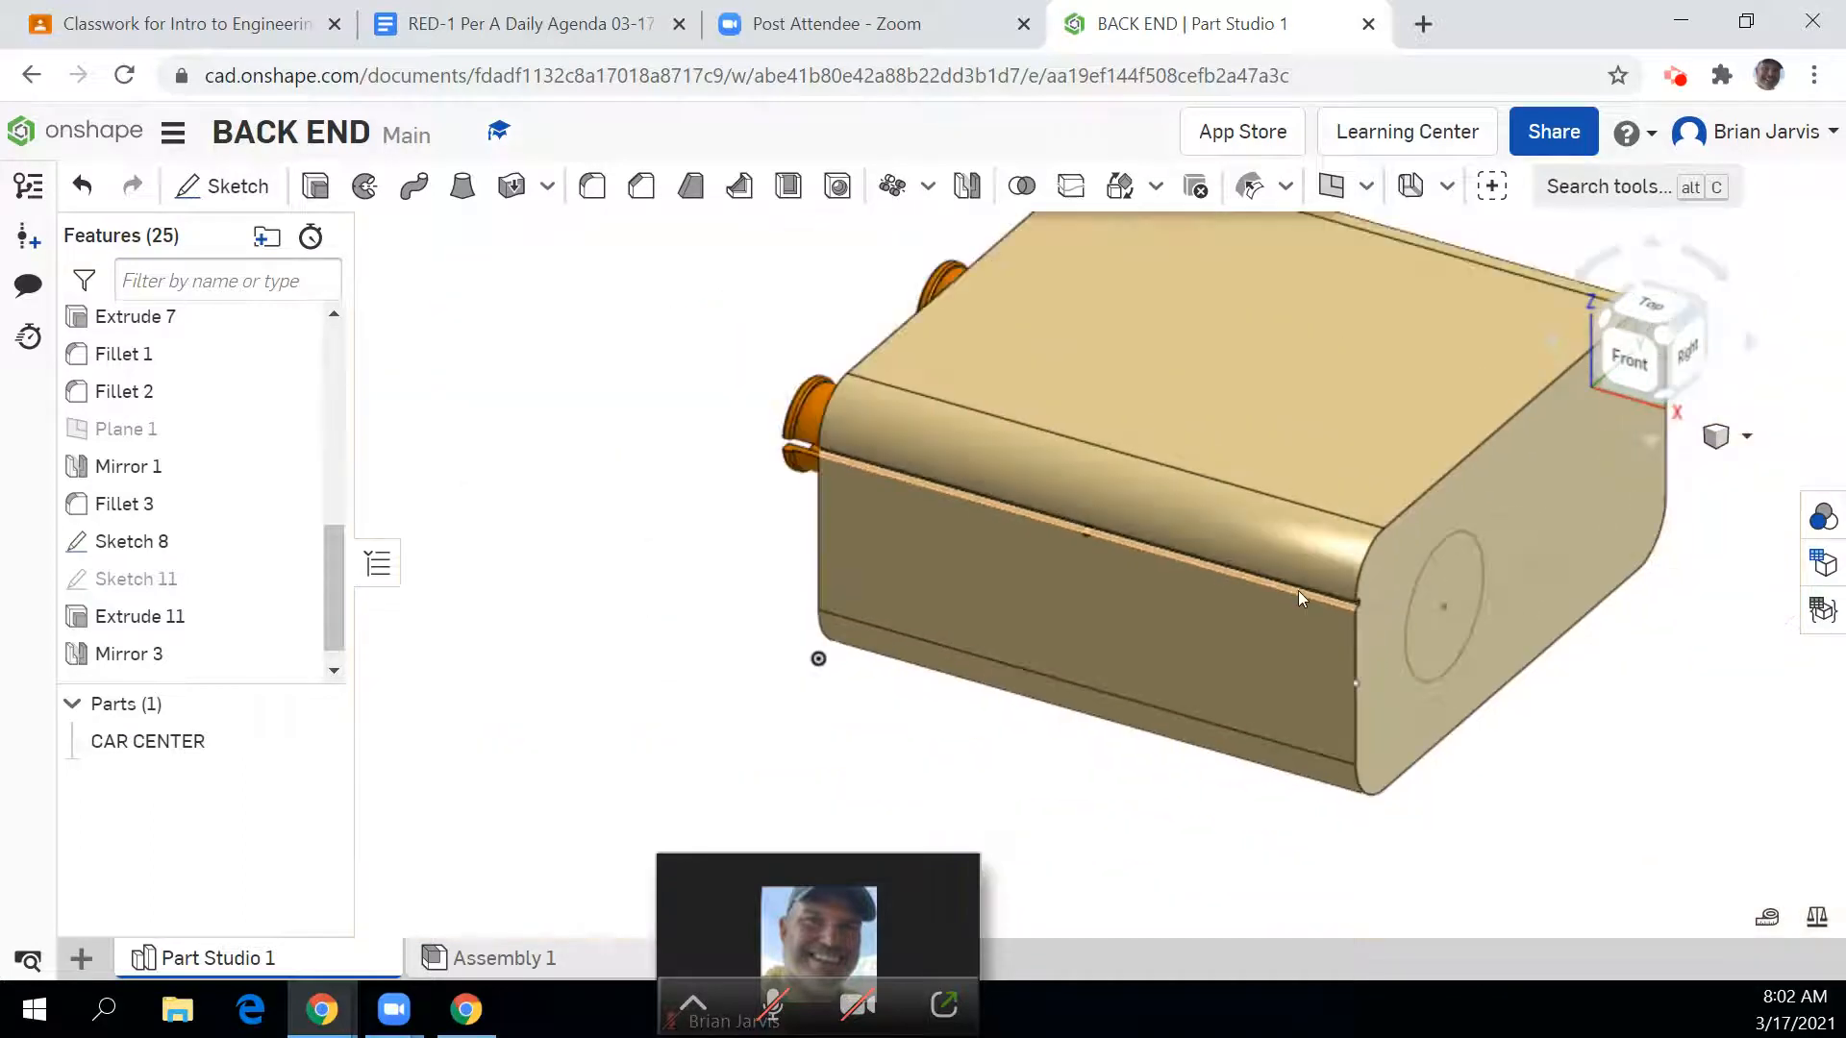
right_click(142, 588)
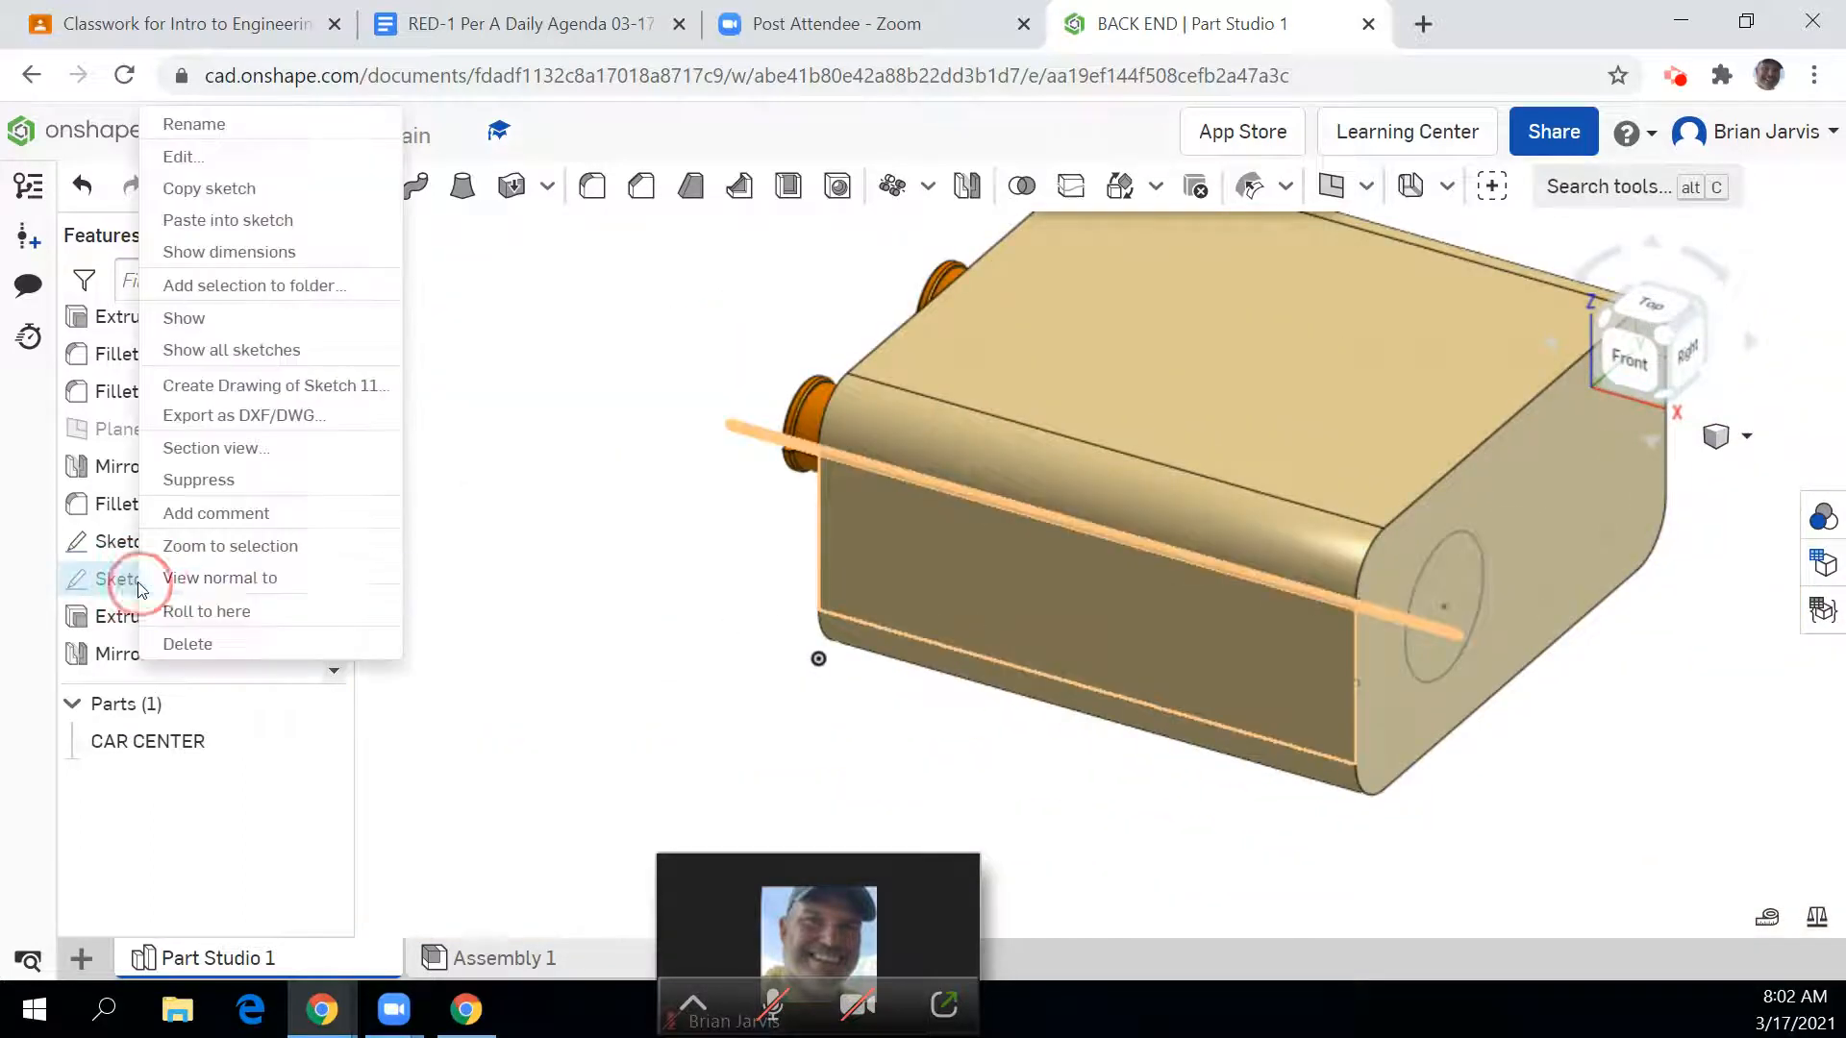
left_click(300, 646)
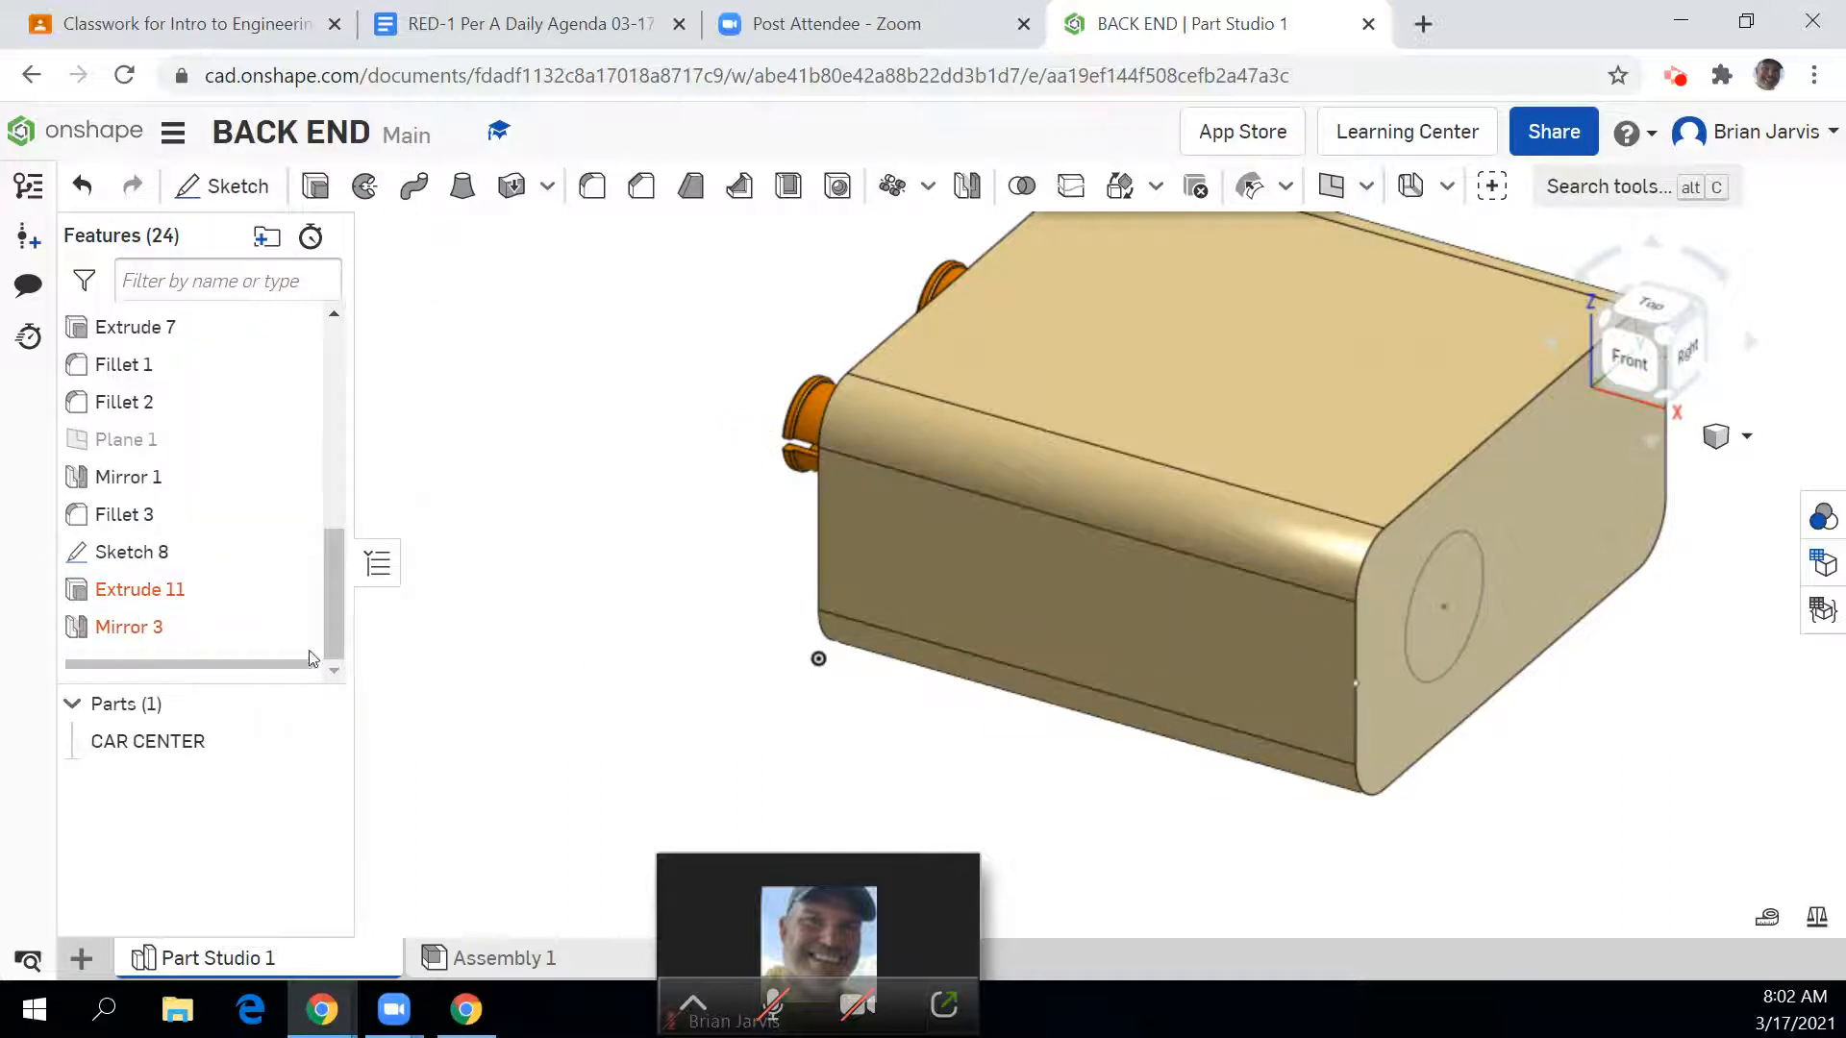
left_click(123, 563)
right_click(123, 563)
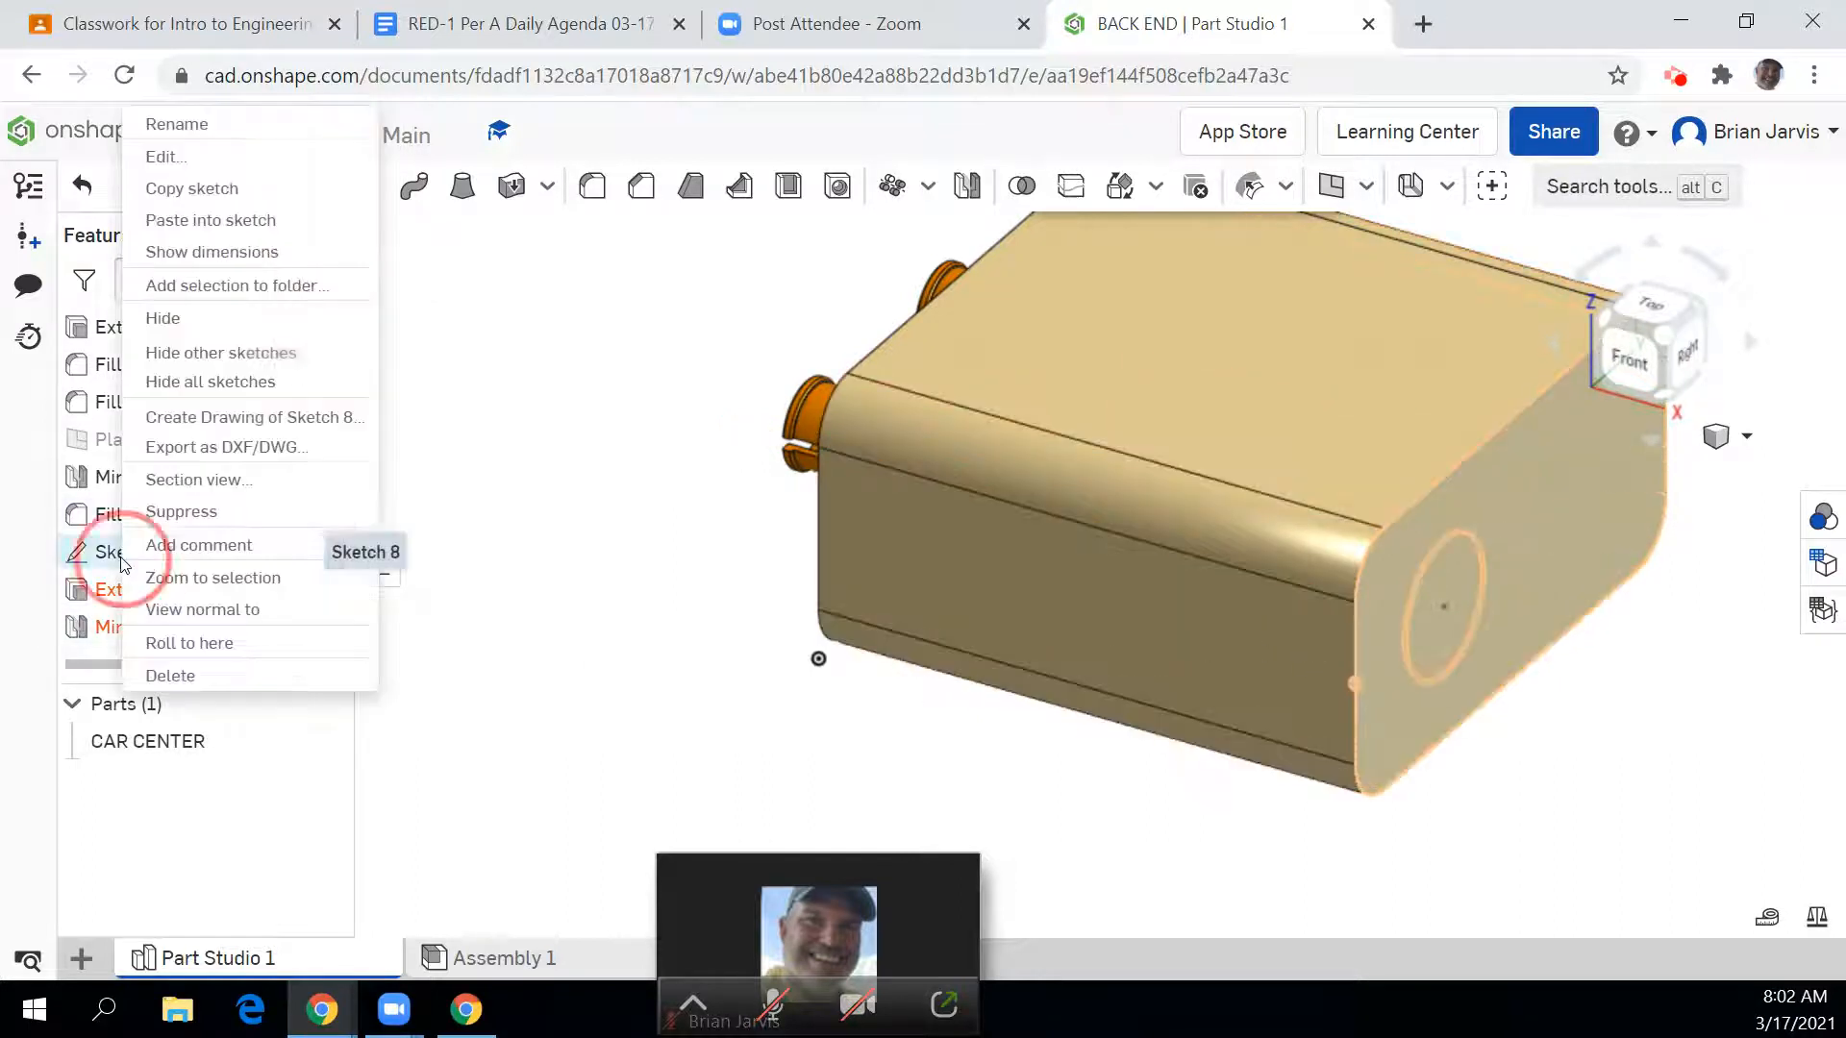
left_click(239, 676)
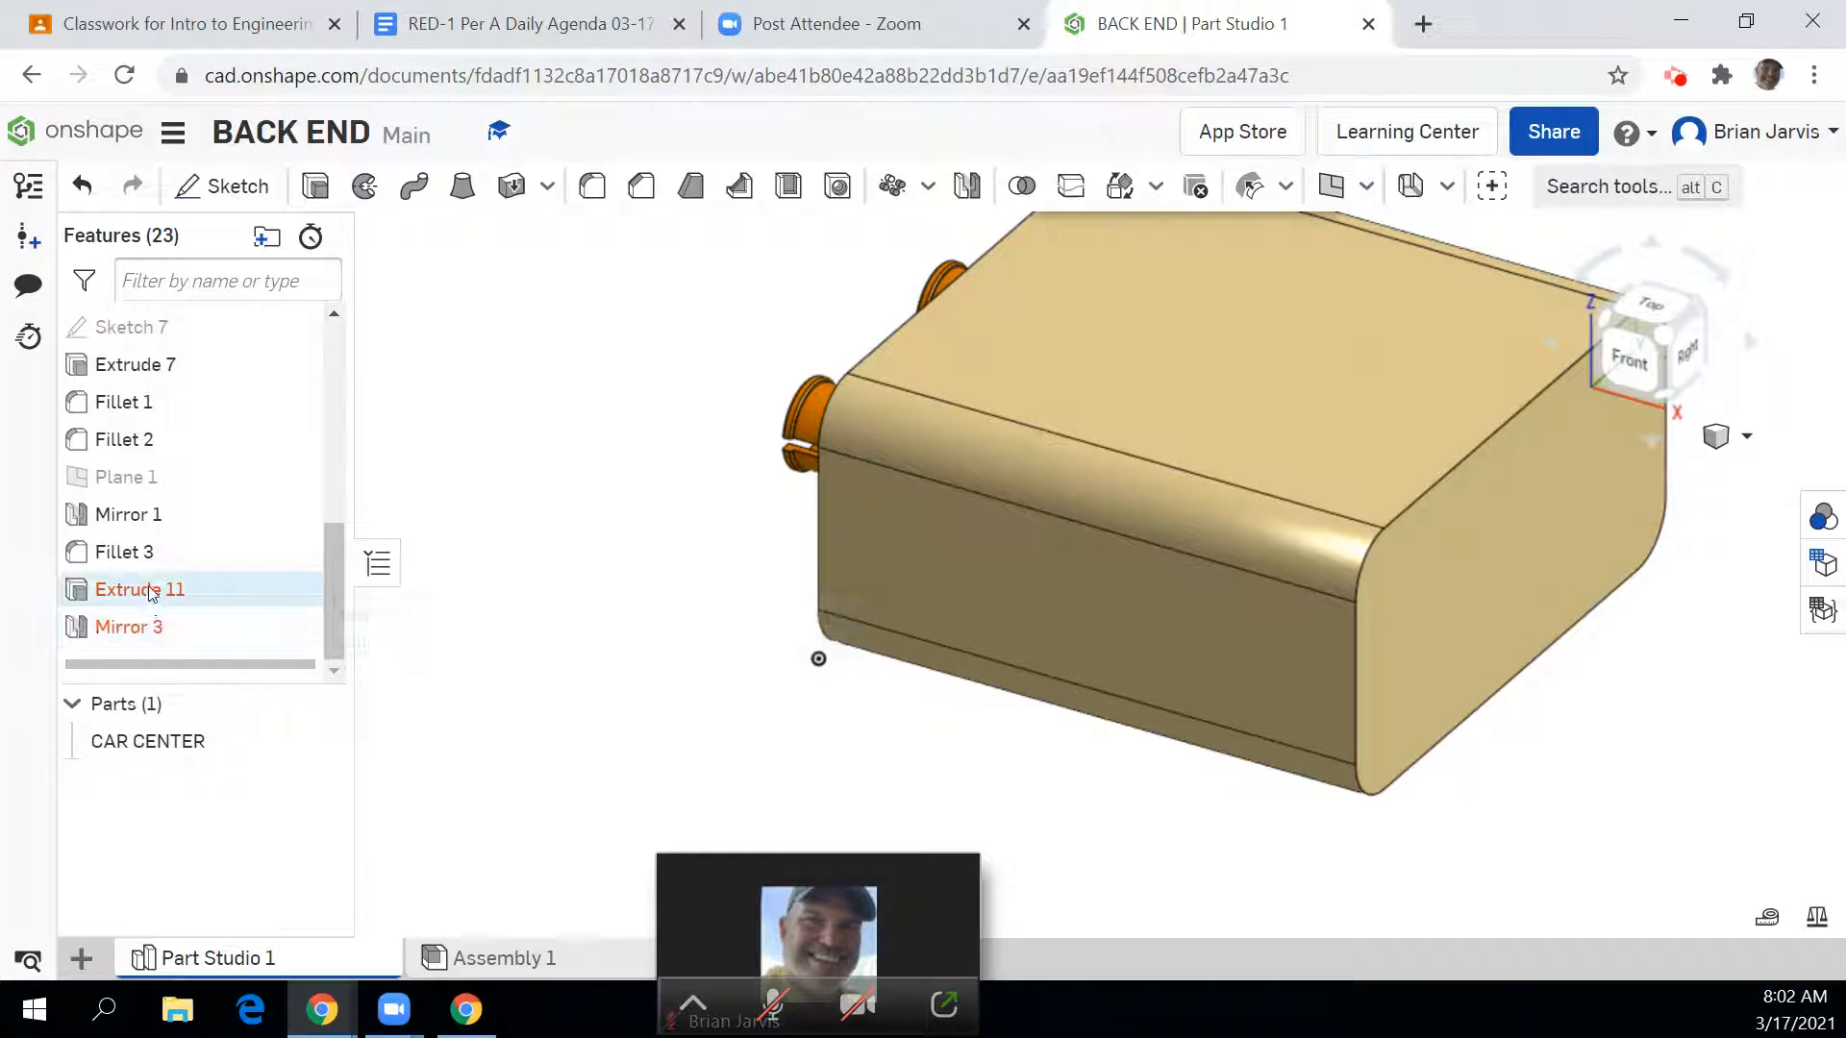
left_click(85, 190)
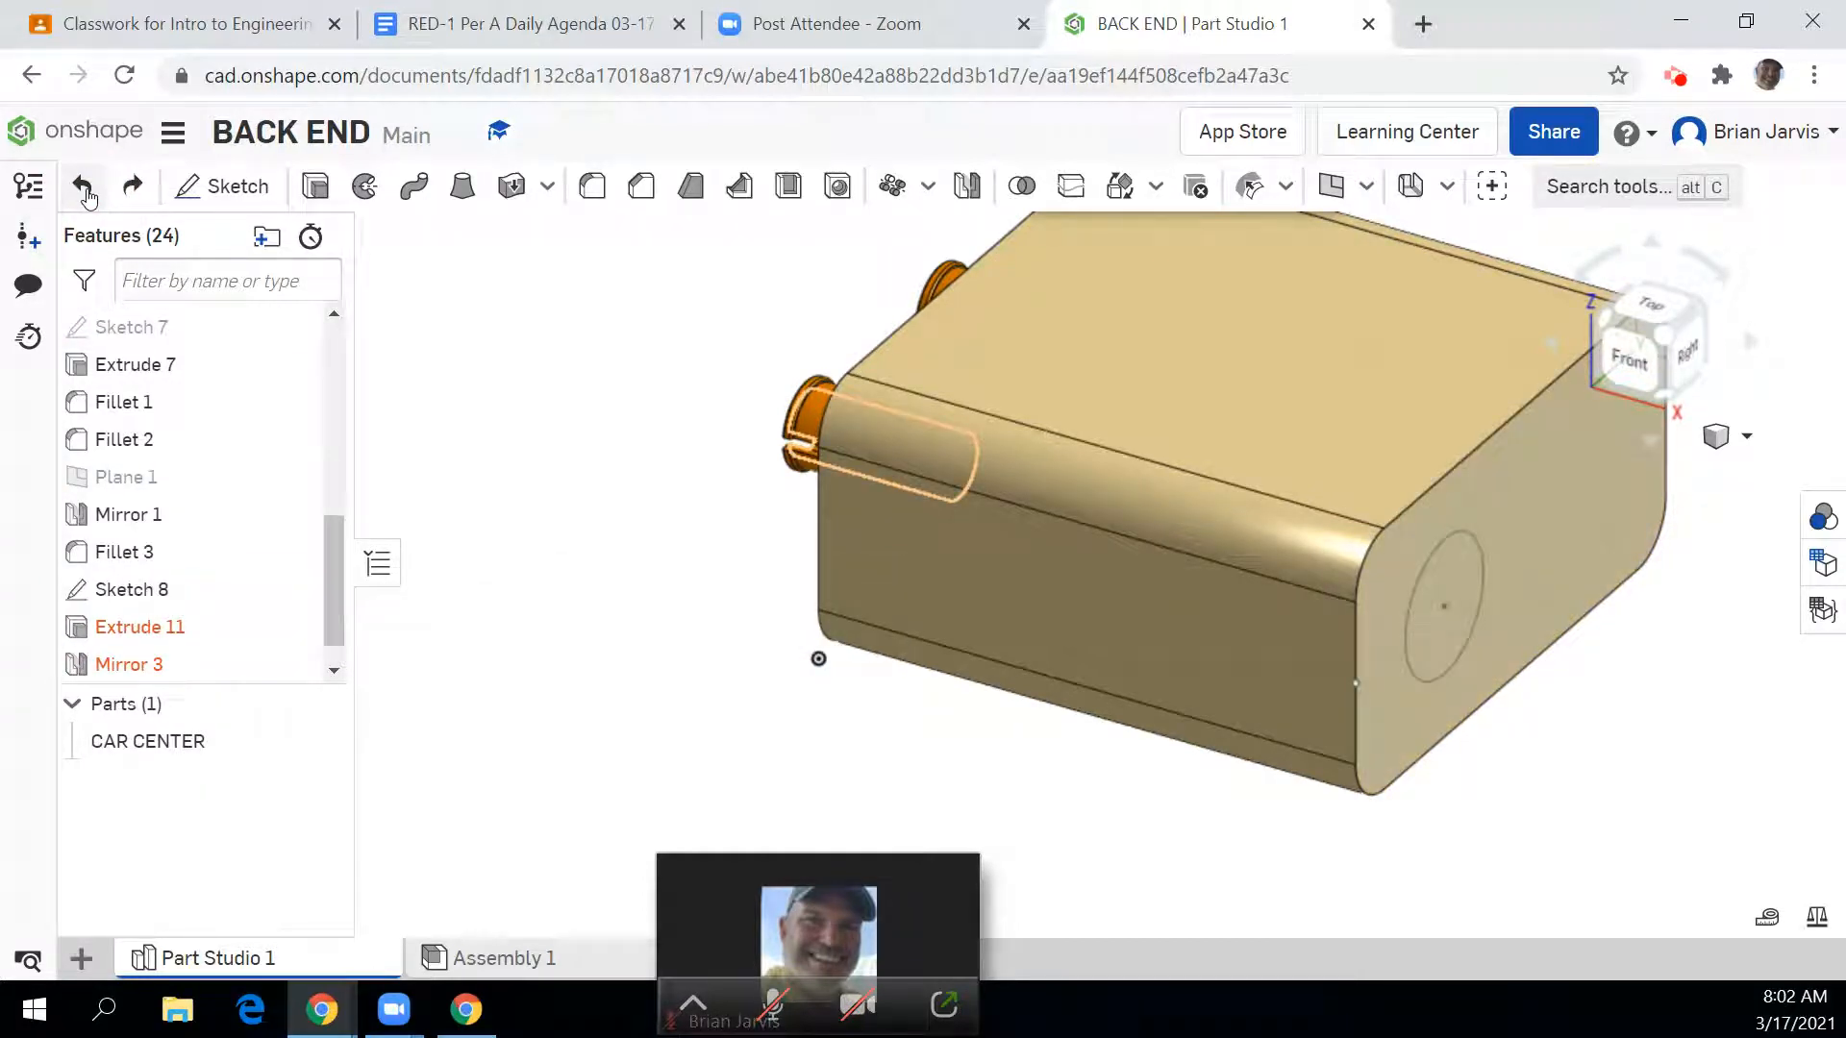
left_click(85, 190)
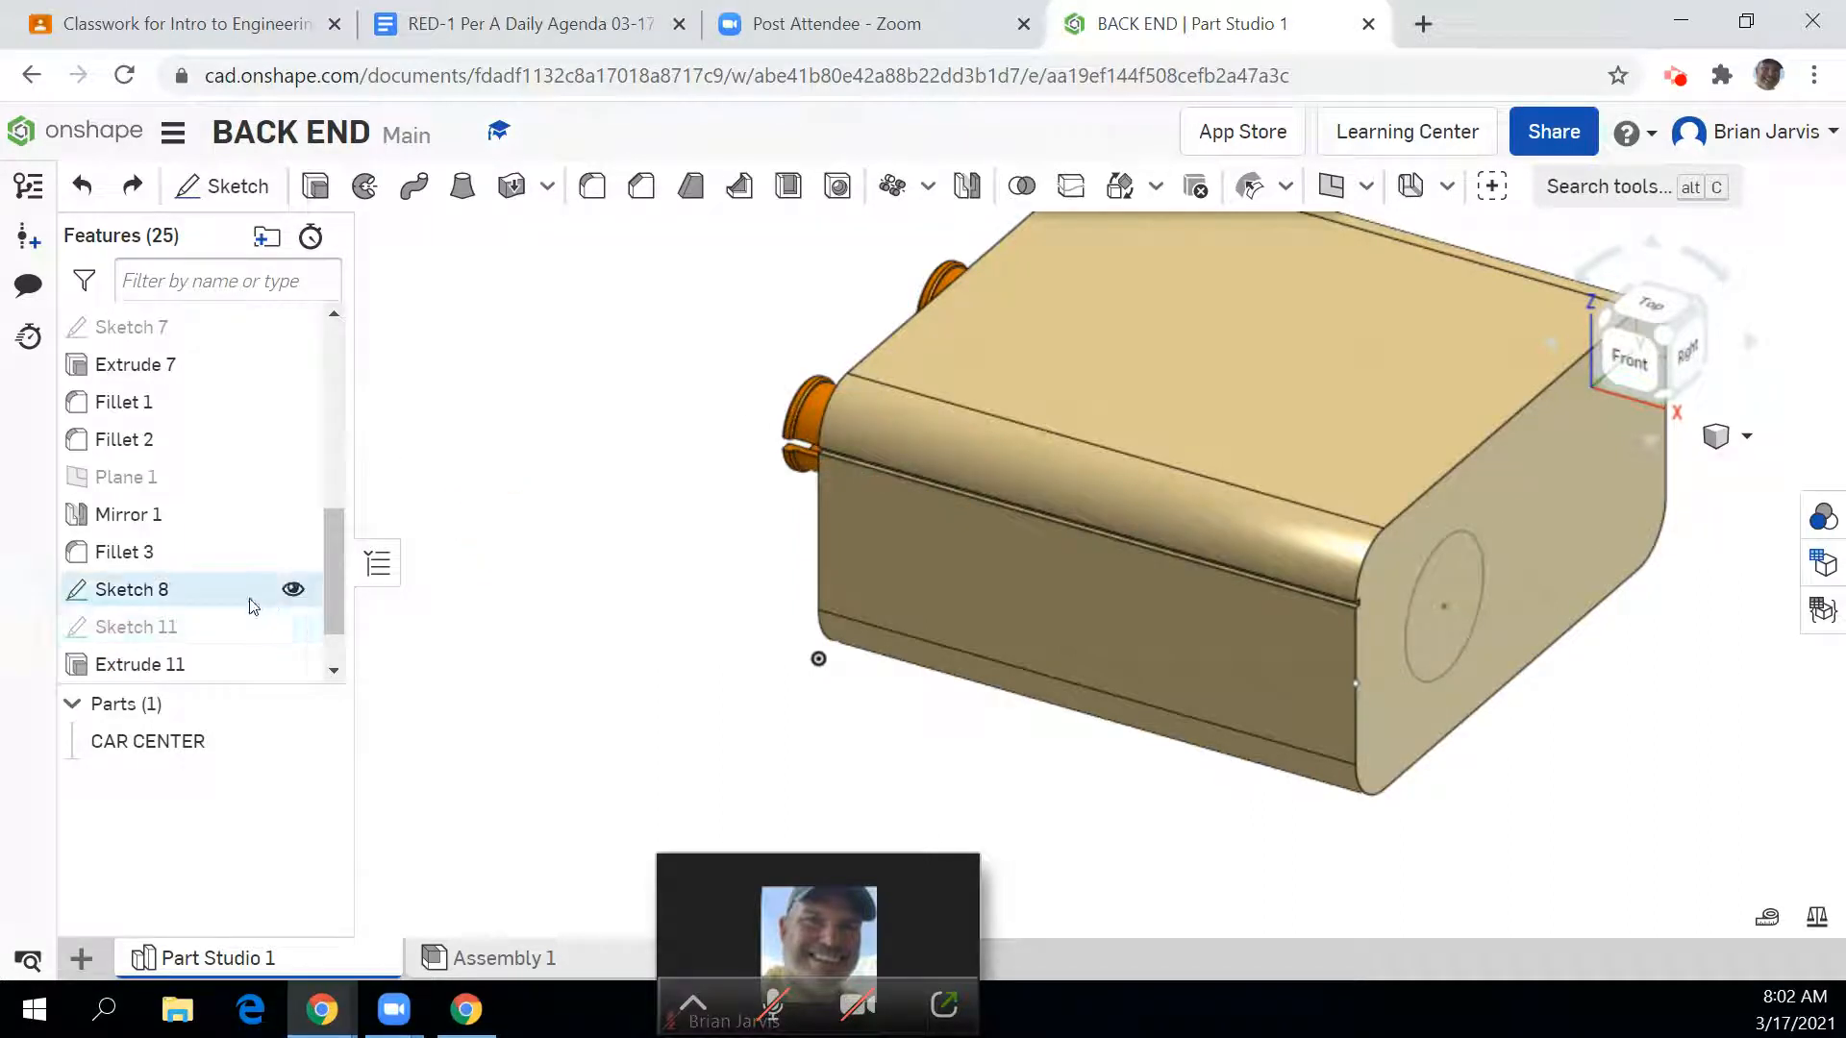
Step: Delete only Sketch 8, the leftover circle sketch on the block's right end face
right_click(162, 598)
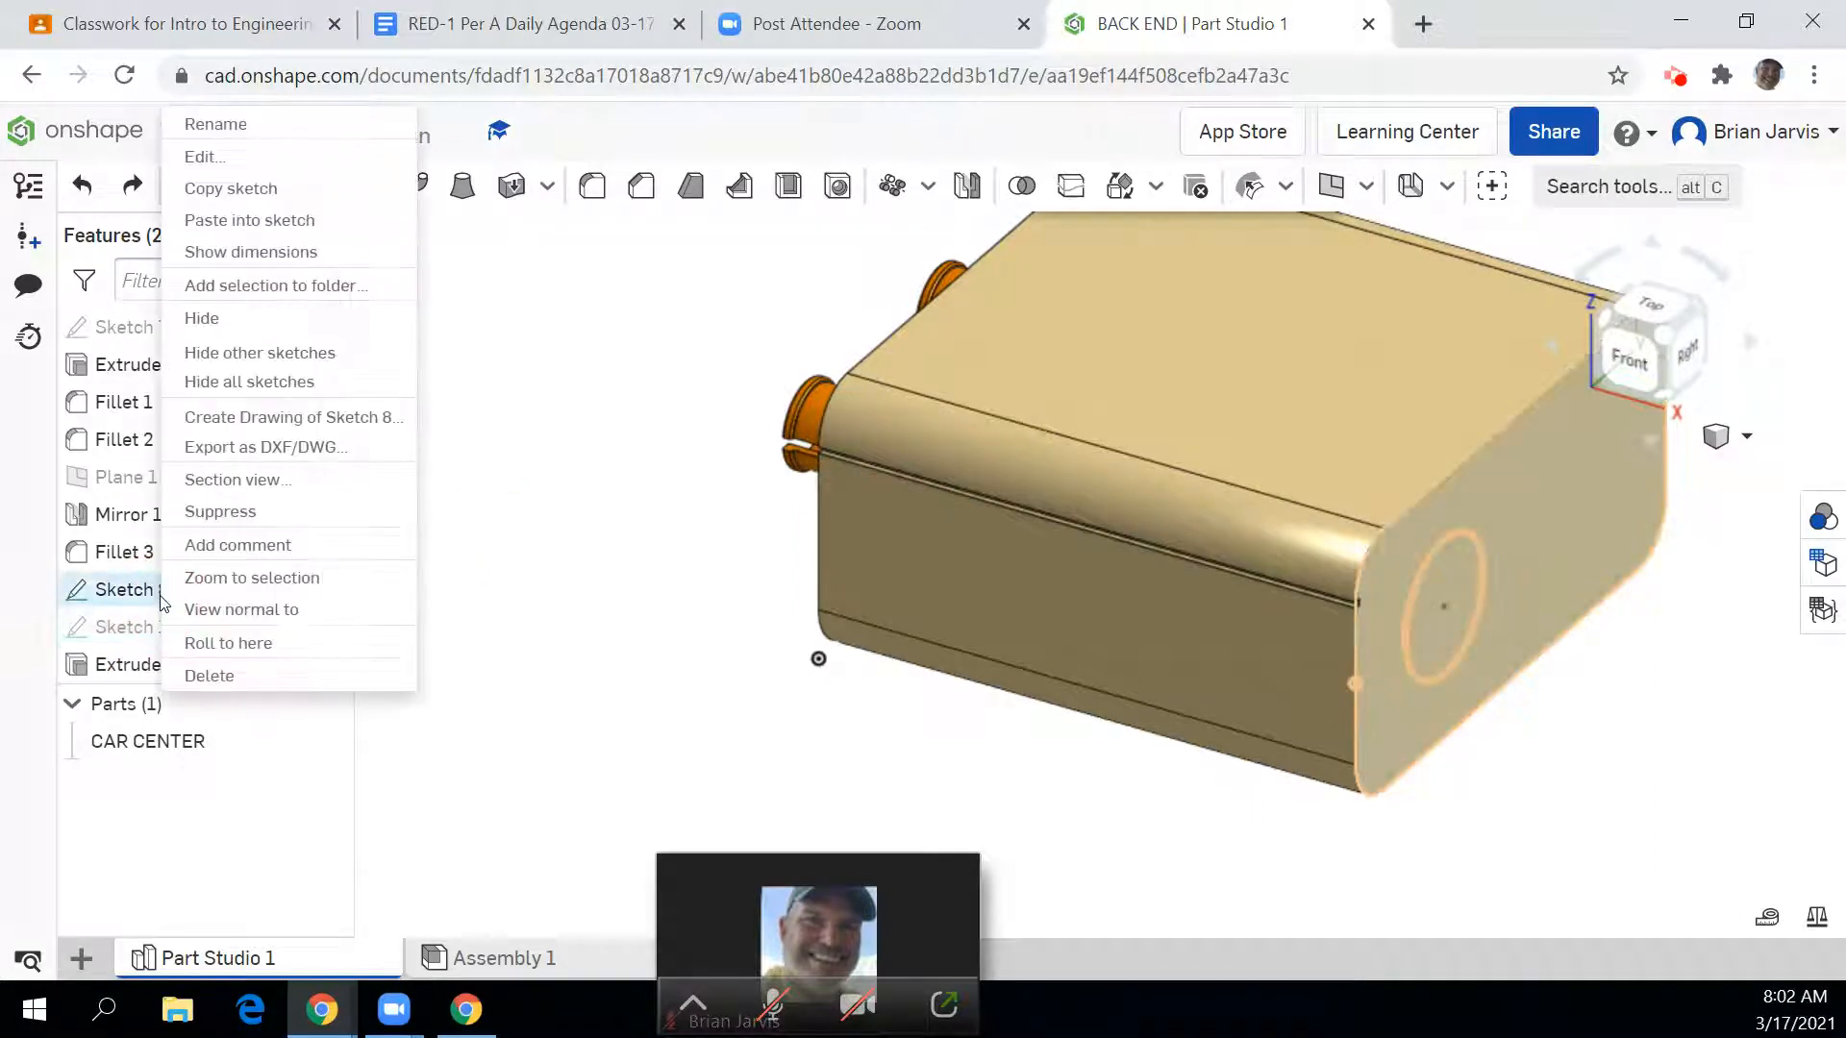
left_click(242, 679)
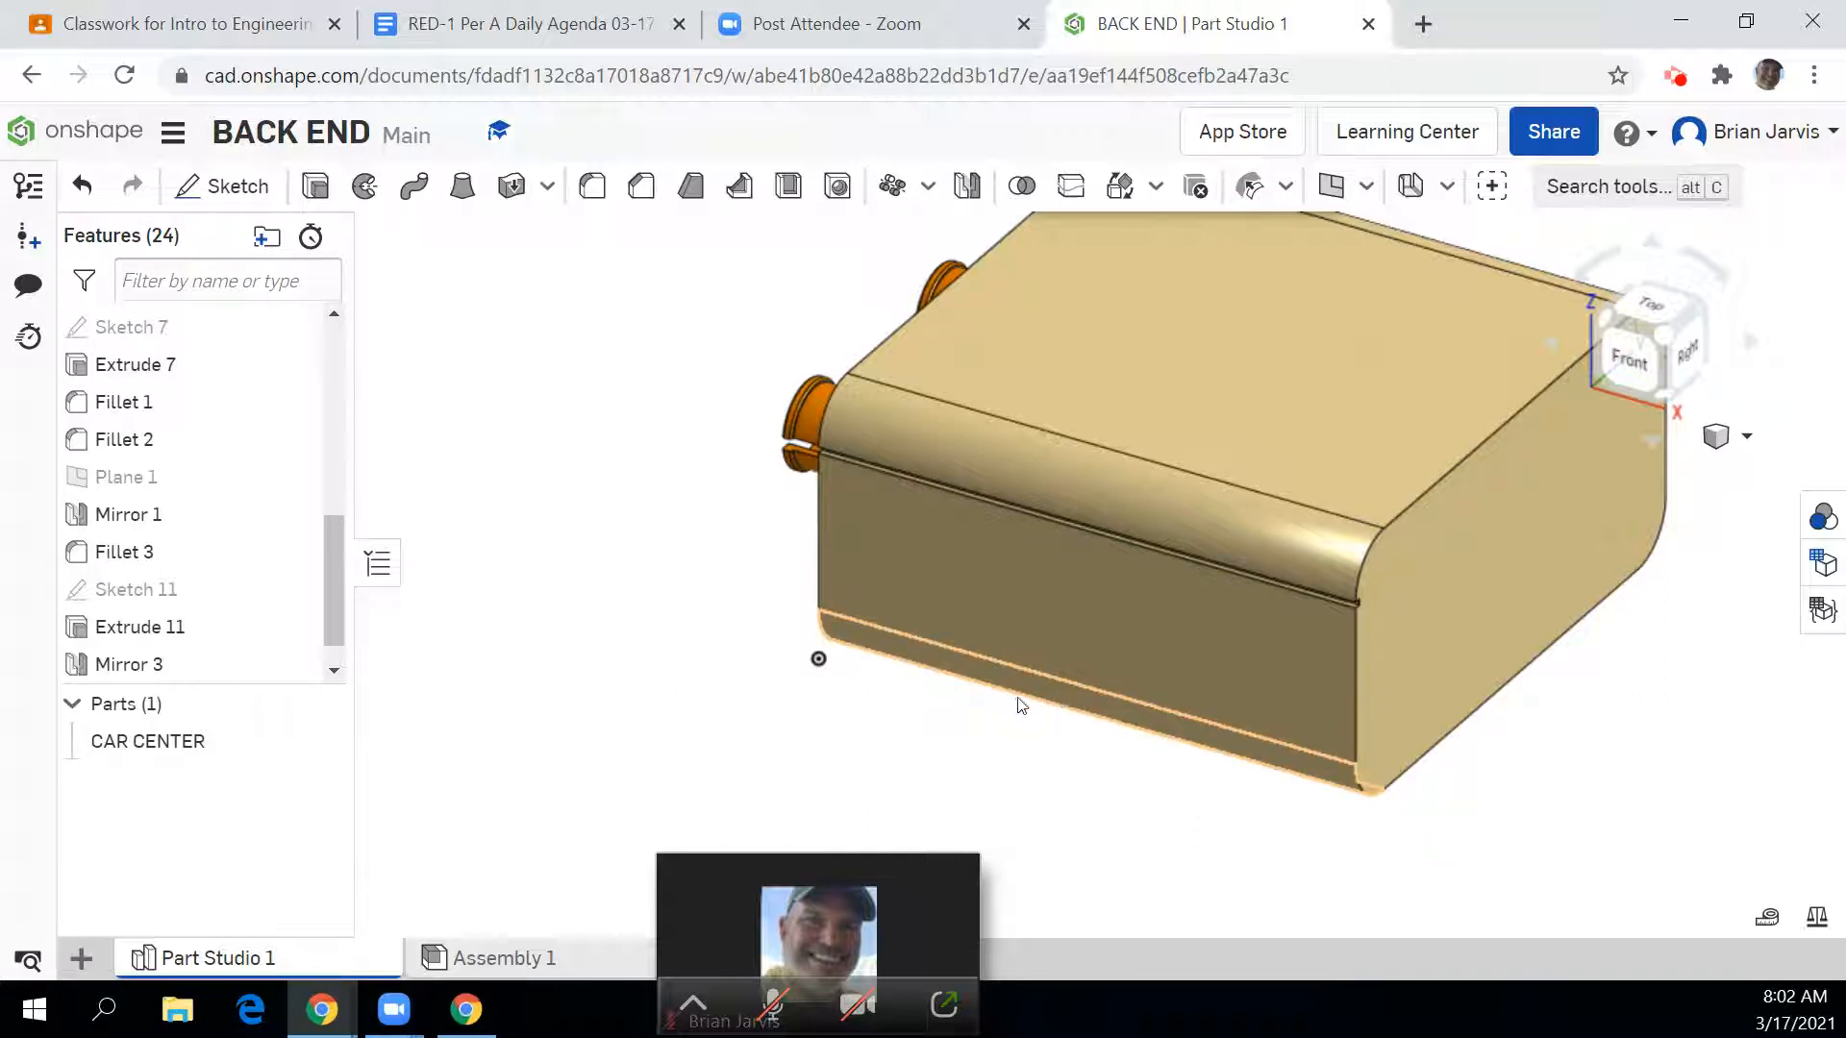
Step: Start a new sketch on the block's large flat front side face
left_click(226, 185)
left_click(1208, 649)
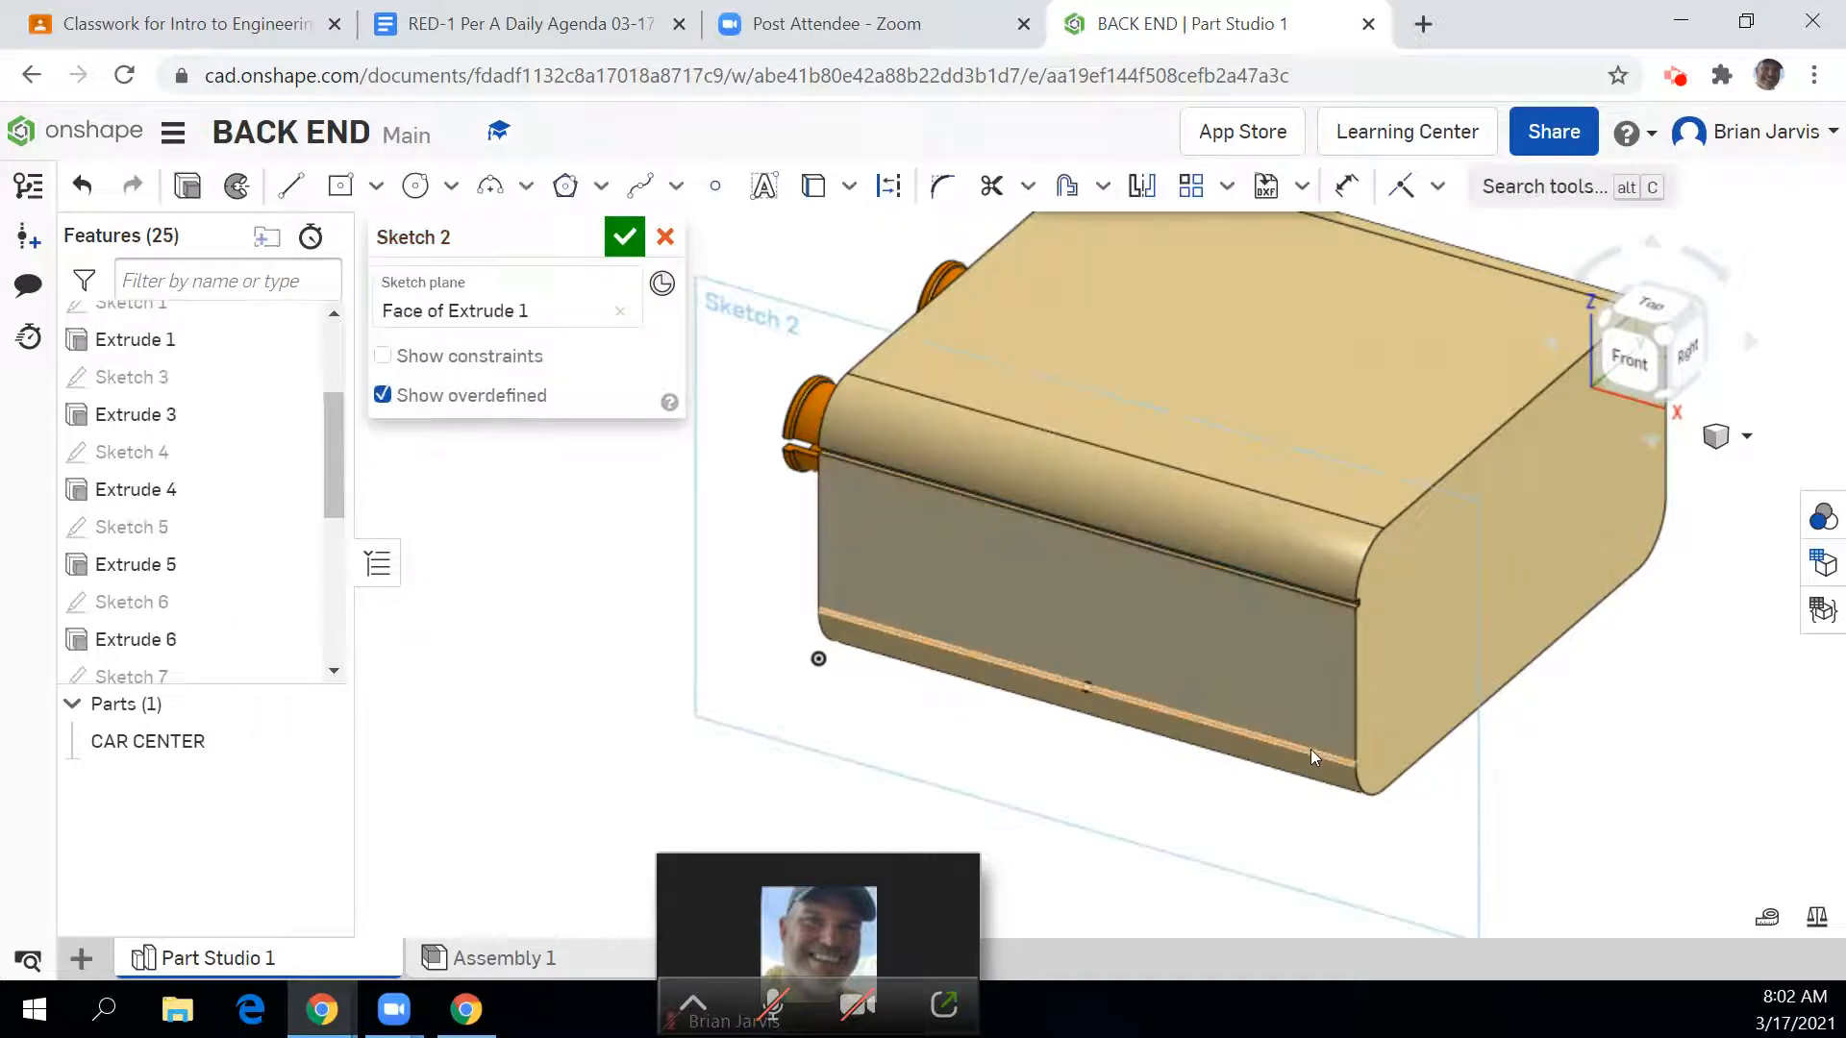
left_click(1639, 362)
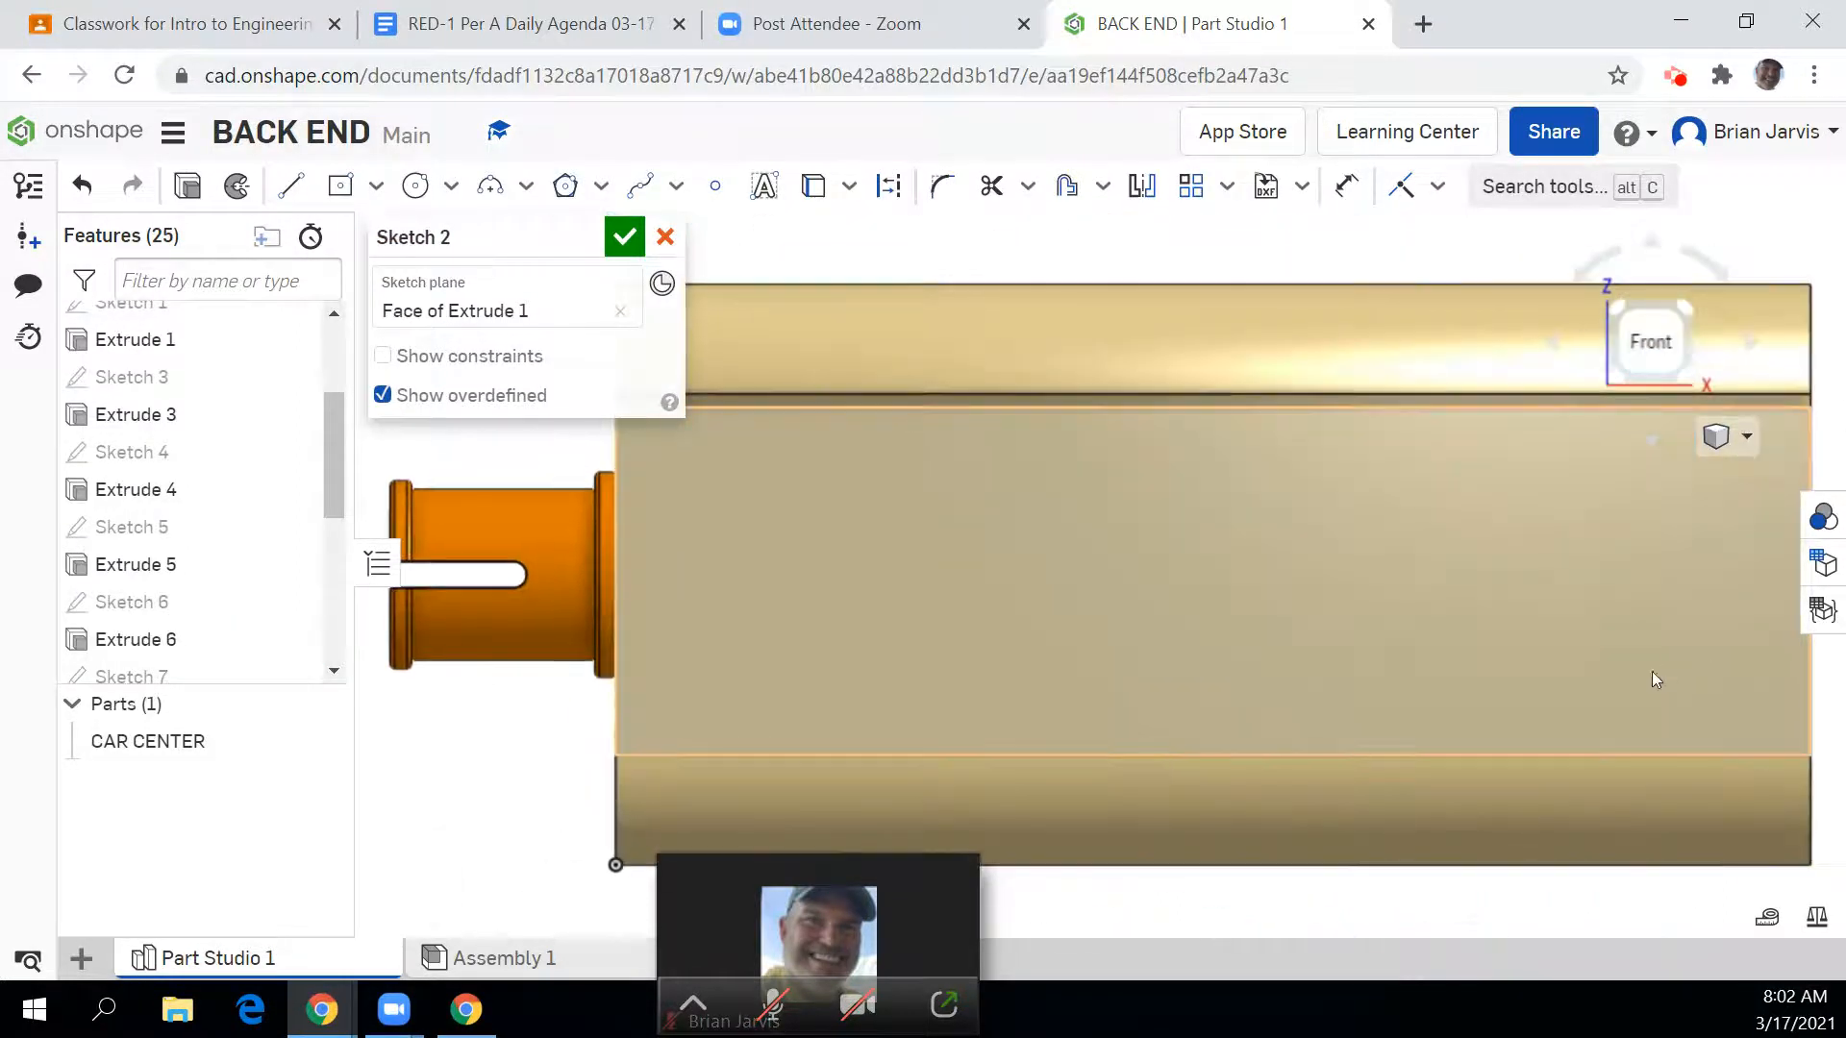
scroll(1641, 673, "down", 4)
middle_click_drag(1638, 673, 1468, 623)
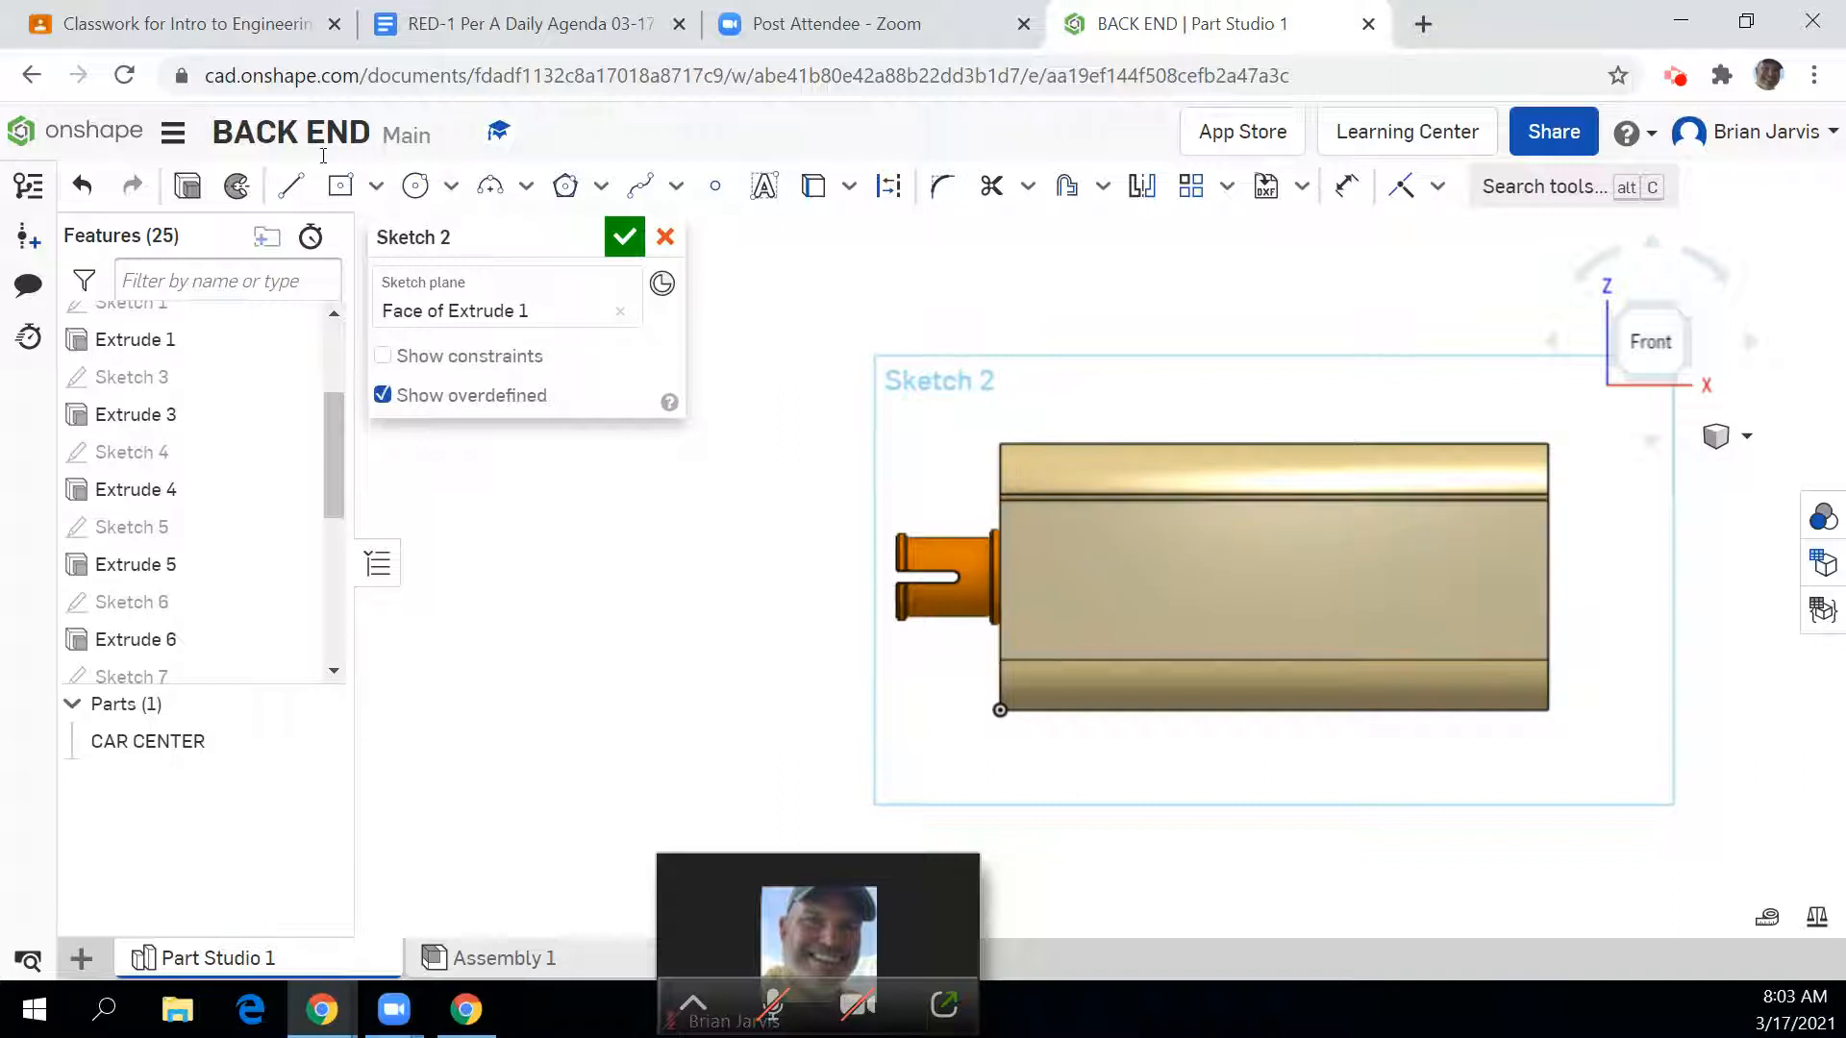
Step: Draw a downward-bulging three-point arc of about 1.44 in radius from the block's lower-left corner to the middle of the front face
left_click(494, 190)
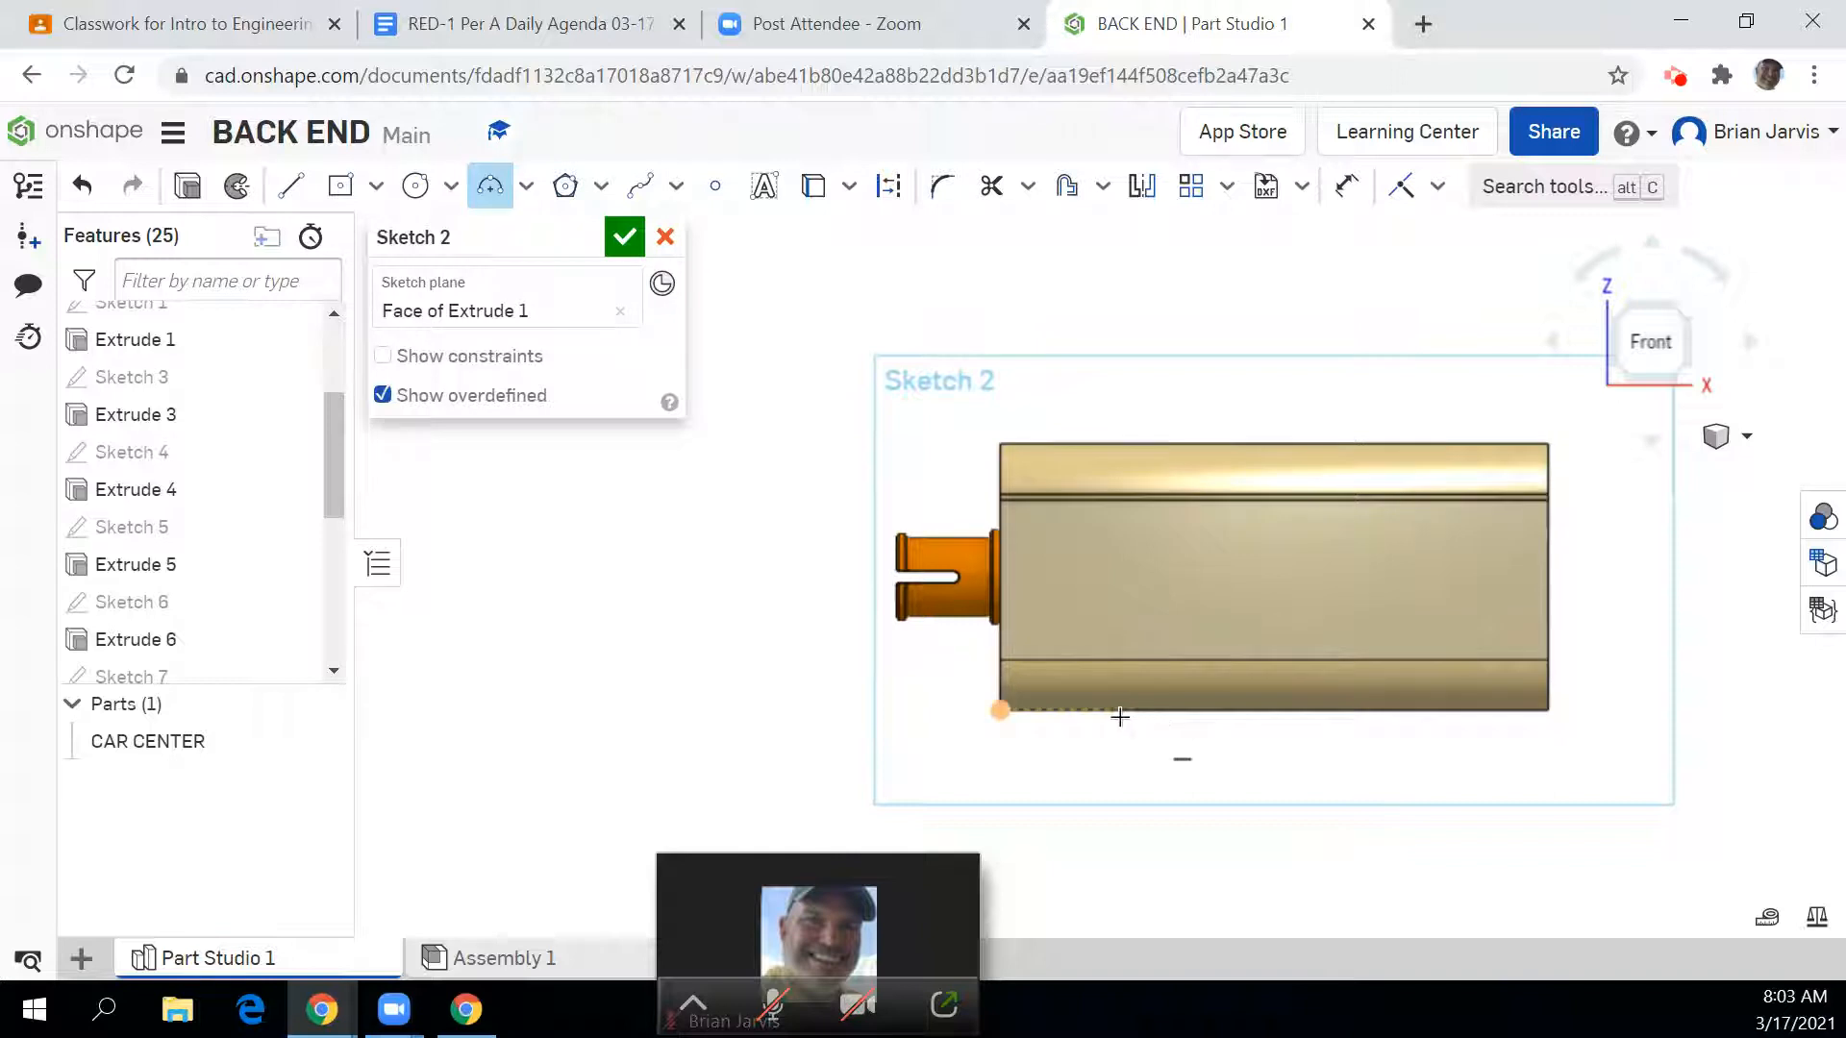
left_click(998, 711)
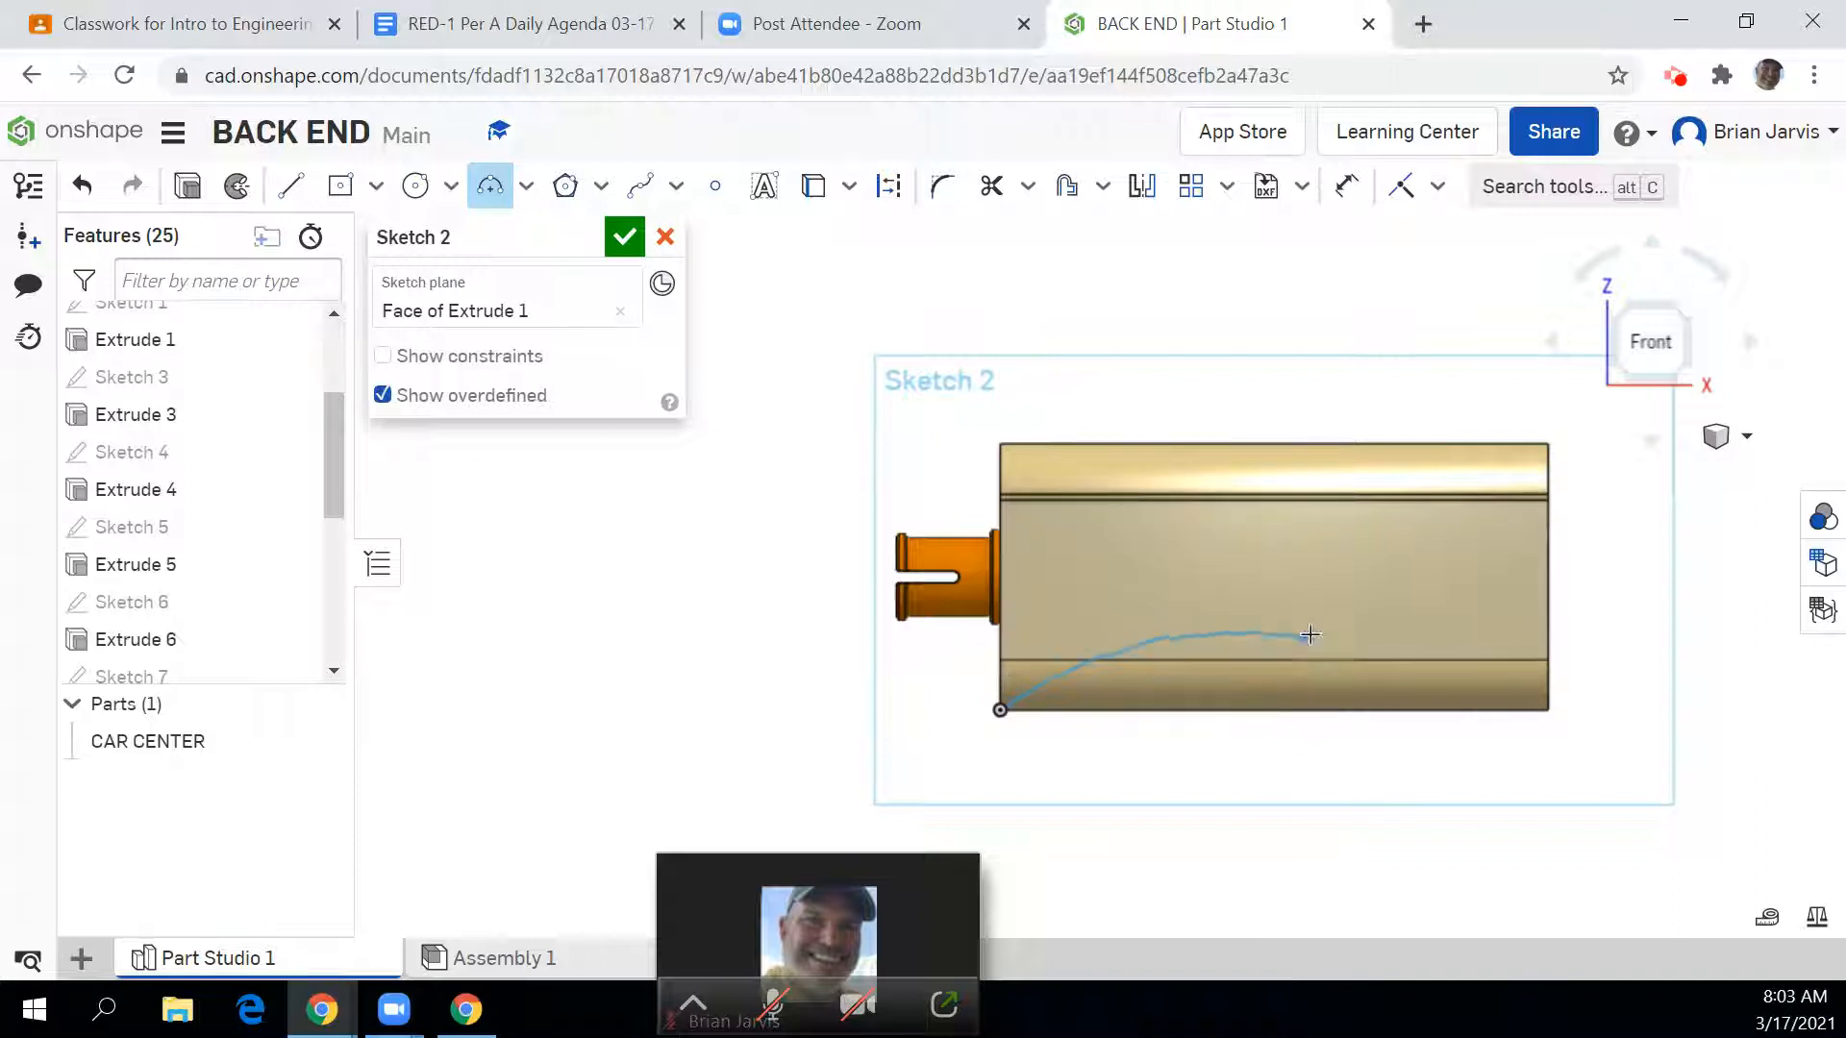
left_click(1291, 612)
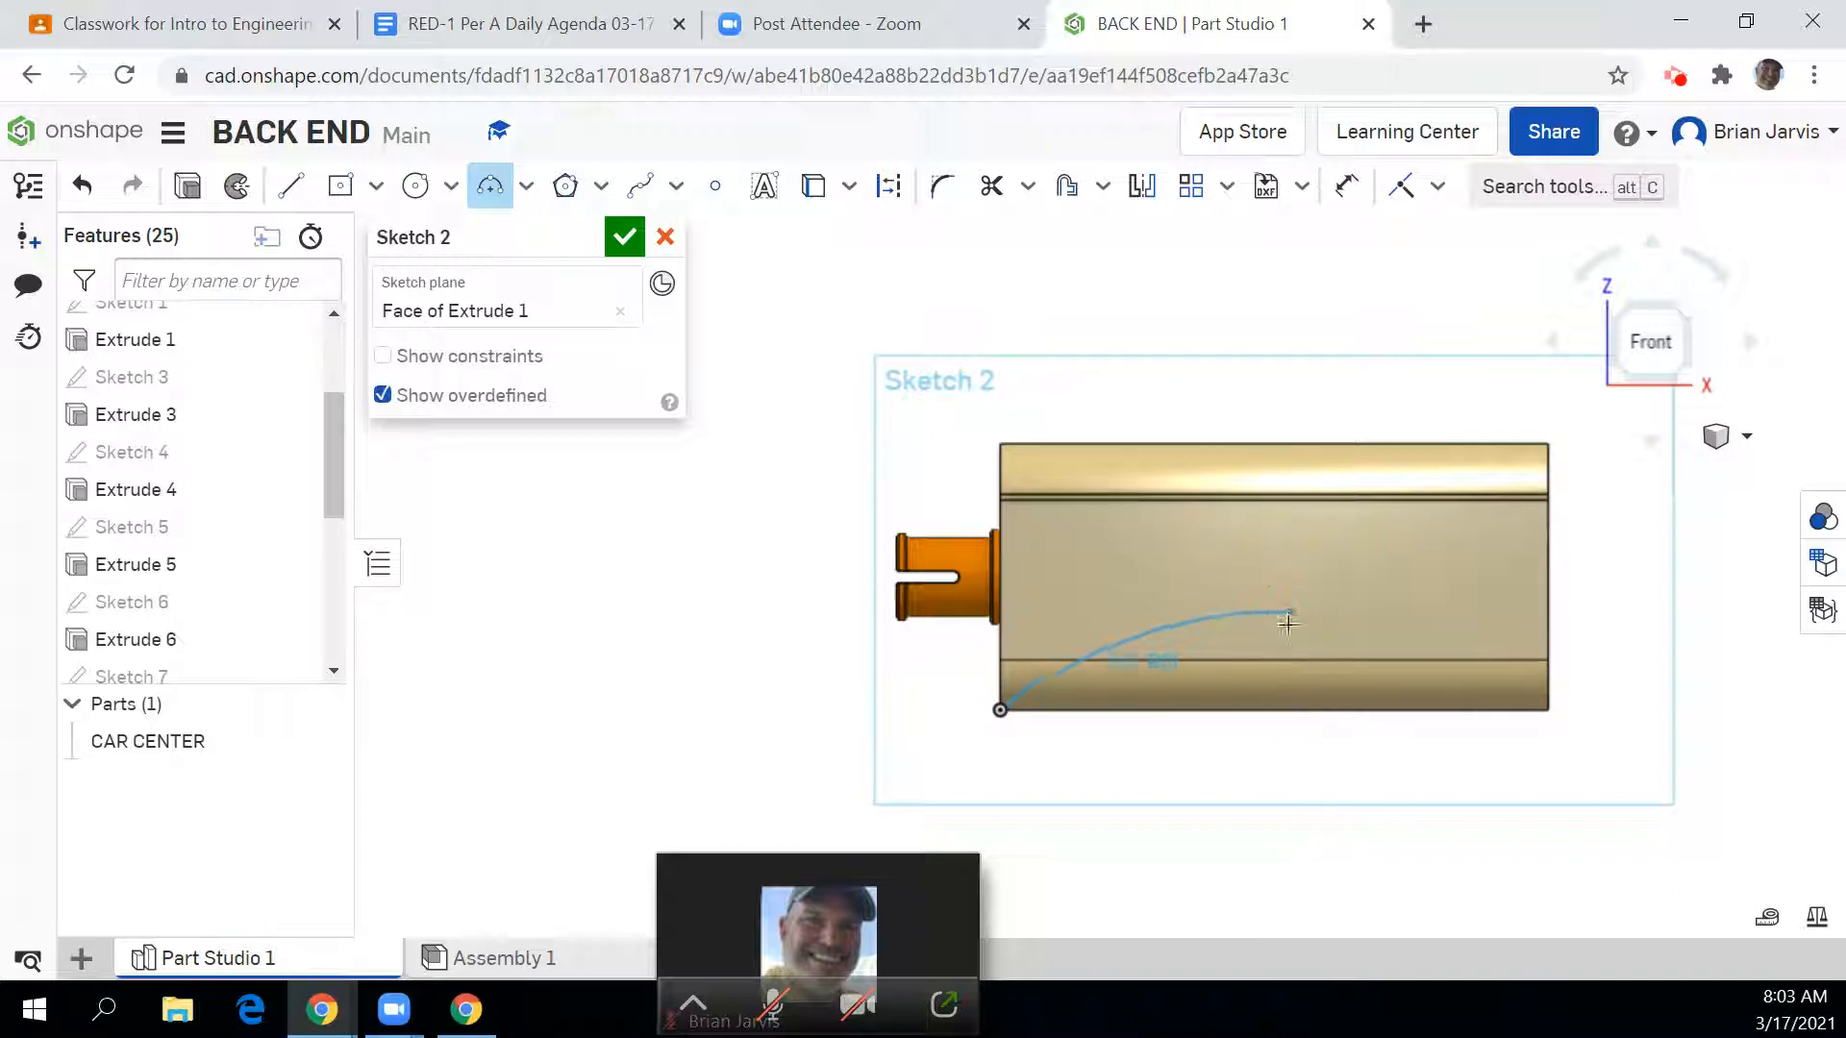
left_click(1197, 670)
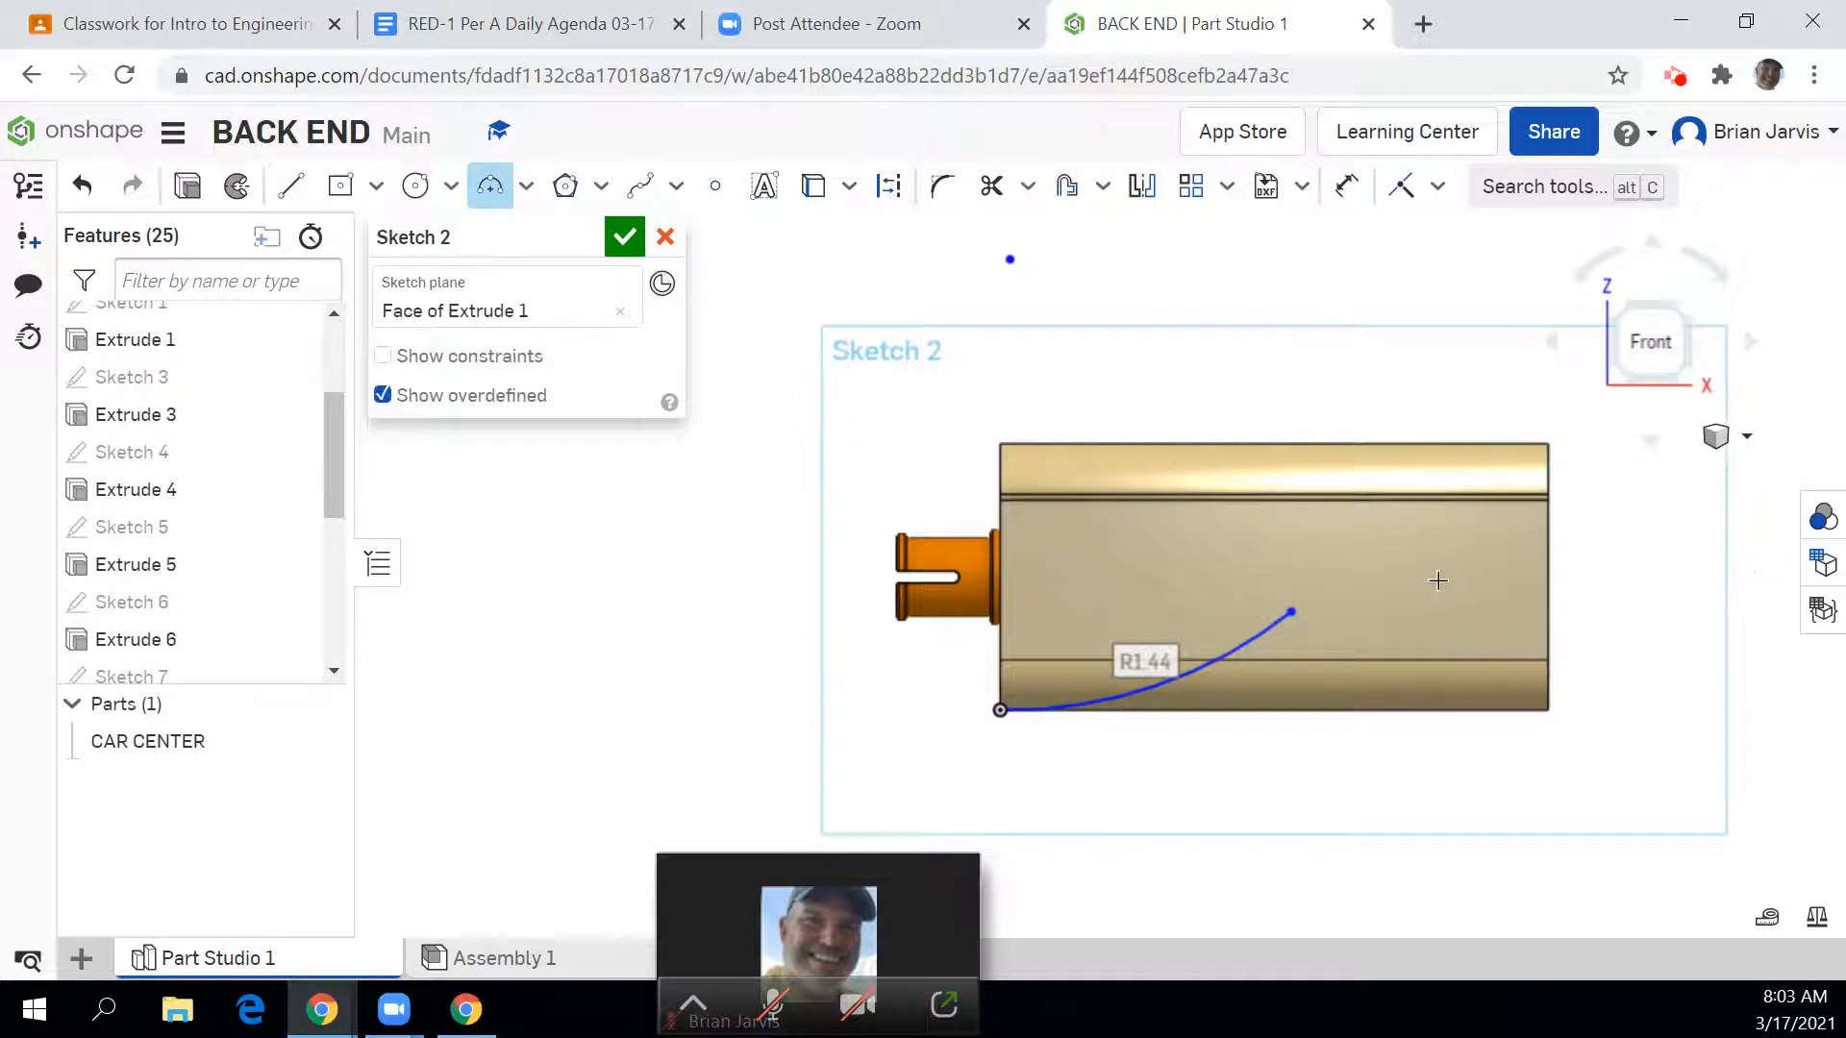
Step: Project the block's top edge into the sketch as reference geometry
scroll(1438, 581, "up", 3)
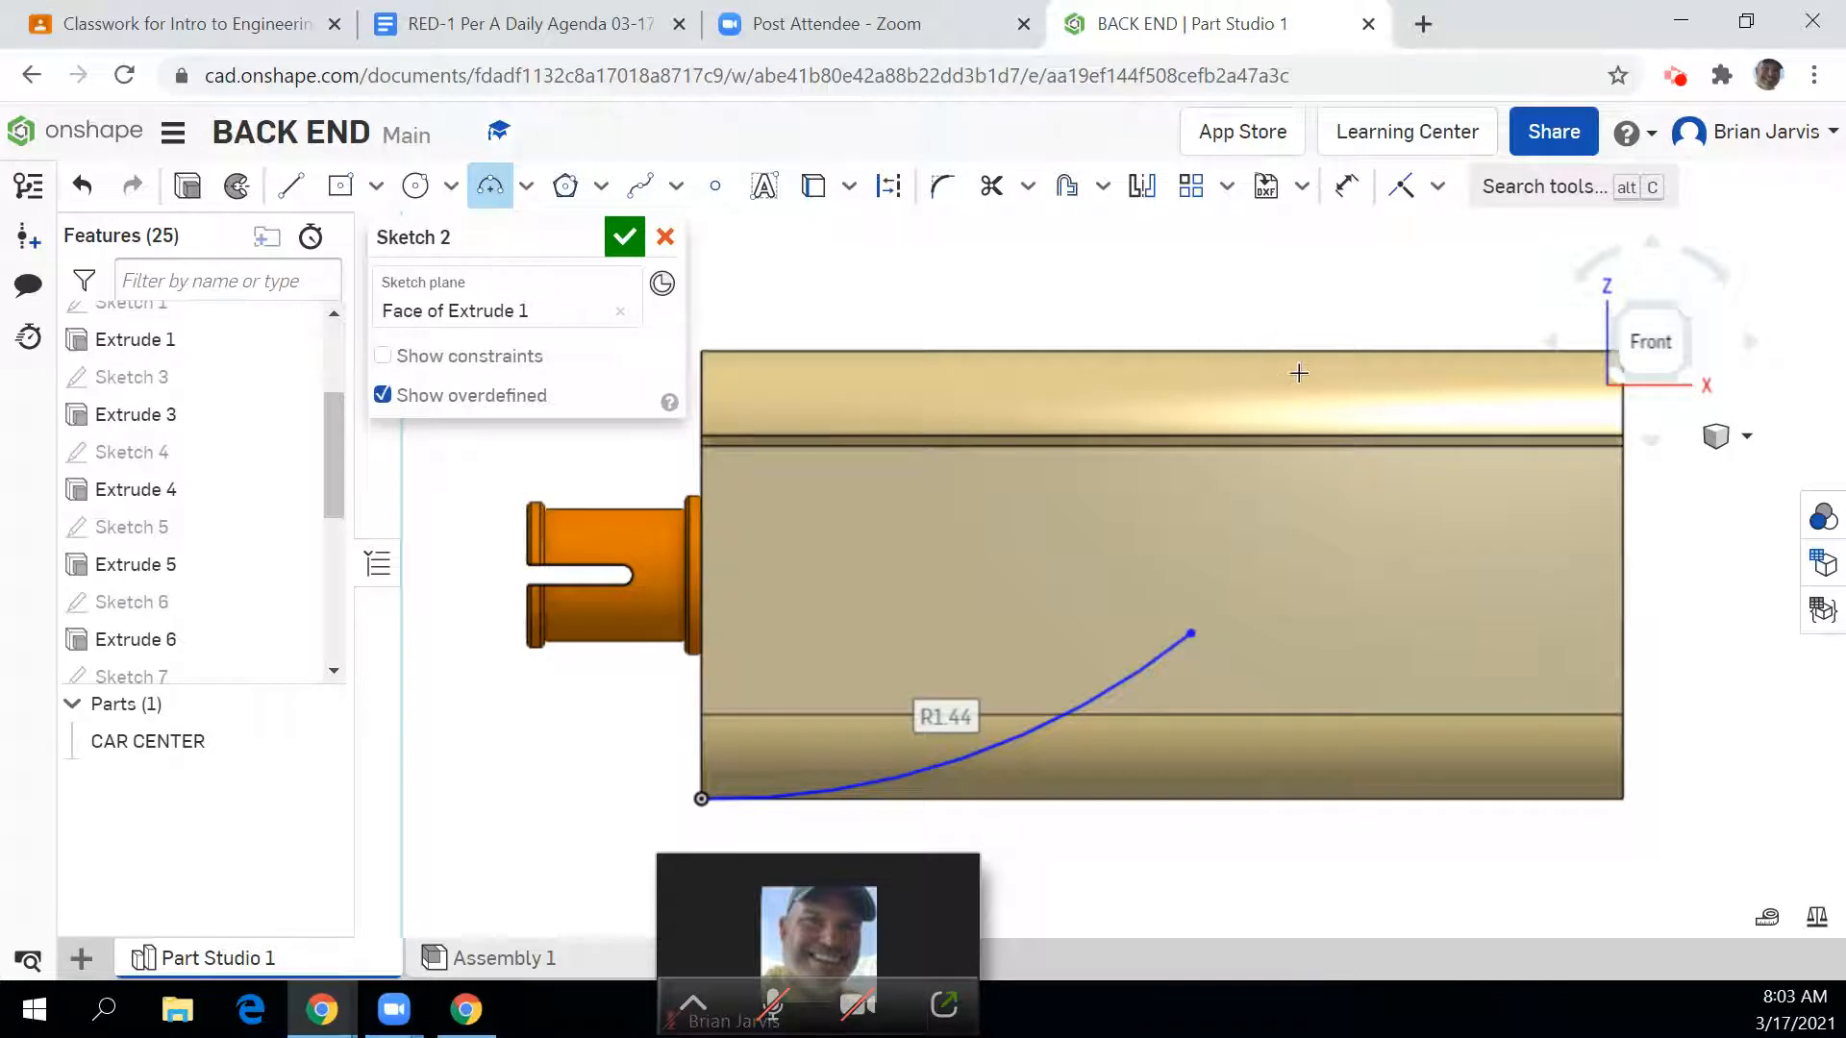
left_click(814, 189)
left_click(1319, 356)
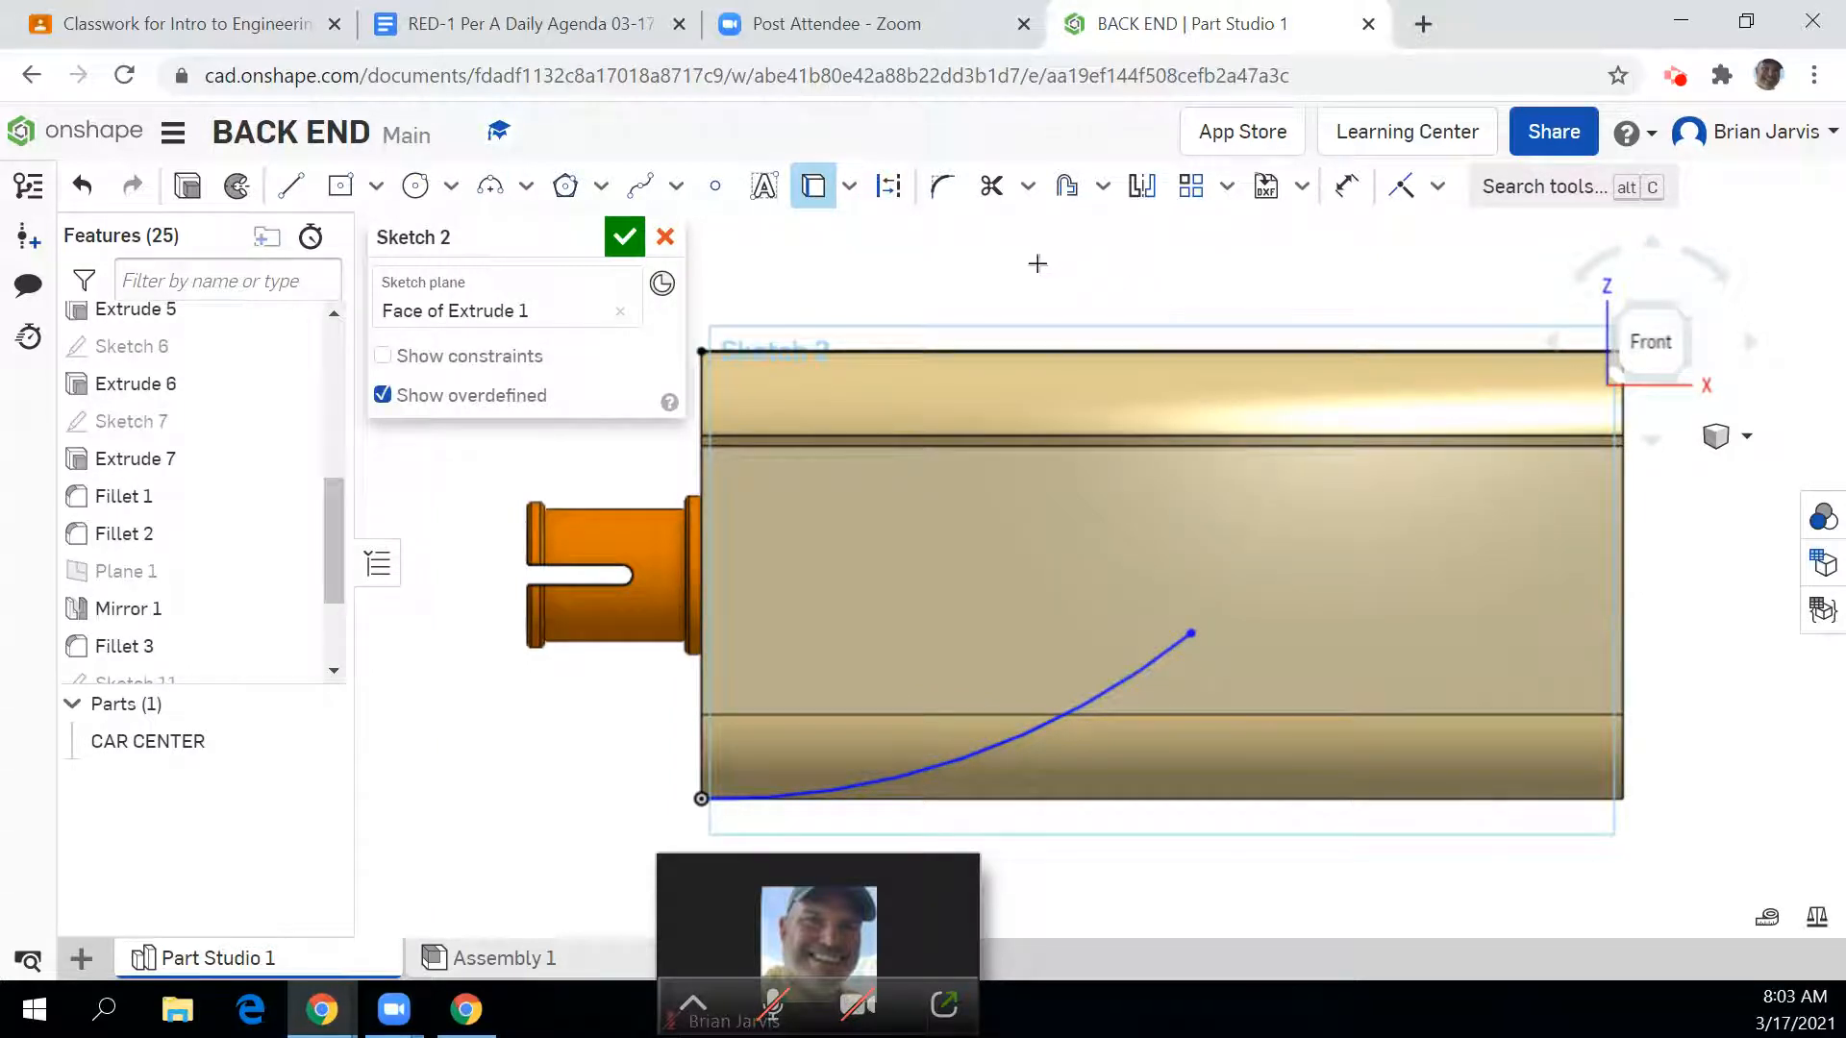
Step: Draw a small three-point arc of about 0.21 in radius from the projected top edge down and left into the rounded upper band
left_click(496, 189)
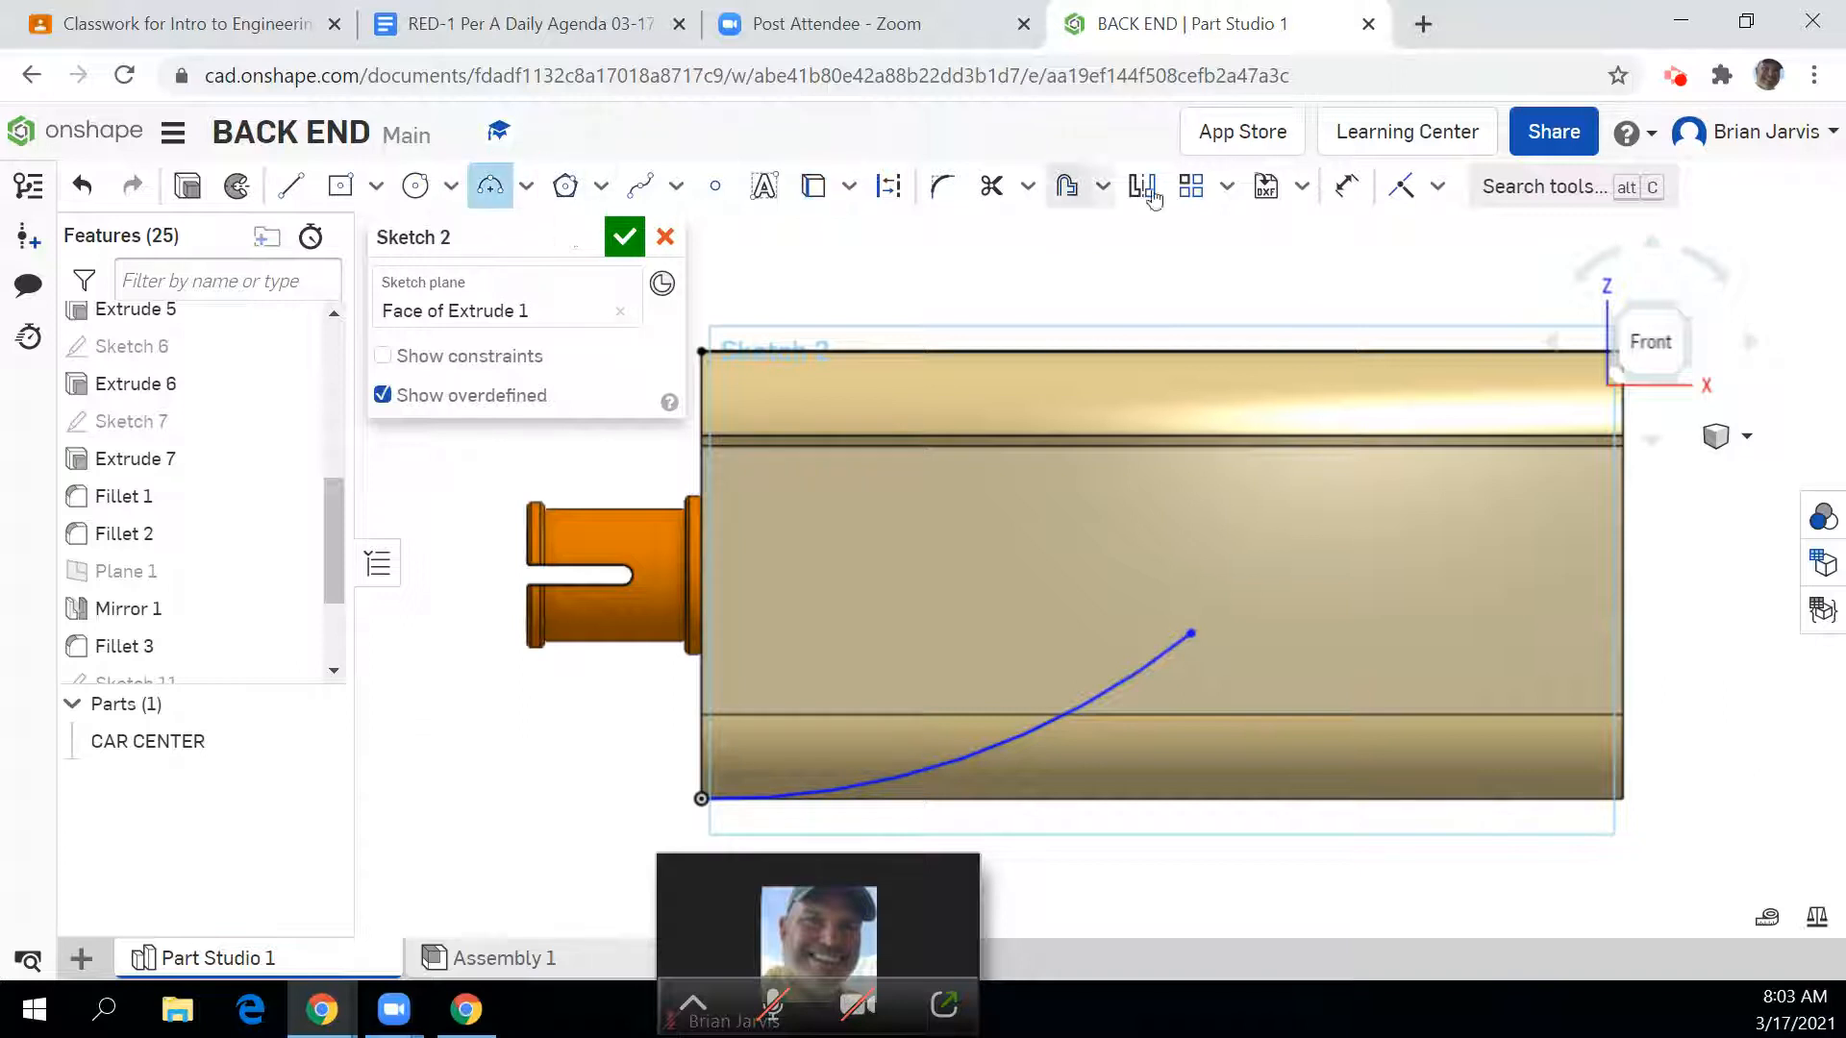
left_click(1279, 350)
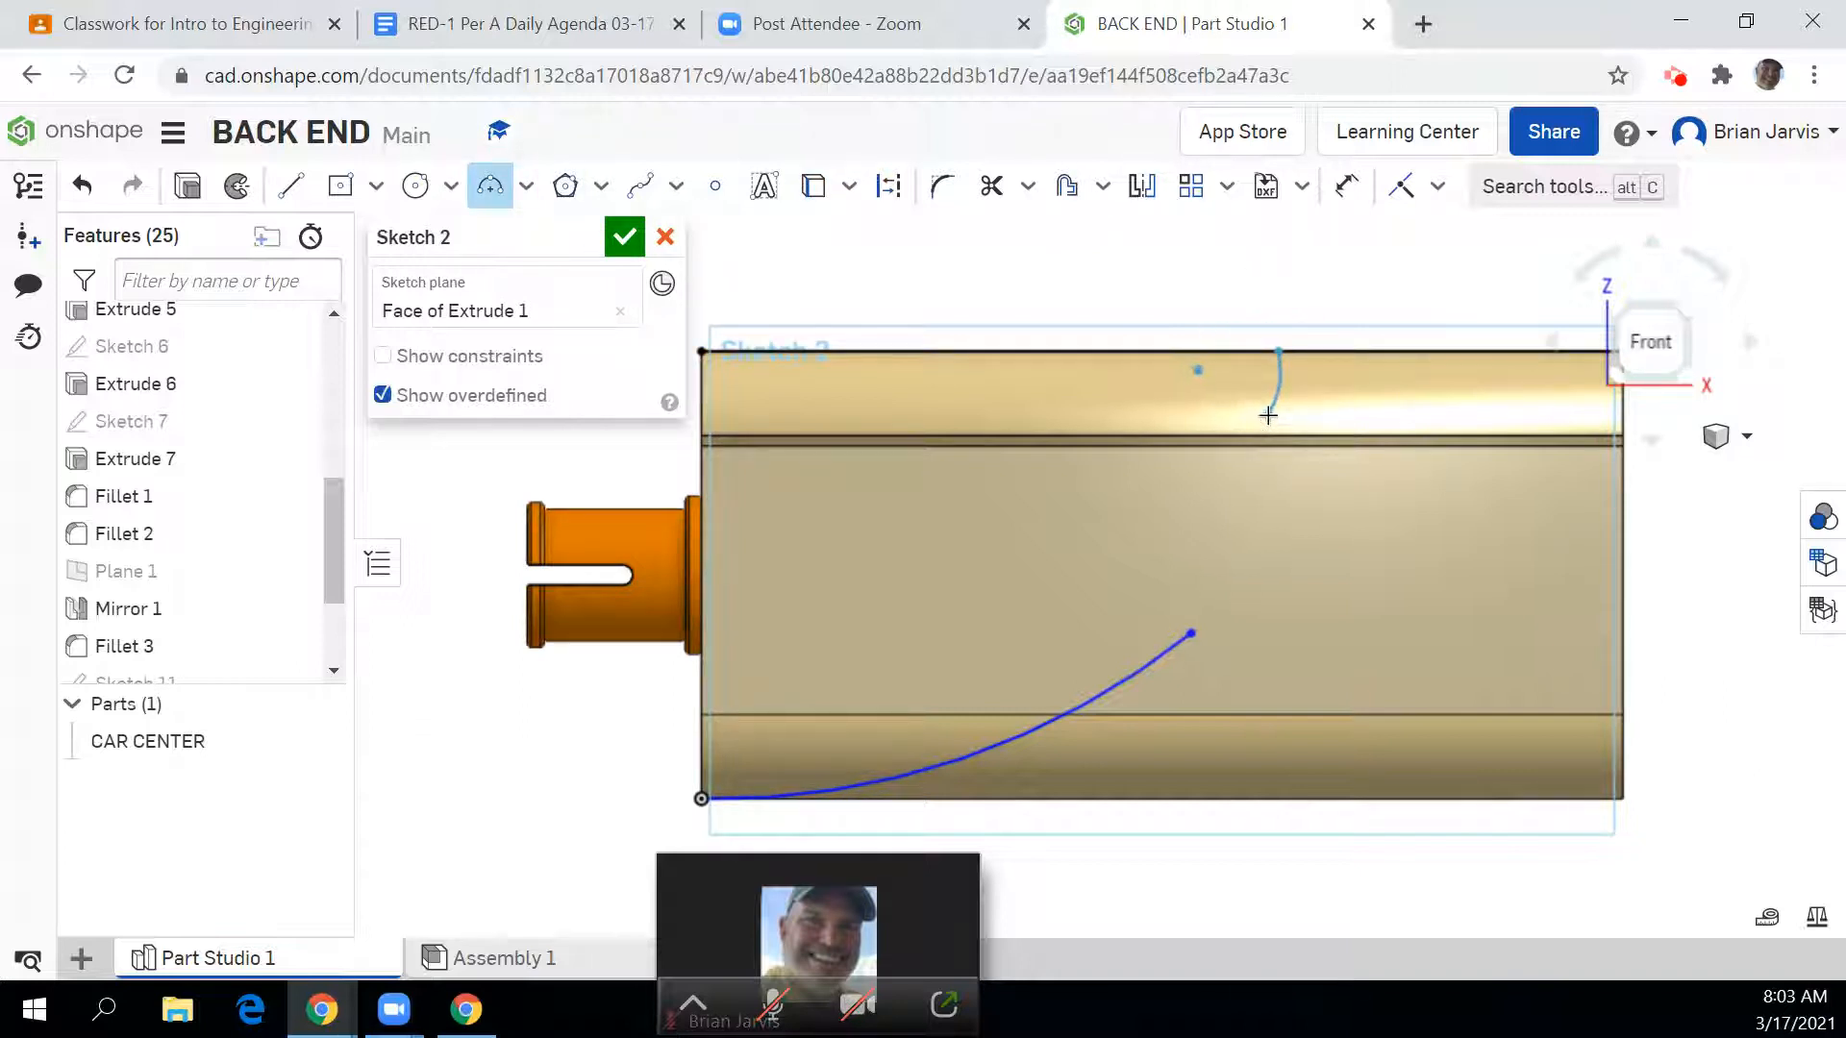
left_click(1209, 415)
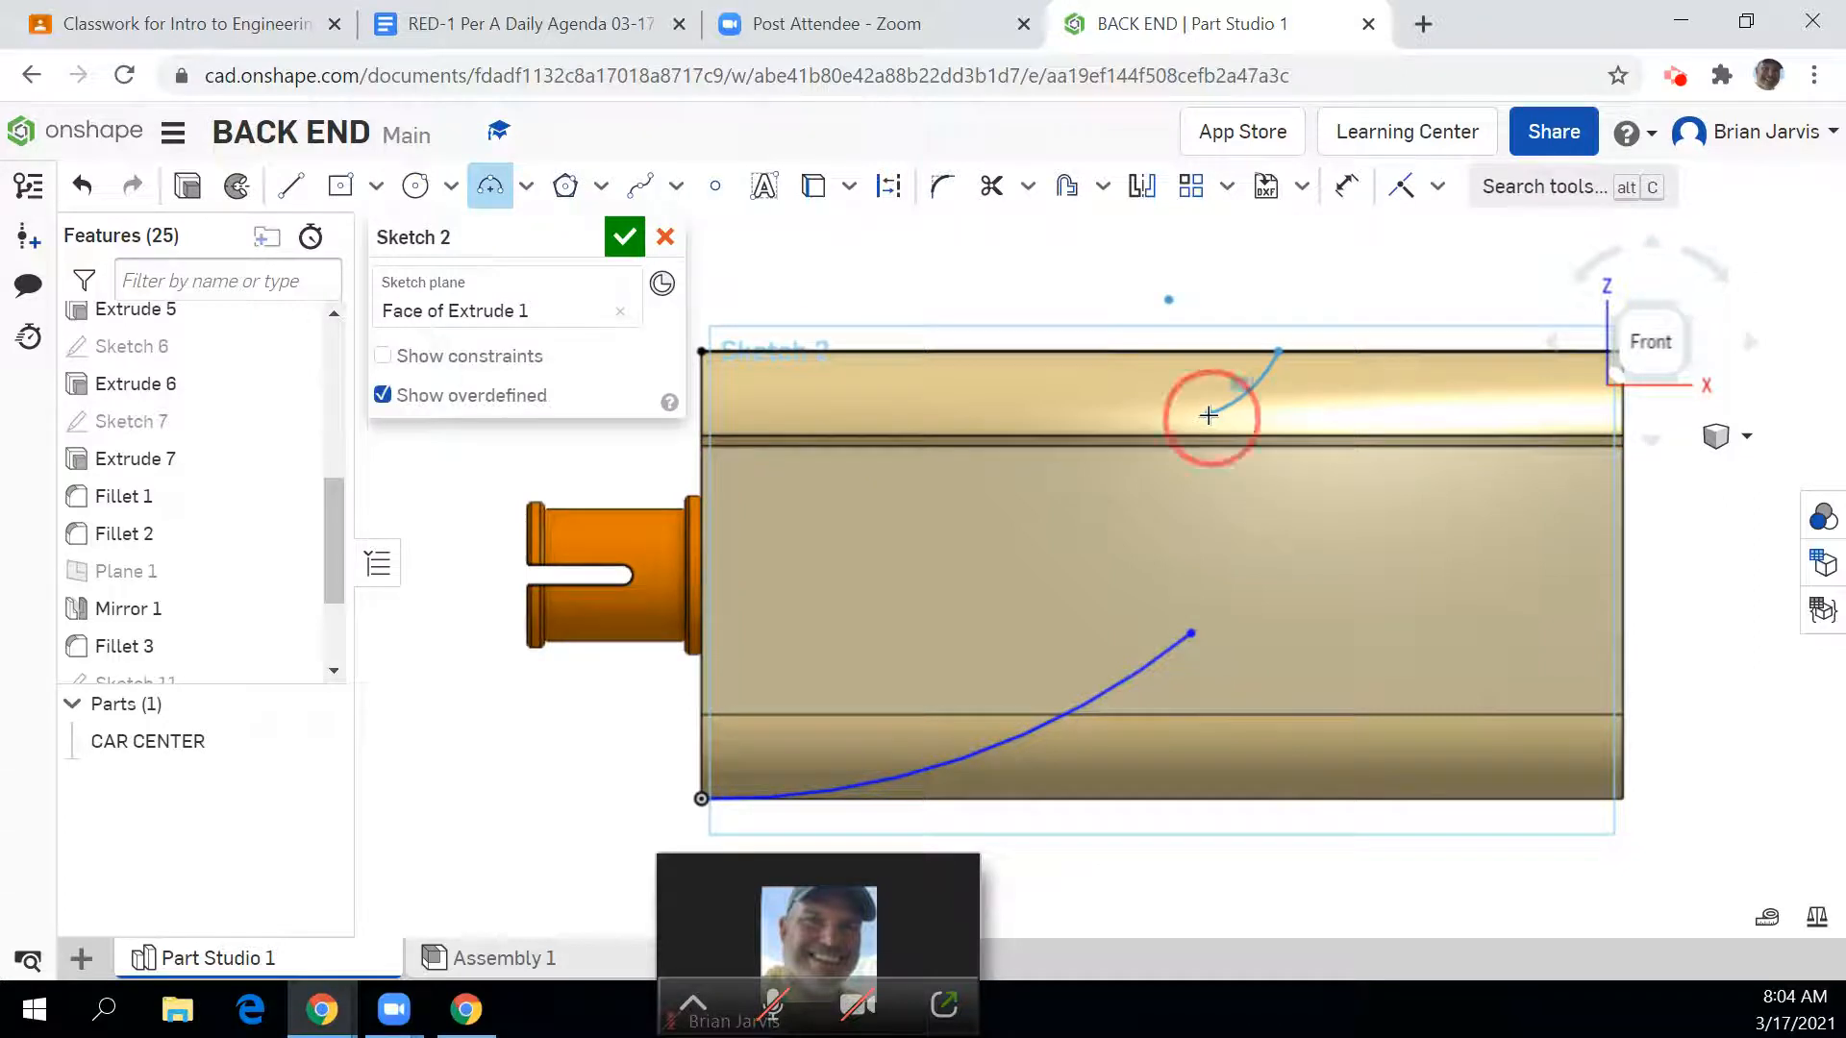
left_click(1277, 355)
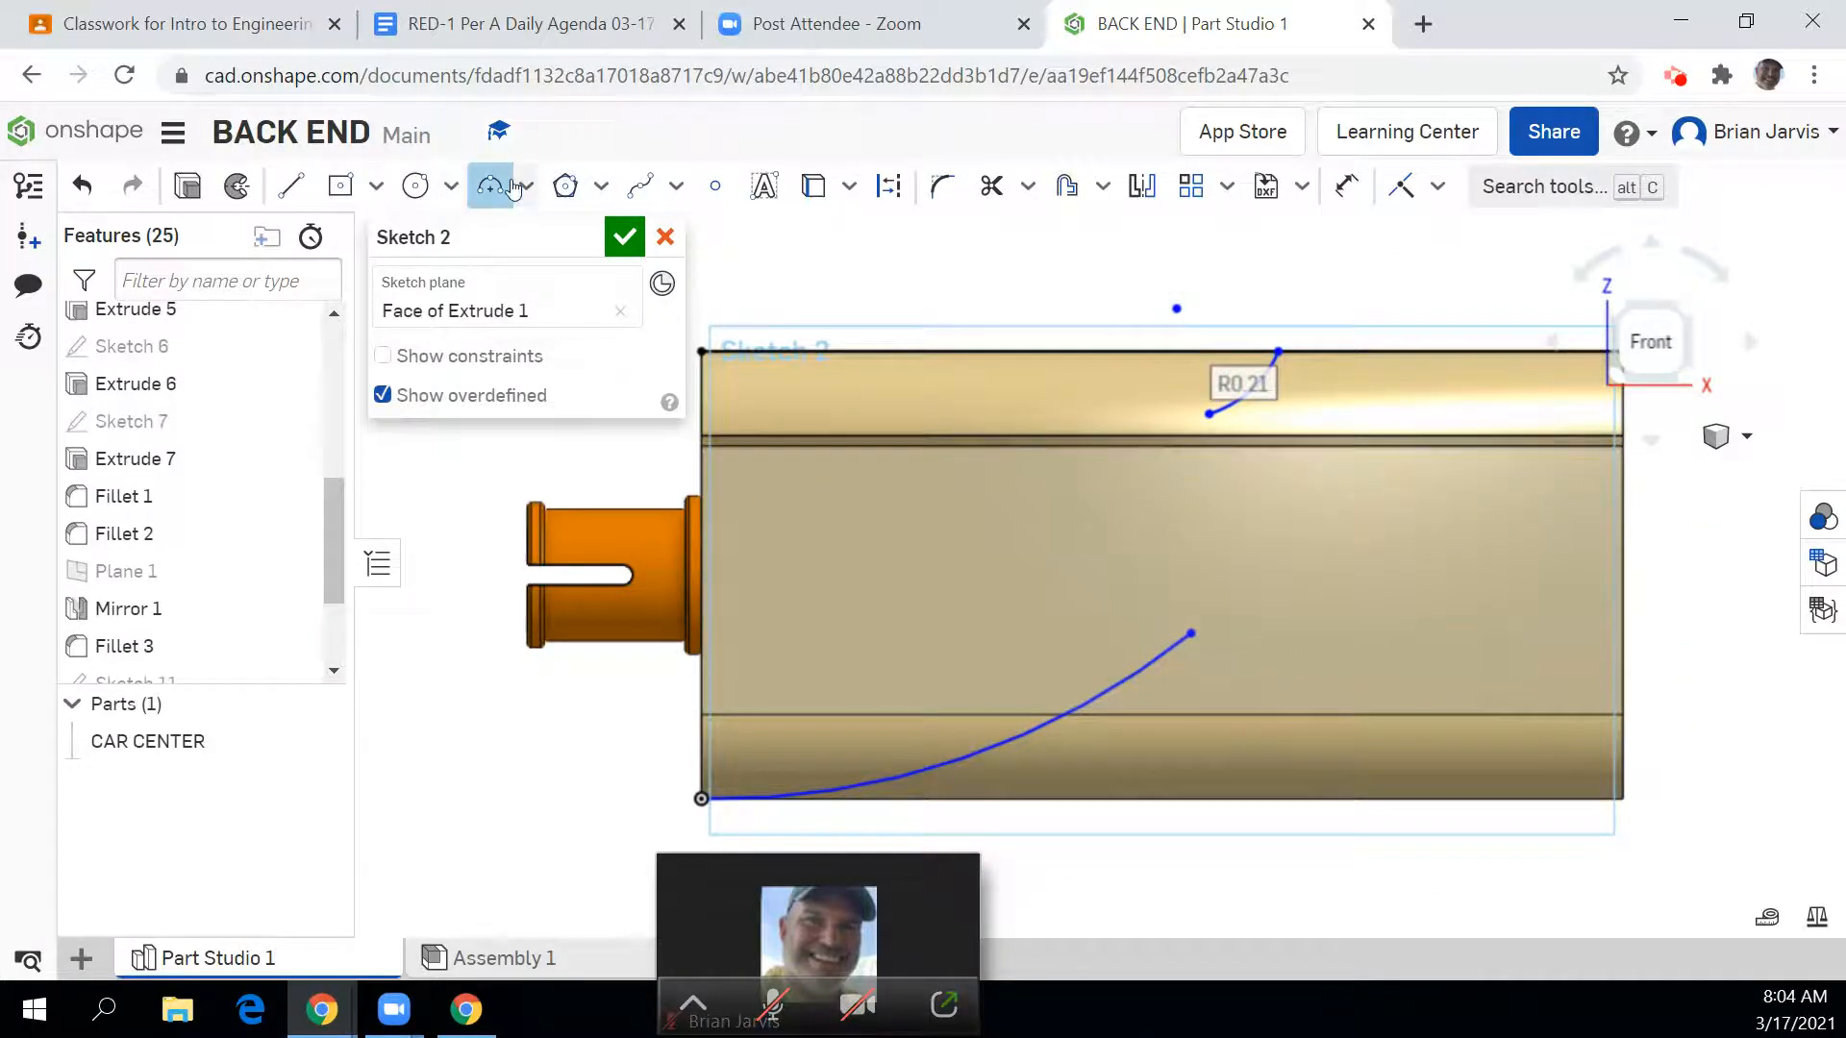
Step: Join the free ends of the two arcs with a nearly straight three-point arc of about 5.06 in radius
left_click(489, 185)
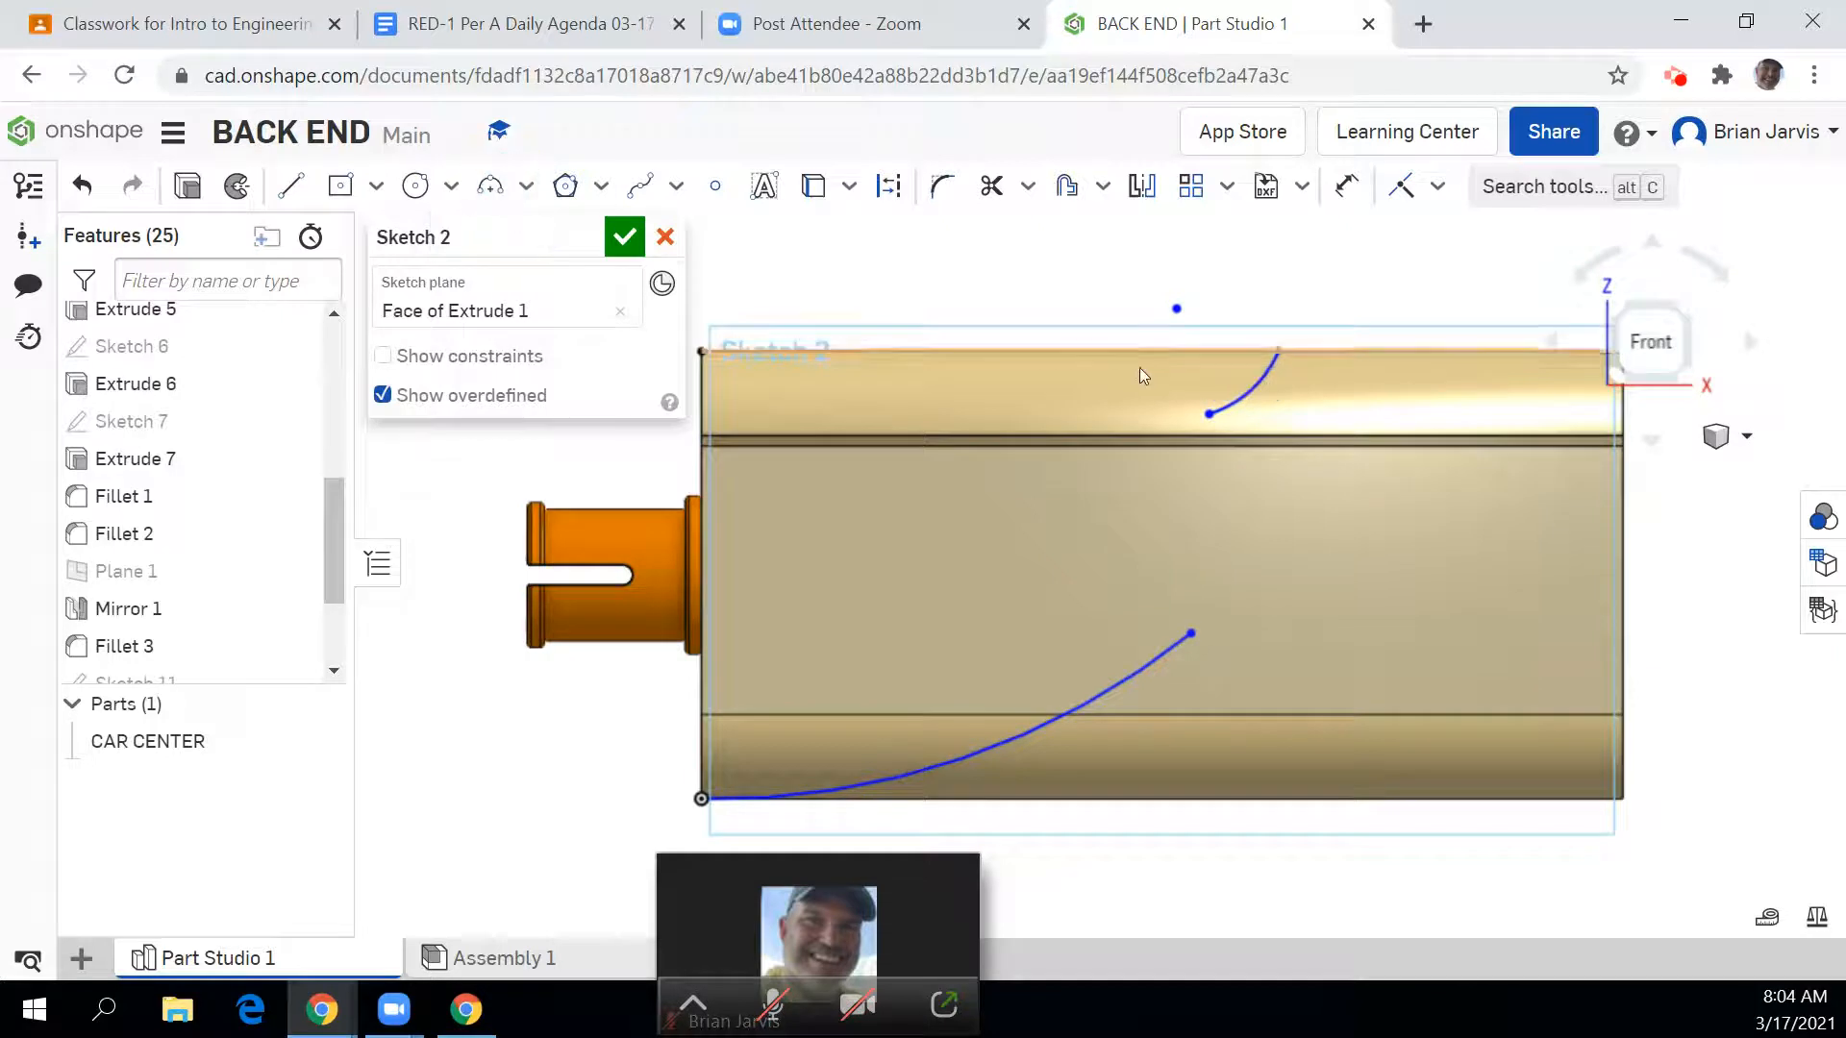
left_click(1205, 416)
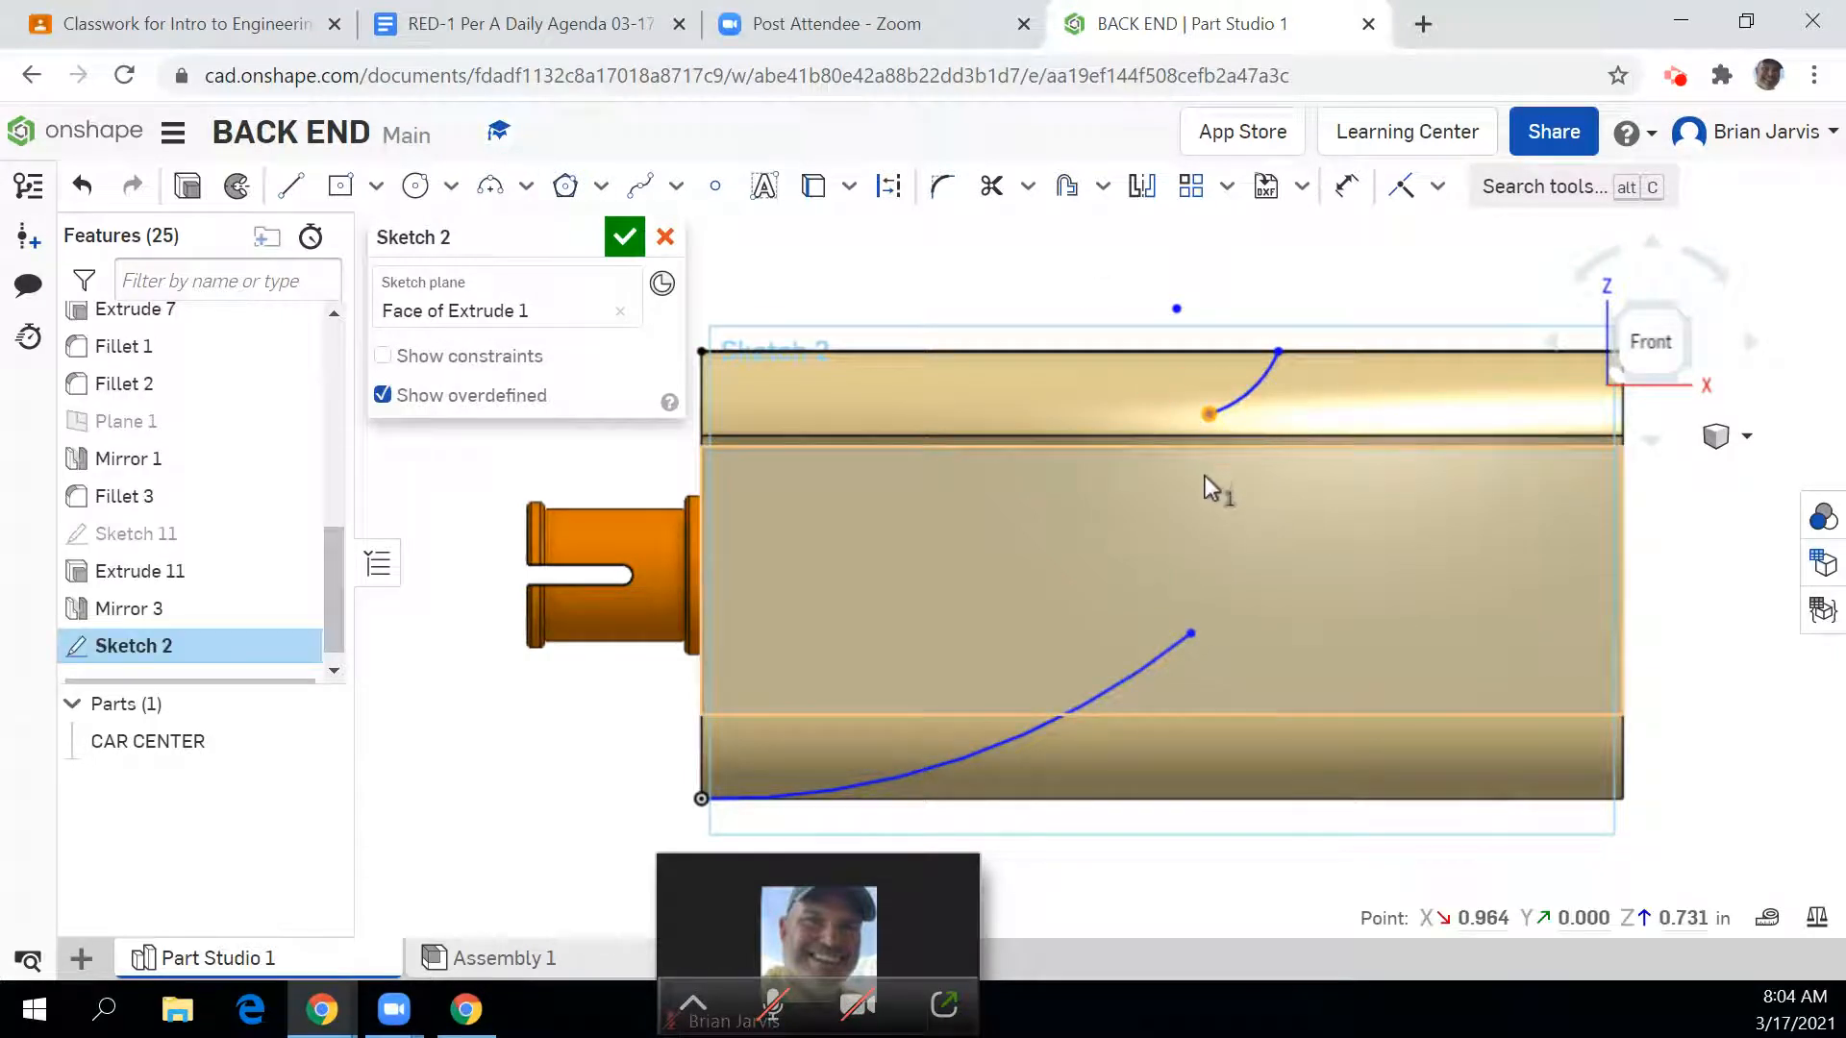
left_click(1192, 630)
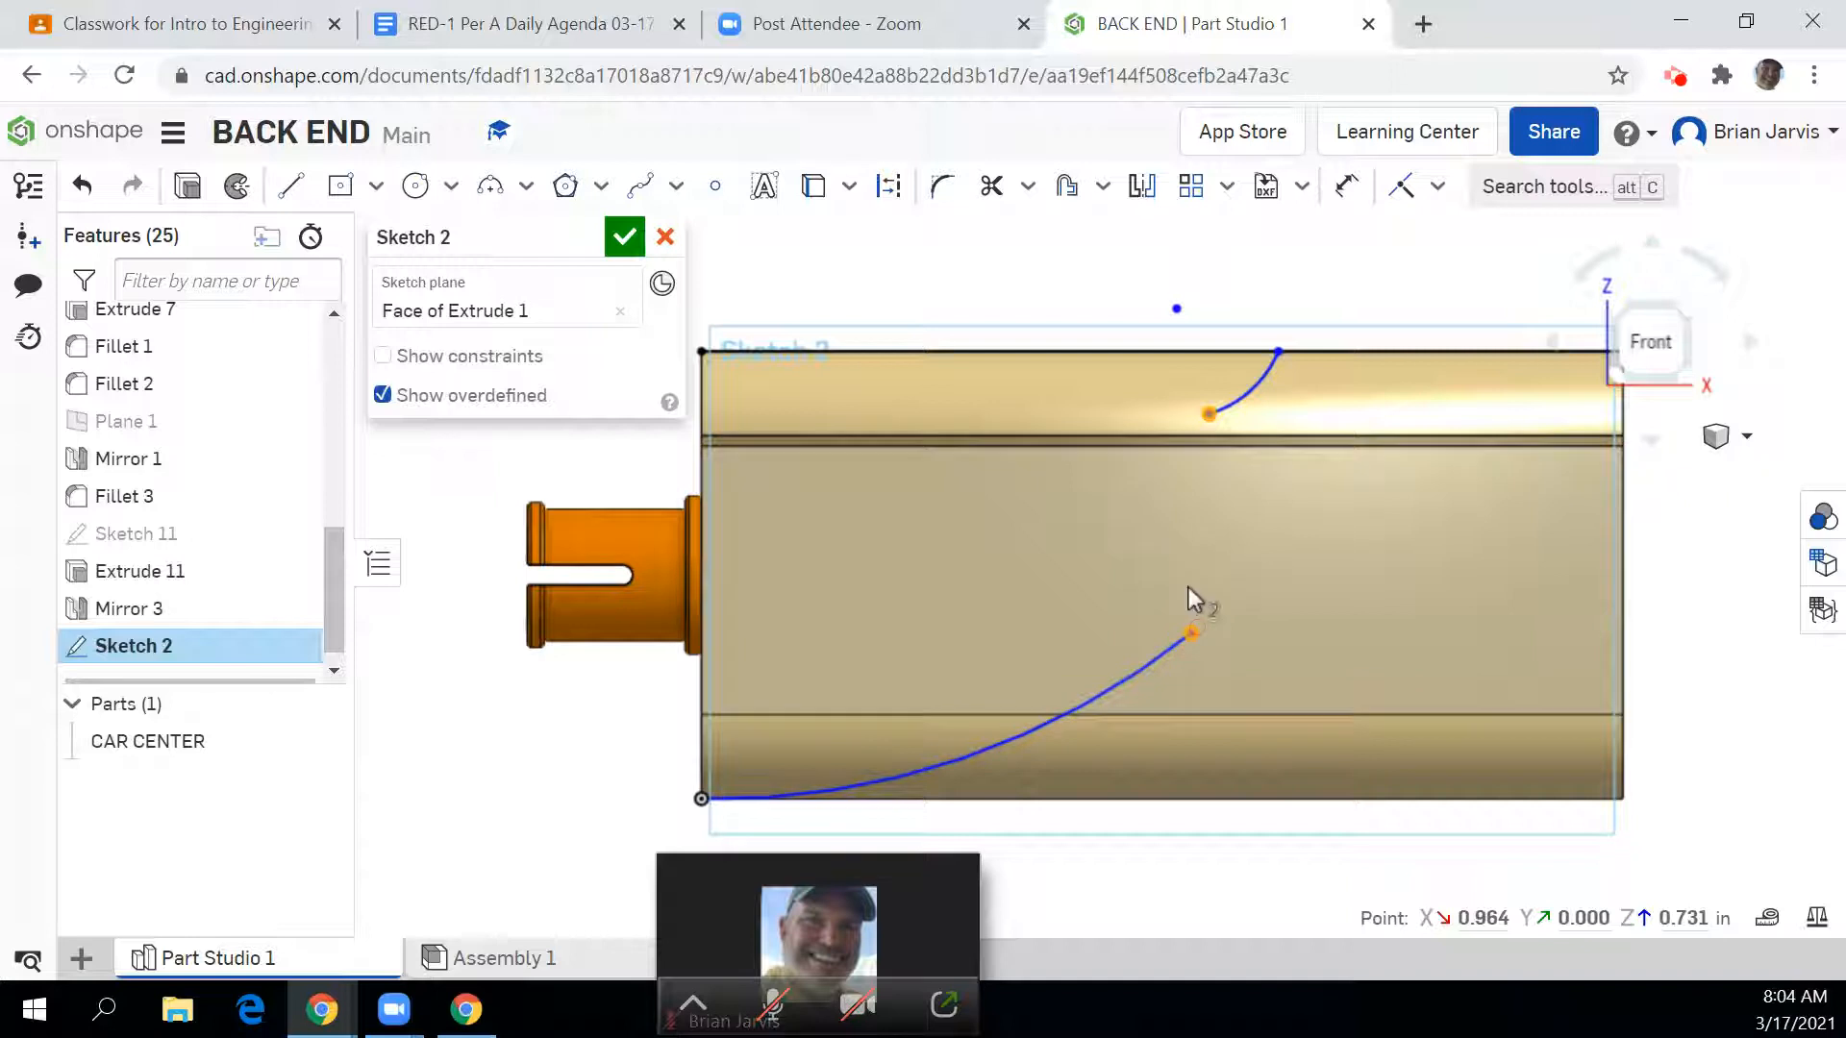
left_click(490, 186)
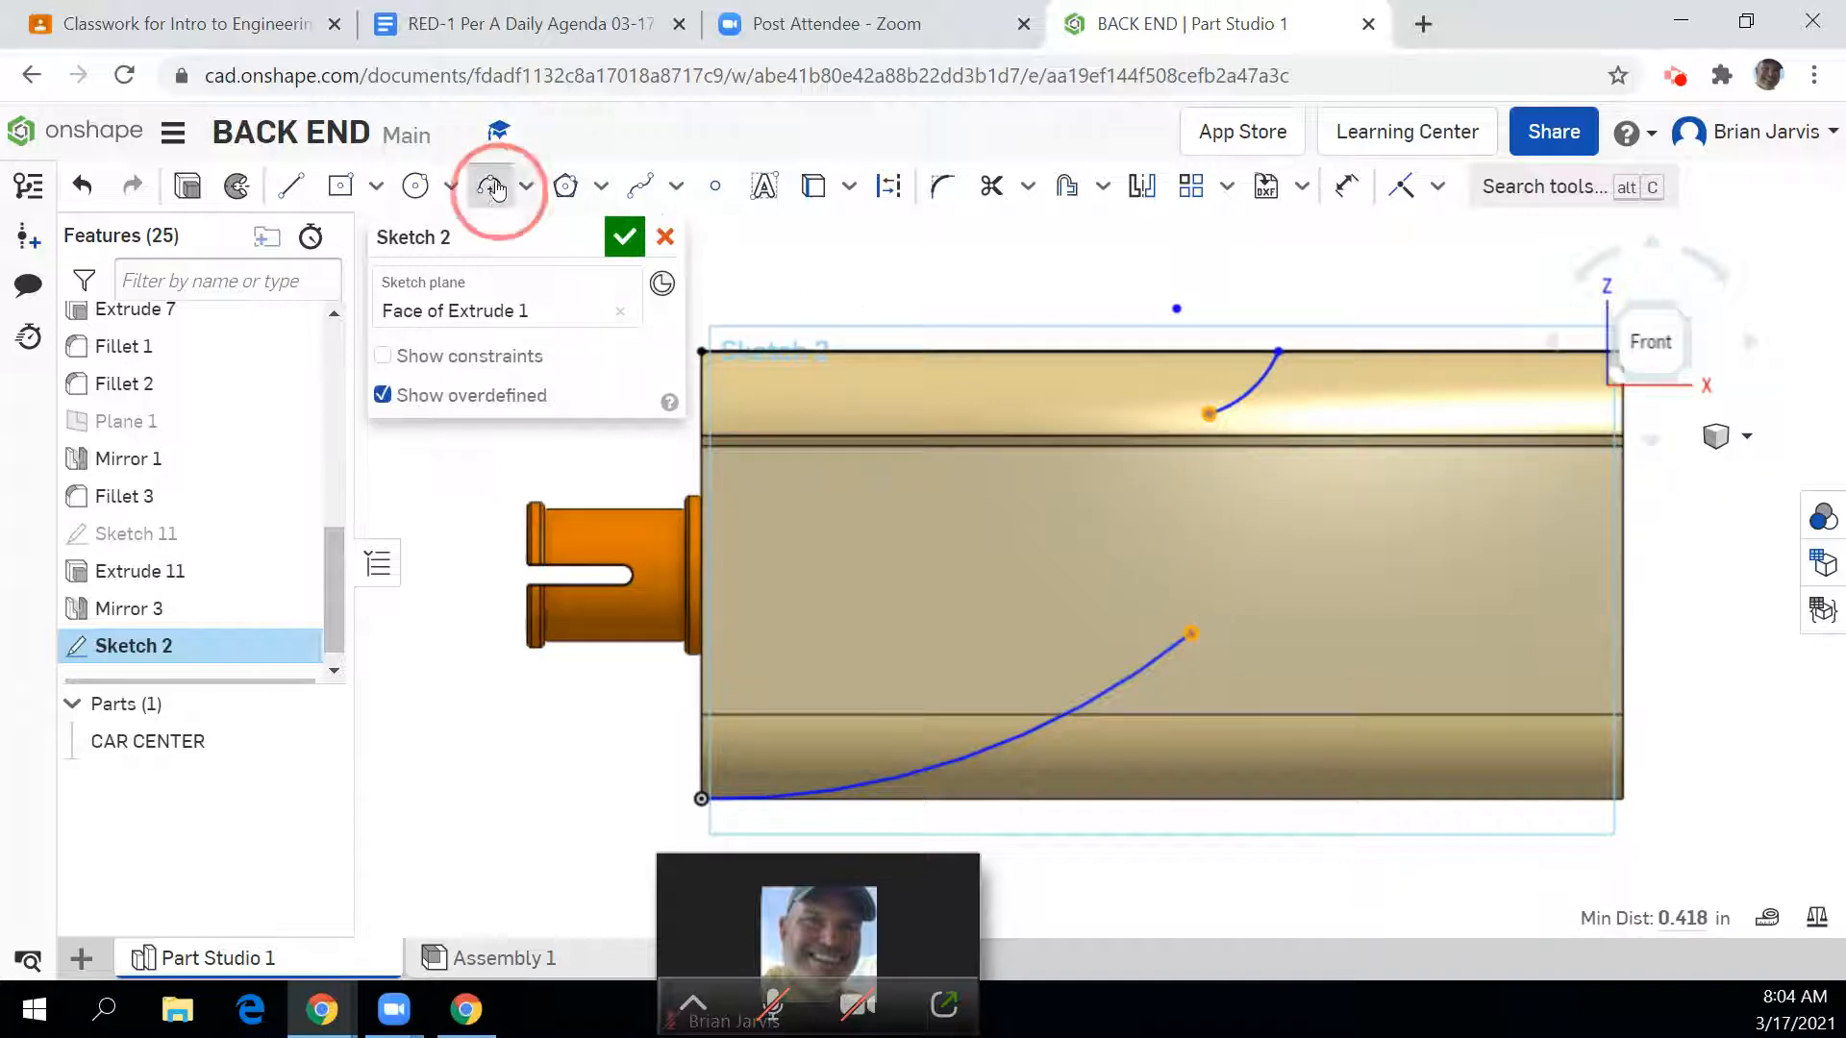
left_click(1209, 413)
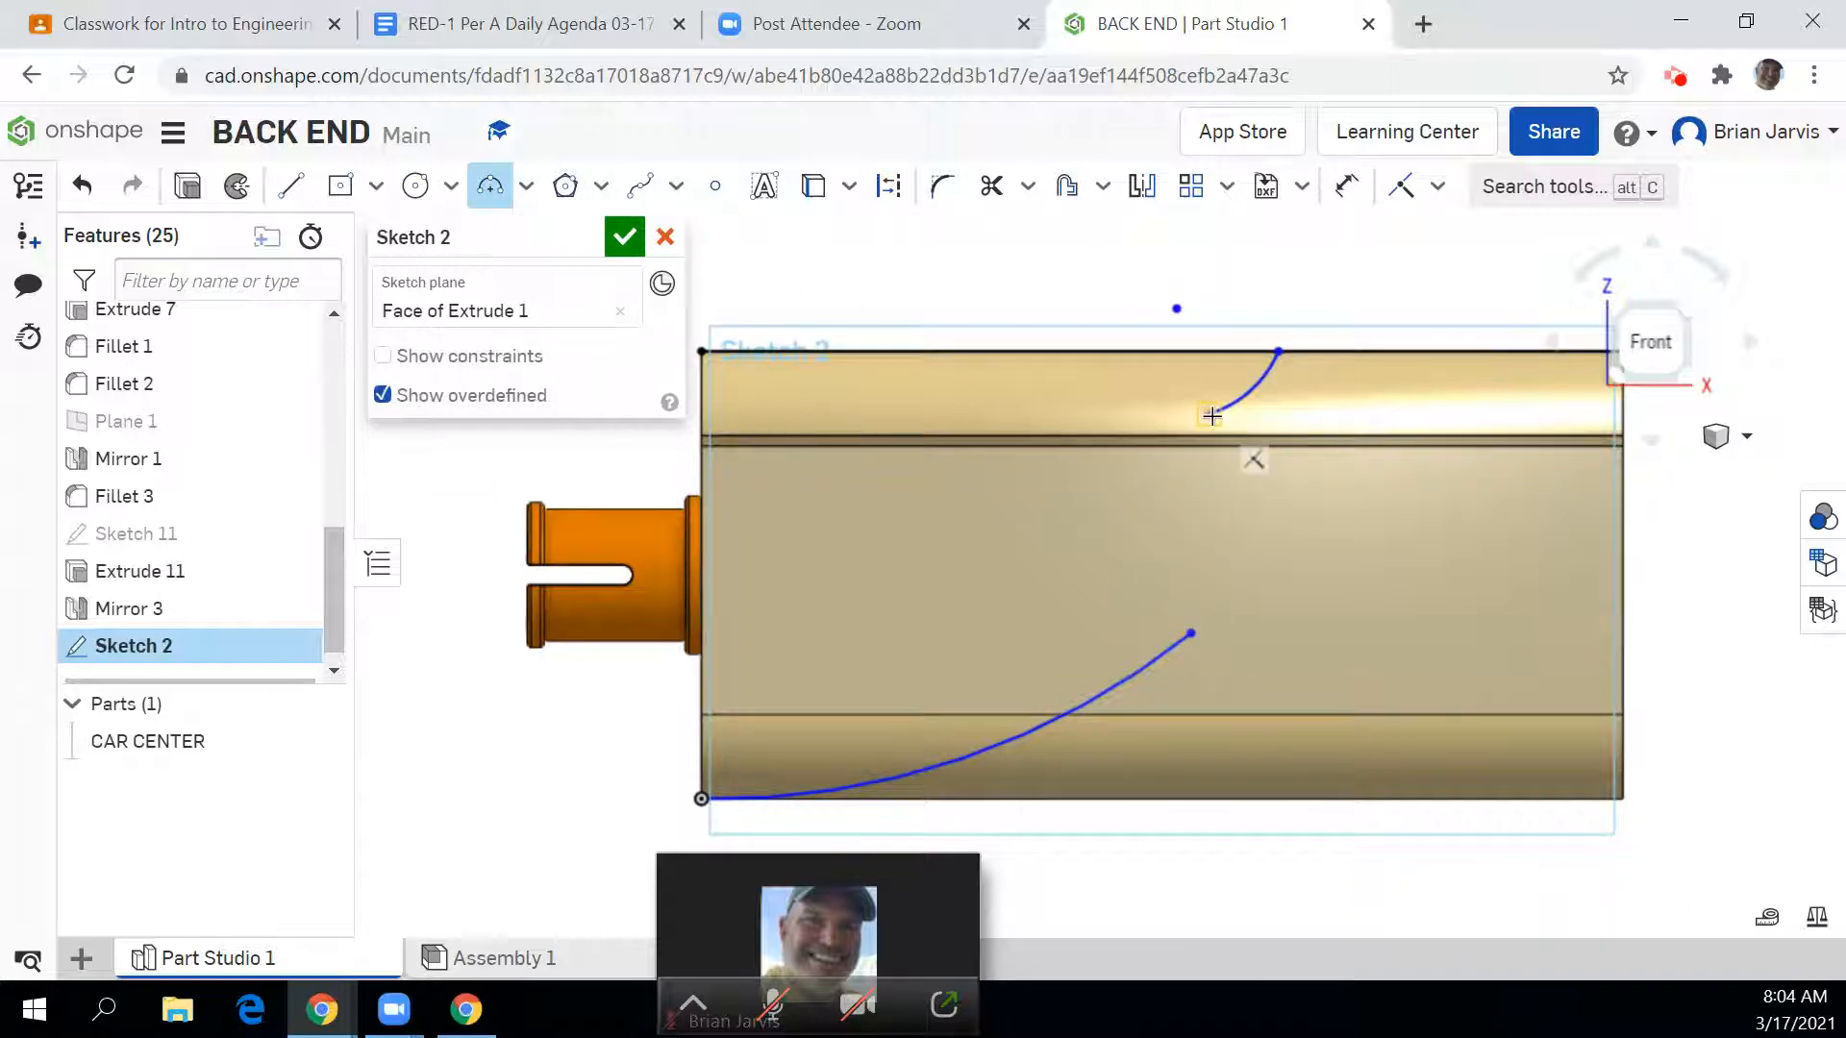
left_click(1192, 632)
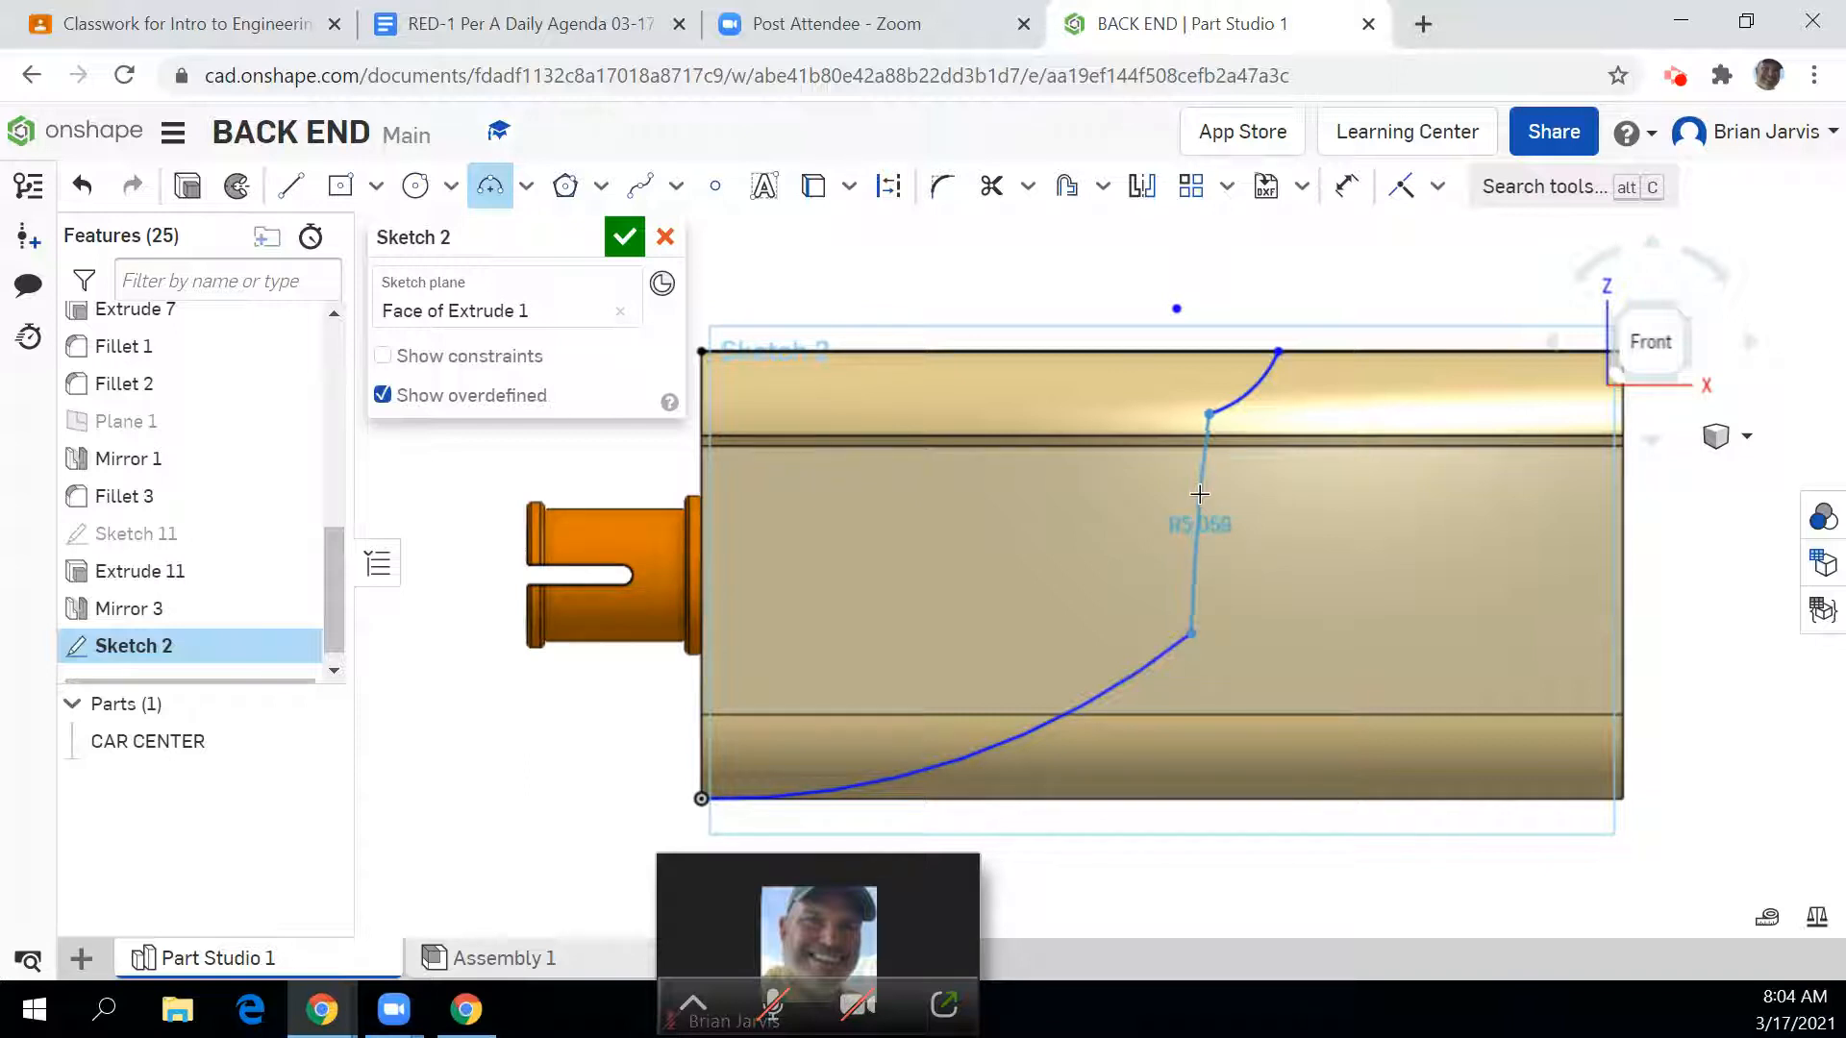
left_click(1199, 494)
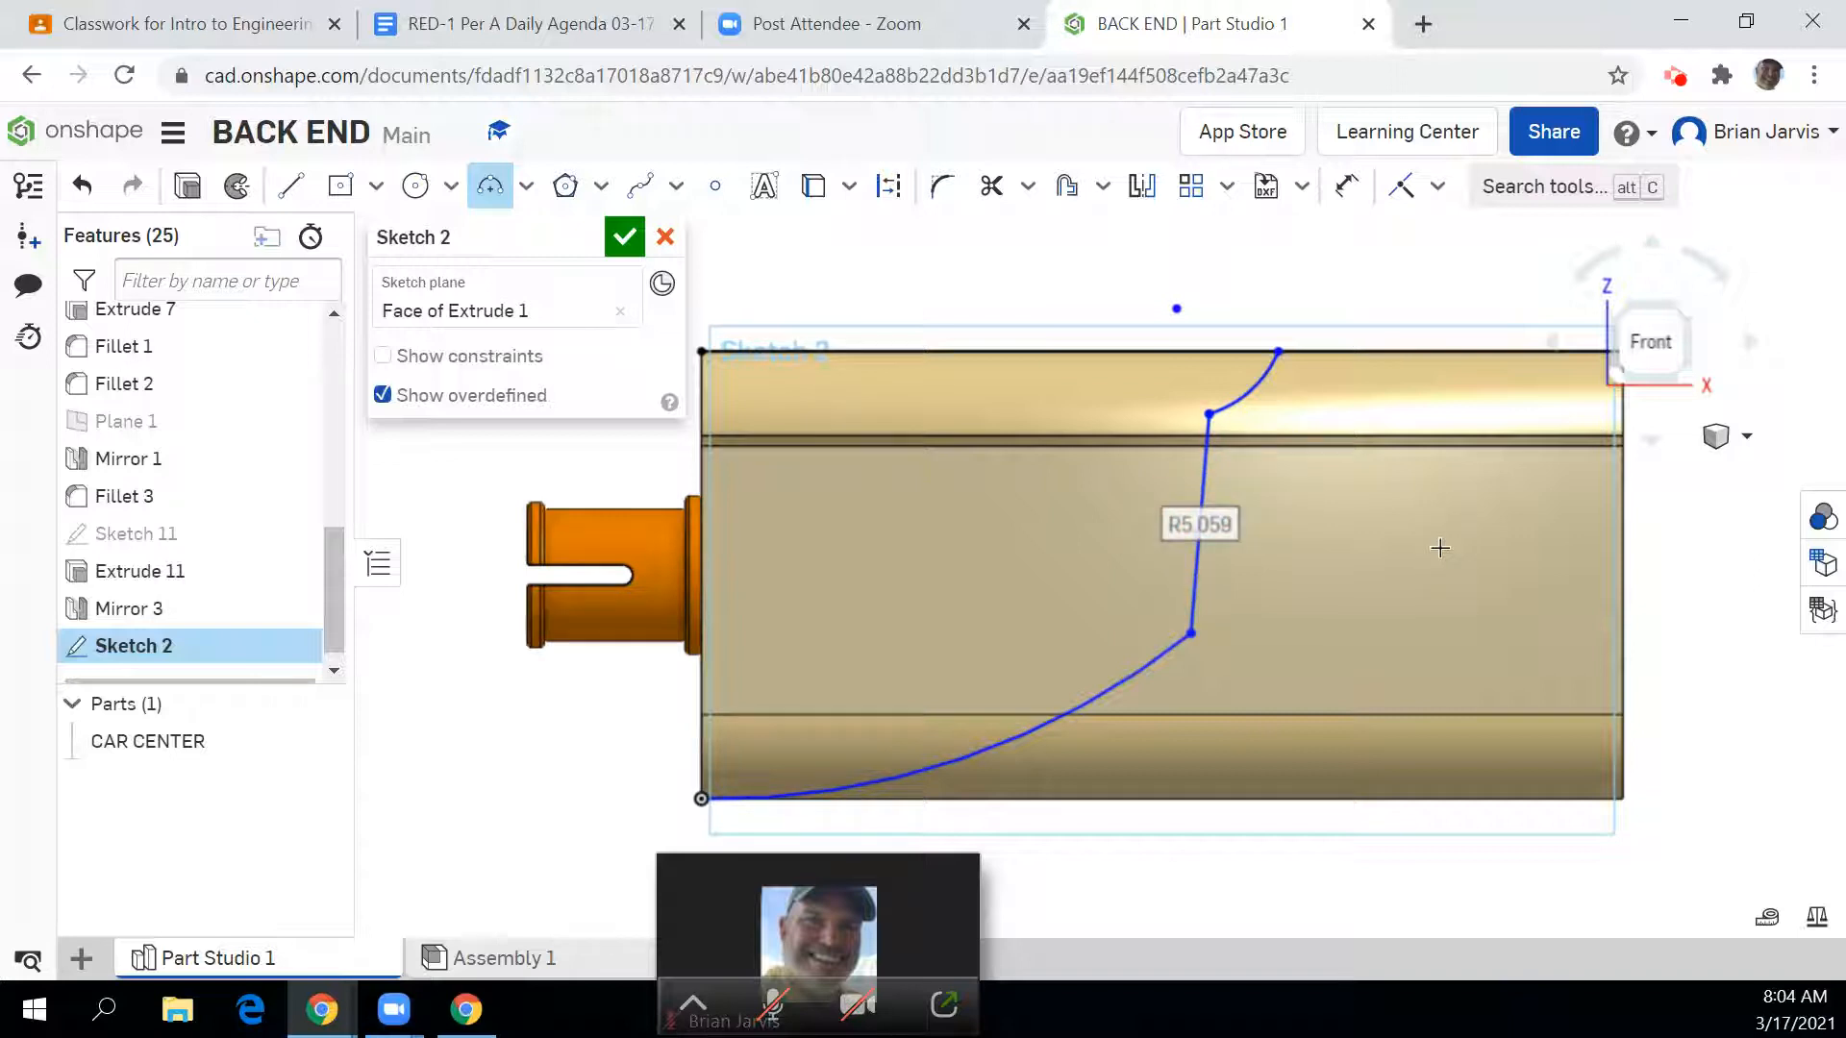
Step: Dimension the distance from the block's upper-left corner to the small arc's end on the top edge as 1 in
left_click(1346, 185)
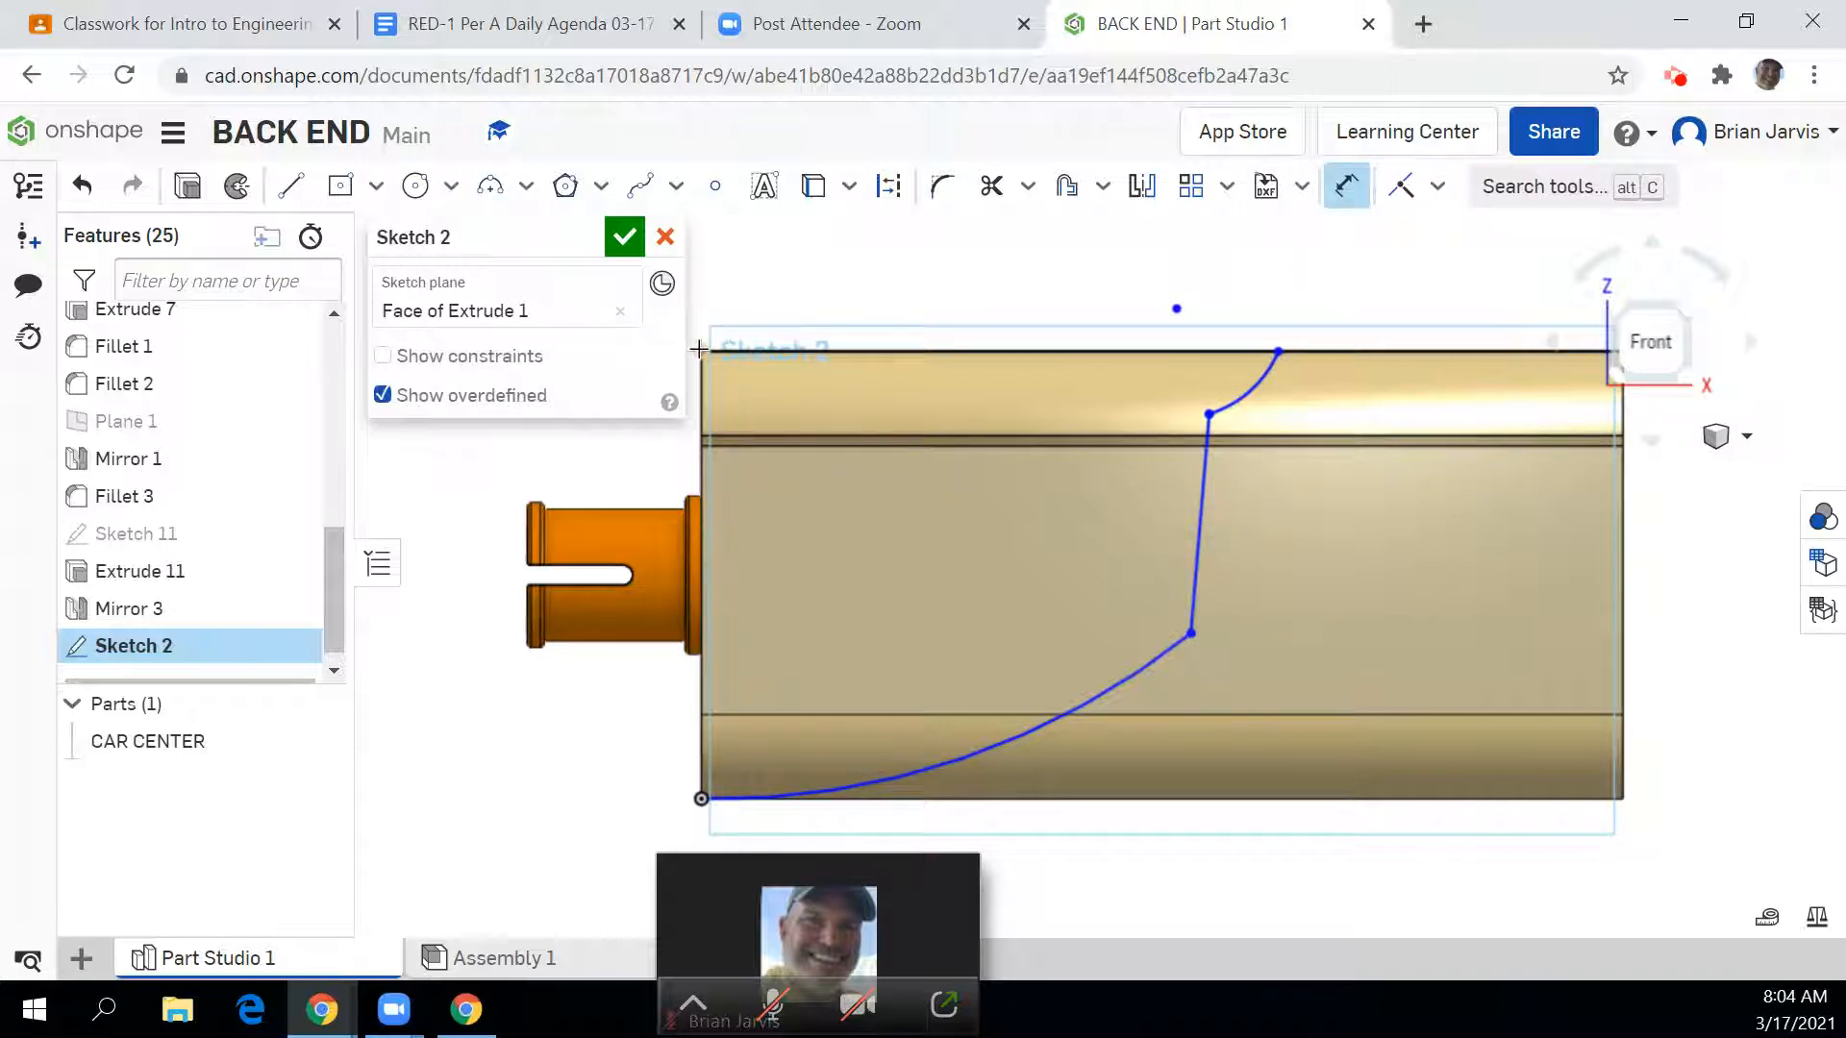
left_click(1276, 349)
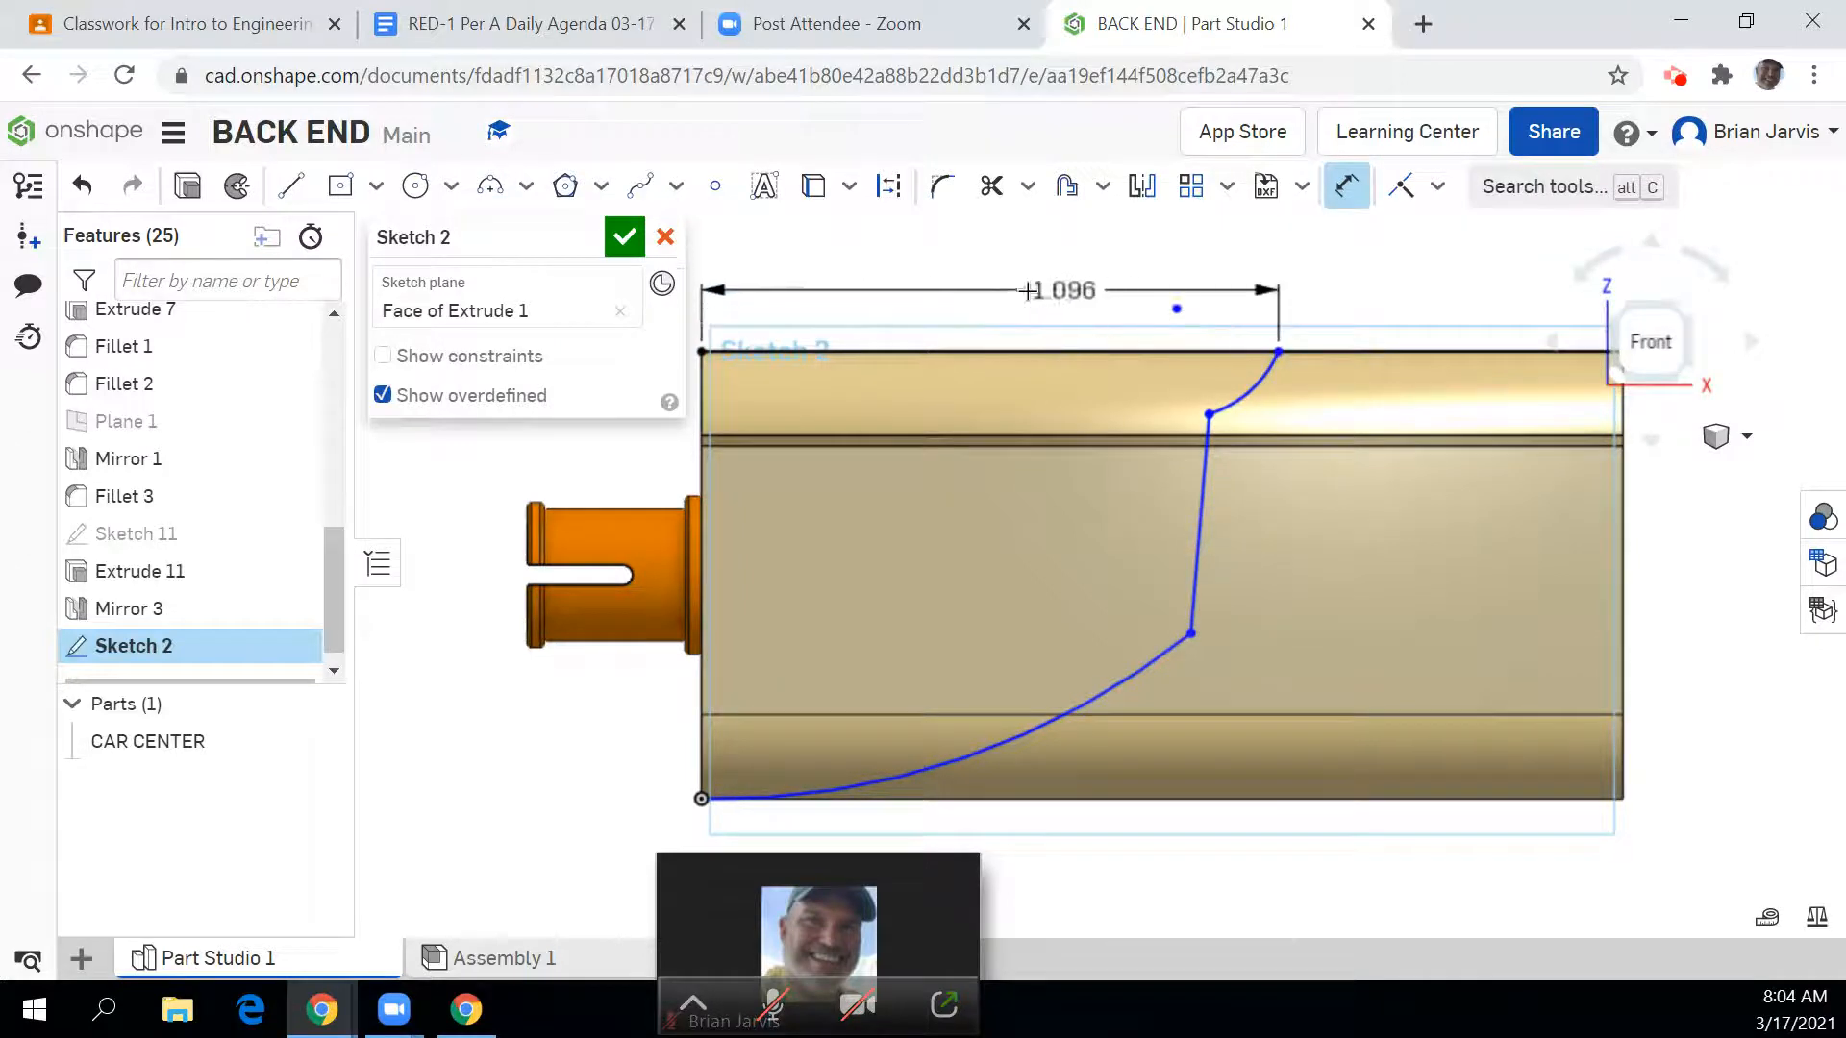
left_click(986, 277)
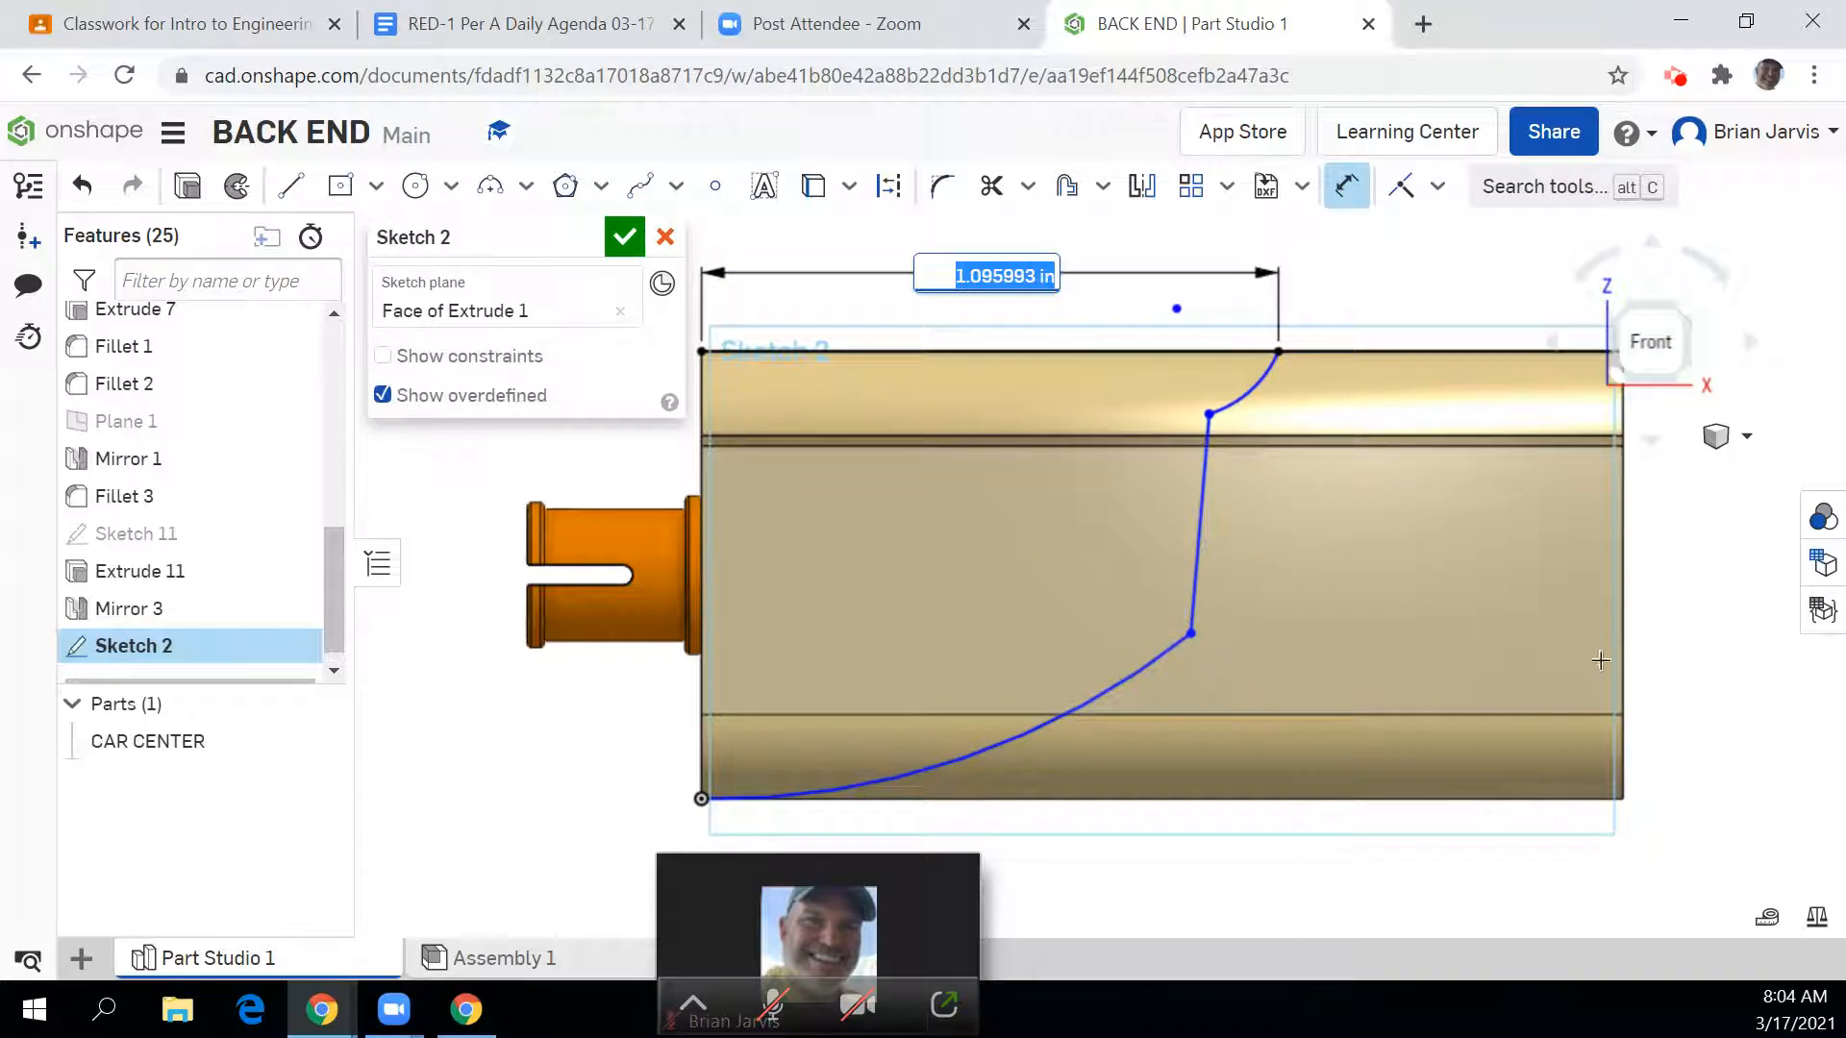
type("1")
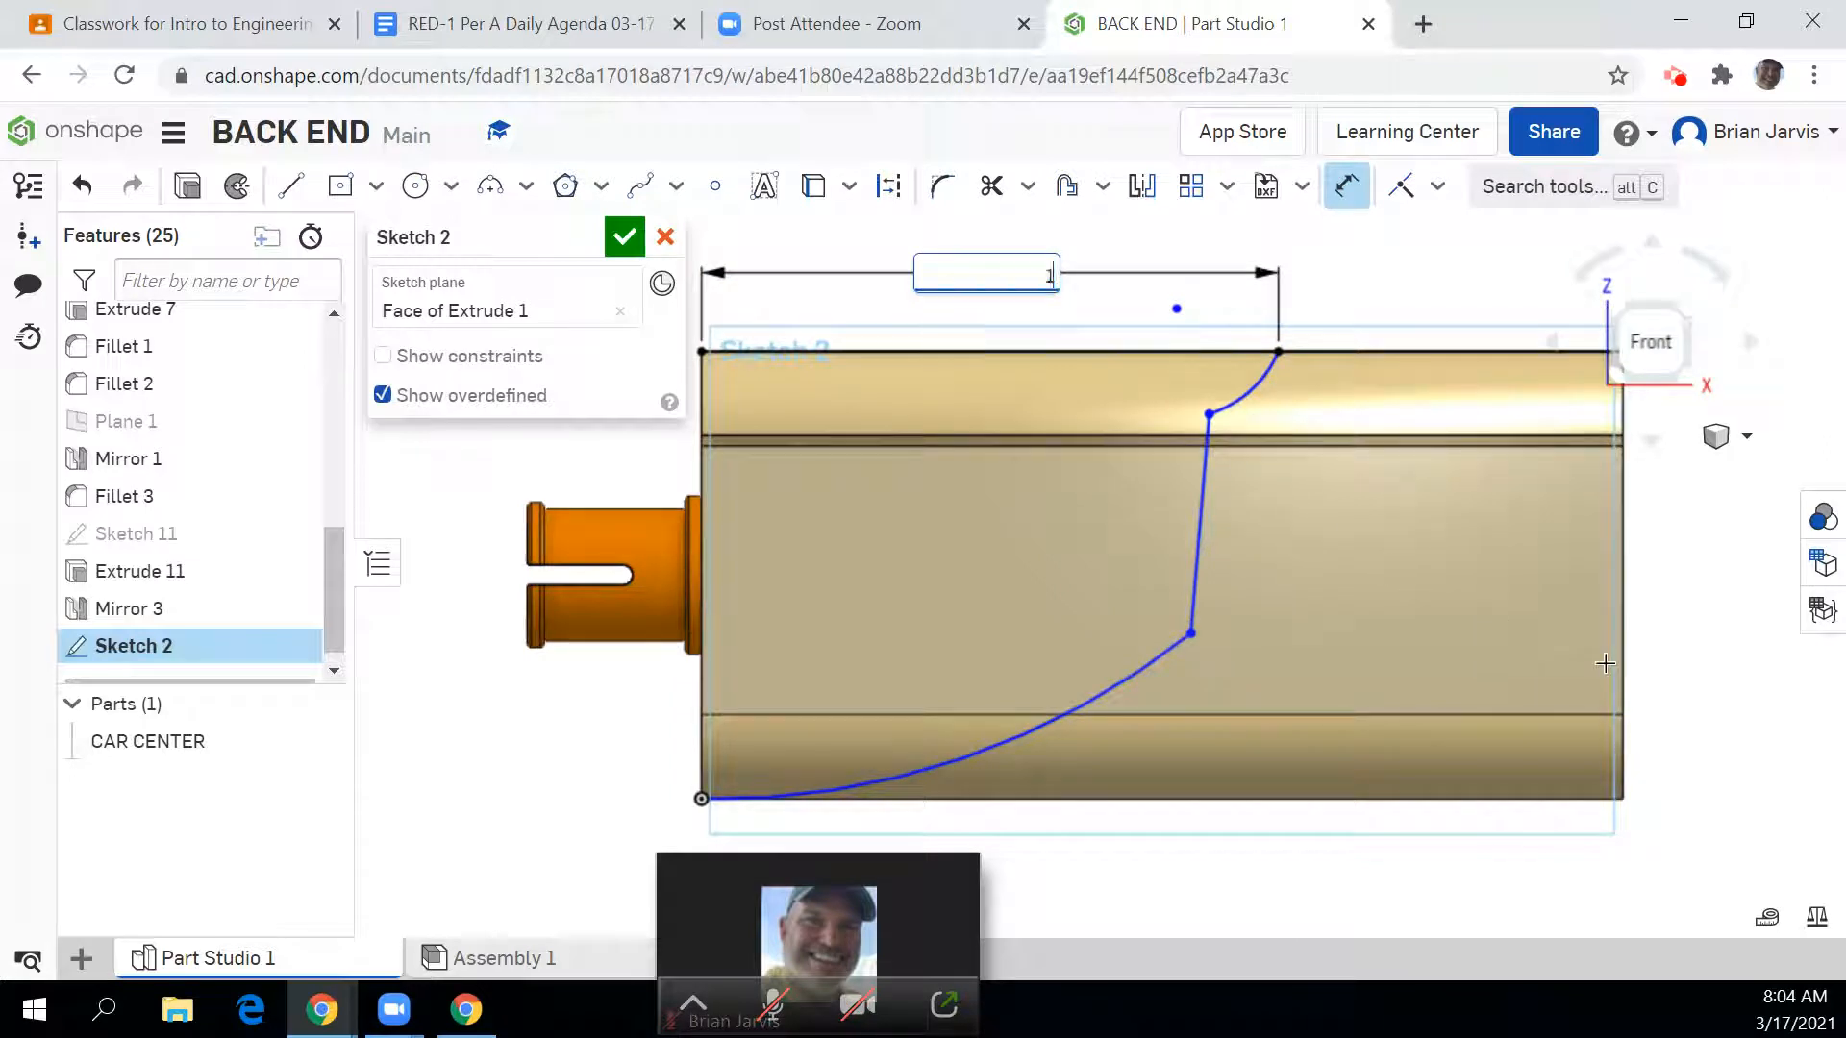
key("Return")
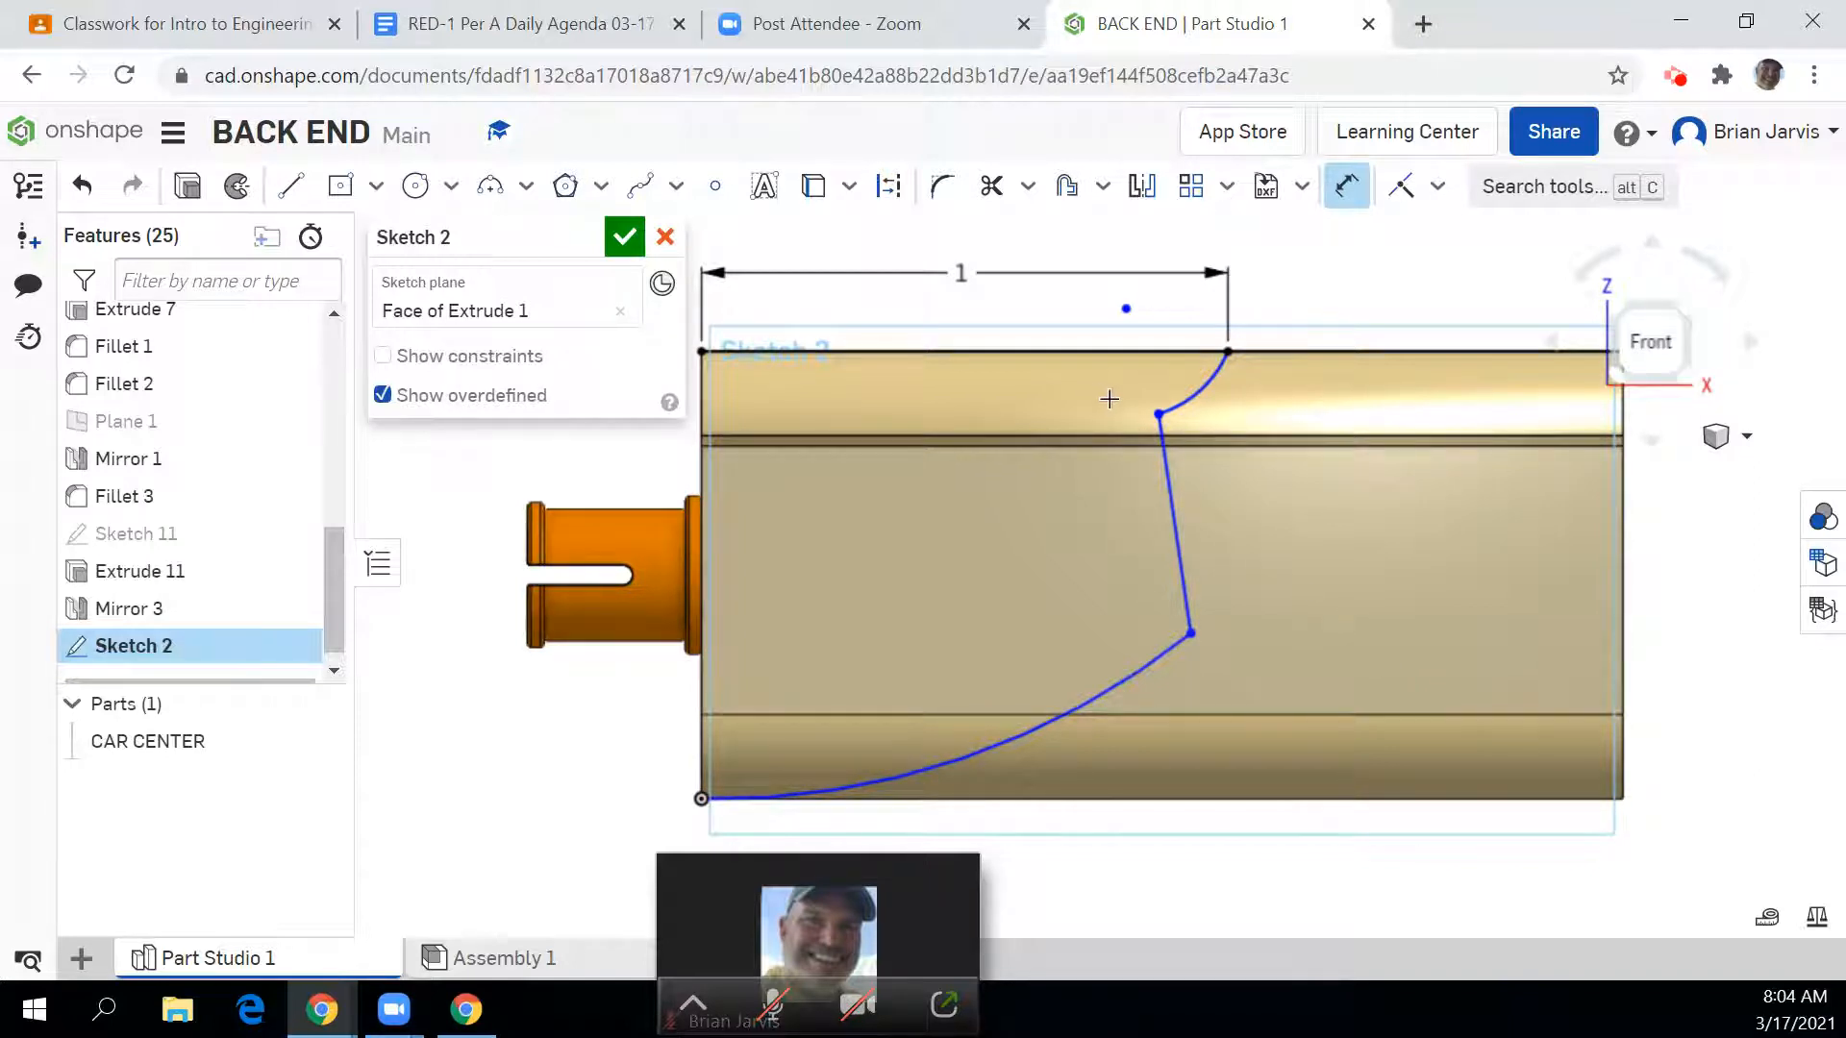
Step: Reshape the profile by moving its upper arc junction slightly right and its lower junction up and slightly left
left_click(1159, 415)
key("Escape")
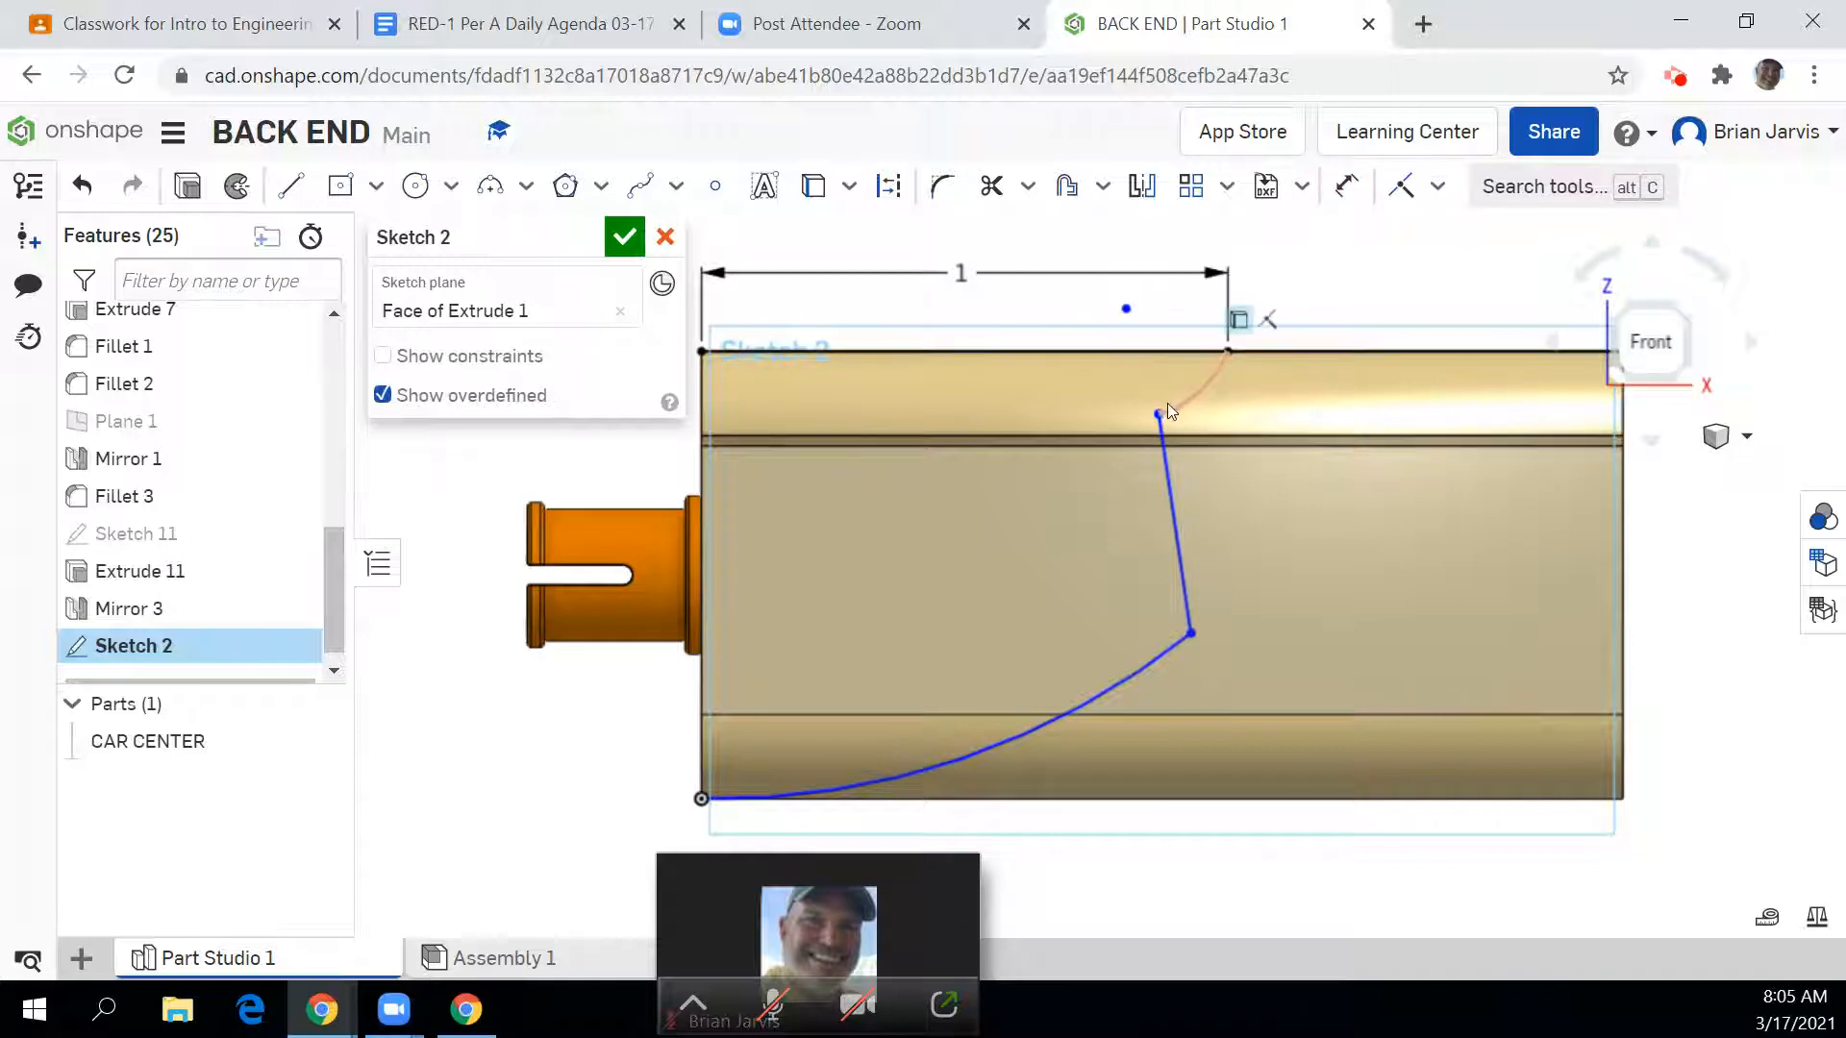
mouse_move(1160, 416)
left_mouse_down()
mouse_move(1202, 435)
mouse_move(1168, 404)
mouse_move(1194, 418)
left_mouse_up()
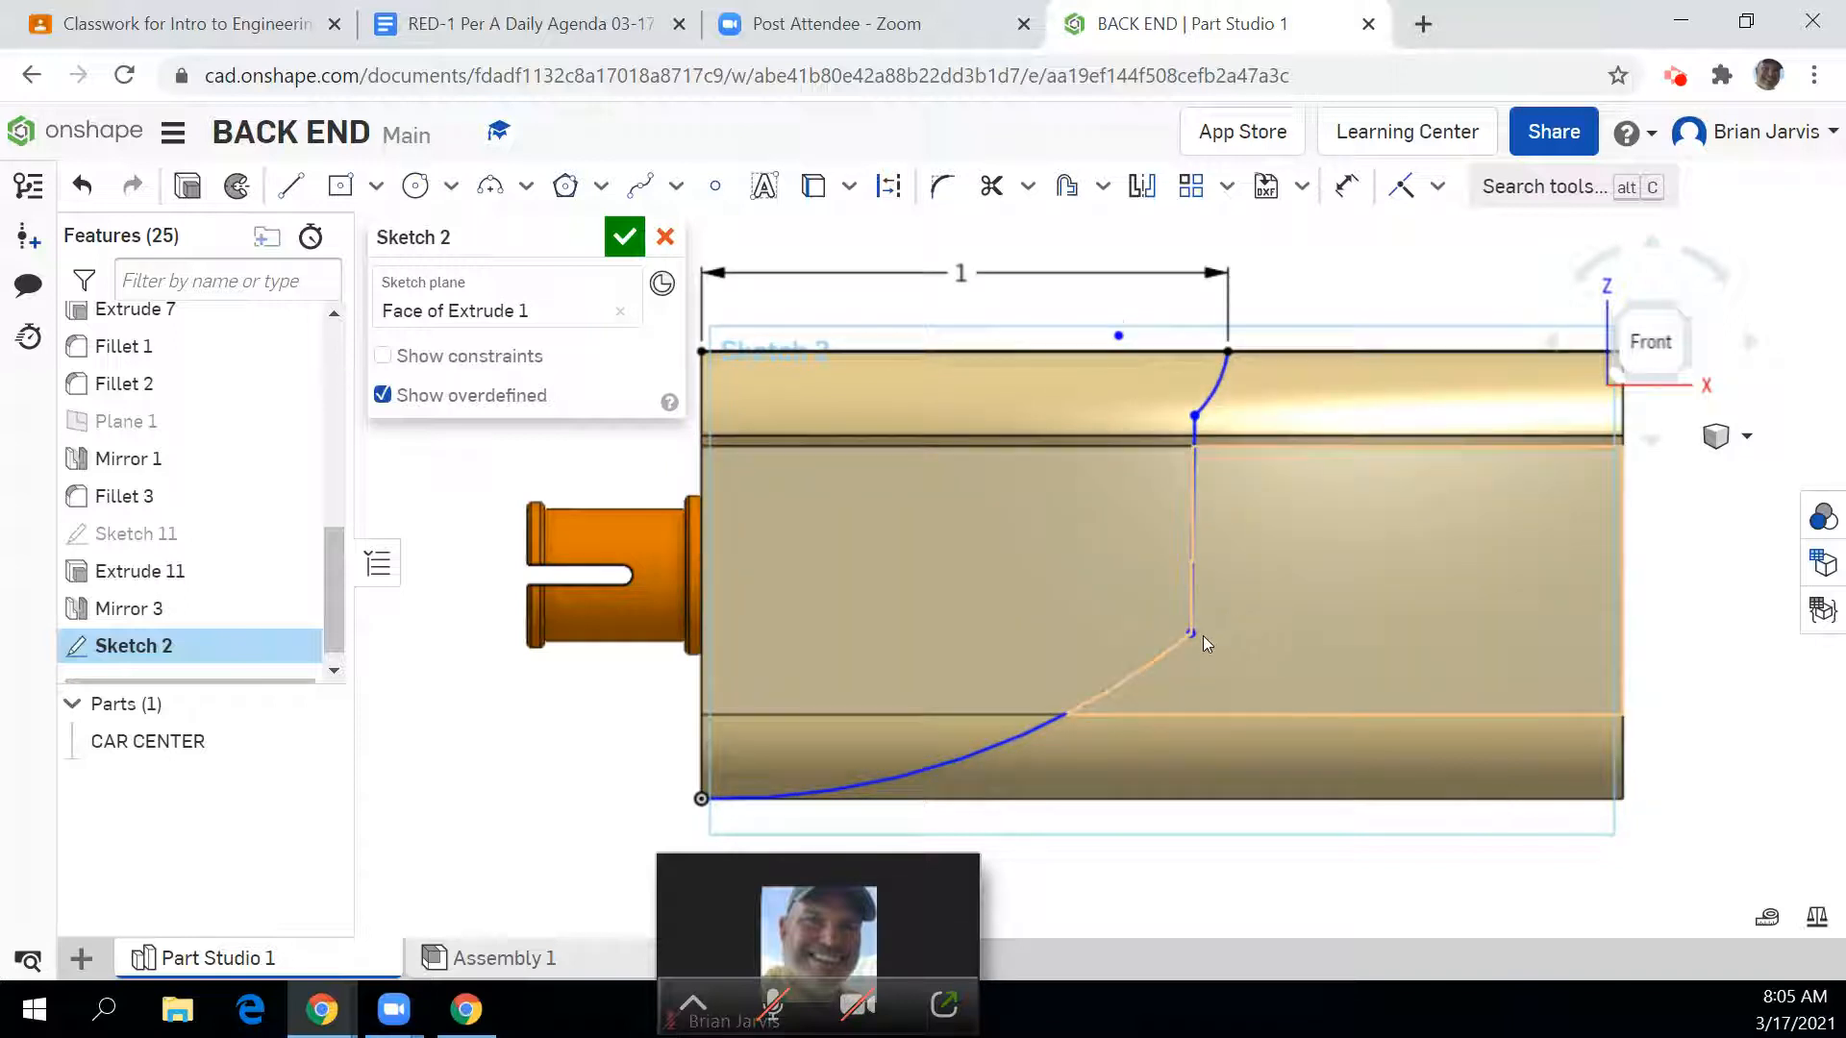
left_click_drag(1192, 634, 1176, 577)
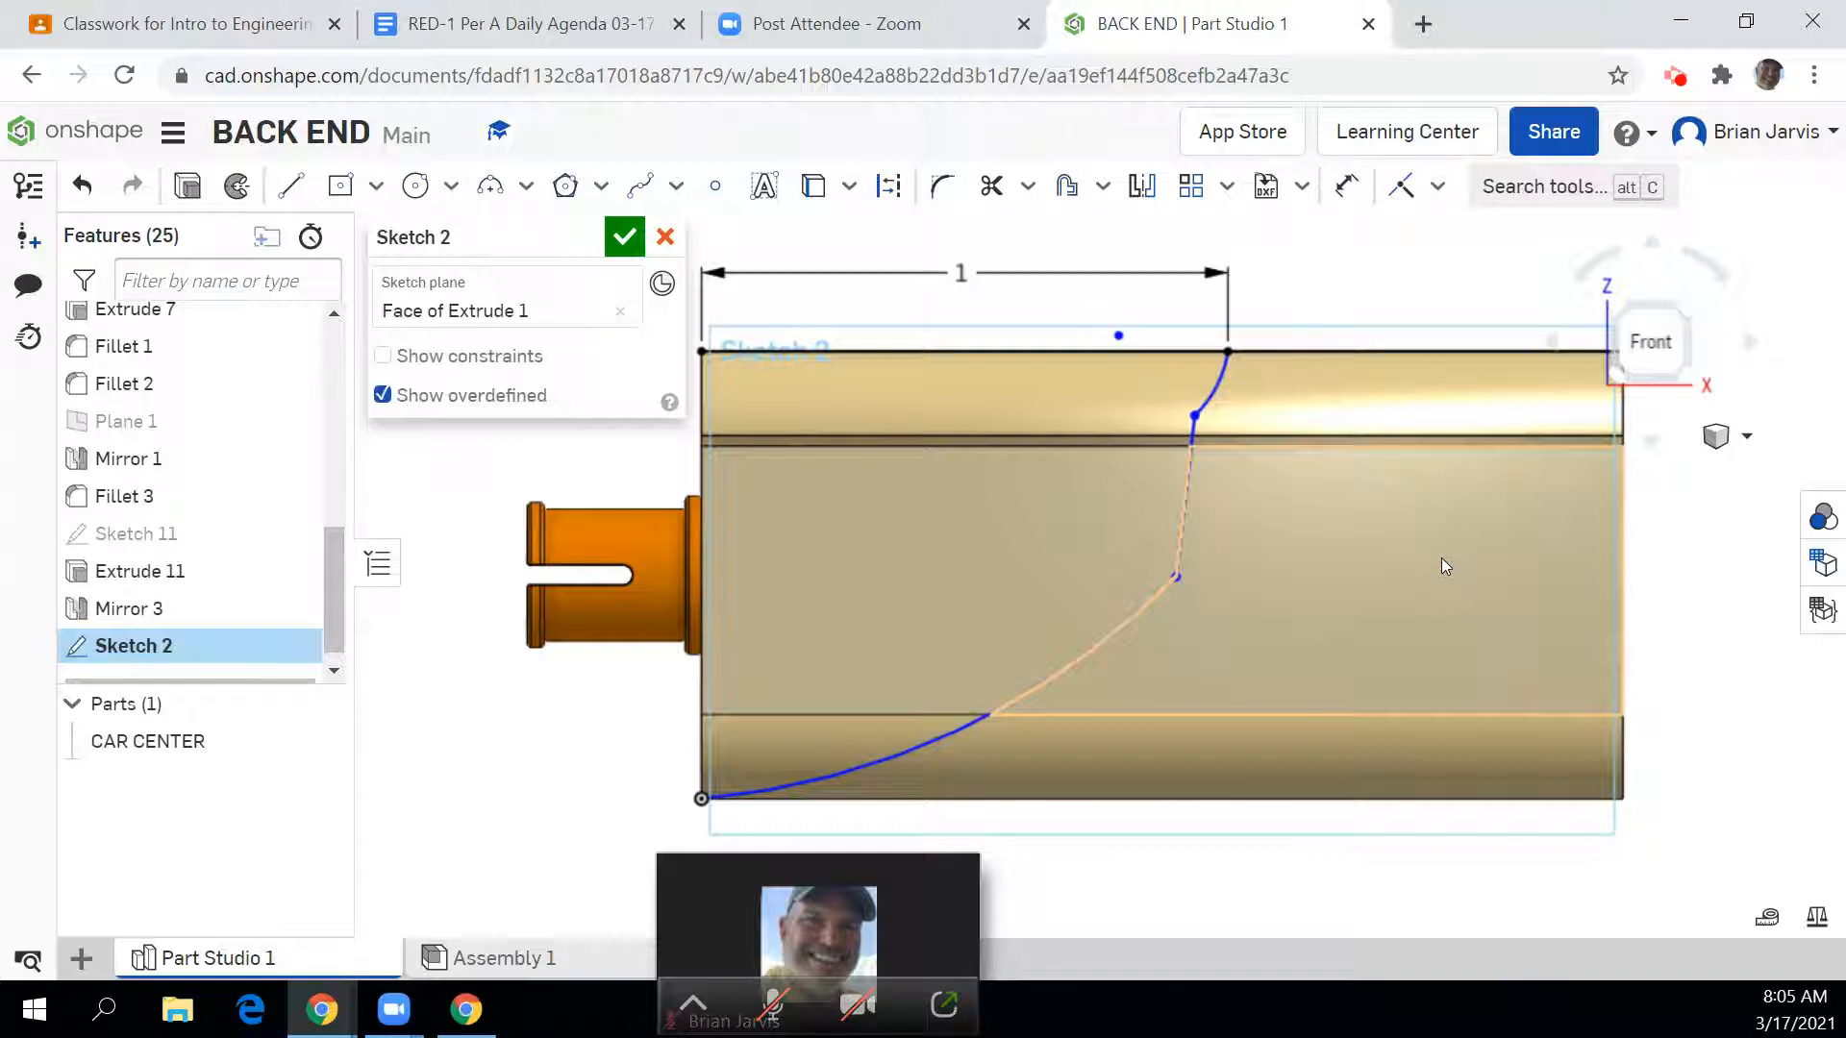
Step: Dimension the vertical distance from the top edge to the profile's upper arc junction as 0.16 in
left_click(1346, 186)
left_click(1255, 351)
left_click(1194, 415)
left_click(1361, 577)
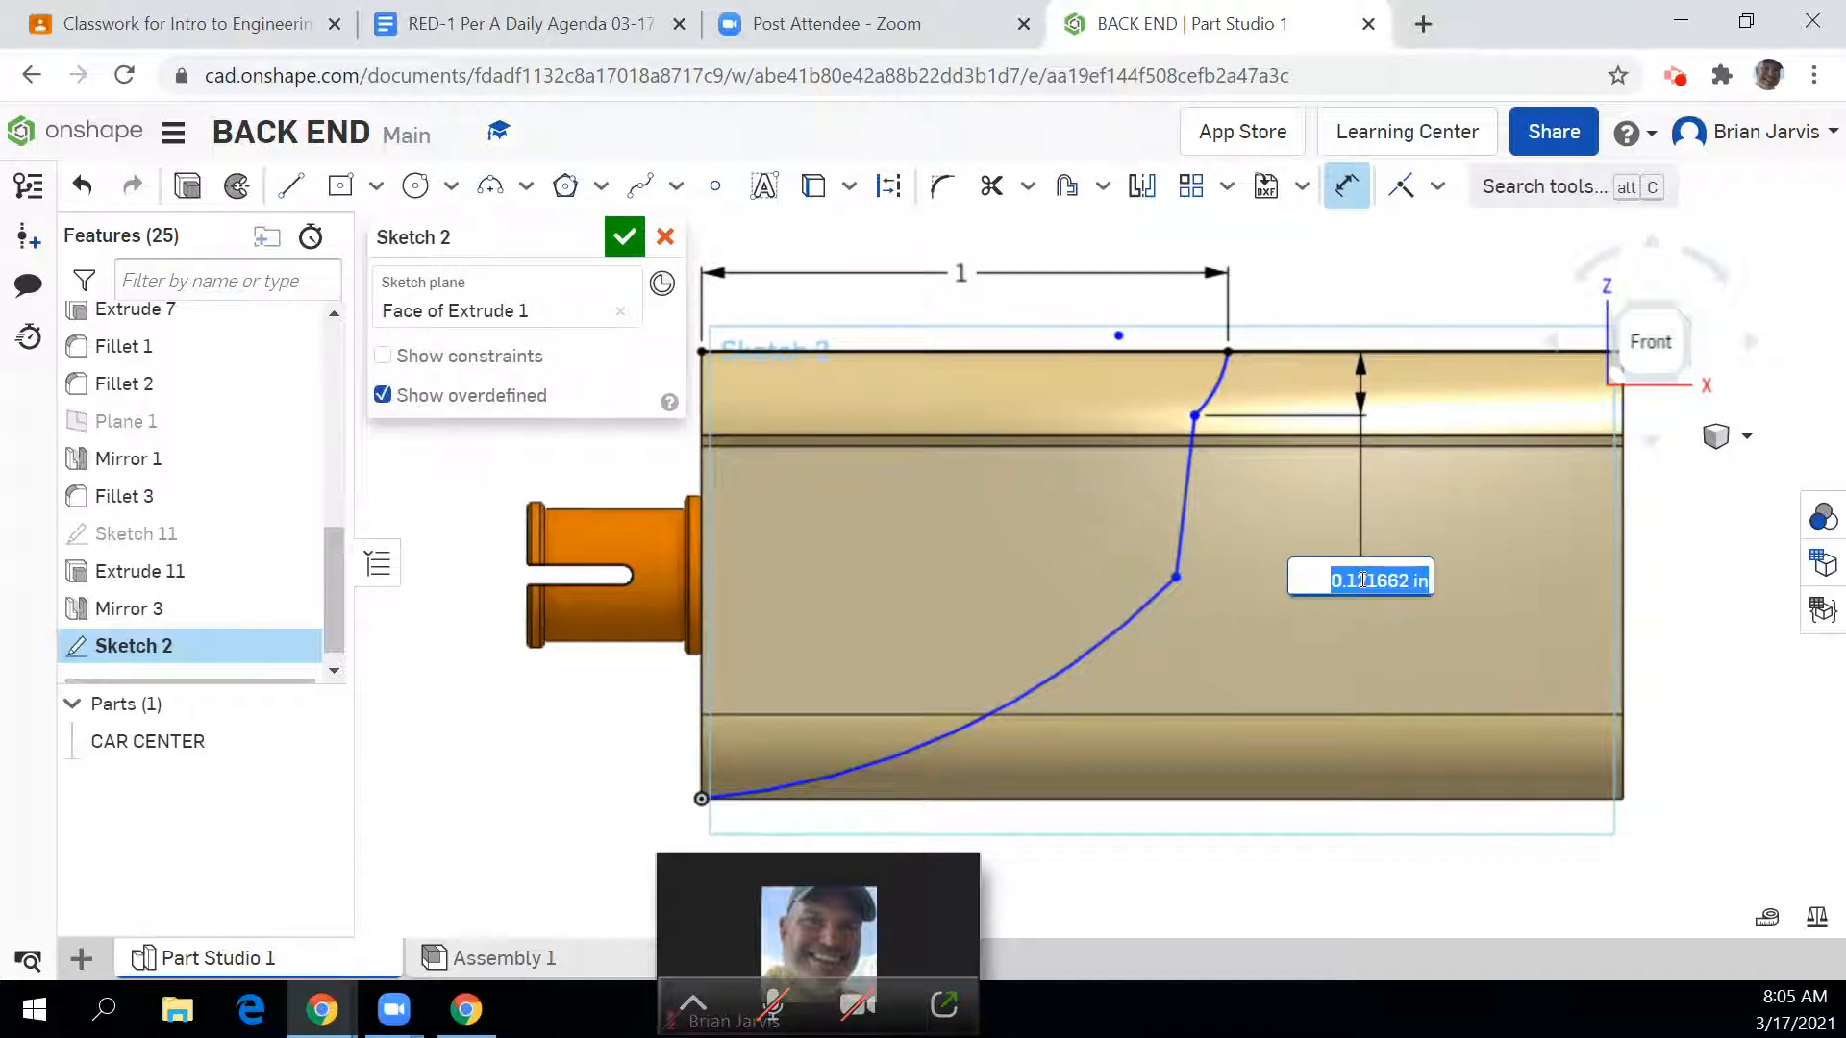
key("BackSpace")
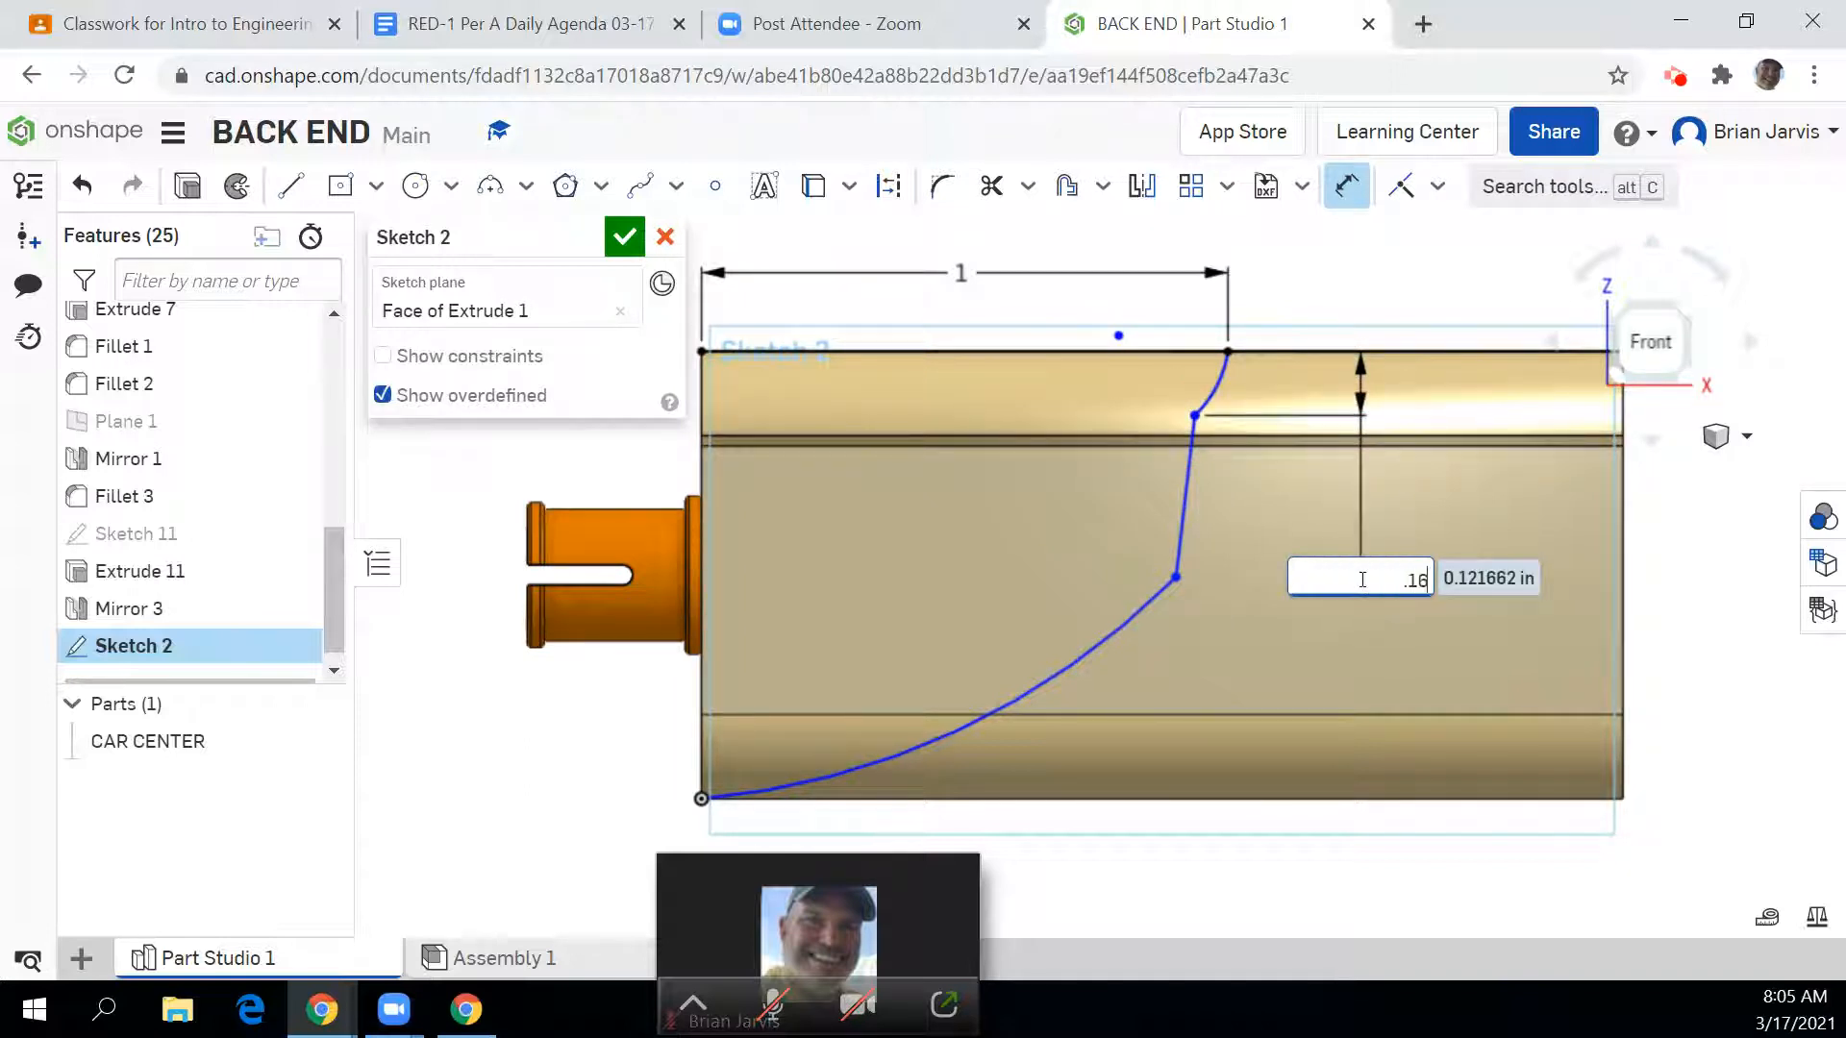
key("Return")
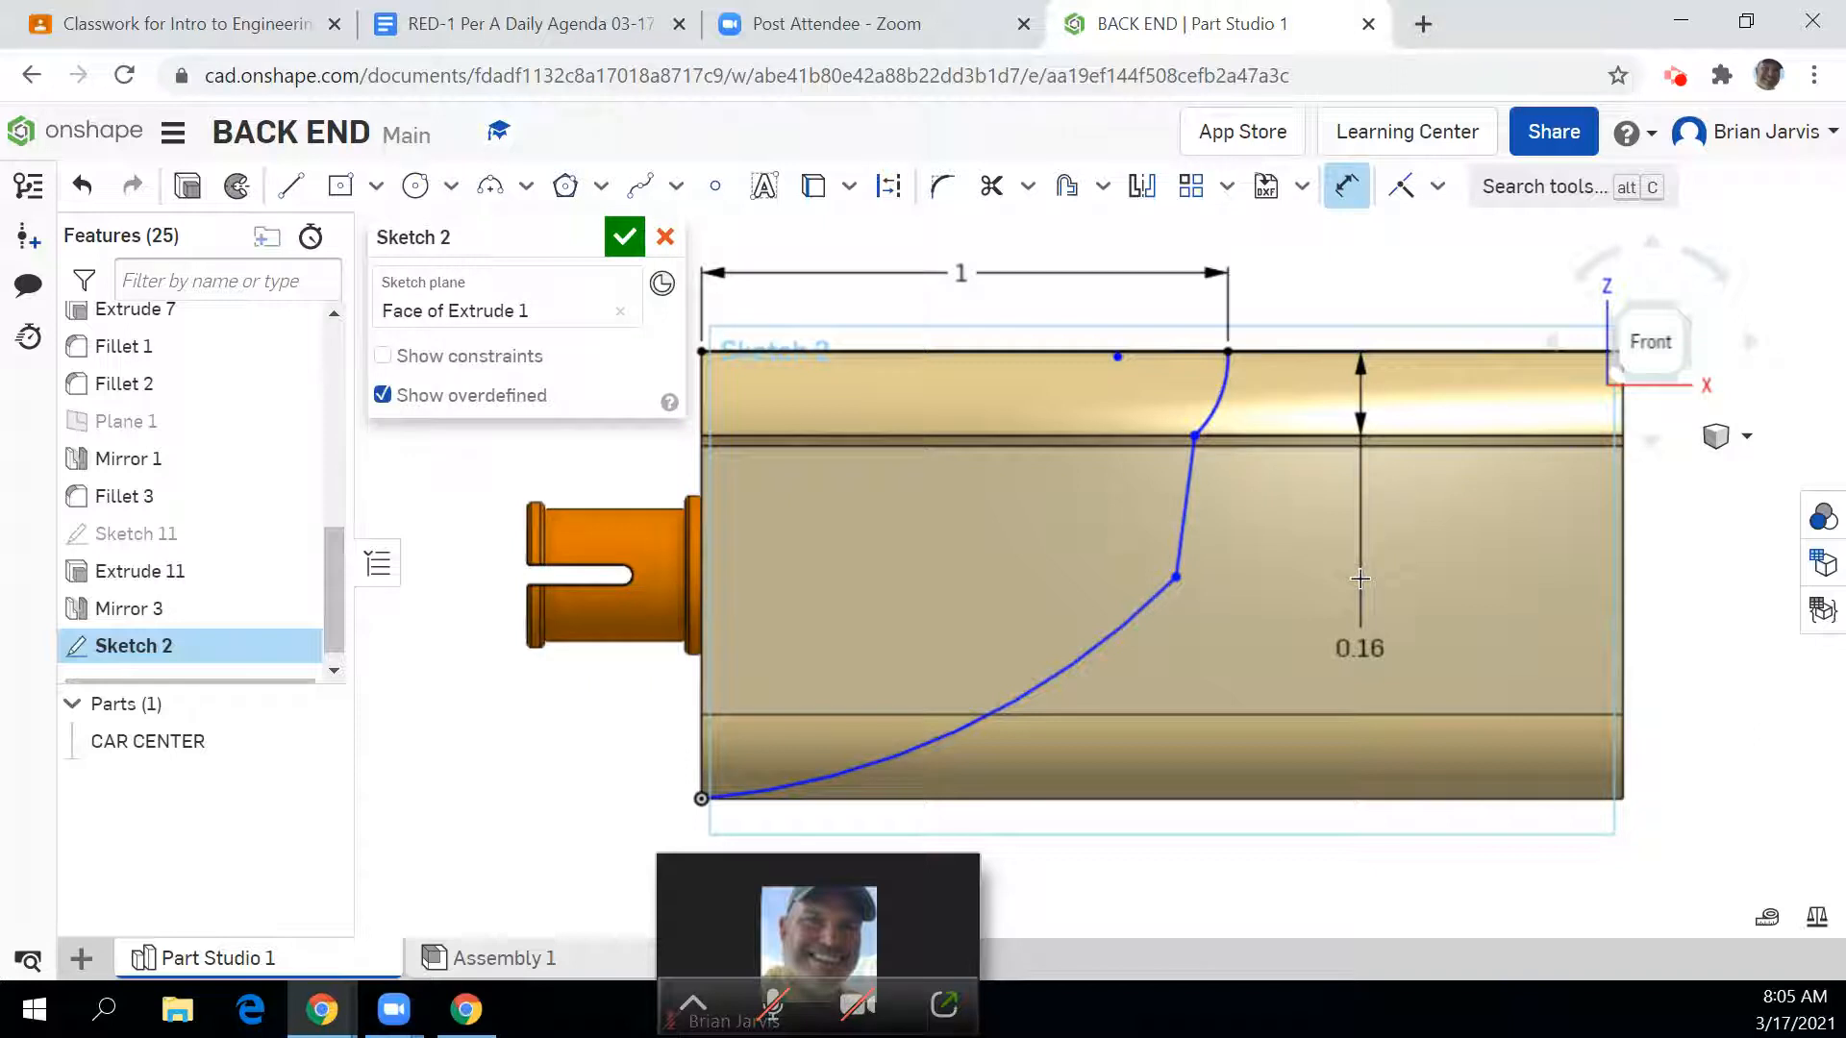
Step: Dimension the vertical distance from the block's bottom edge to the profile's lower arc junction as 0.25 in and revise it to 0.3 in
left_click(1348, 186)
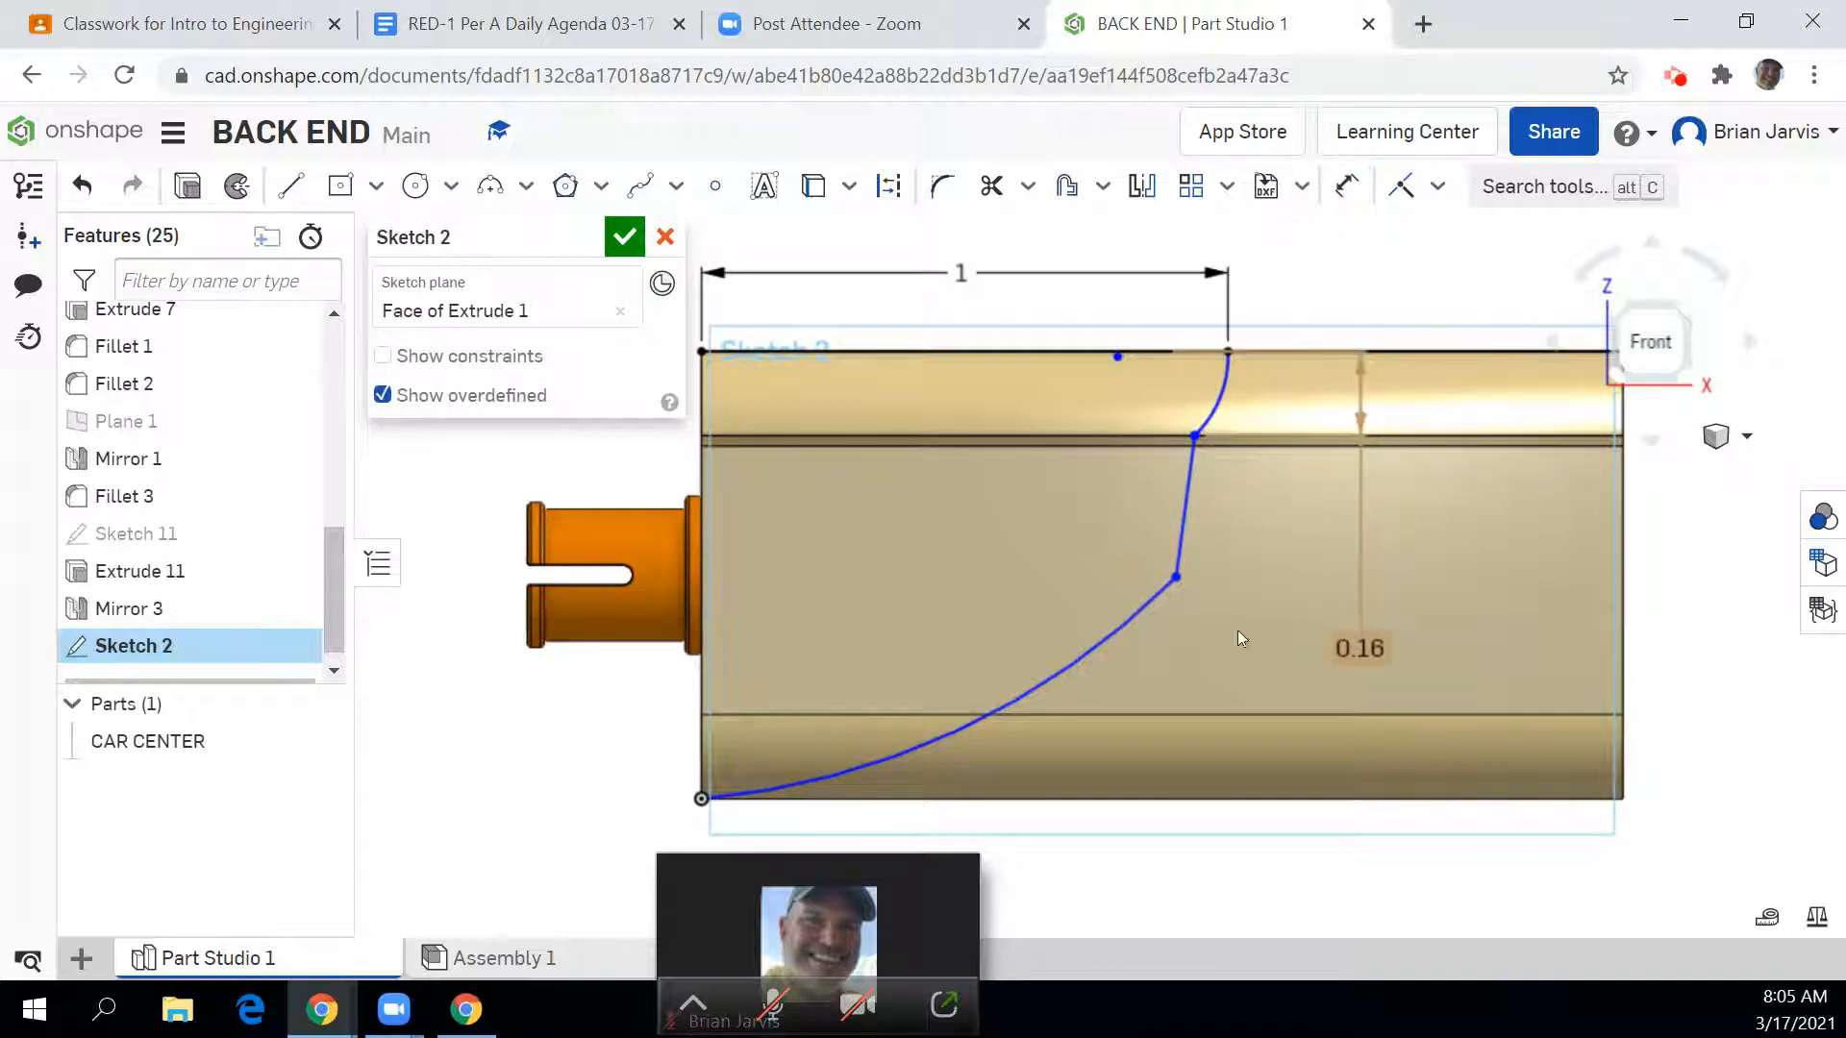
left_click(1190, 808)
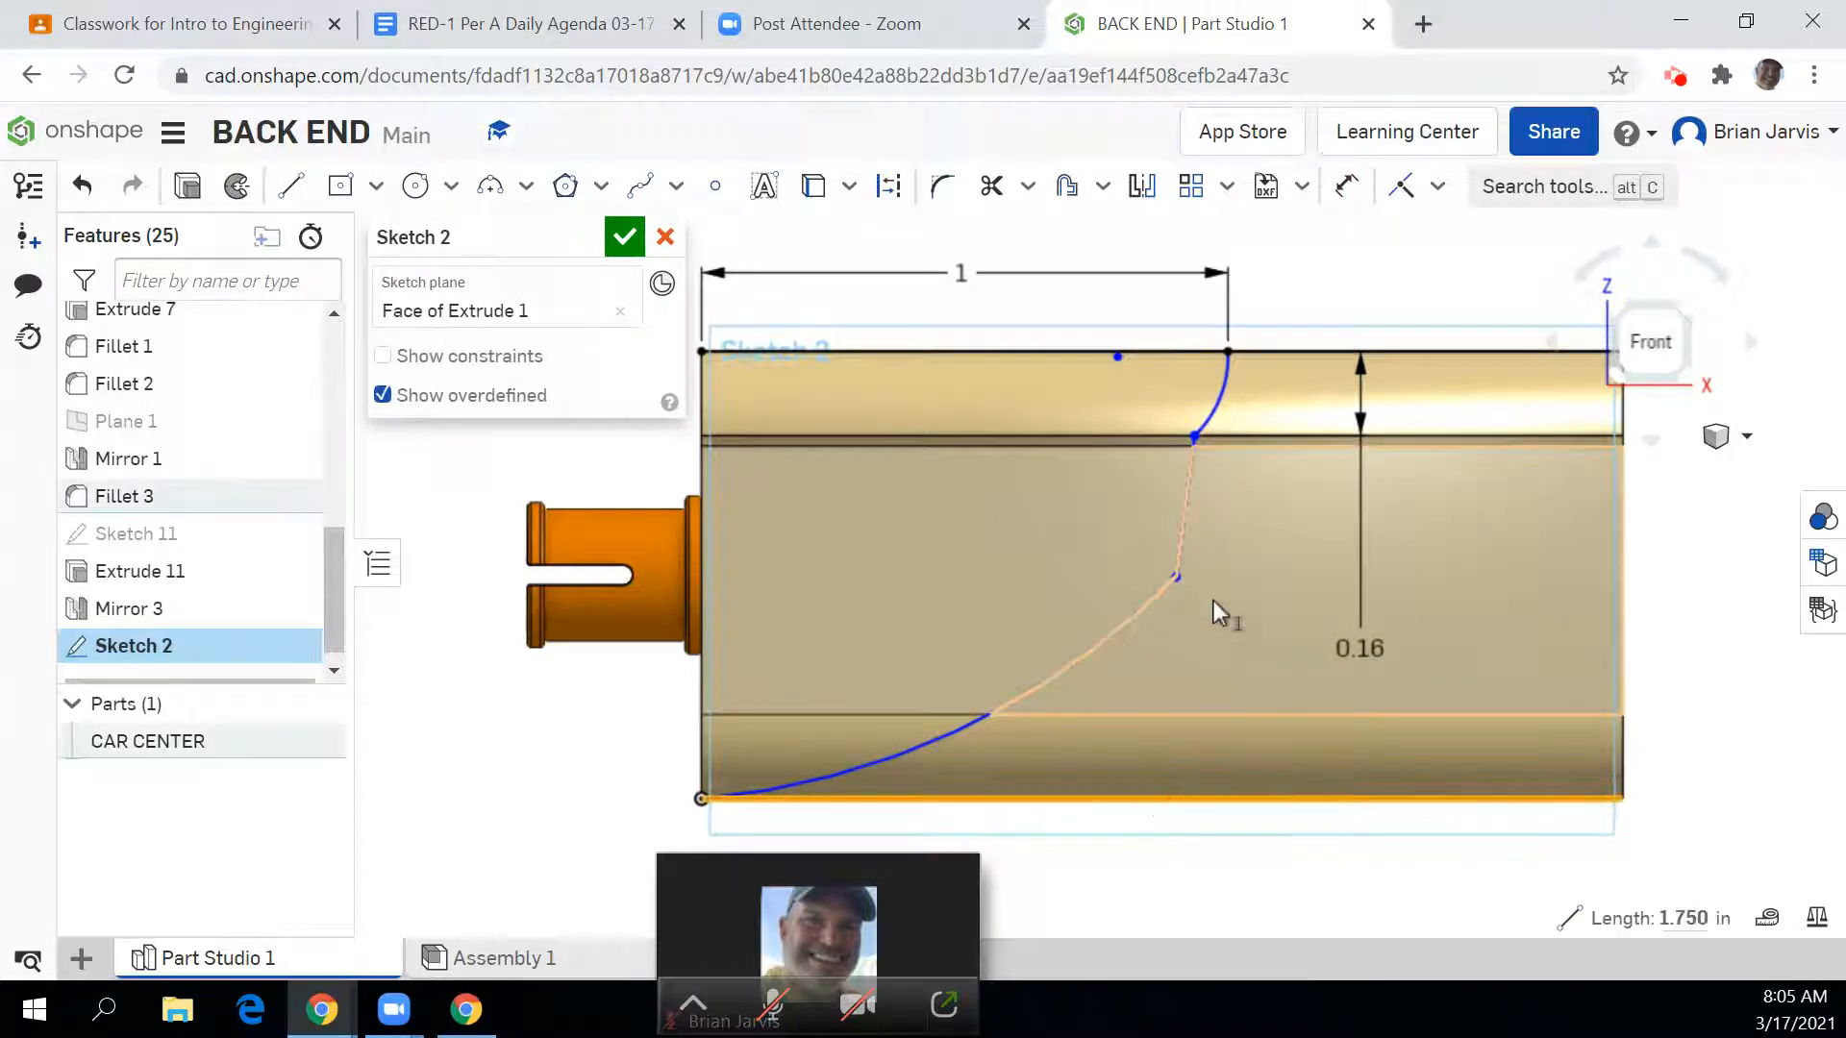
left_click(1175, 579)
left_click(1347, 186)
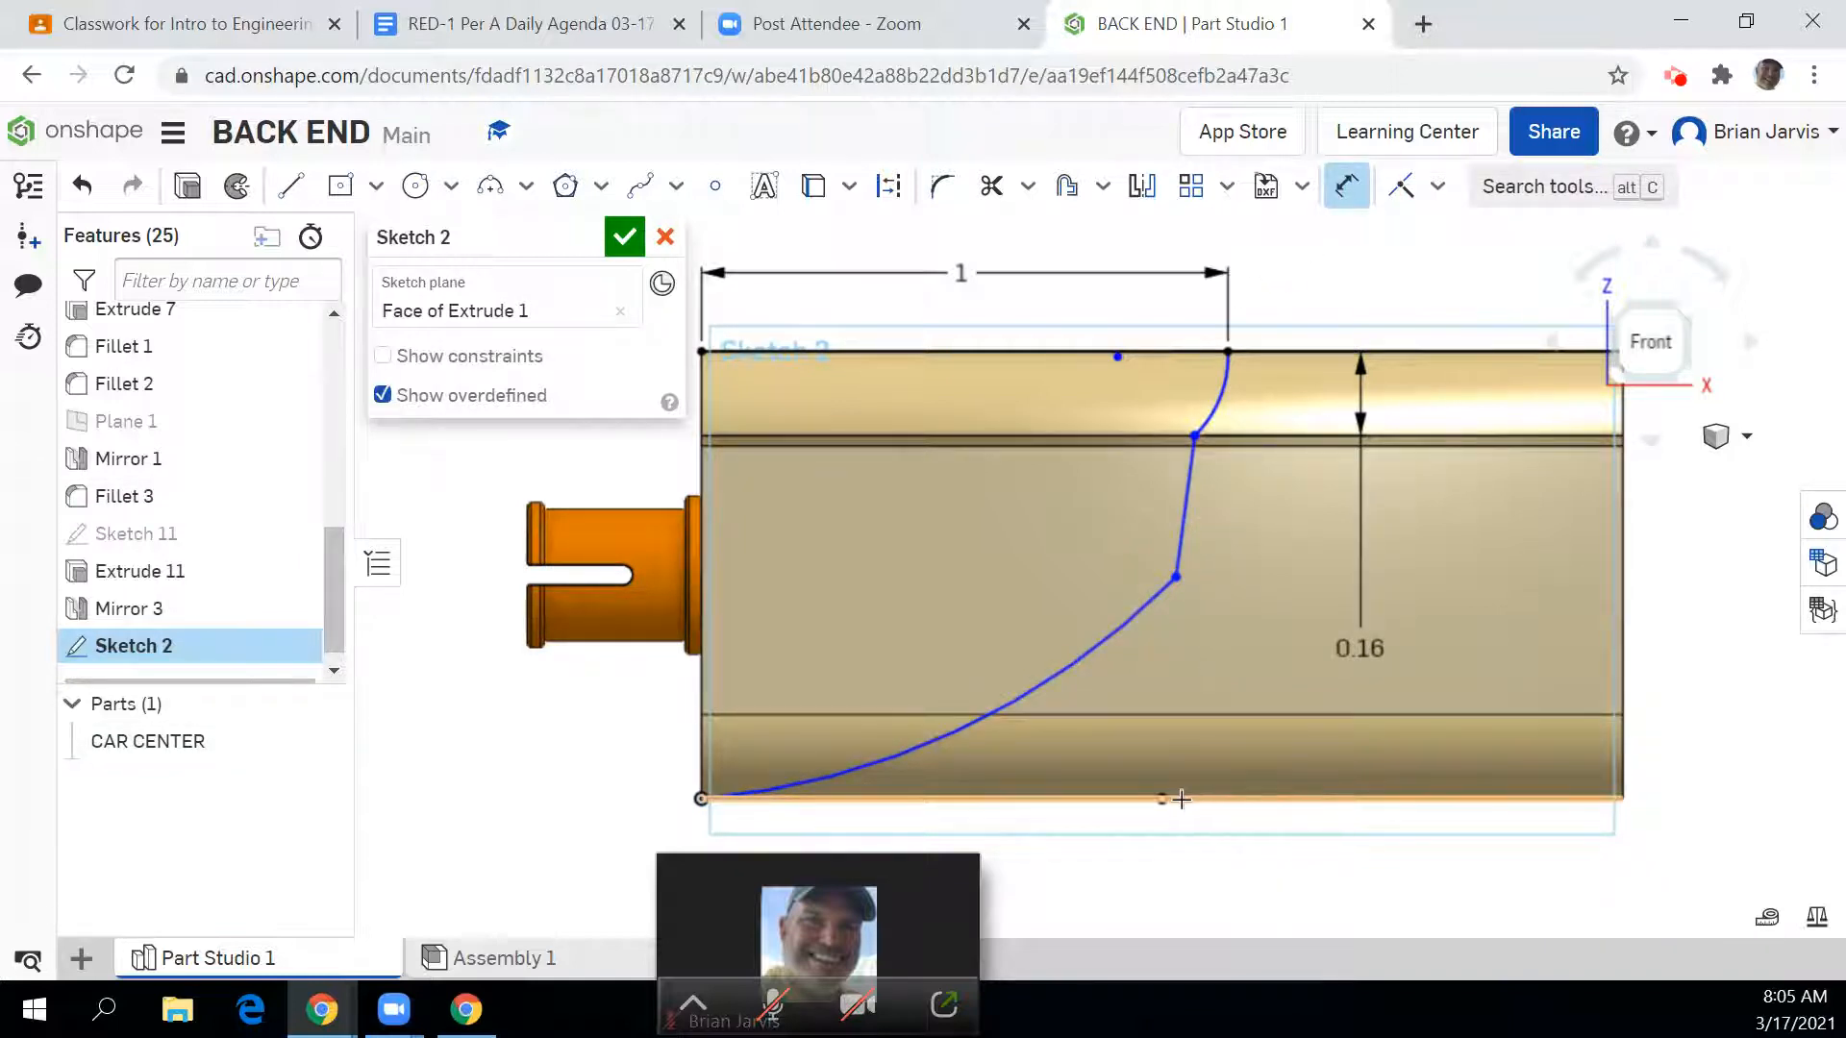
left_click(1177, 577)
left_click(1237, 676)
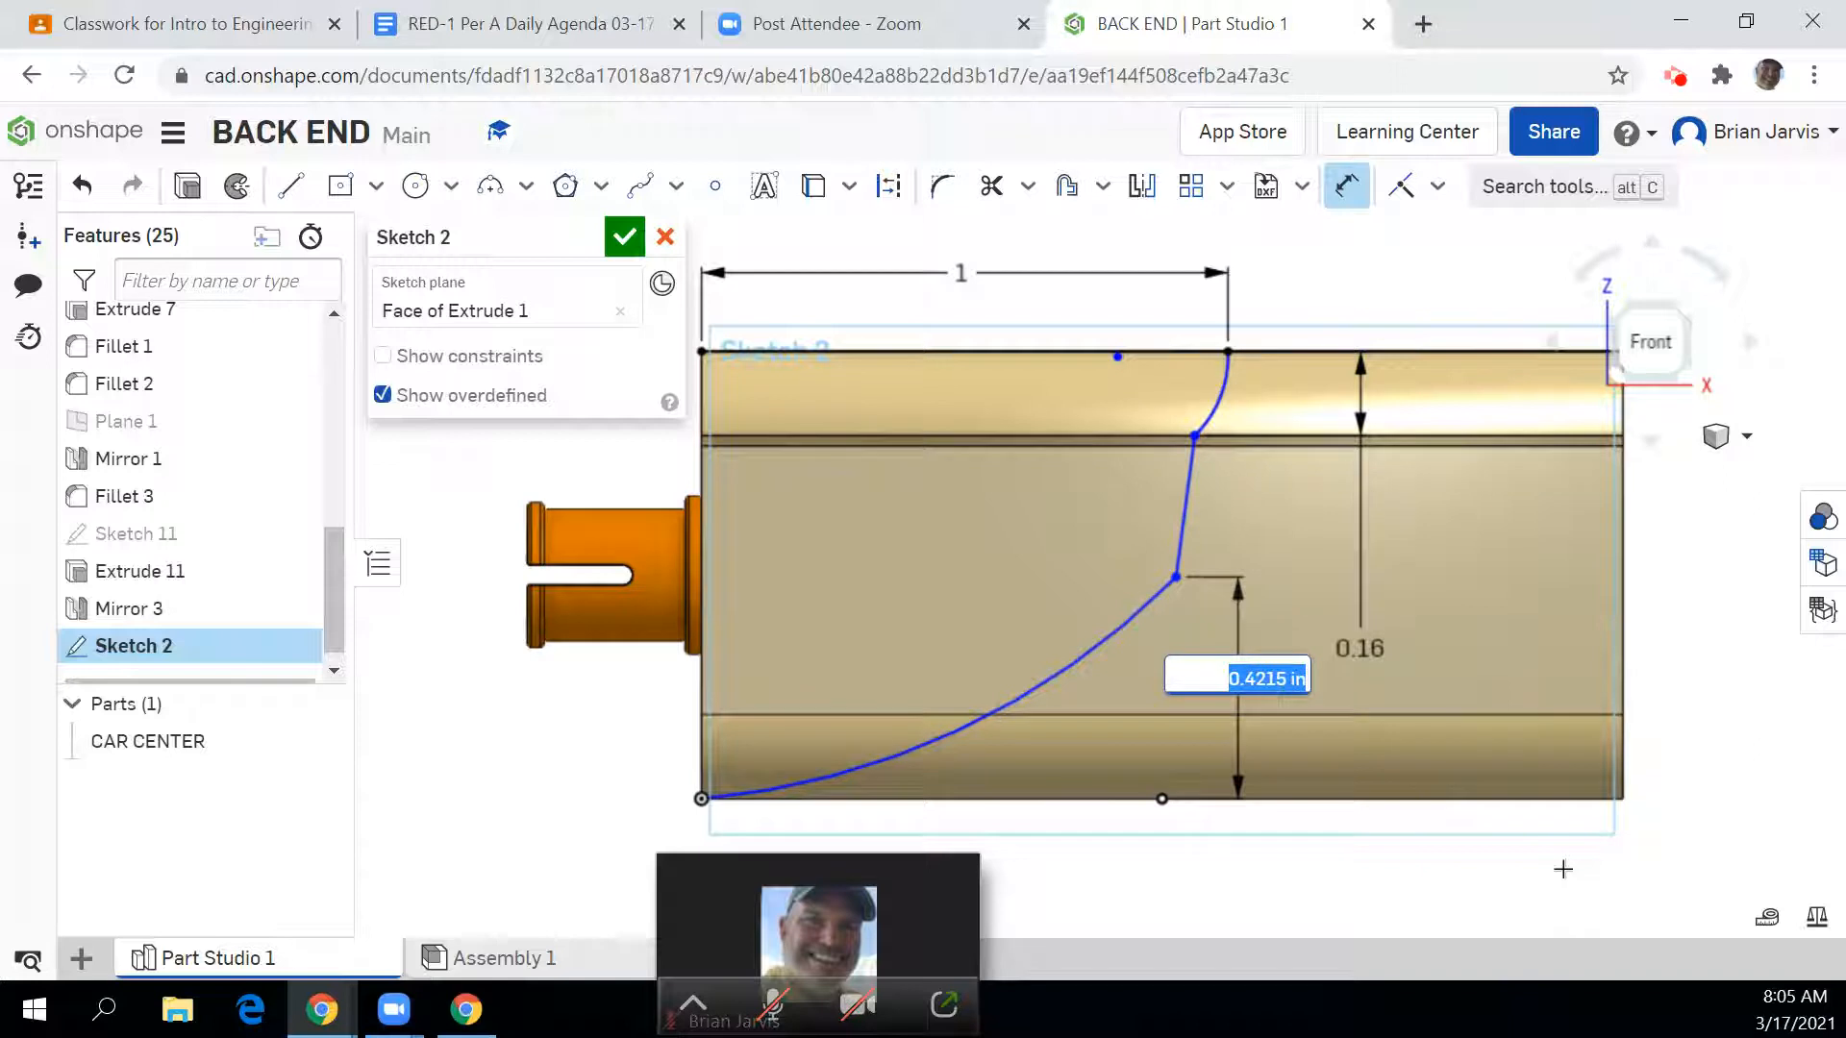
key("BackSpace")
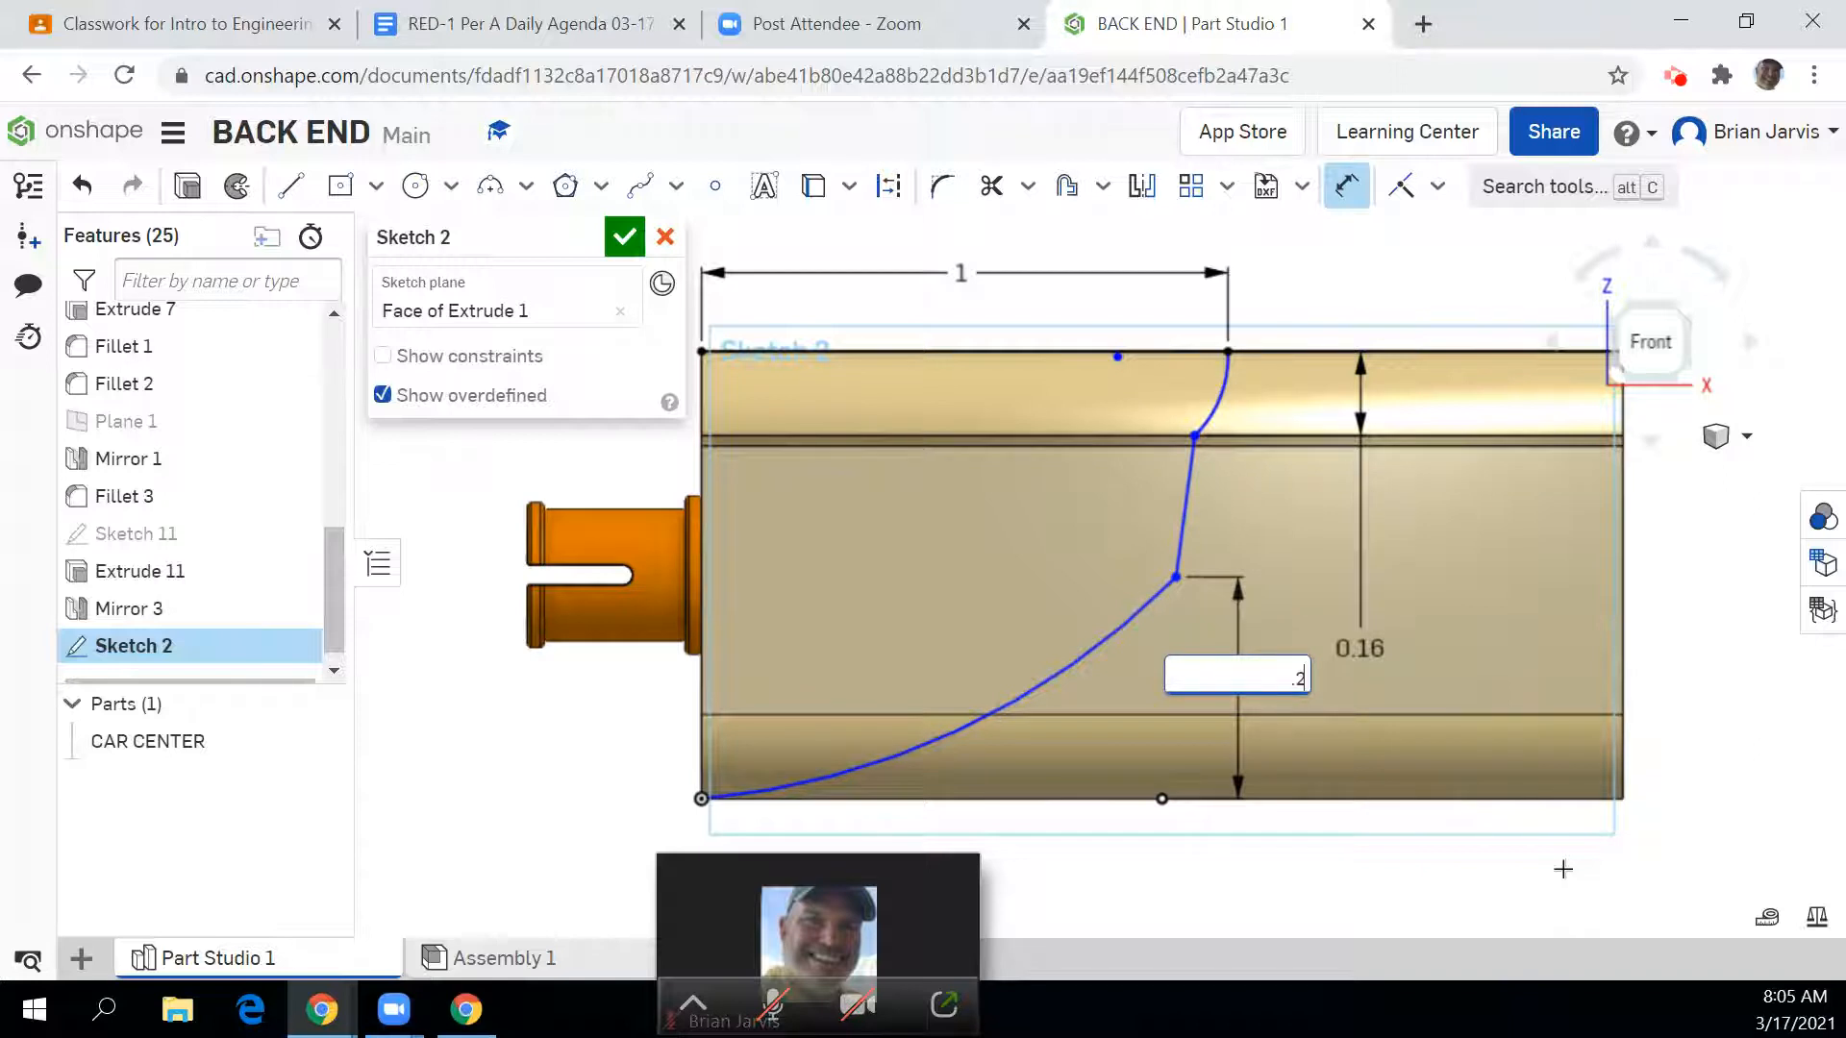
type(".25")
key("Return")
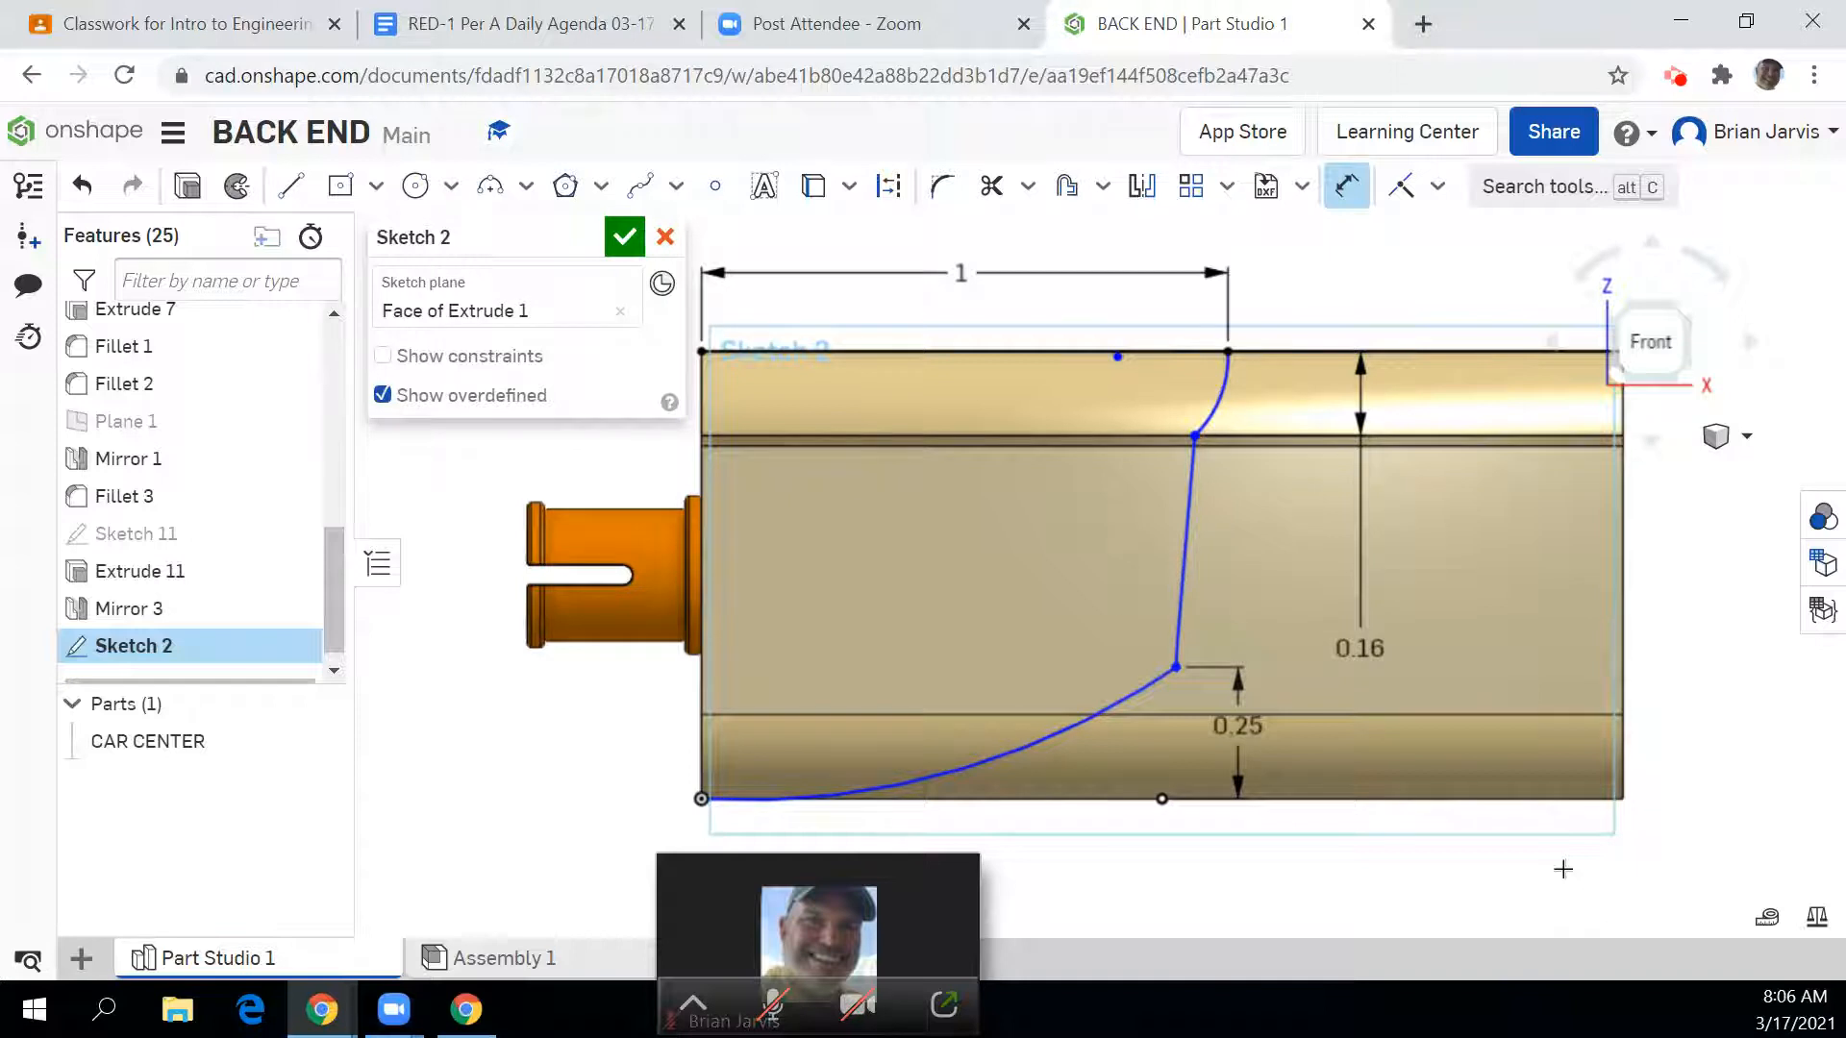
double_click(1252, 737)
key("Escape")
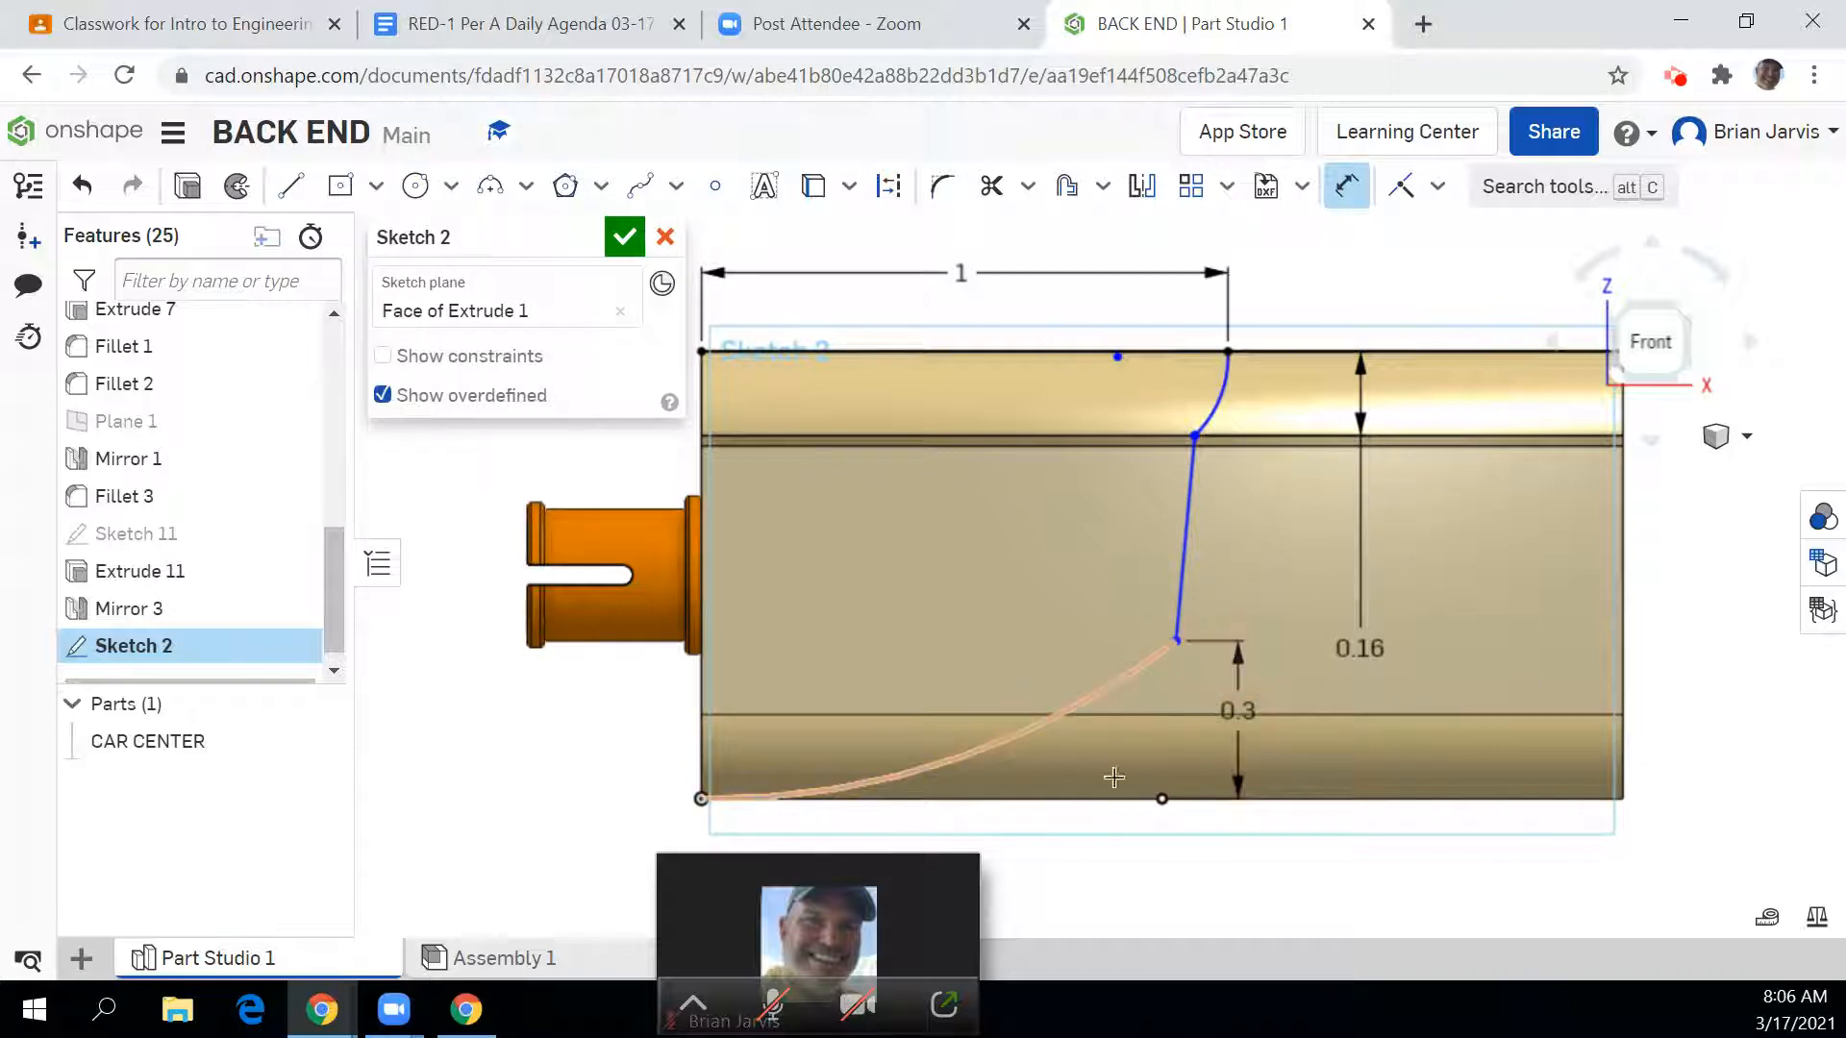
Step: Dimension the radius of the profile's large lower arc as 1.25 in
scroll(1126, 794, "up", 2)
scroll(1128, 794, "down", 3)
middle_click_drag(1128, 792, 1166, 546)
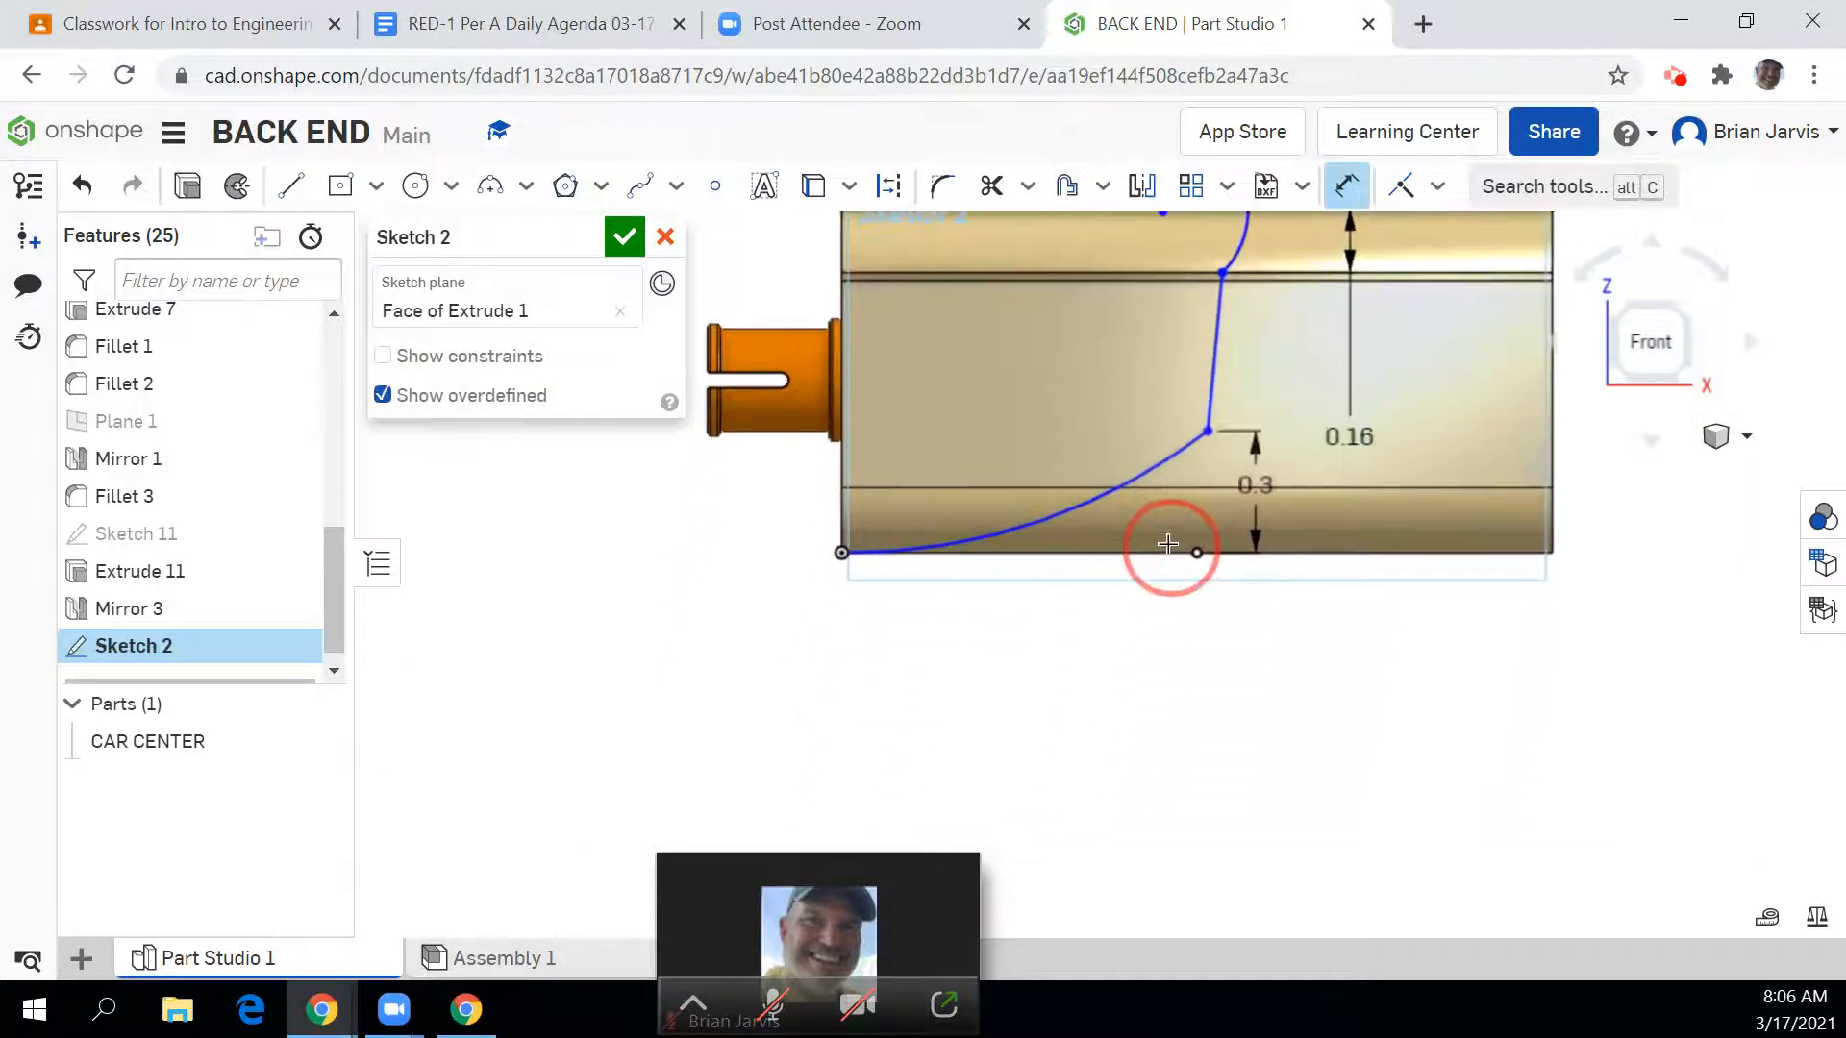
left_click(1069, 513)
left_click(1160, 757)
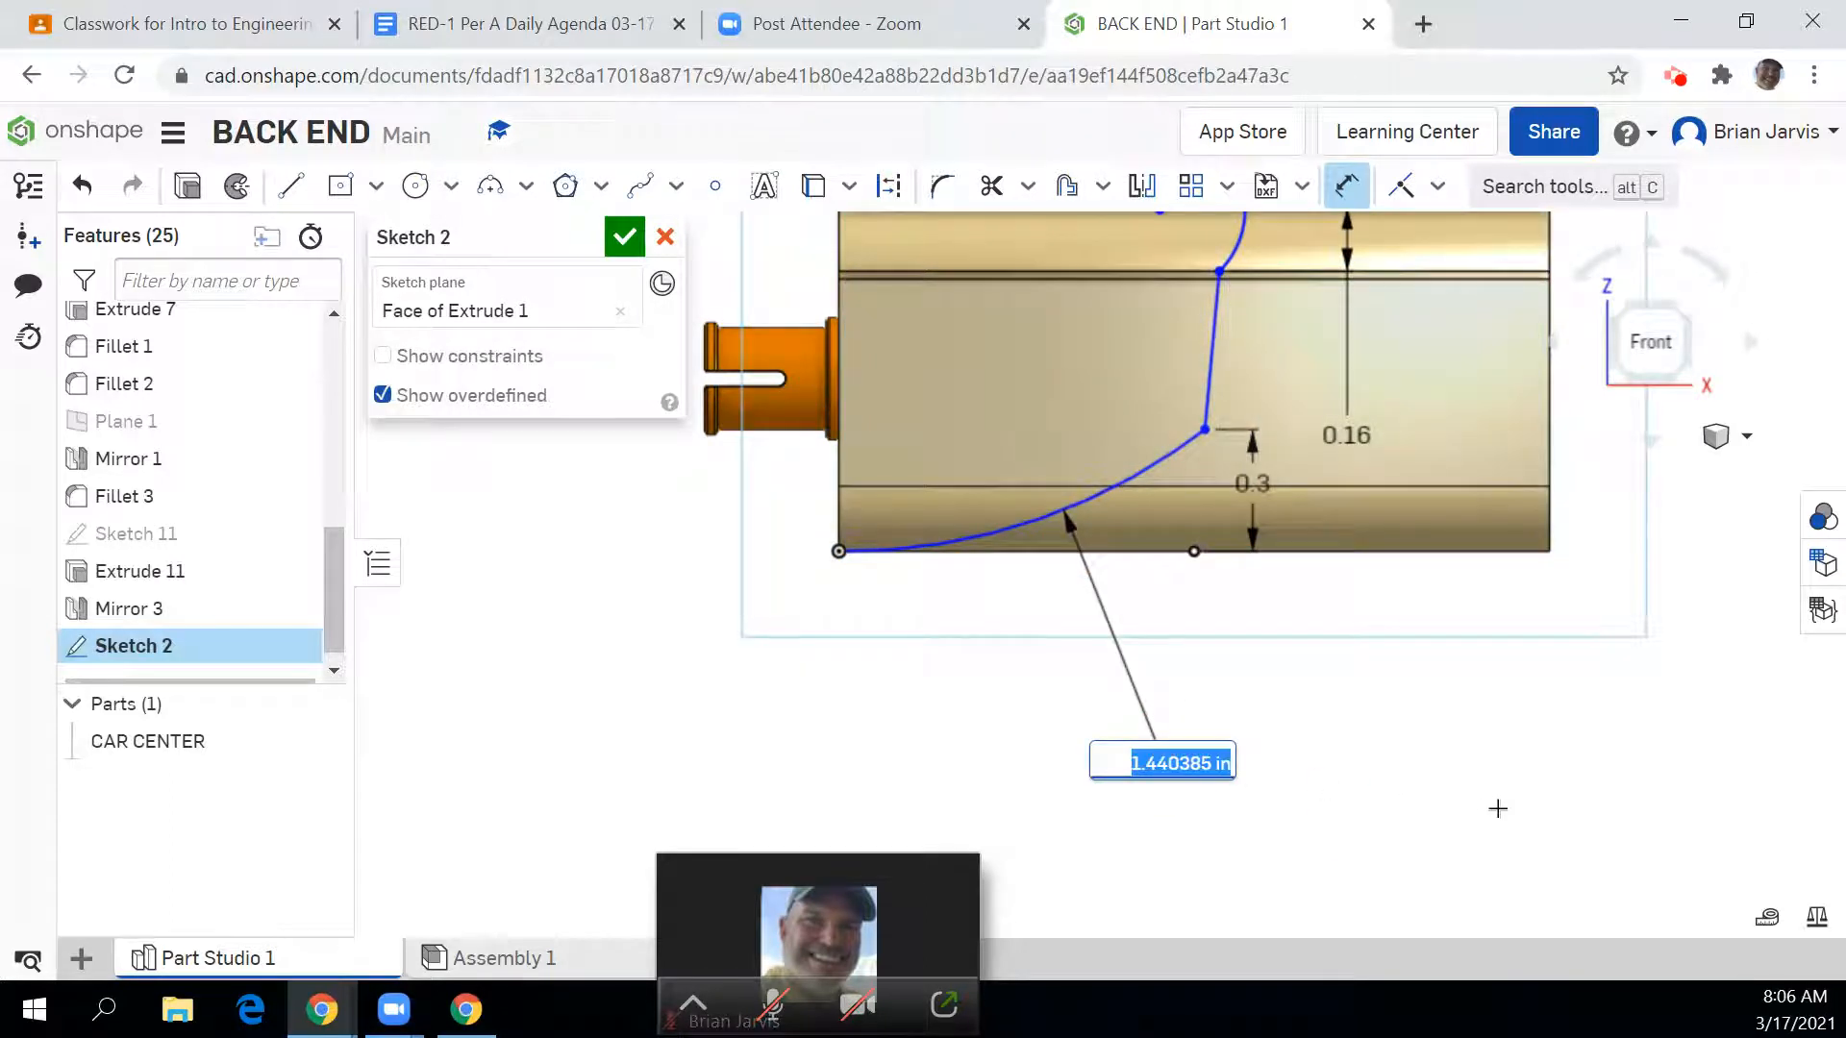
type("1.25")
key("Return")
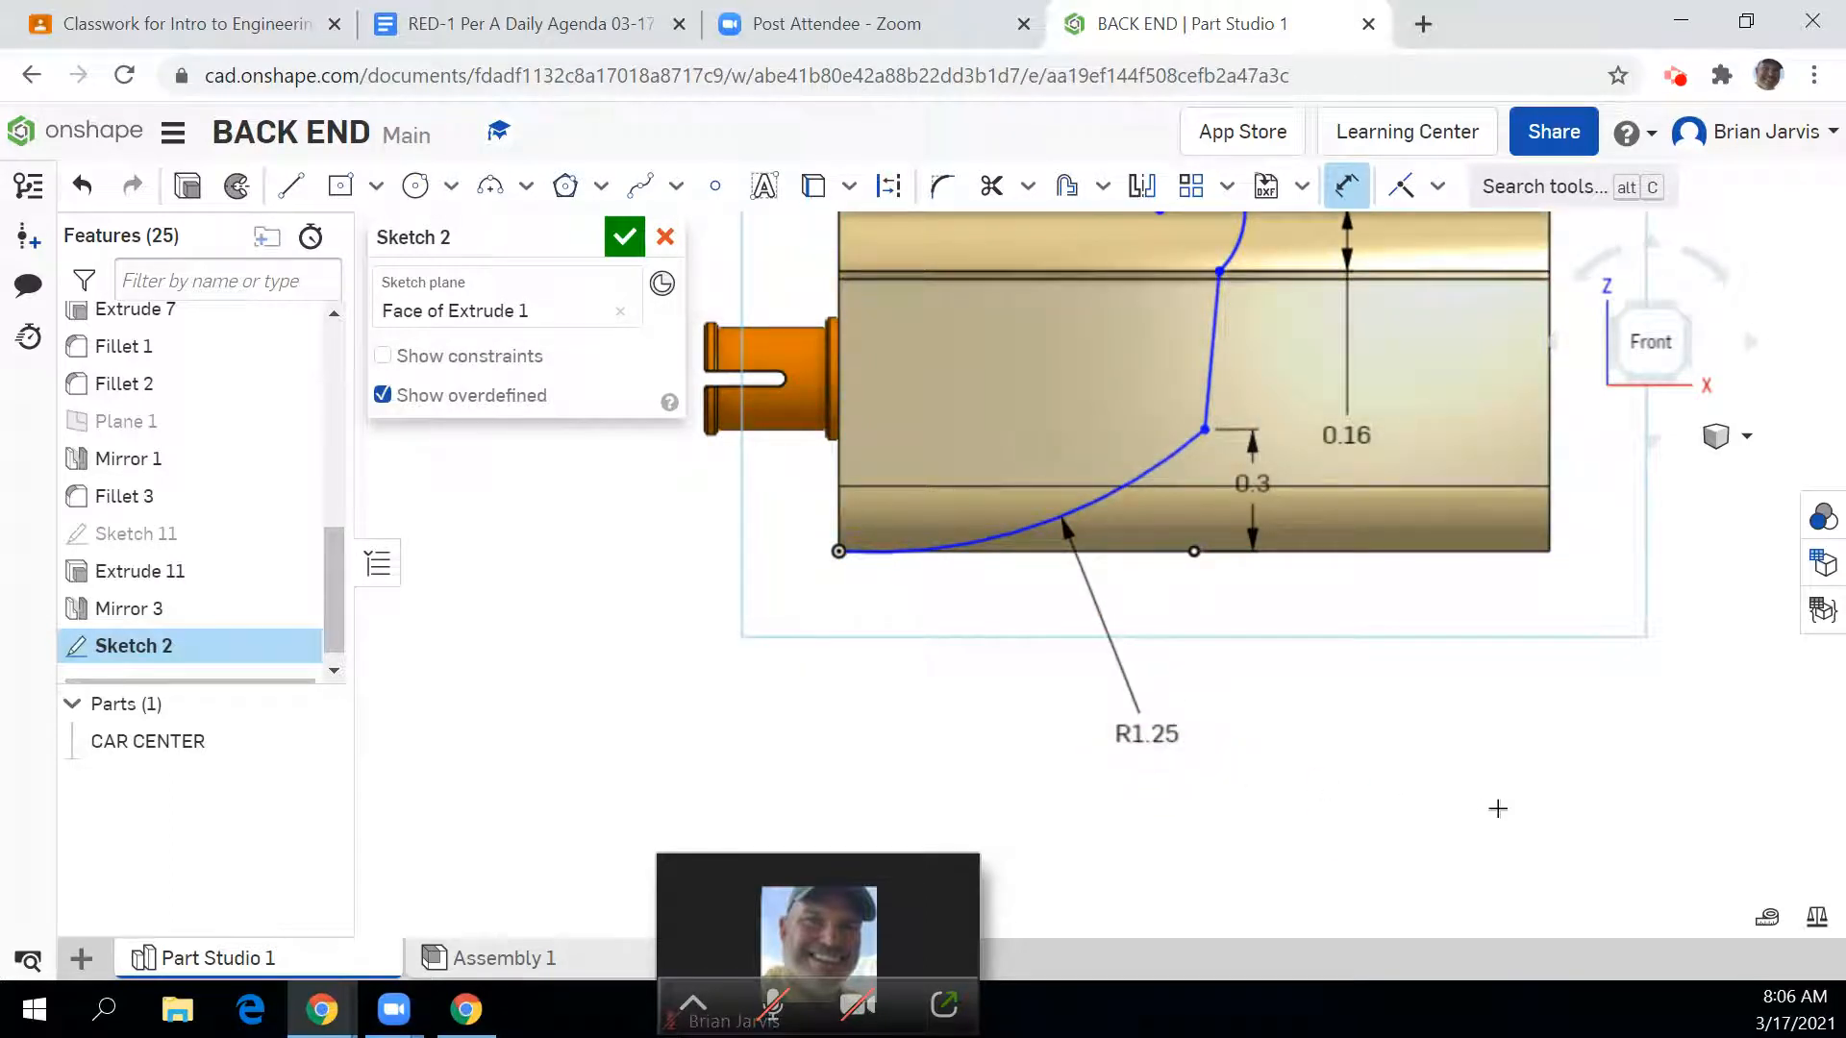
Step: Examine how the large lower arc meets the block's bottom edge near the lower-left corner
scroll(862, 560, "up", 4)
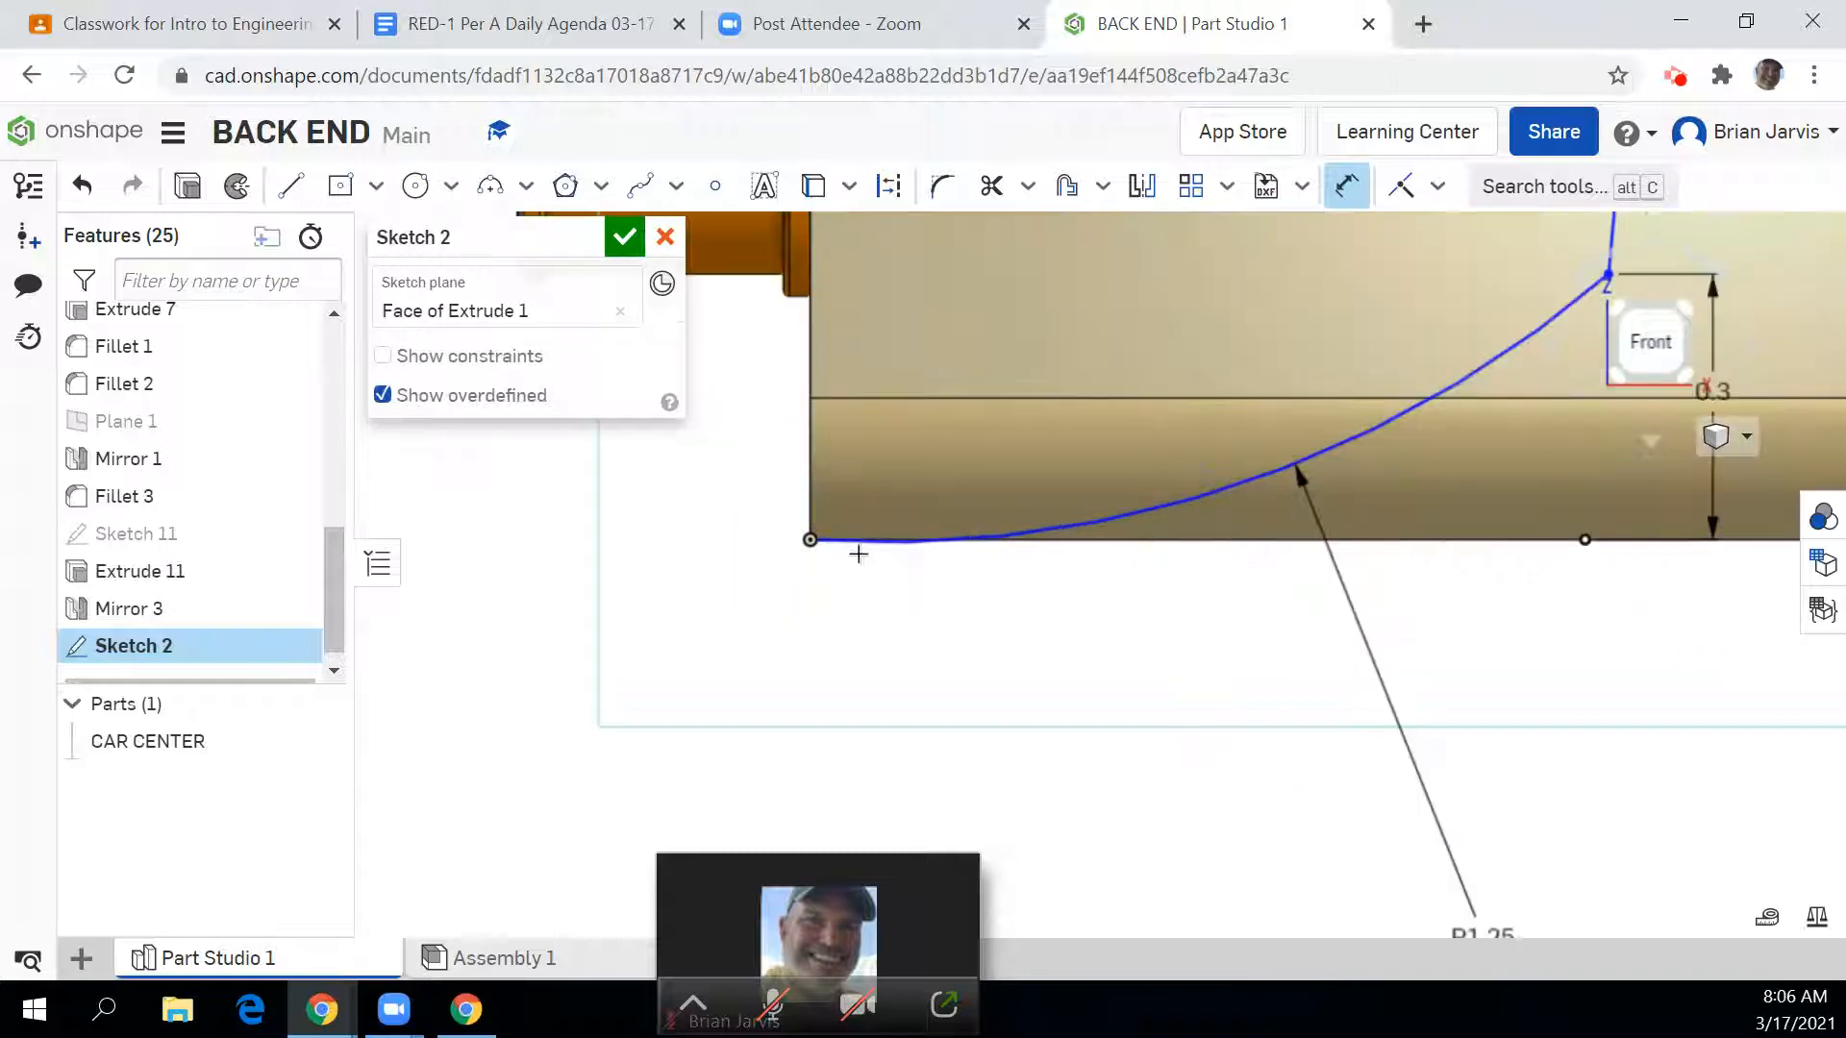
scroll(925, 569, "down", 4)
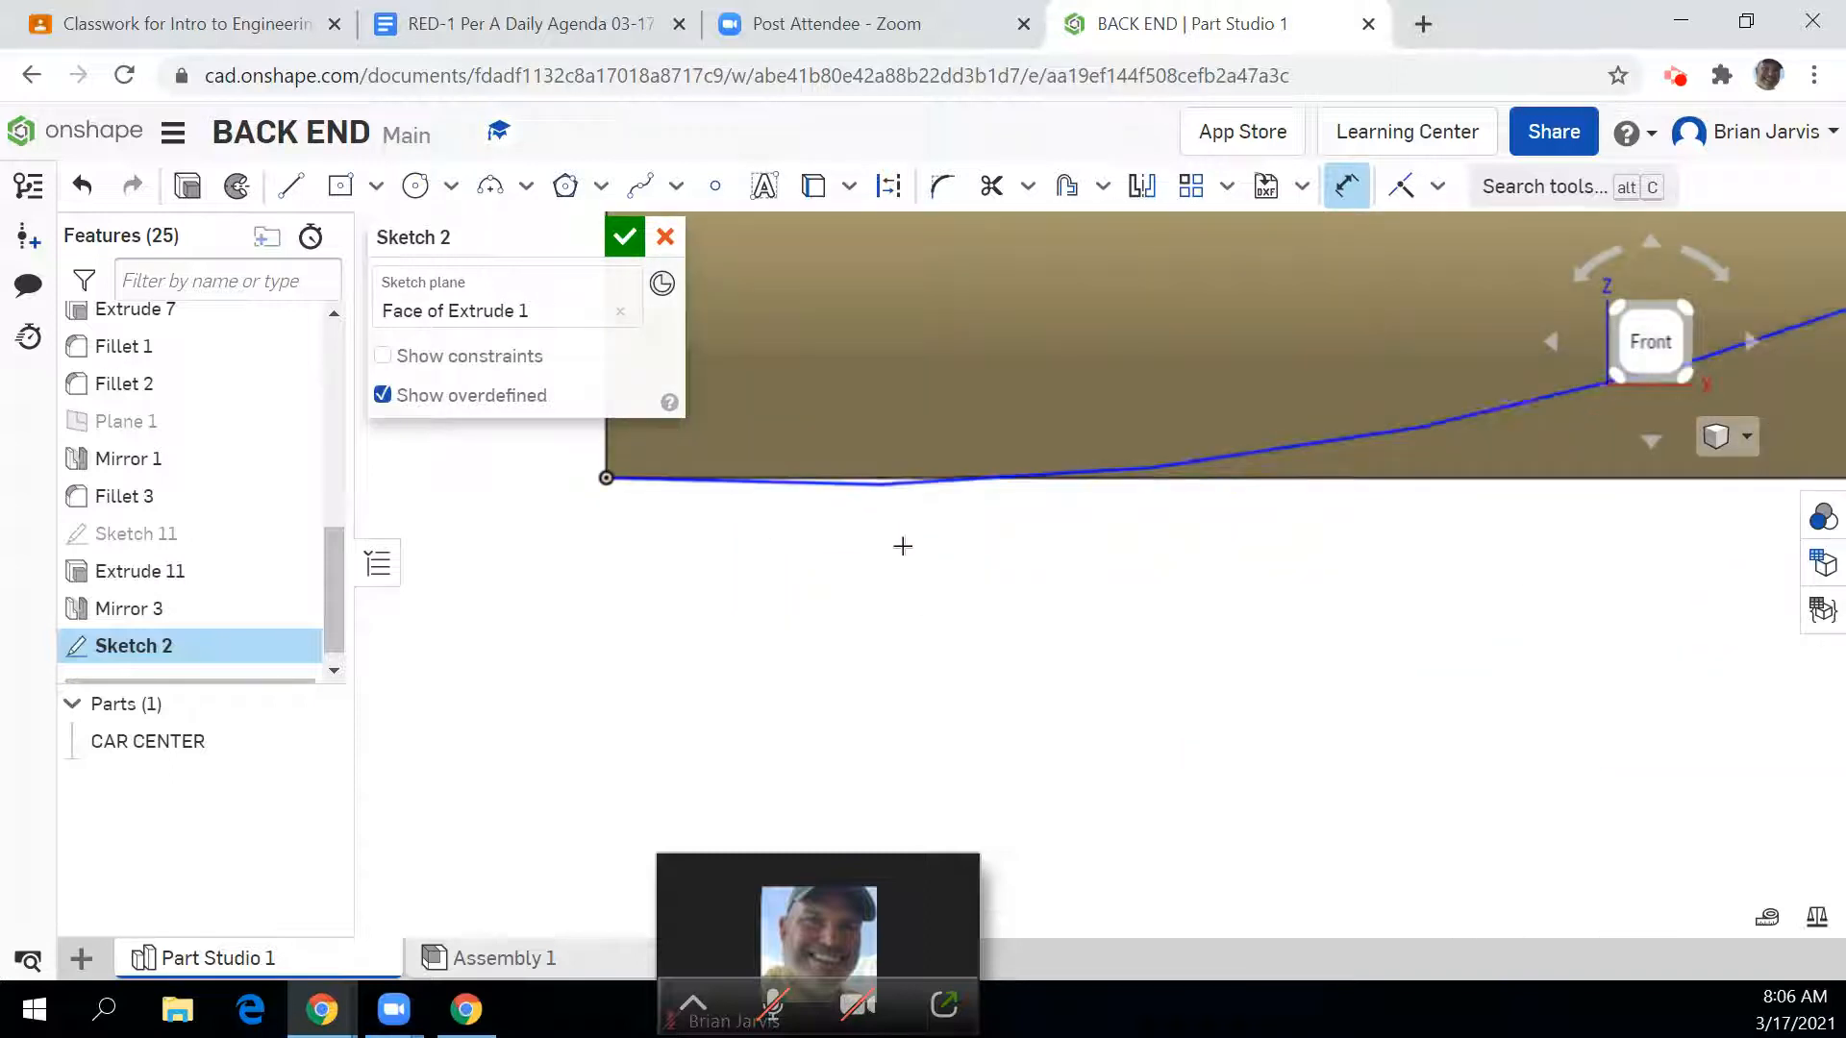
scroll(903, 542, "down", 2)
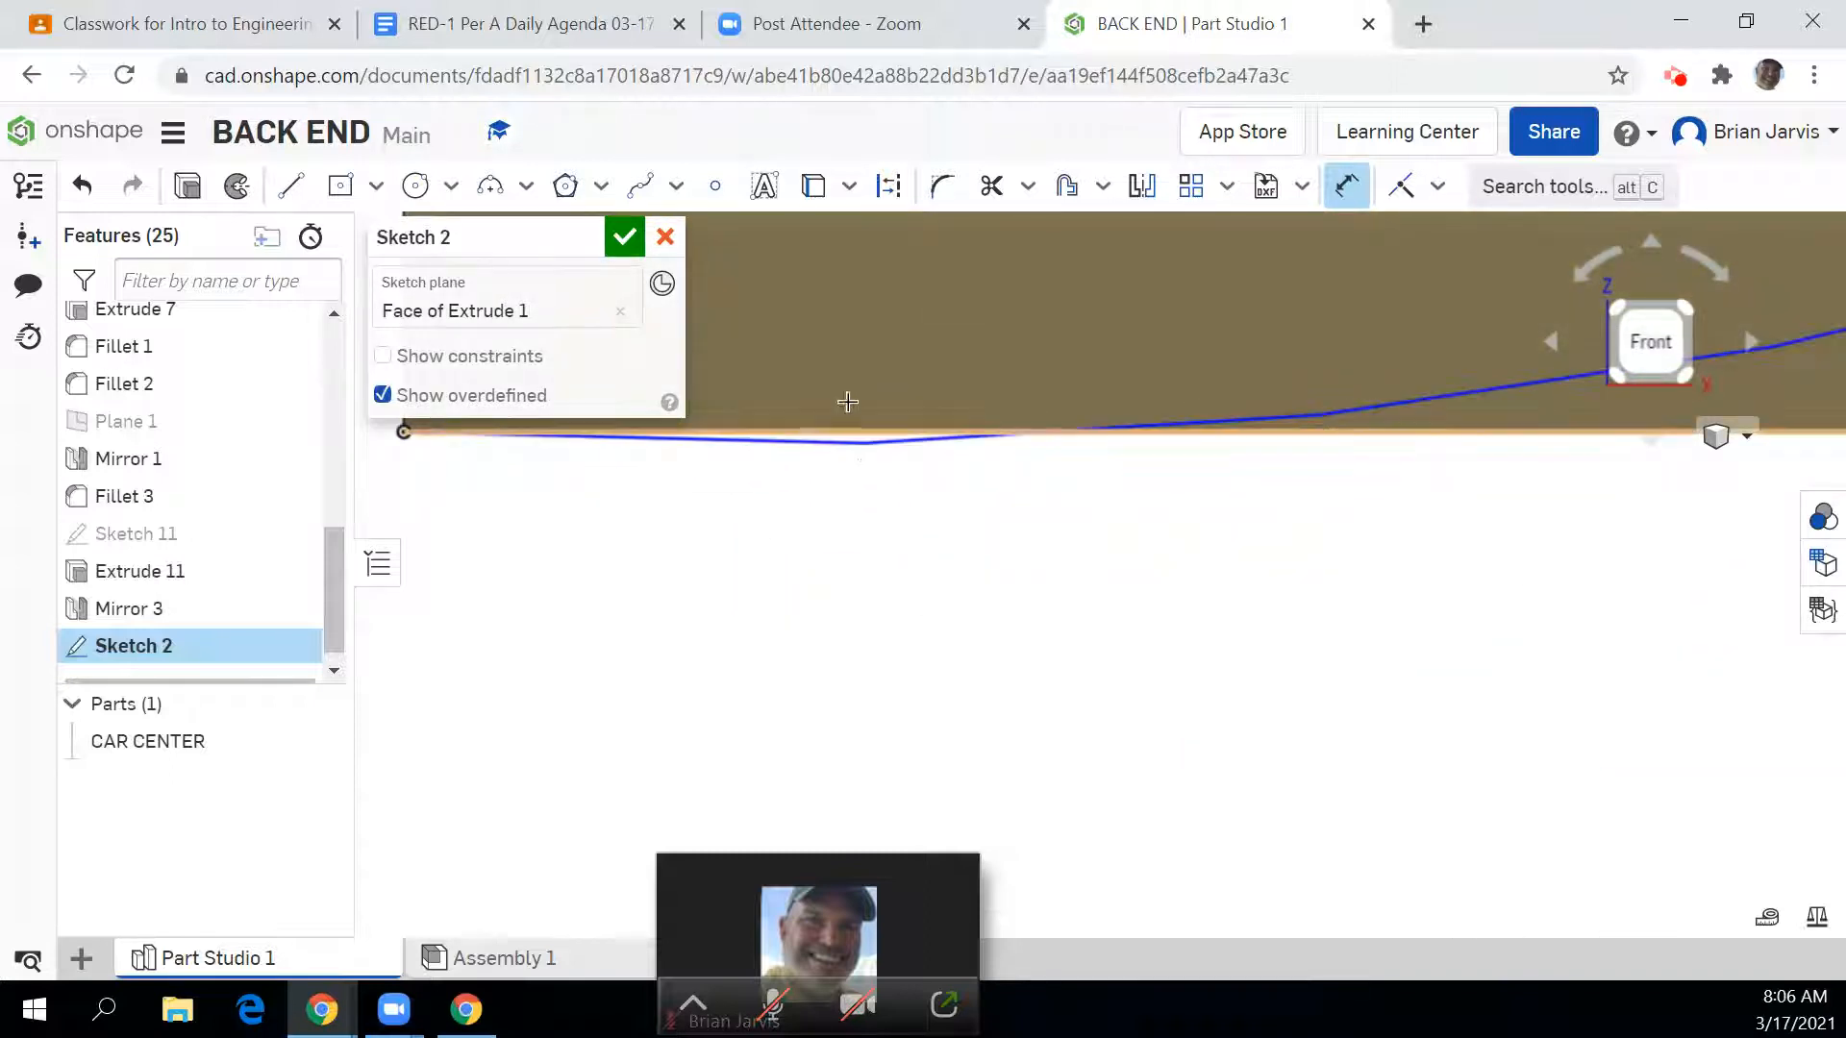
scroll(1198, 639, "down", 3)
scroll(1405, 723, "down", 1)
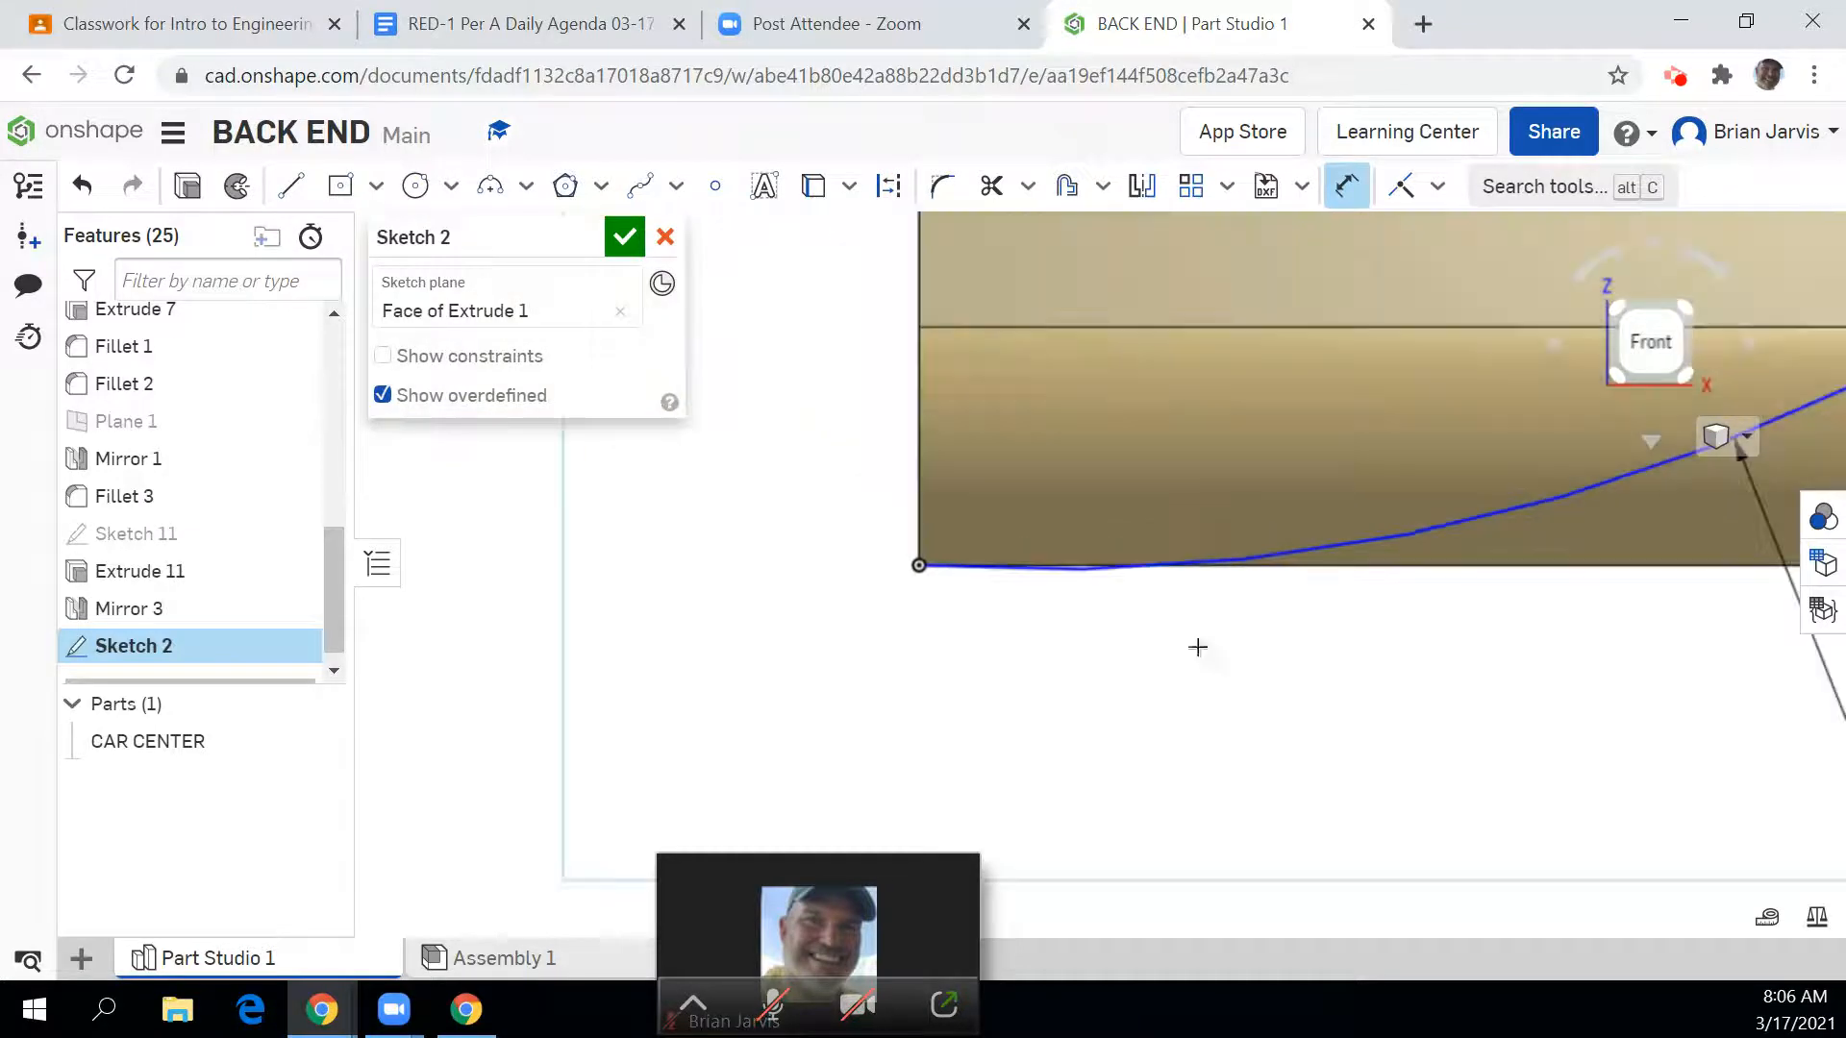
scroll(1407, 723, "down", 1)
mouse_move(1381, 728)
middle_mouse_down()
mouse_move(1352, 737)
mouse_move(1006, 593)
middle_mouse_up()
scroll(1356, 734, "down", 3)
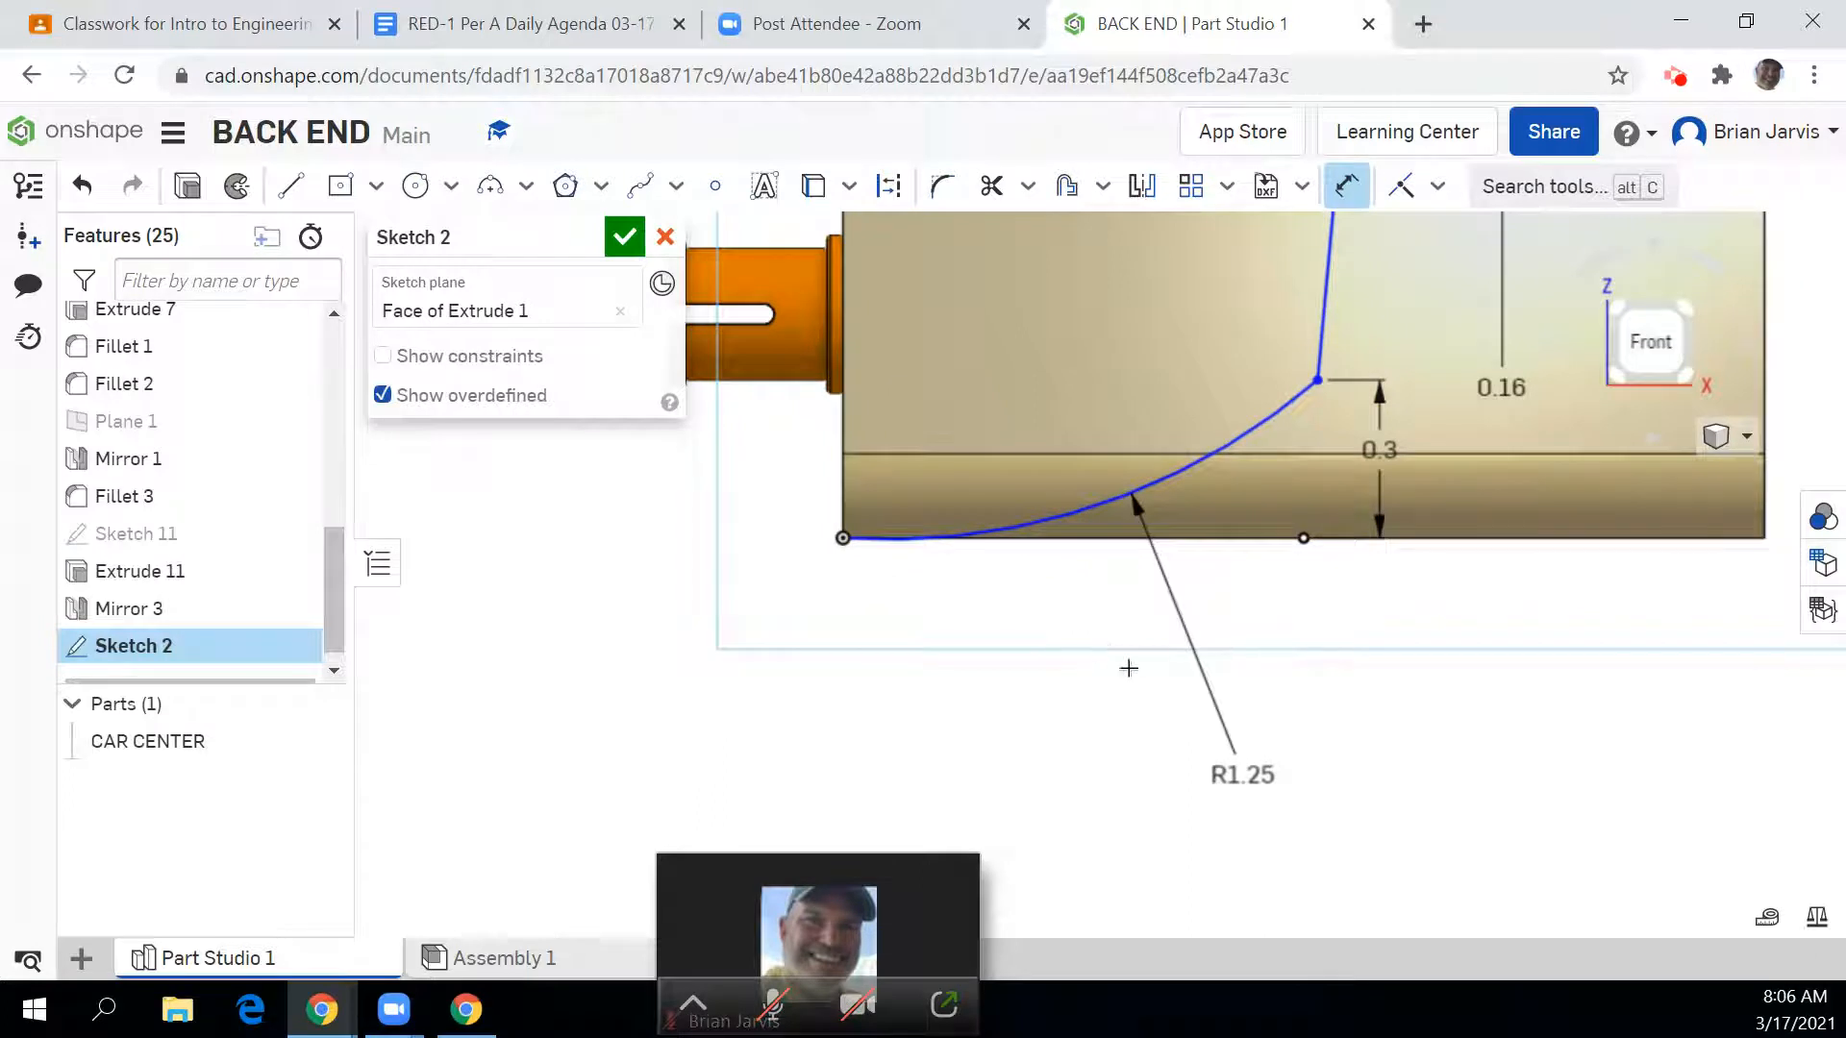
Step: Try a radius of 1 in for the large lower arc
double_click(1244, 790)
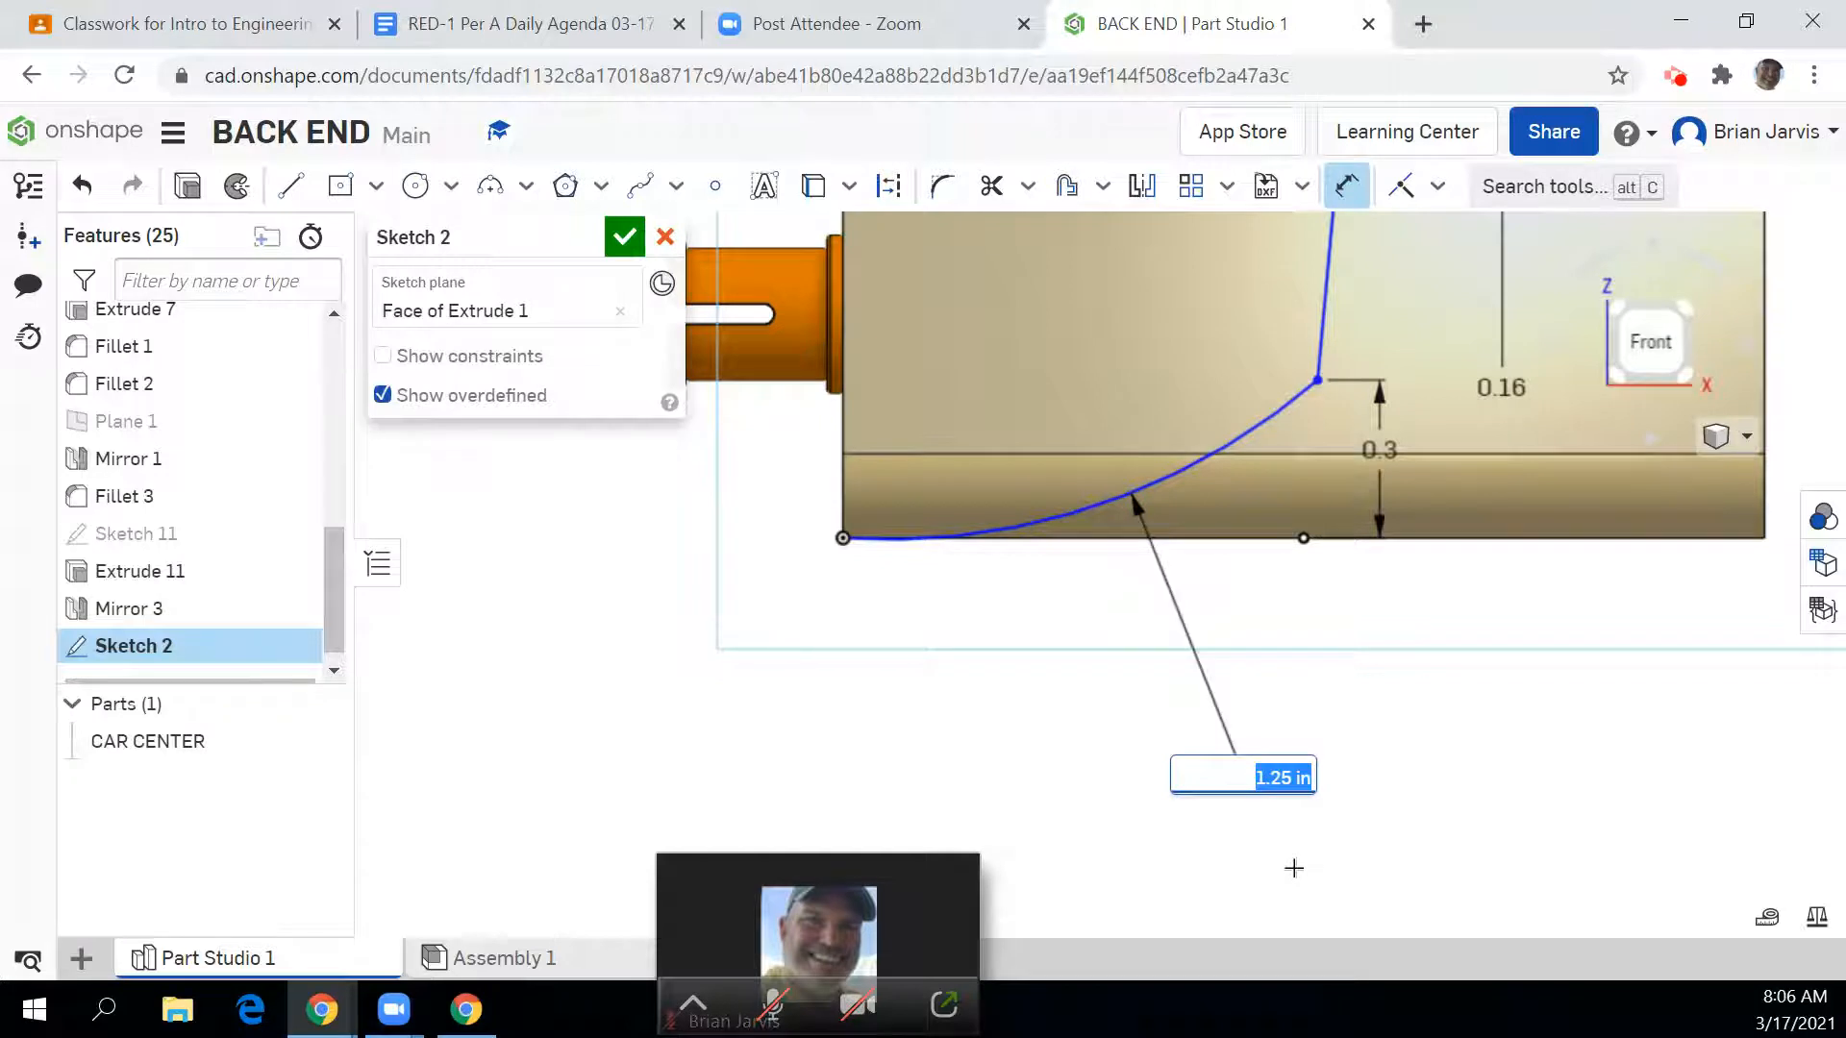
type("1")
key("Return")
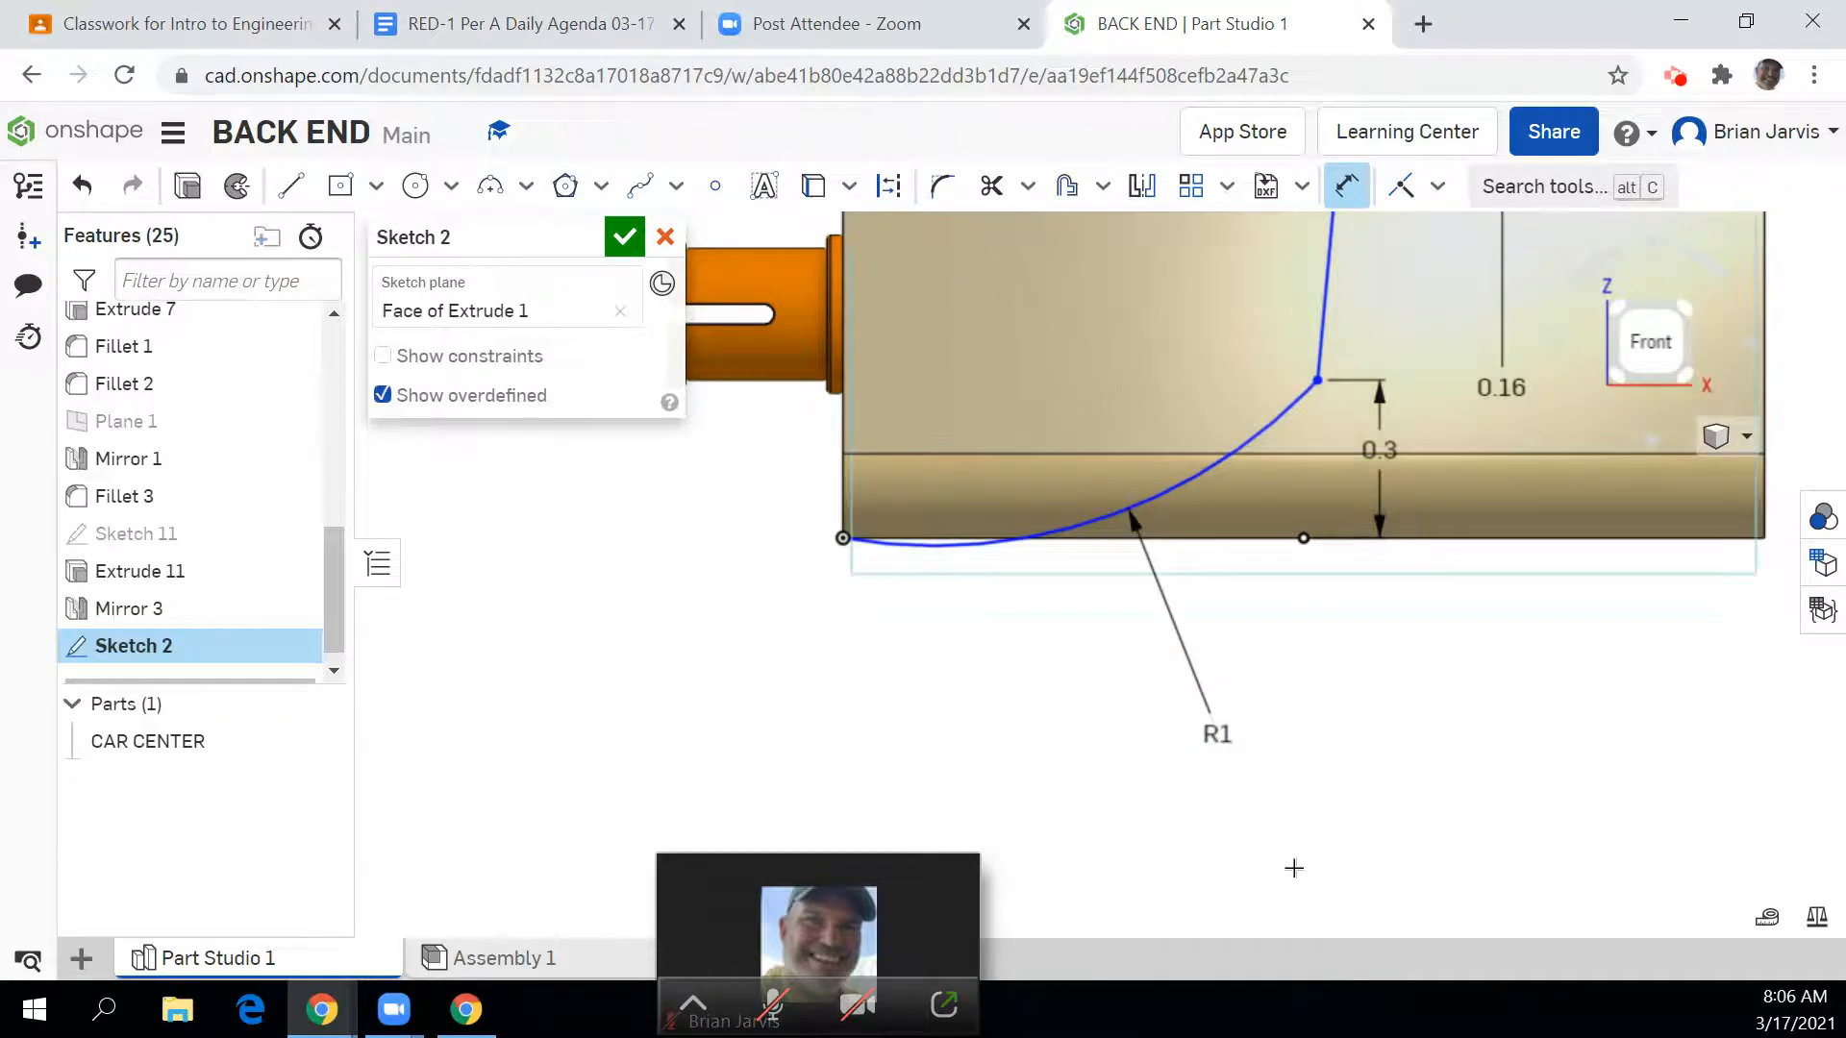
Step: Set the large lower arc's radius to 1.4 in and check its fit against the block's bottom edge
double_click(1213, 733)
type("1.4")
key("Return")
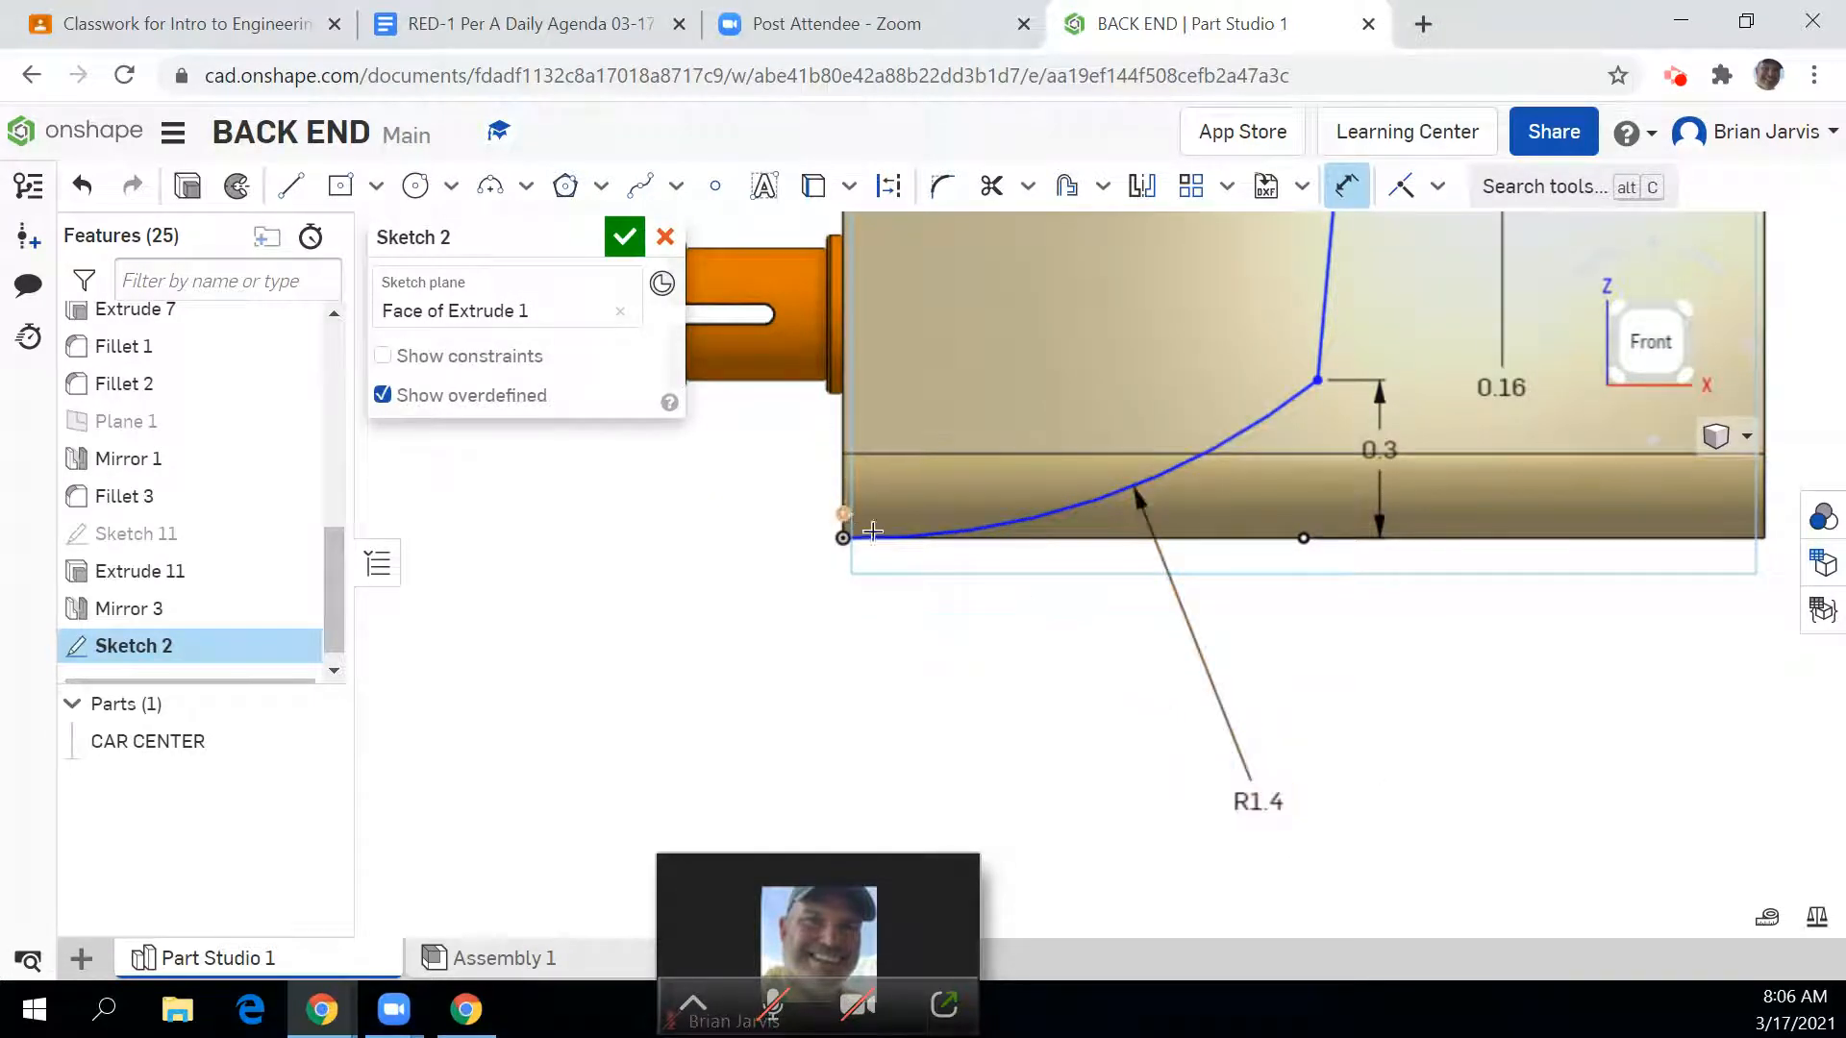
scroll(846, 531, "up", 5)
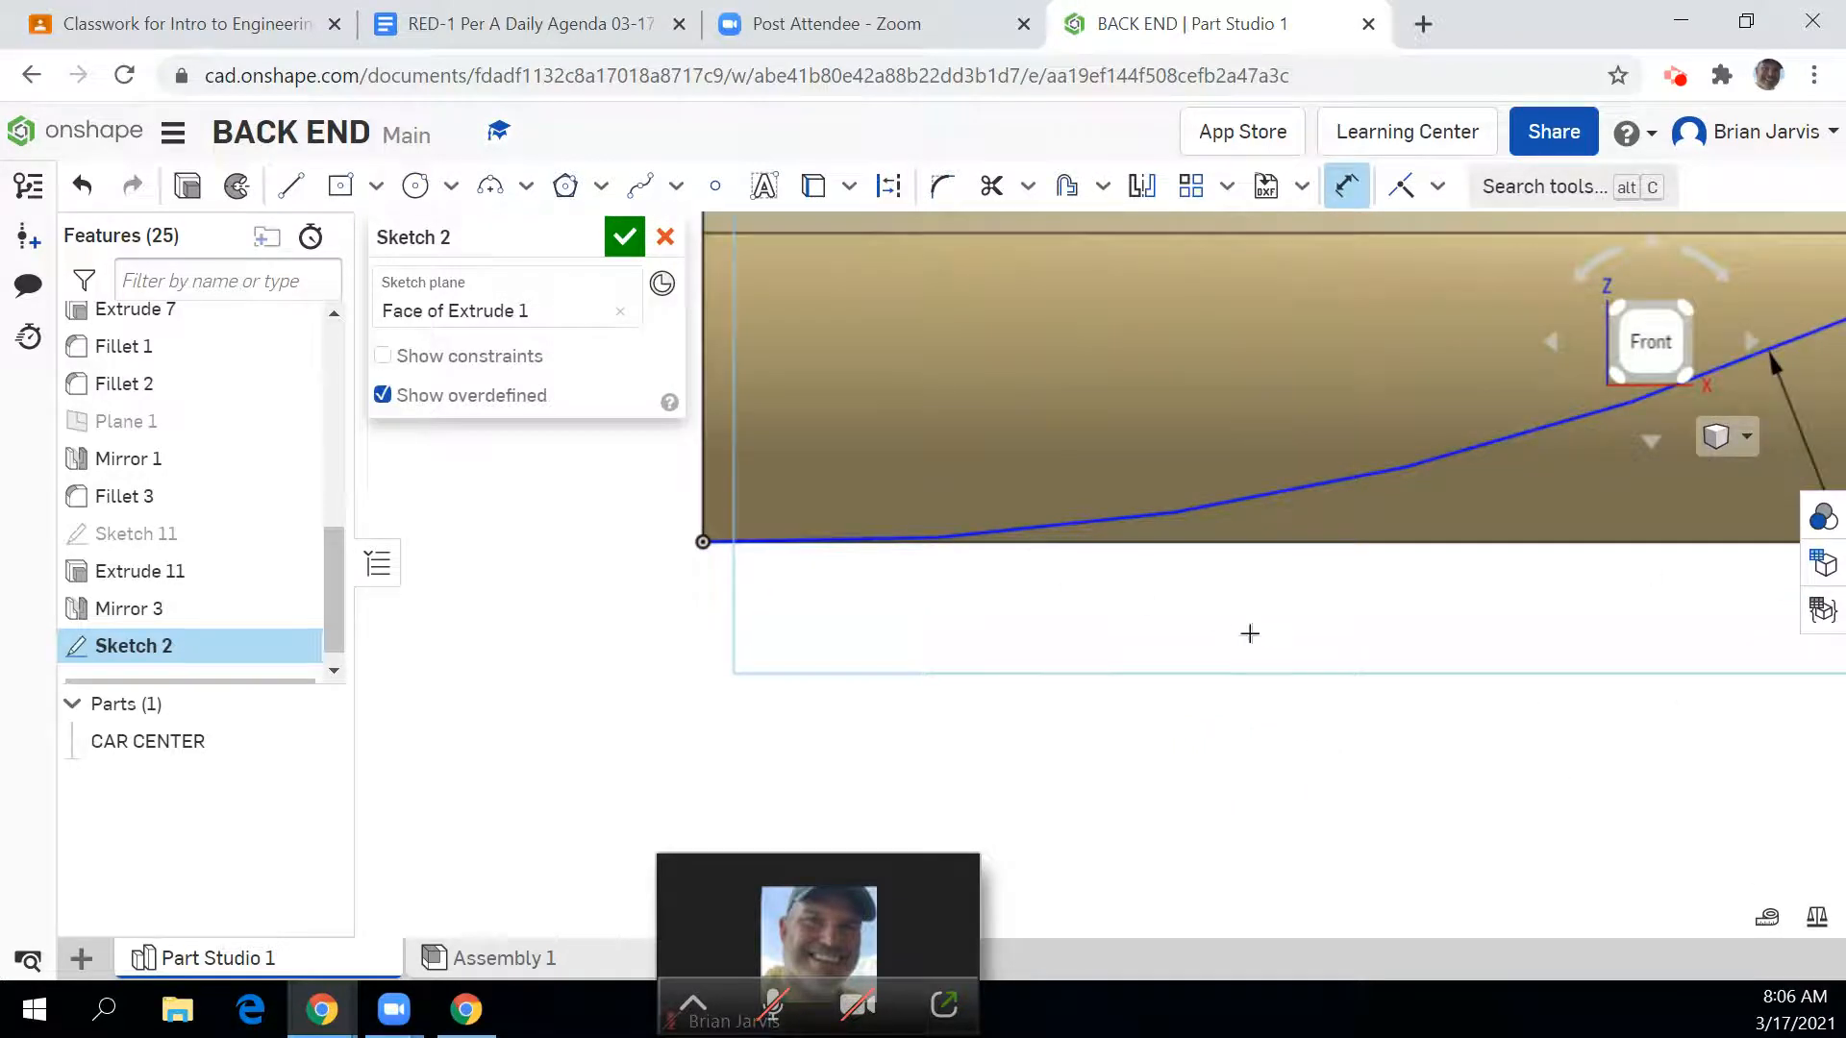
scroll(1249, 631, "down", 3)
middle_click_drag(1634, 699, 1351, 672)
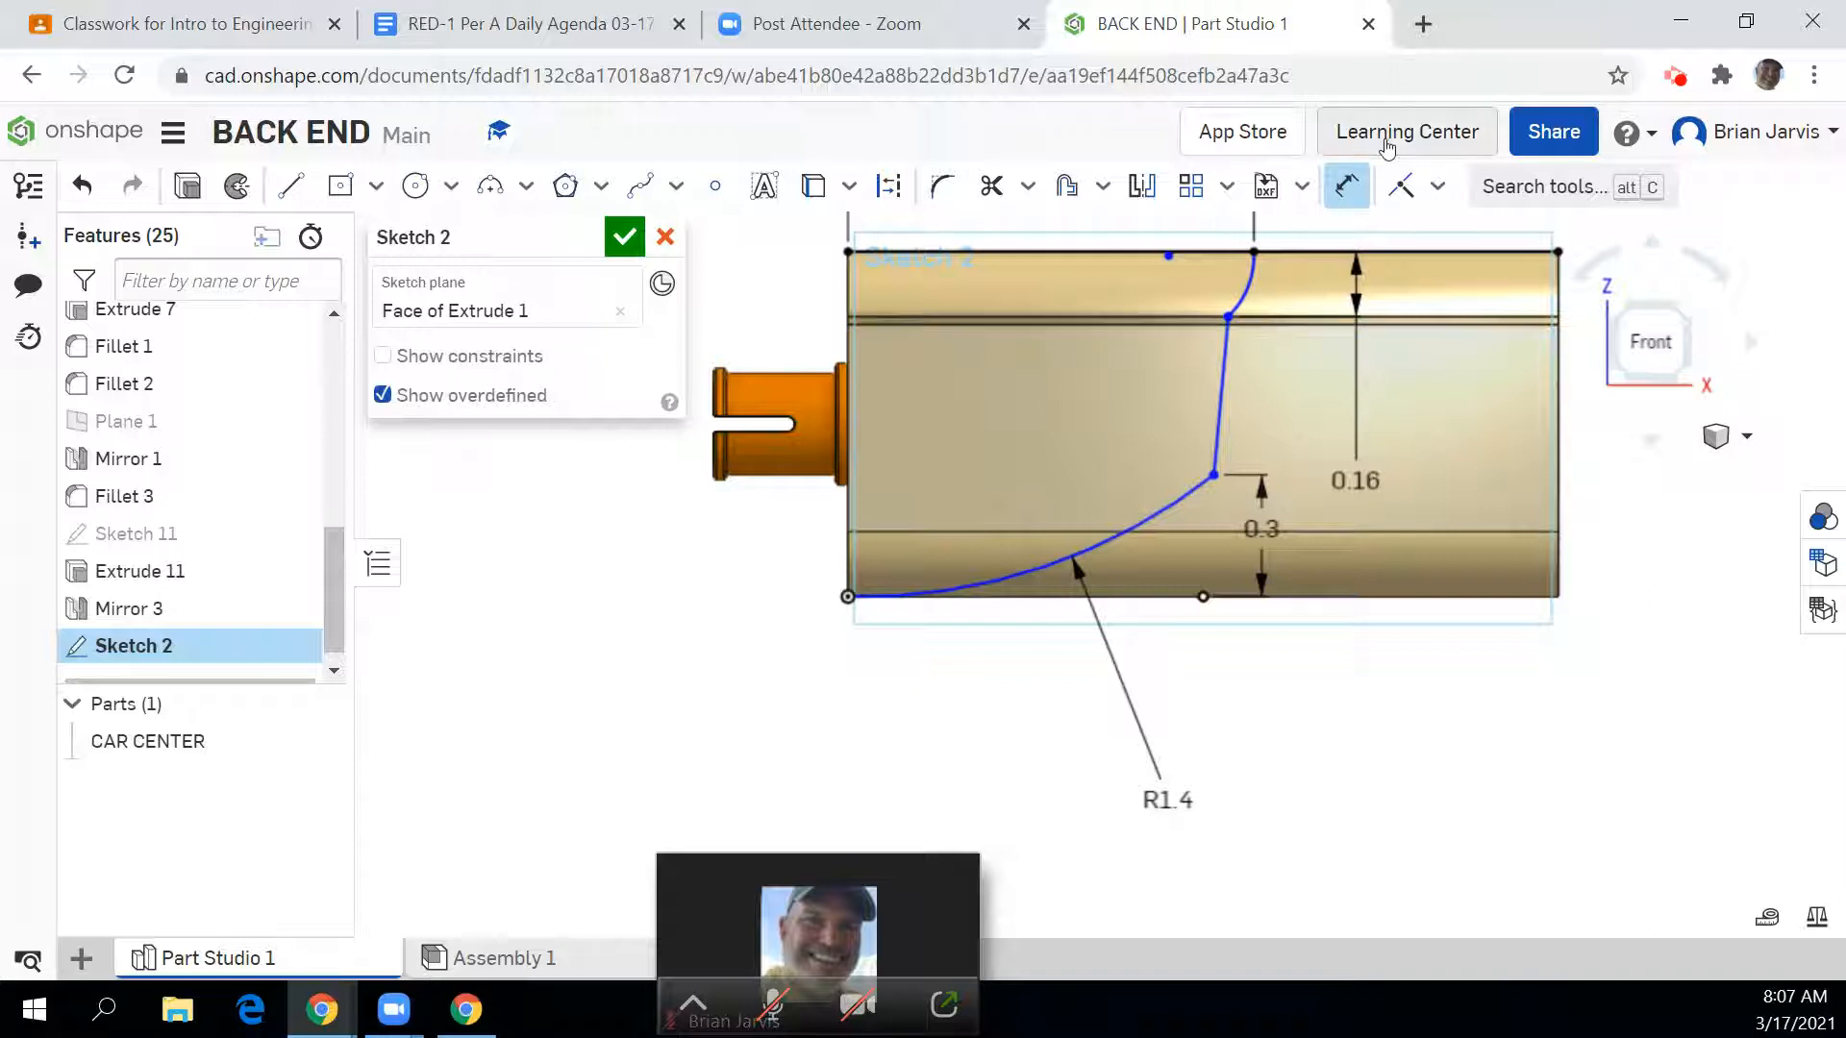
Step: Dimension the horizontal distance from the block's left edge to the profile's upper arc junction as 0.95 in
left_click(1345, 185)
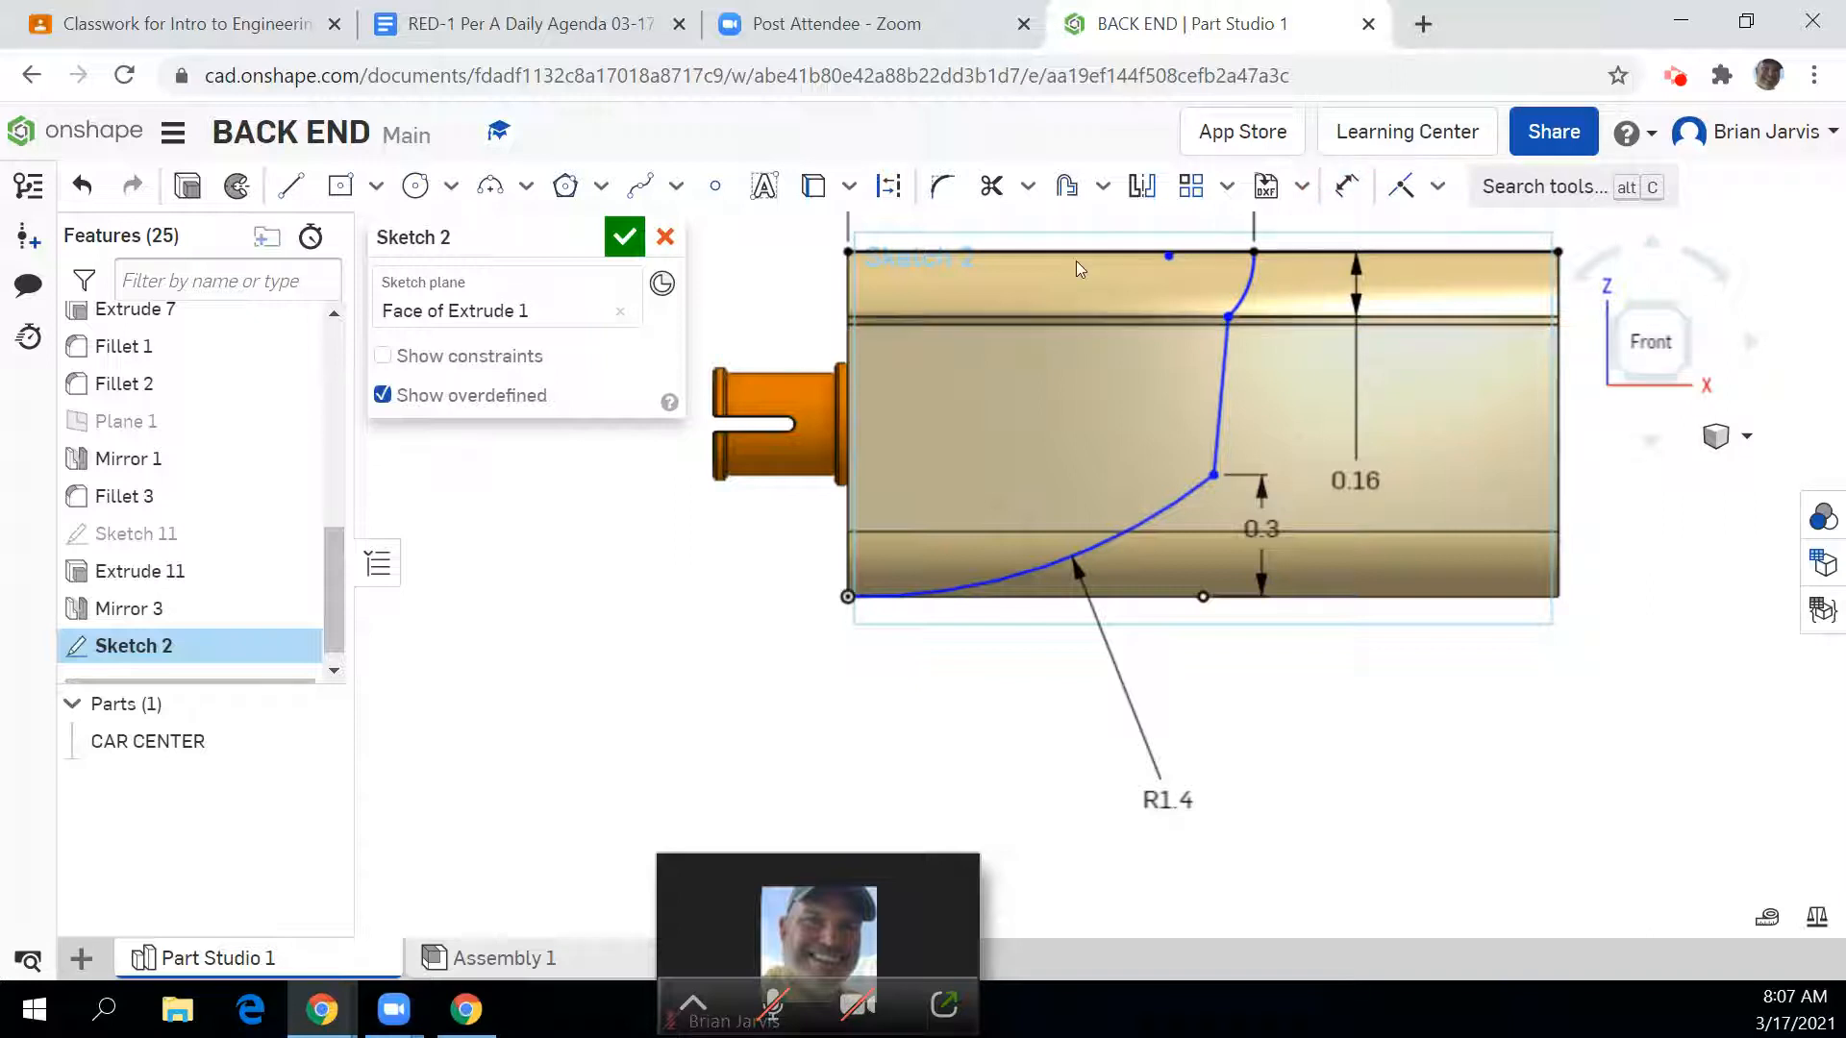
left_click(848, 342)
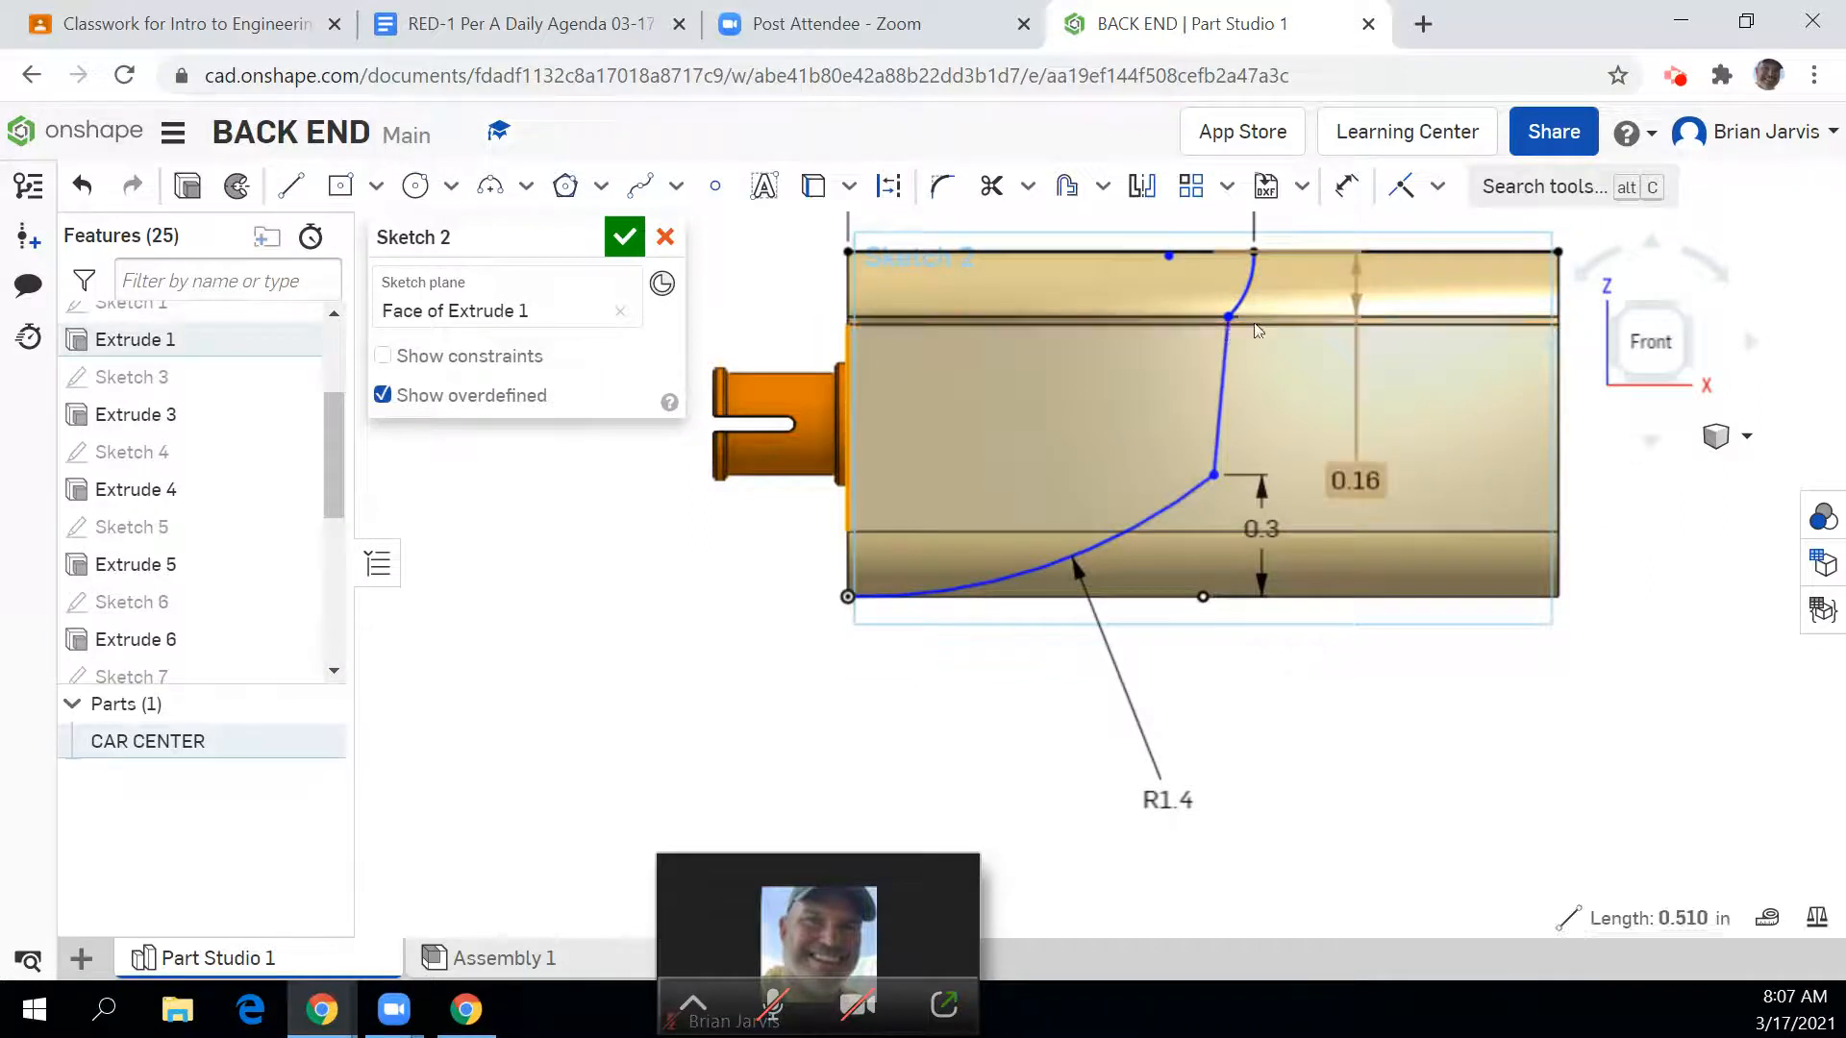
left_click(1228, 319)
left_click(850, 327)
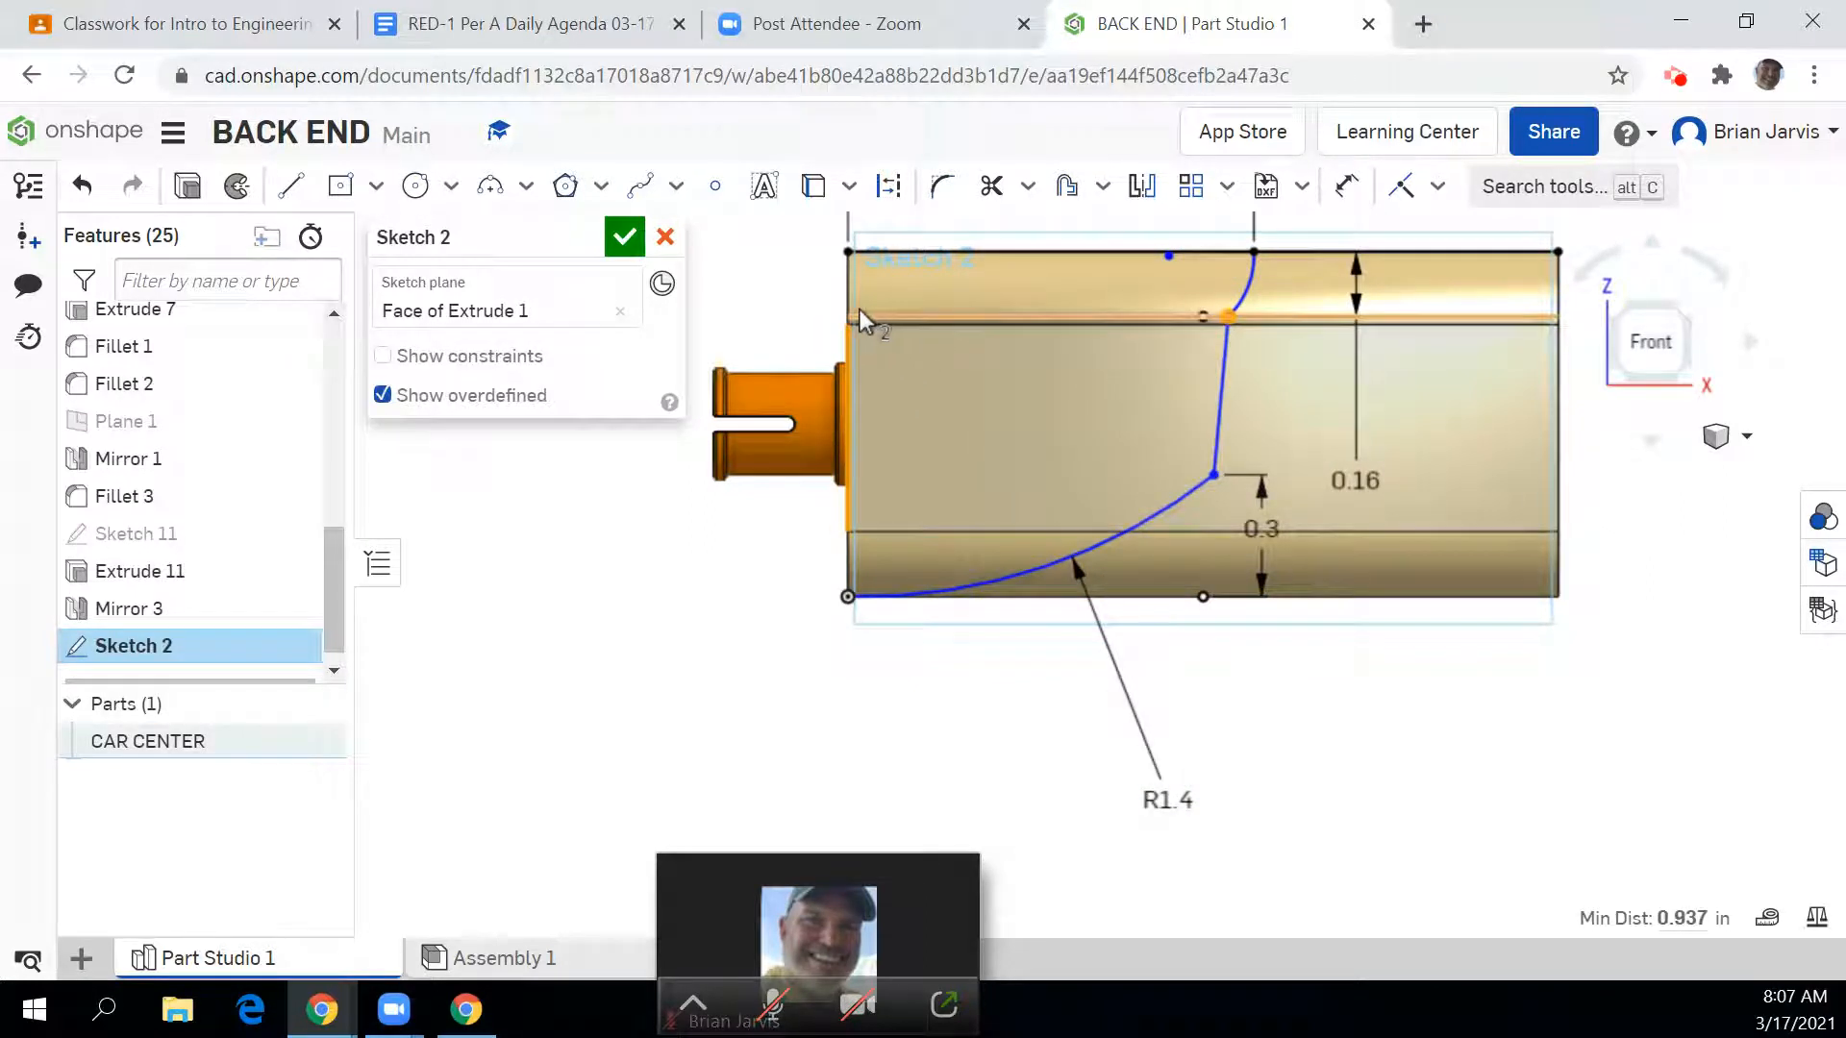
left_click(1346, 186)
left_click(1232, 317)
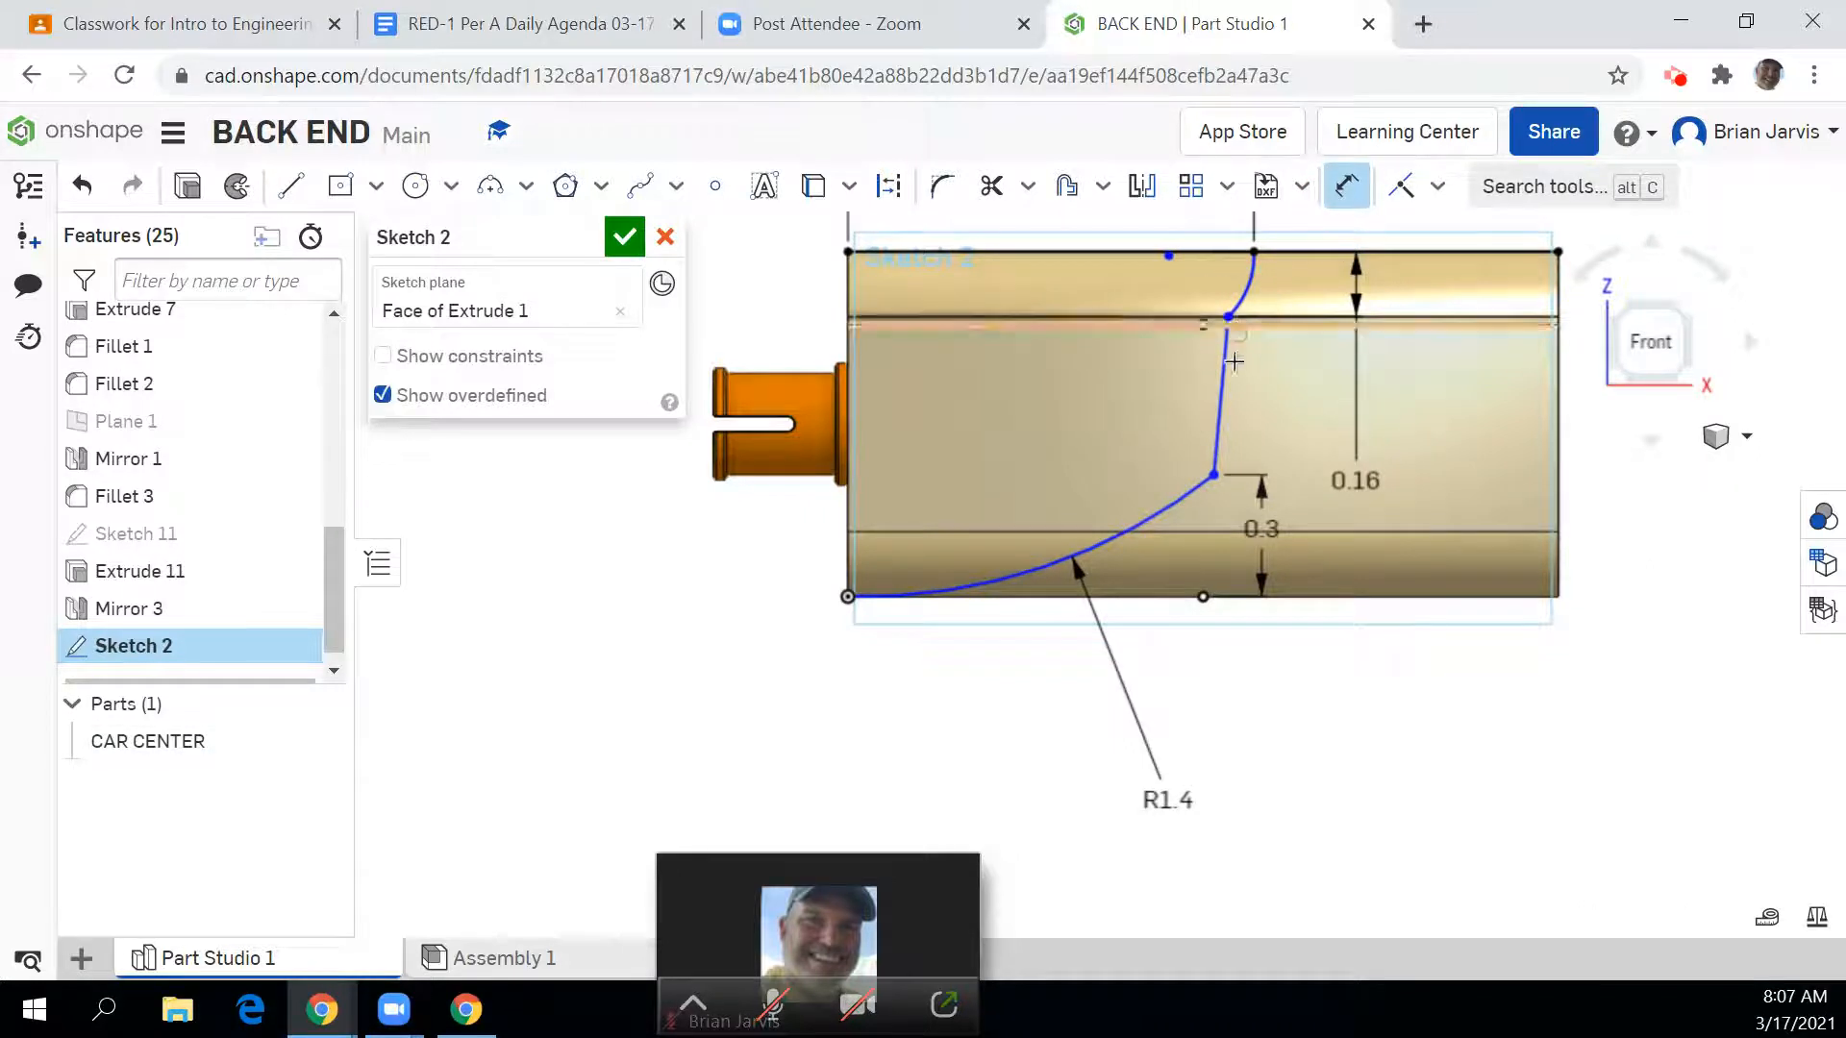
left_click(847, 299)
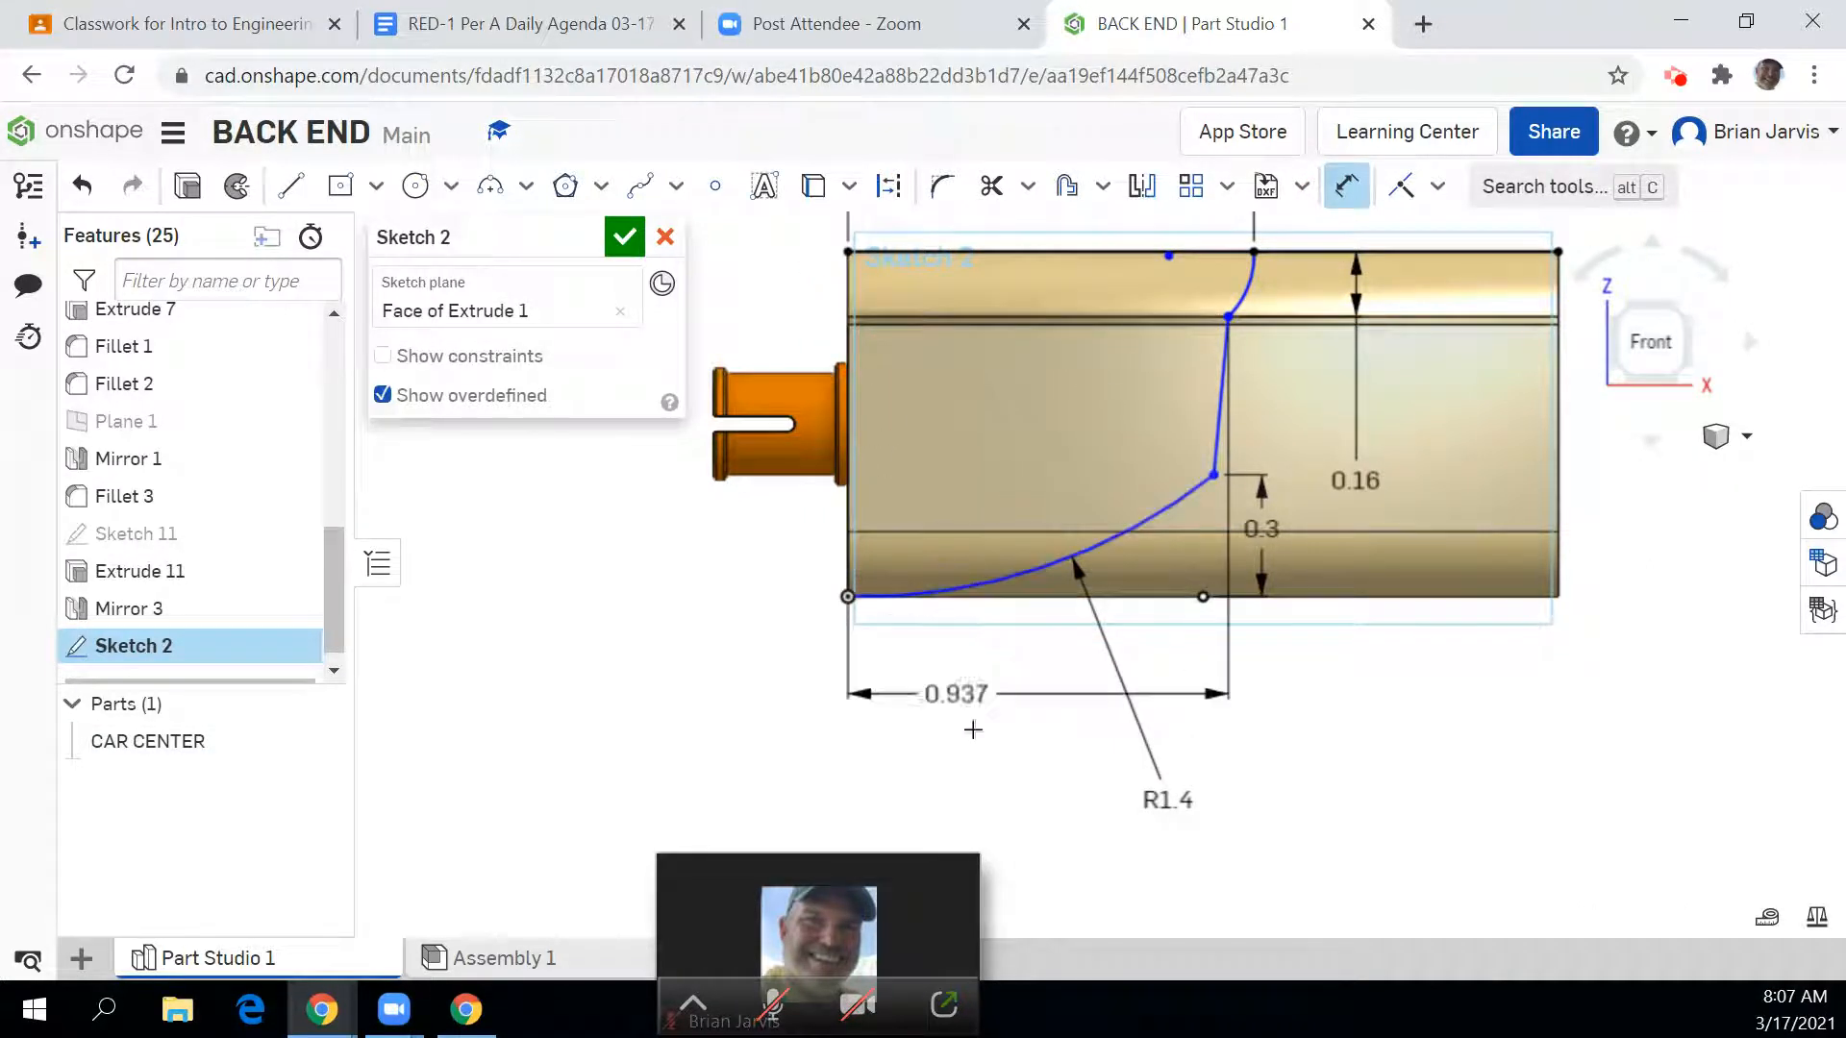
left_click(1158, 866)
key("BackSpace")
key("Return")
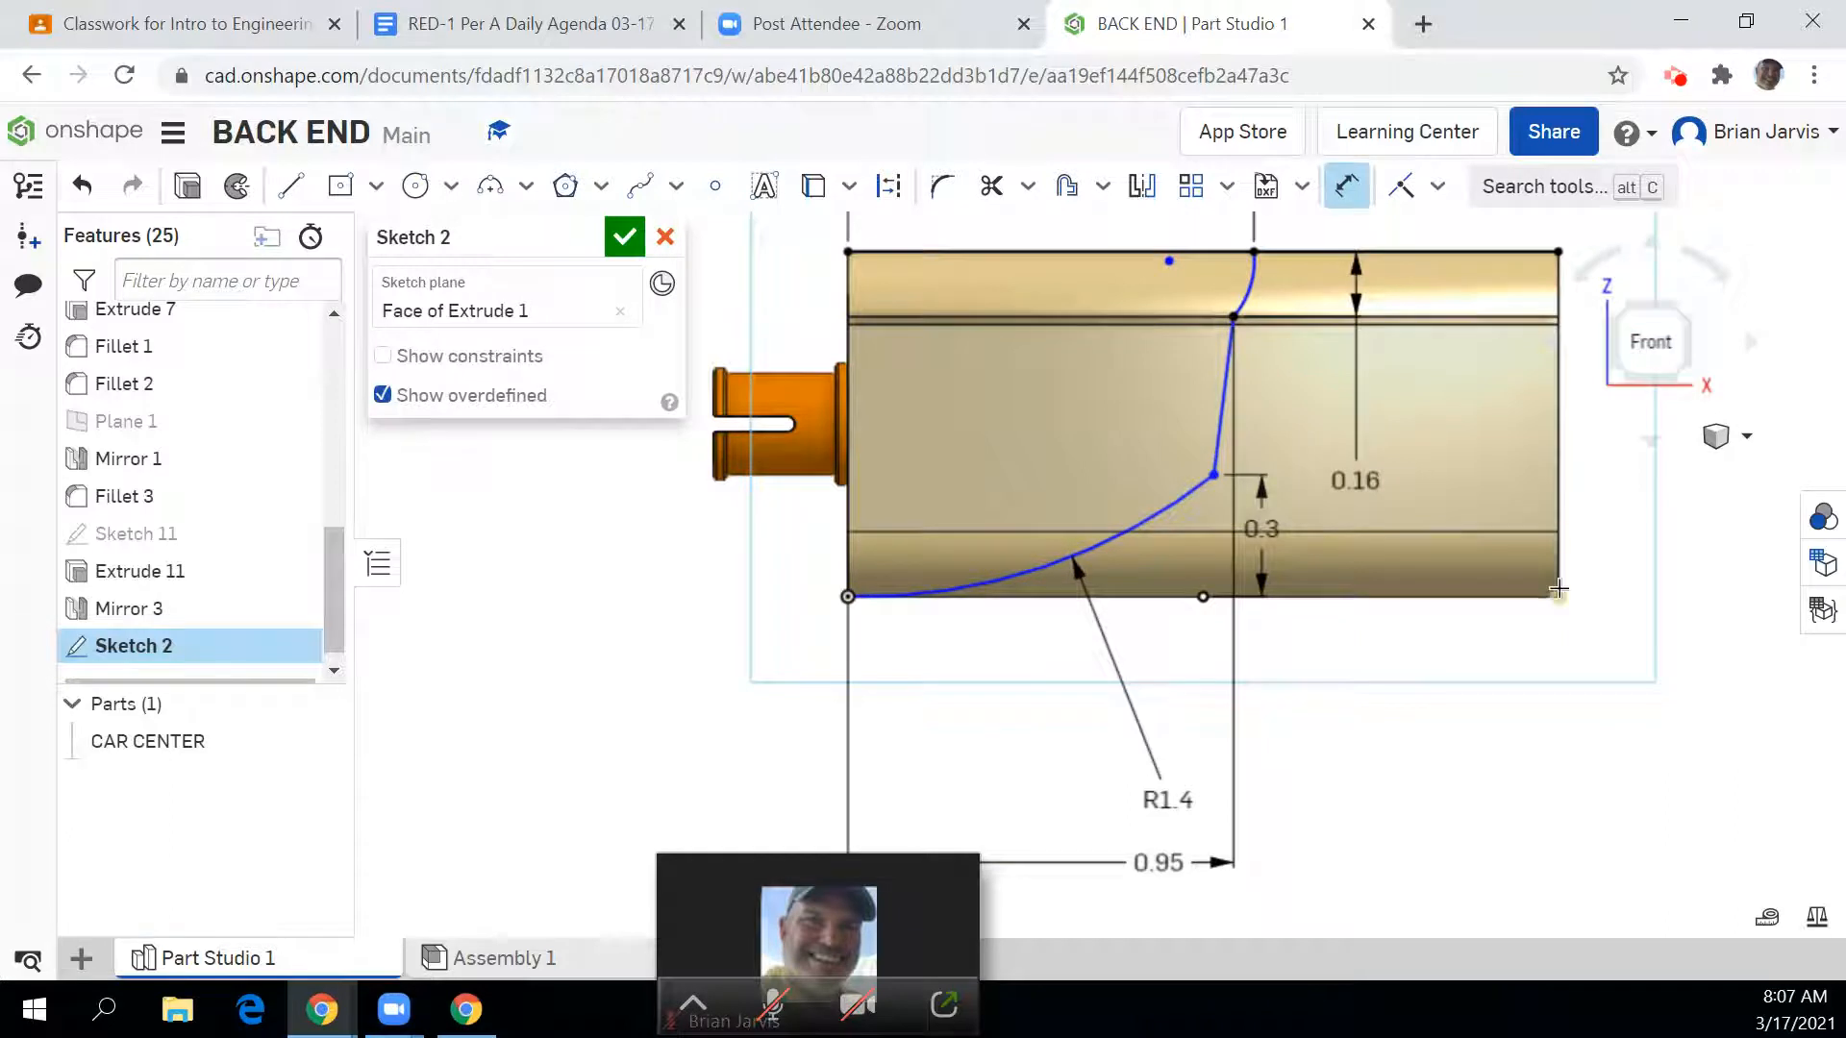
Step: Draw five lines from the small arc's top end around the block's right side to its lower-left corner, the lowest about 2.74 in, and accept the sketch
scroll(1559, 588, "up", 2)
scroll(1559, 588, "down", 4)
middle_click_drag(1587, 617, 1297, 605)
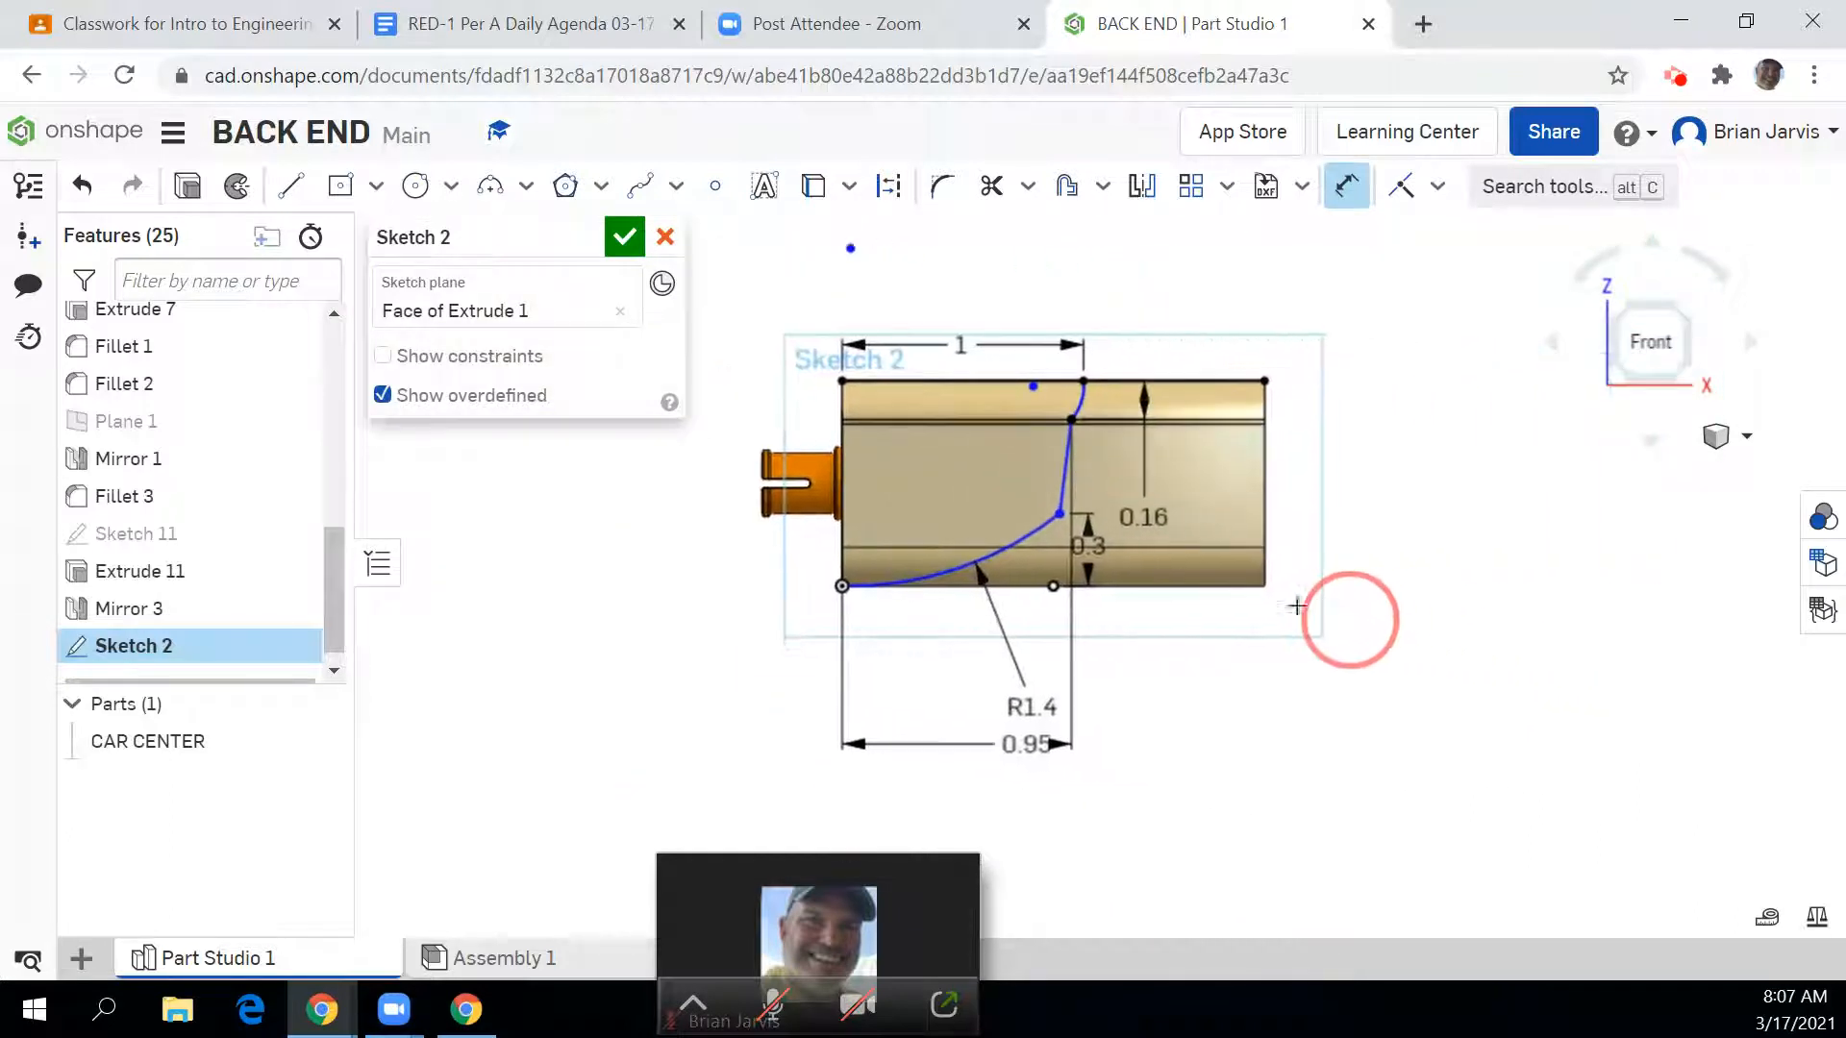
left_click(291, 188)
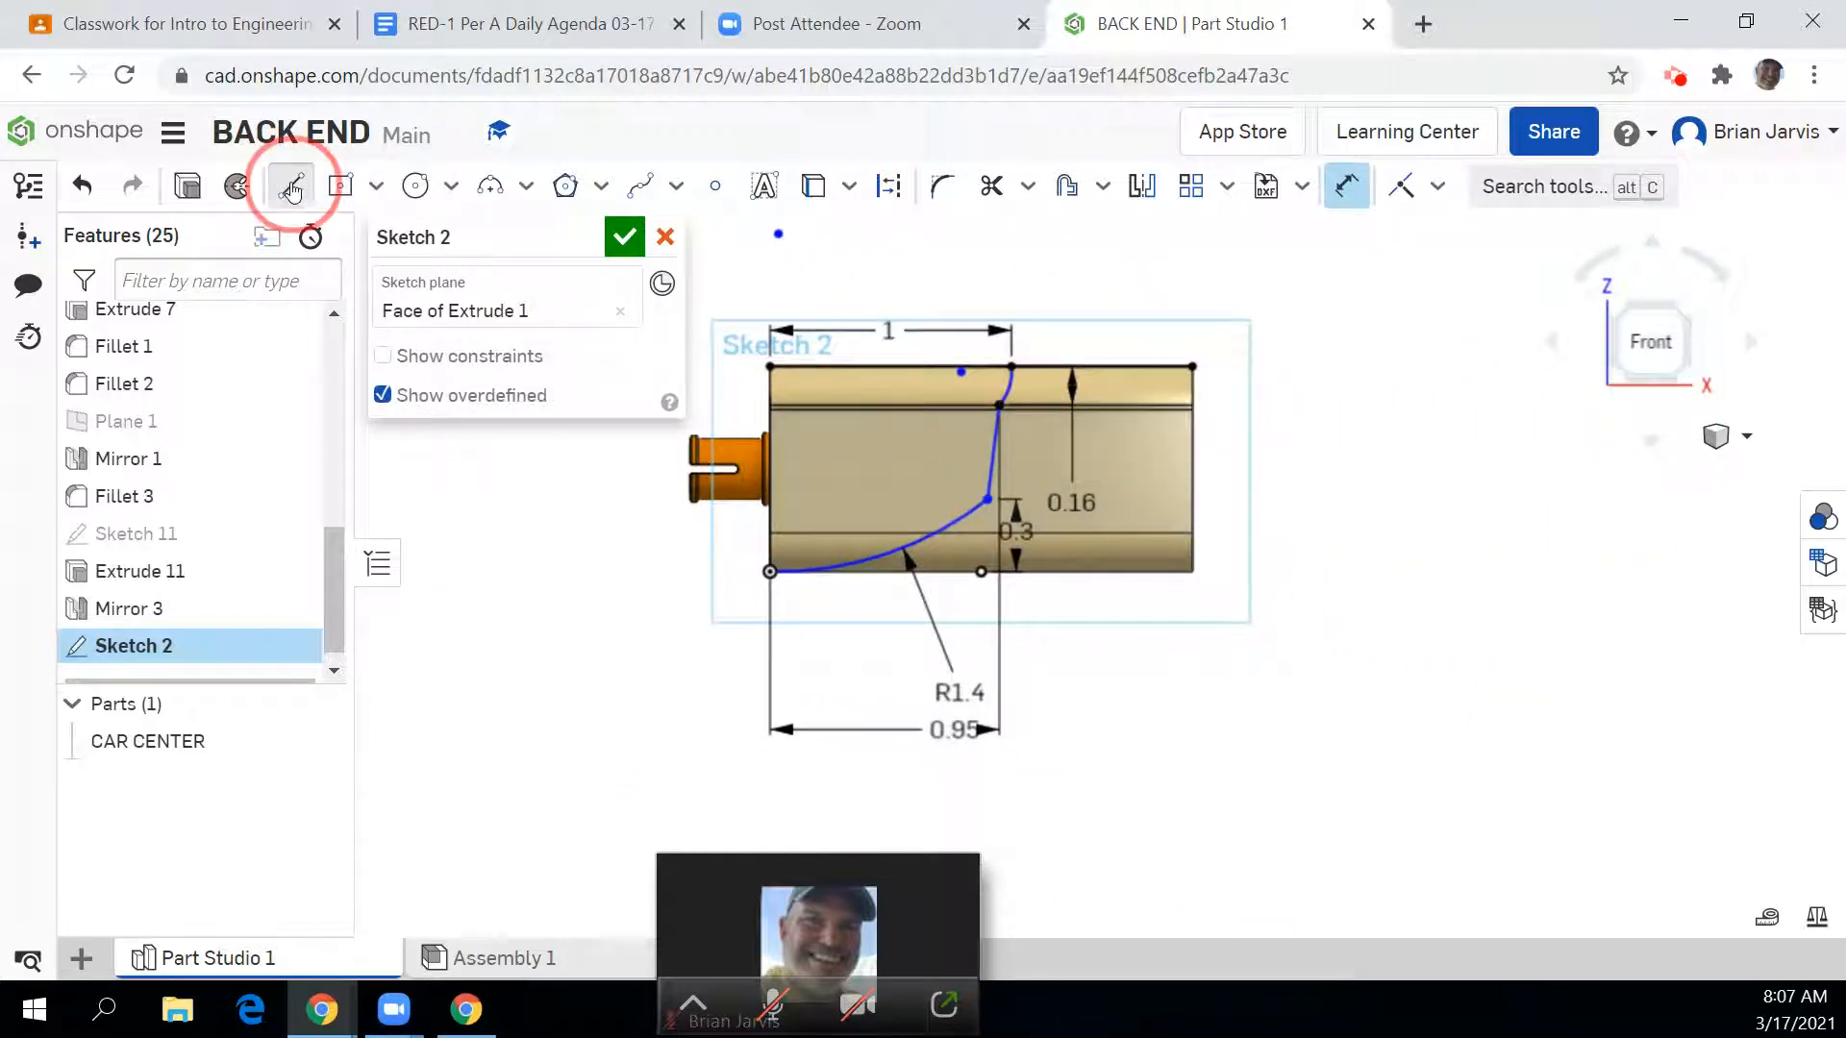
left_click(1011, 366)
left_click(1049, 276)
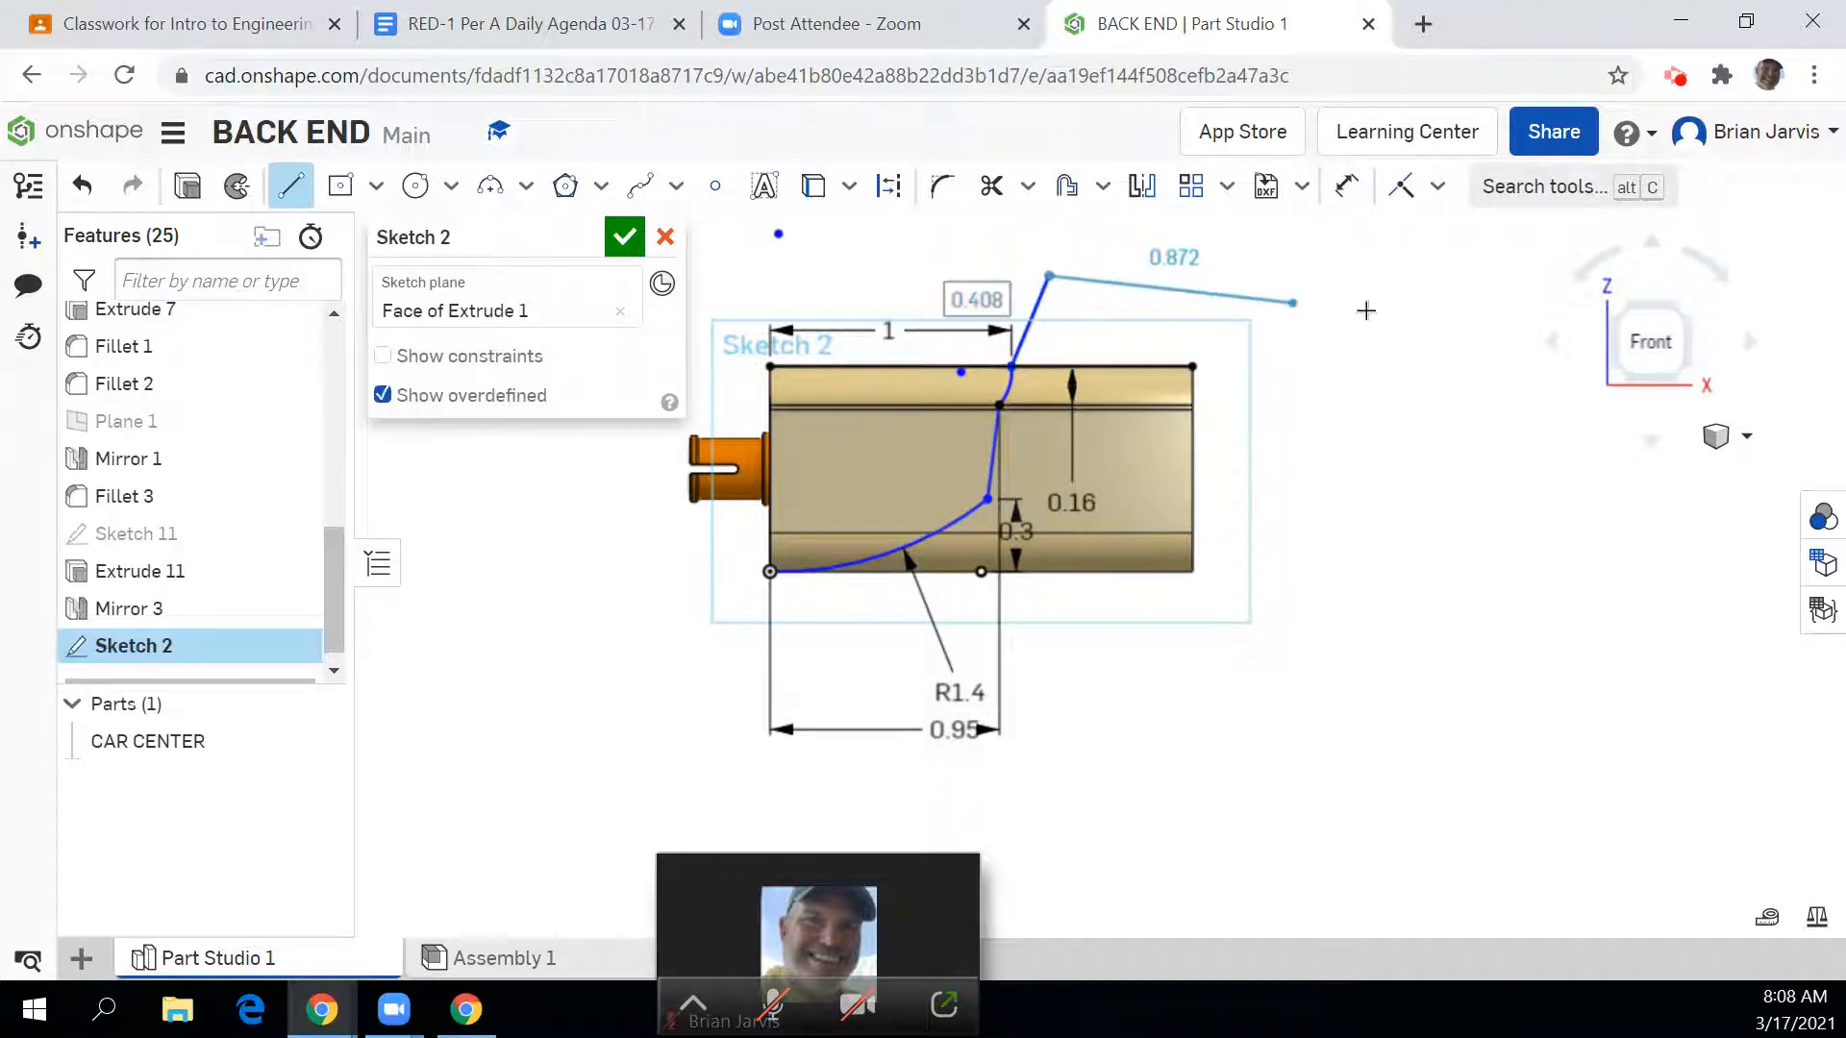
left_click(1392, 336)
left_click(1303, 703)
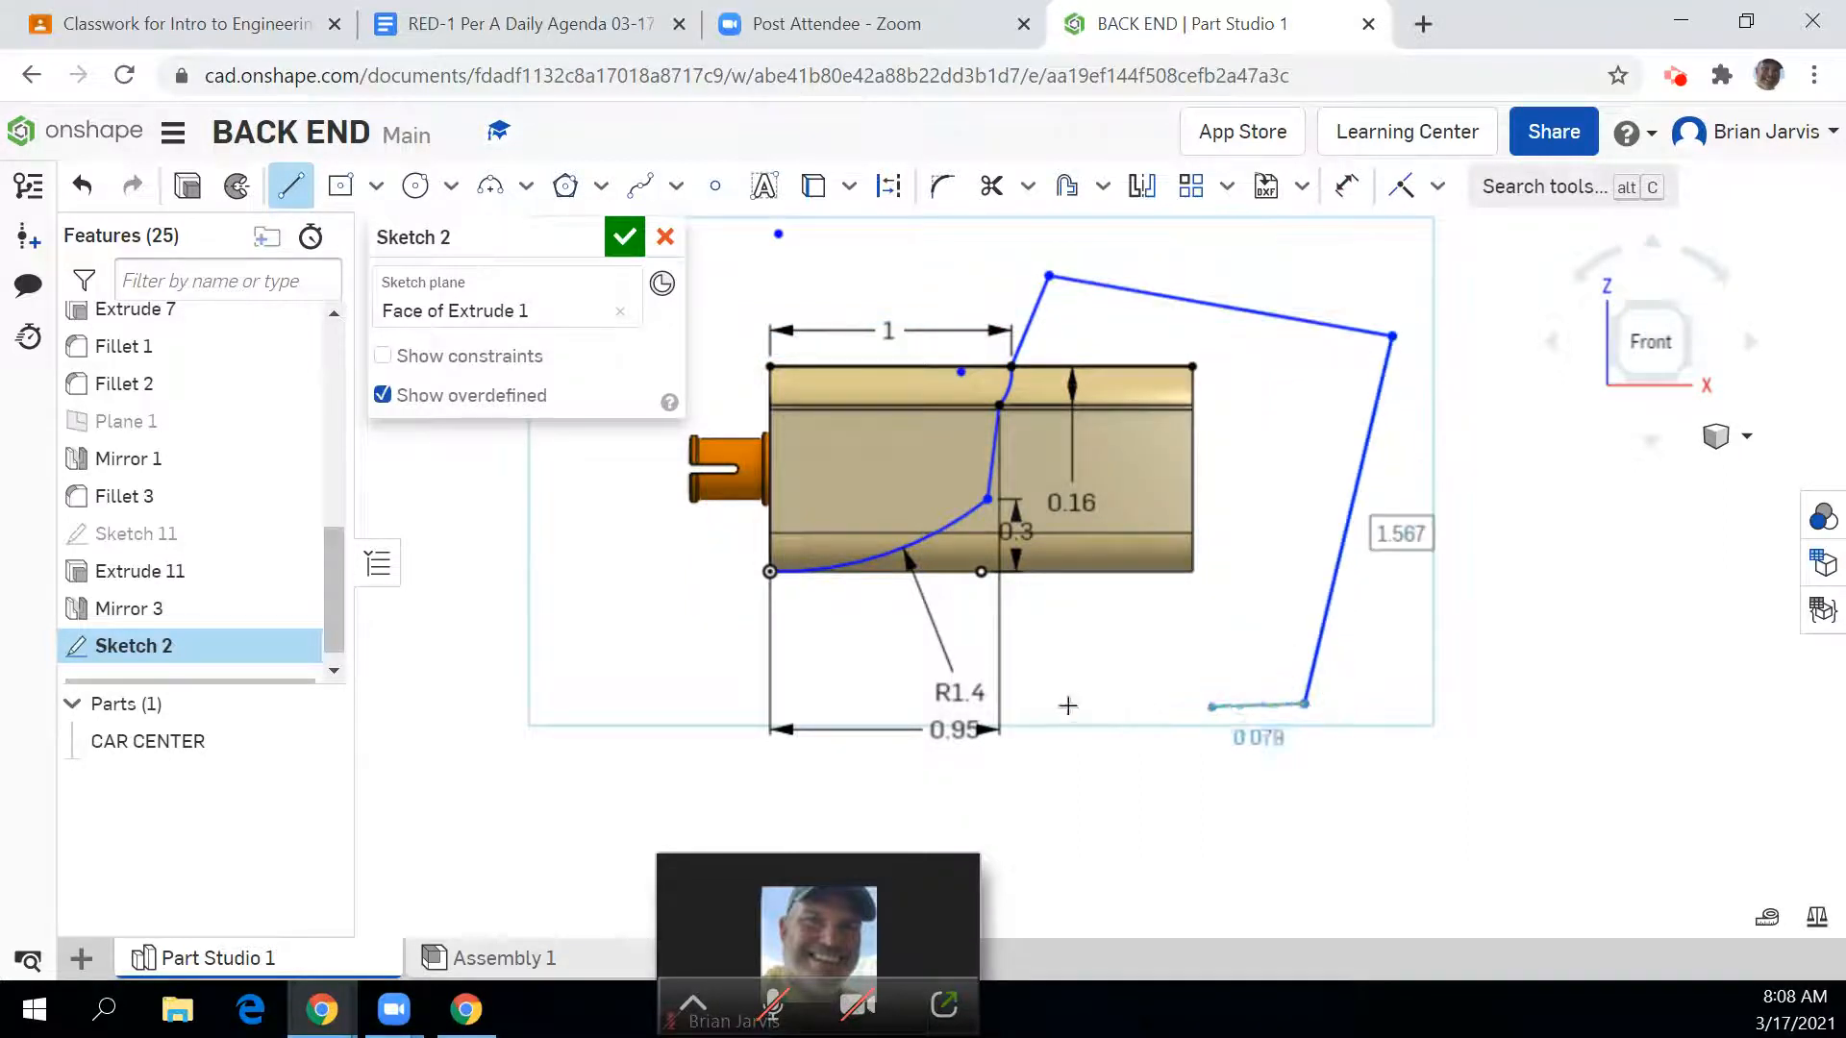
left_click(642, 693)
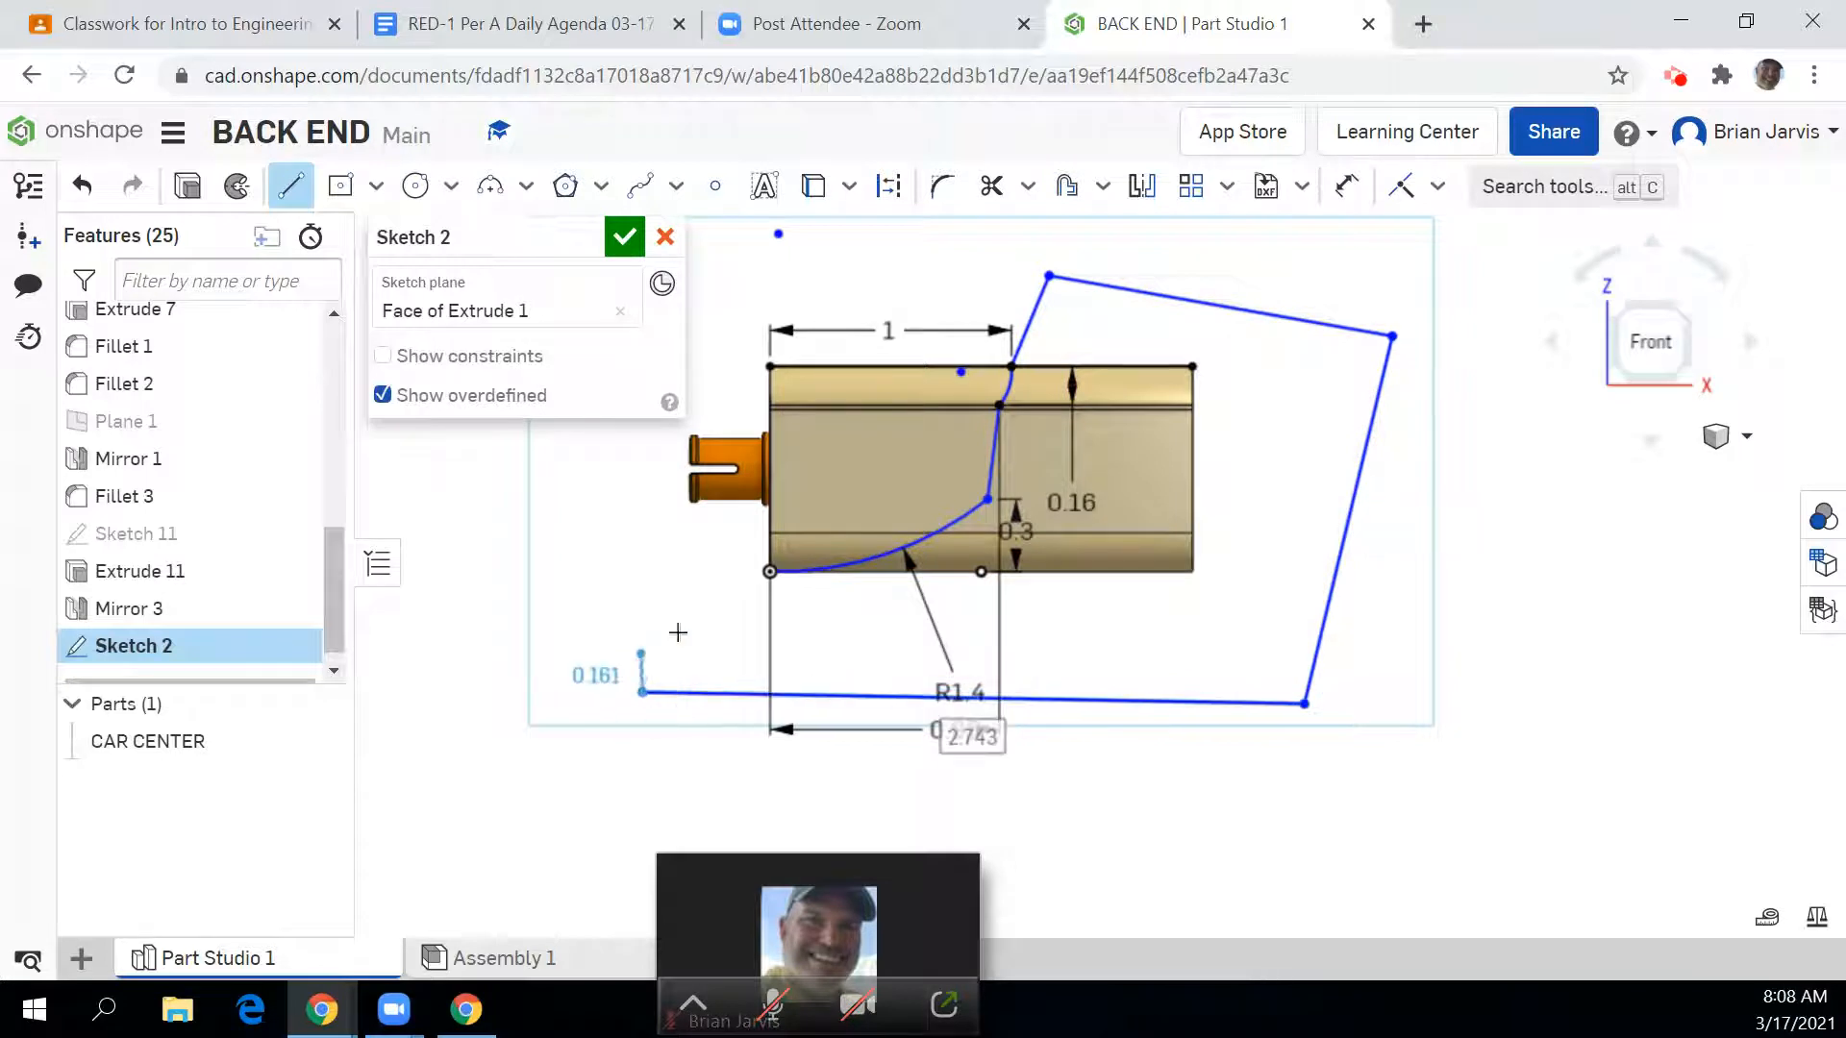
left_click(769, 571)
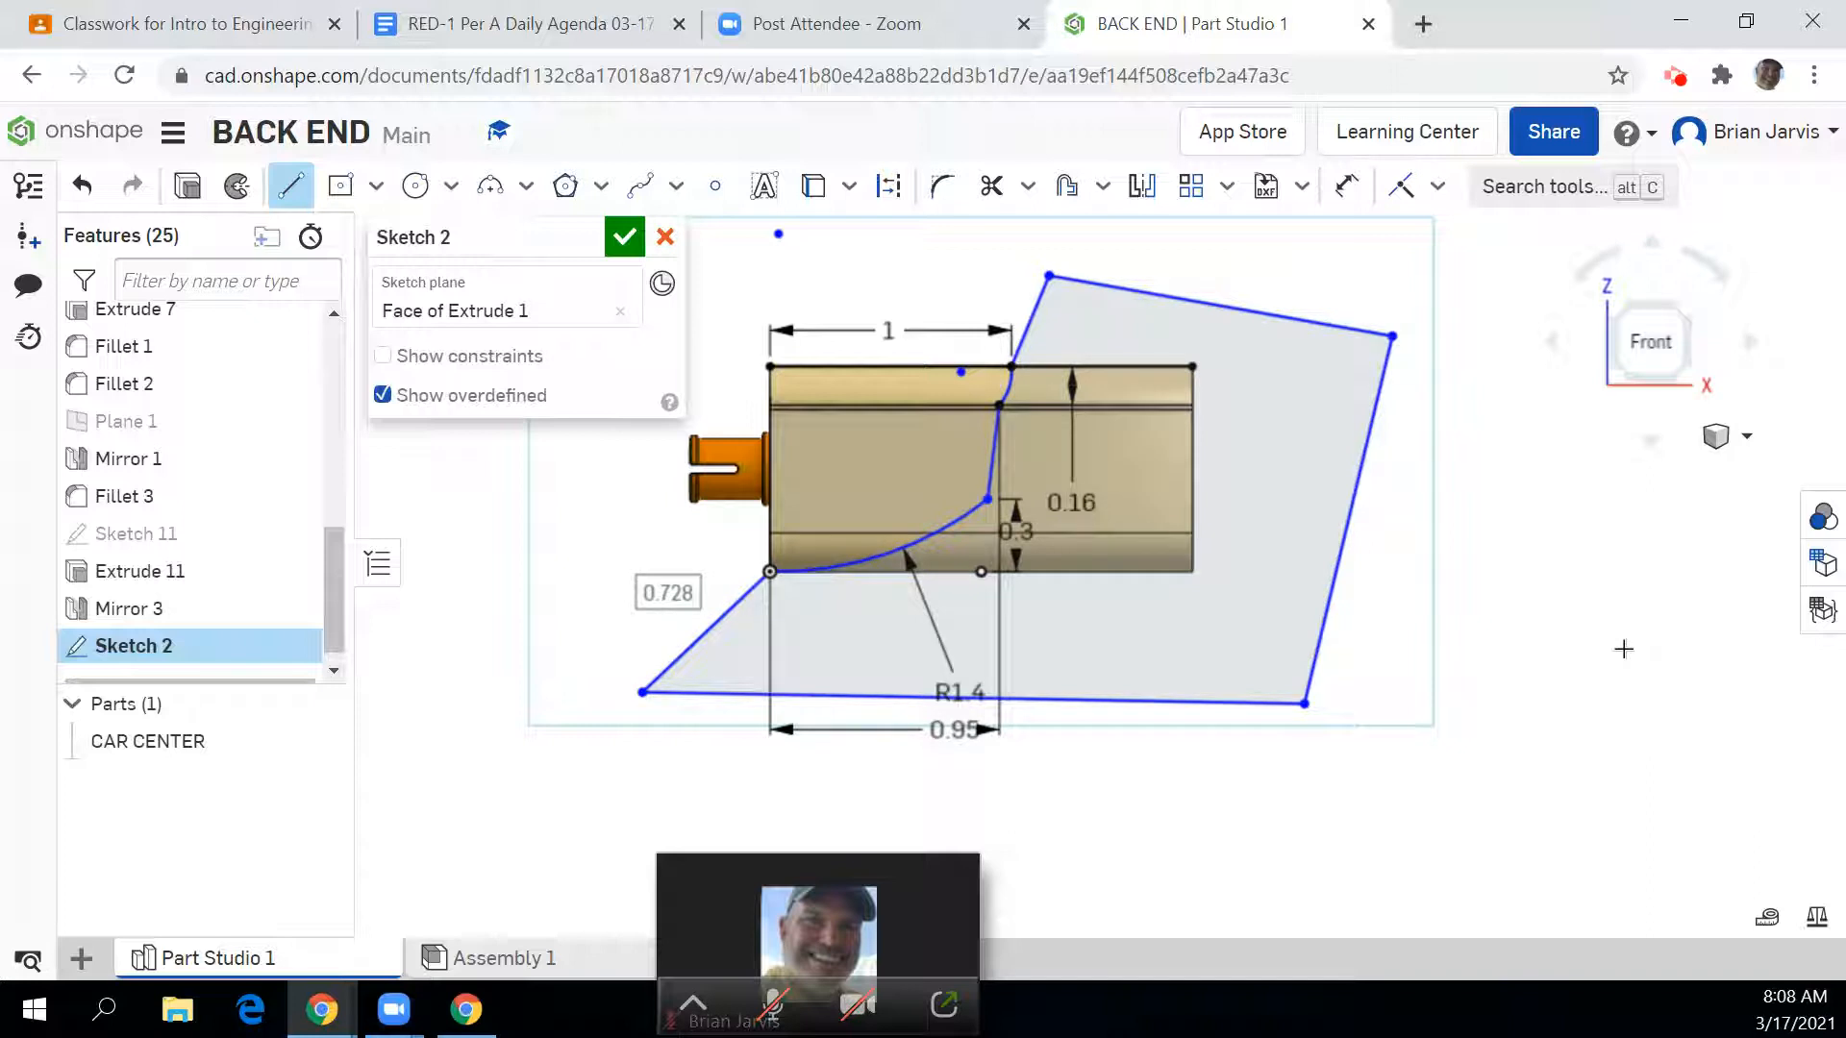
left_click(624, 236)
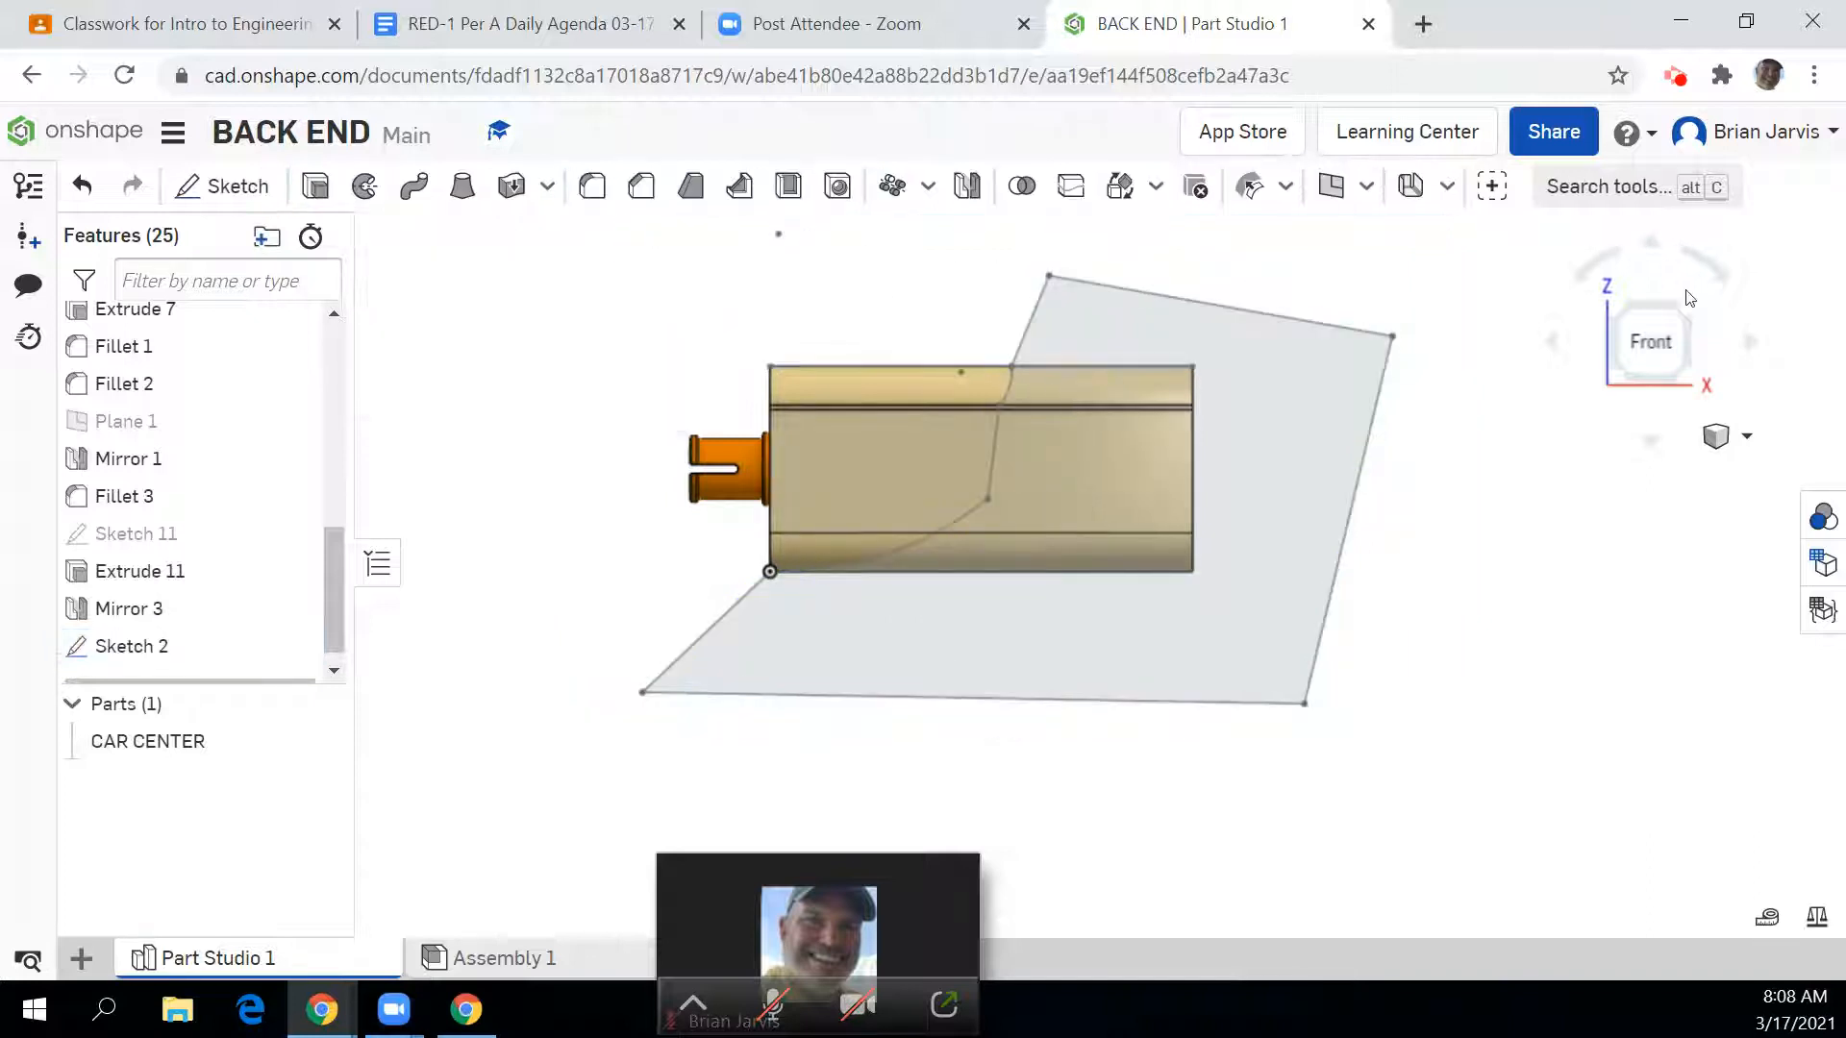
Step: Cut the block along the rear profile by extruding both outer sketch regions as a Remove, 2.94 in deep through the full width
left_click(1623, 313)
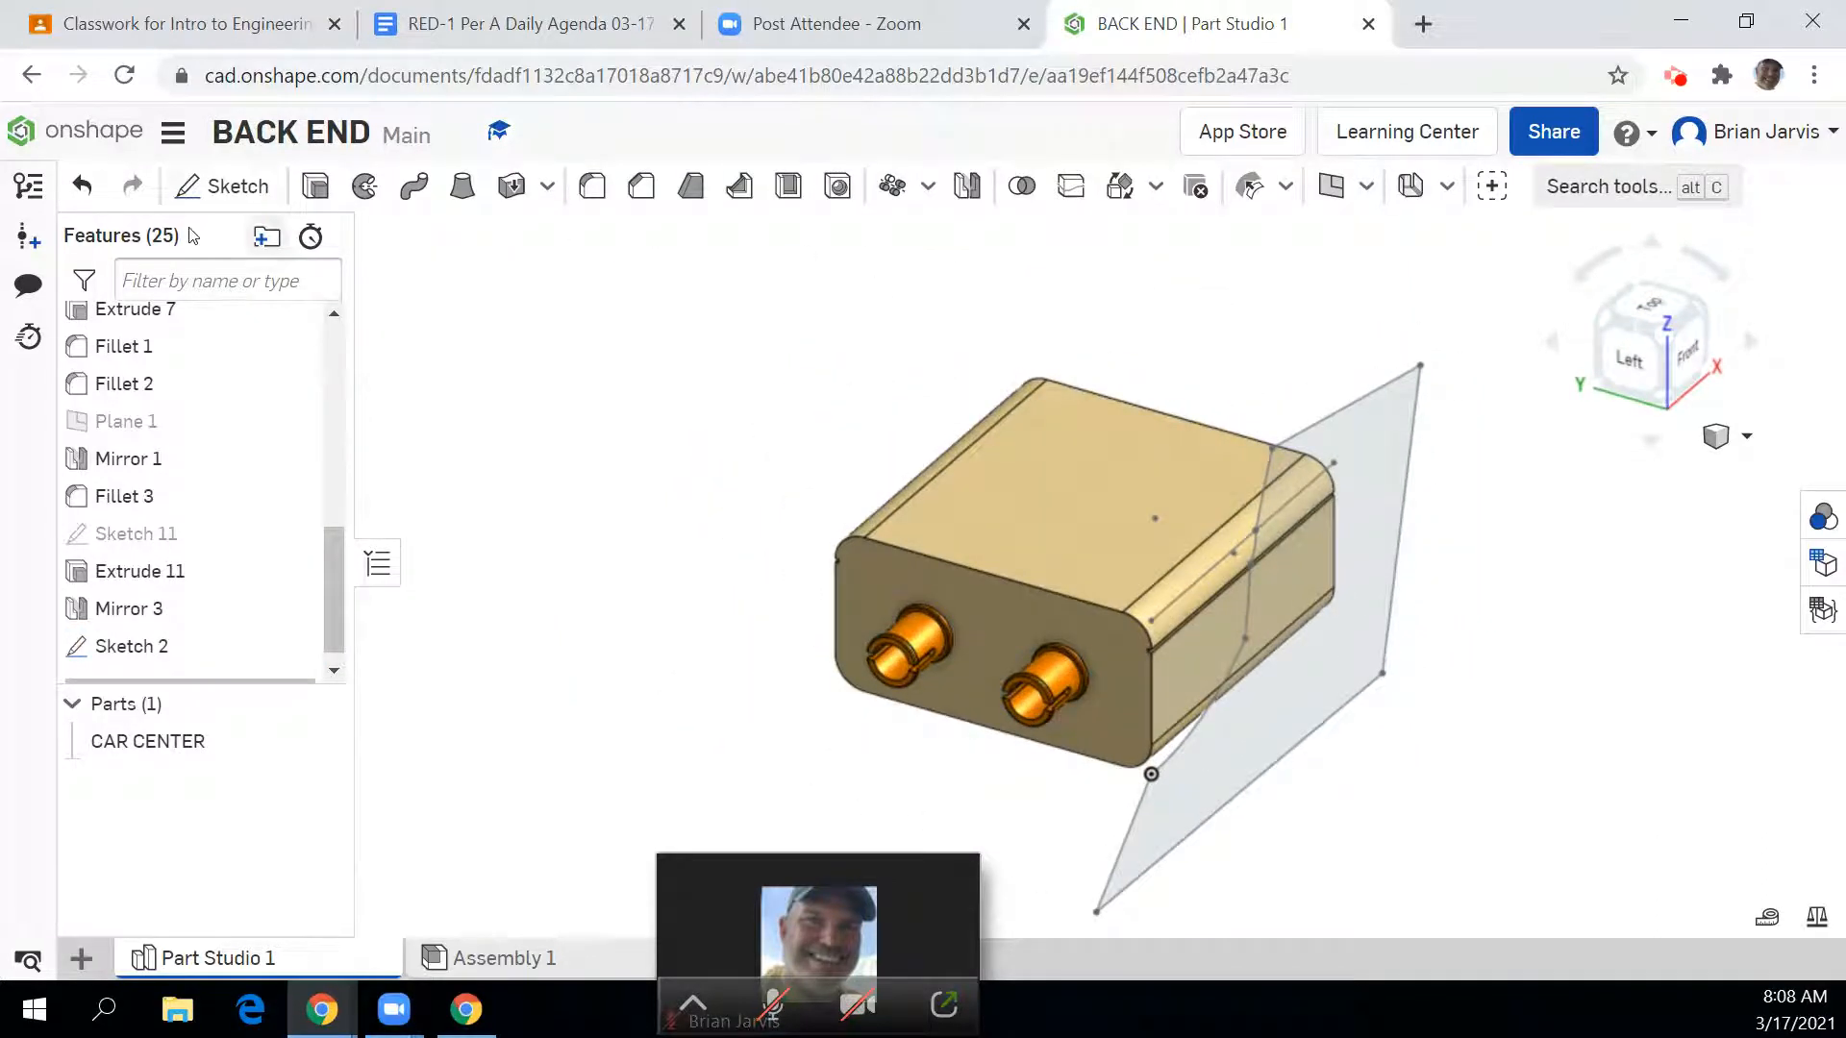
left_click(315, 185)
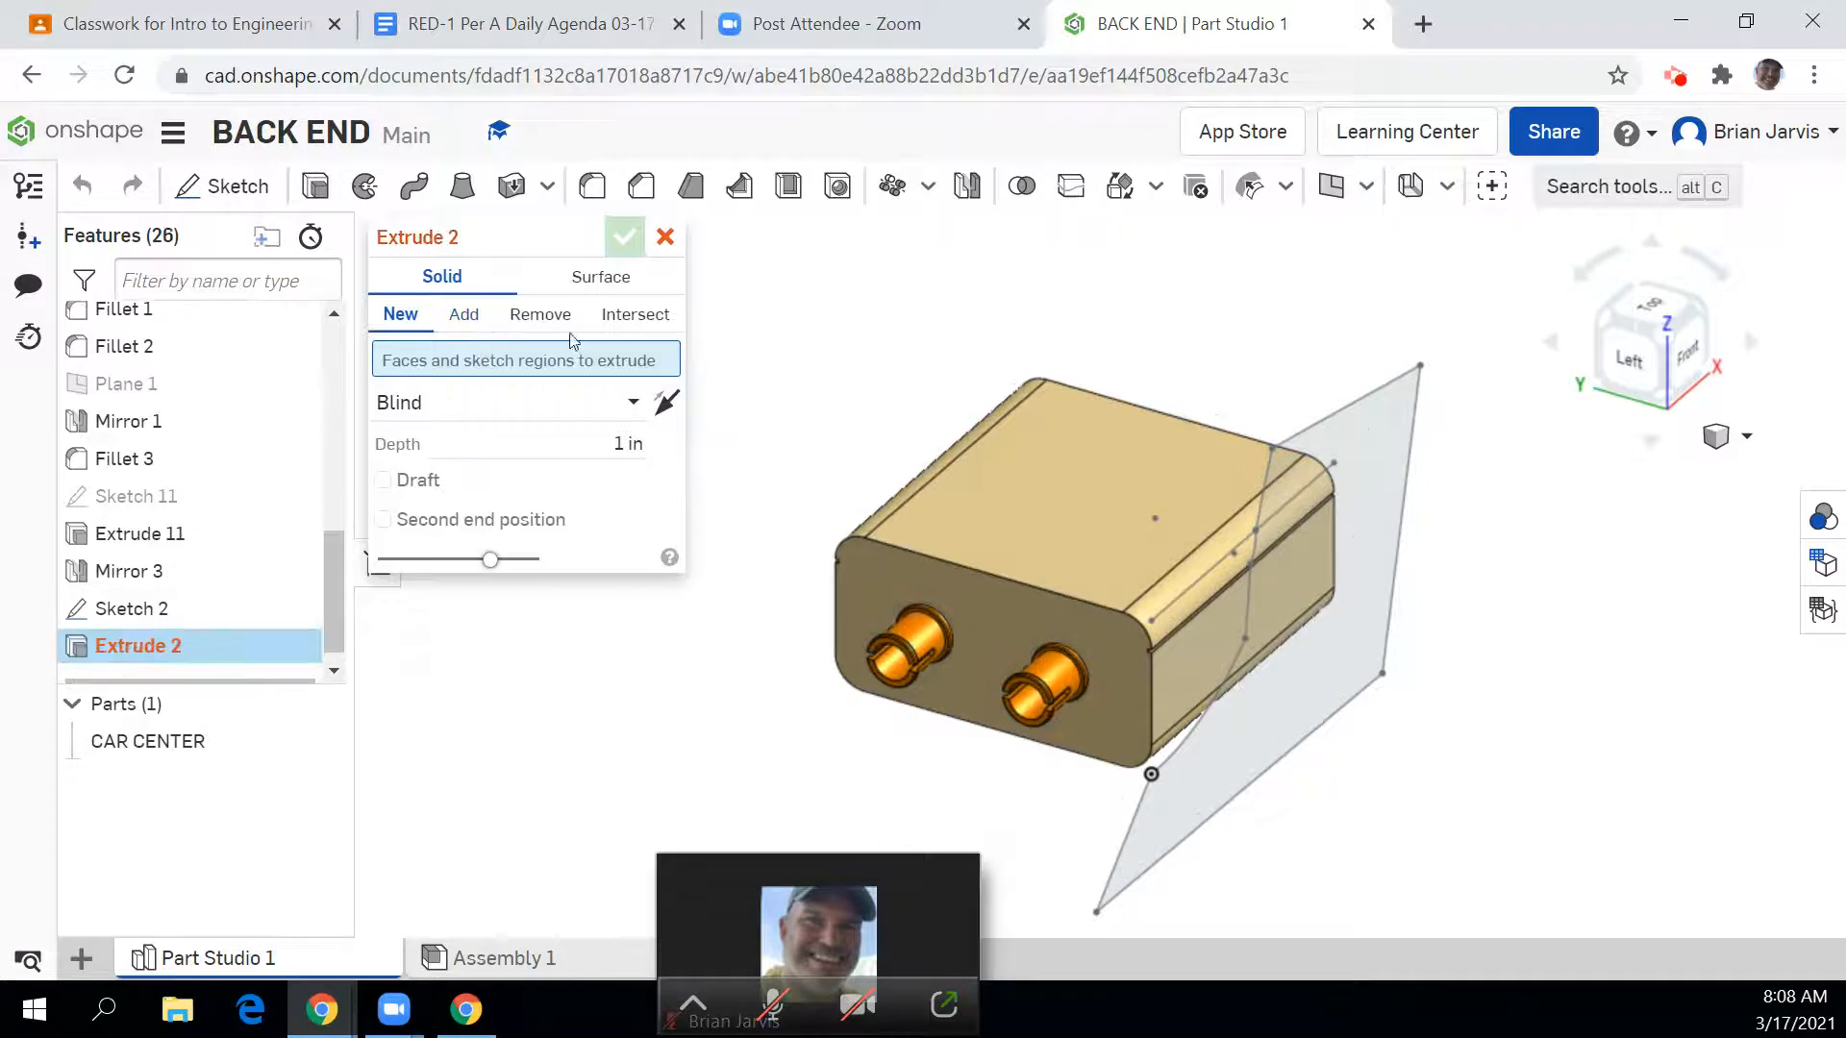
left_click(541, 314)
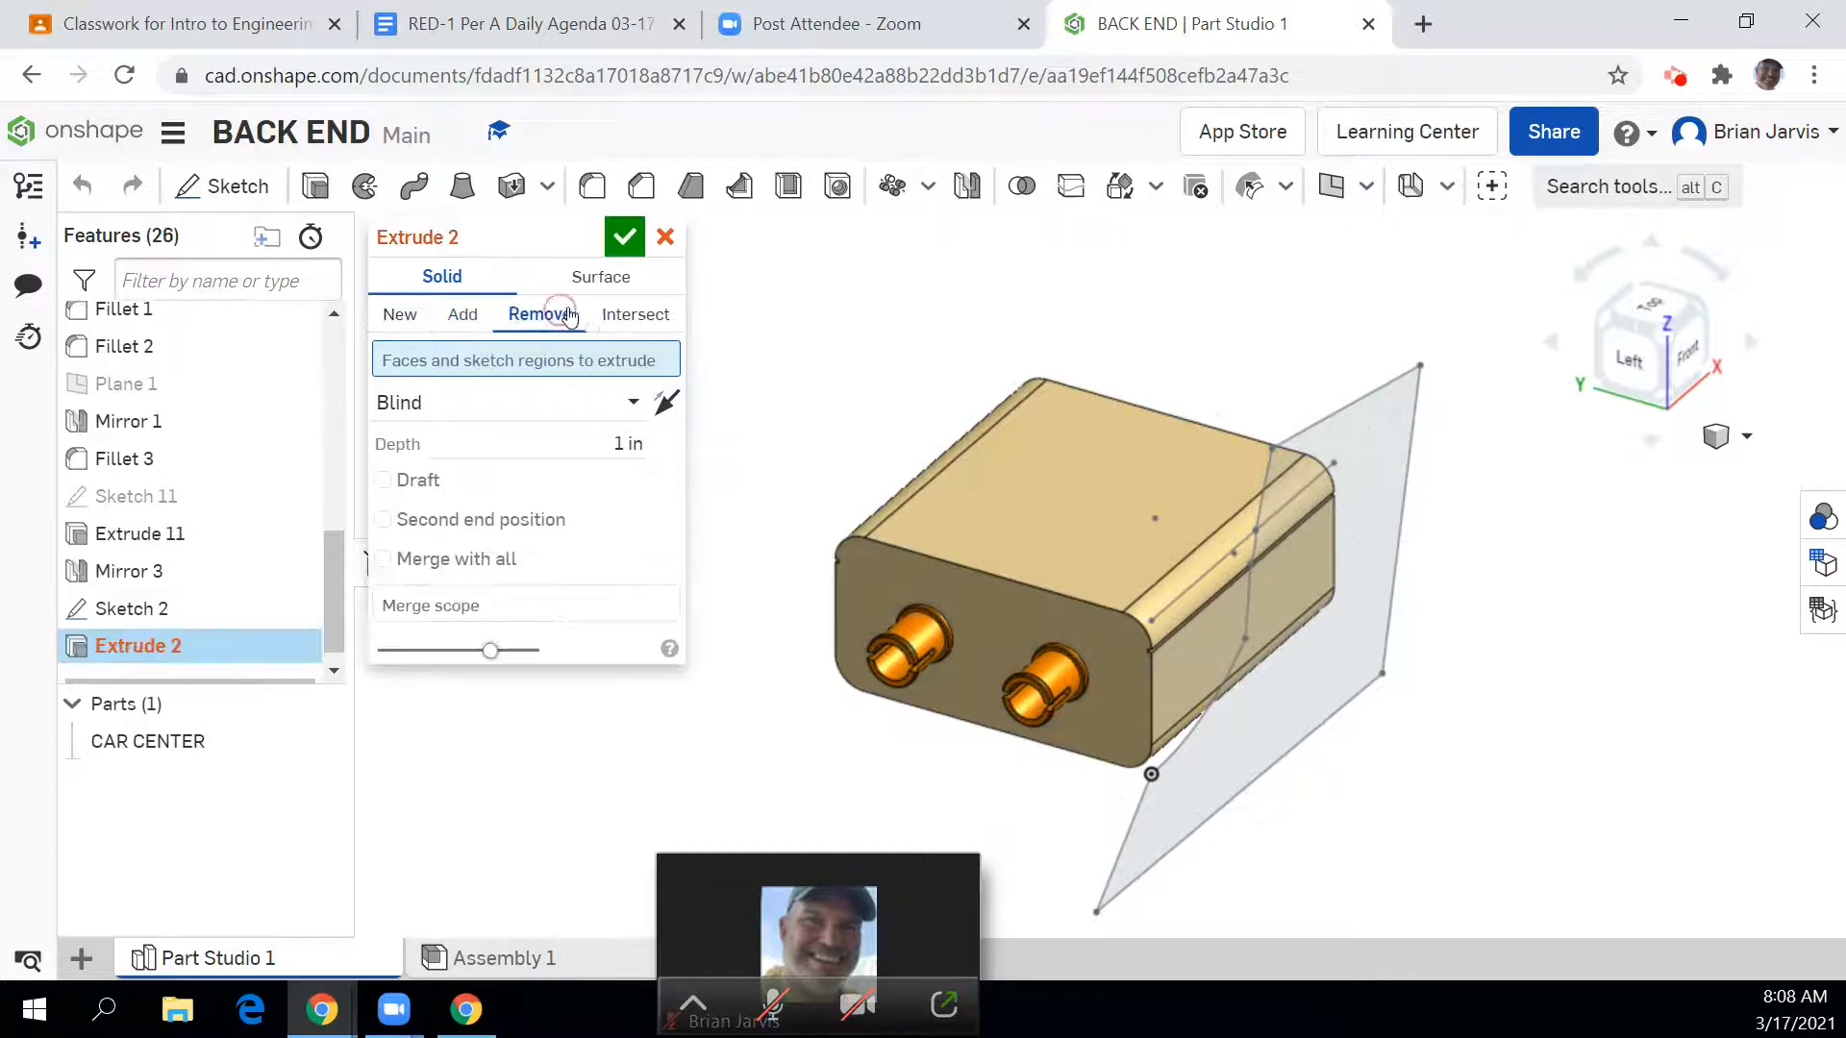
left_click(1376, 509)
left_click(1280, 562)
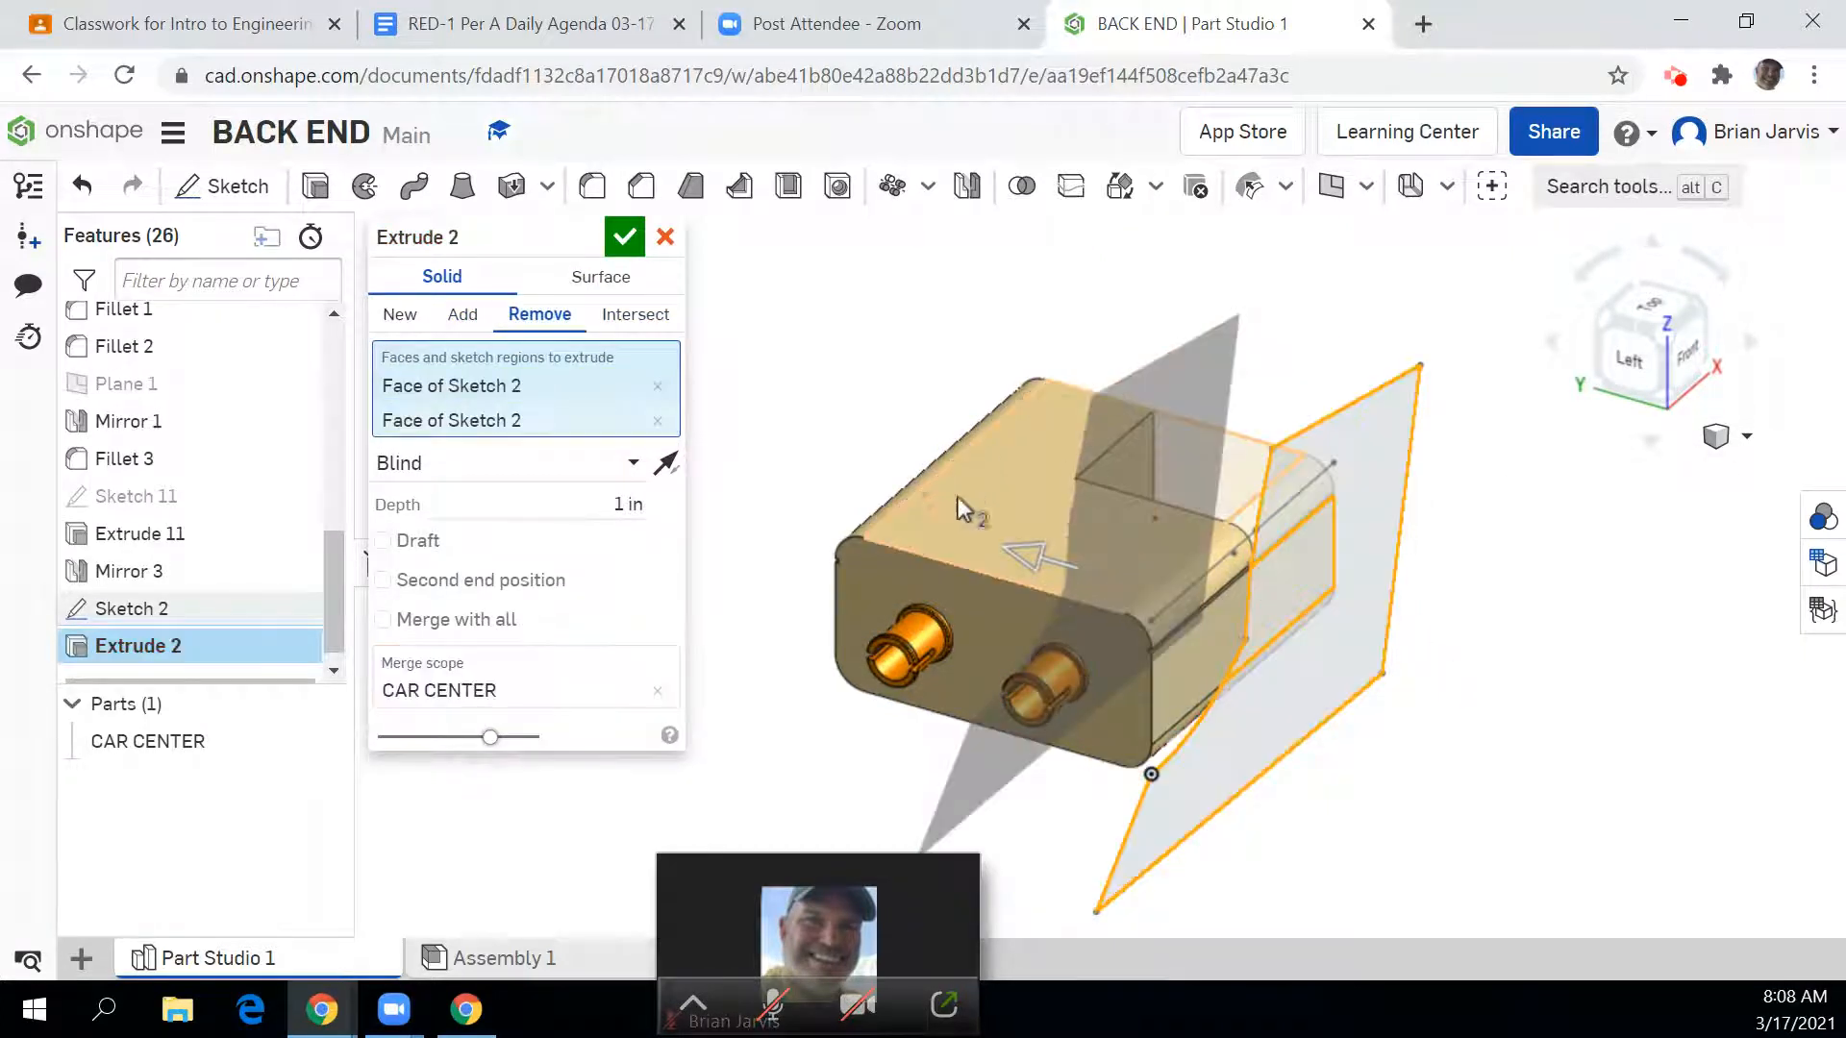
left_click_drag(1021, 555, 673, 481)
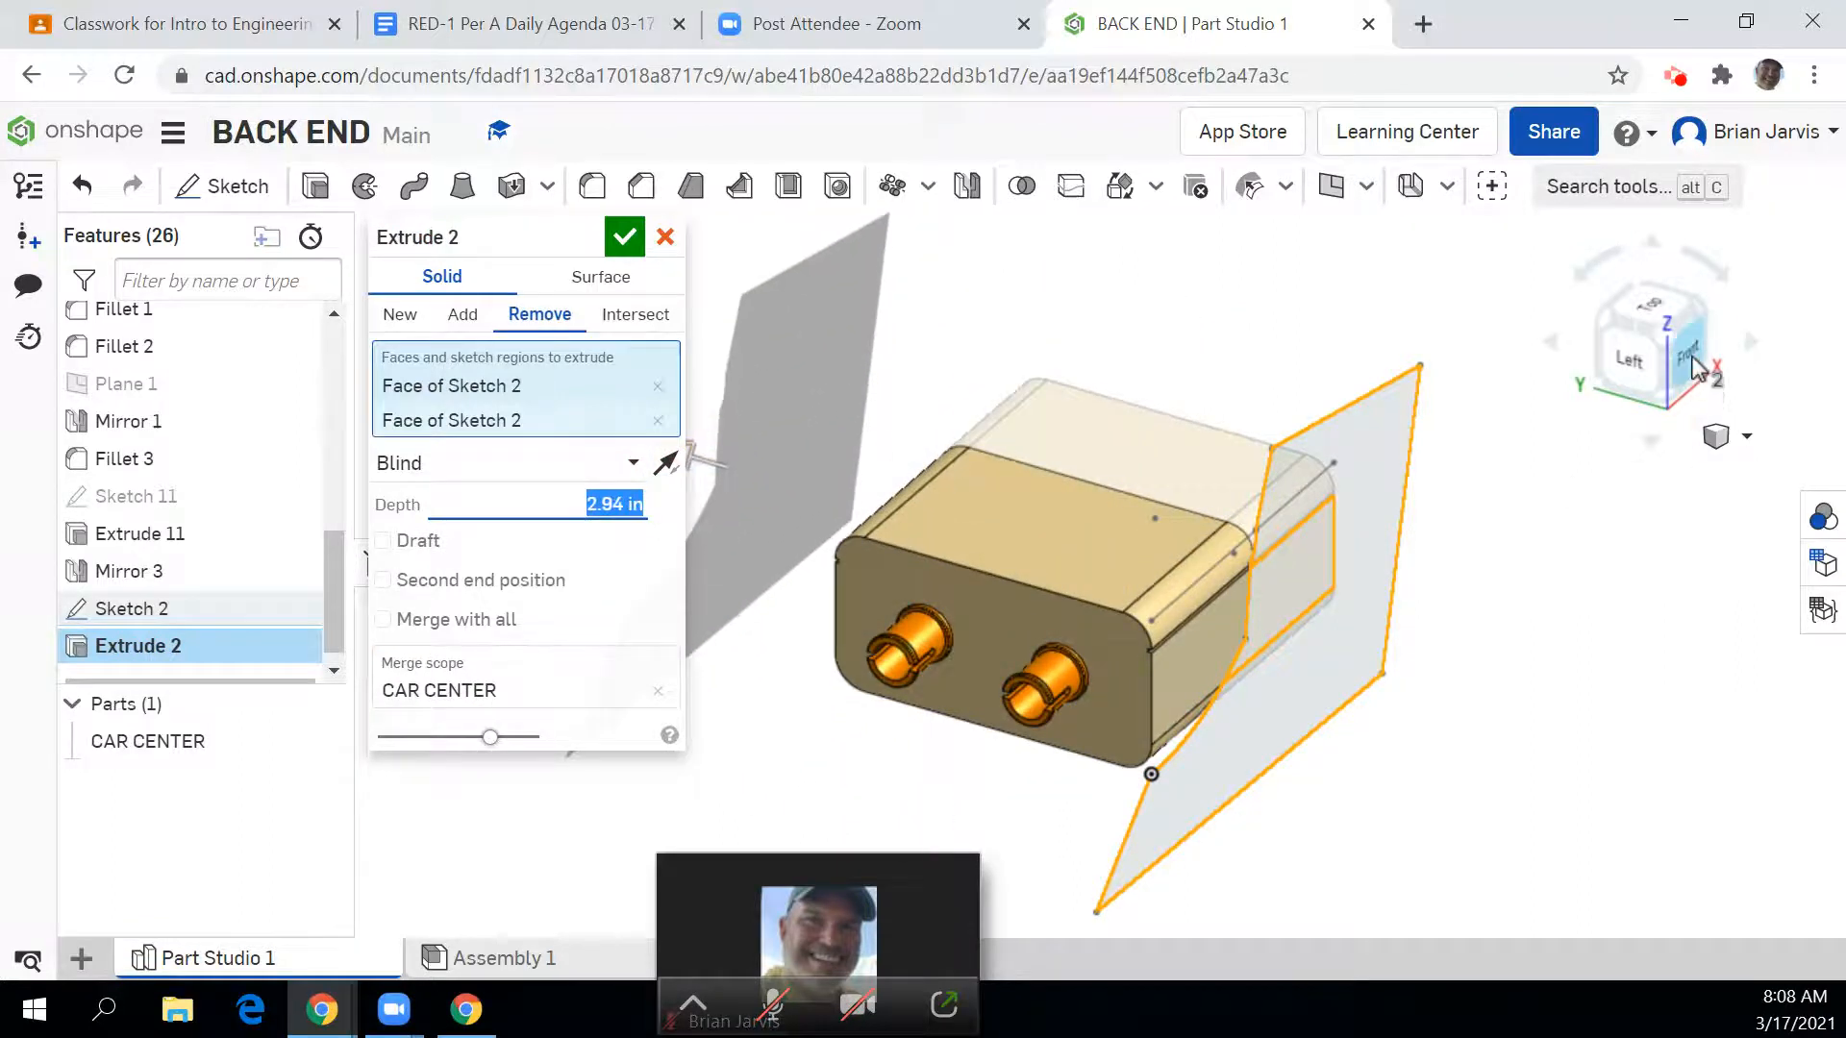
left_click(1697, 380)
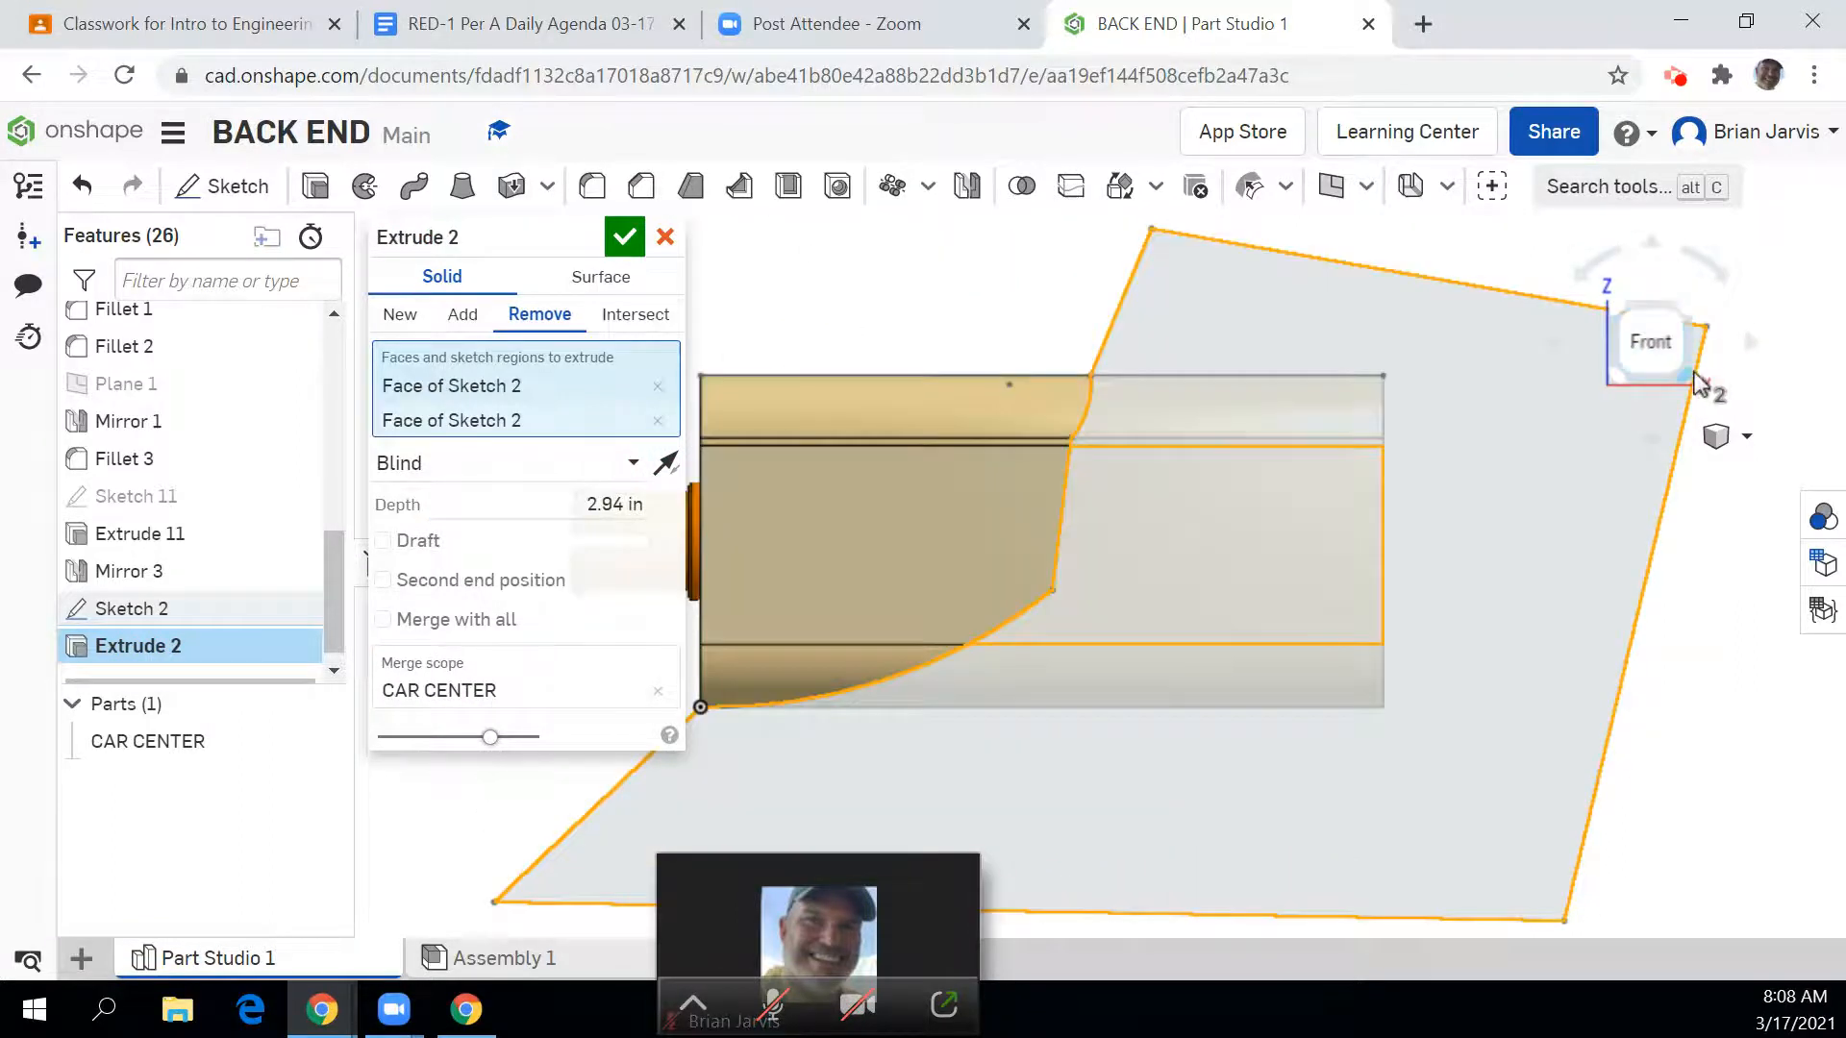
left_click(1697, 373)
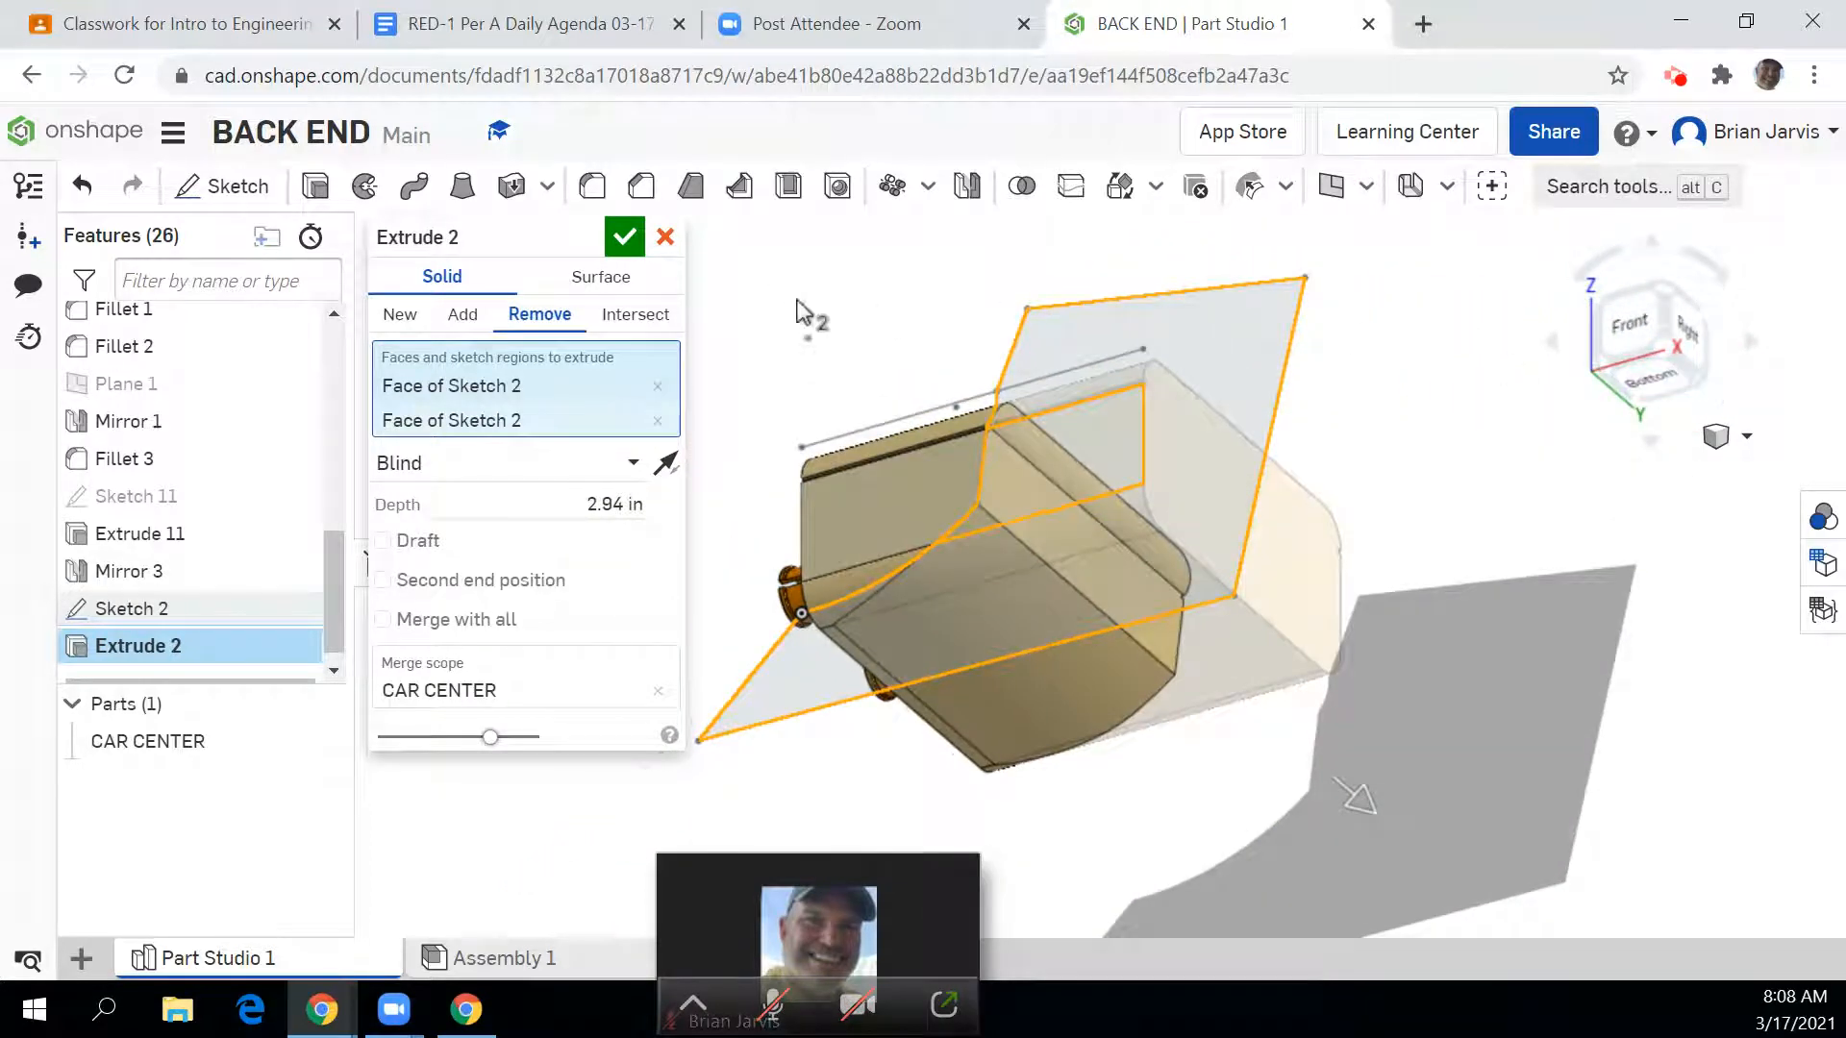
left_click(626, 249)
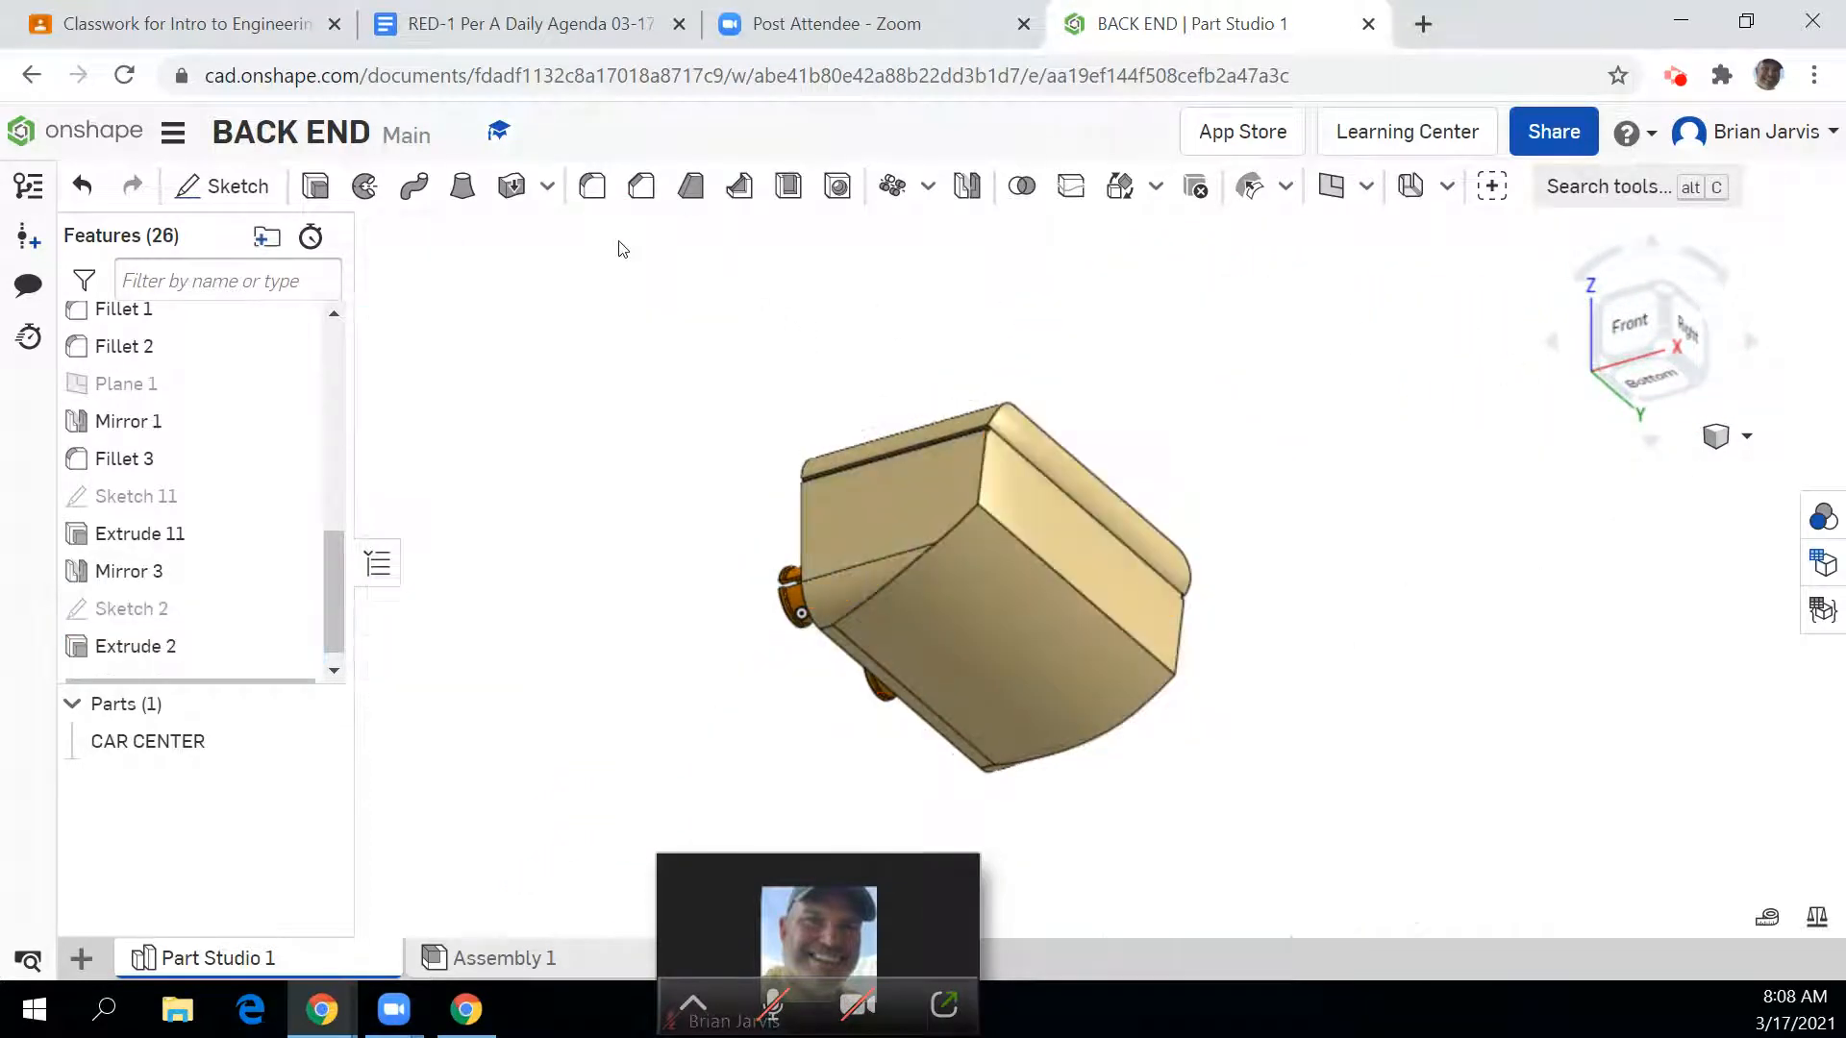
Step: Inspect the cut's lower edge near the pegs, from below and from the front, for a leftover flat strip
scroll(943, 693, "down", 2)
scroll(920, 693, "up", 5)
scroll(902, 716, "up", 3)
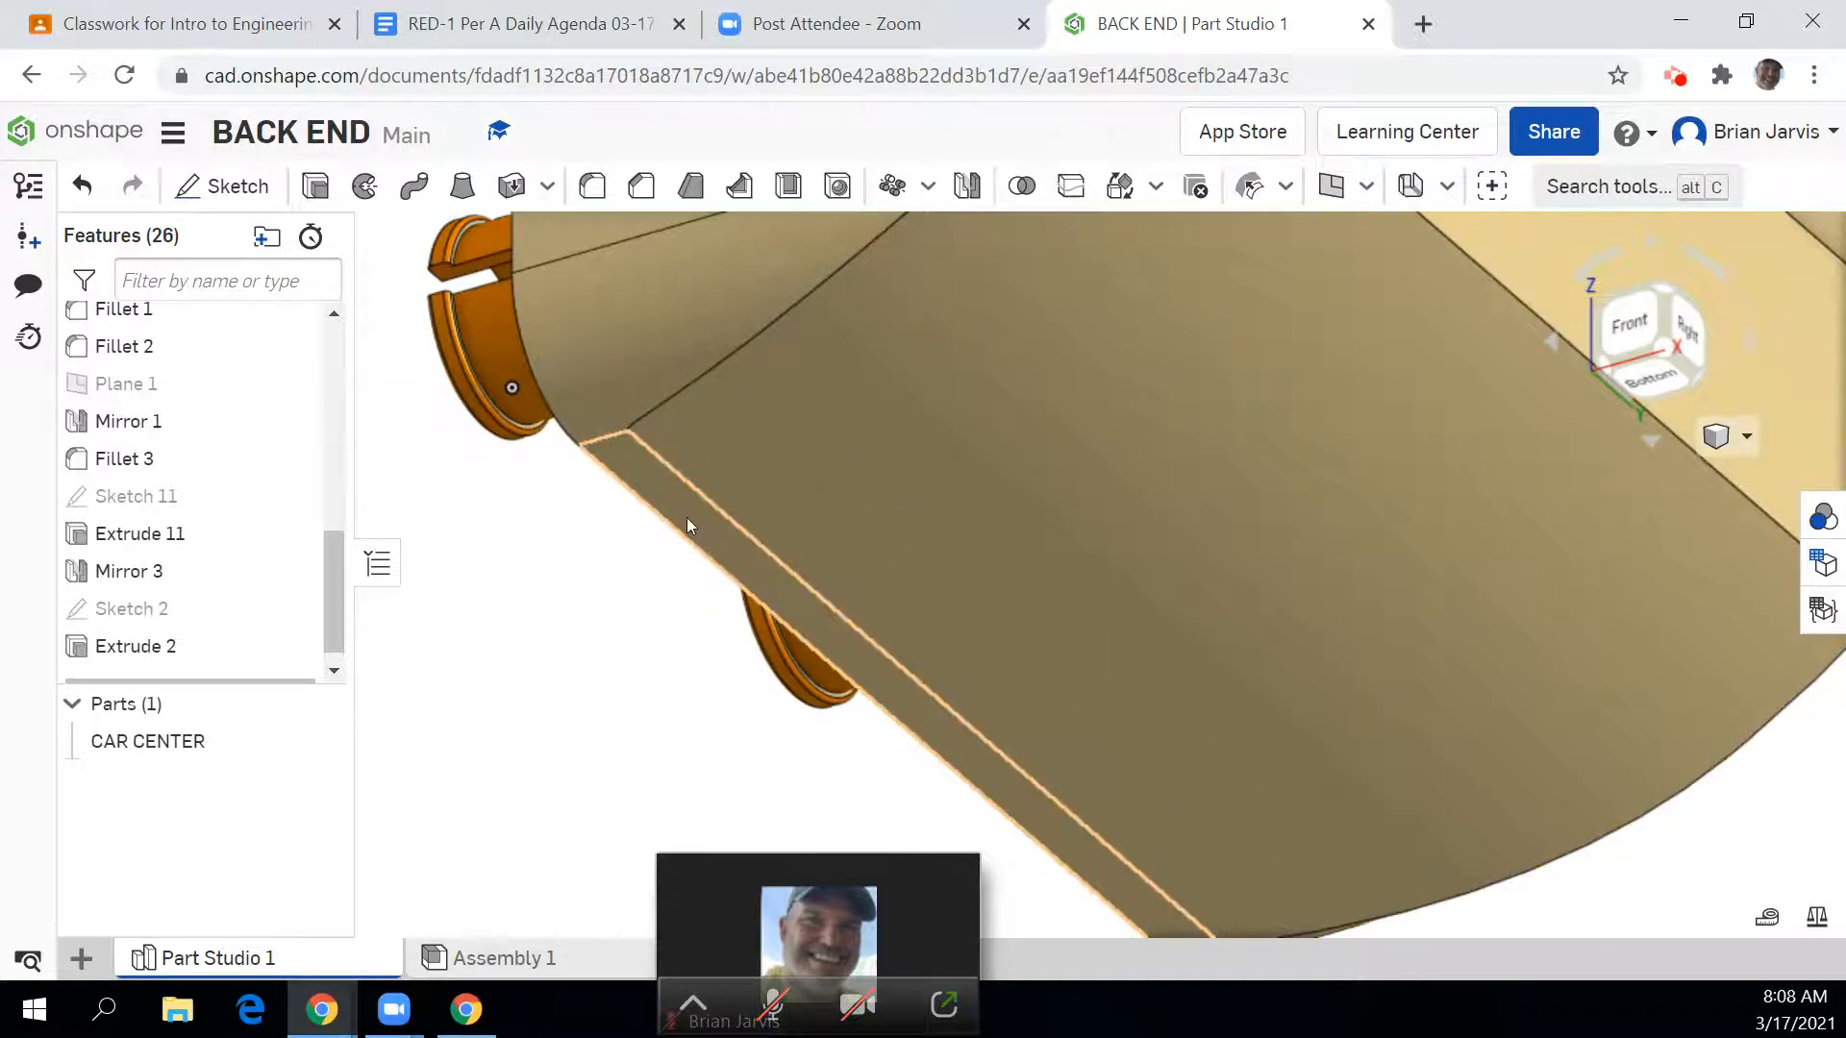
left_click(1631, 333)
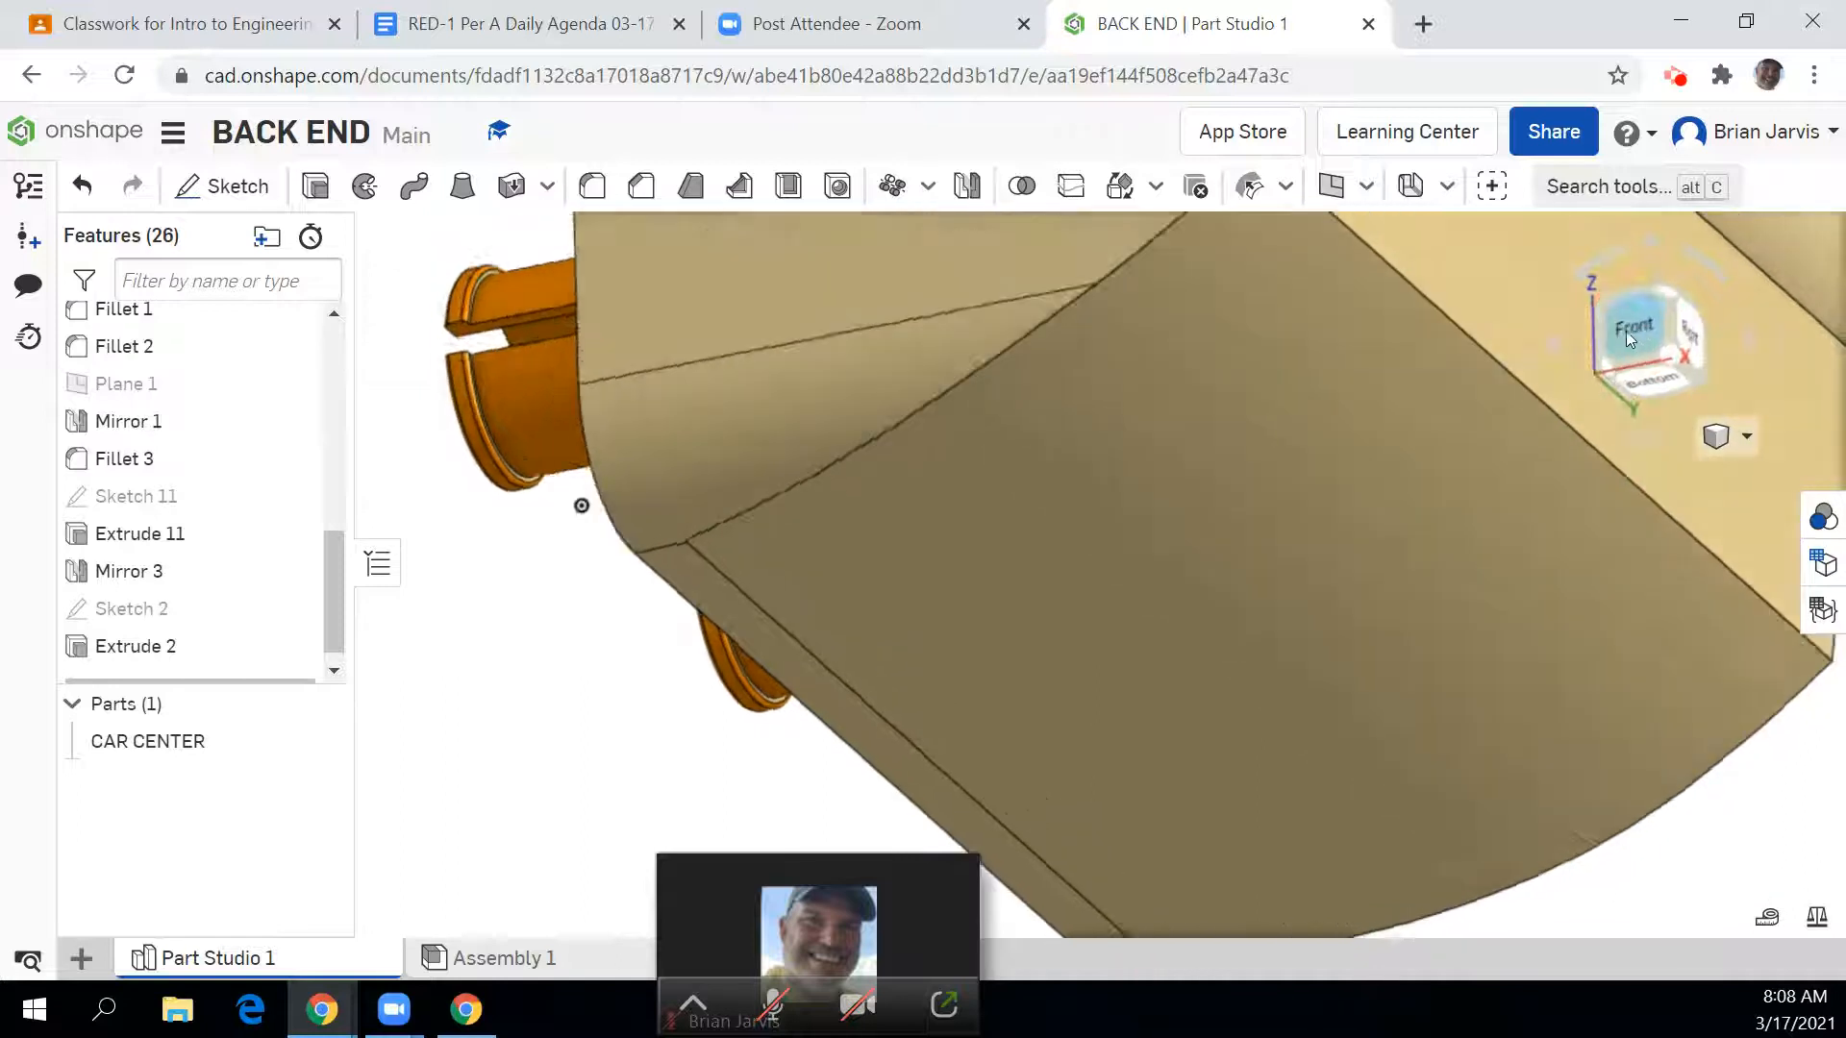
left_click(1316, 343)
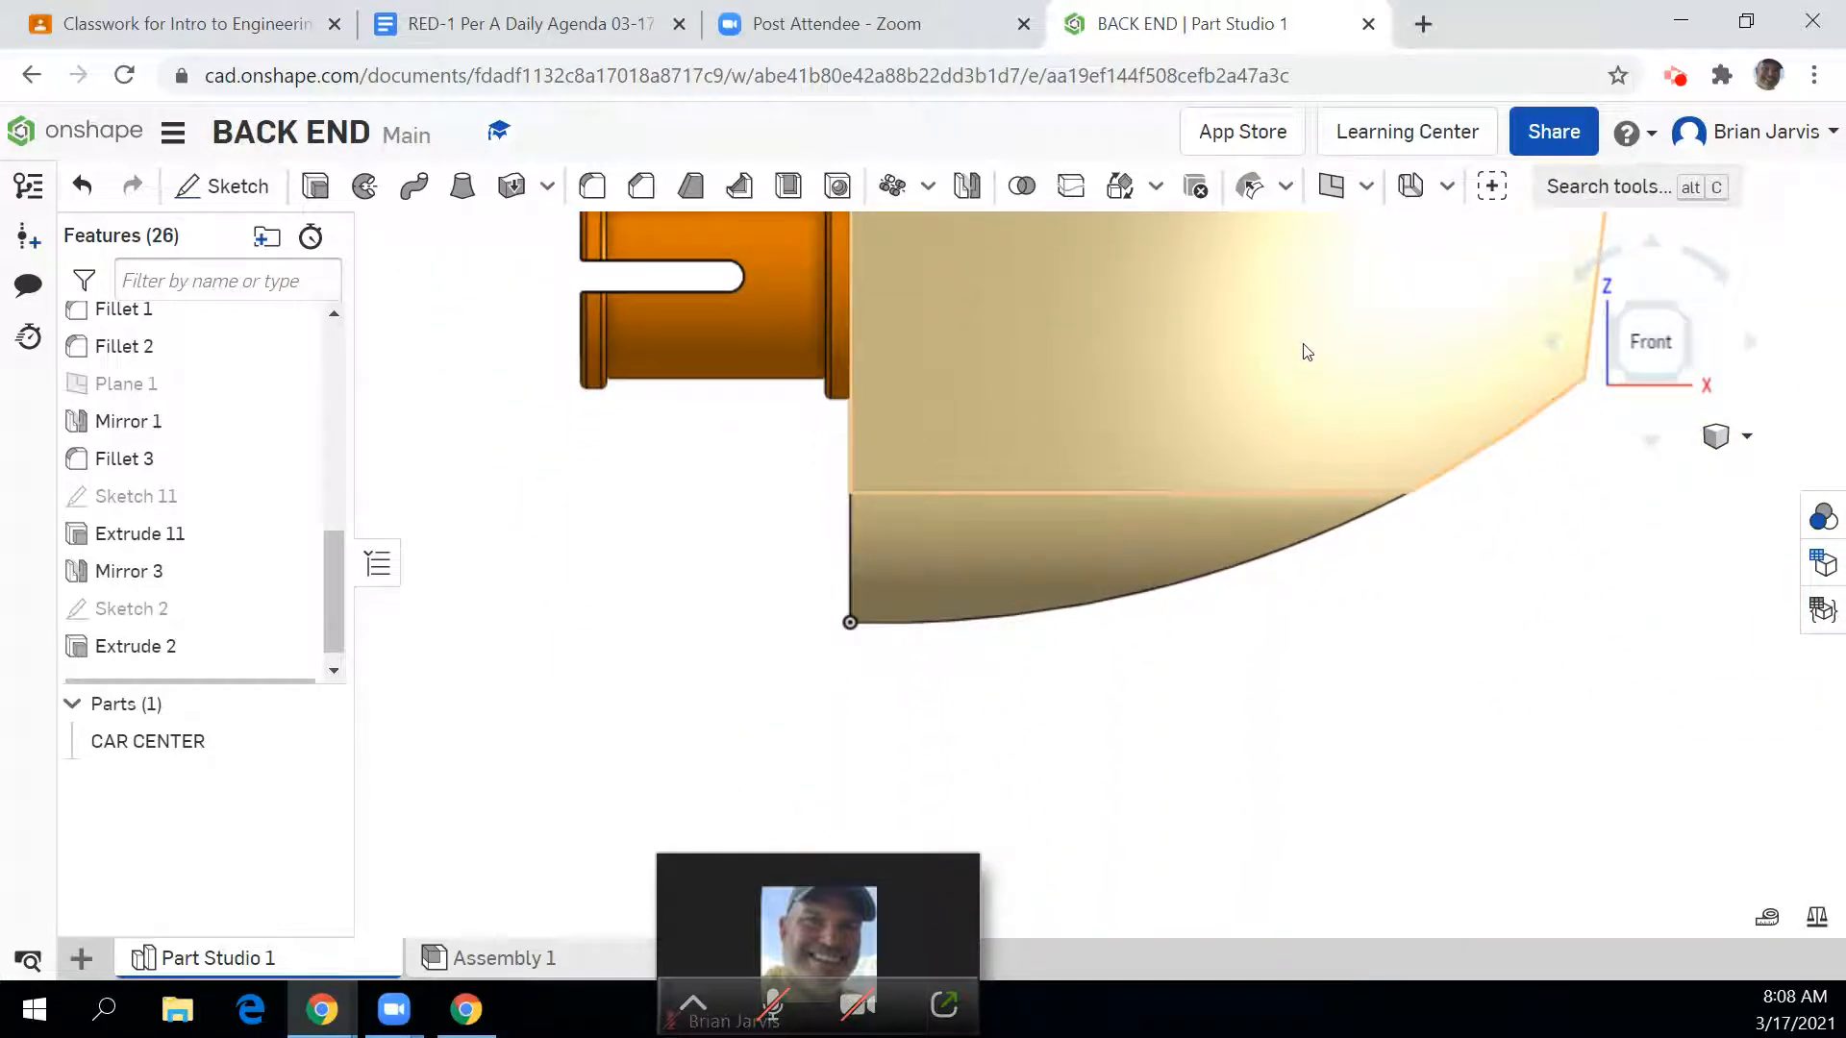
left_click(1707, 387)
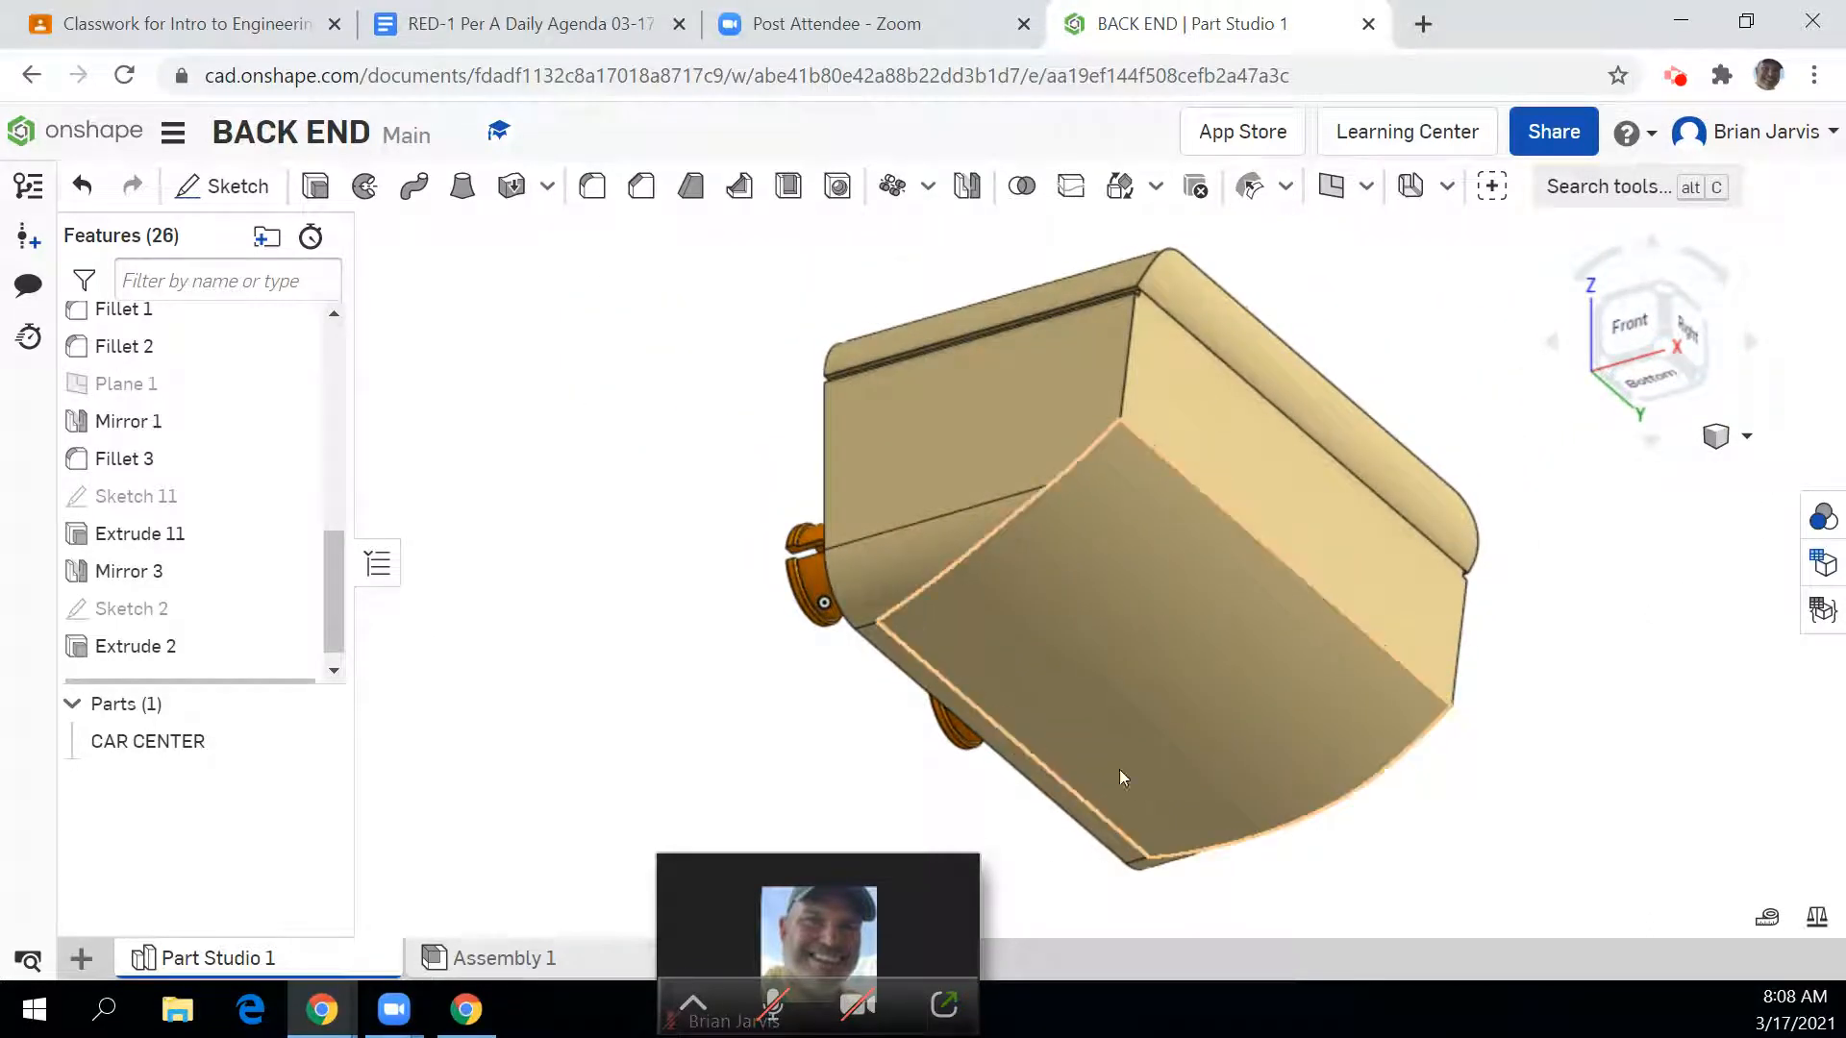
Step: Edit the profile sketch to set the large lower arc's radius to 1.5 in, and accept the sketch
right_click(137, 621)
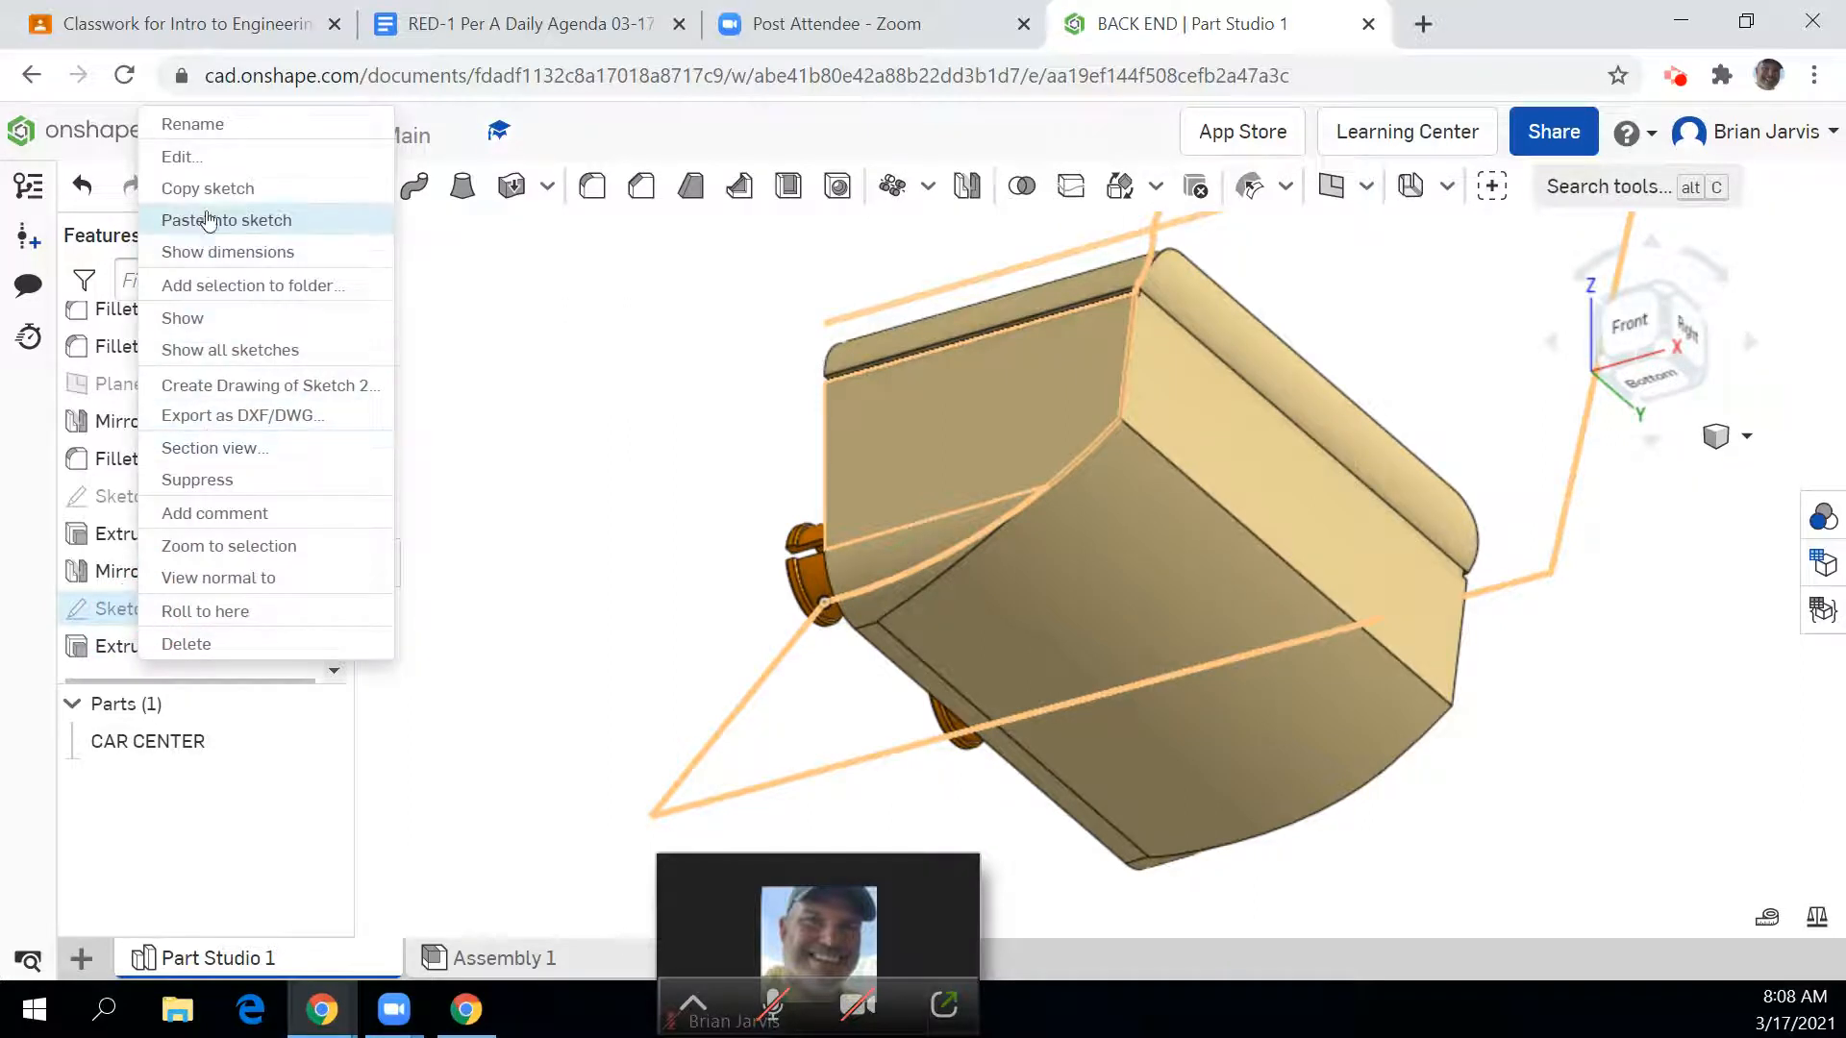
left_click(204, 156)
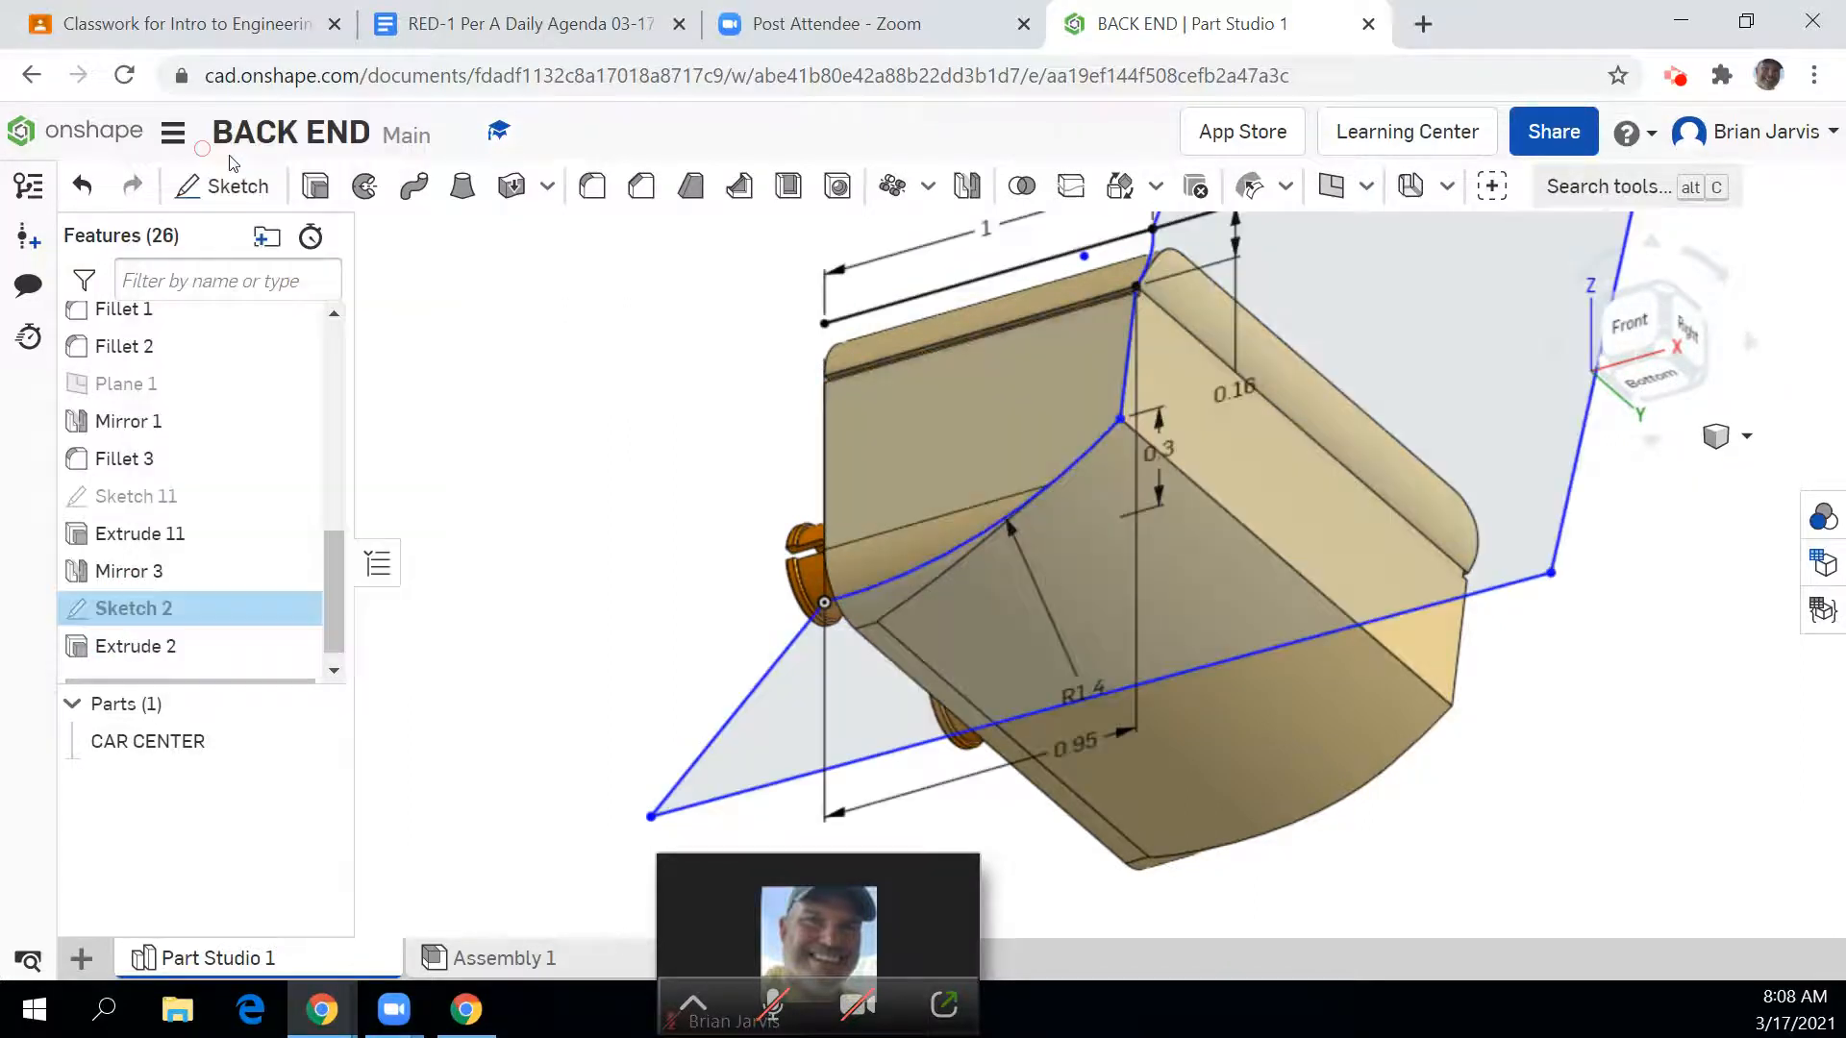
left_click(1613, 337)
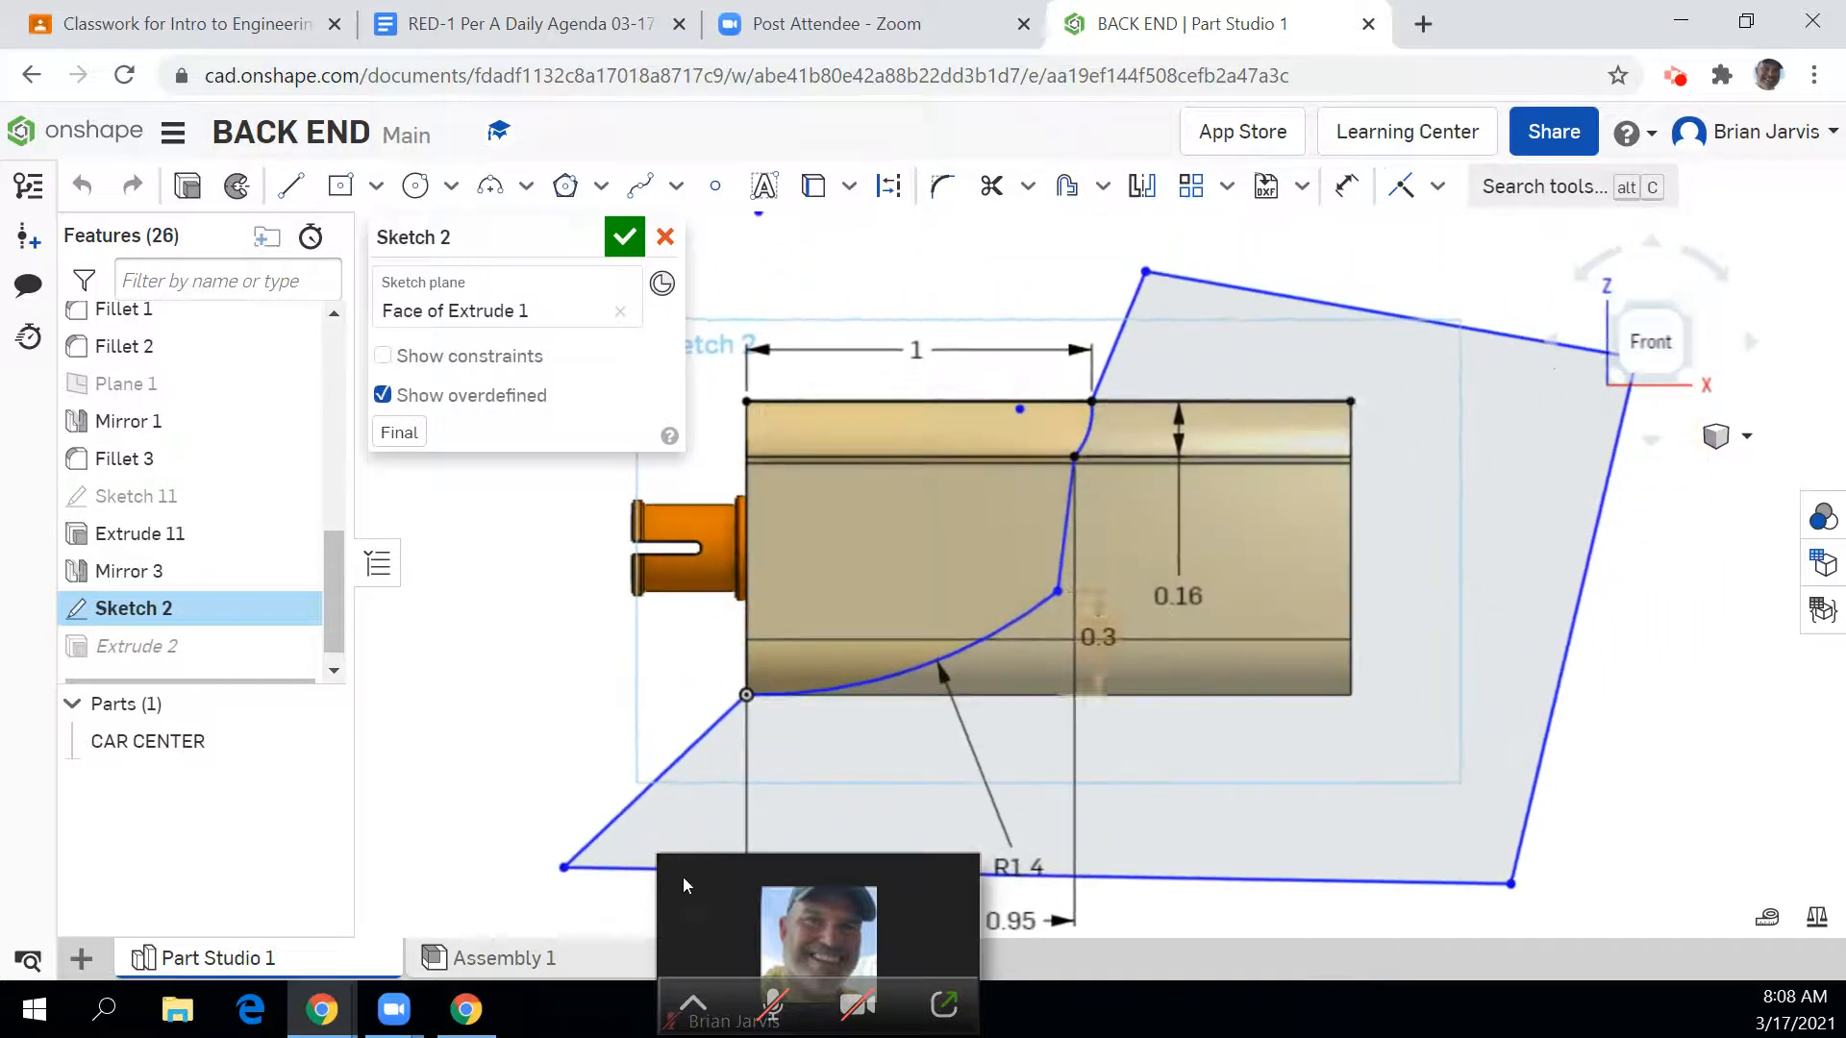
scroll(779, 736, "up", 8)
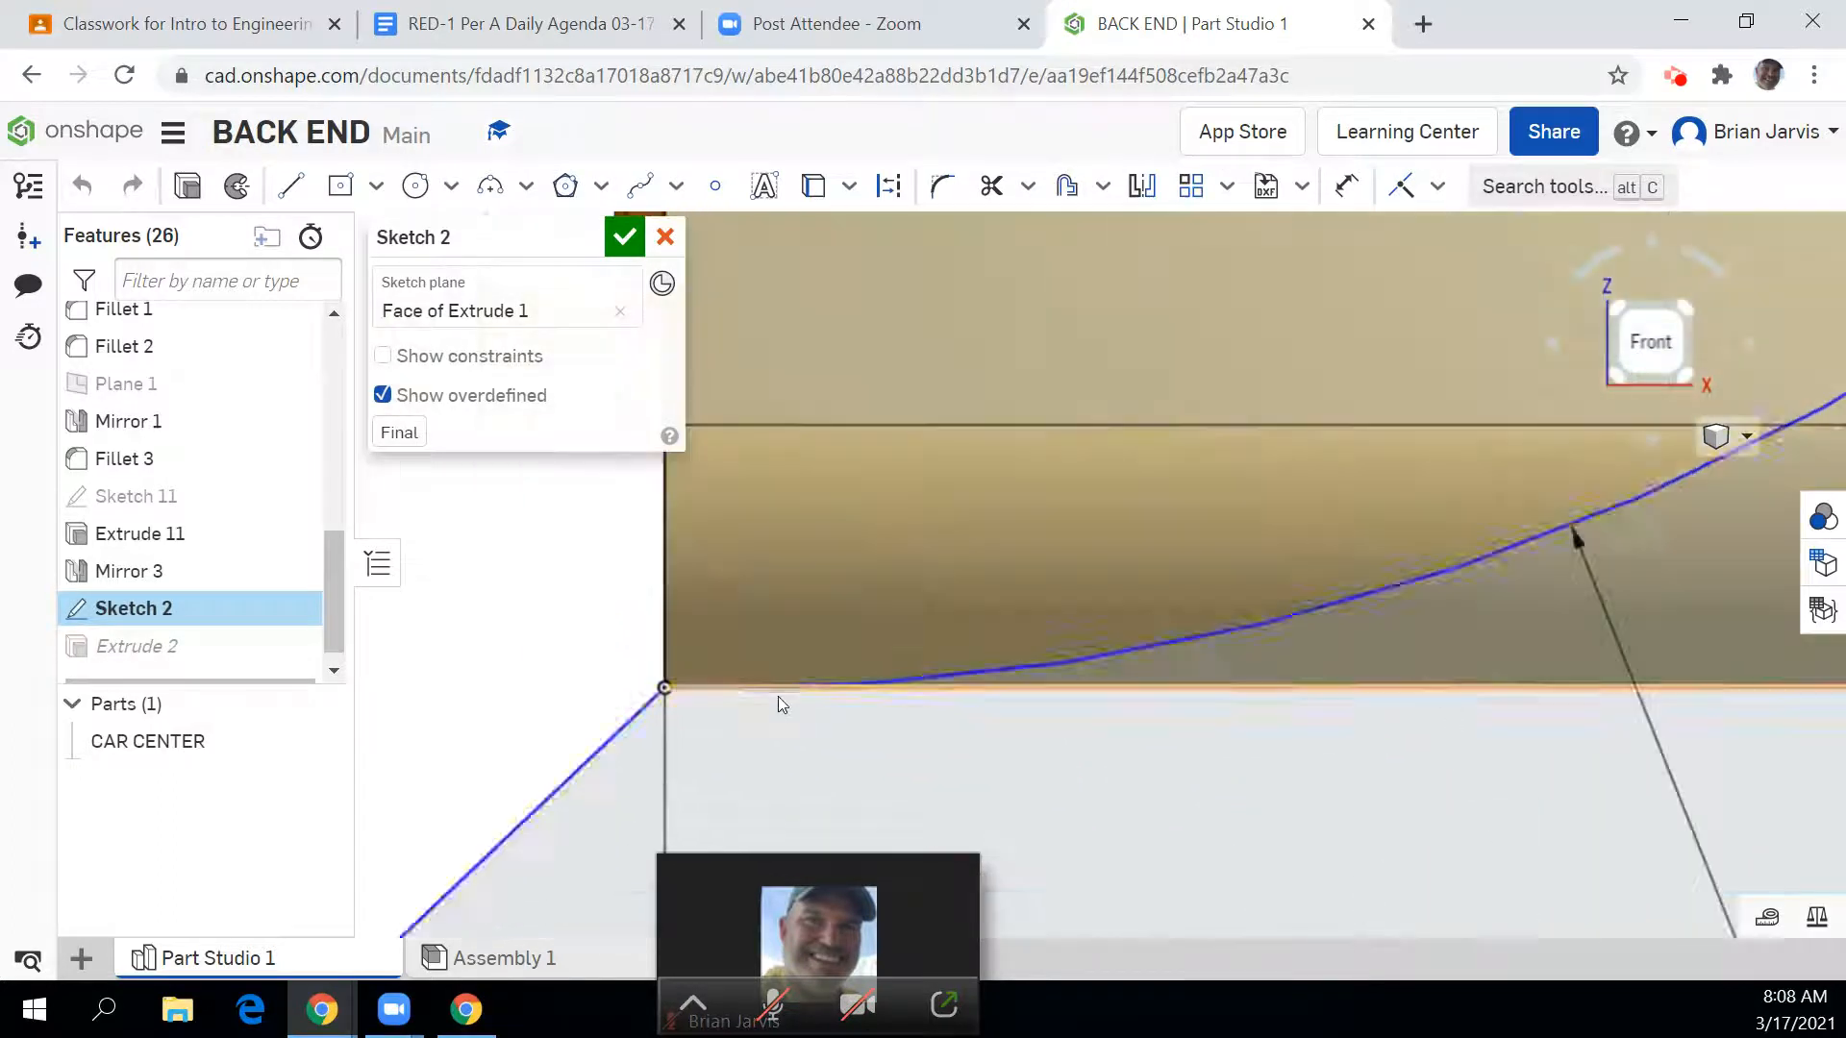
scroll(1455, 810, "down", 6)
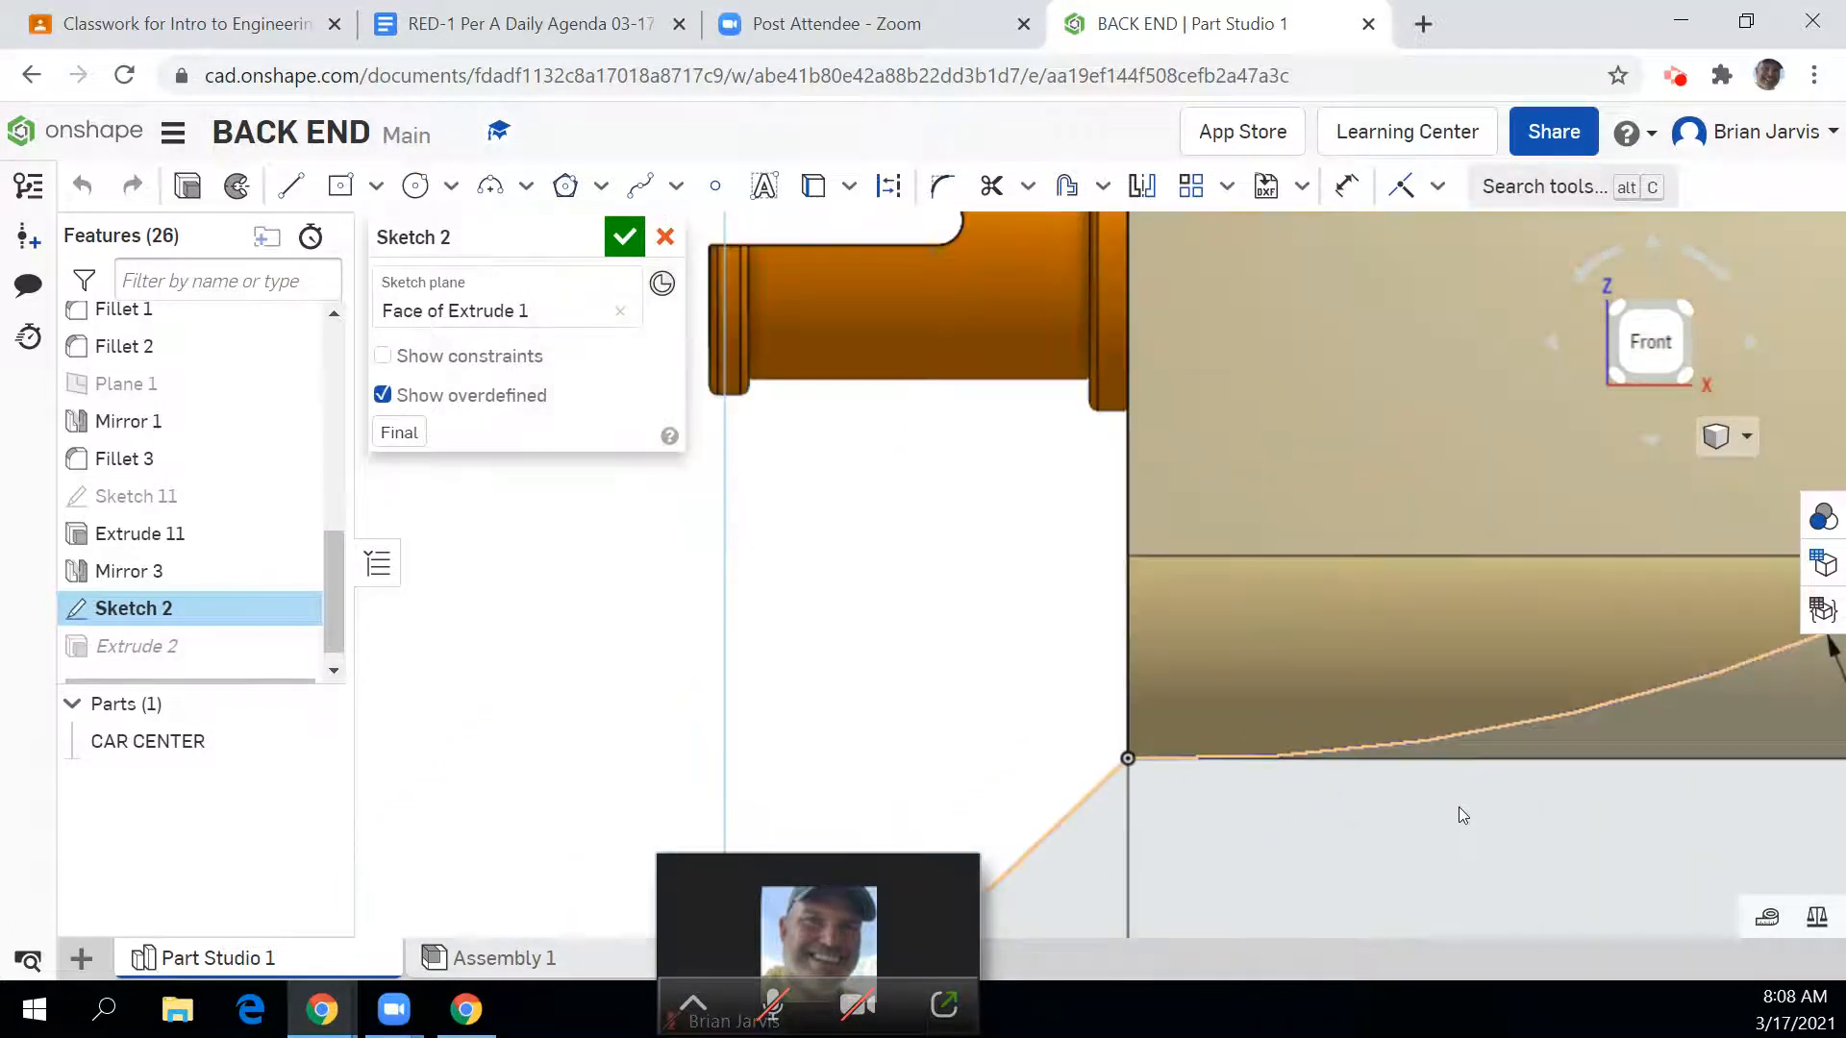
middle_click_drag(1266, 668, 1118, 414)
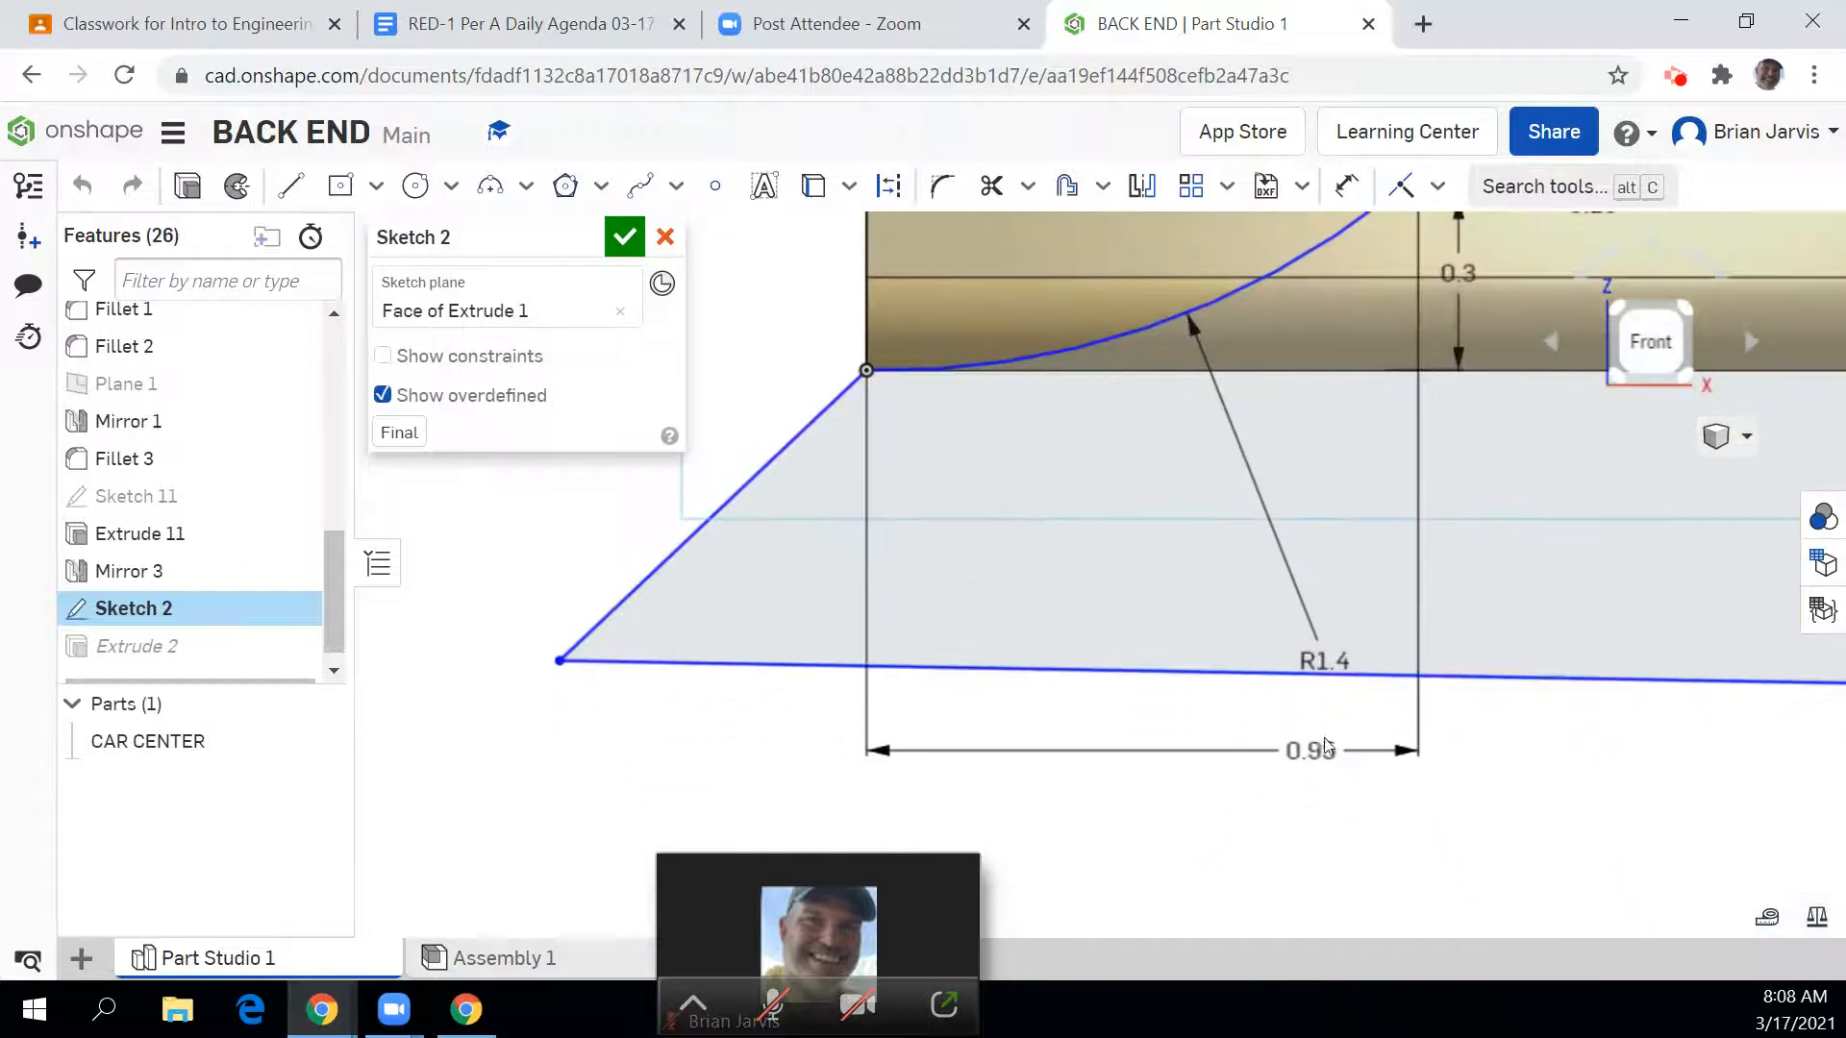
left_click(1322, 667)
left_click(1322, 667)
type("1")
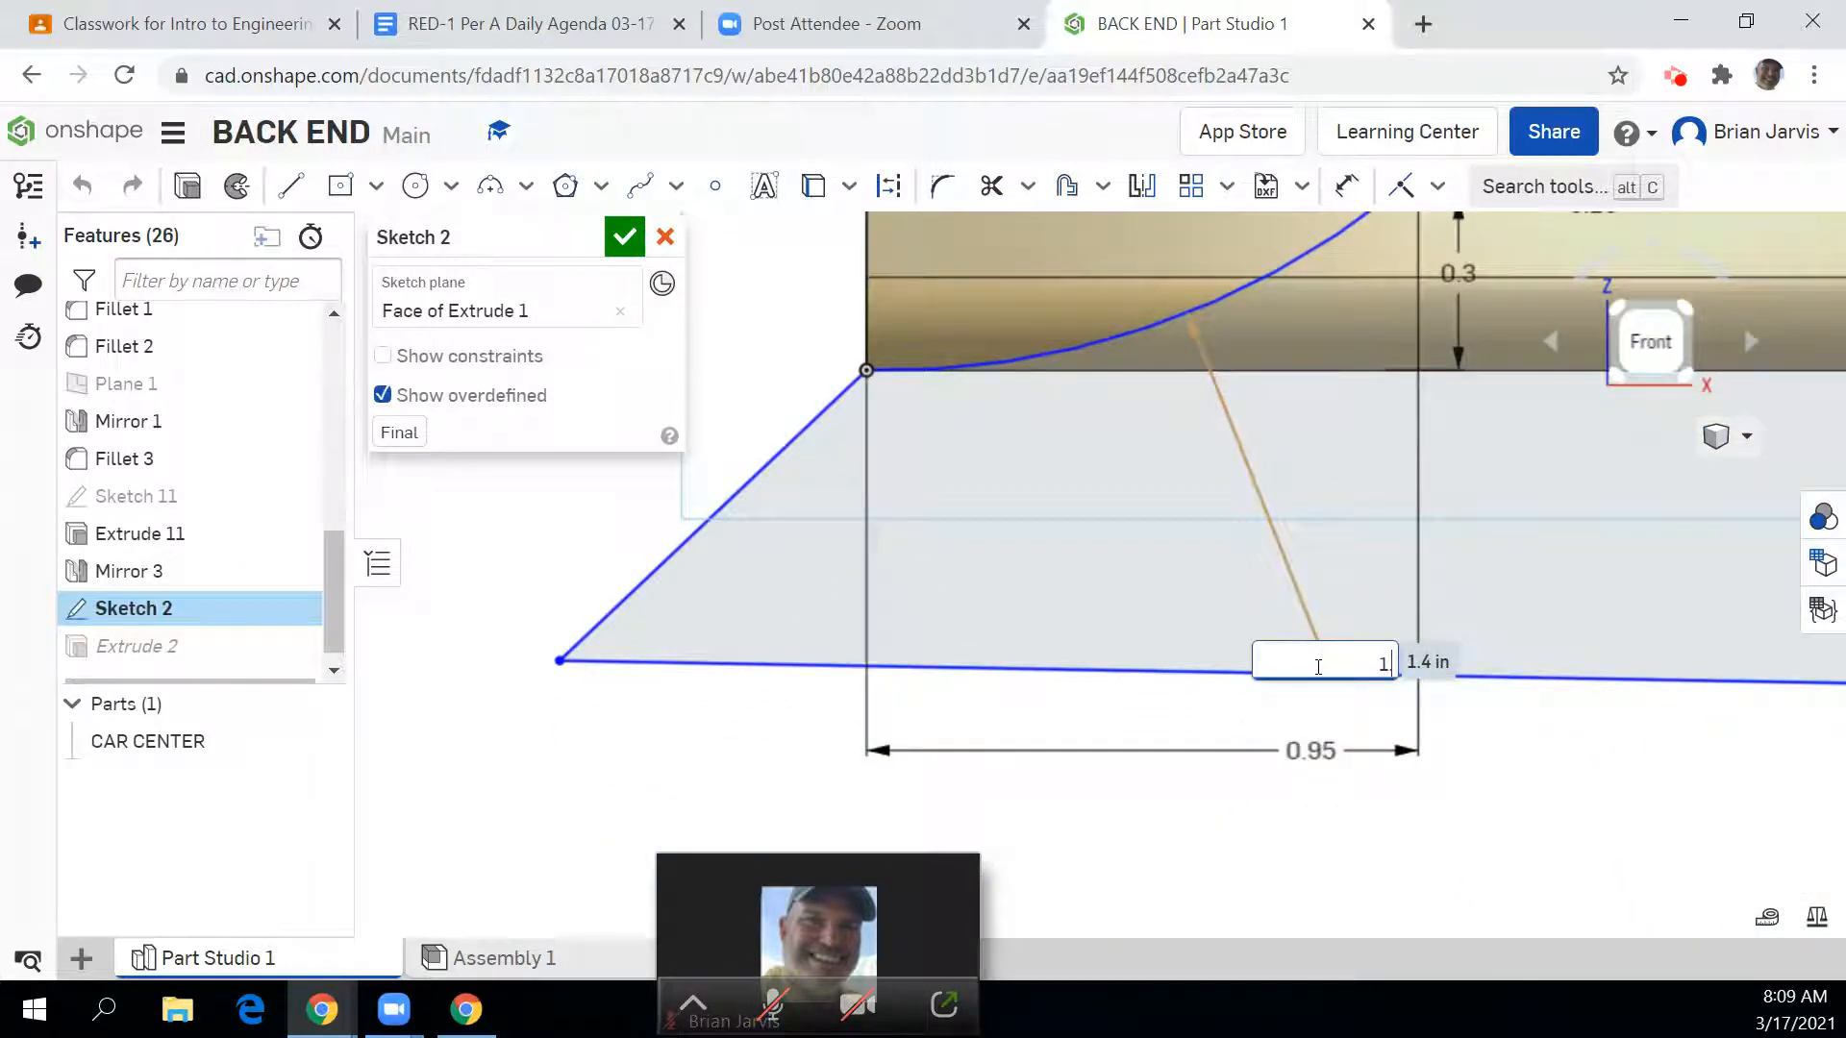
type(".5")
key("Return")
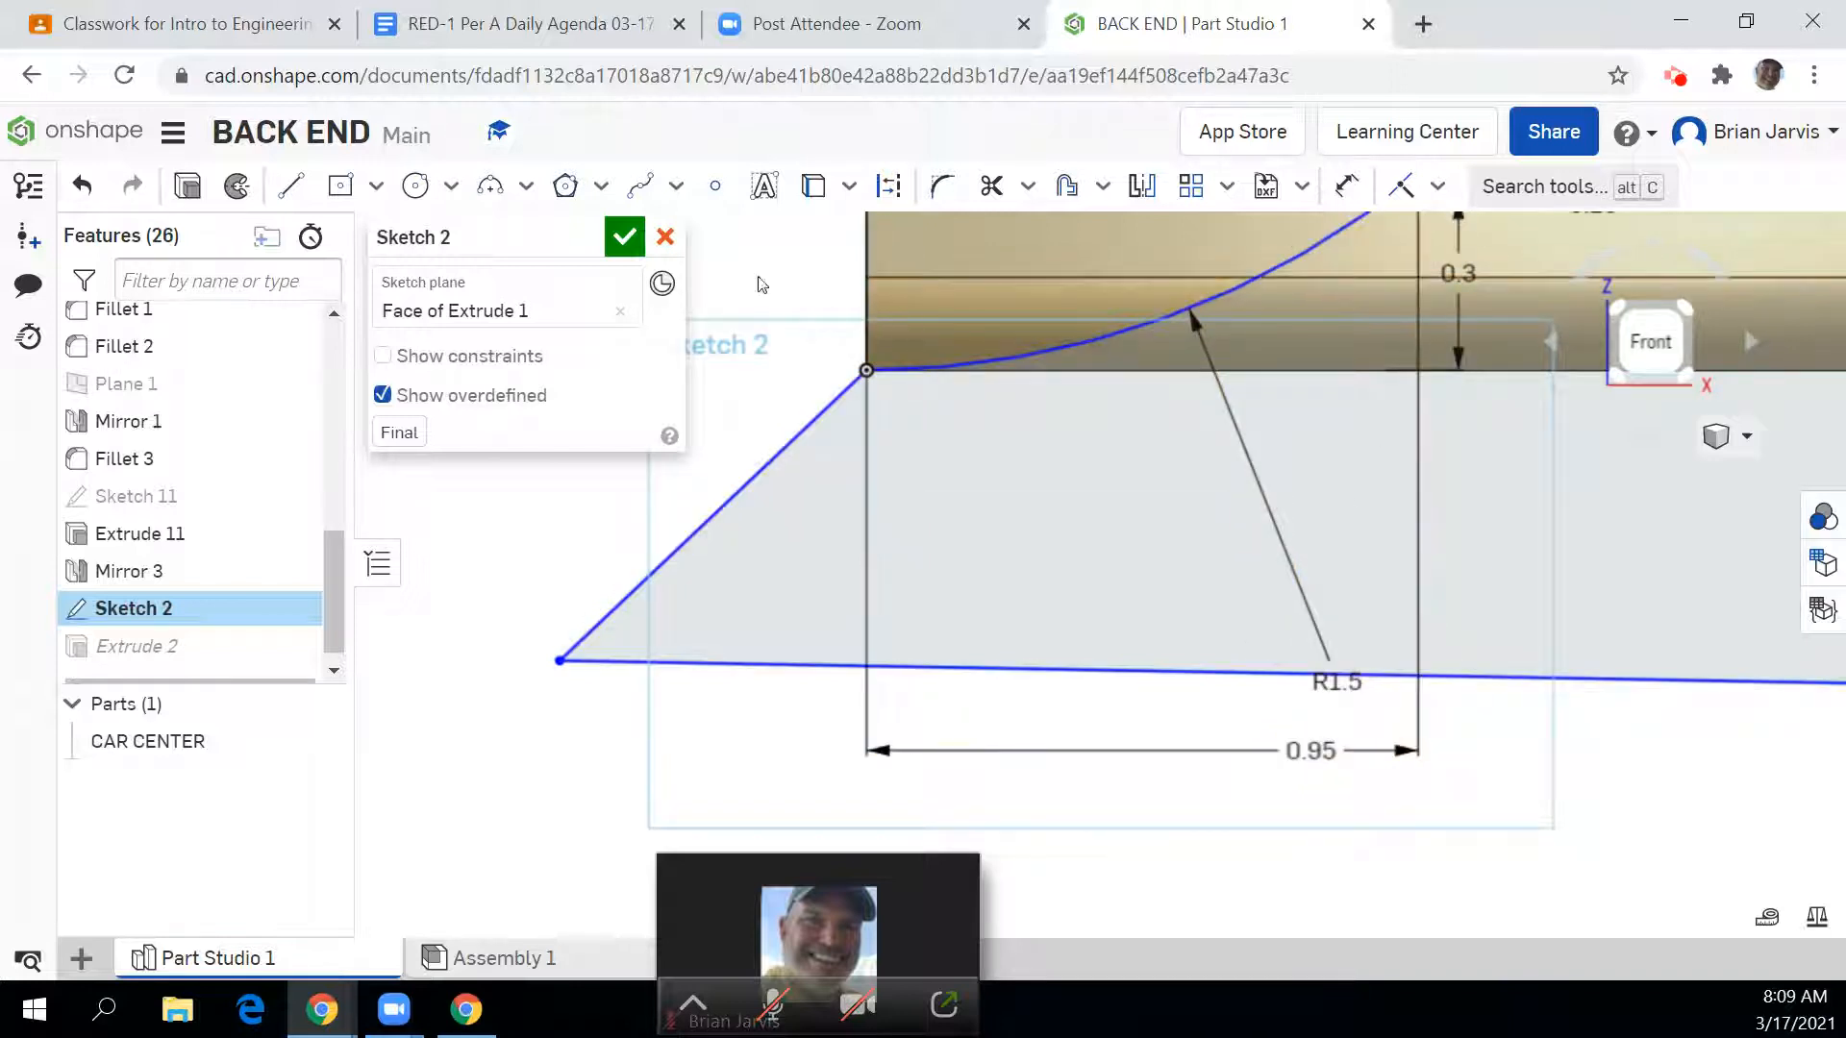
left_click(624, 236)
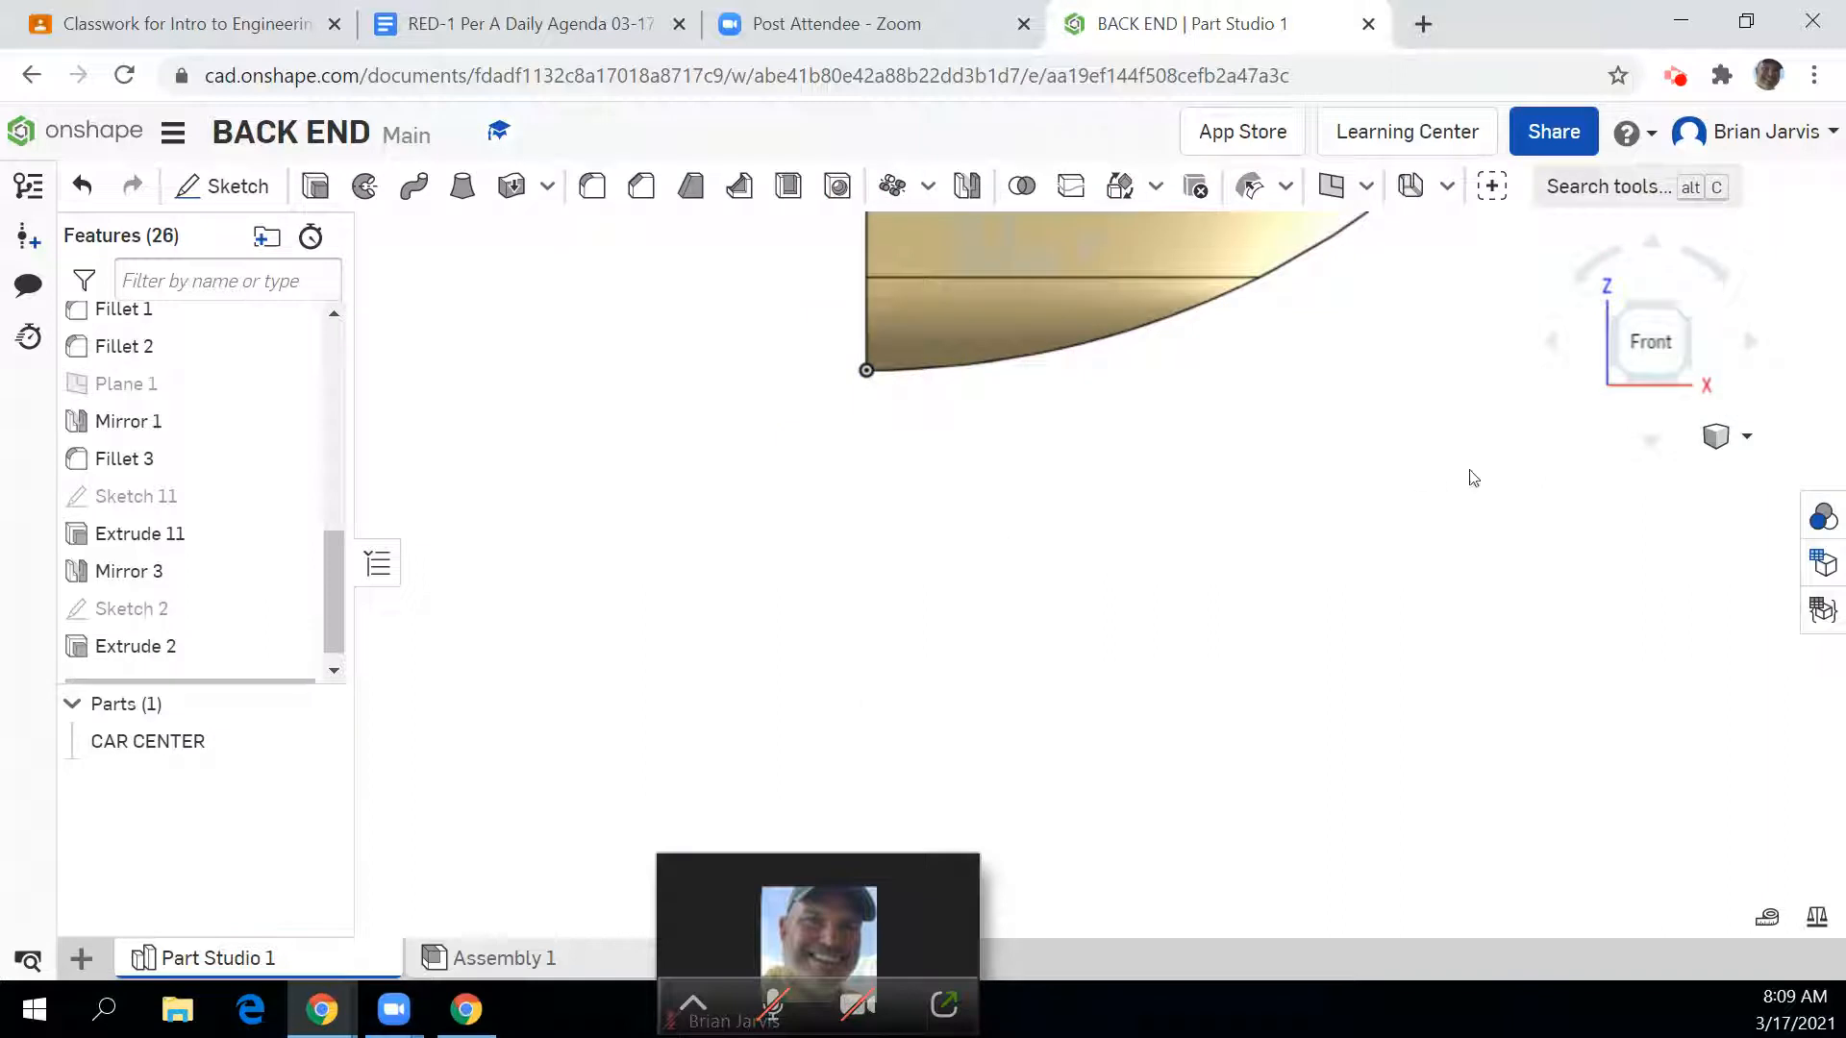
Step: Examine the recut lower edge beside the pegs and the part's whole side profile
left_click(1686, 373)
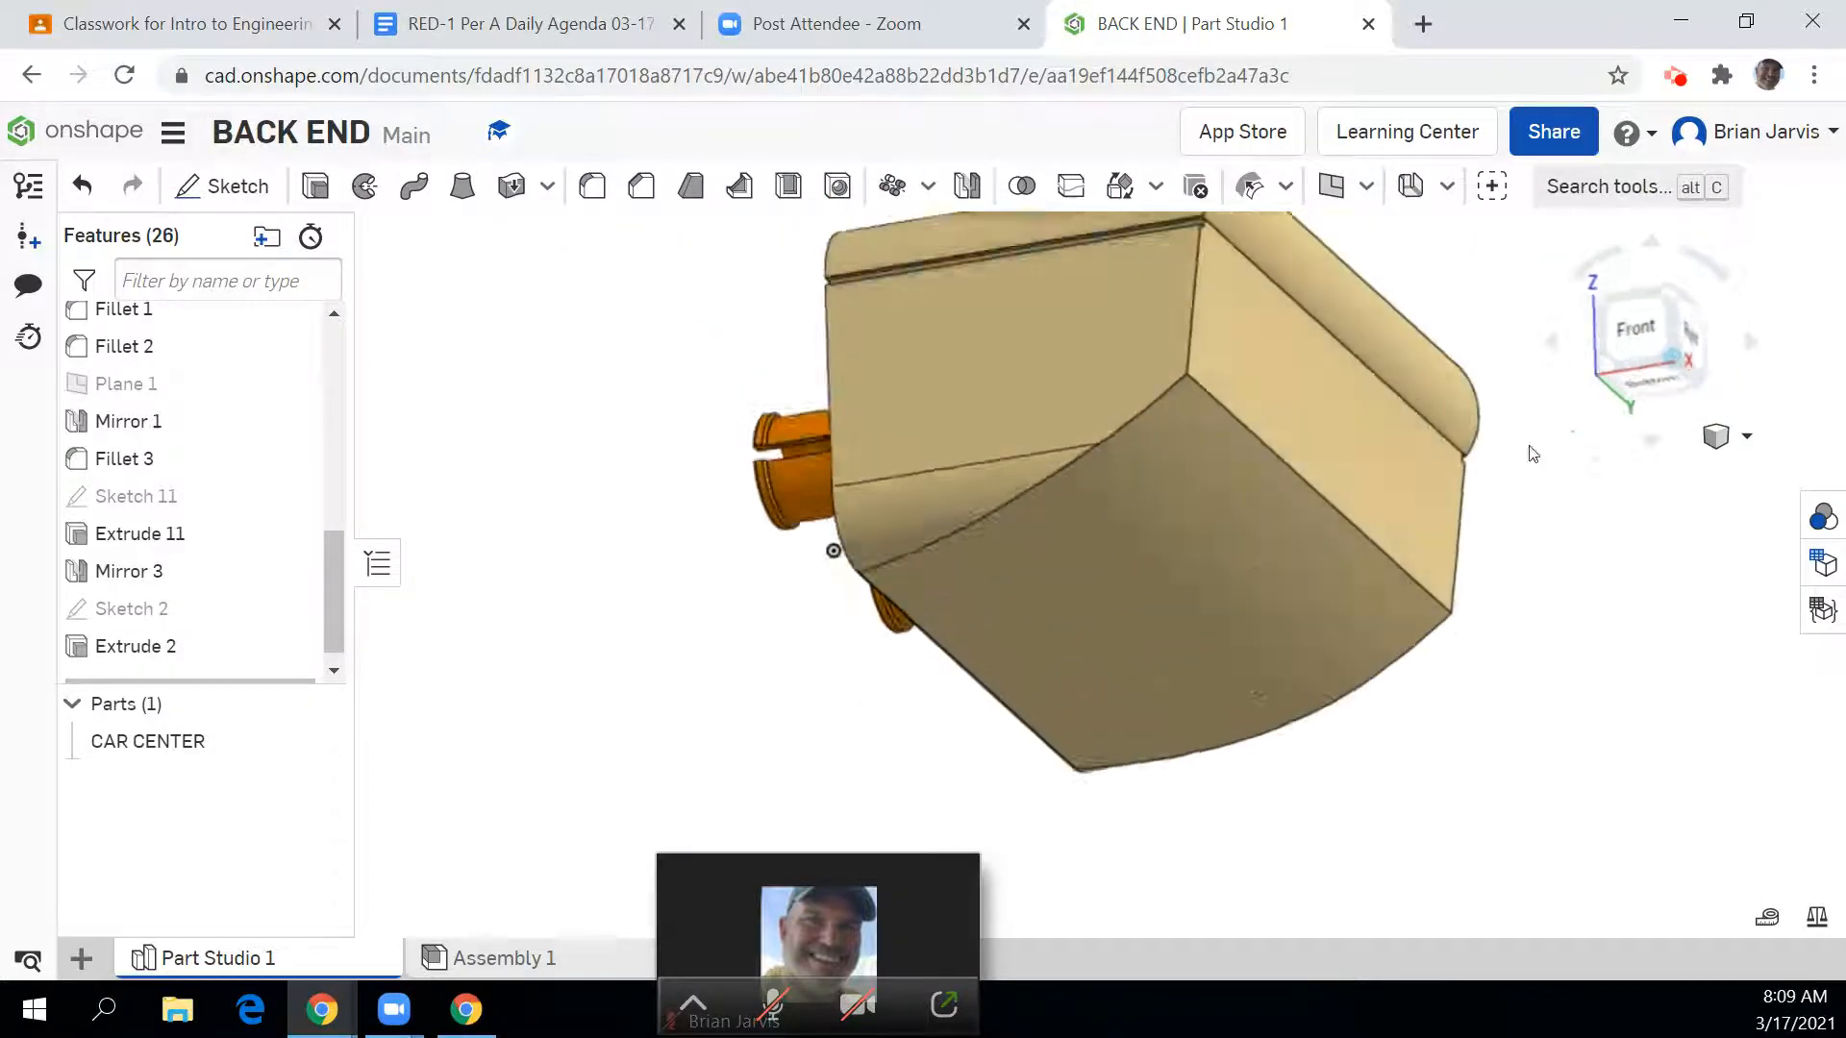
scroll(980, 811, "up", 2)
scroll(986, 775, "down", 8)
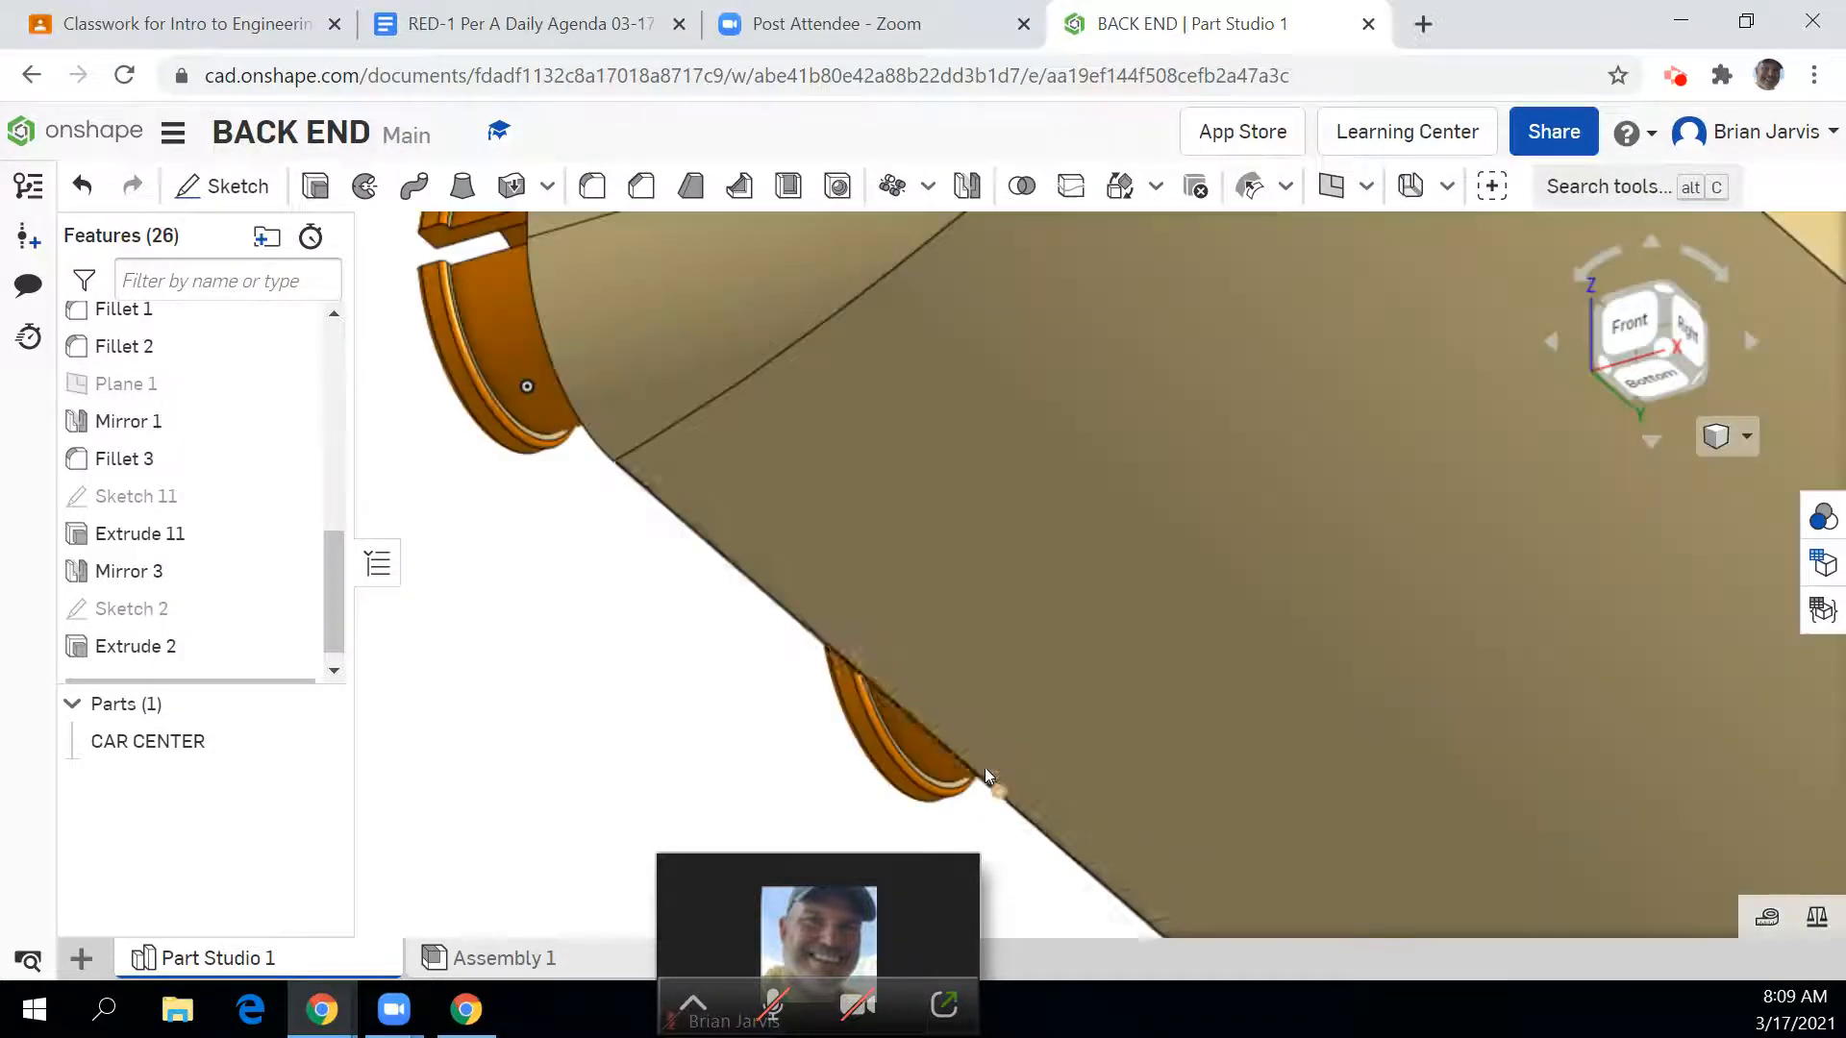
scroll(961, 829, "down", 5)
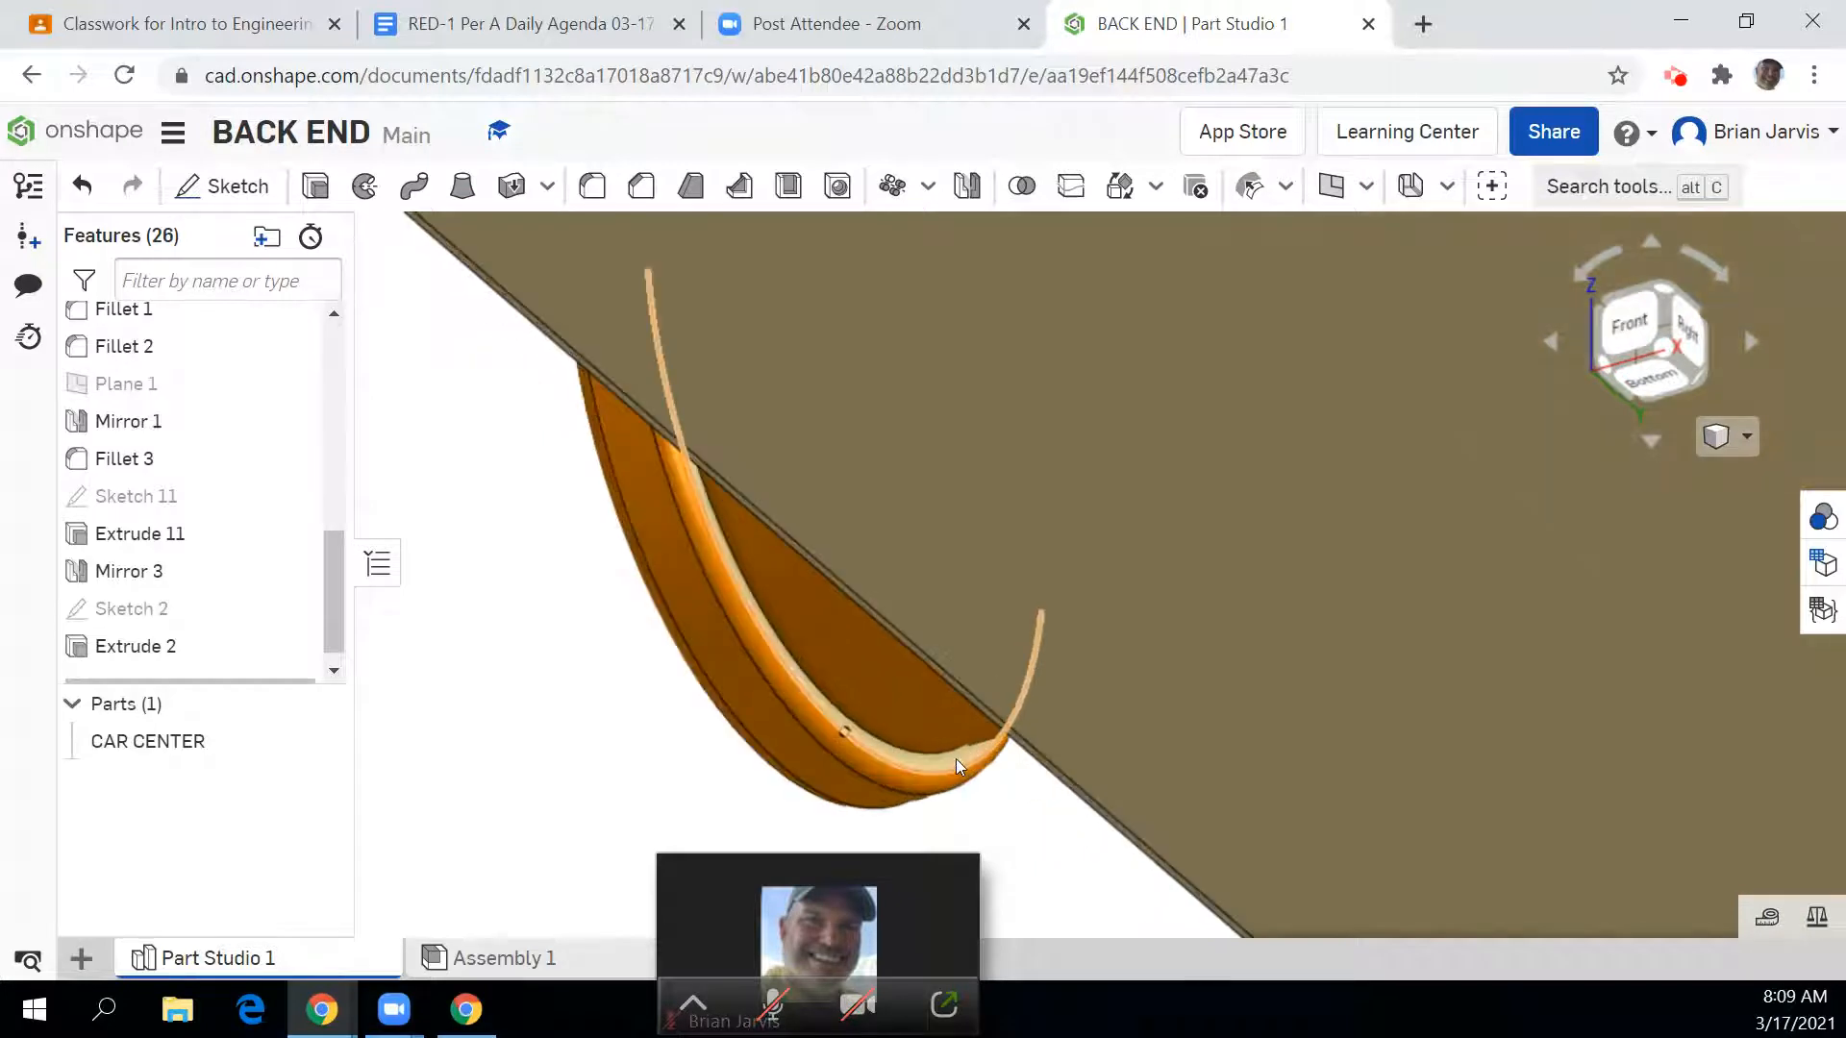
scroll(956, 758, "down", 3)
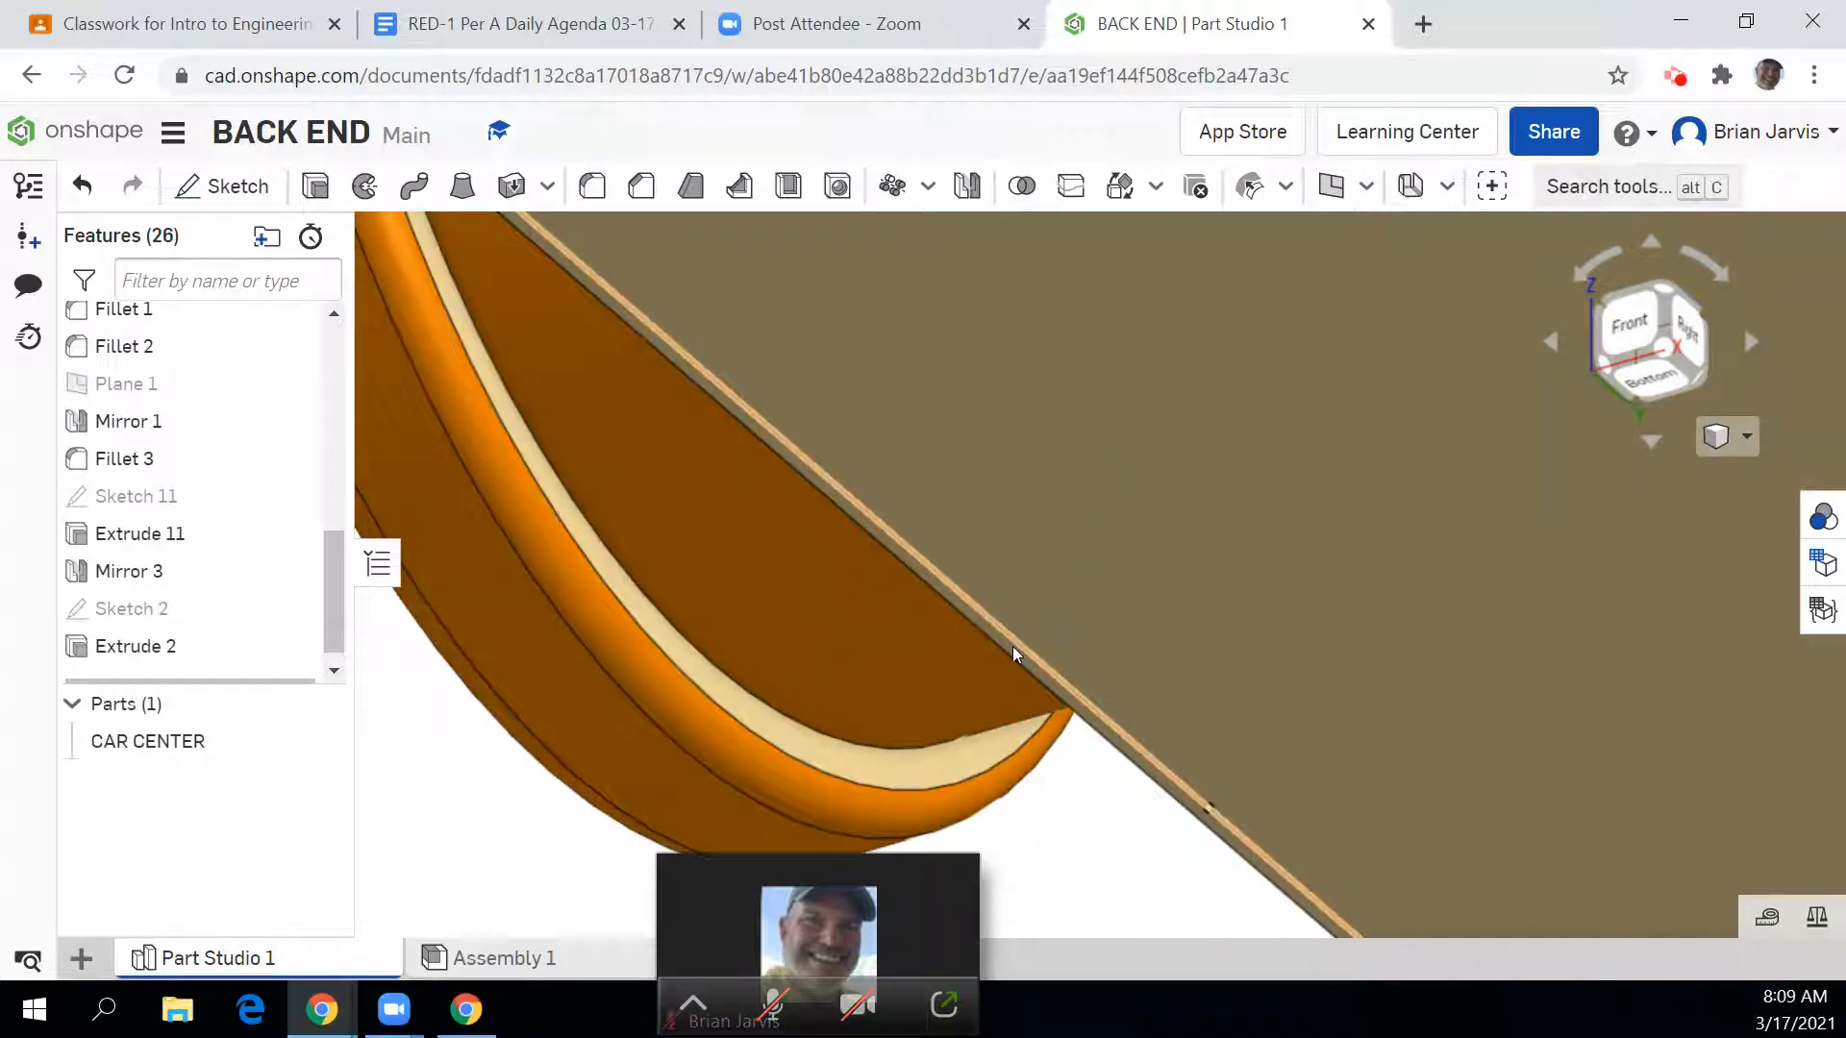
left_click(1668, 279)
left_click(1625, 366)
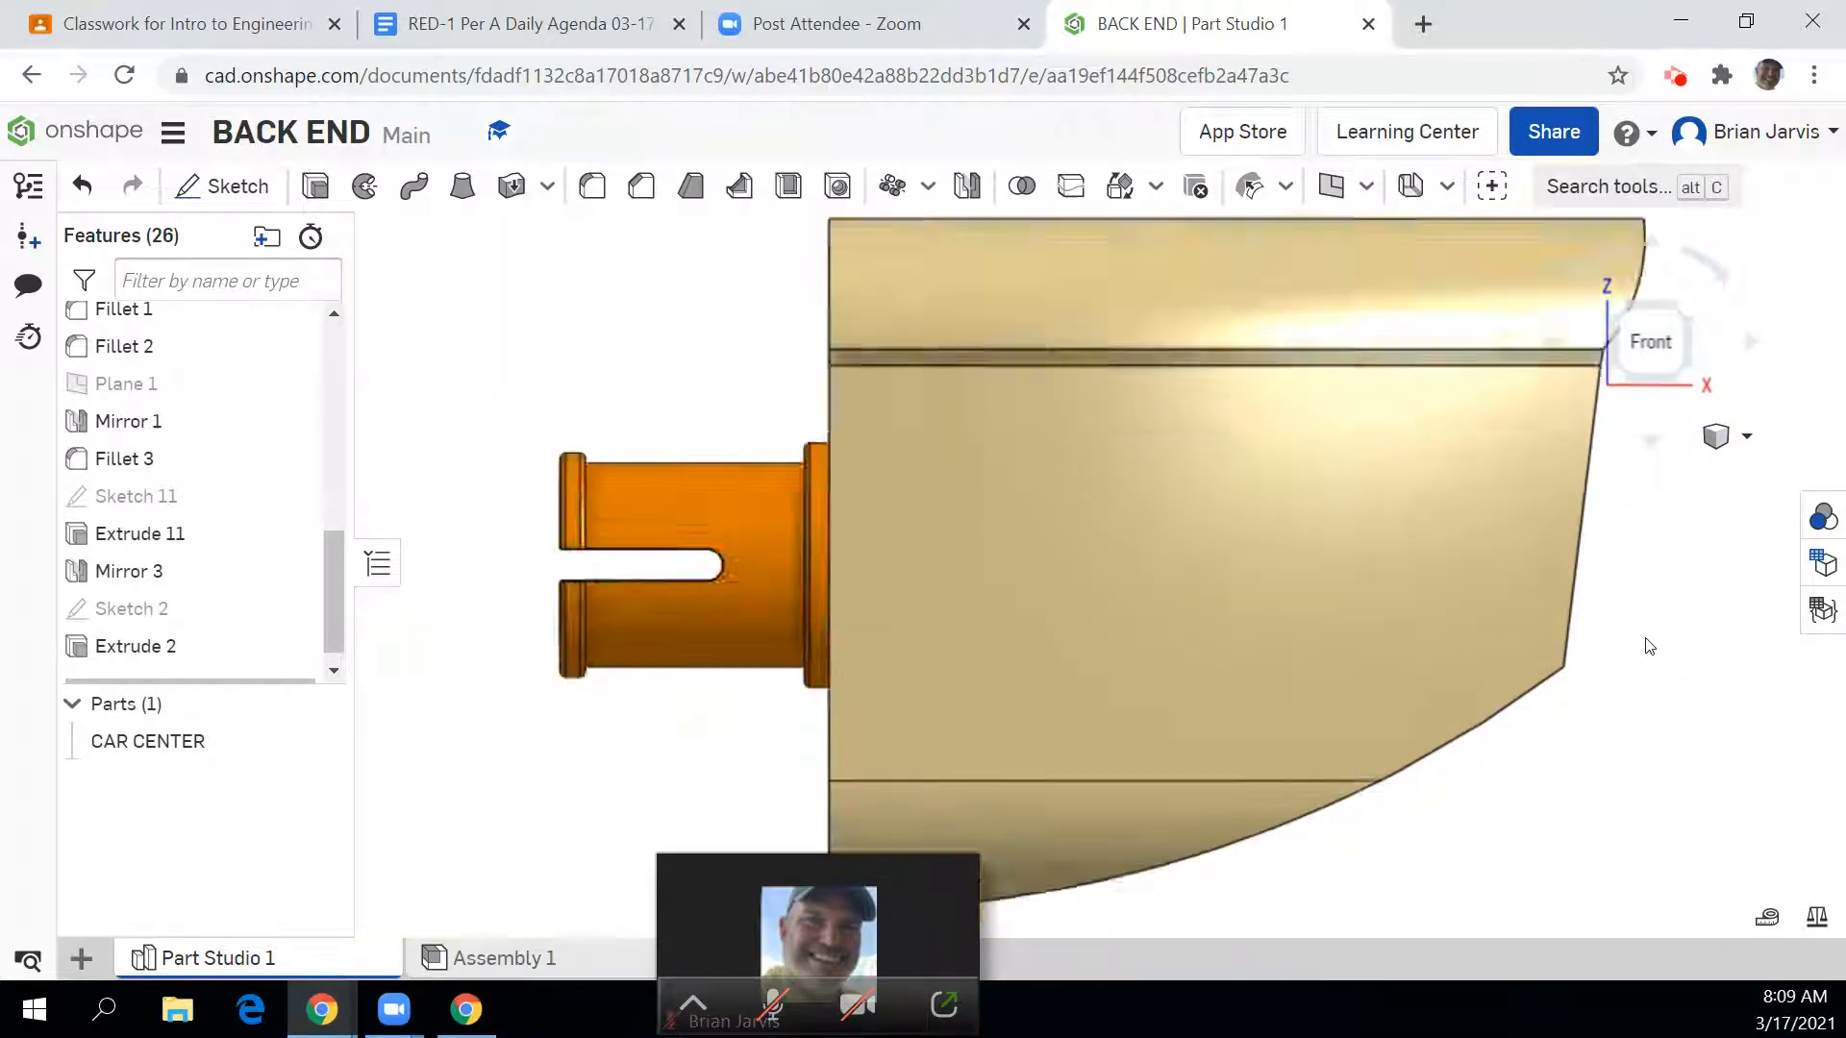
scroll(1649, 647, "down", 3)
middle_click_drag(1648, 651, 1078, 597)
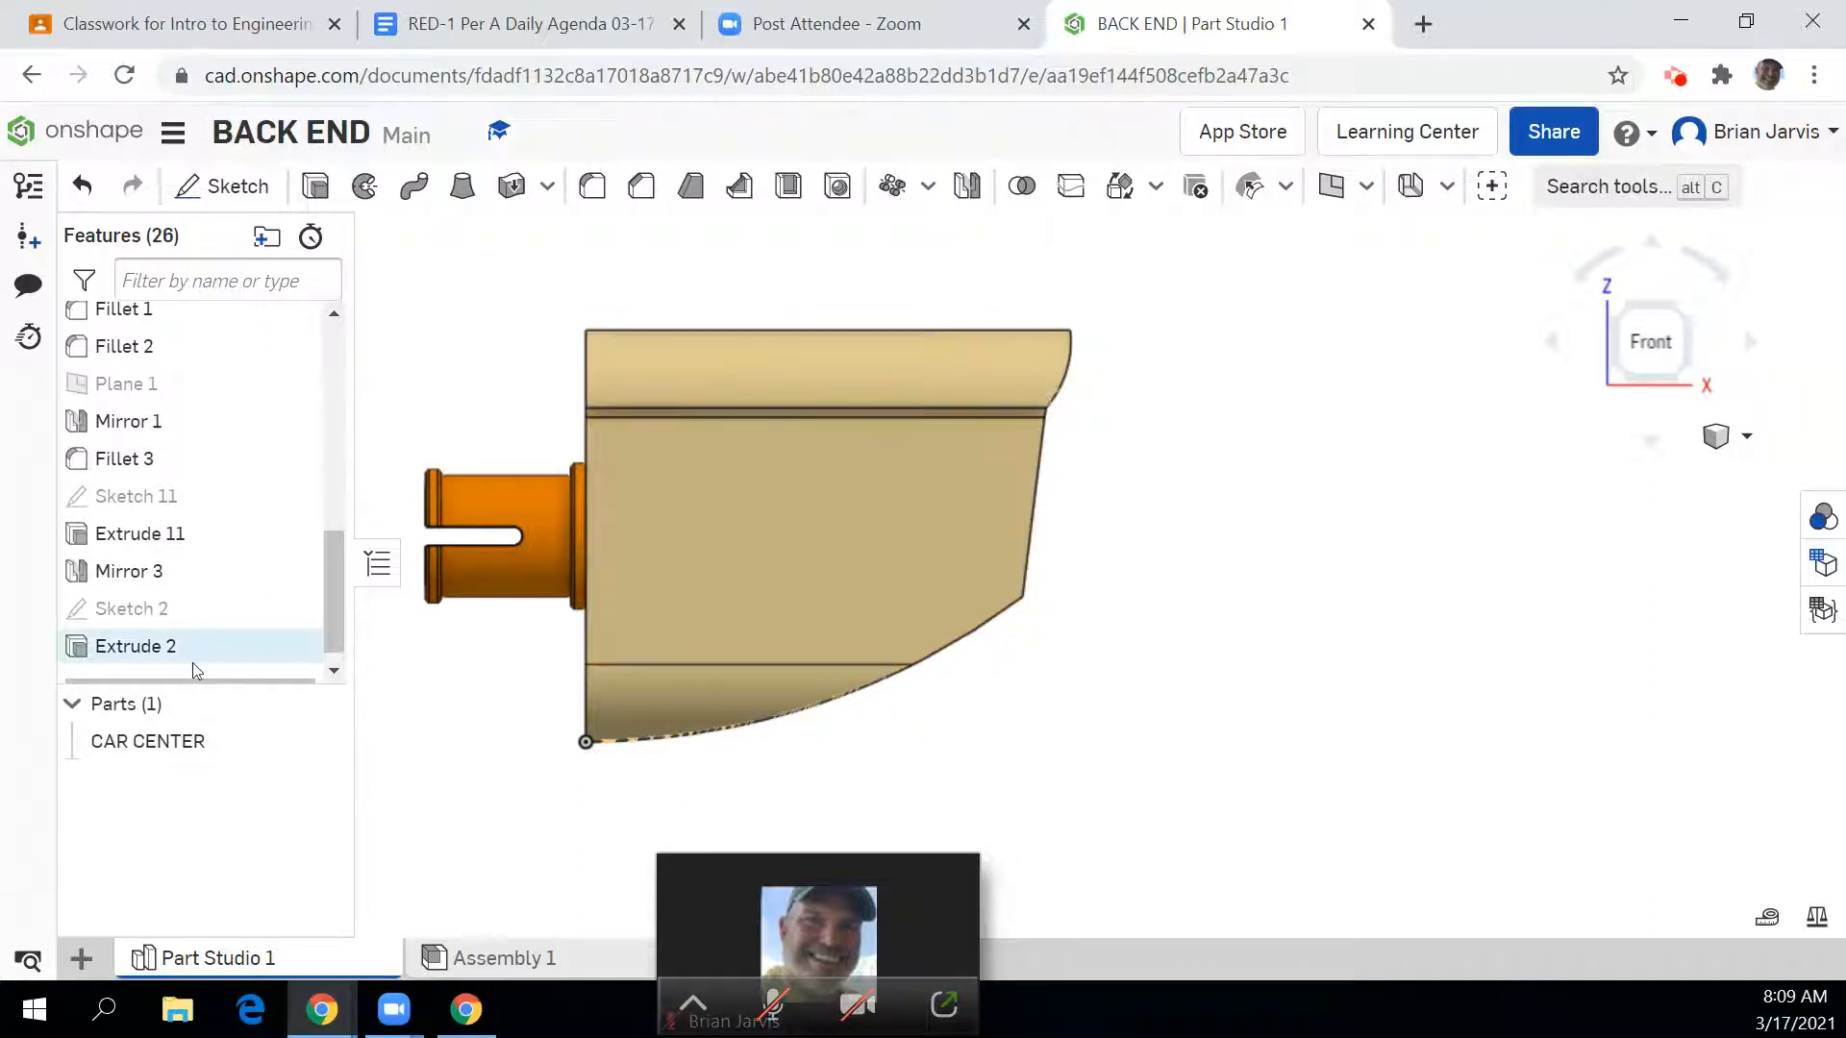
Step: Reopen the profile sketch and flip the small upper arc so it bows inward toward the pegs
right_click(159, 611)
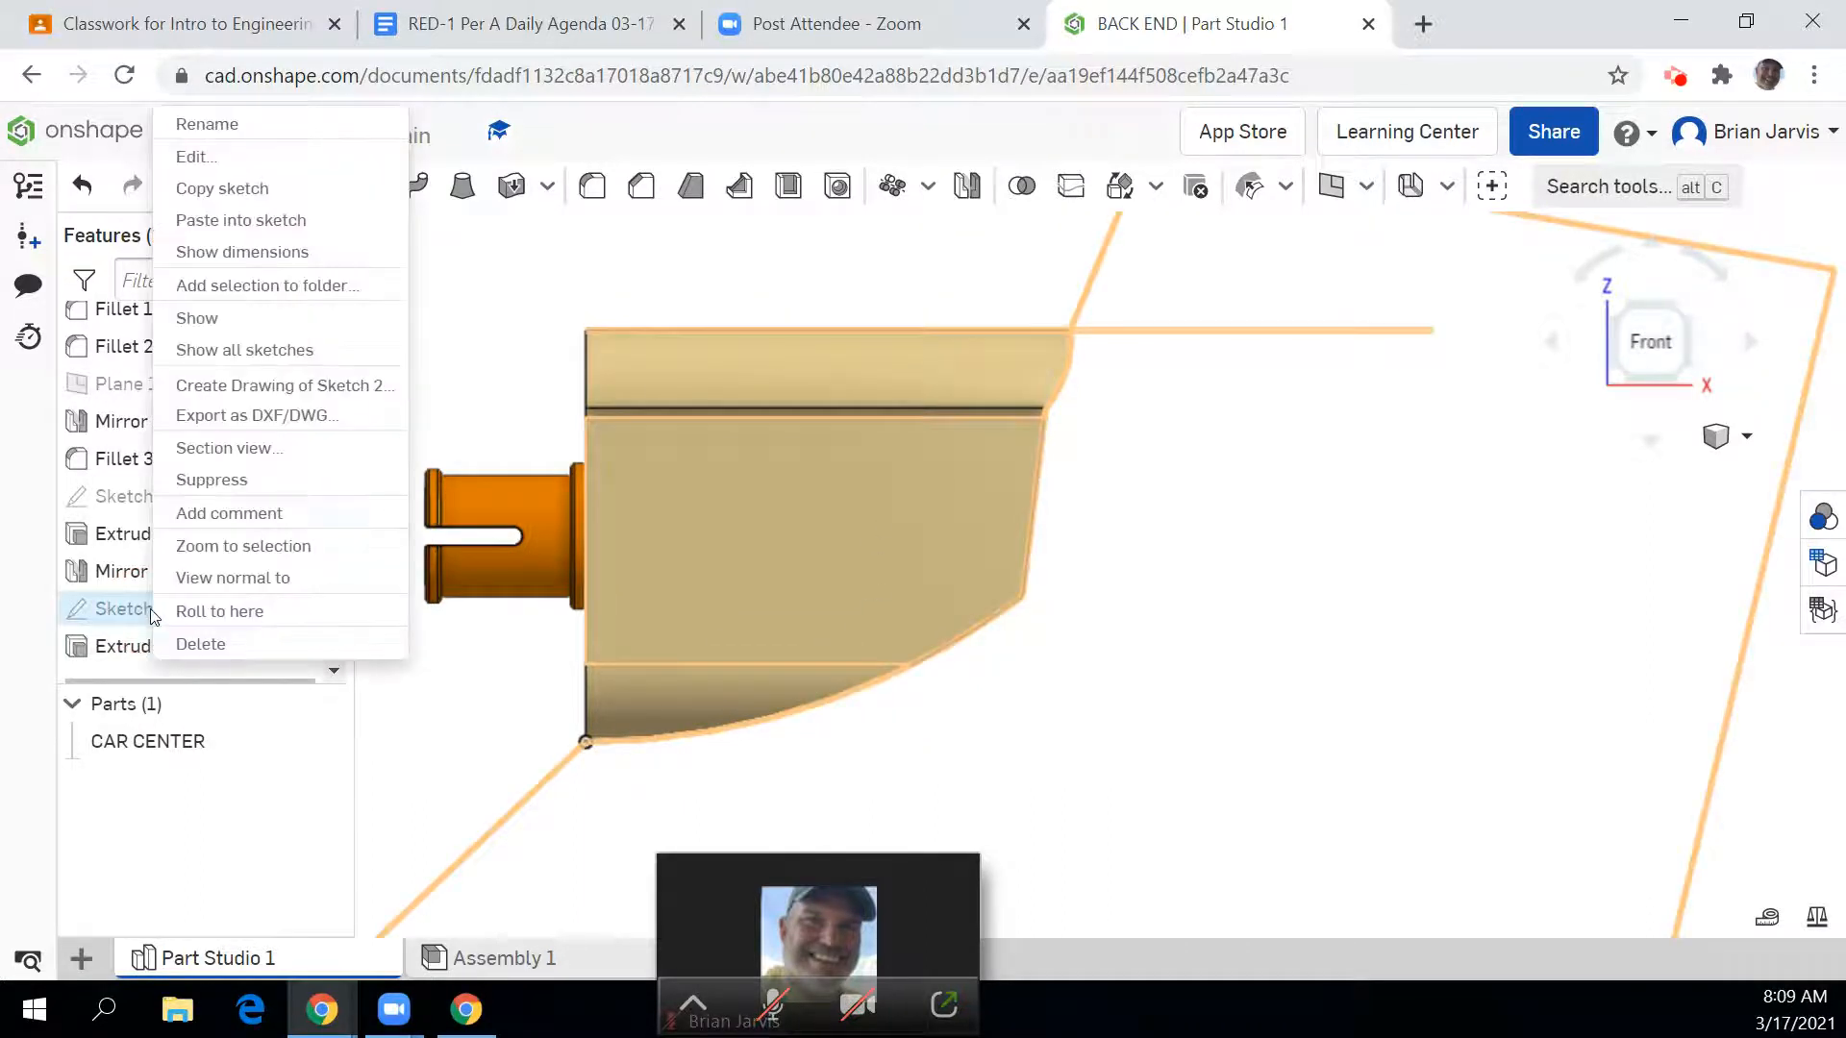
left_click(183, 153)
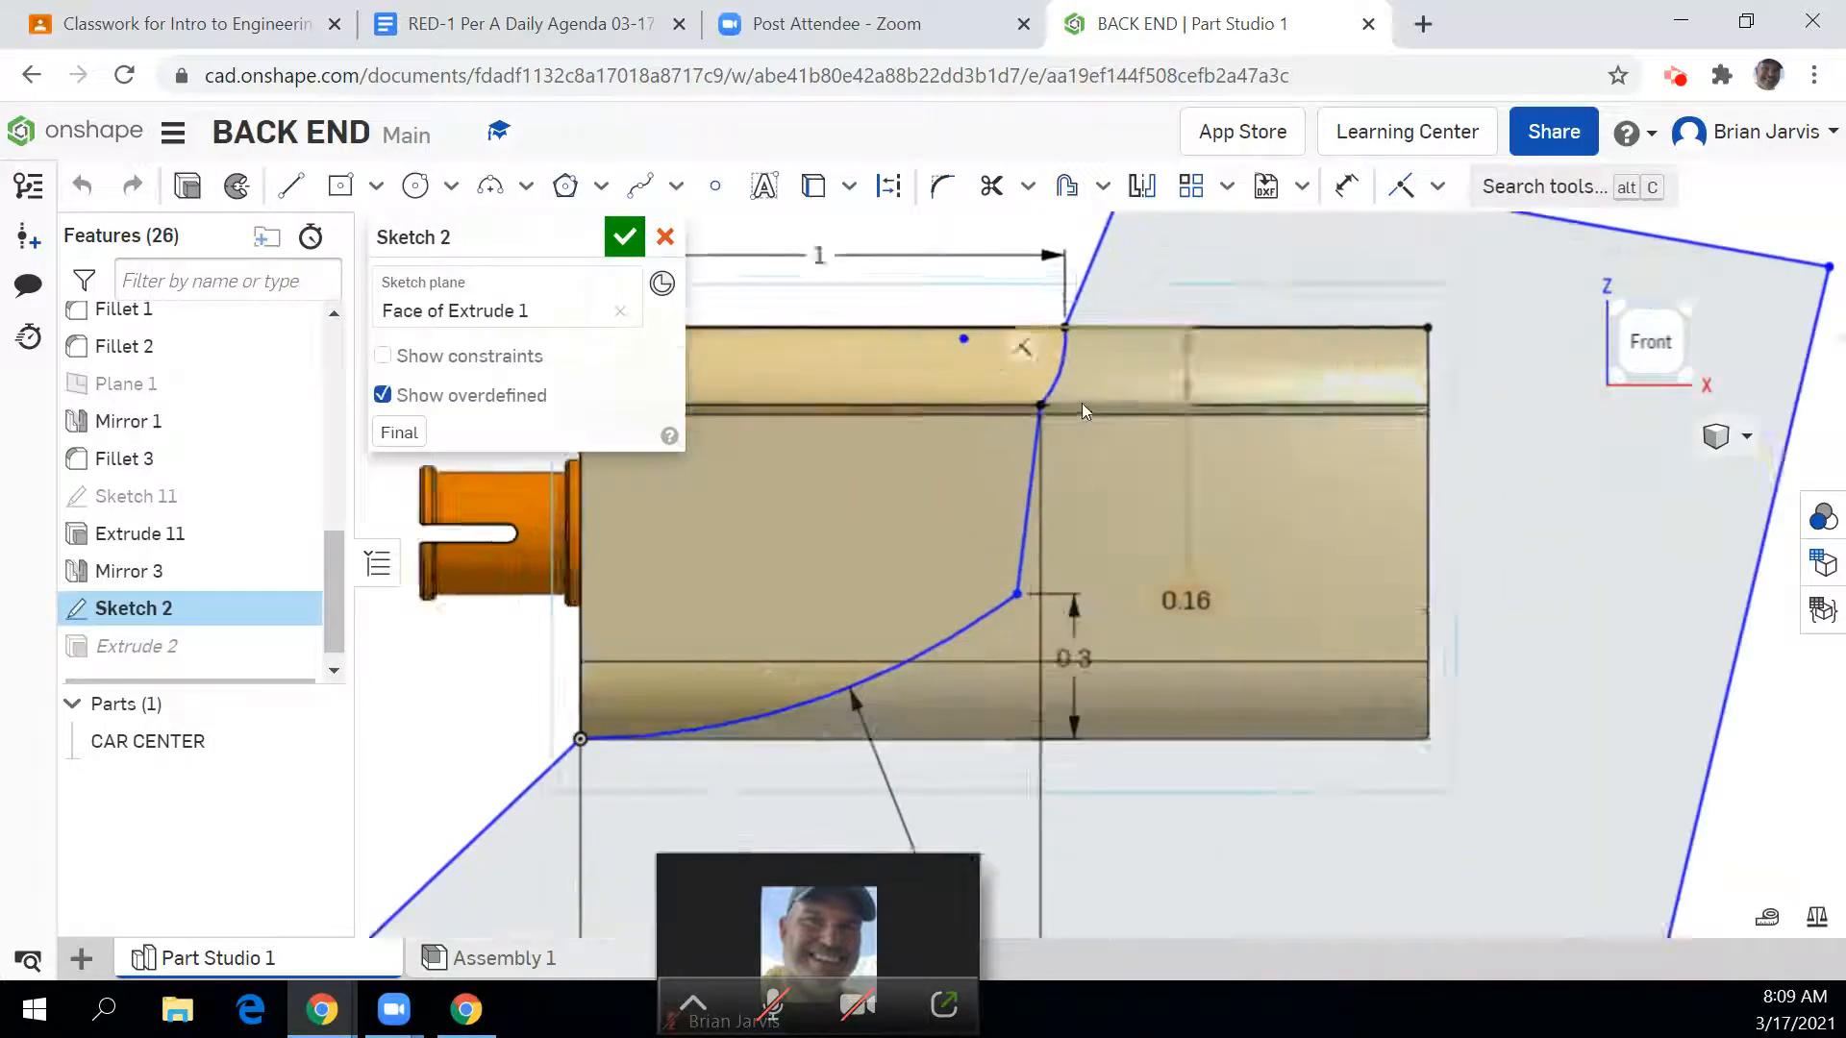
scroll(1077, 406, "up", 4)
mouse_move(1168, 361)
middle_mouse_down()
mouse_move(1182, 470)
mouse_move(1301, 559)
middle_mouse_up()
left_click_drag(1187, 518, 1149, 509)
scroll(1258, 683, "down", 3)
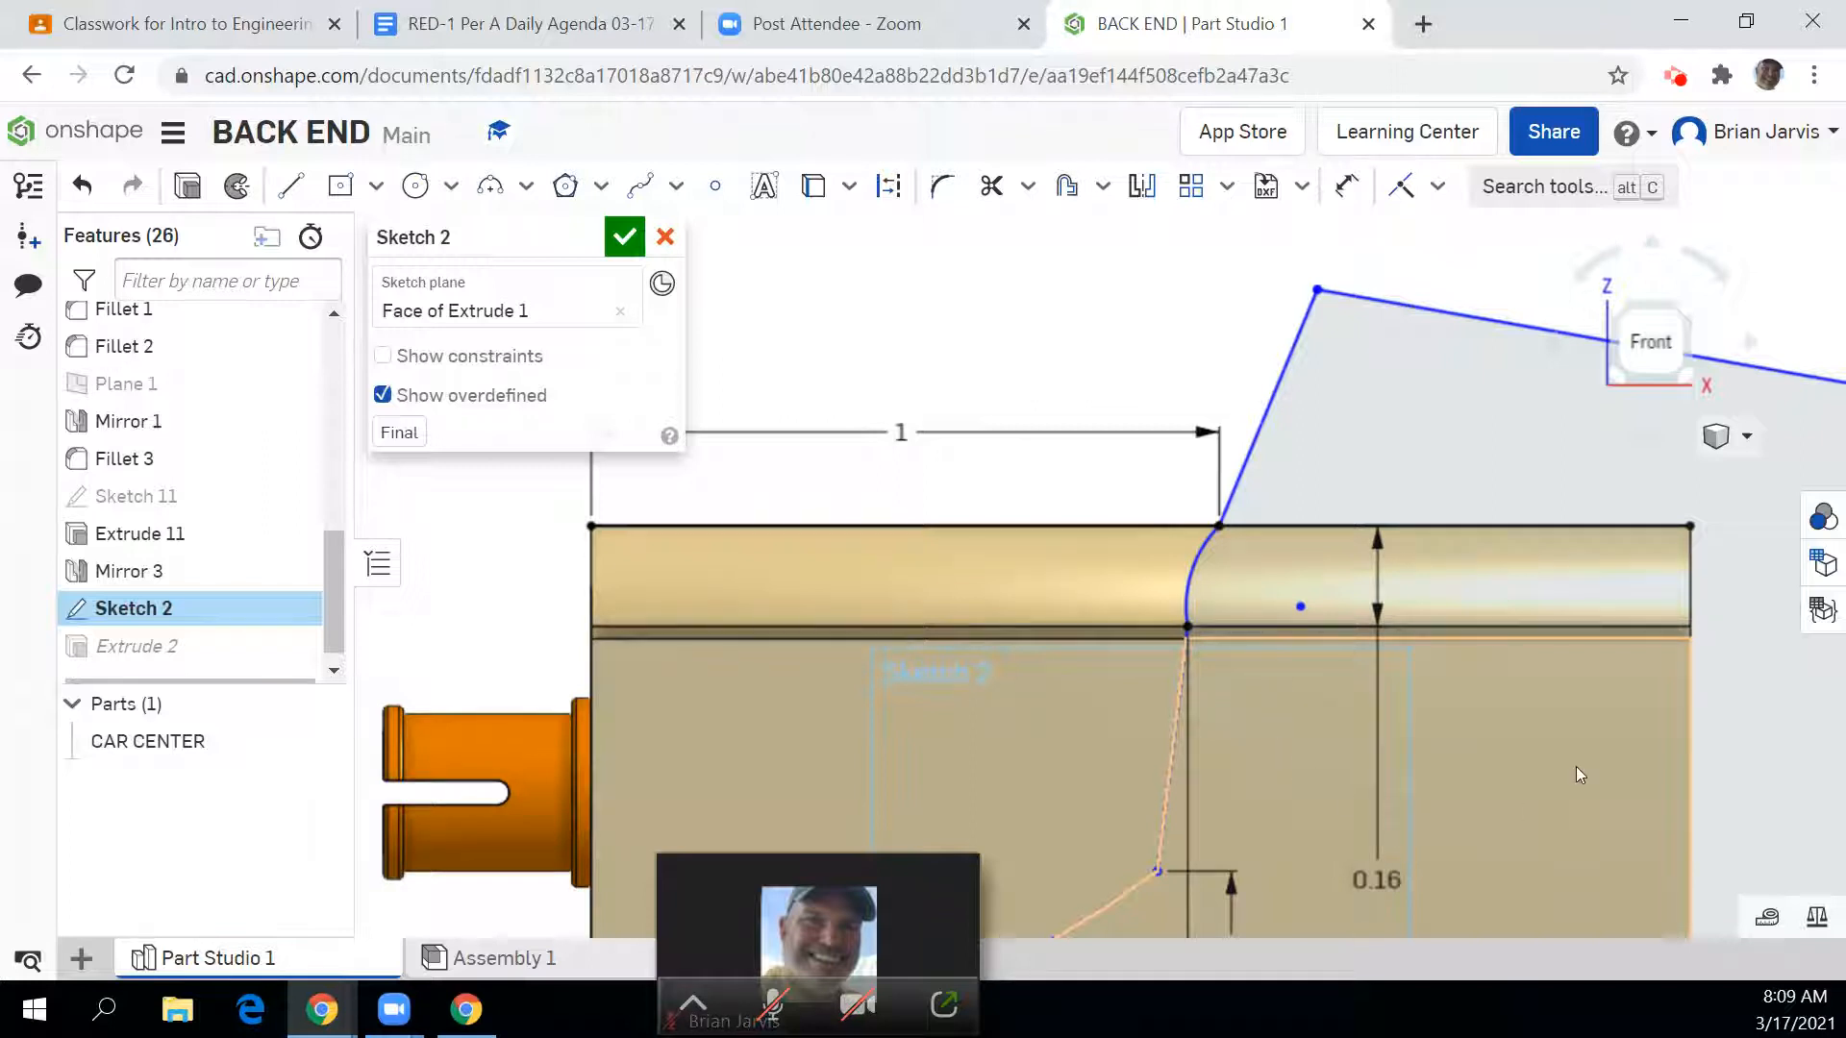
Step: Set the vertical distance from the block's top edge to the small upper arc's lower end to 0.12 in and accept the sketch
middle_click_drag(1577, 766, 1536, 660)
left_click(1338, 783)
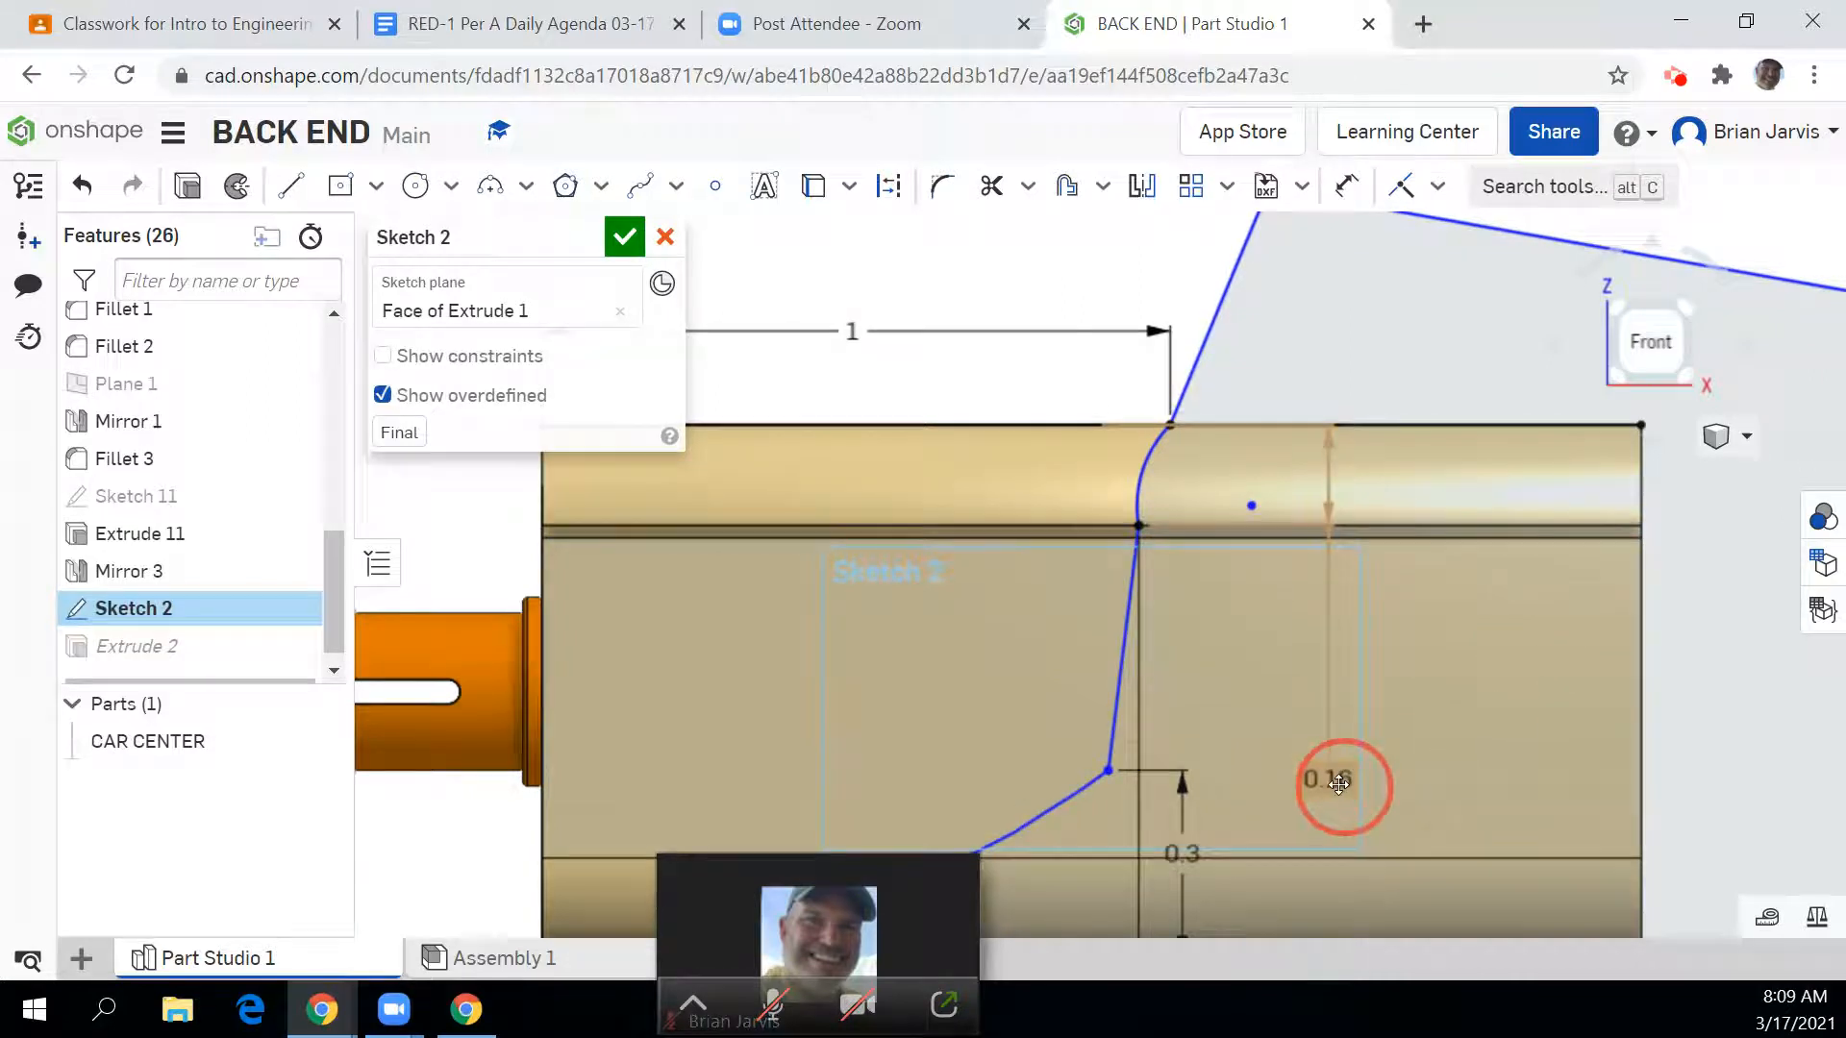
double_click(1327, 779)
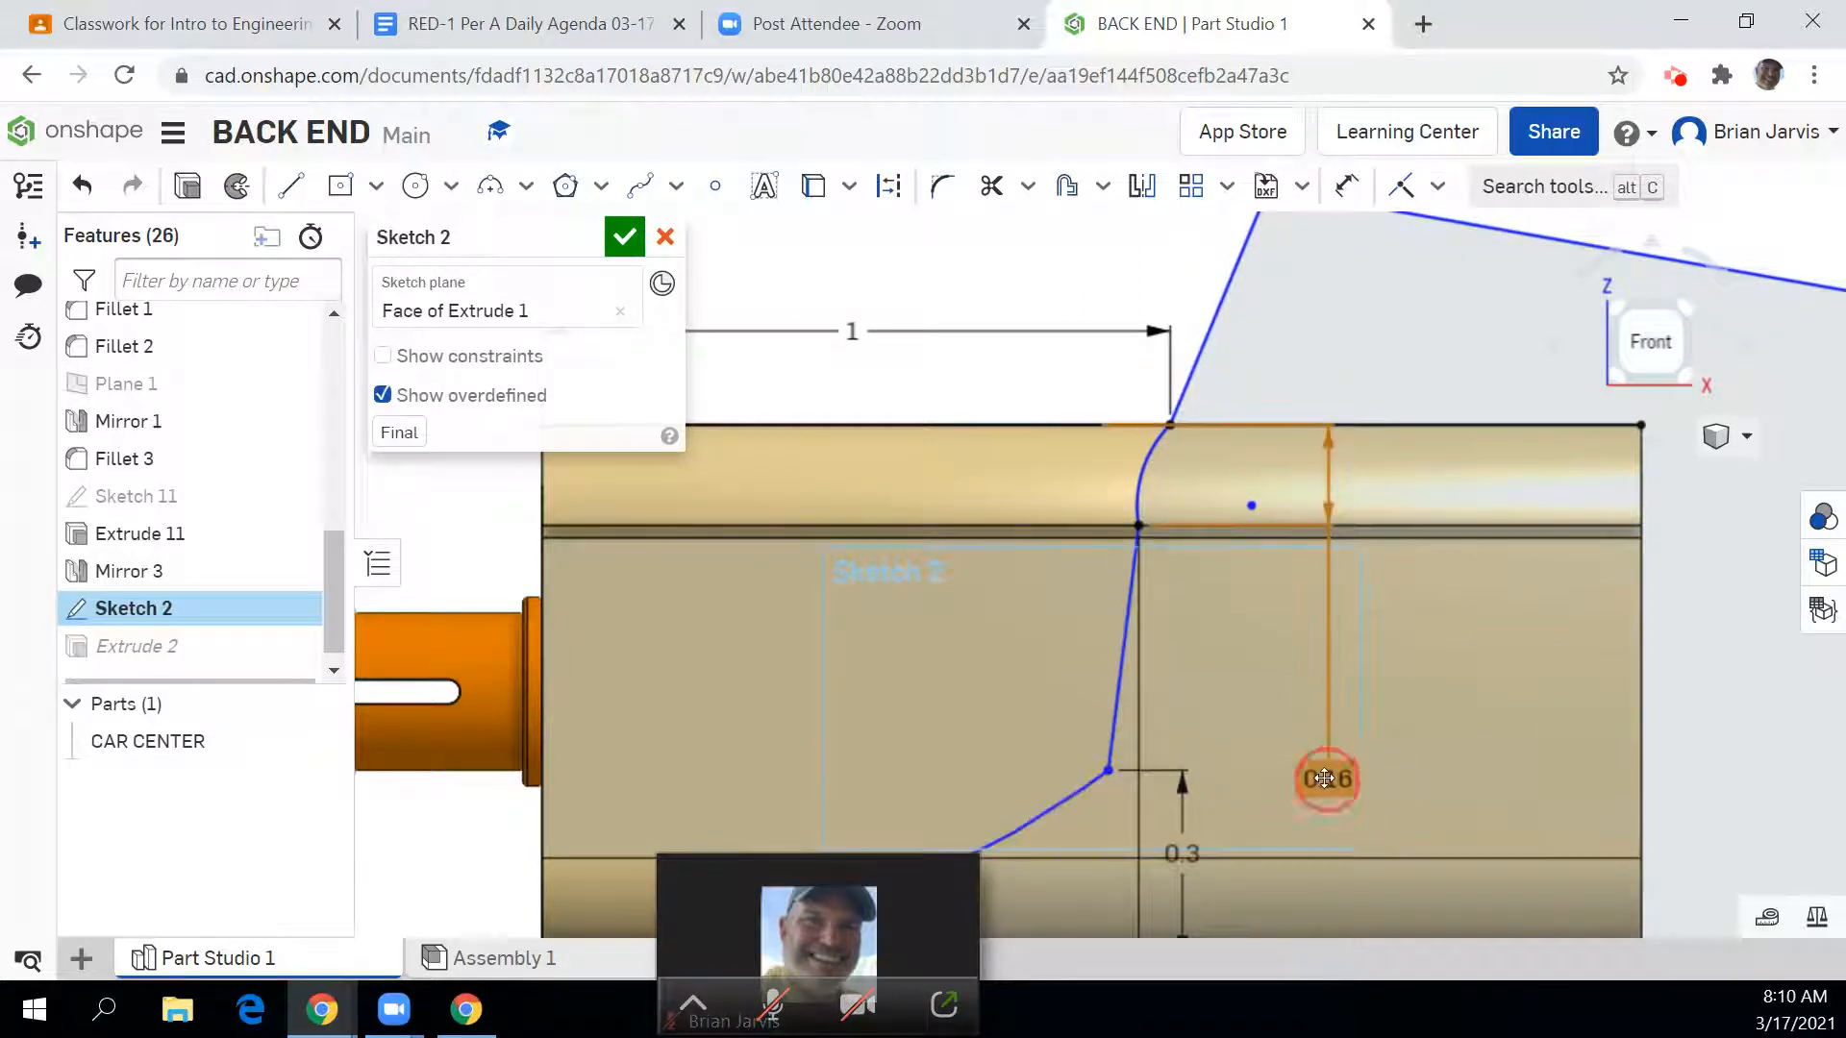
key("BackSpace")
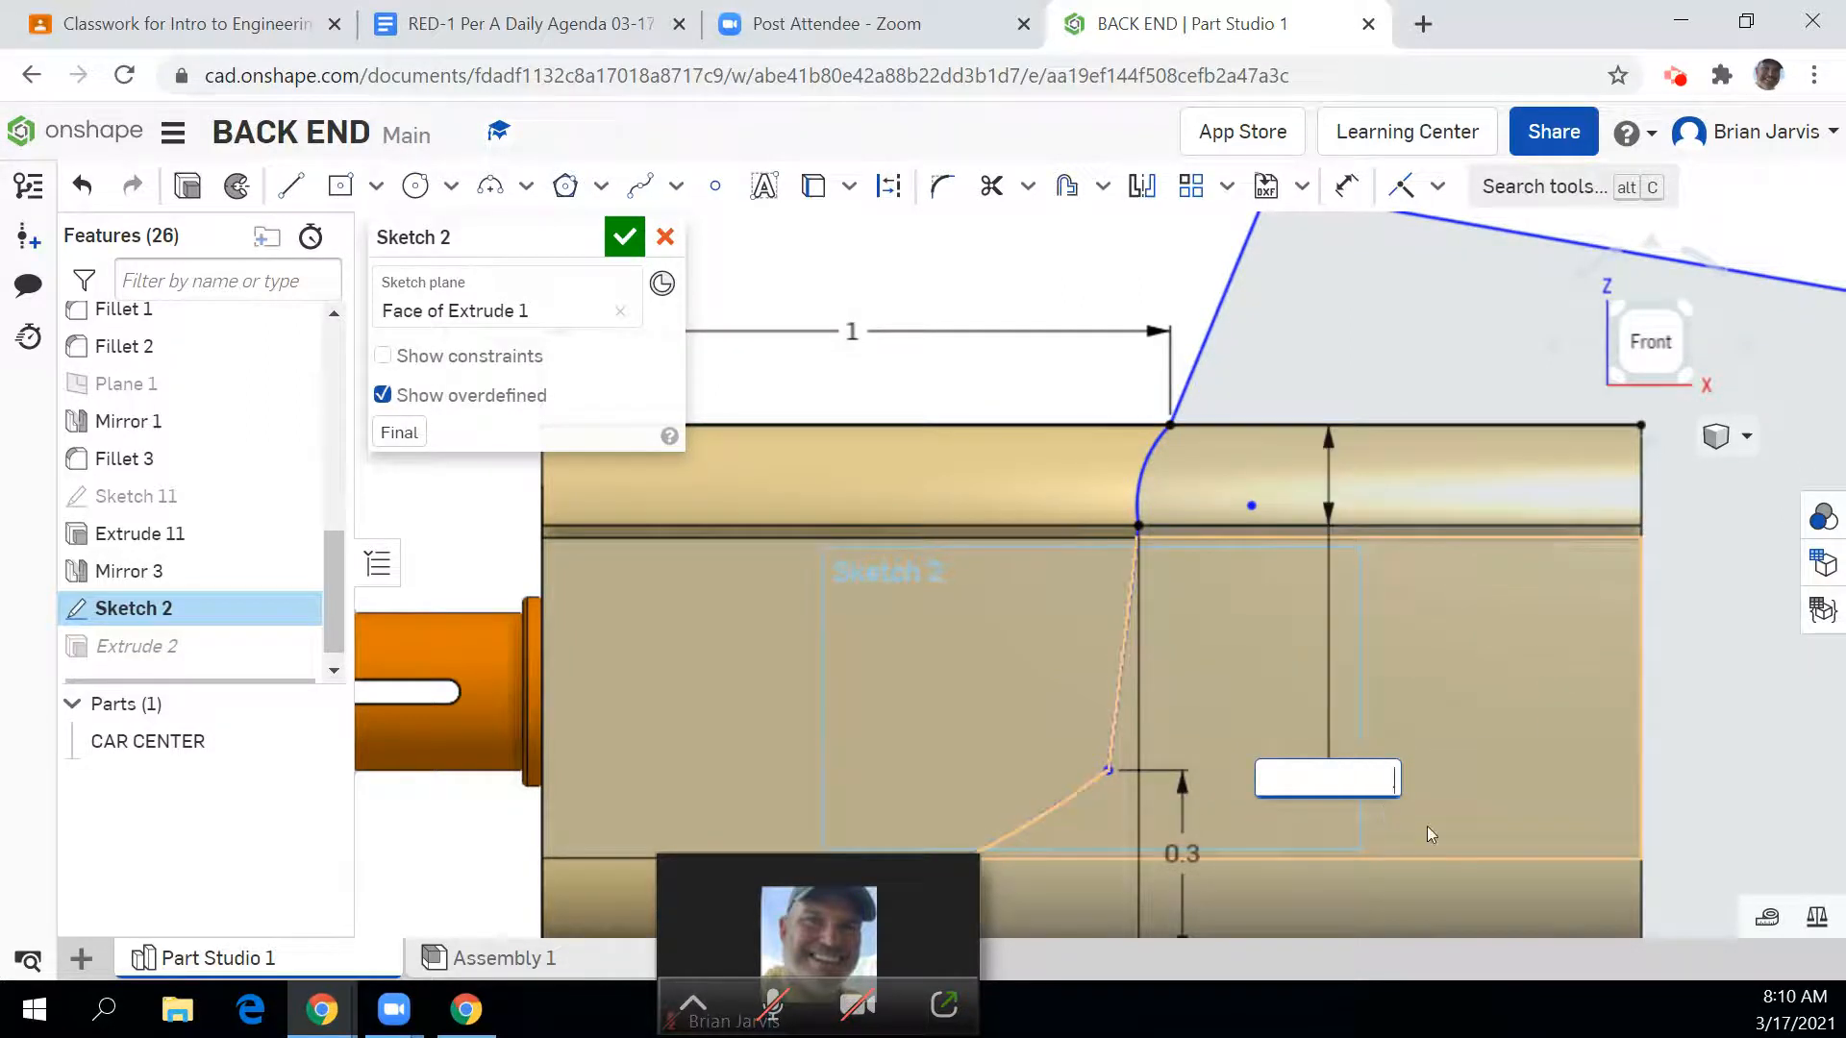
type(".12")
key("Return")
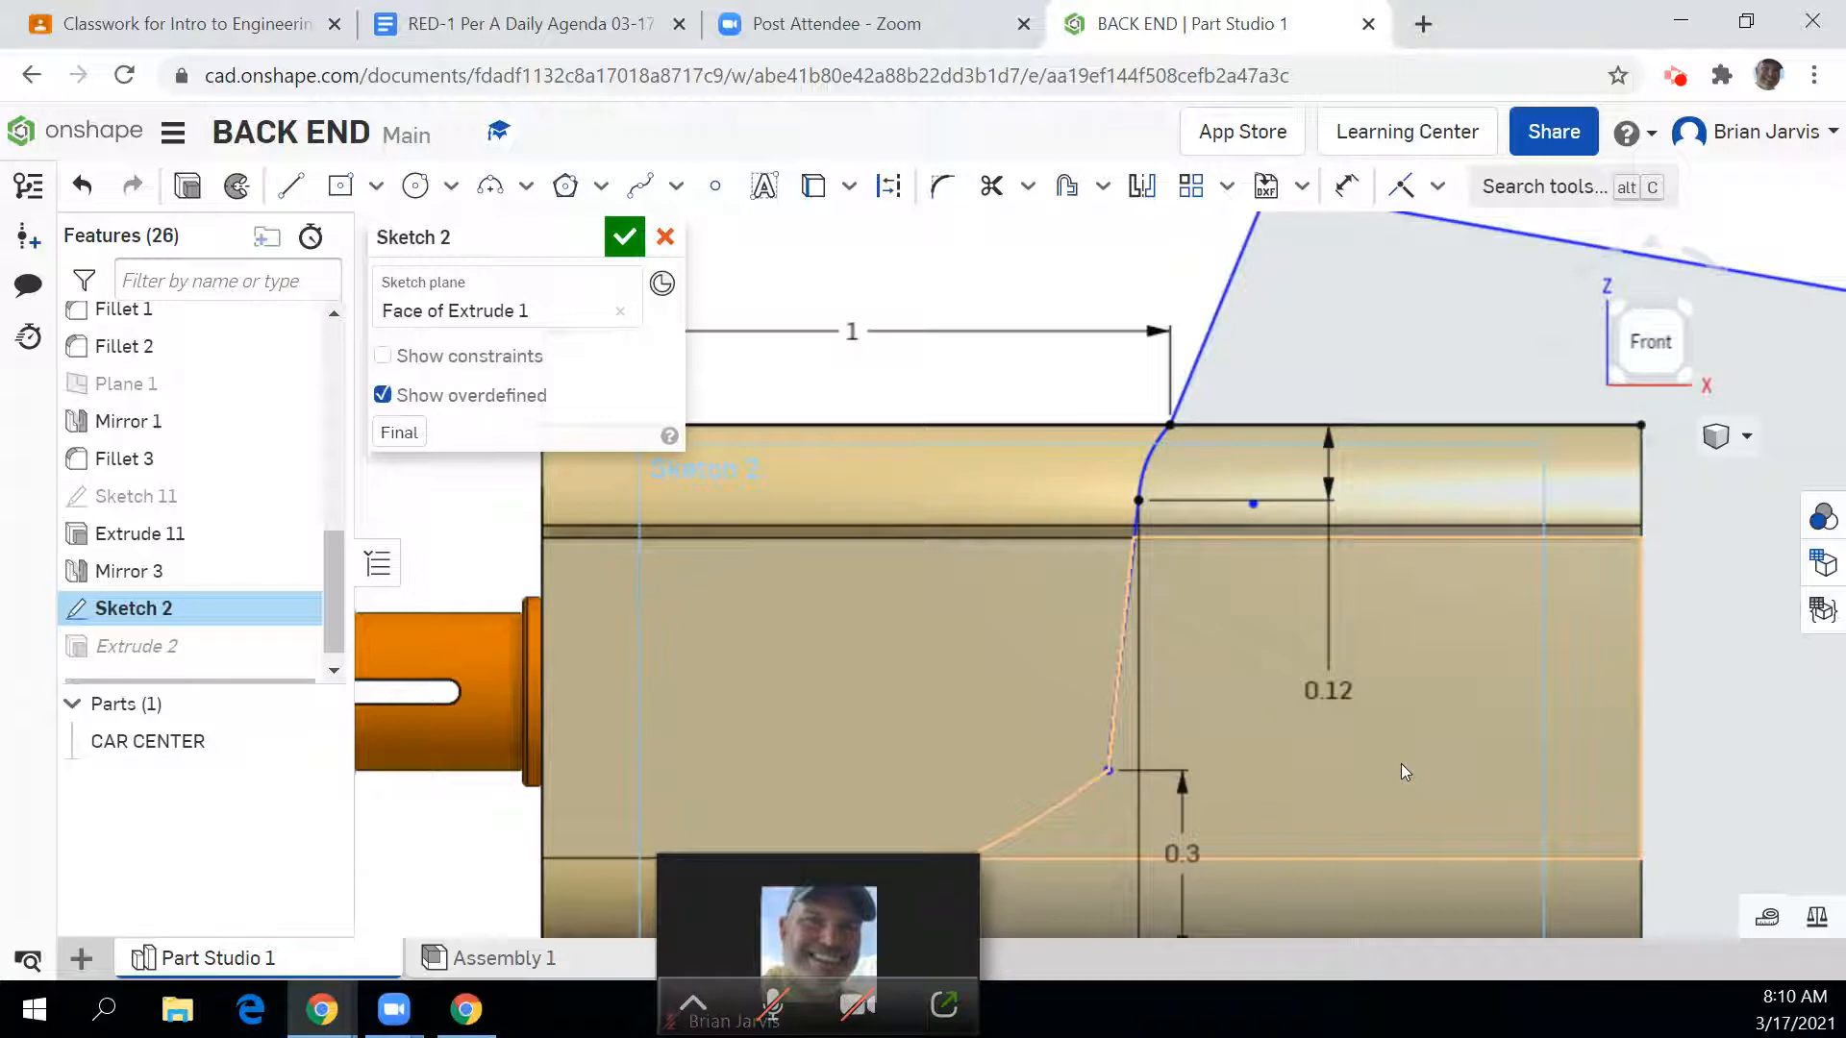
left_click(625, 240)
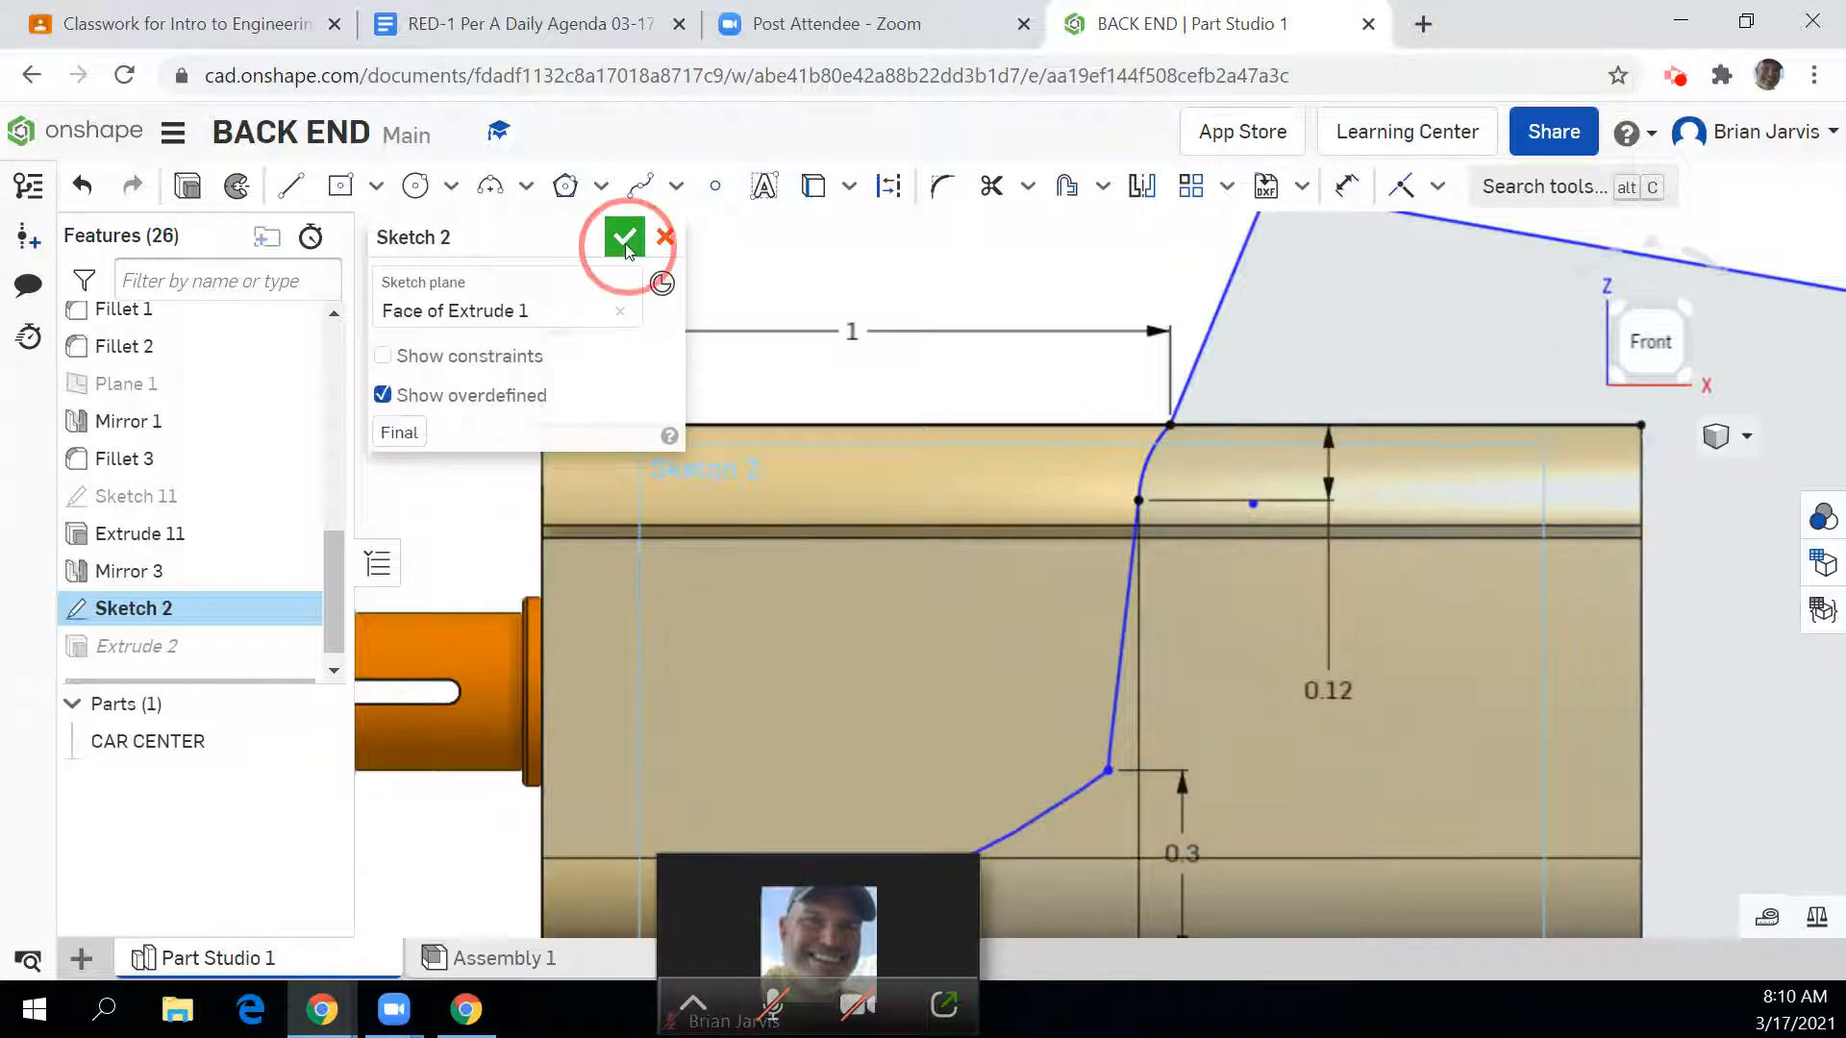
Step: Fillet the rear lower edge, where the steep rear face meets the large curved underside, with a 0.25 in radius
mouse_move(1517, 722)
middle_mouse_down()
mouse_move(1543, 603)
mouse_move(1567, 589)
middle_mouse_up()
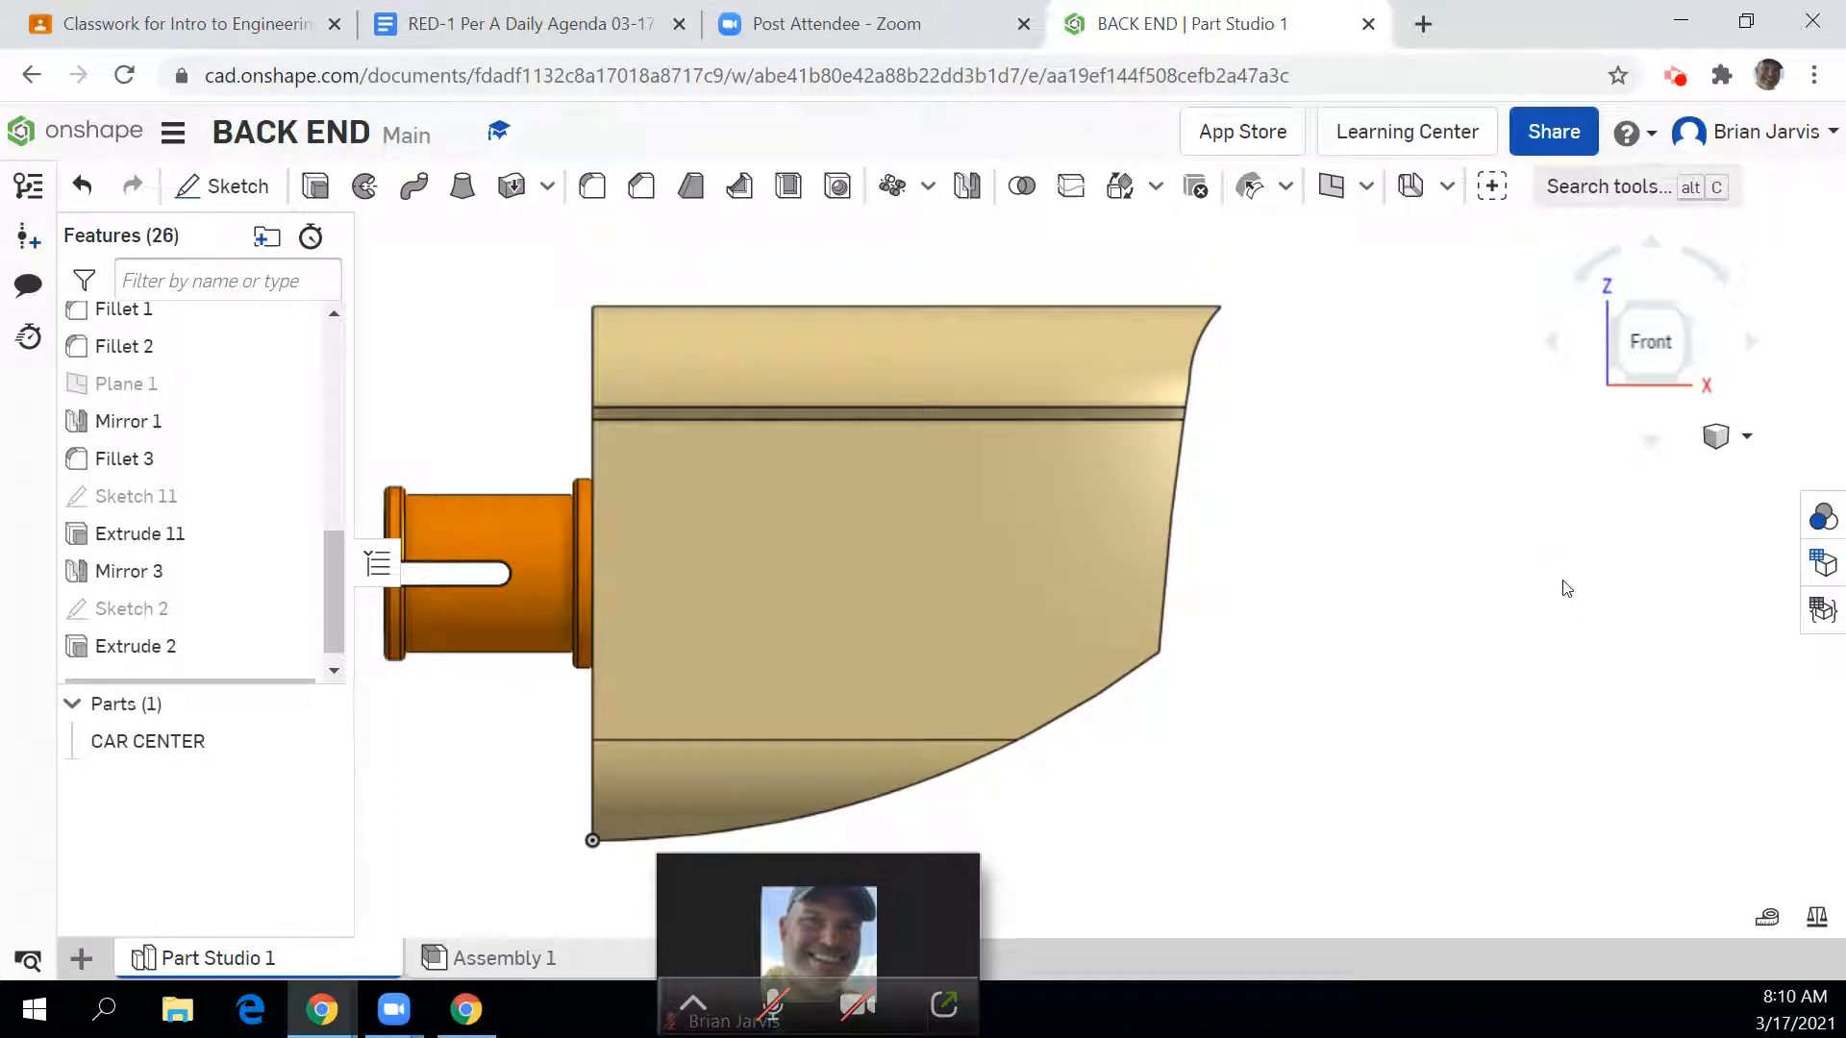
left_click(1679, 310)
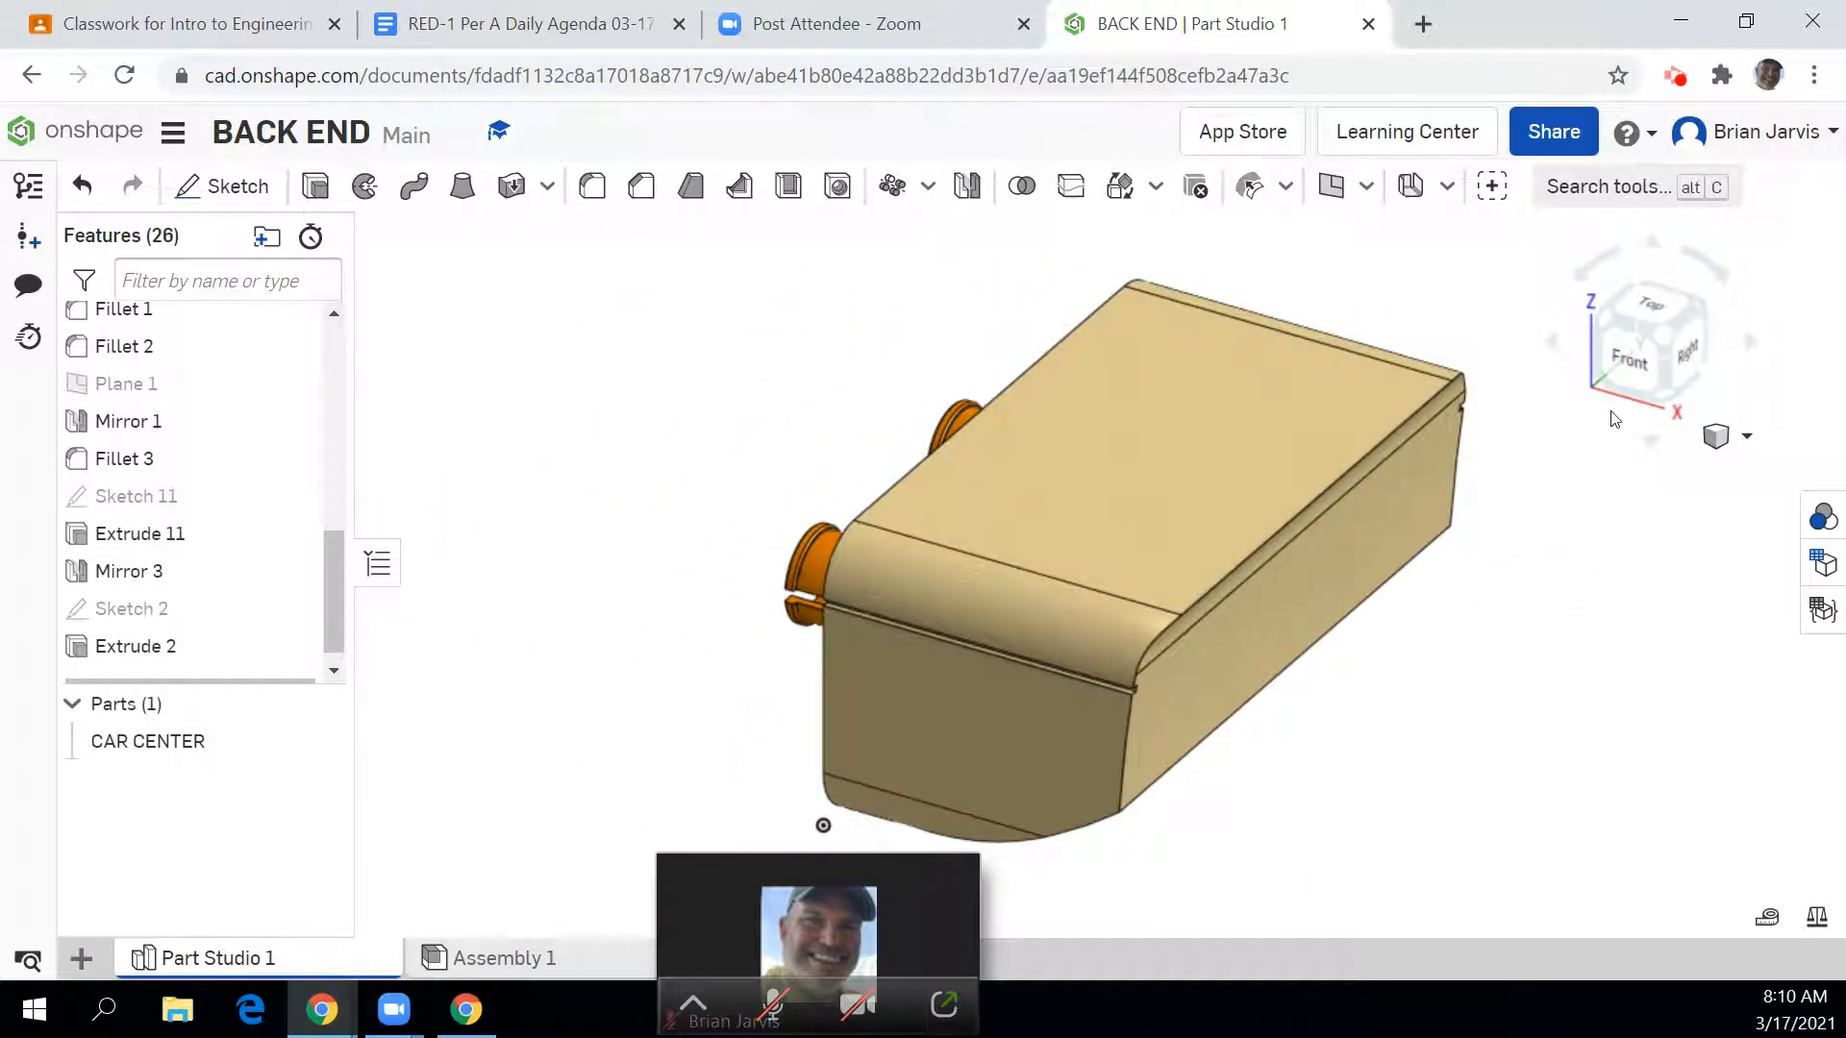
left_click(1674, 398)
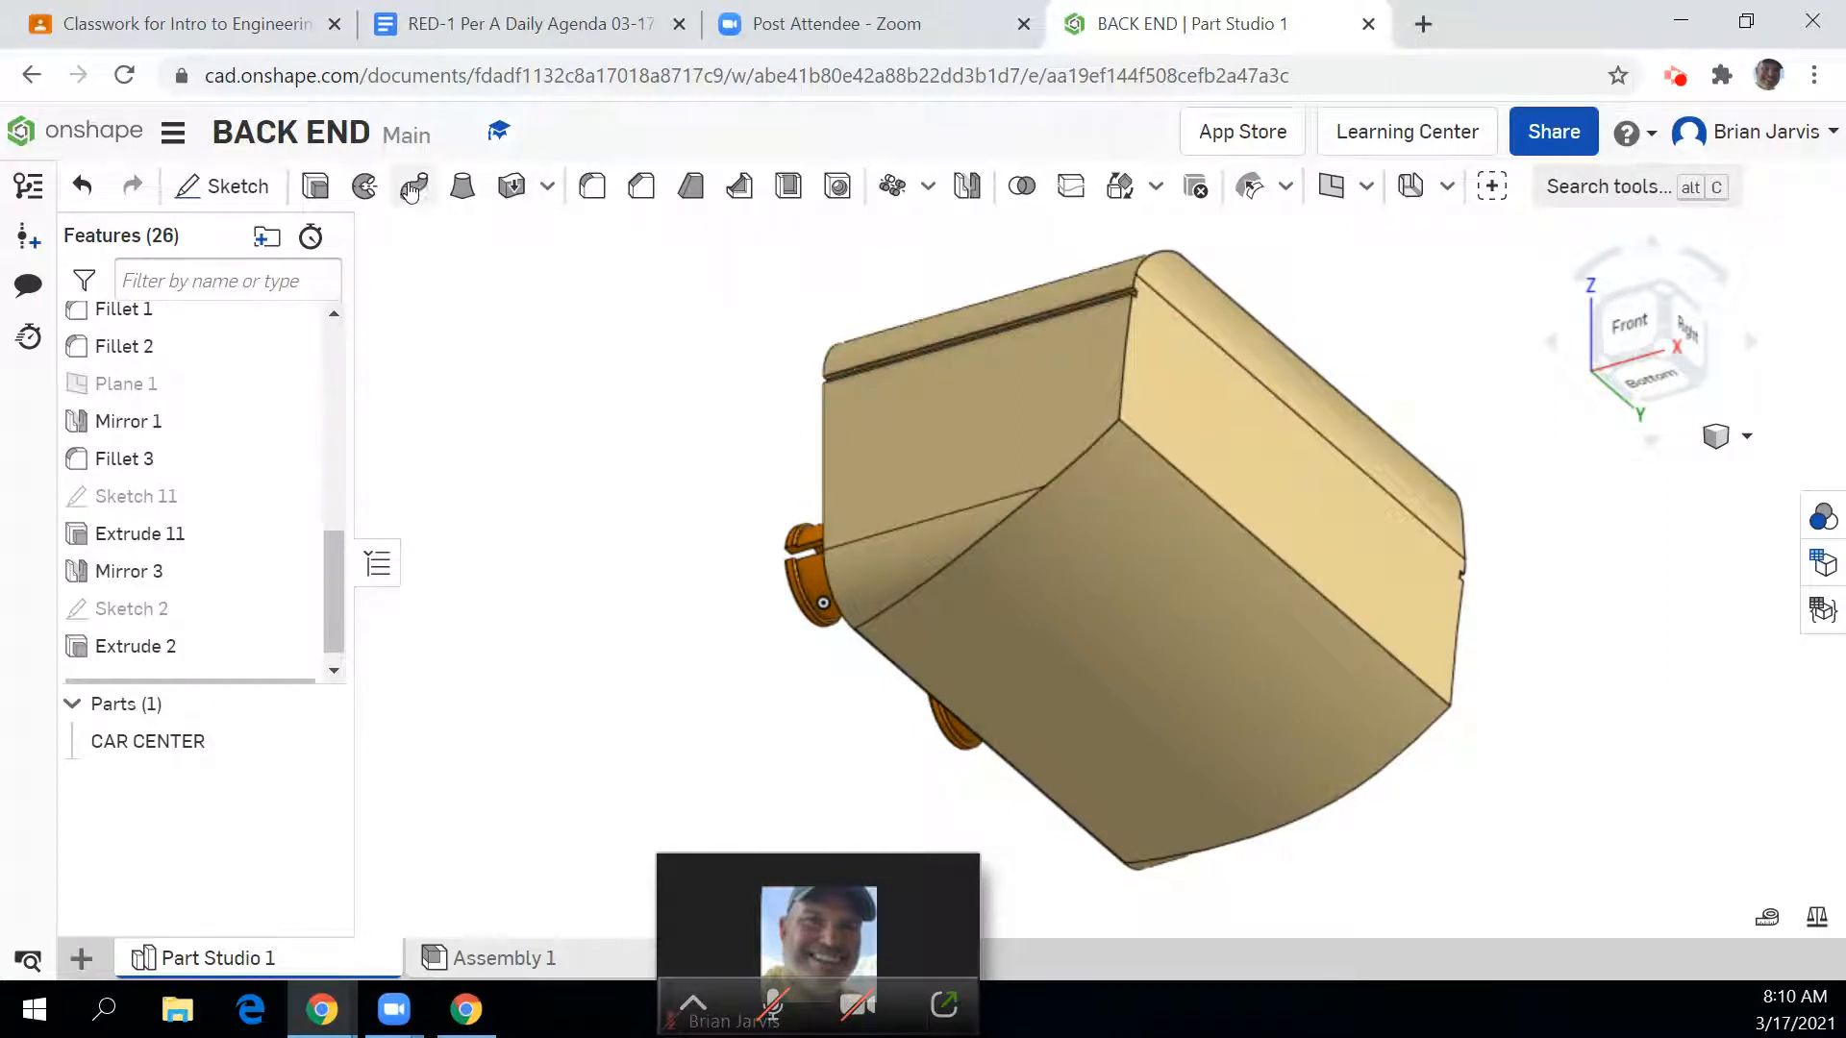
left_click(591, 188)
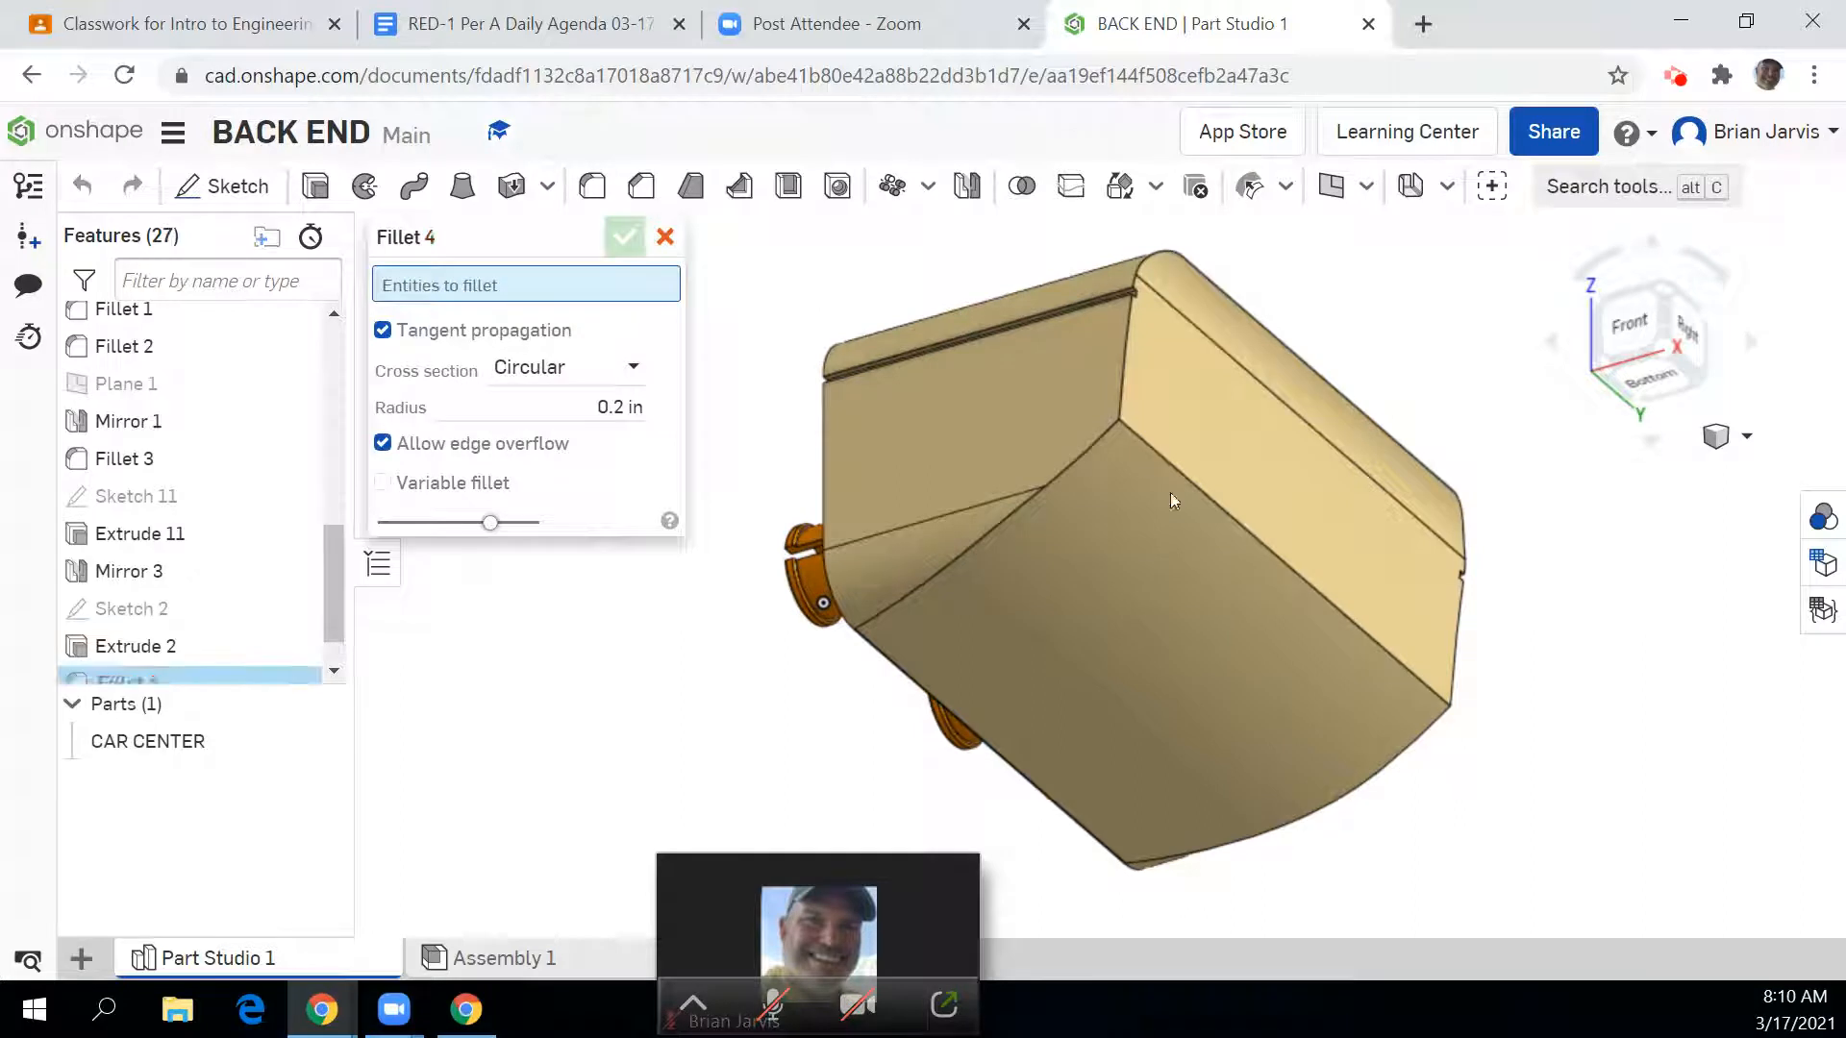
left_click(1221, 512)
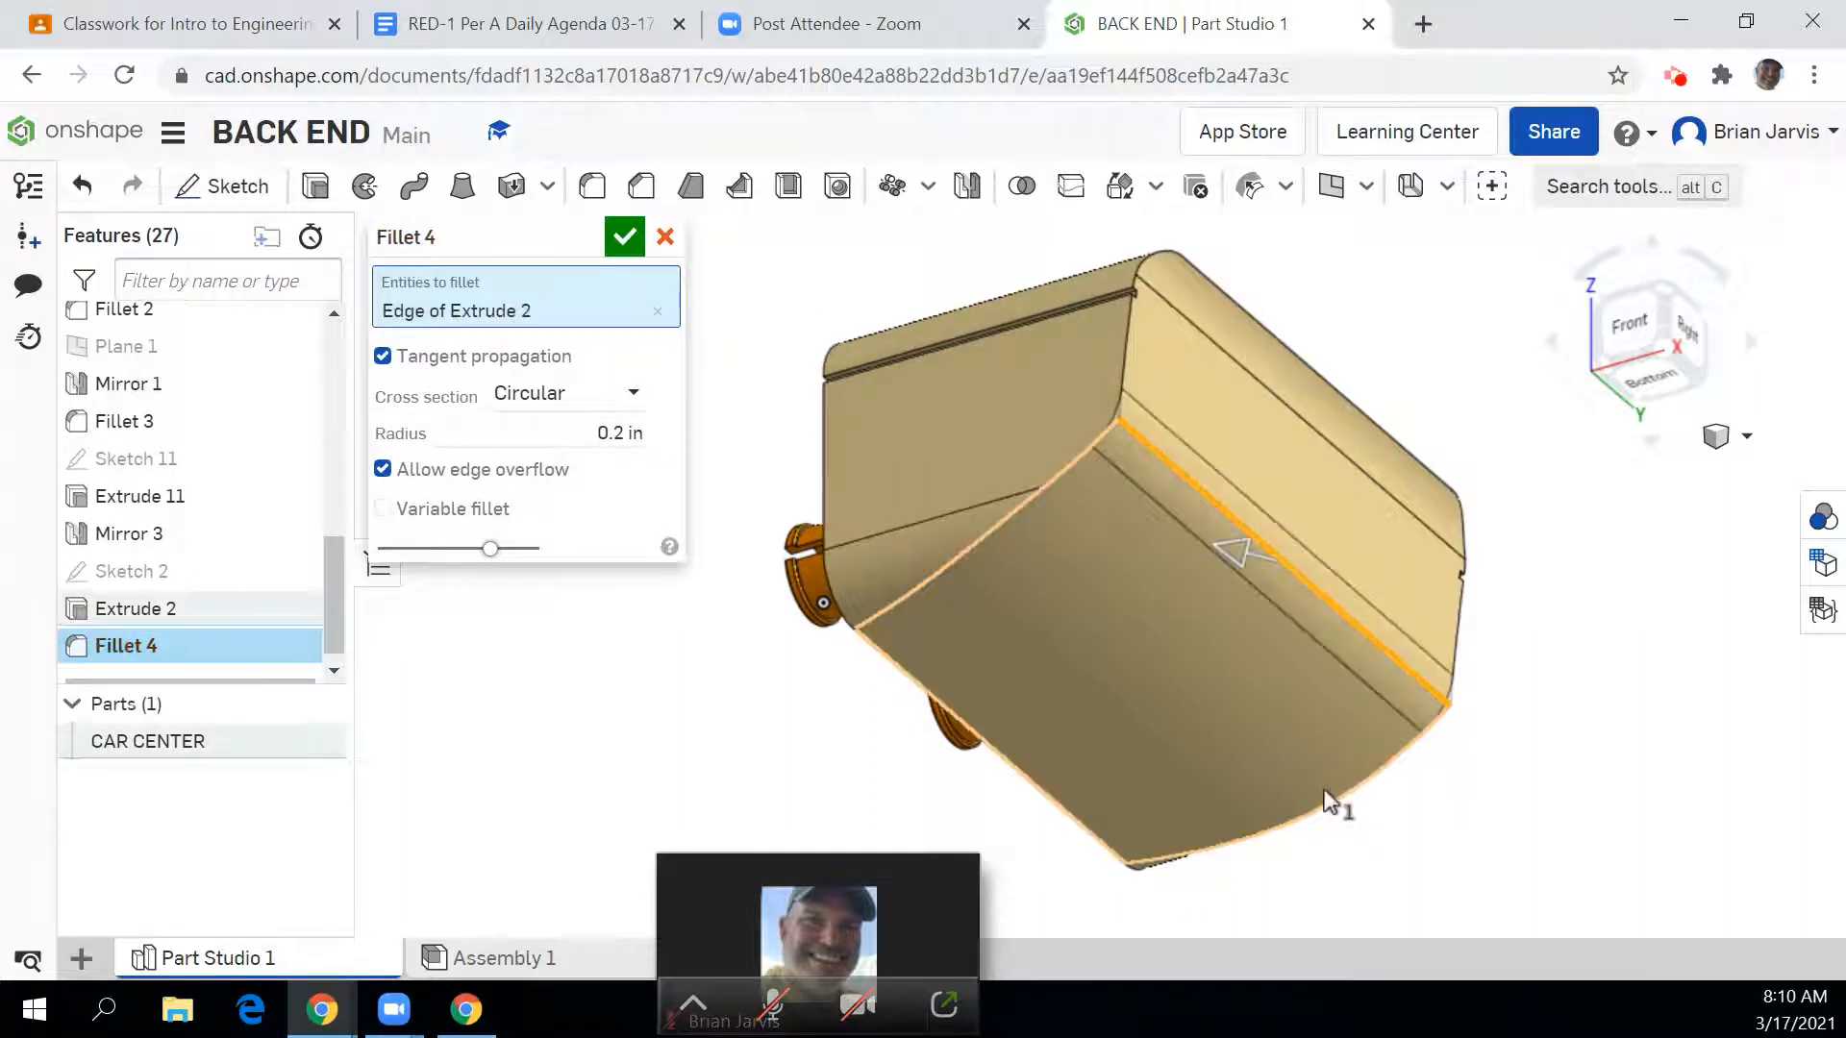
left_click(1623, 332)
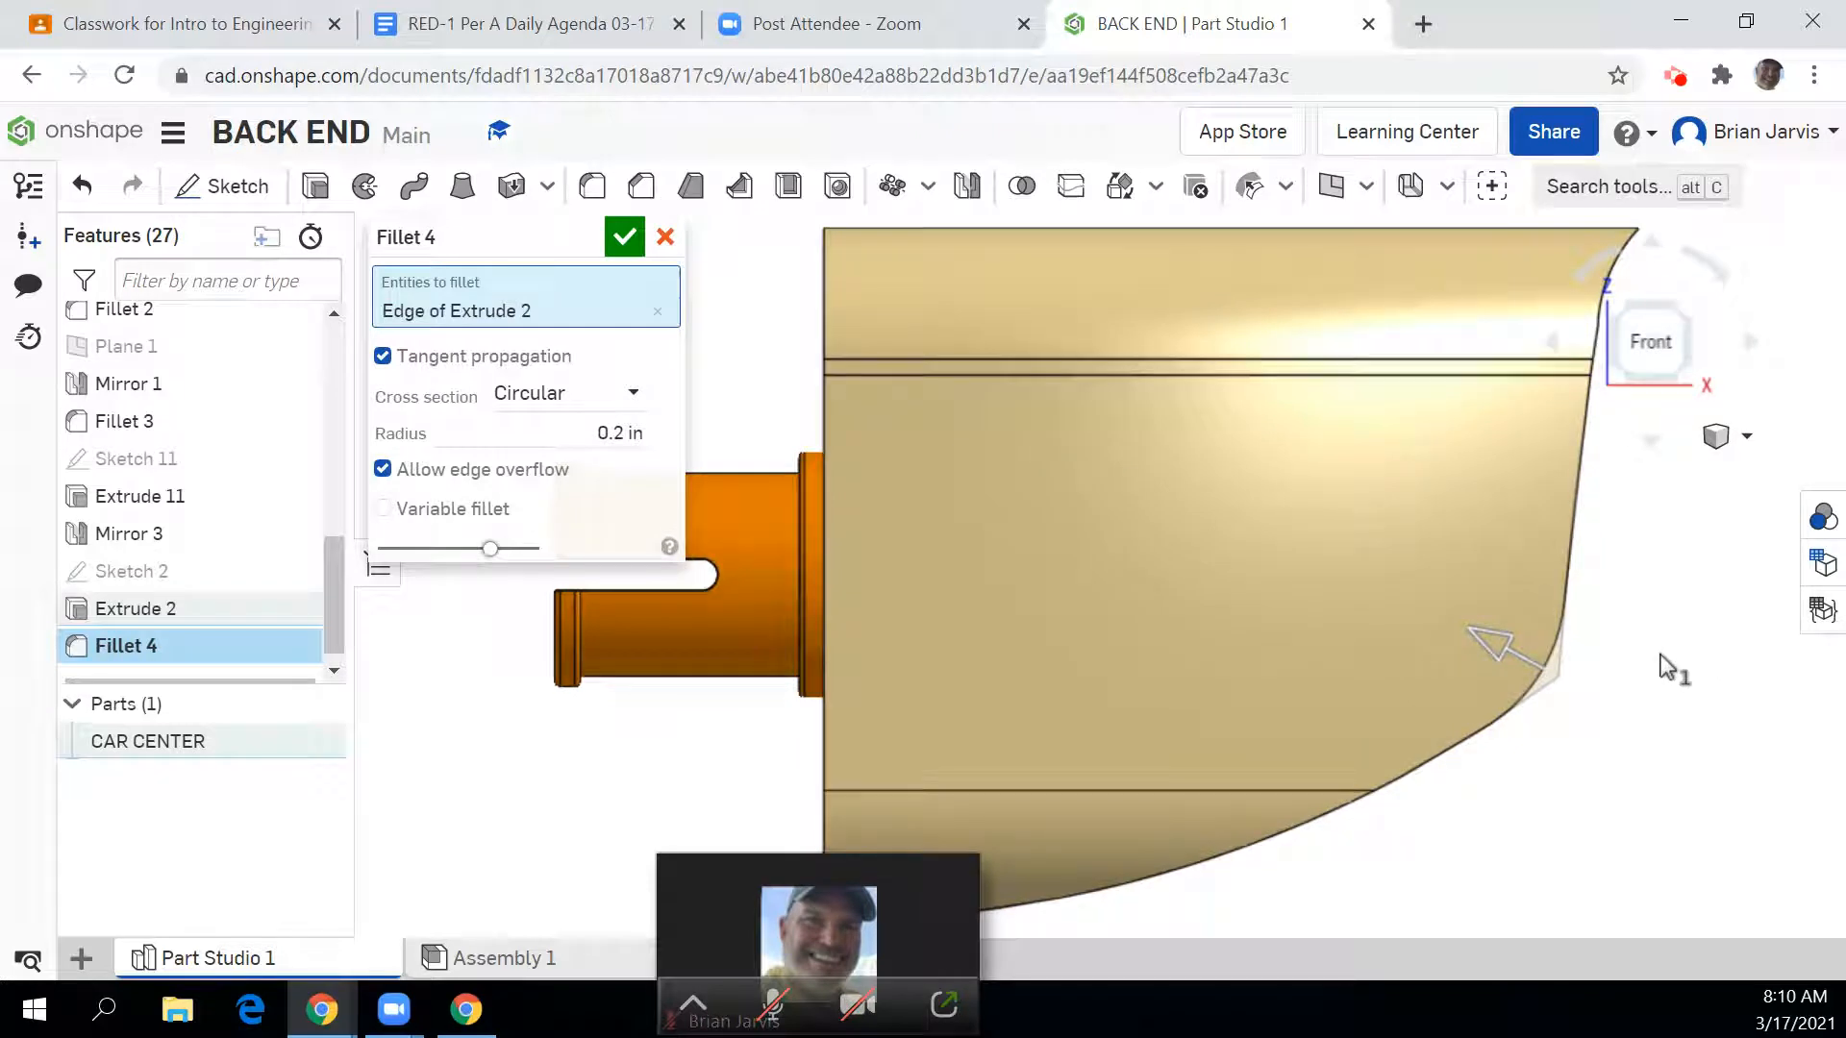
left_click(633, 434)
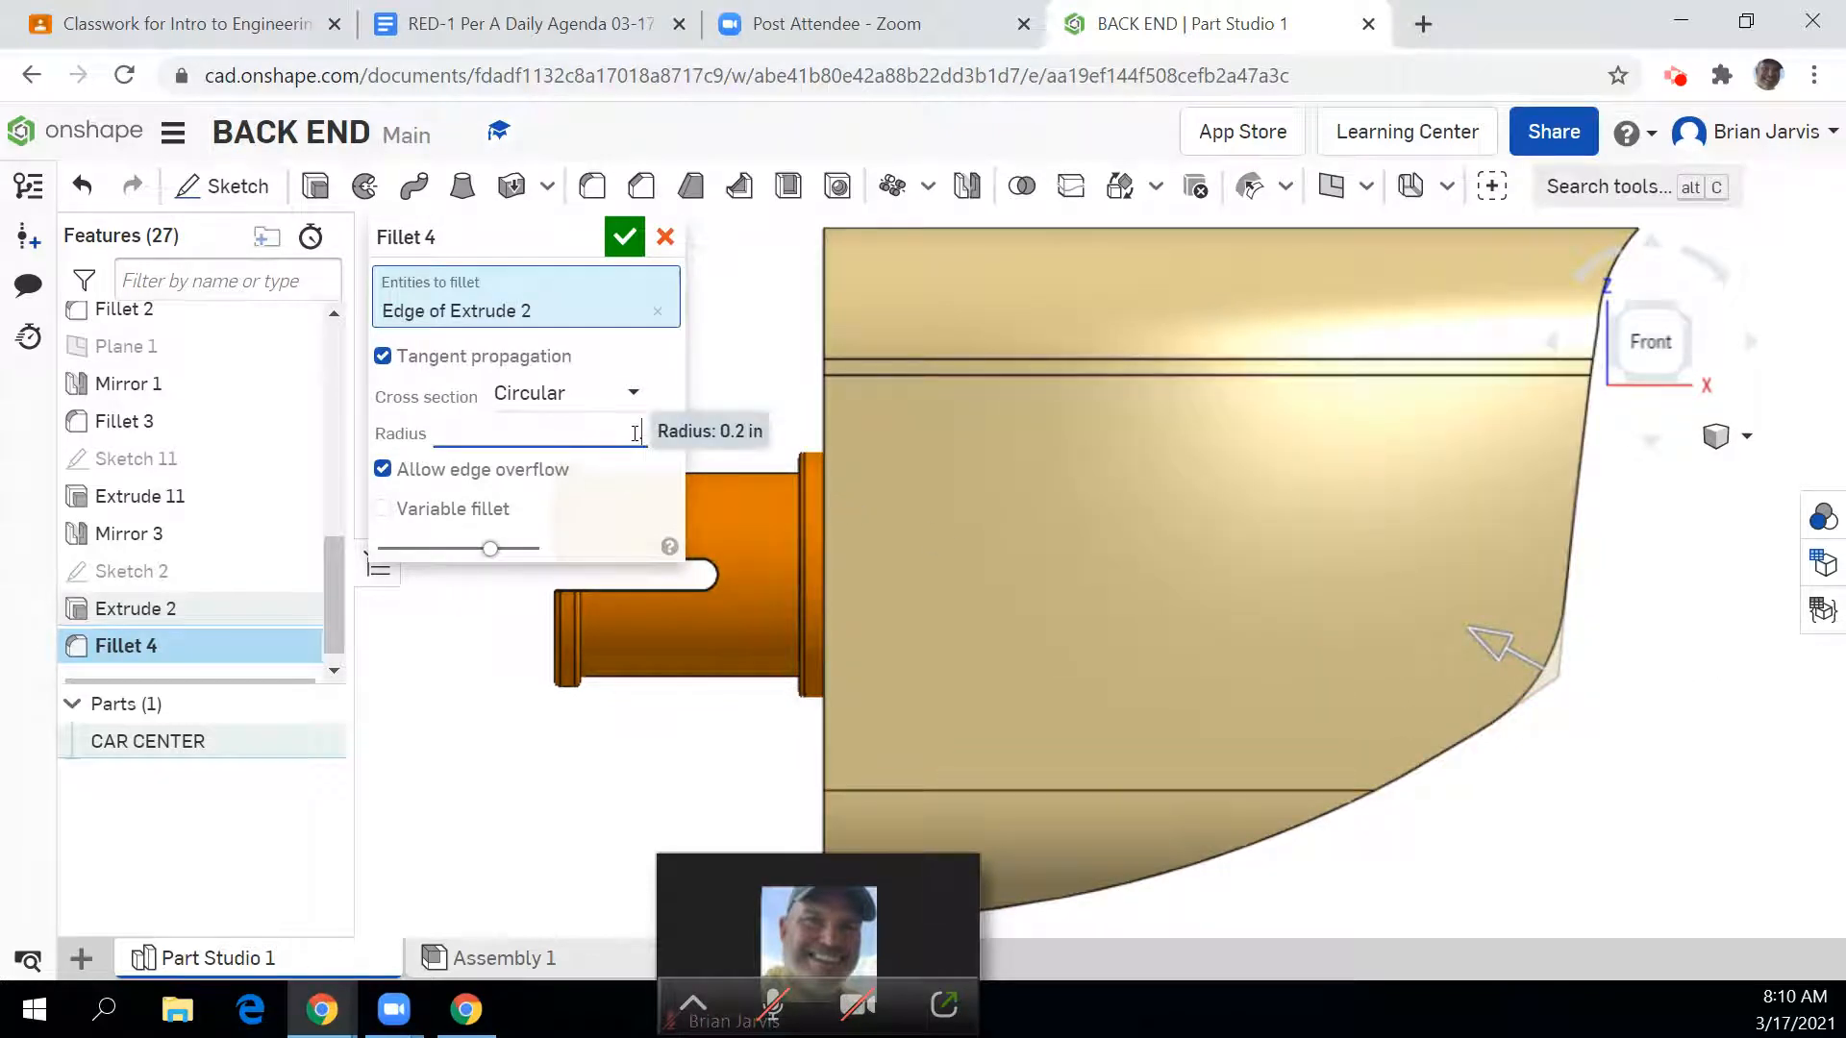
type(".25")
key("Return")
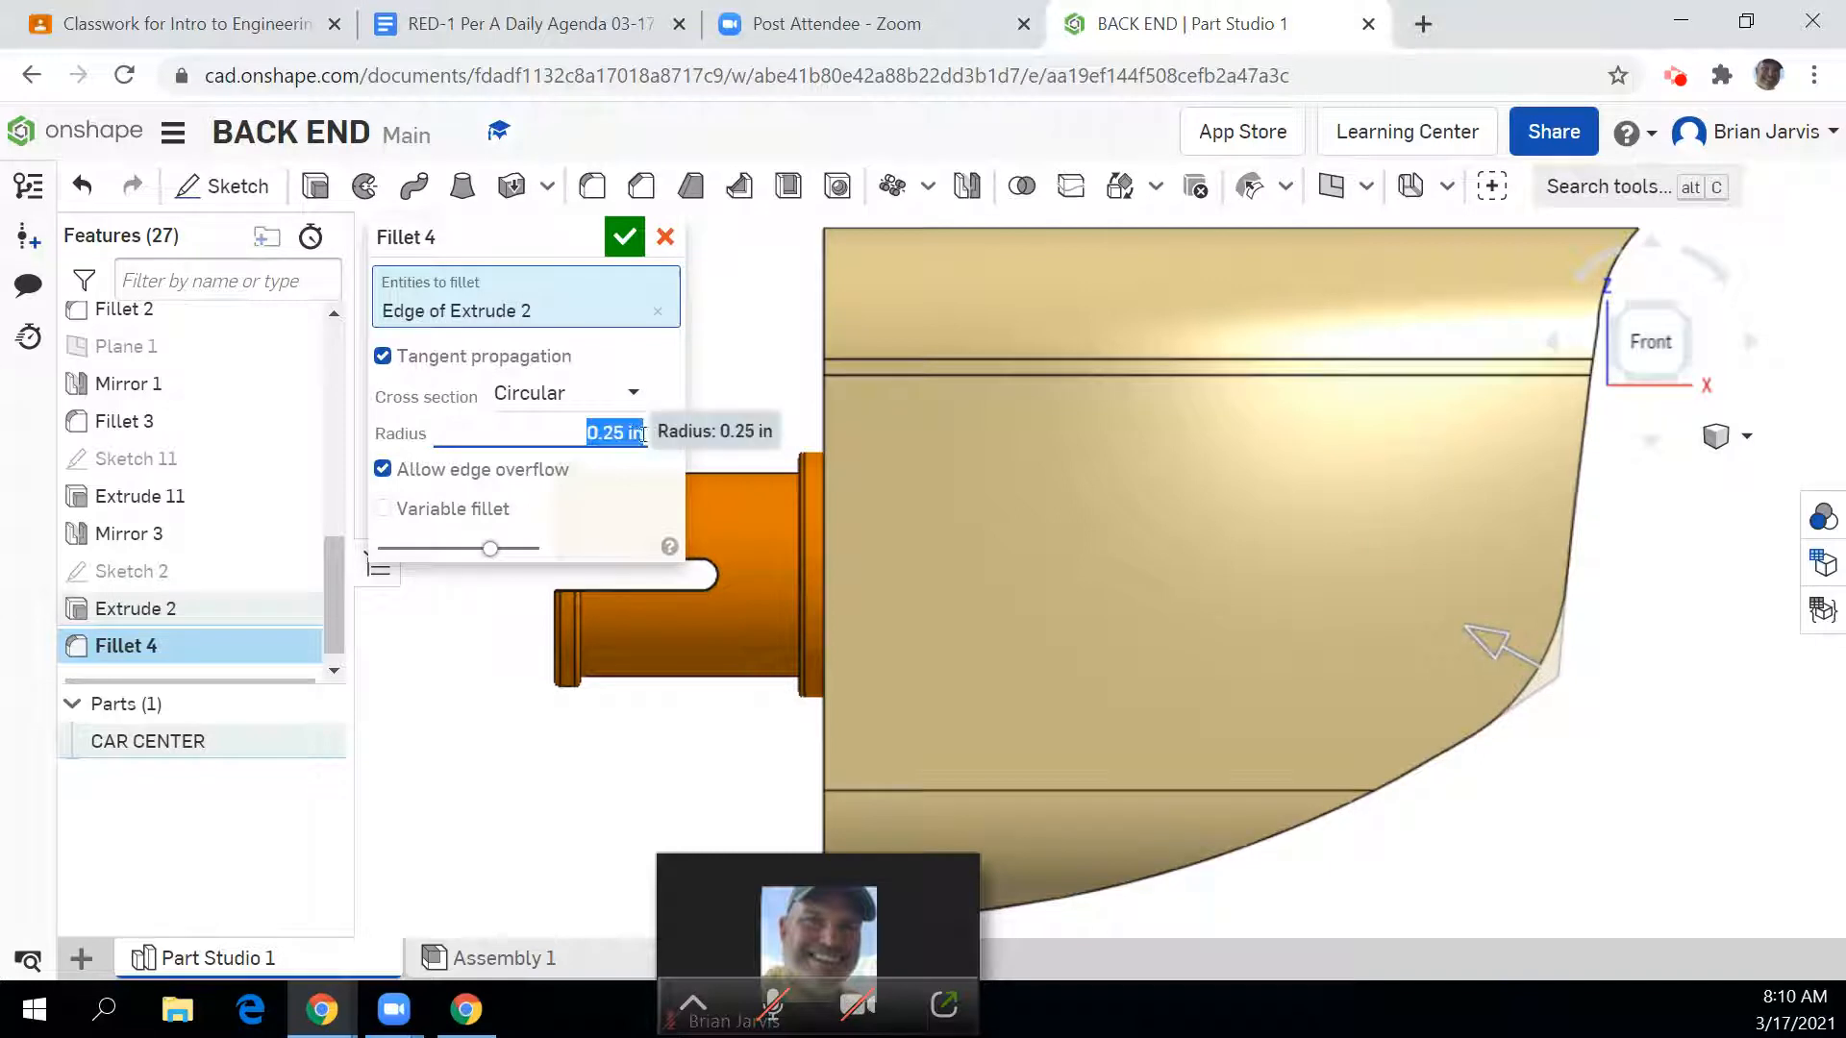
left_click(624, 237)
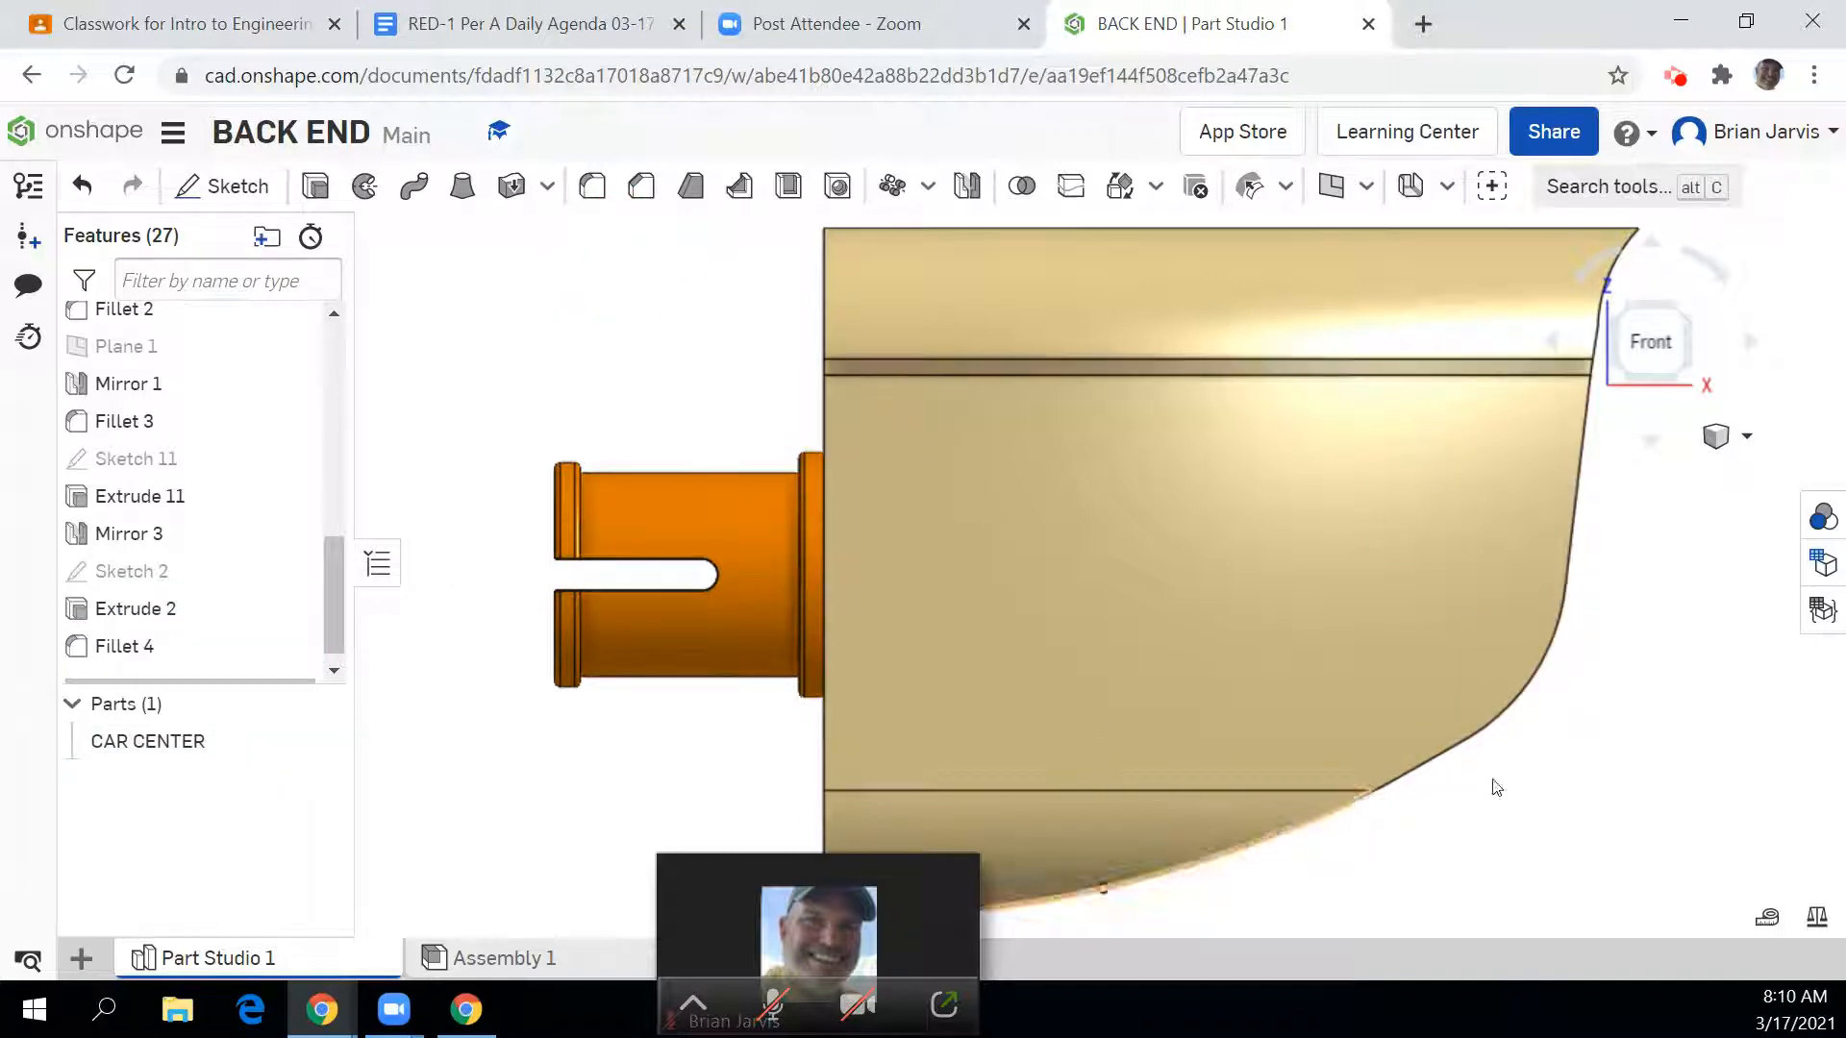
middle_click_drag(1567, 758, 1451, 725)
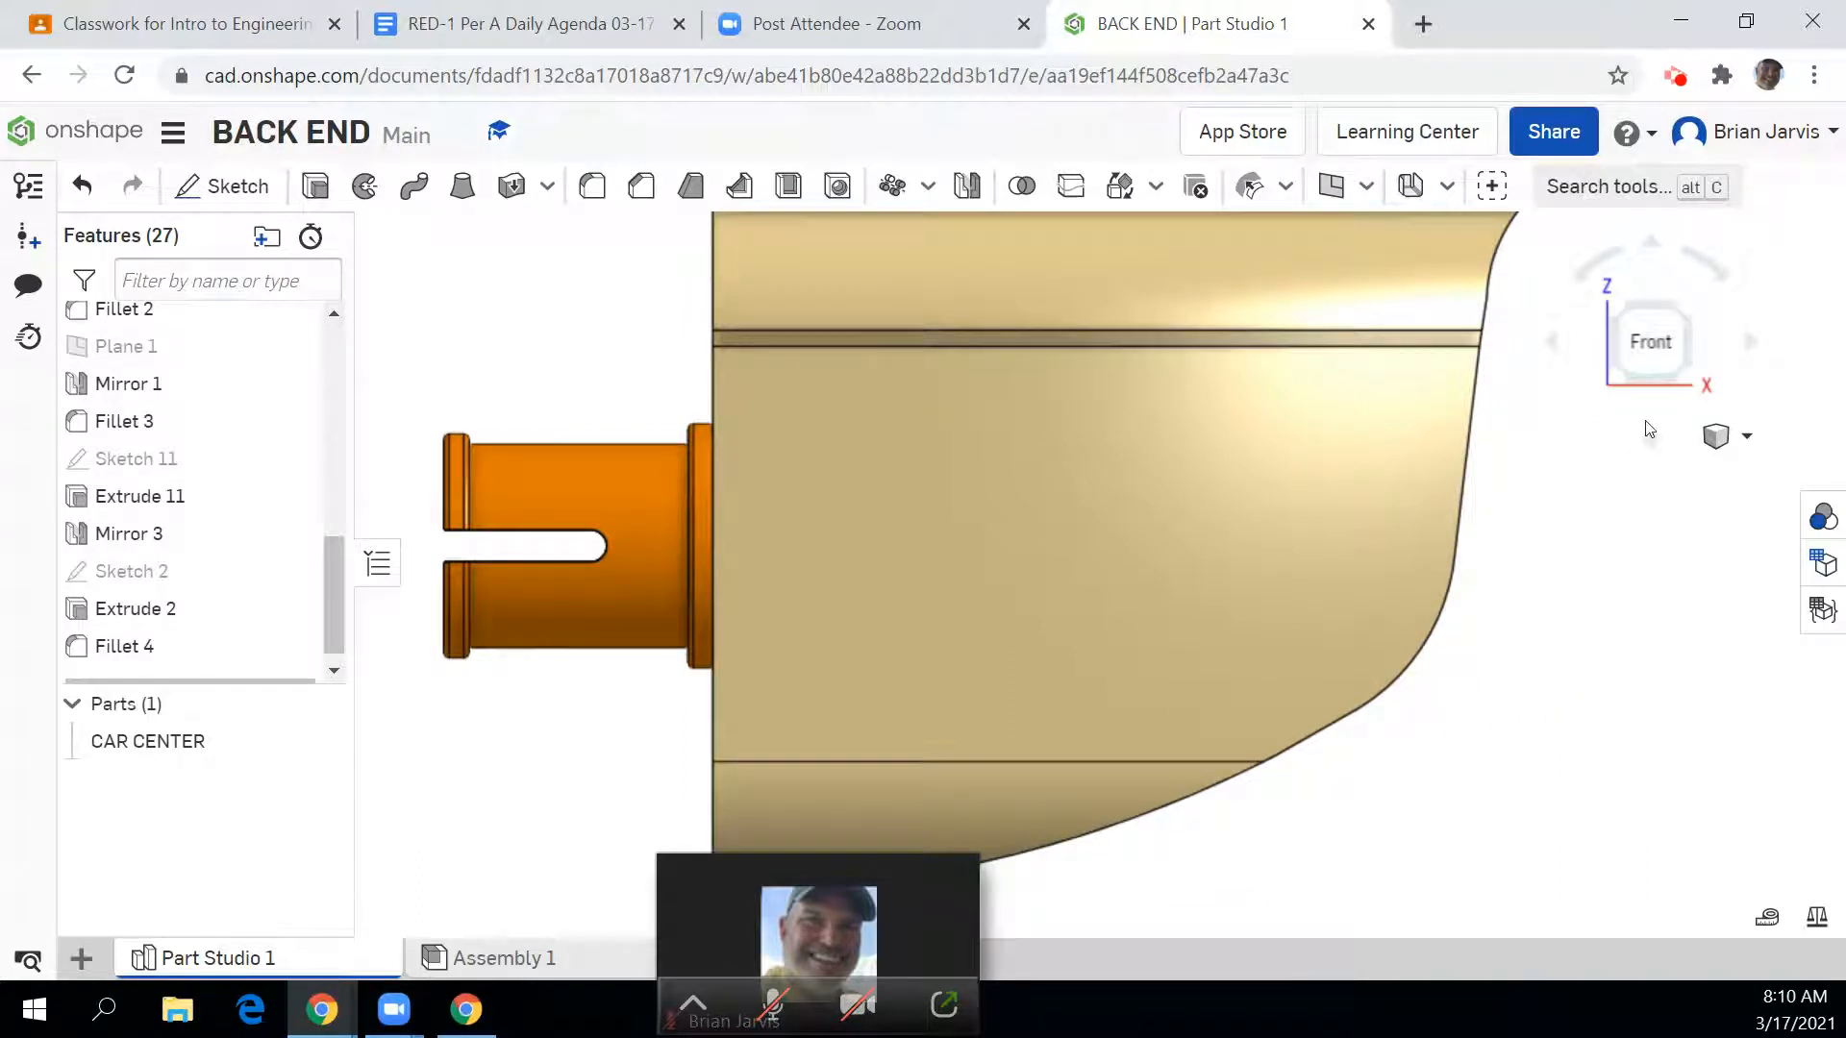
left_click(1678, 384)
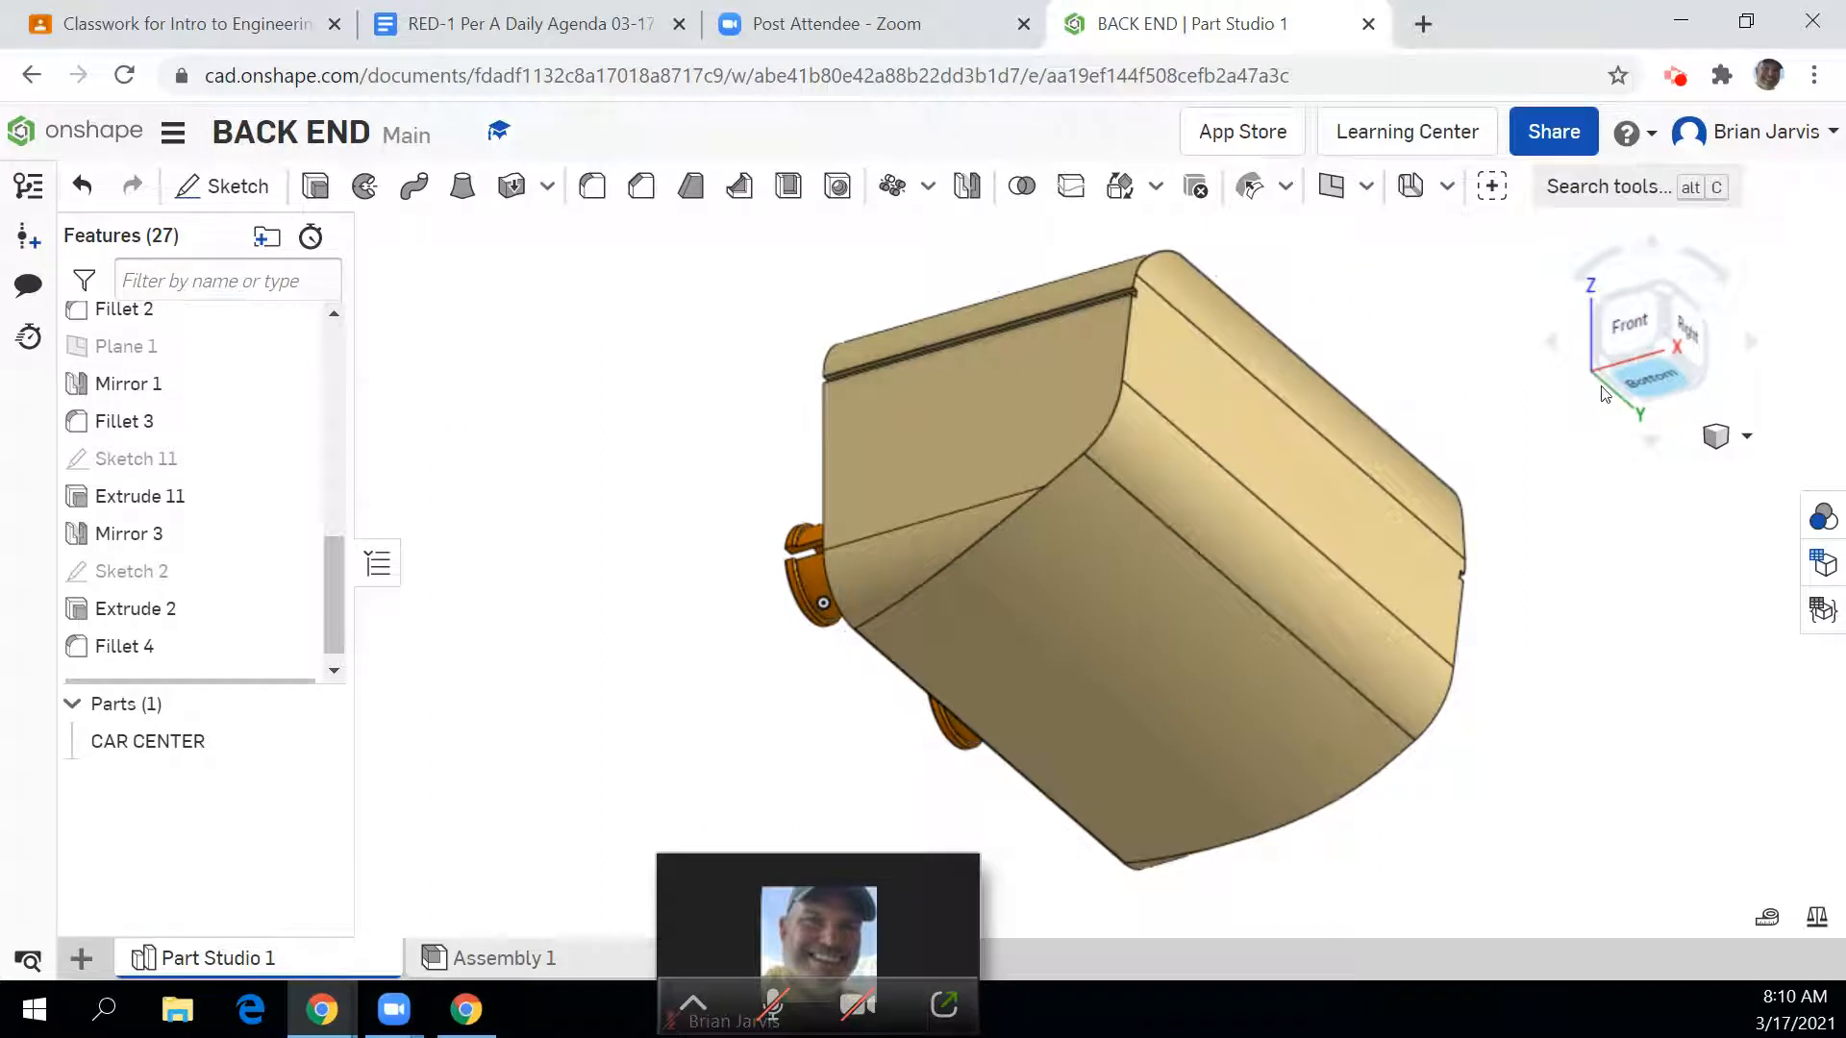
left_click(593, 189)
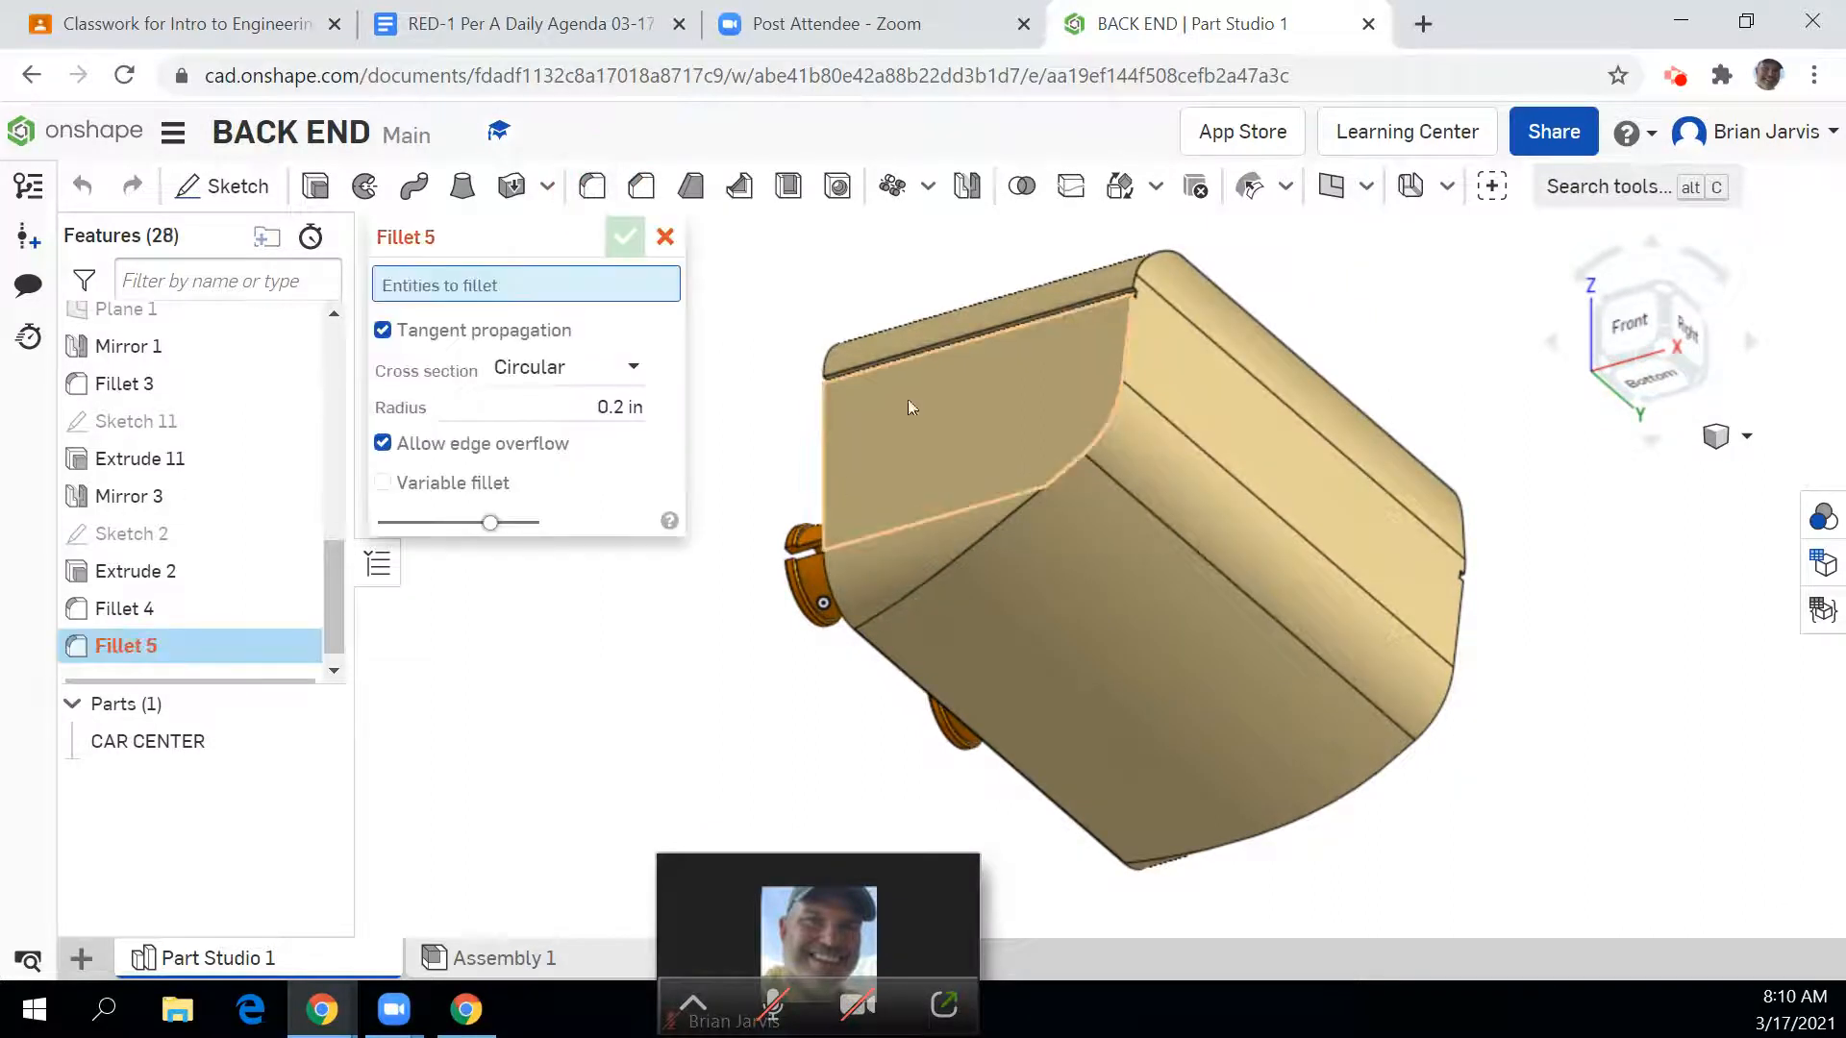
left_click(602, 404)
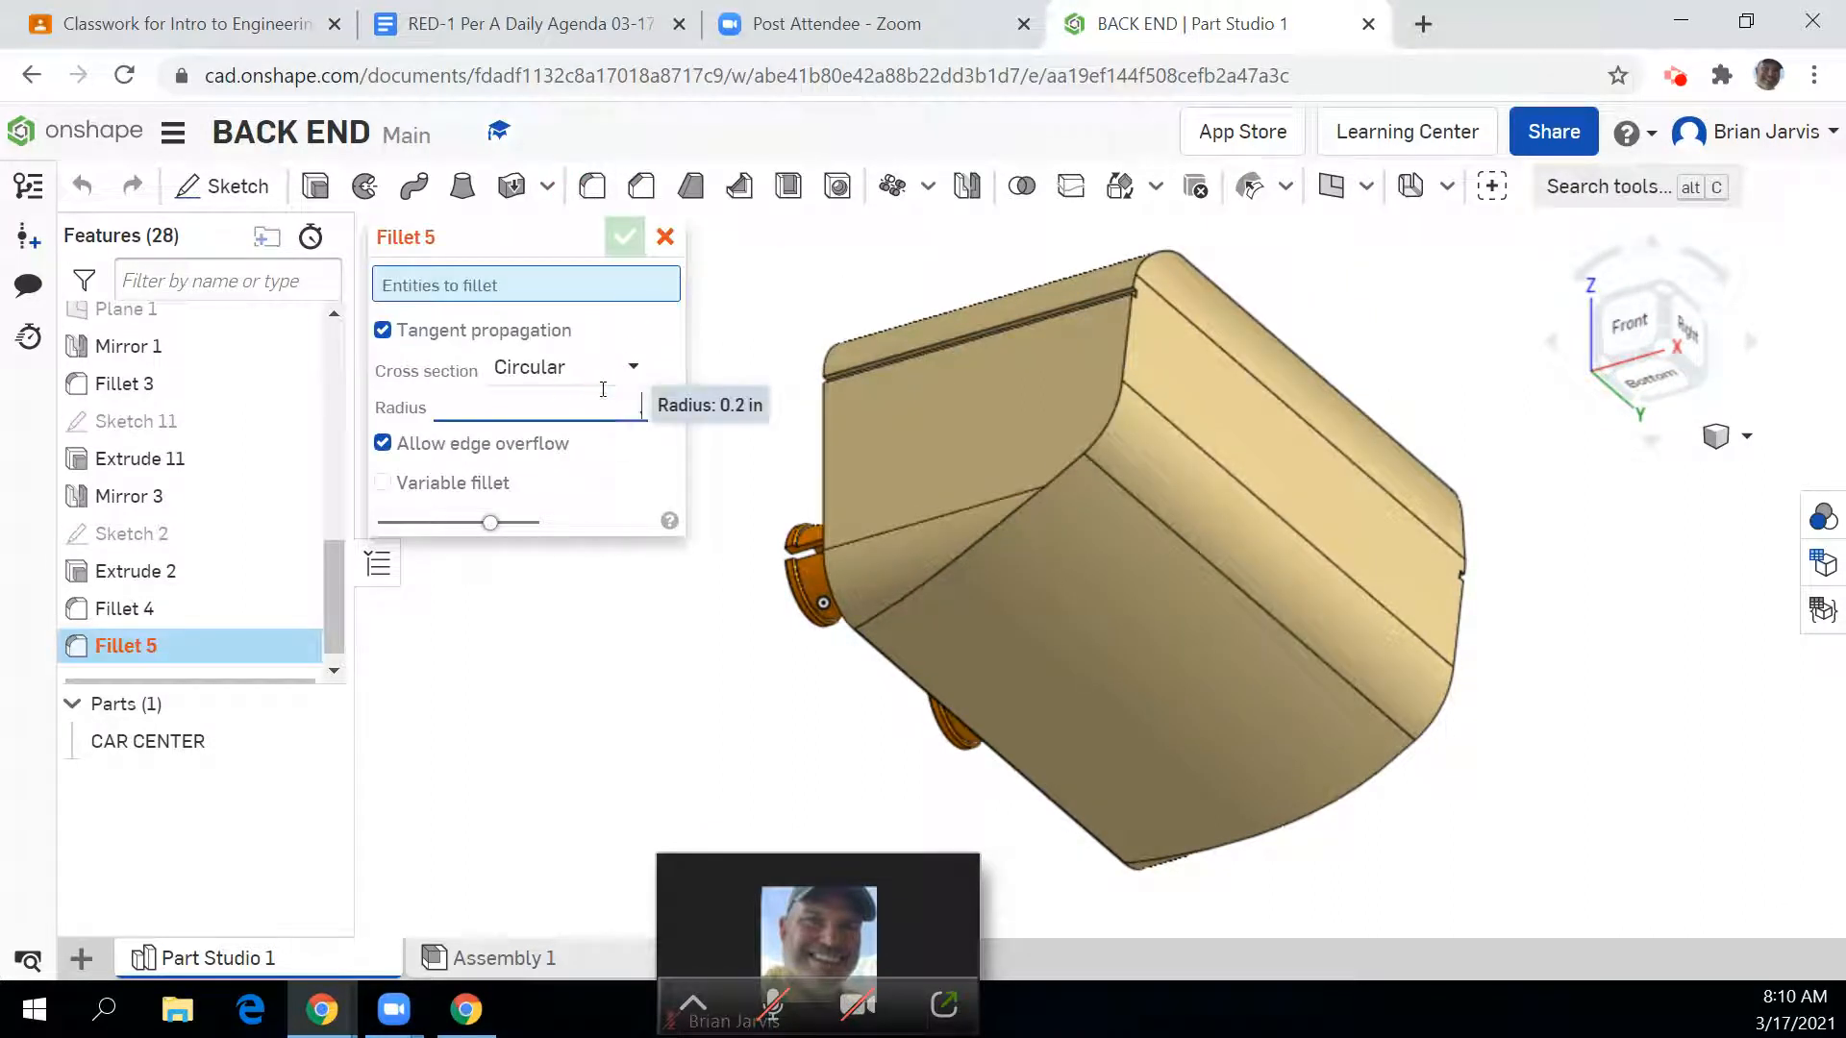
type(".16")
key("Return")
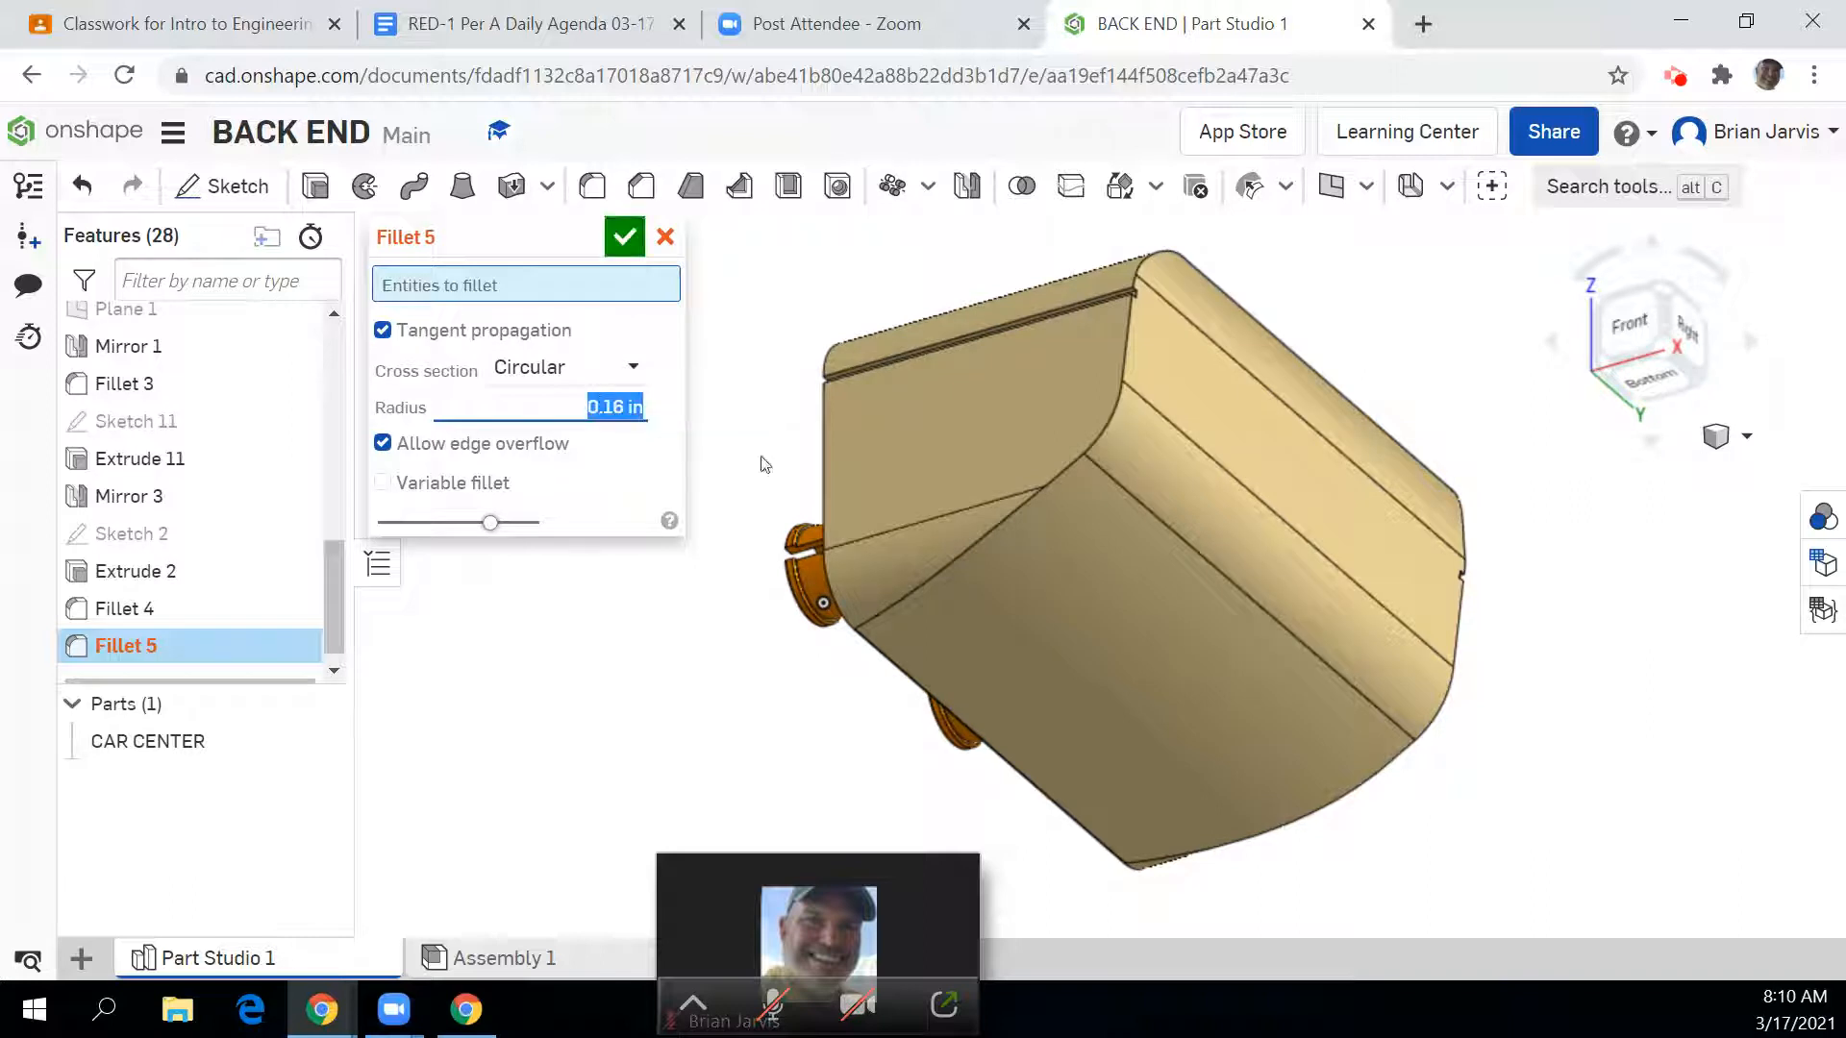
left_click(991, 529)
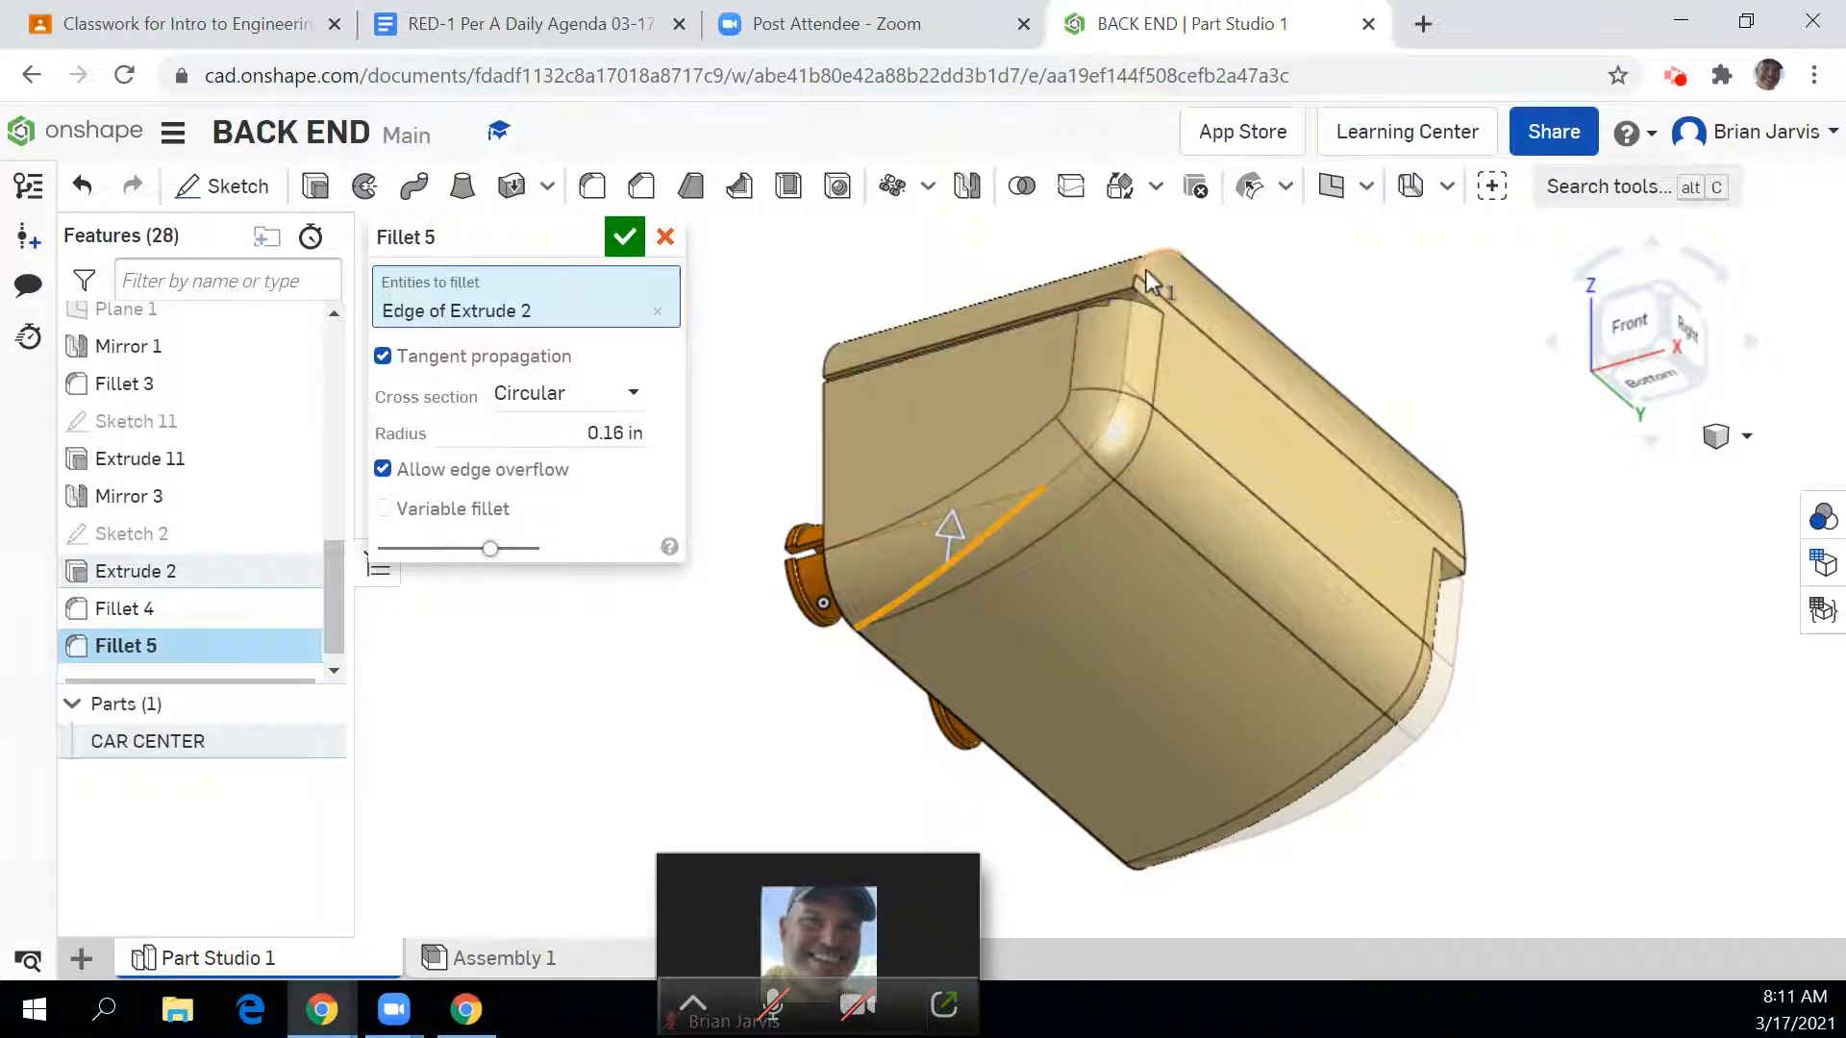
left_click(1138, 285)
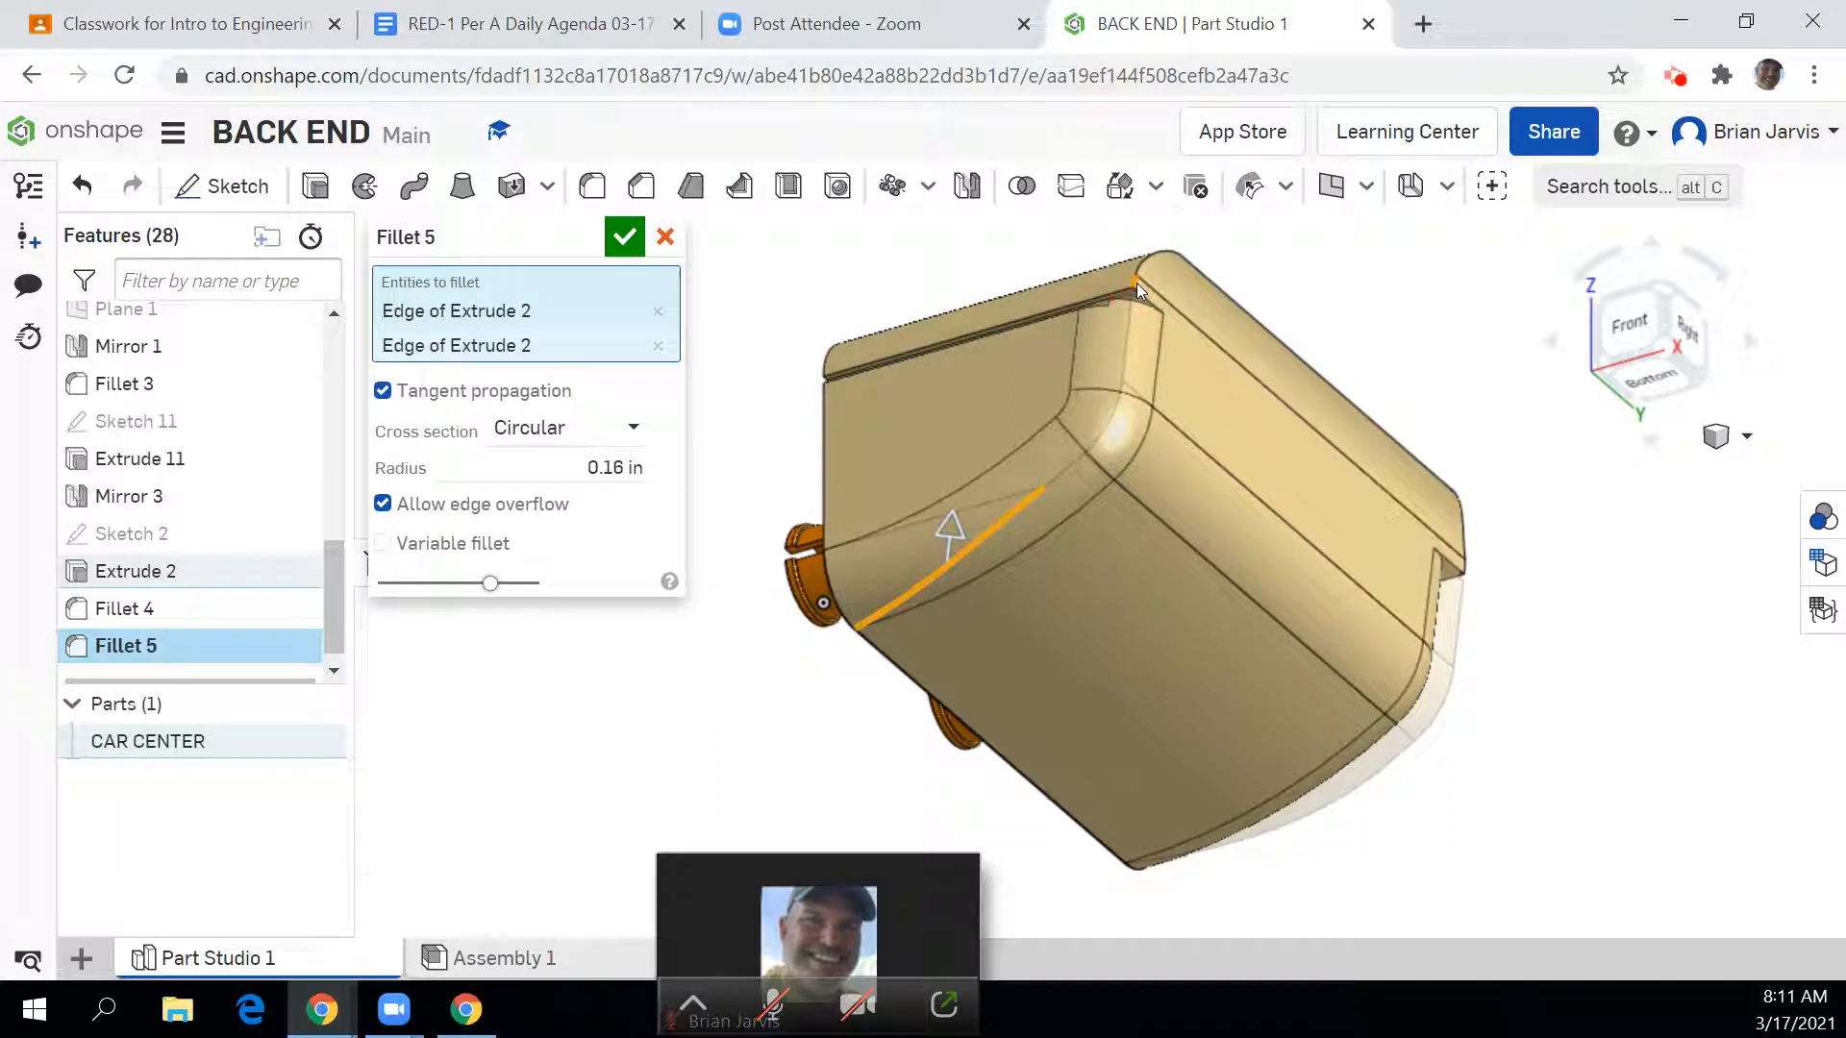
left_click(1139, 264)
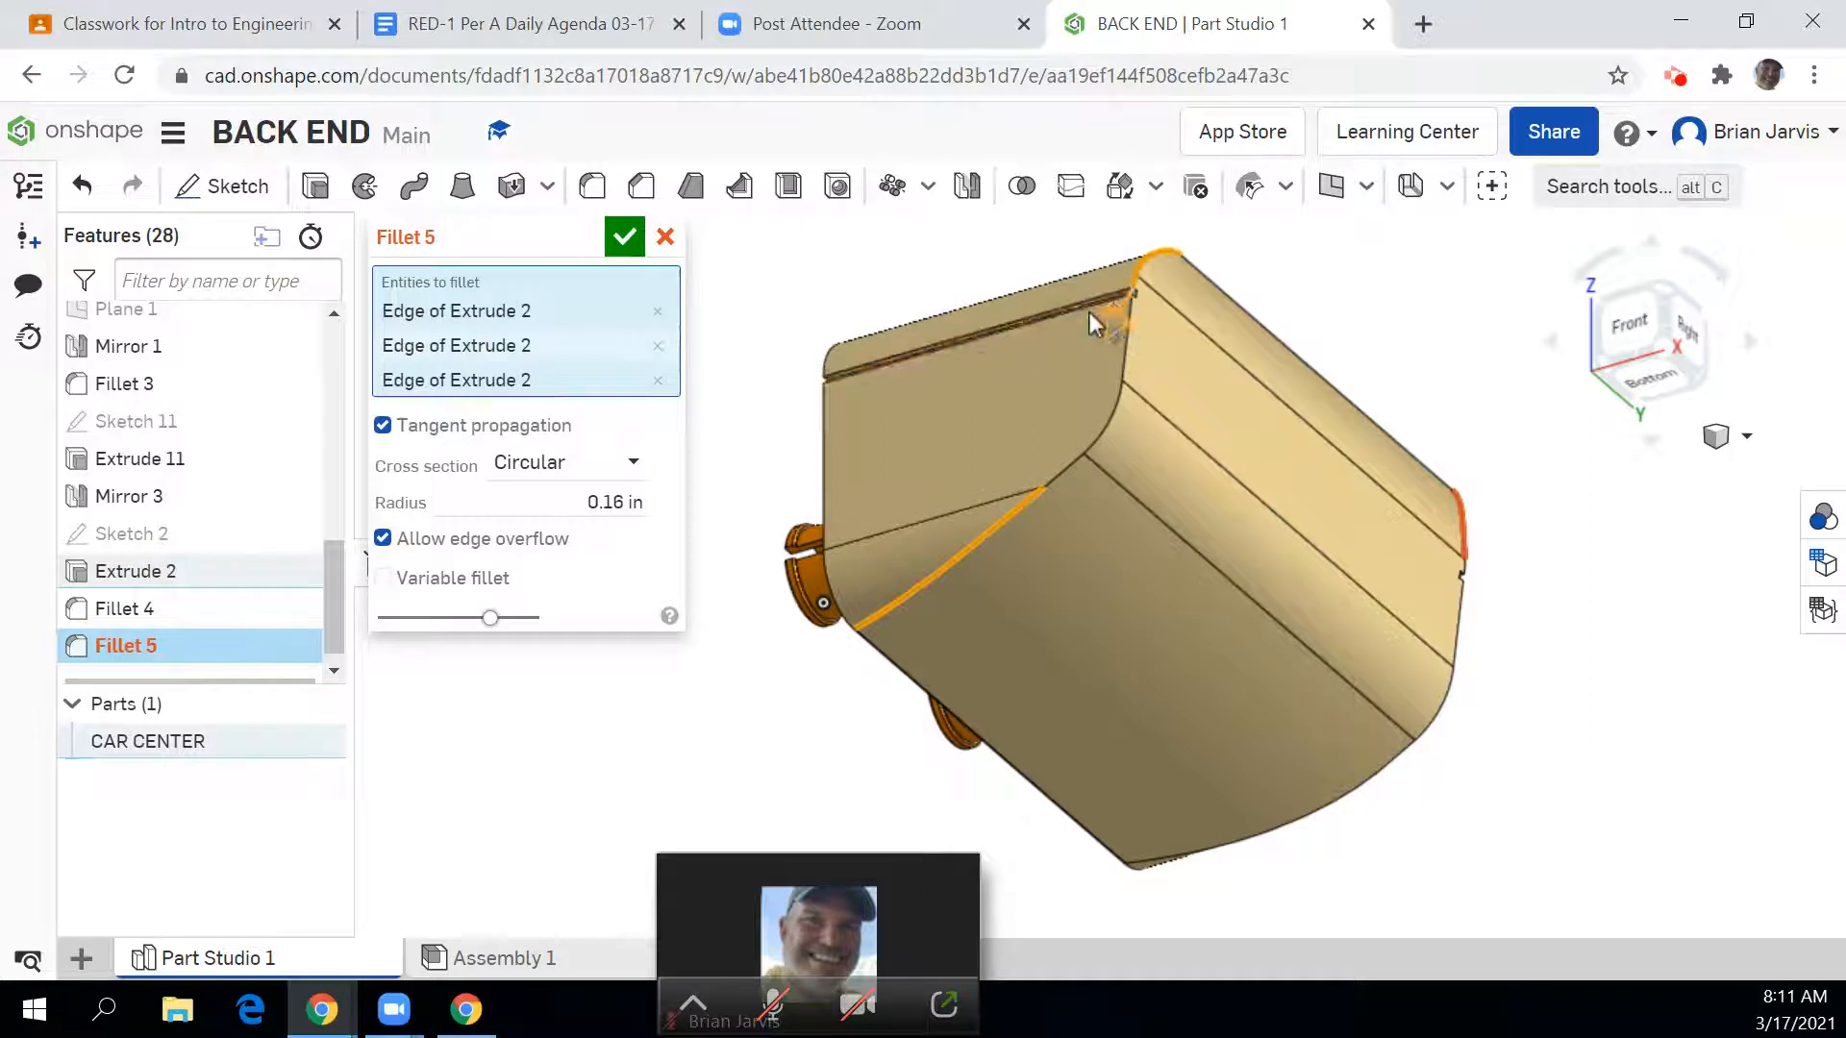
scroll(1107, 300, "up", 5)
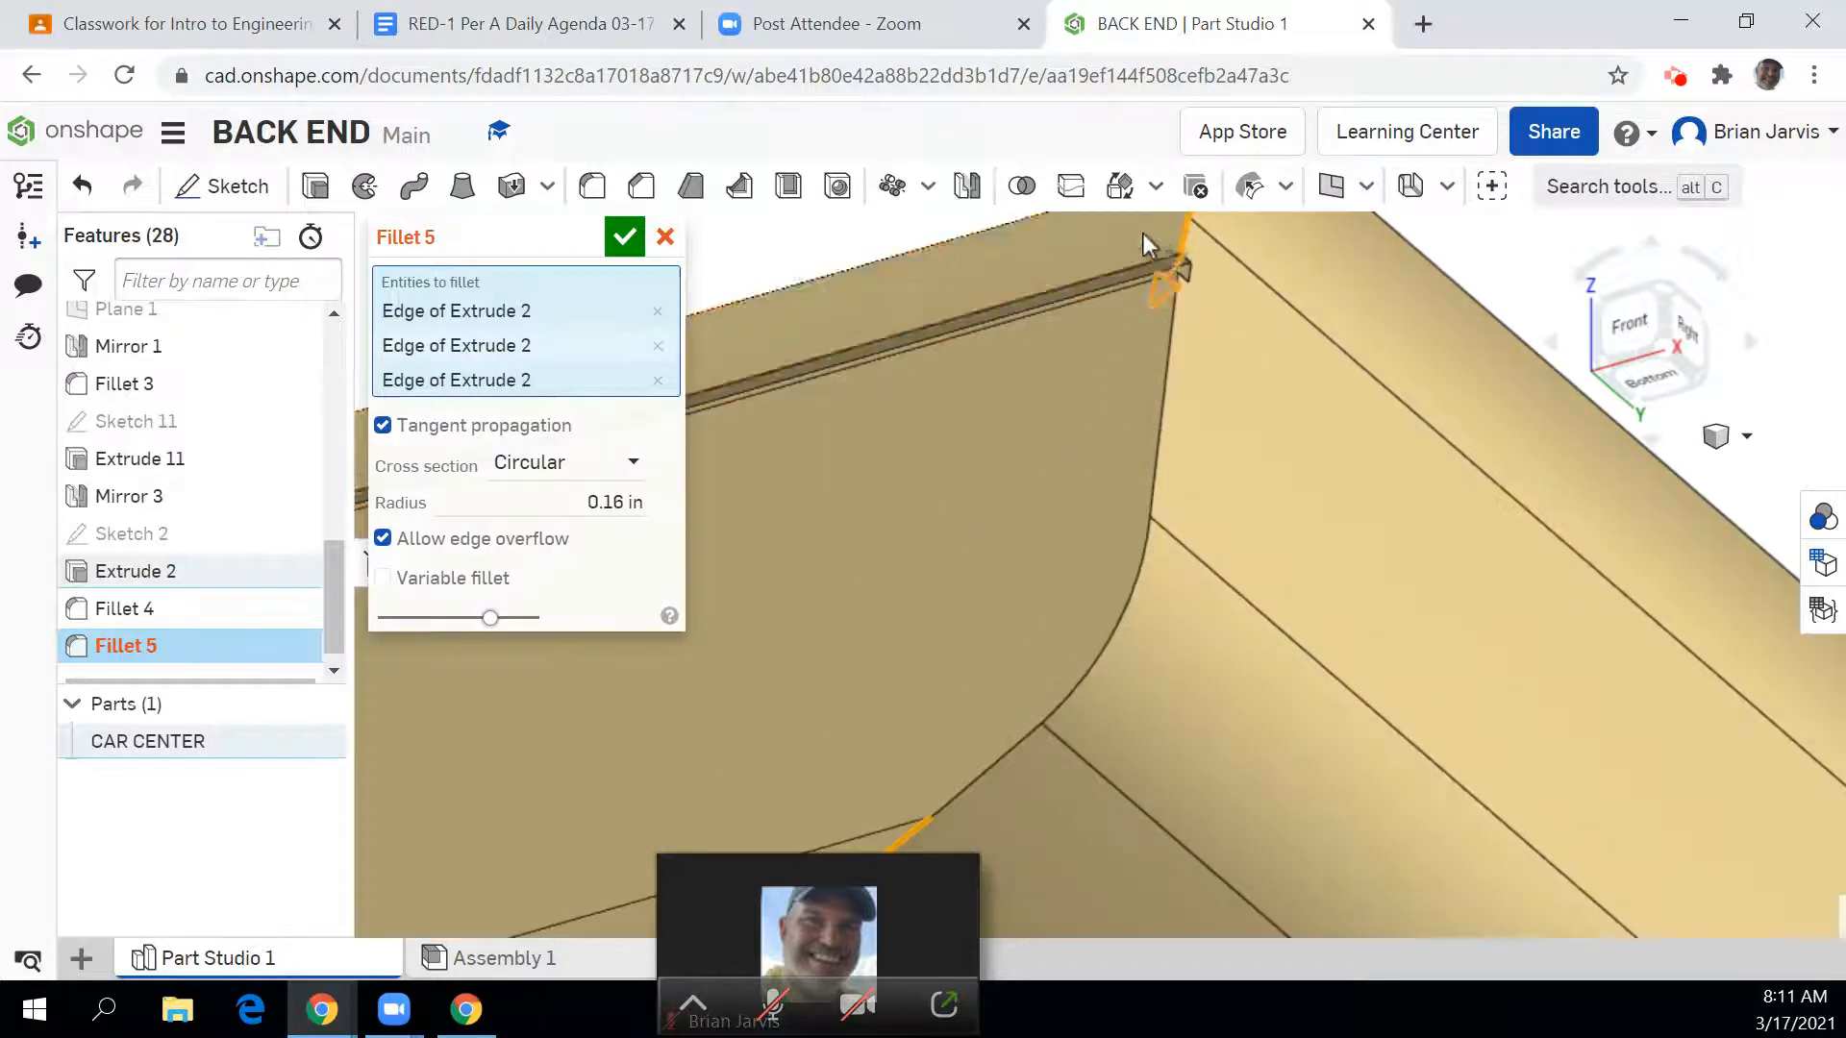
left_click(665, 237)
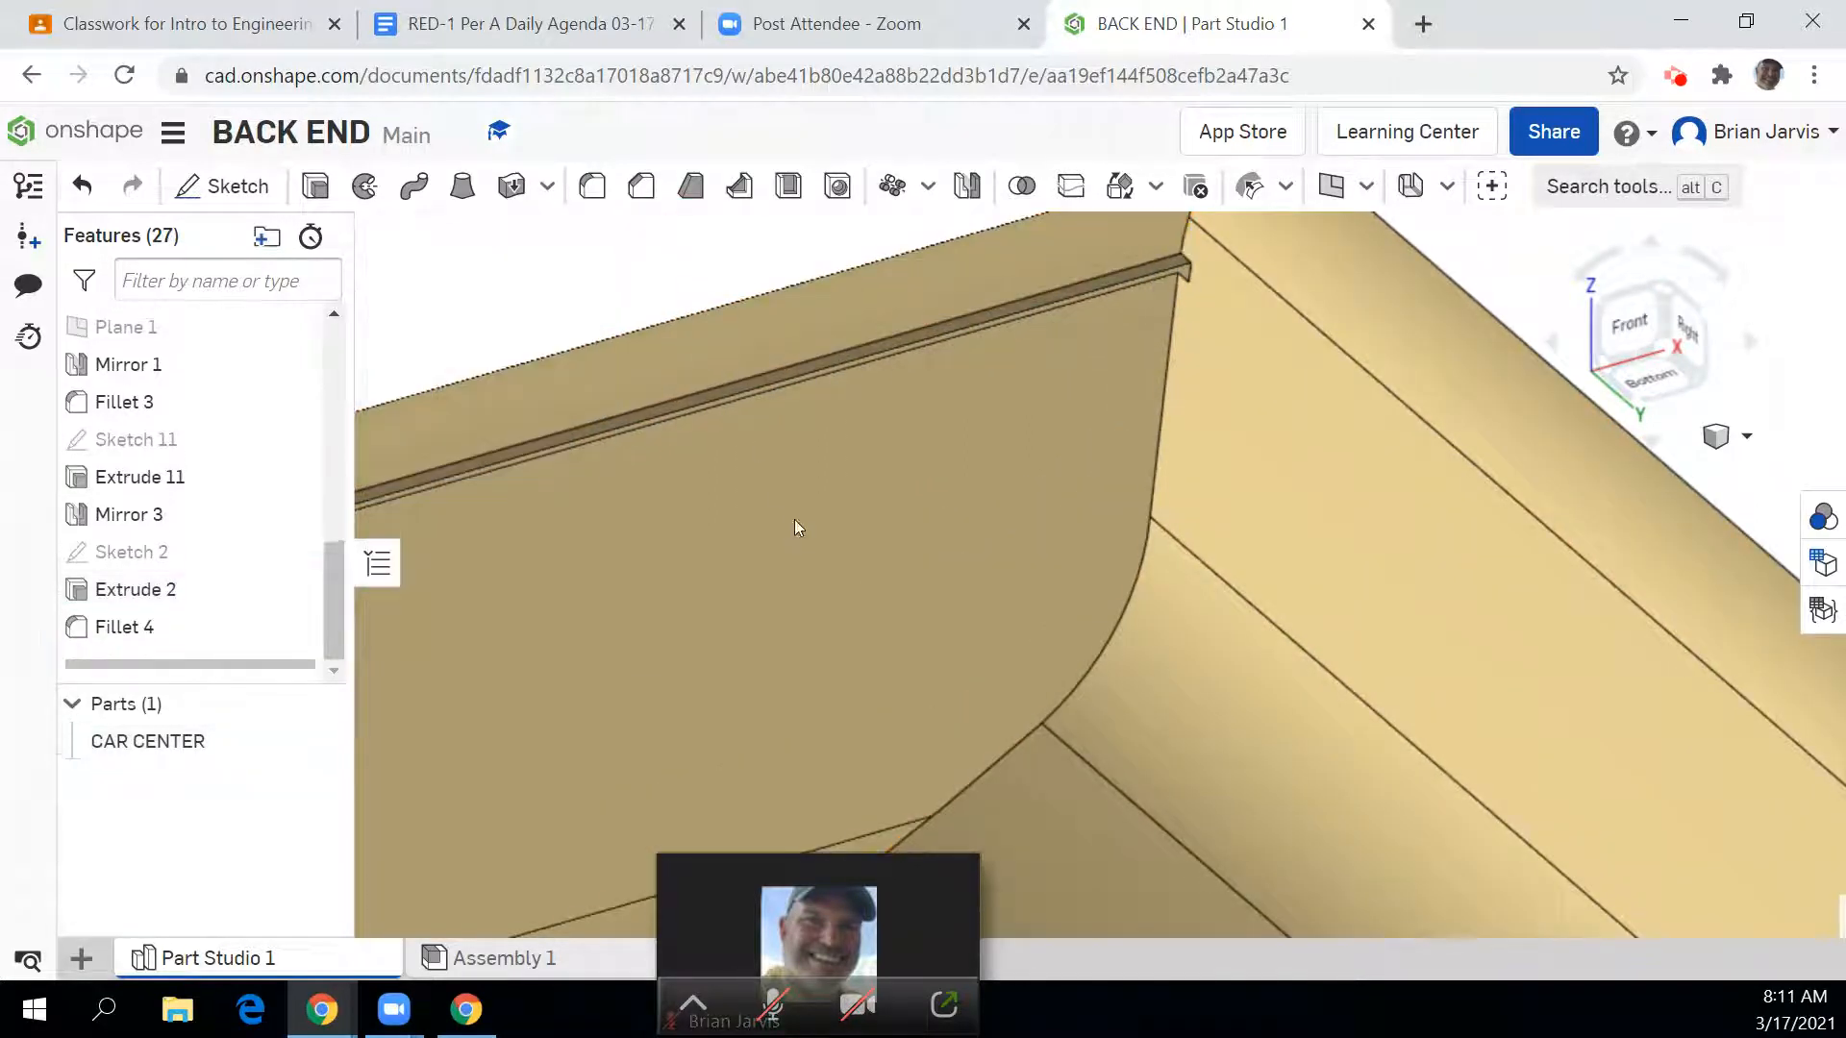
Step: Delete the Extrude 11 side groove cut and hide its Sketch 11
scroll(808, 525, "down", 4)
scroll(808, 526, "down", 3)
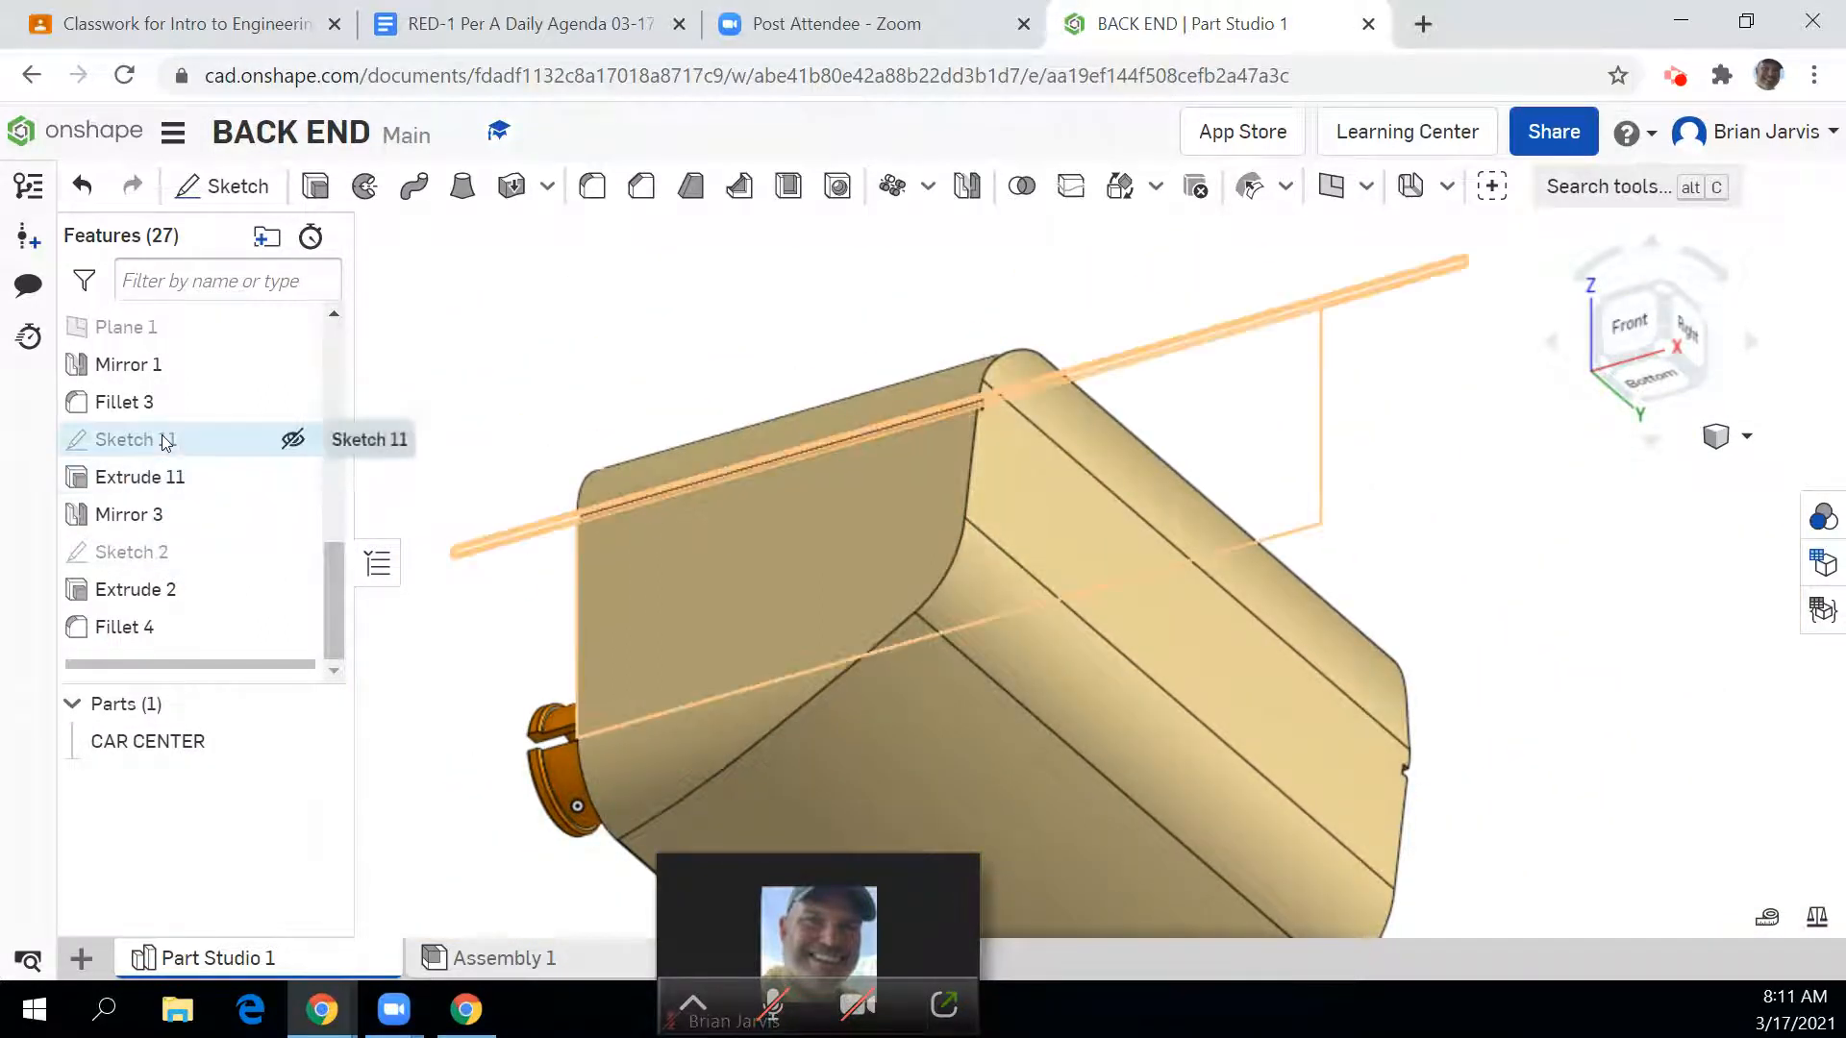
right_click(161, 476)
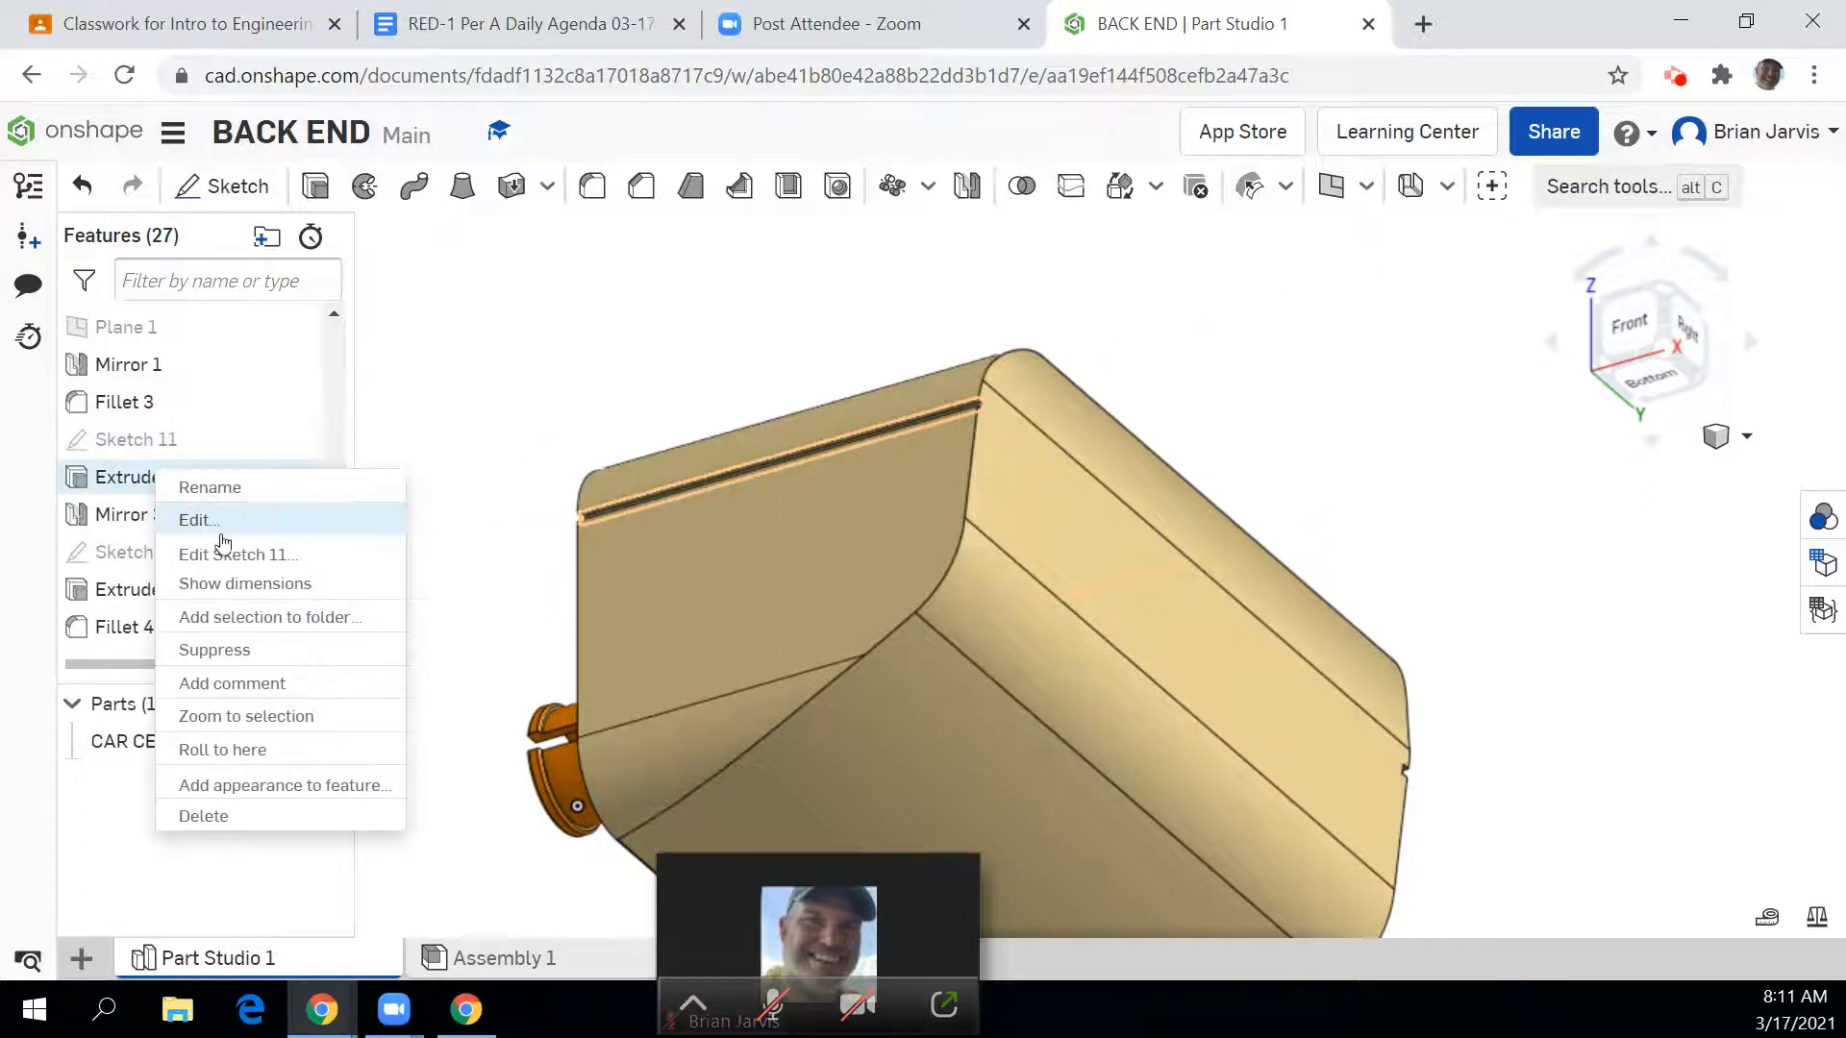
left_click(265, 815)
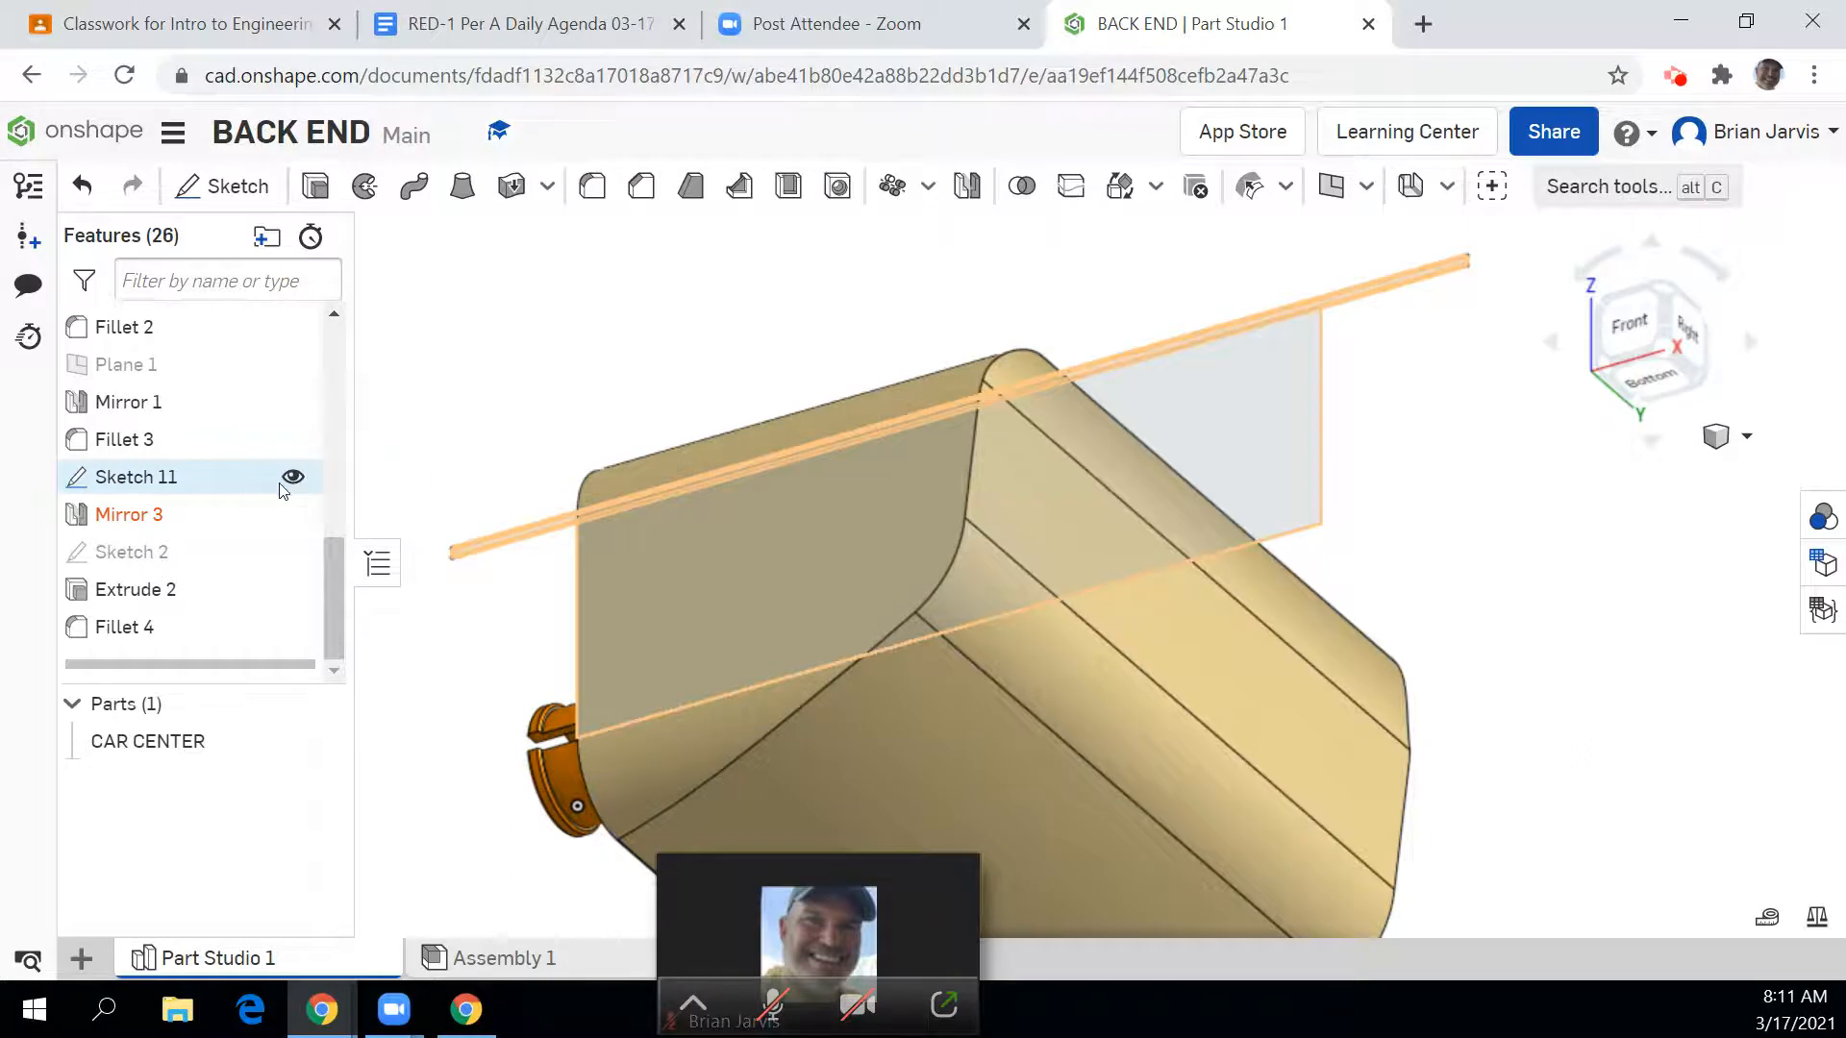
left_click(304, 480)
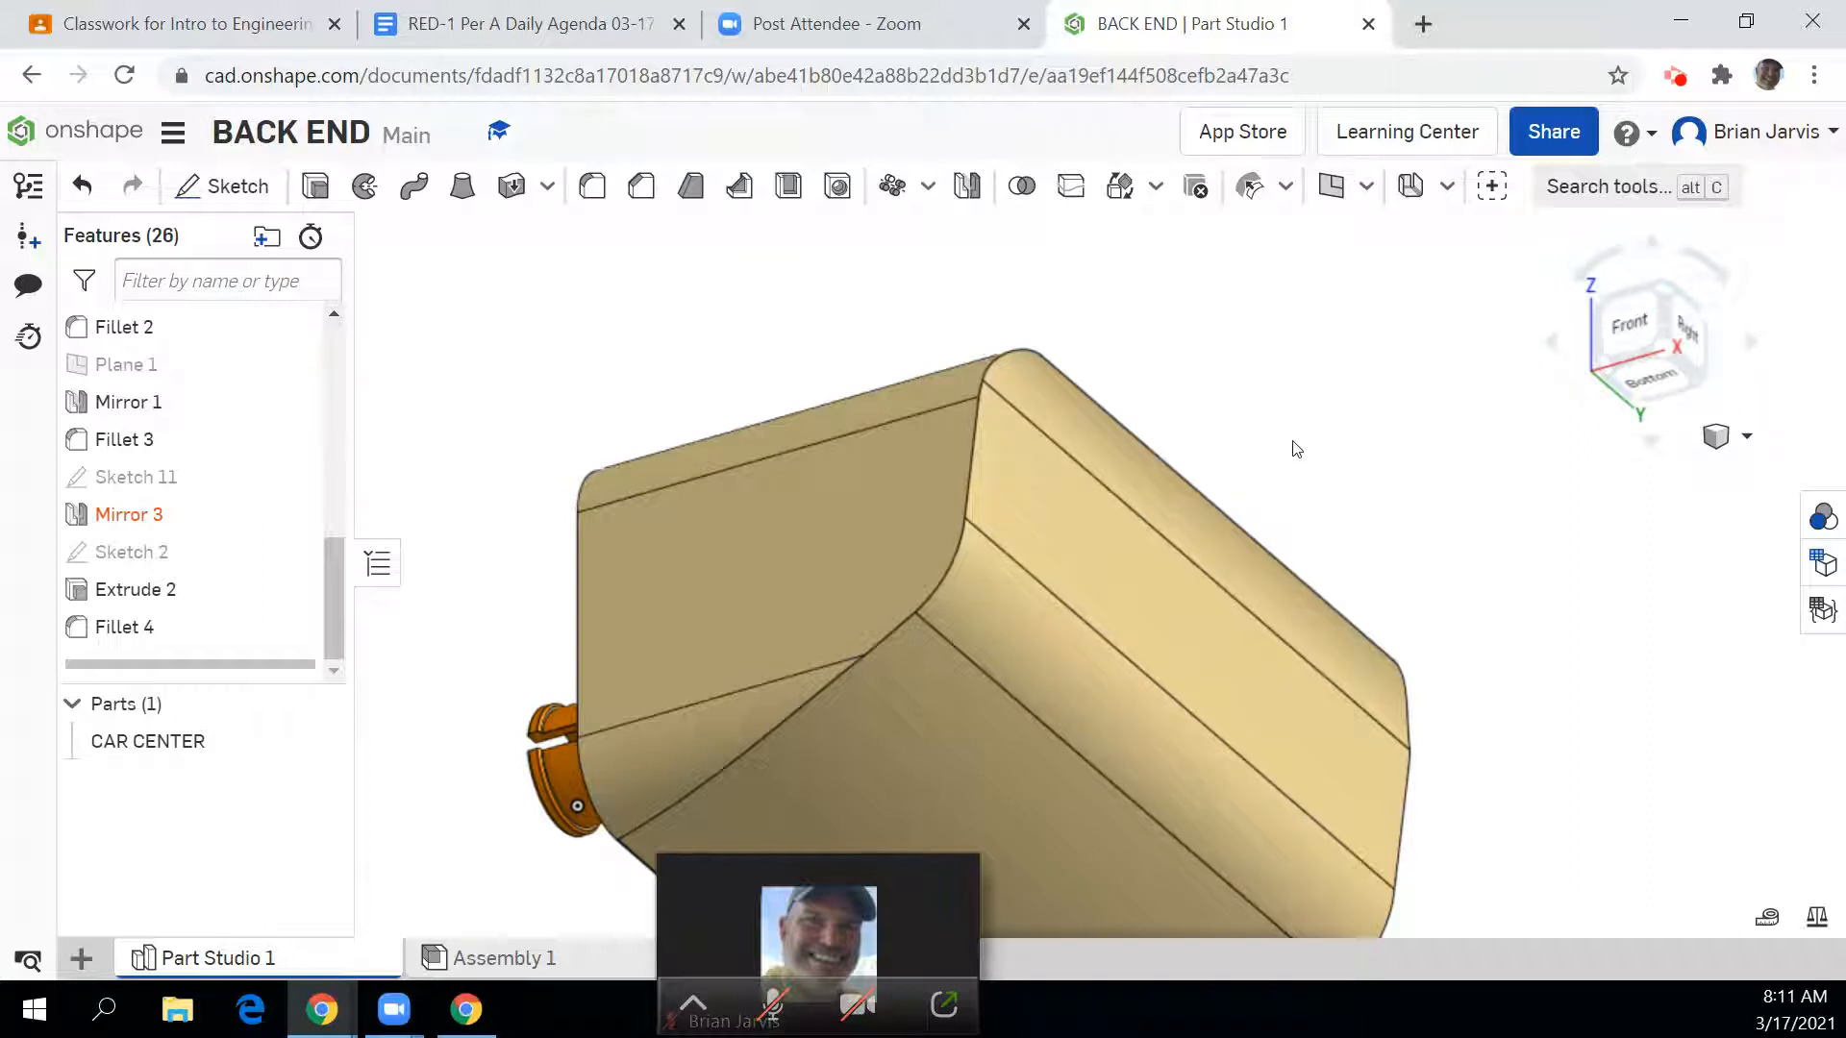
Step: Start a circular fillet with a 0.16 in radius on the curved lower edge of the front side face
middle_click_drag(1290, 450, 1000, 341)
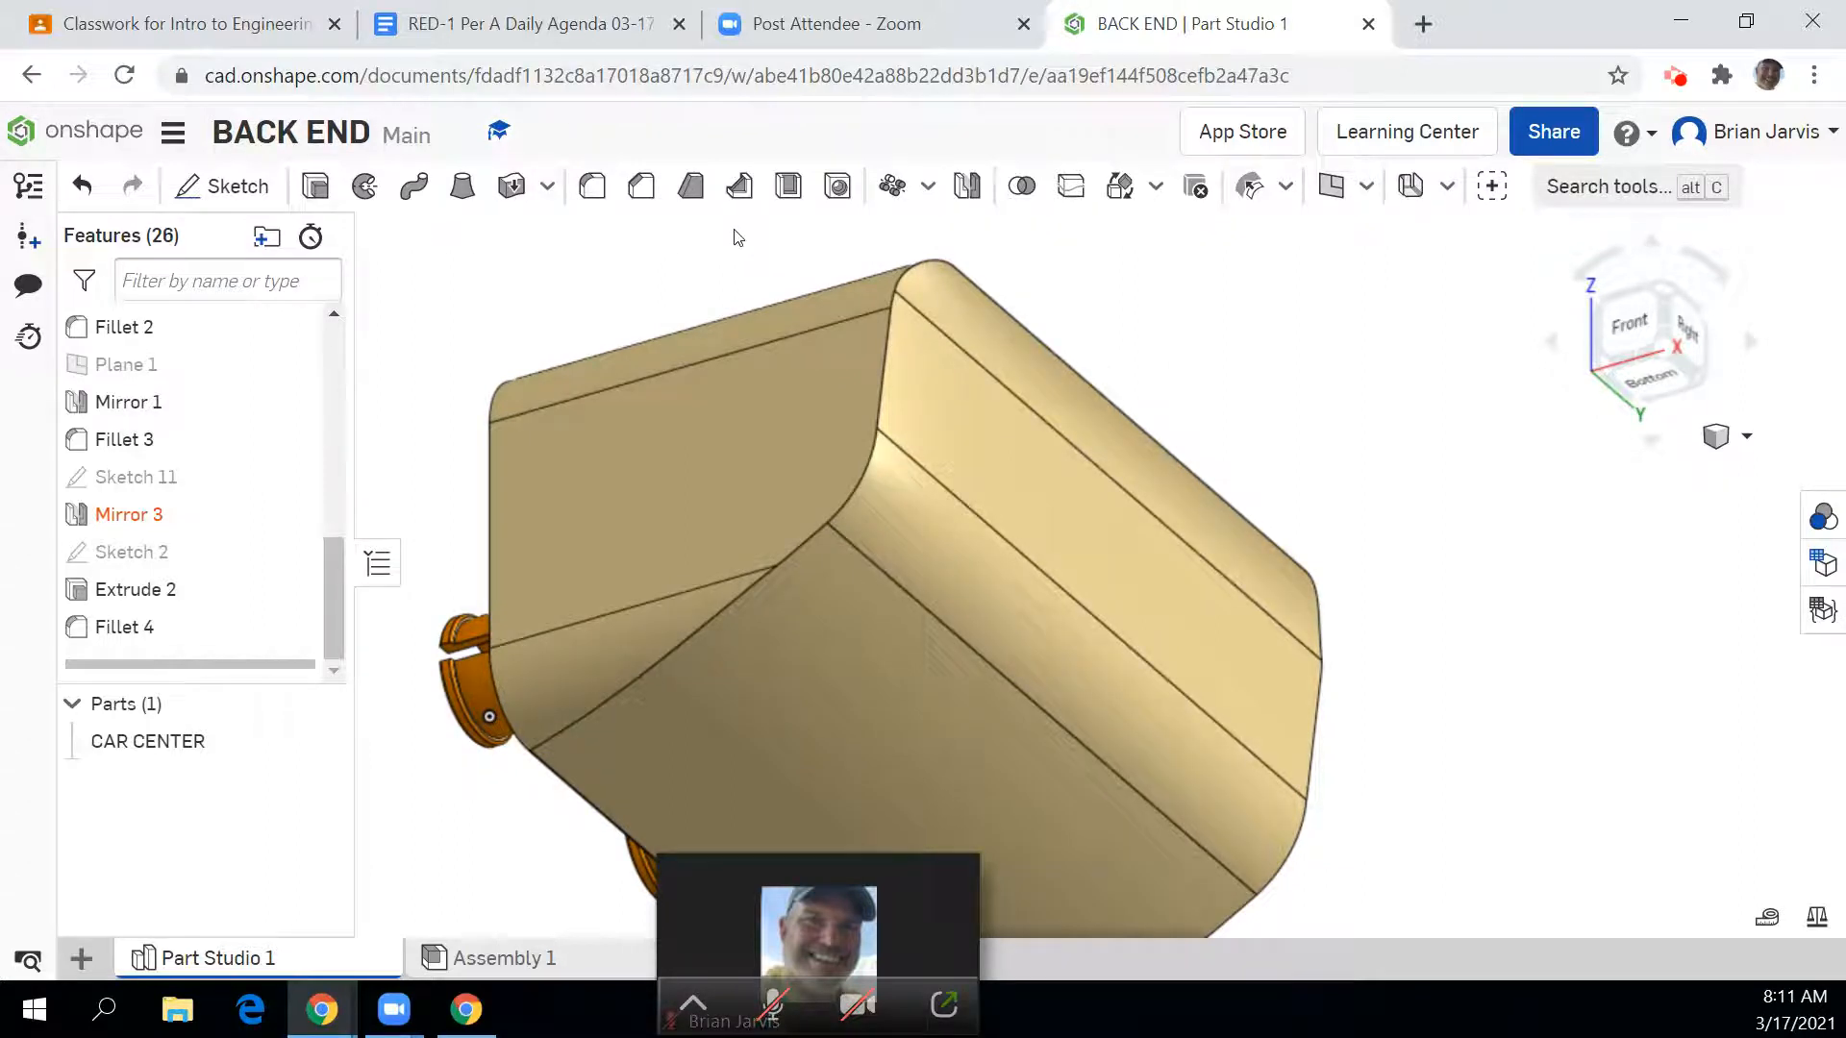
left_click(593, 187)
left_click(632, 408)
type(".16")
key("Return")
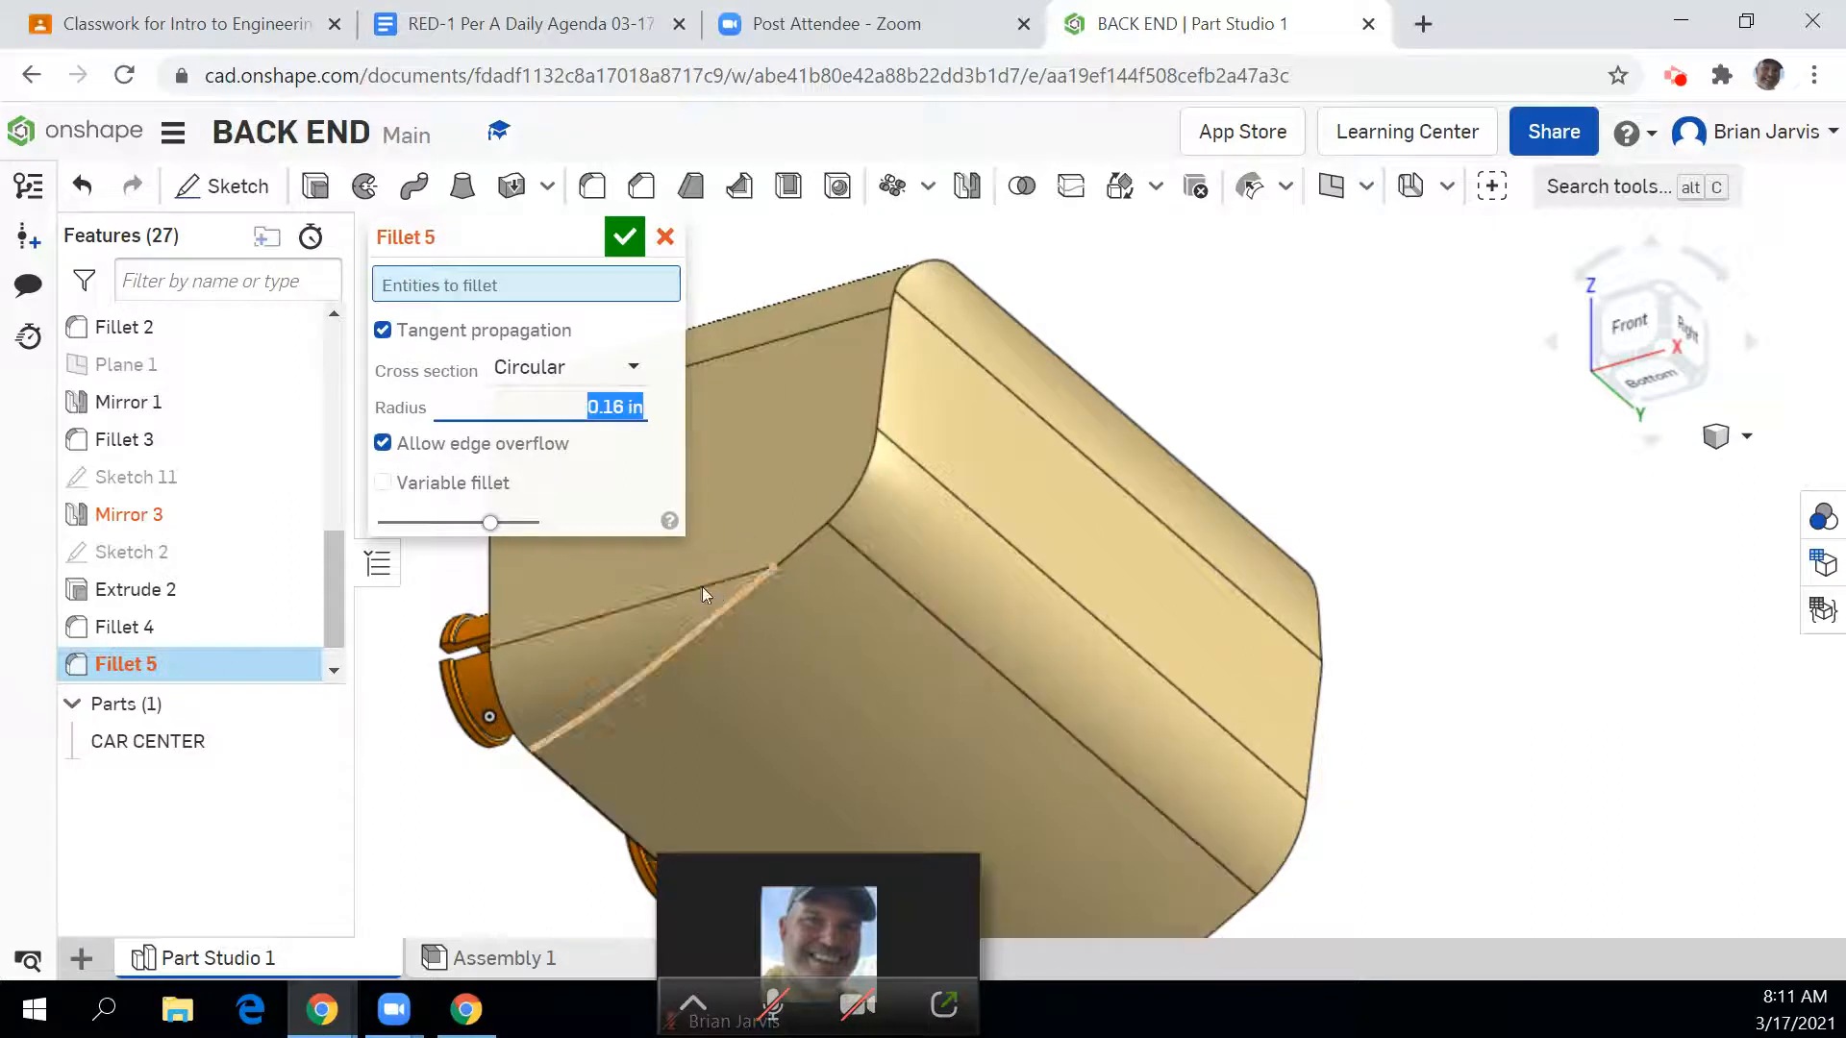
left_click(702, 621)
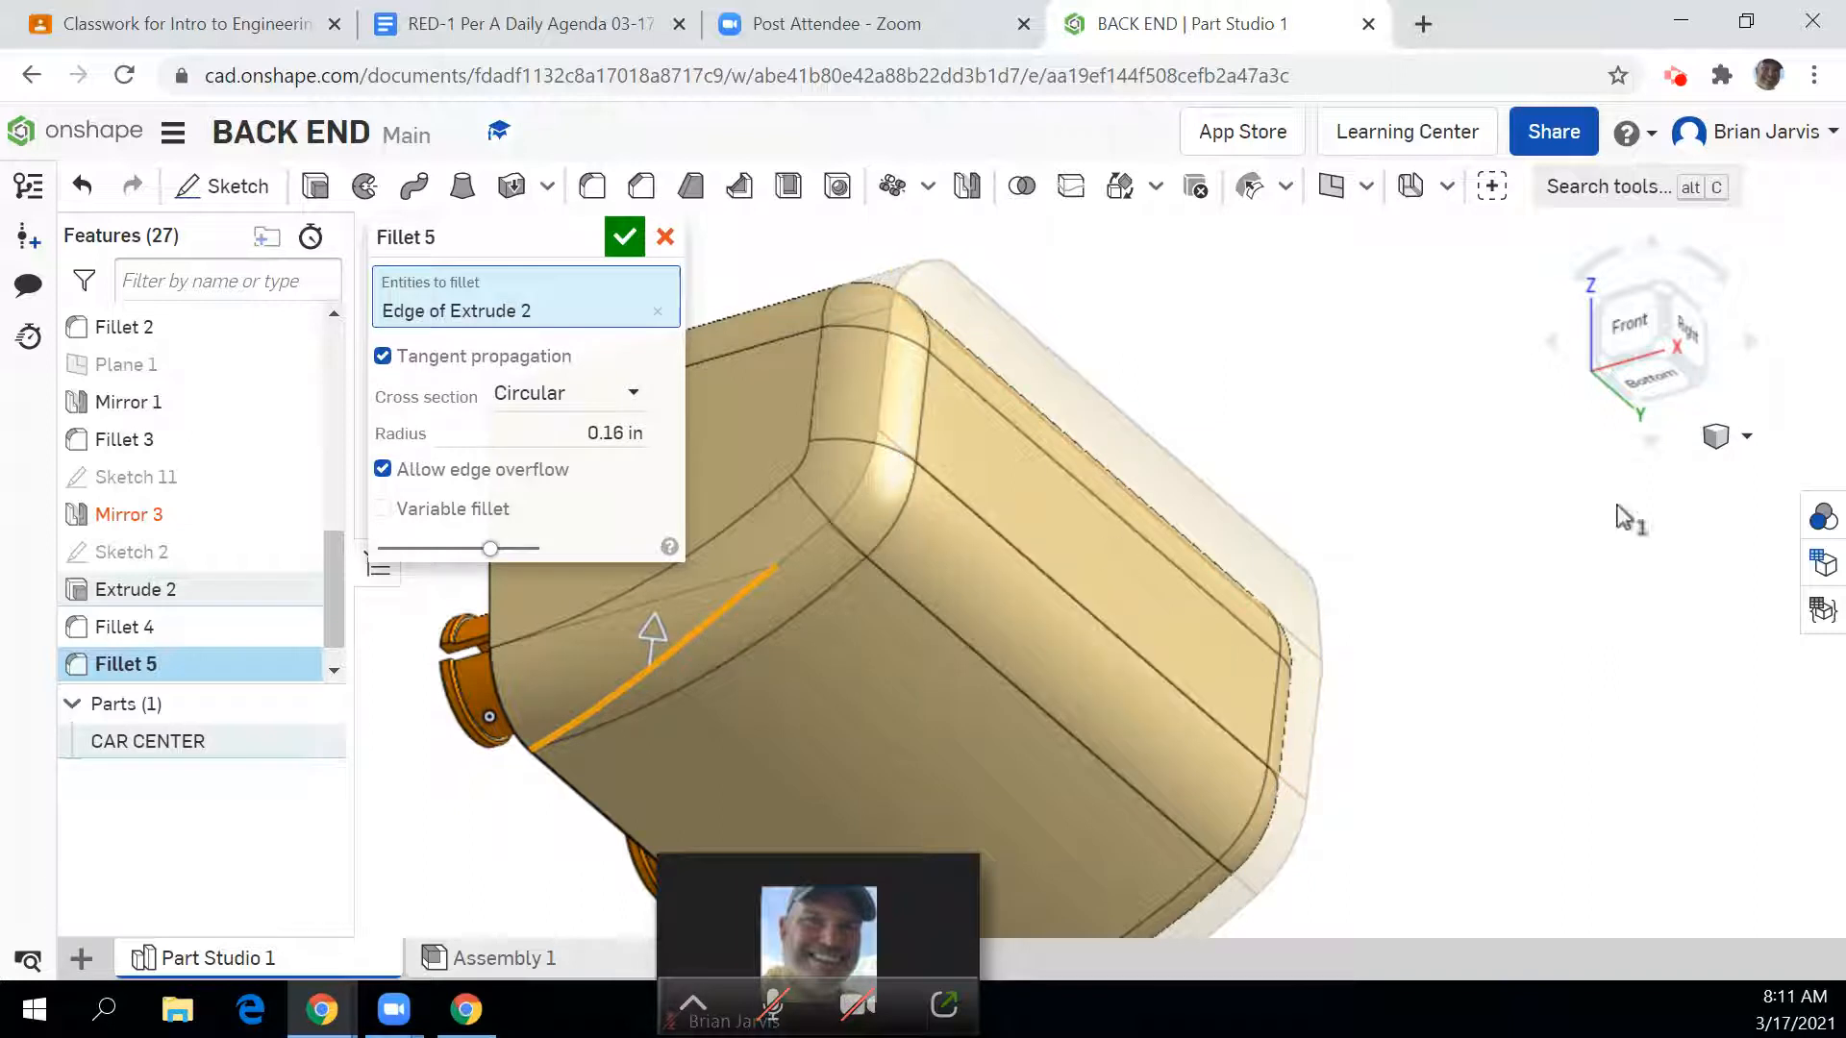
Step: Turn off tangent propagation for the fillet and add the remaining lower, corner, steep rear and upper curved edges of the front side face
left_click(1670, 304)
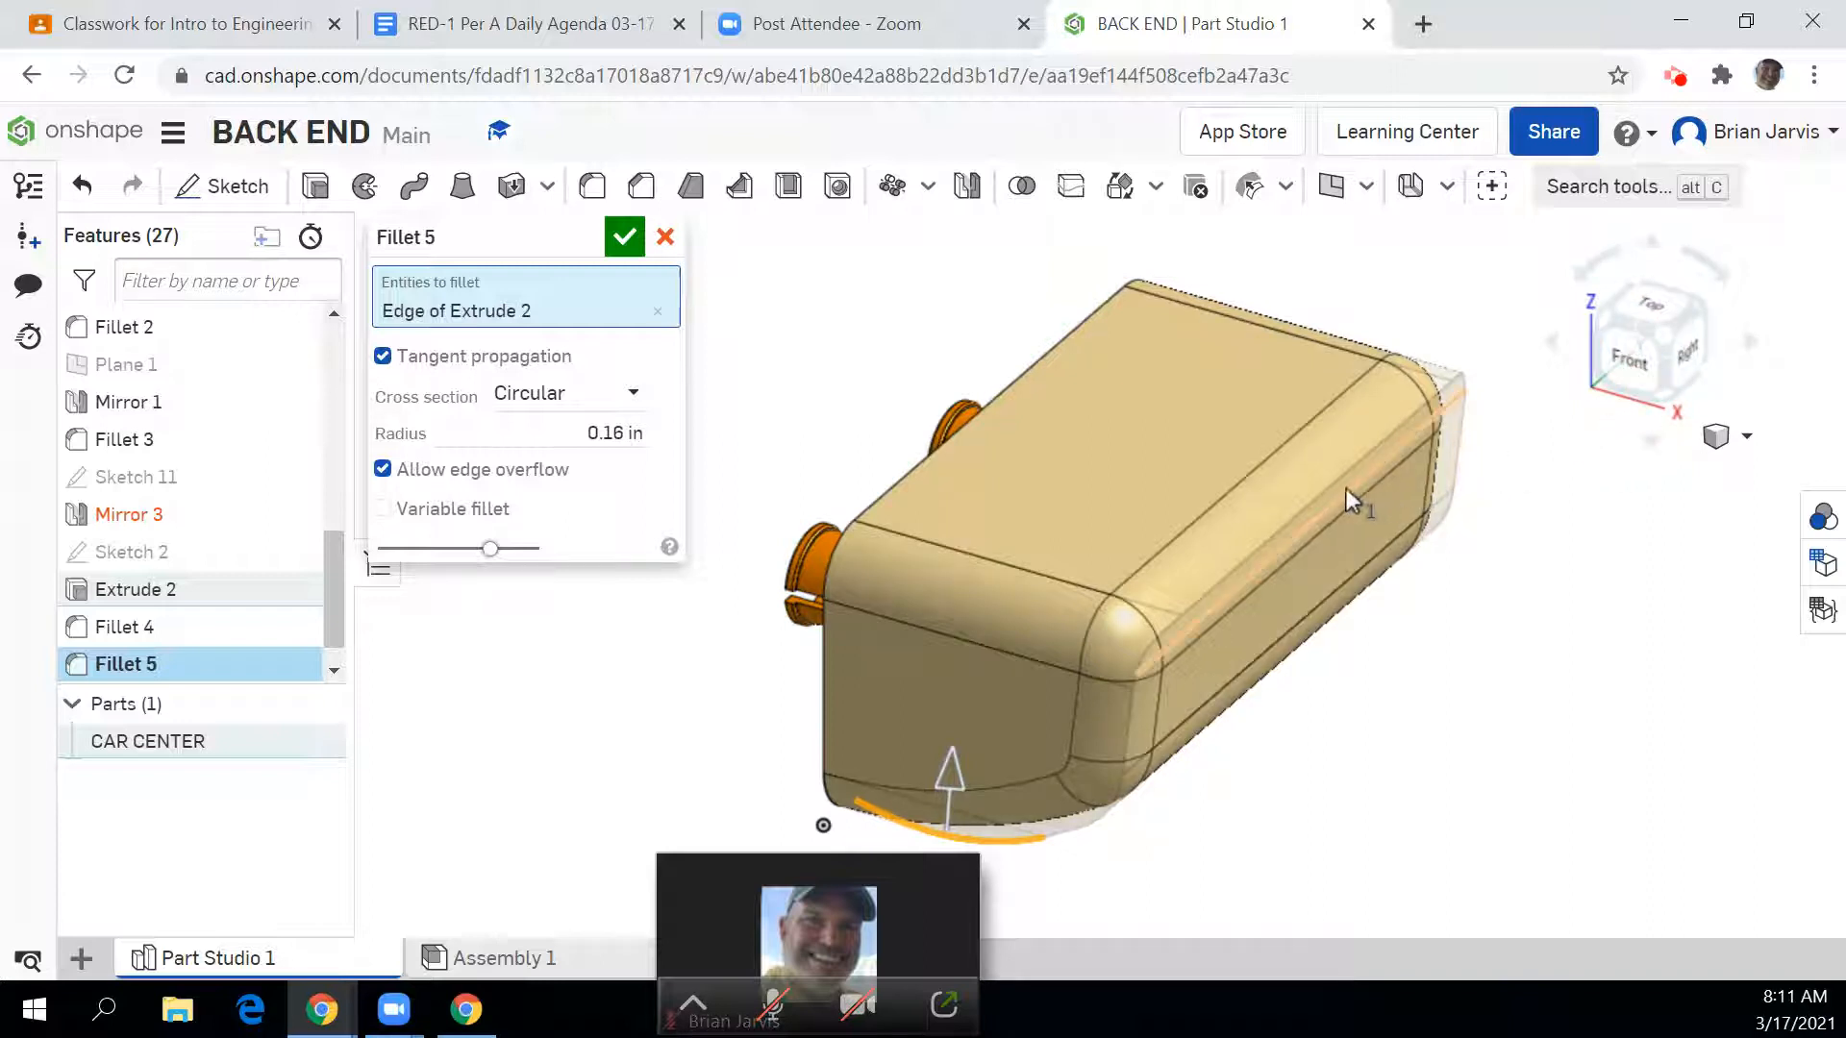
left_click(383, 357)
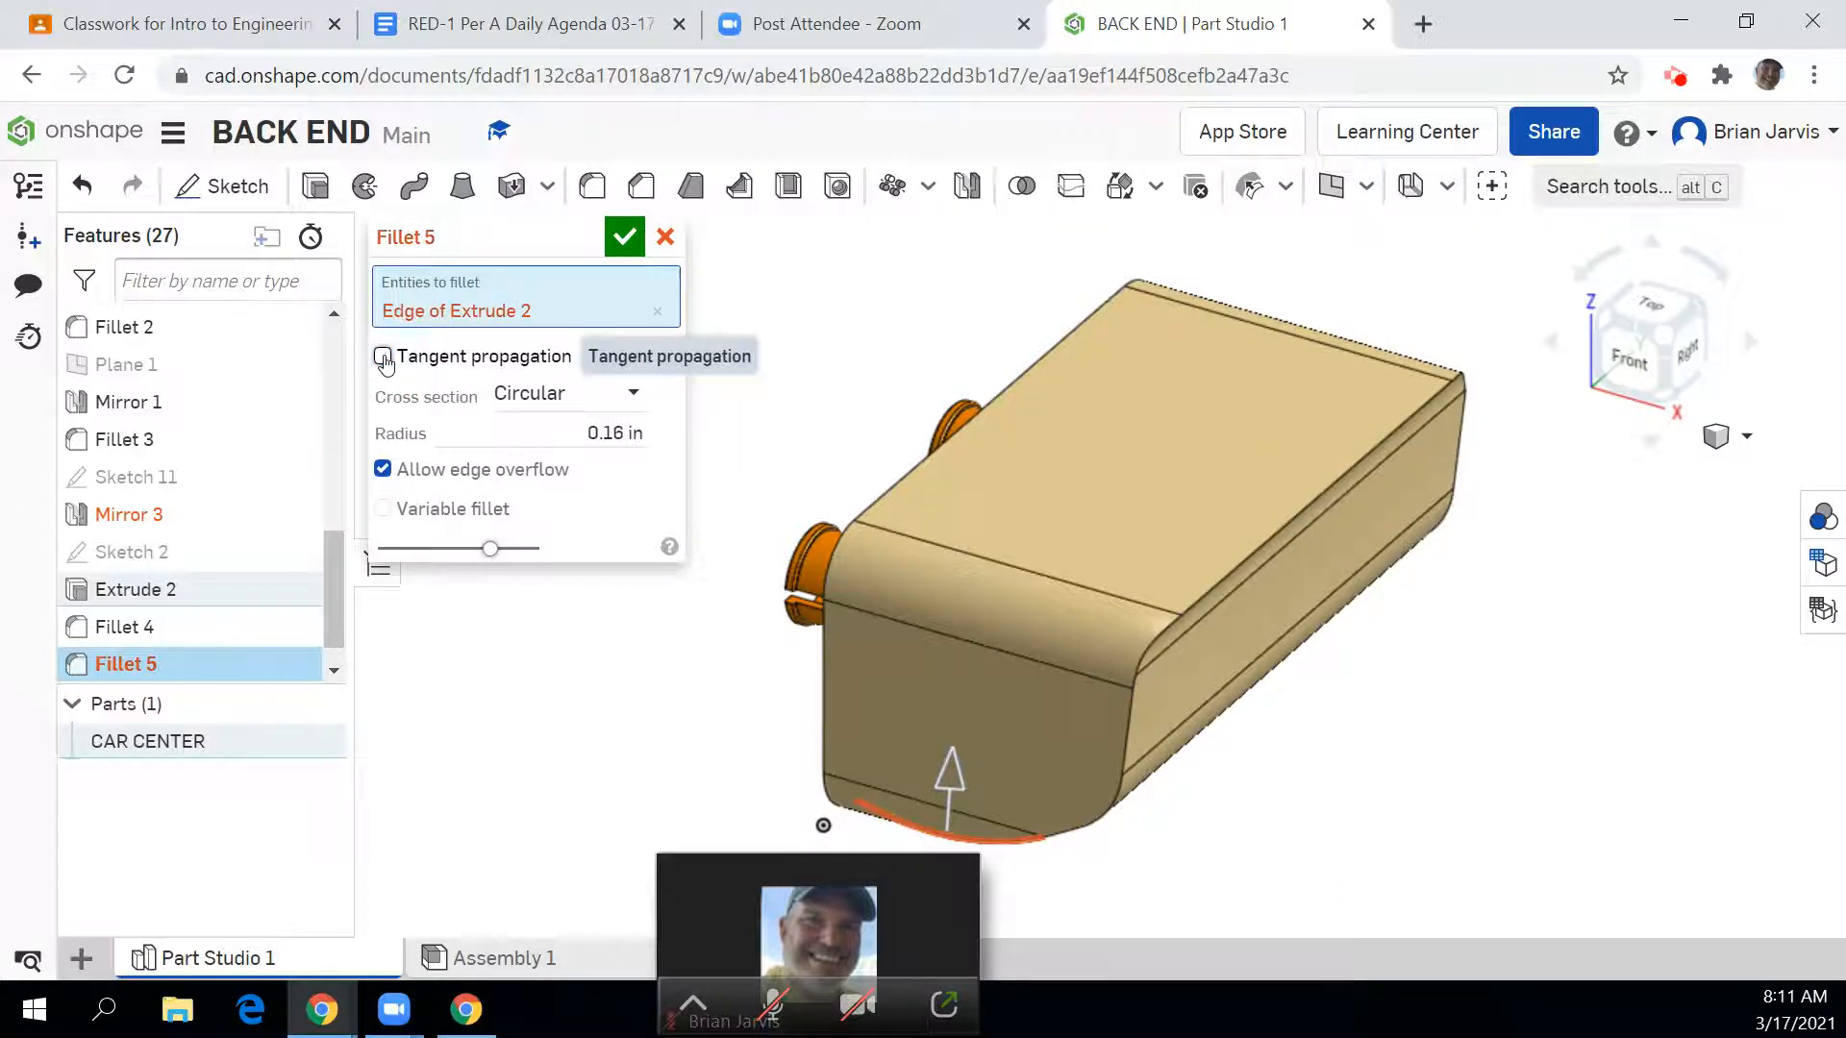
left_click(1078, 839)
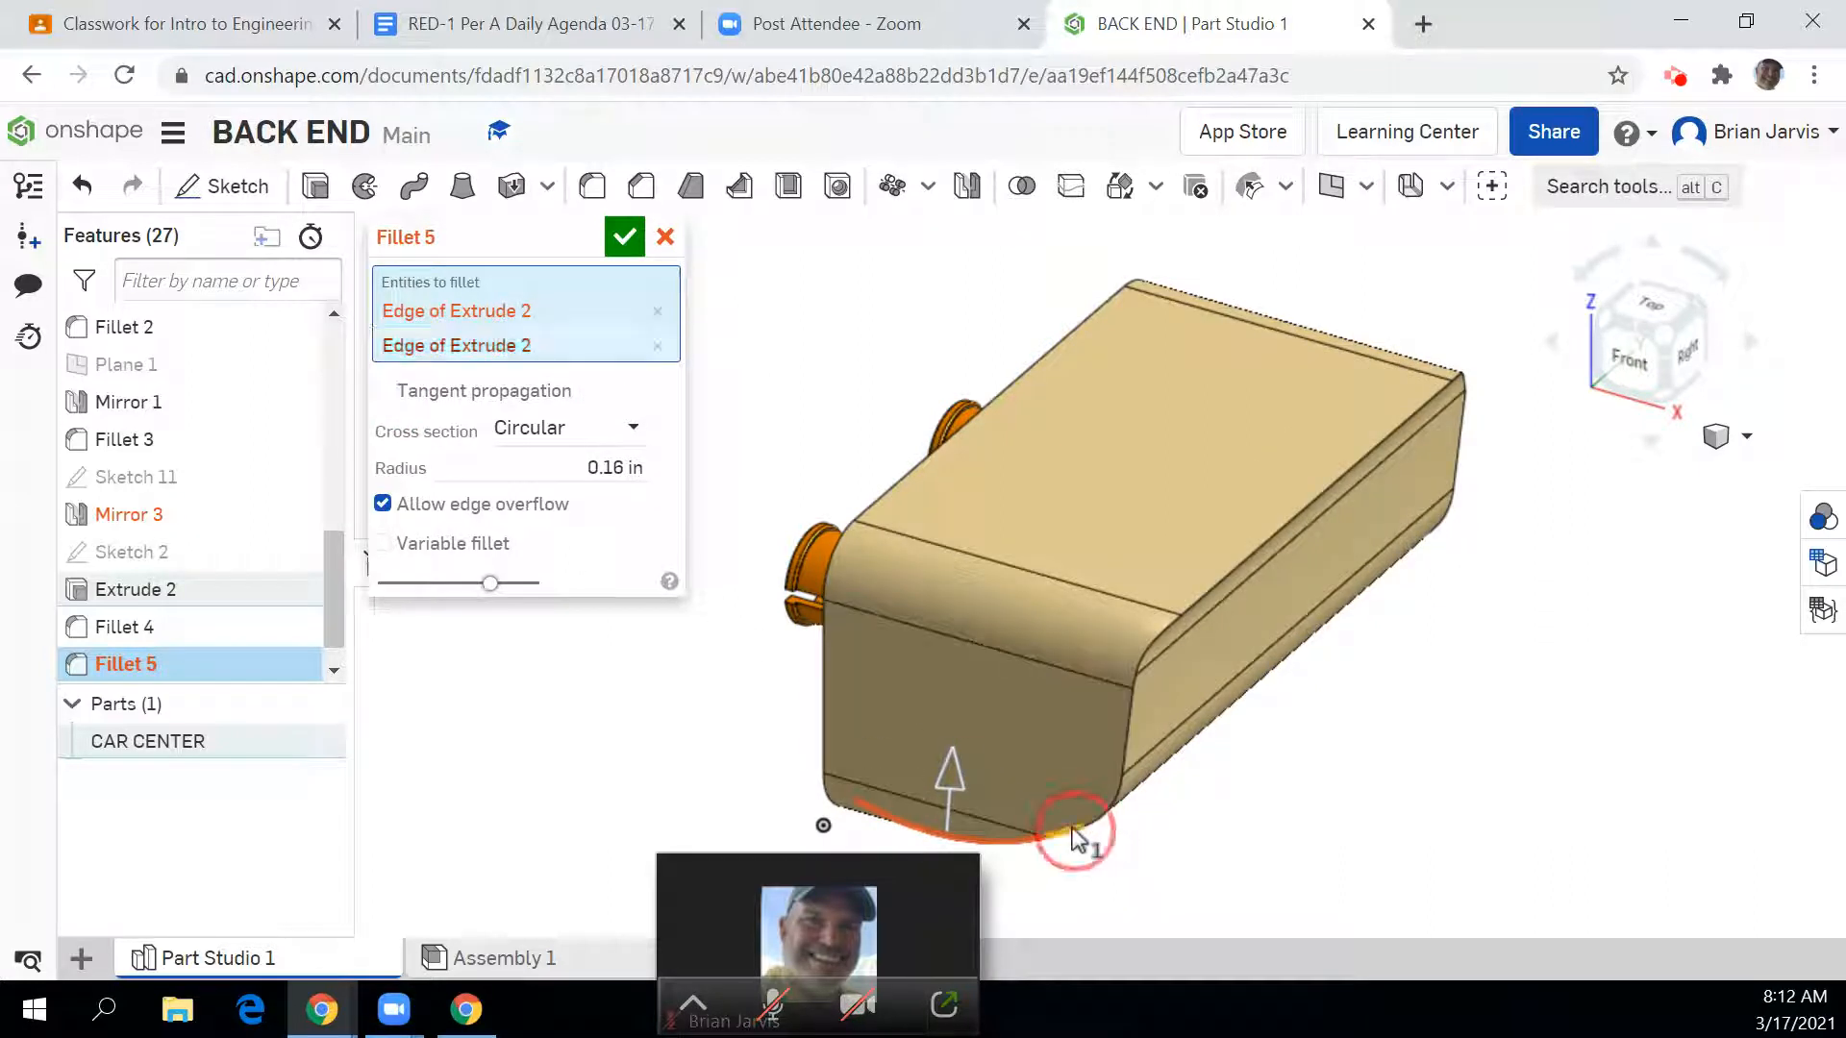
left_click(1115, 796)
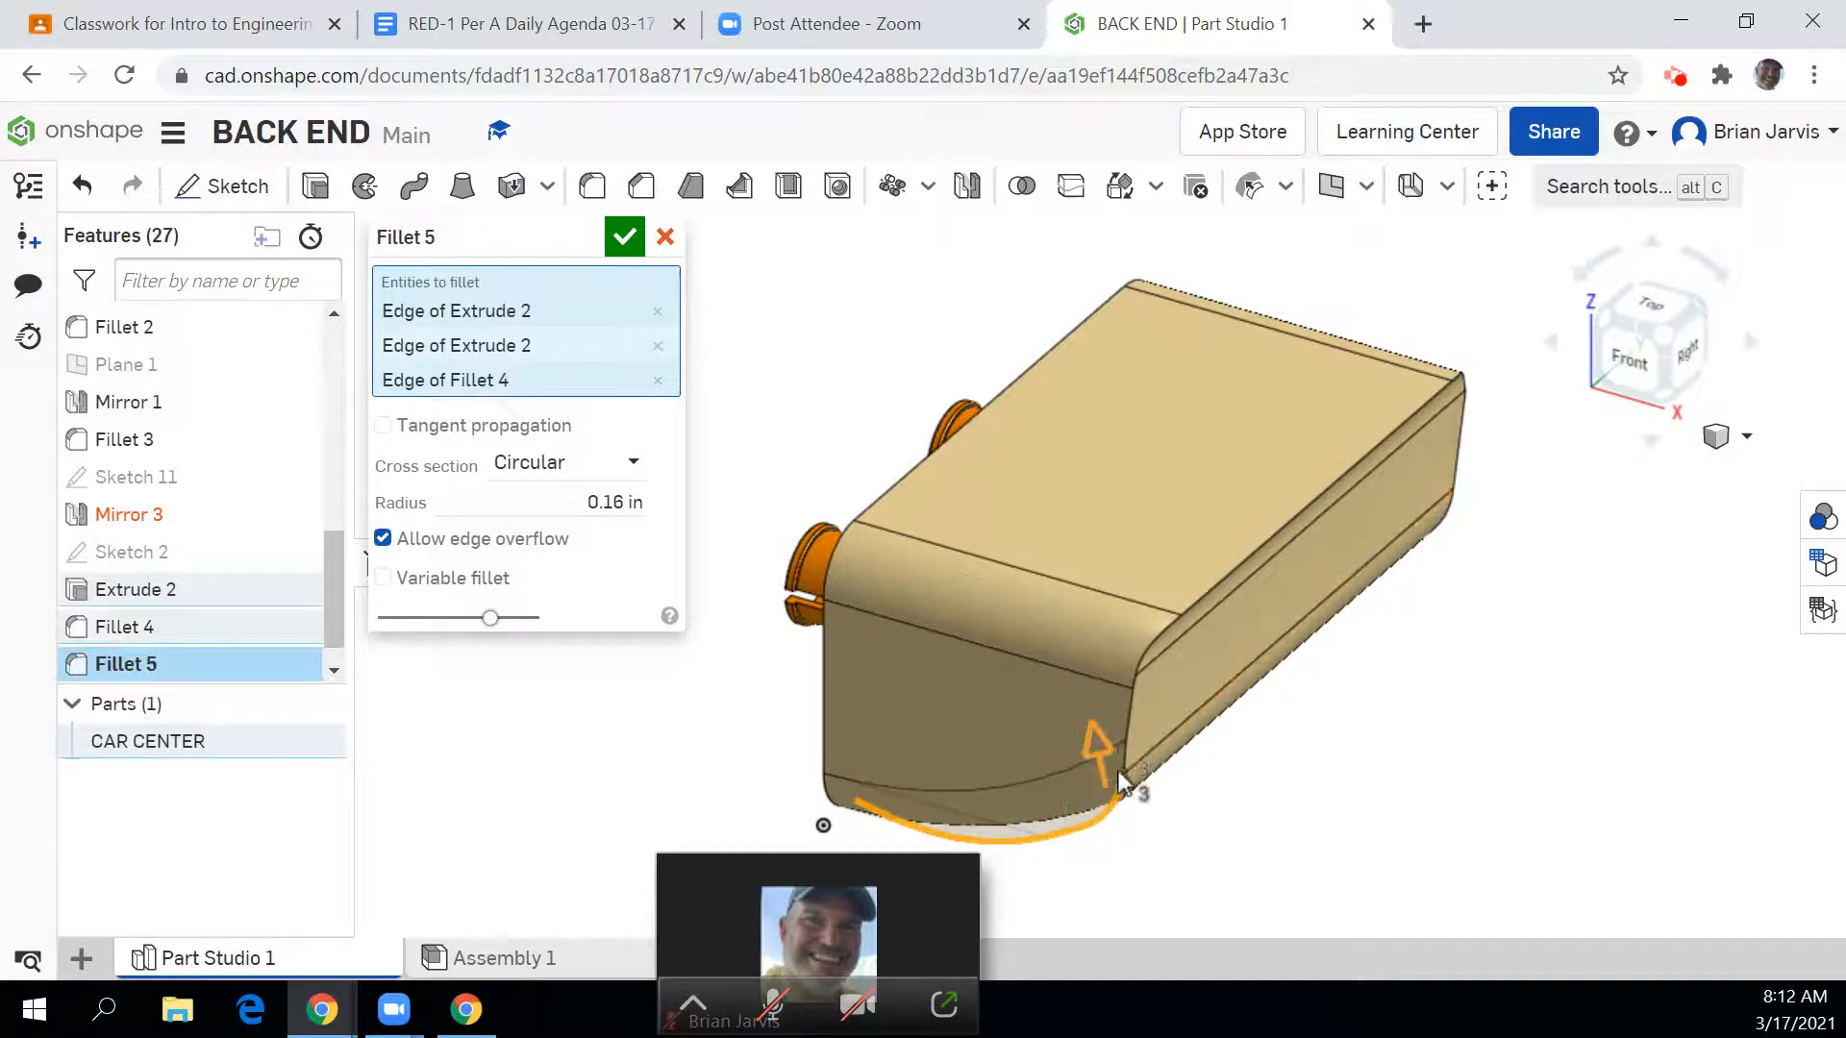
scroll(1144, 796, "up", 3)
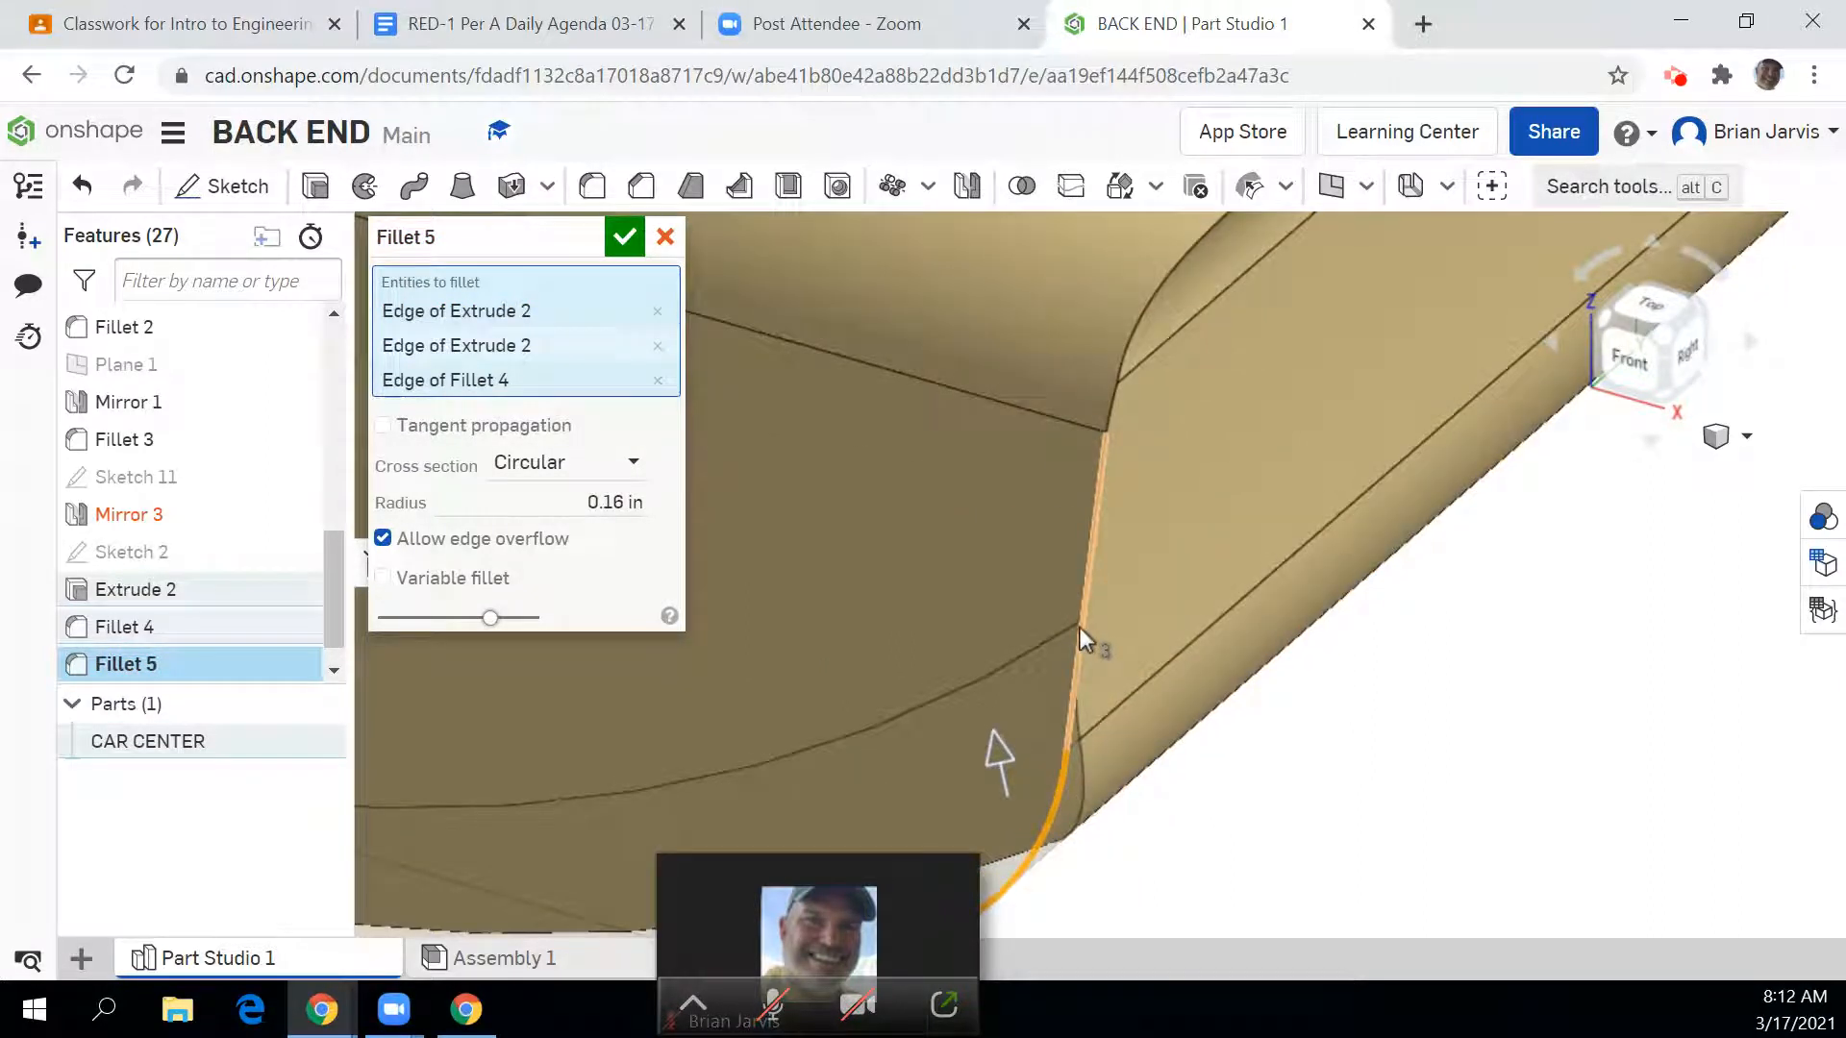
left_click(1079, 627)
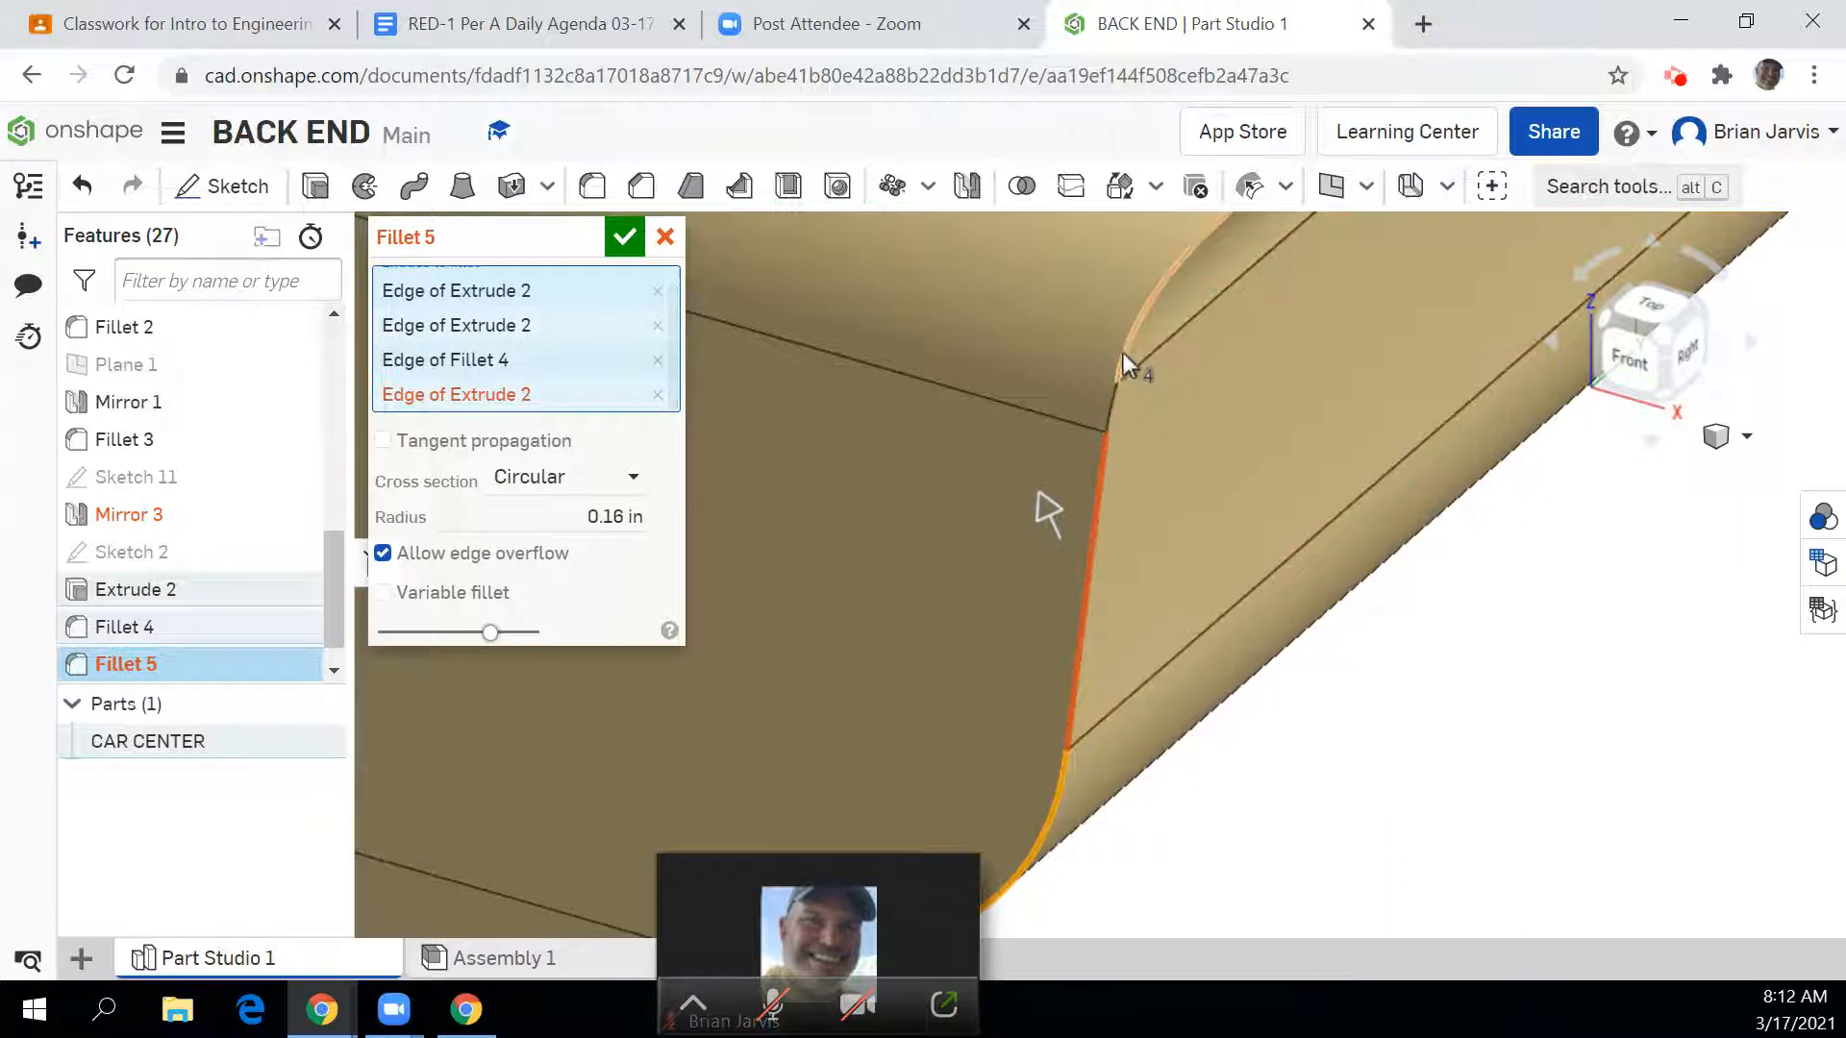
left_click(1131, 378)
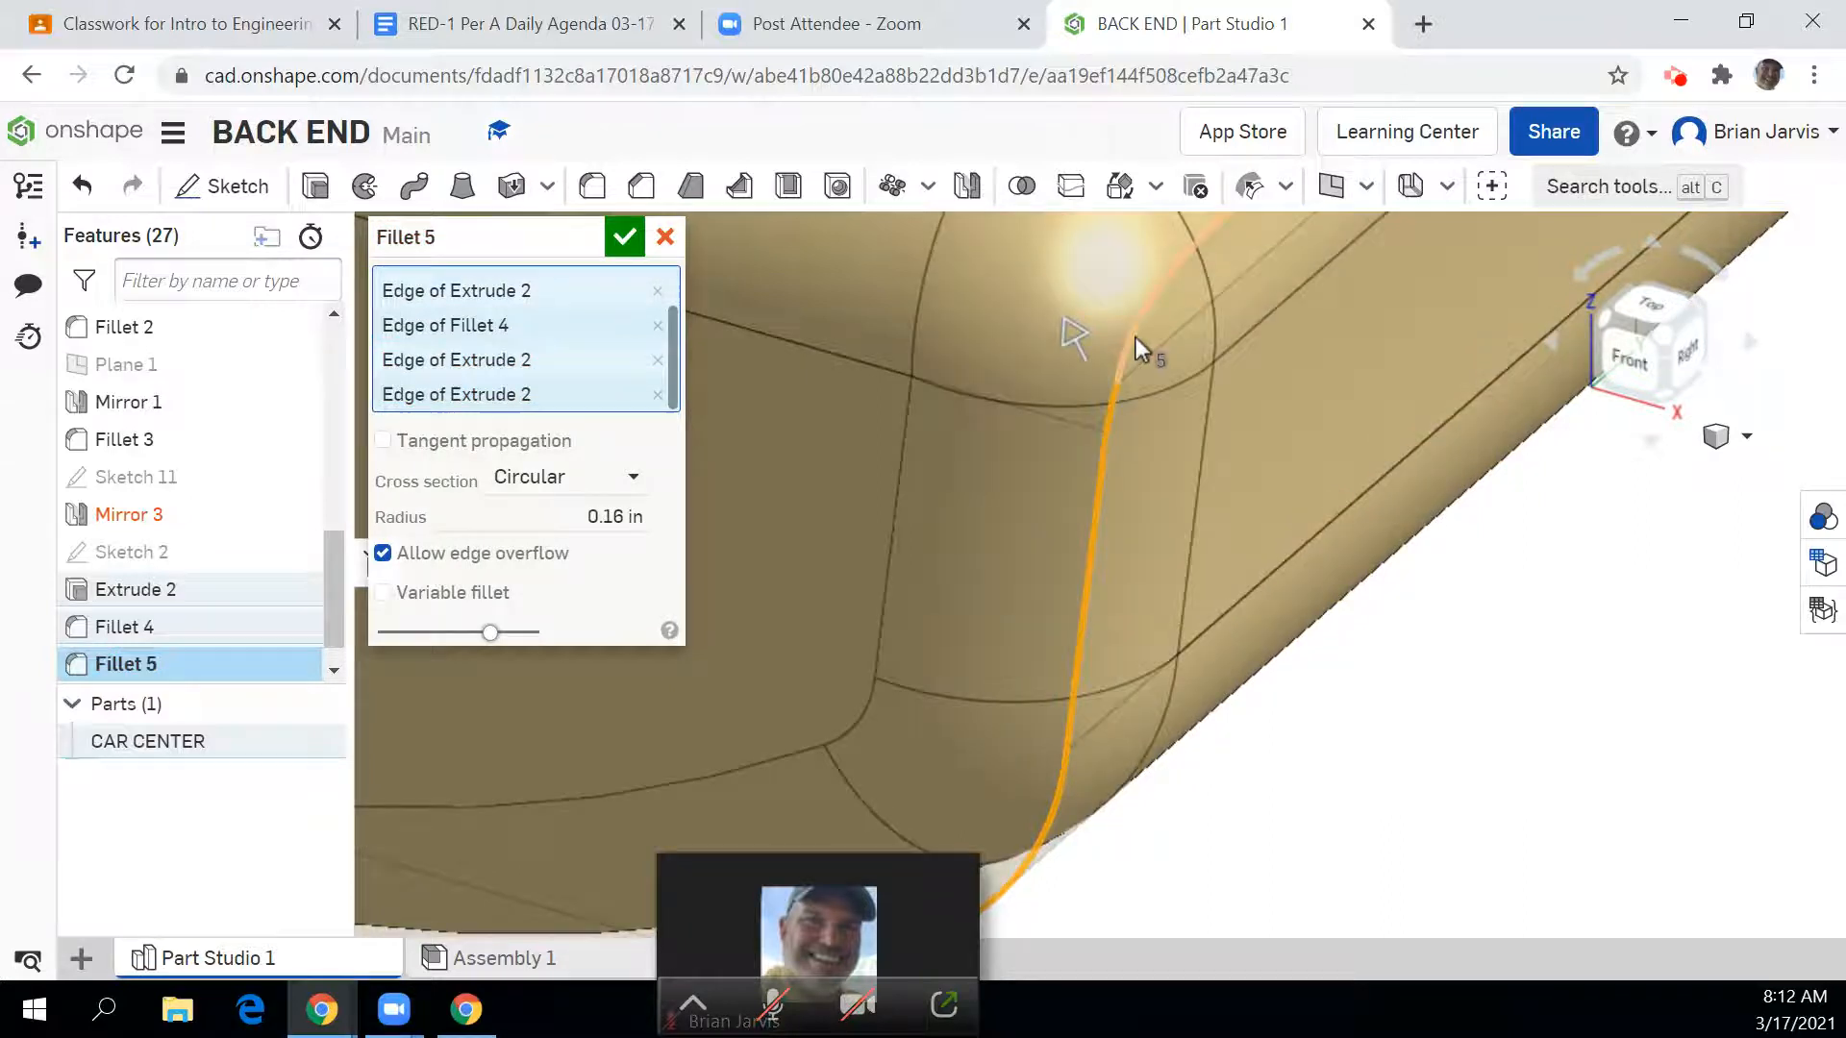
scroll(1259, 442, "down", 5)
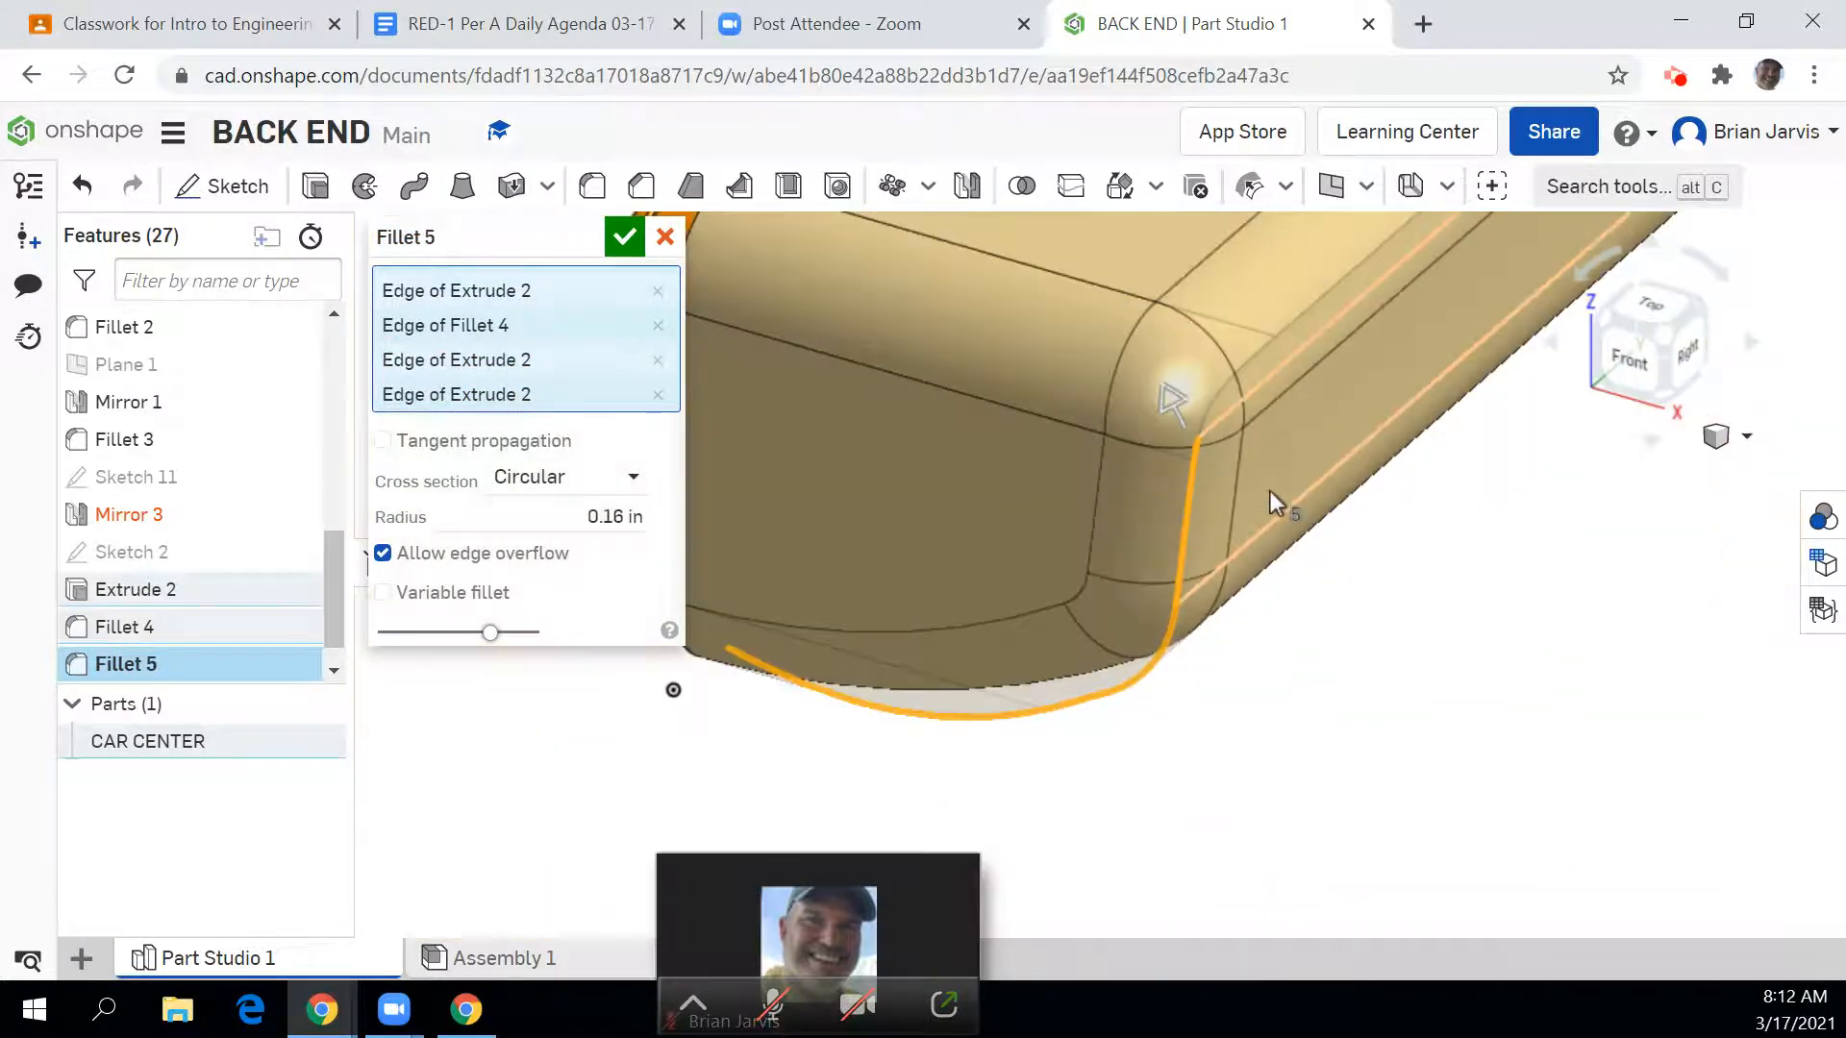
scroll(1269, 492, "down", 5)
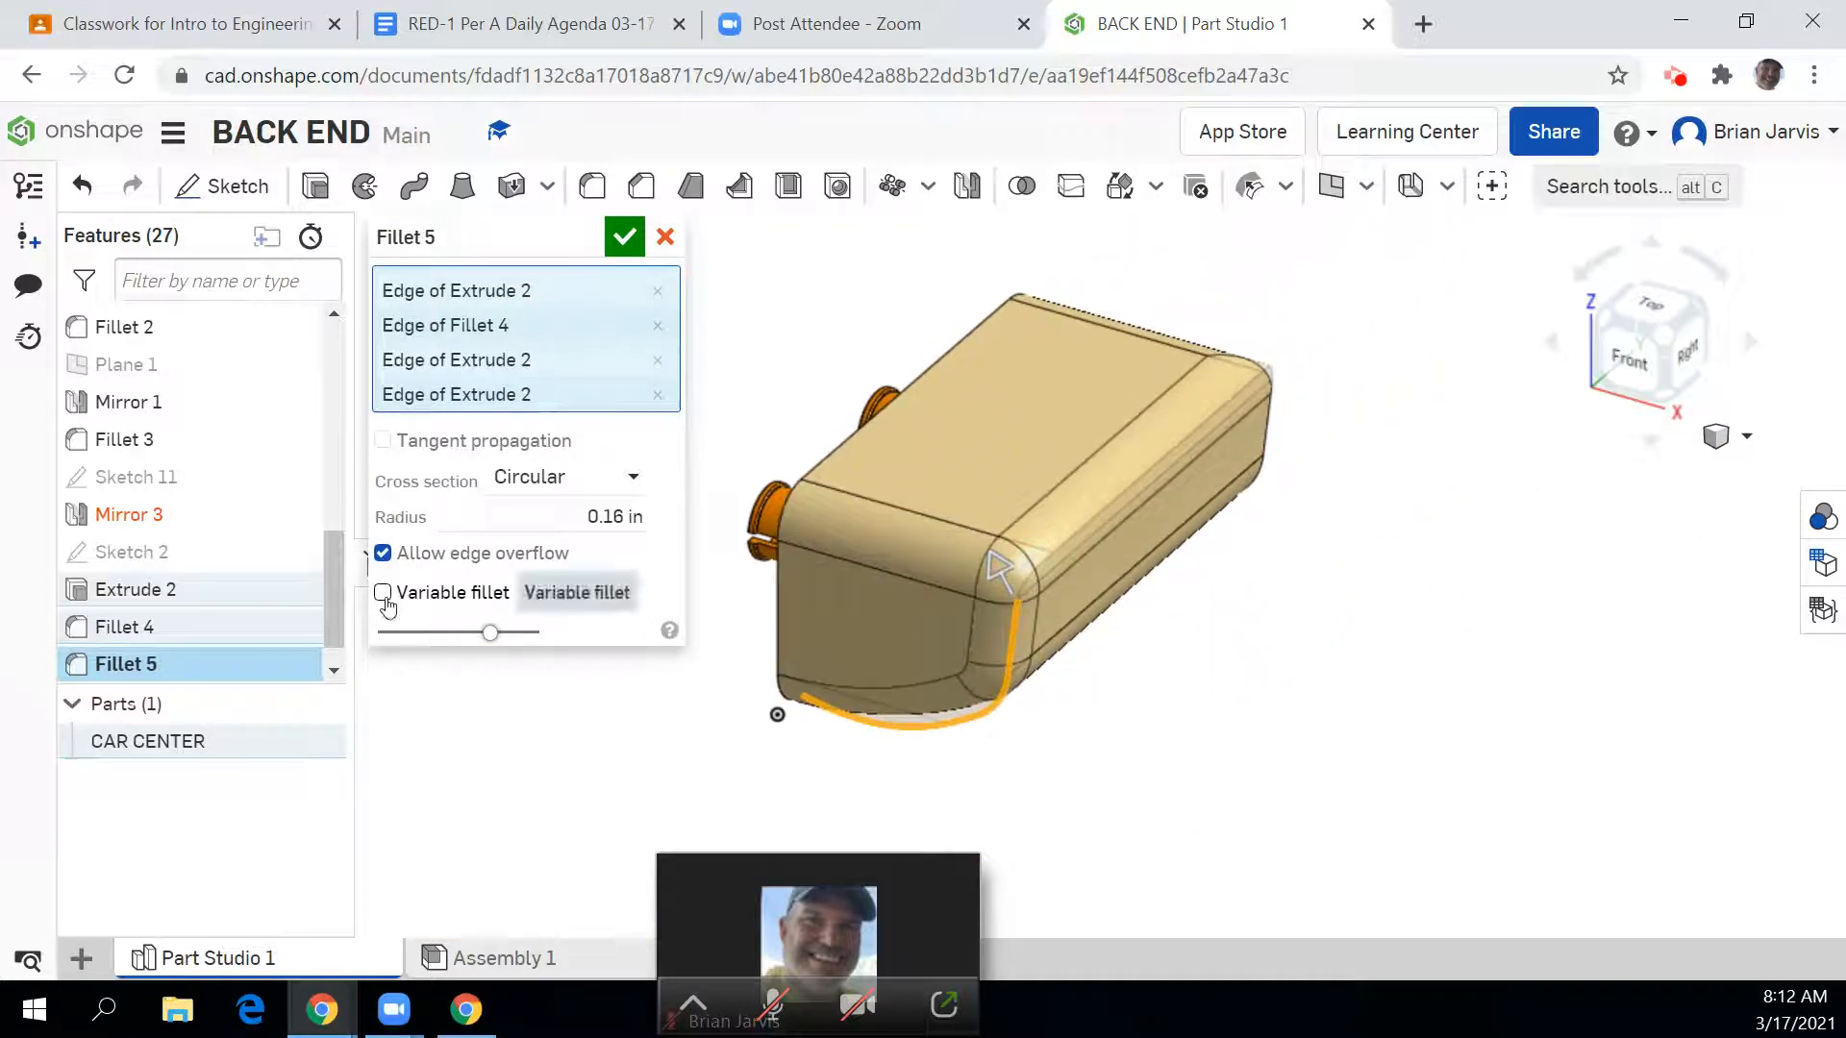
left_click(382, 593)
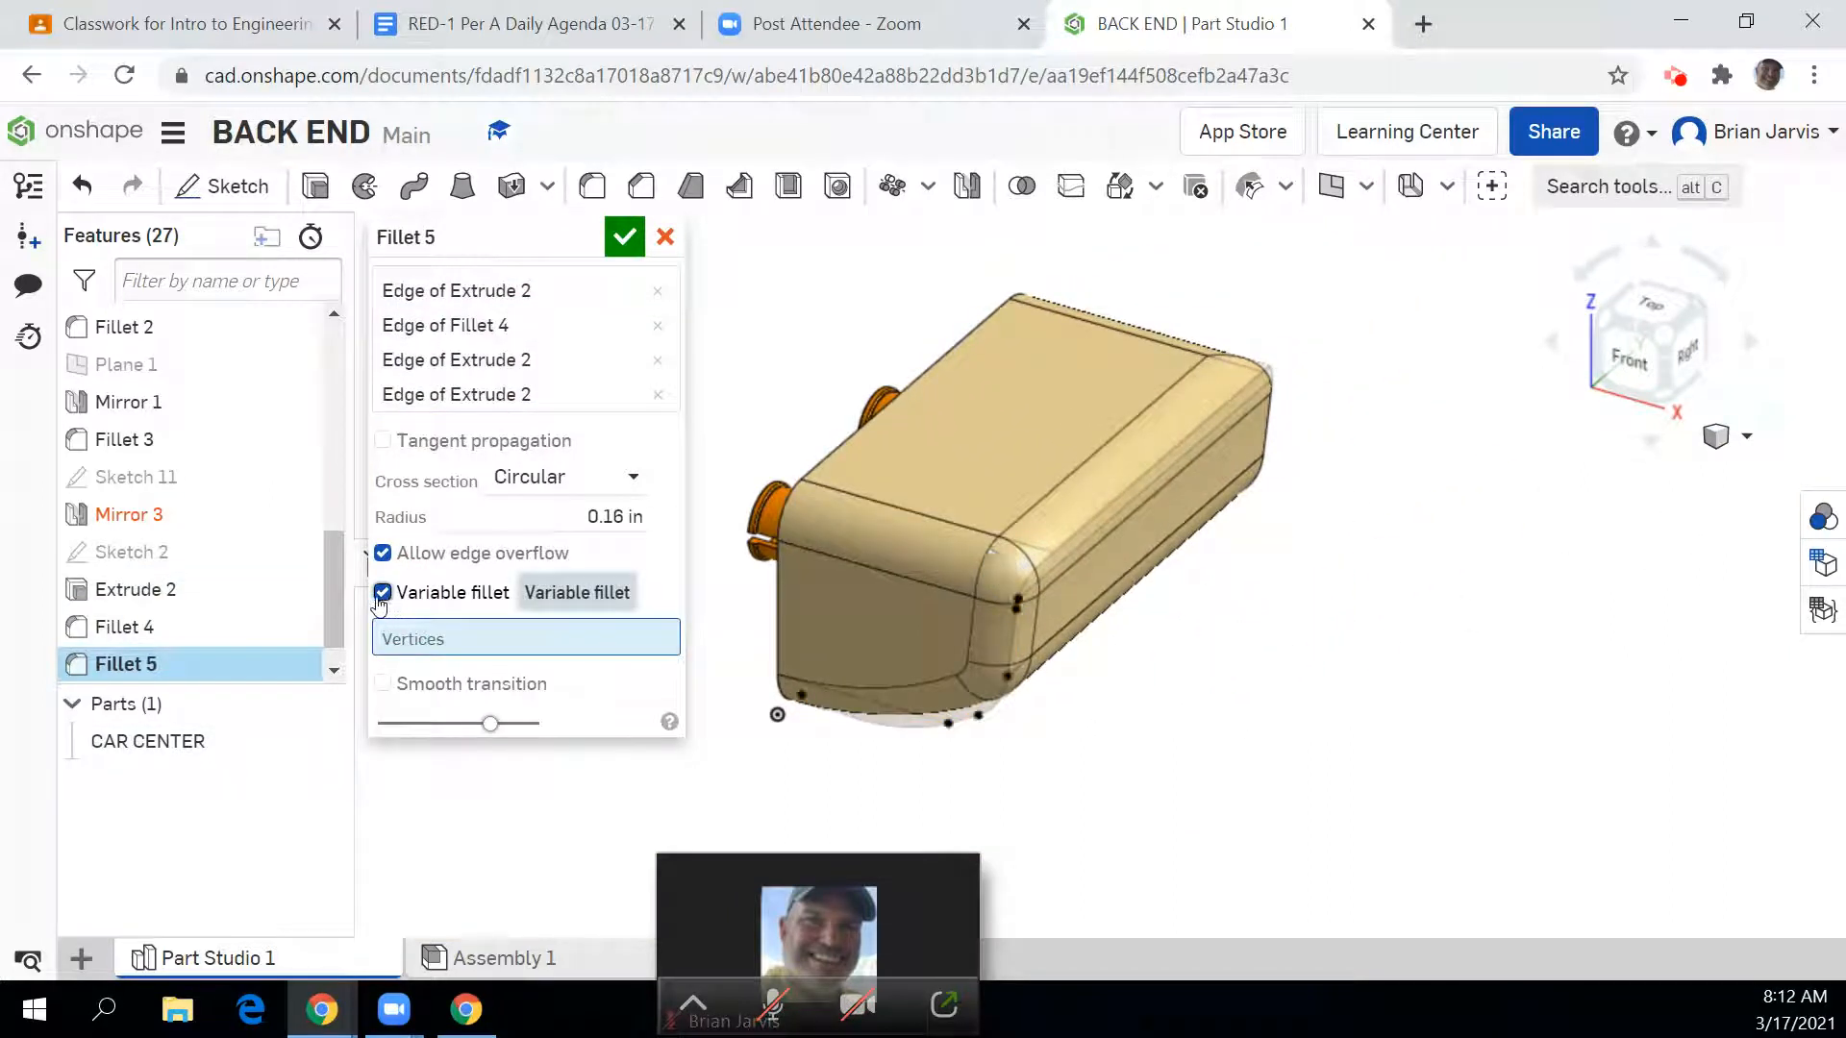
left_click(383, 593)
left_click(382, 554)
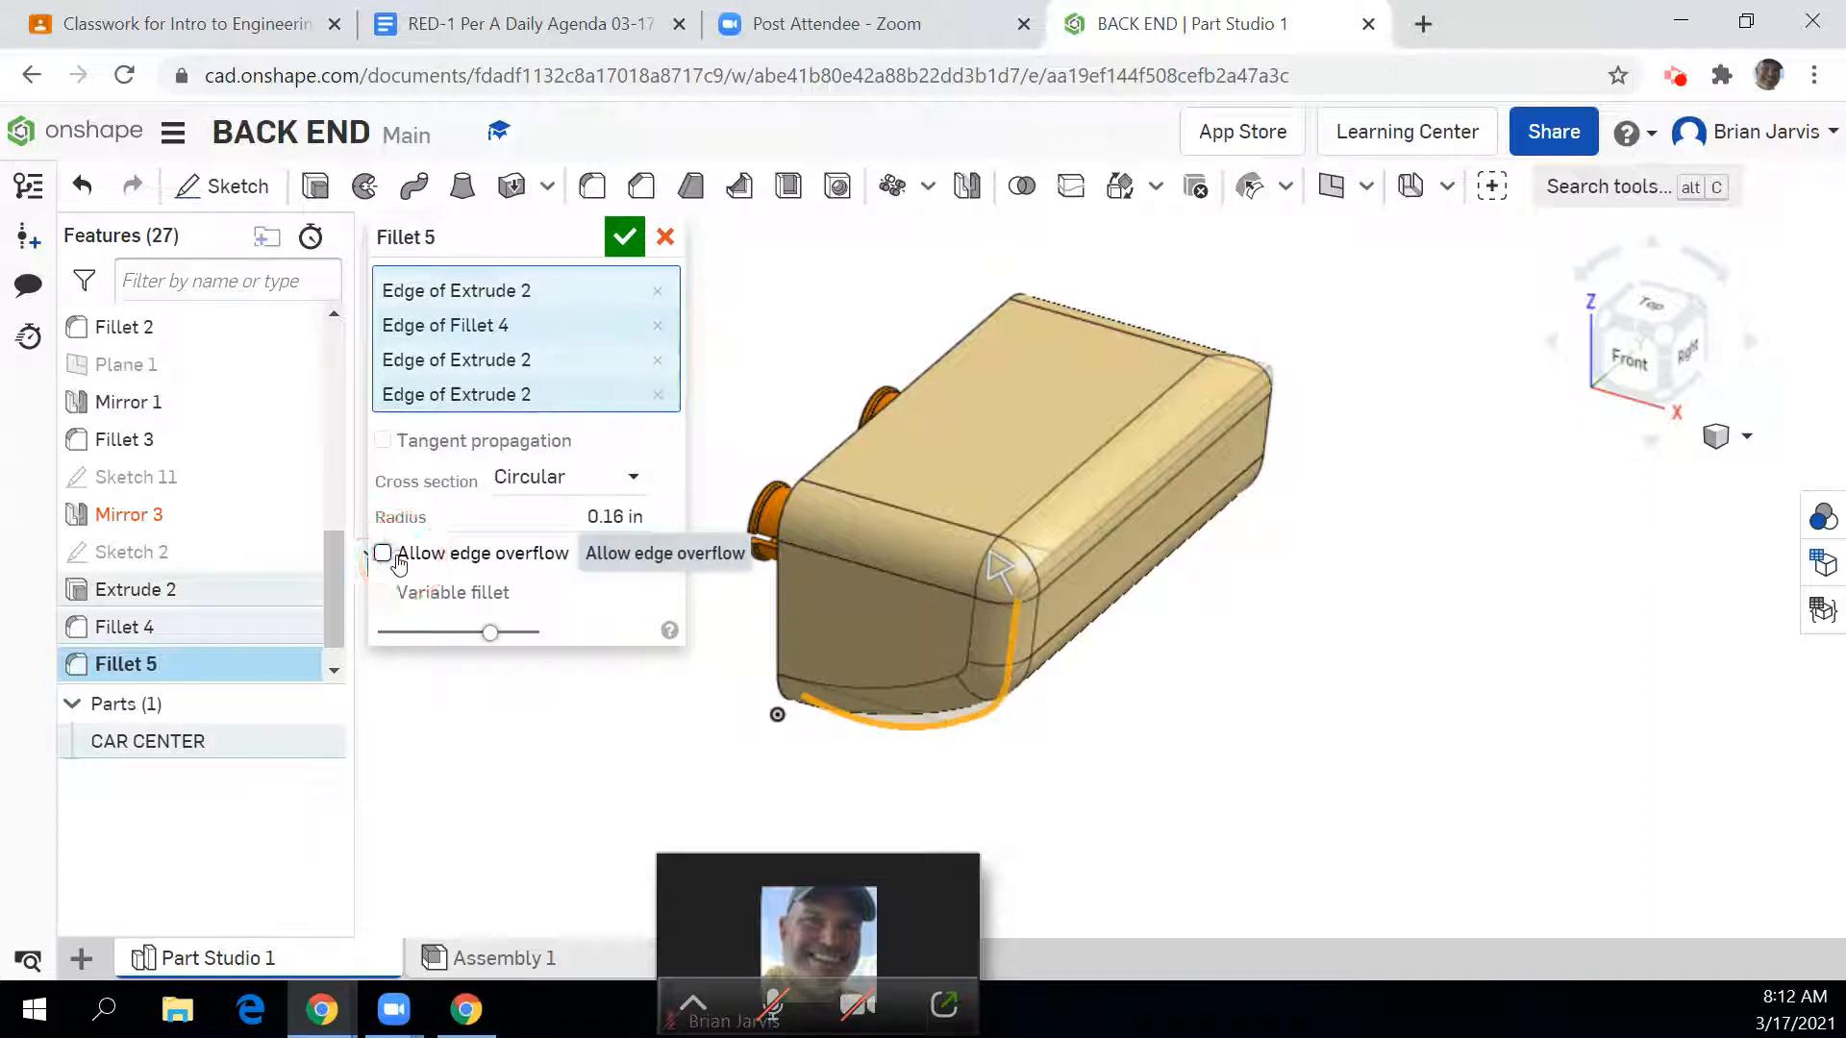
left_click(383, 553)
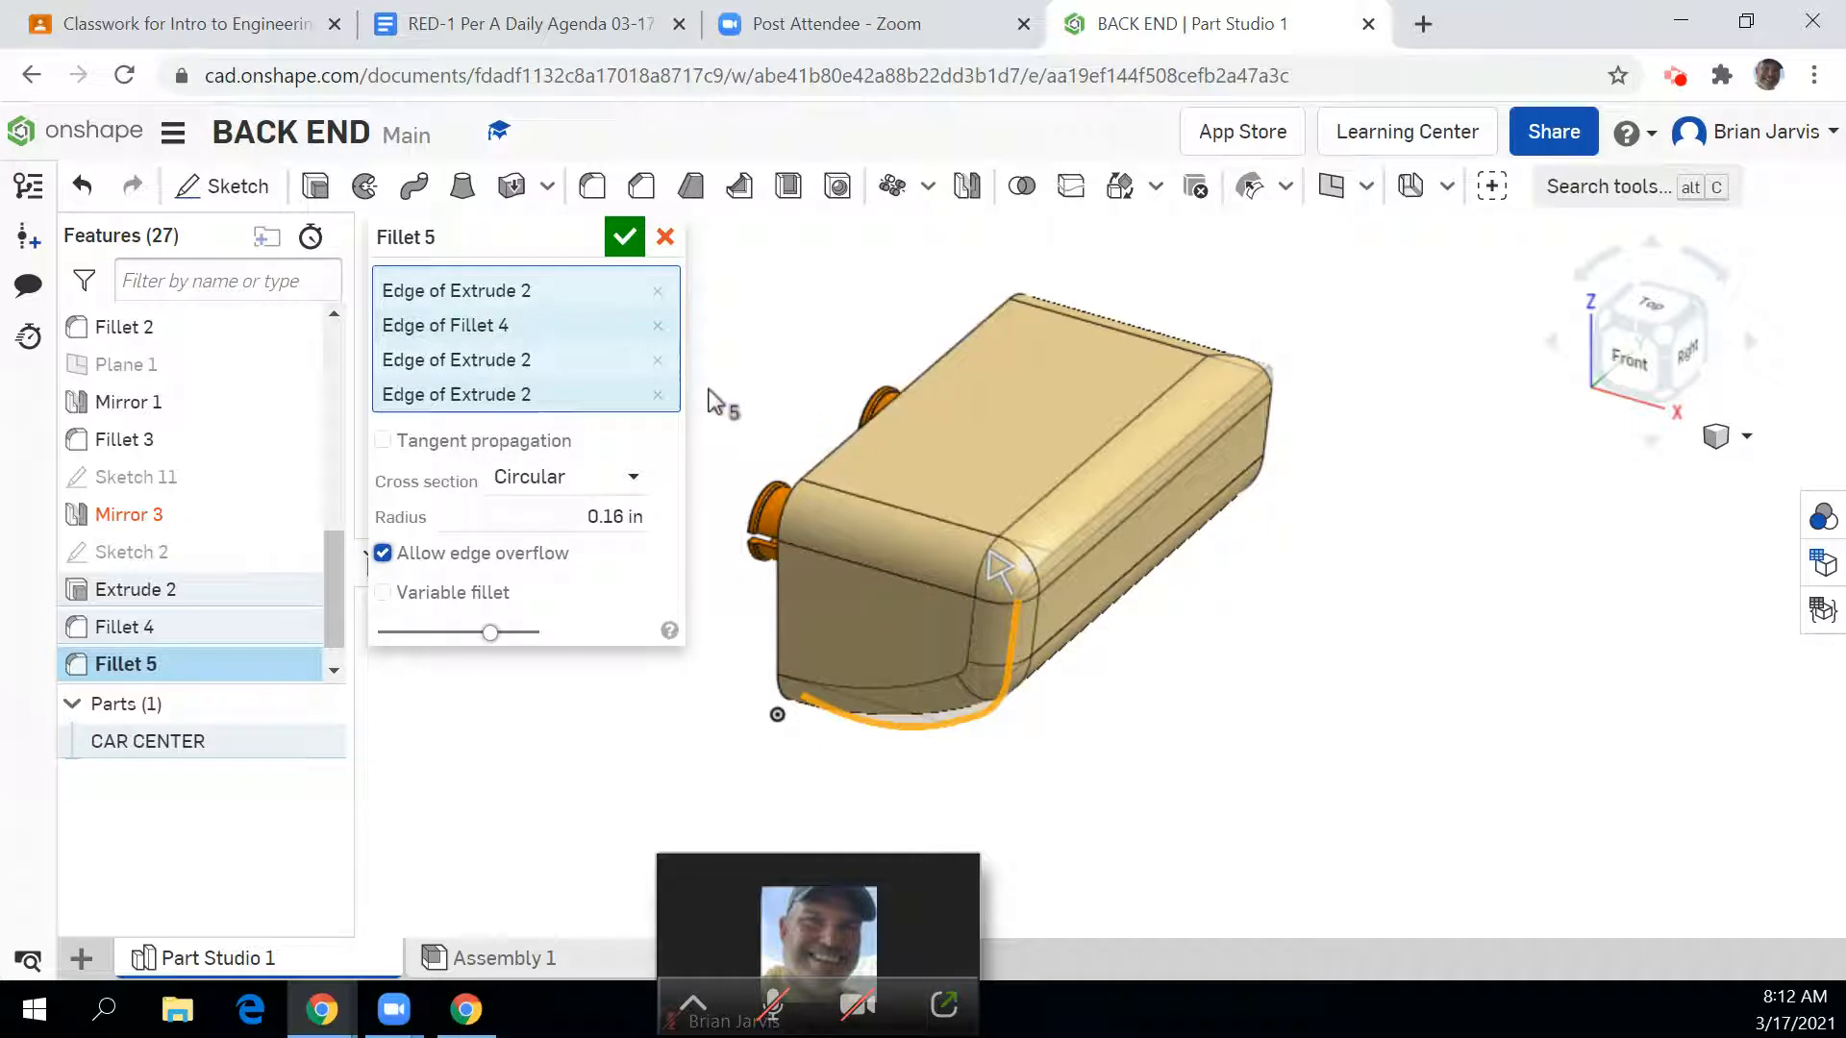
Step: Remove the front side face's steep rear edge and upper curved edge from the fillet selection, and reselect both
left_click(658, 395)
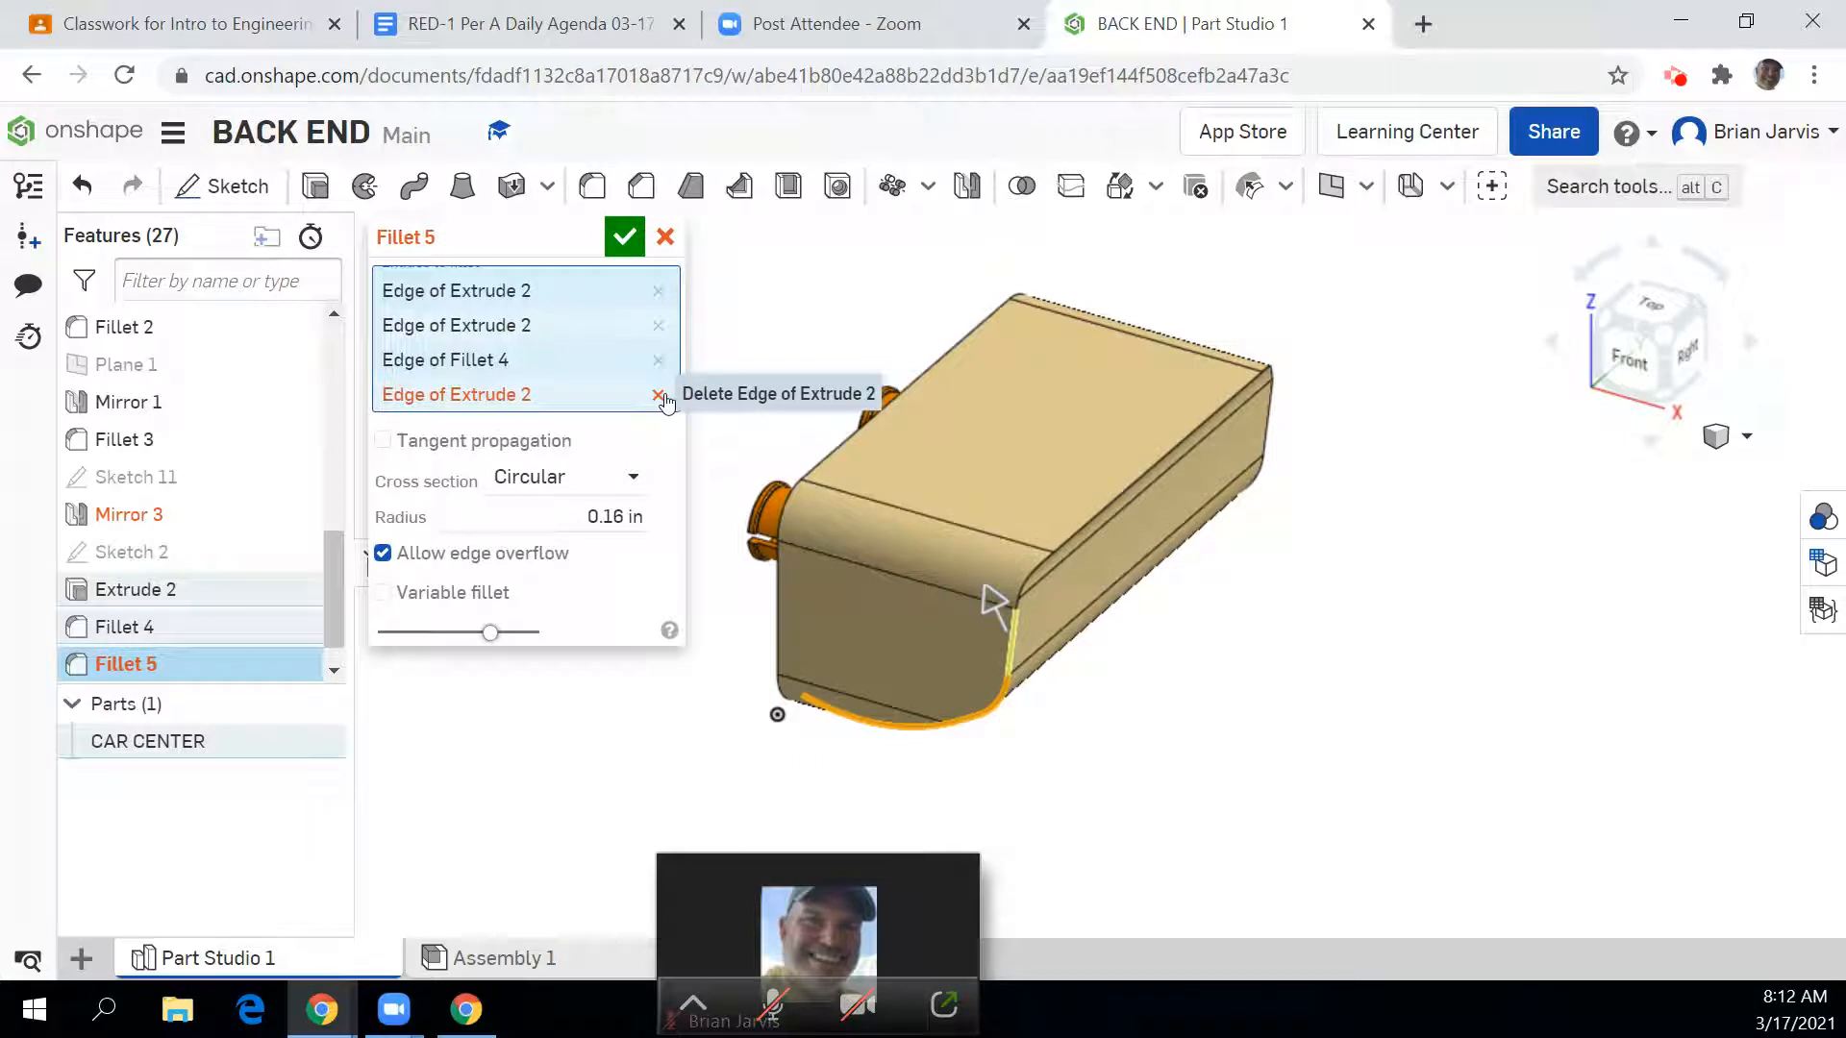
left_click(659, 395)
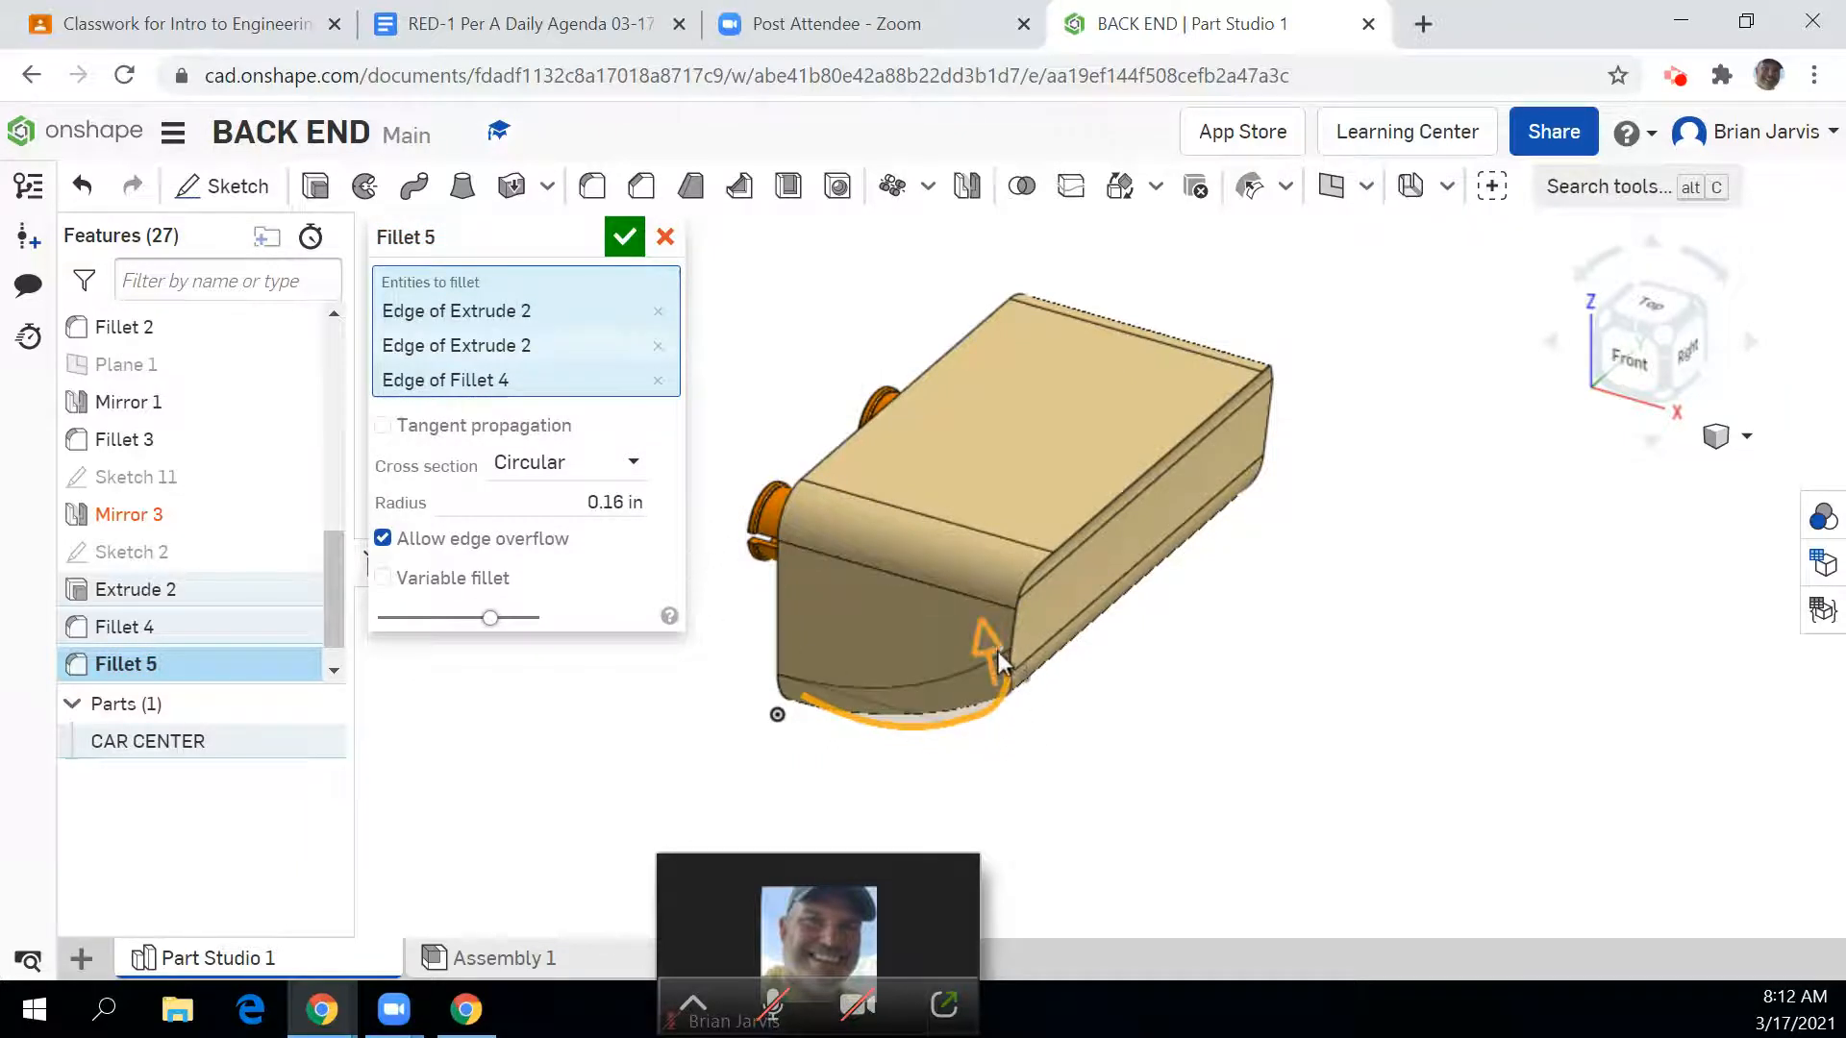
scroll(1000, 648, "up", 5)
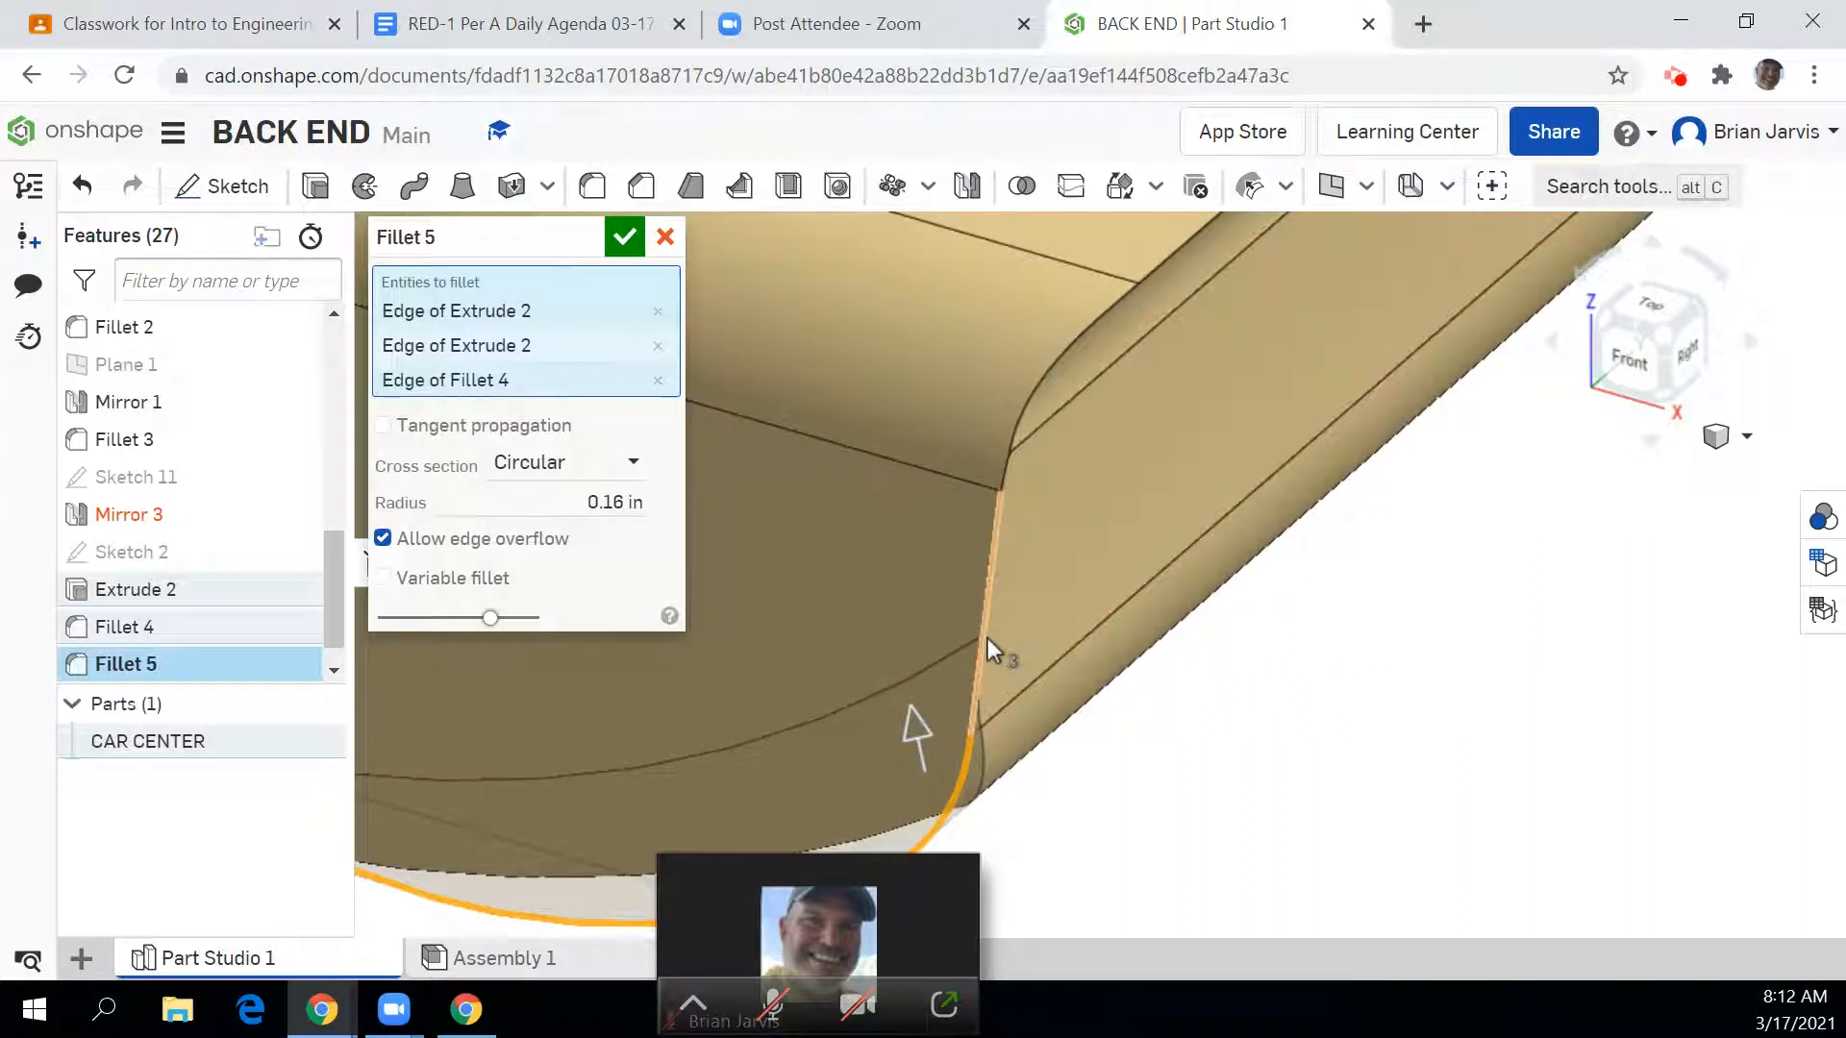
left_click(988, 638)
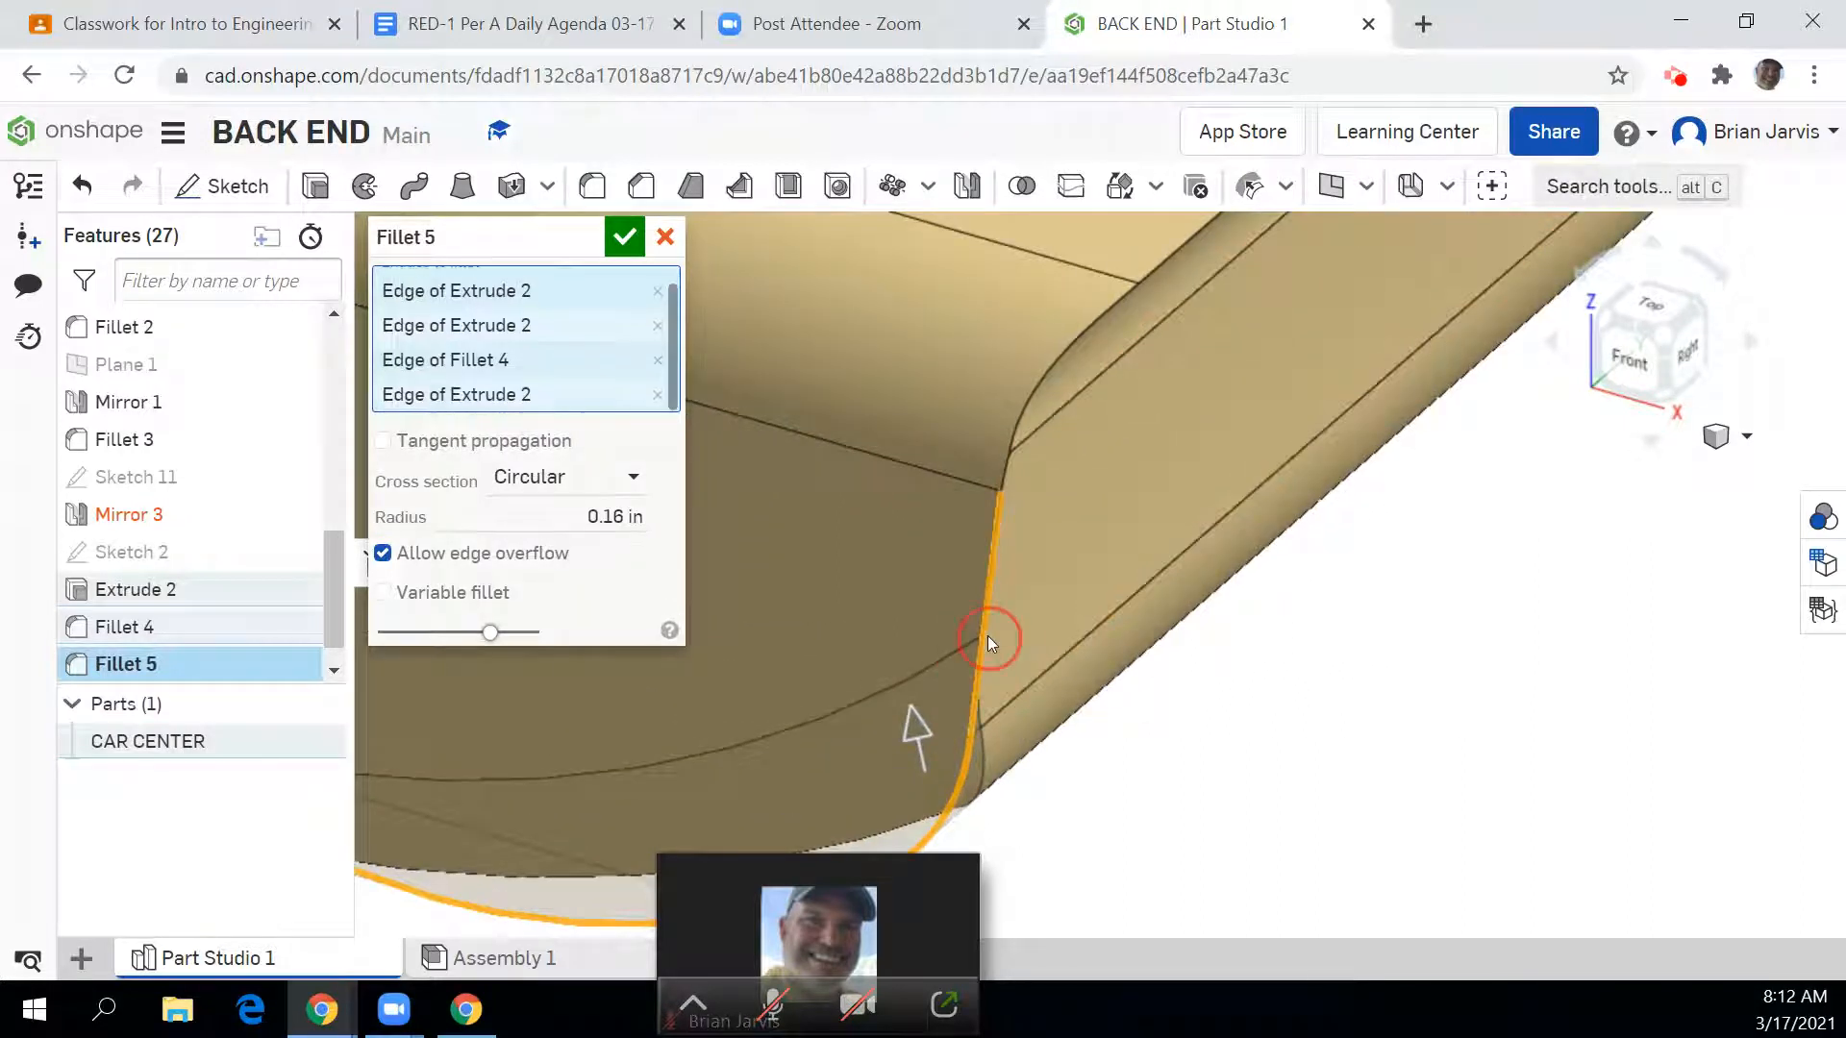
left_click(1004, 464)
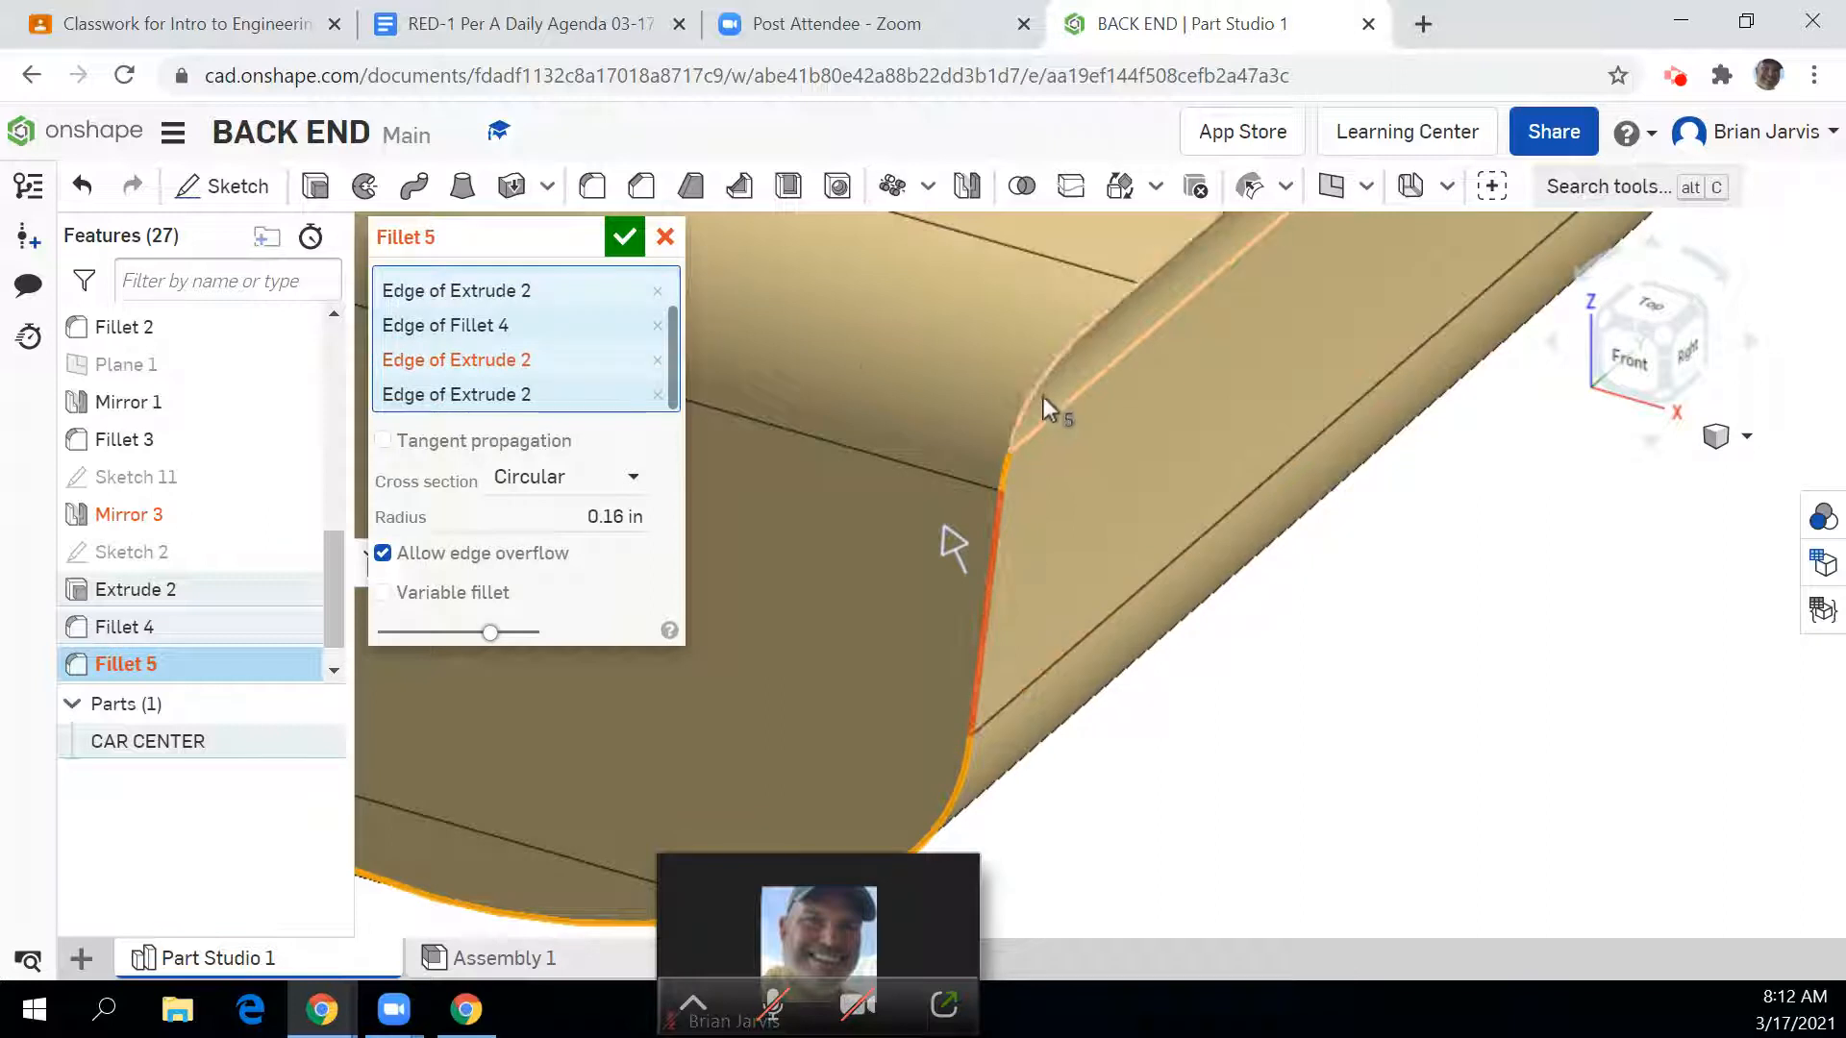
Step: Add the opposite side face's lower curved edge, short bottom edge and steep rear edge to the 0.16 in fillet
left_click(1710, 324)
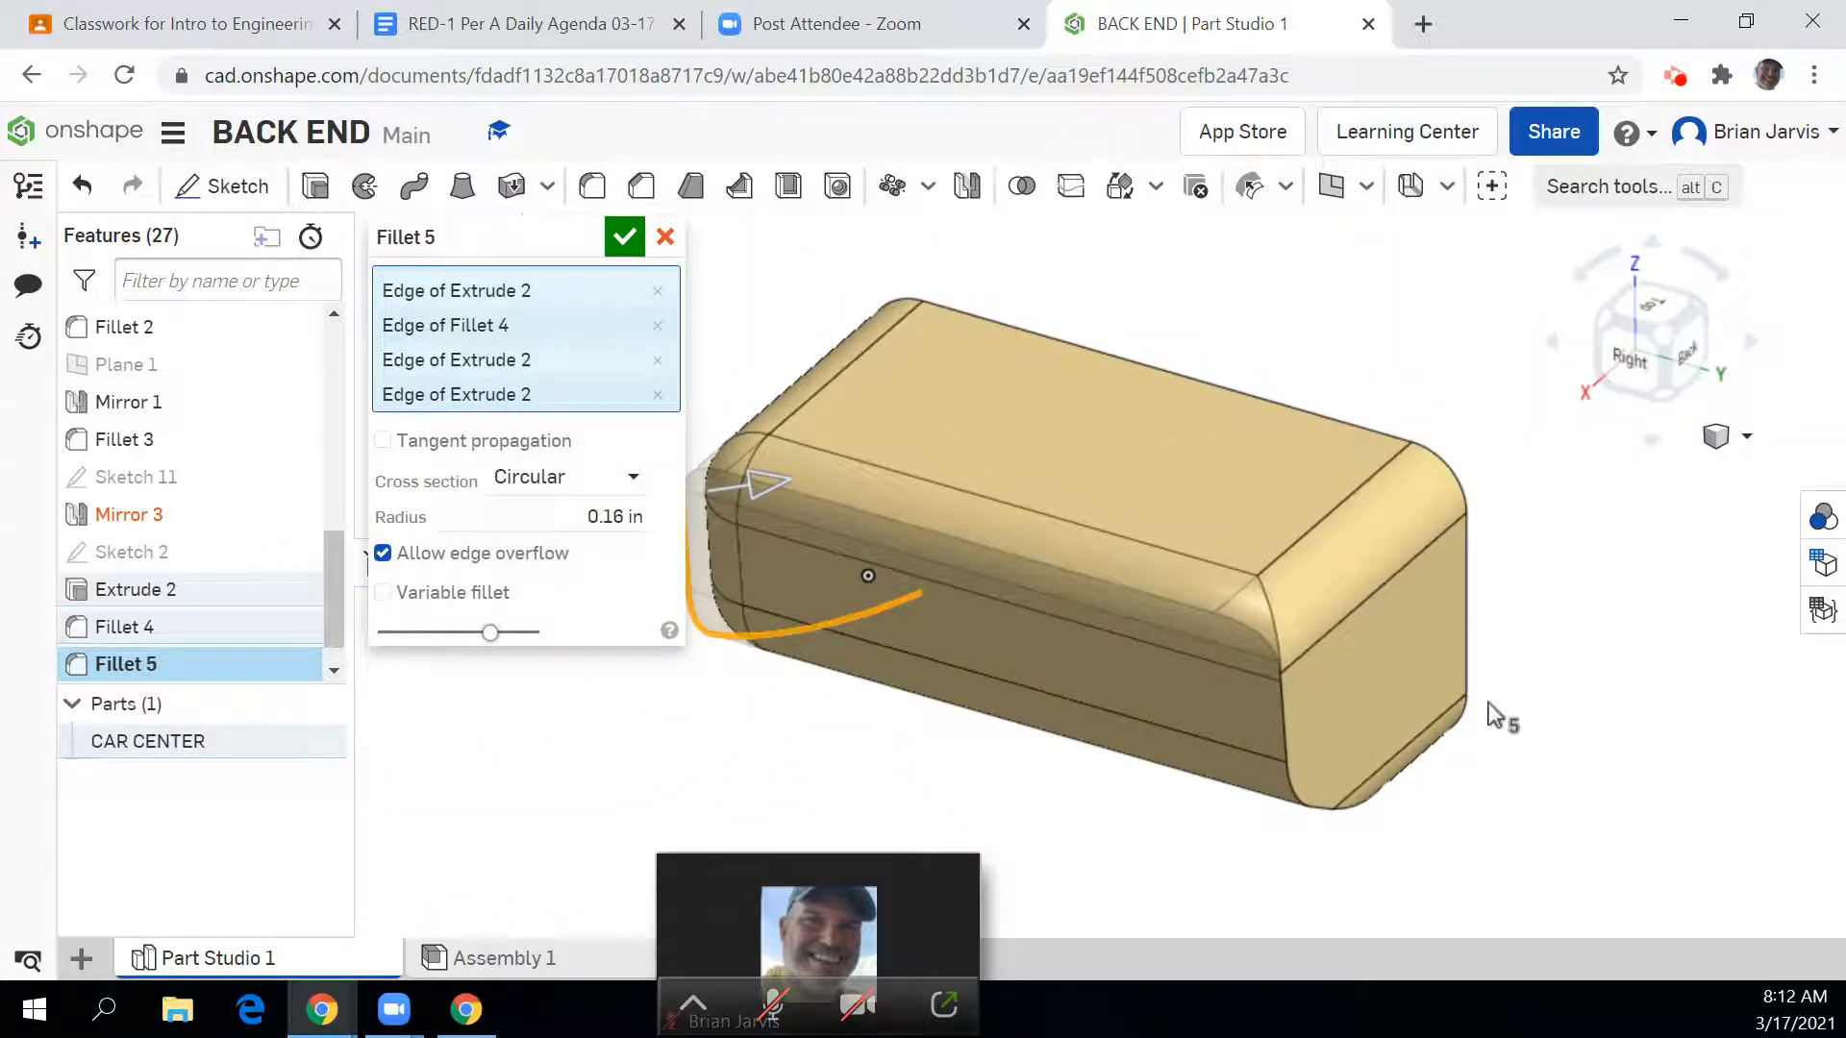
scroll(1375, 861, "down", 2)
scroll(1346, 769, "up", 5)
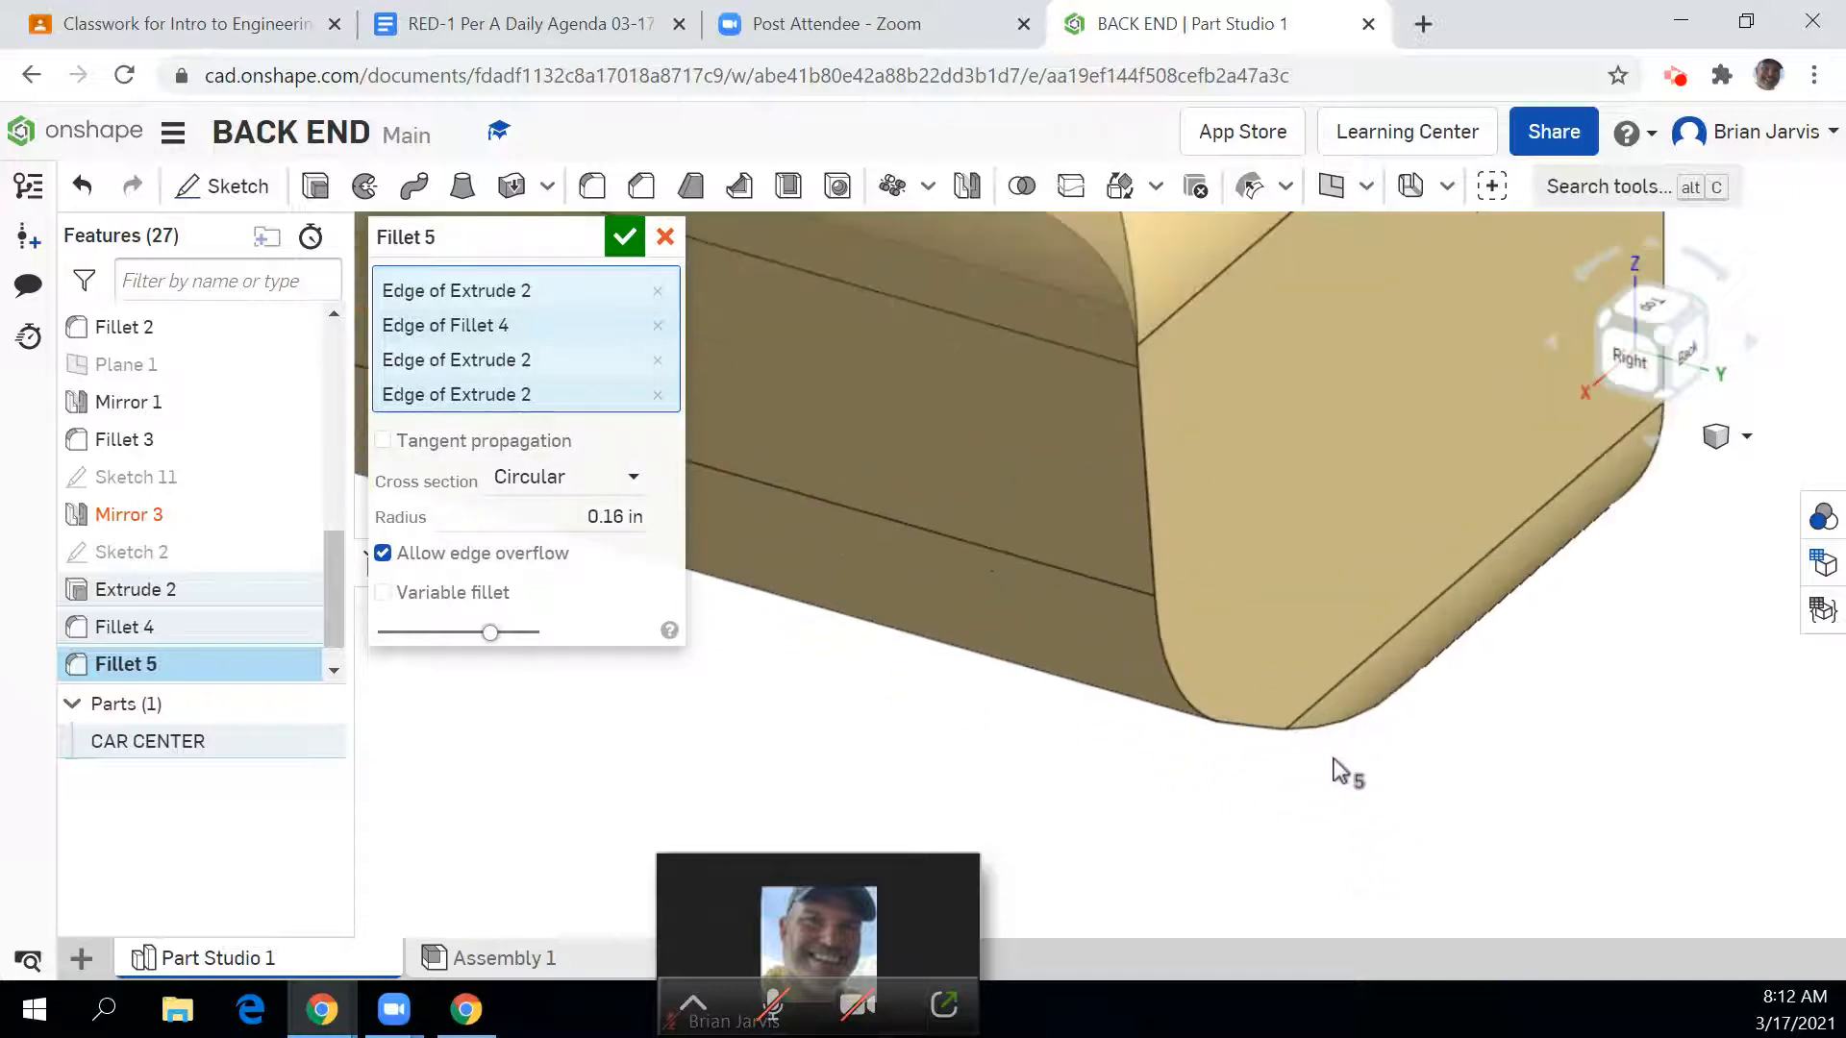
left_click(1344, 731)
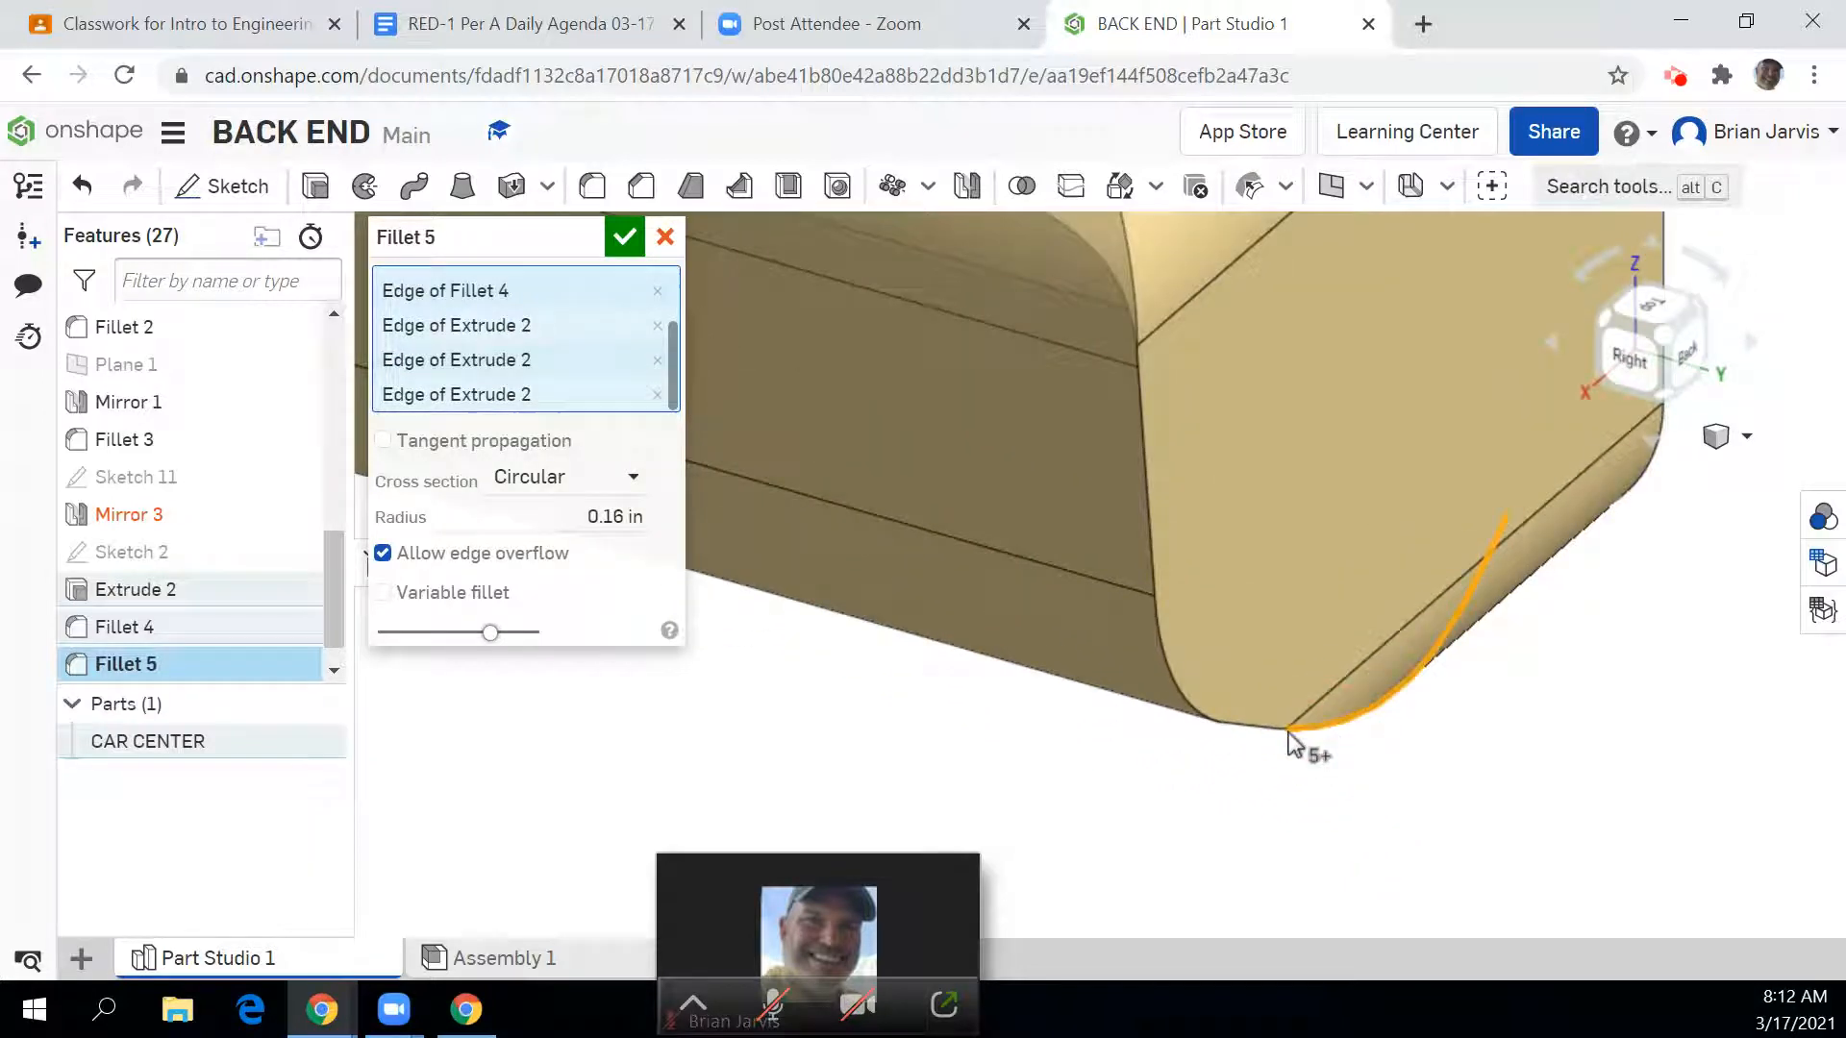
left_click(1237, 732)
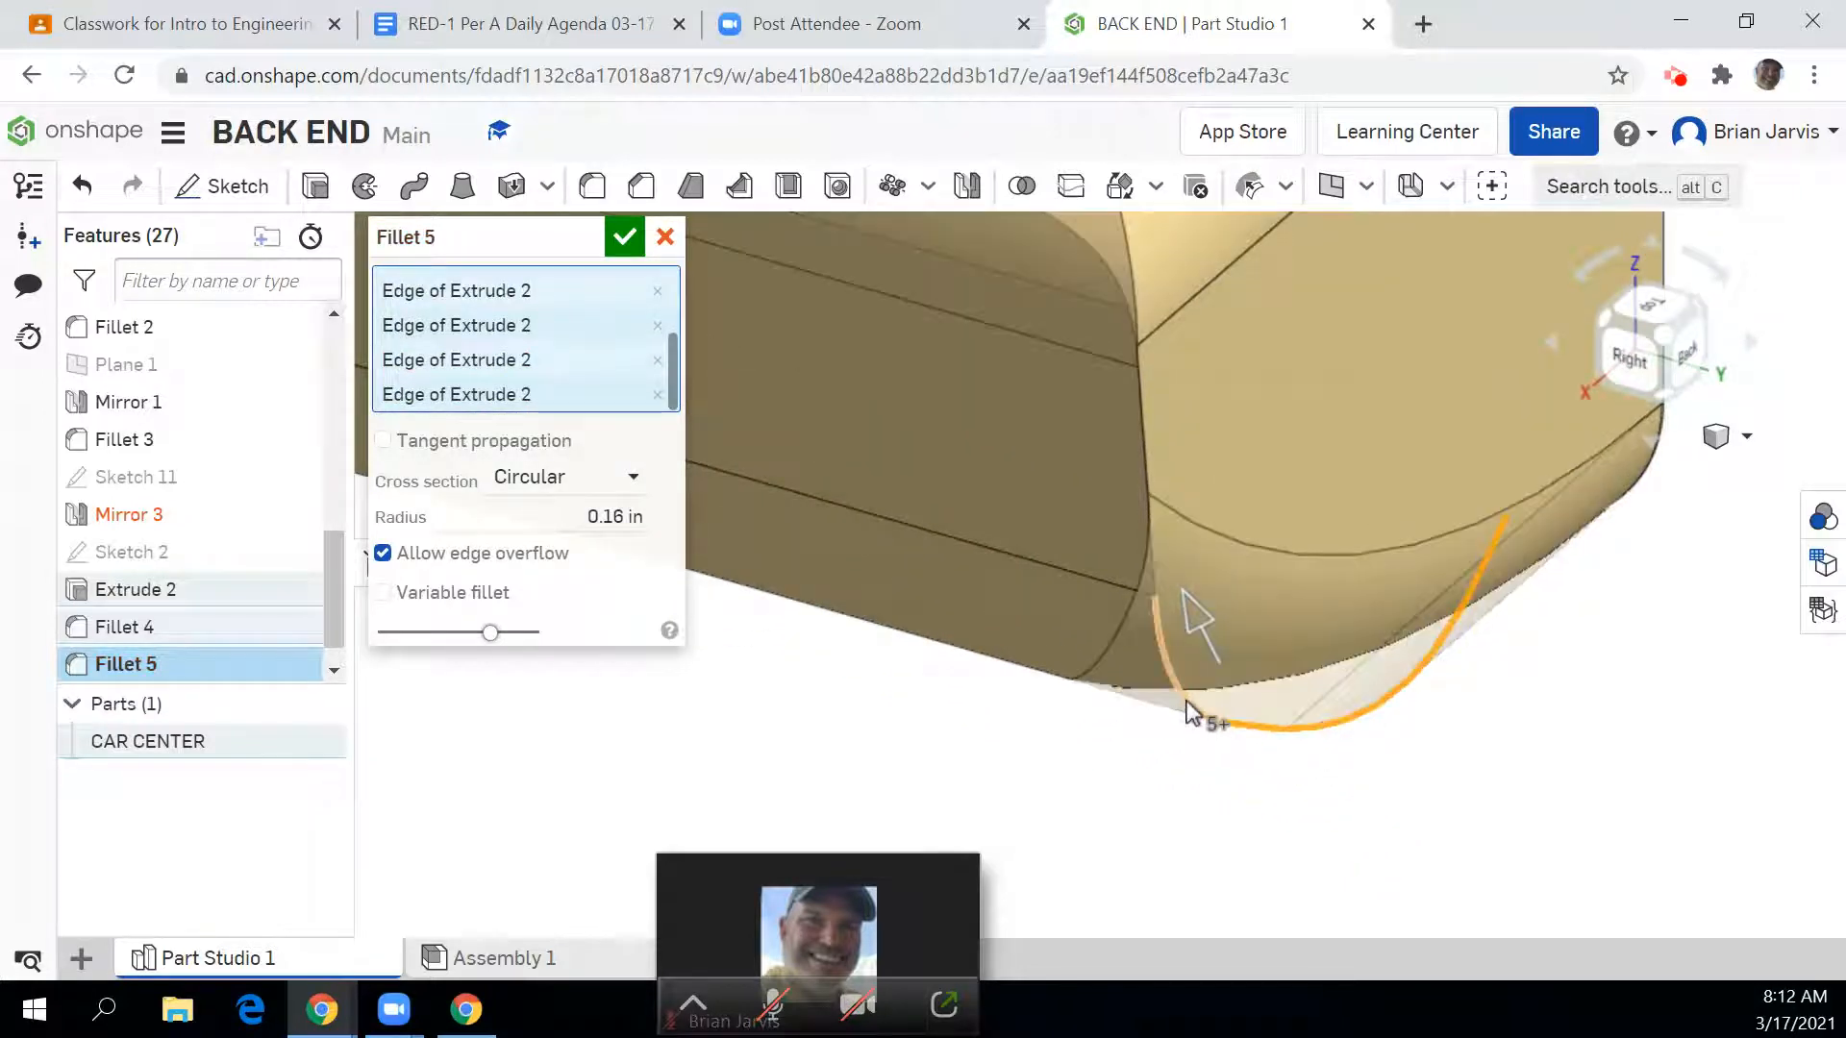
left_click(1139, 474)
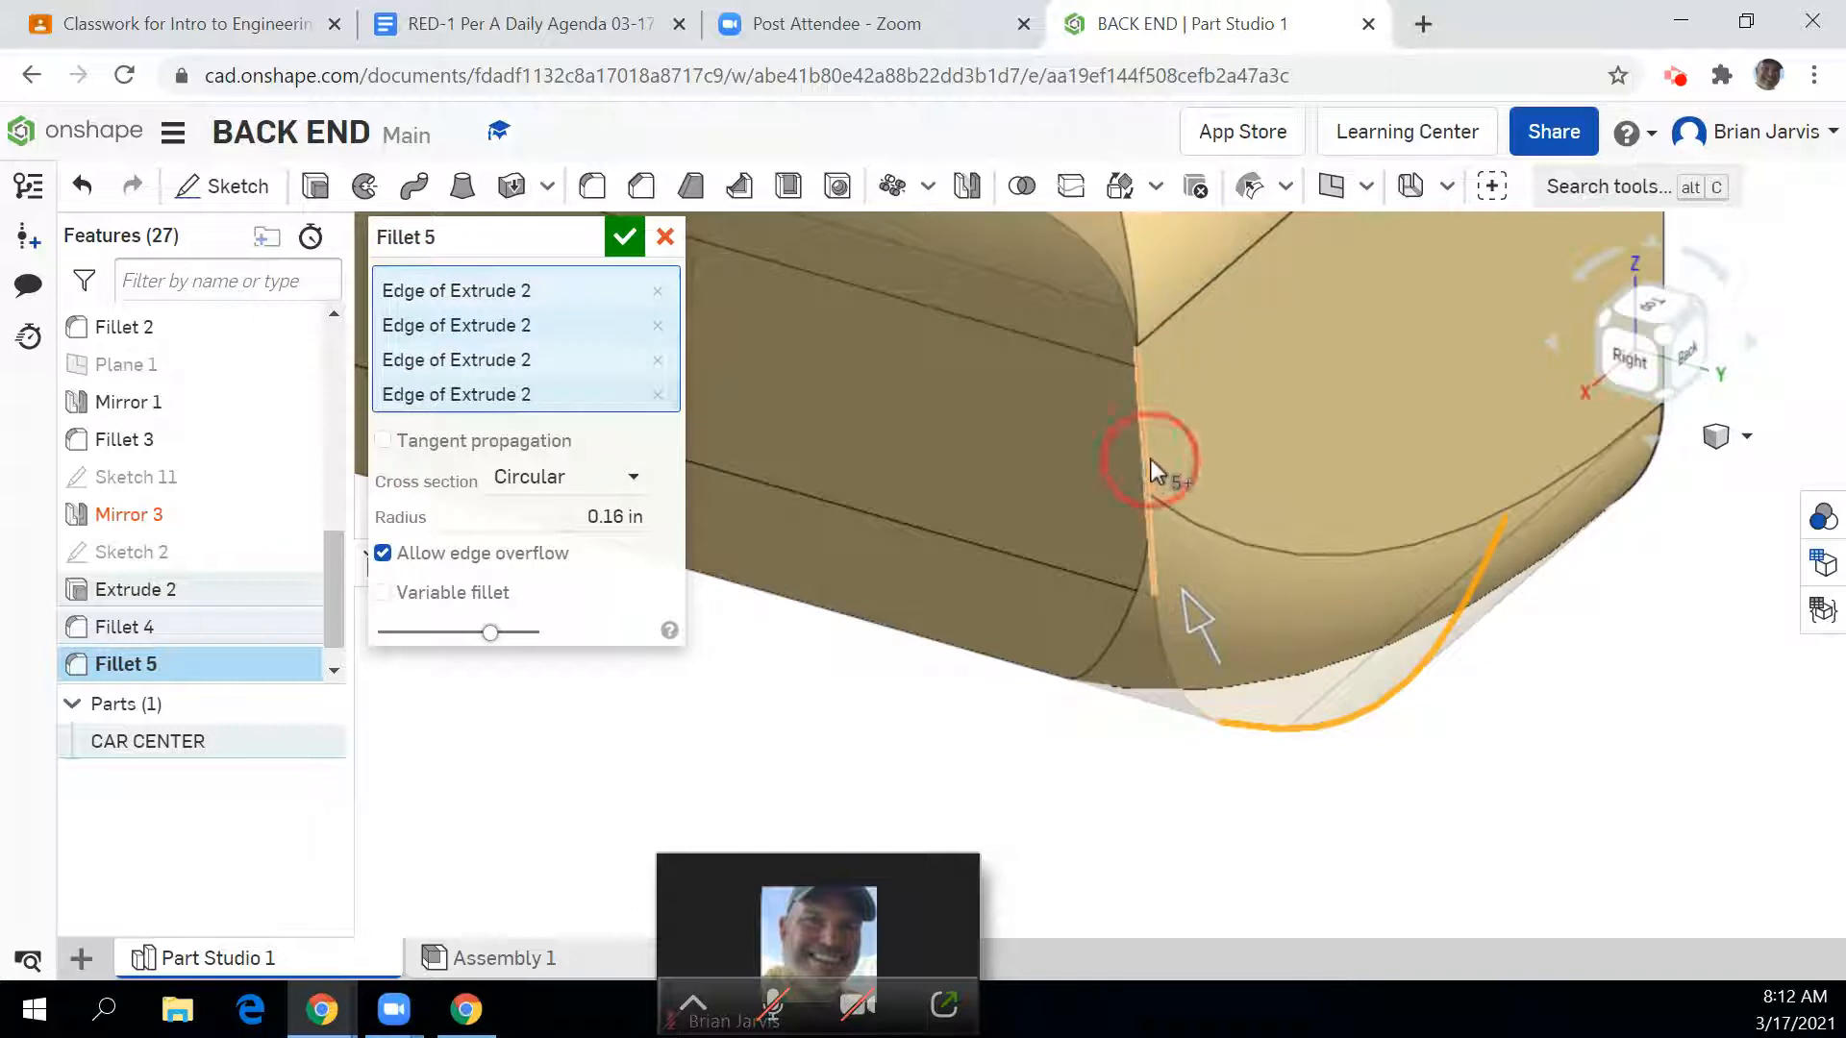
scroll(1272, 488, "up", 4)
scroll(1273, 488, "down", 5)
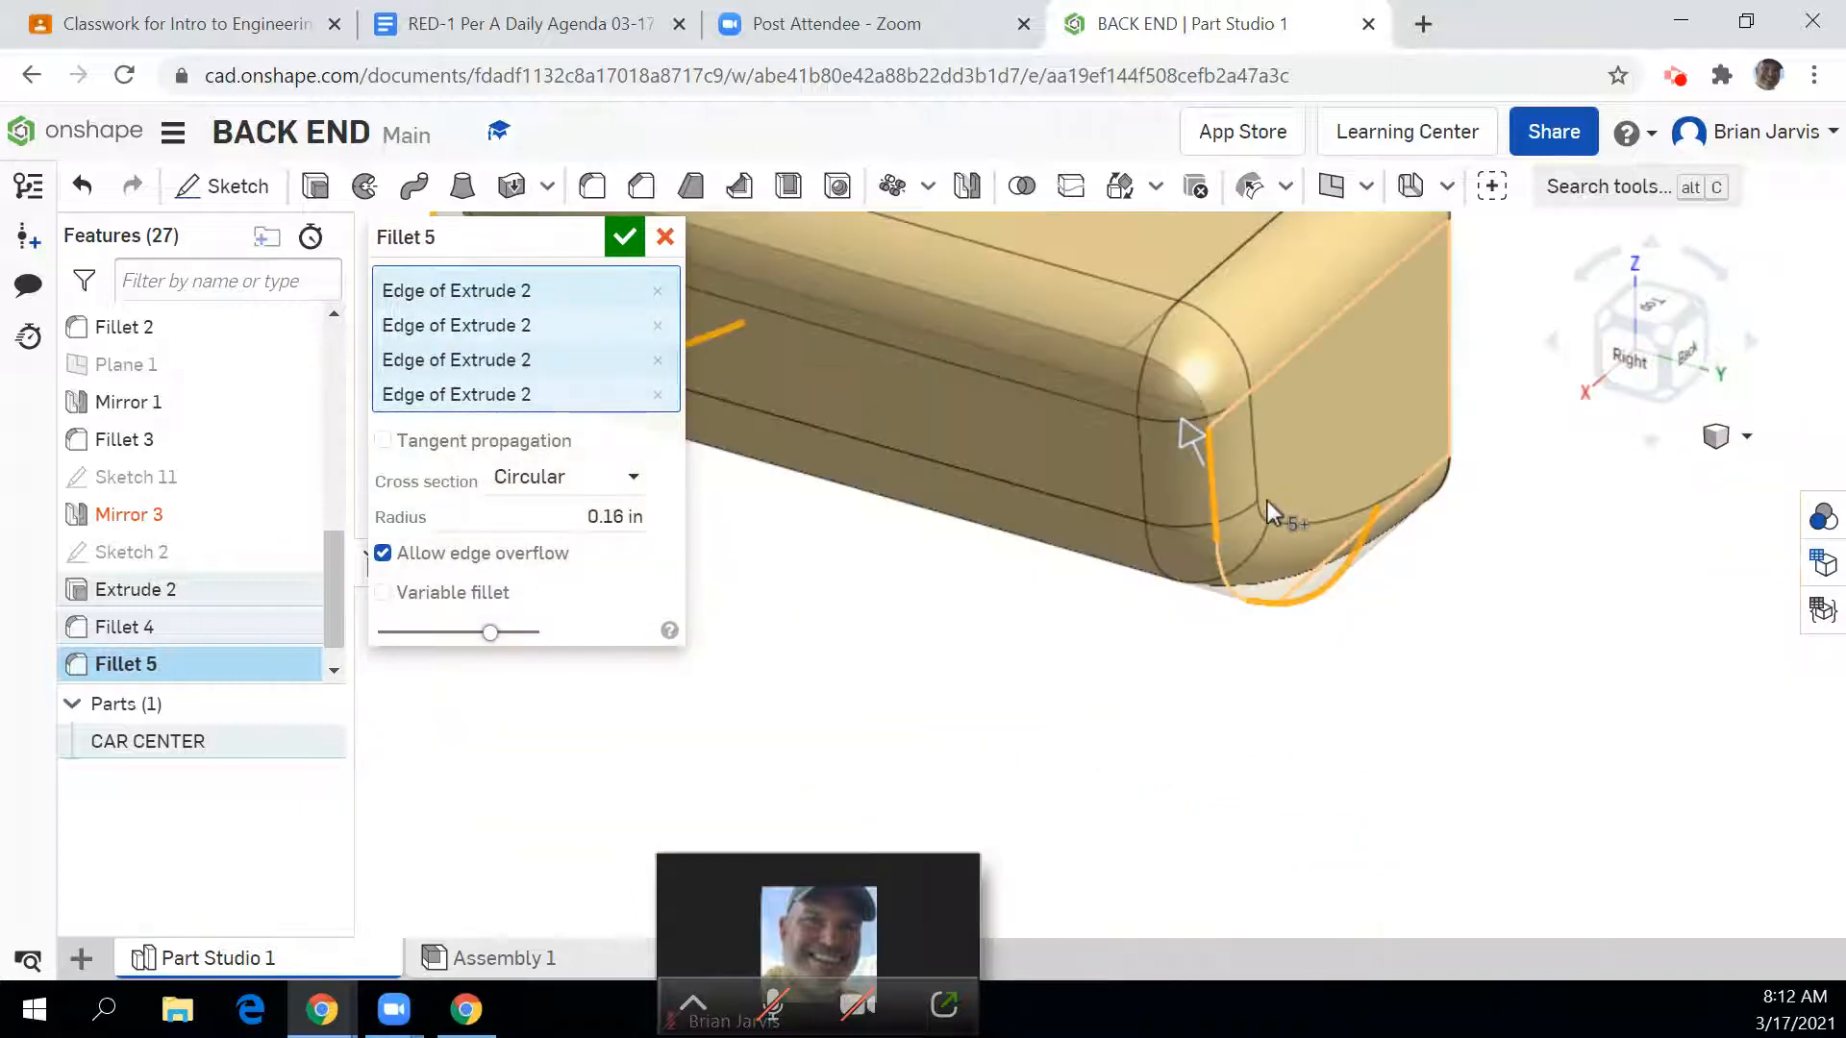
middle_click_drag(1271, 528, 1213, 625)
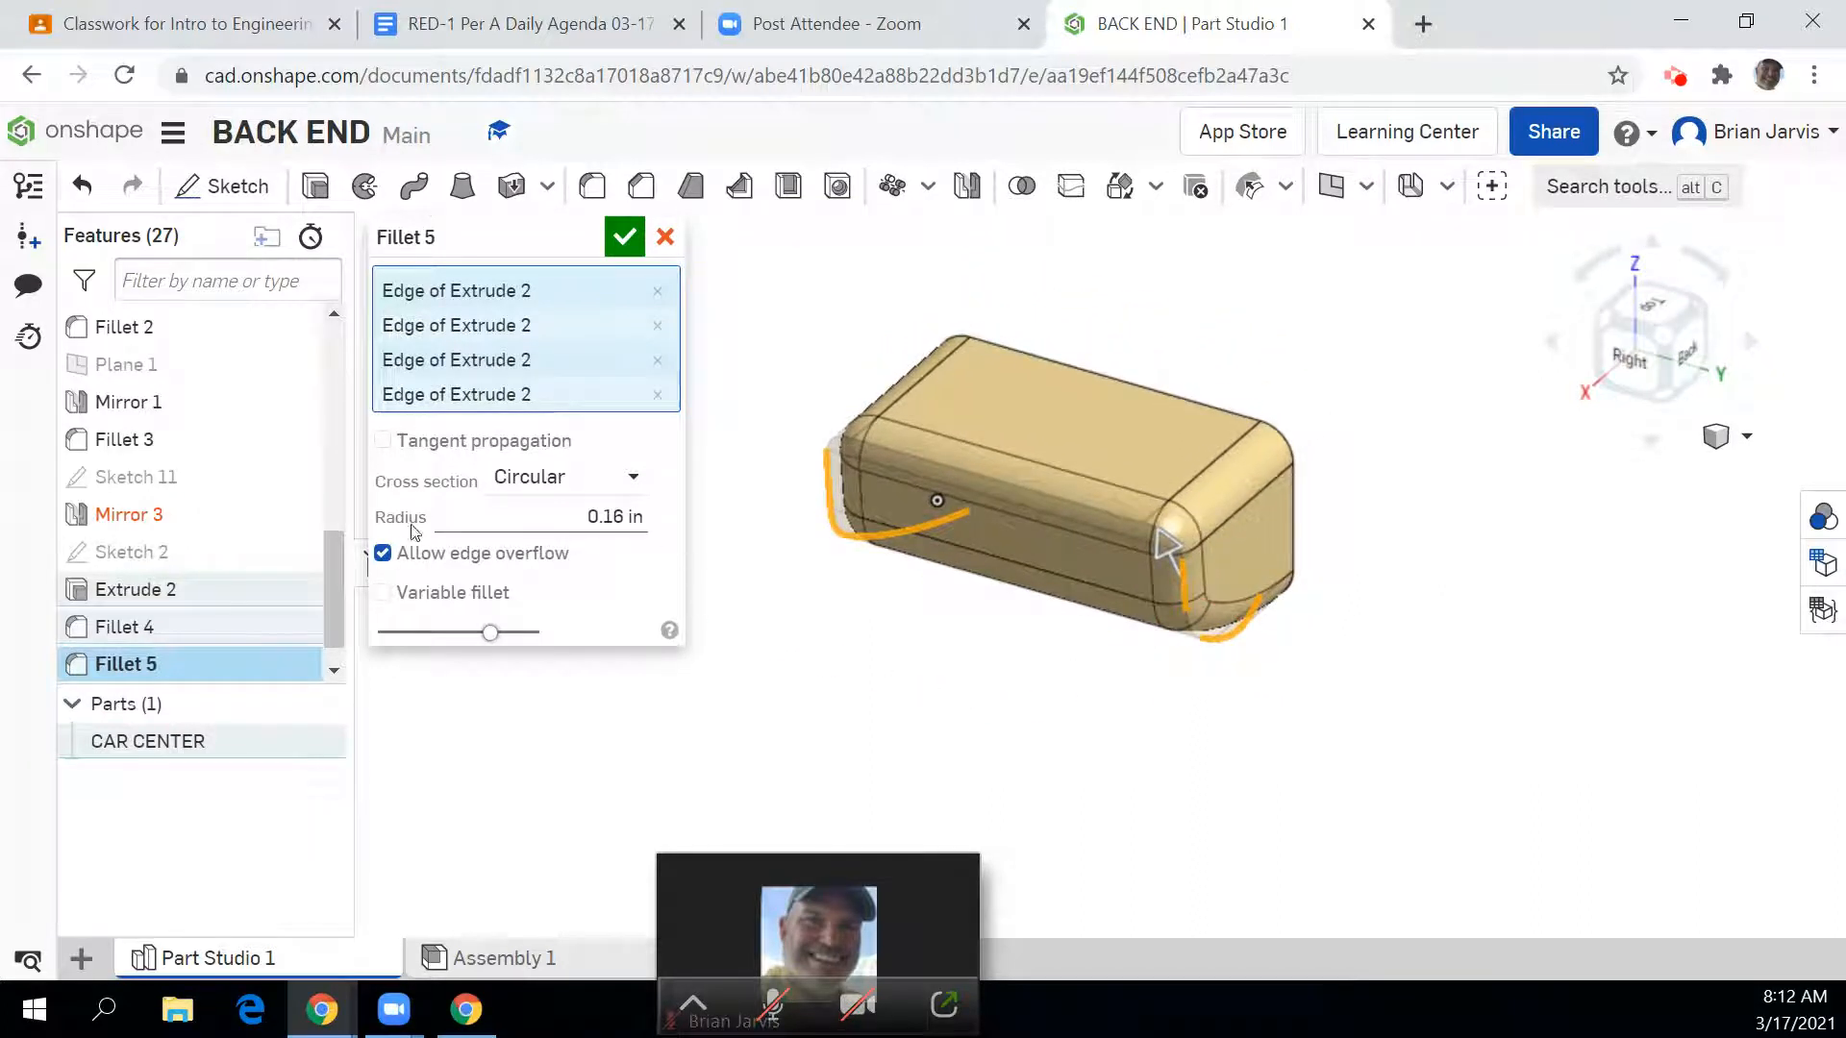
Step: Keep tangent propagation off, disable edge overflow, and accept the 0.16 in fillet
left_click(383, 440)
left_click(383, 441)
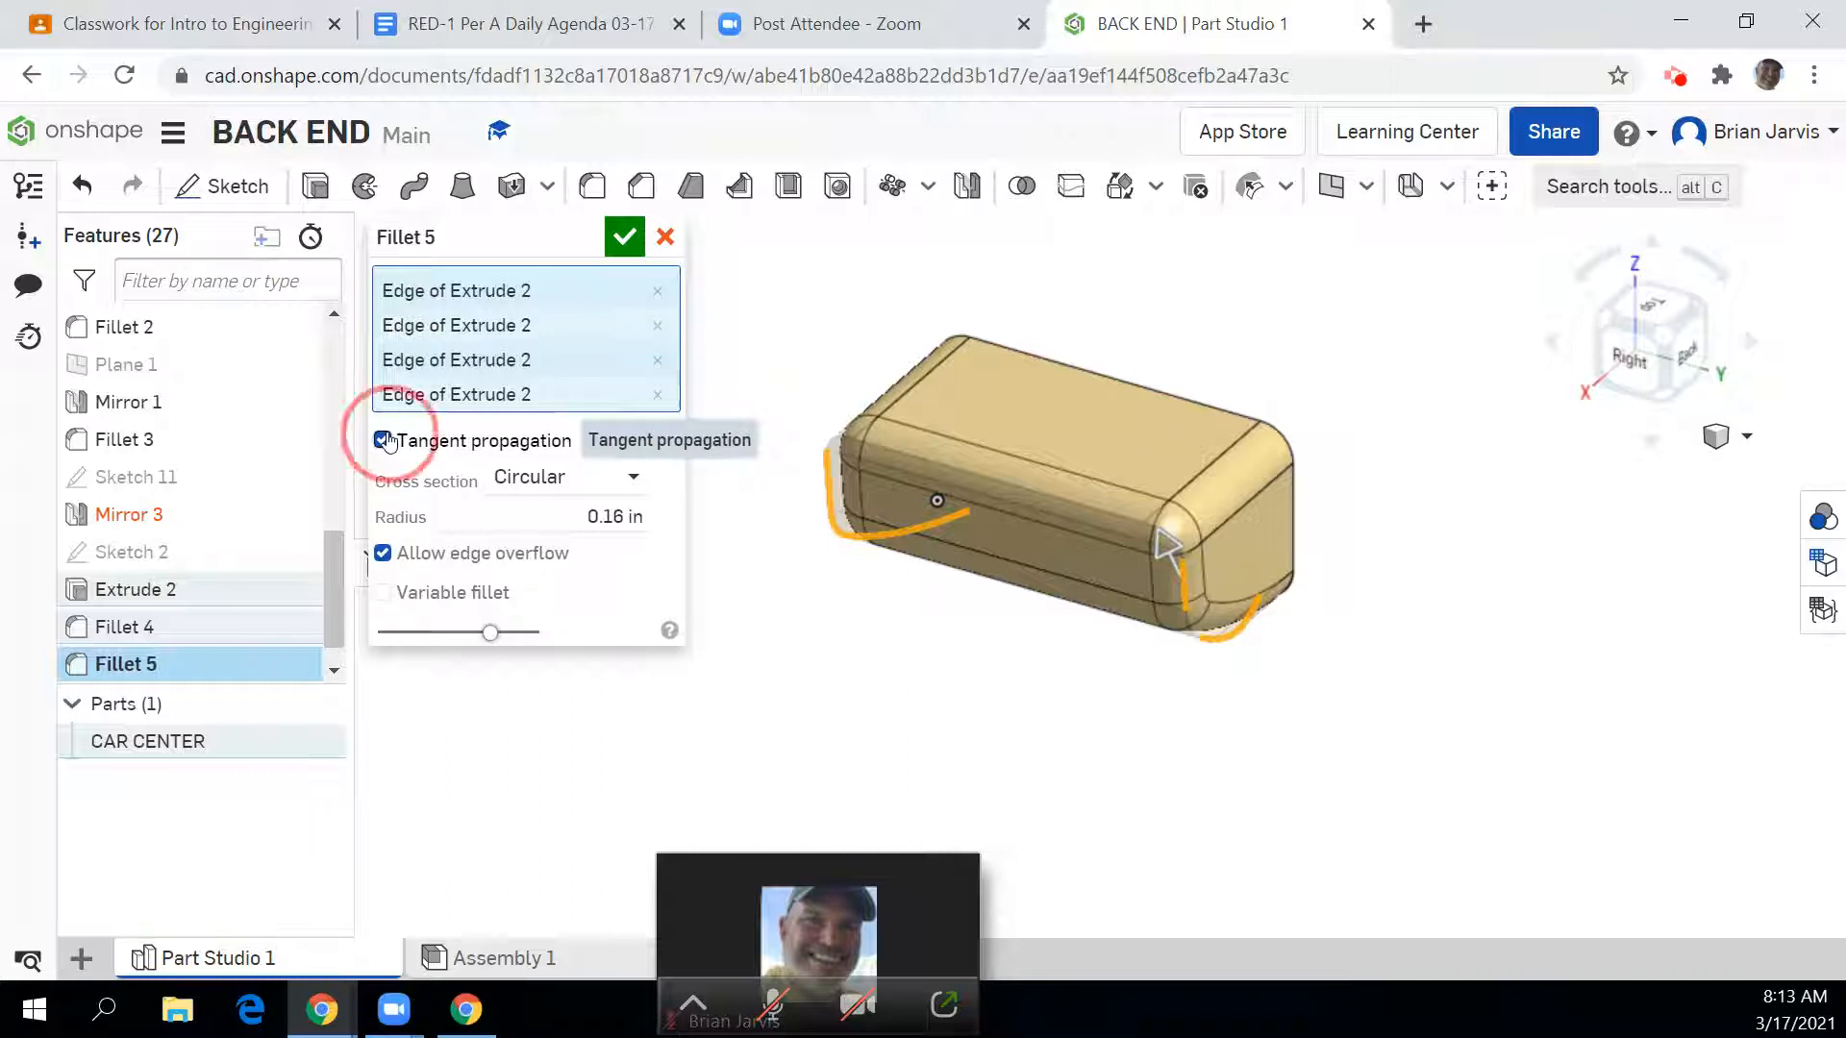
left_click(383, 554)
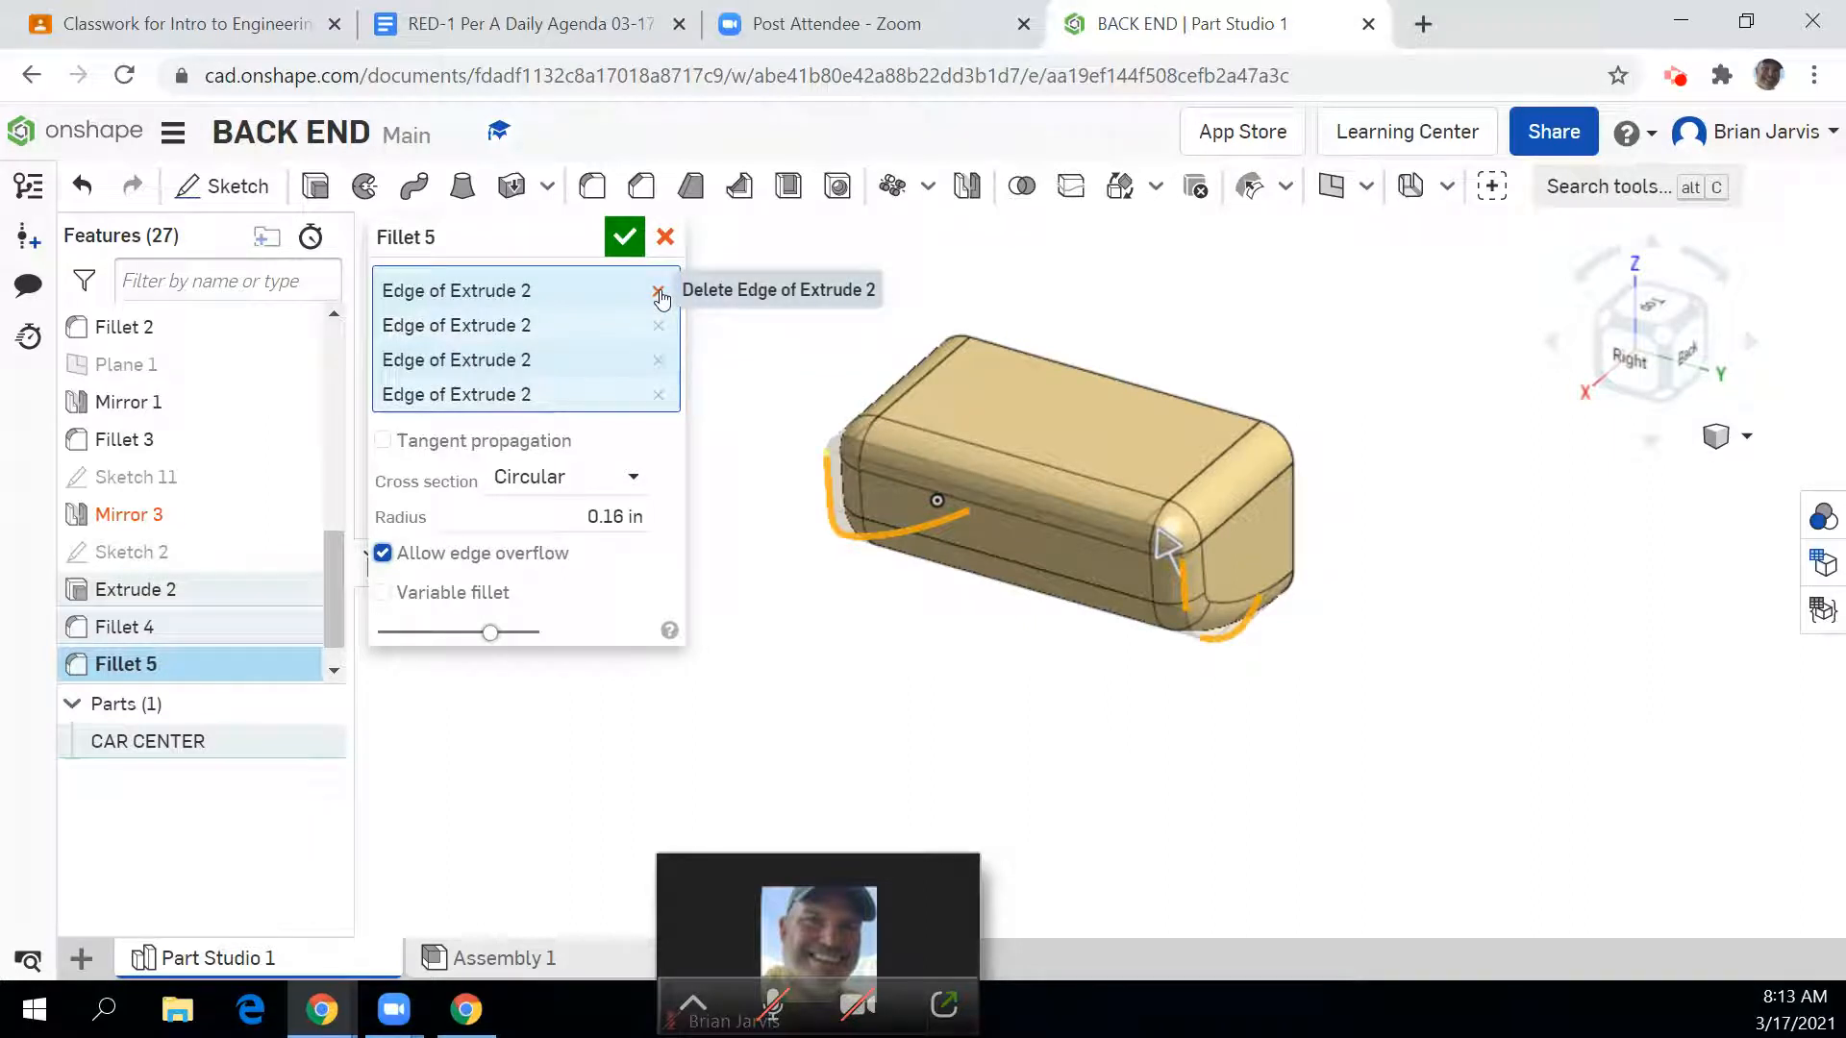
left_click(382, 552)
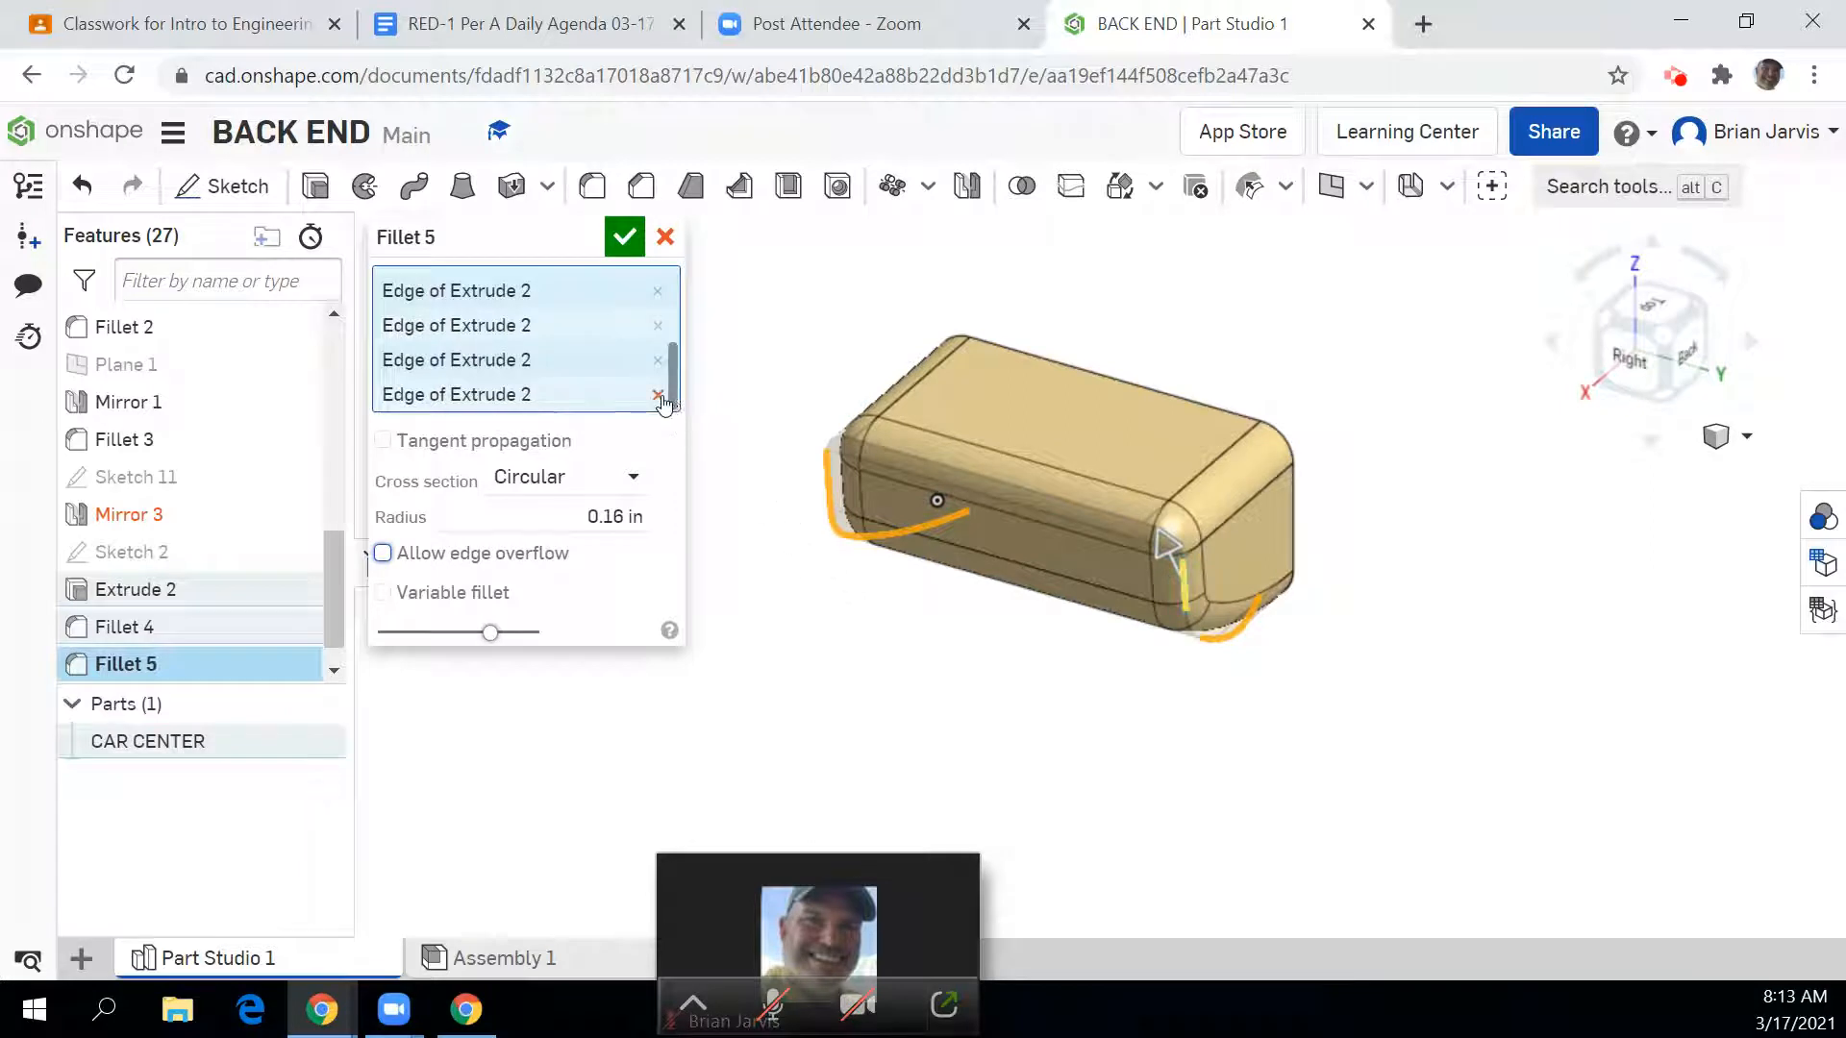
left_click(624, 237)
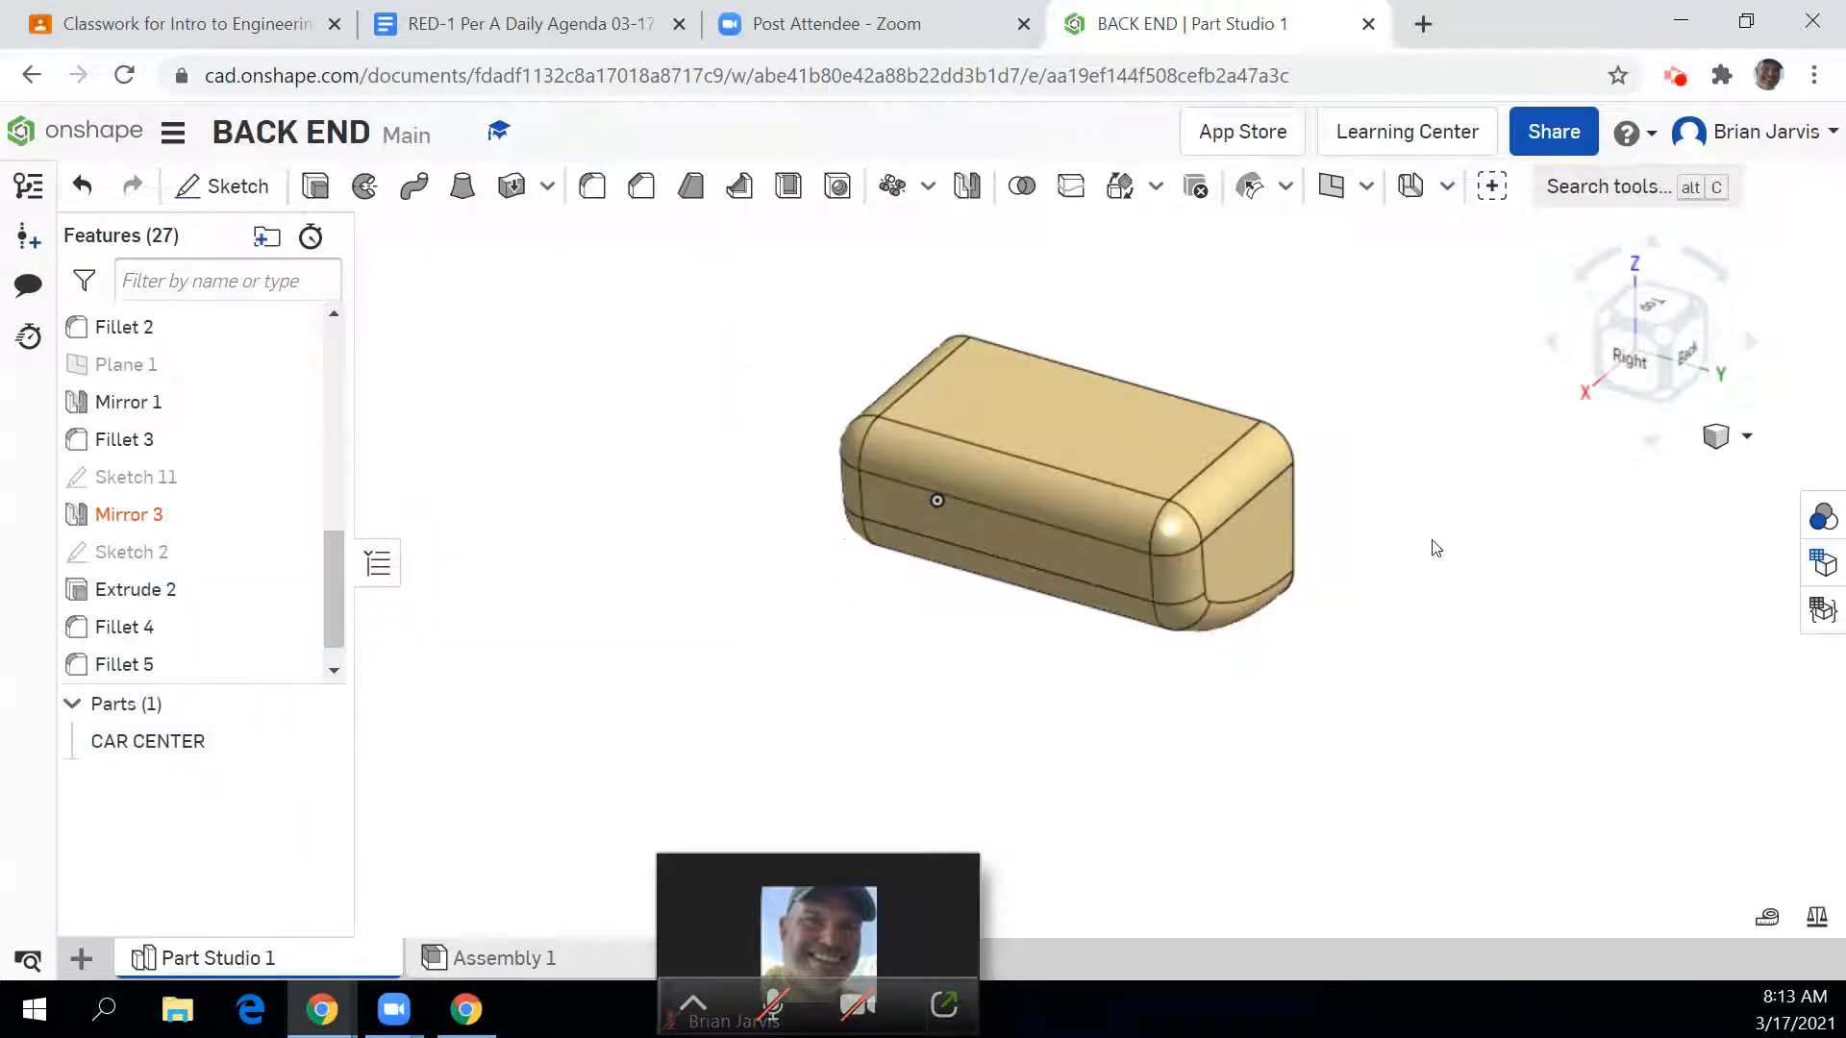
Step: Inspect the side fillet from the front and corner views, and review the edges selected in its definition
left_click(1603, 324)
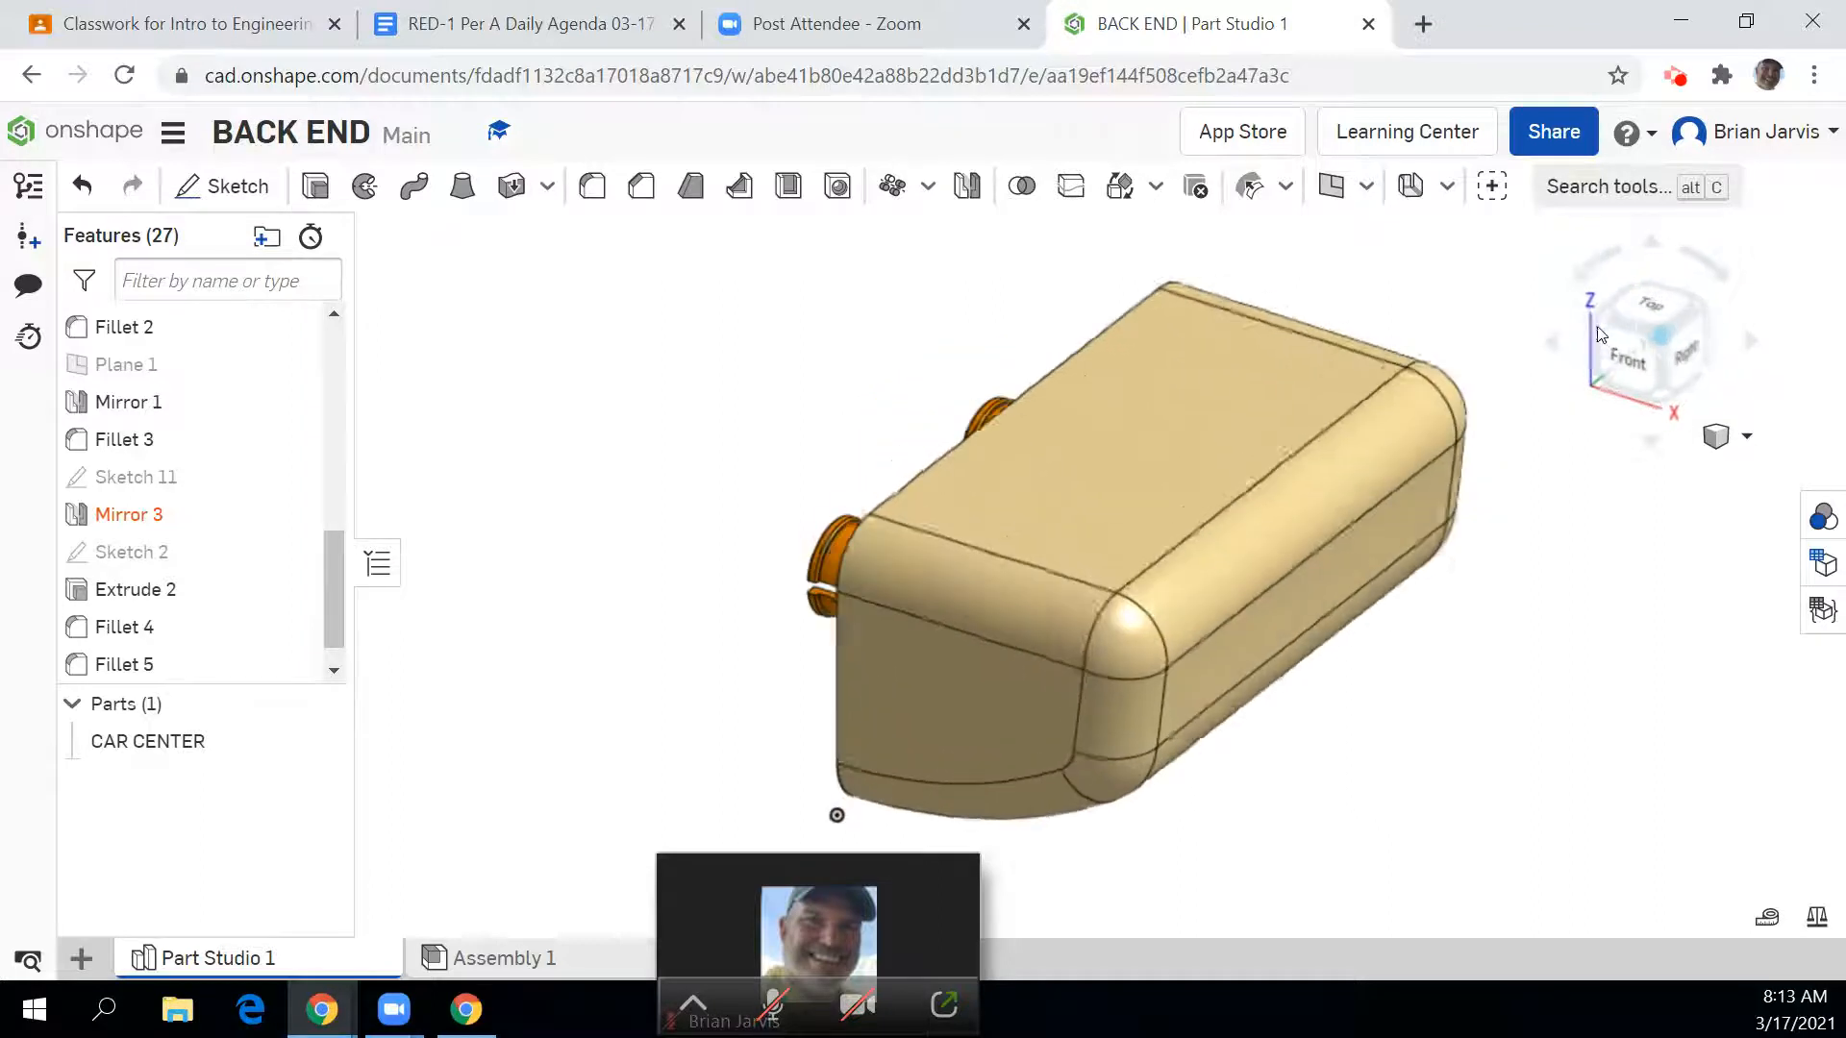
left_click(1620, 375)
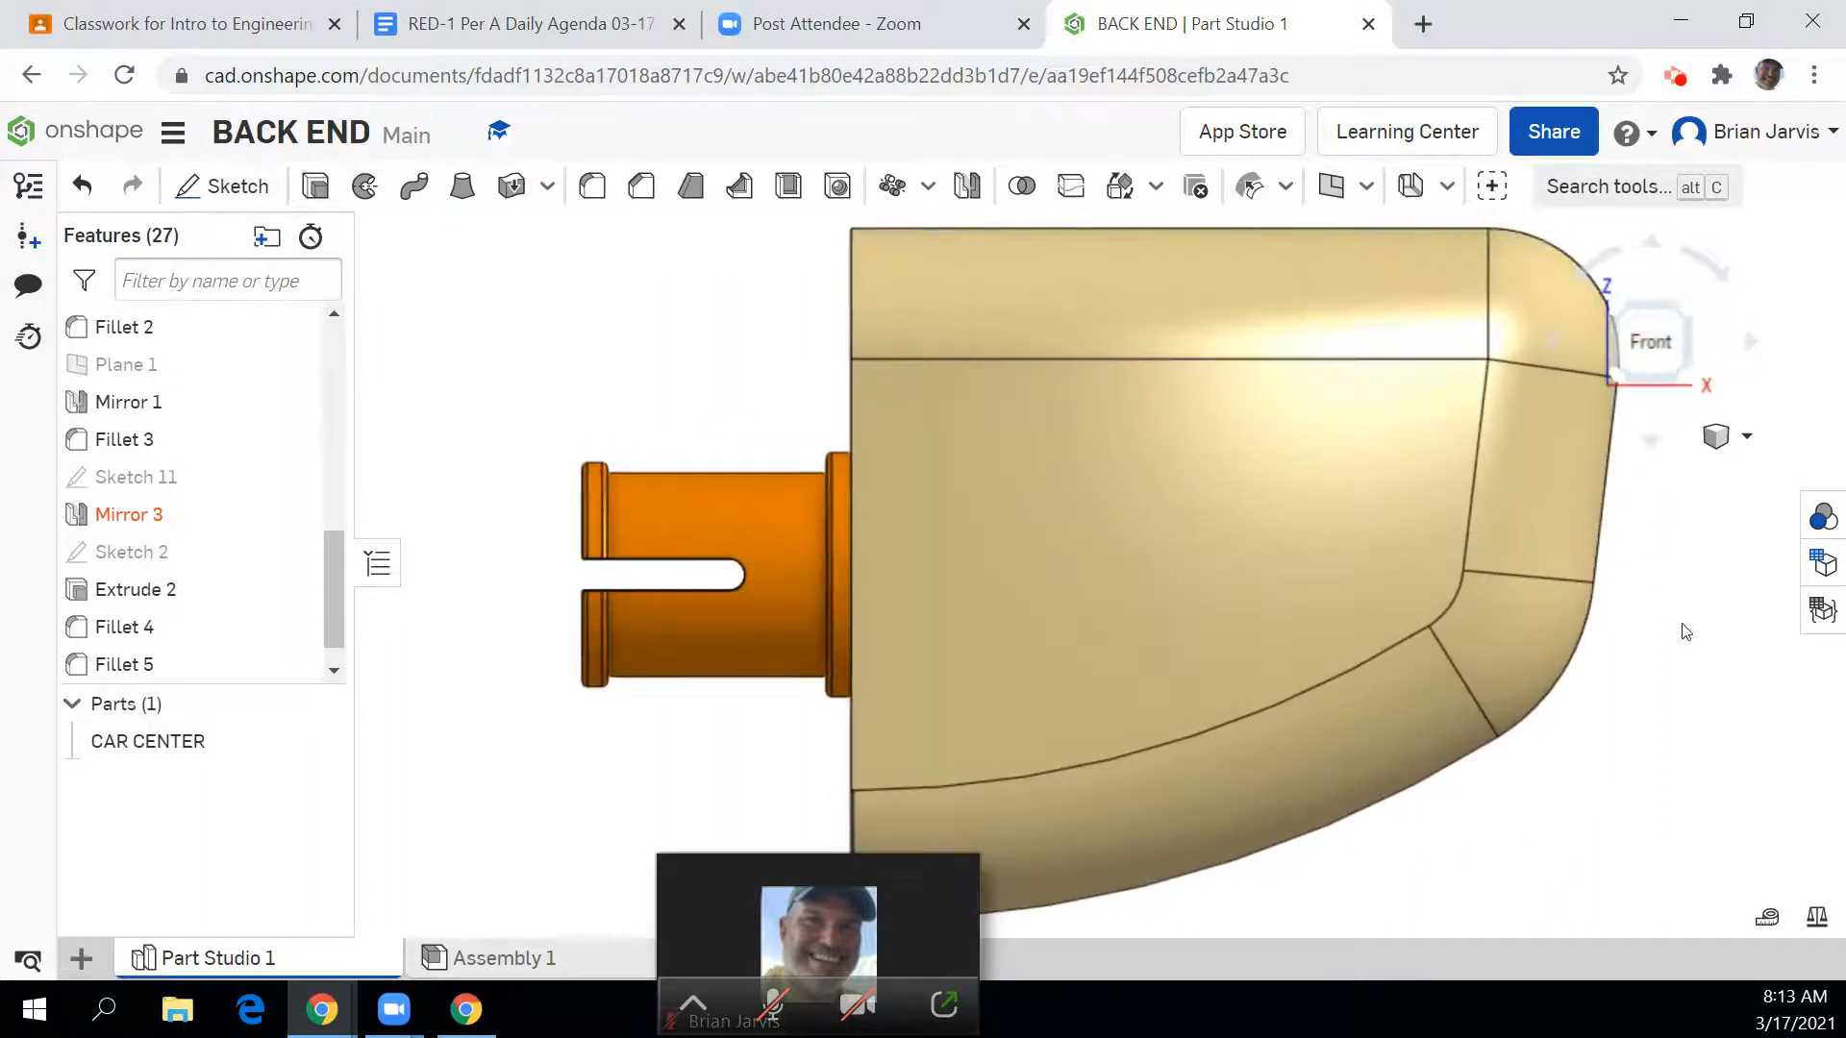
middle_click_drag(1664, 684, 1318, 723)
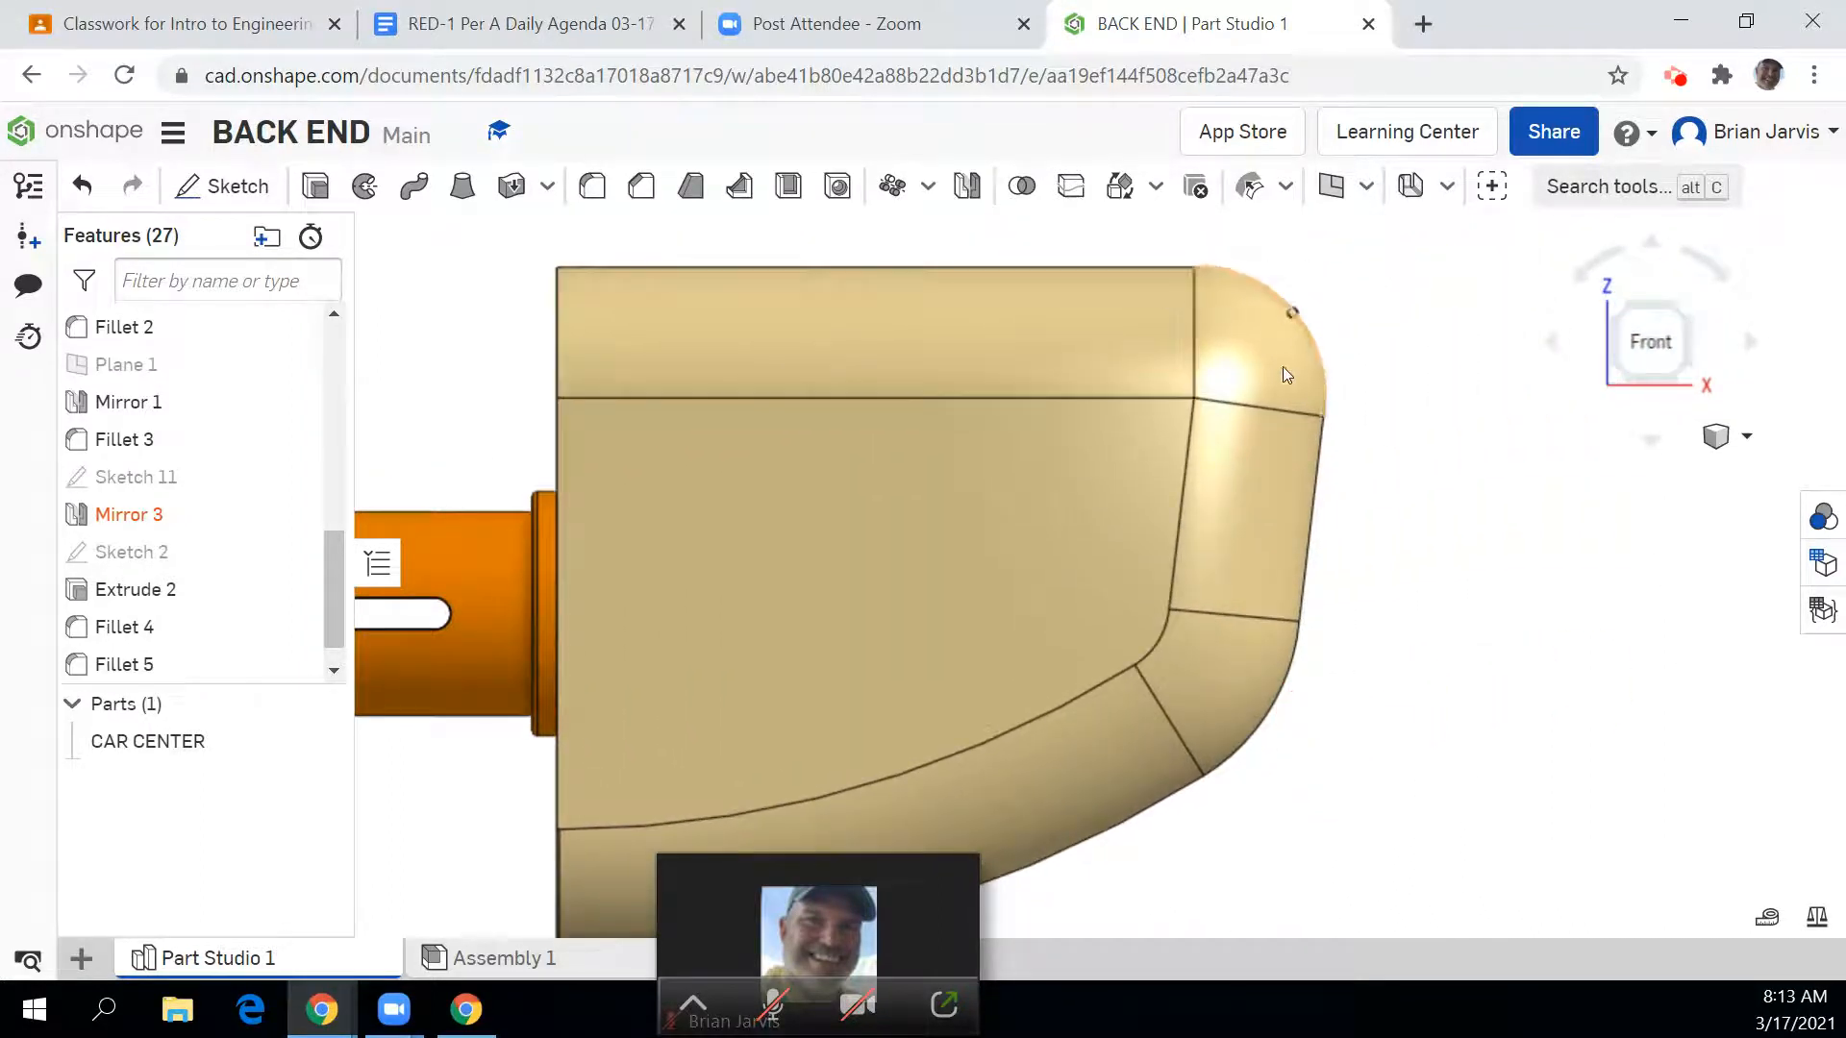
left_click(151, 673)
double_click(151, 673)
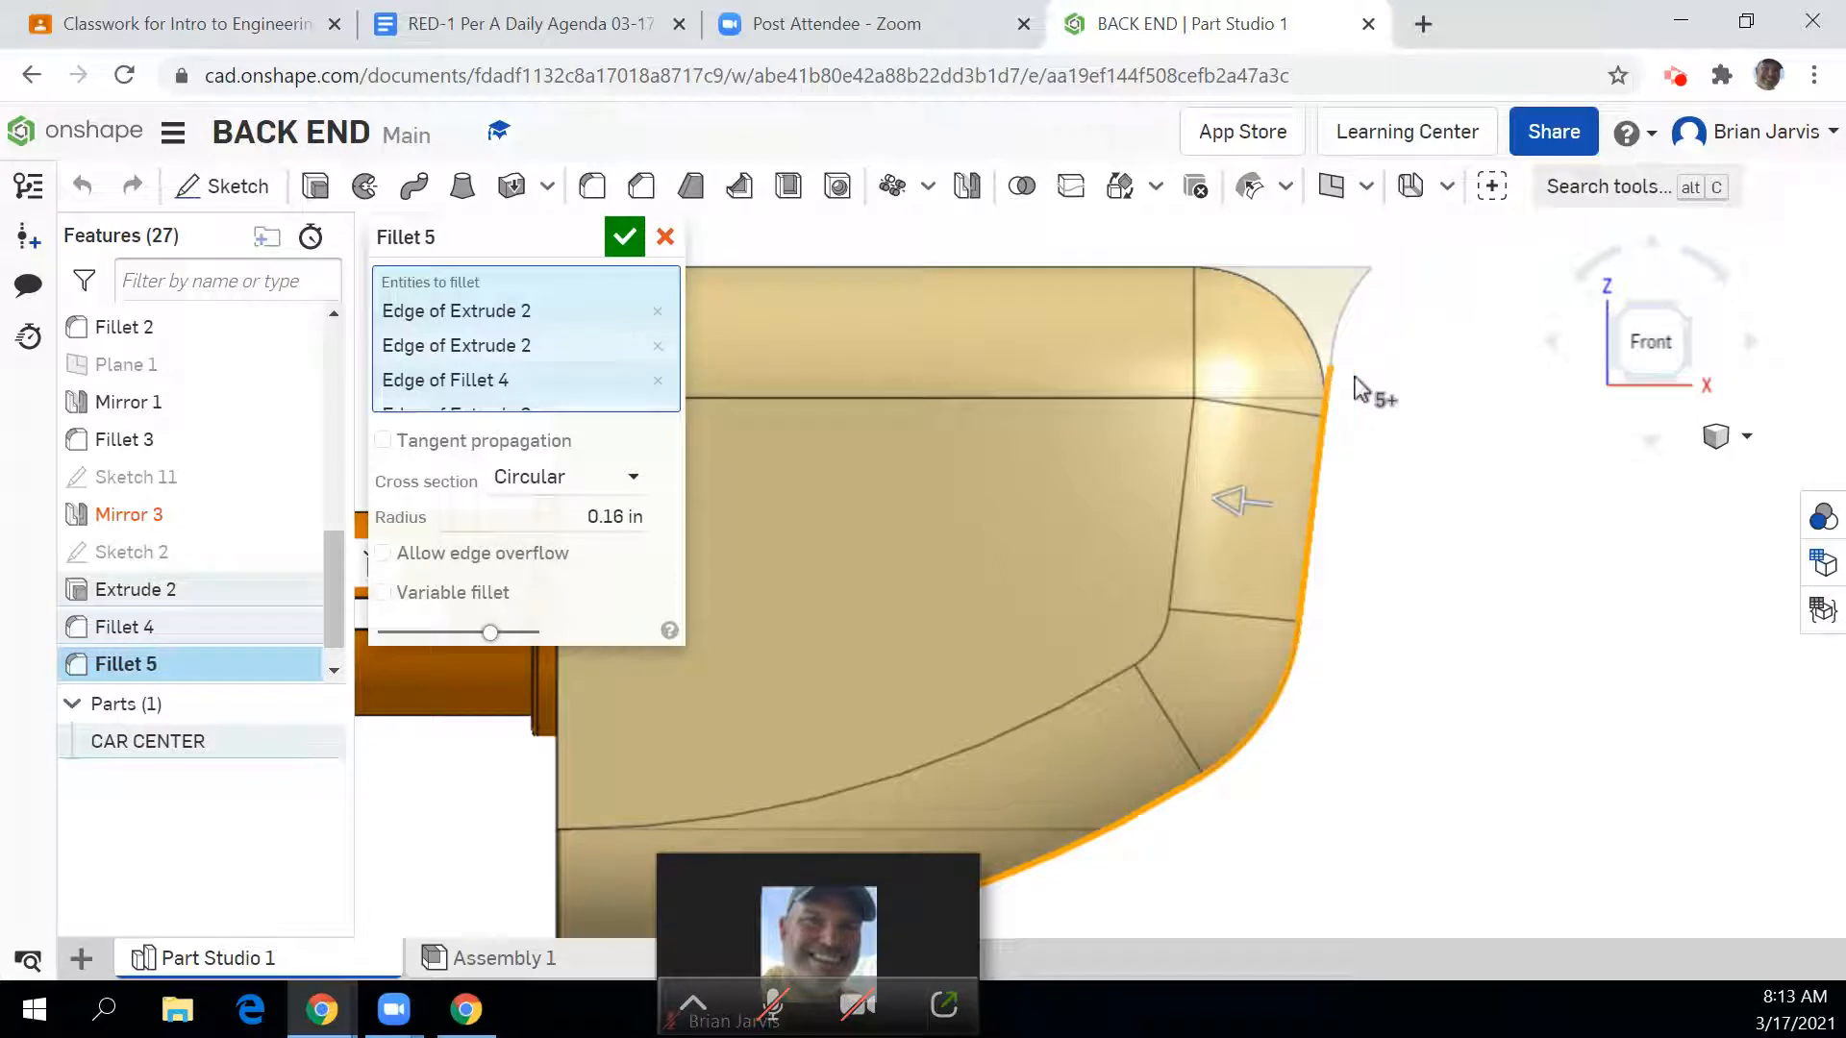
left_click(1700, 331)
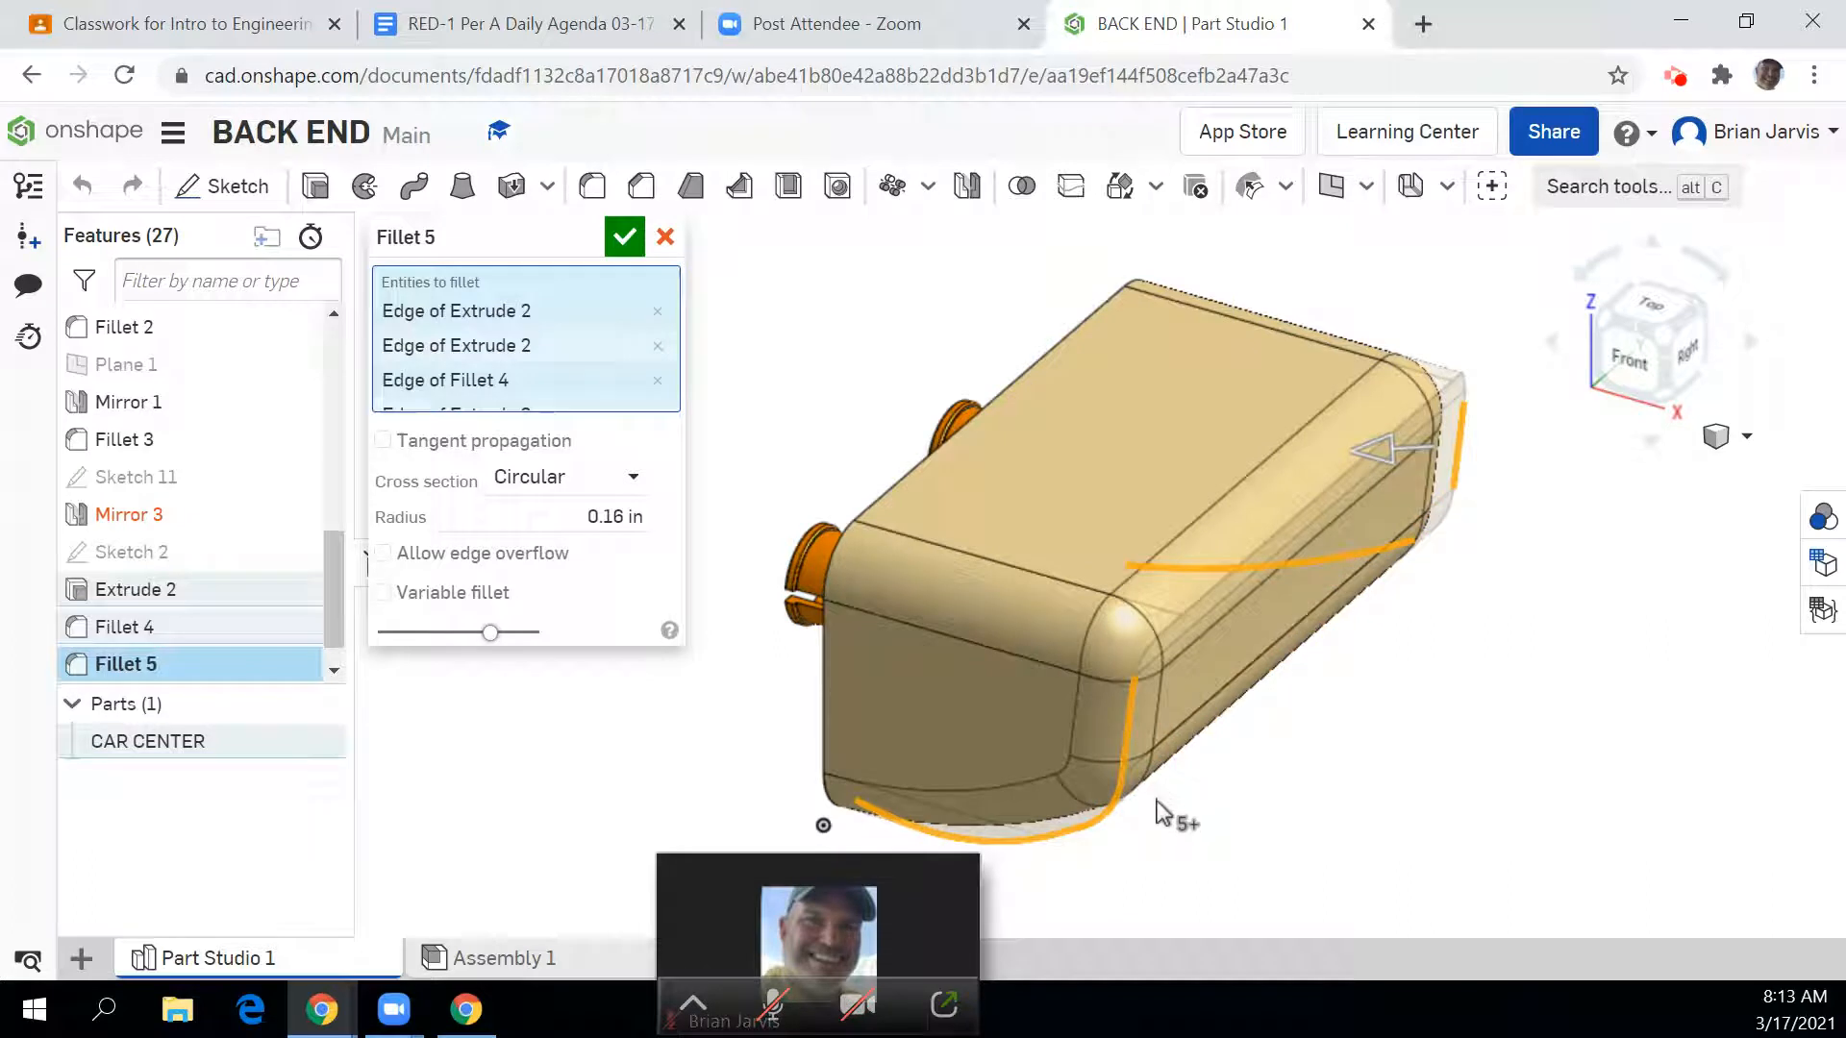
scroll(654, 389, "down", 2)
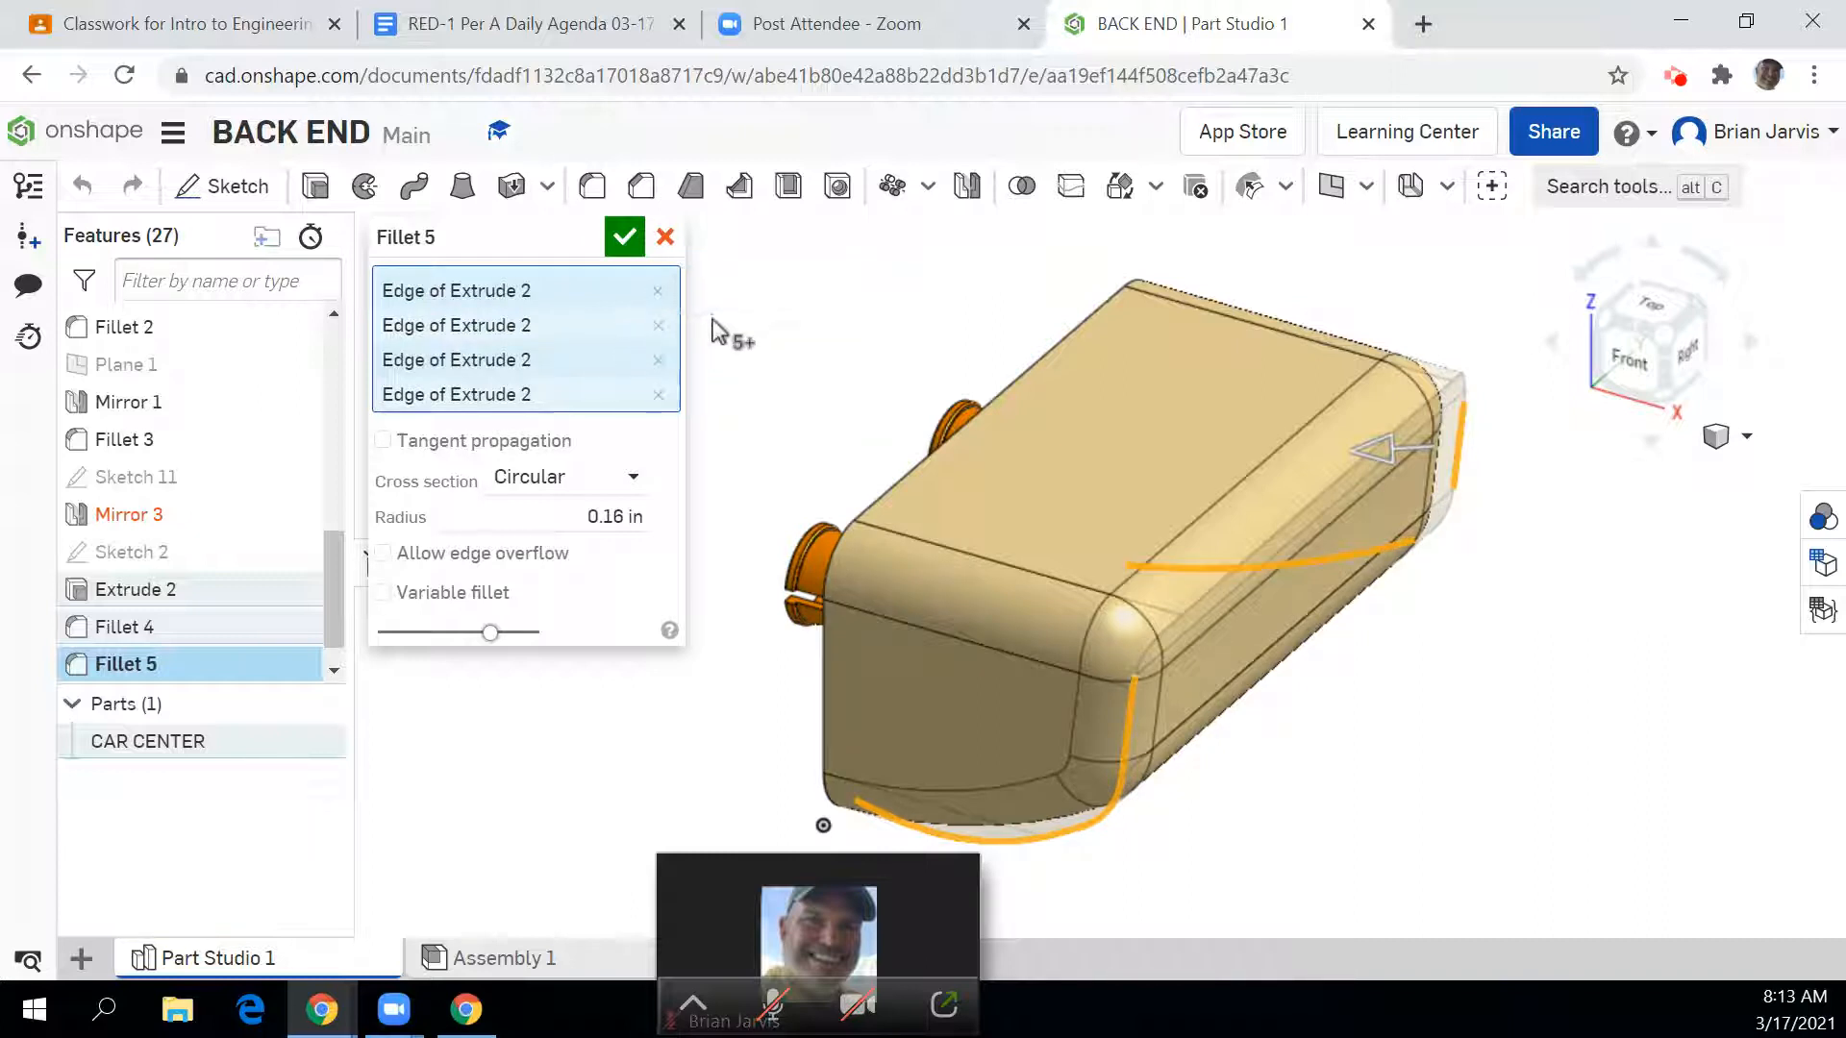
scroll(647, 344, "up", 1)
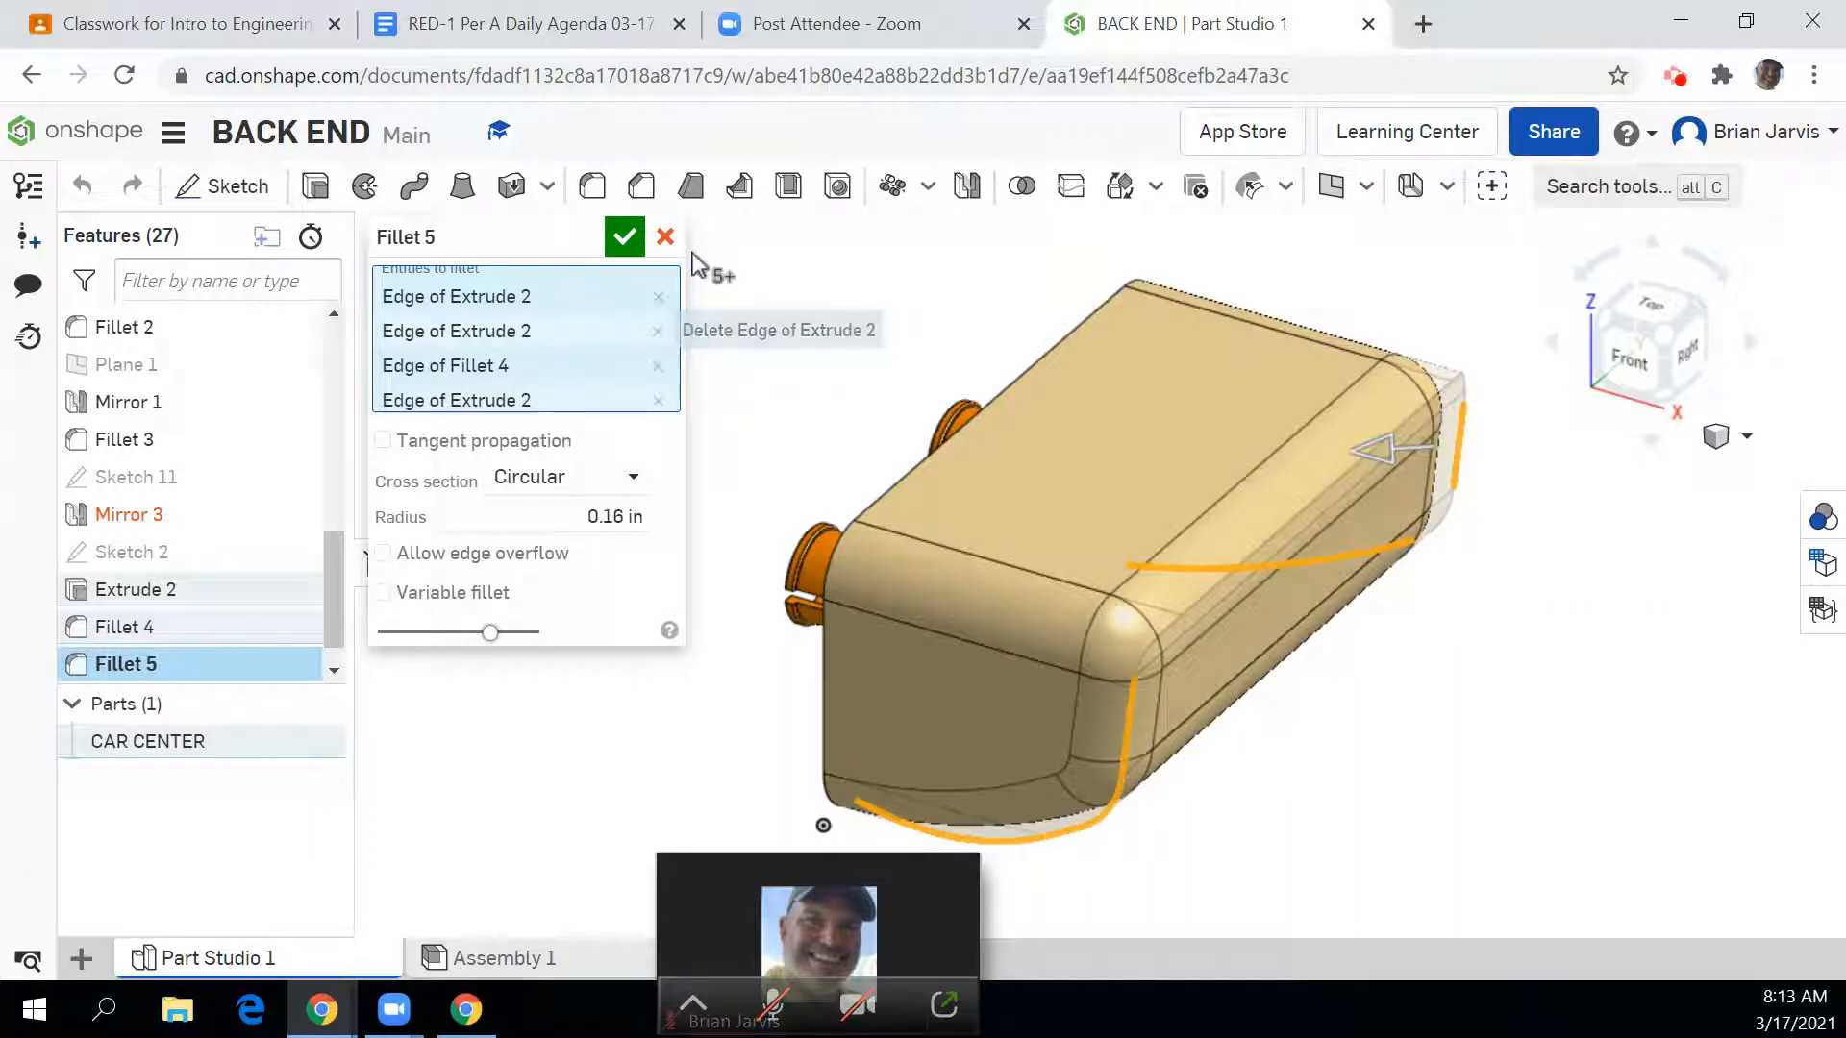
left_click(624, 237)
Step: Delete the side-edge fillet and start a new 0.16 in fillet with tangent propagation off
right_click(178, 663)
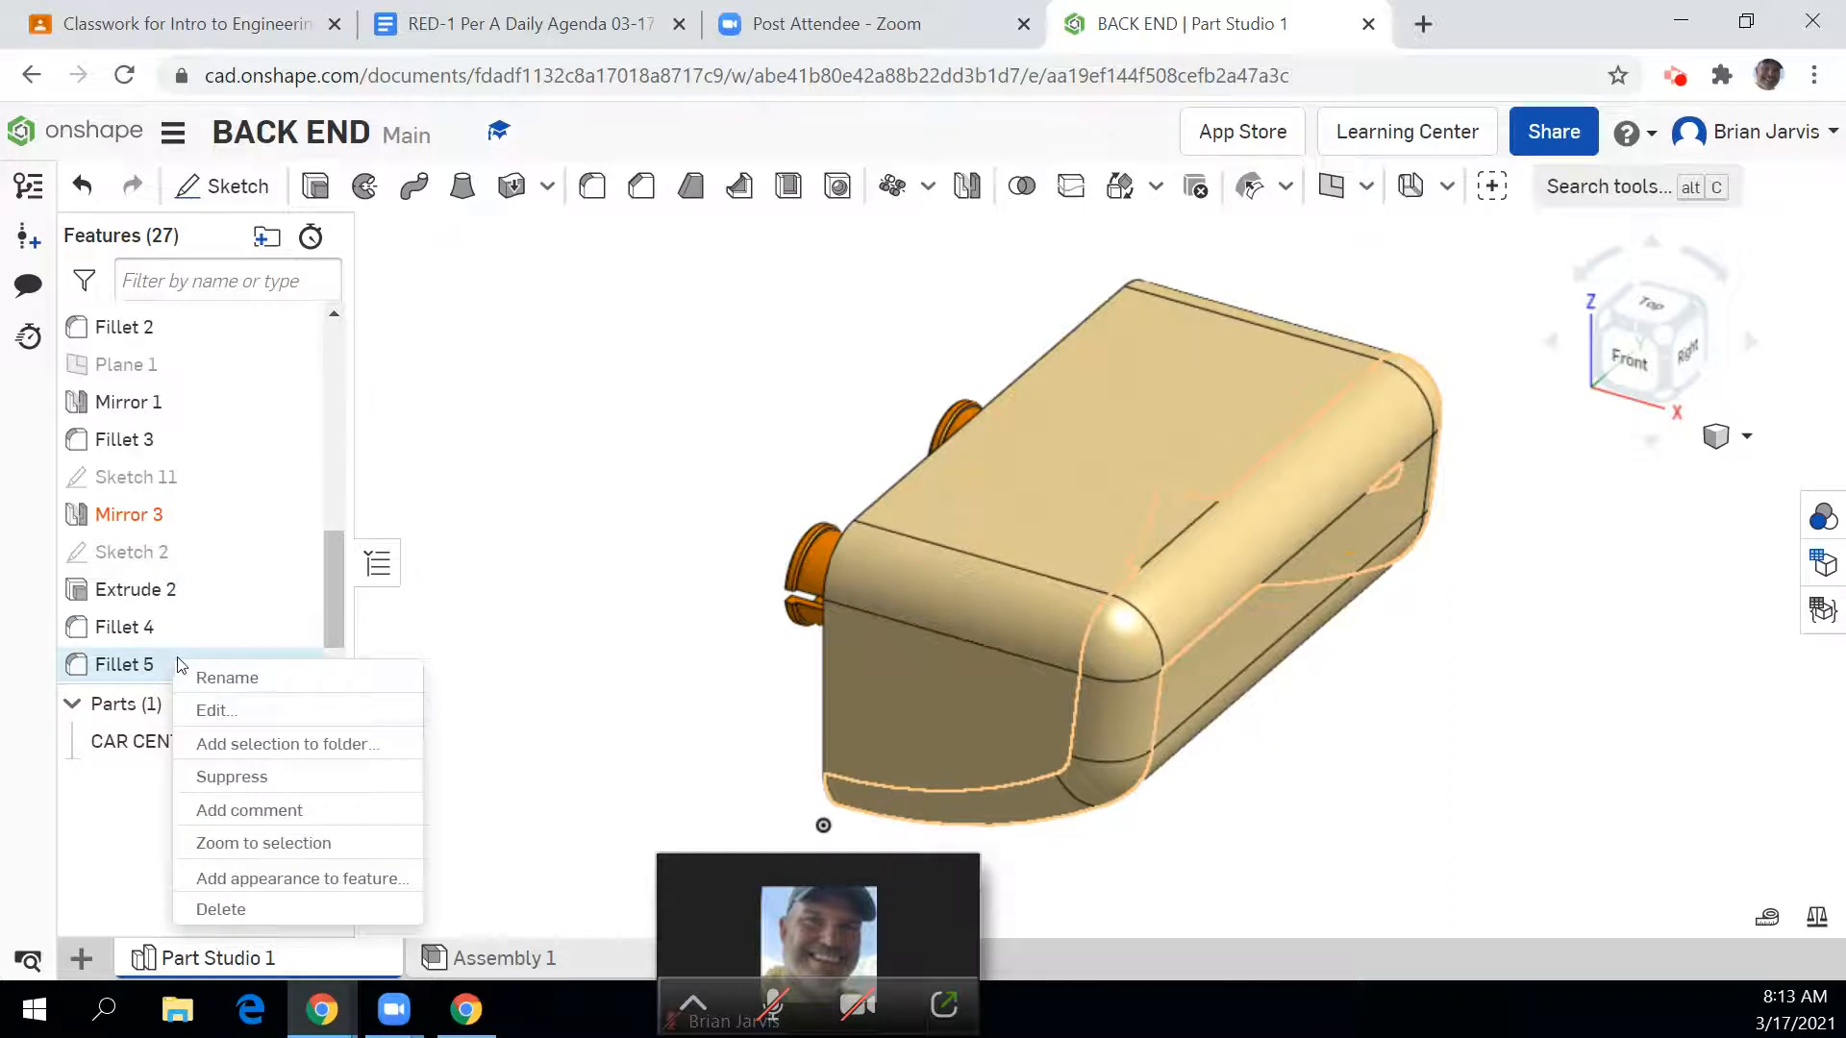
left_click(285, 910)
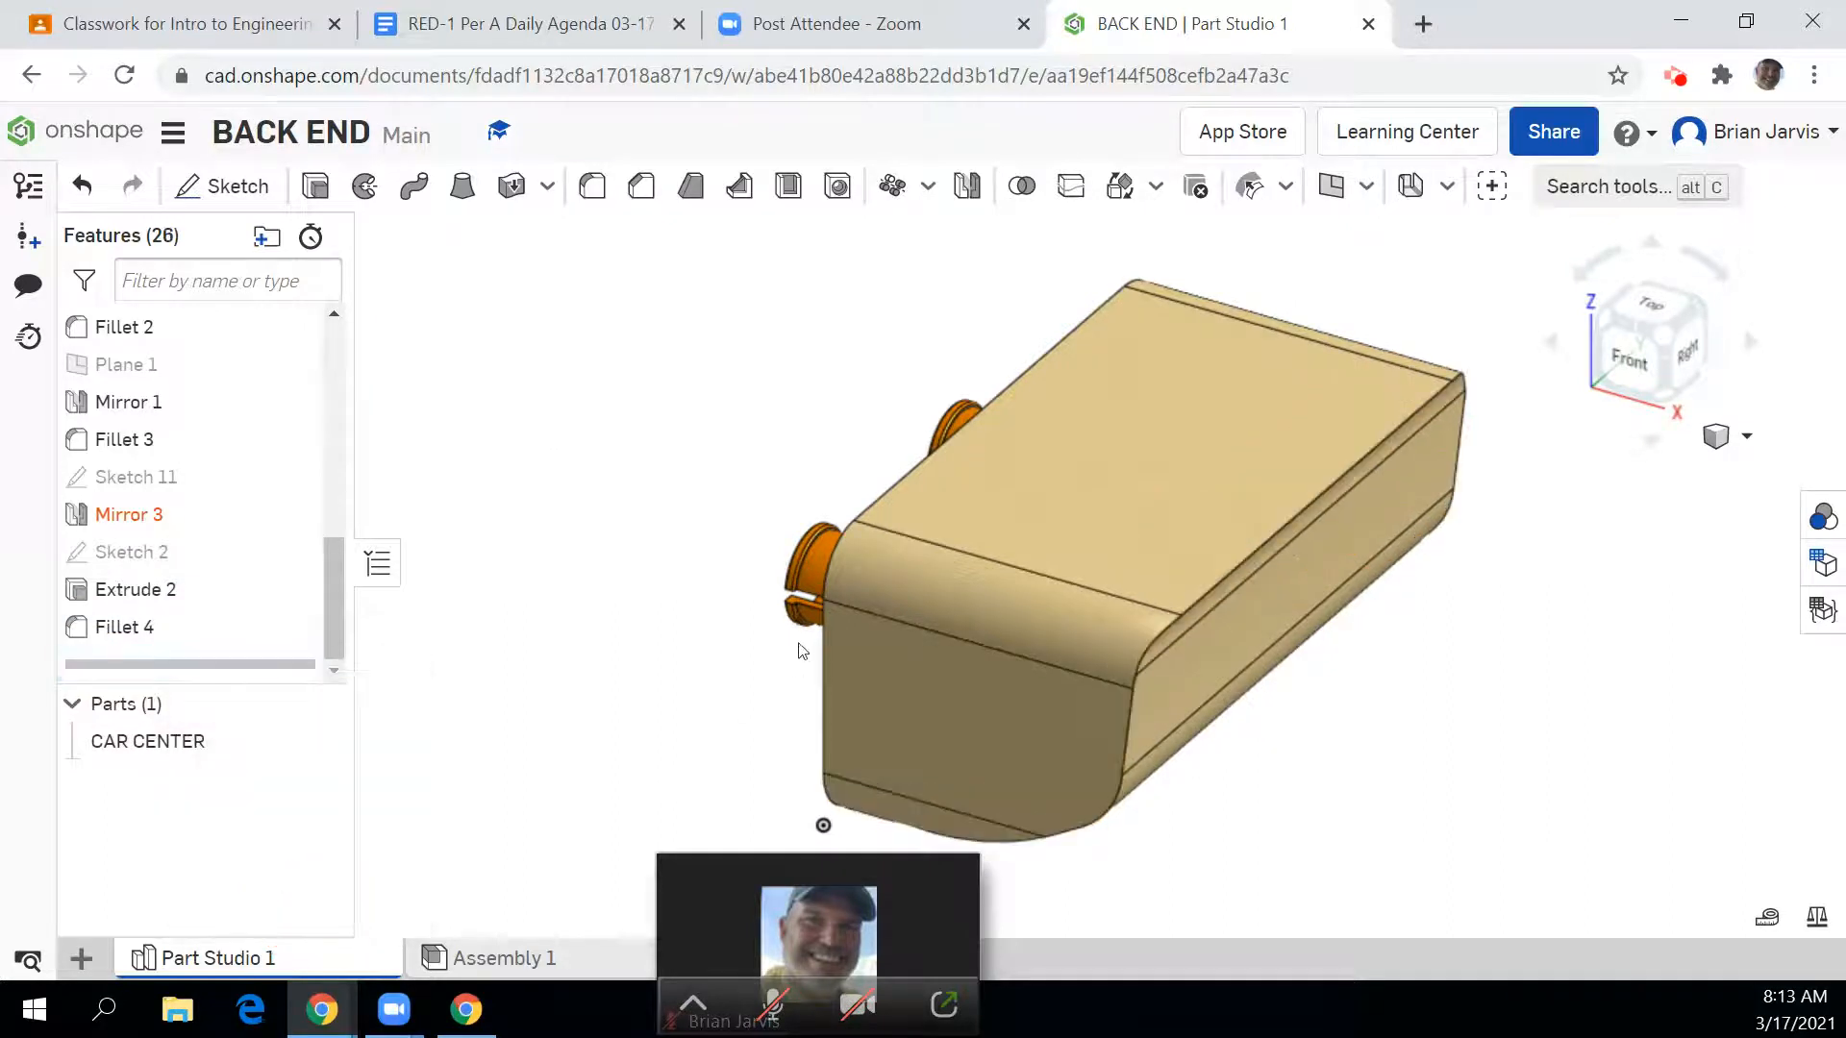
left_click(593, 187)
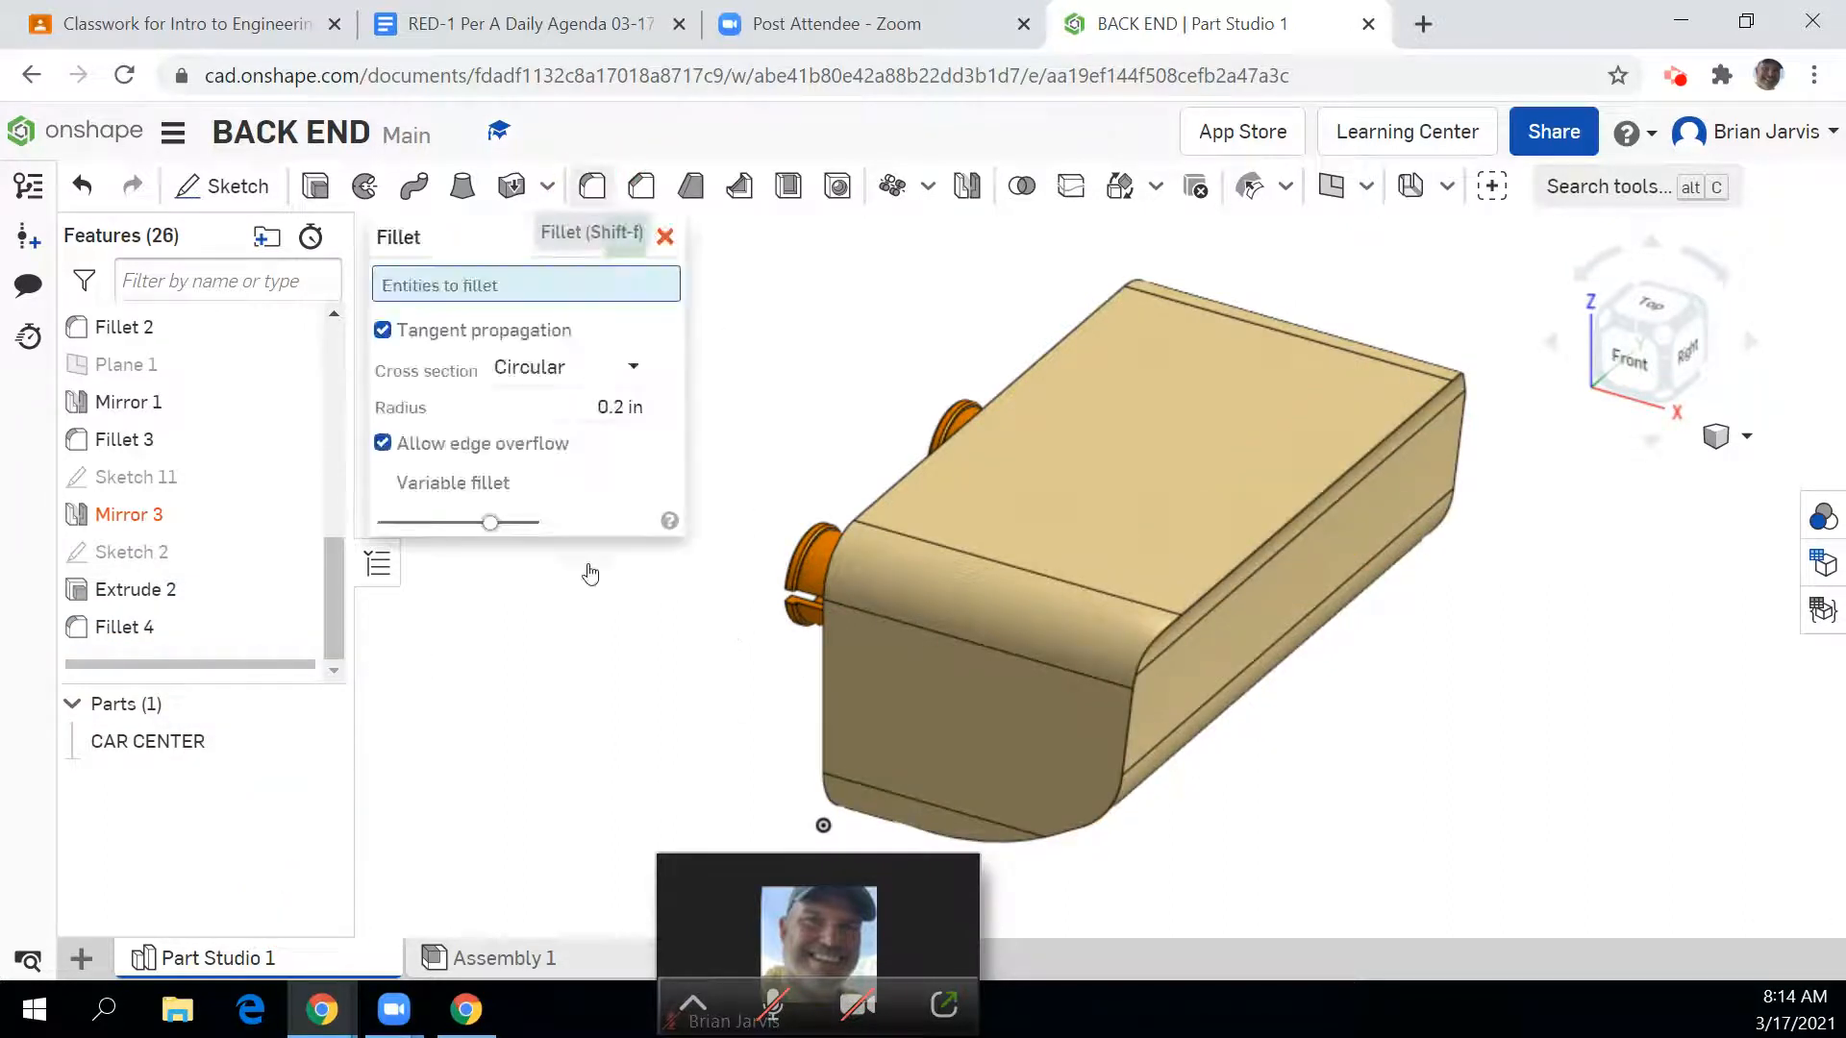
left_click(620, 407)
key("BackSpace")
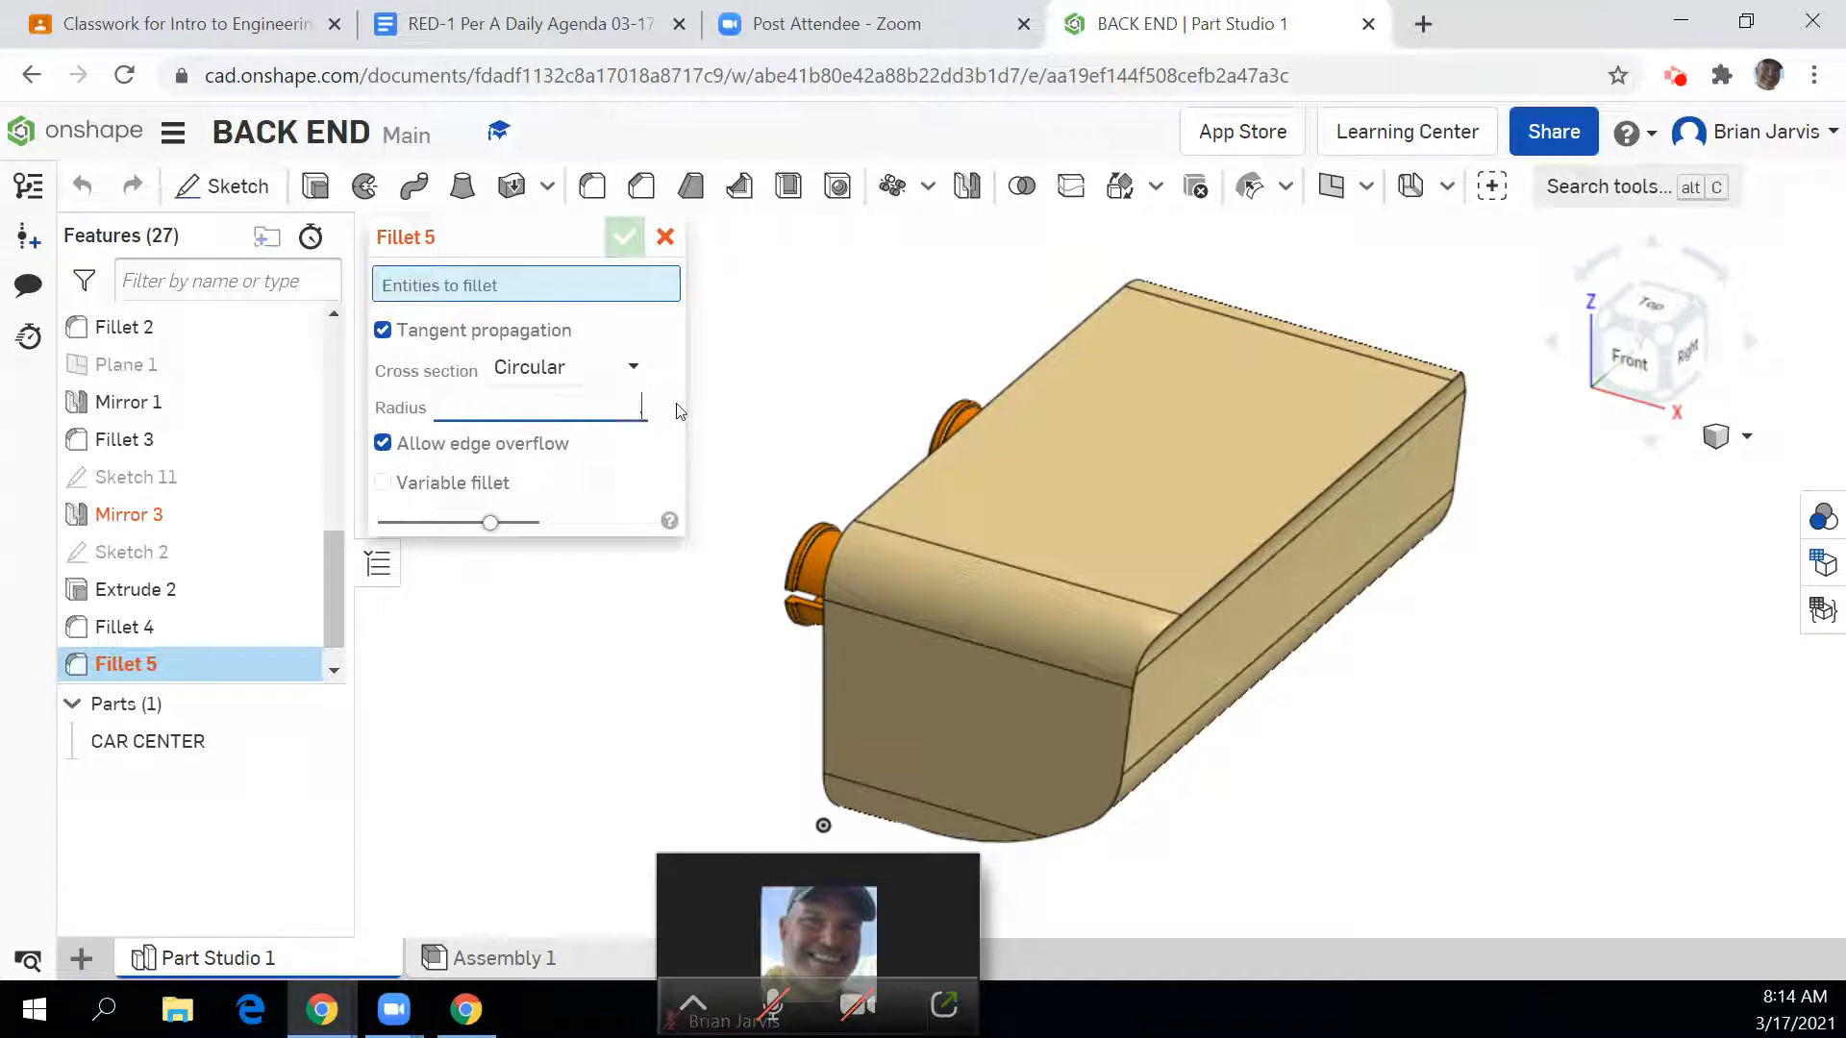
type(".16")
key("Return")
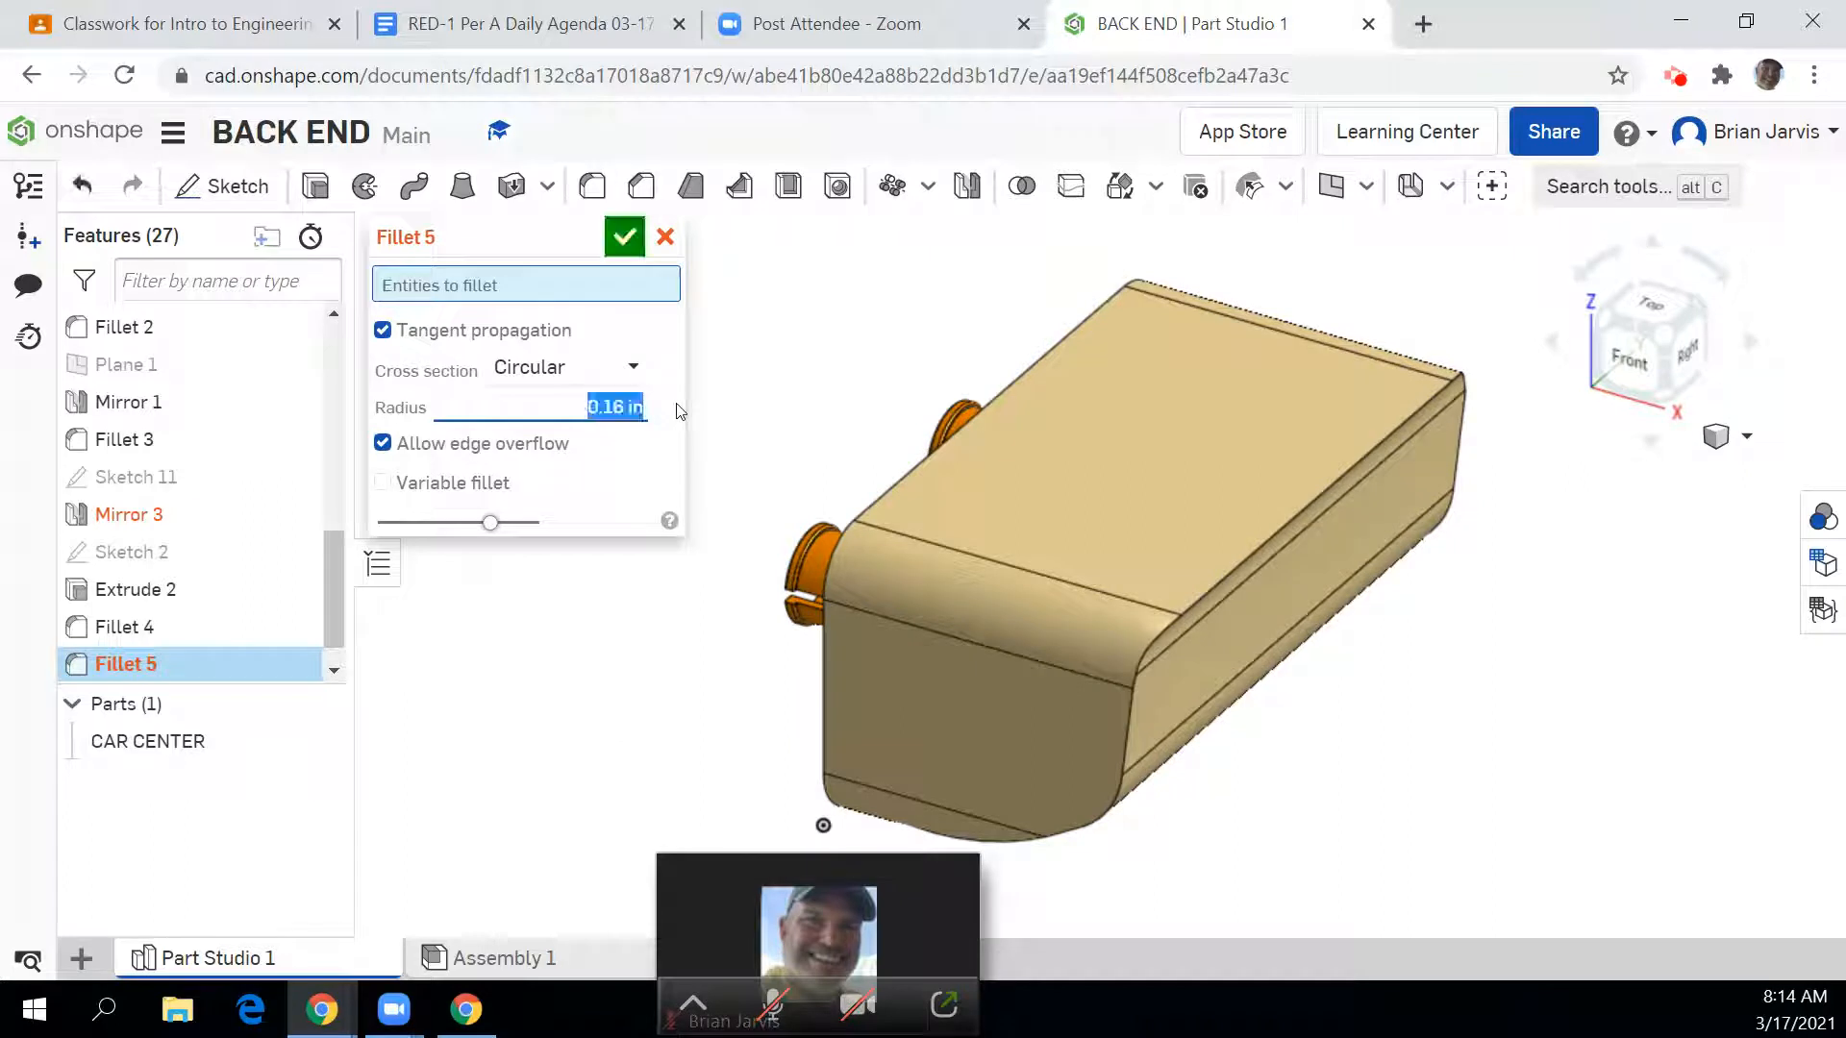
left_click(382, 329)
Step: Try selecting the front side face's lower curved, short bottom, corner and steep rear edges for the fillet
middle_click_drag(1365, 885, 1318, 720)
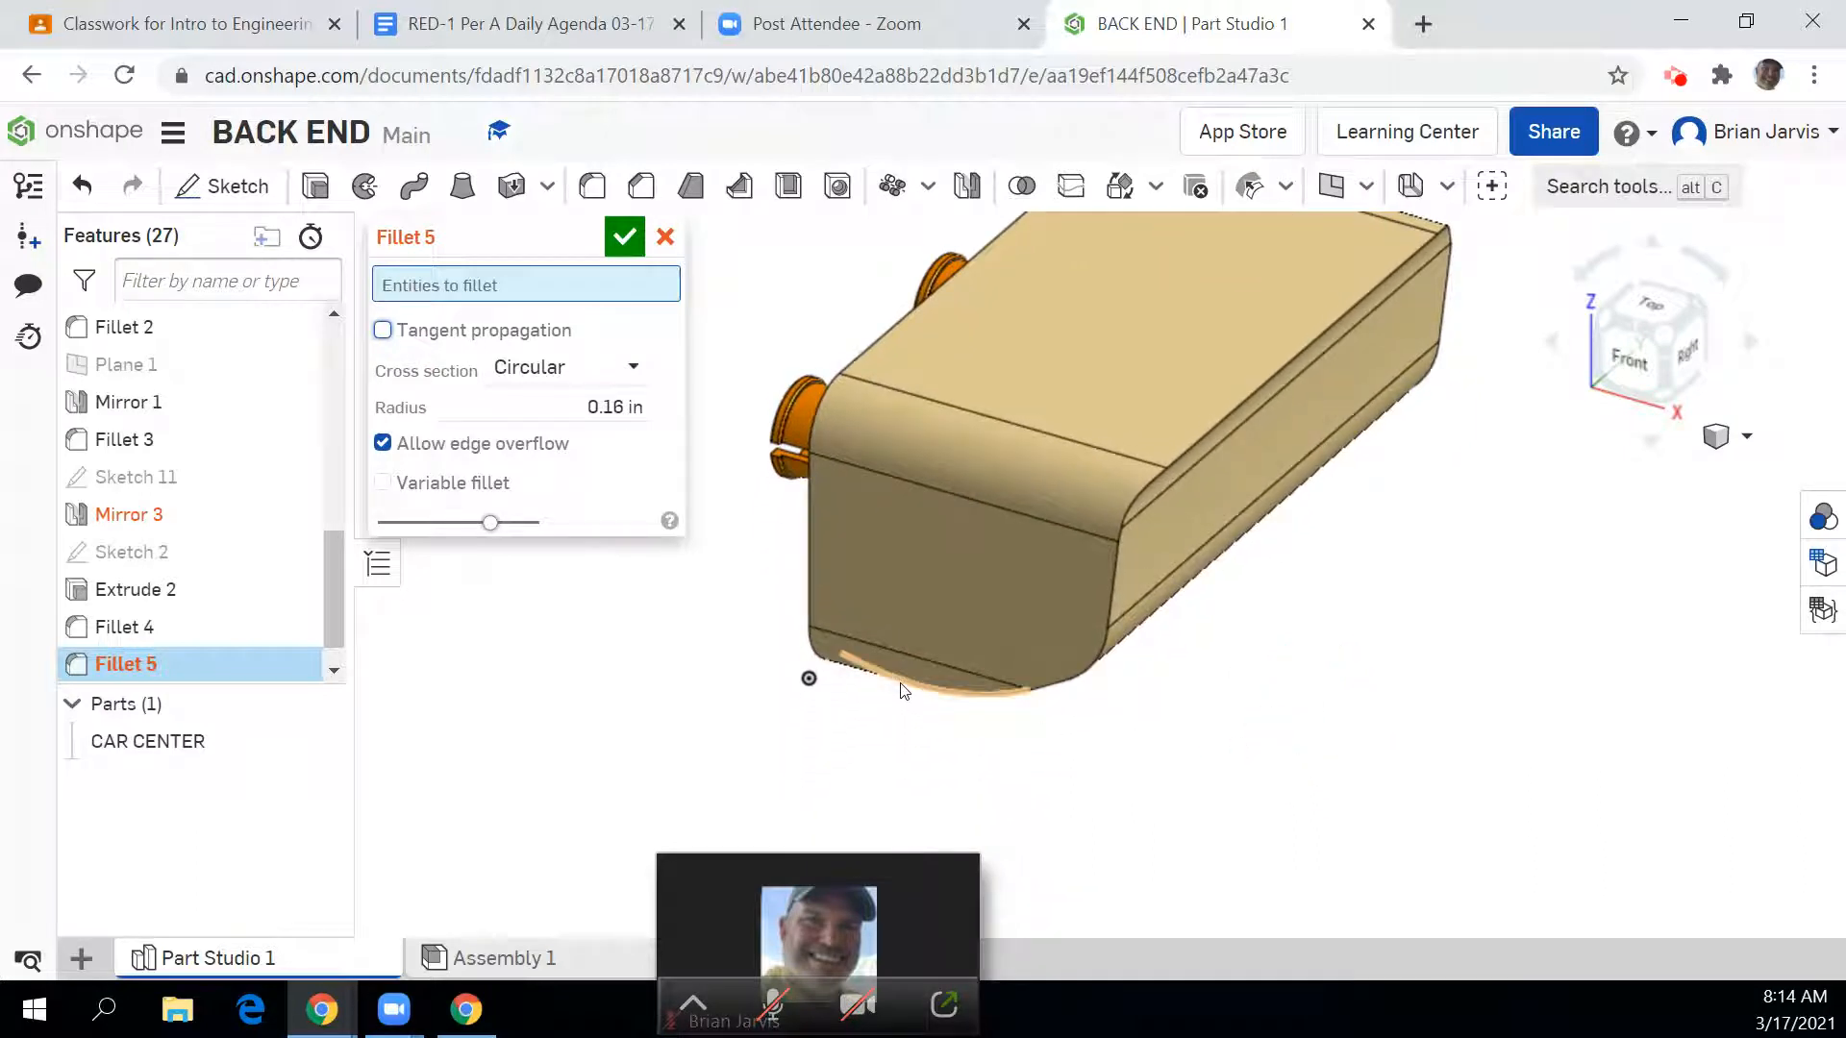
left_click(902, 691)
left_click(1092, 683)
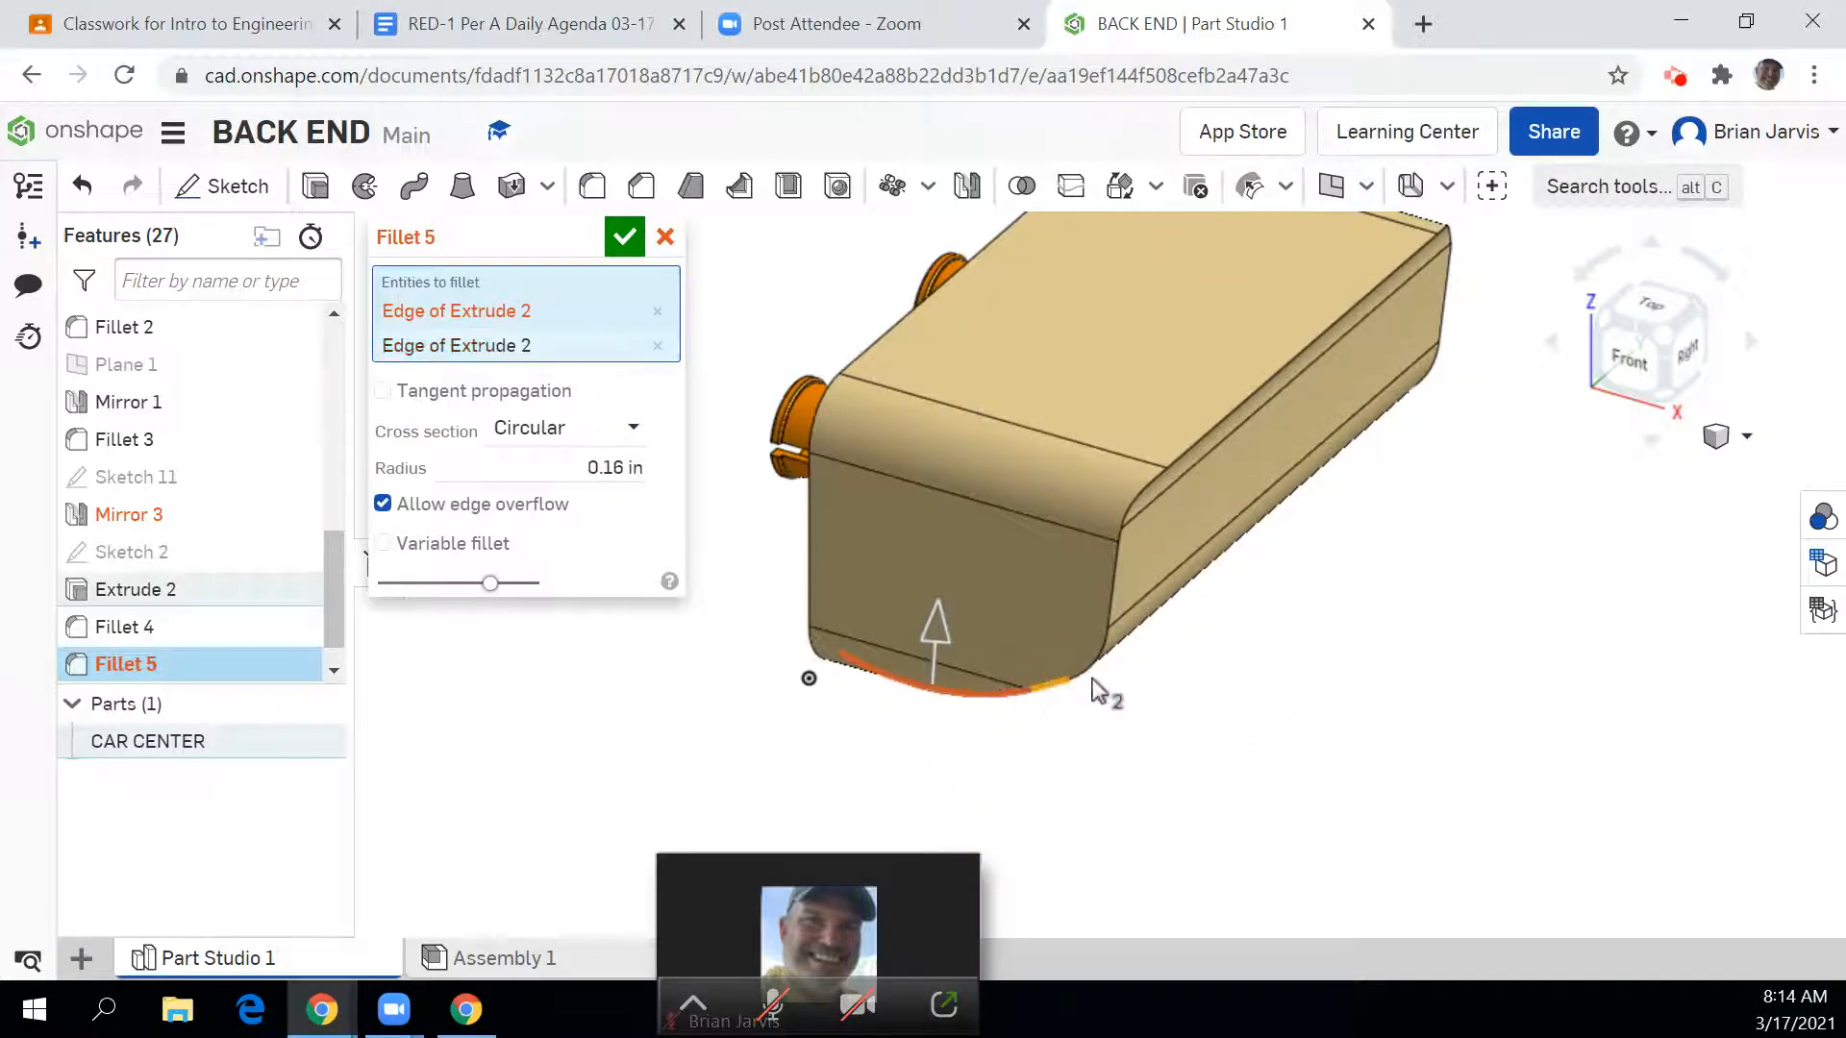
left_click(1105, 653)
left_click(1113, 591)
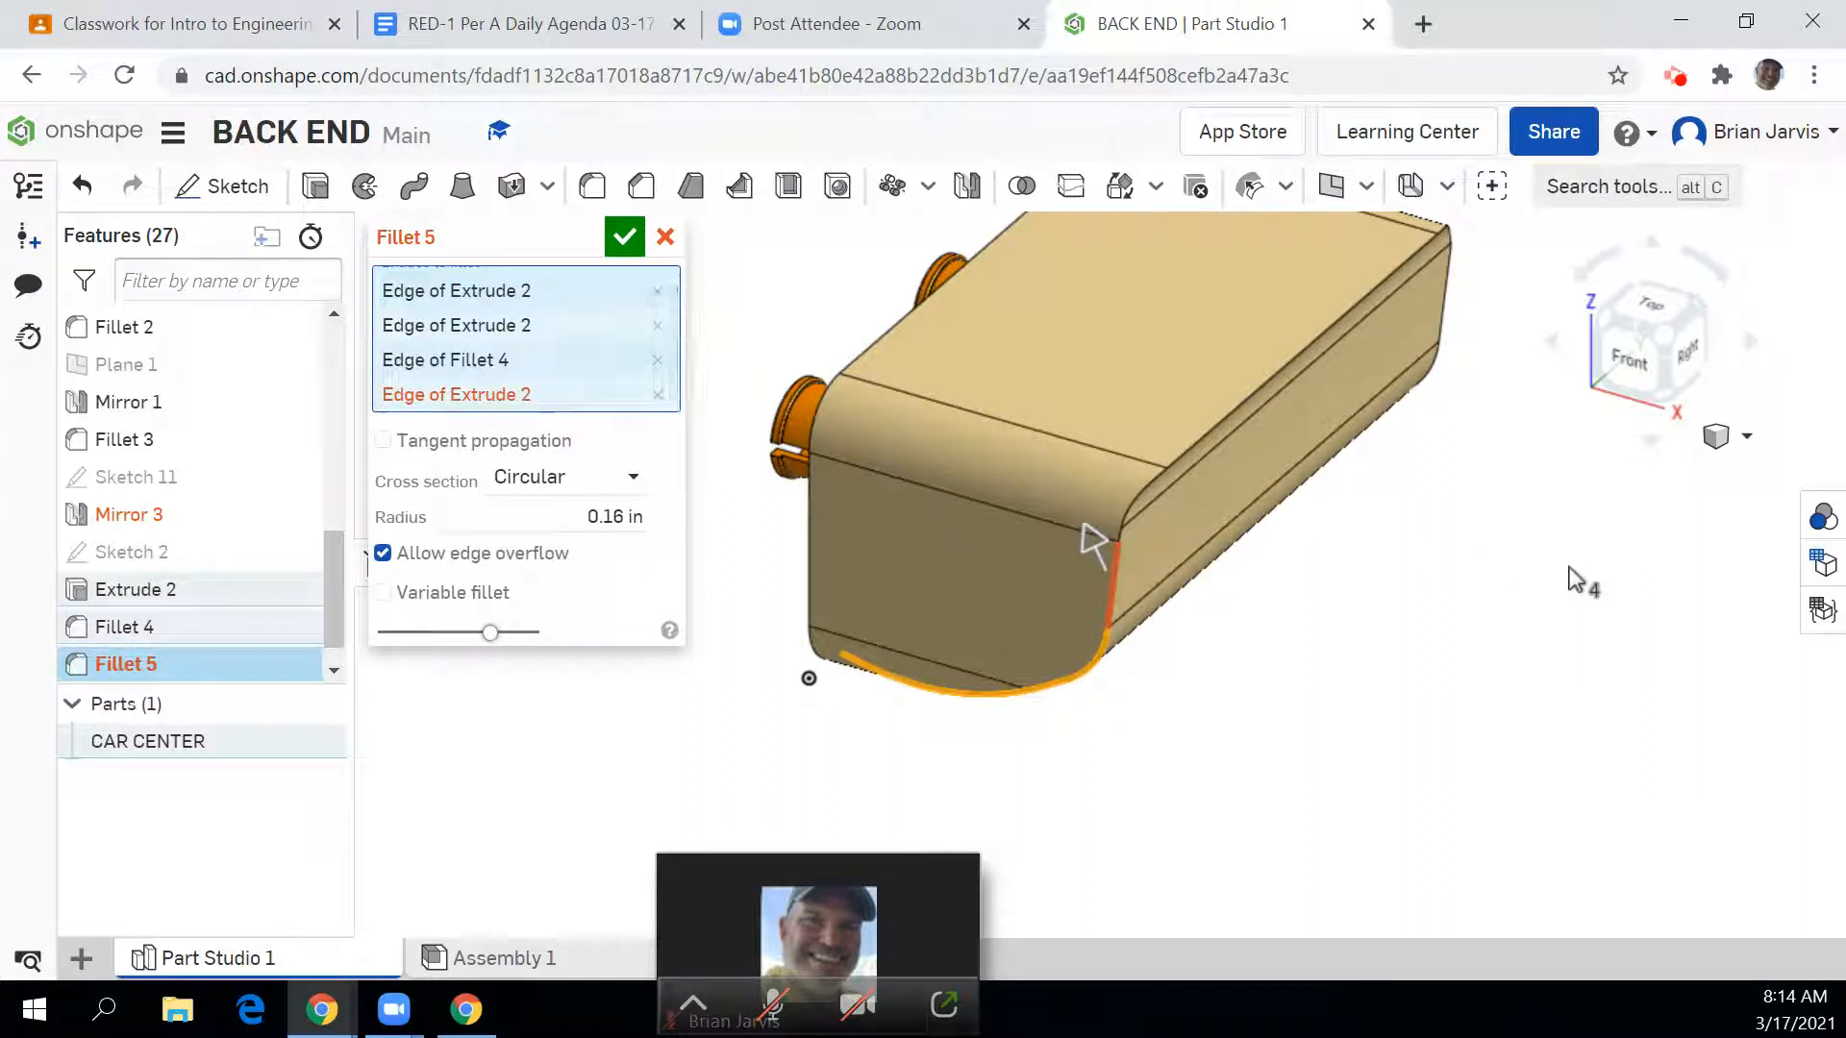
Step: Try adding the opposite side face's steep rear, corner, short bottom and lower curved edges to the fillet
left_click(1705, 305)
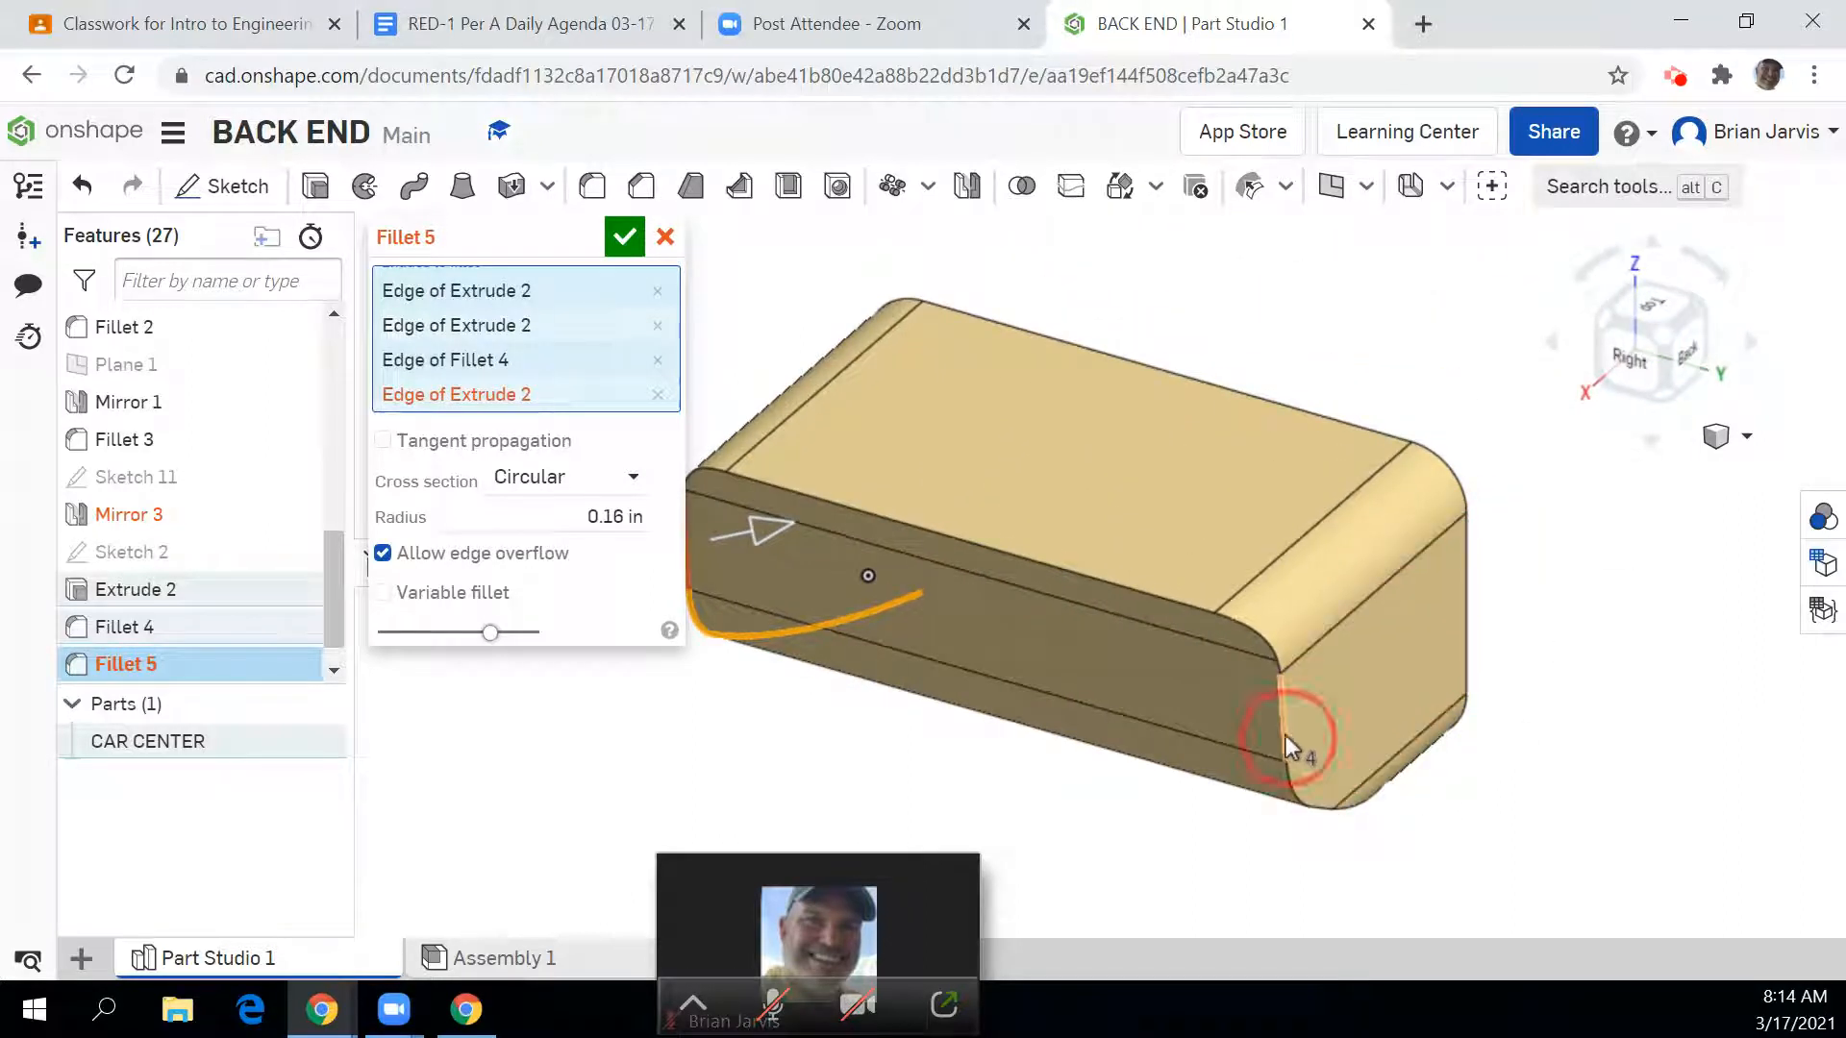
left_click(1284, 735)
left_click(1359, 808)
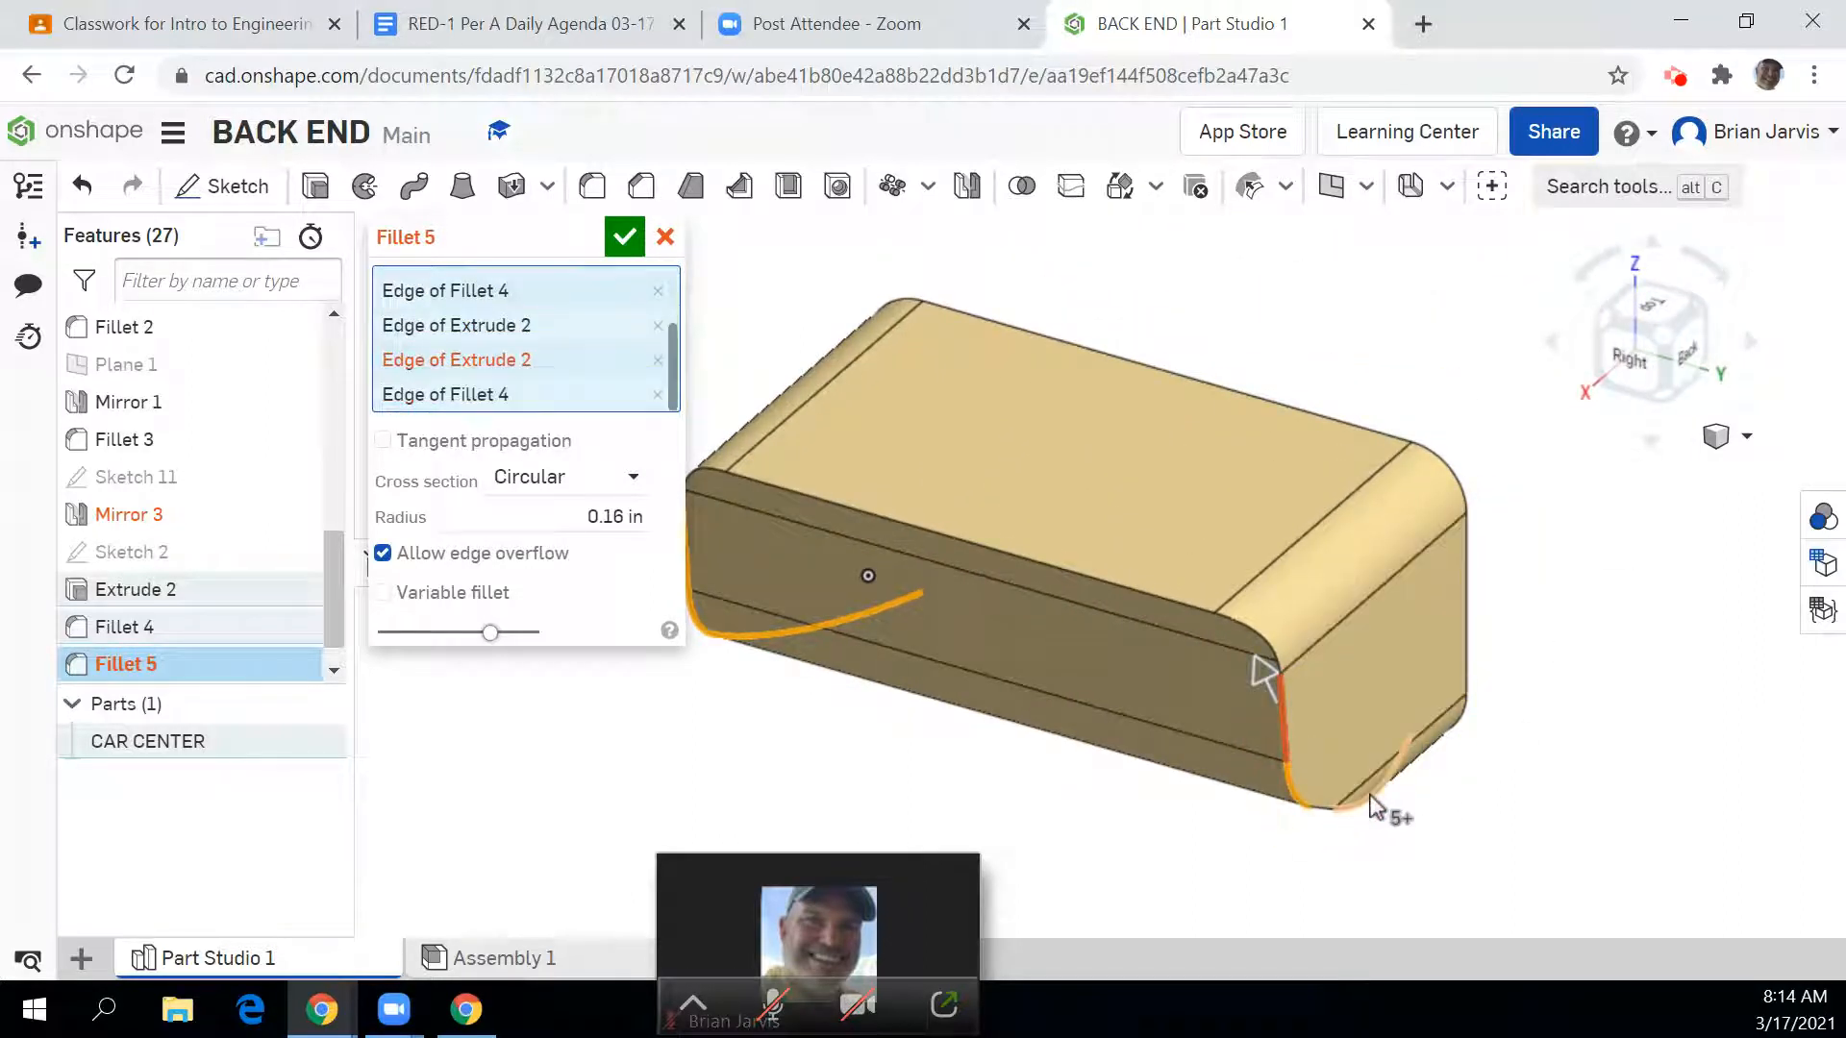
left_click(1333, 807)
left_click(1358, 806)
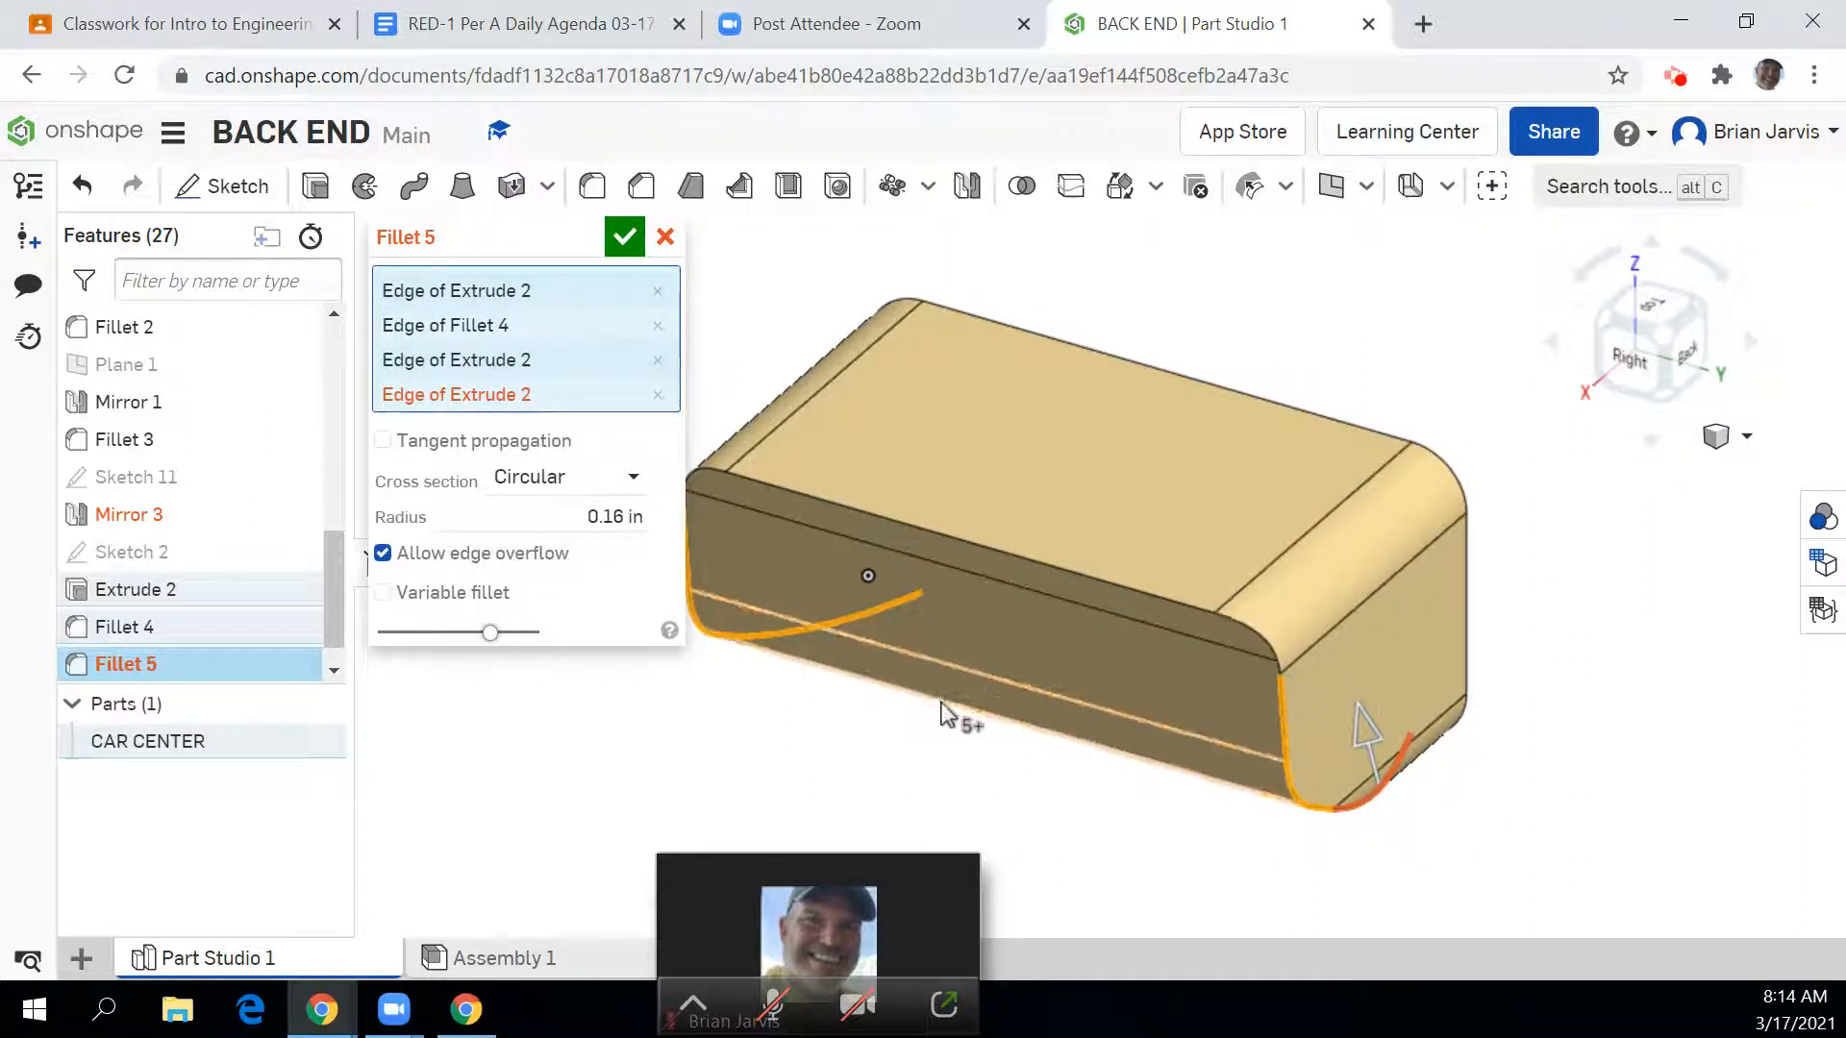
middle_click_drag(939, 700, 1130, 697)
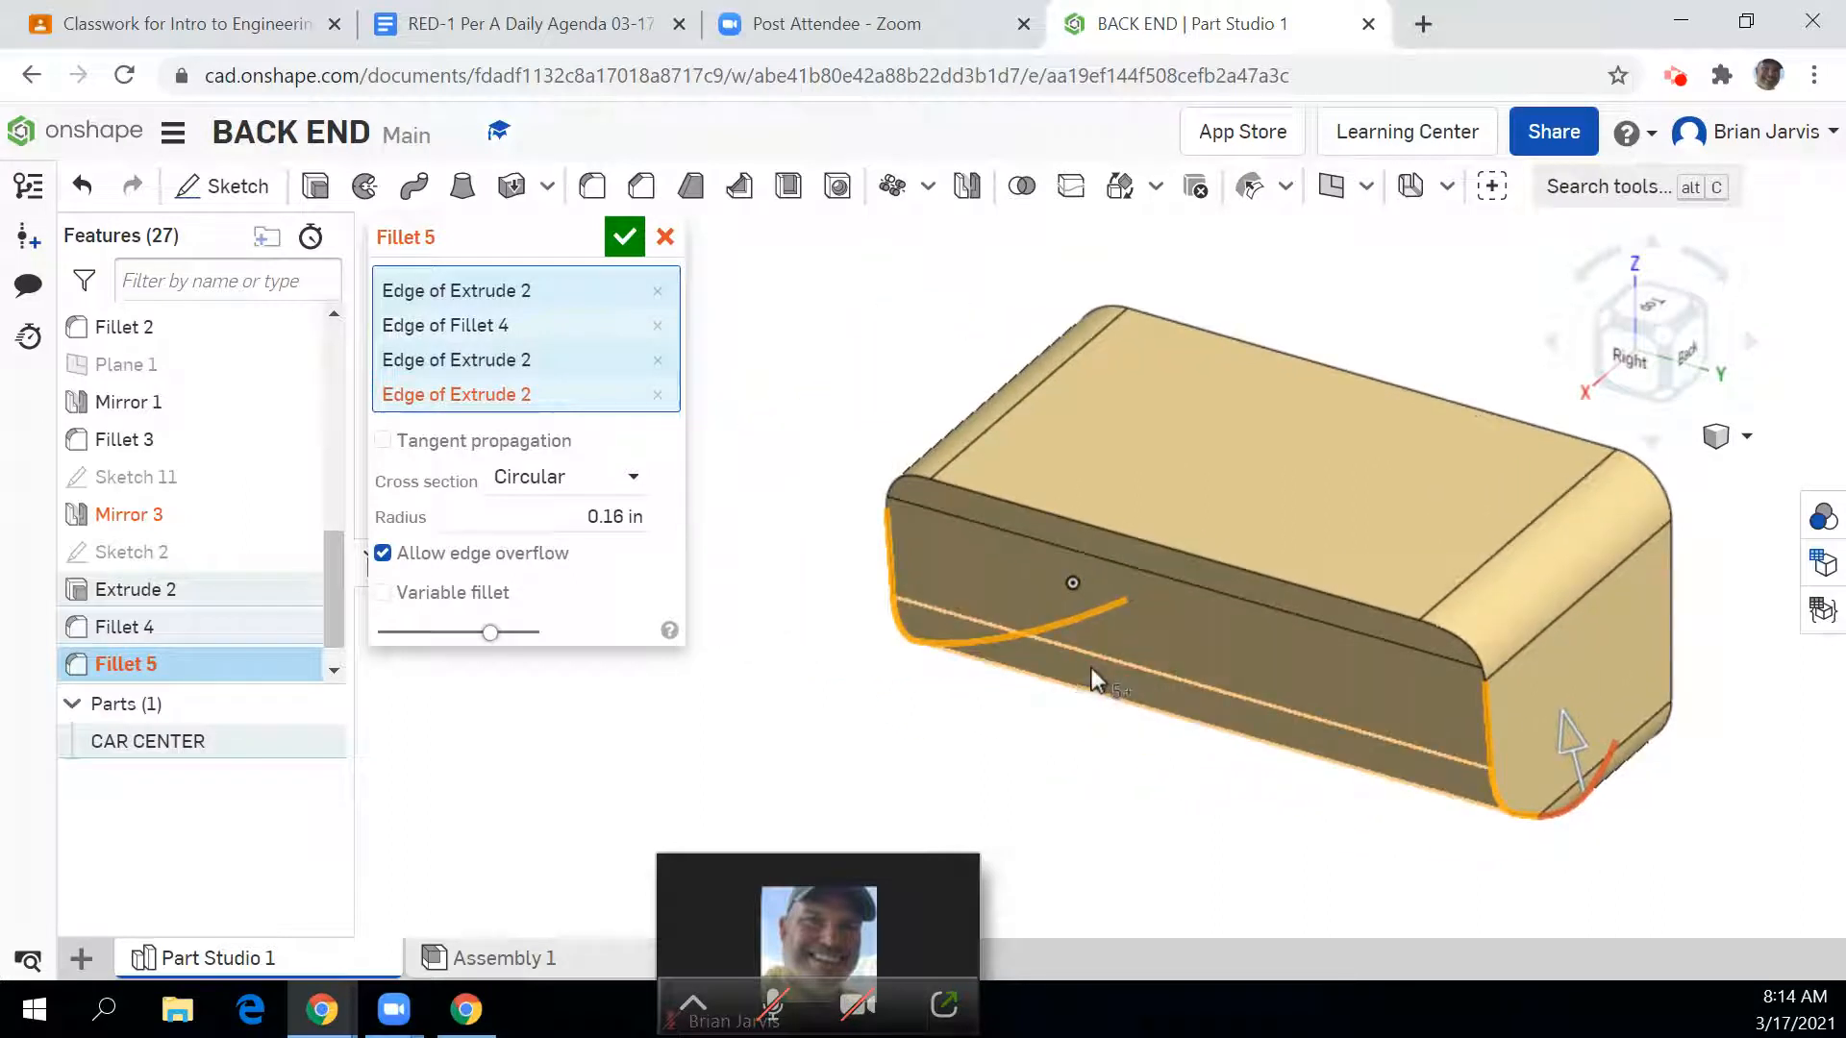
Step: Try adding the tiny edge above the front side's steep rear edge, and clear the entire fillet selection
left_click(1593, 330)
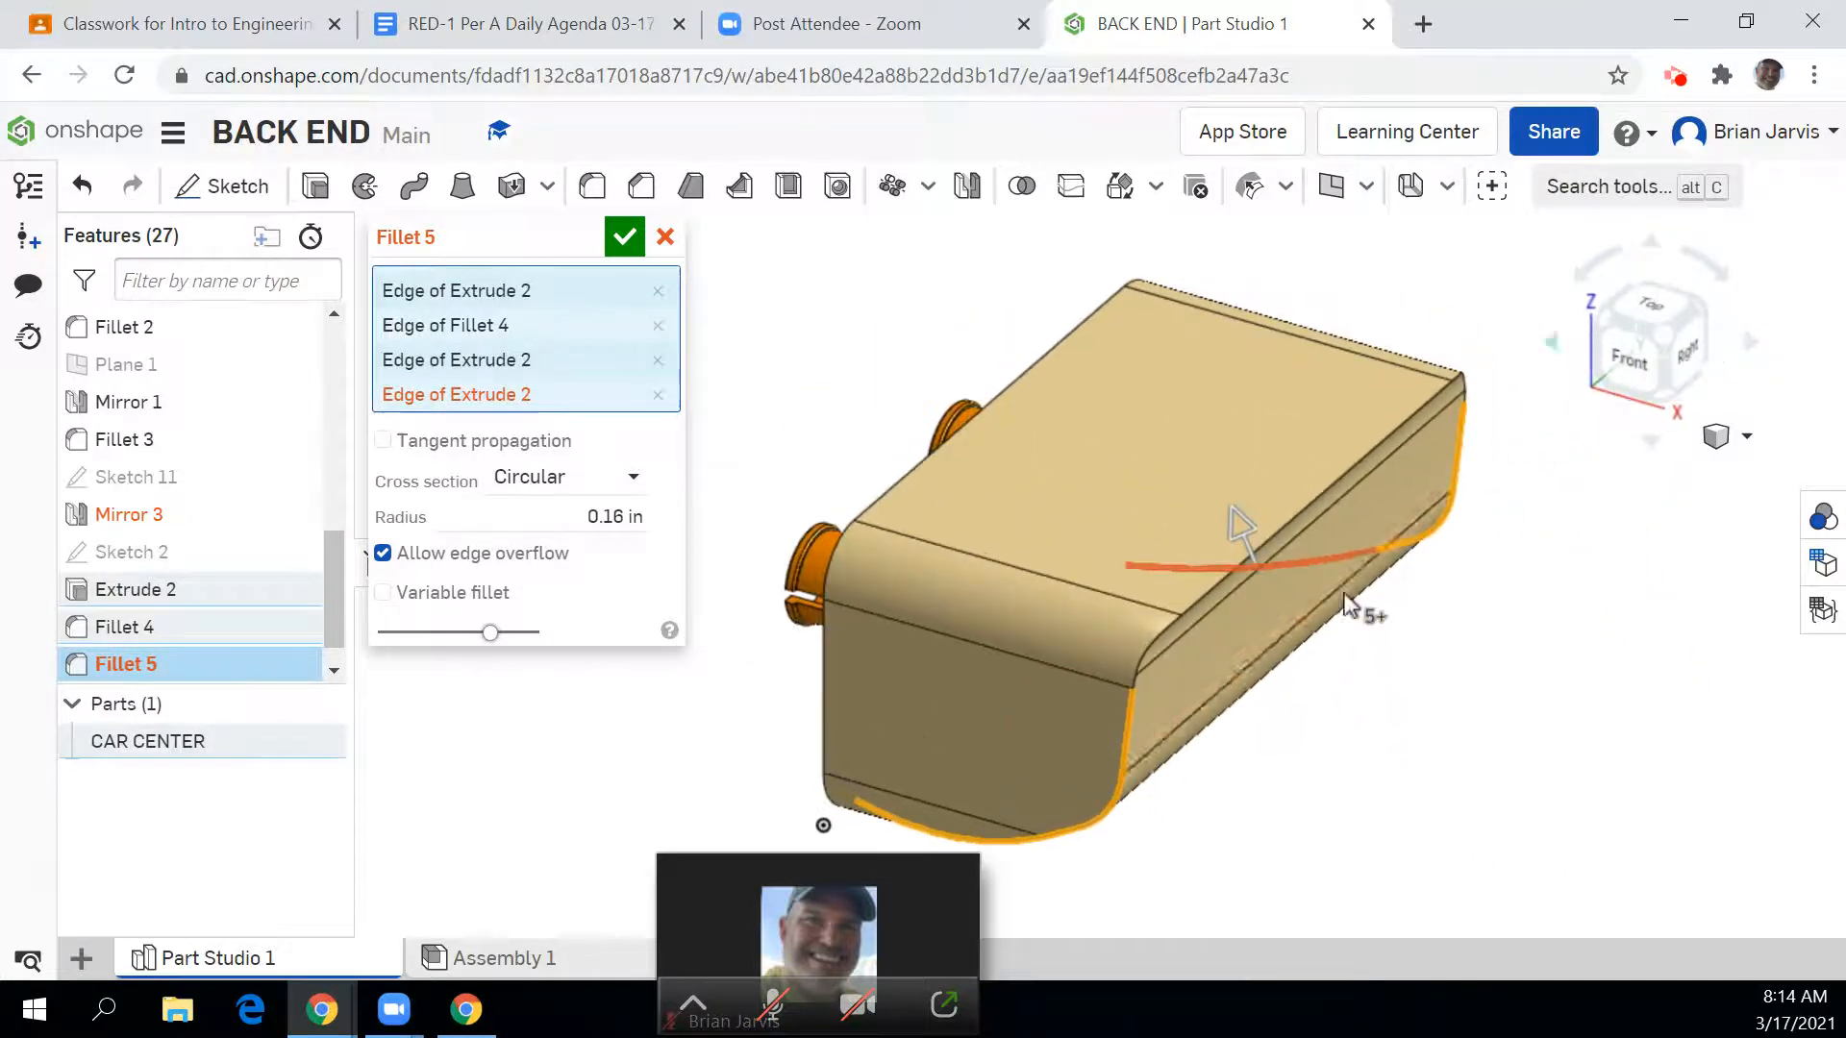
scroll(1136, 707, "up", 3)
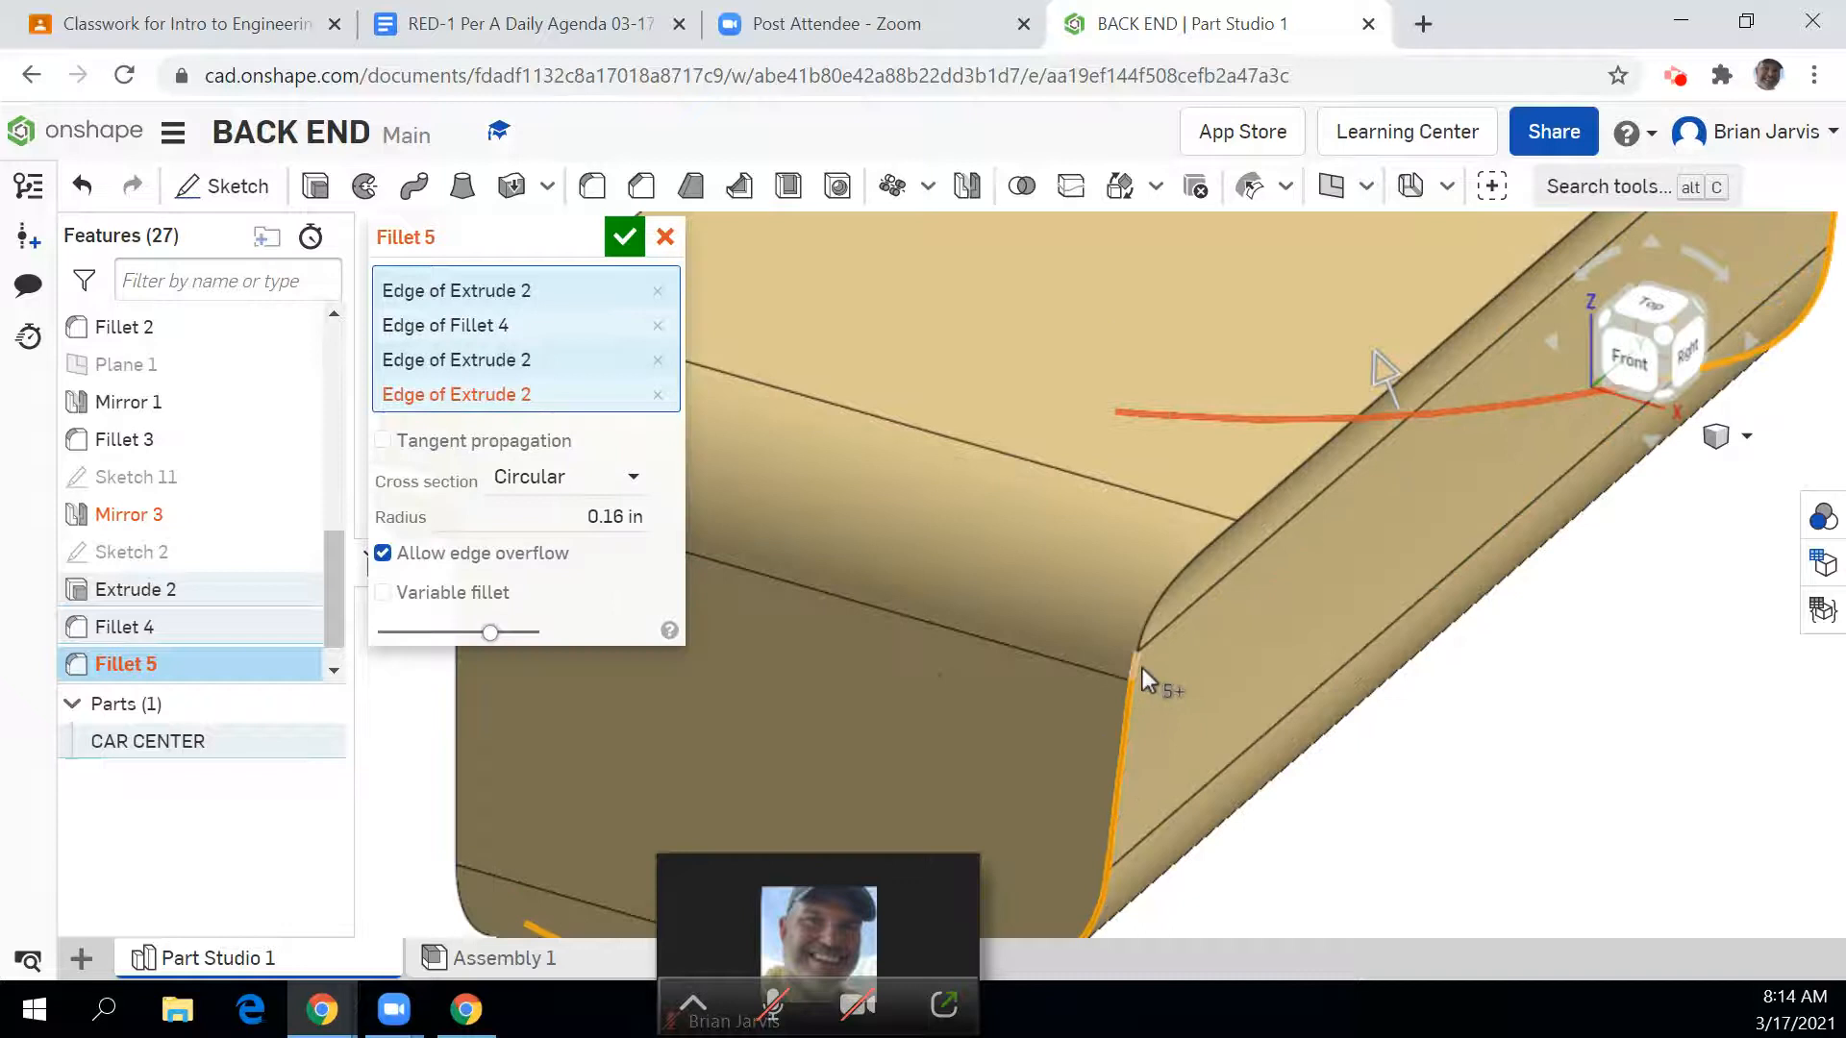
left_click(1135, 664)
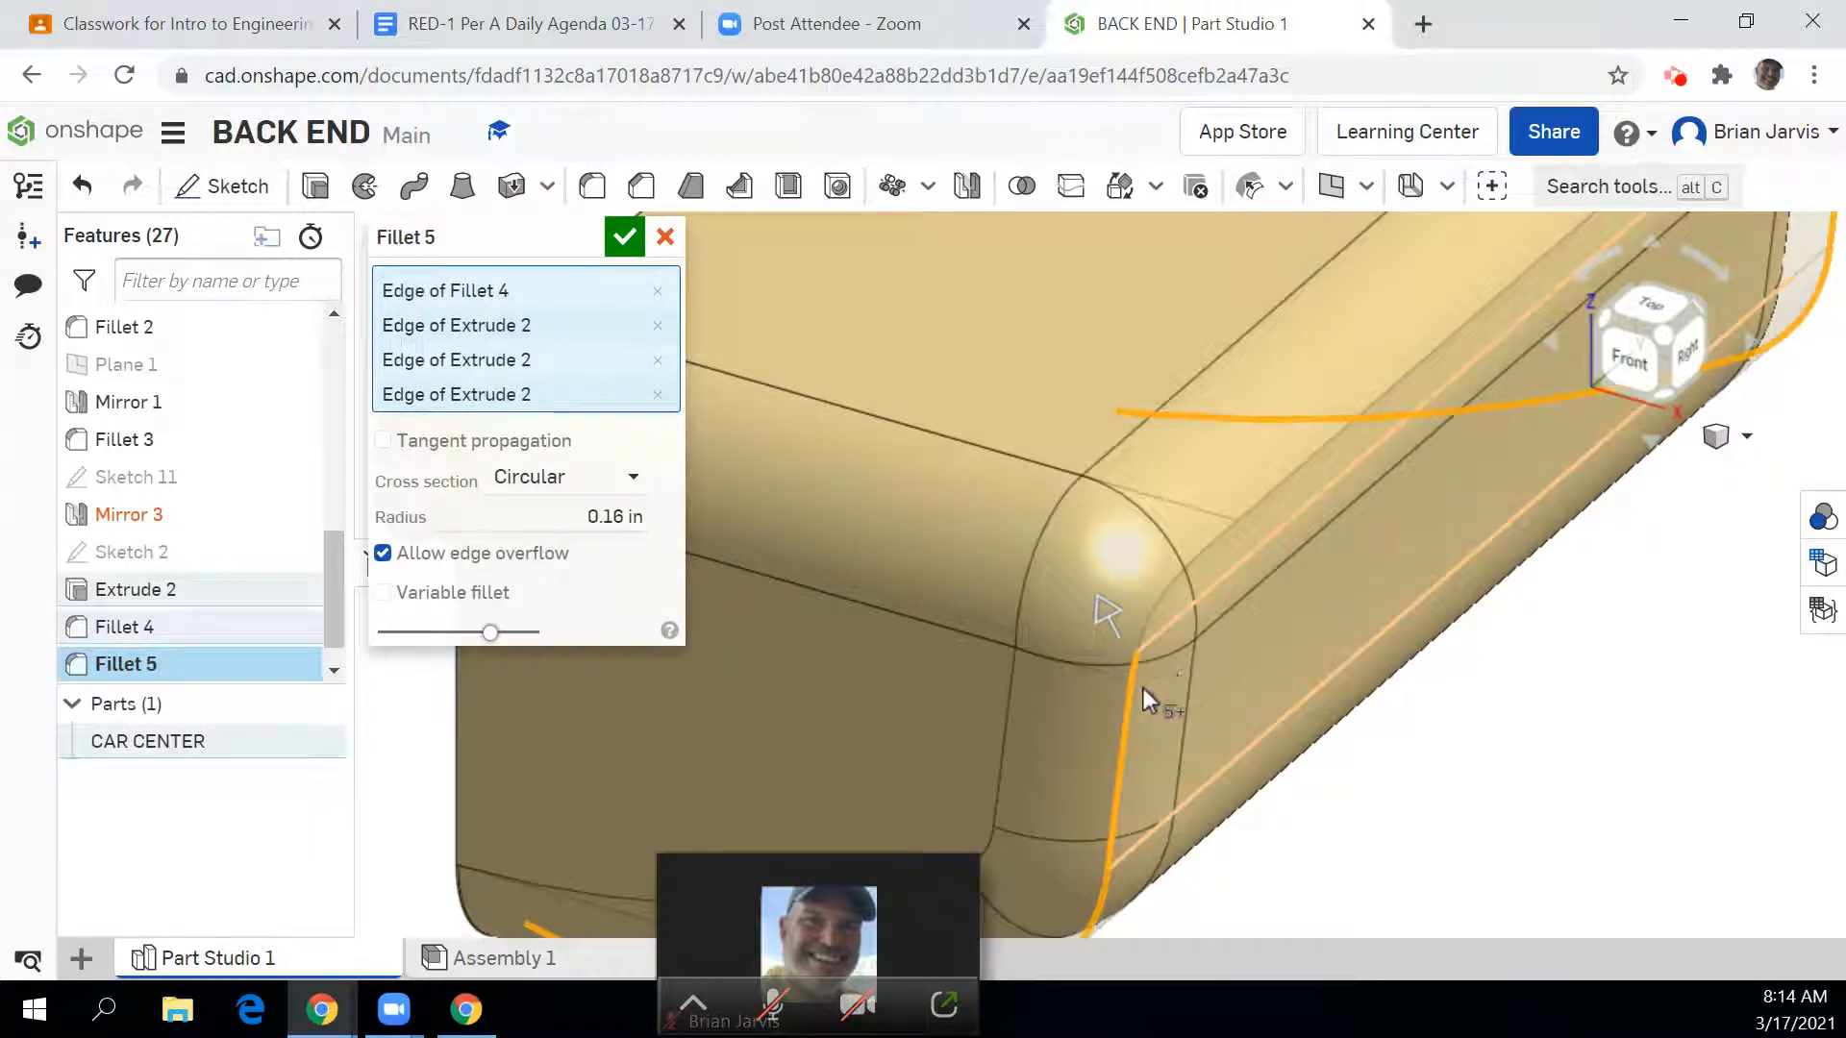
right_click(1134, 672)
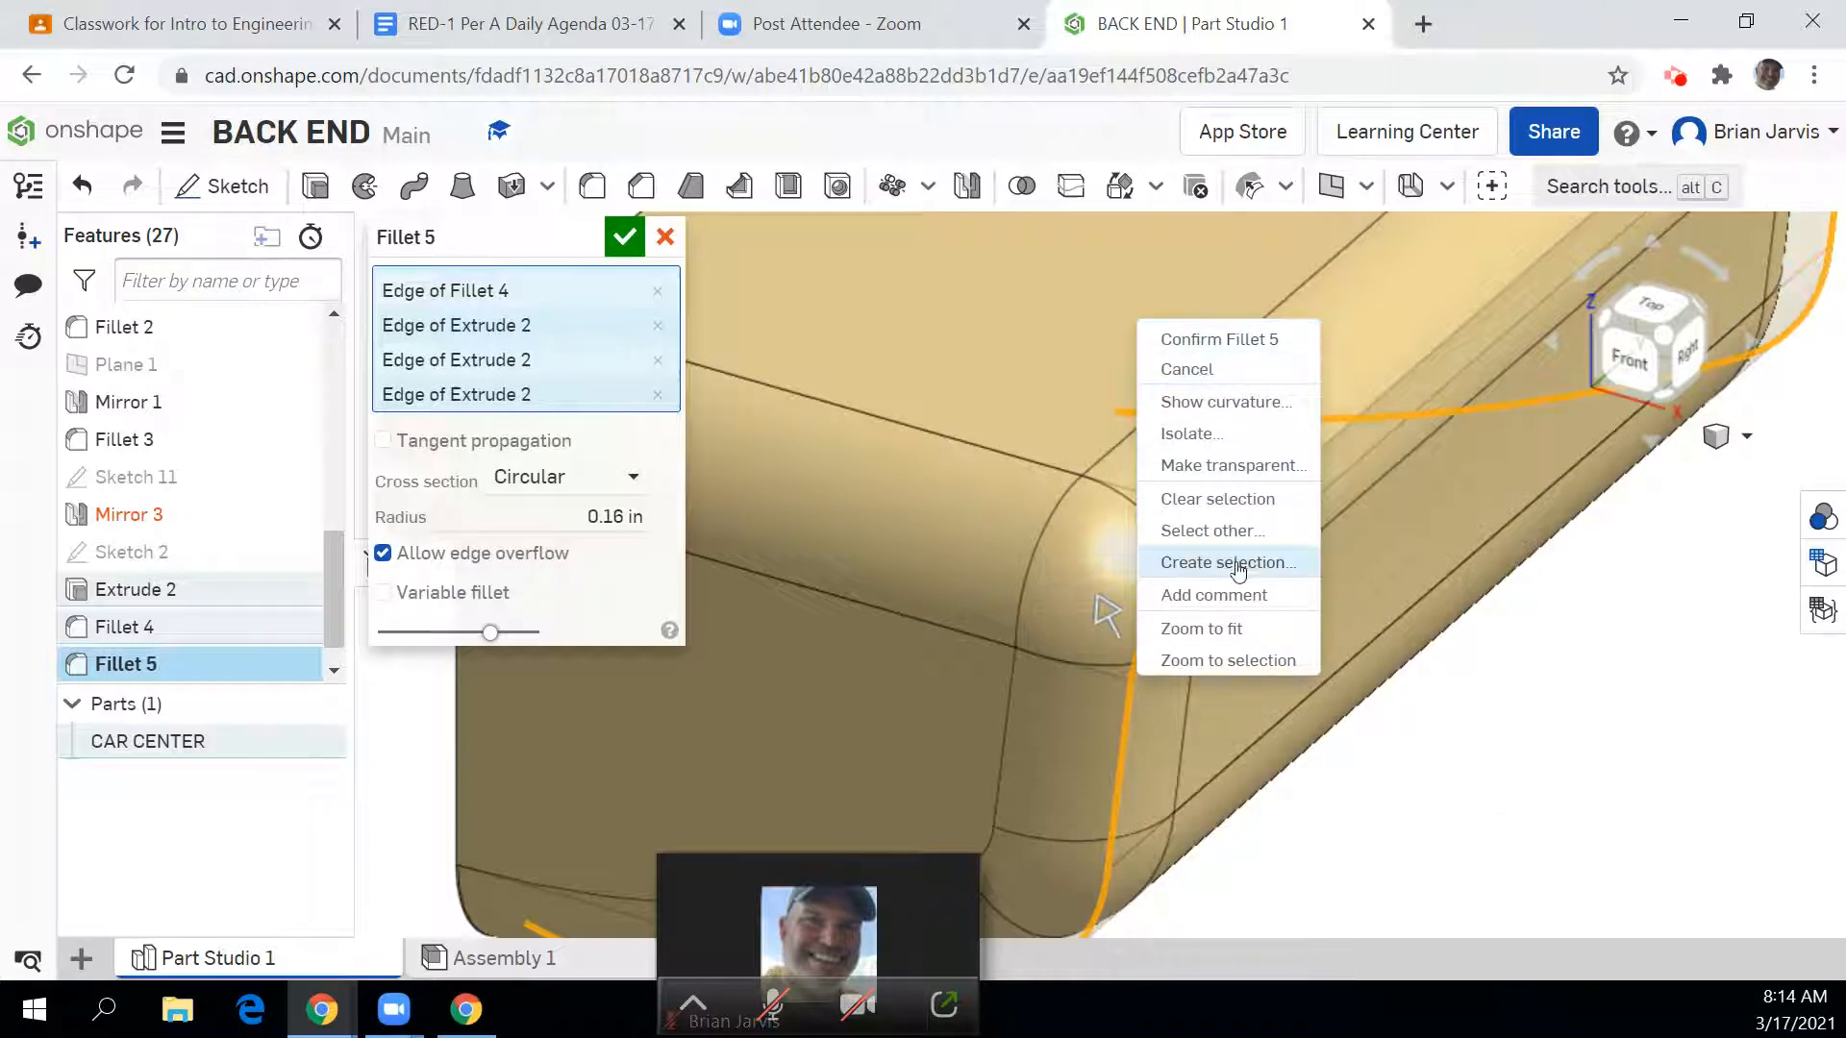
left_click(1253, 498)
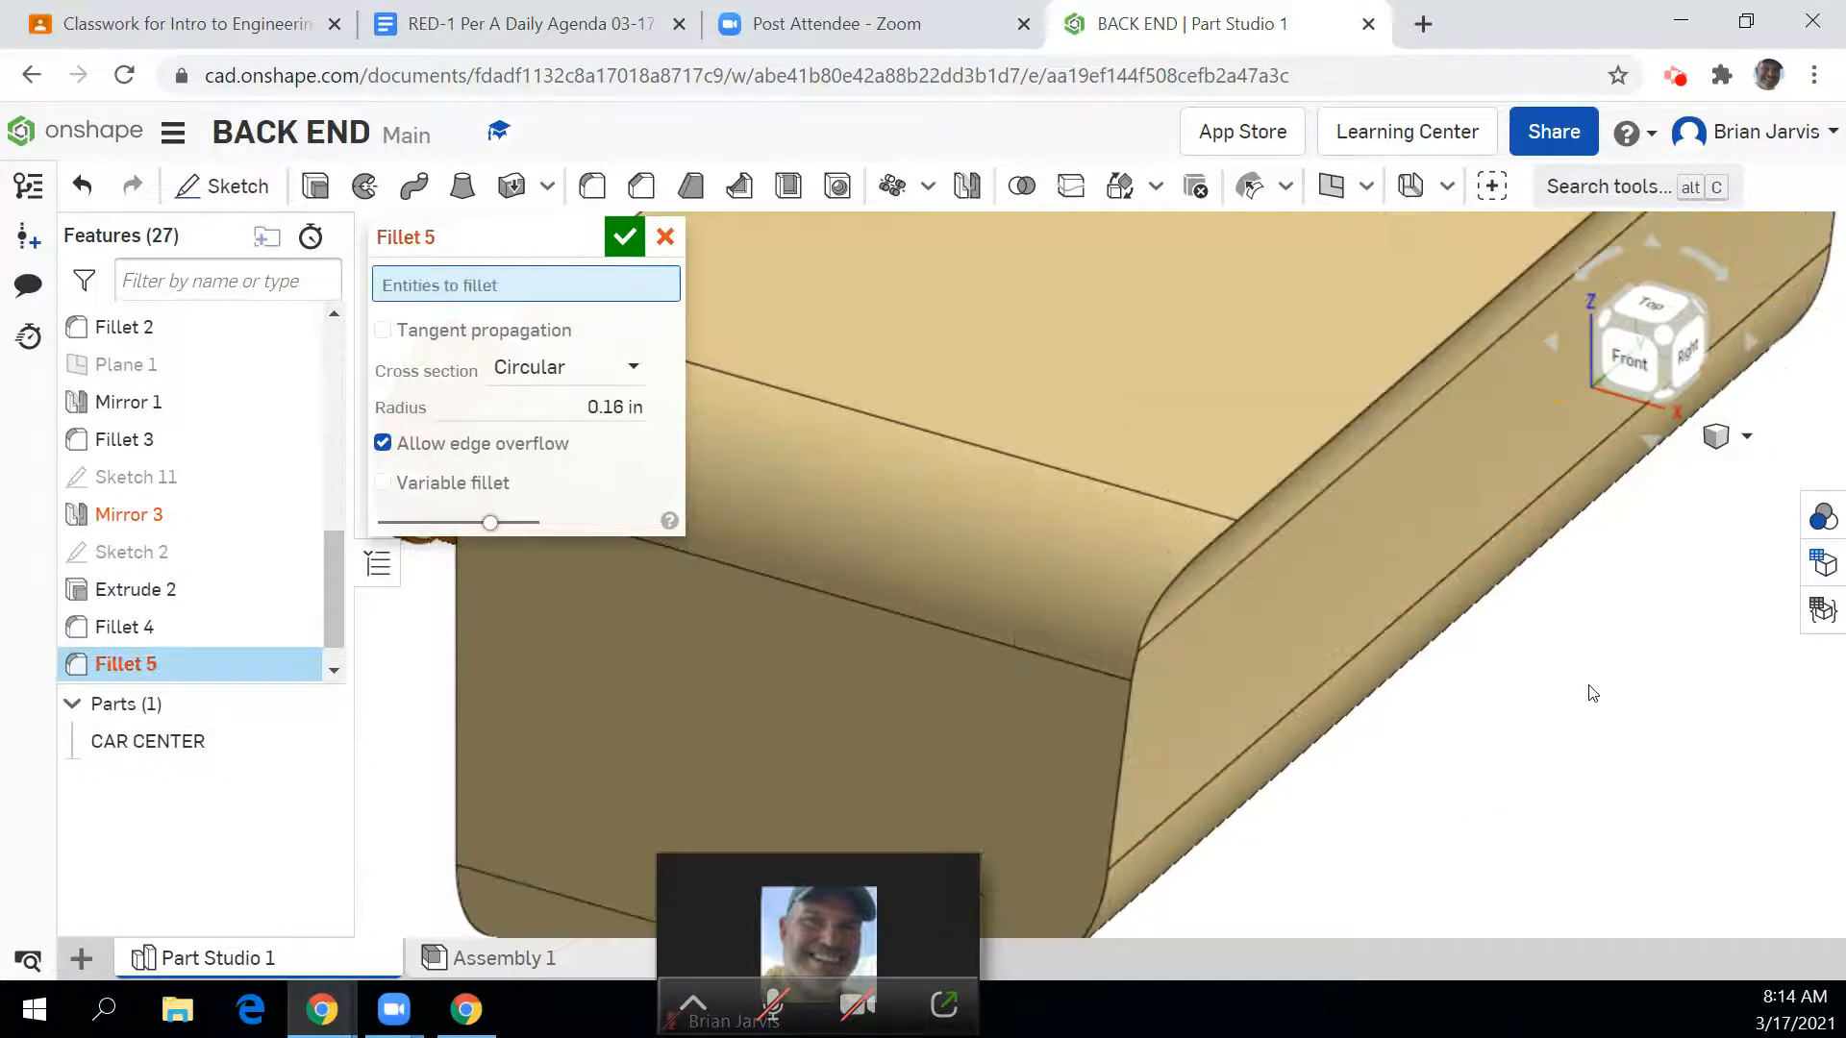
Step: Select the front side face's lower curved, short bottom, corner and steep rear edges, and accept the 0.16 in fillet
scroll(1517, 679, "up", 2)
scroll(1515, 679, "down", 4)
middle_click_drag(1485, 672, 1339, 573)
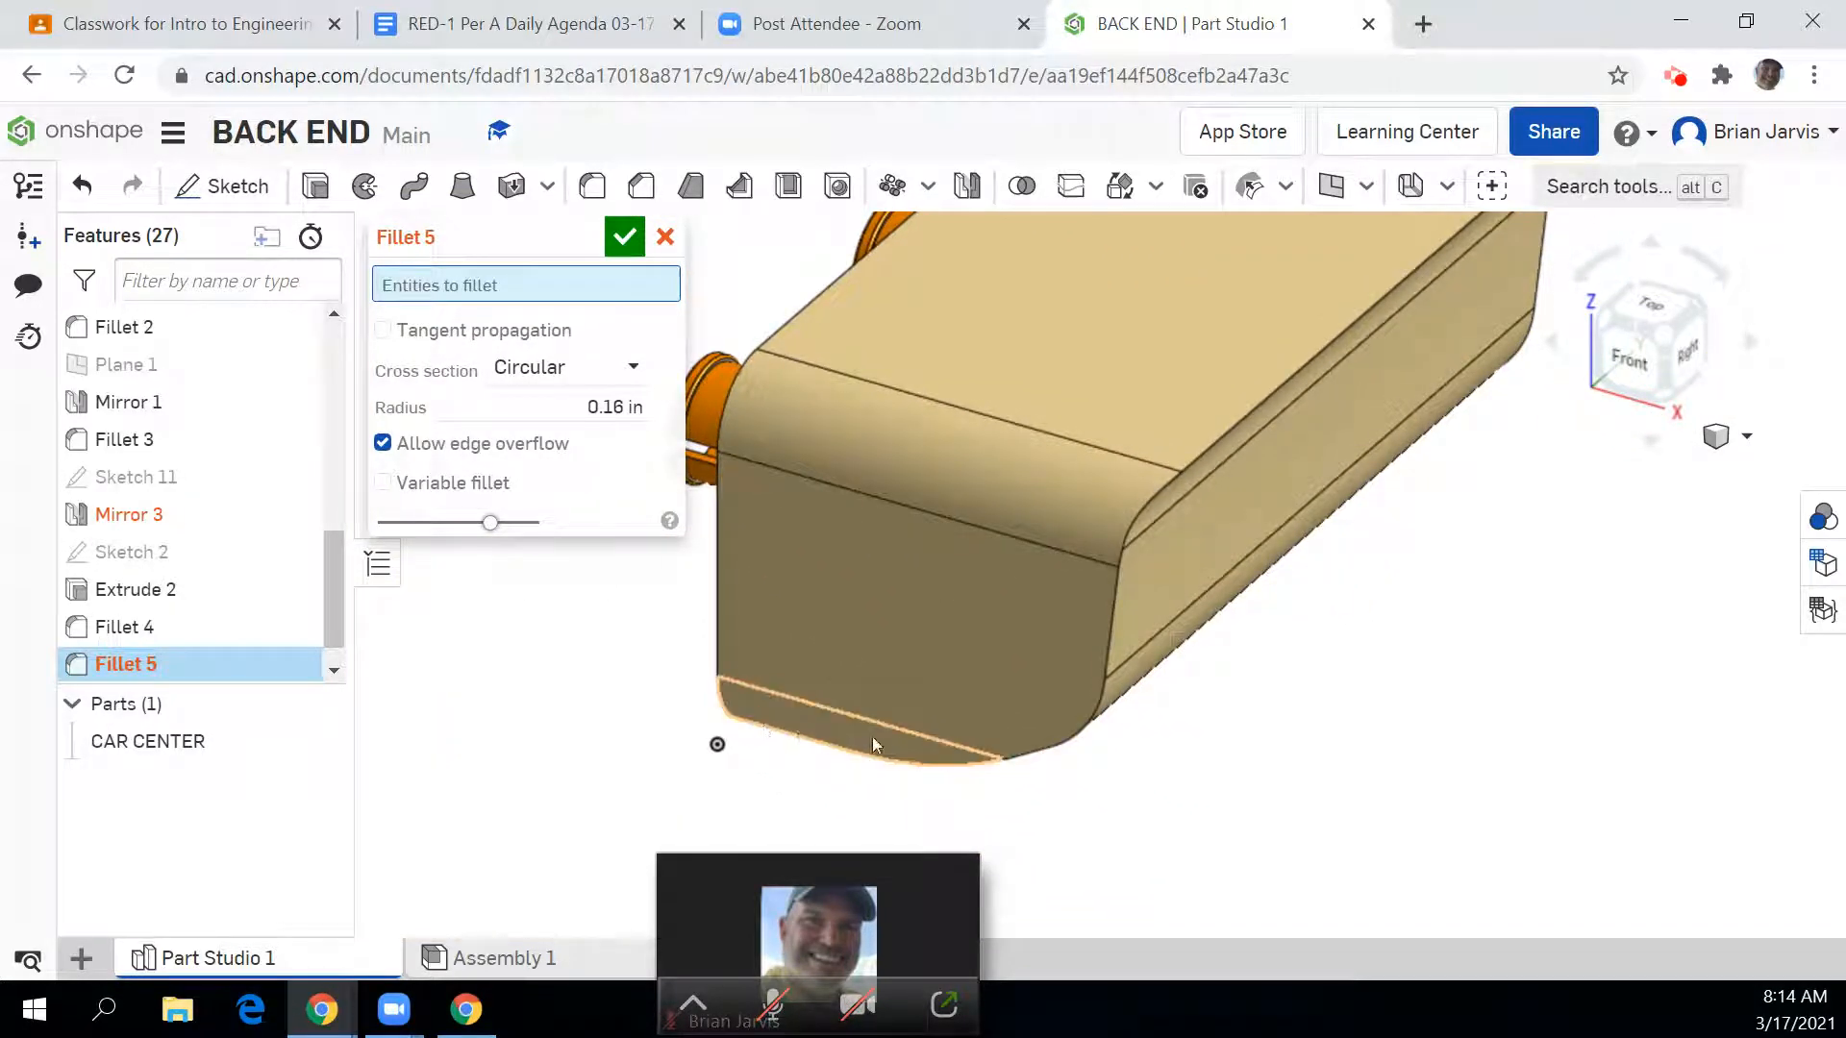
left_click(980, 767)
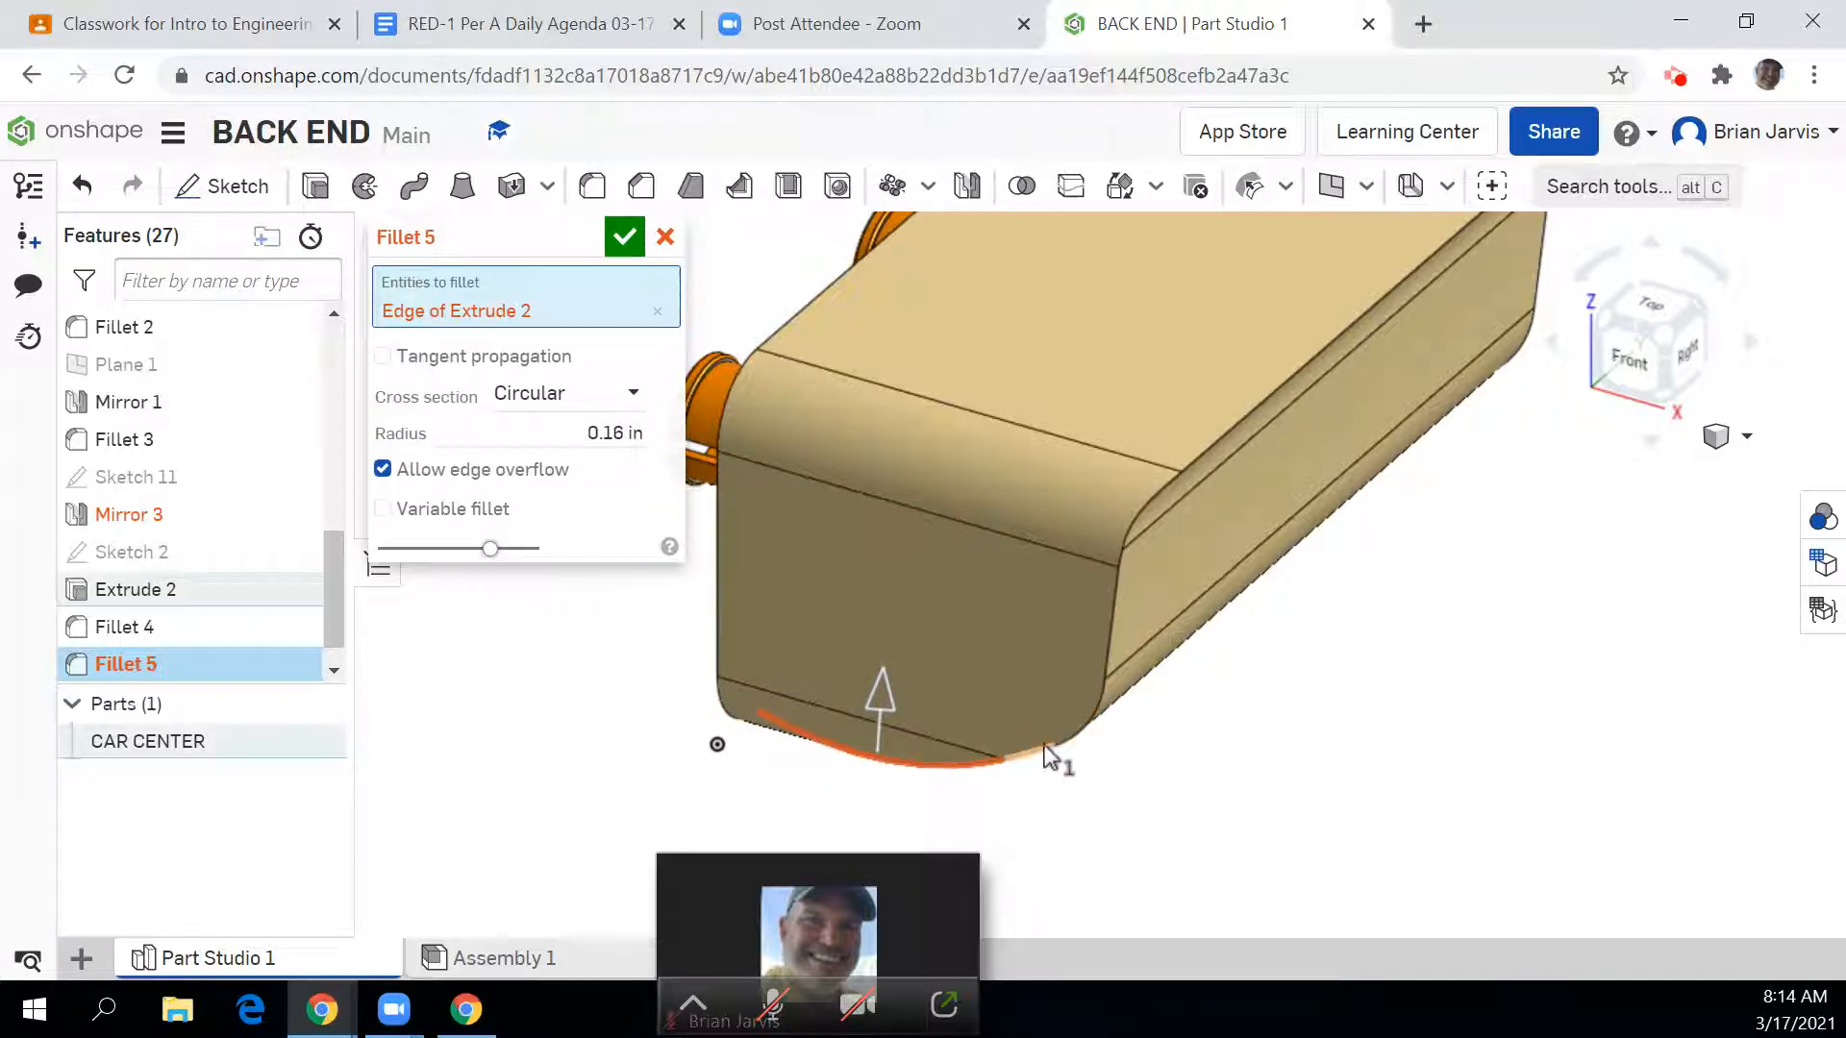
left_click(1085, 742)
left_click(1114, 637)
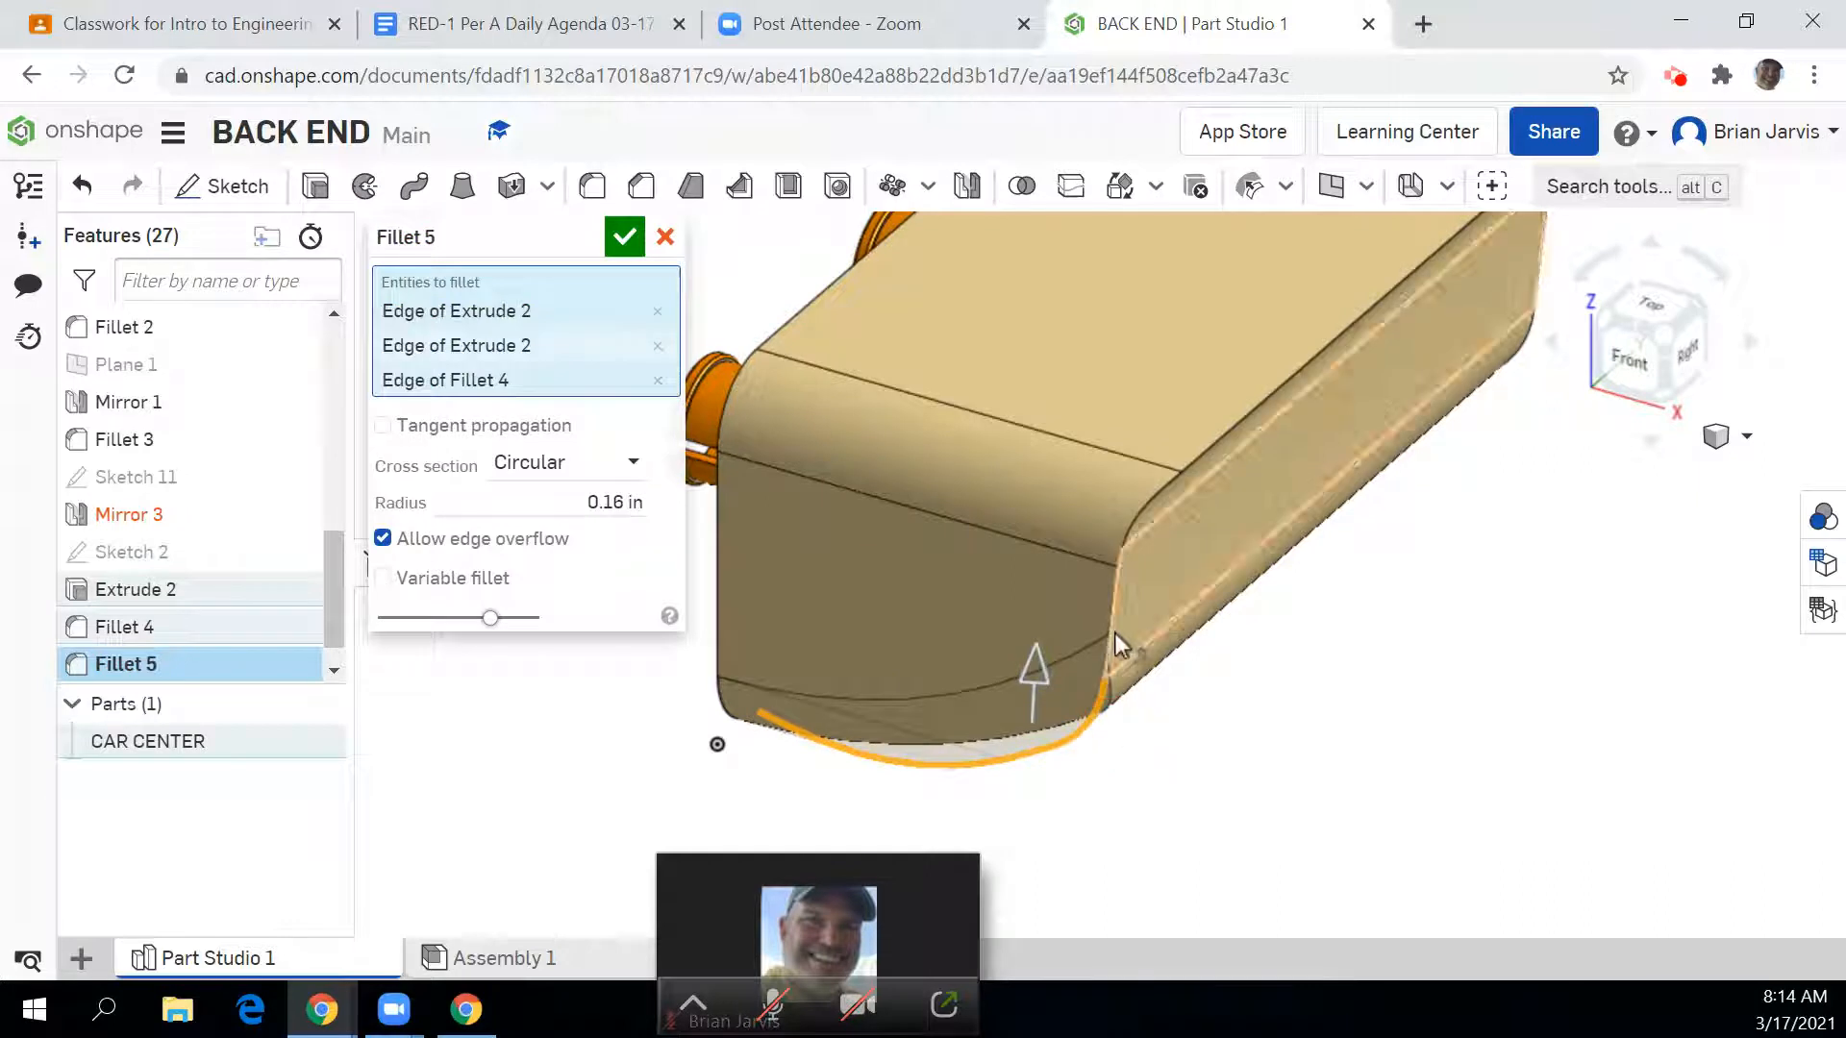
left_click(1105, 629)
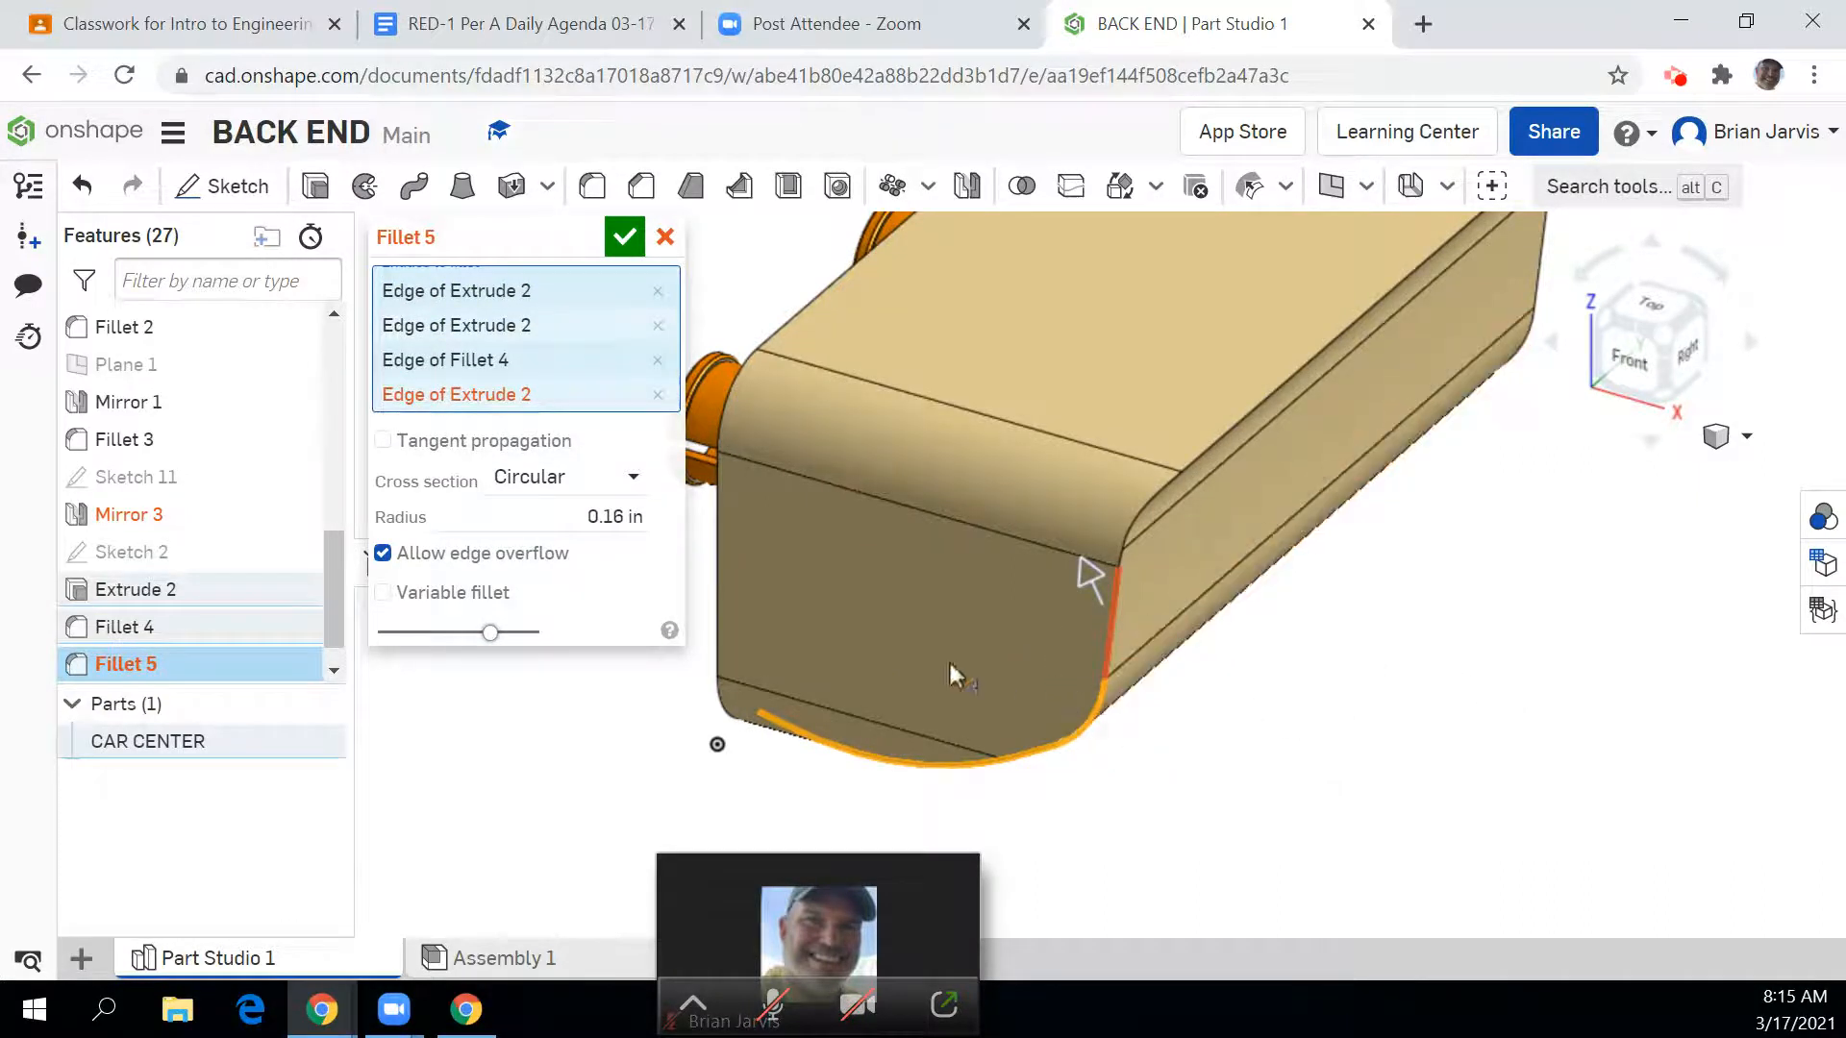
left_click(624, 237)
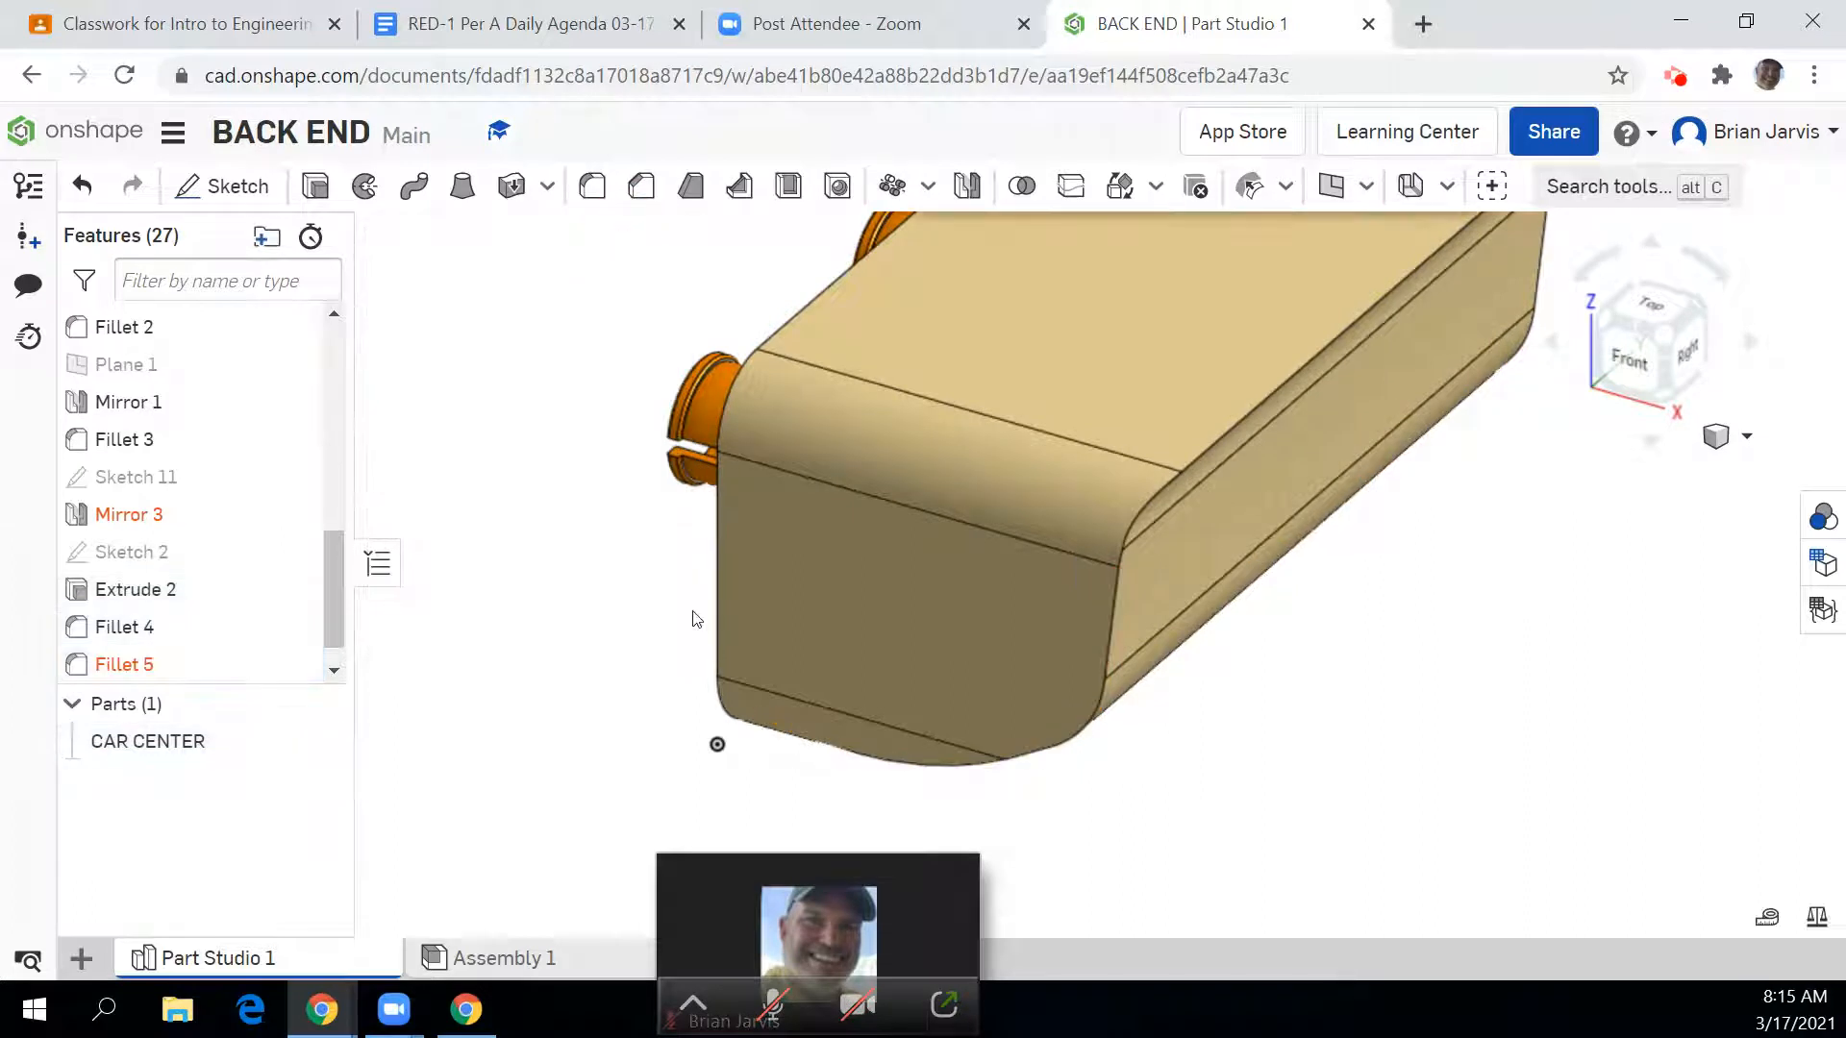
Step: Remove the steep rear edge from the new fillet's selection and accept the fillet
double_click(183, 665)
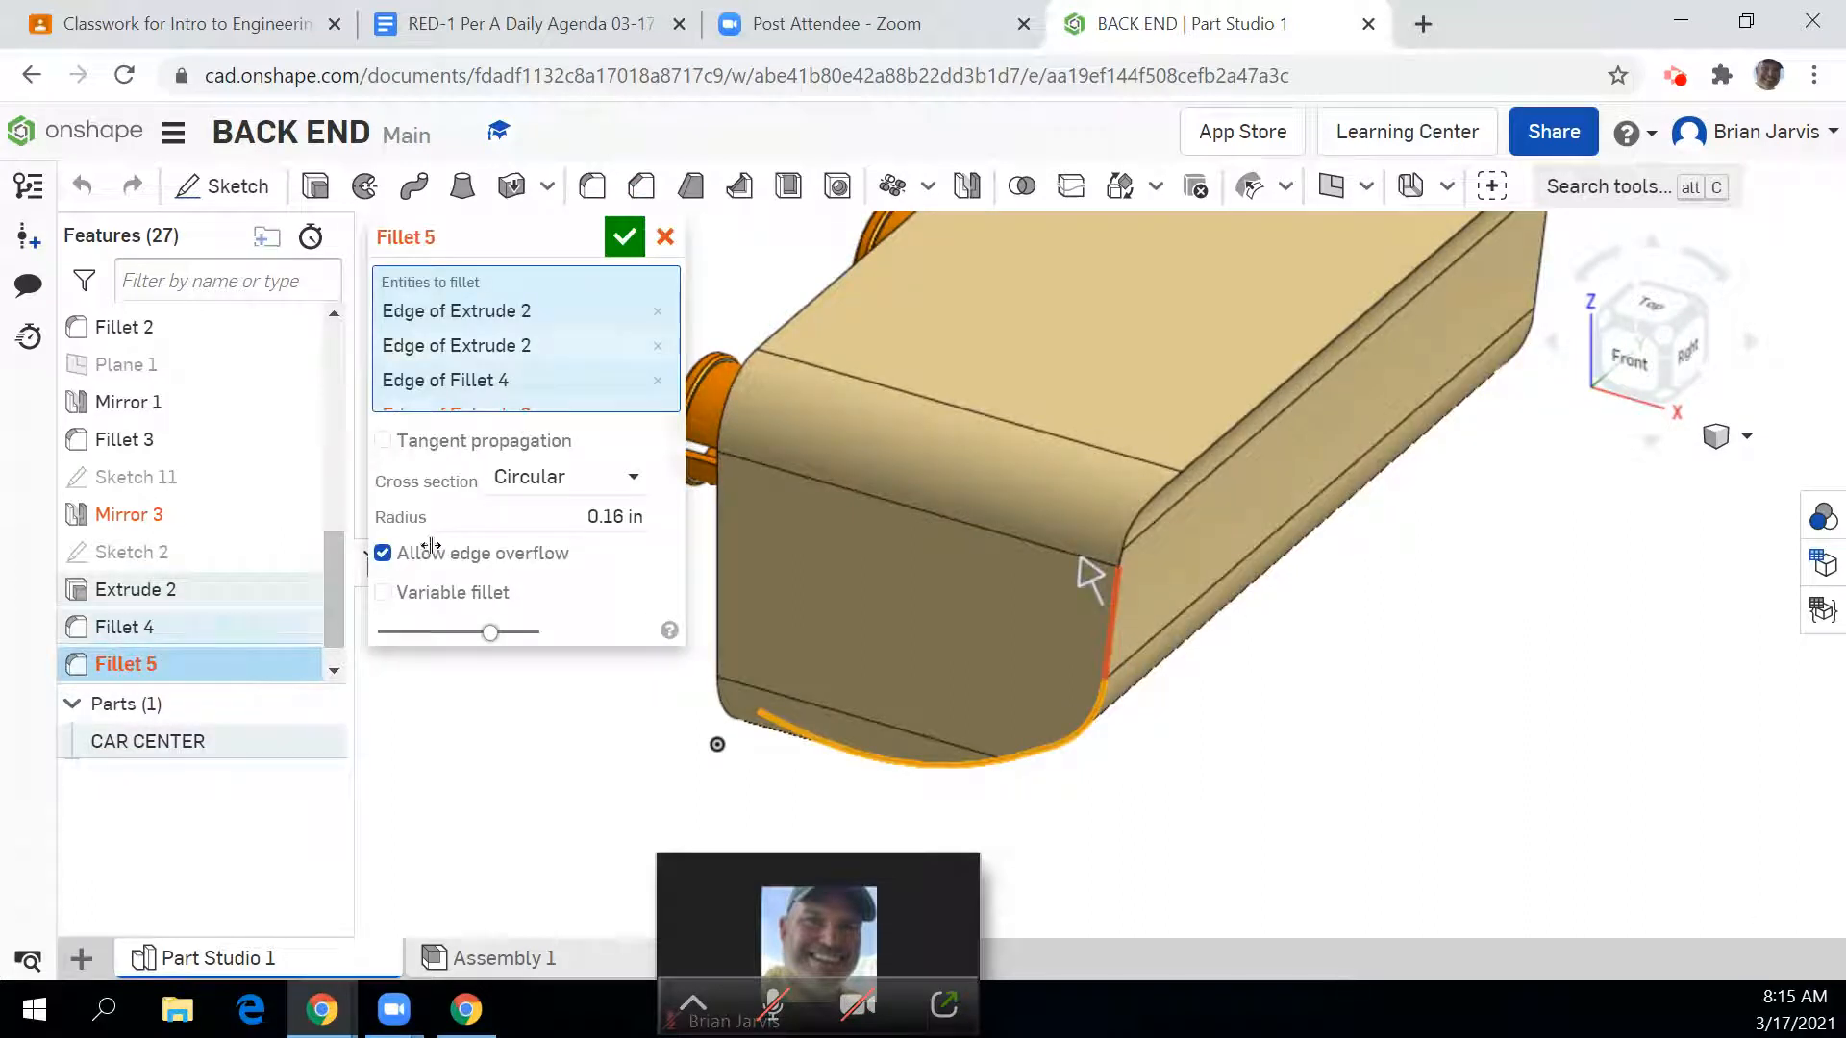
left_click(695, 437)
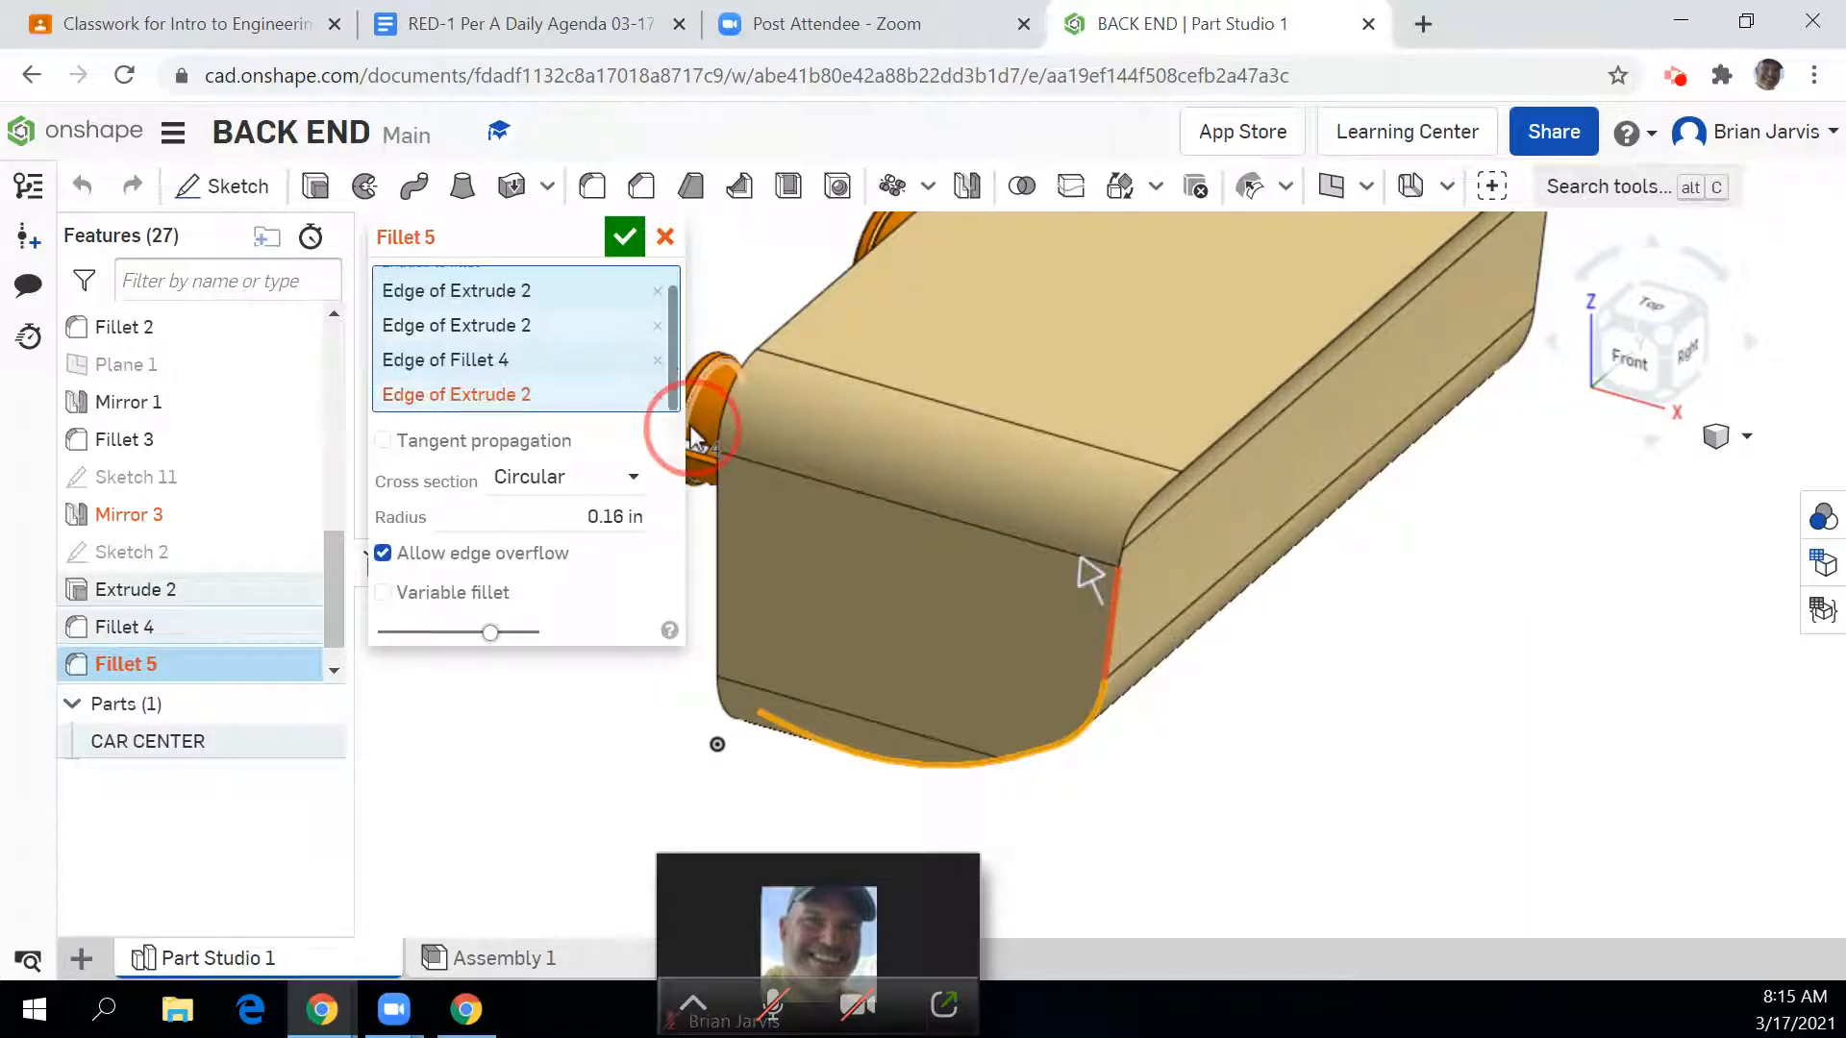
left_click(658, 394)
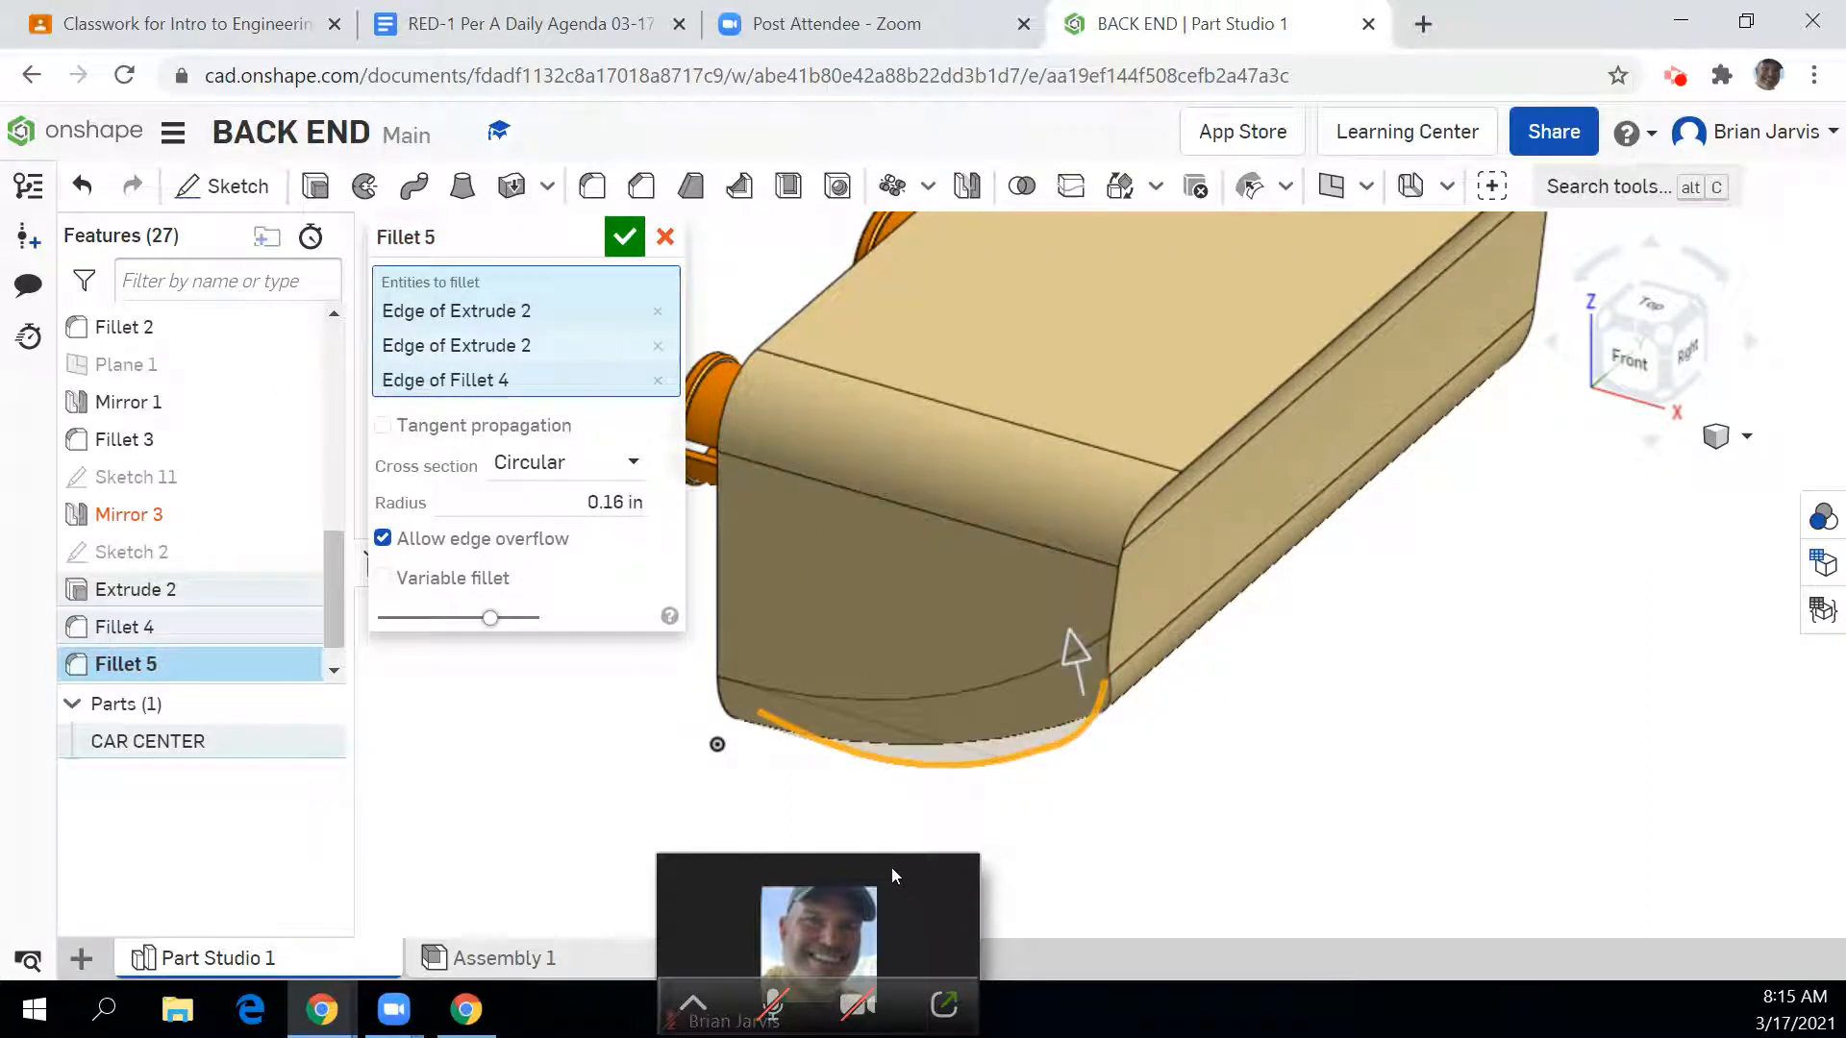
left_click(623, 241)
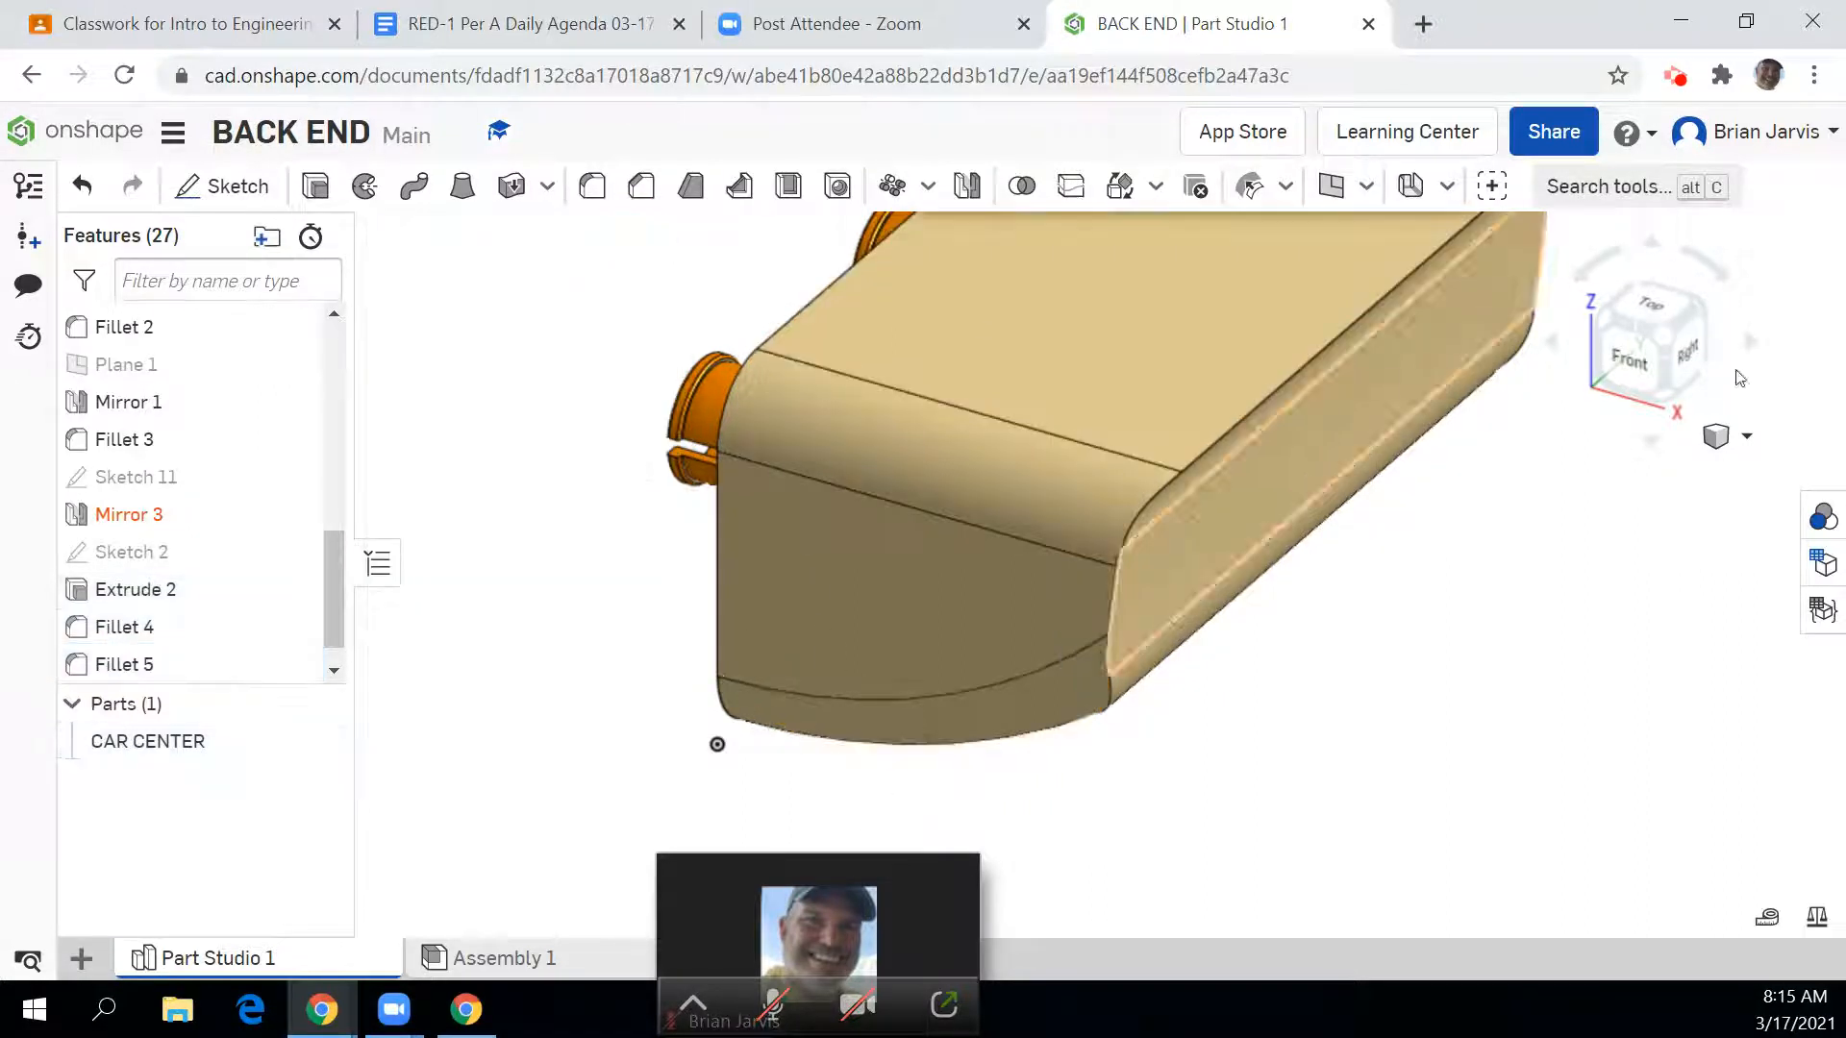
Step: Start a 0.16 in fillet on the opposite side face's lower curved and rounded corner edges, with tangent propagation off
left_click(1717, 309)
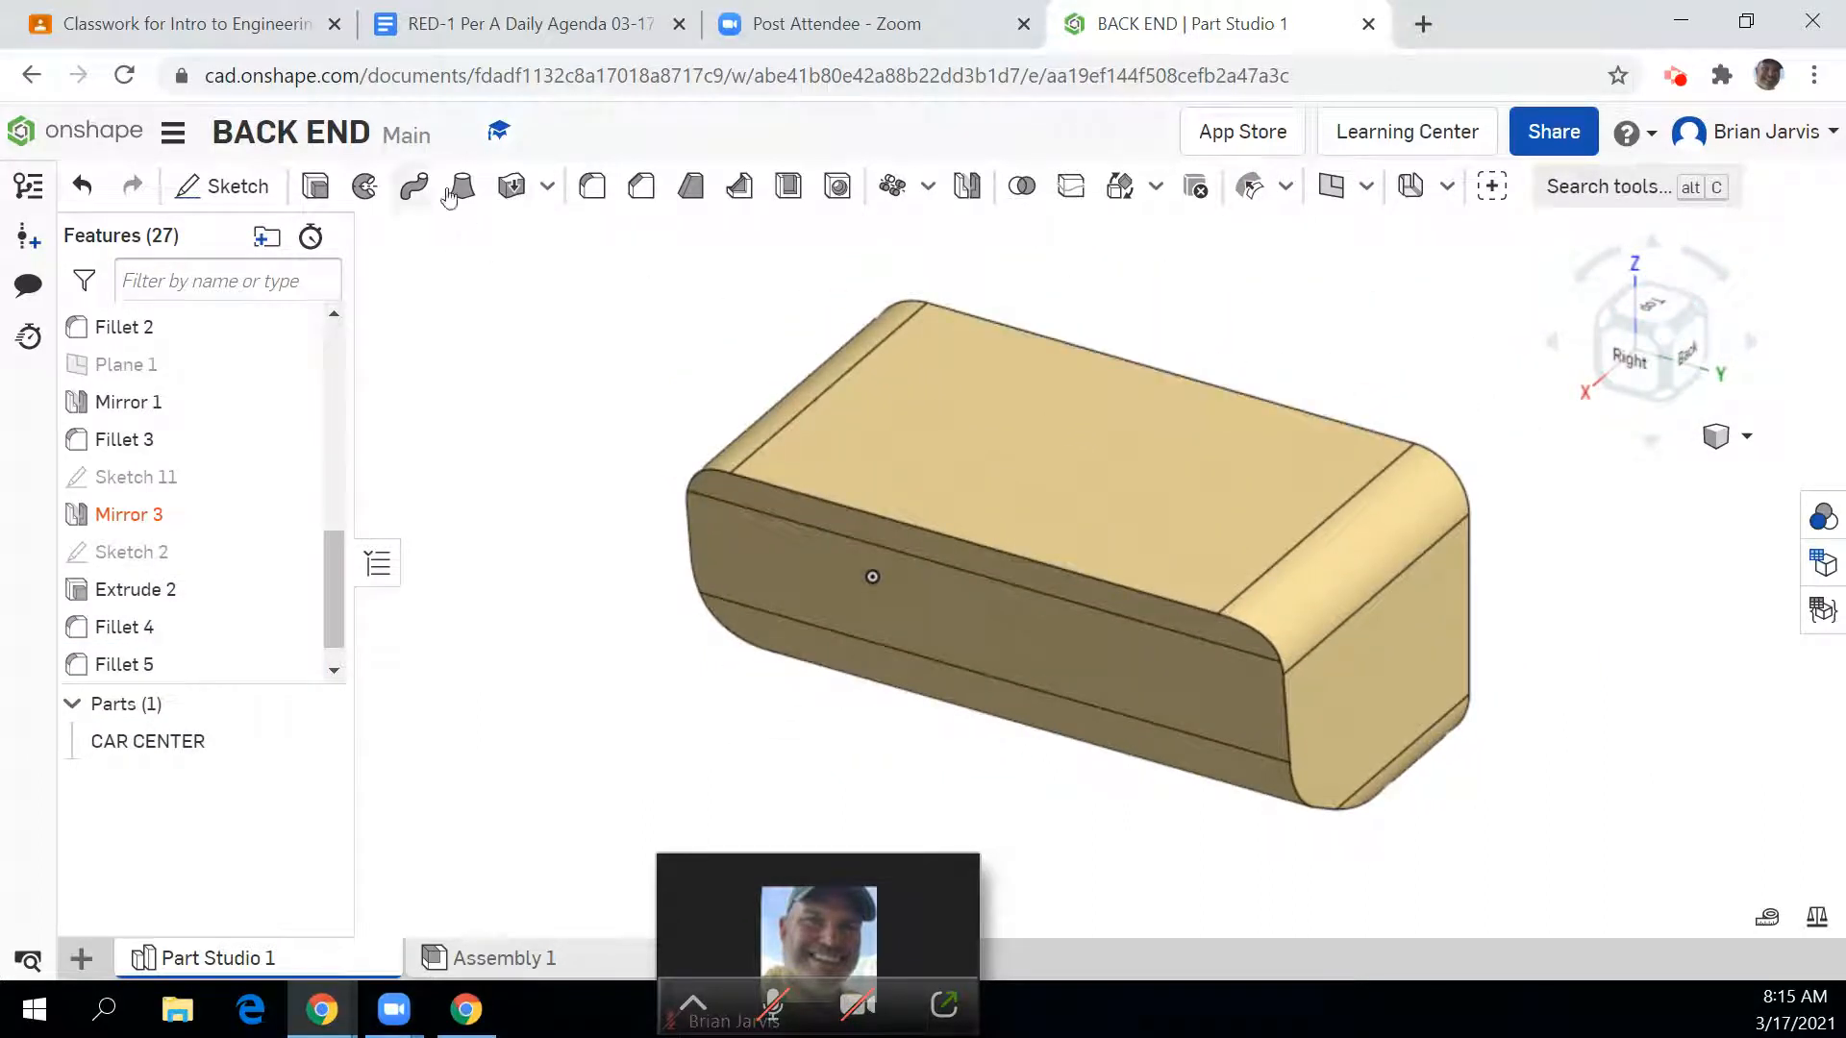
left_click(592, 185)
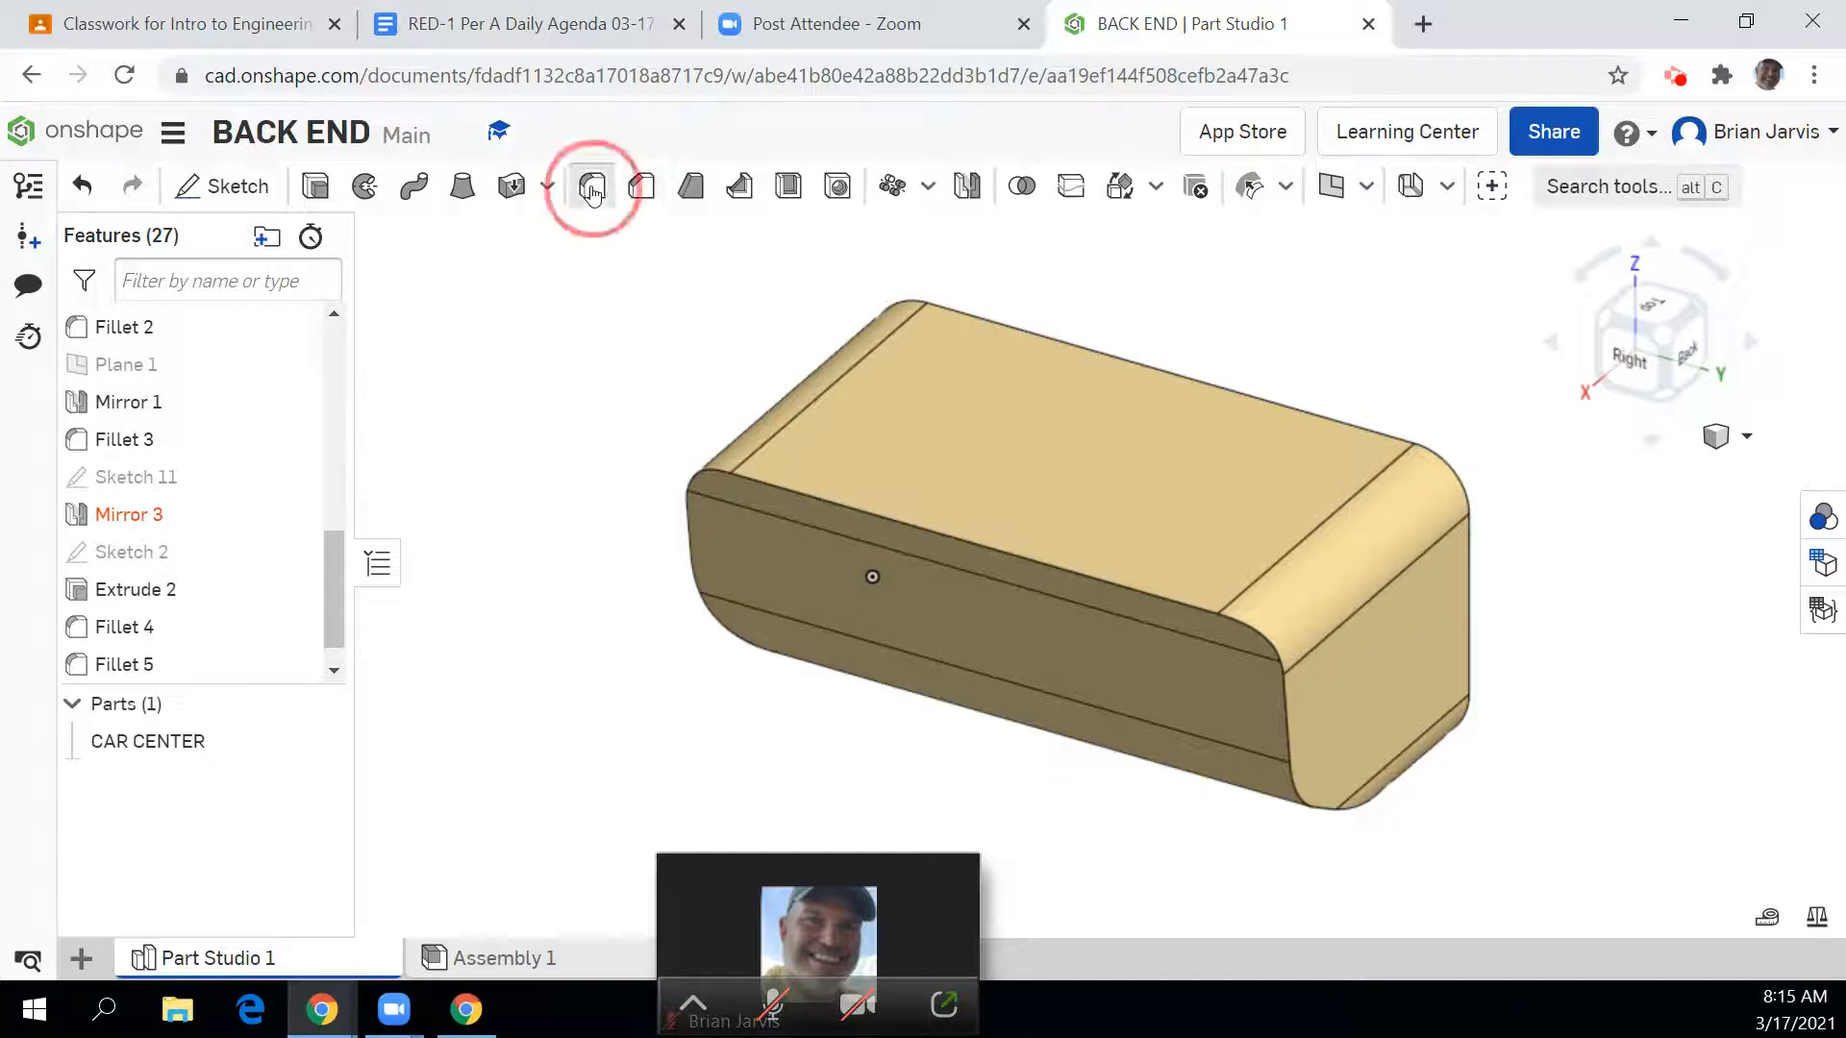
left_click(618, 405)
key("BackSpace")
key("Return")
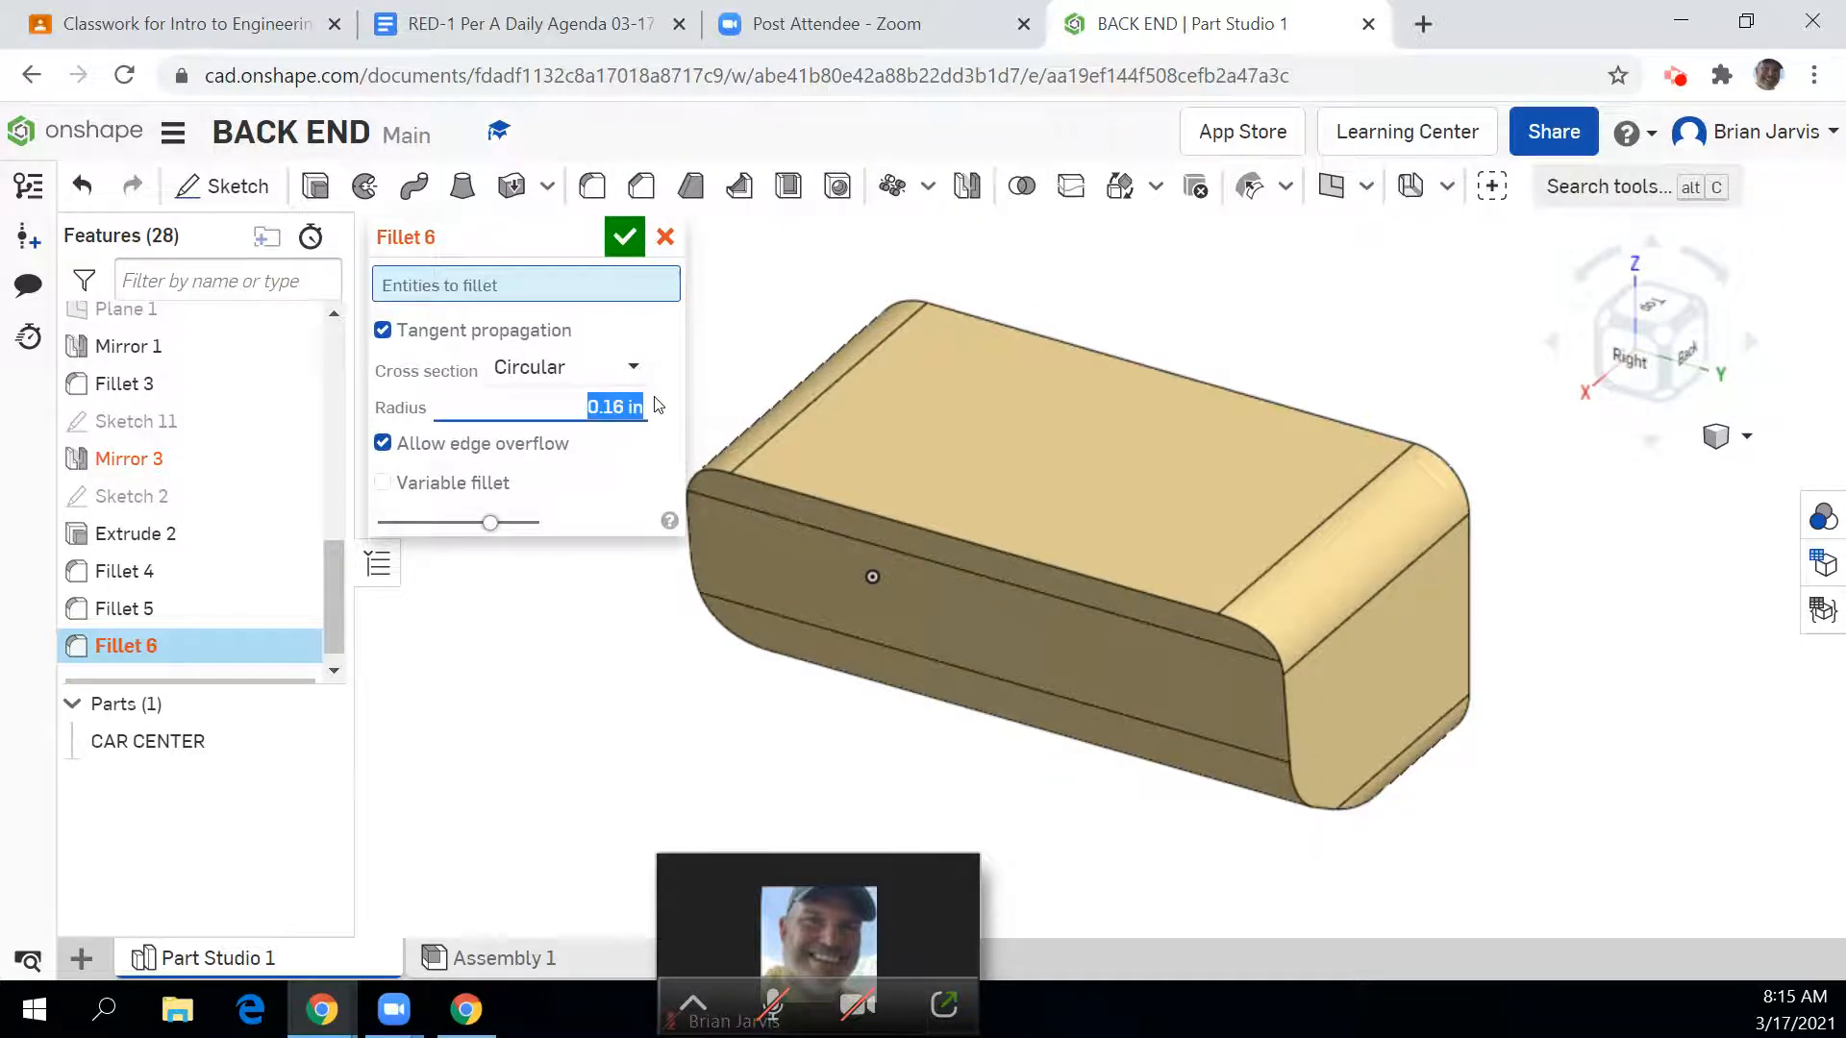
left_click(1358, 822)
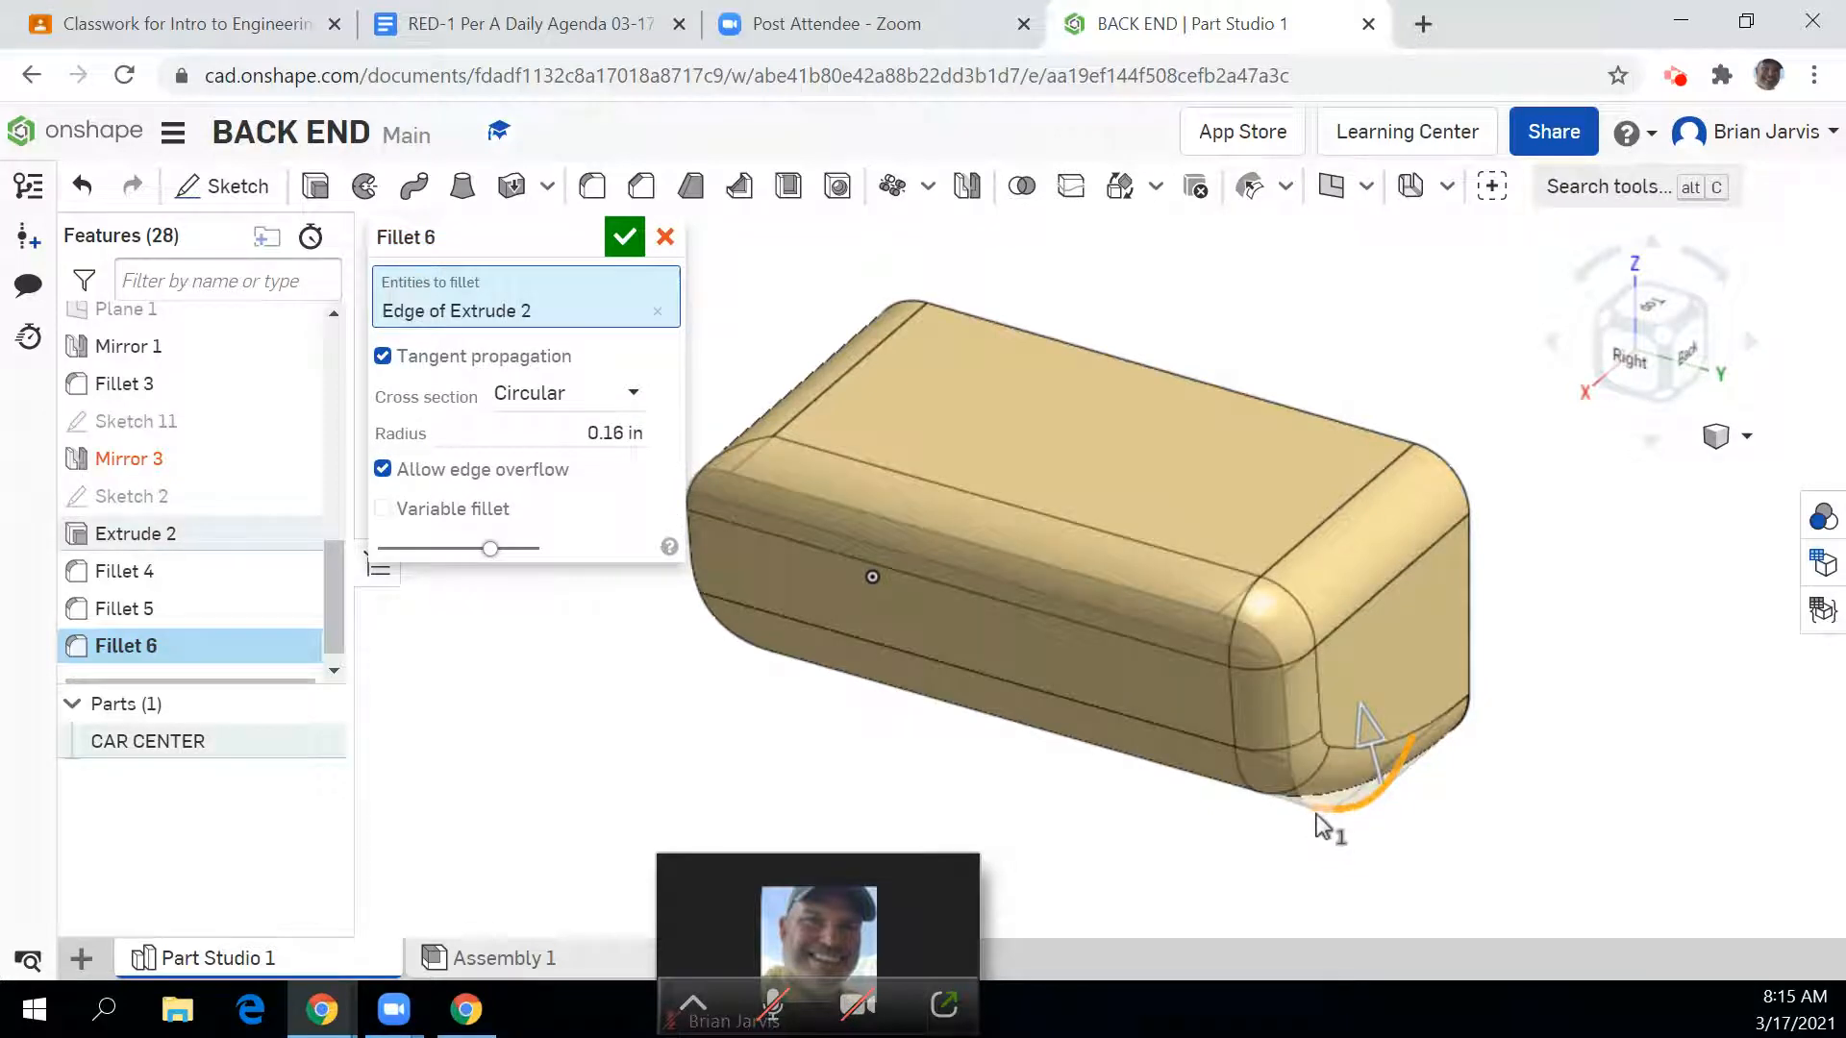
left_click(383, 357)
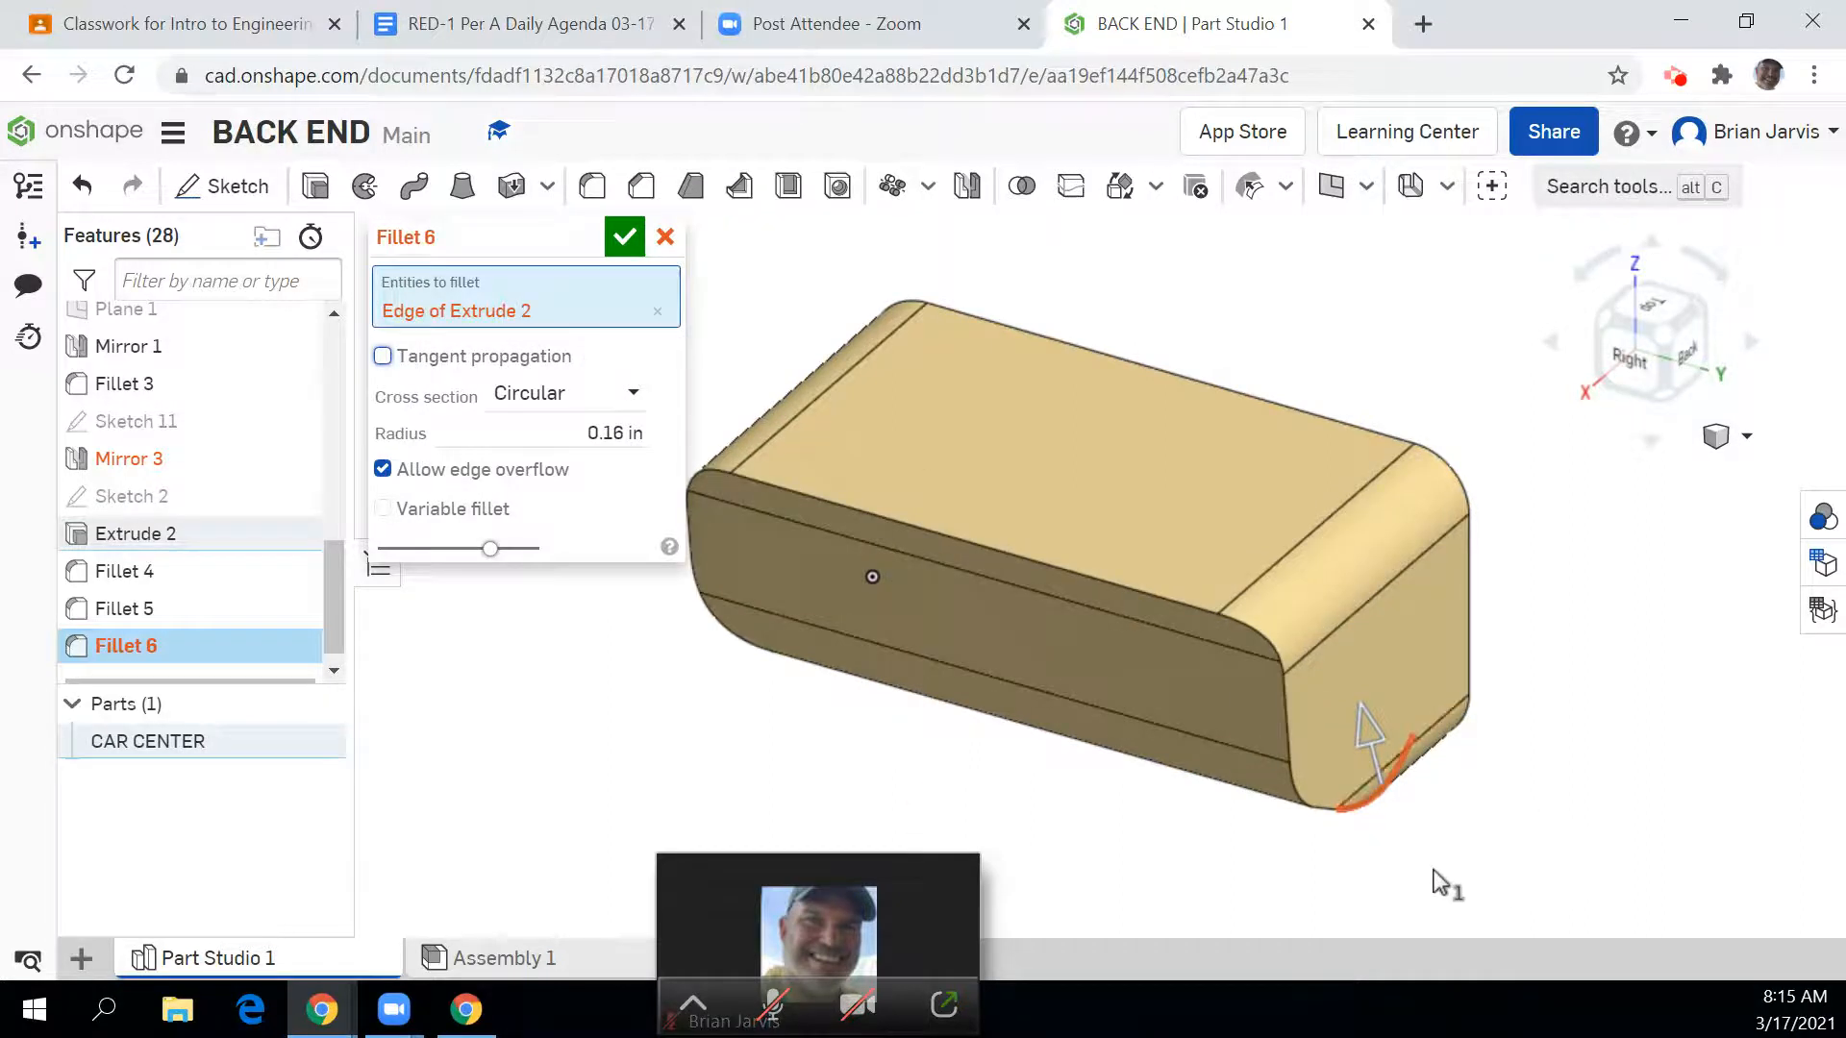
left_click(1307, 809)
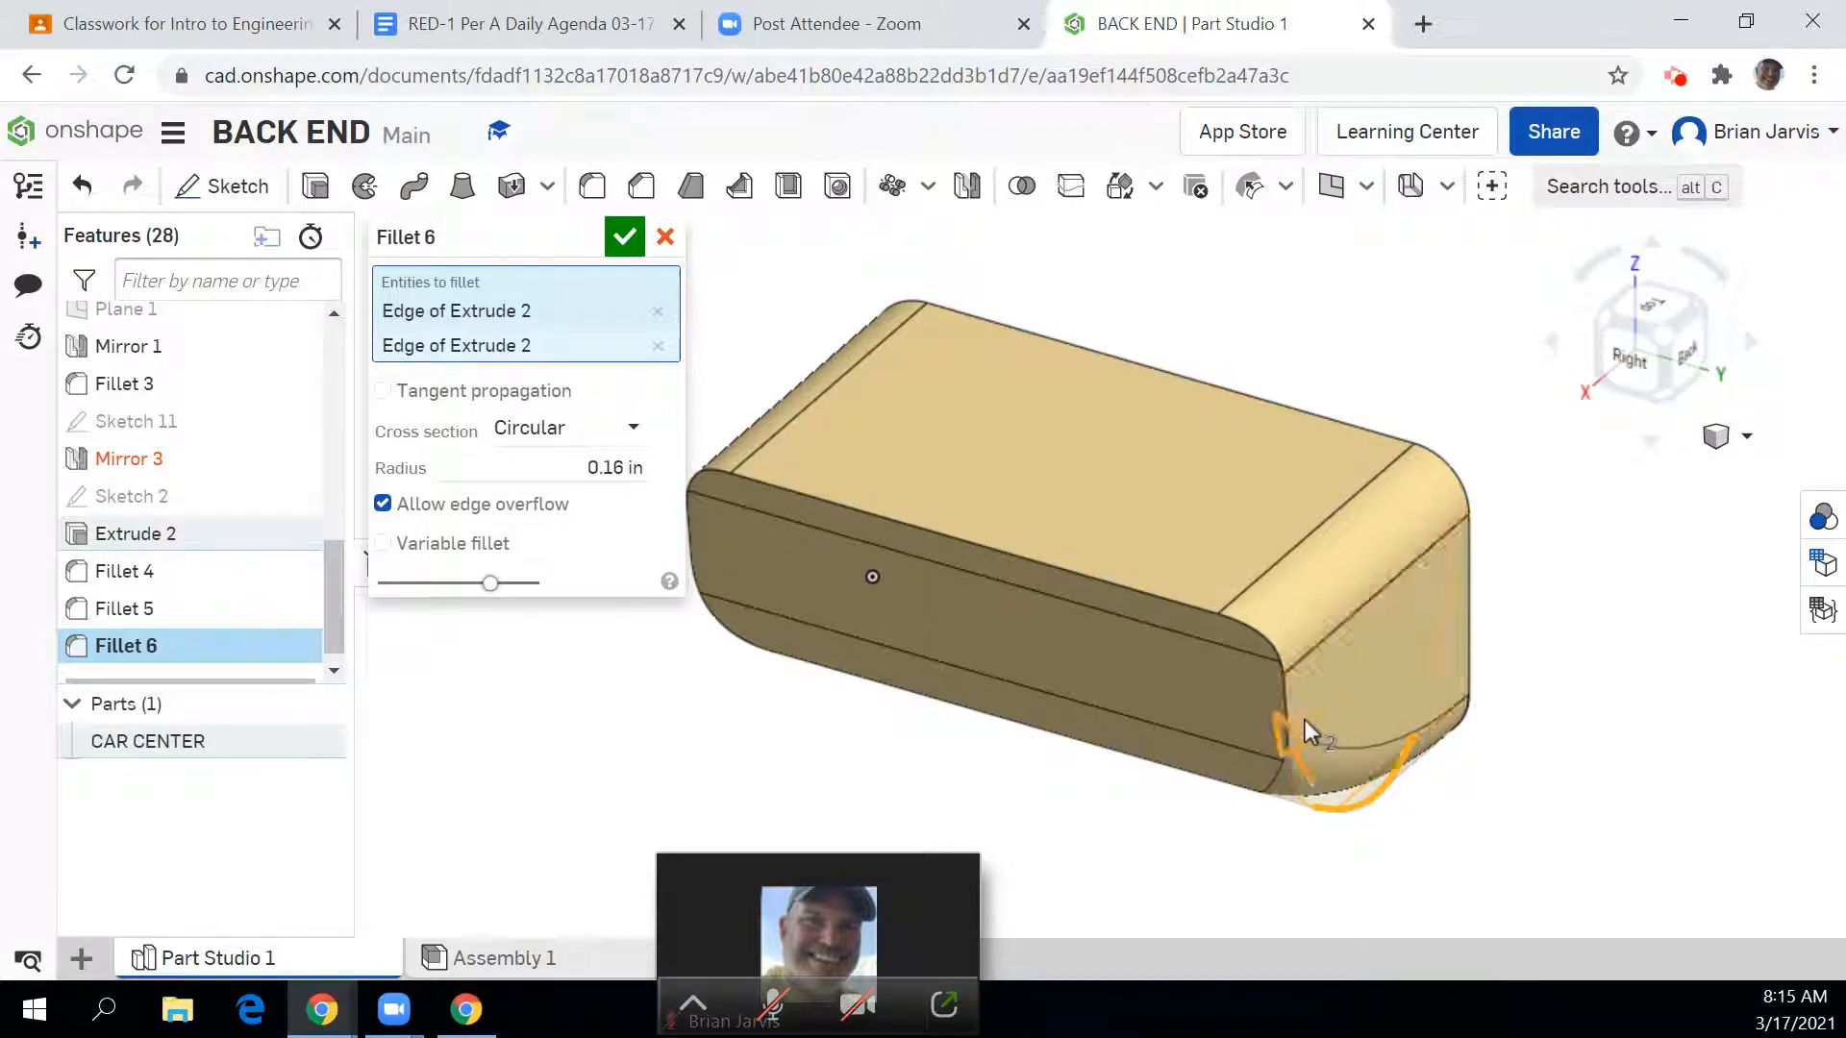
Step: Try adding the opposite side face's steep rear edge to the fillet, and remove it from the selection
scroll(1303, 721, "up", 3)
left_click(1245, 648)
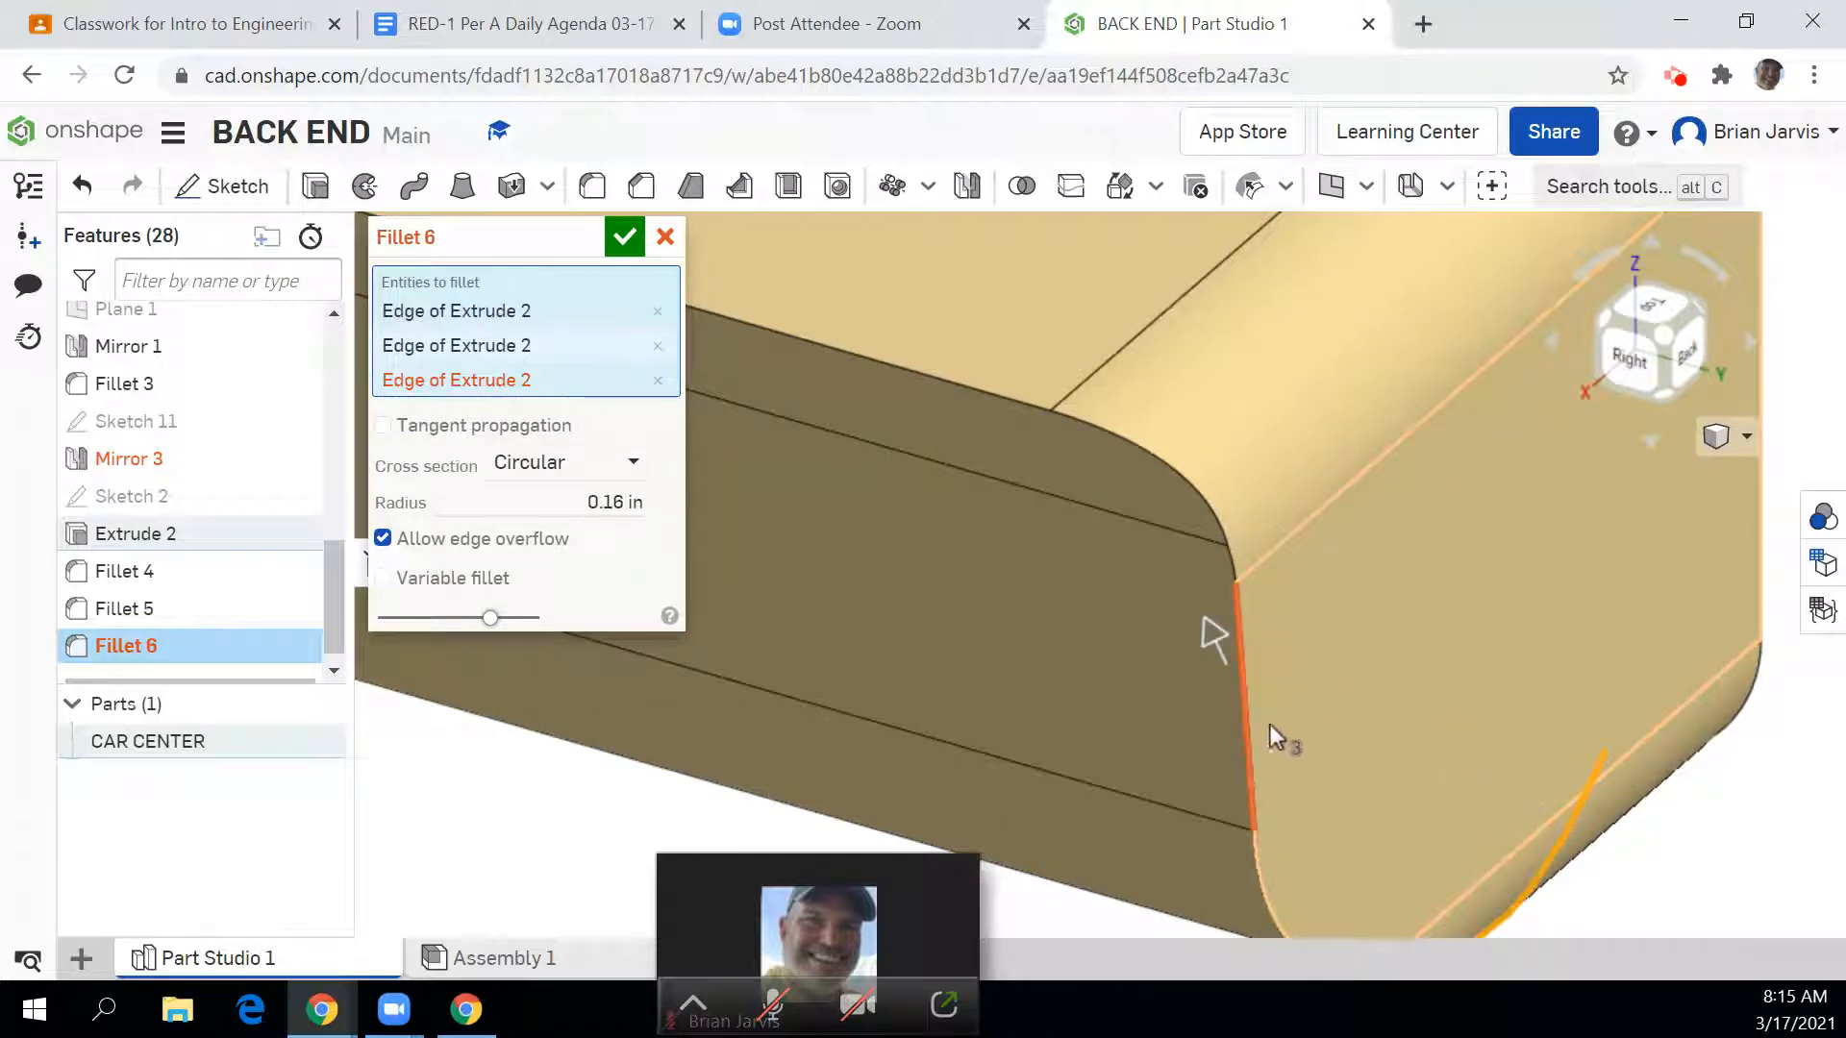
left_click(658, 380)
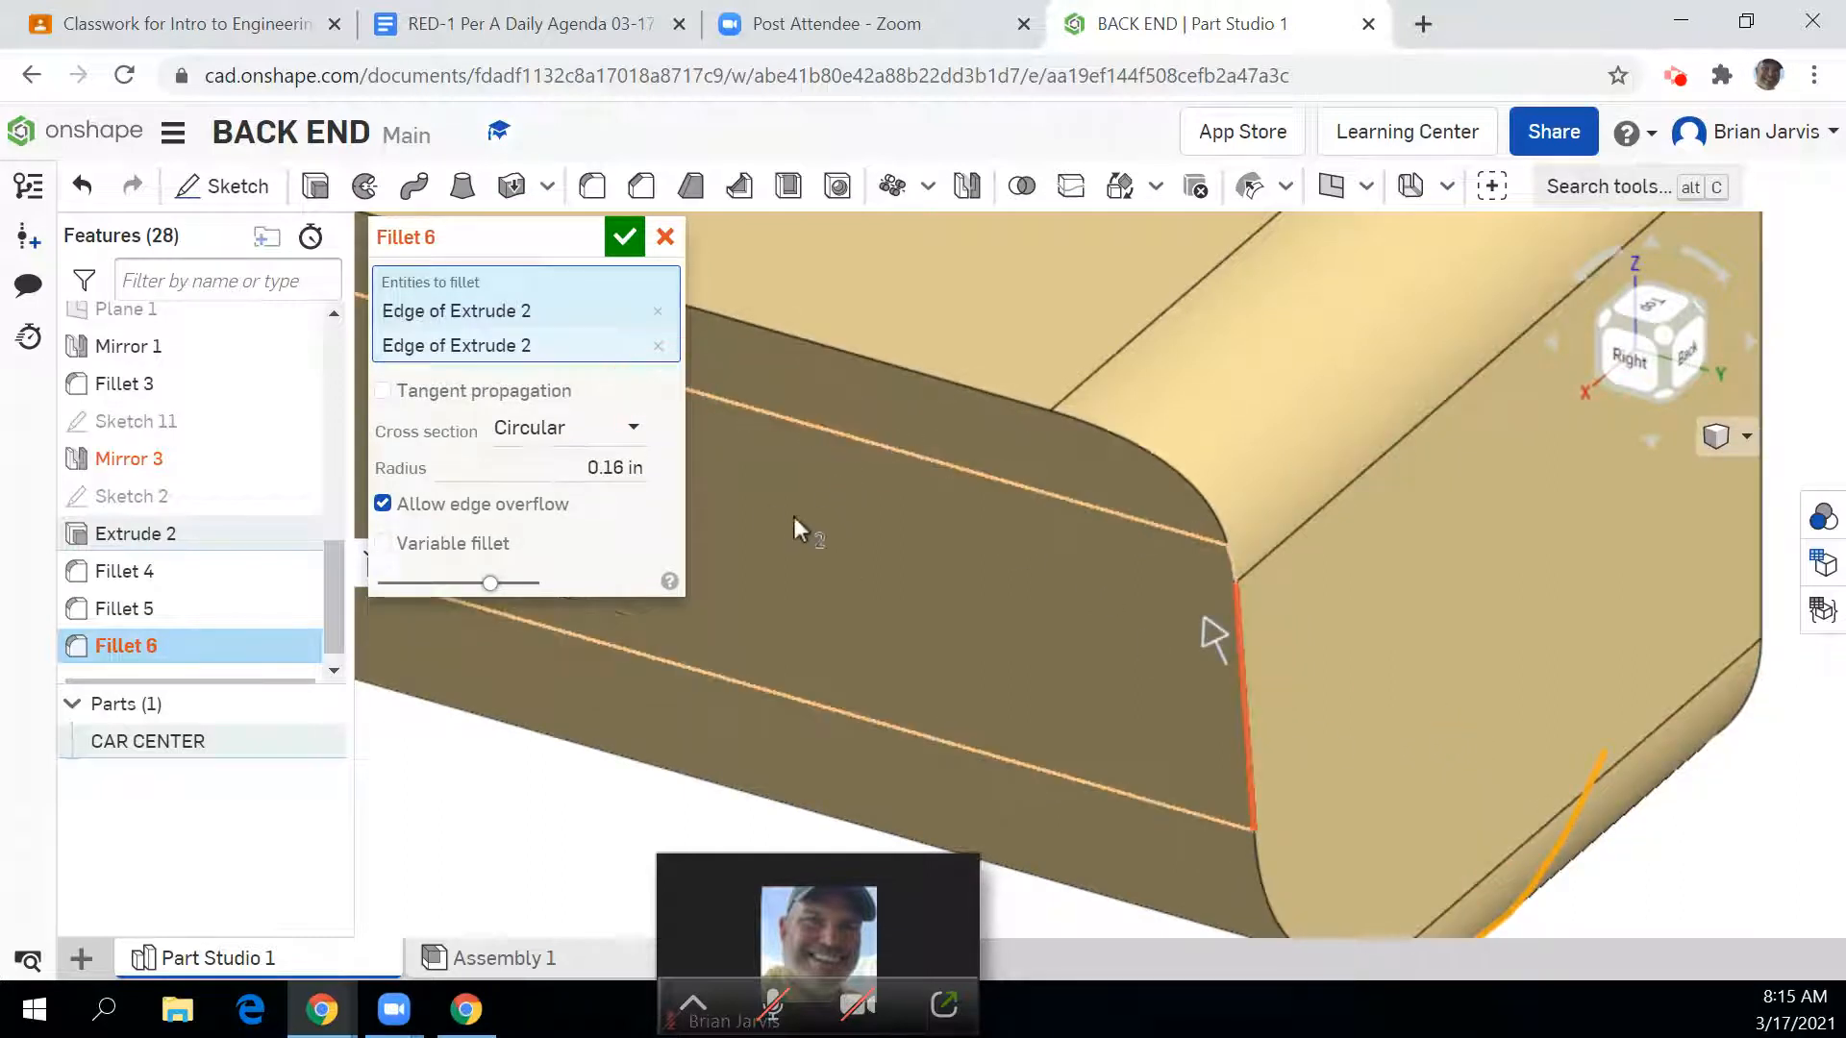
Step: Turn off edge overflow, try adding the steep rear edge and the tiny edge above it, remove both, and accept the fillet
left_click(383, 504)
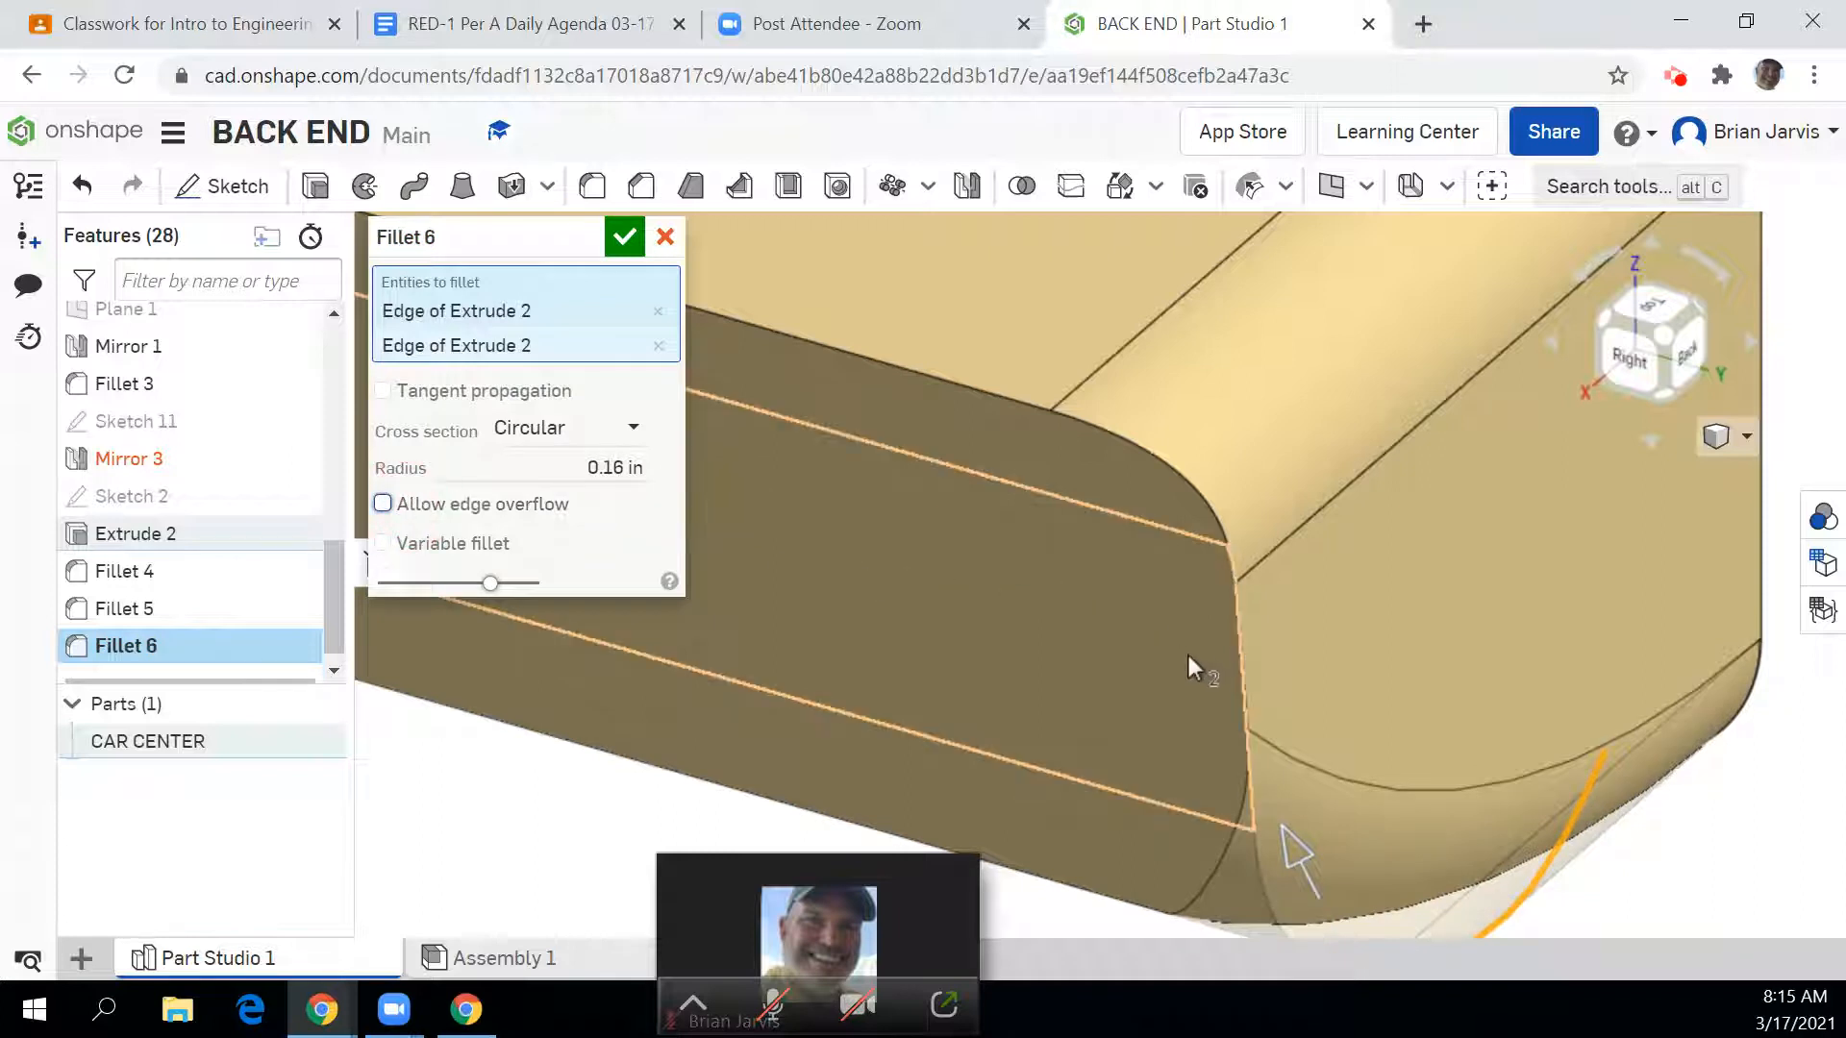
left_click(1239, 665)
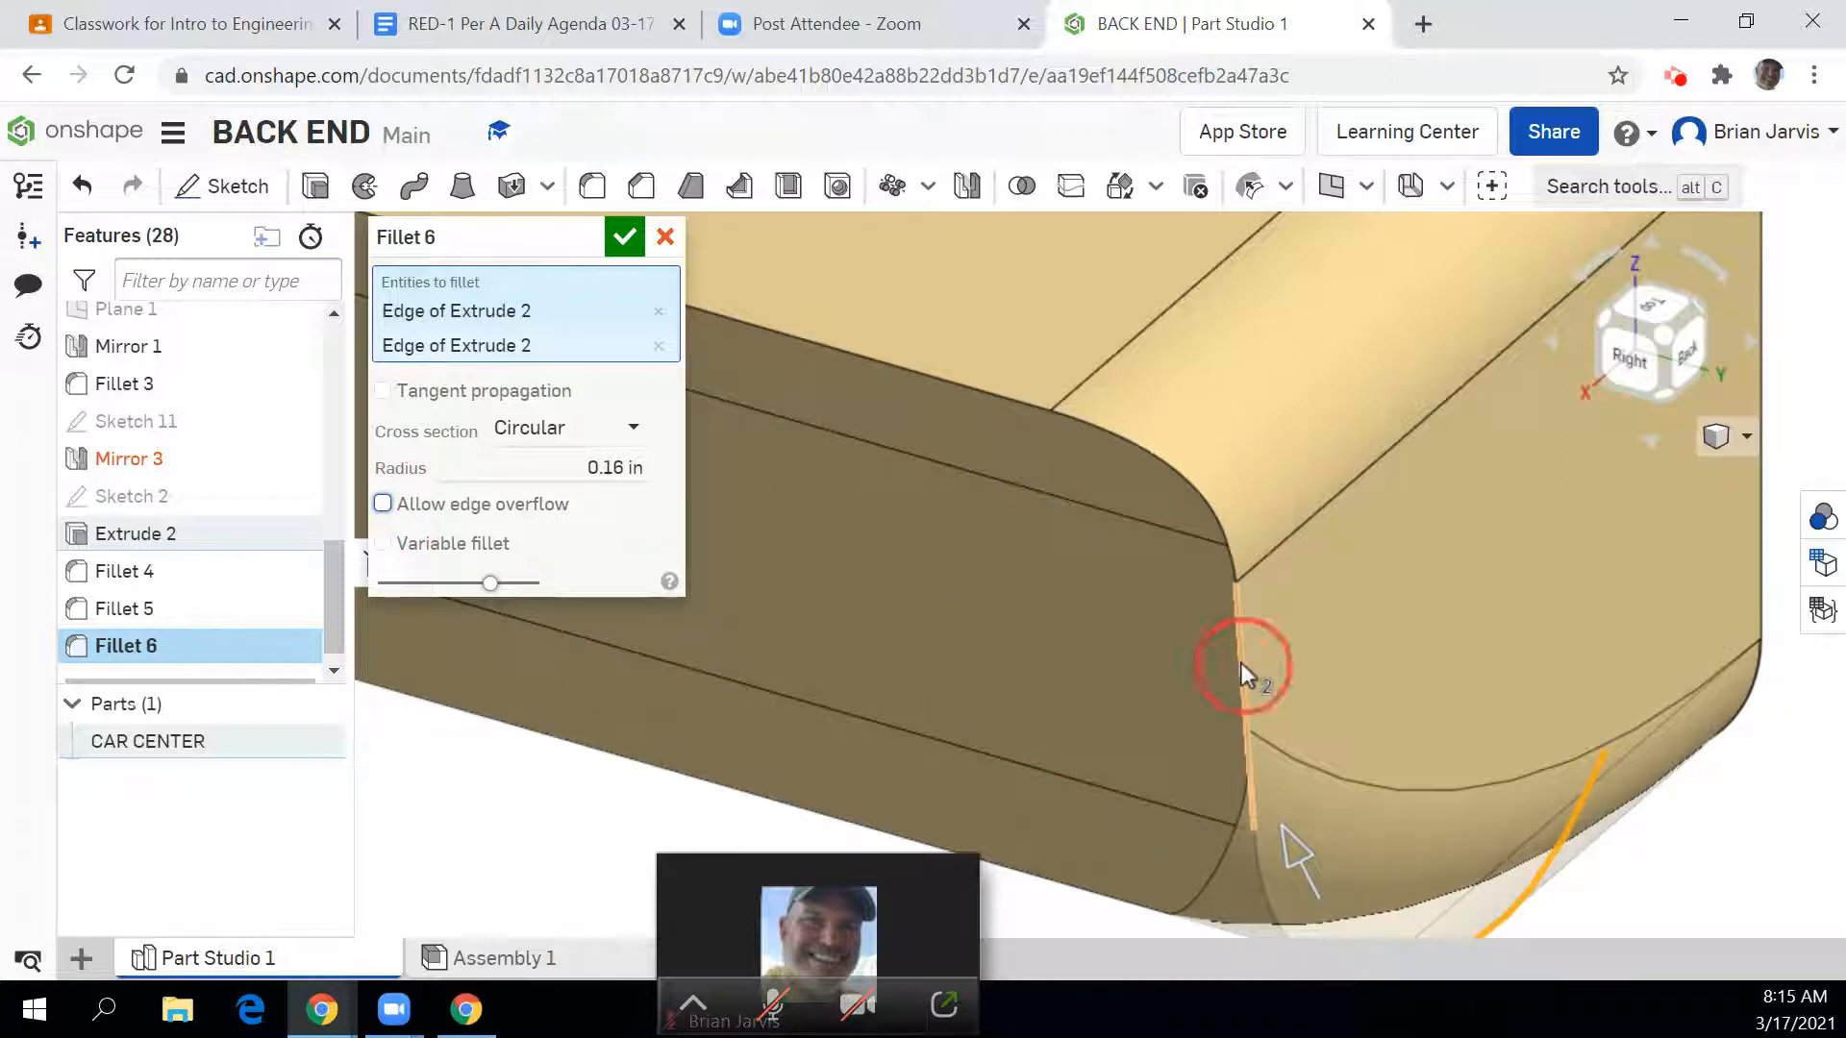
left_click(1229, 570)
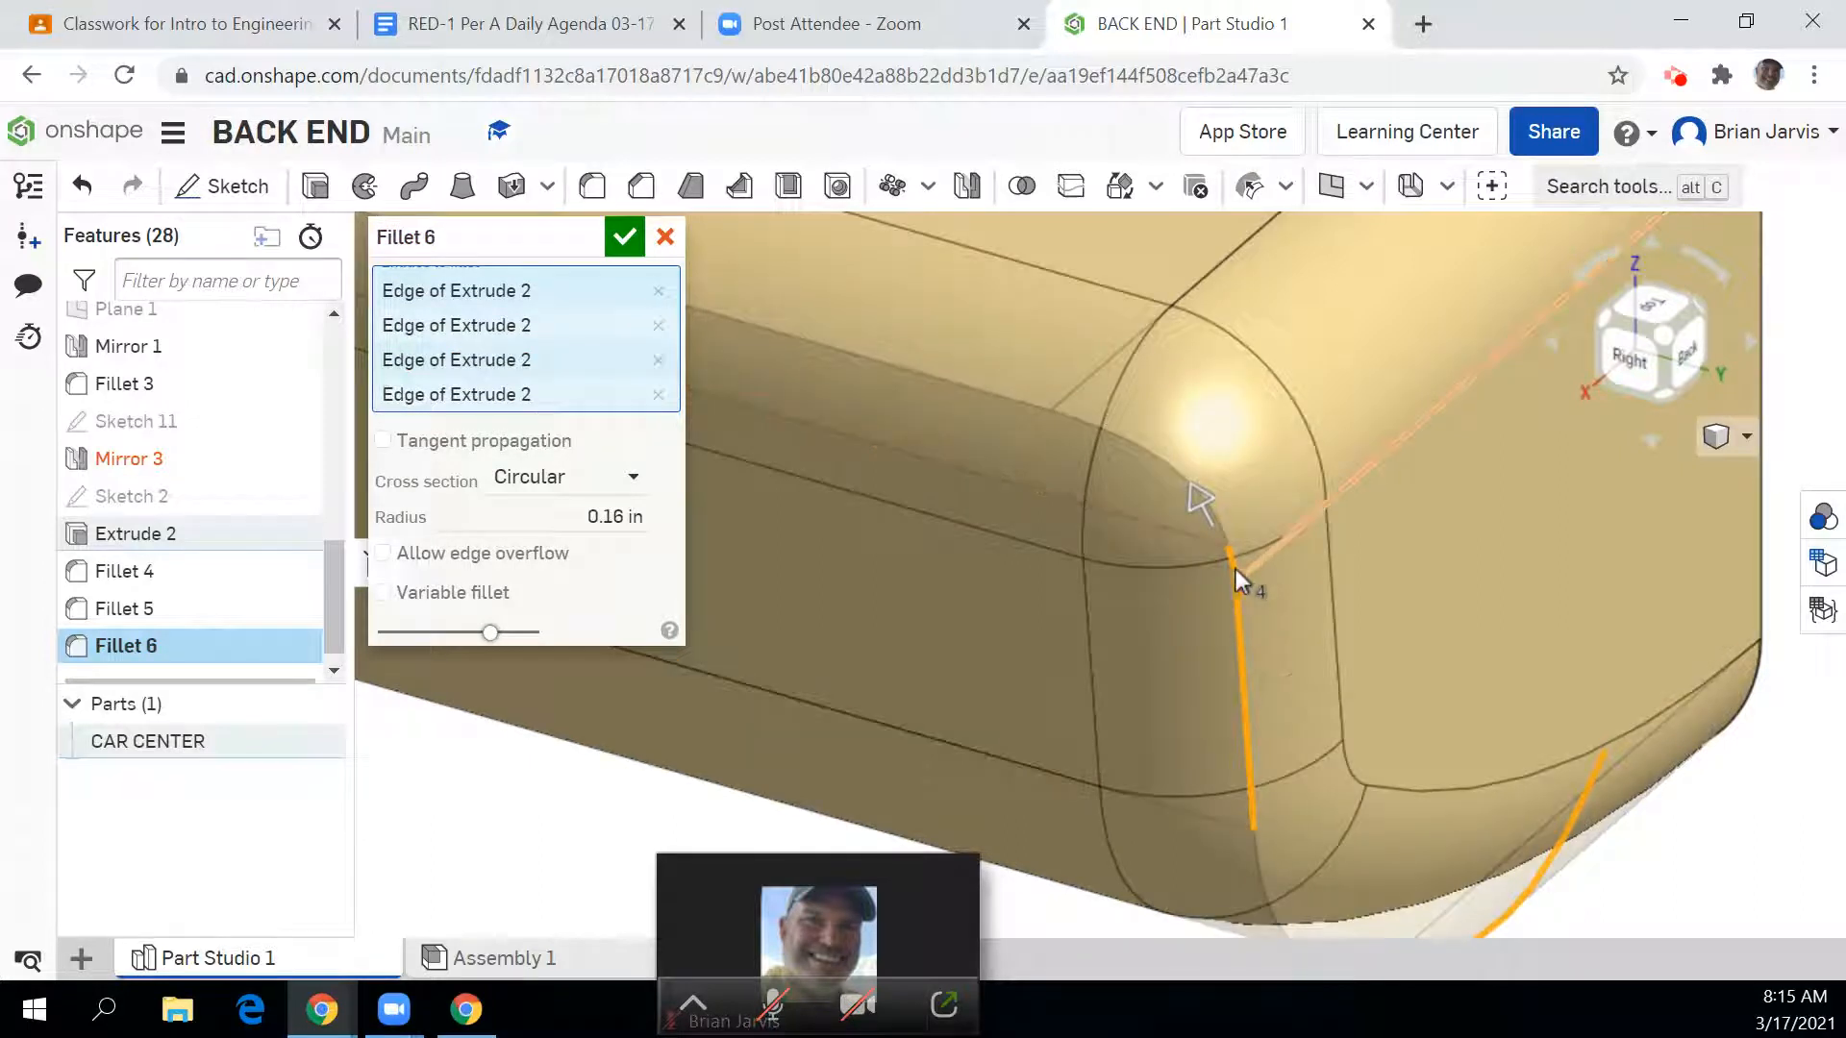
left_click(659, 395)
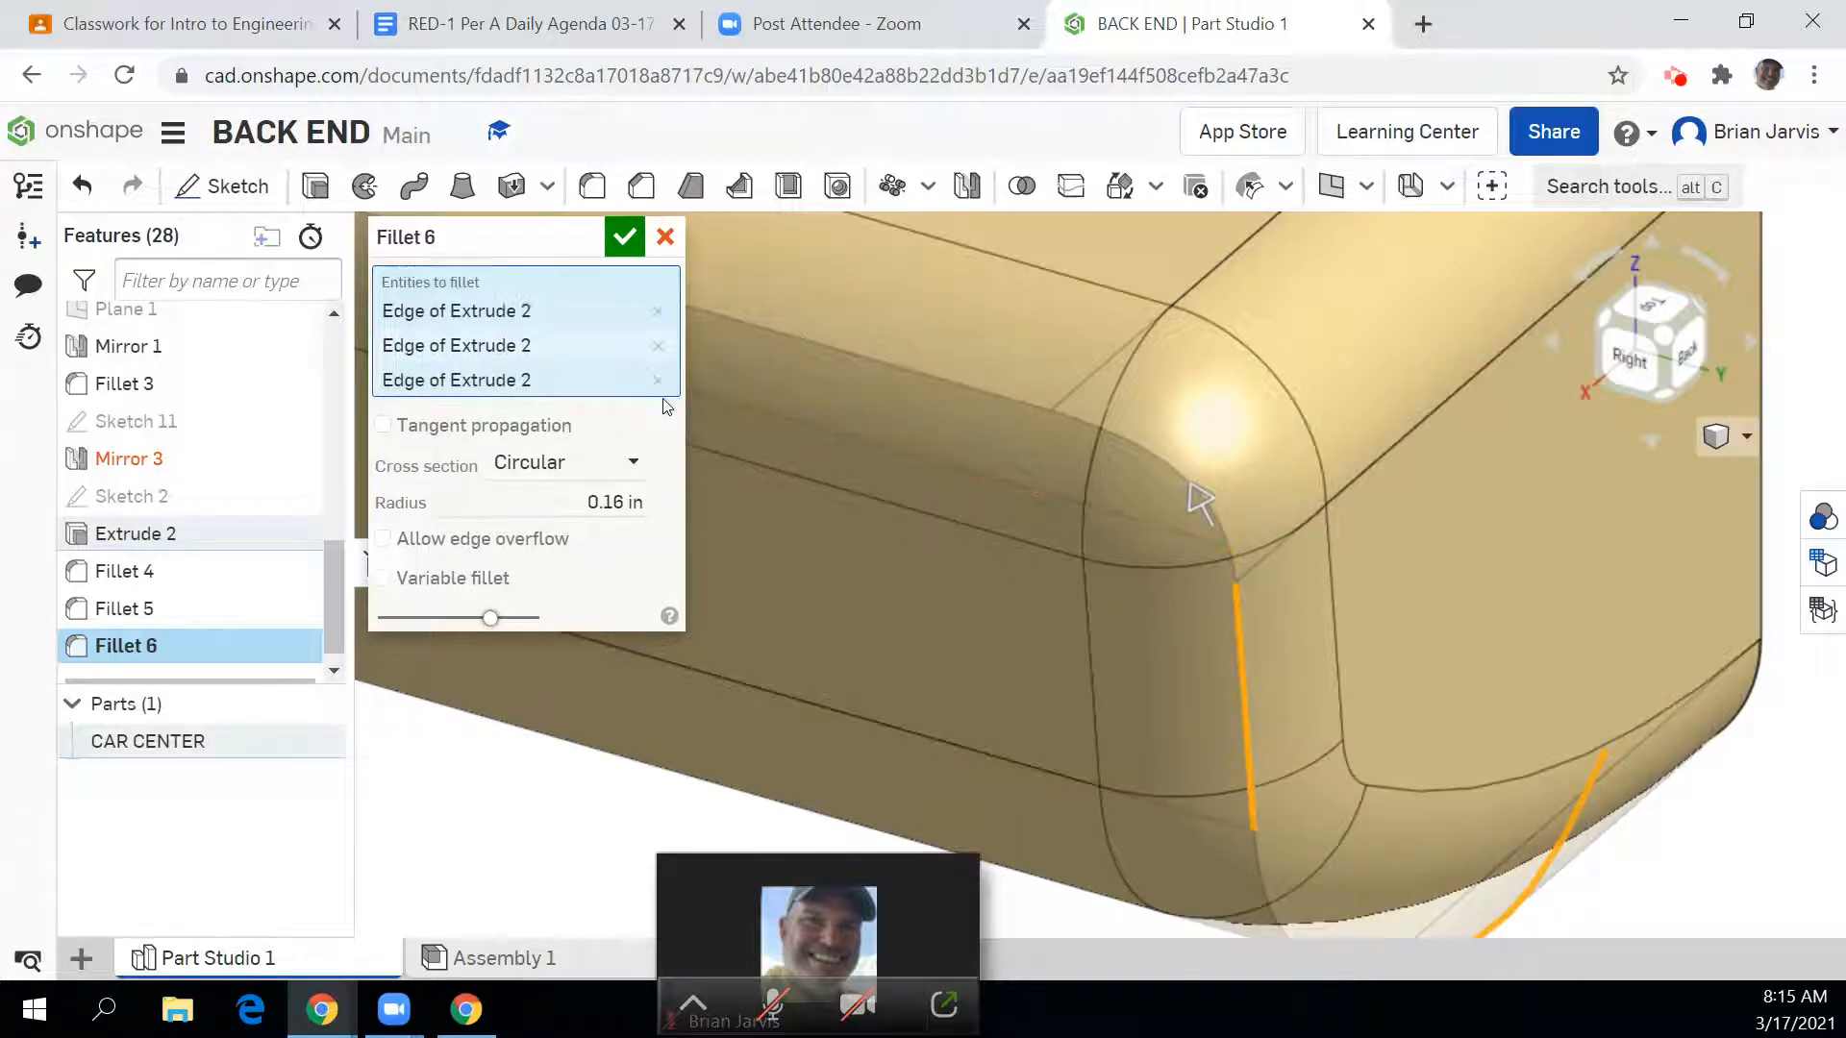
left_click(658, 380)
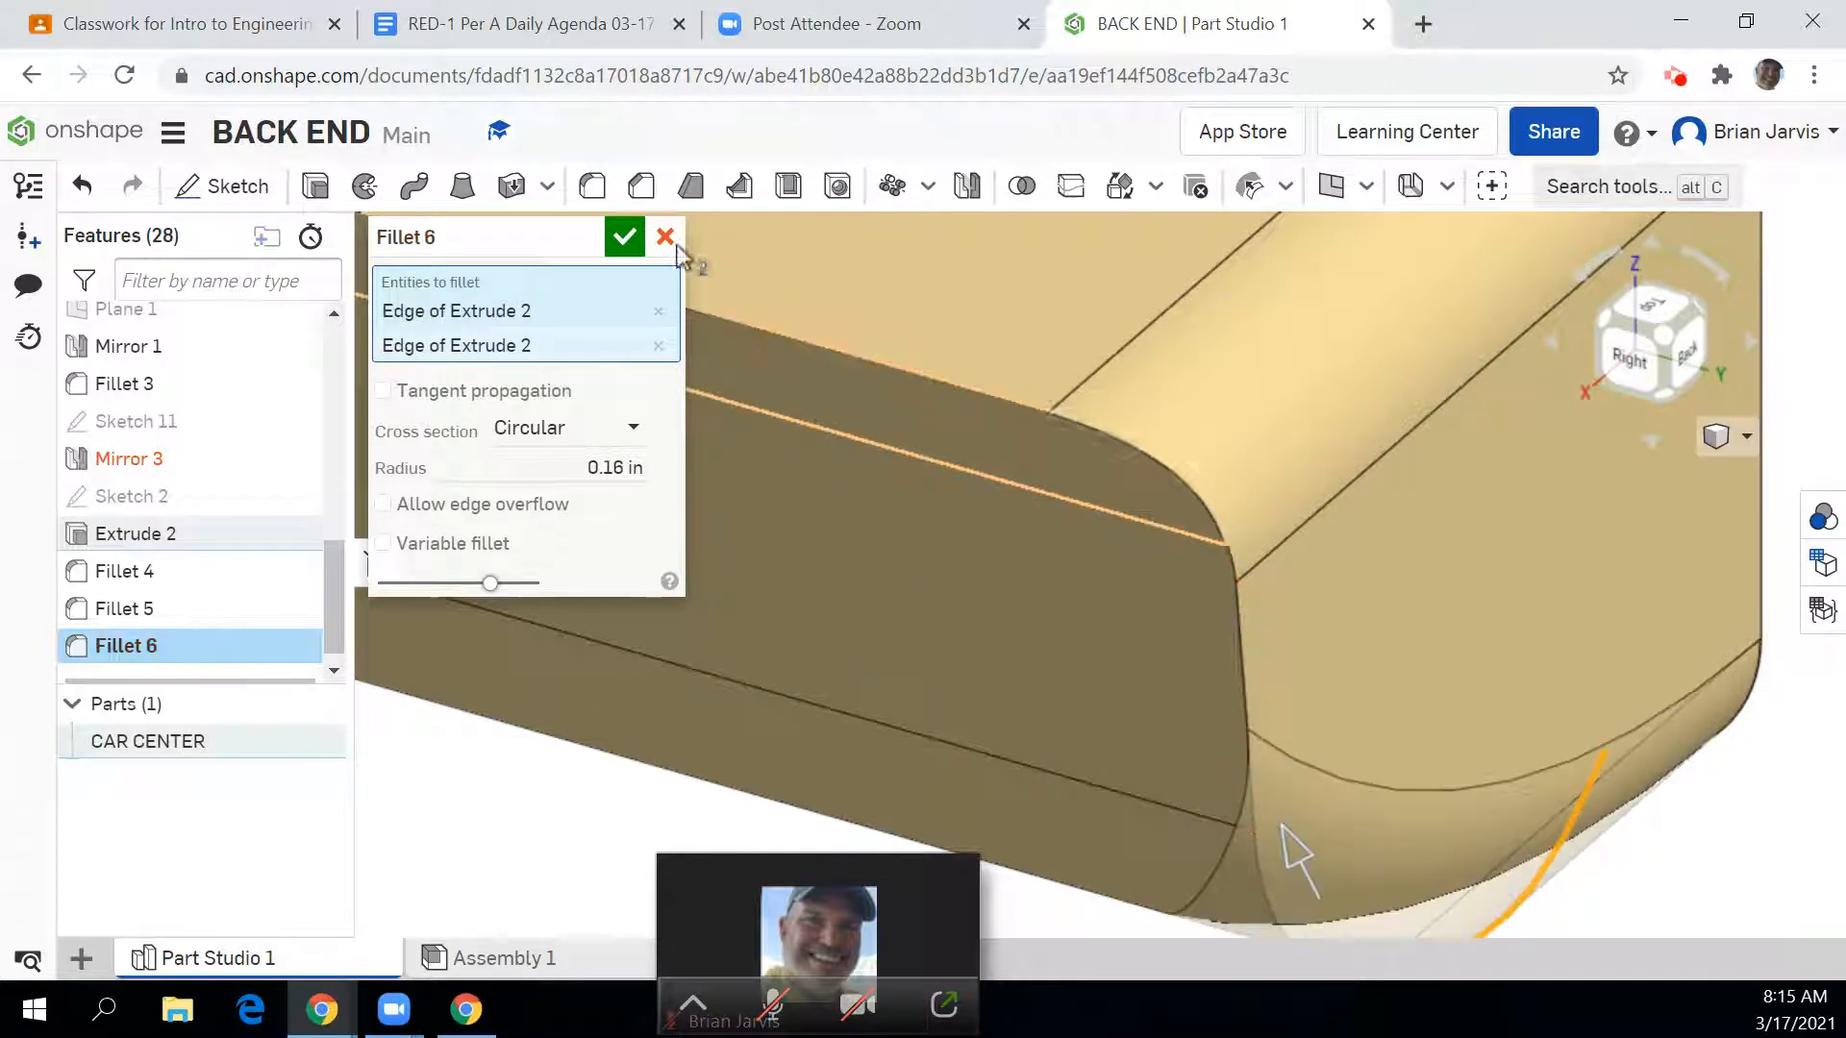
left_click(624, 237)
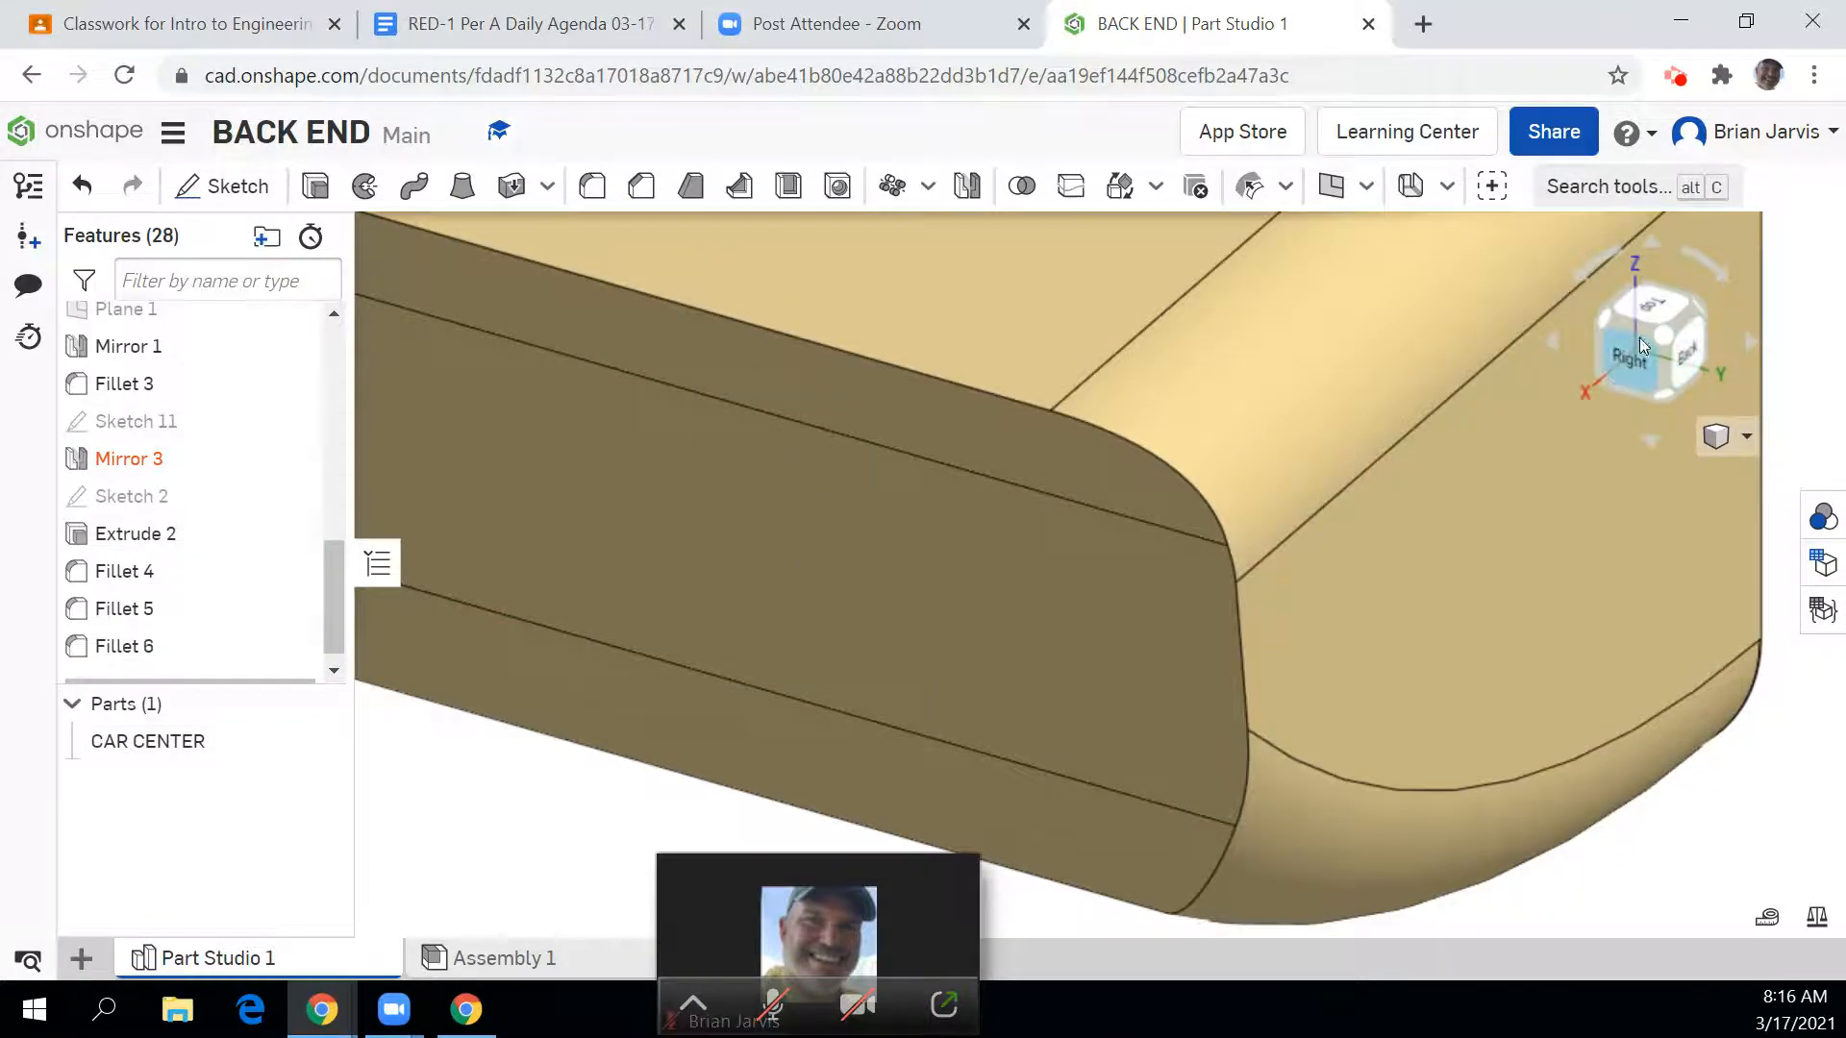
Step: Examine the filleted part from the front and in isometric view
left_click(1612, 323)
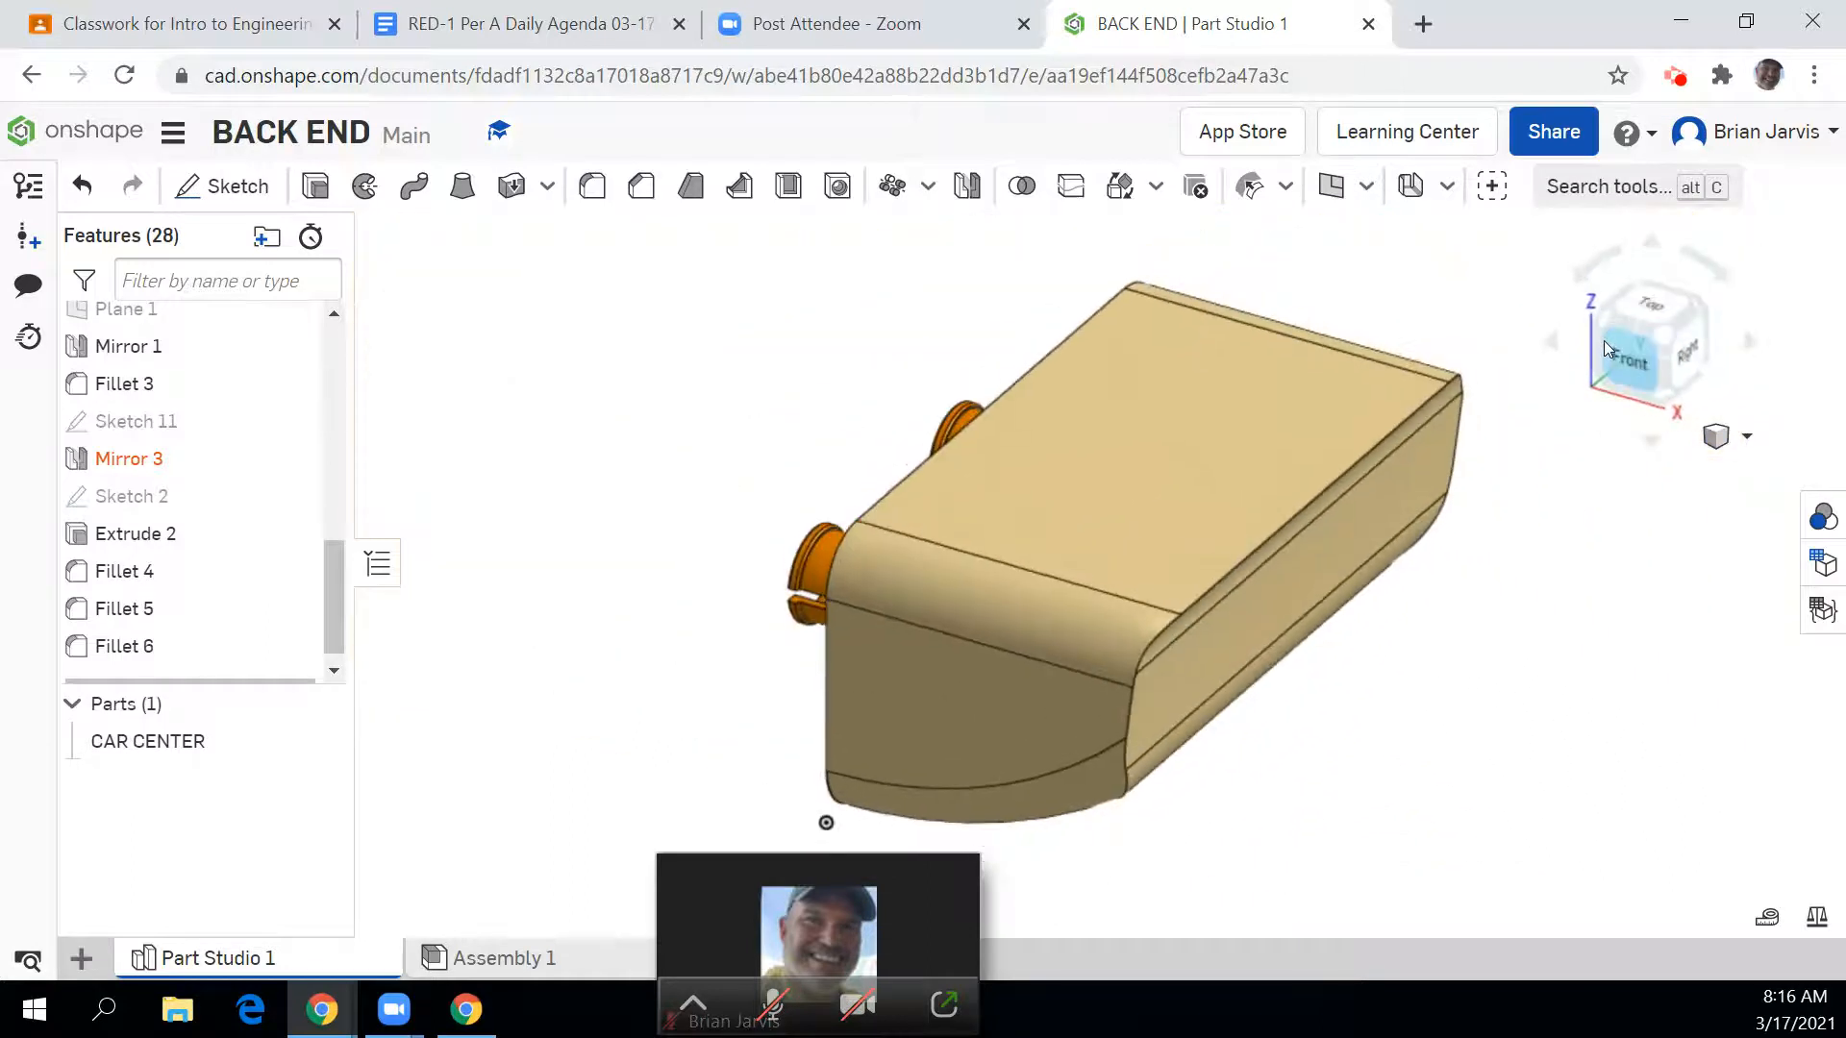
left_click(1619, 359)
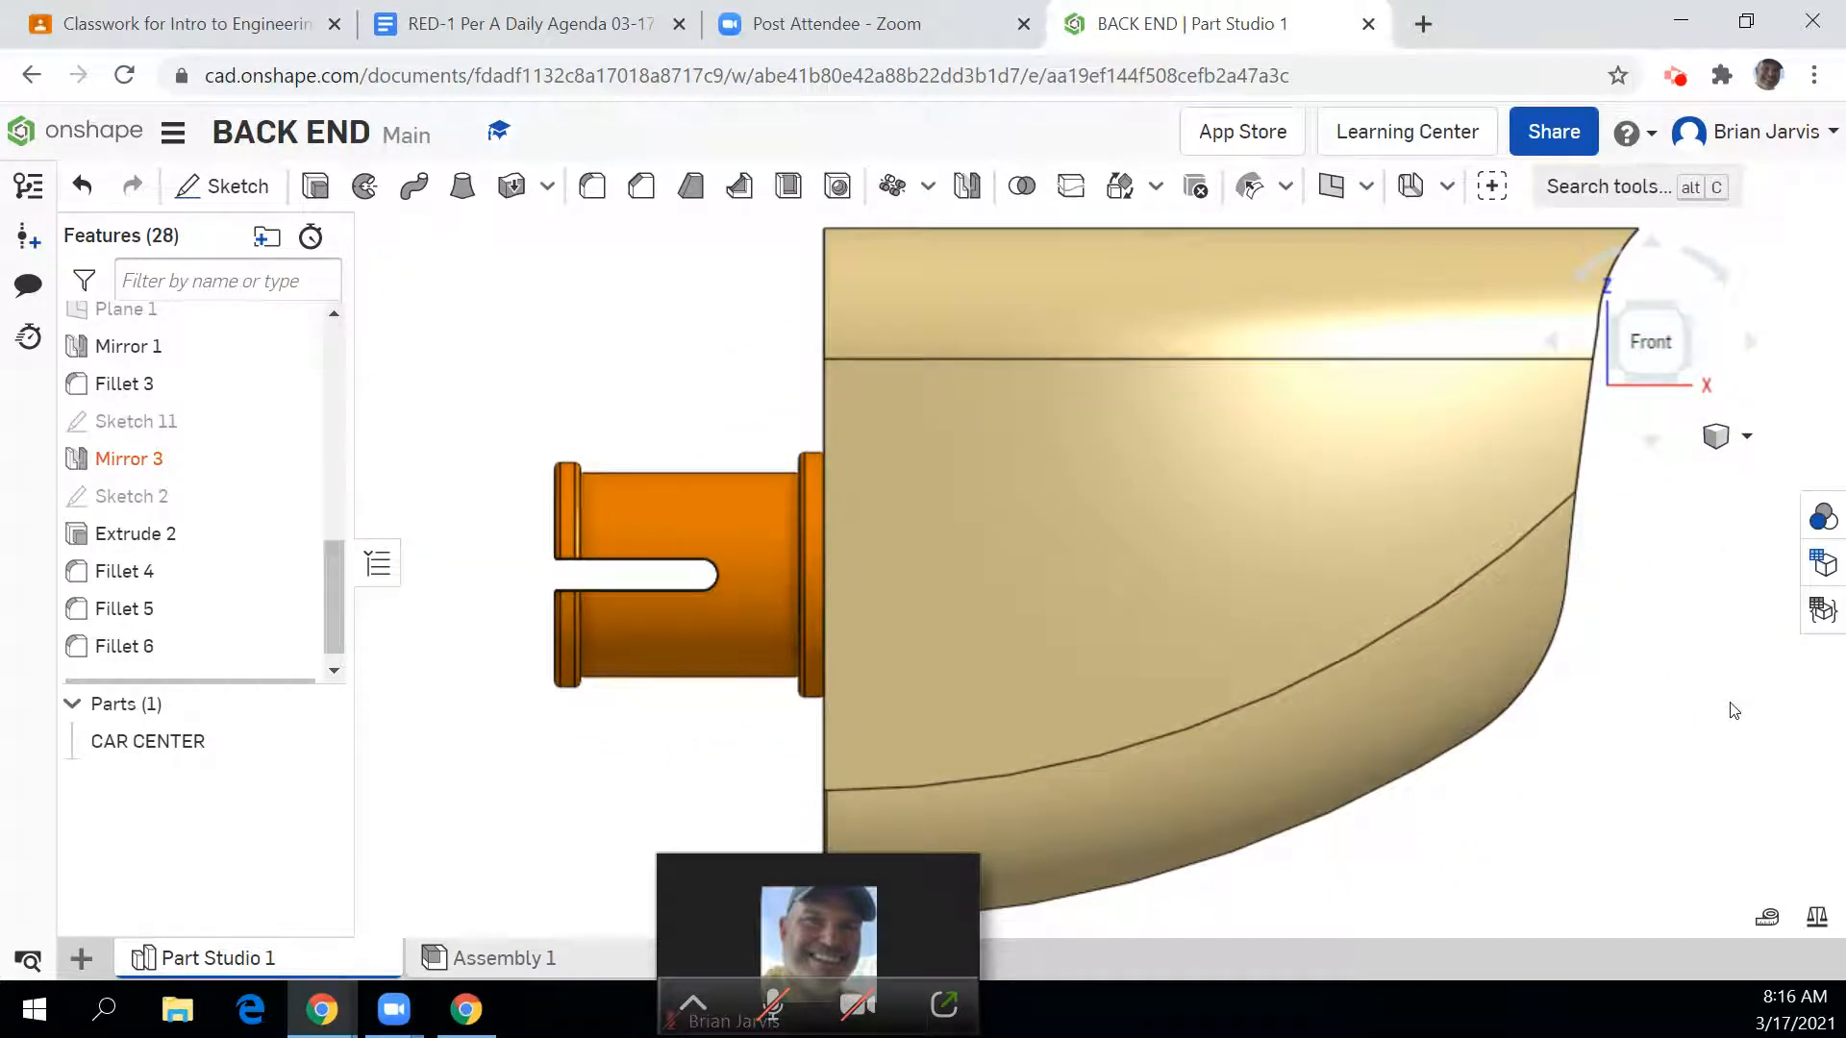
left_click(1684, 320)
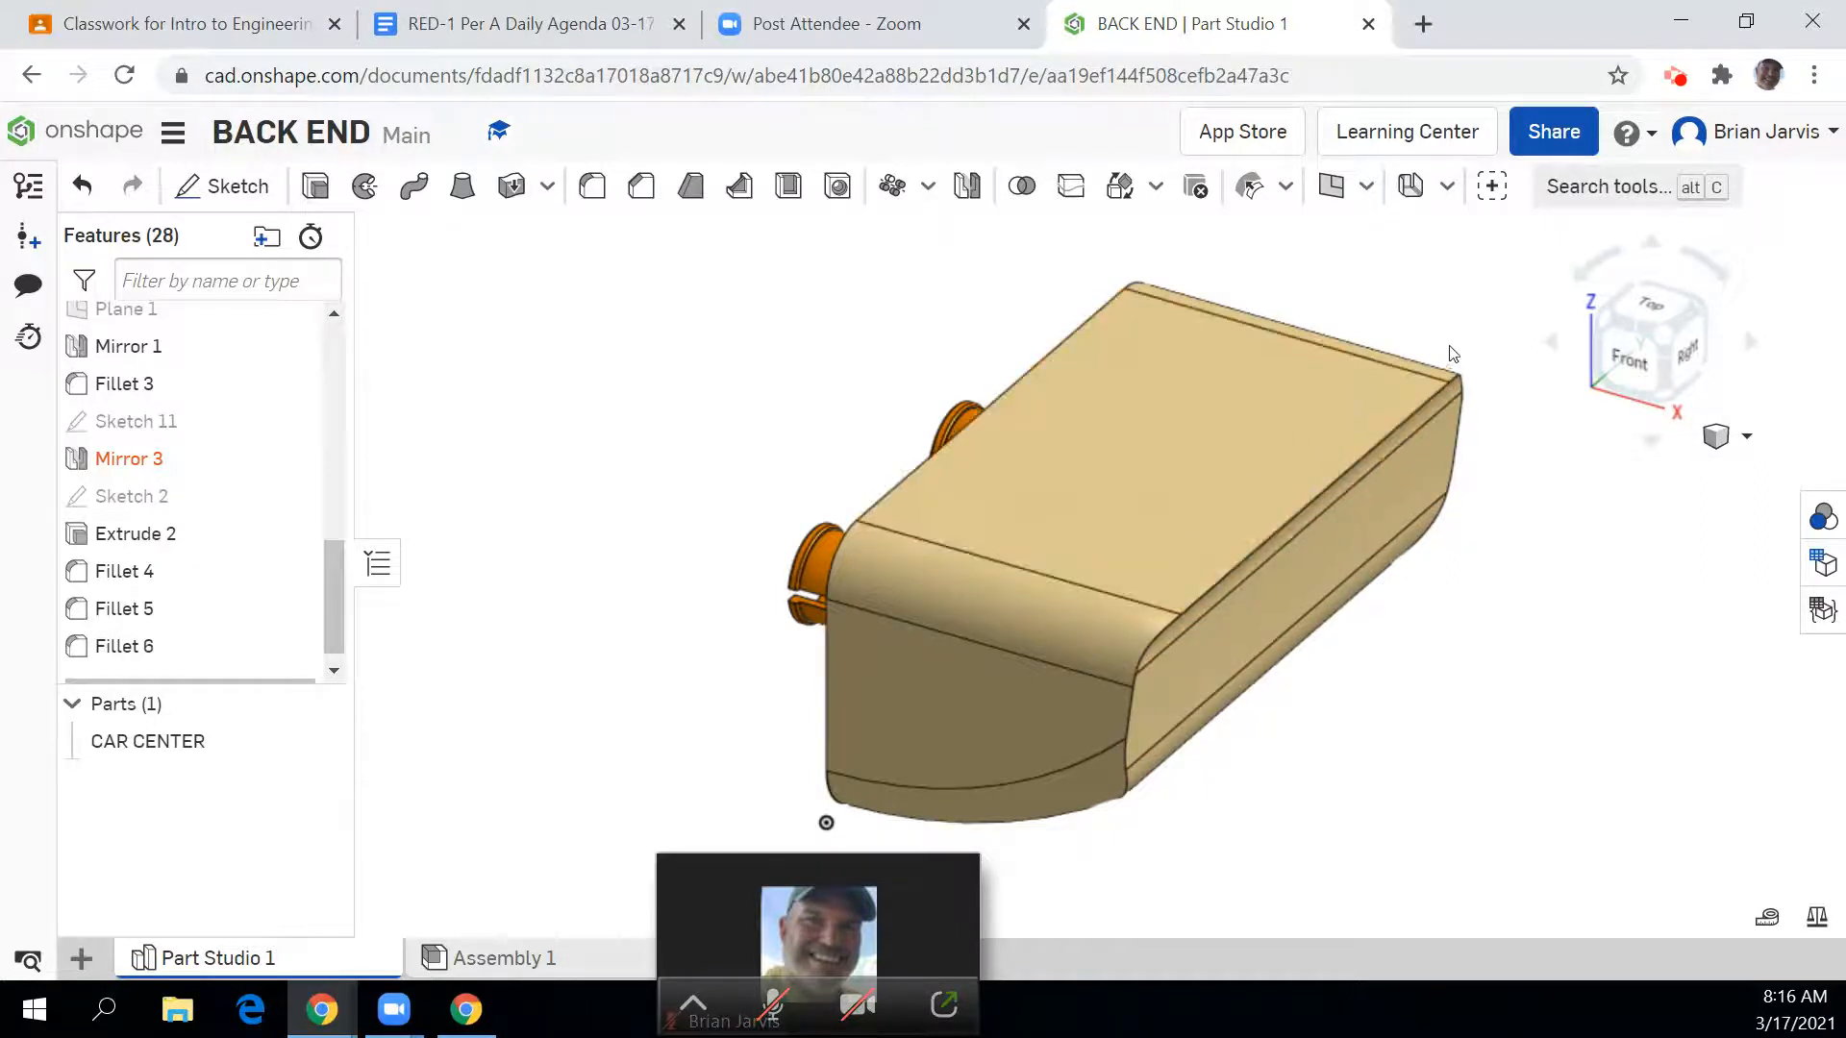
left_click(1619, 375)
scroll(1104, 709, "up", 3)
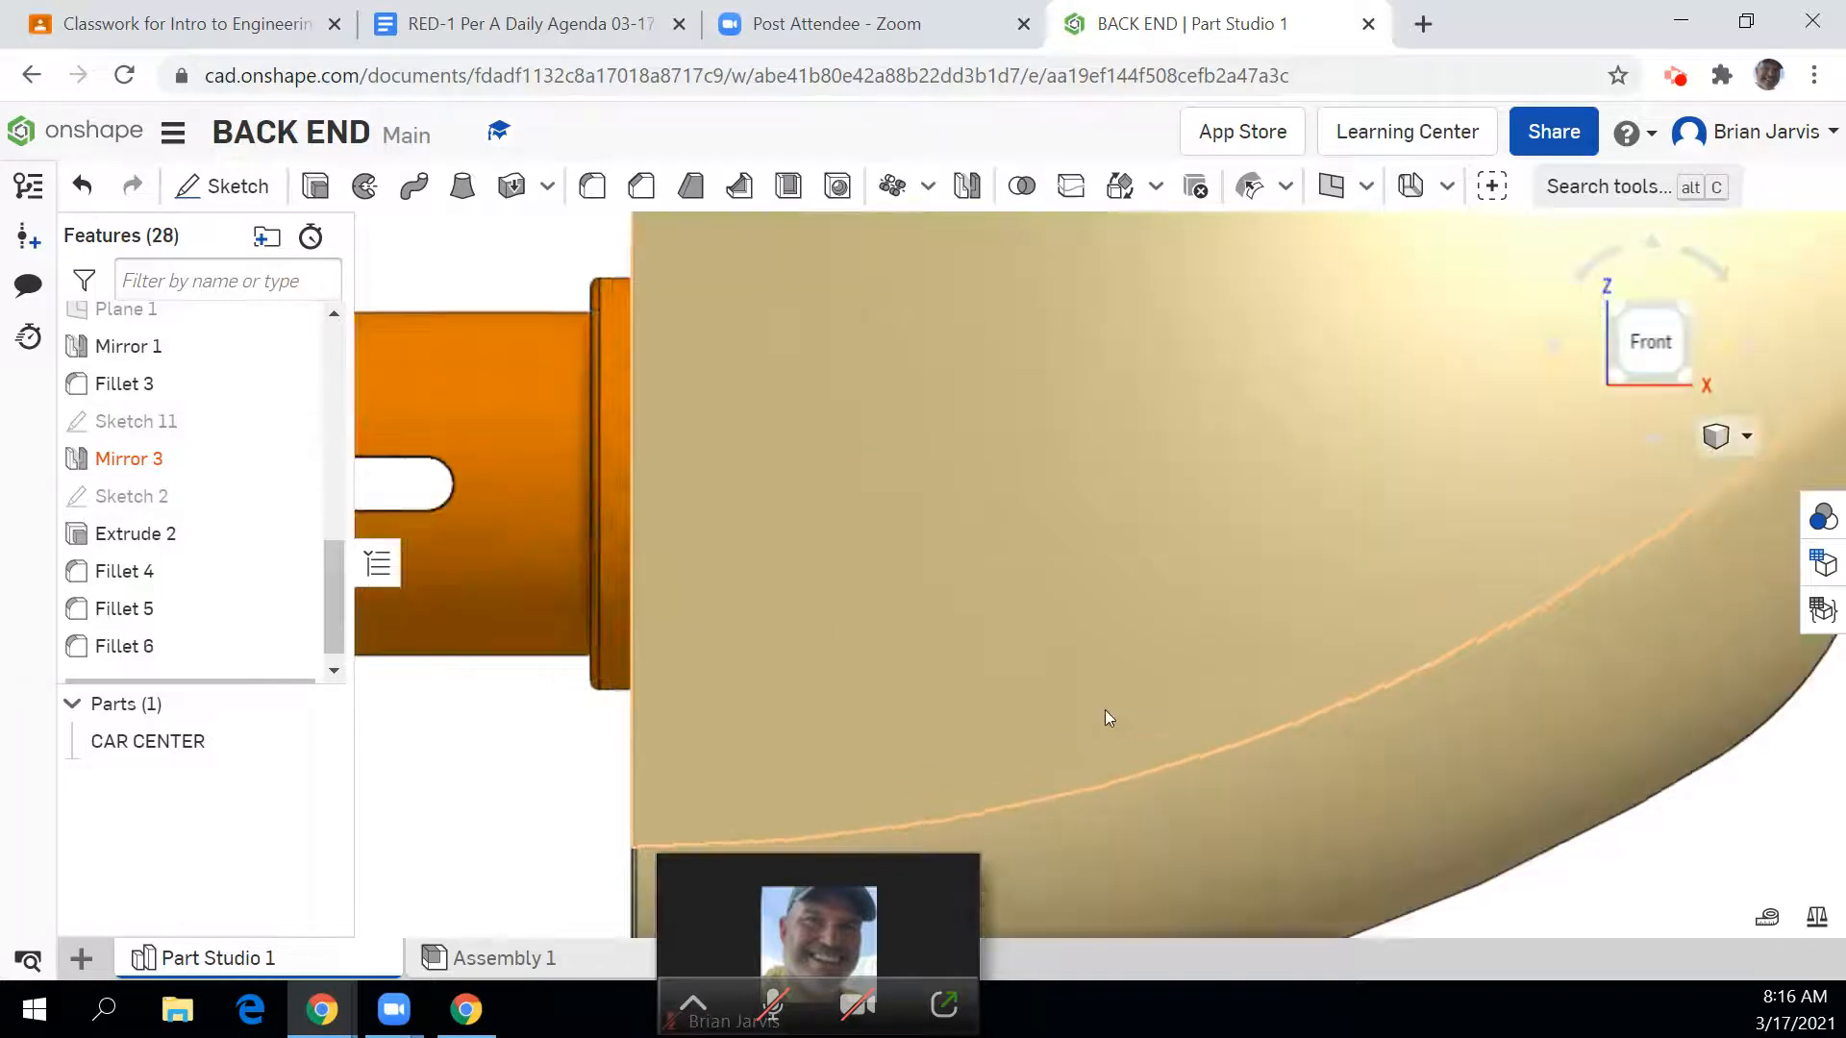
scroll(1100, 717, "down", 5)
left_click(1690, 315)
Step: Sketch a circle about 0.294 in in diameter on the front side face, near its lower curved edge and connector end
left_click(231, 186)
left_click(886, 726)
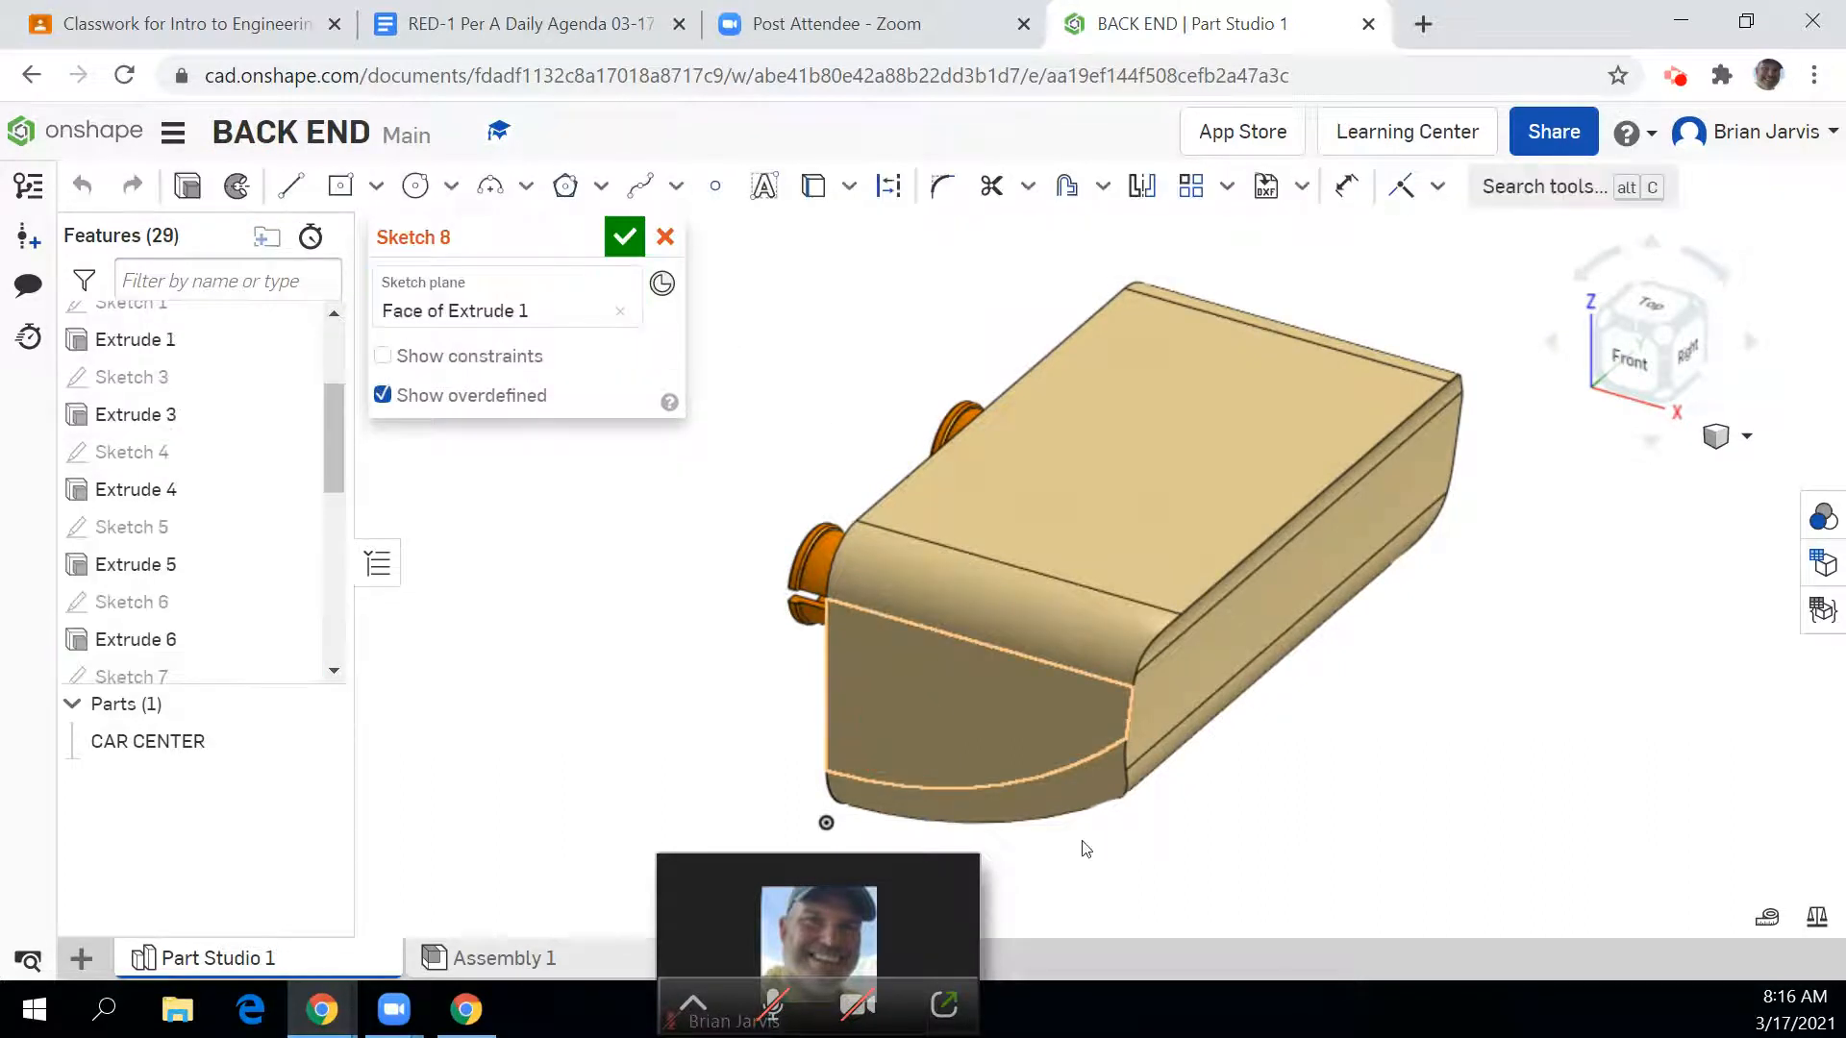
left_click(1634, 360)
scroll(1515, 640, "up", 10)
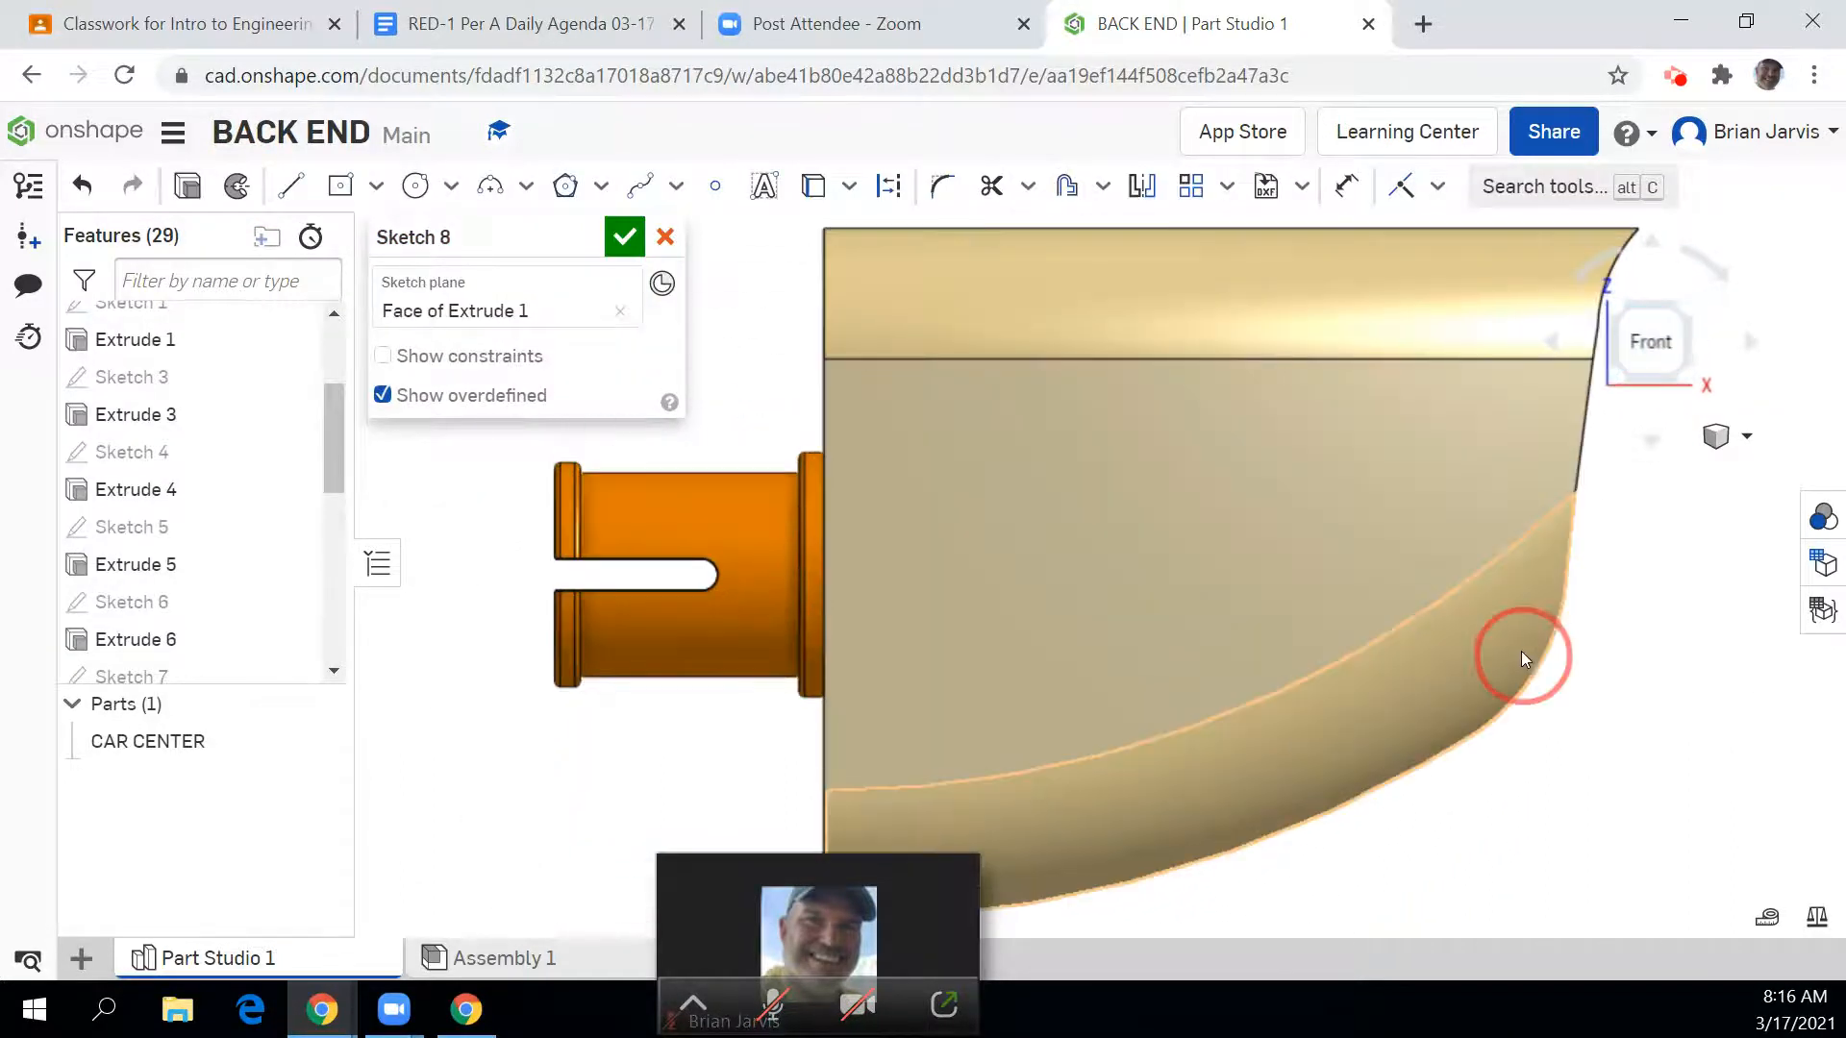
scroll(1485, 550, "down", 10)
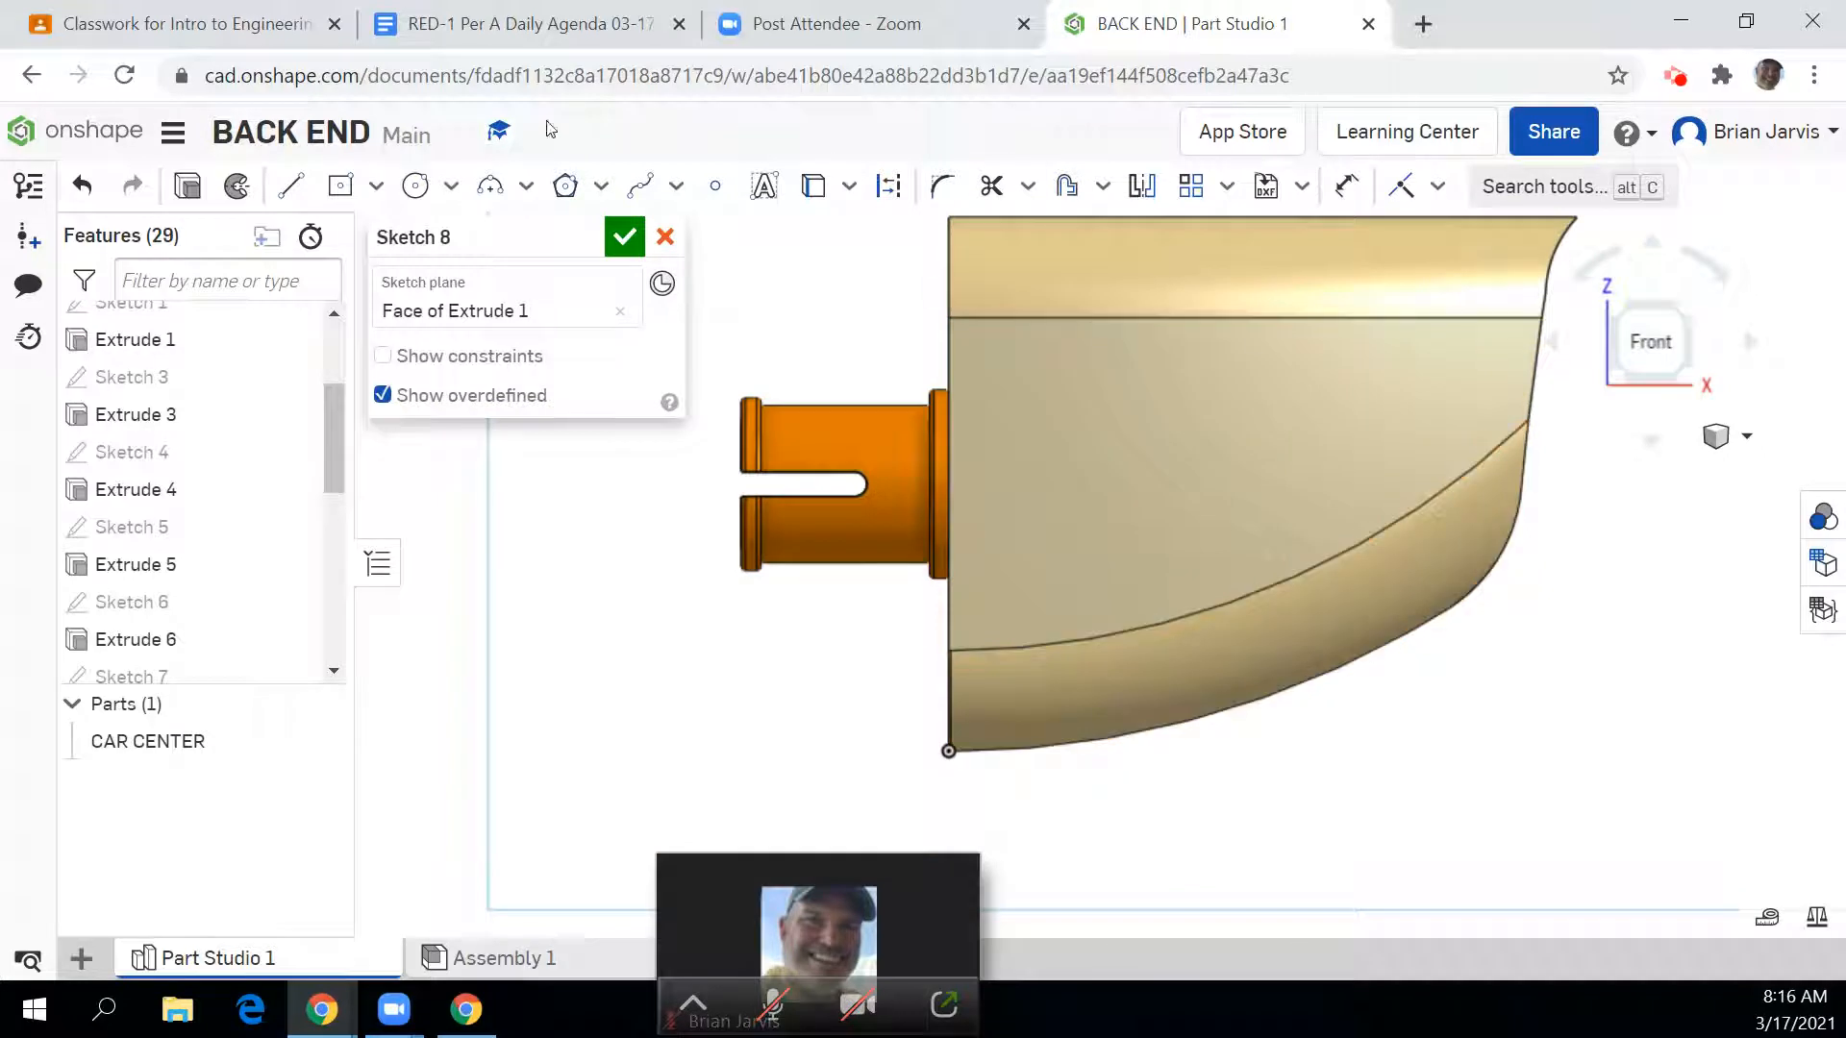
left_click(422, 185)
left_click(1113, 574)
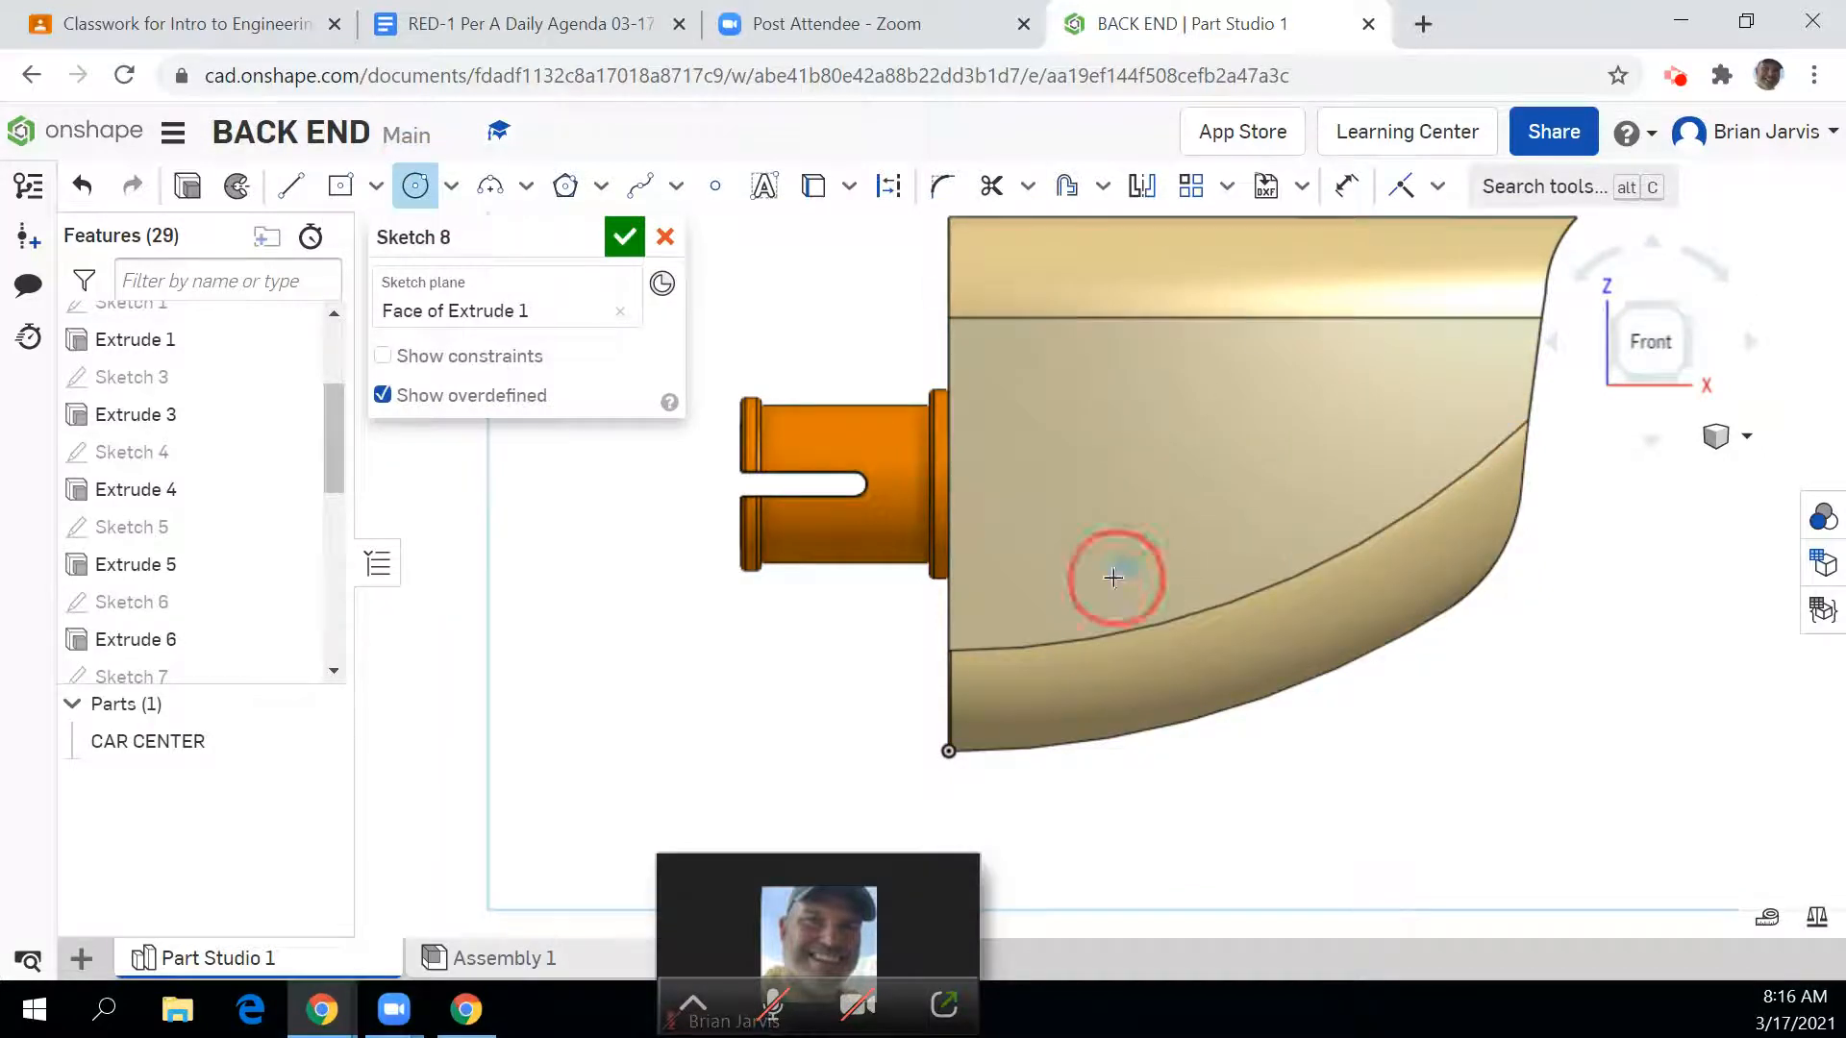
left_click(1171, 647)
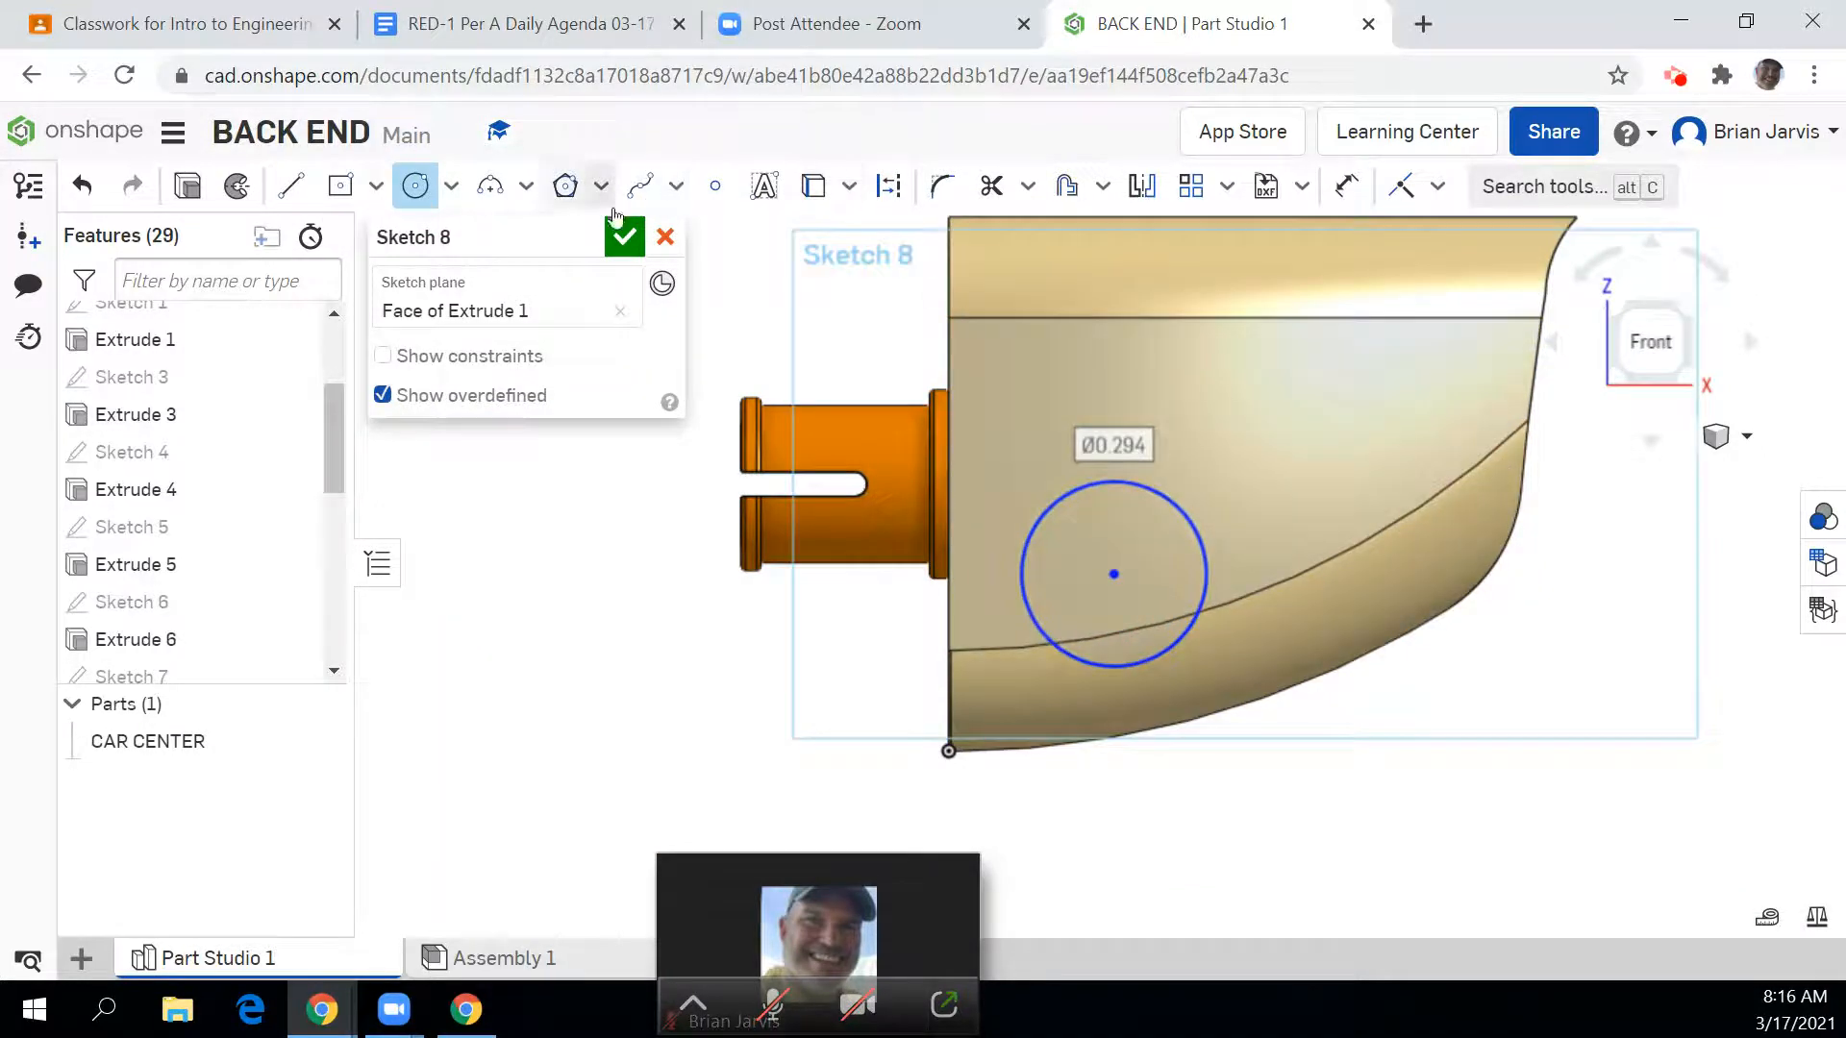
Step: Dimension the circle's diameter as 0.27 in
left_click(1346, 185)
left_click(1207, 544)
left_click(1529, 766)
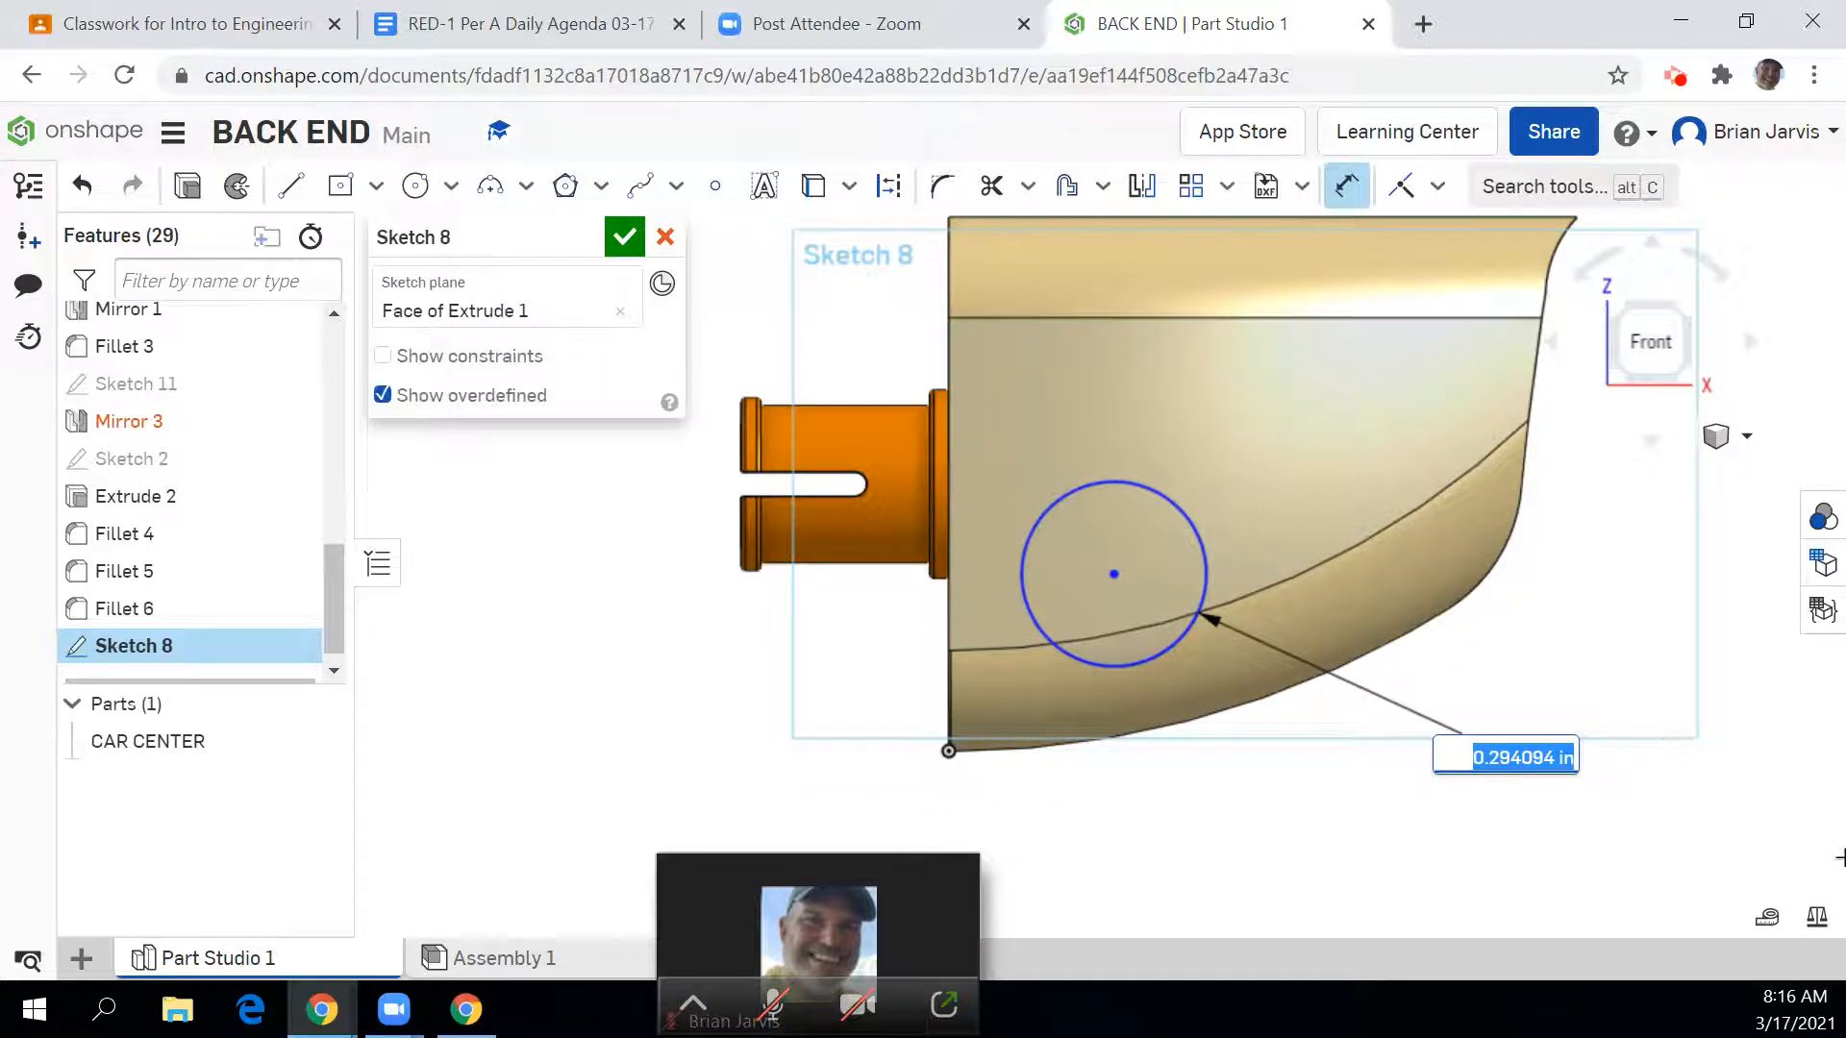
type(".27")
key("Return")
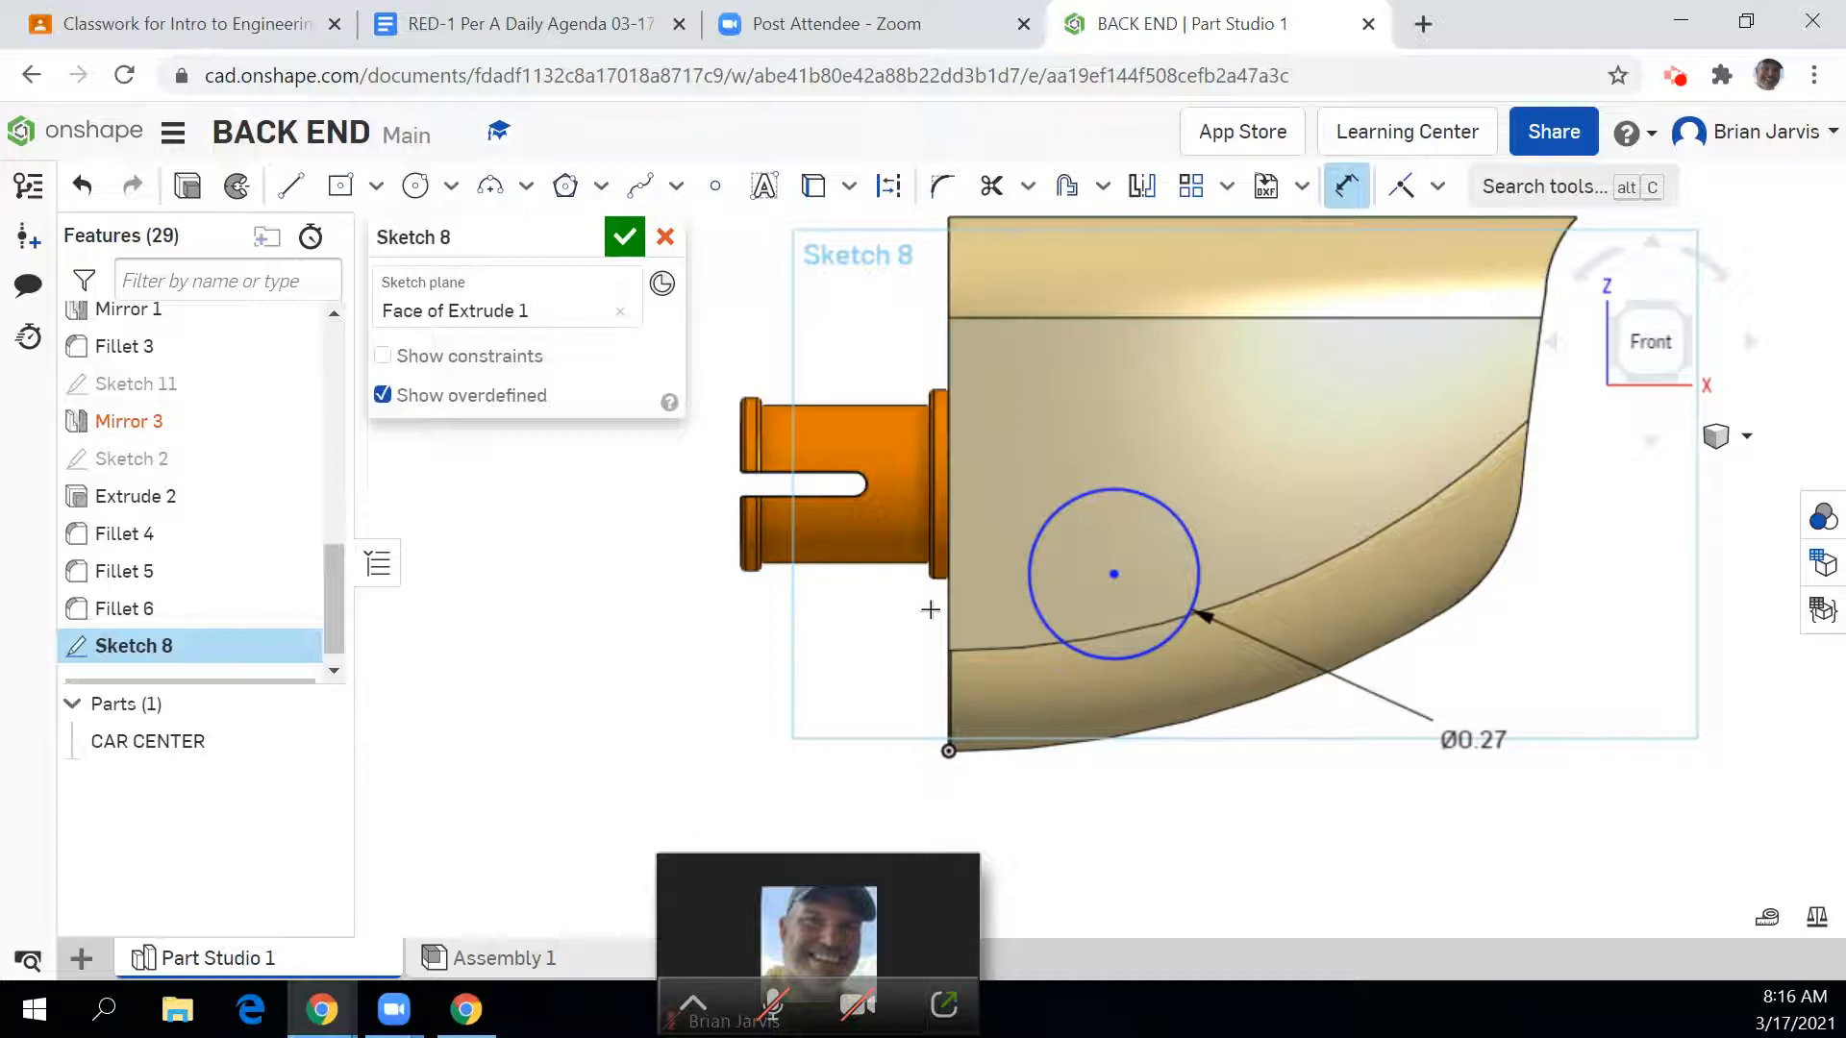
Step: Dimension the horizontal distance from the part's flat connector end to the circle's centre as 3.5 in
left_click(1119, 574)
left_click(1033, 844)
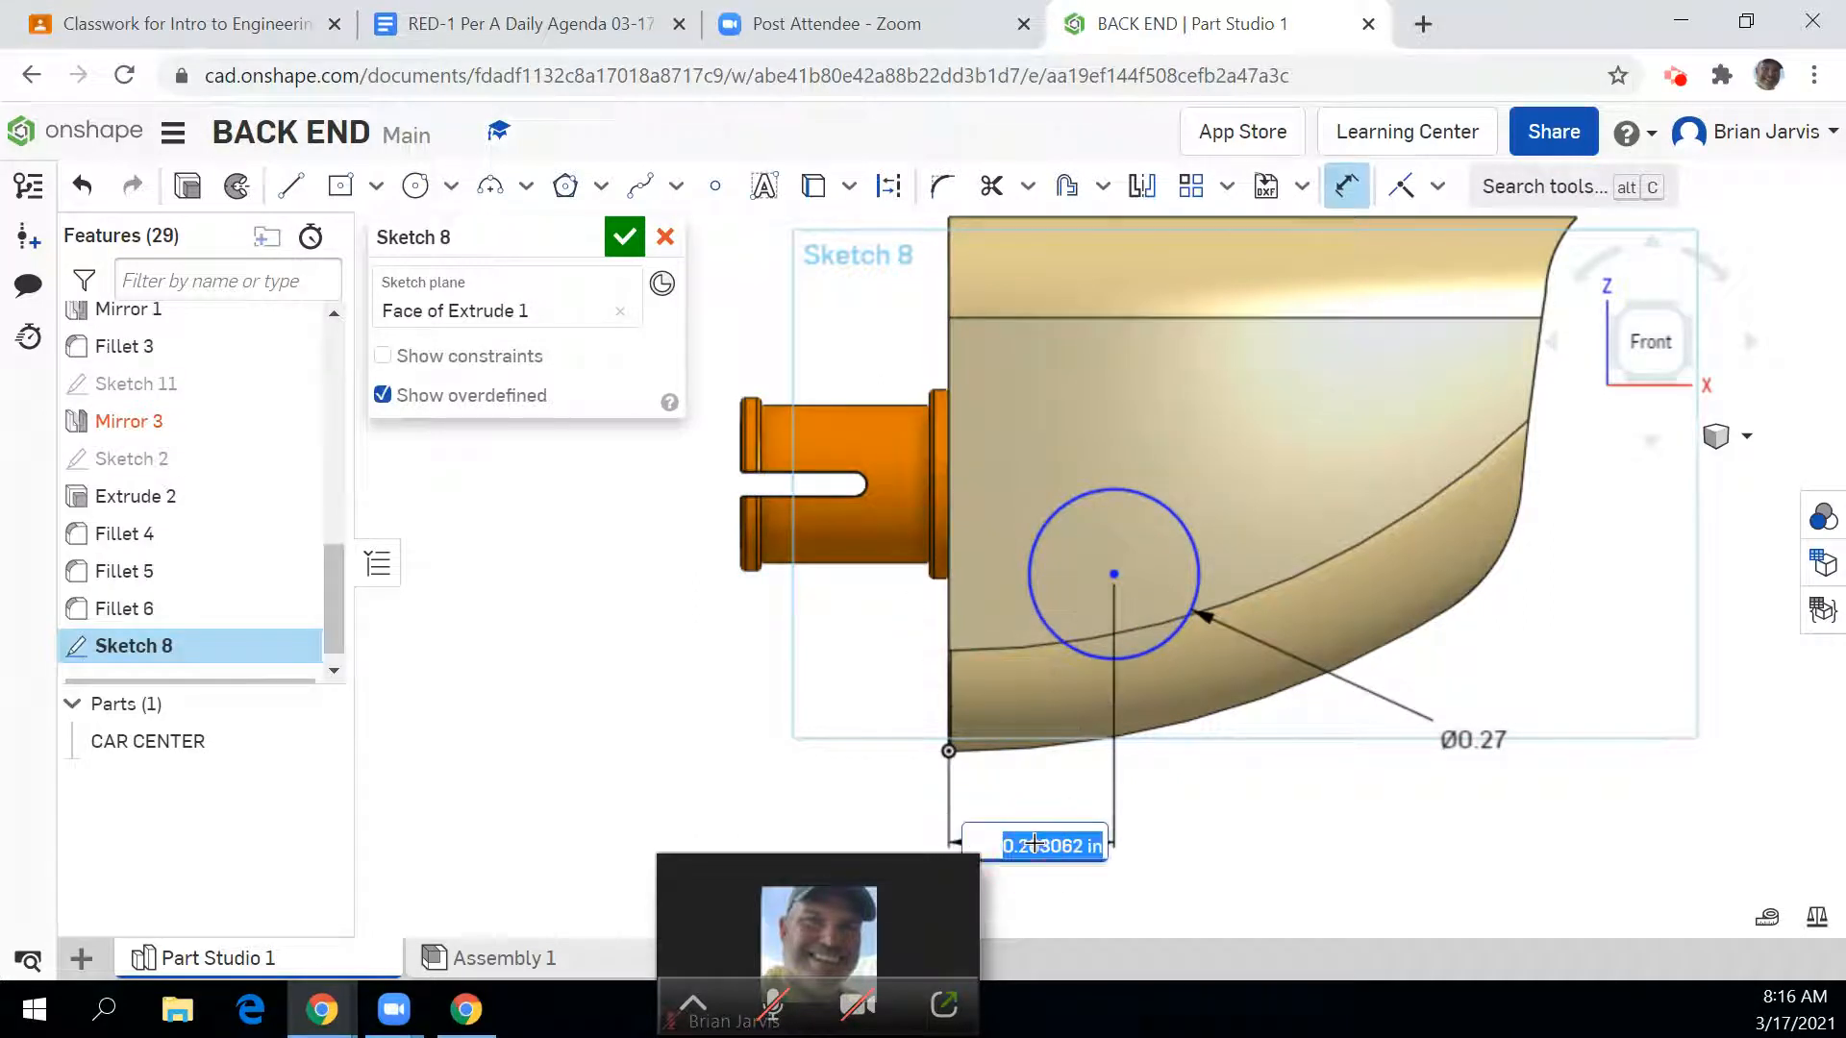
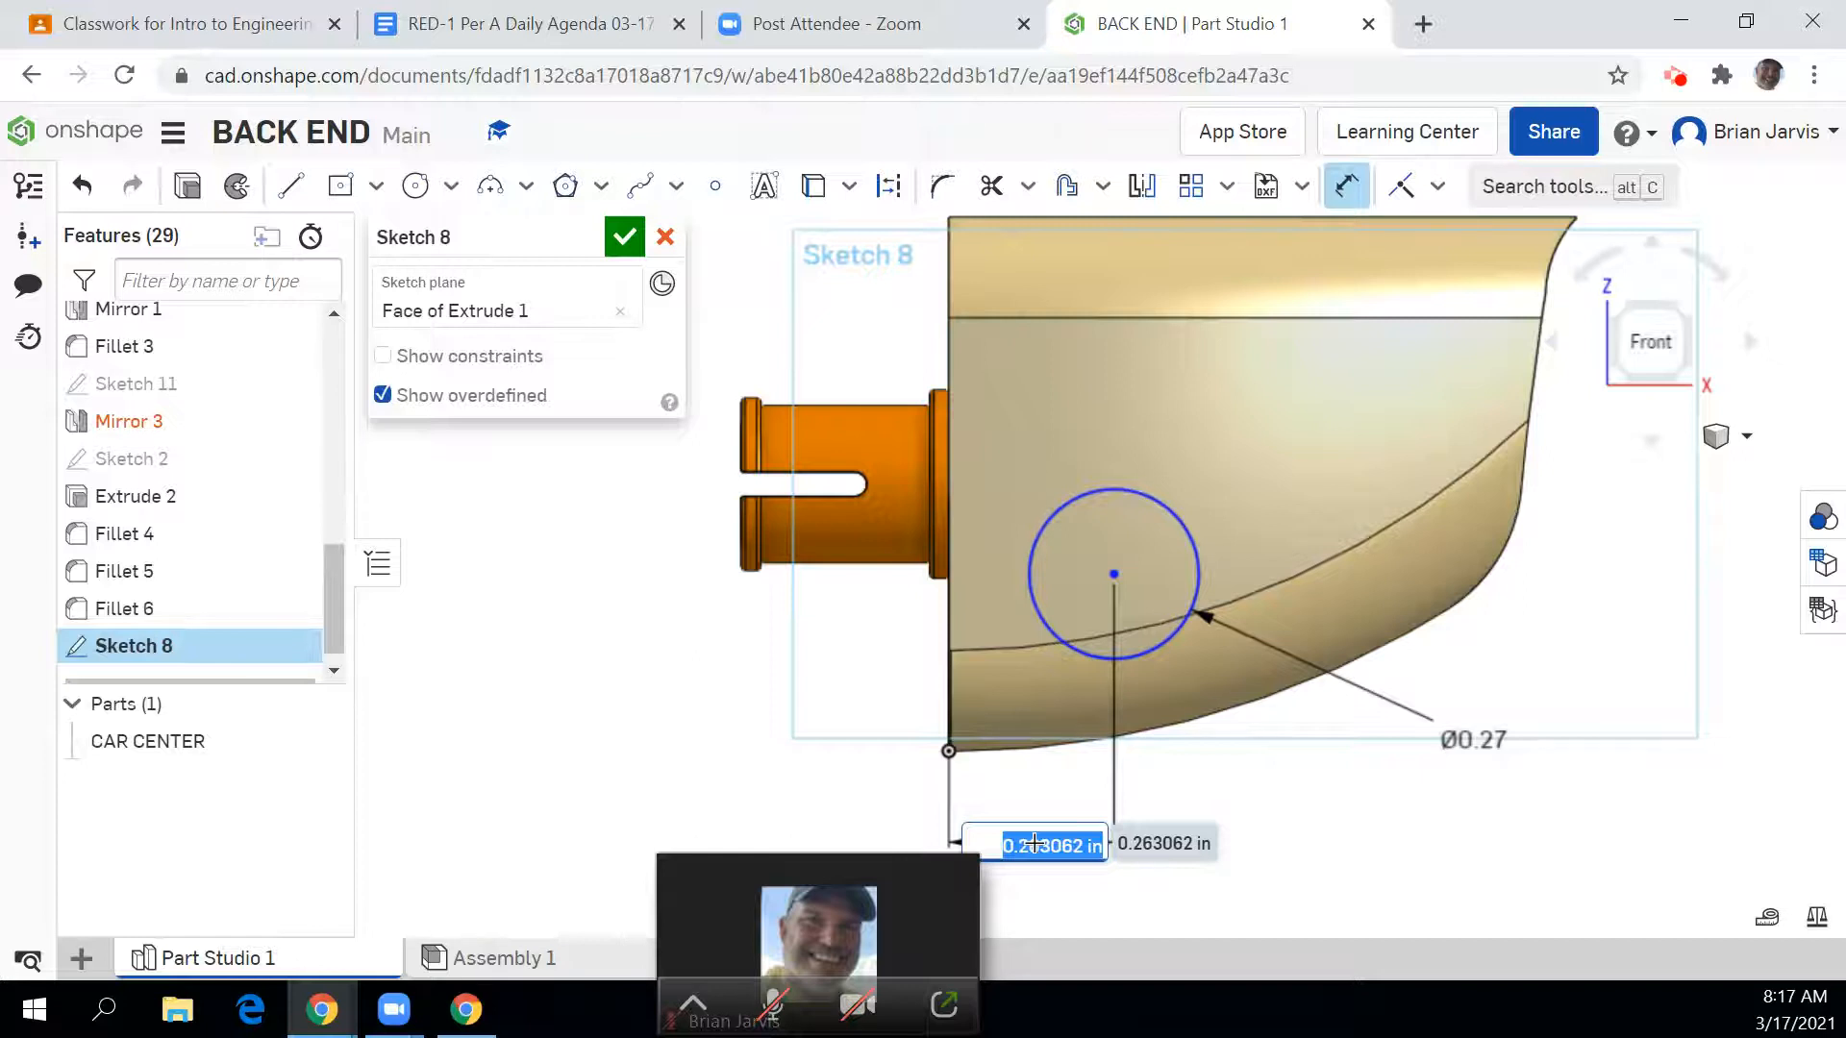
type("0.863")
key("Return")
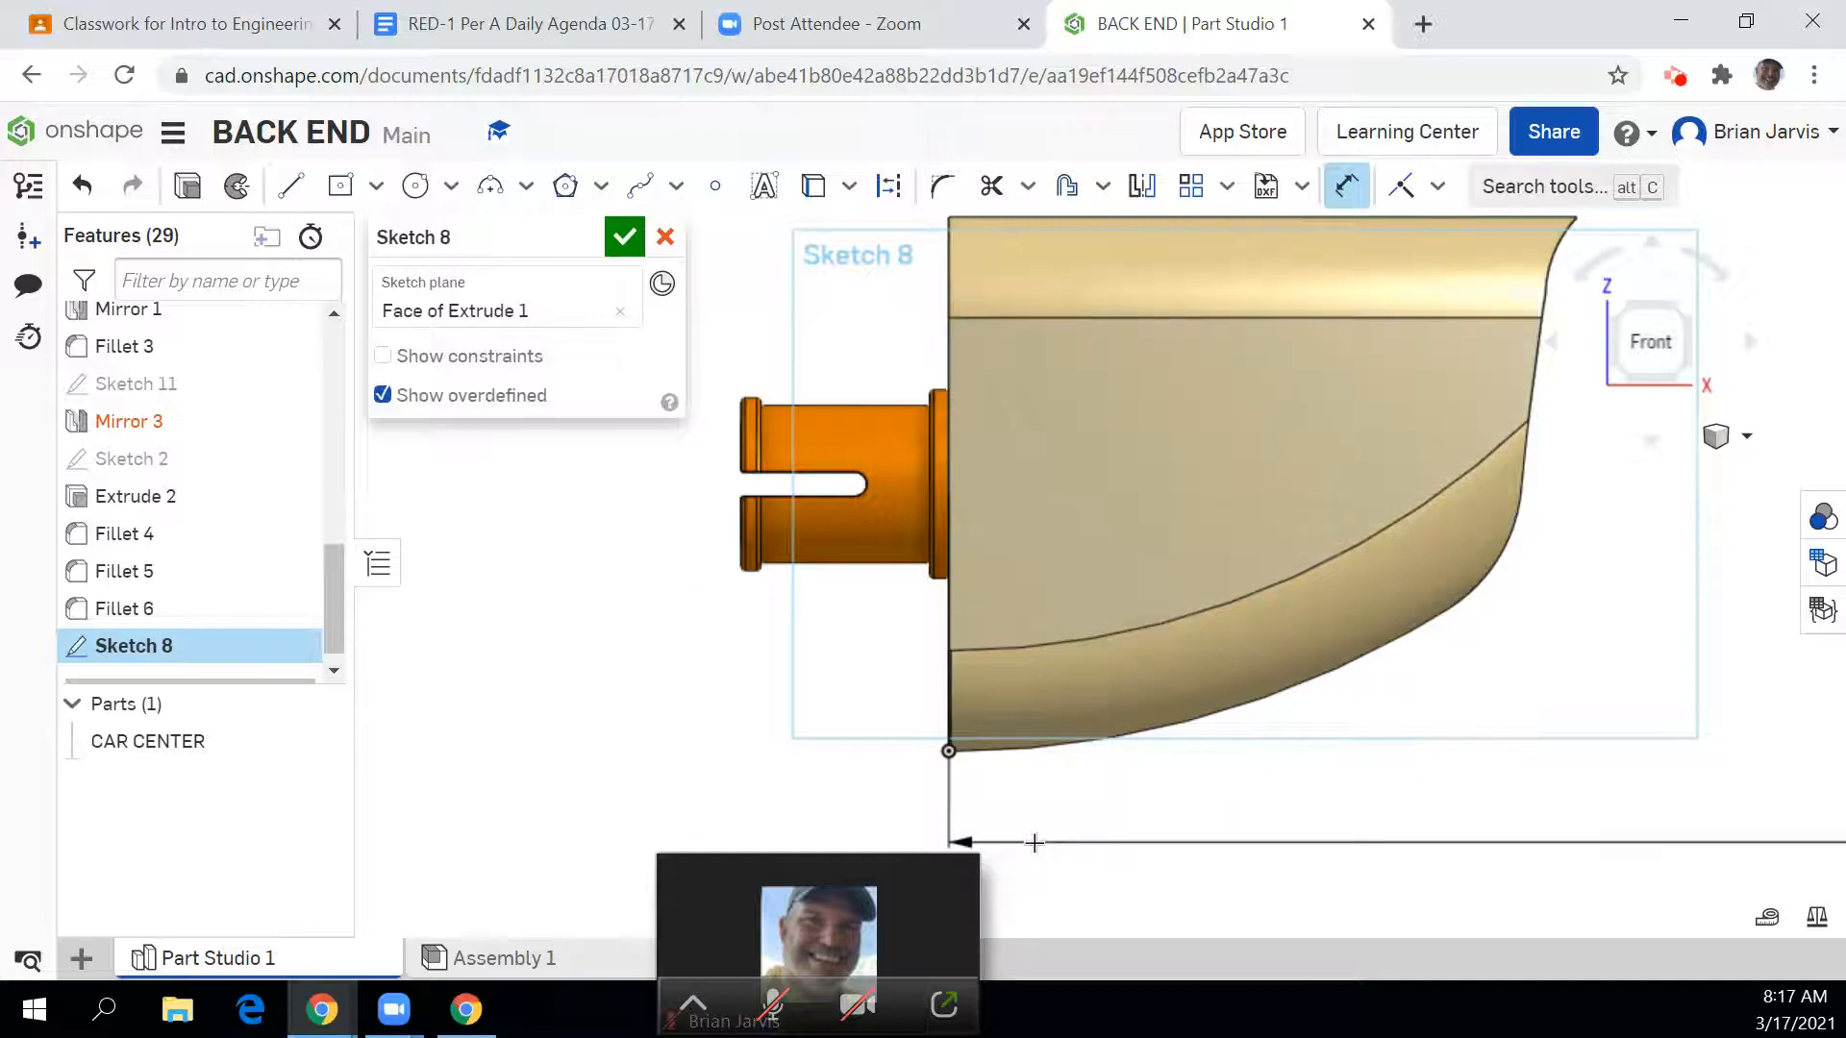
Step: Set the circle centre's horizontal distance from the flat connector end to 0.35 in
scroll(1244, 778, "up", 1)
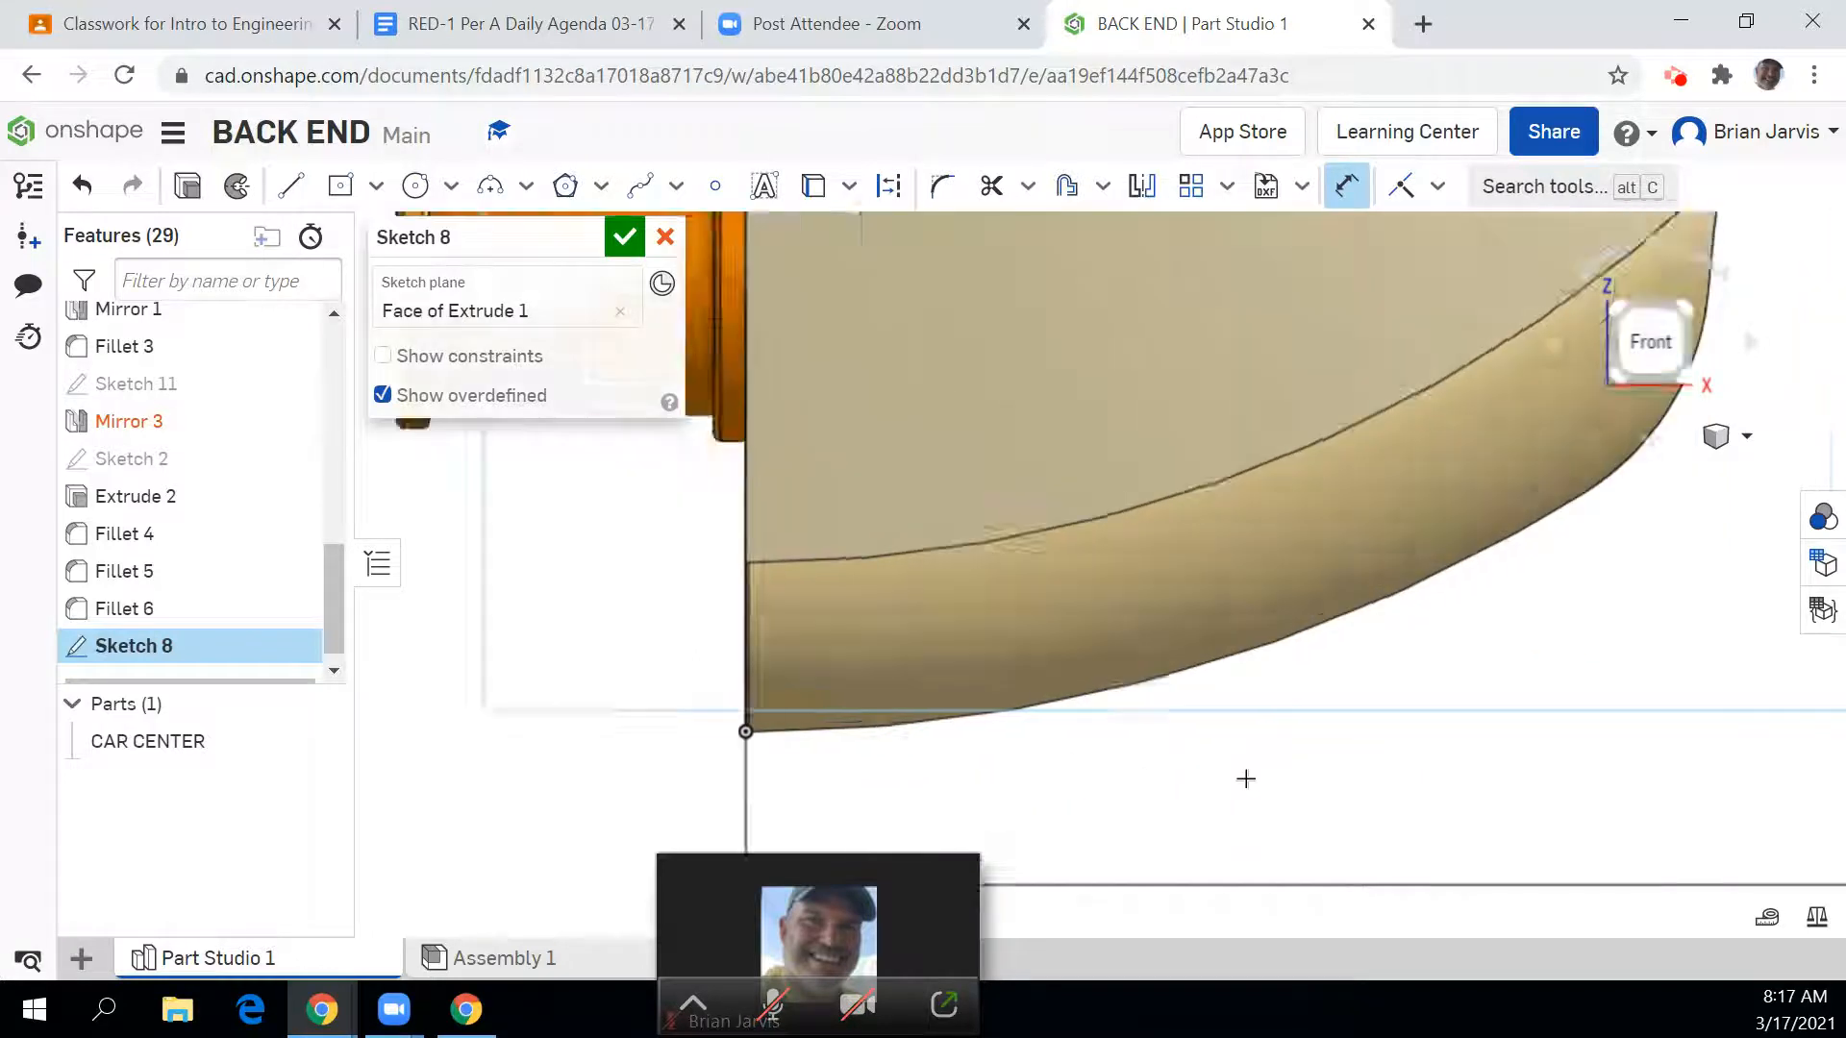
scroll(1246, 784, "down", 4)
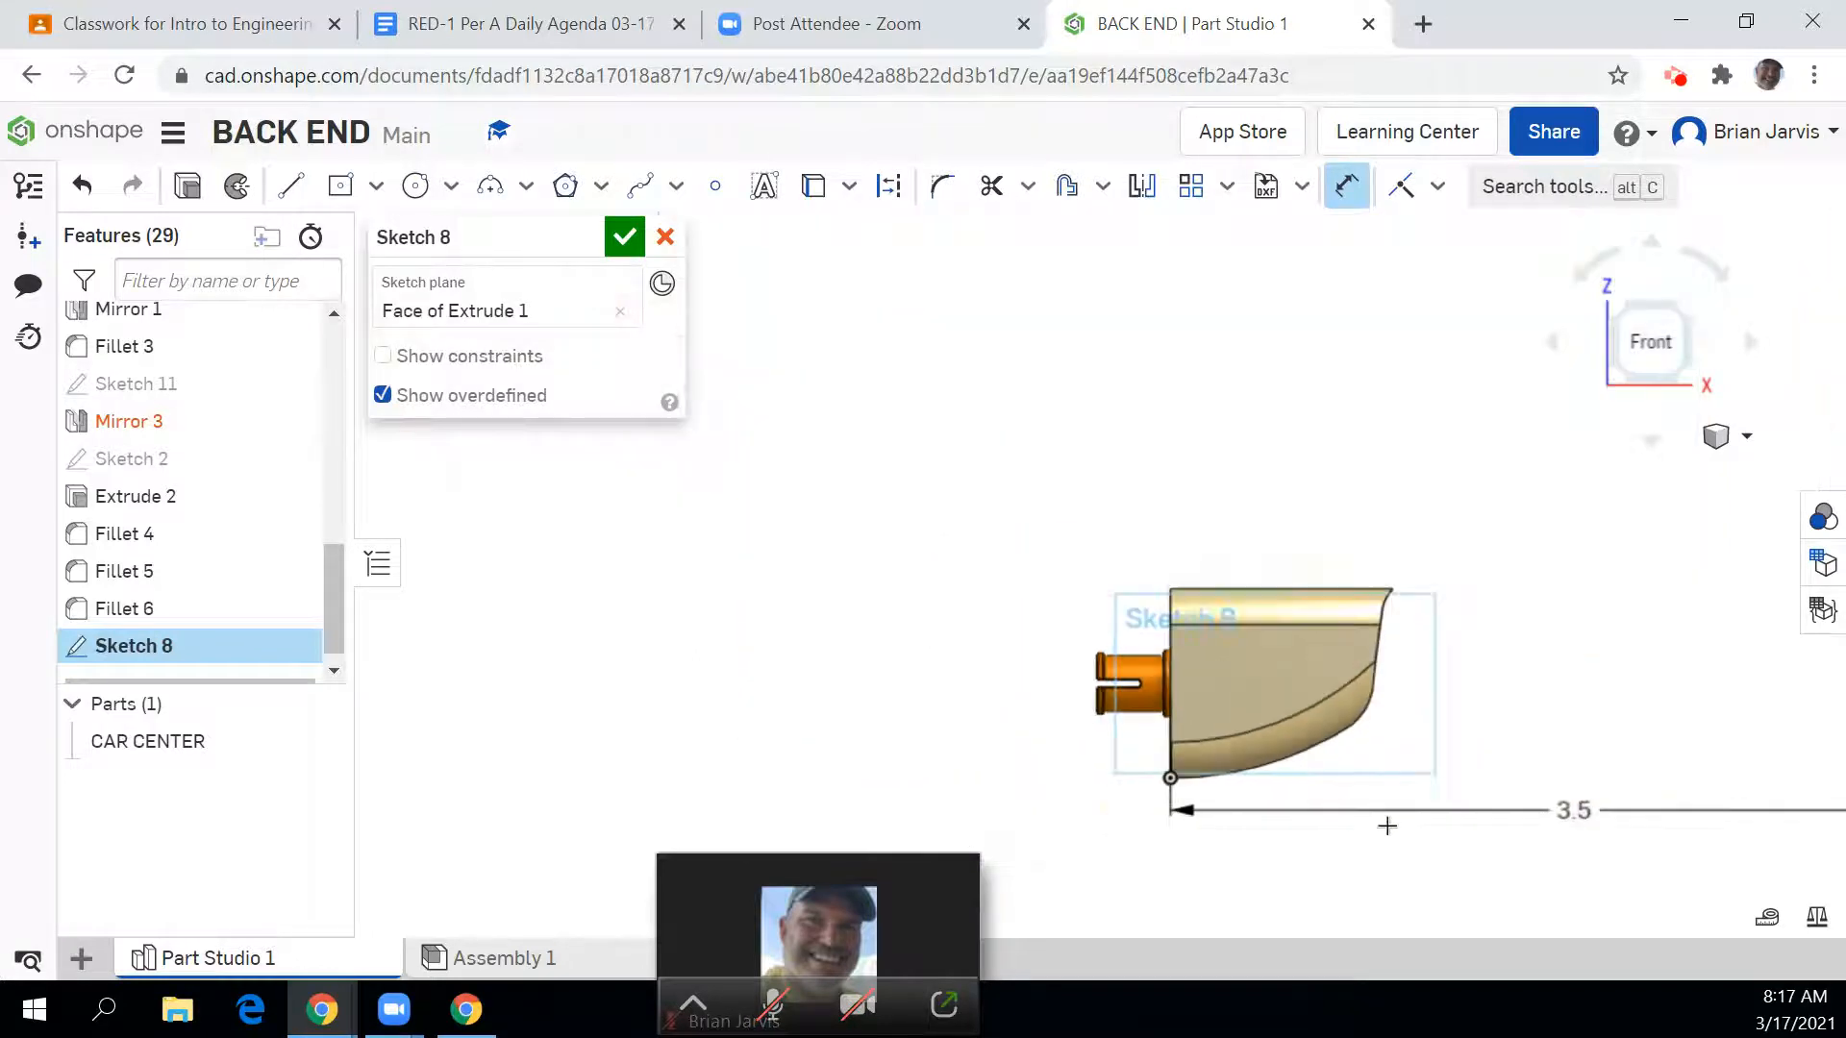
double_click(1574, 810)
key("BackSpace")
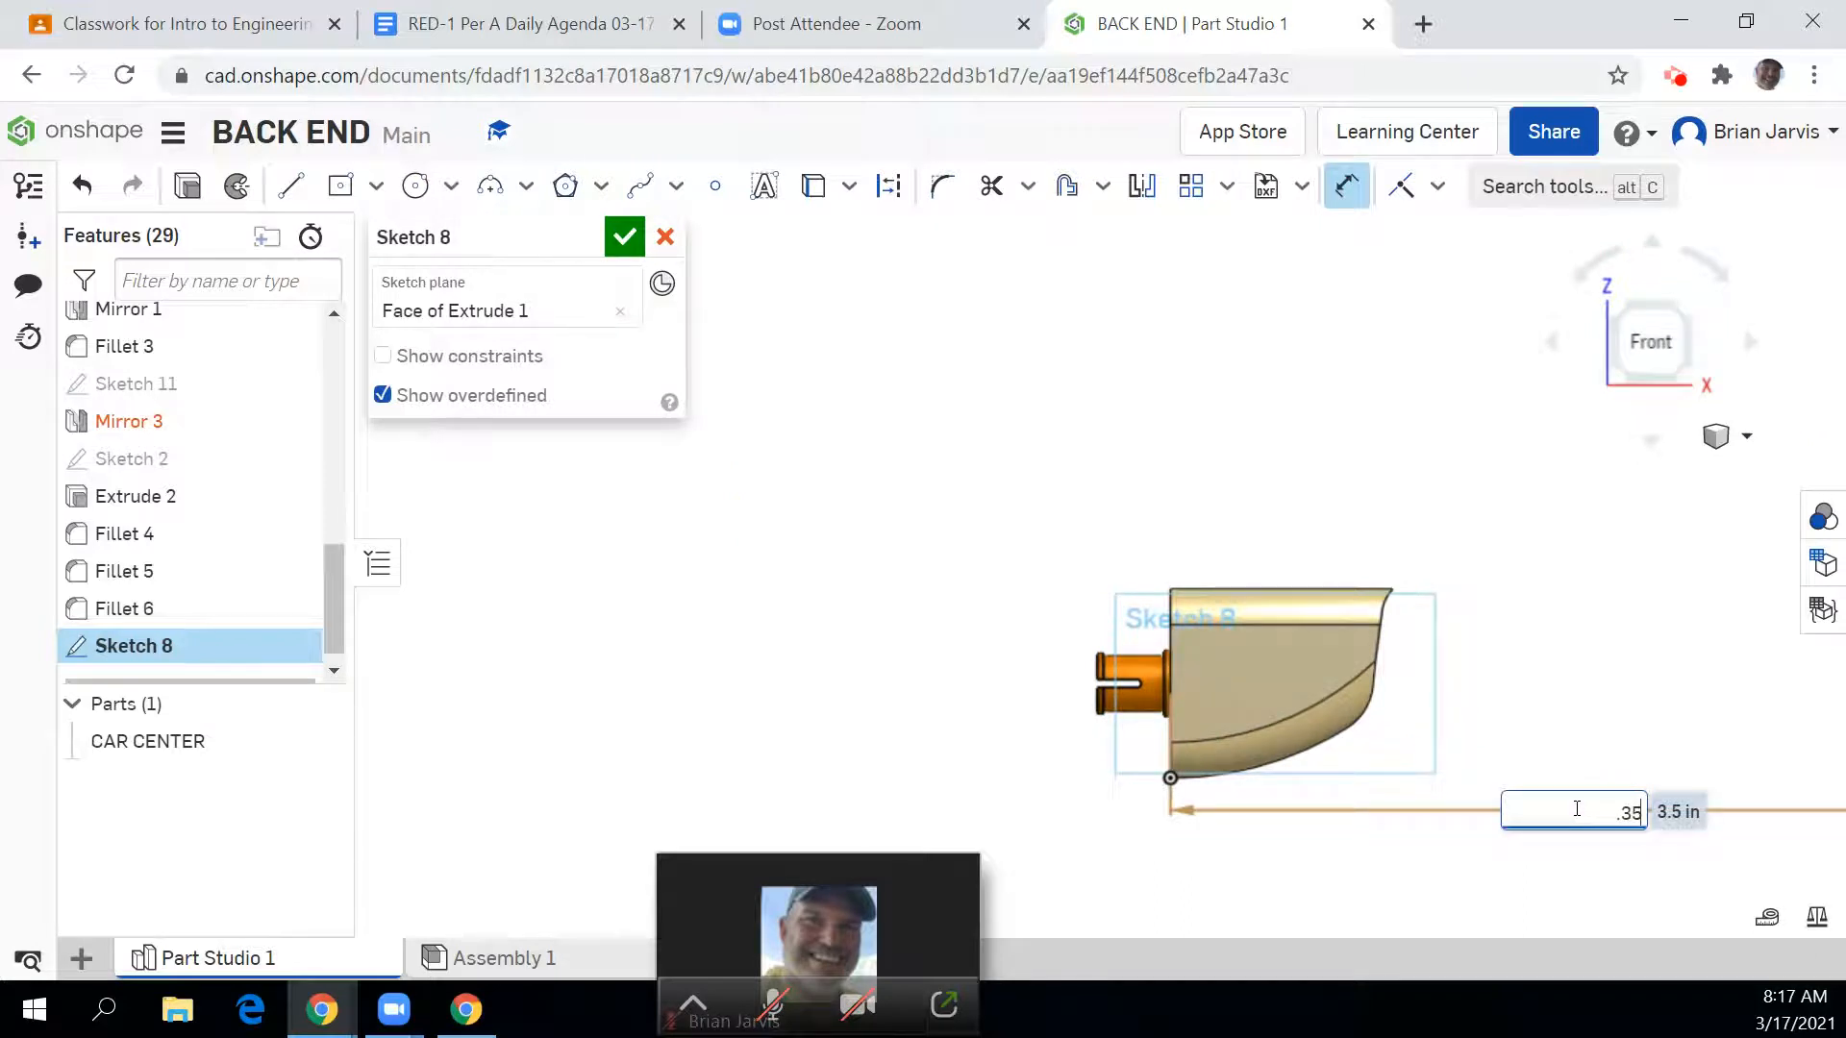
type(".35")
key("Return")
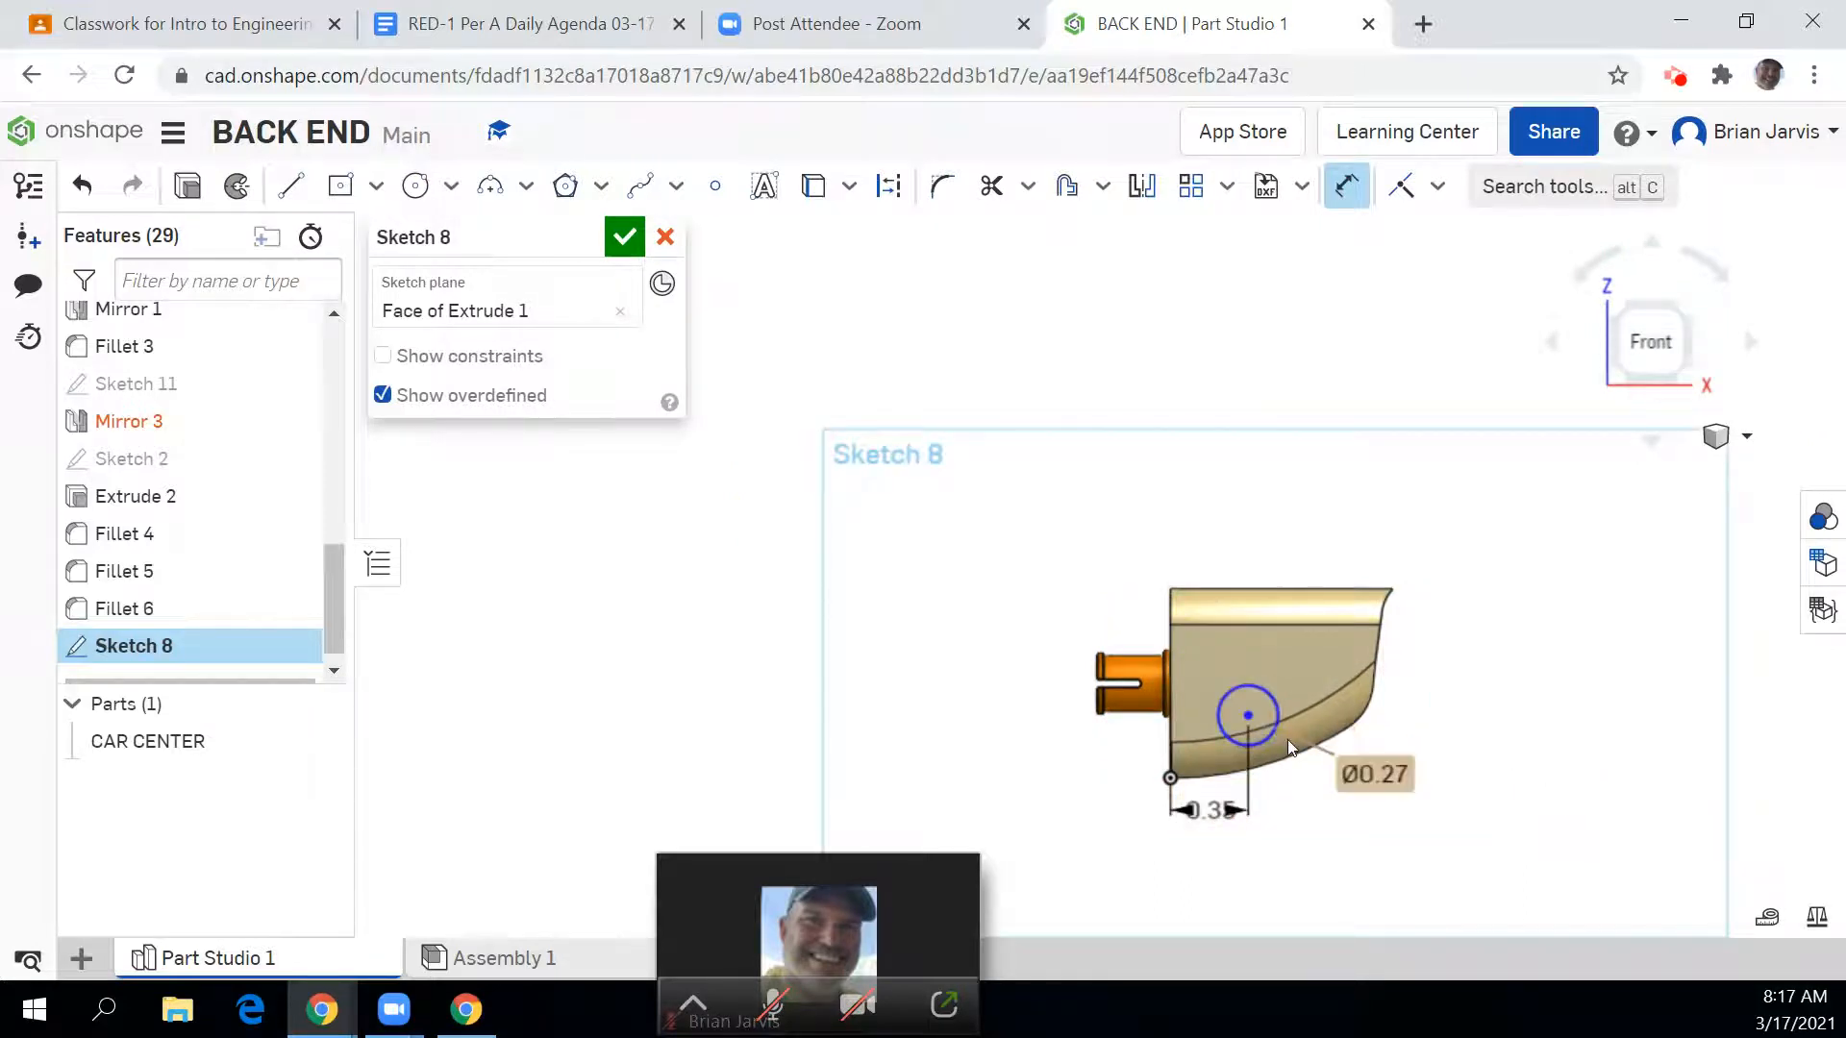
Step: Dimension the distance between the circle's centre and the part's lower curved edge
scroll(1288, 740, "up", 4)
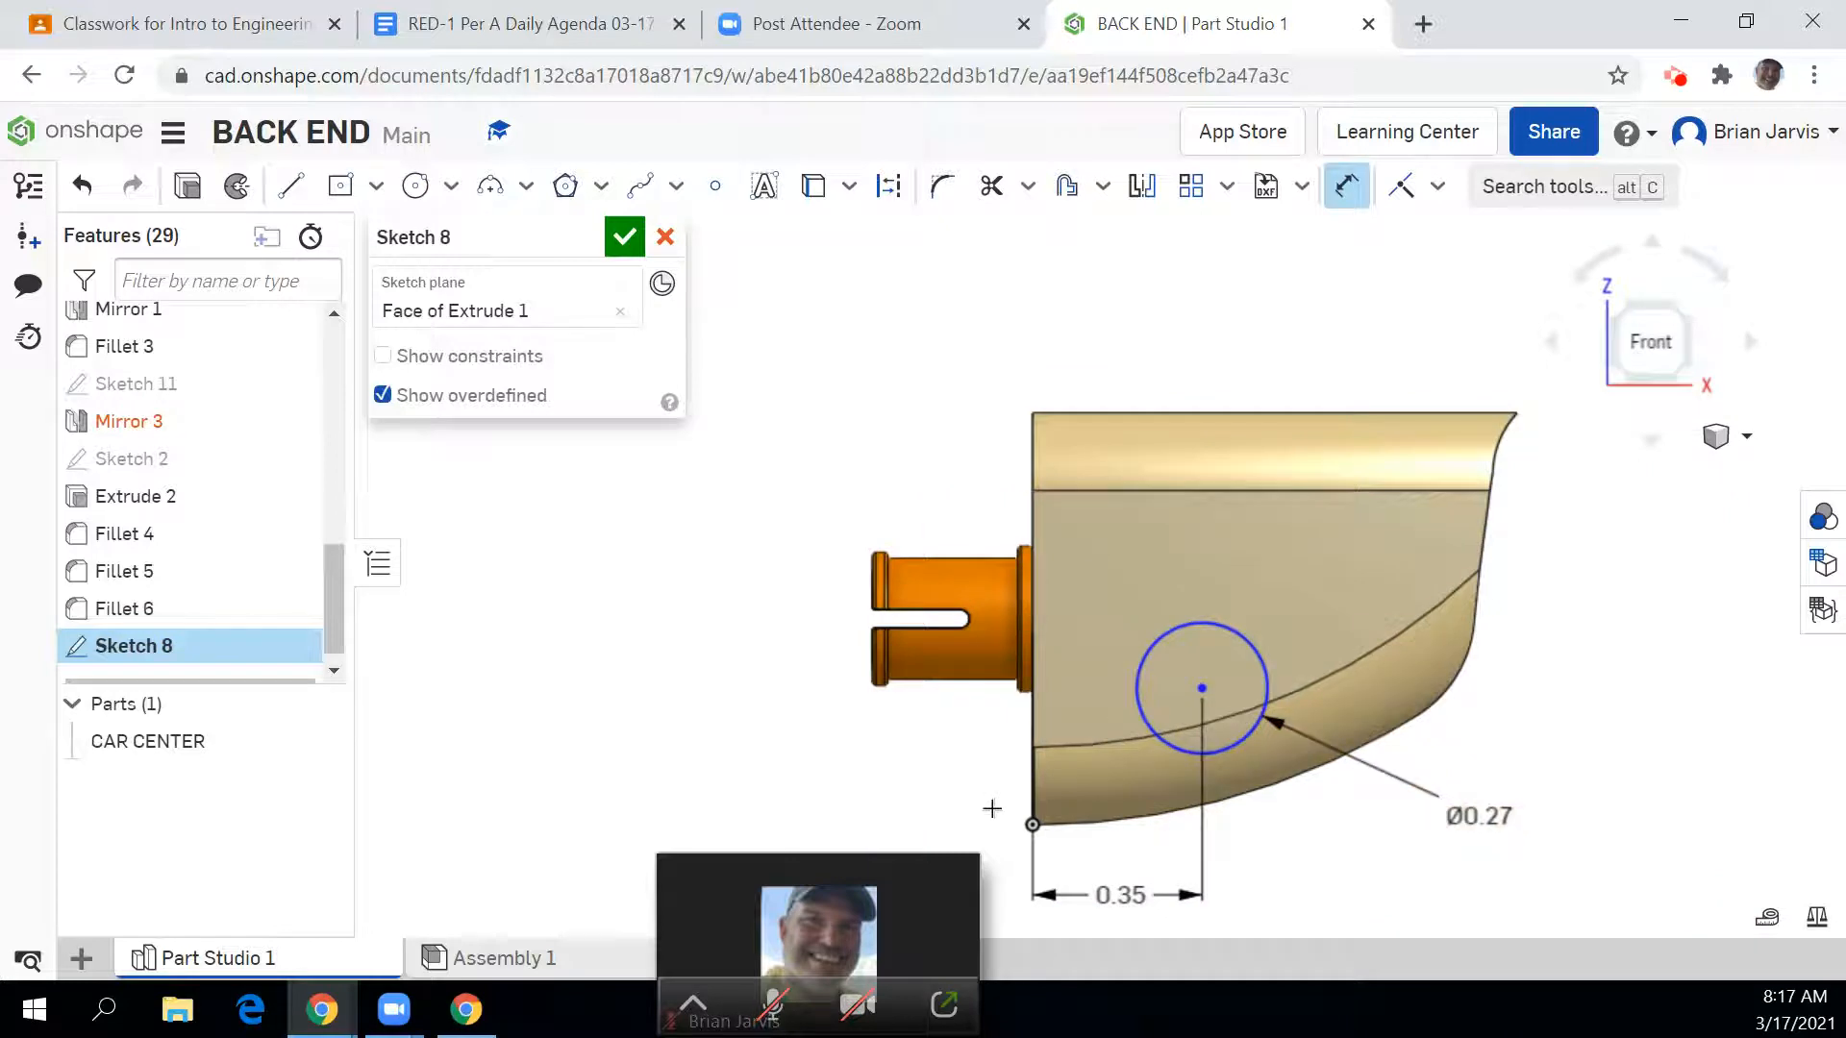
left_click(1033, 825)
left_click(1200, 688)
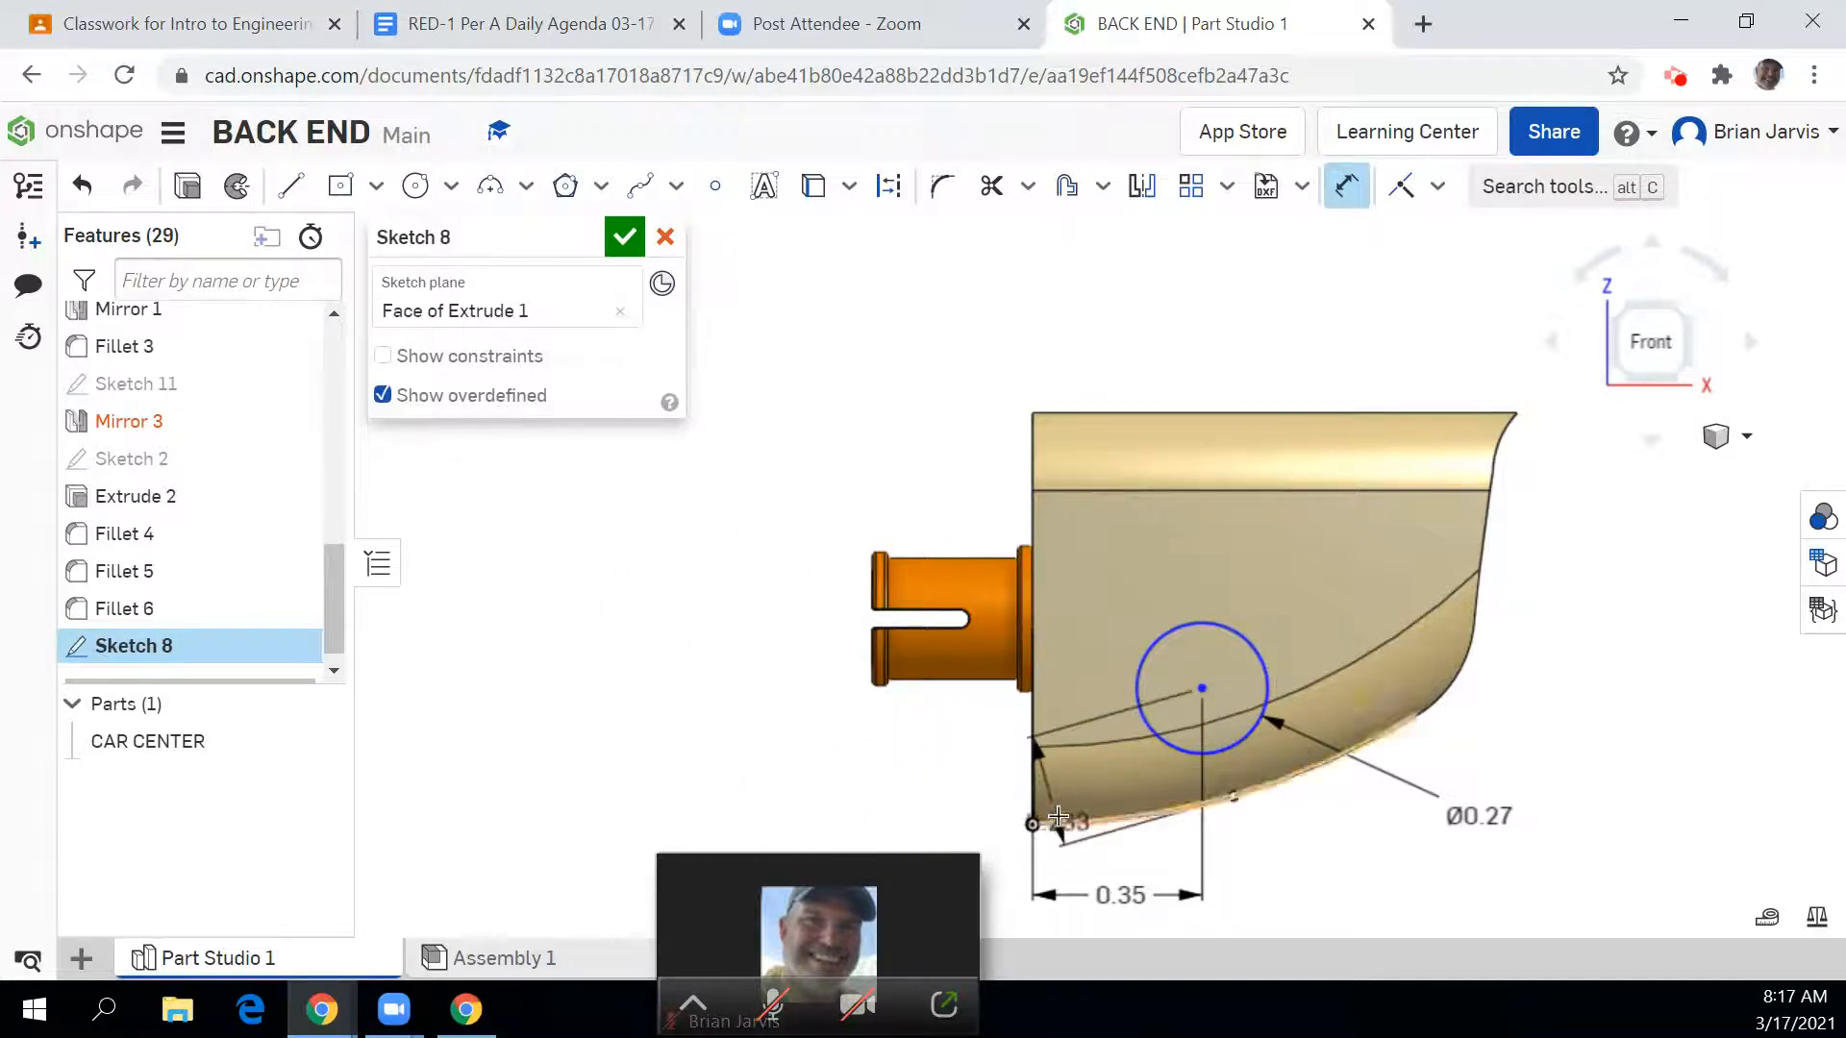
scroll(1144, 750, "up", 4)
mouse_move(1379, 685)
middle_mouse_down()
mouse_move(1455, 528)
mouse_move(1469, 438)
middle_mouse_up()
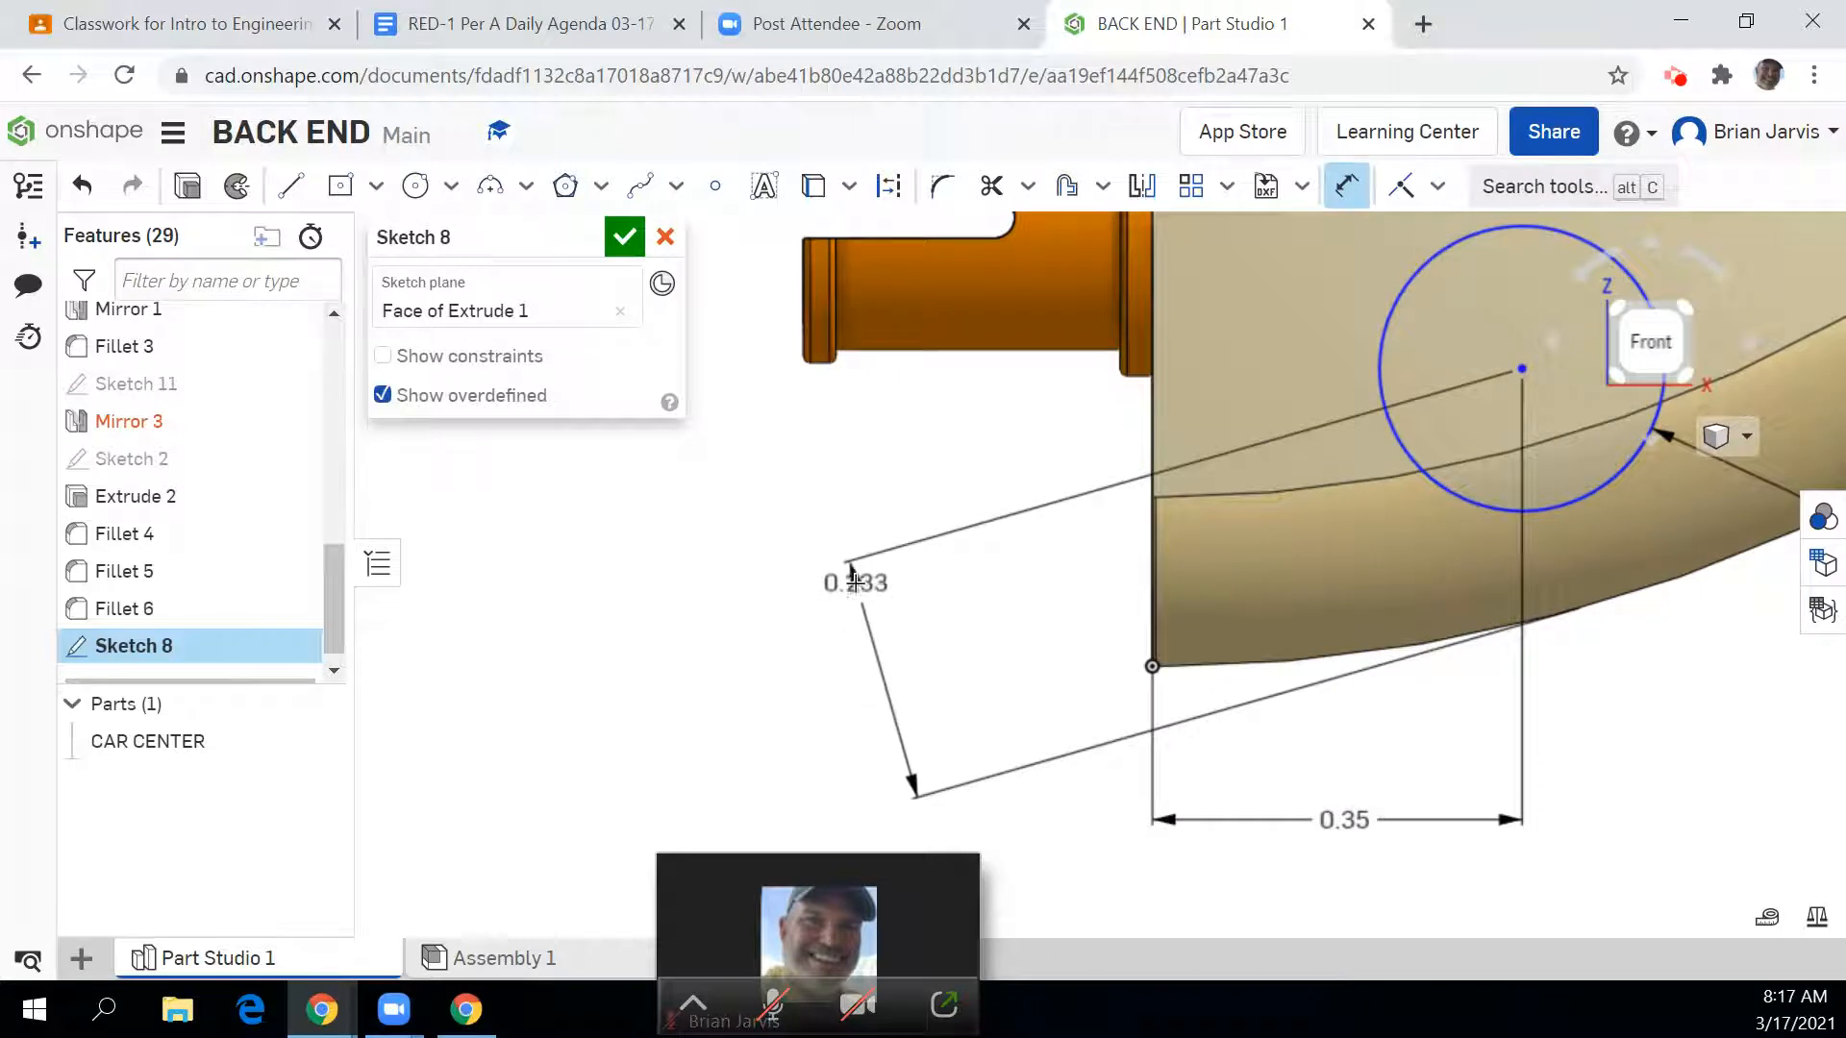
Step: Dimension the circle center's vertical distance from the origin point as 0.25 in and finish the sketch
right_click(902, 585)
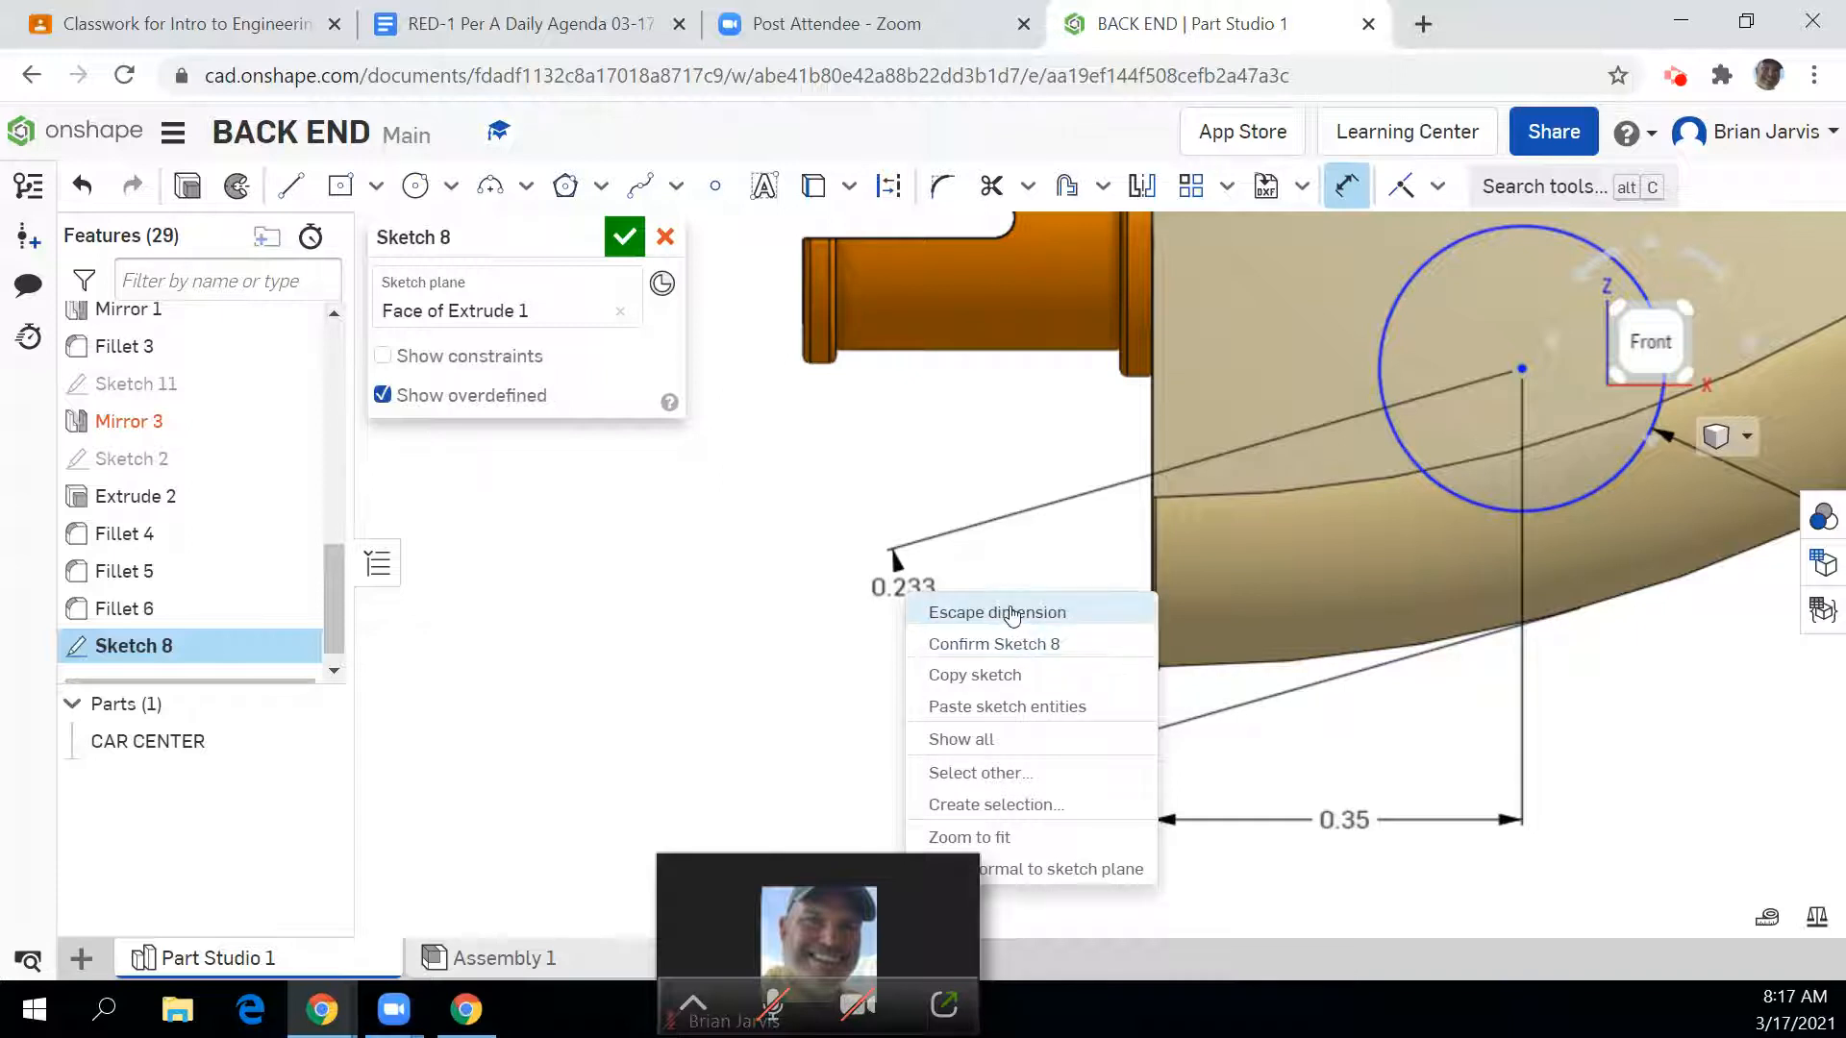
left_click(1011, 615)
left_click(1350, 185)
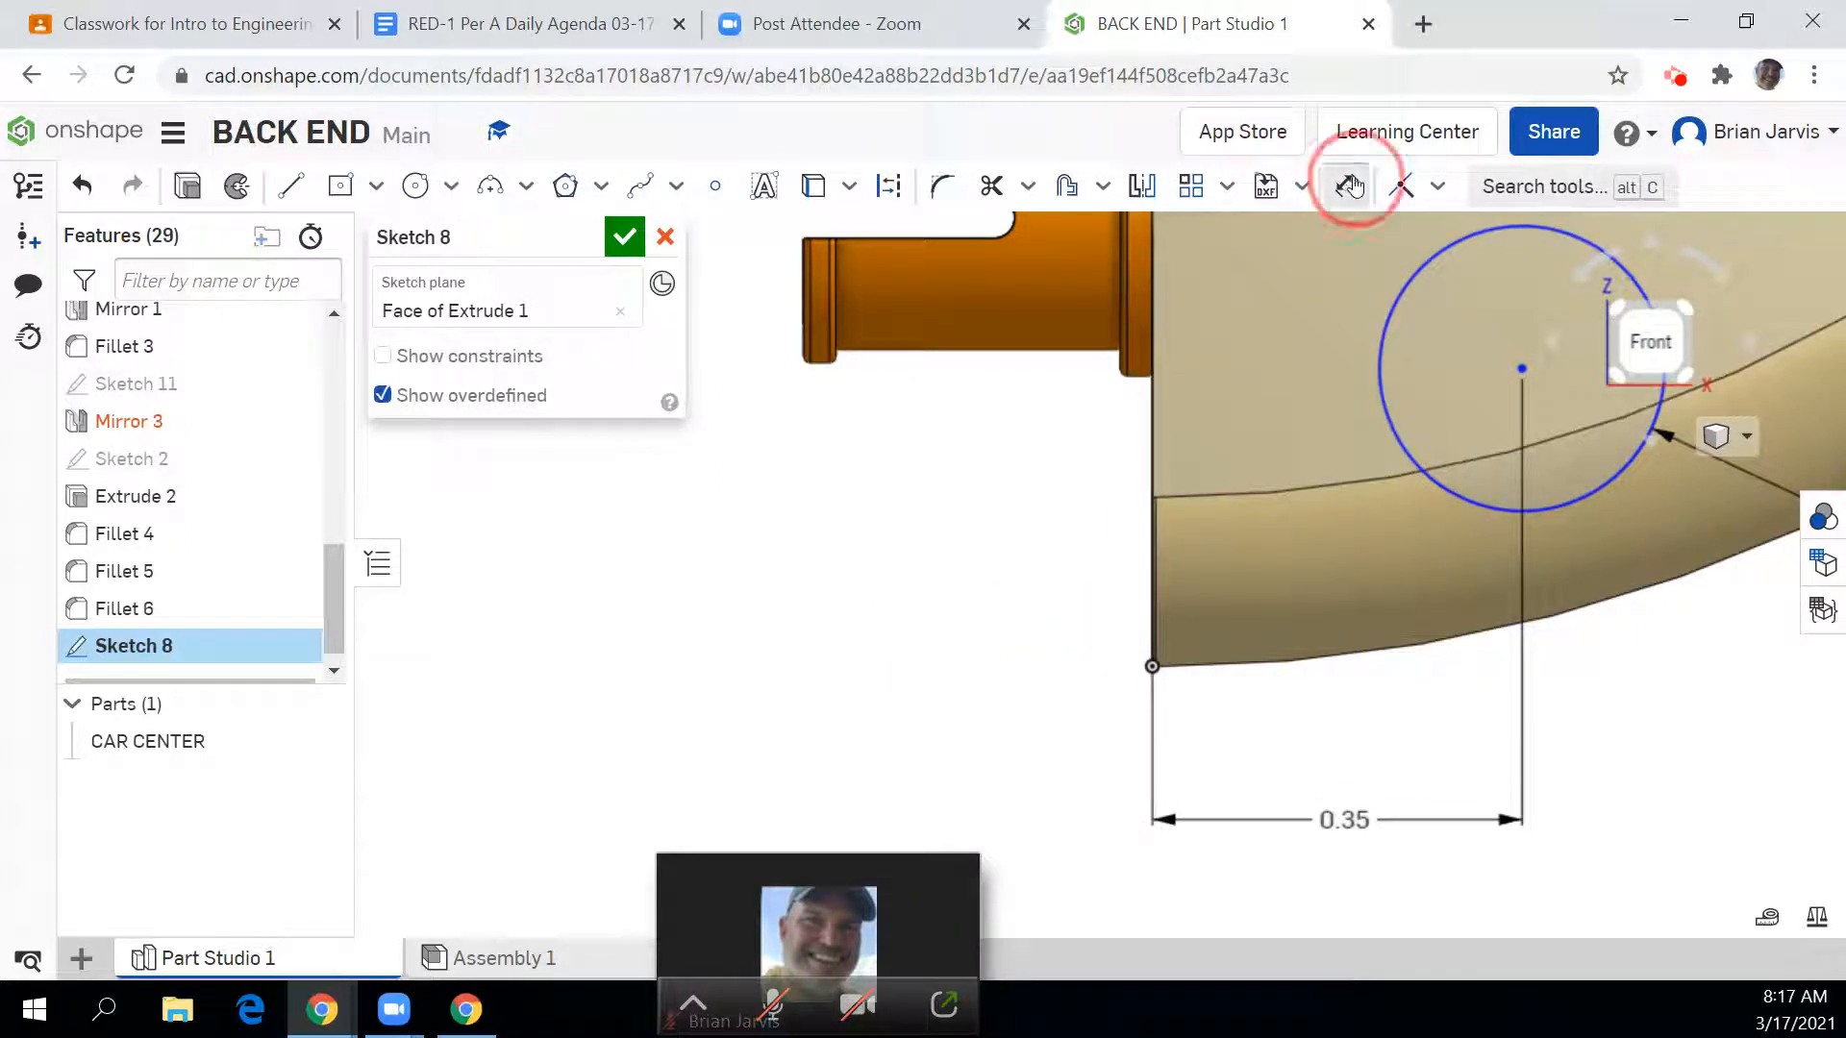
left_click(1520, 366)
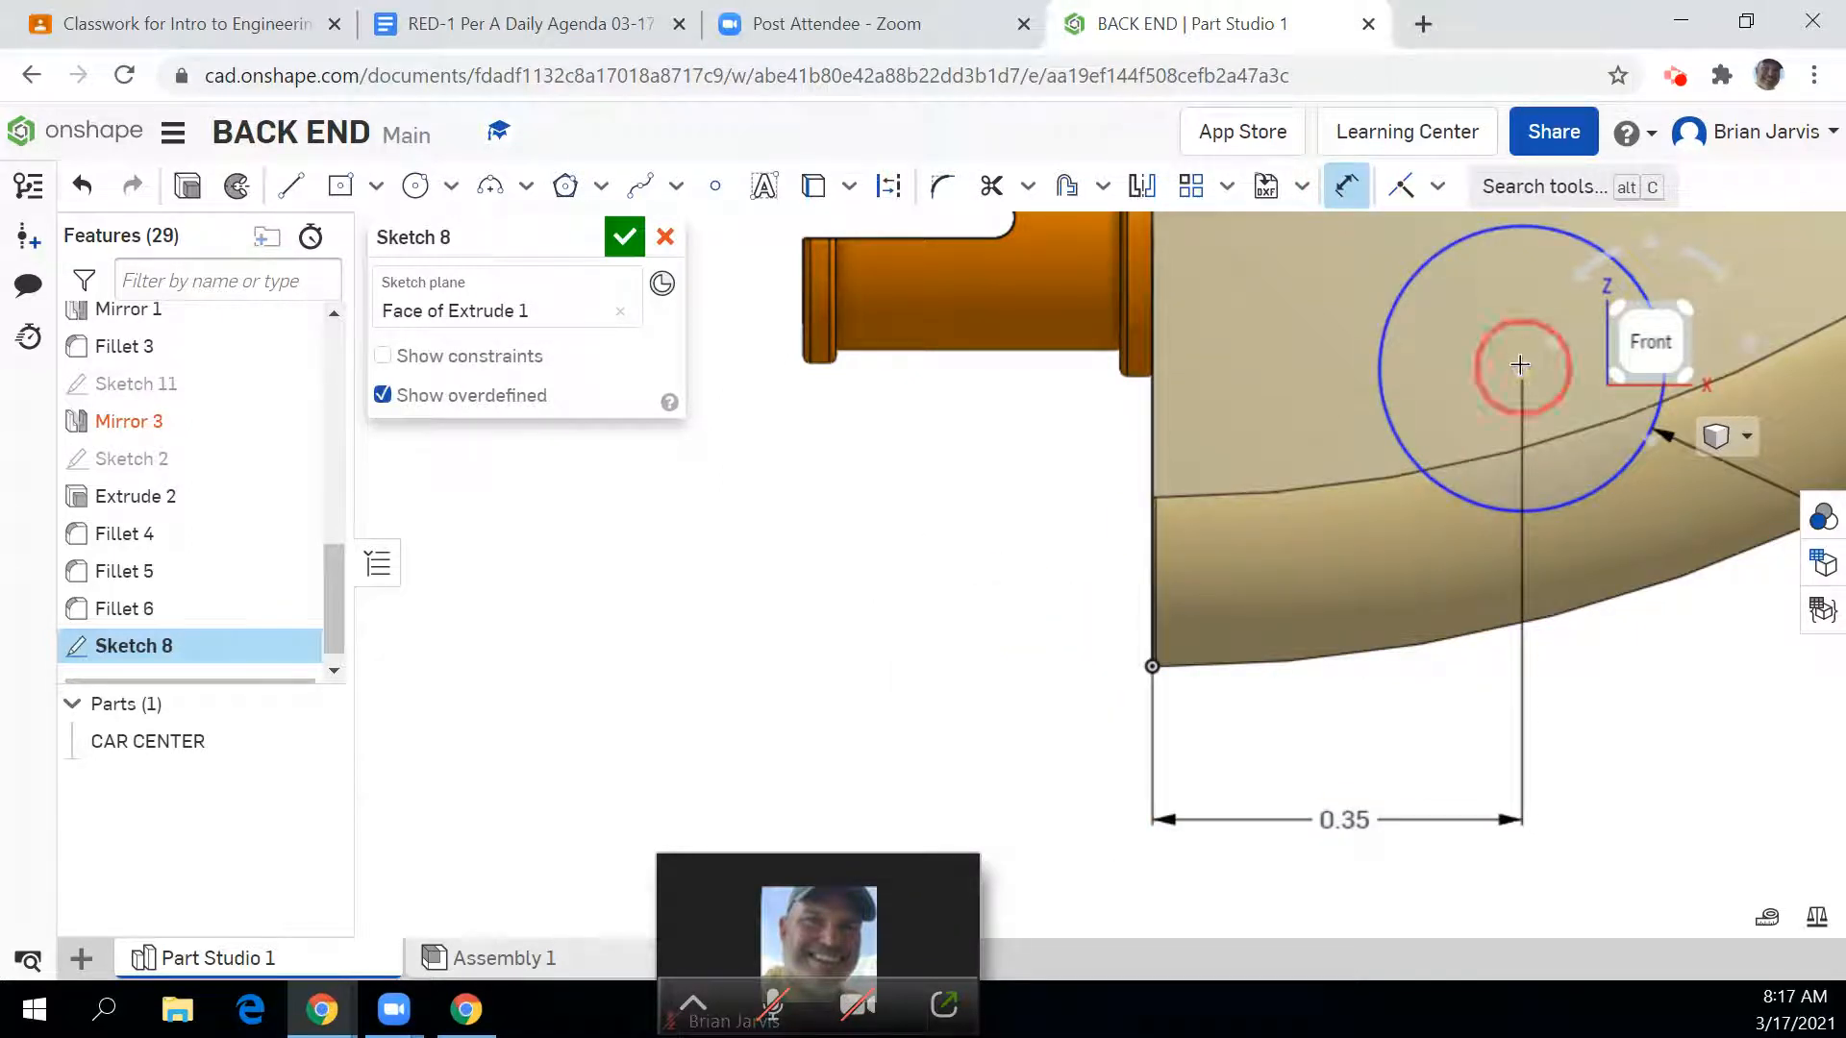
left_click(1147, 667)
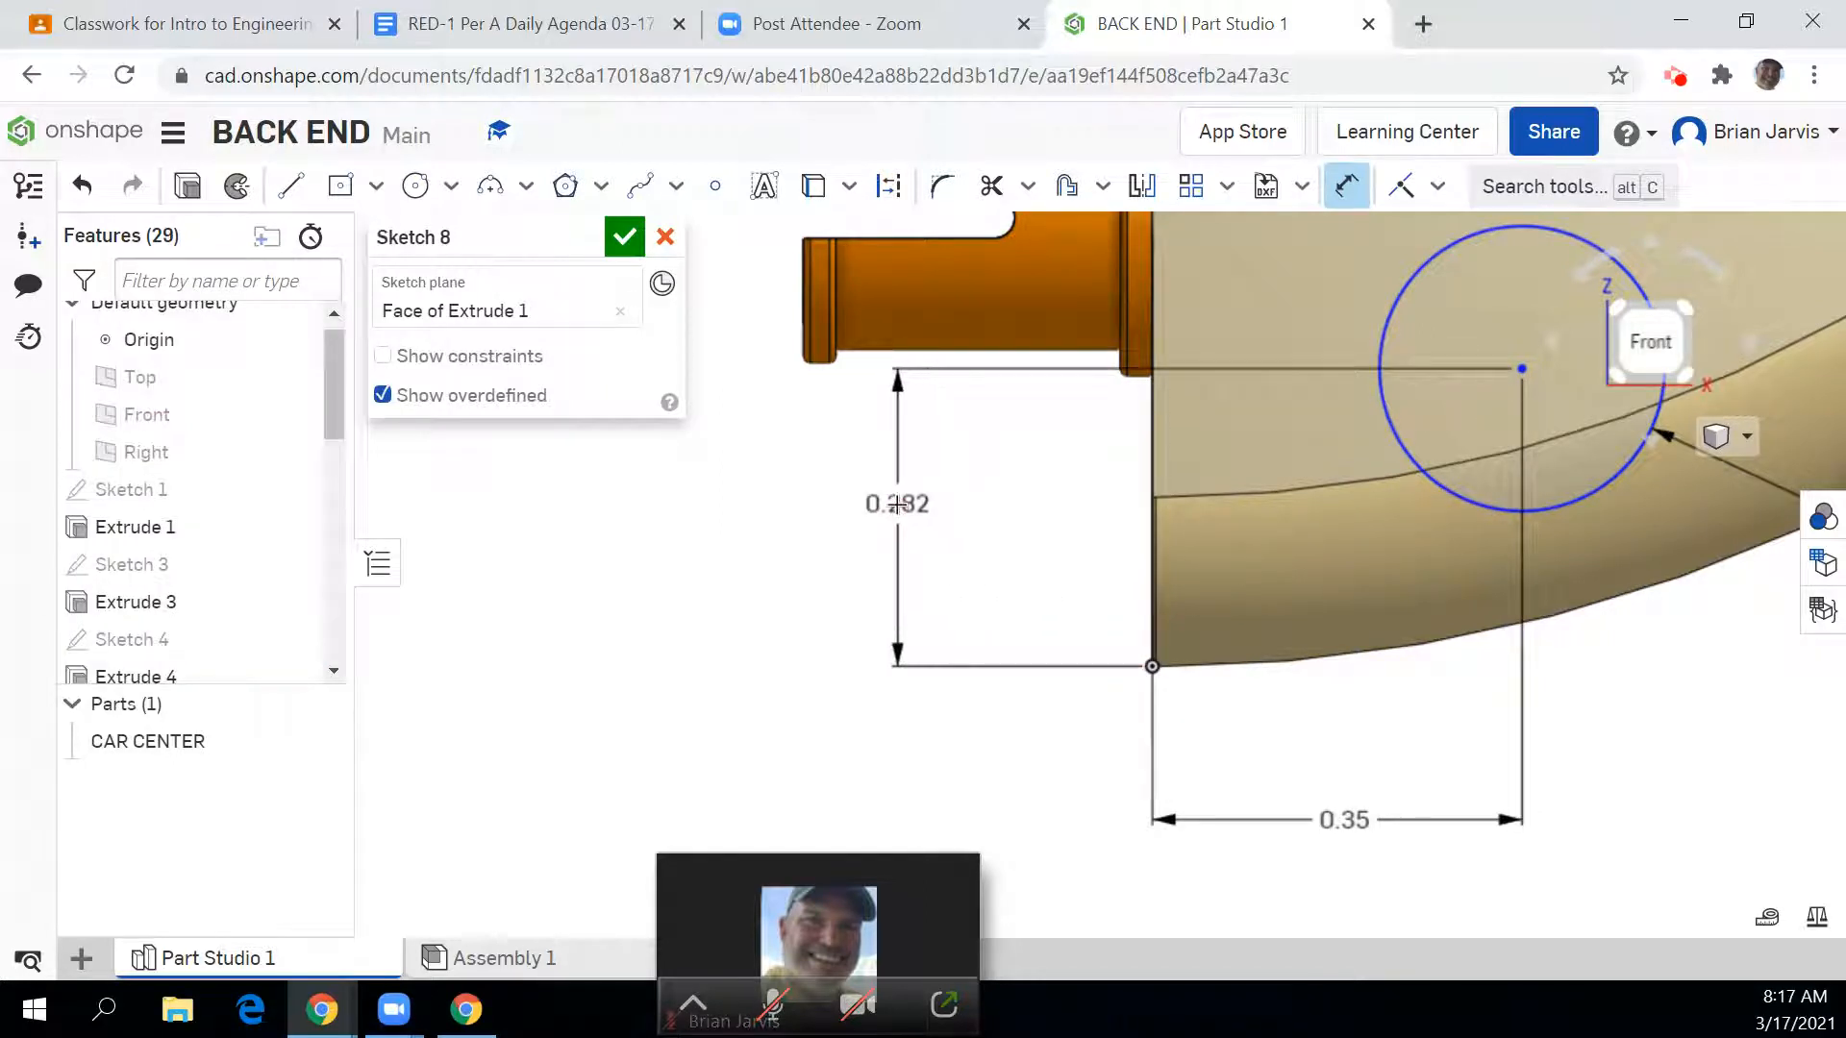
left_click(908, 513)
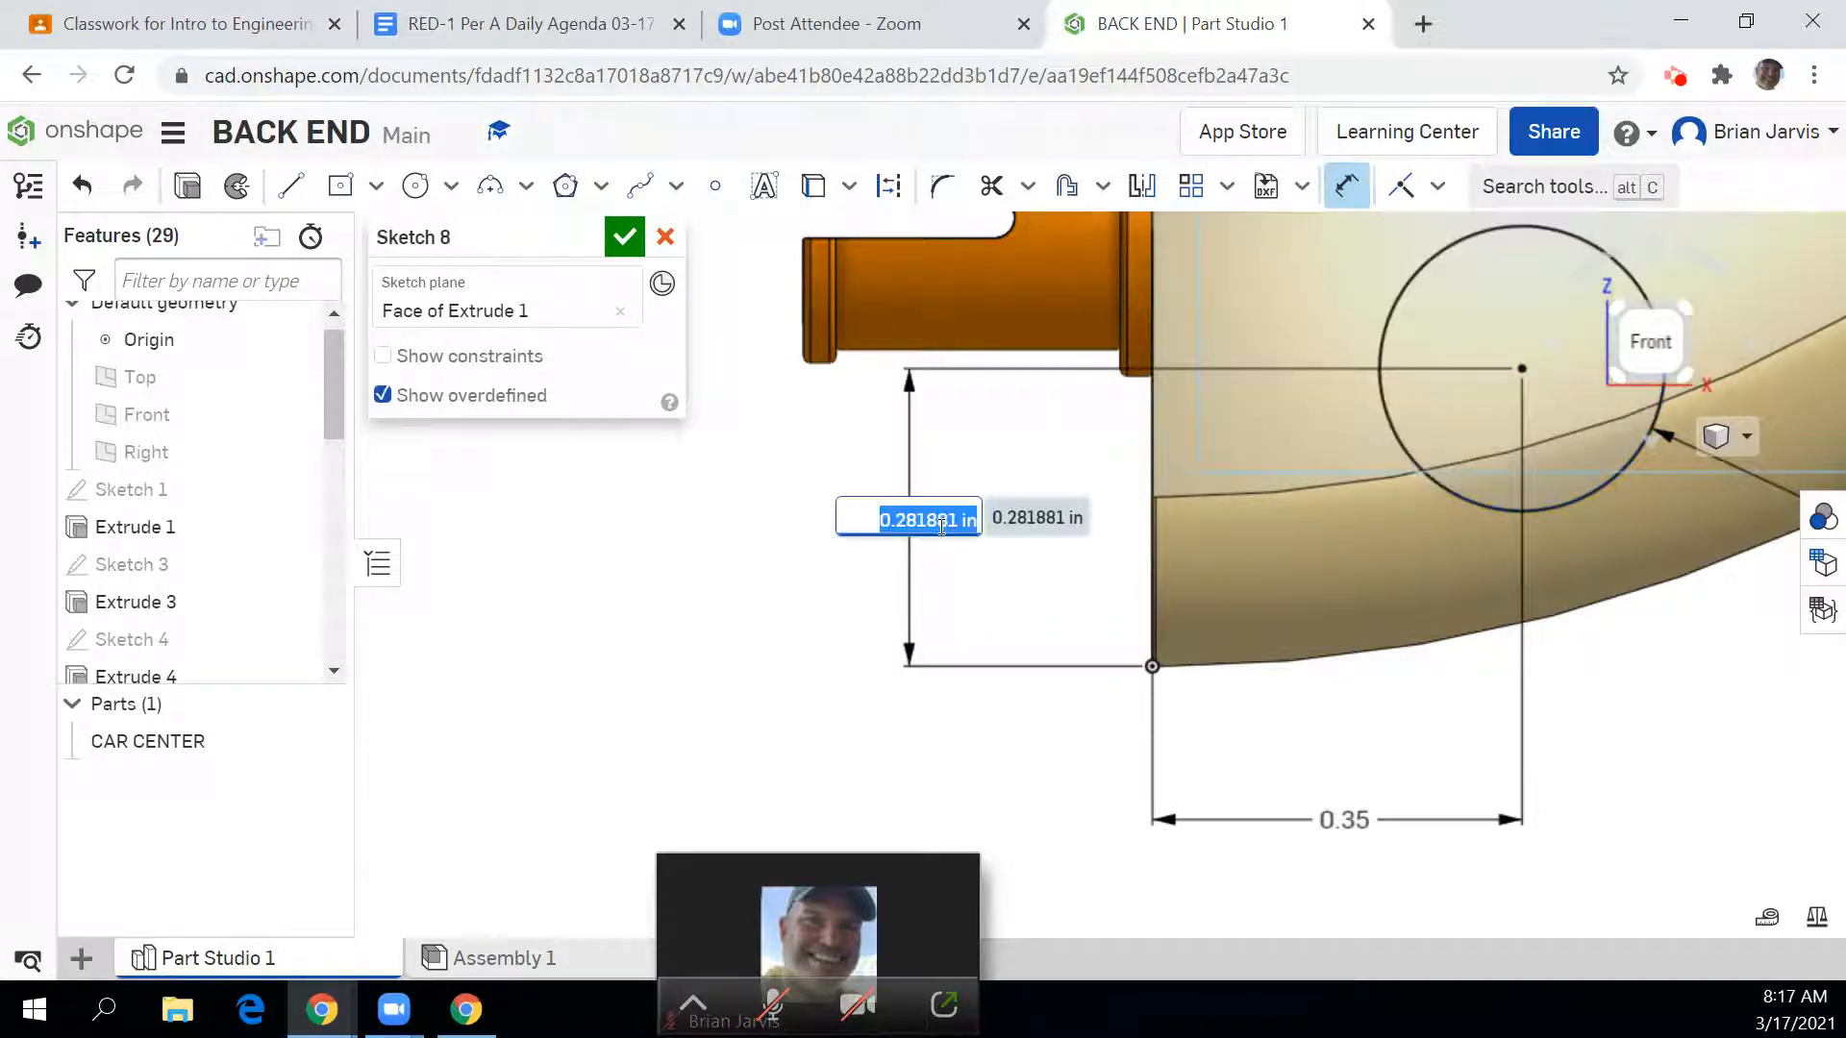
type("0.282")
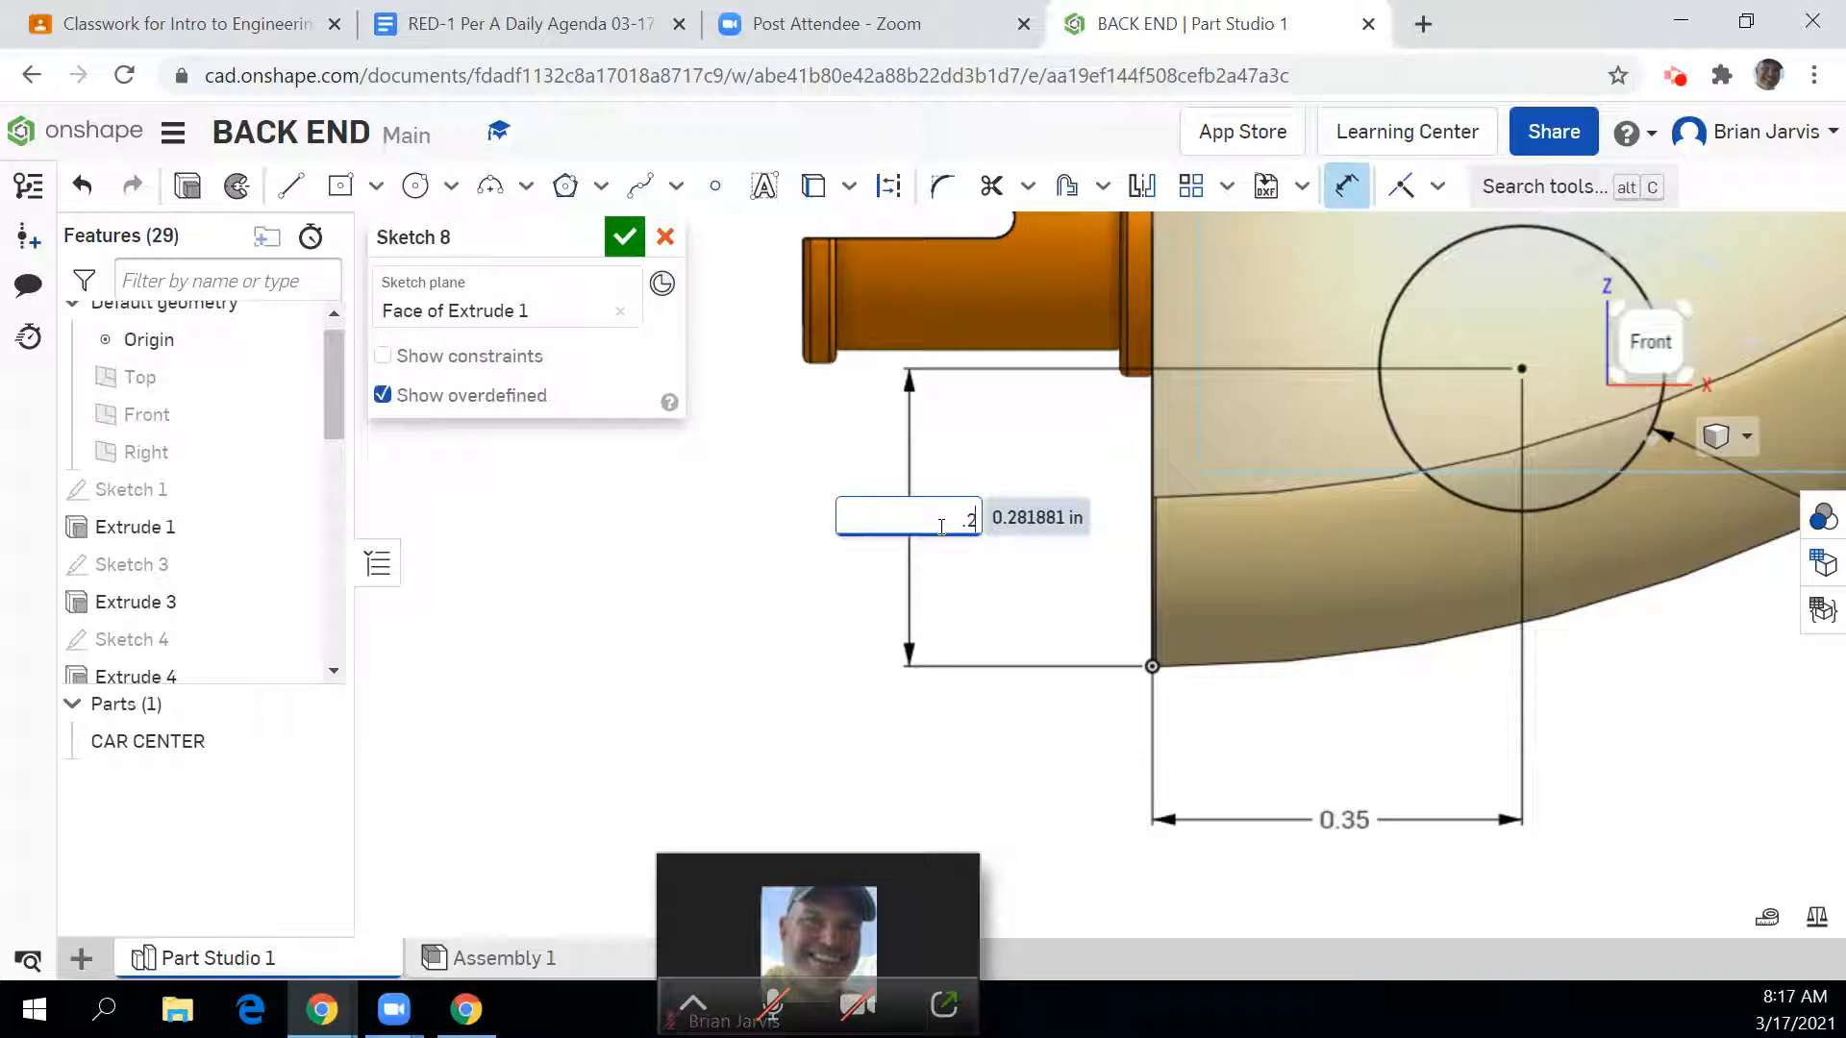
key("Return")
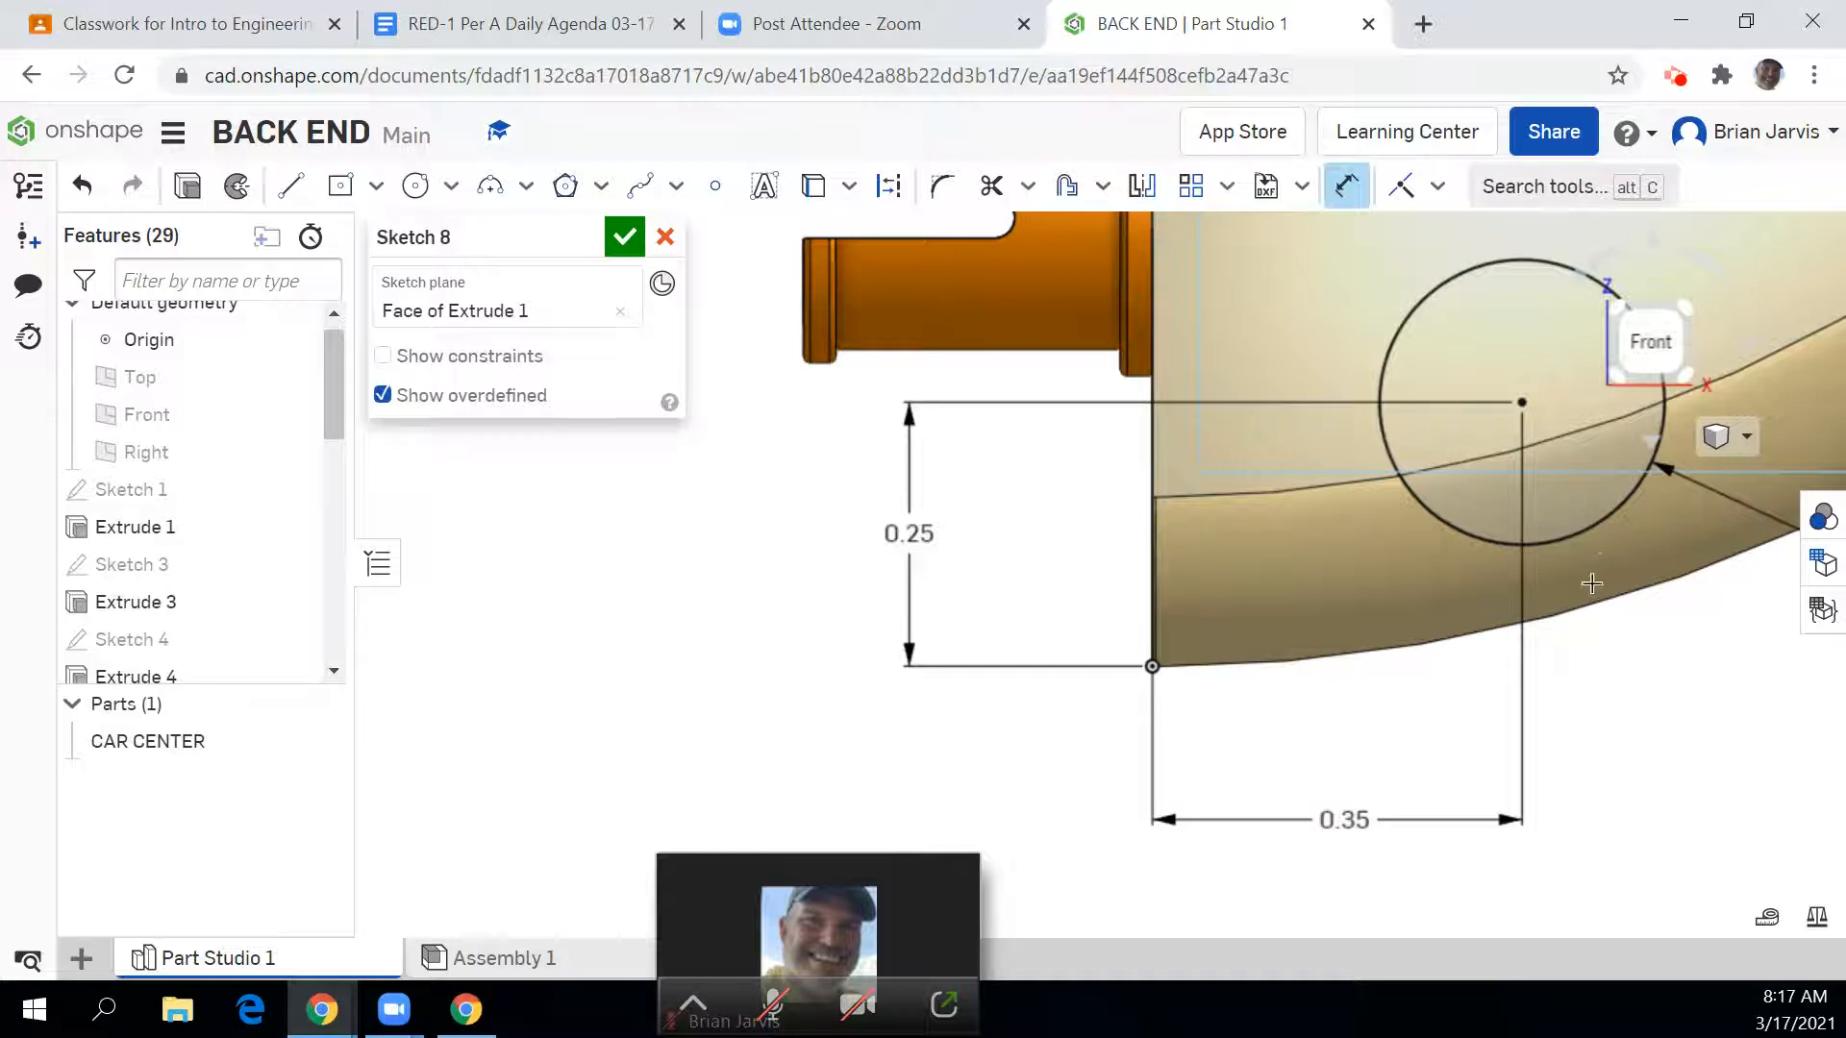
middle_click_drag(1708, 721, 1335, 770)
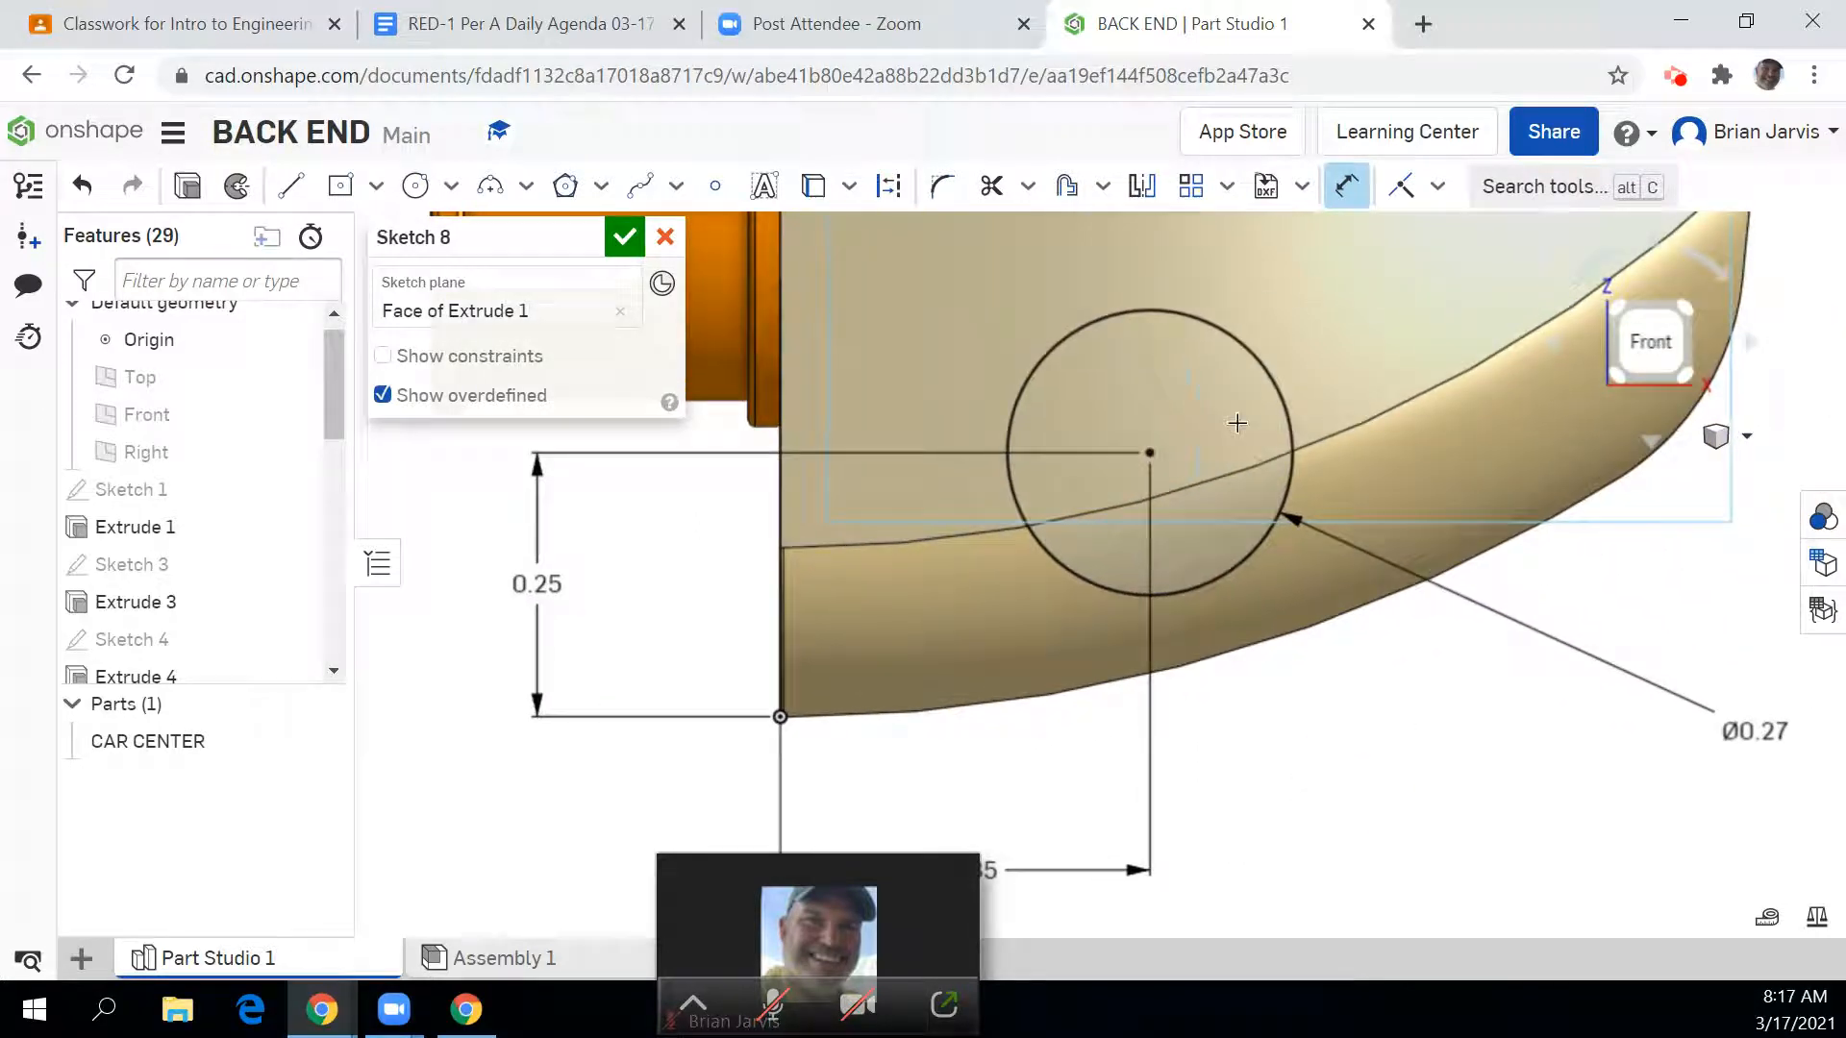
left_click(624, 237)
left_click(1684, 310)
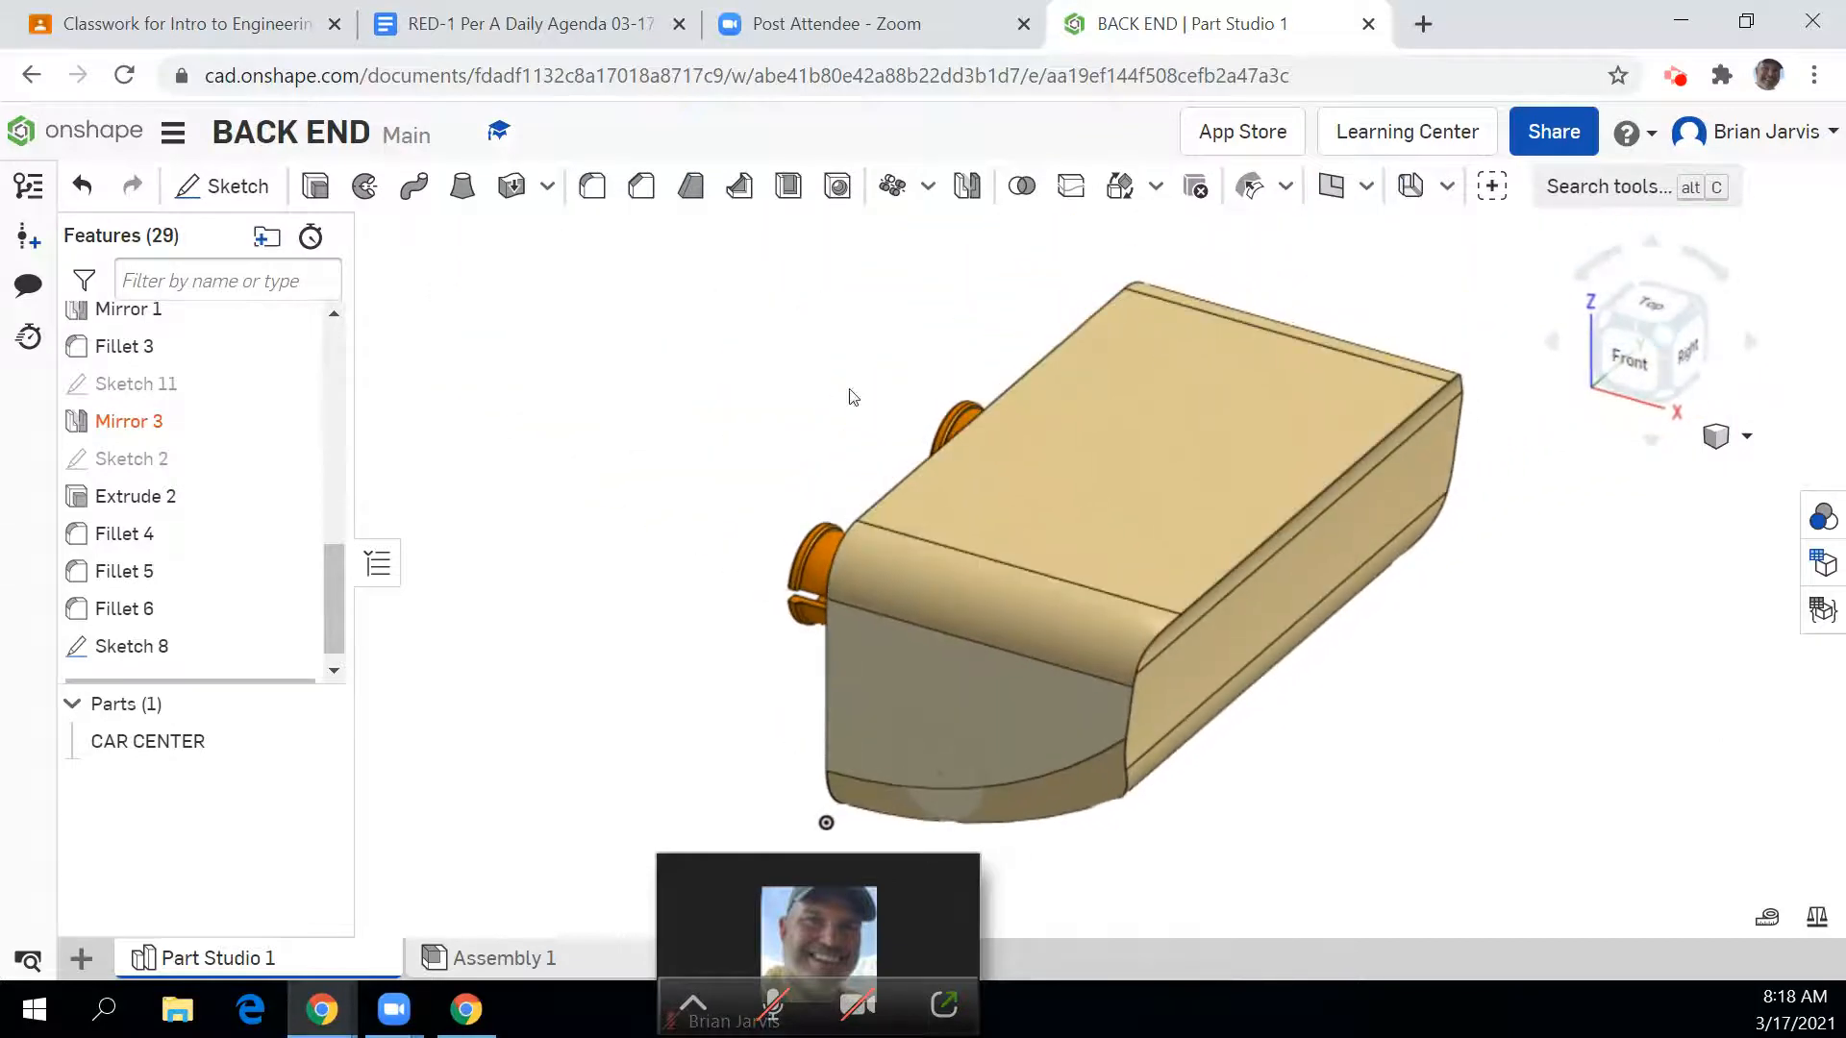
left_click(317, 186)
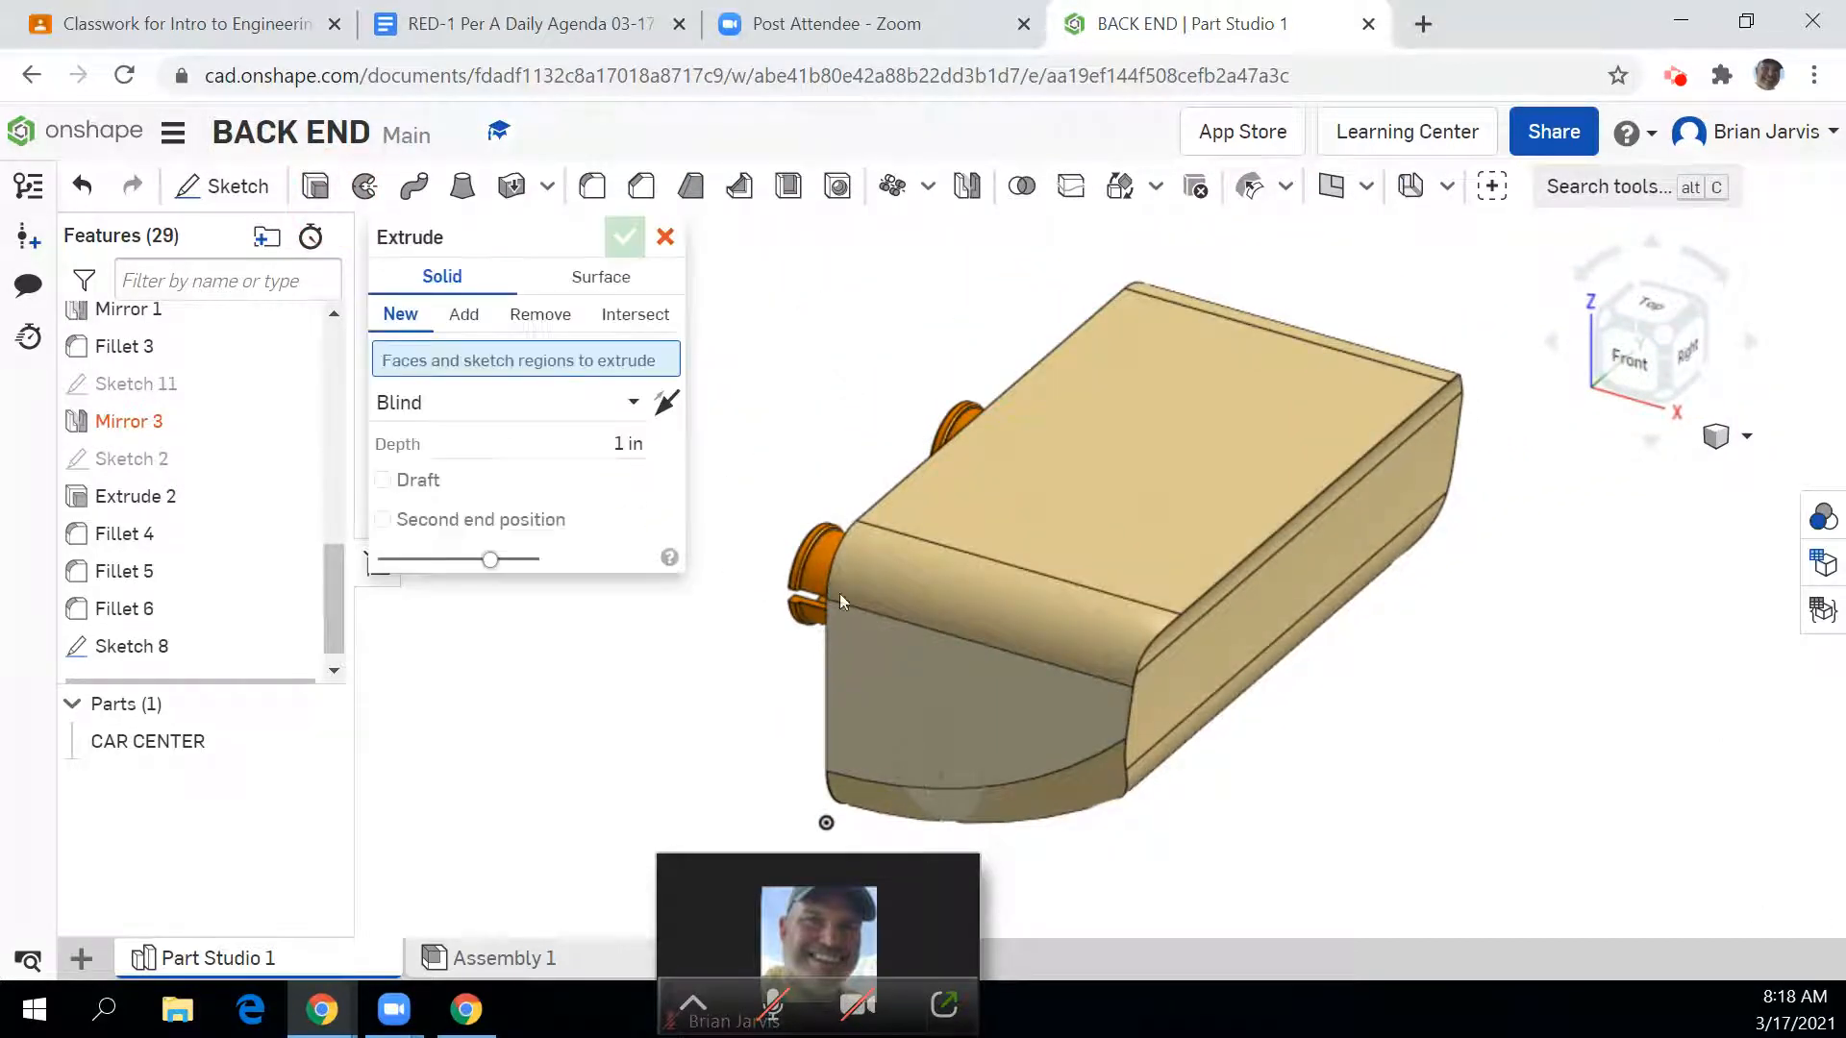
left_click(948, 765)
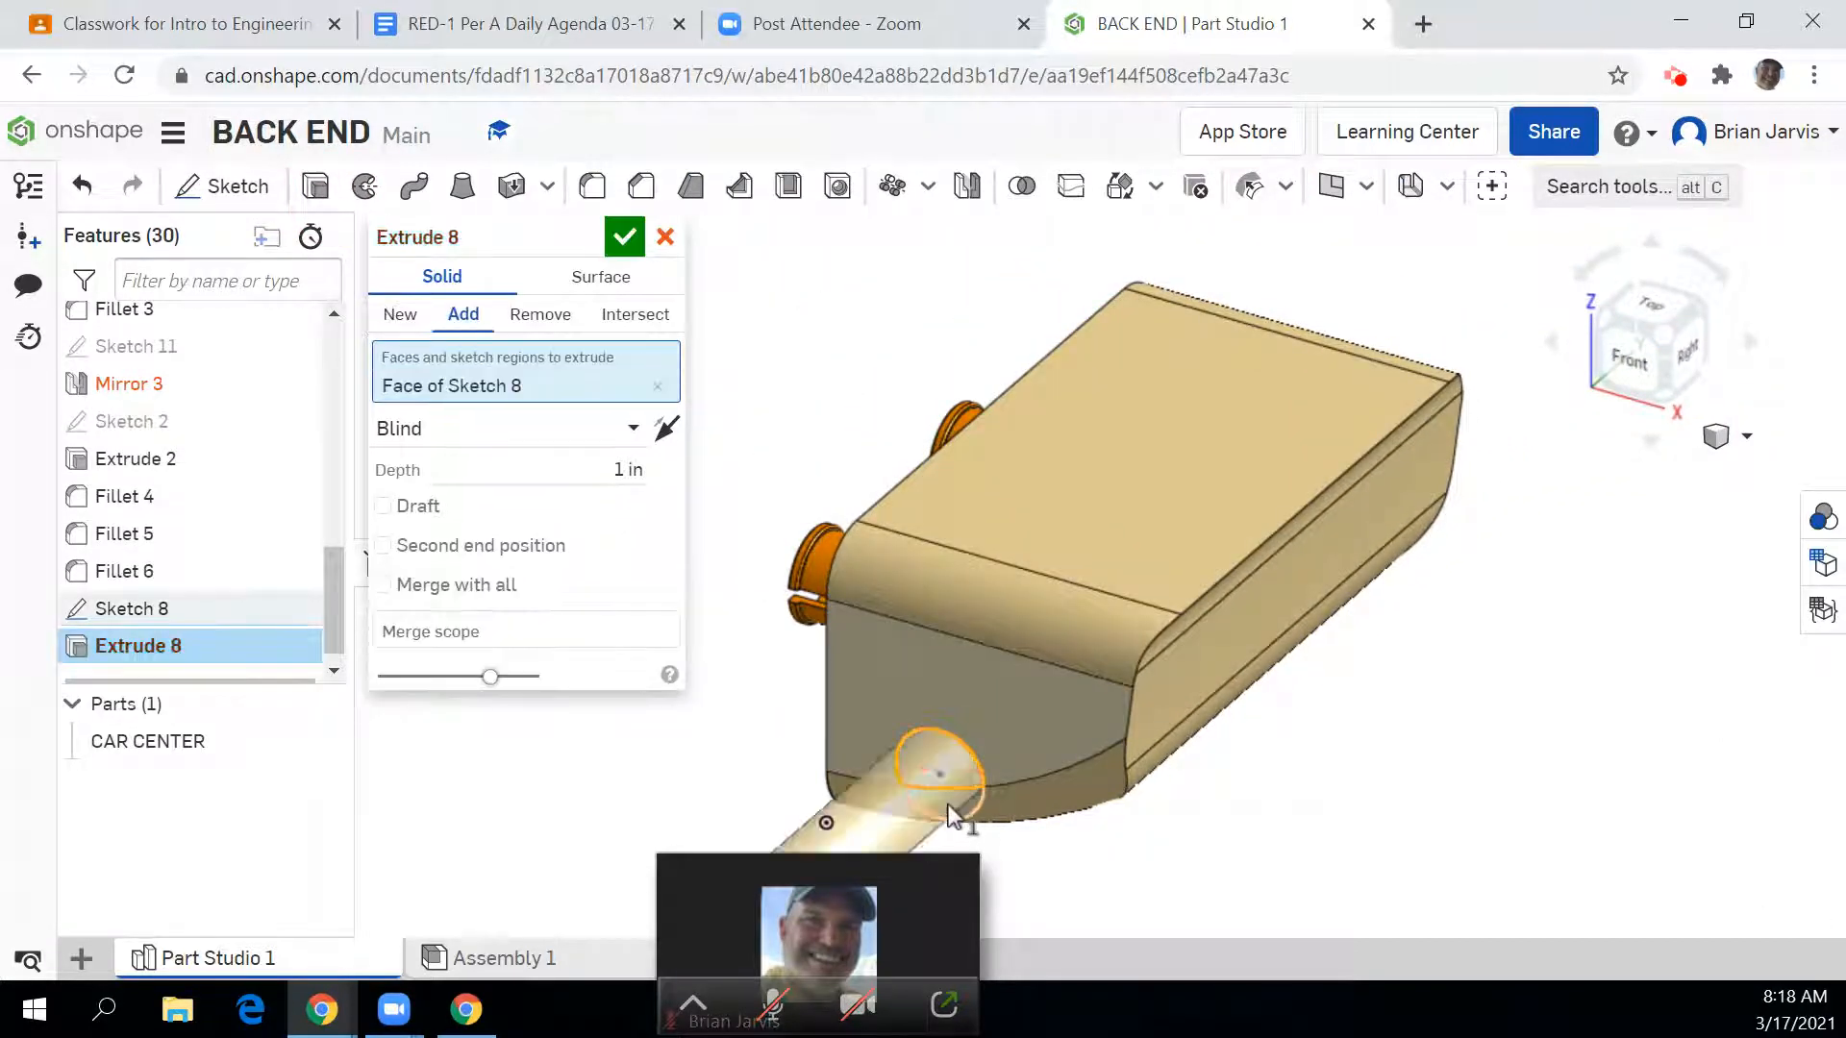
left_click(978, 774)
scroll(978, 770, "down", 1)
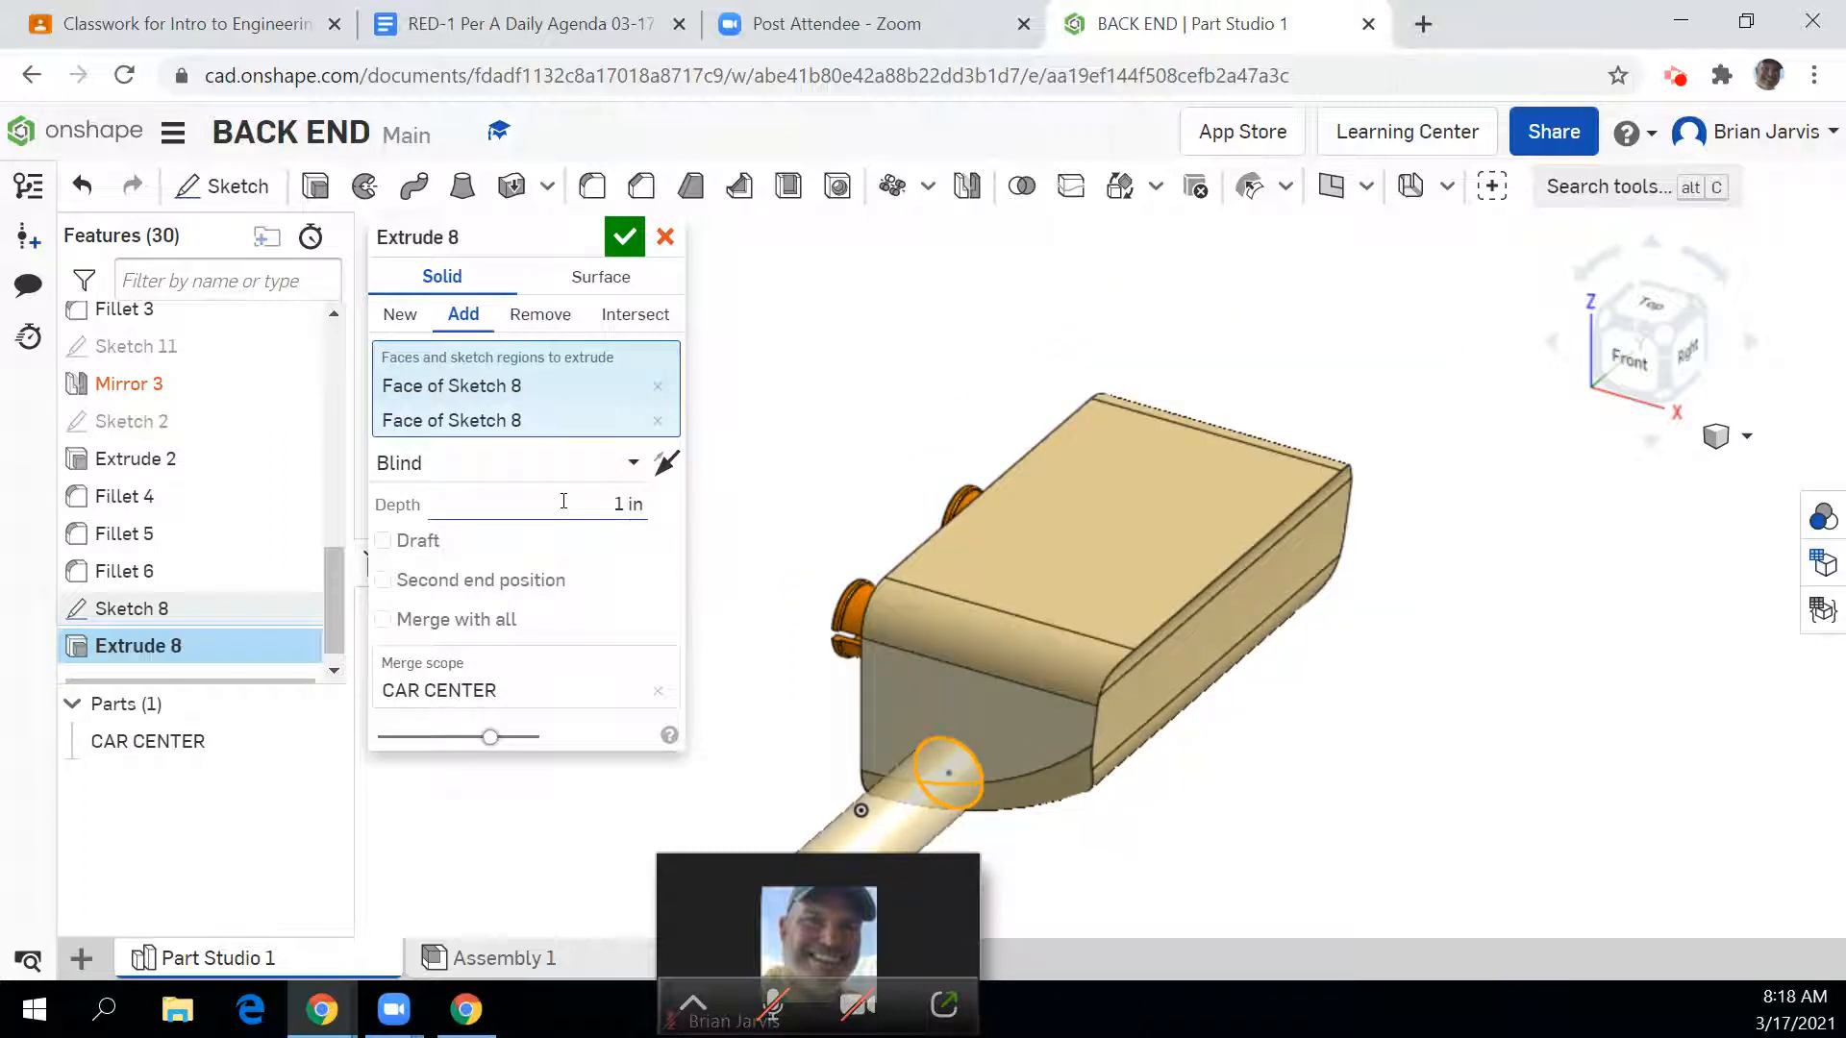
left_click(601, 500)
key("BackSpace")
type(".03")
key("Return")
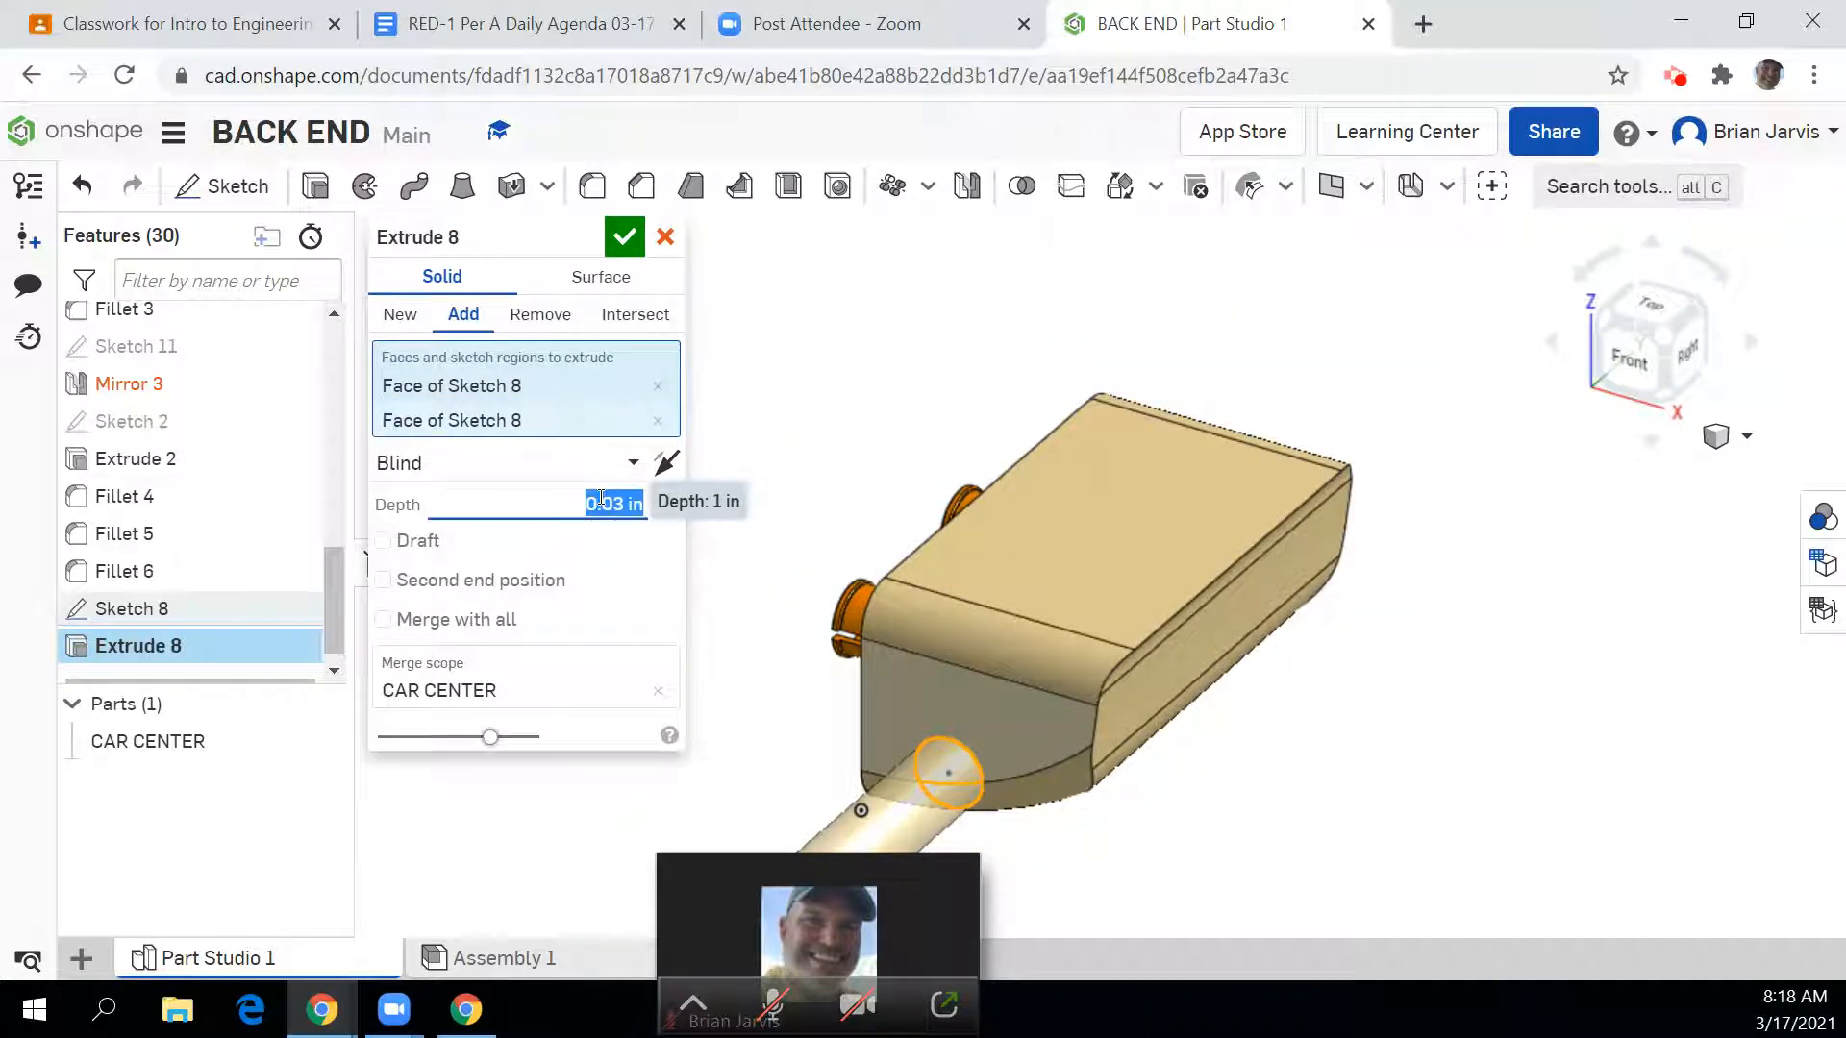
left_click(626, 272)
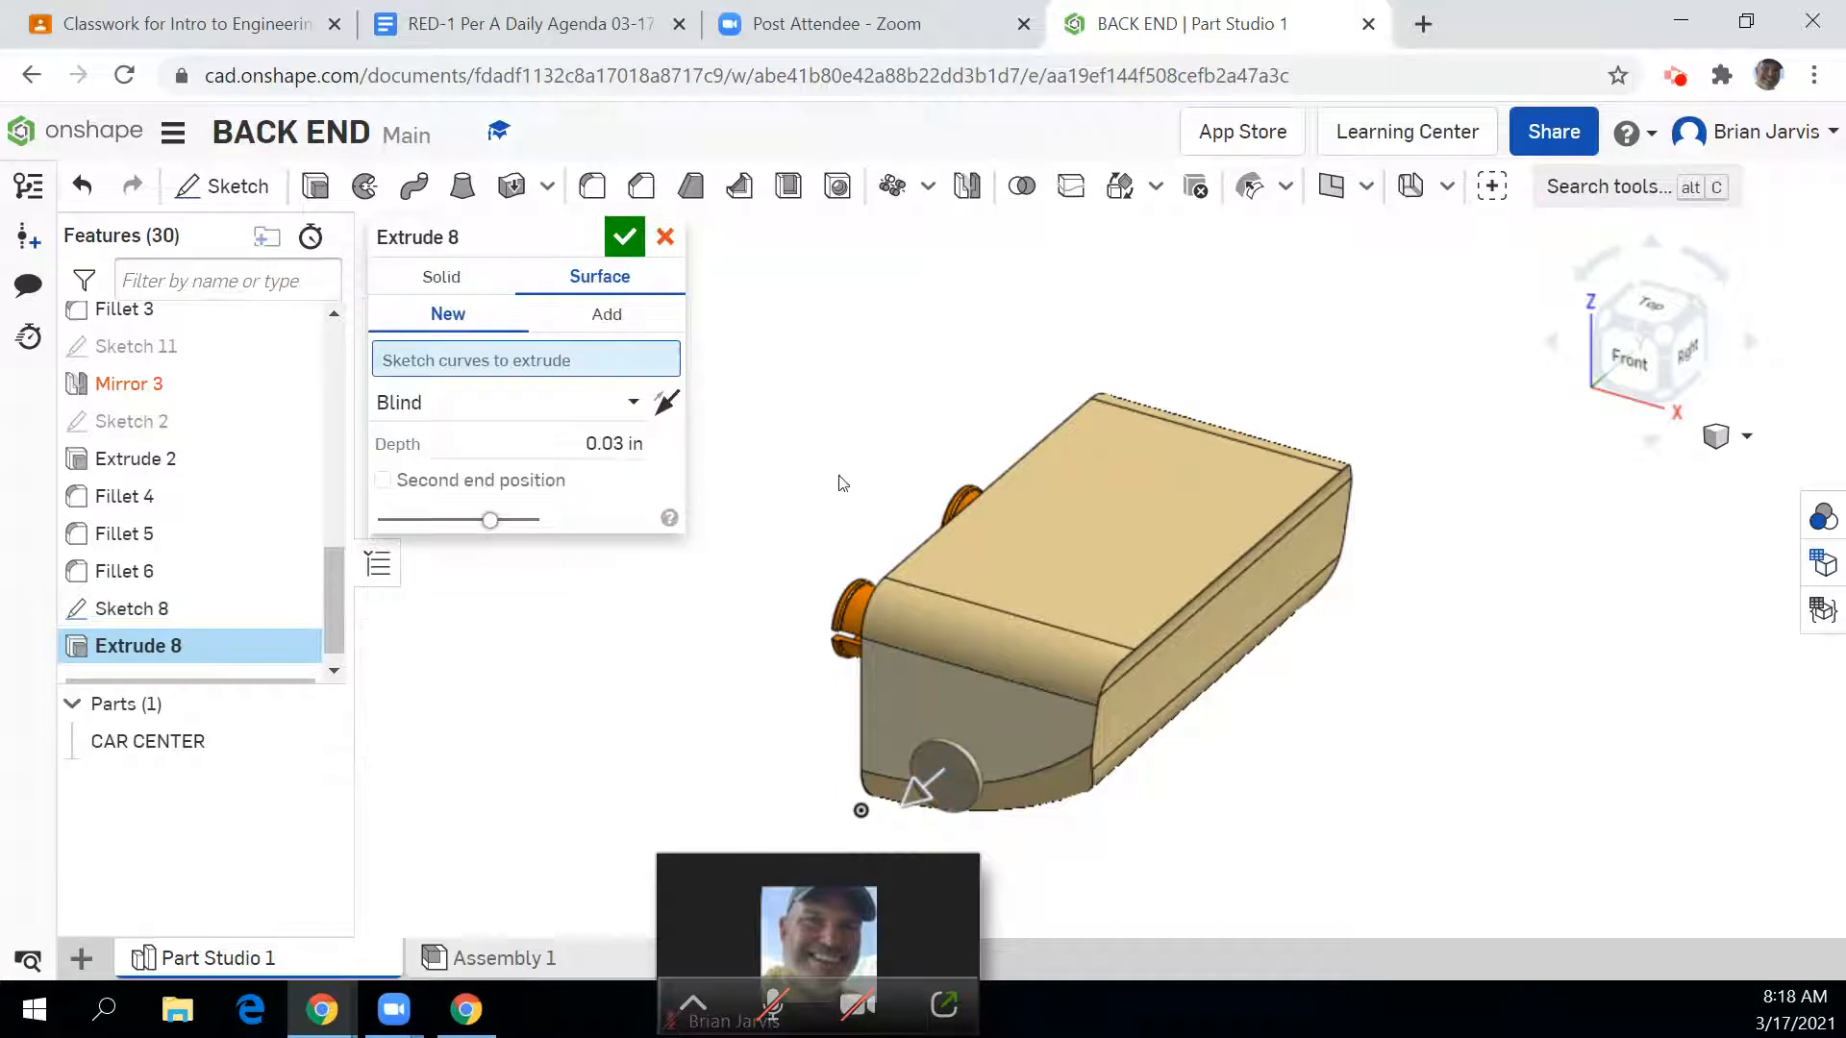
middle_click_drag(1169, 838, 1209, 766)
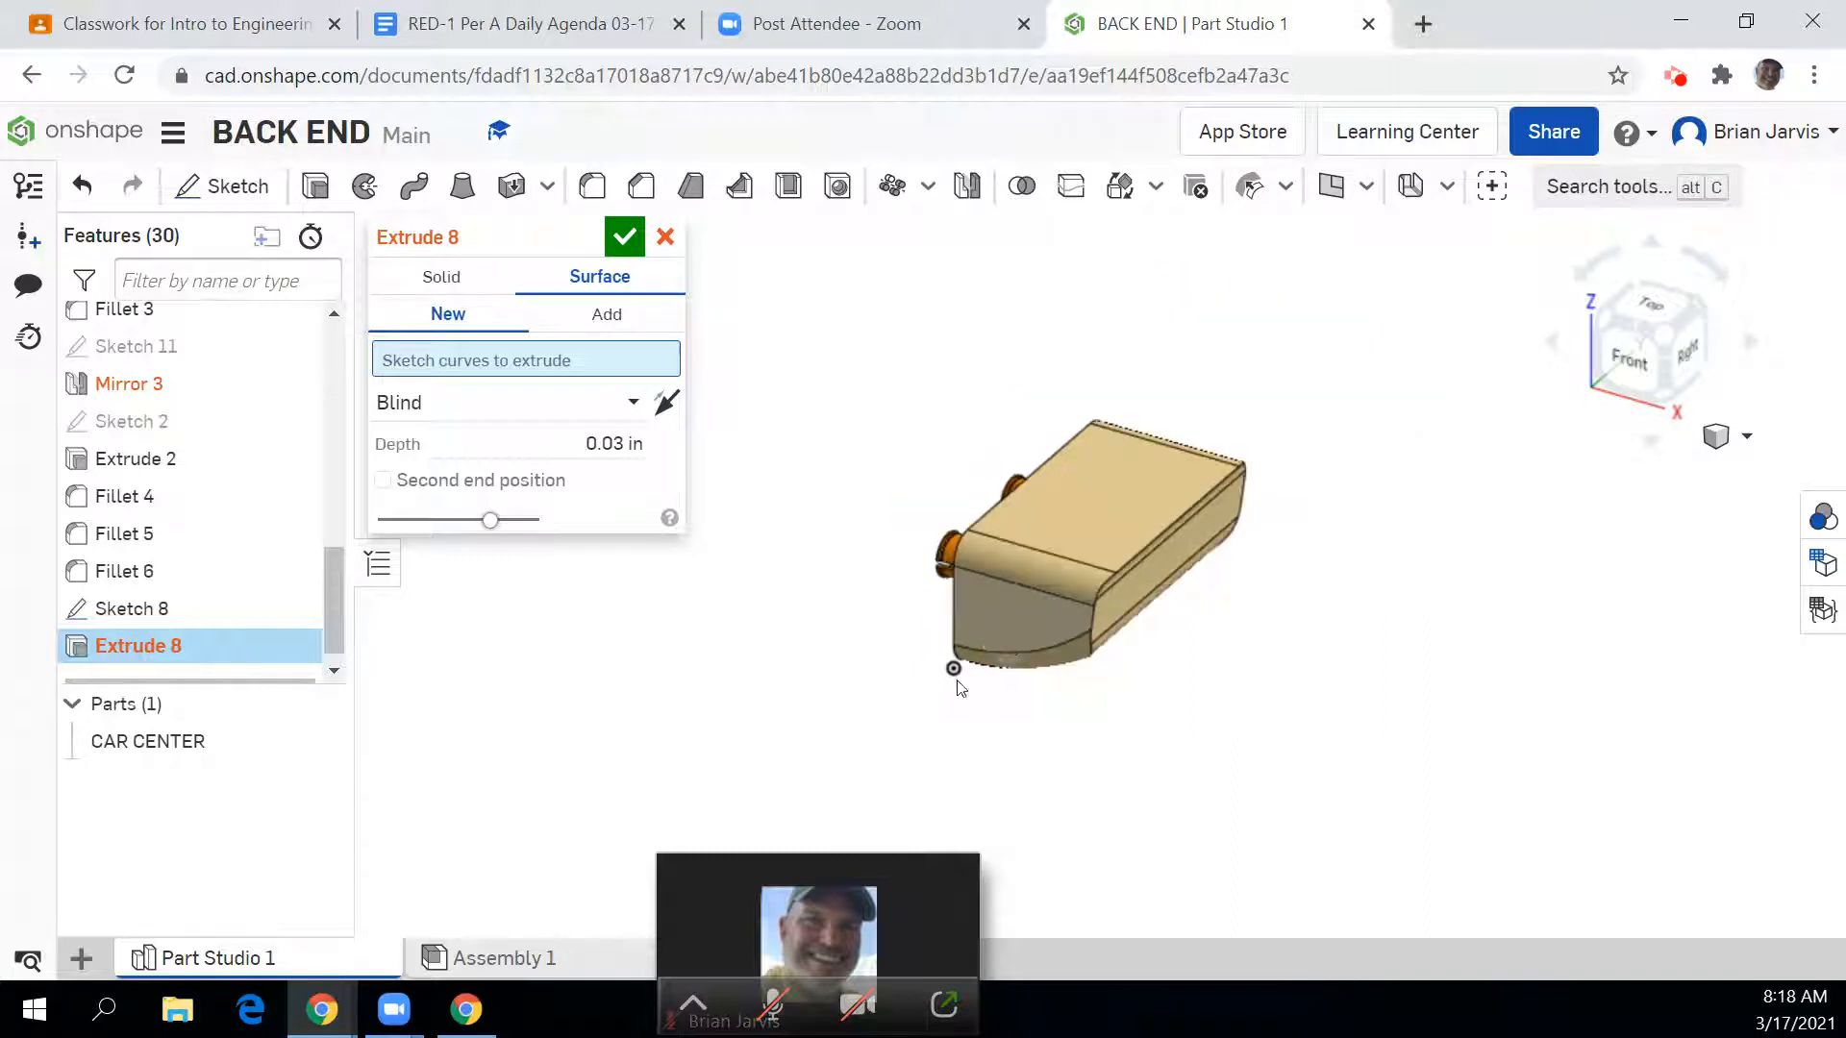
scroll(955, 679, "up", 5)
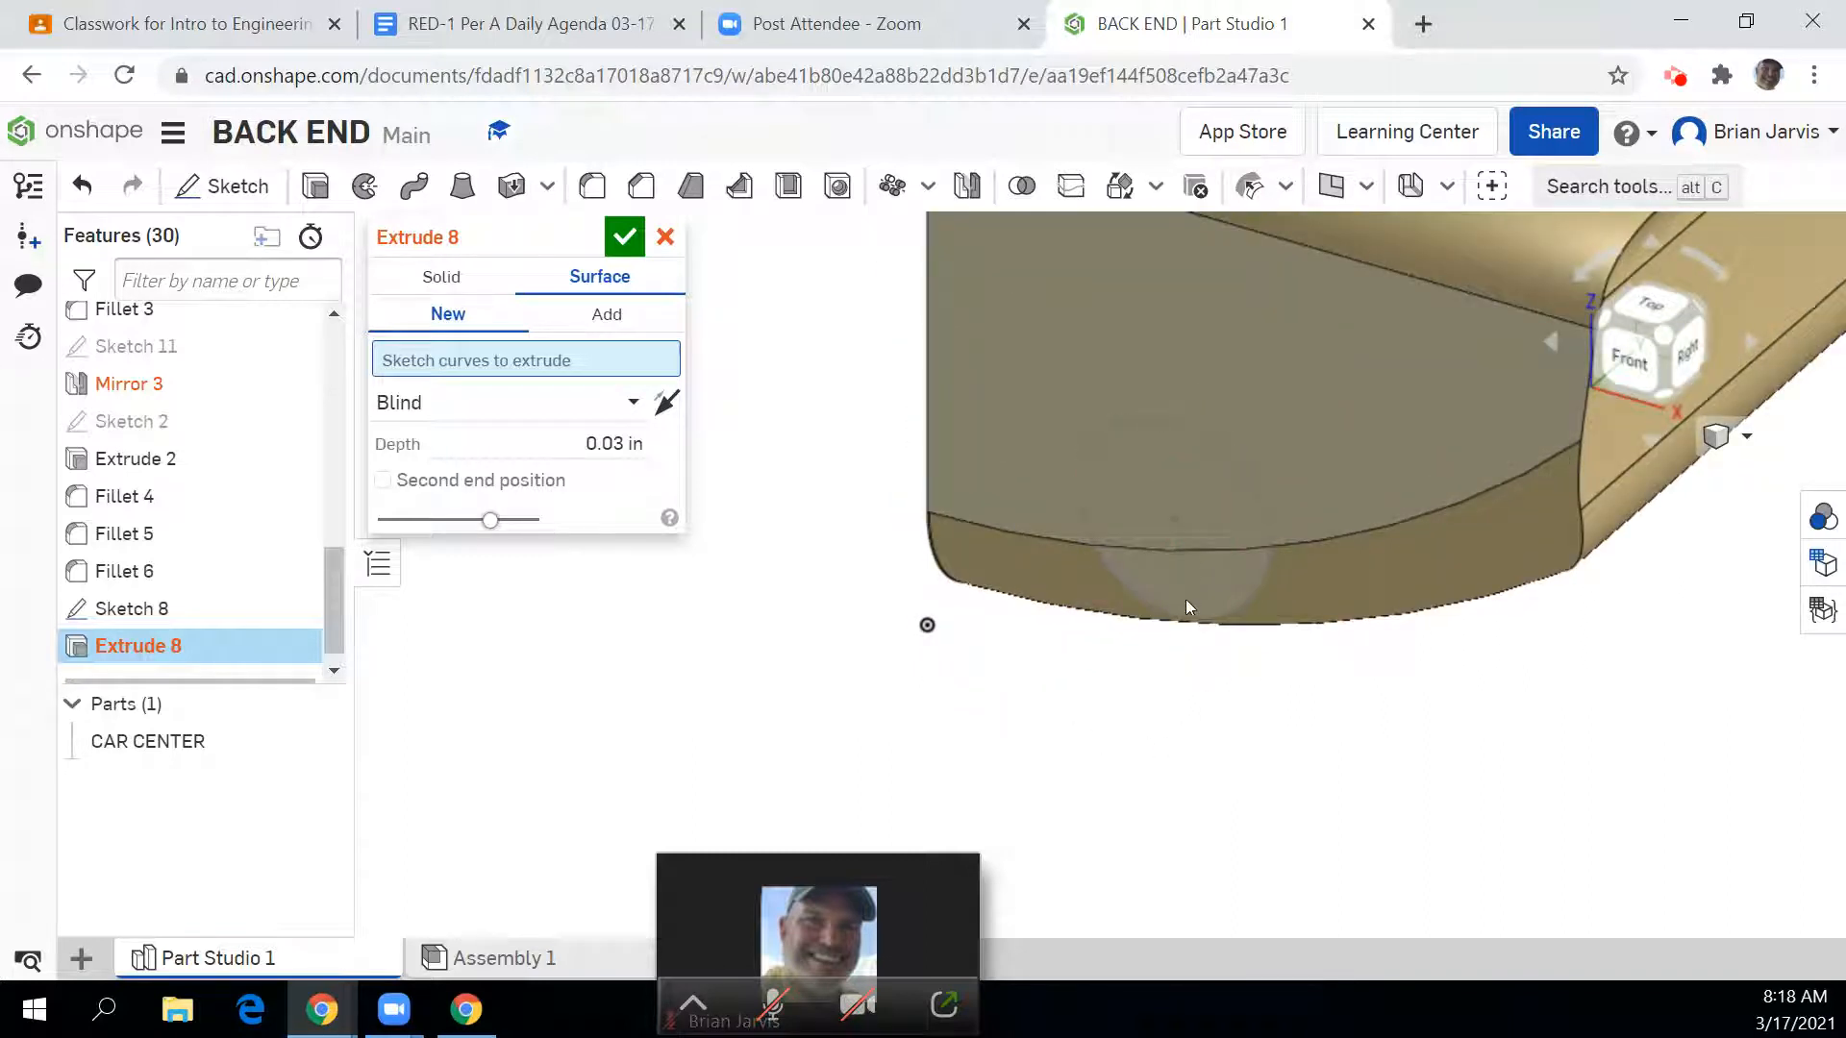
left_click(598, 350)
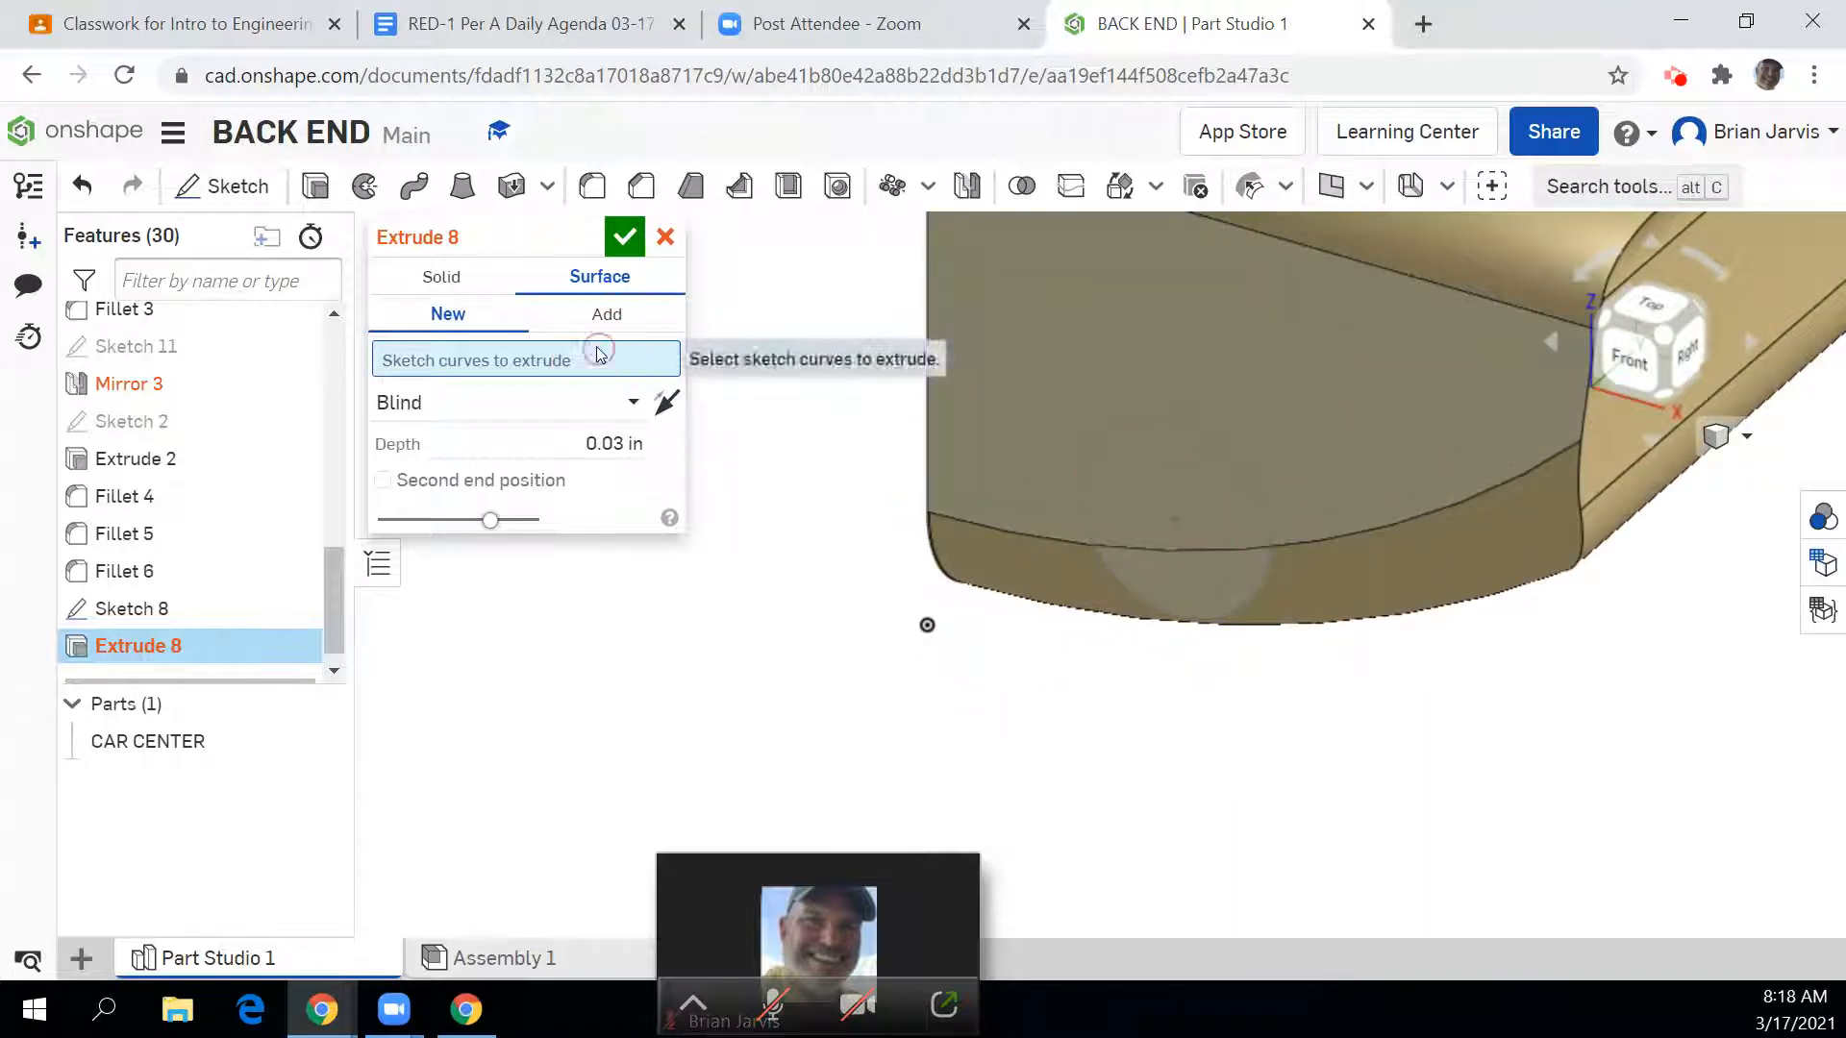
left_click(664, 236)
Step: Extrude both regions of the sketched circle 0.03 in outward, adding them to the CAR CENTER part
key("shift+e")
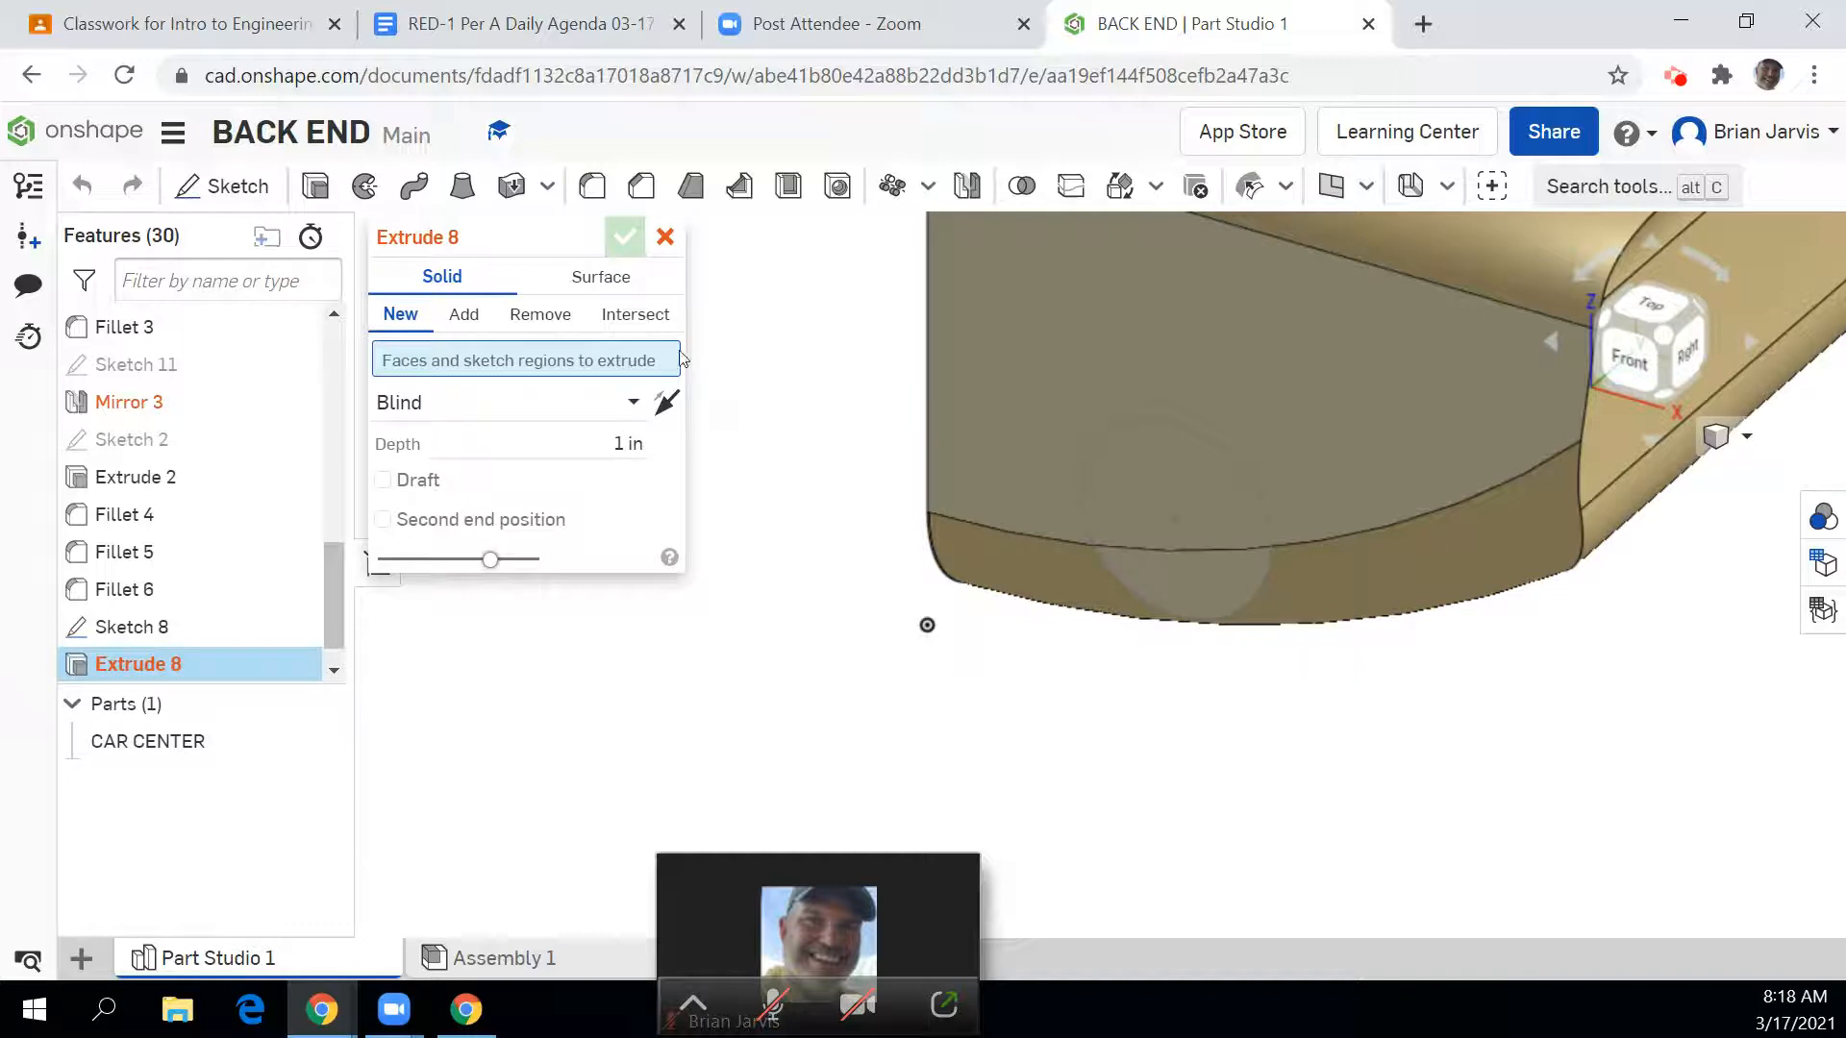
left_click(1181, 475)
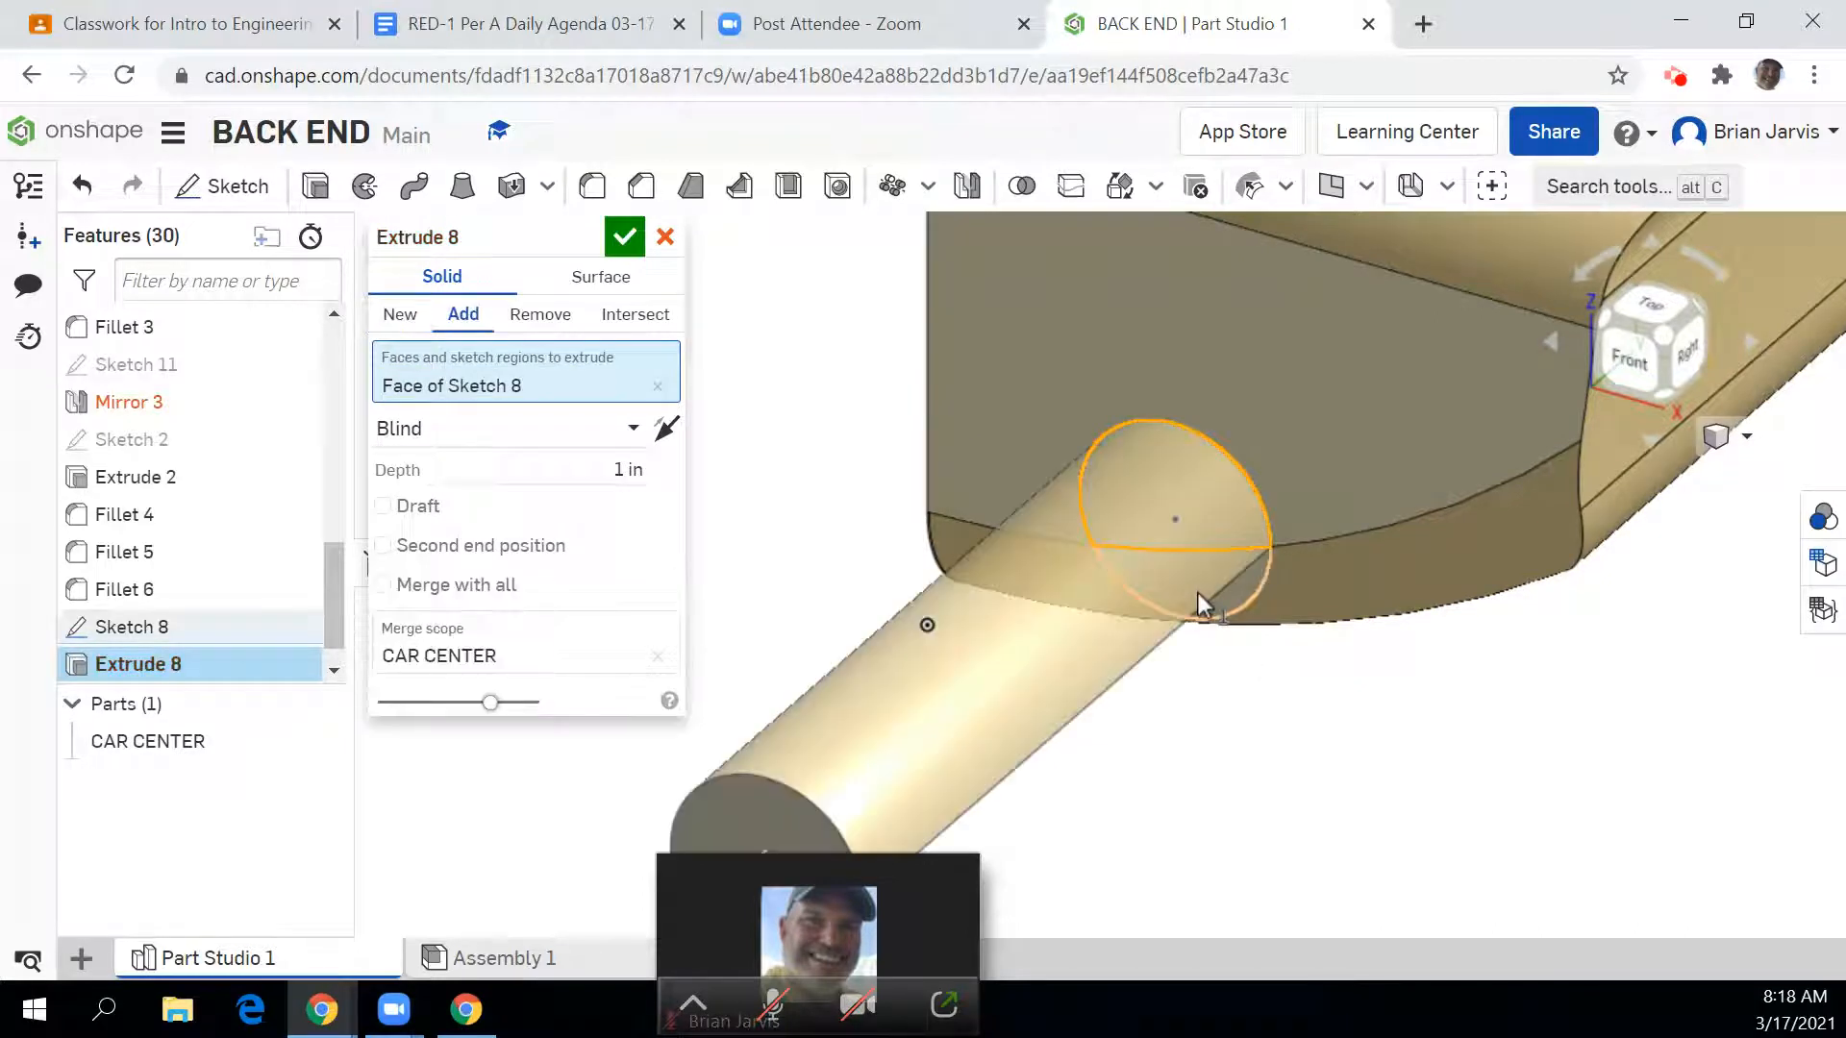
left_click(1198, 592)
left_click(648, 512)
key("BackSpace")
type(".03")
key("Return")
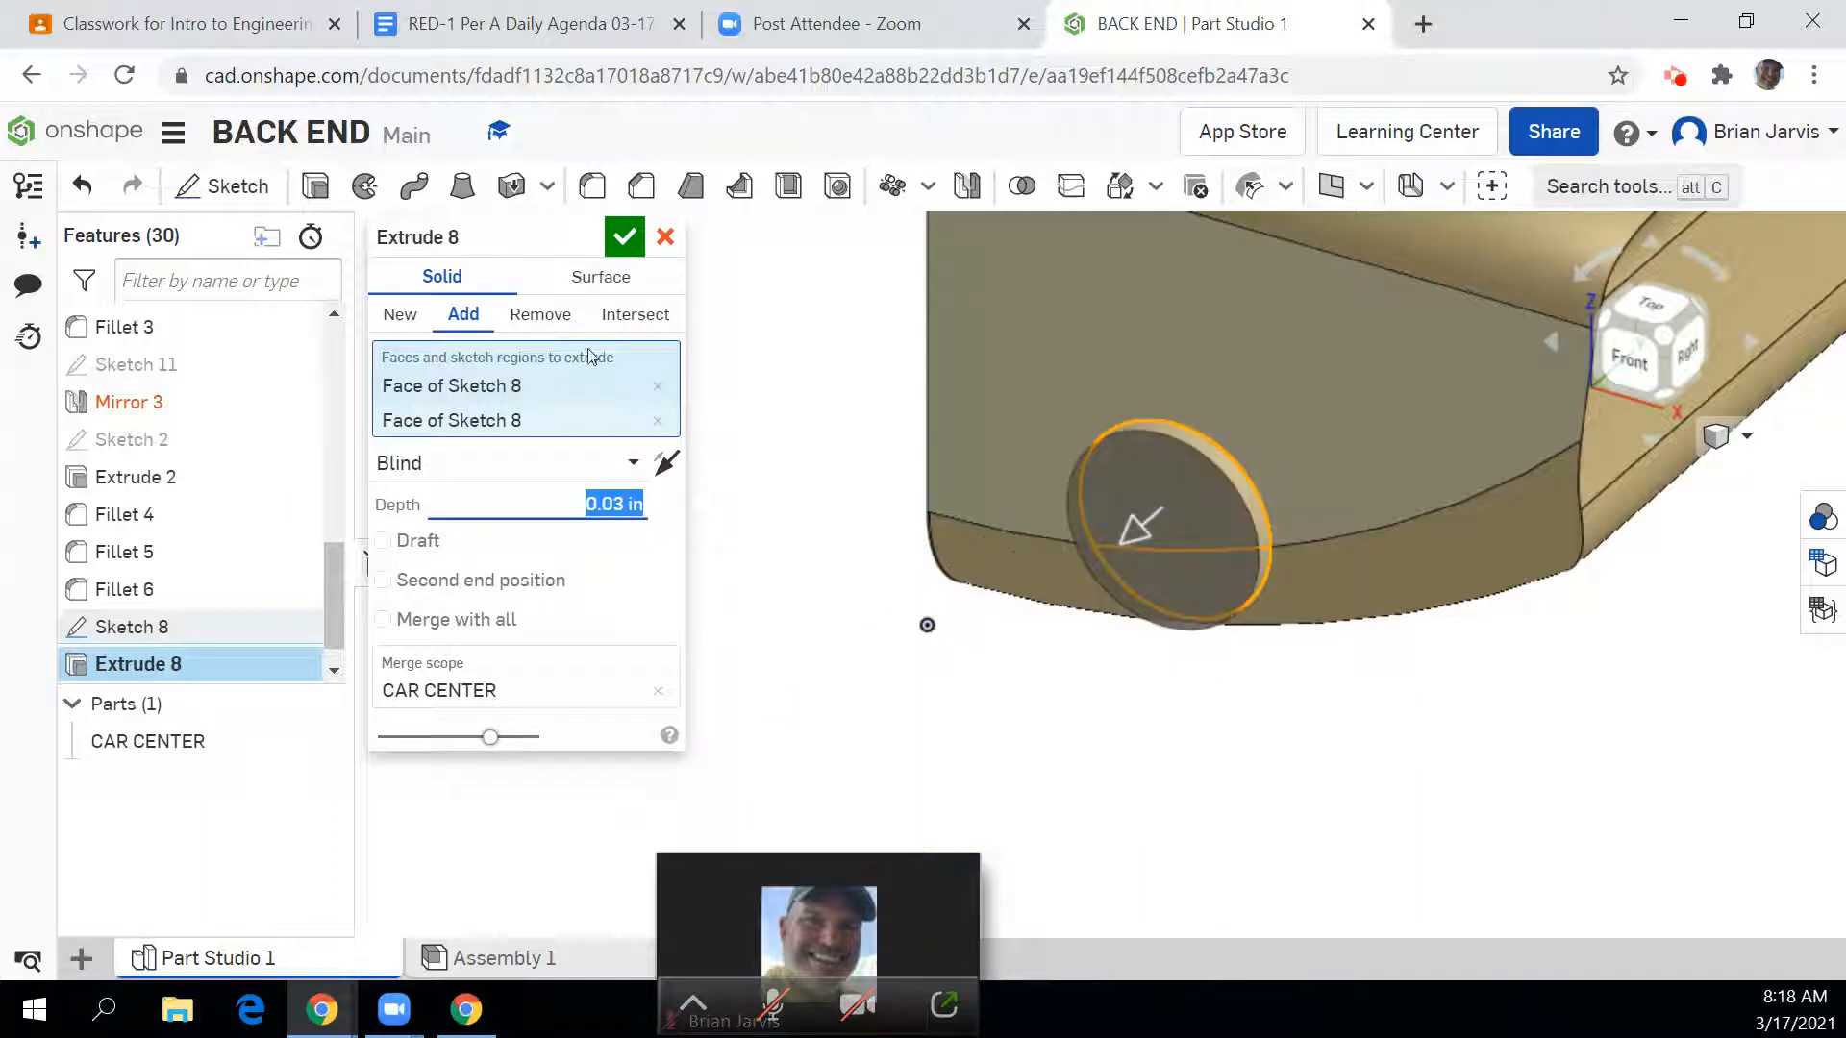
left_click(624, 237)
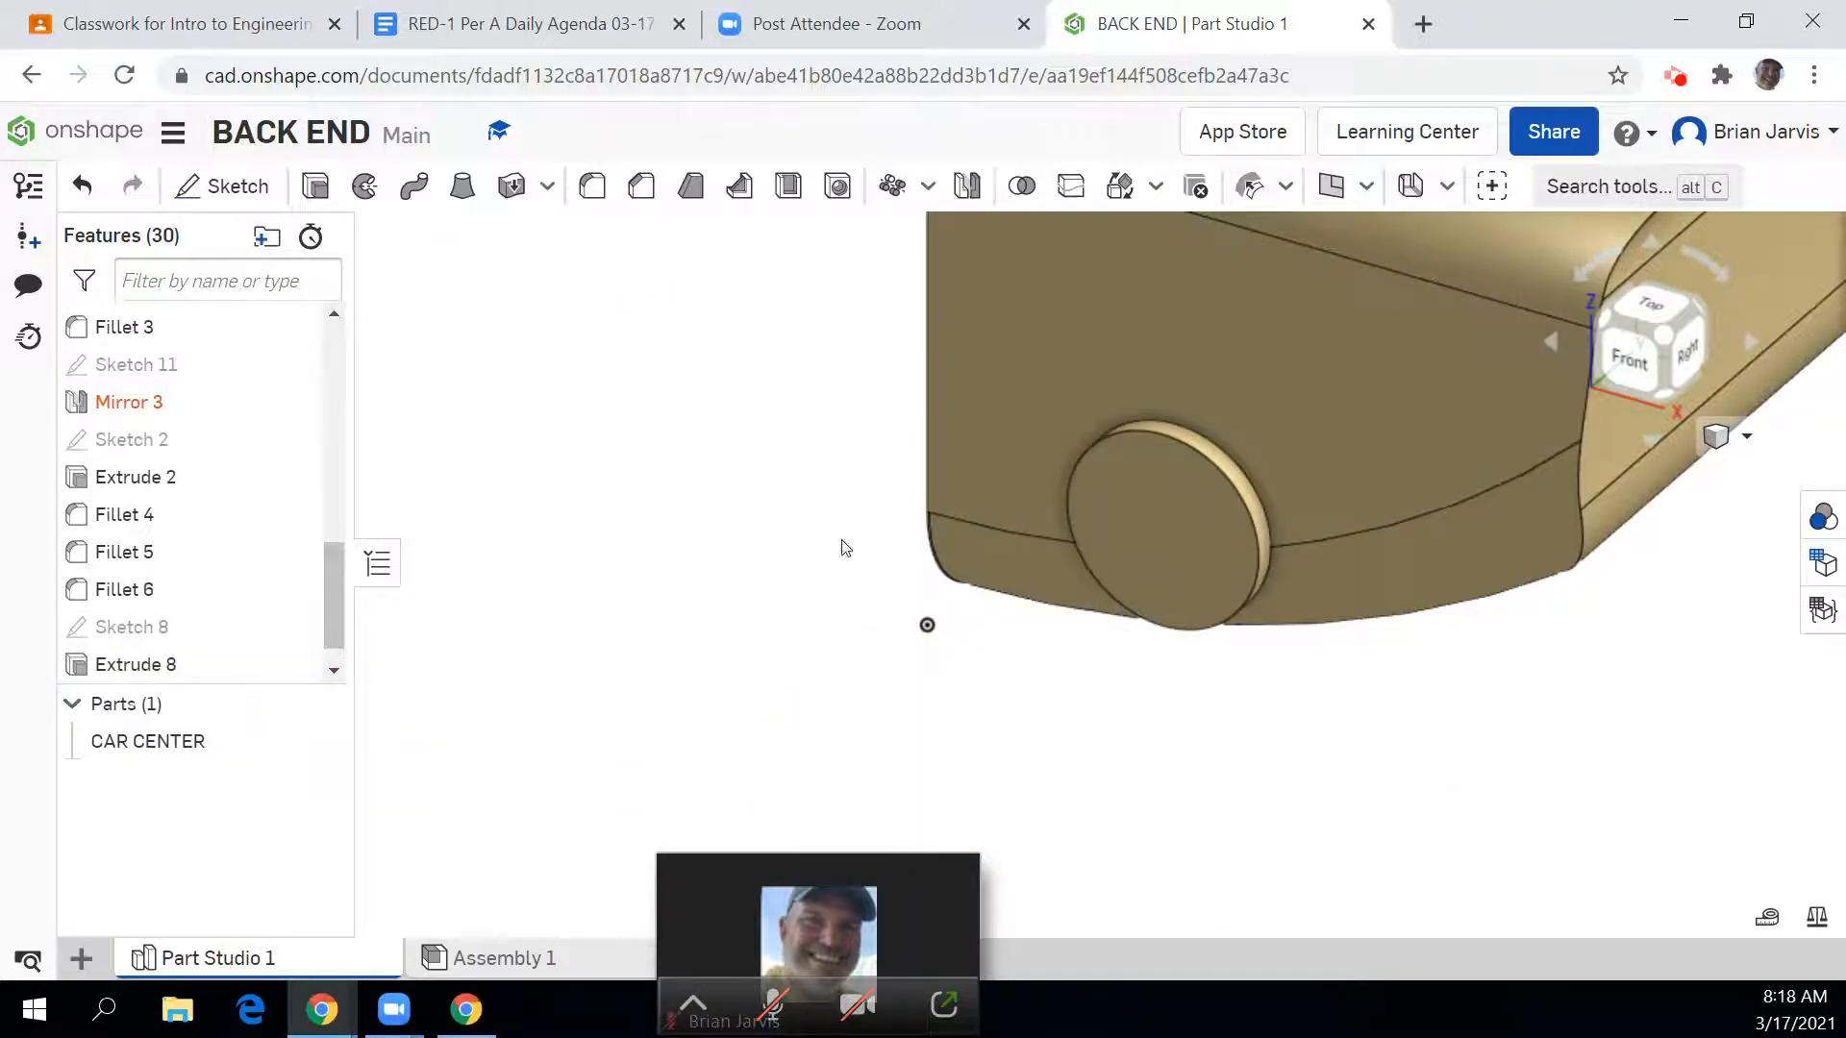
Step: Start a sketch on the thin disc's outer face and draw a concentric circle about 0.217 in in diameter
left_click(221, 186)
left_click(1132, 538)
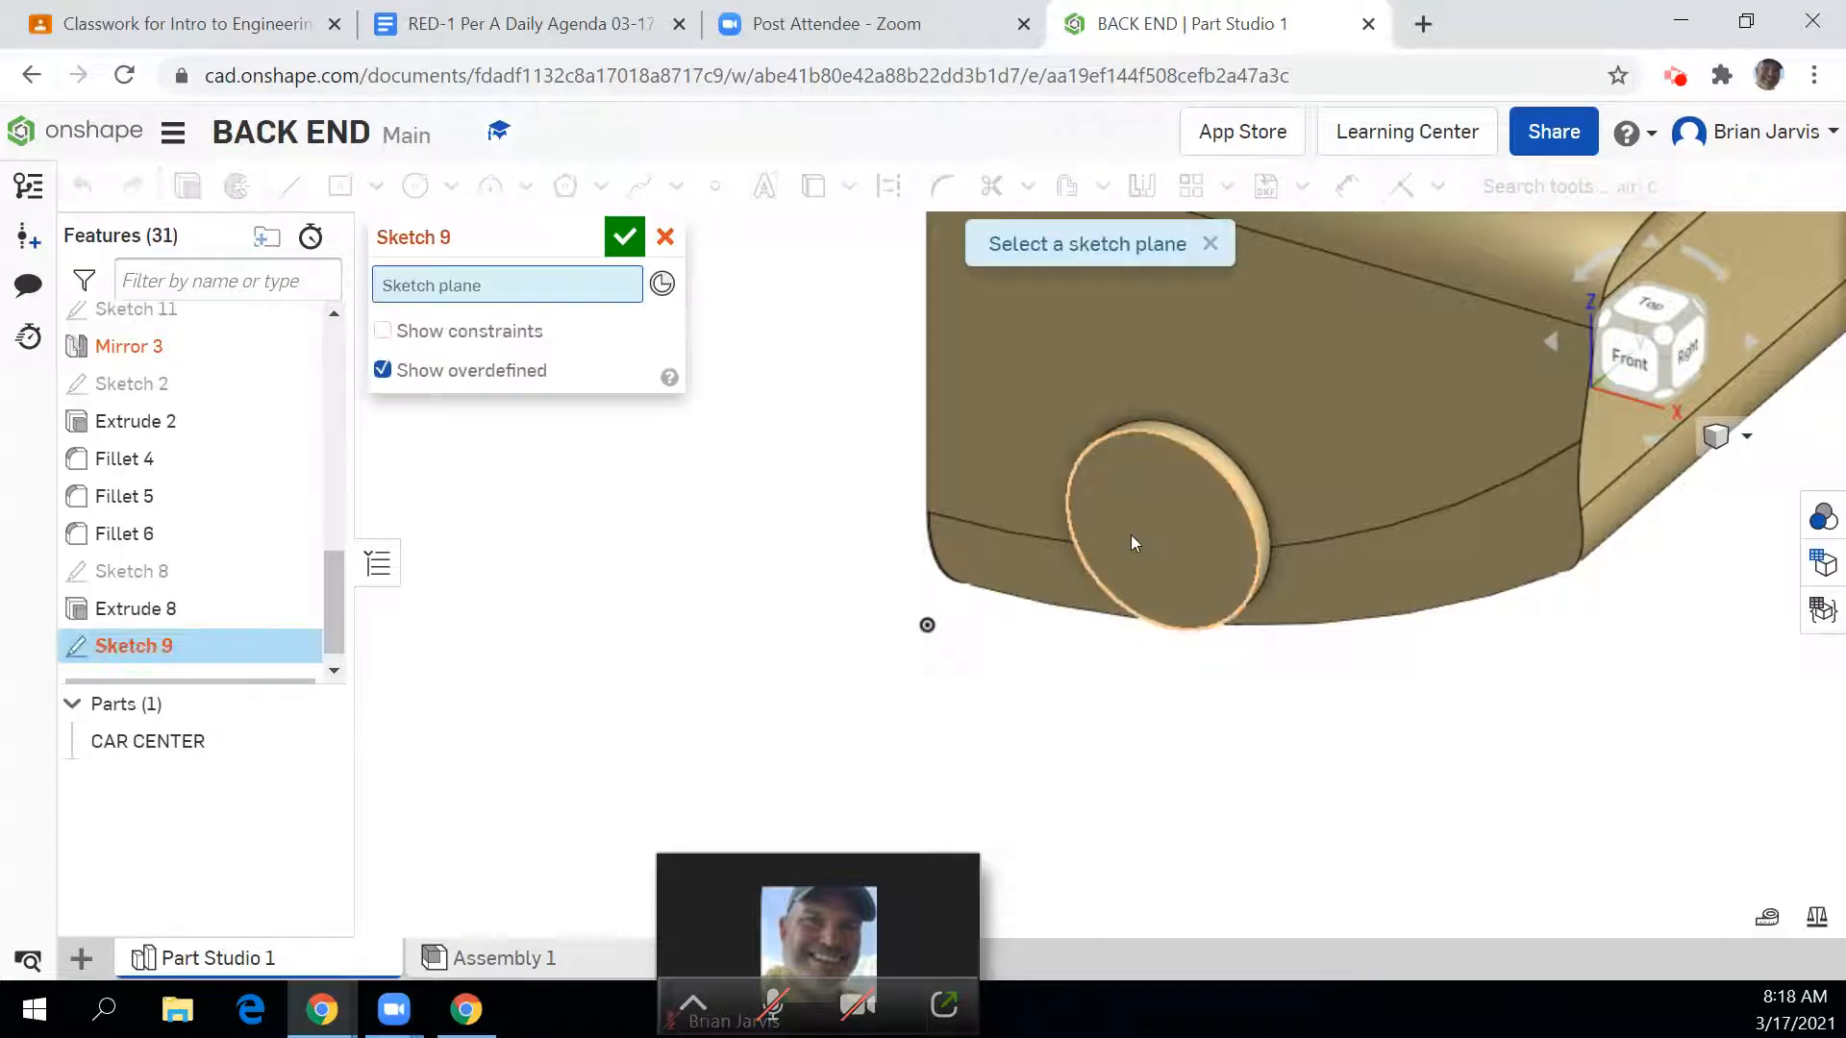
left_click(560, 186)
left_click(415, 185)
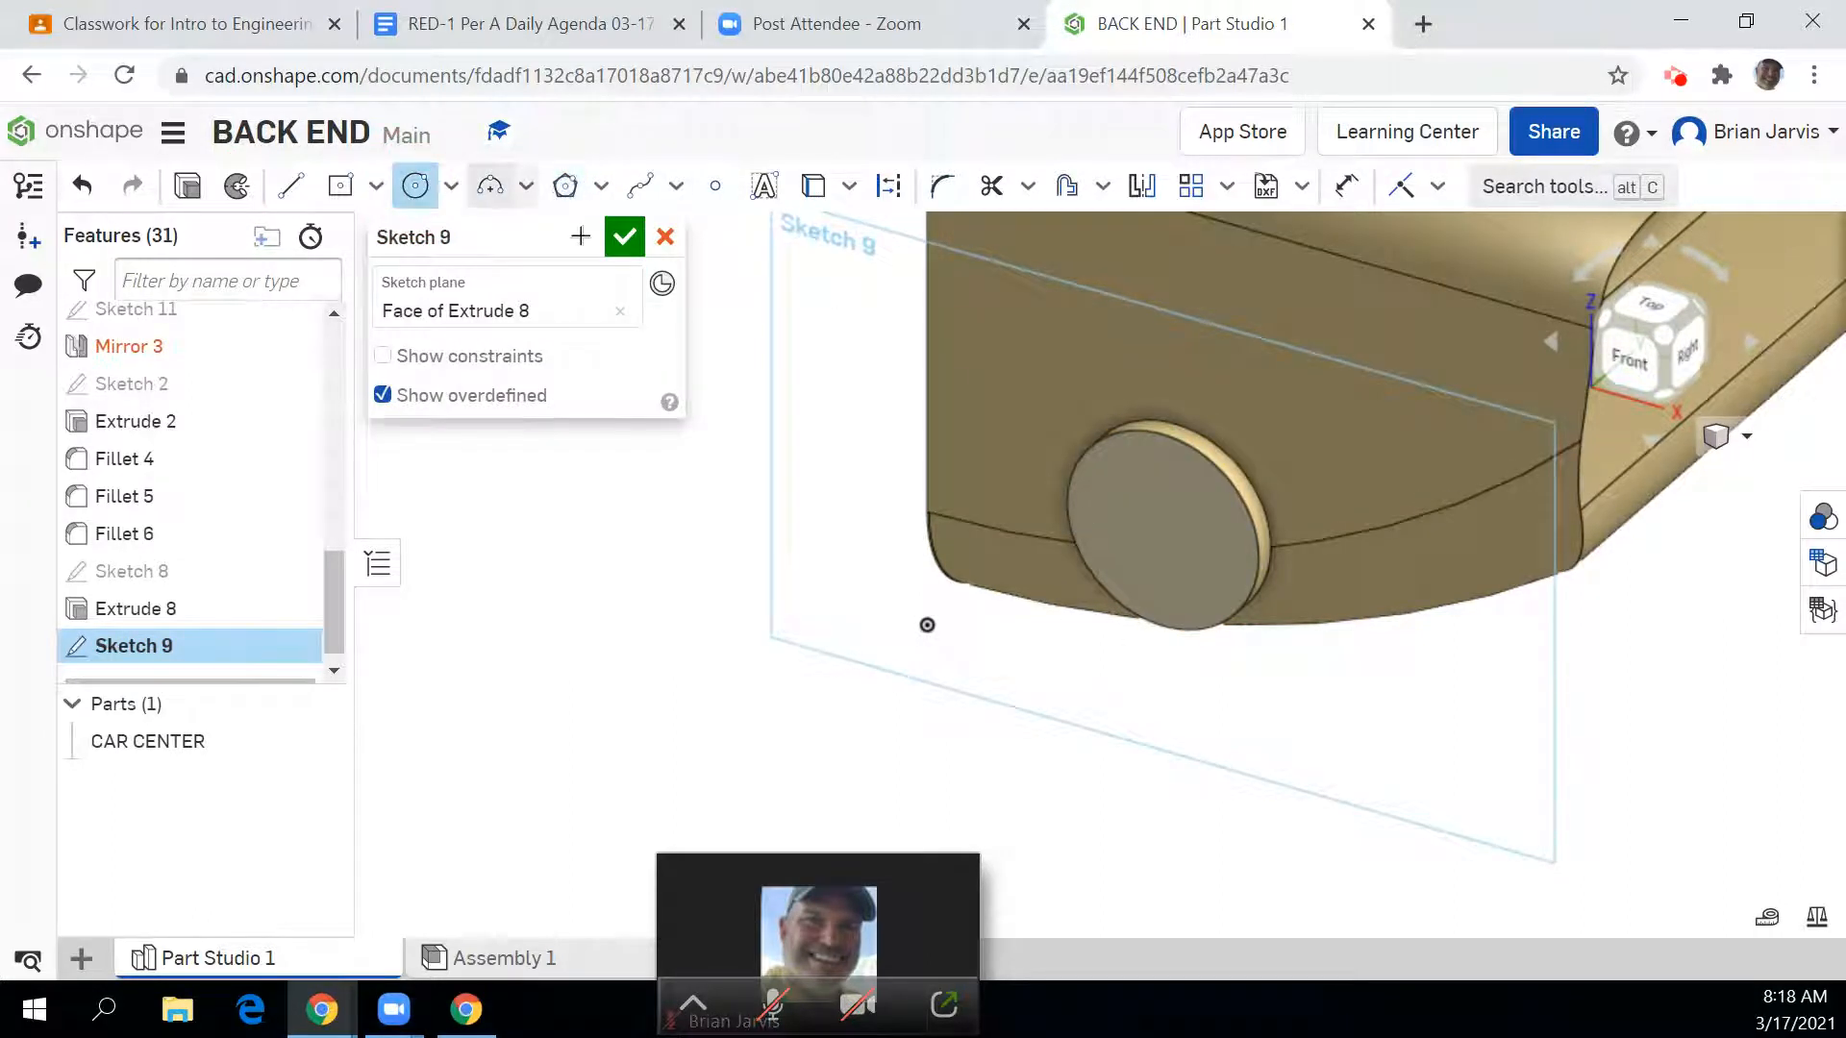
left_click(1156, 530)
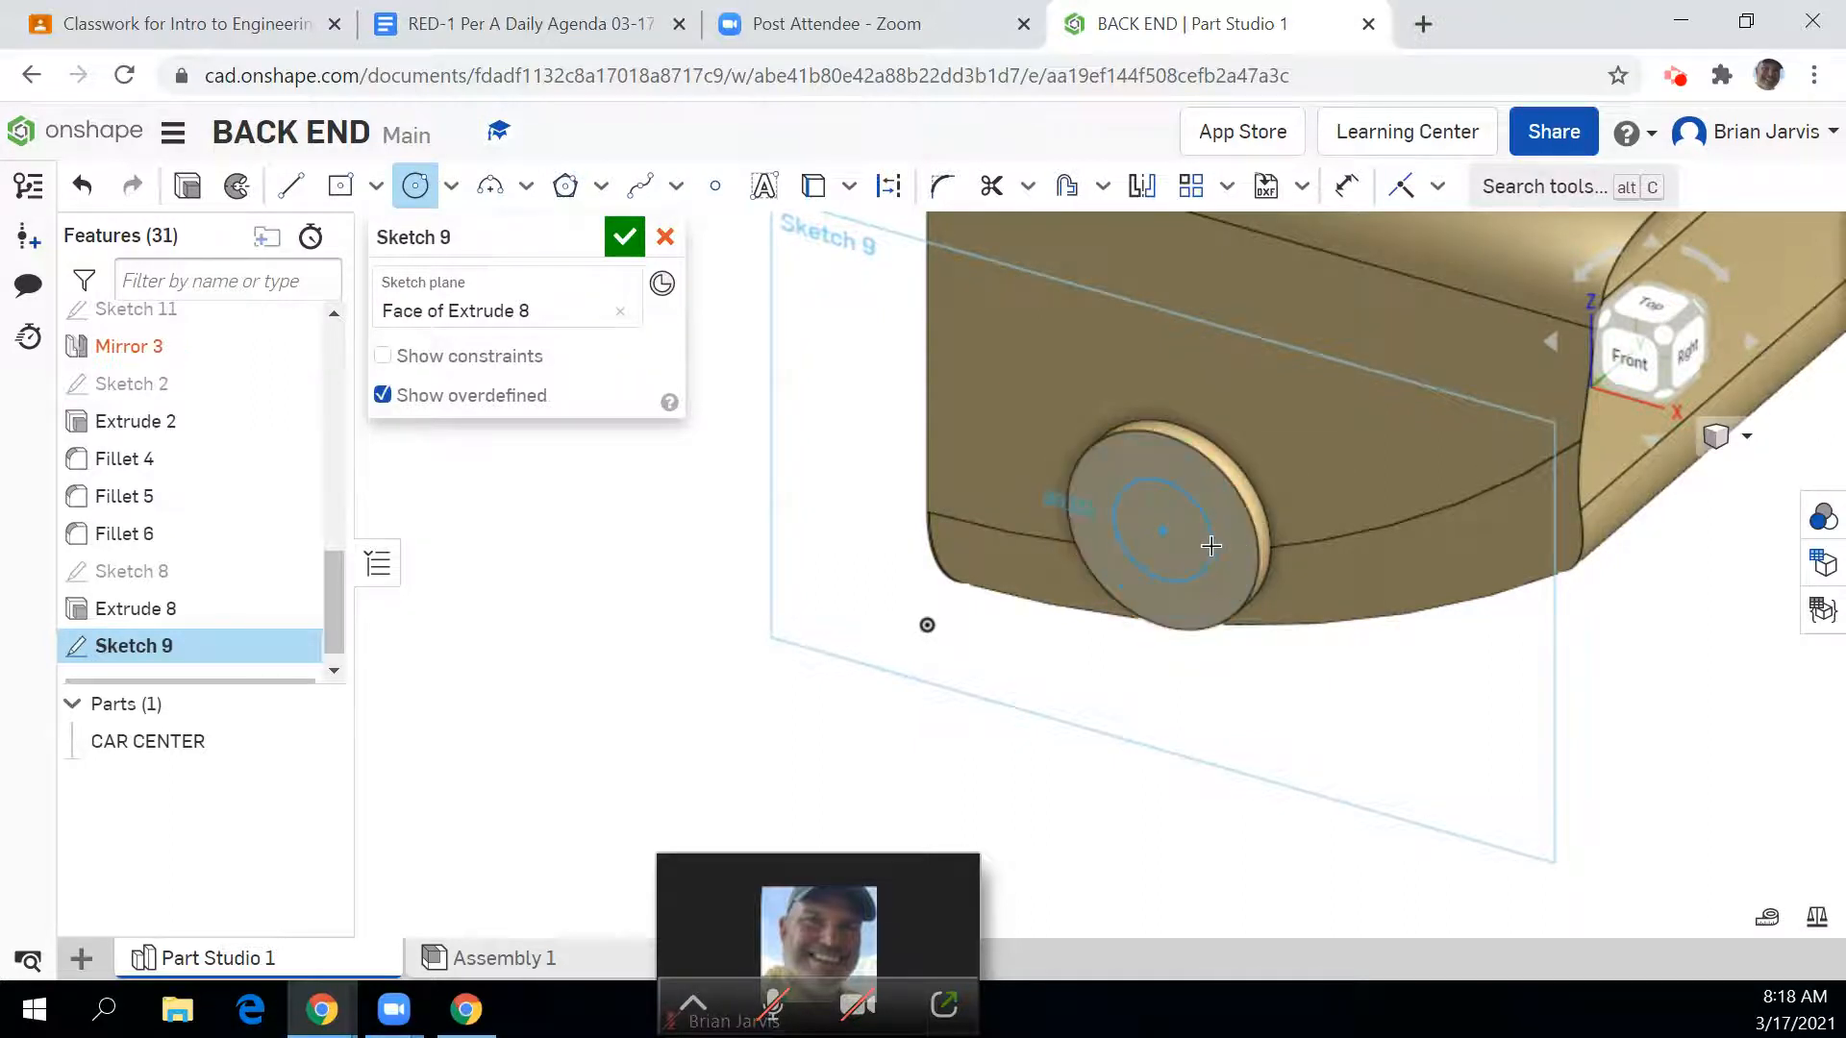
left_click(1237, 560)
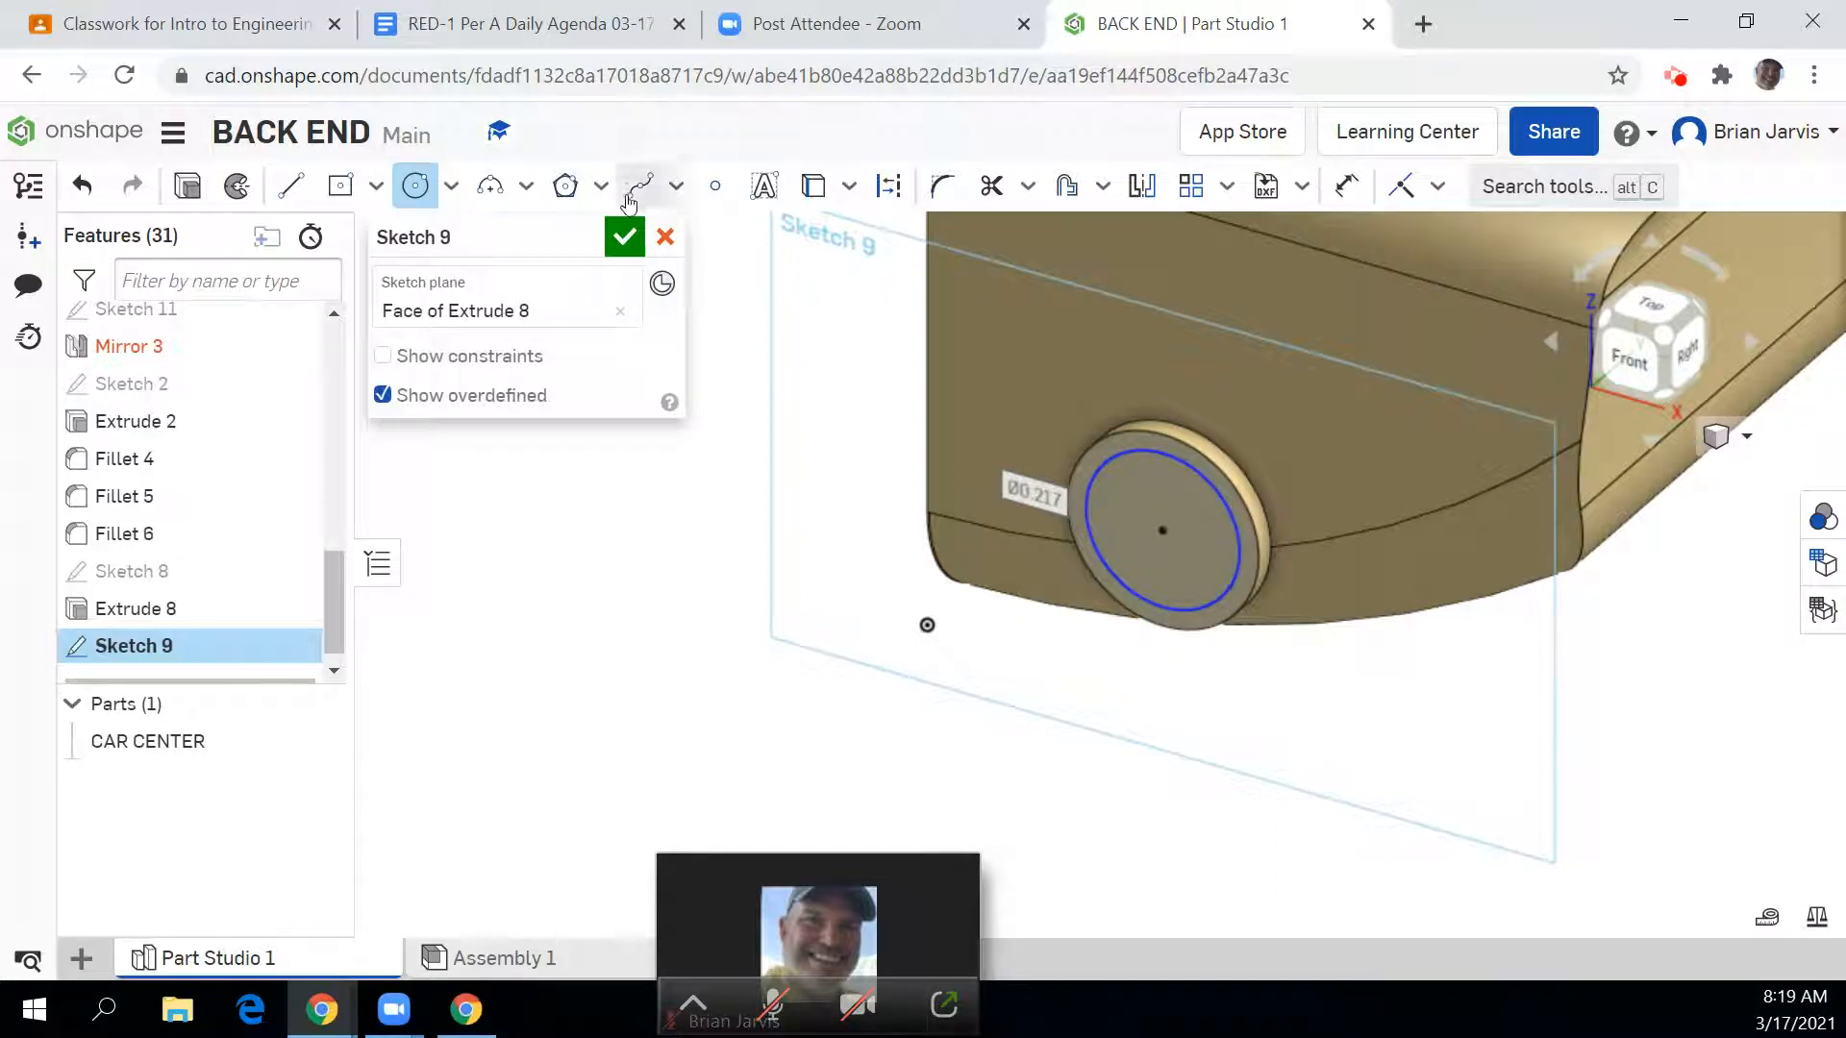
Step: Set the inner circle's diameter to 0.15 in and finish the sketch
left_click(1345, 187)
left_click(1219, 467)
left_click(1377, 430)
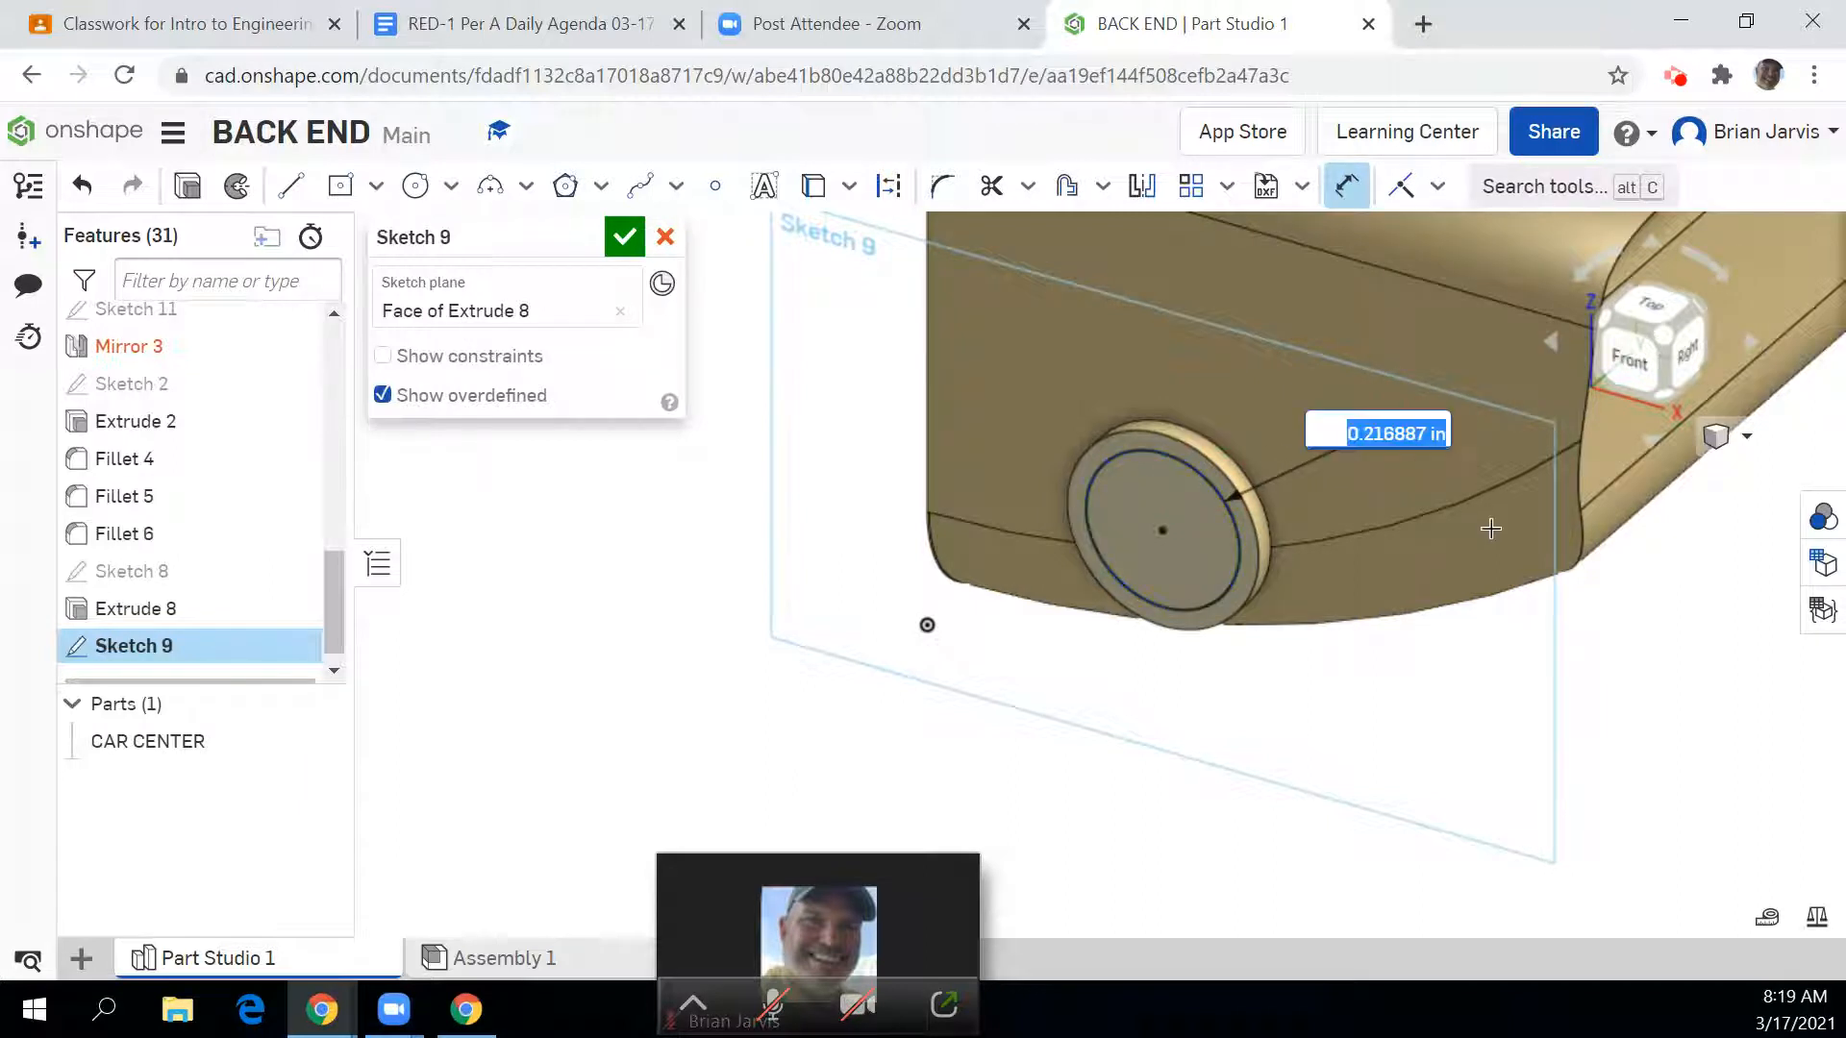
key("BackSpace")
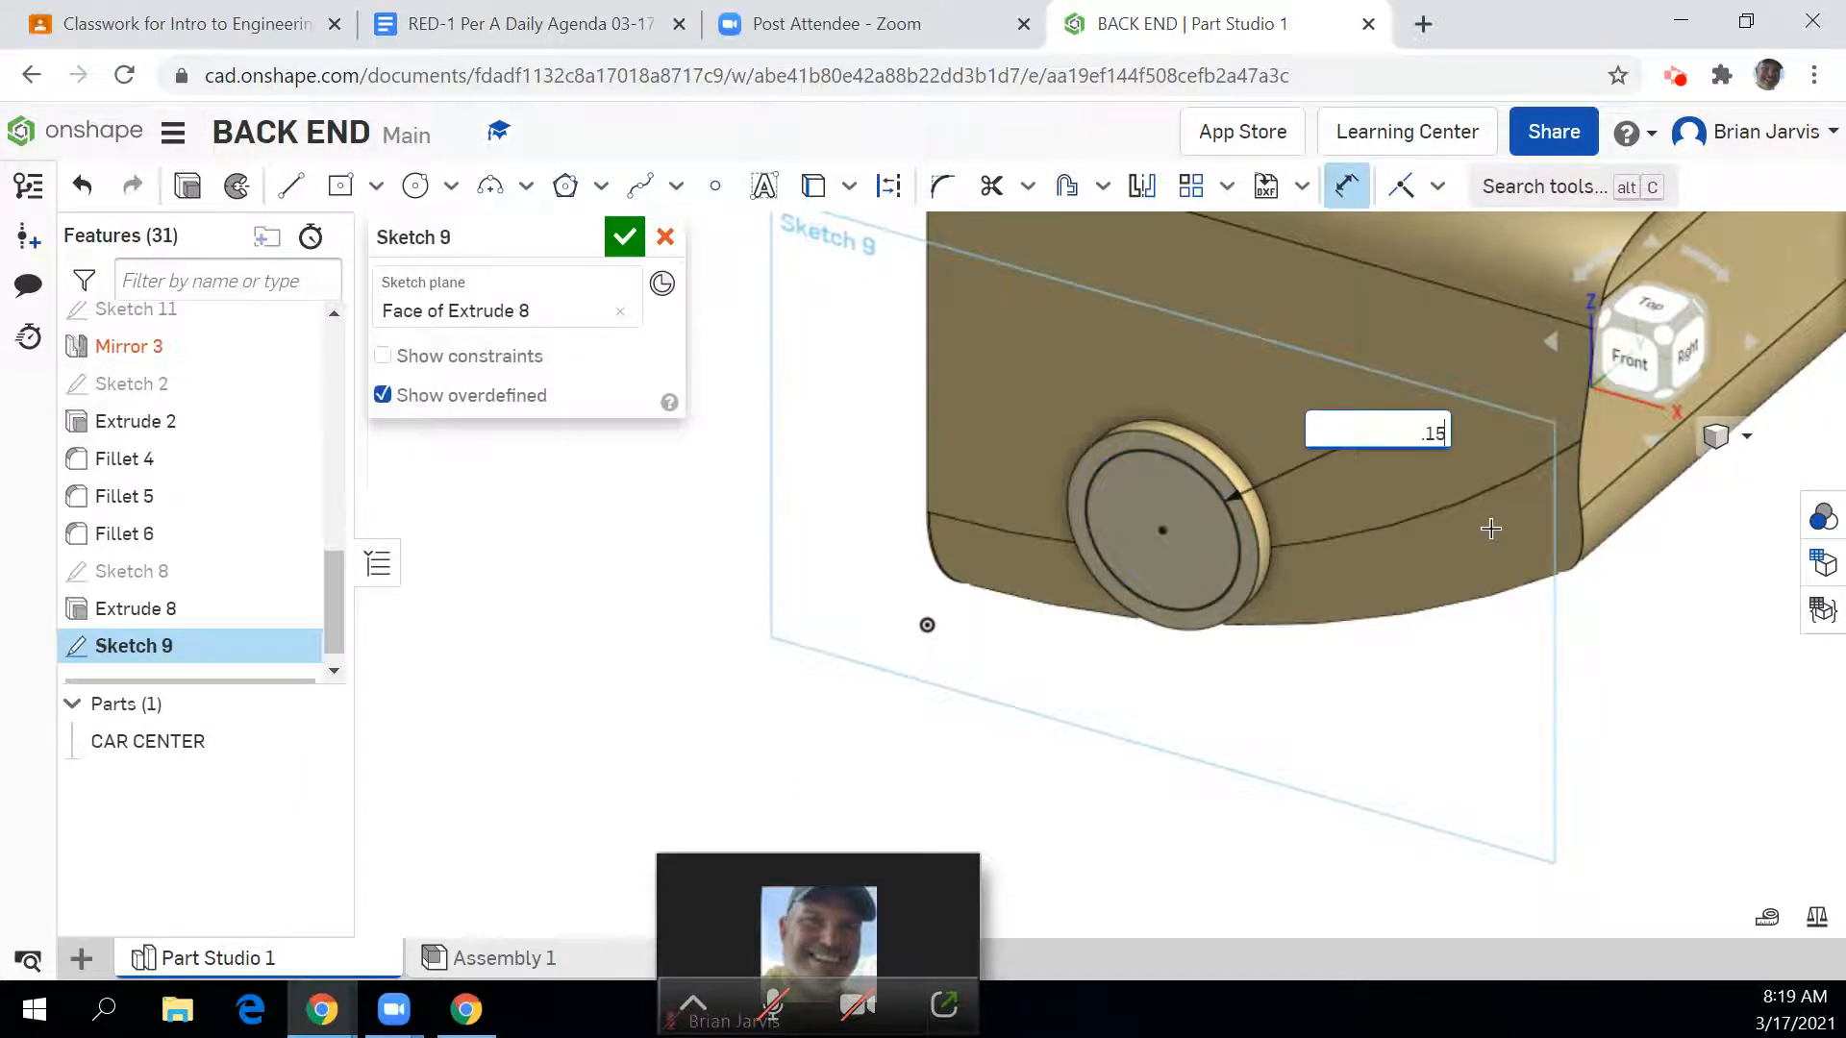
type(".15")
key("Return")
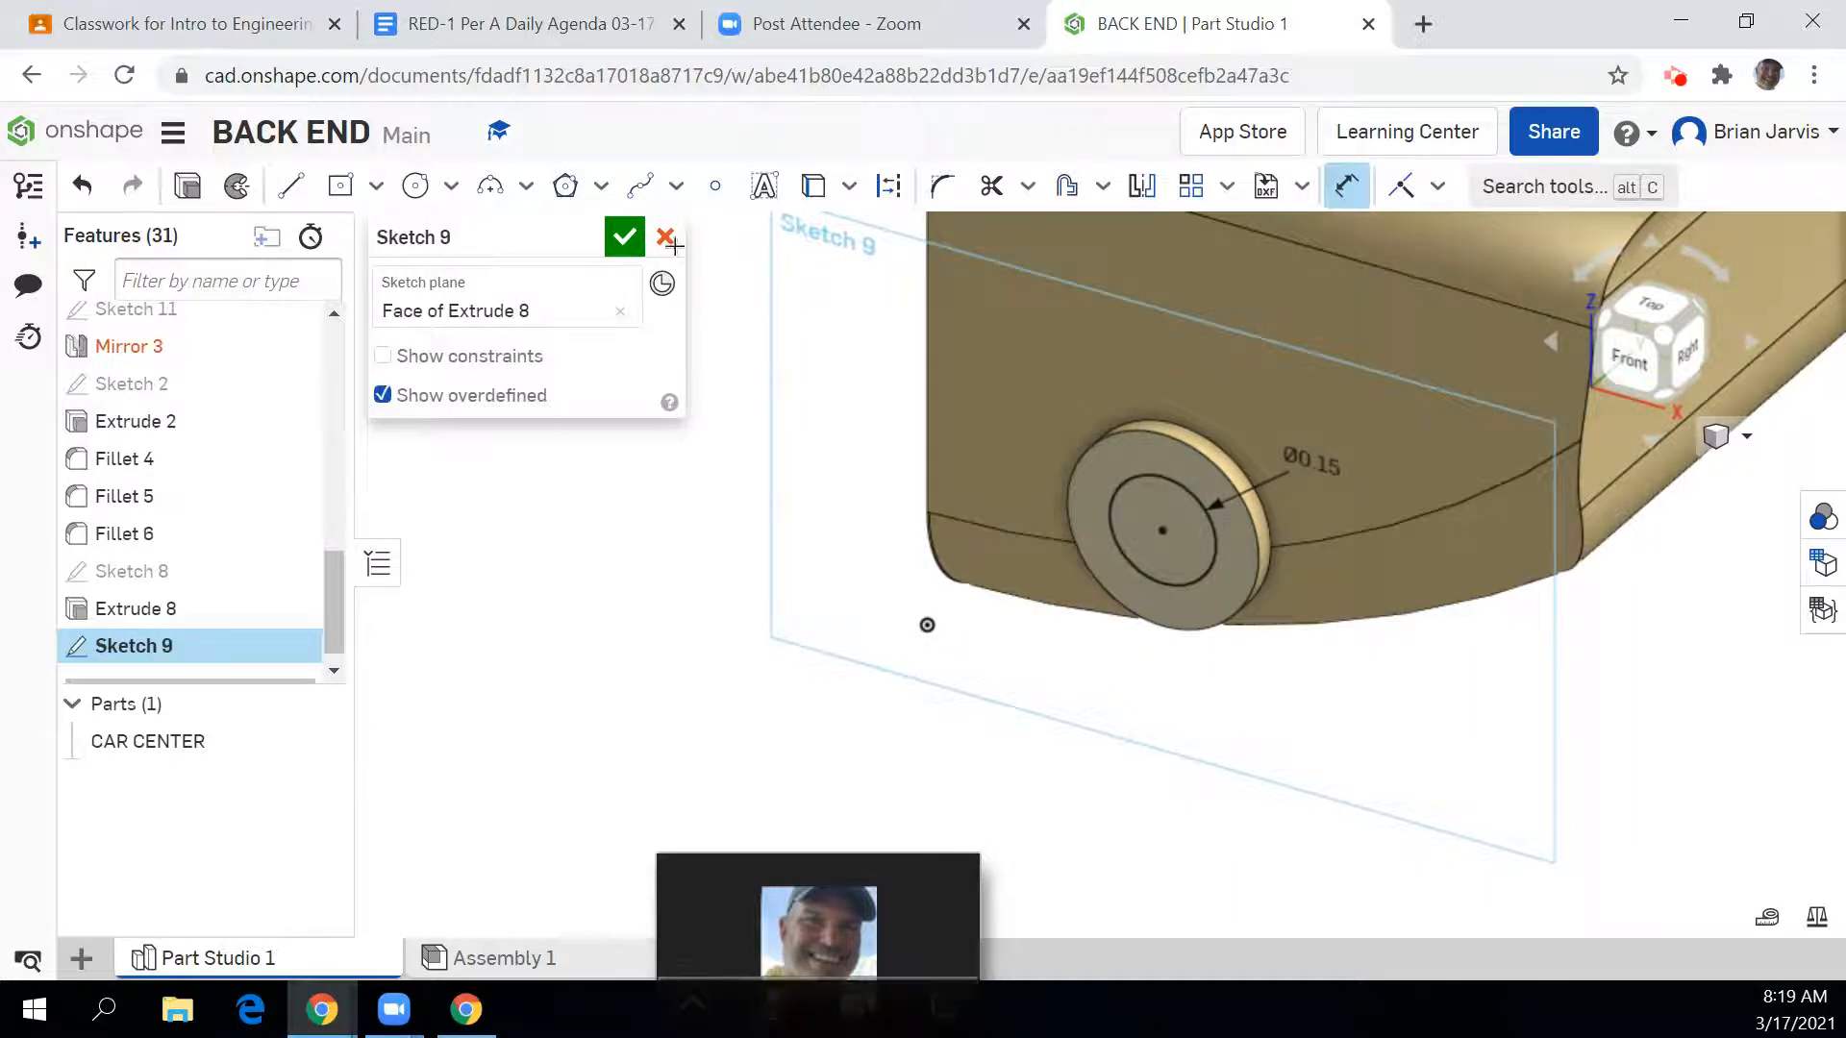
left_click(621, 244)
Step: Extrude the inner circle 1 in outward from the disc, adding it to the CAR CENTER part
left_click(316, 186)
left_click(1157, 488)
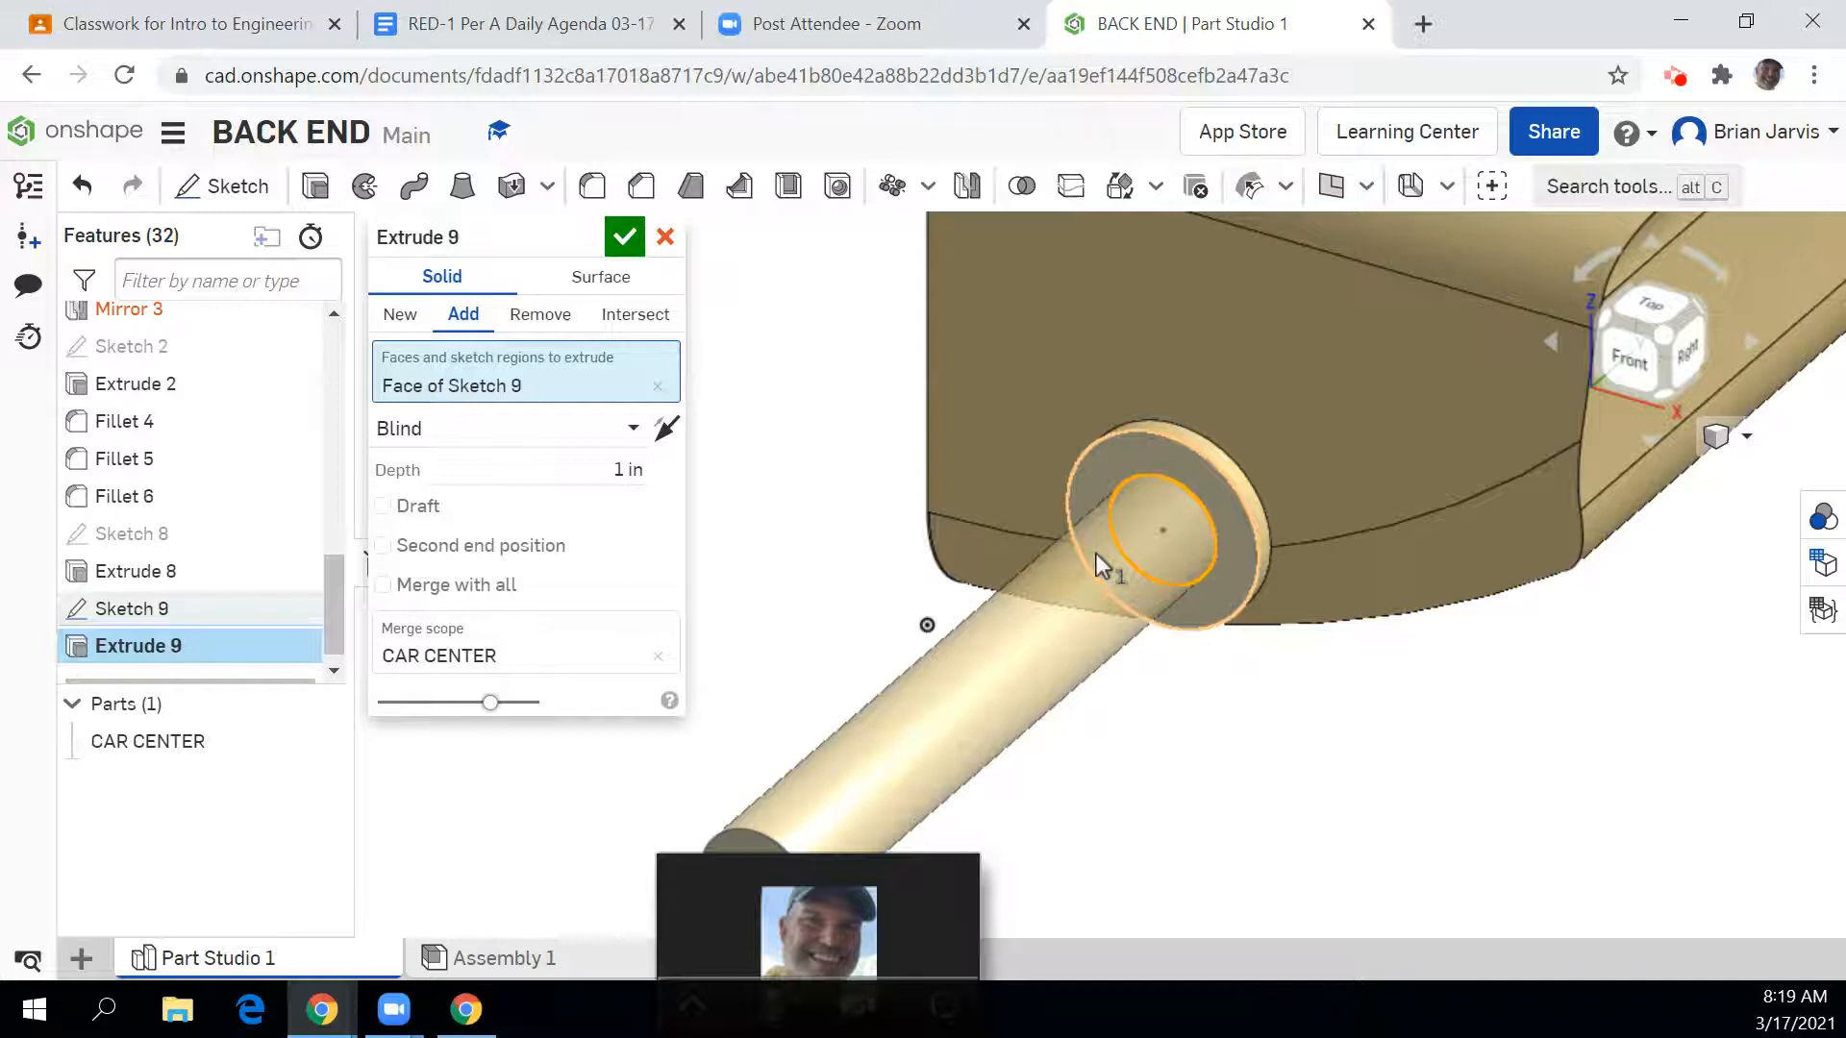
key("Return")
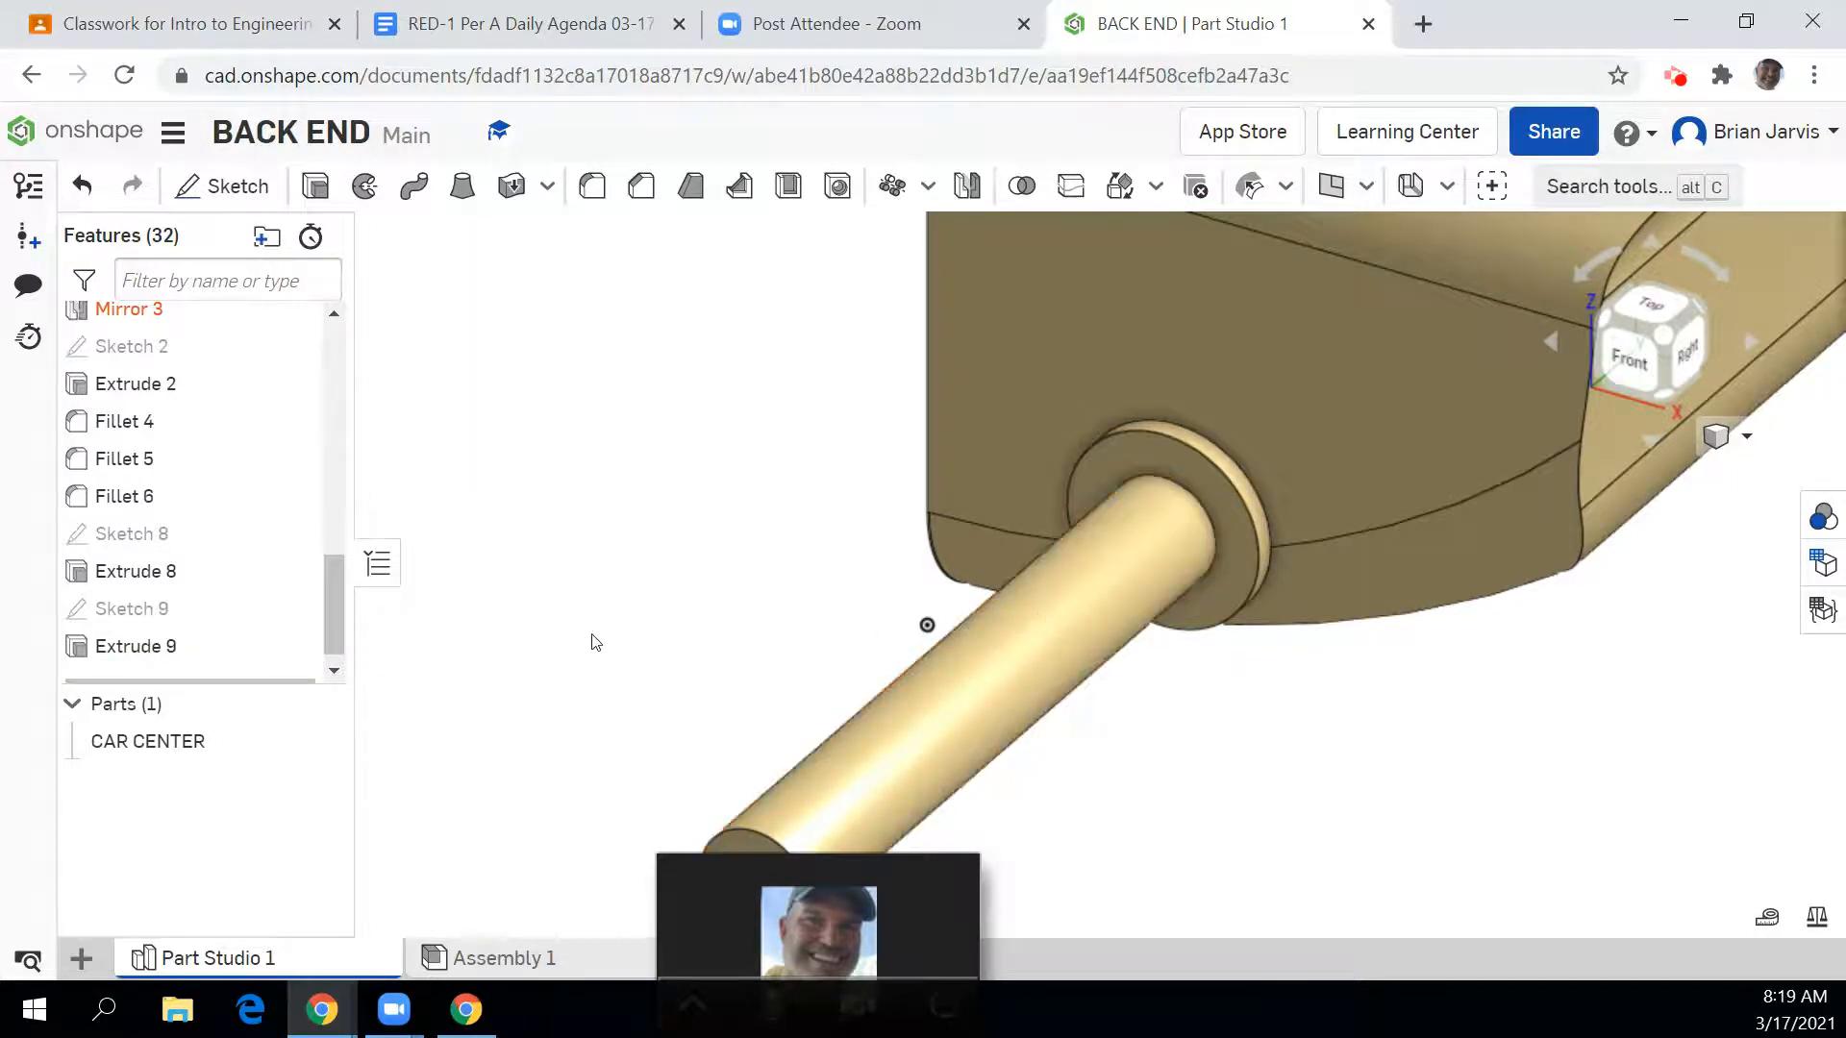
Step: Edit the pin's extrusion and set its depth to 0.3 in
double_click(209, 647)
left_click(640, 471)
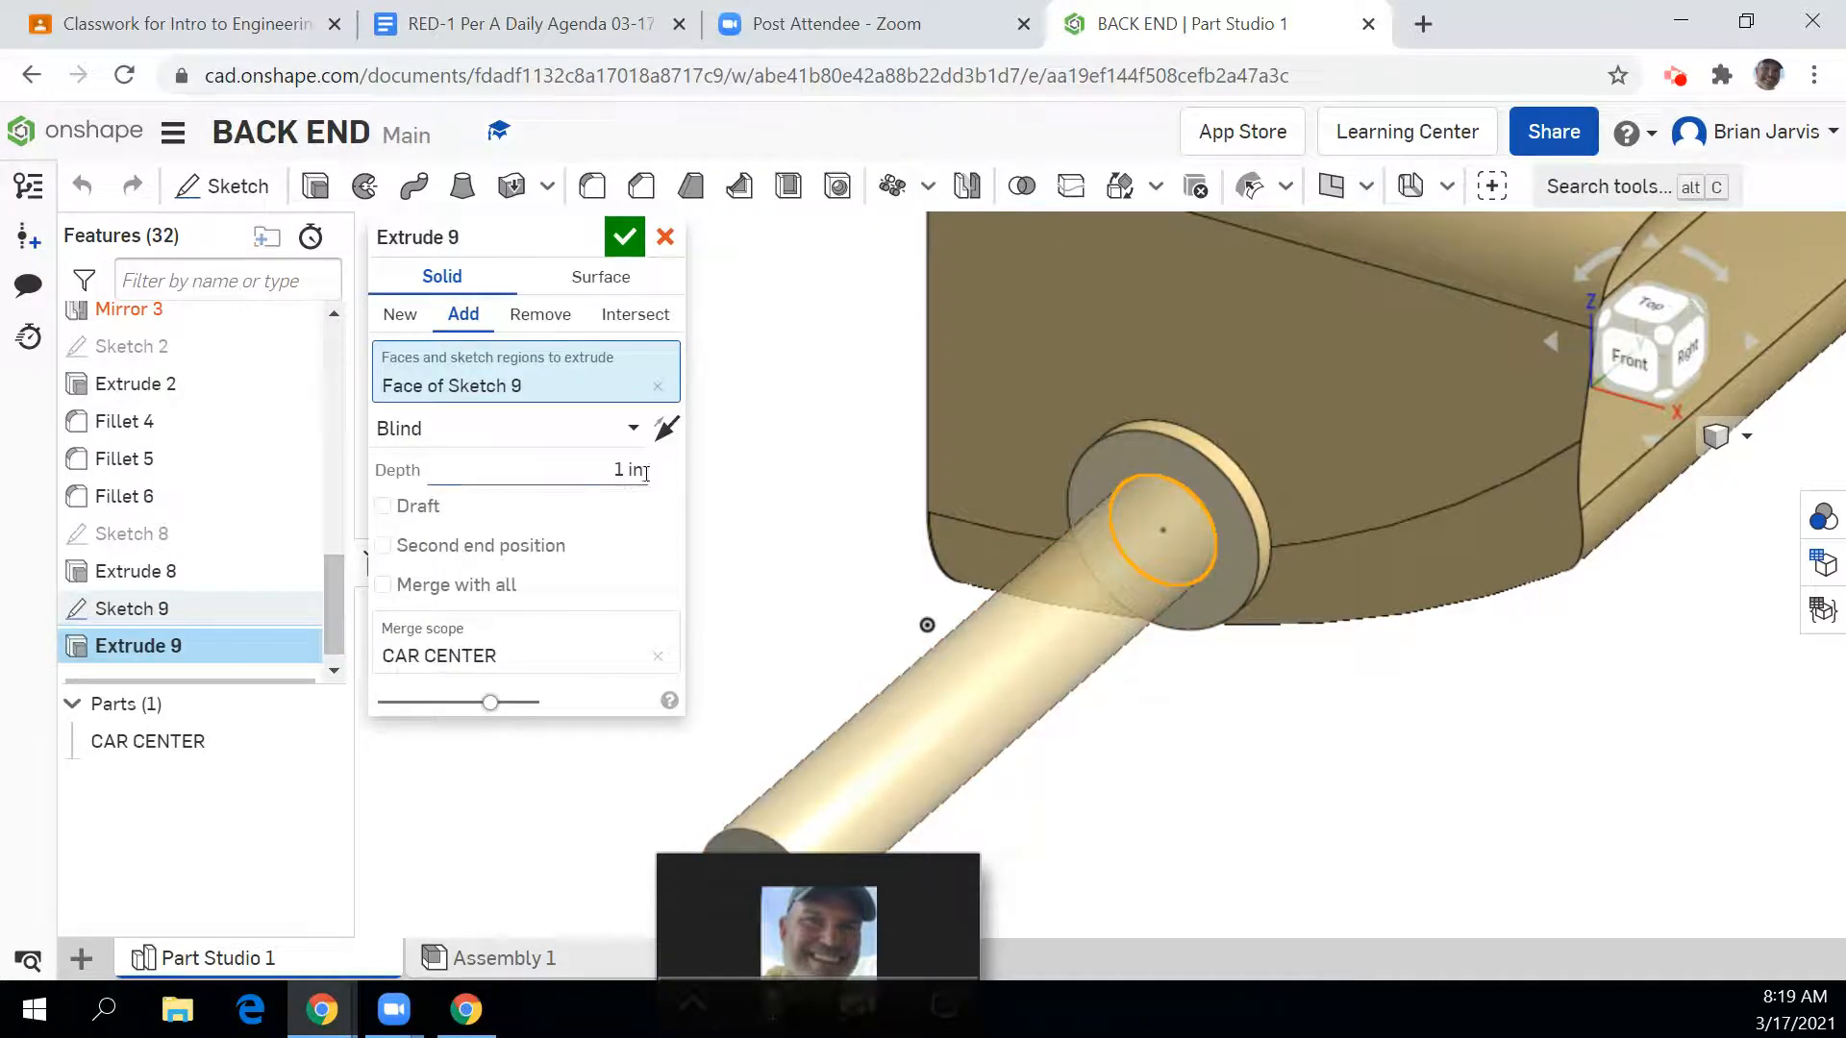
key("BackSpace")
type("0.3")
key("Return")
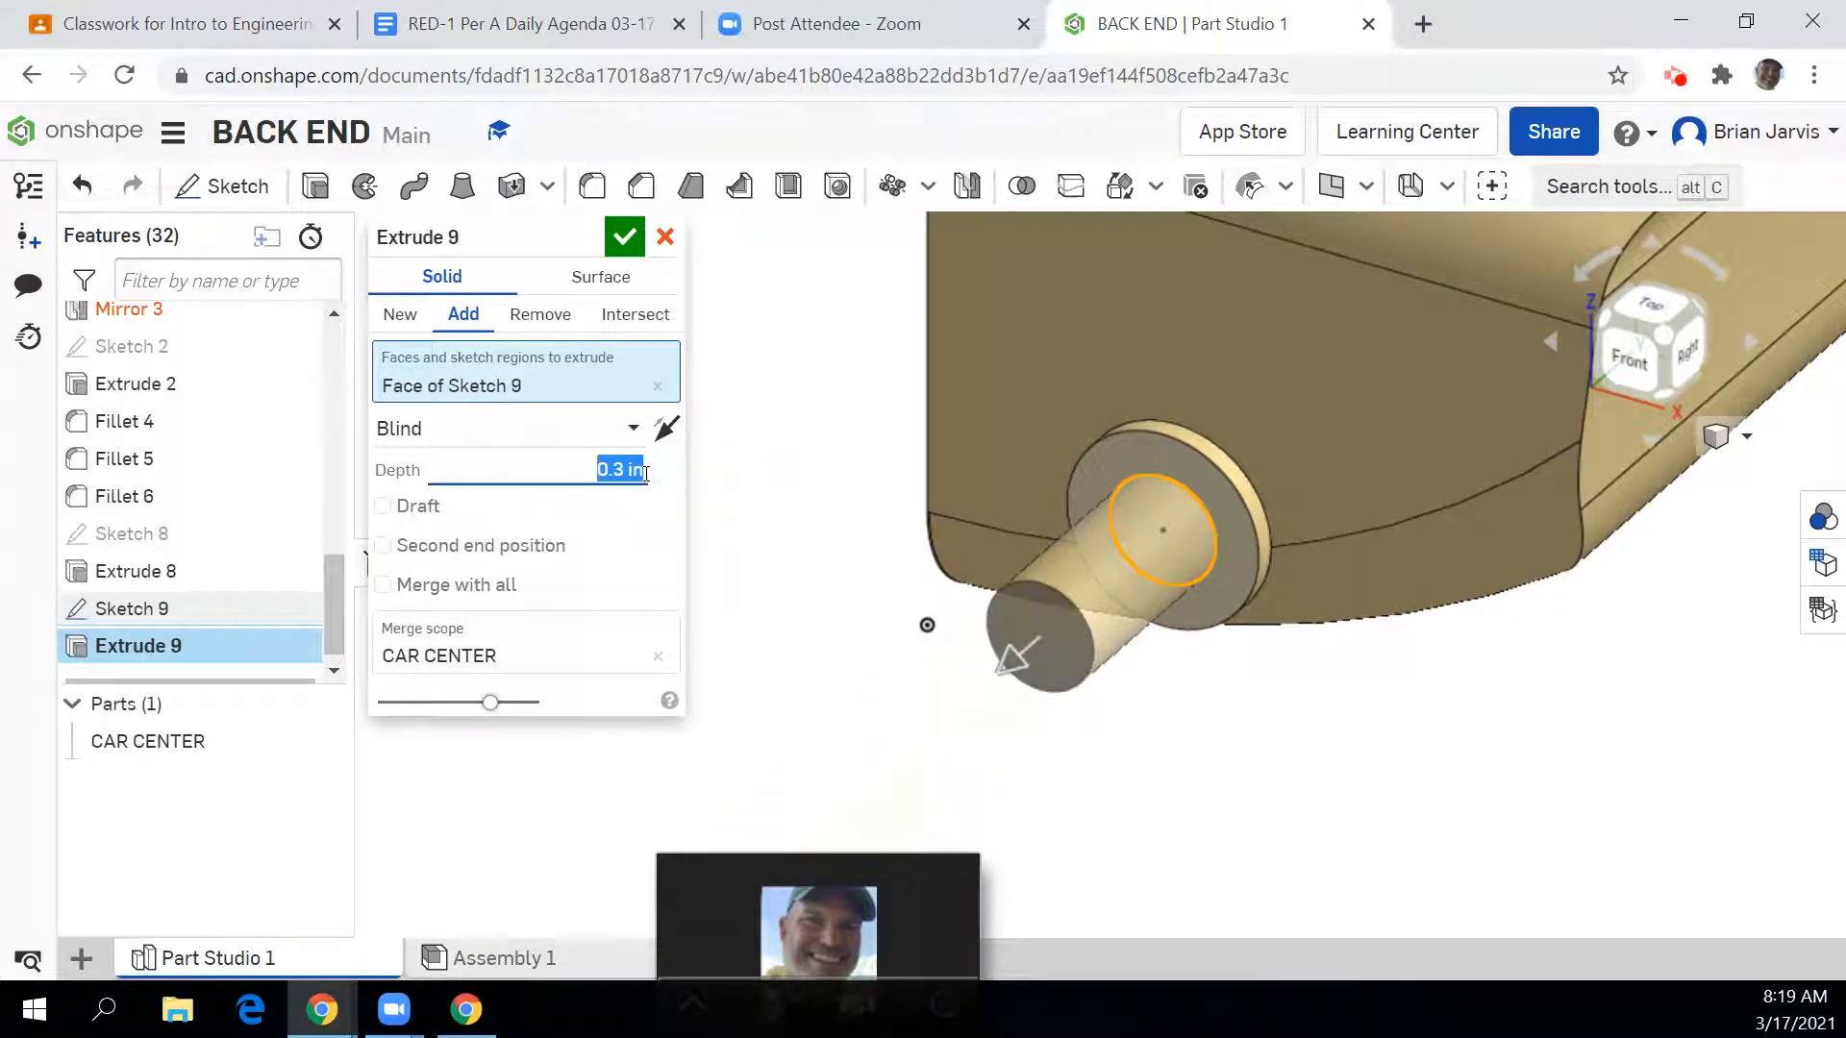
left_click(622, 239)
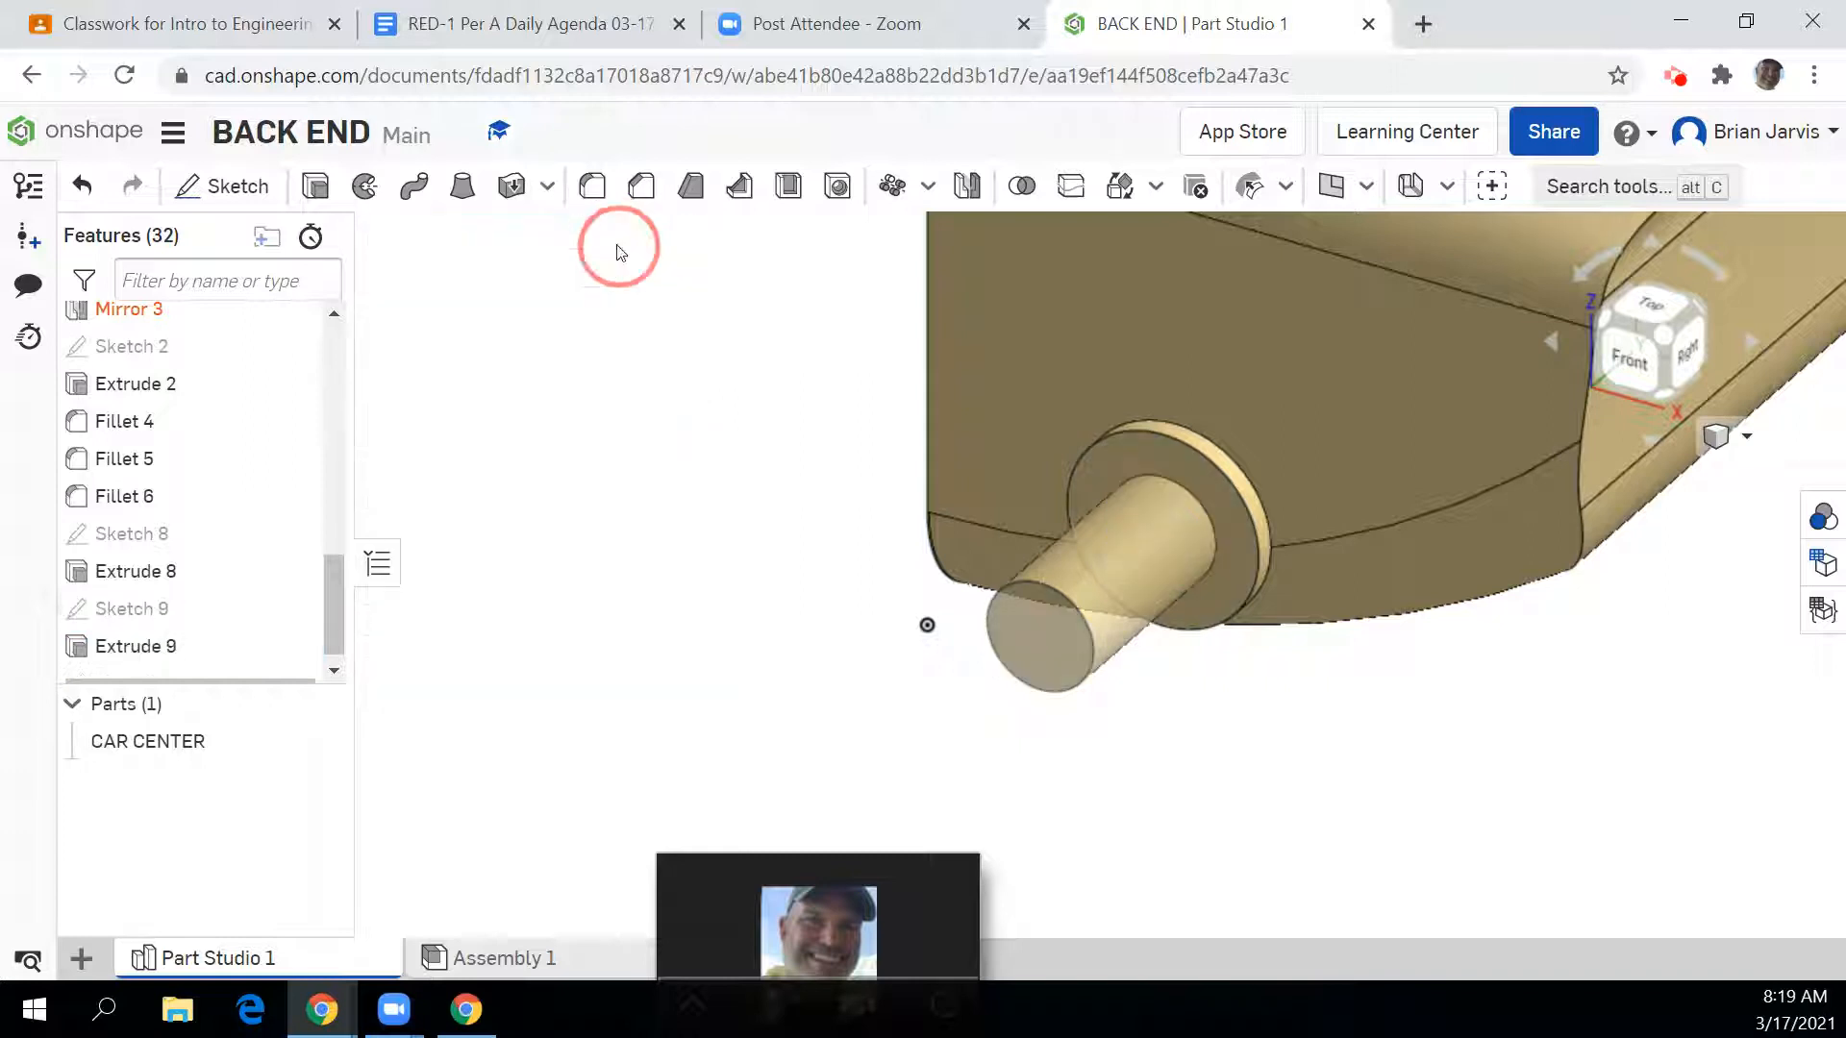
left_click(725, 488)
Step: Start a sketch on the pin's outer end face and draw a concentric circle about 0.188 in in diameter
left_click(231, 185)
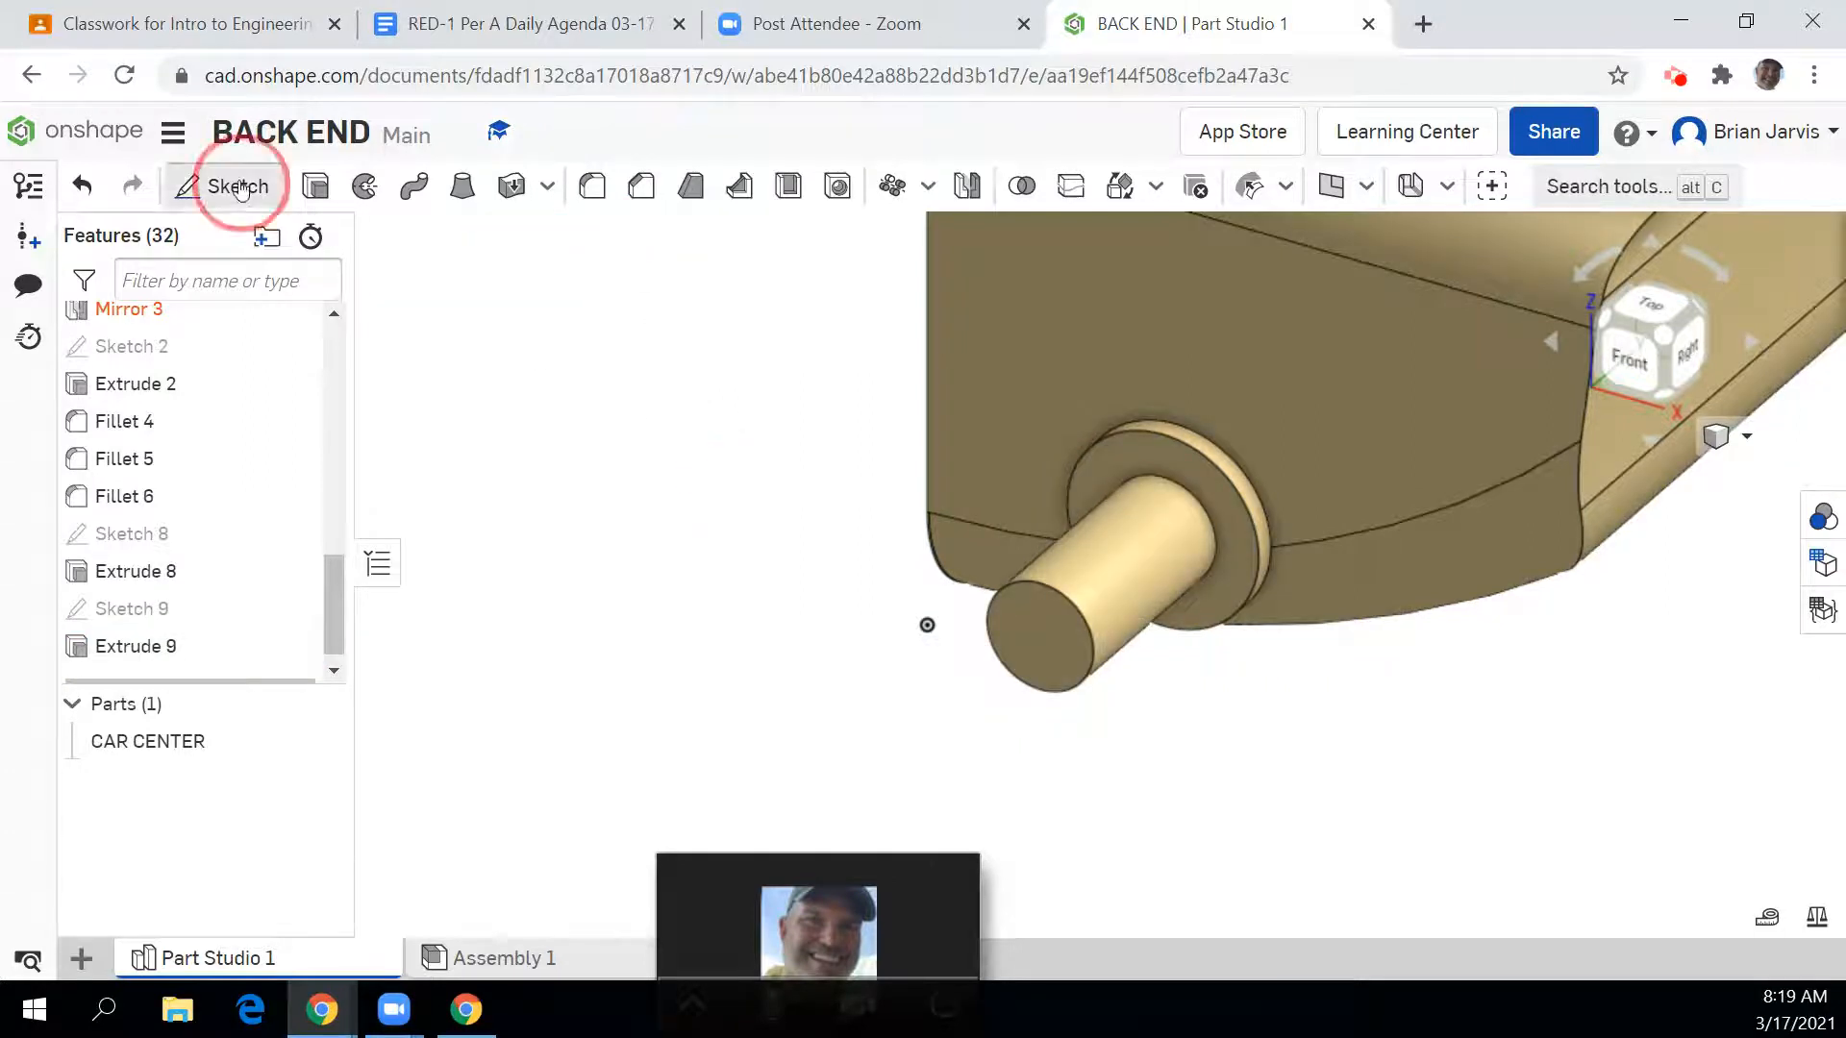
left_click(1057, 638)
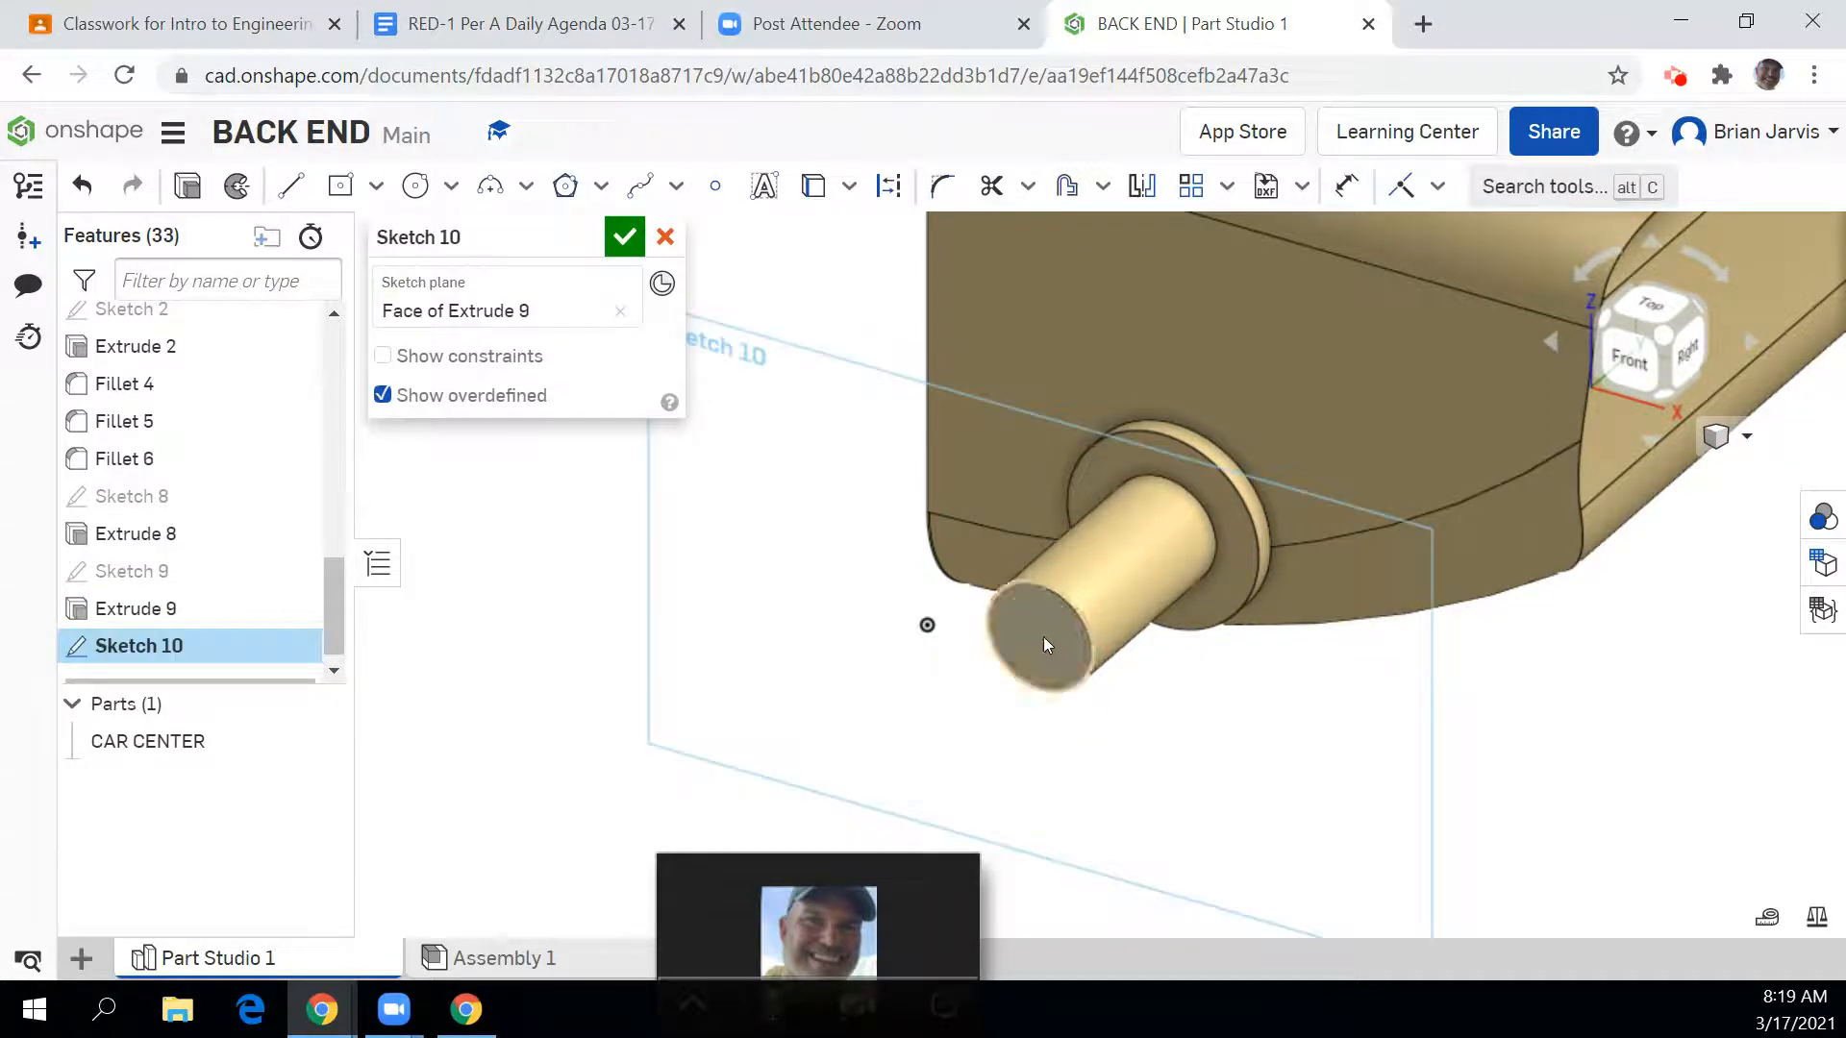
left_click(415, 186)
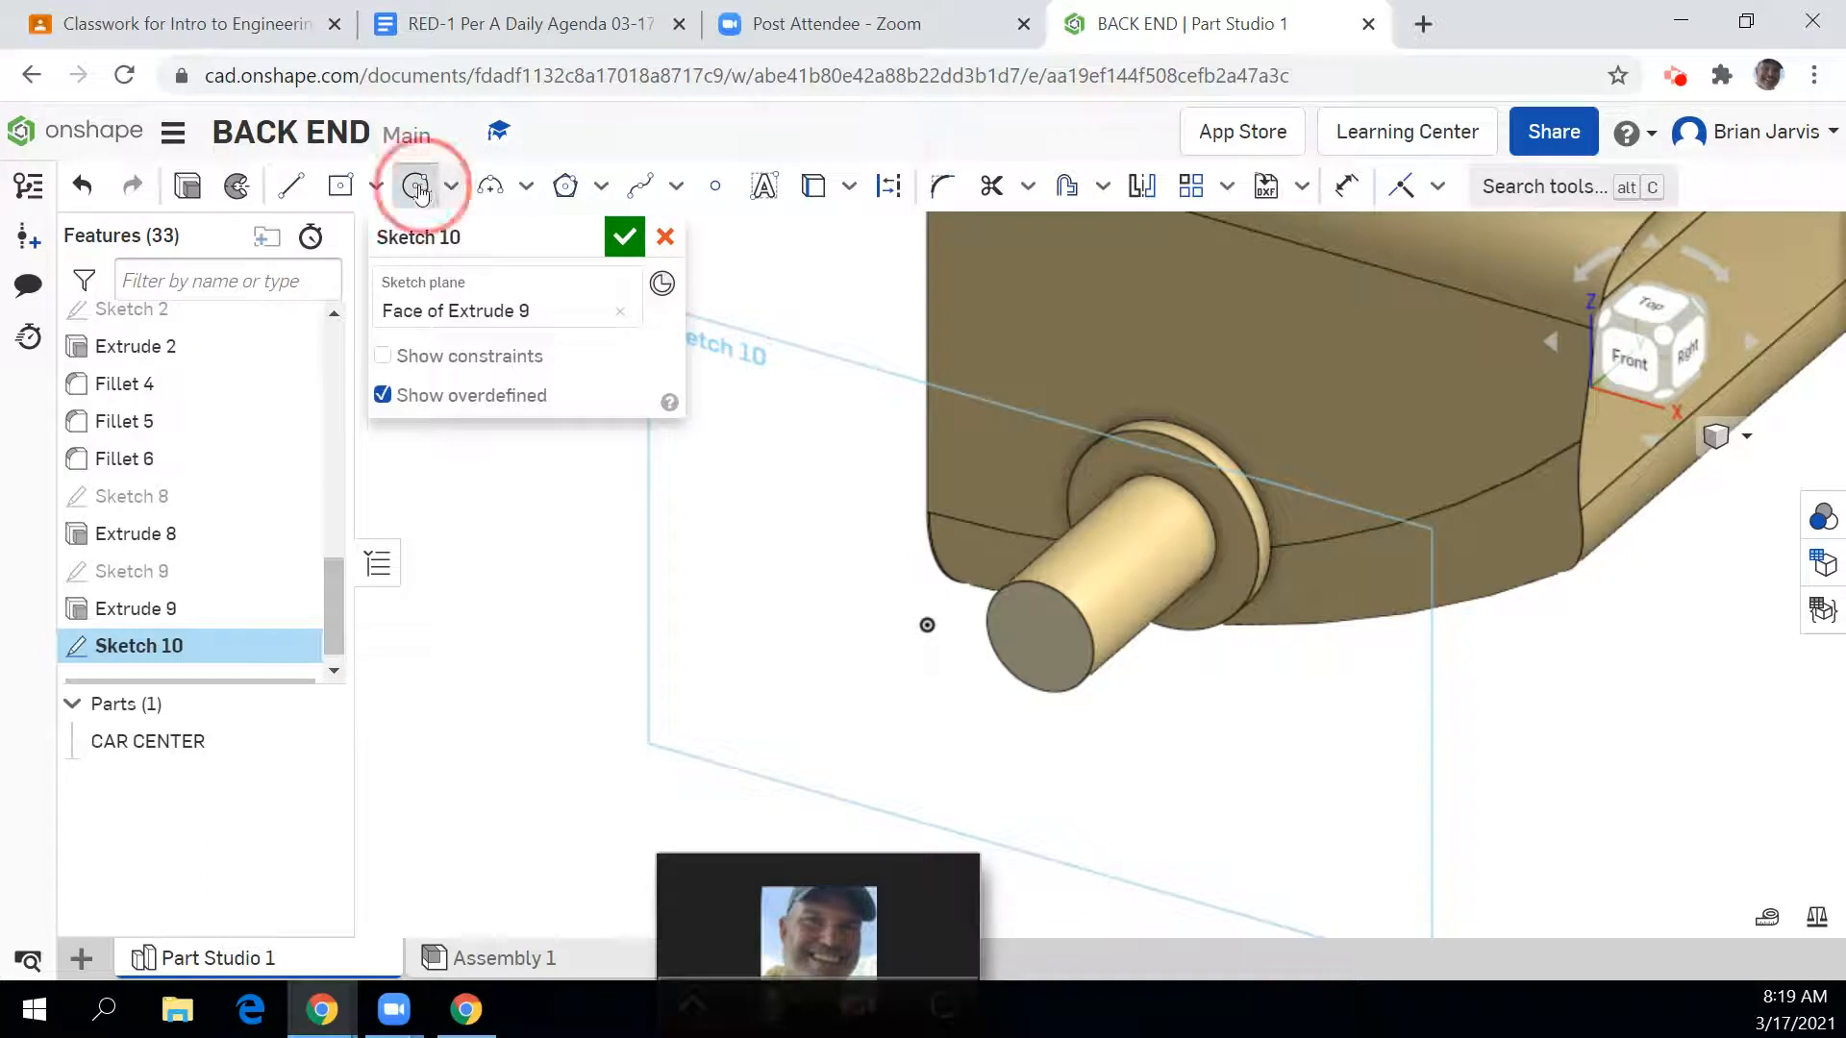
left_click(1042, 635)
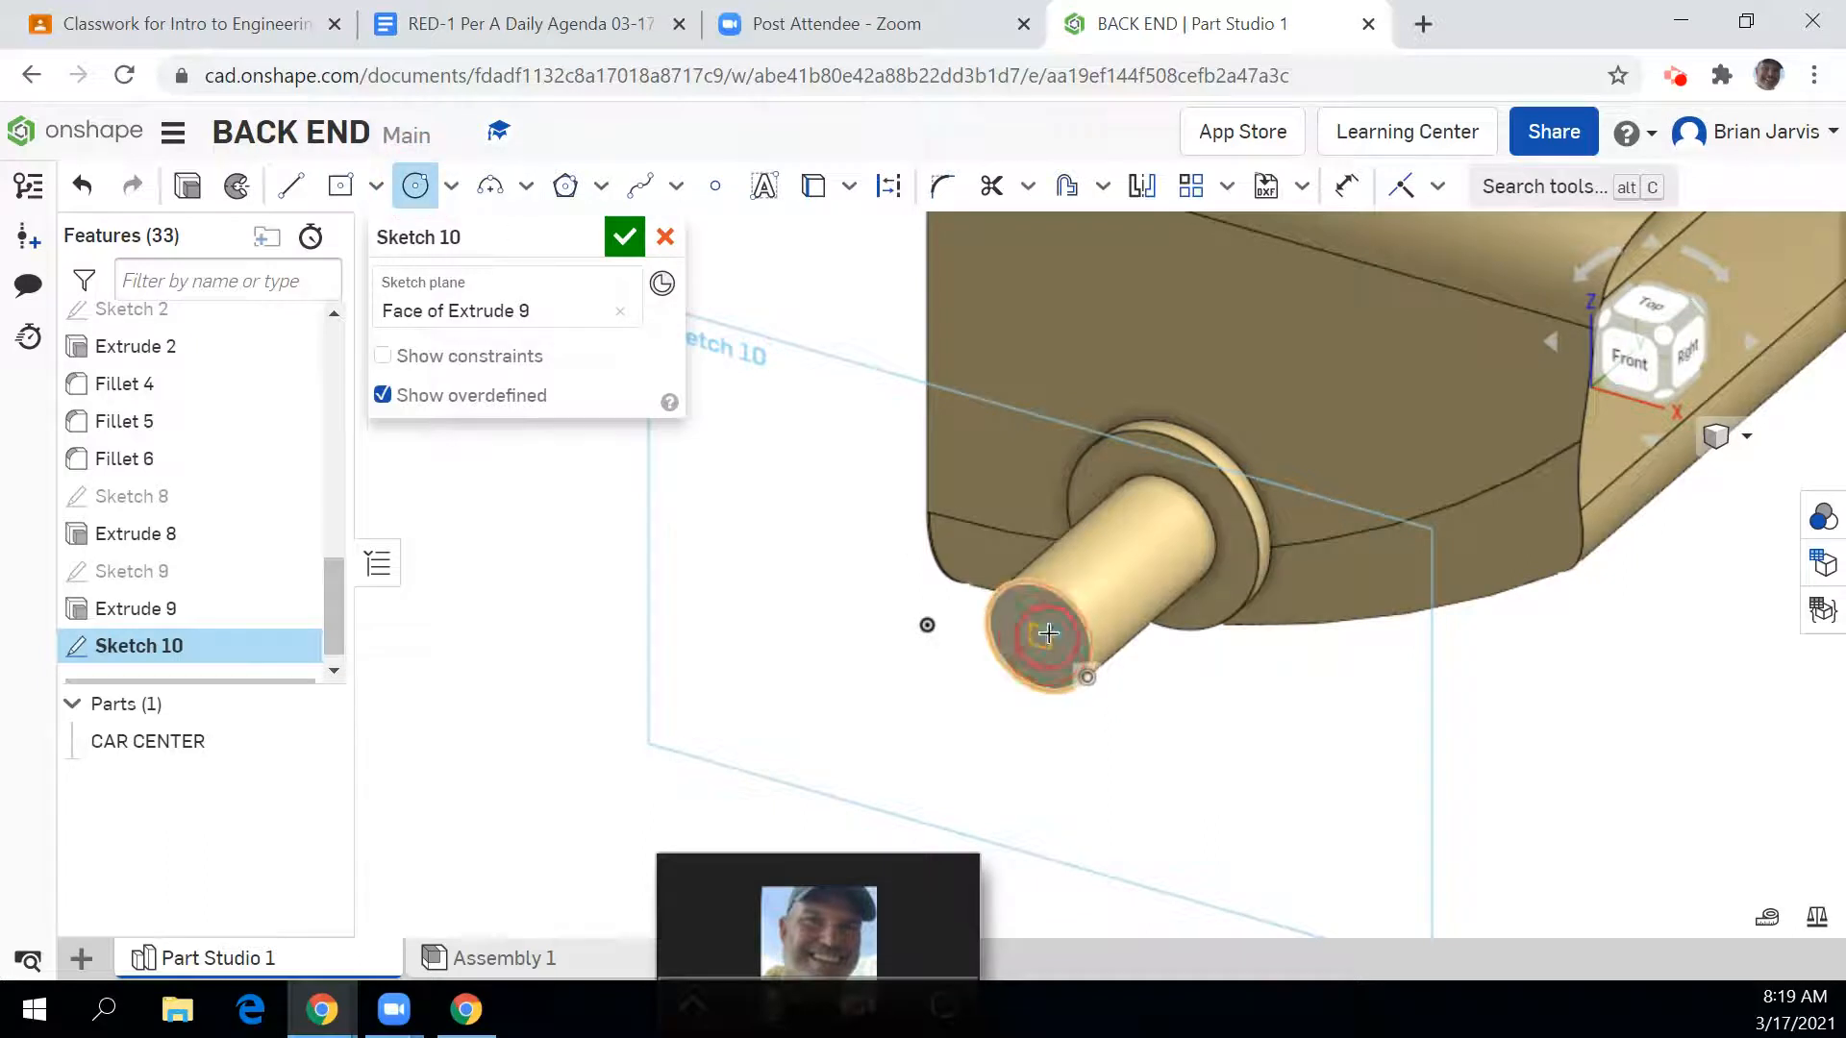
left_click(1102, 674)
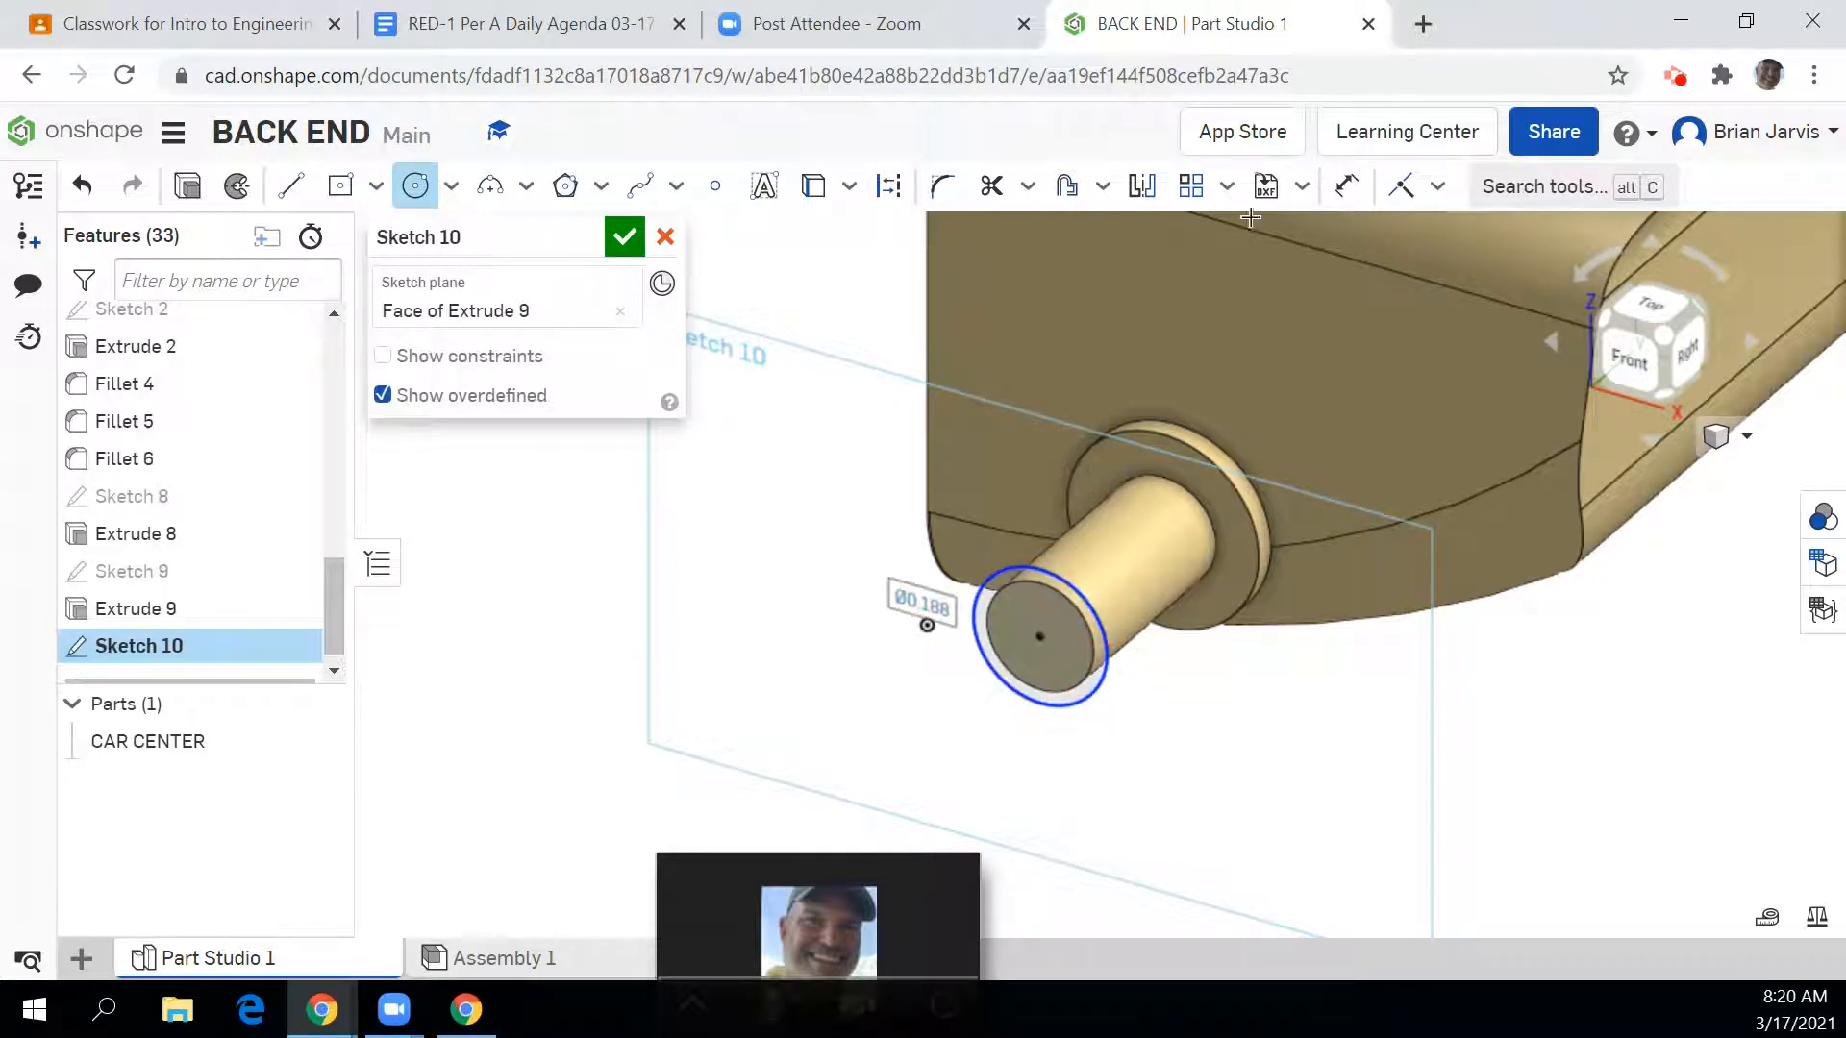
Step: Dimension the new circle around the pin's end with a diameter of 0.16 in
left_click(1346, 185)
left_click(1101, 678)
left_click(1245, 786)
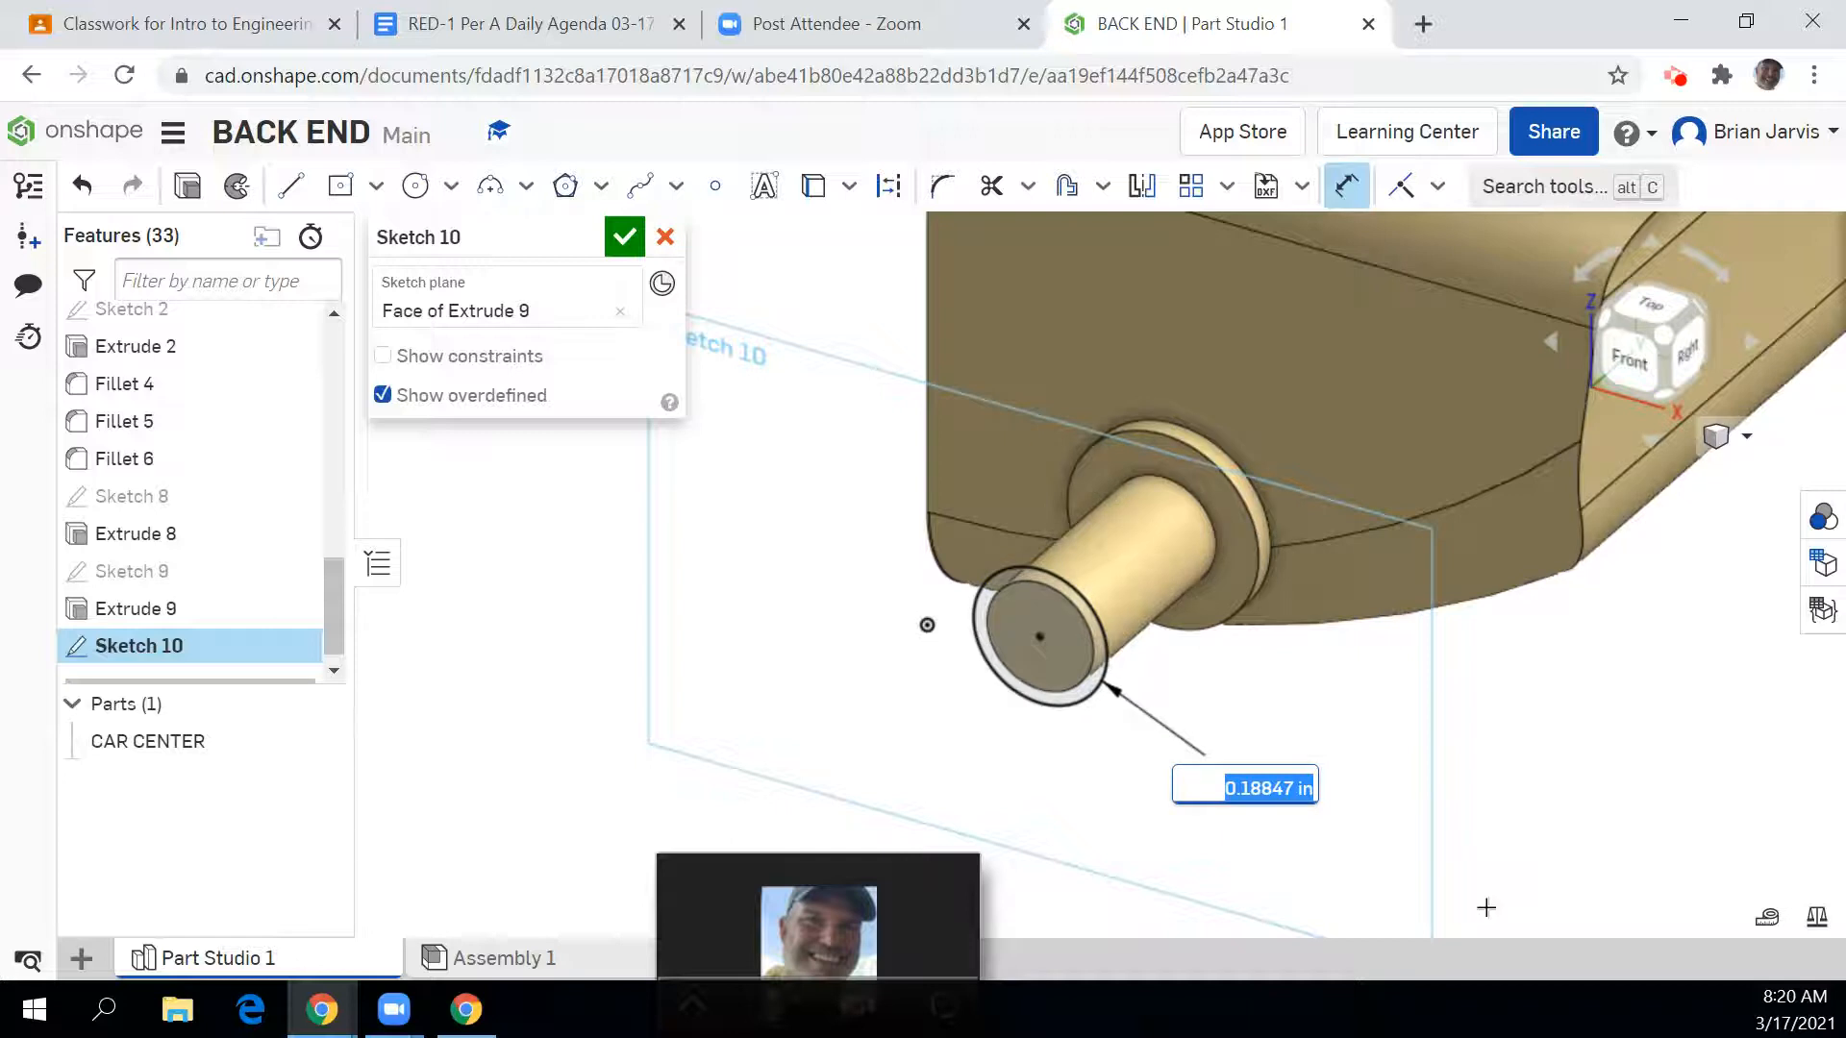
key("BackSpace")
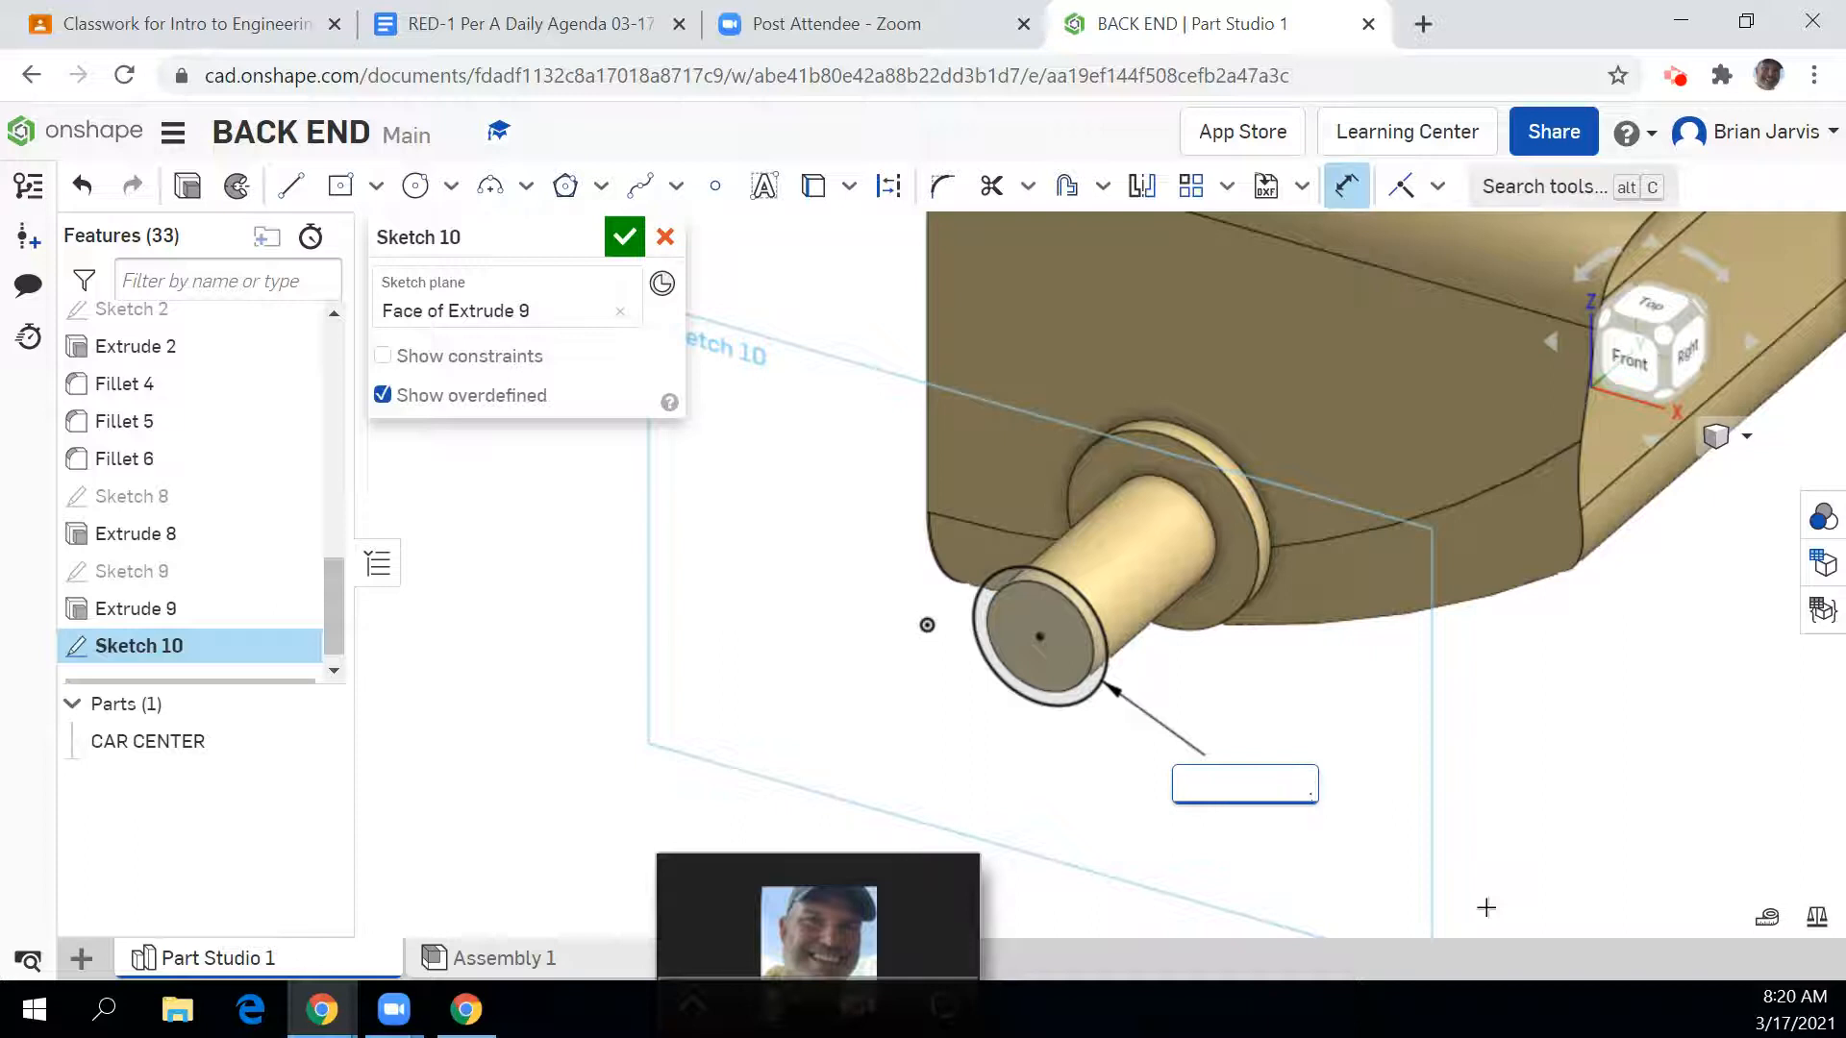
key("Return")
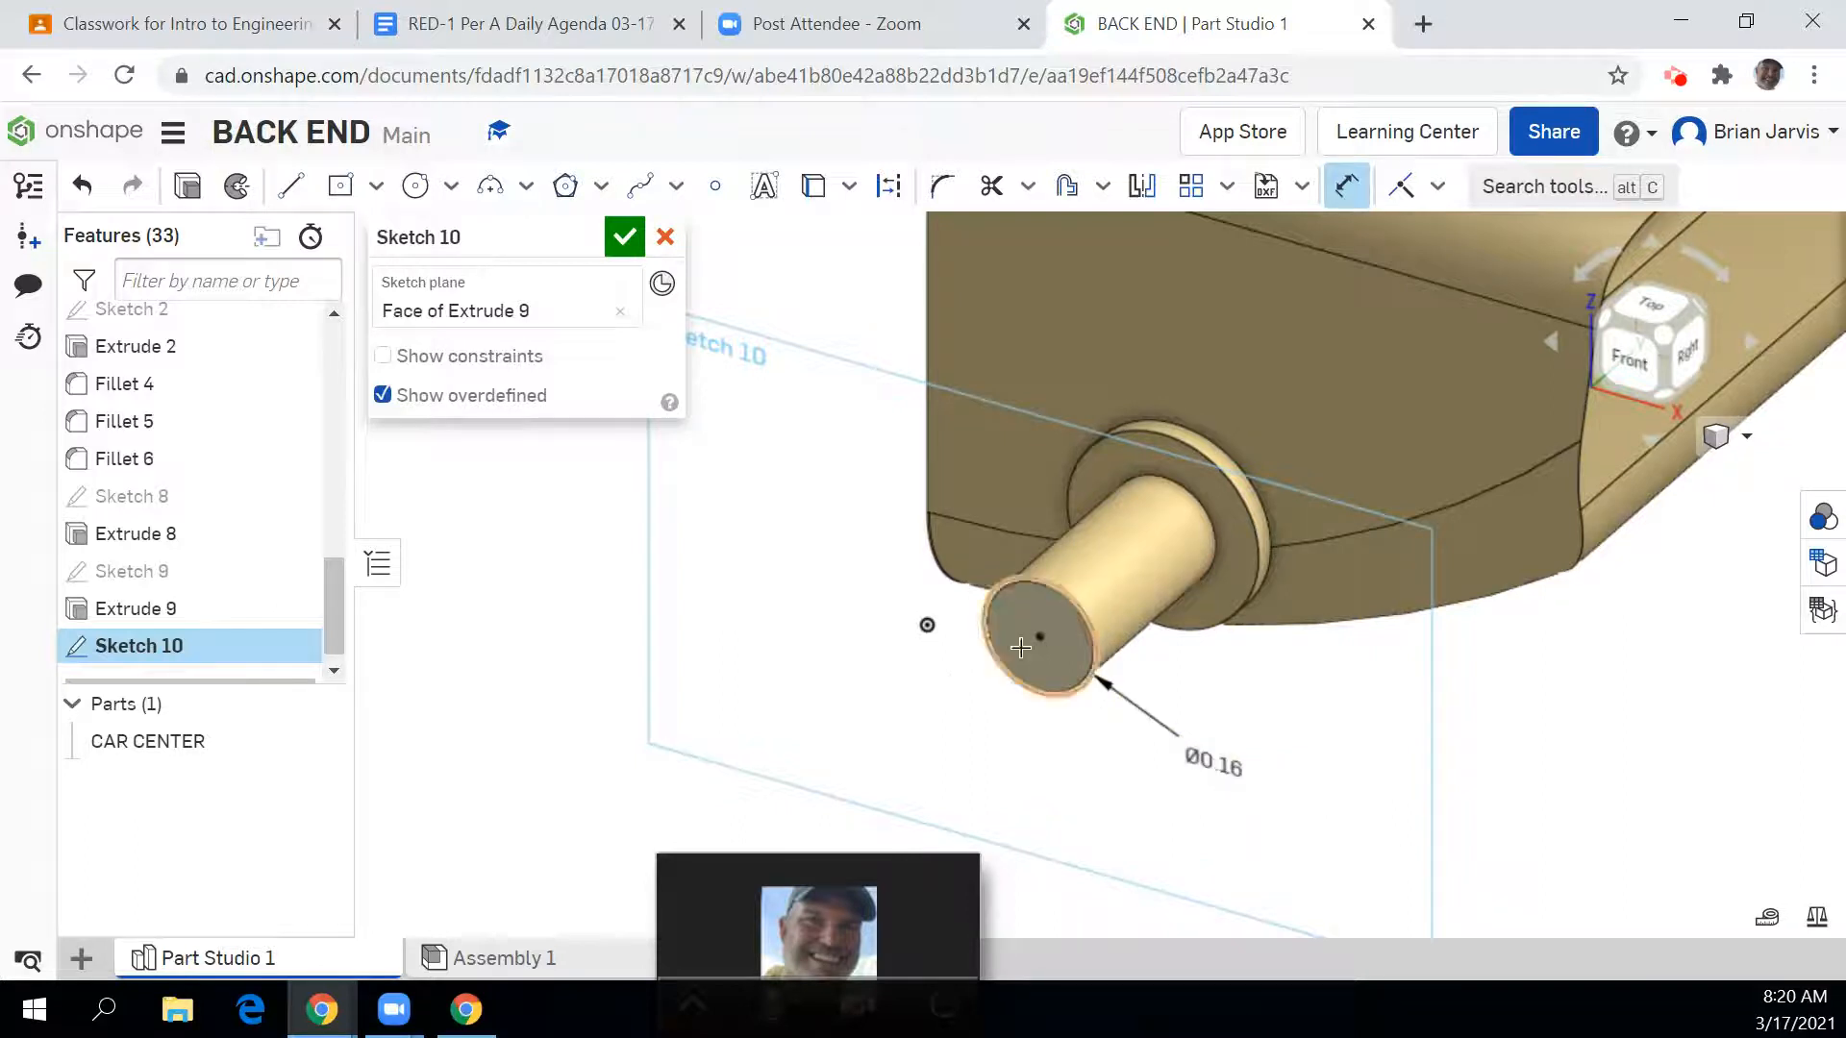
Step: Set the circle's diameter to 0.17 in and finish the sketch
scroll(1019, 649, "up", 2)
scroll(1043, 639, "down", 4)
scroll(1058, 649, "up", 5)
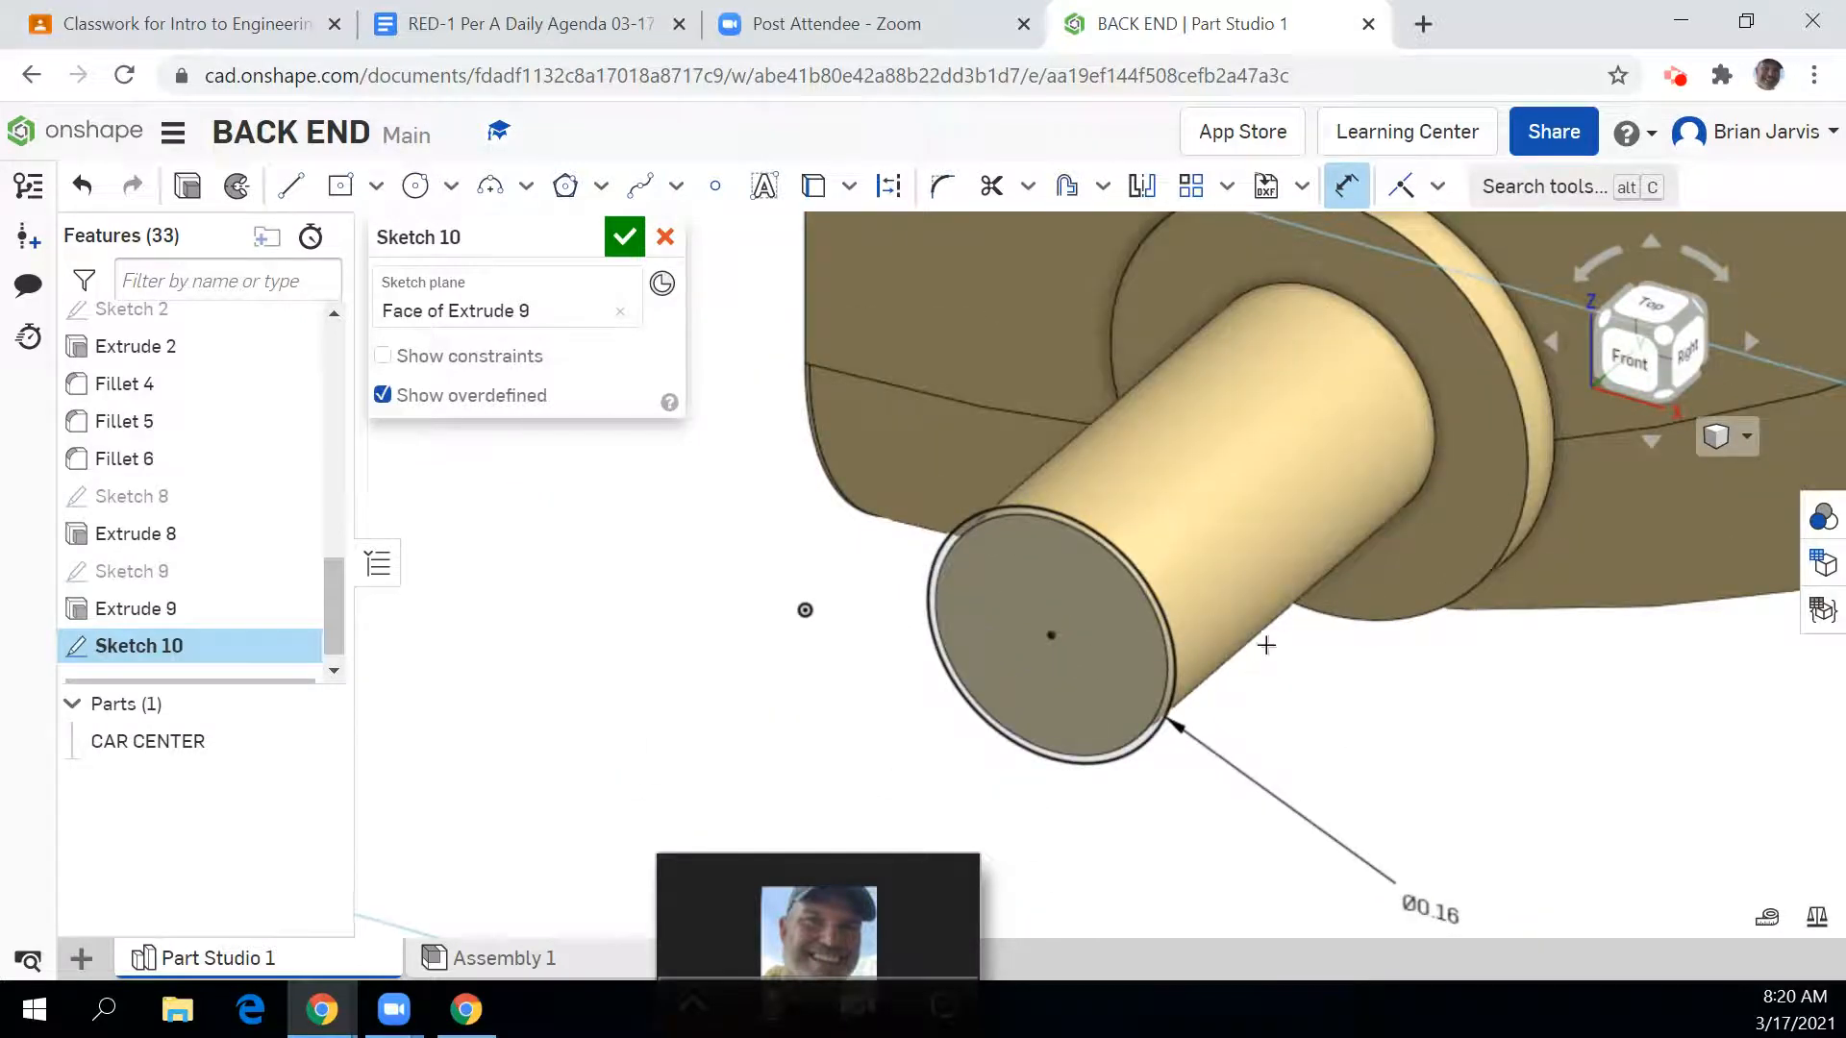
middle_click_drag(1551, 866, 1462, 717)
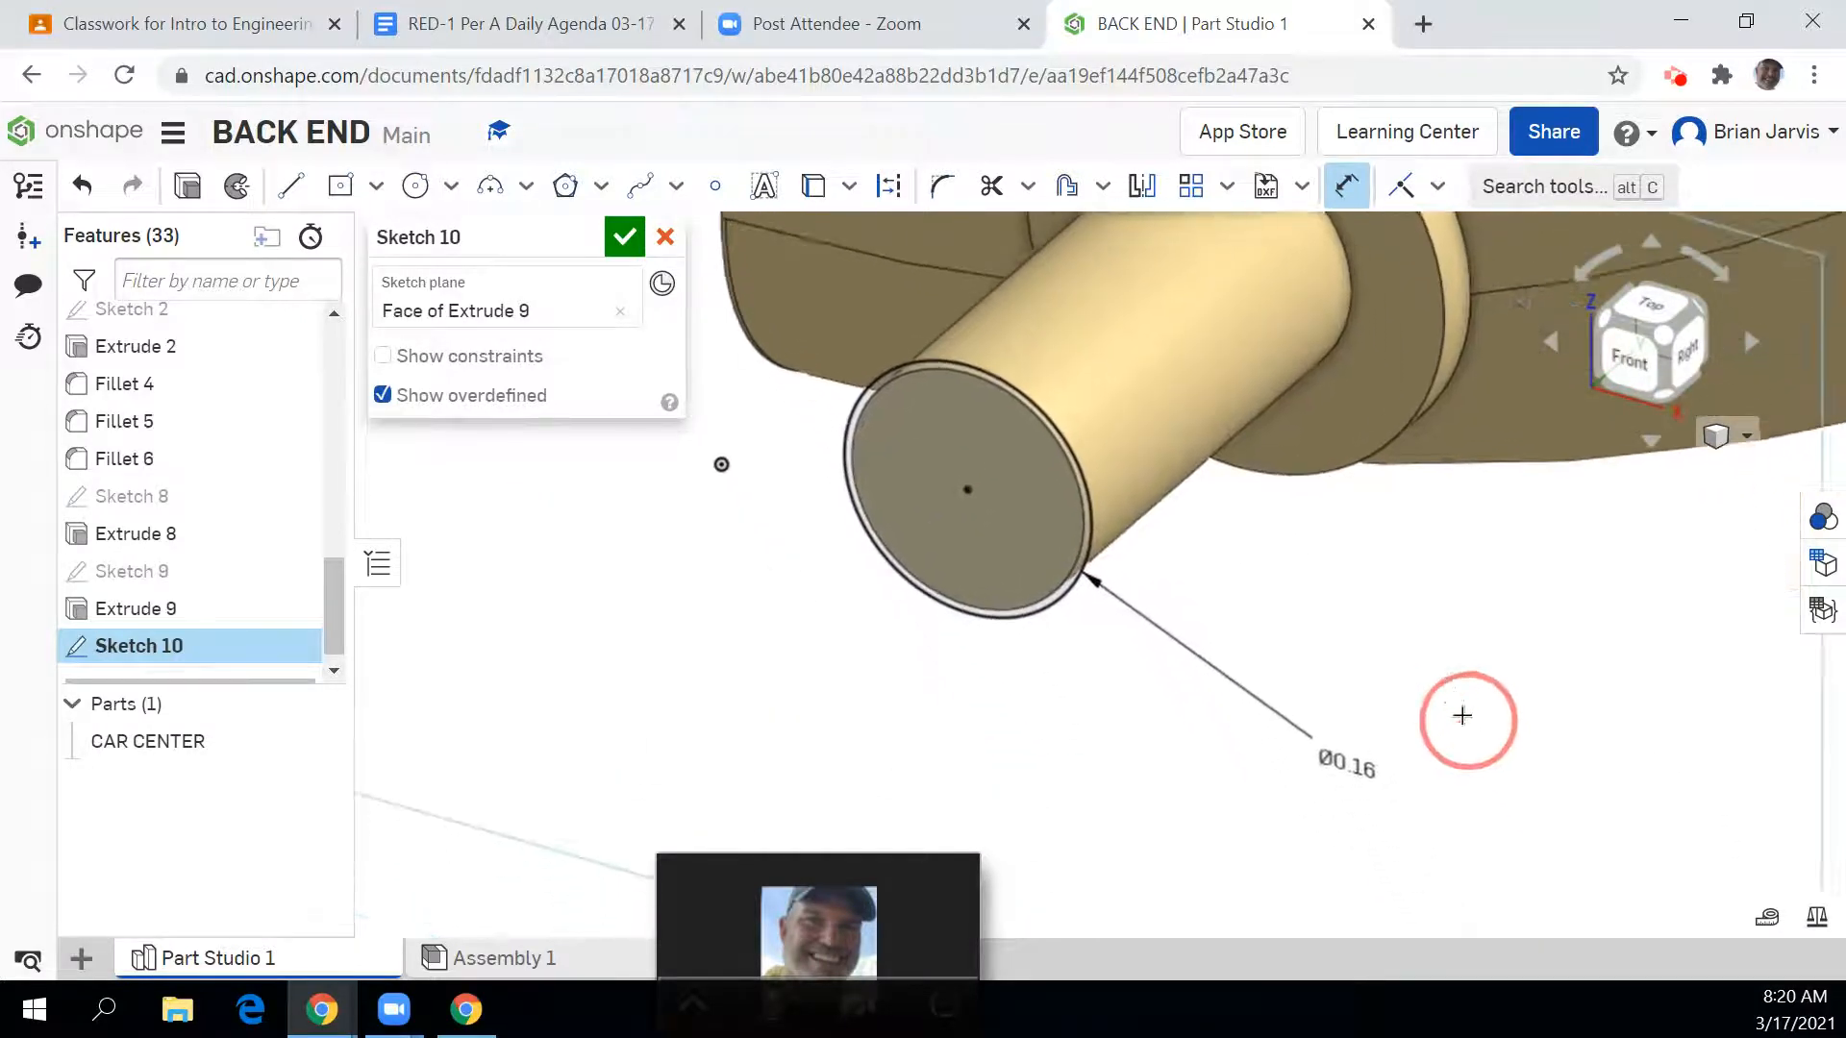
left_click(1350, 769)
left_click(1350, 769)
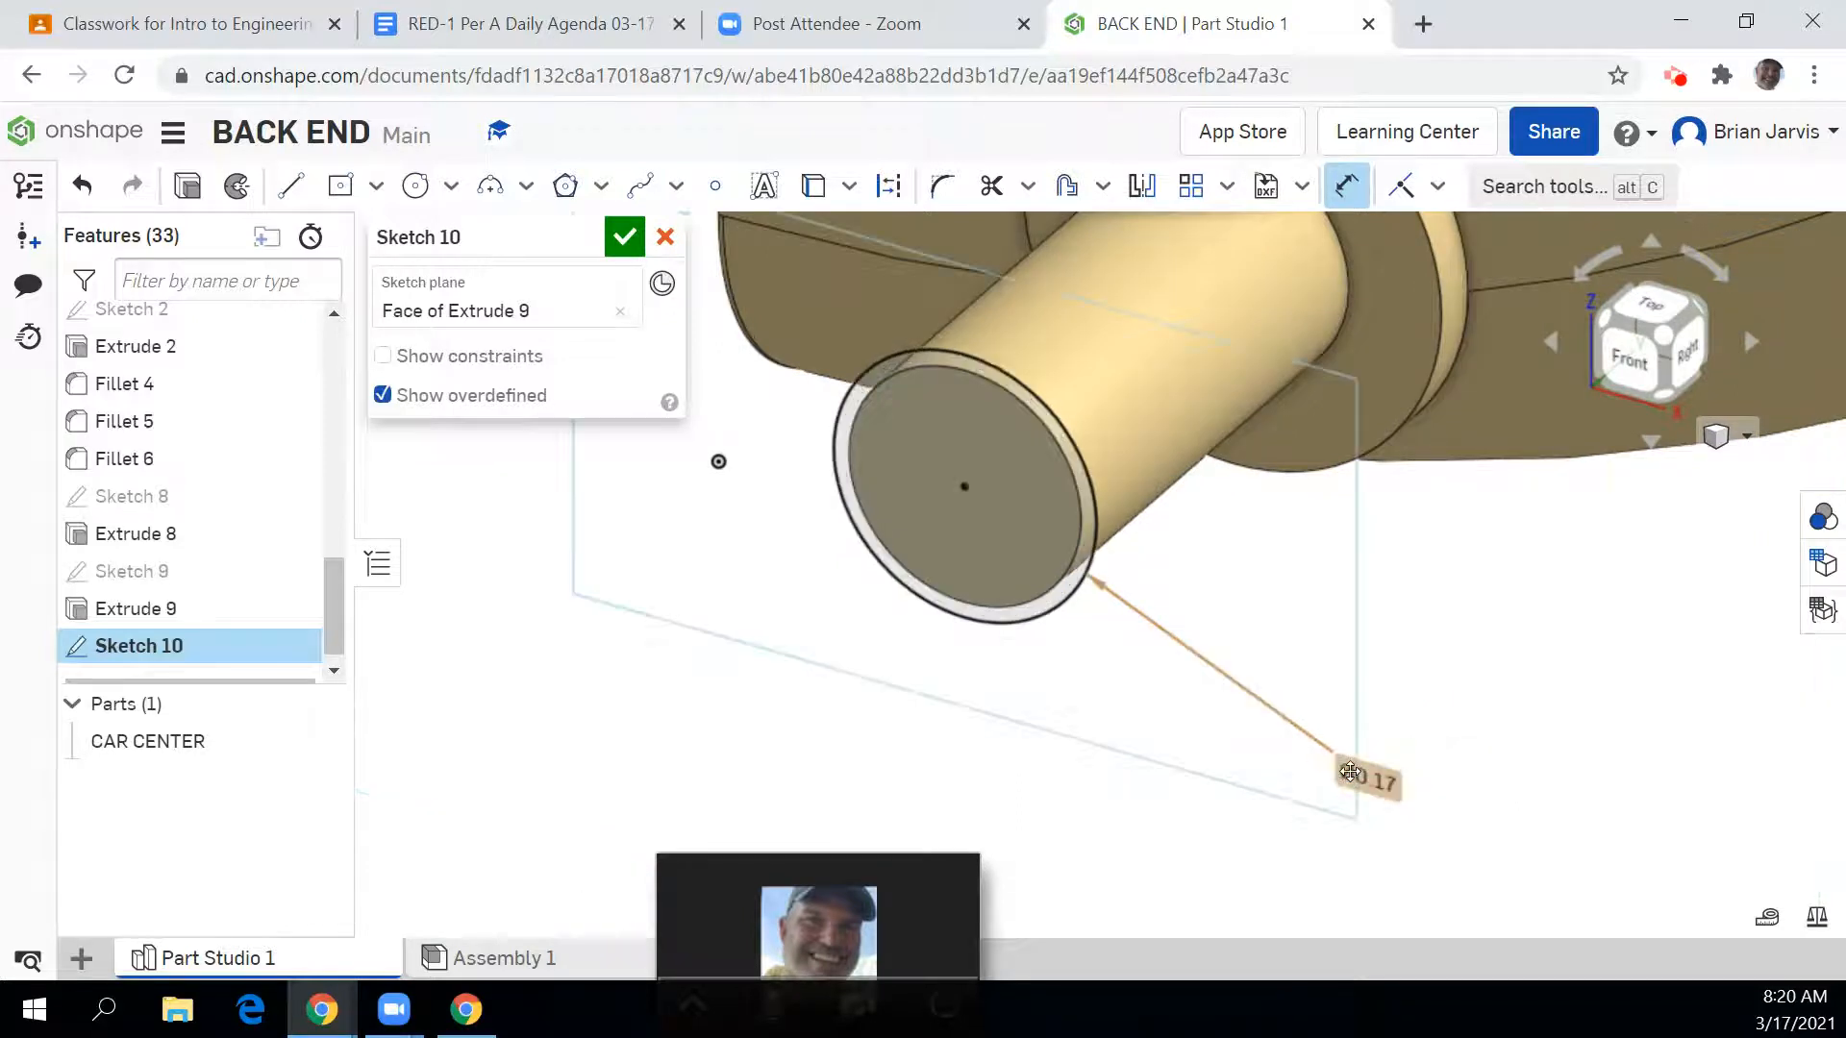
left_click(624, 236)
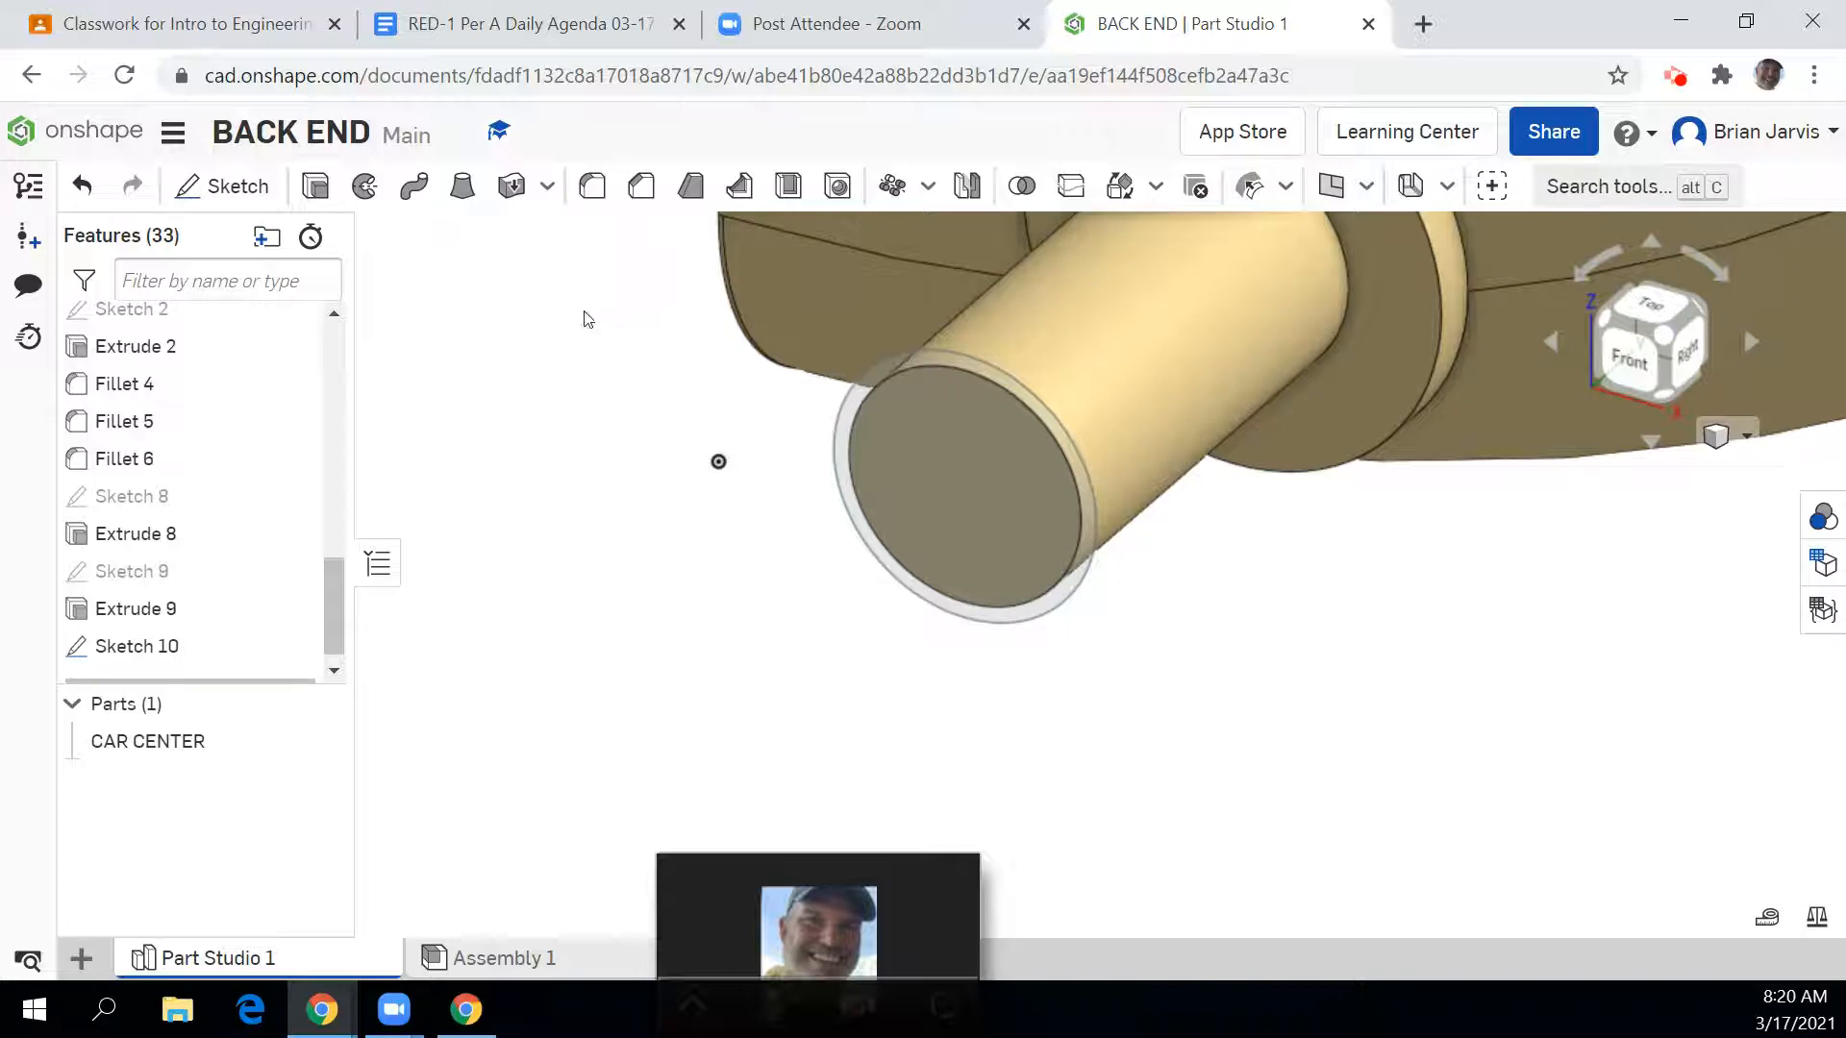
Step: Edit the sketch on the pin's end, set the circle's diameter to 0.18 in and finish the sketch
right_click(159, 647)
left_click(250, 155)
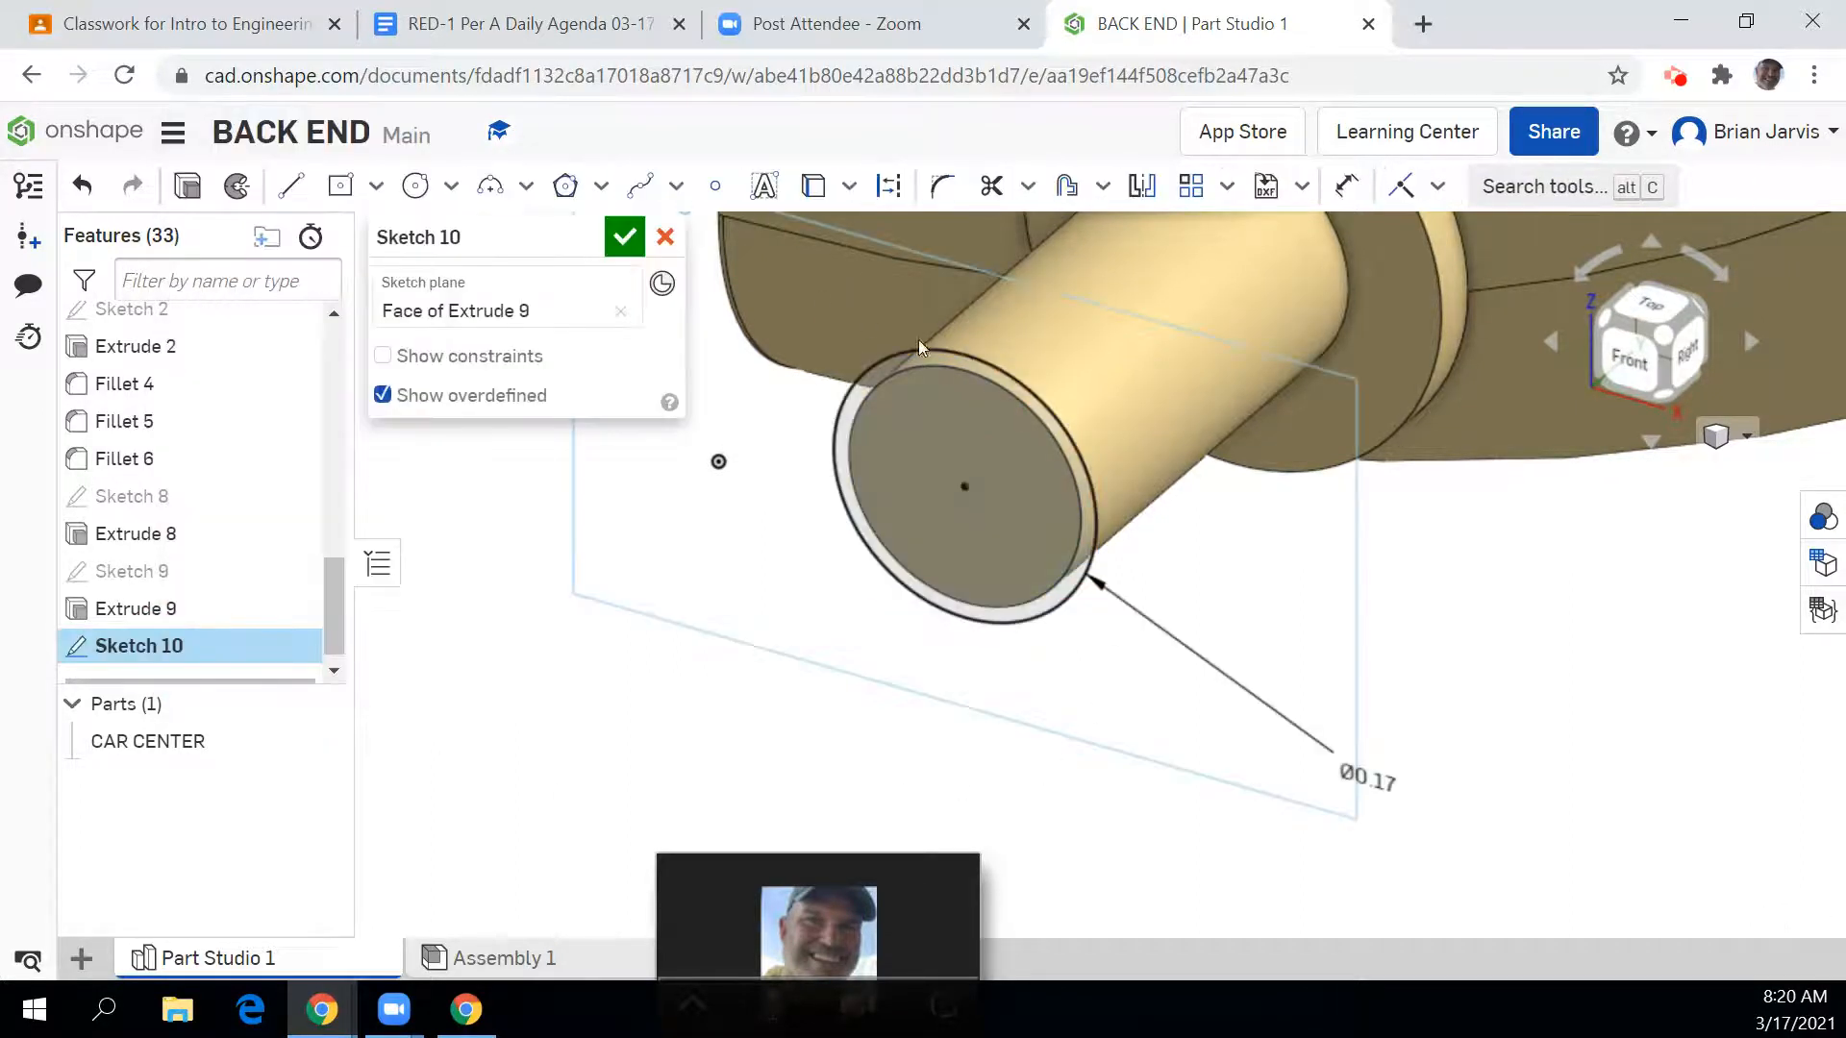
double_click(1375, 775)
type(".18")
key("Return")
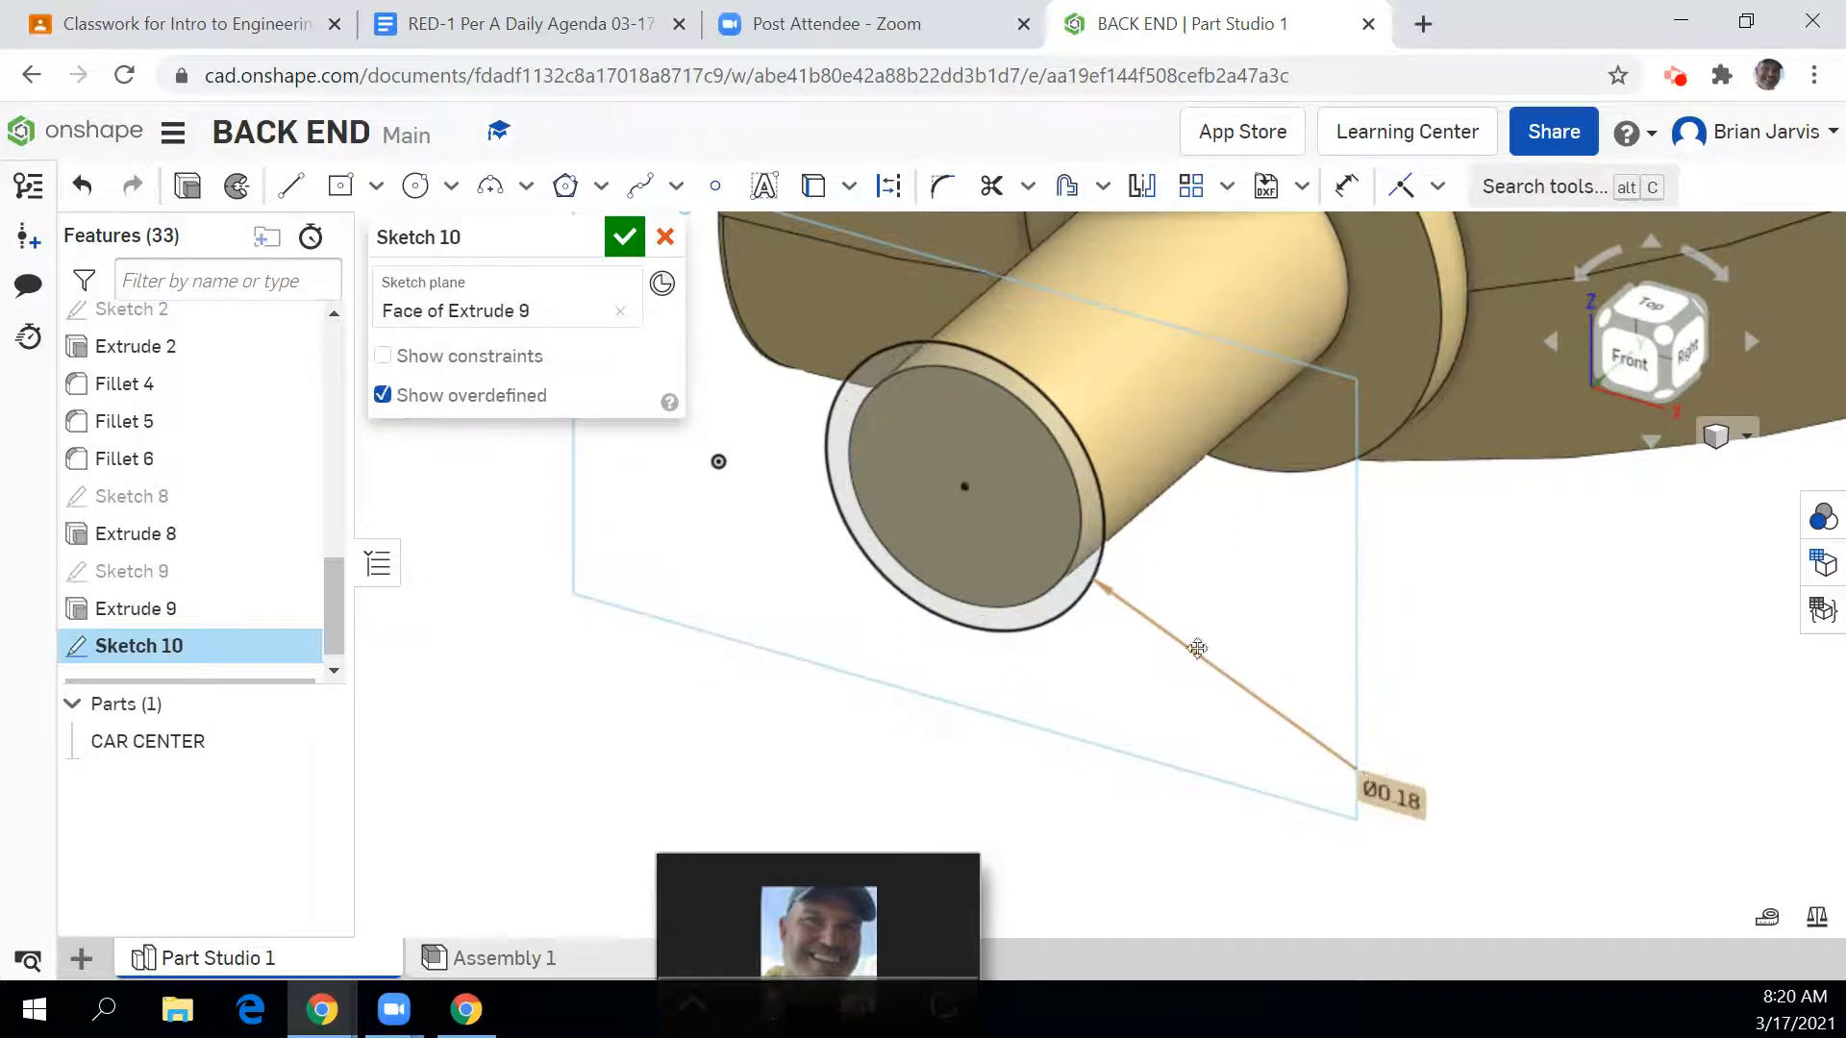
left_click(635, 246)
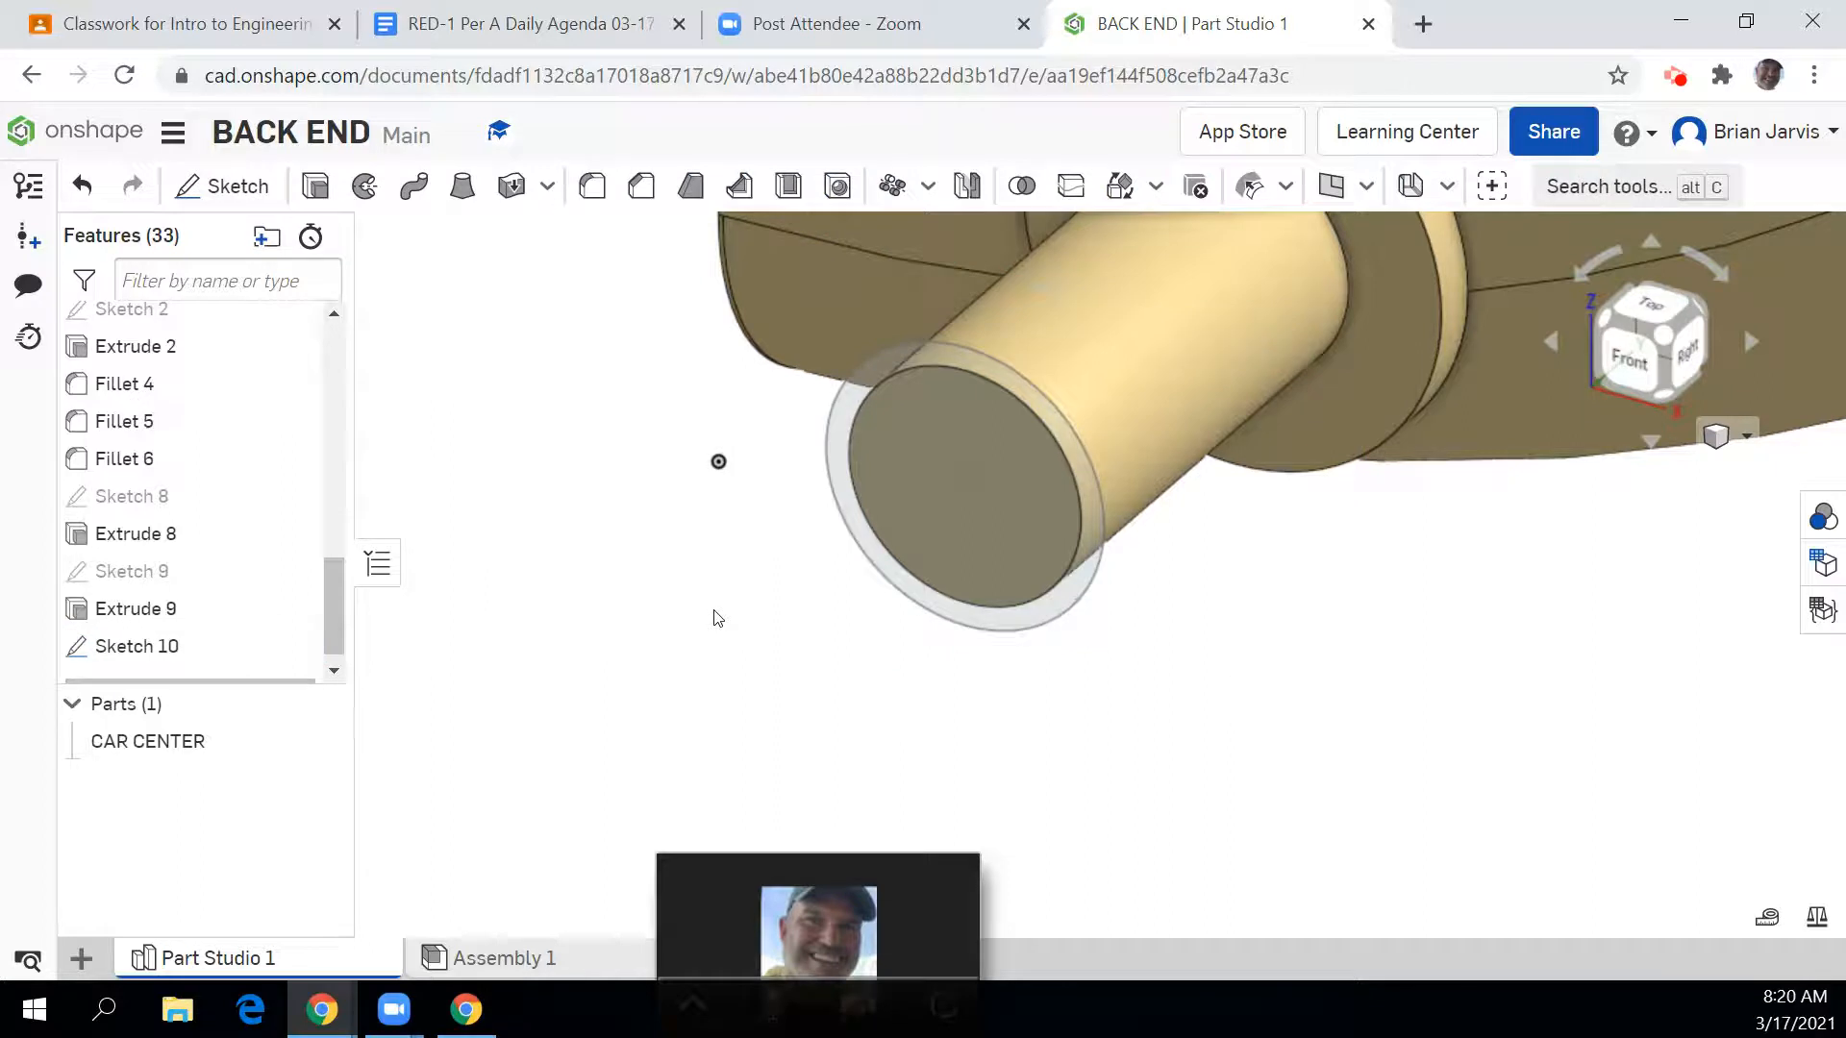
Step: Extrude the ring around the pin's end 0.03 in back toward the disc, adding it to the CAR CENTER part
left_click(315, 186)
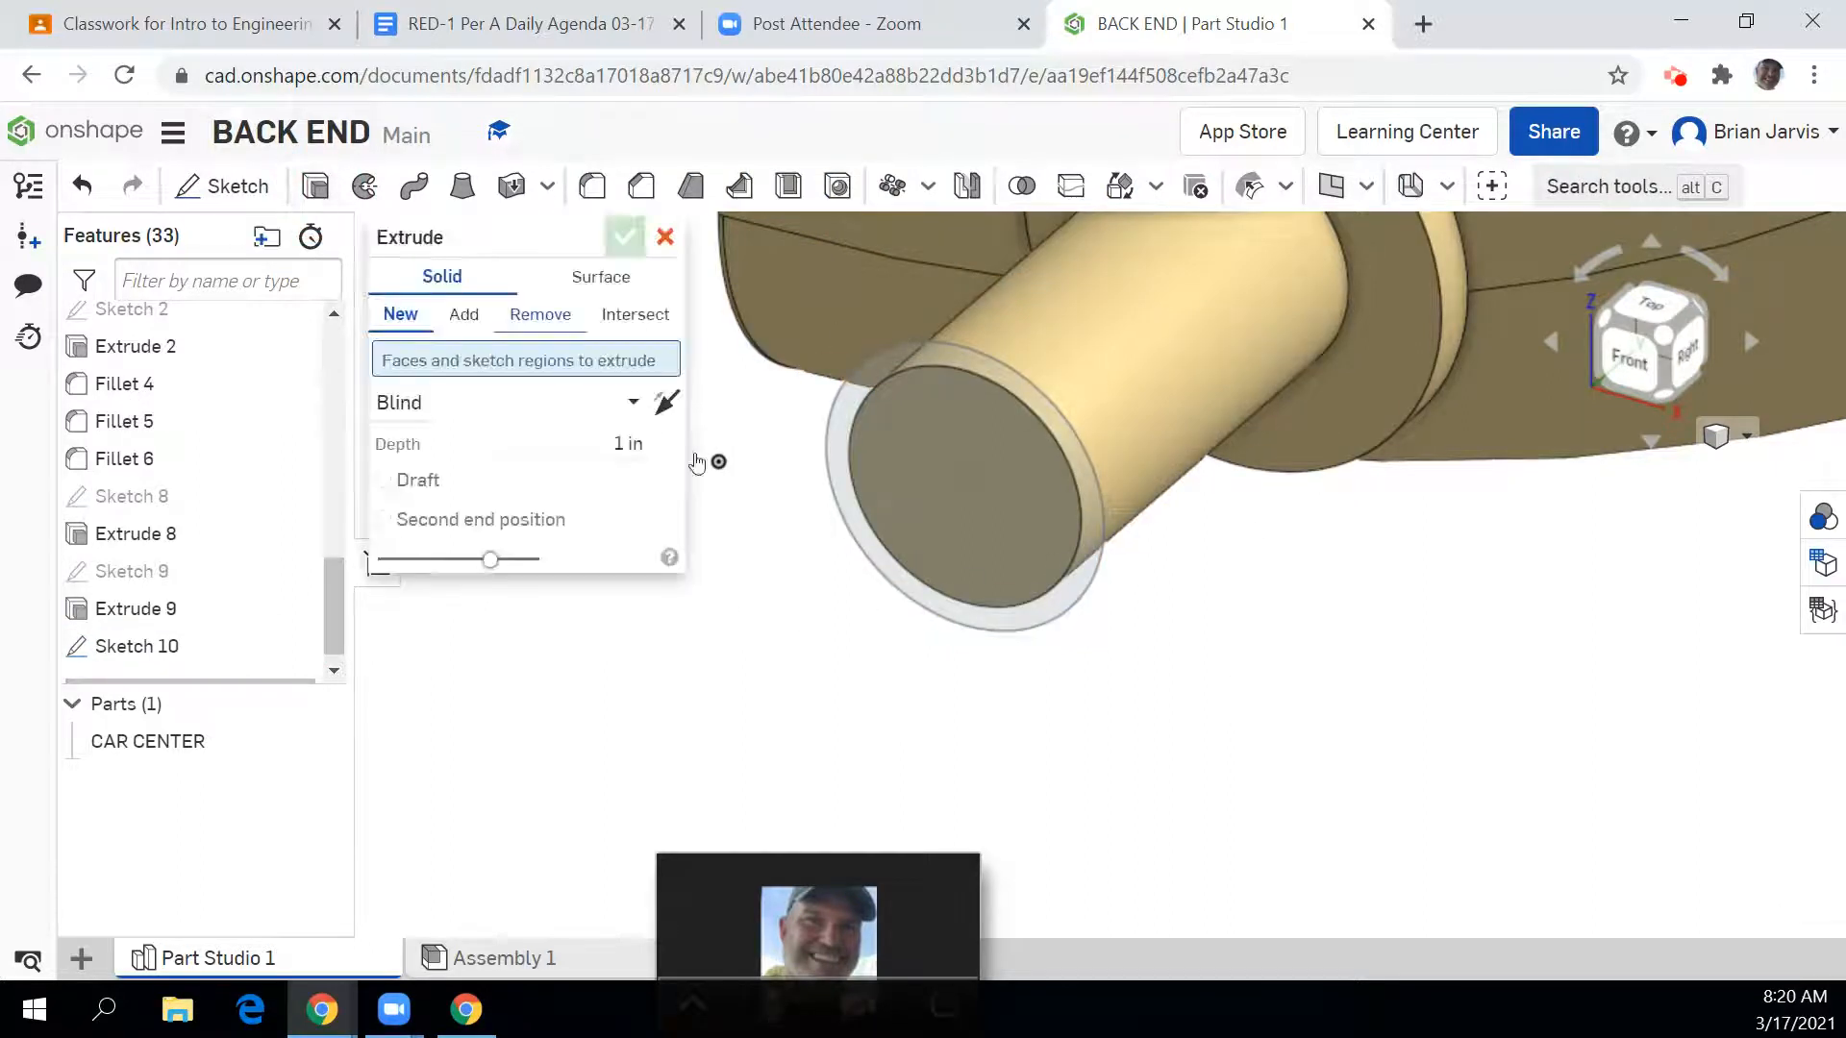
left_click(865, 399)
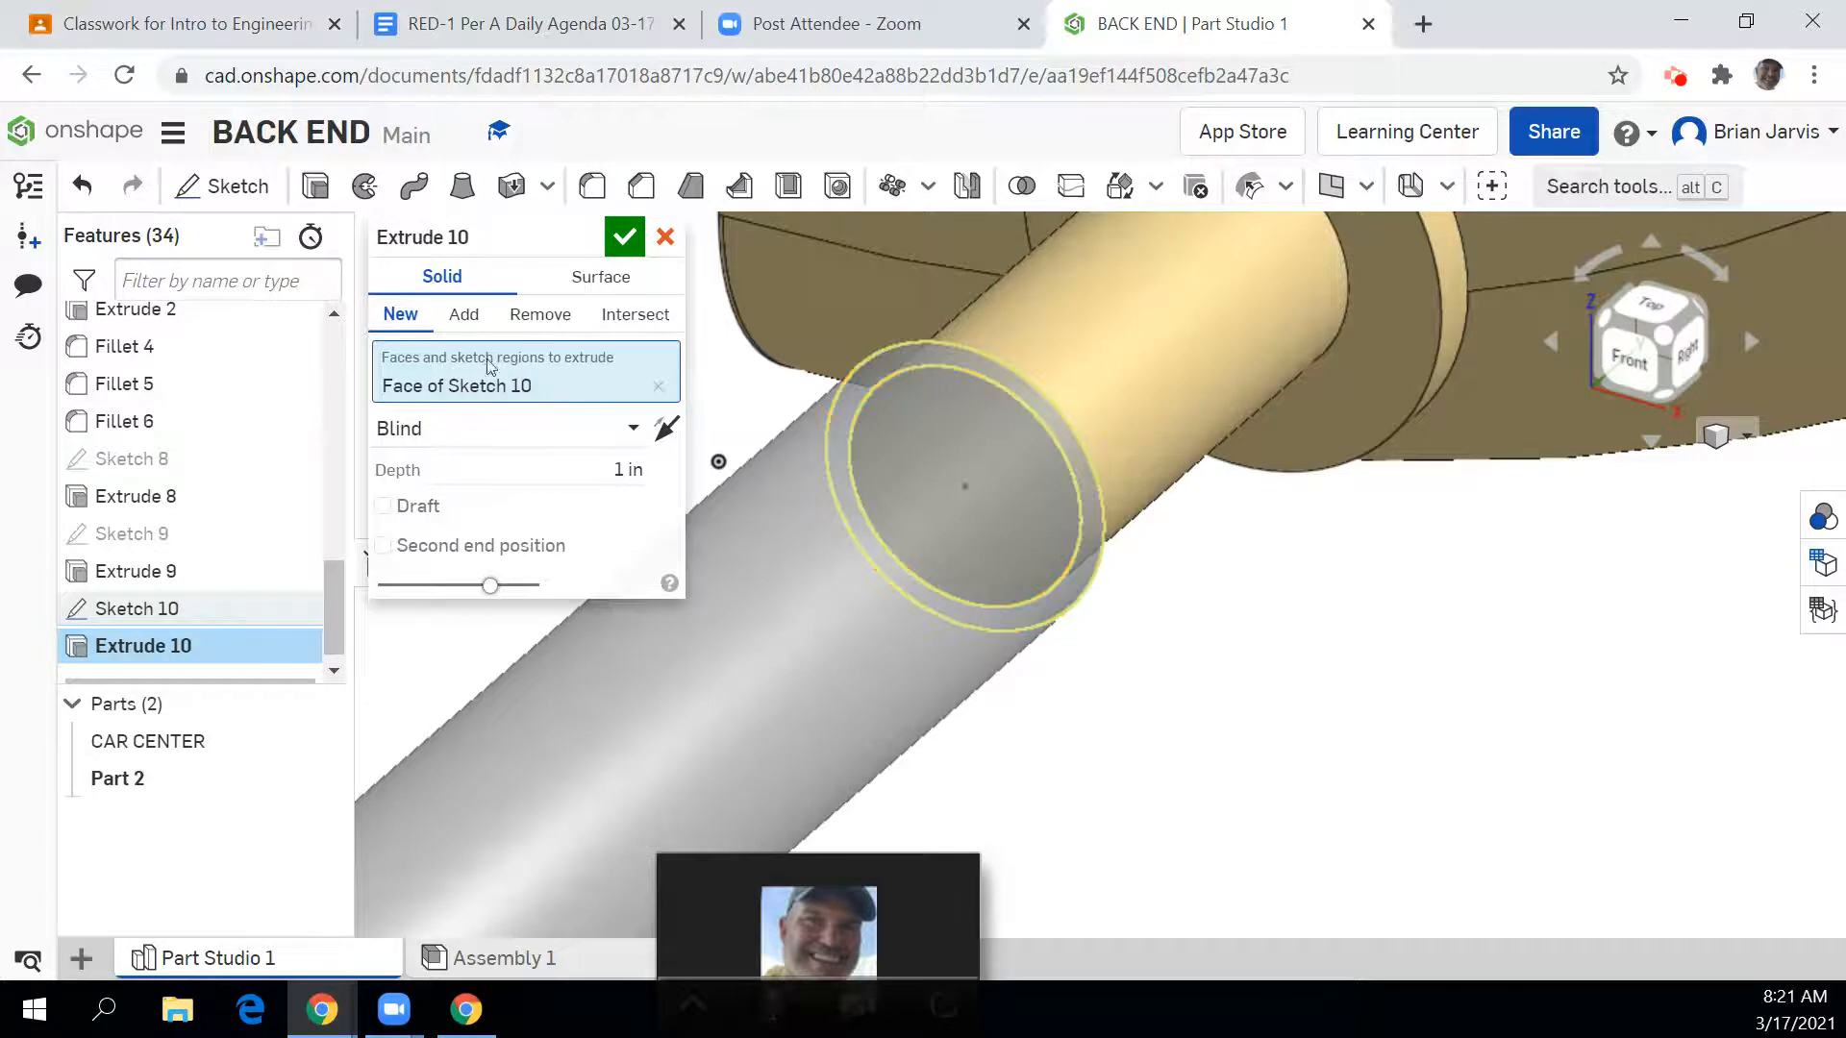
left_click(458, 317)
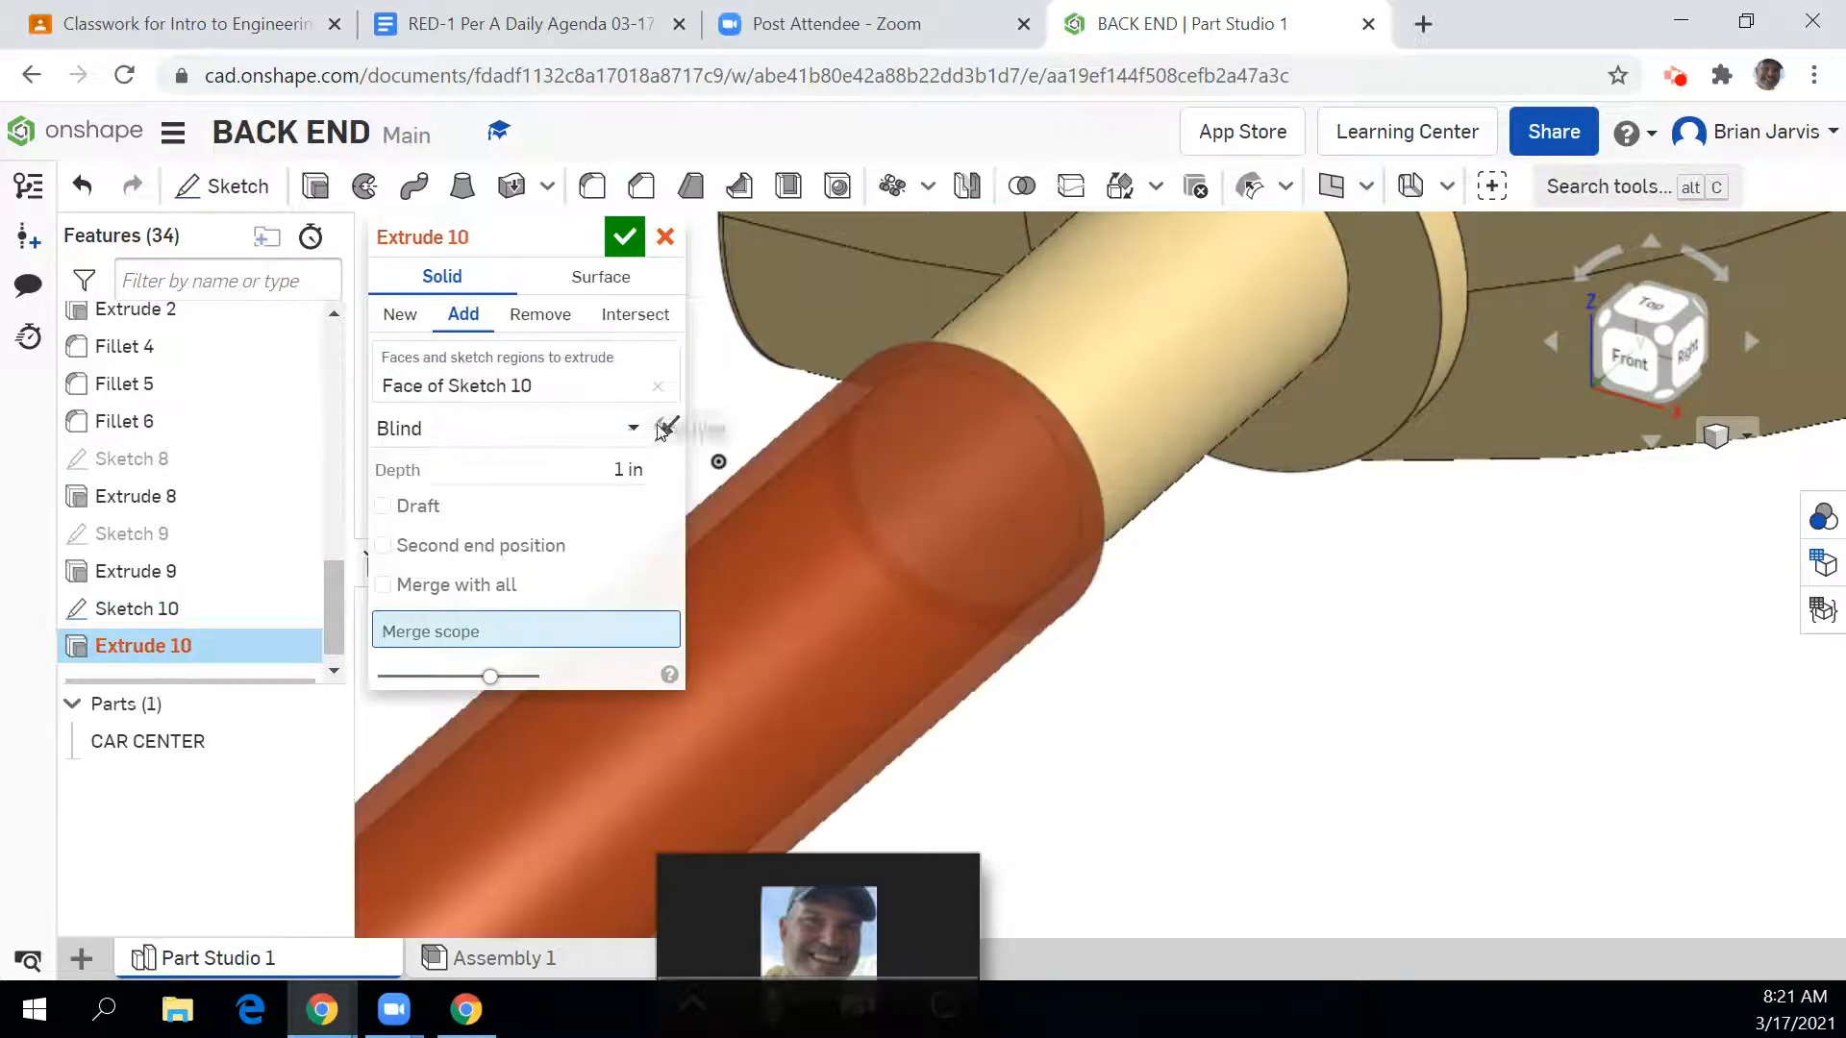
left_click(664, 426)
left_click(663, 478)
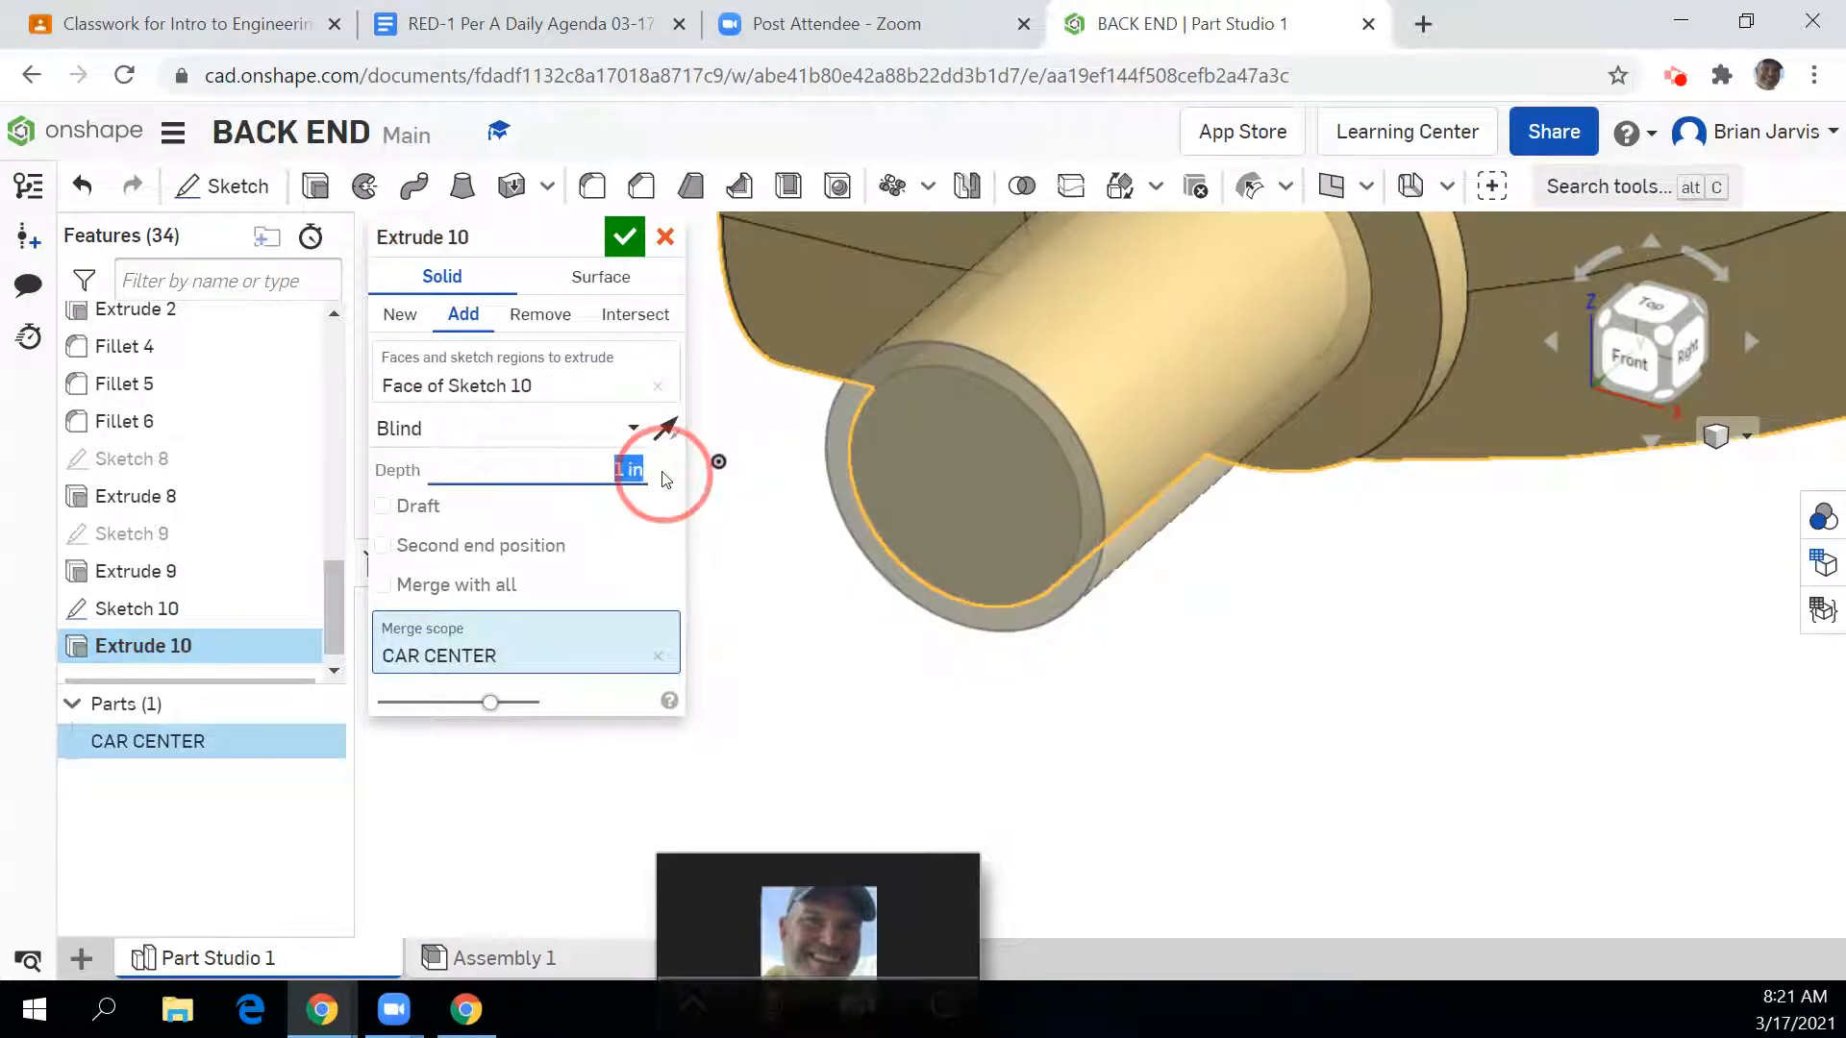
type("0.03")
key("Return")
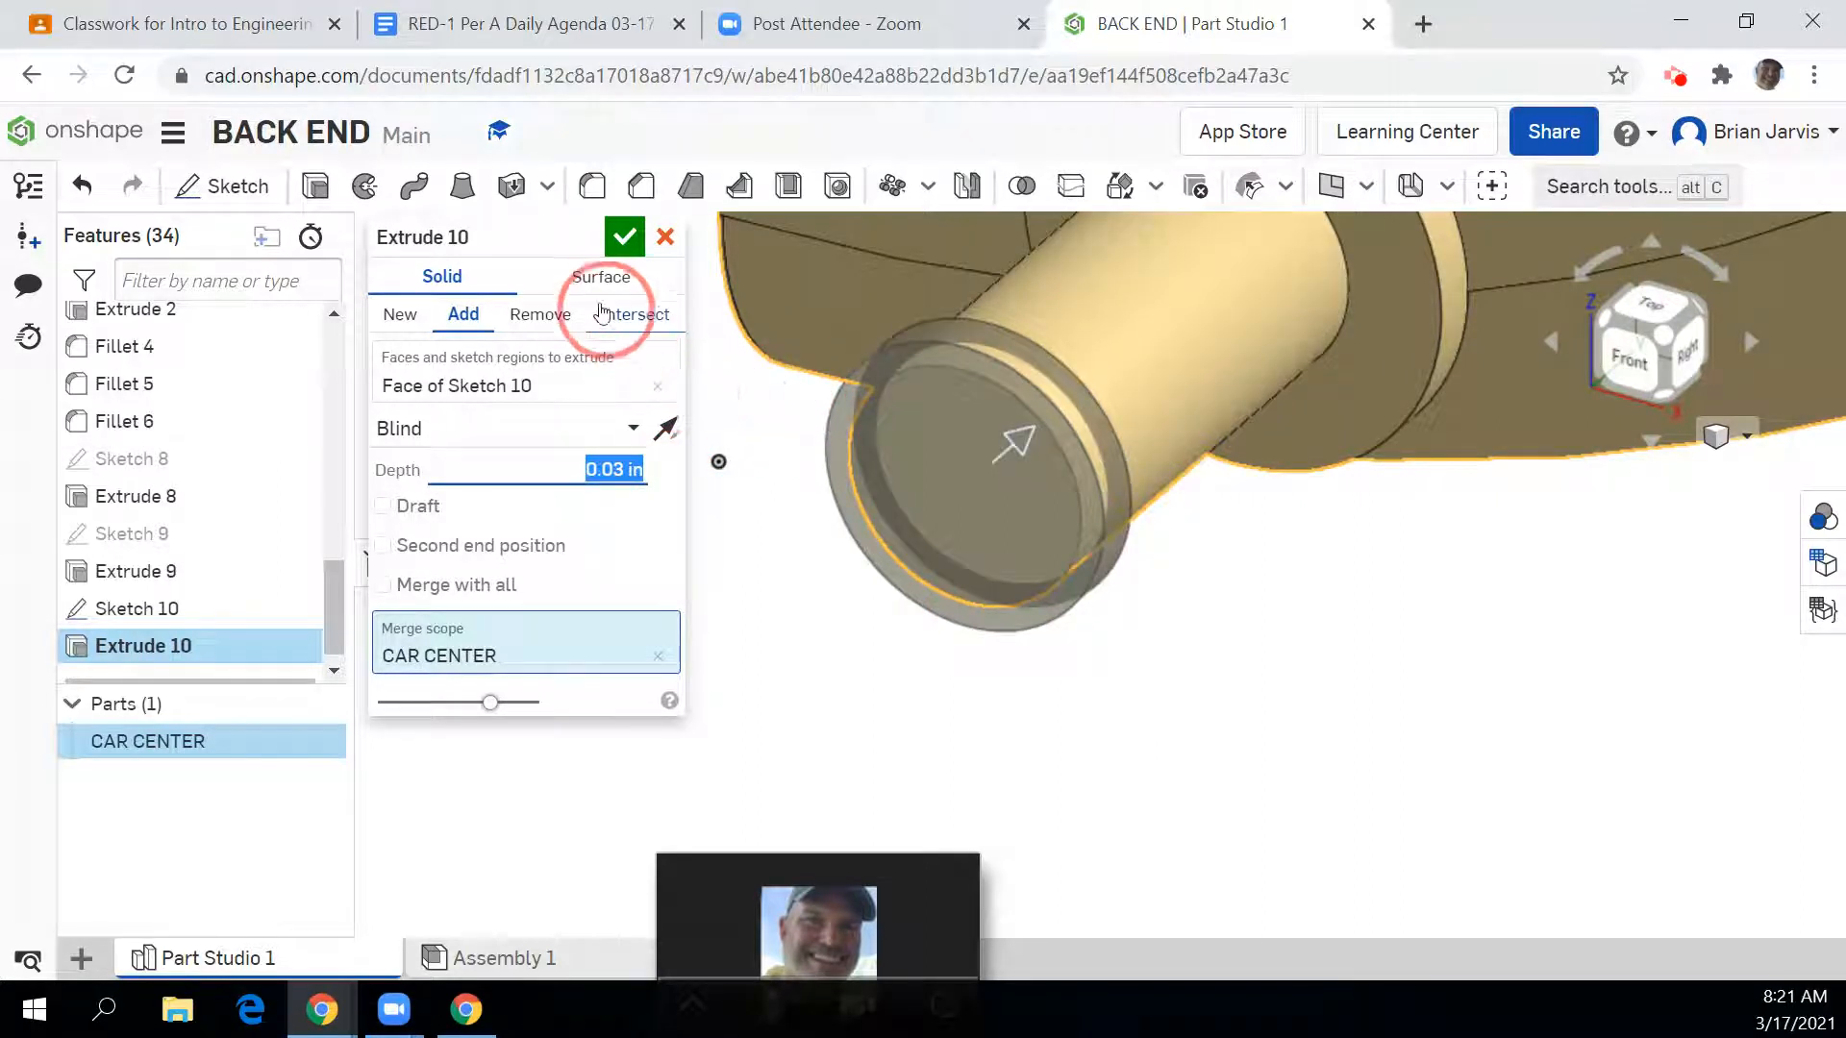
left_click(624, 237)
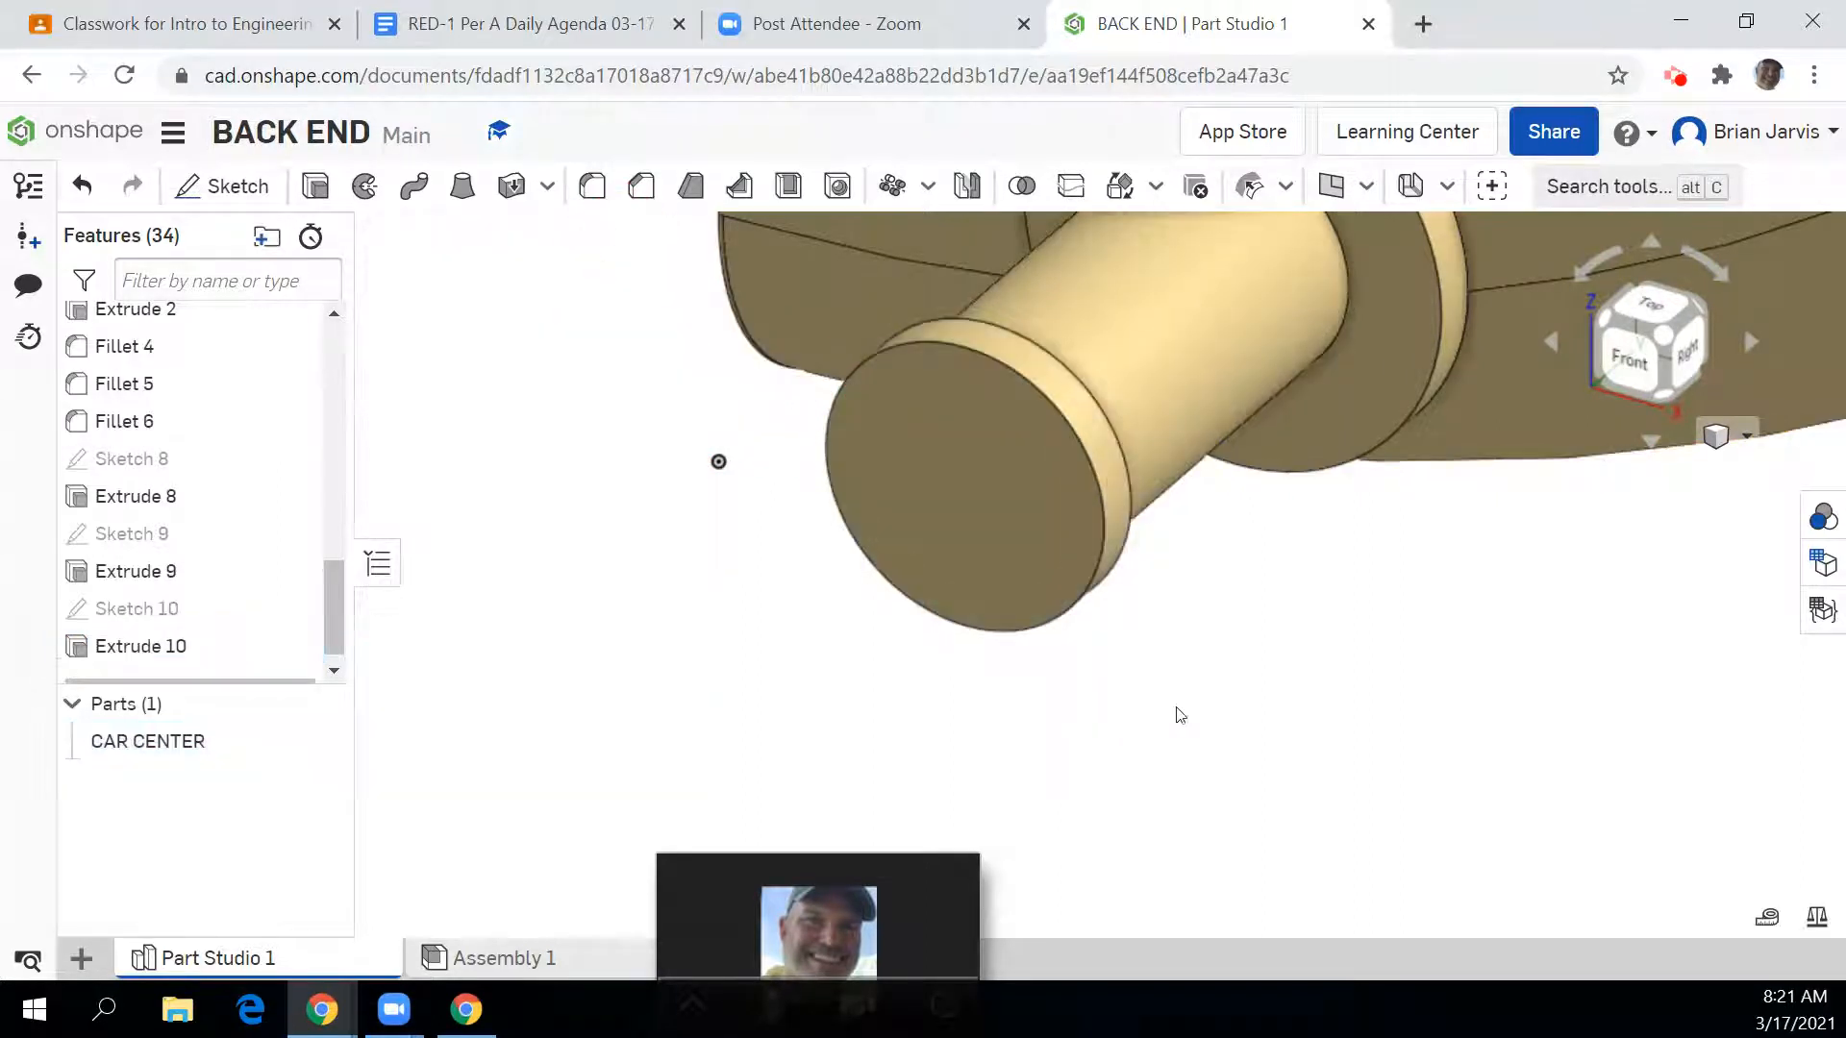
Step: Start a sketch on the pin's outer end face and draw a concentric circle about 0.107 in in diameter inside it
scroll(1549, 470, "up", 3)
scroll(1543, 470, "down", 5)
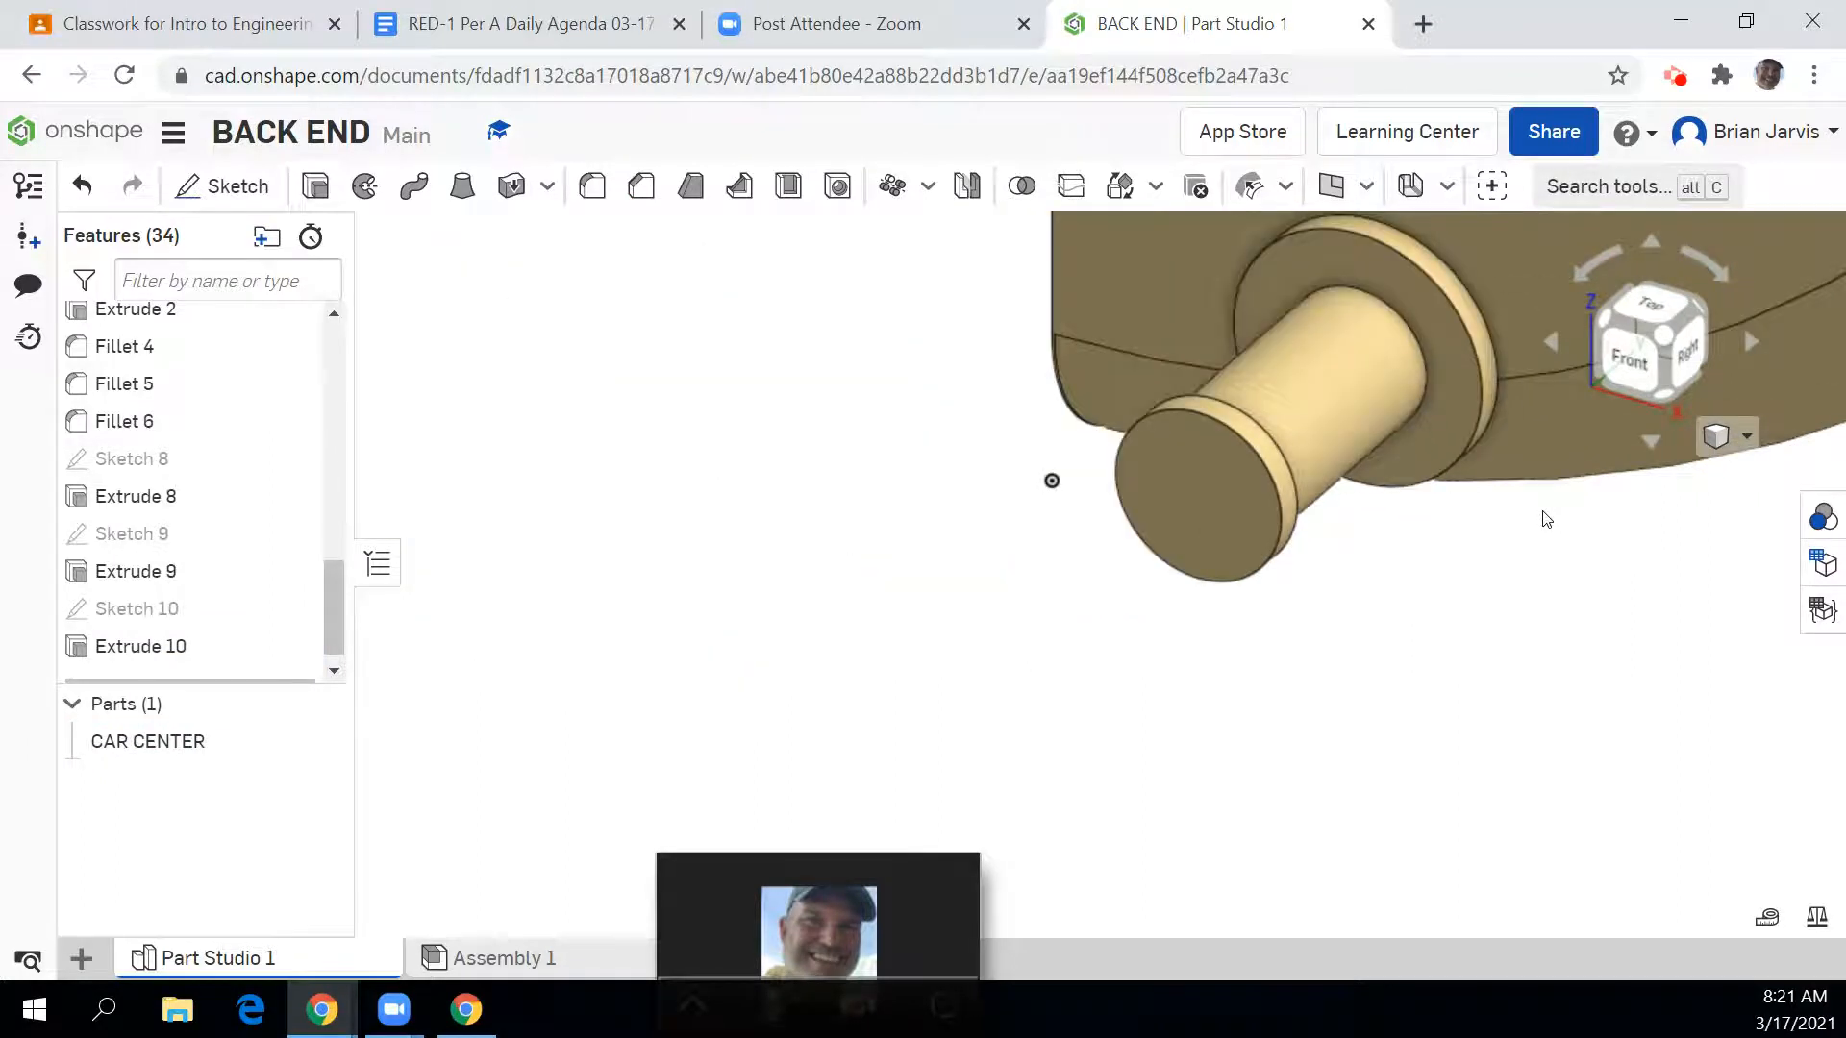
middle_click_drag(1546, 519, 1393, 487)
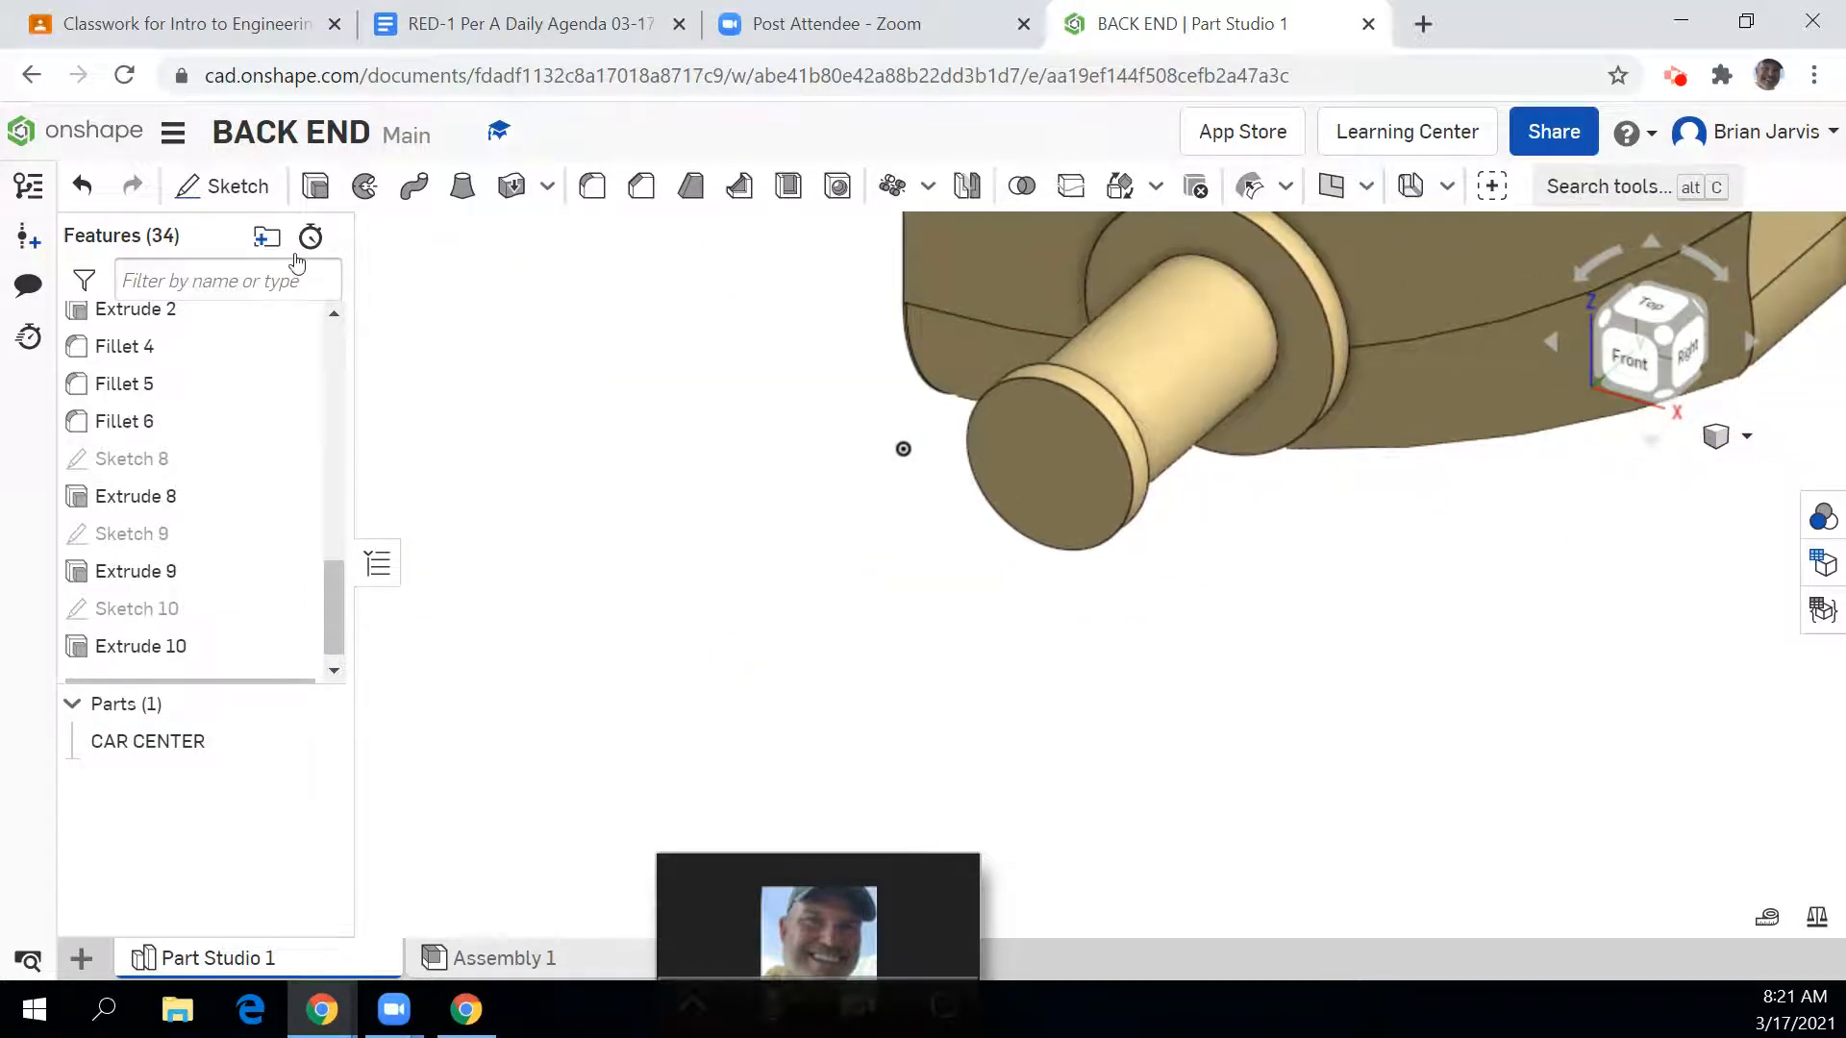
left_click(223, 187)
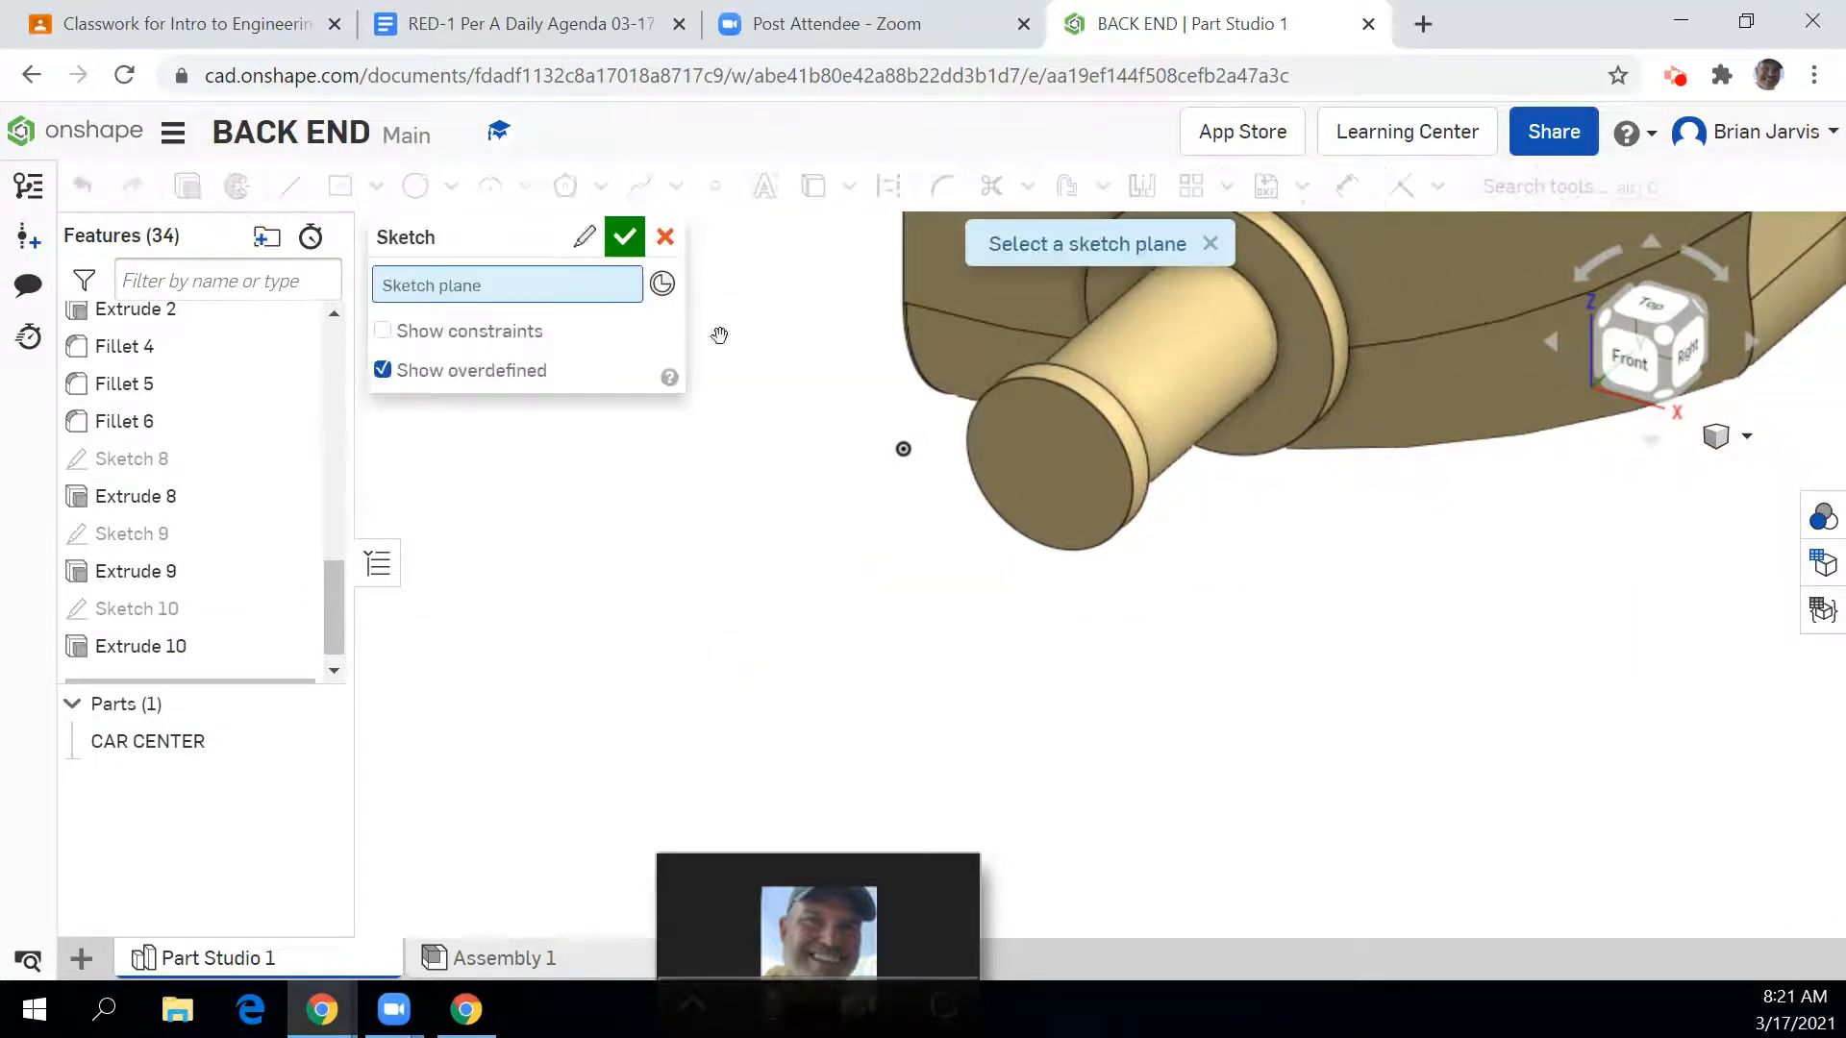
left_click(1039, 473)
left_click(416, 186)
left_click(1043, 468)
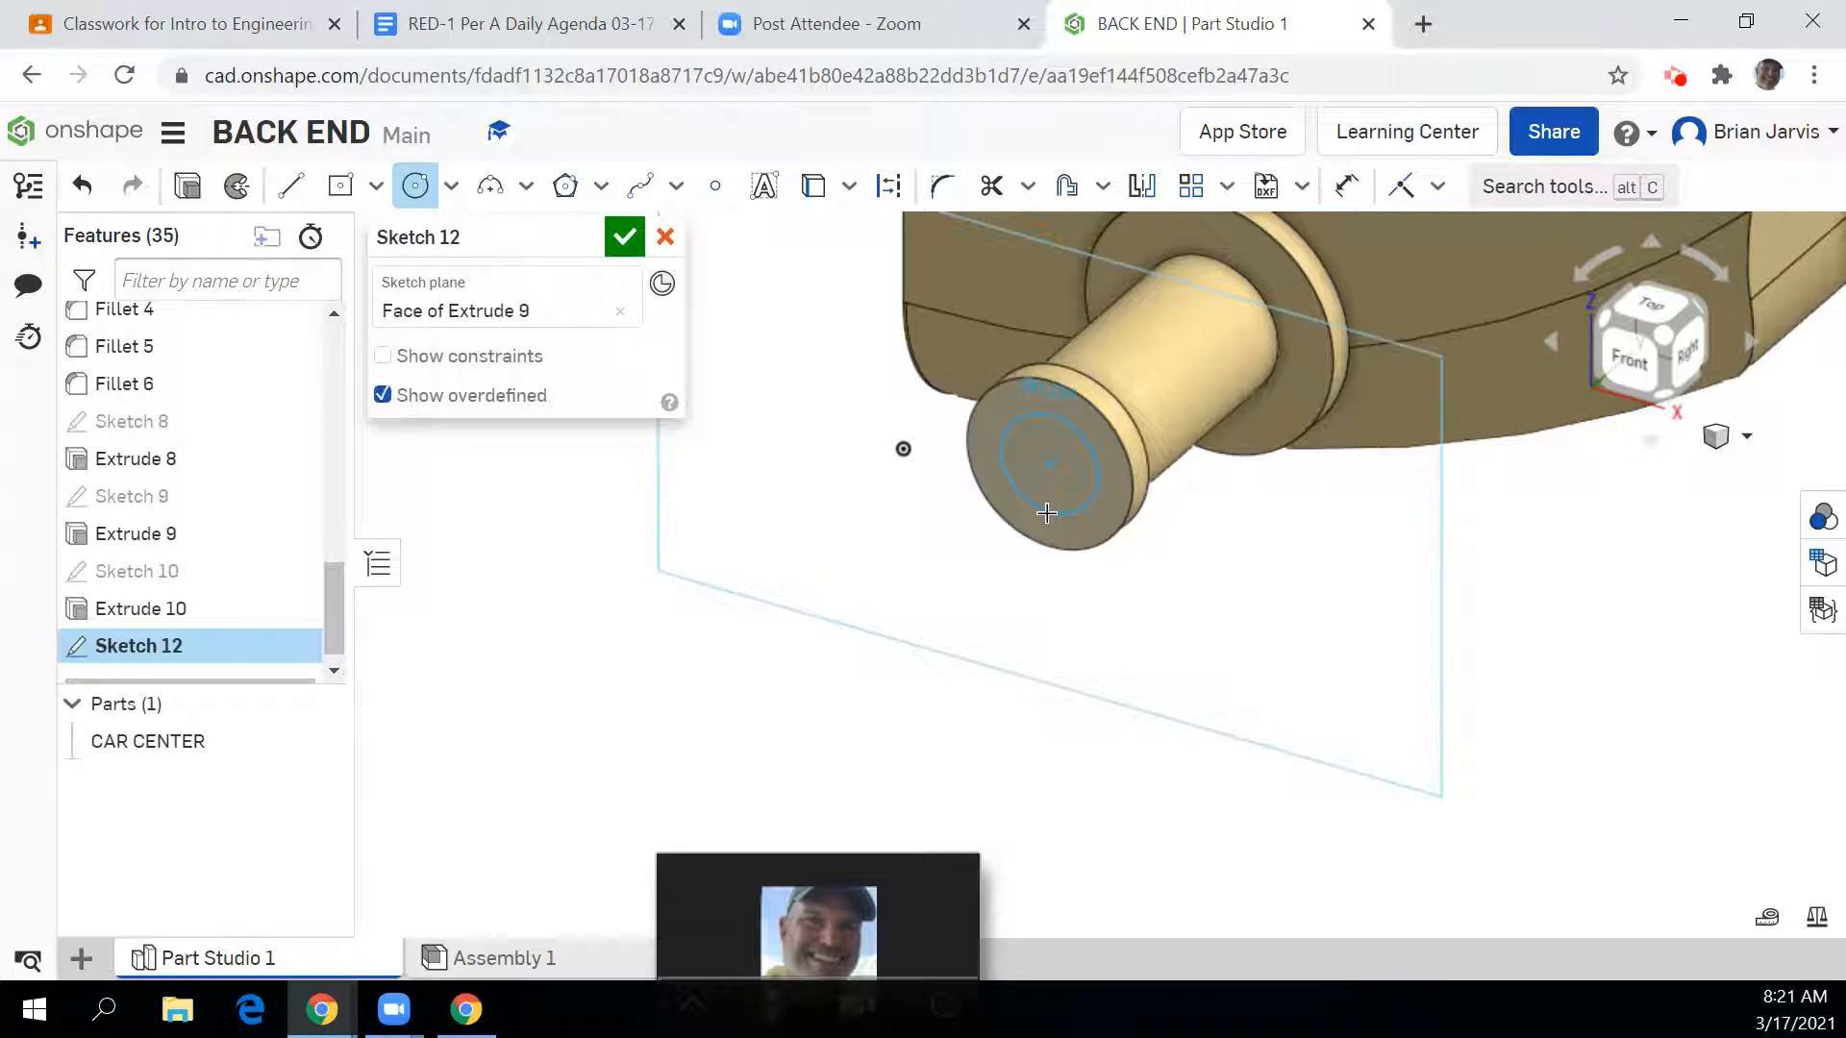
left_click(1047, 513)
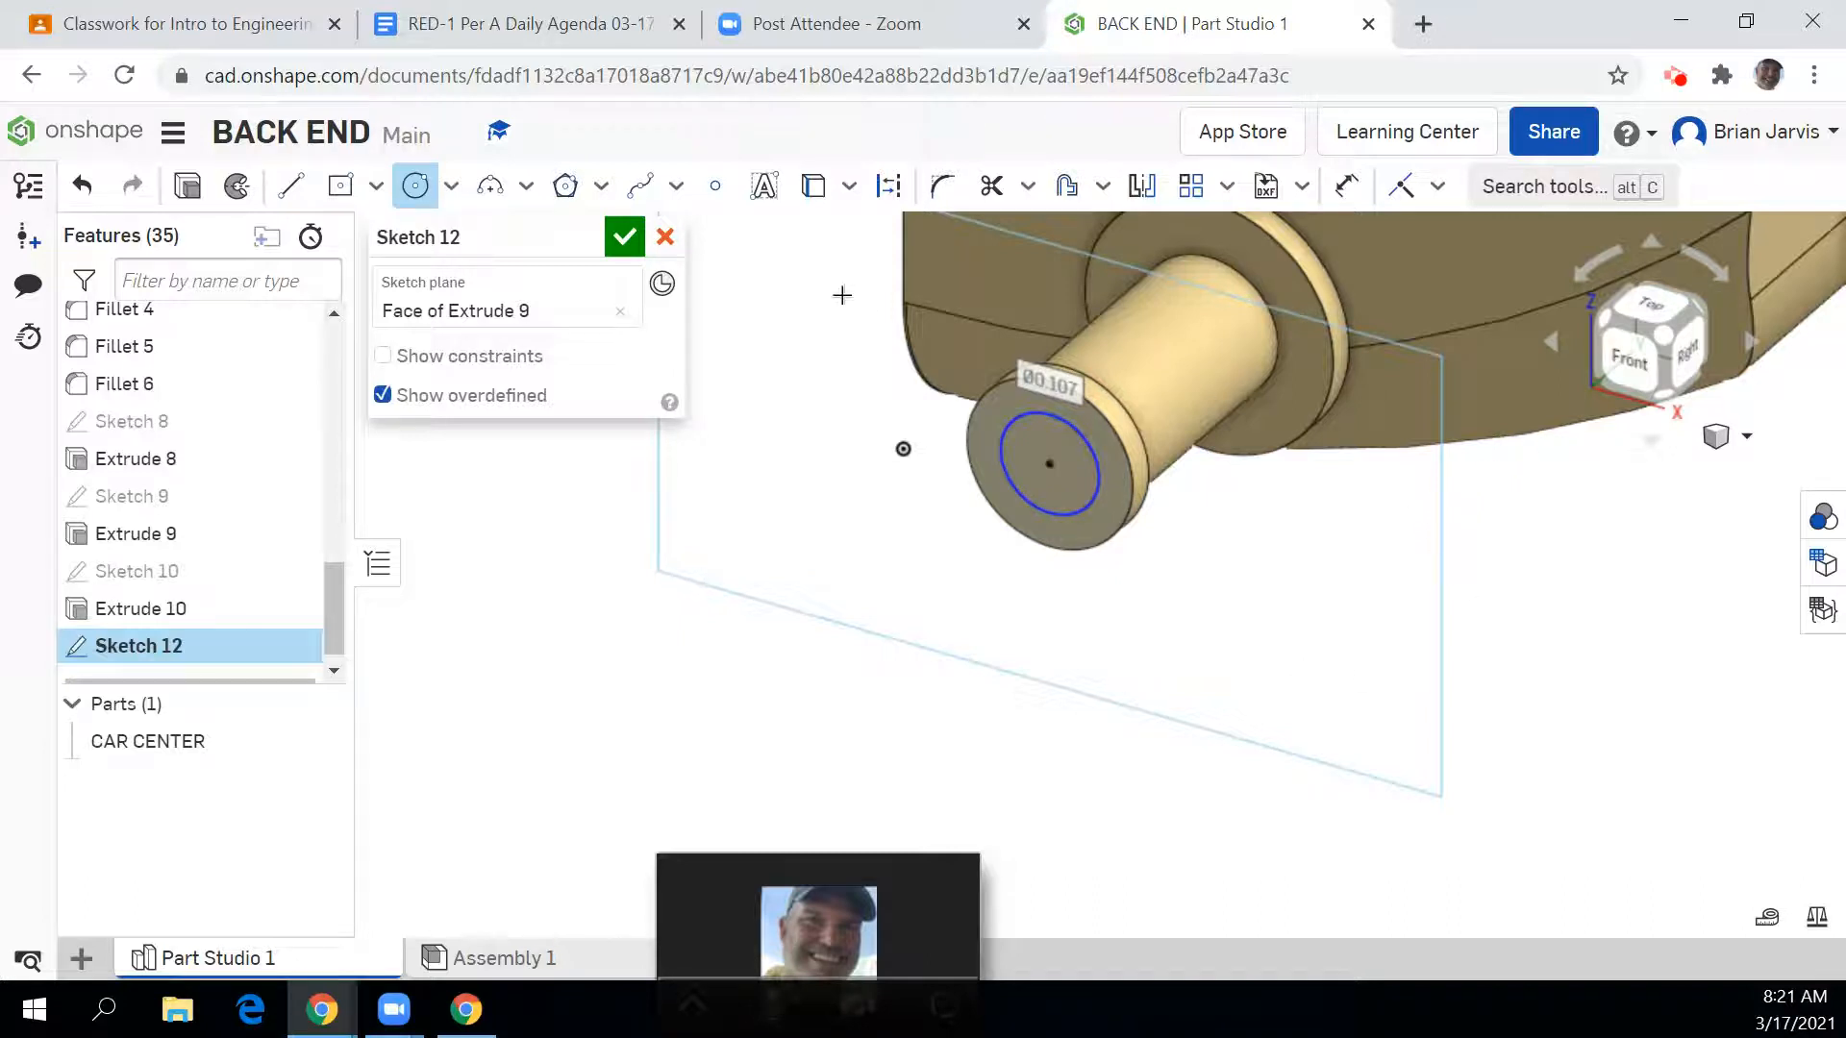
Step: Set the small inner circle's diameter to 0.06 in and finish the sketch
left_click(1346, 186)
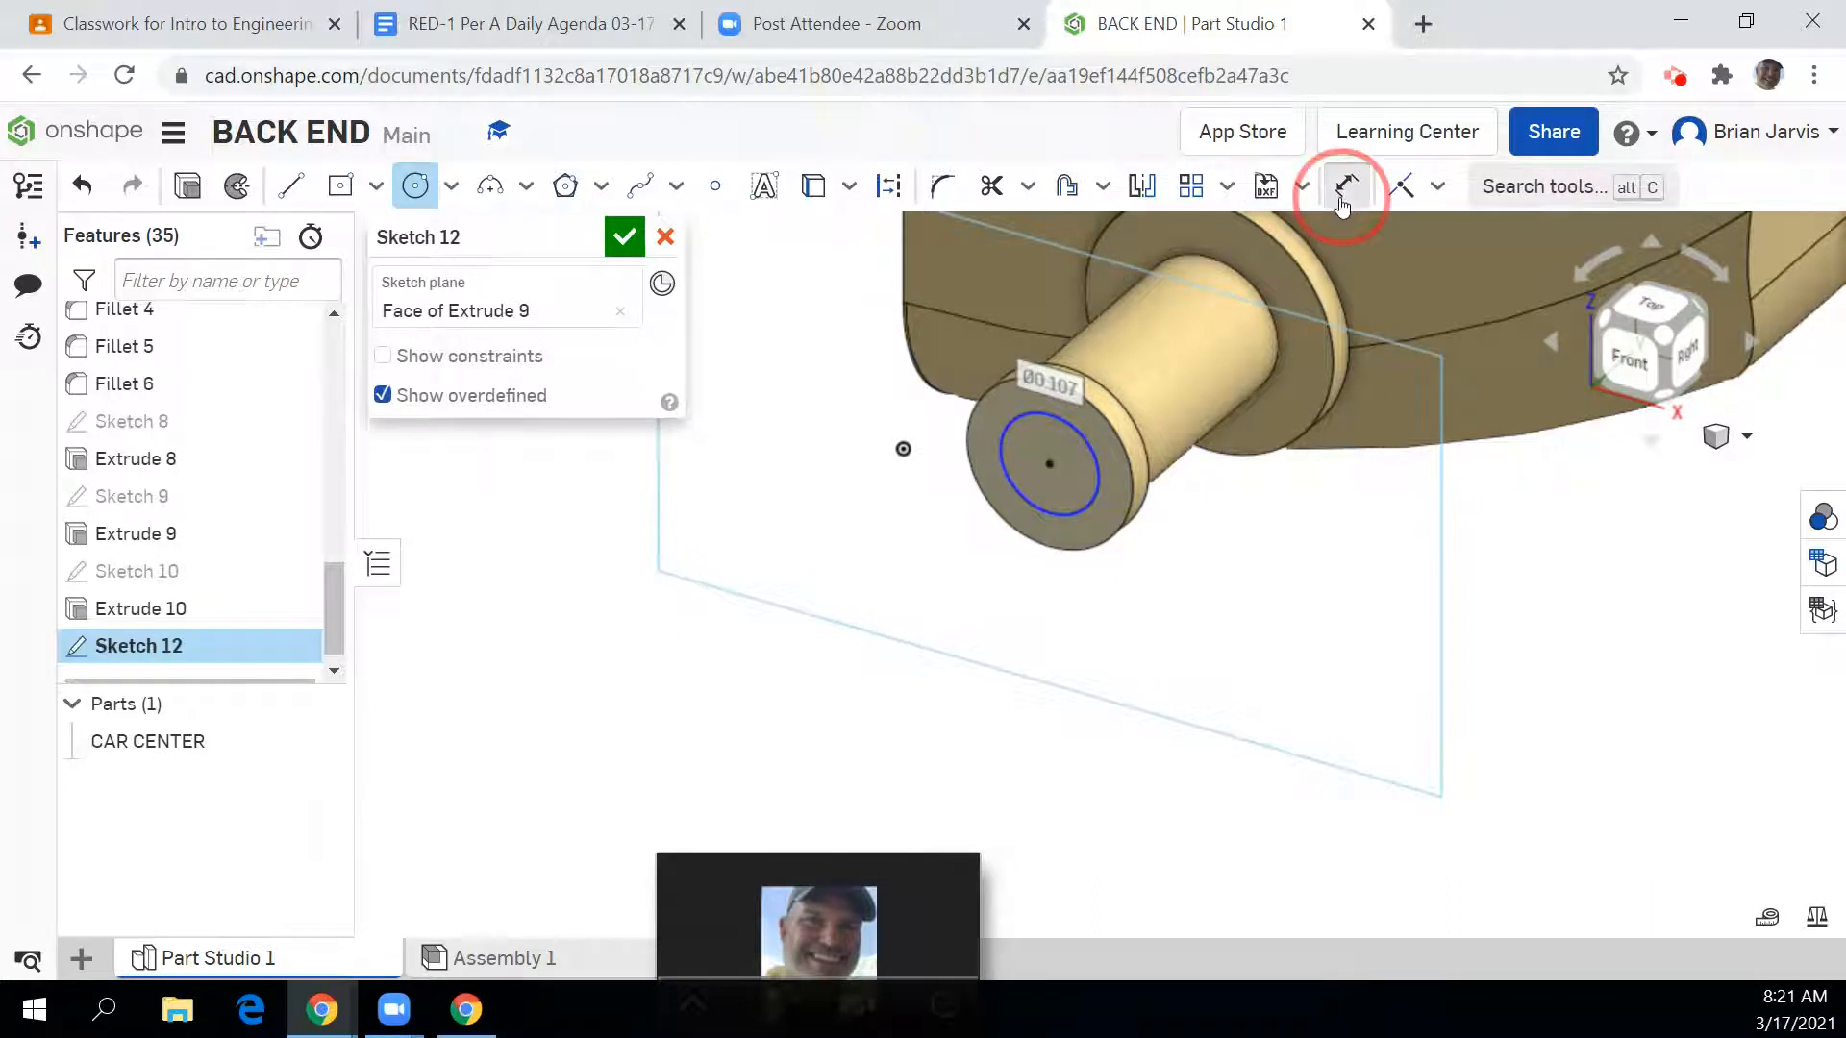
left_click(1097, 507)
left_click(1190, 616)
type("0.107")
key("Return")
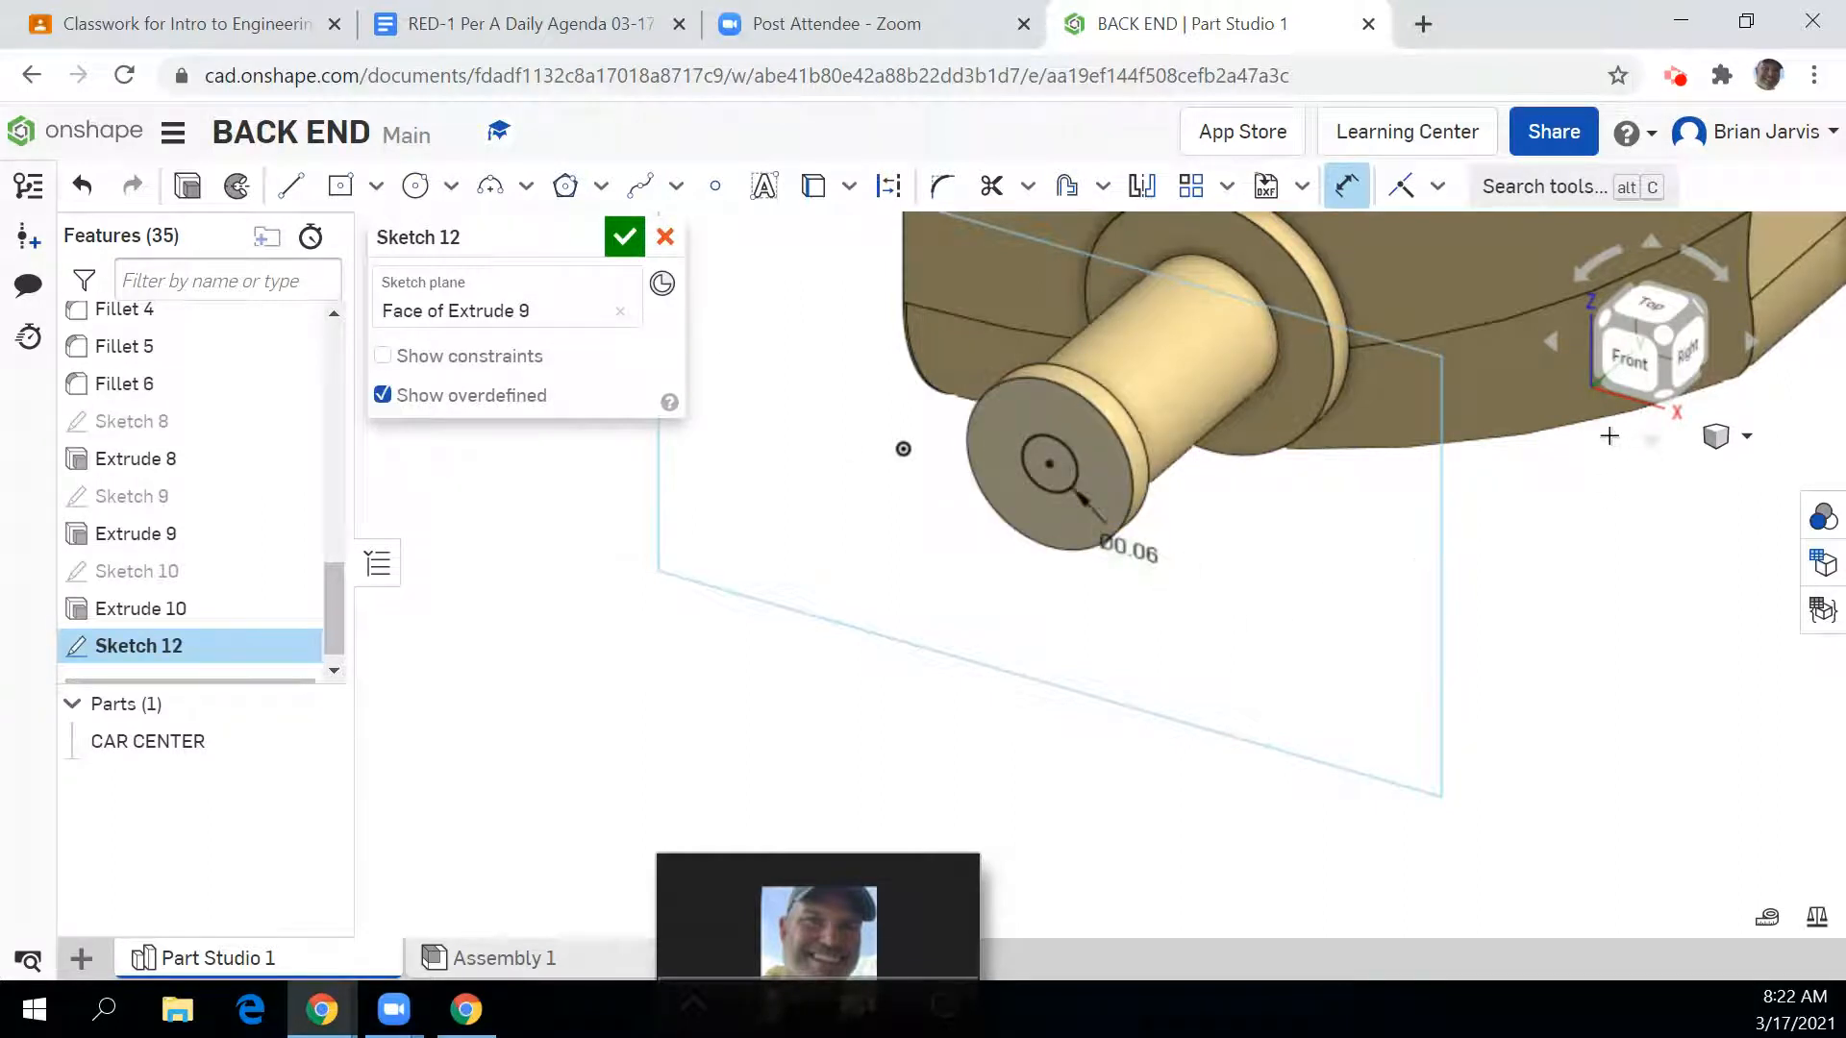
left_click(1616, 356)
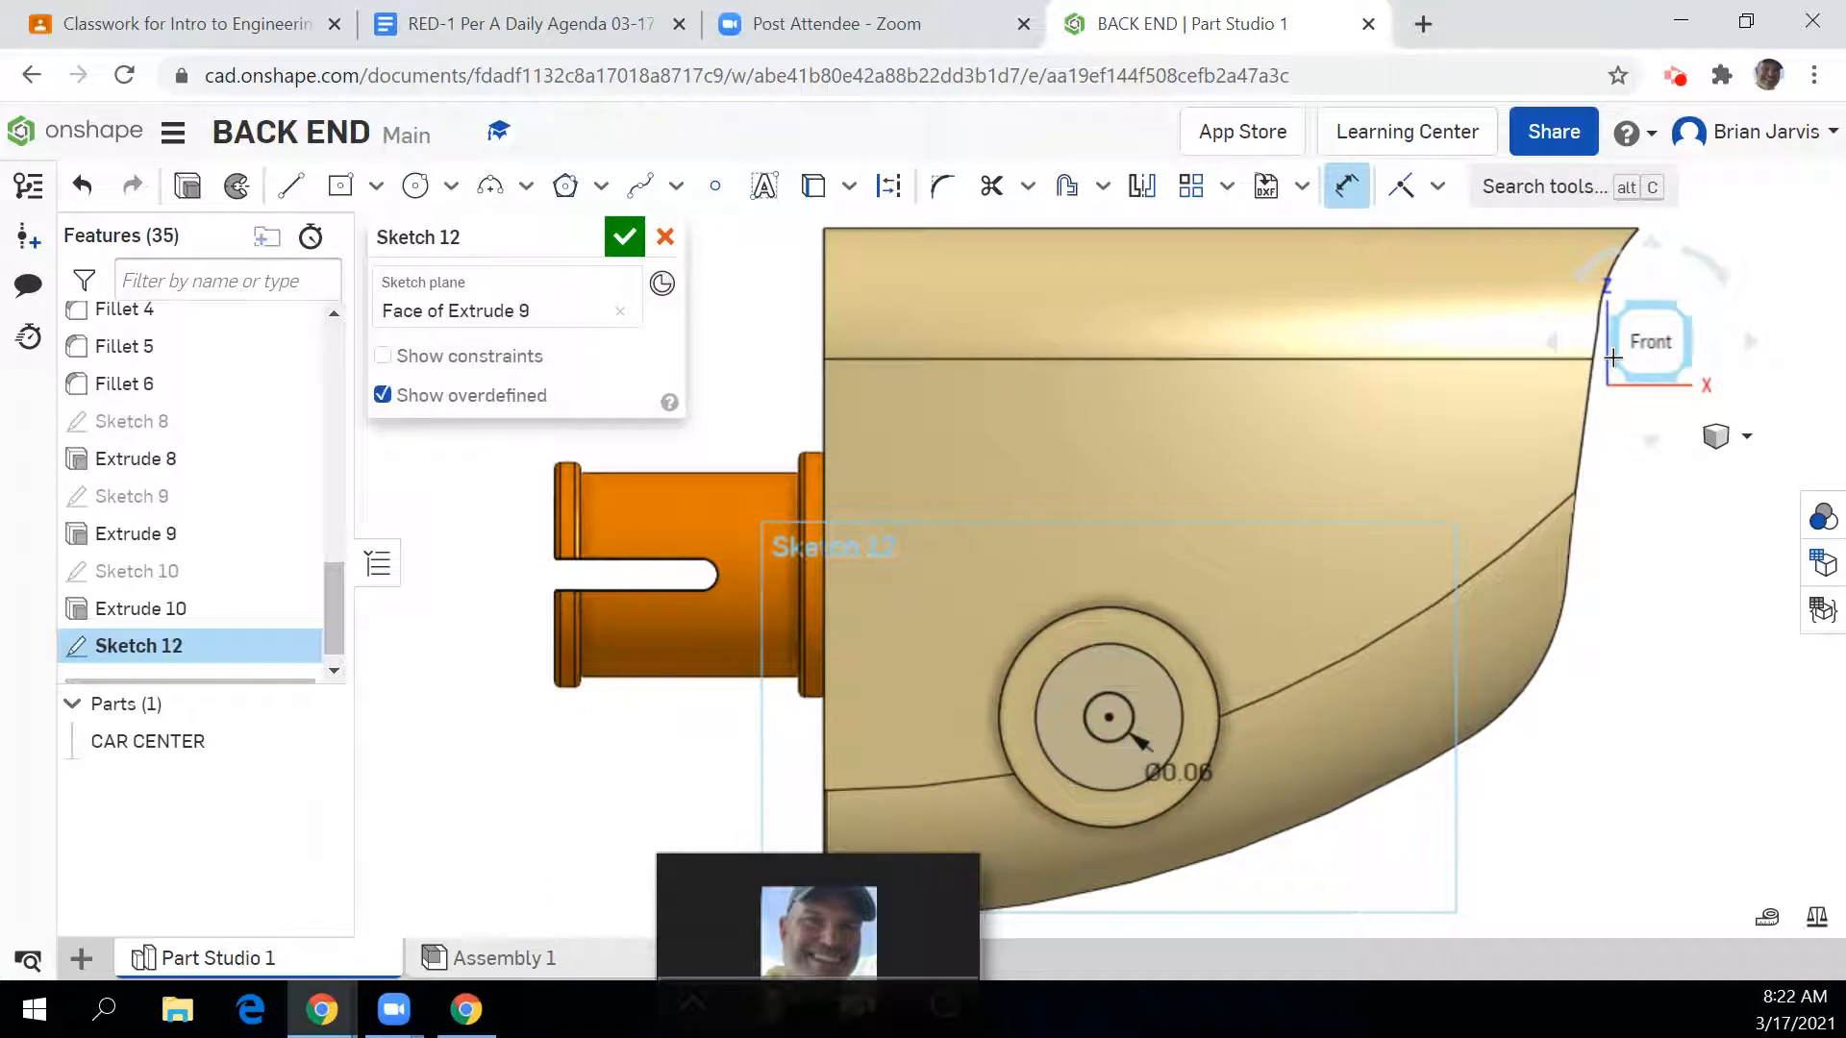
left_click(1686, 305)
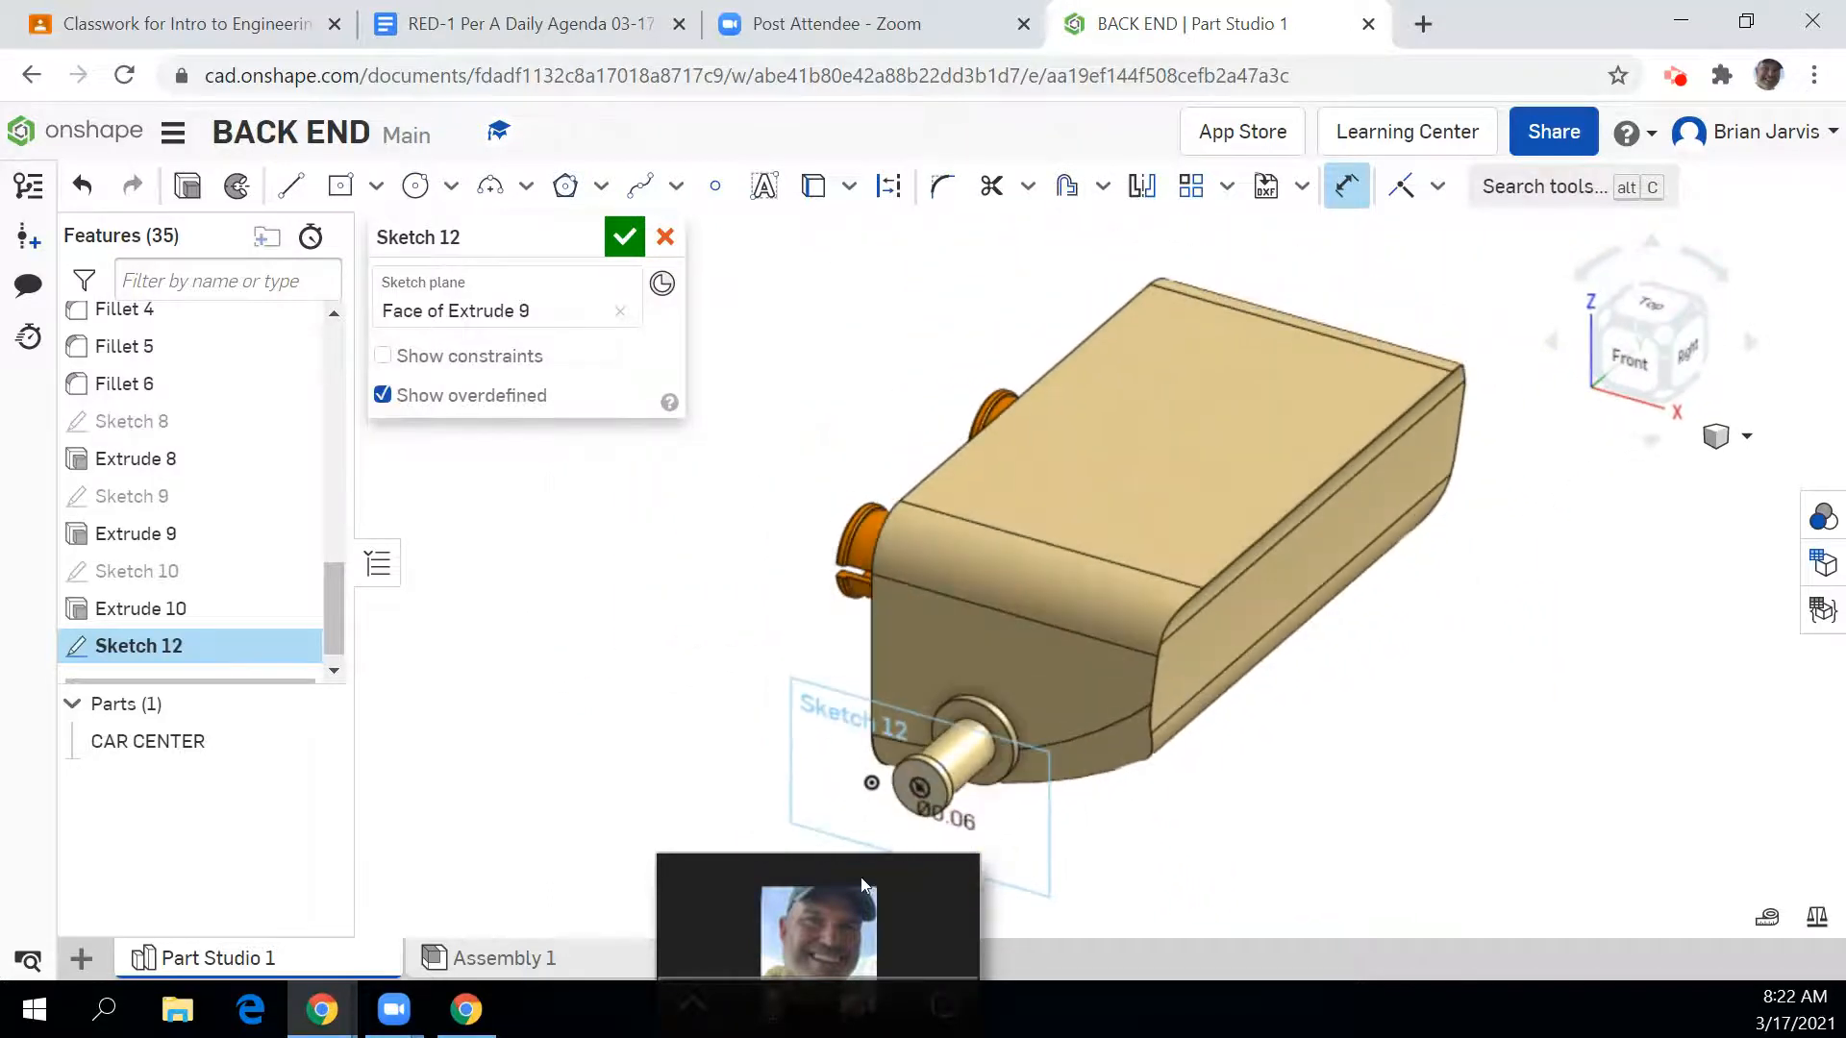
scroll(1016, 835, "down", 2)
middle_click_drag(1091, 809, 1175, 725)
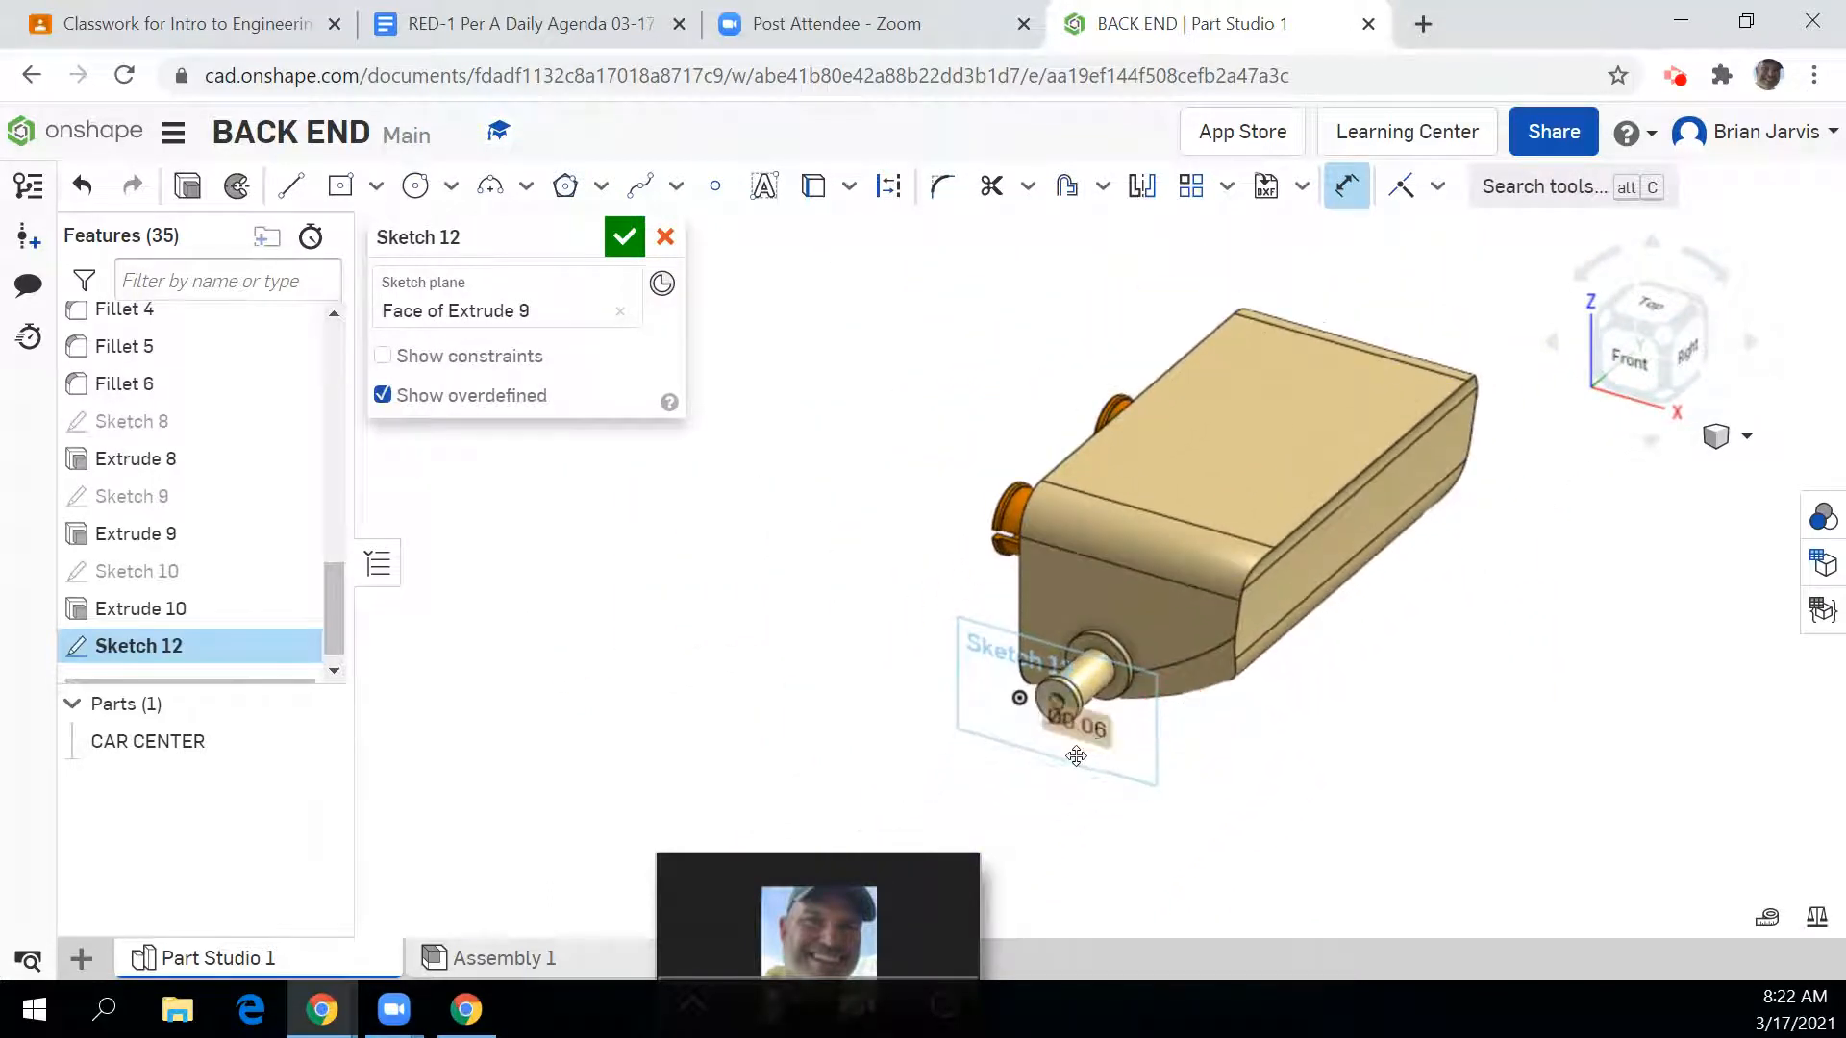
scroll(1076, 757, "up", 3)
left_click(622, 248)
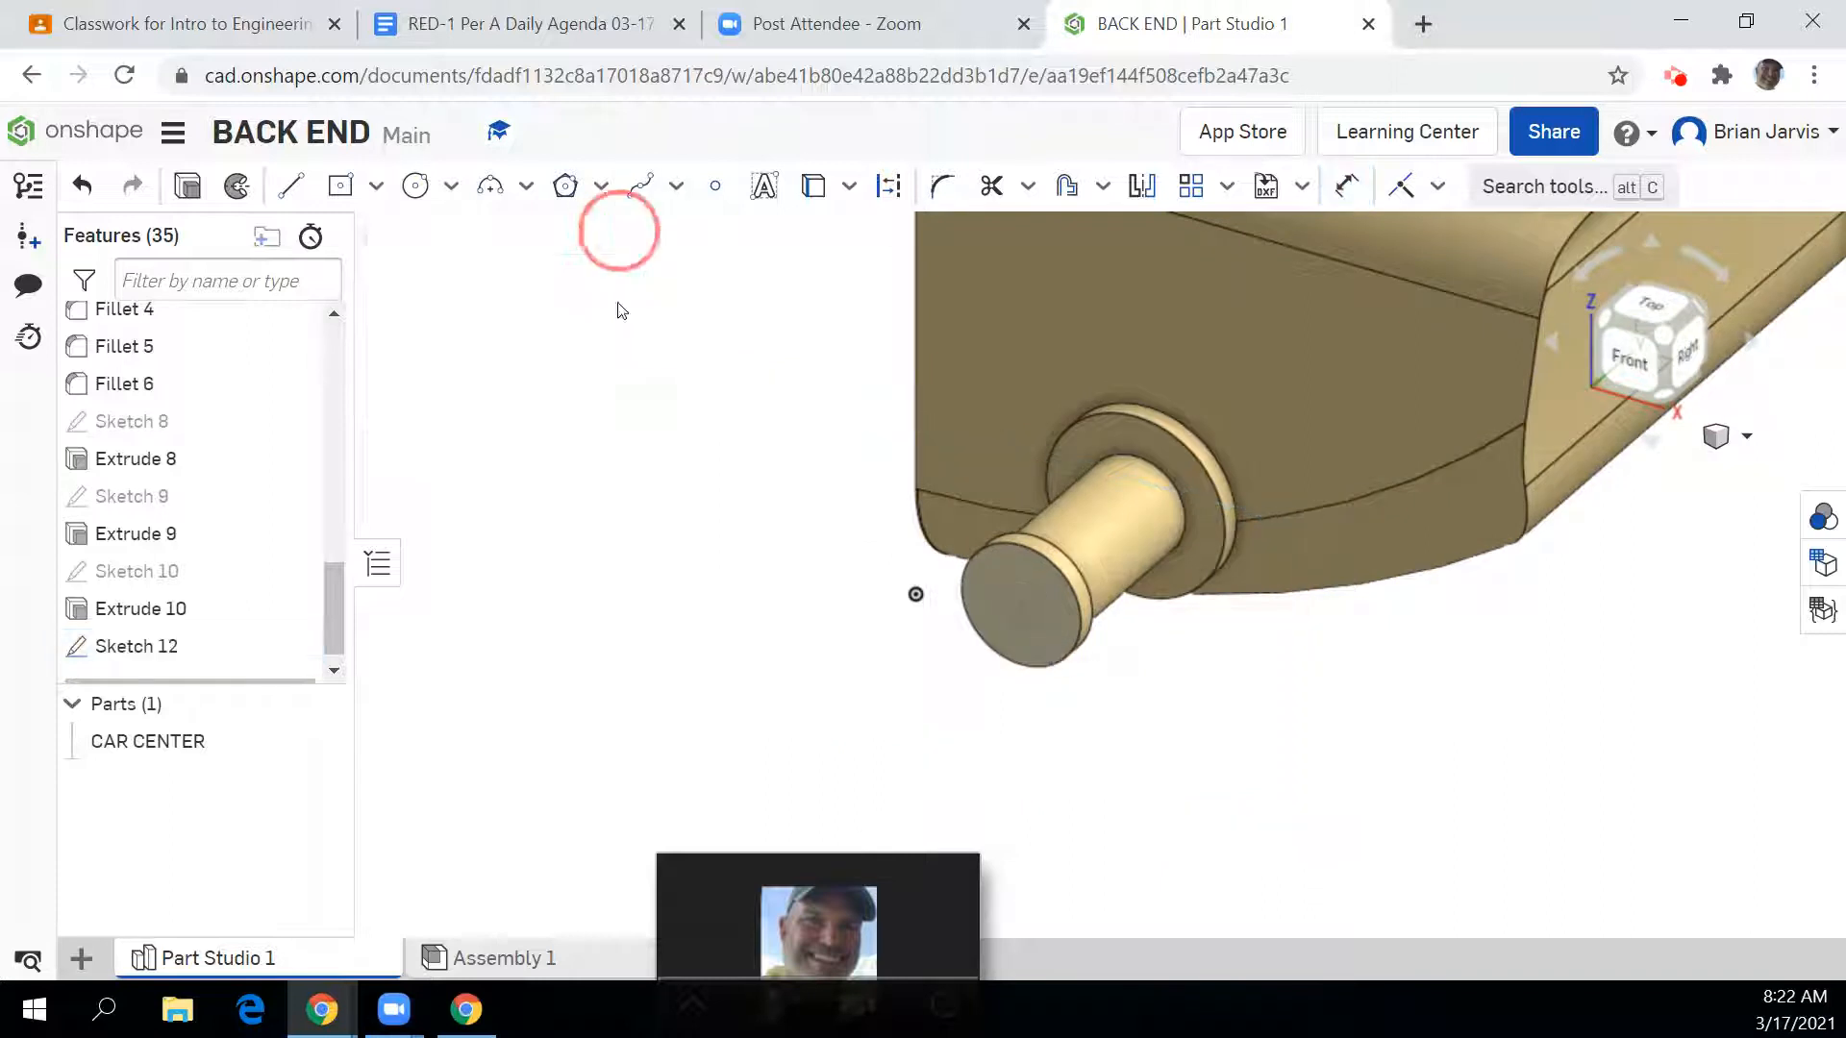
Step: Cut a hole 0.5 in deep into the pin's outer end by extruding the small inner circle as a removal
left_click(315, 185)
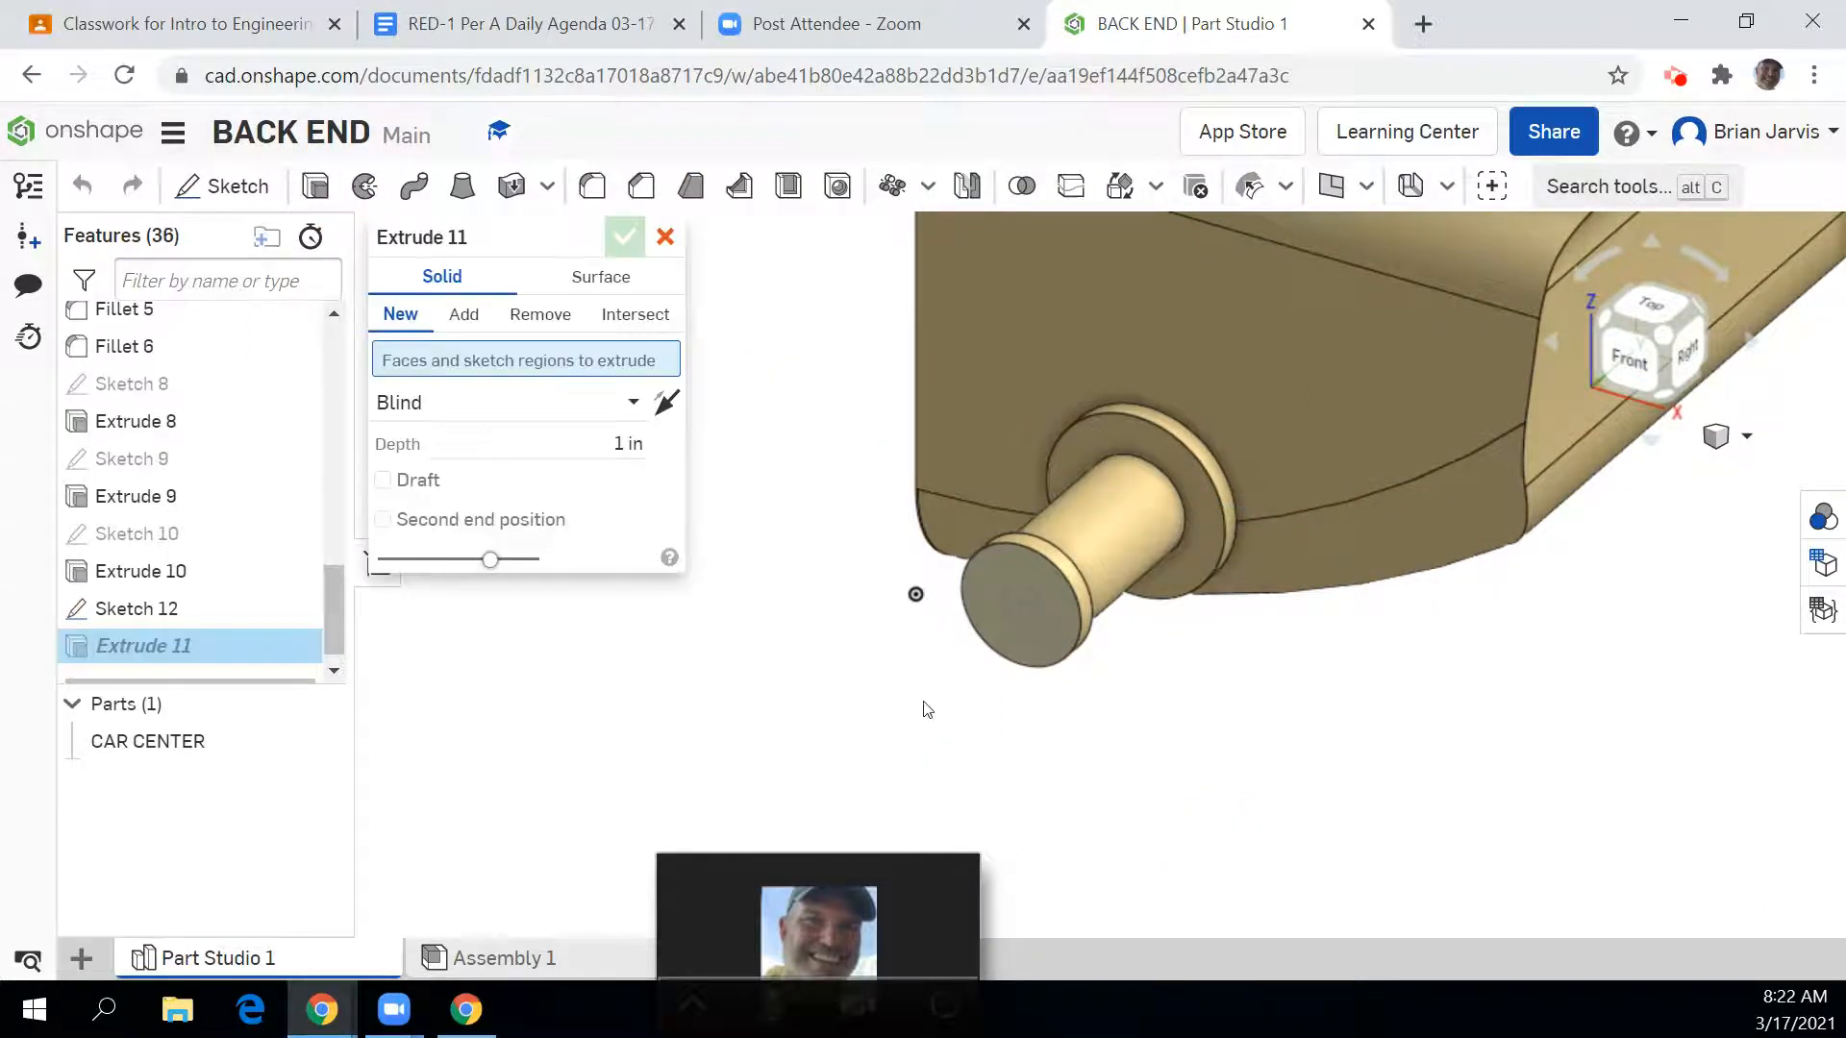
left_click(1022, 611)
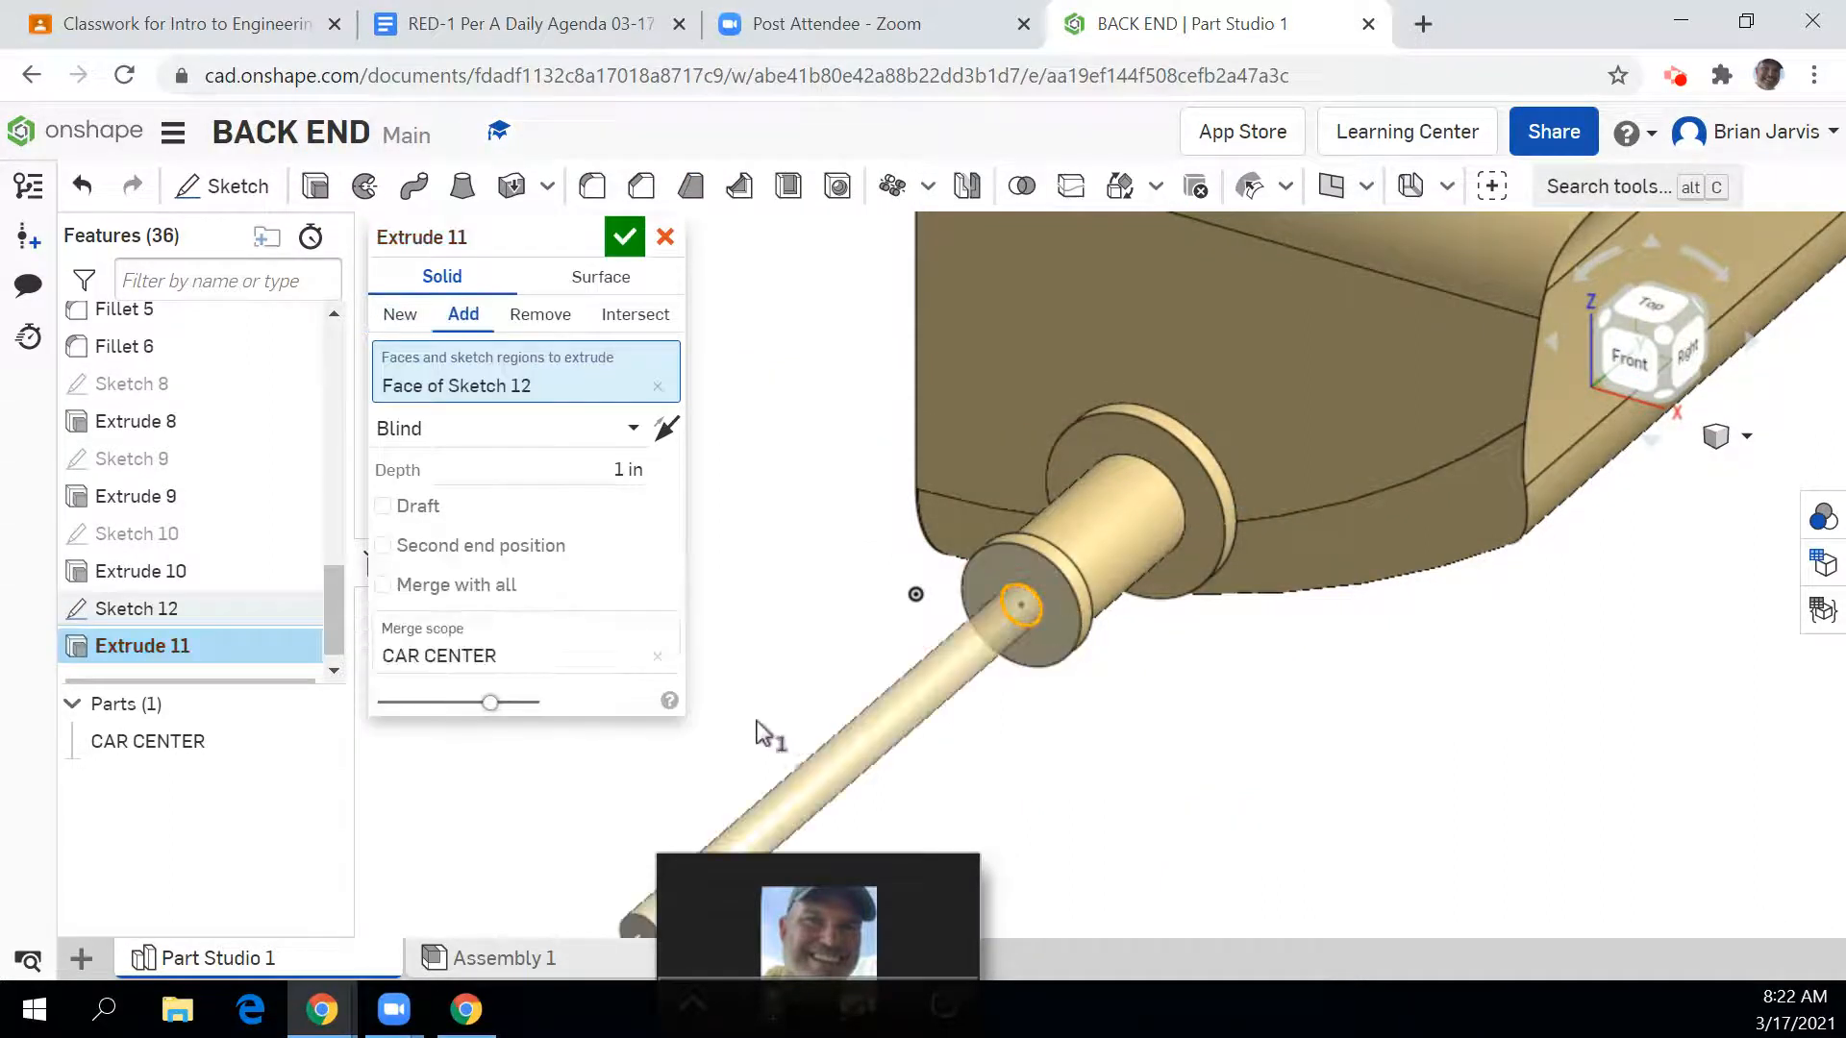
left_click(540, 314)
left_click(614, 463)
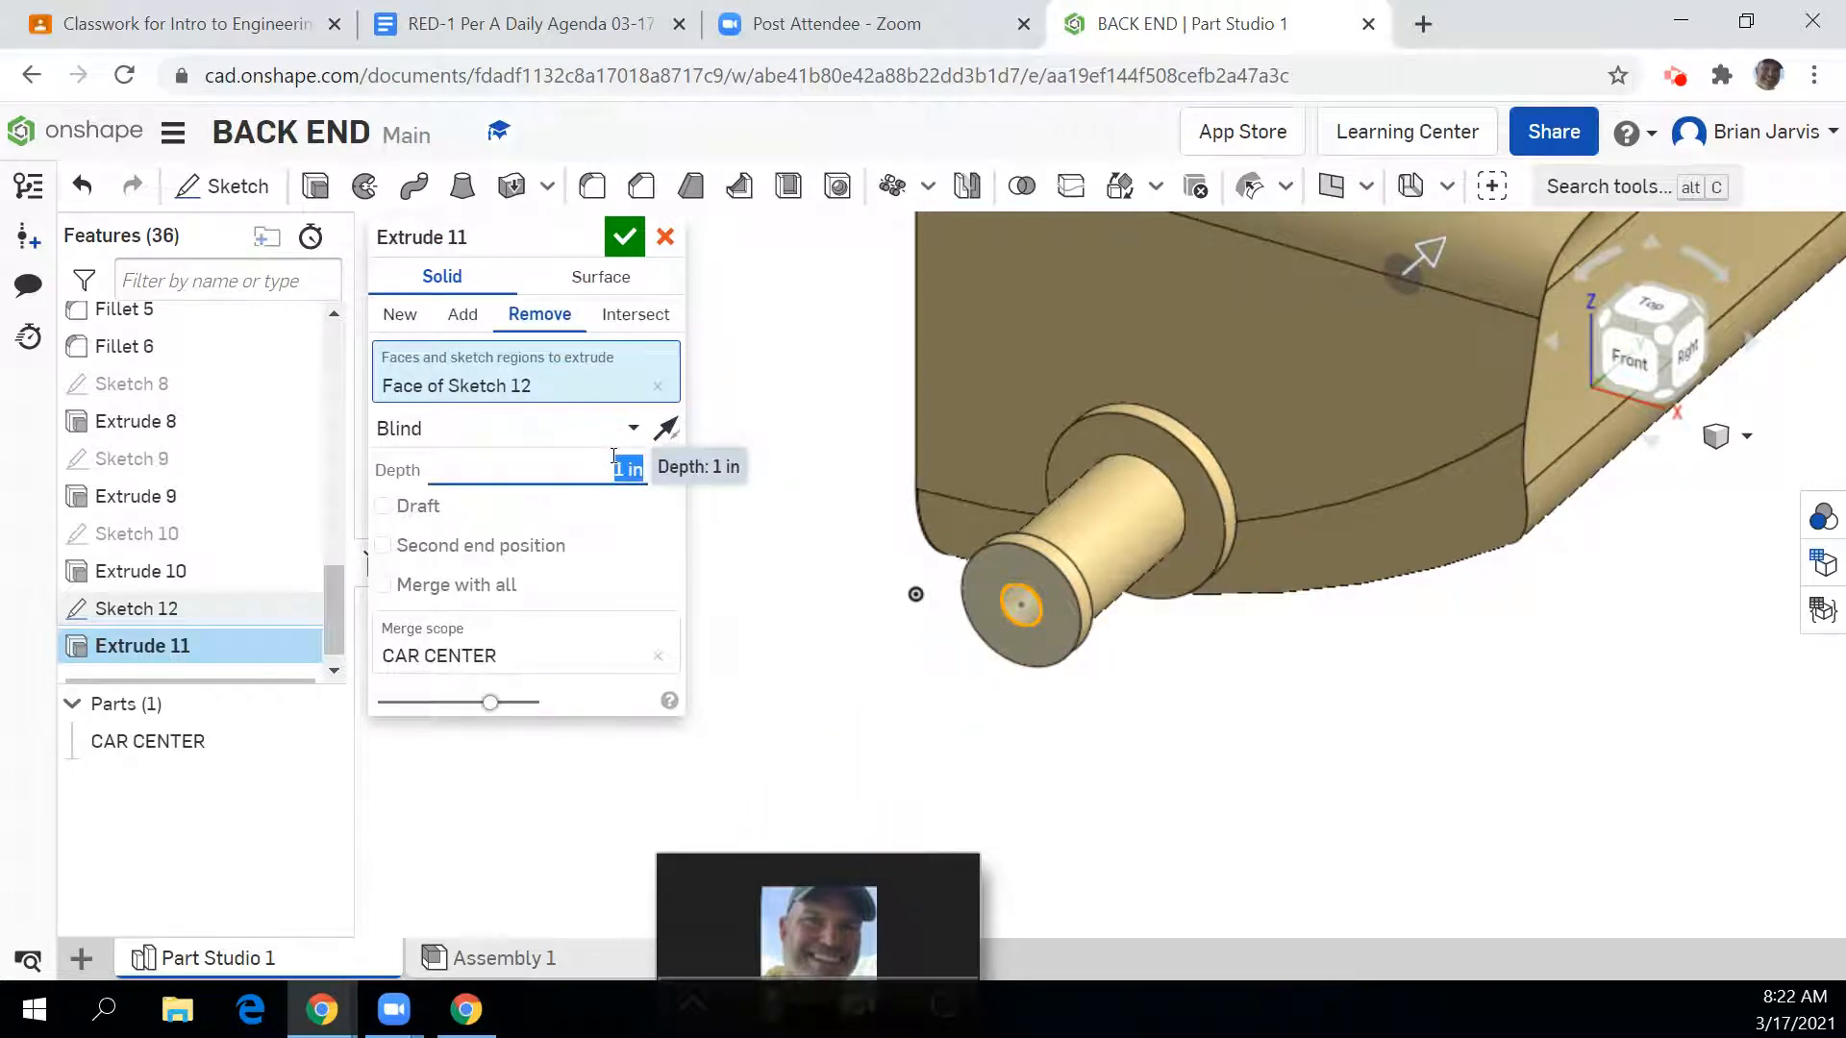
key("BackSpace")
key("Return")
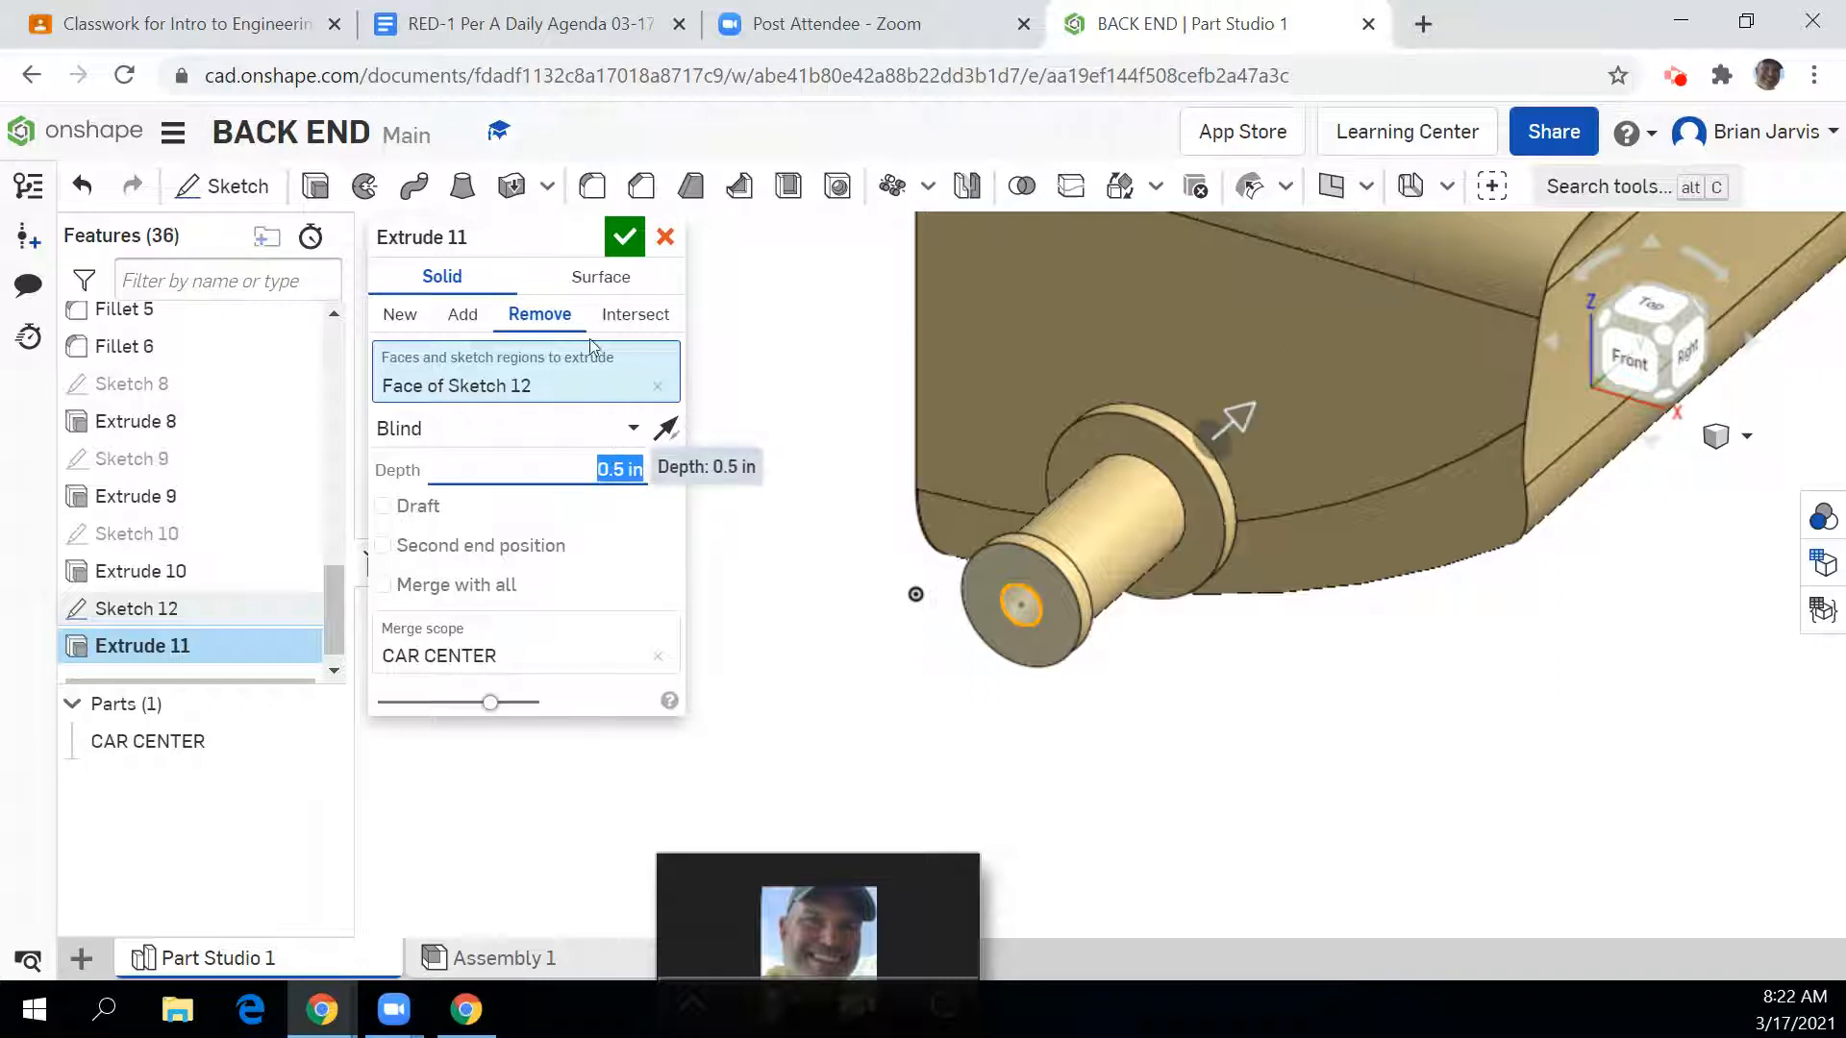
left_click(625, 240)
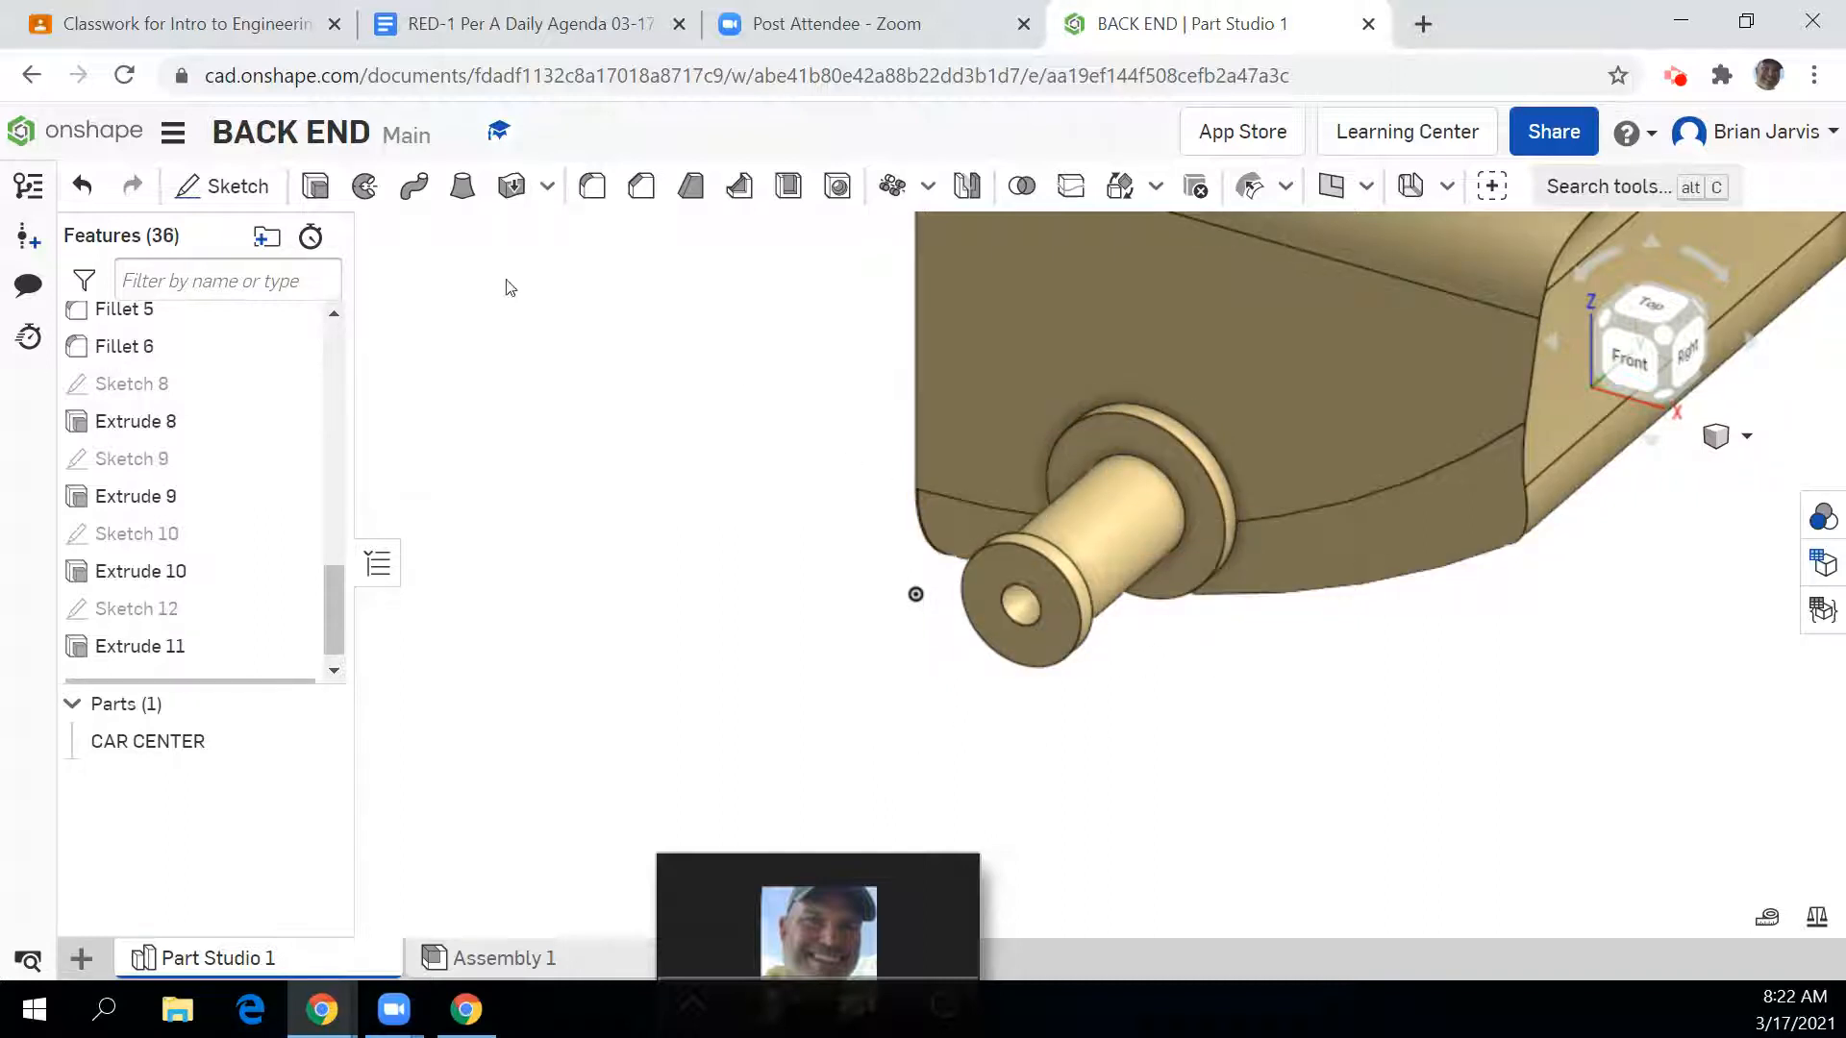
Step: Start a sketch on the pin's outer end face and draw a tall centre-point rectangle about 0.041 by 0.423 in centred on the hole
left_click(236, 185)
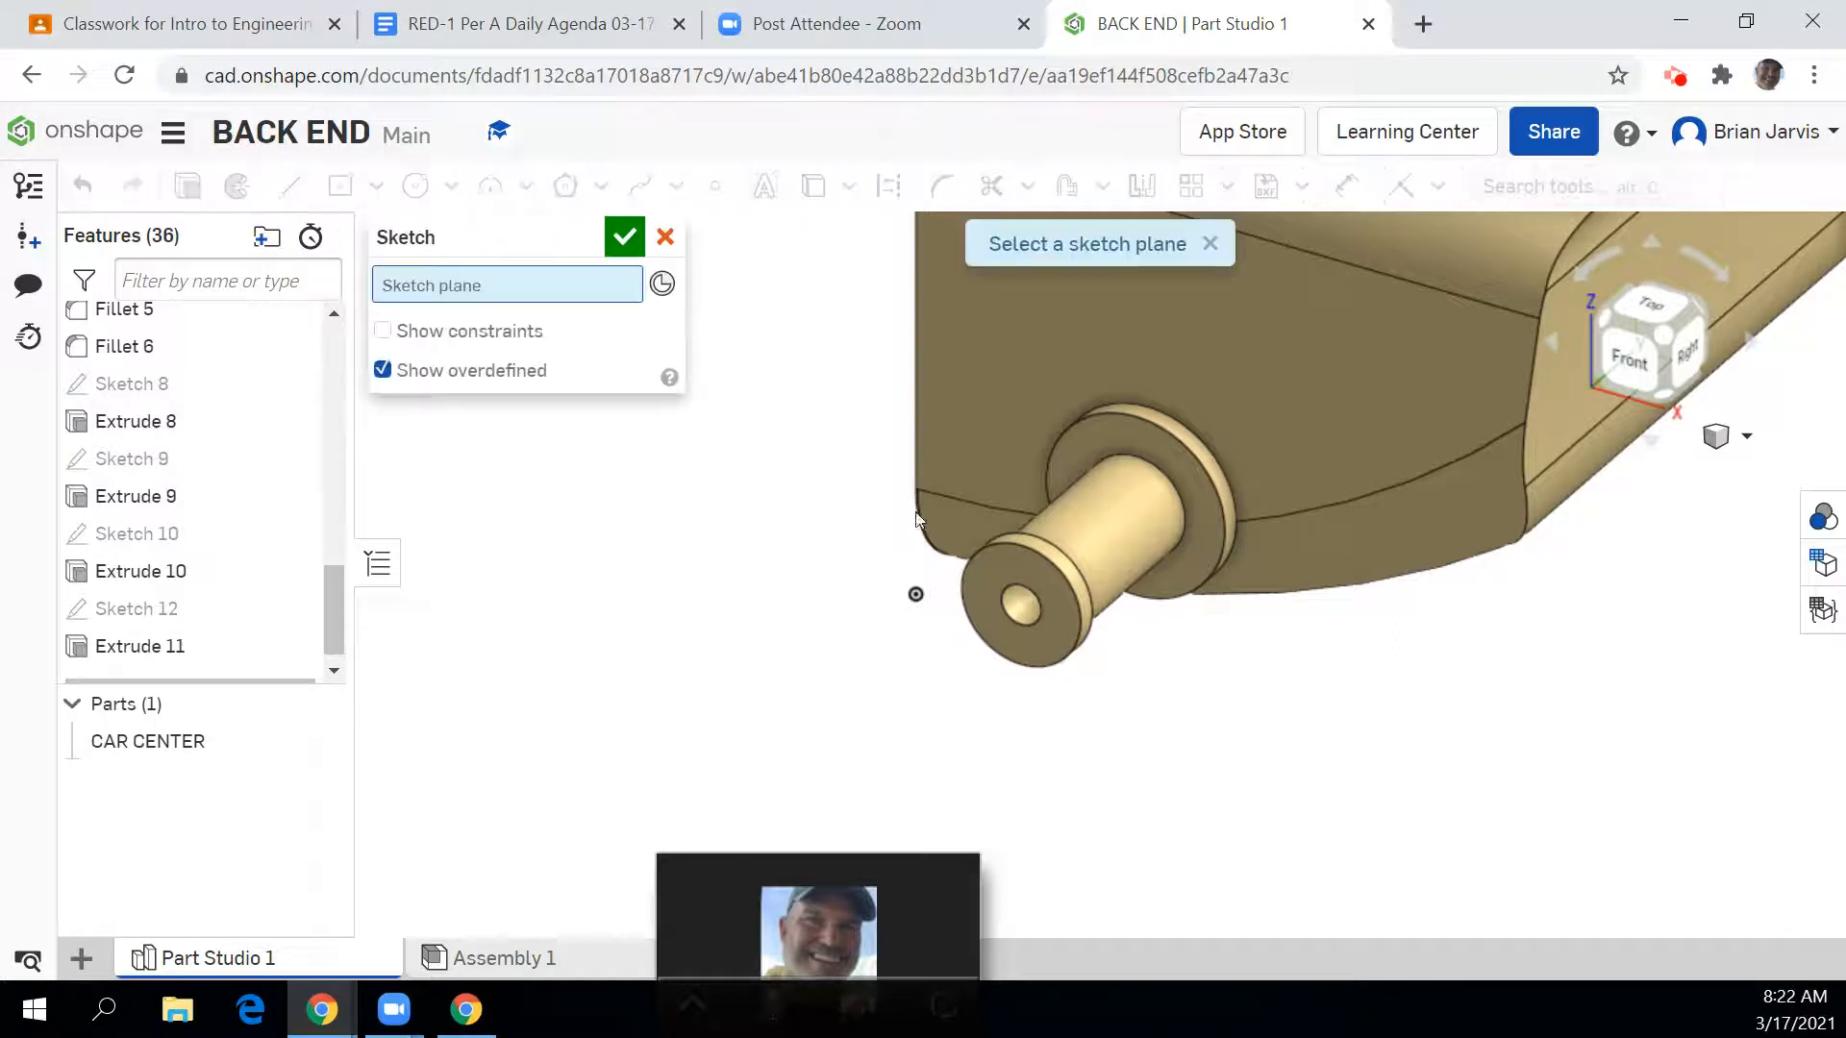
left_click(996, 577)
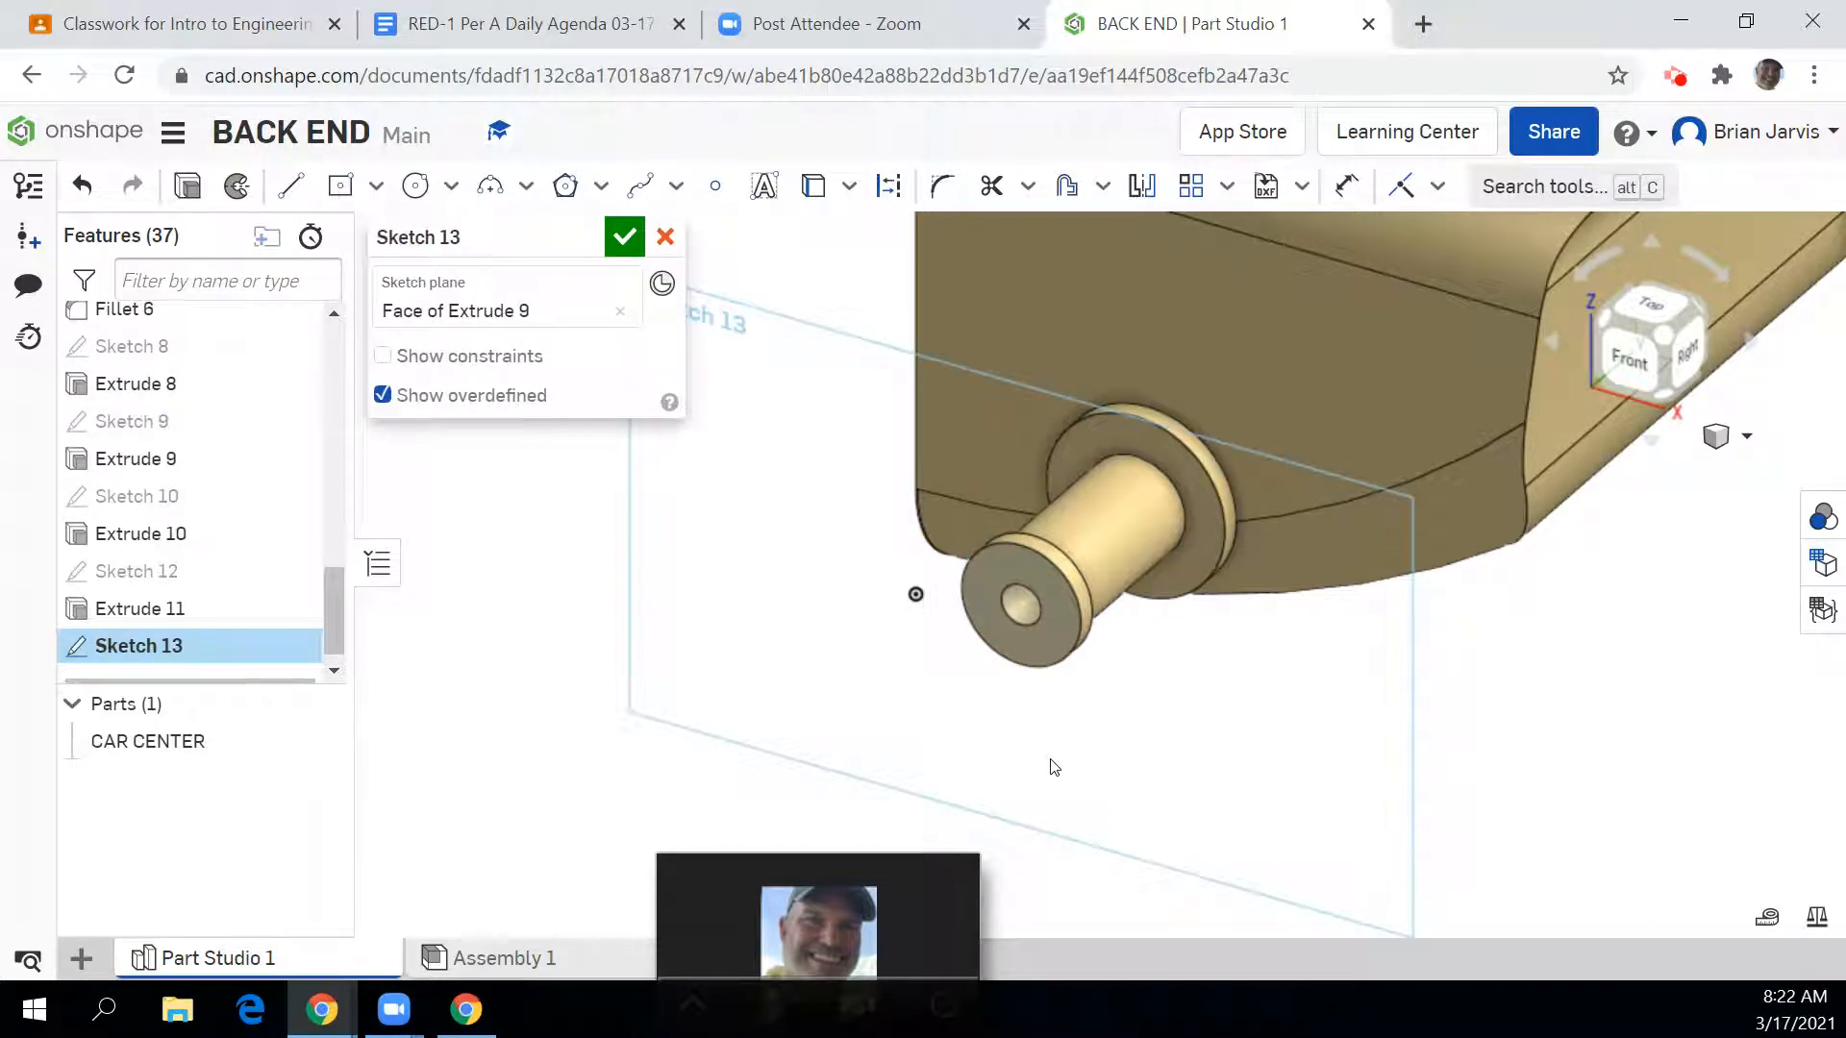
left_click(1633, 379)
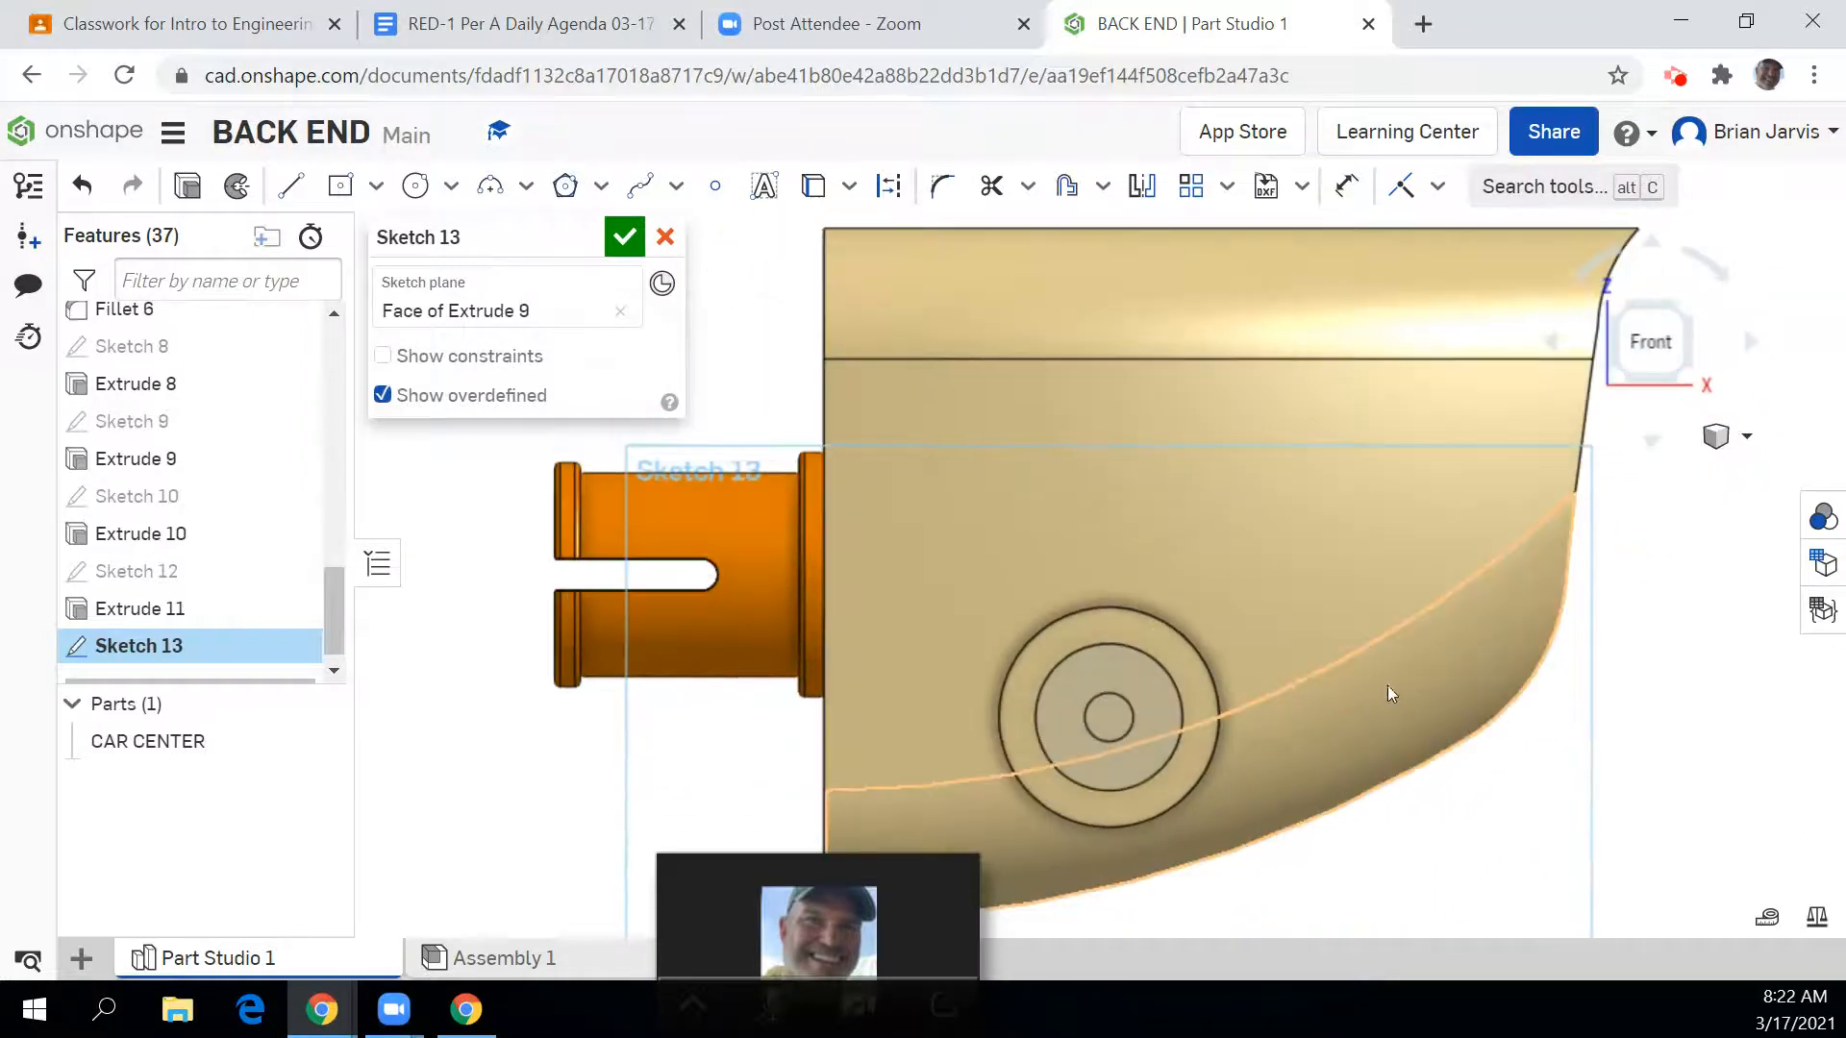
middle_click_drag(1348, 700, 1325, 575)
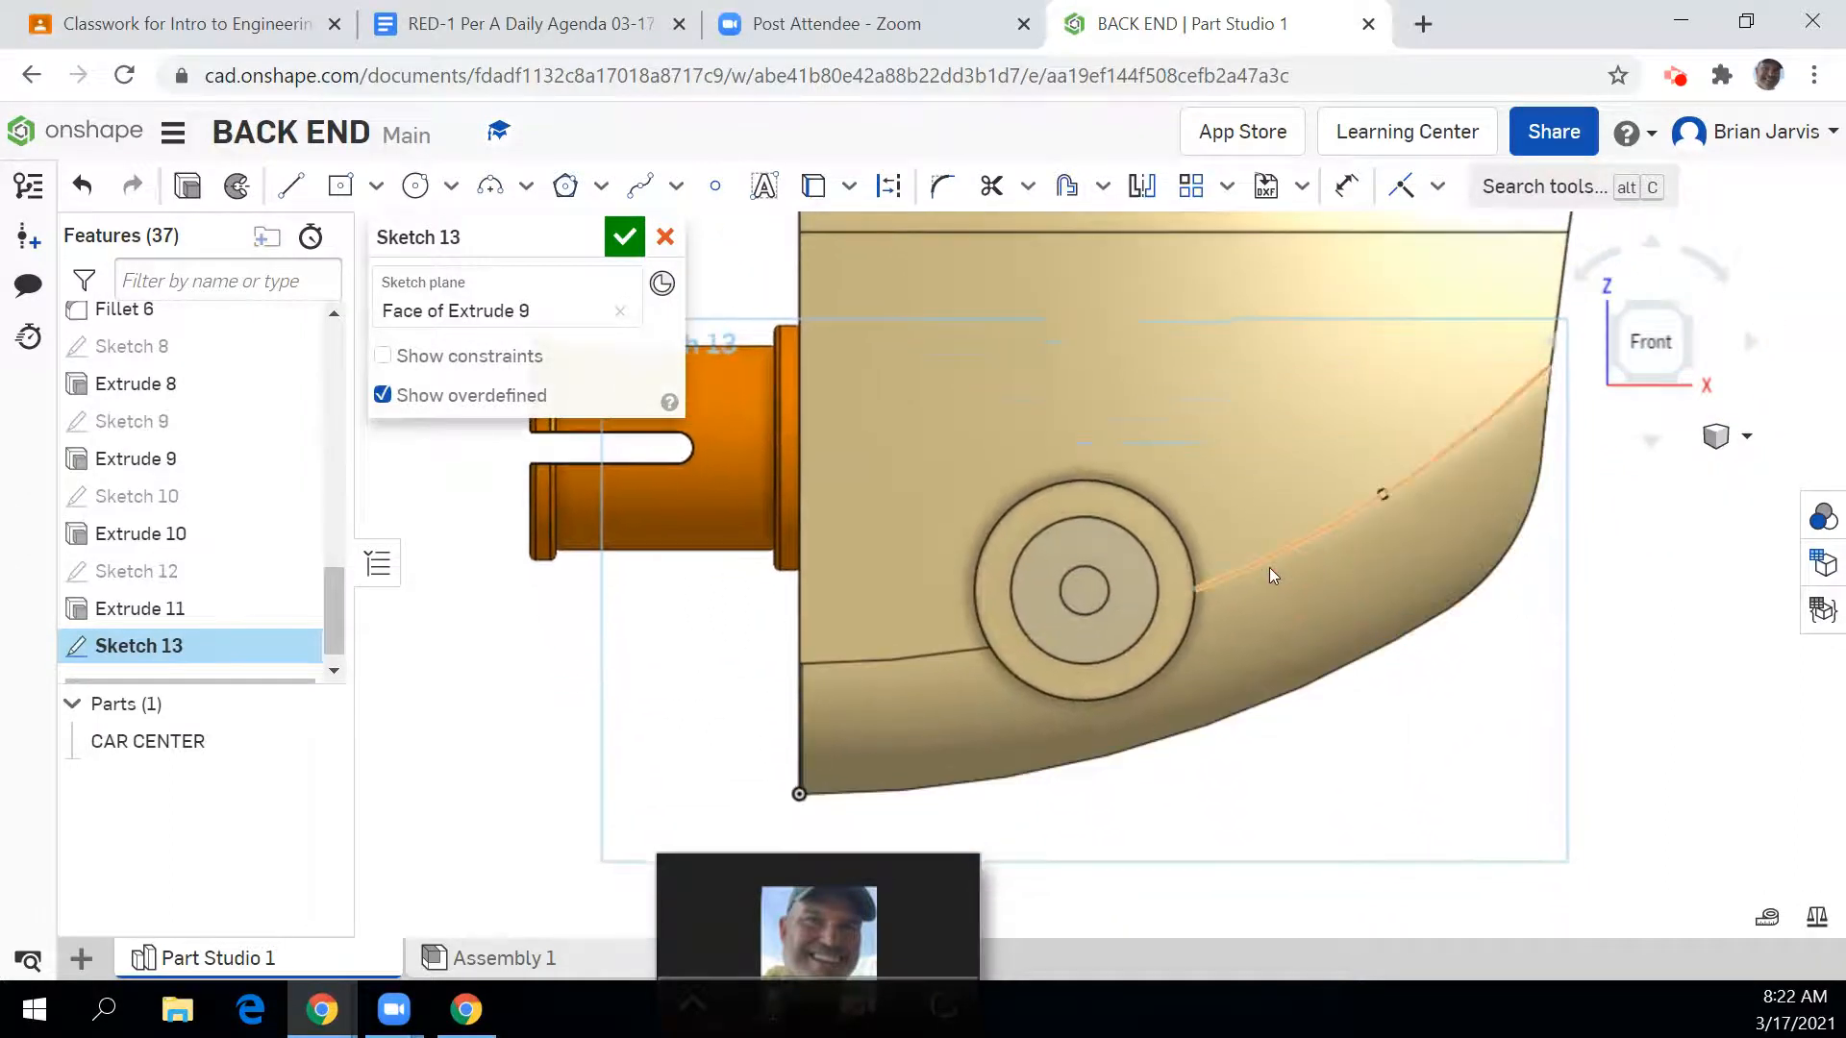
left_click(375, 187)
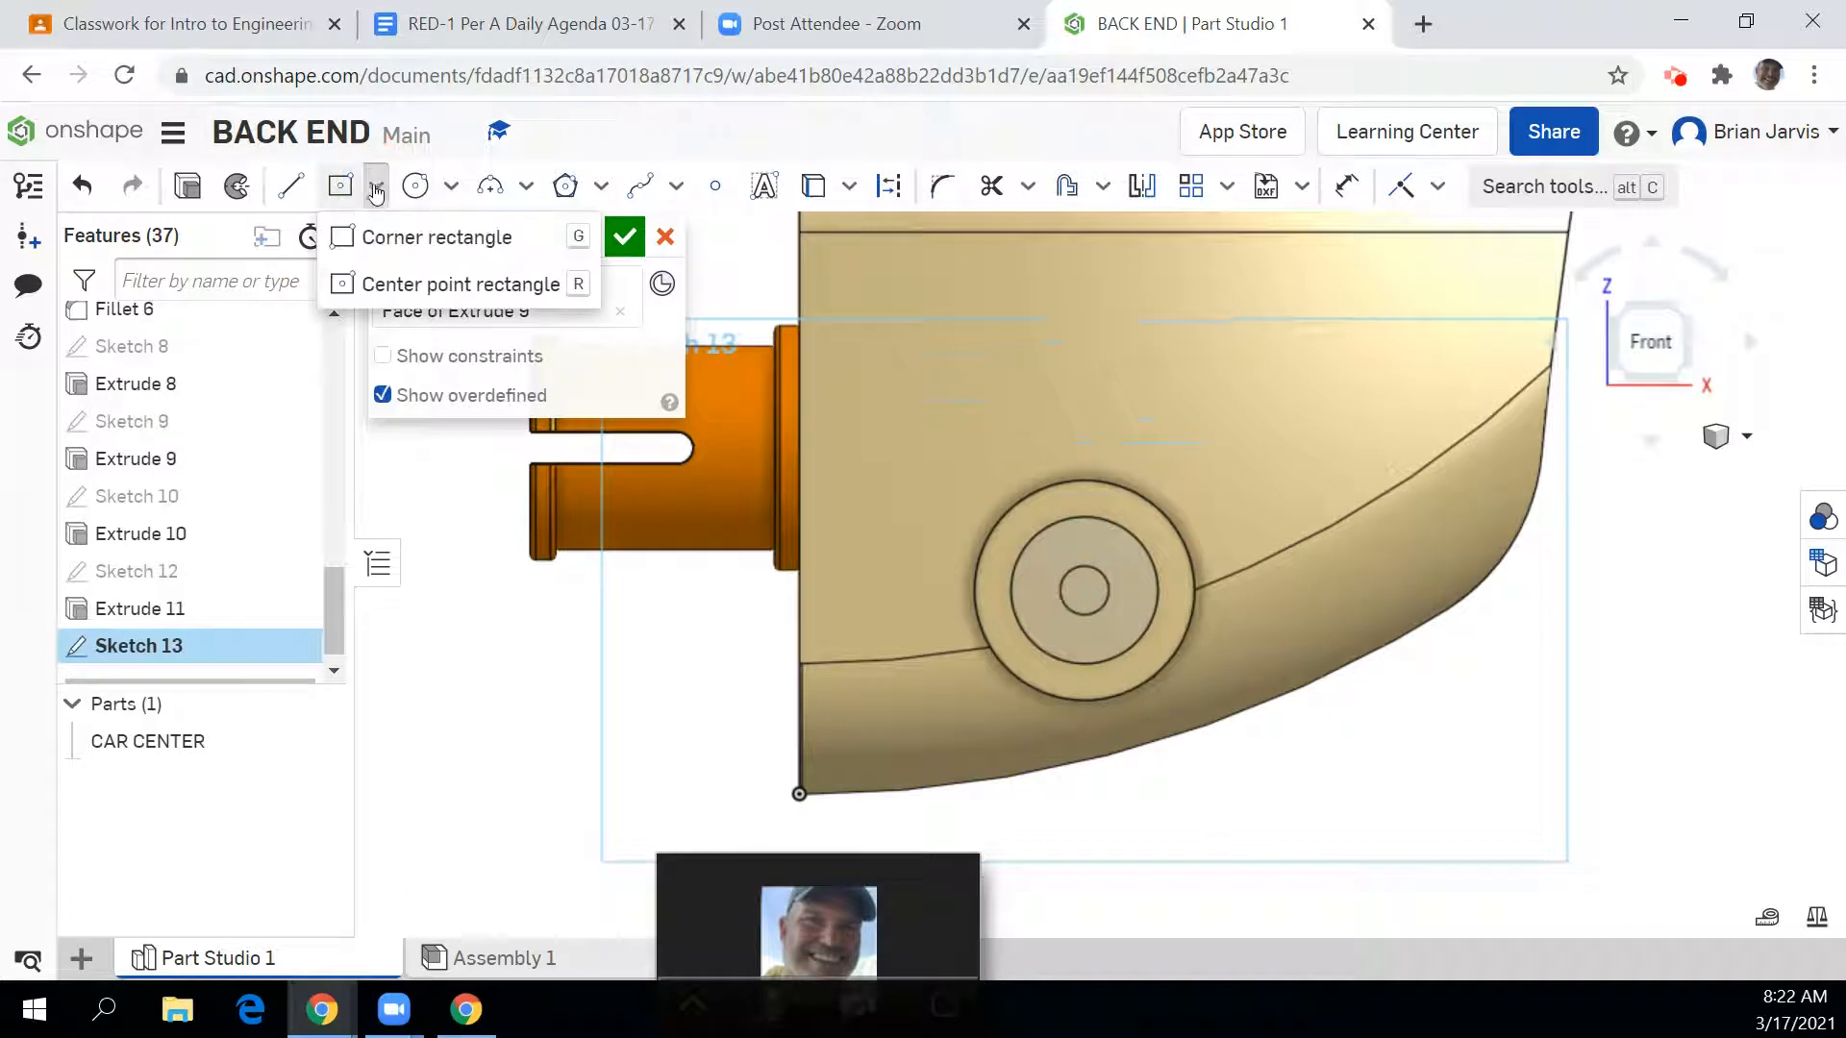
left_click(414, 284)
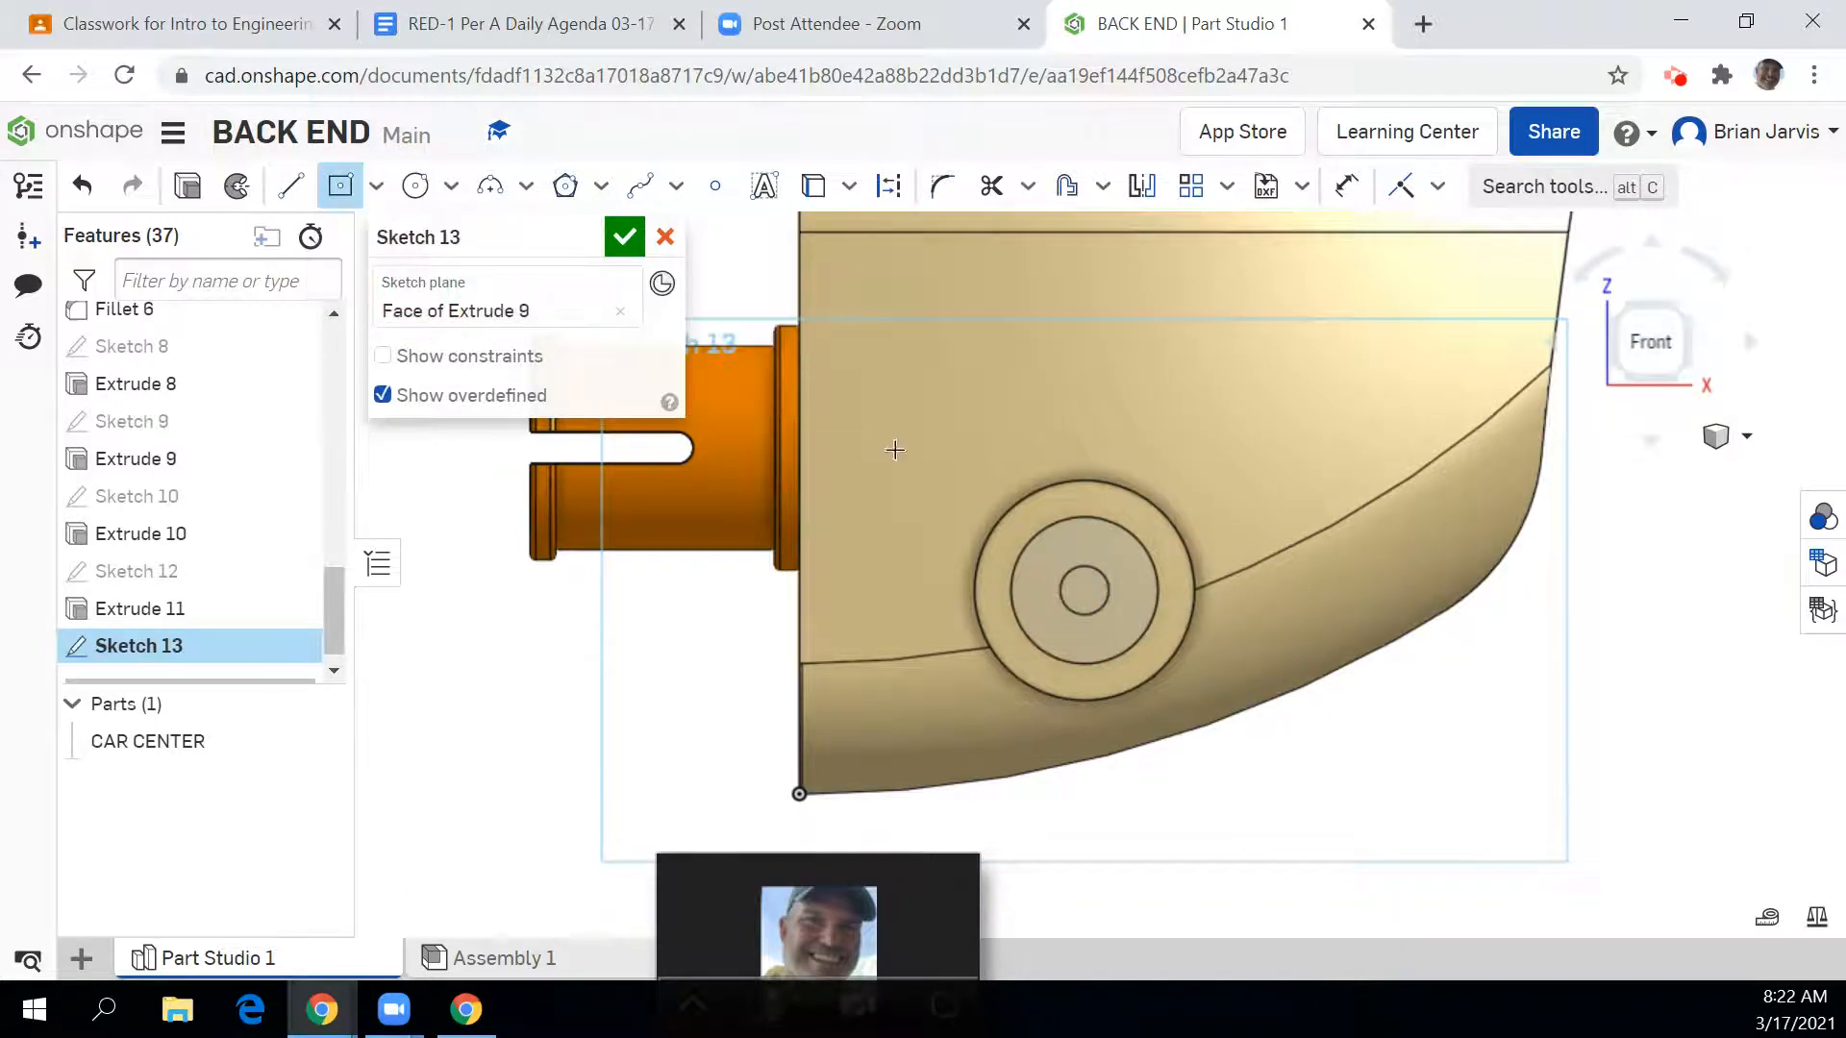
left_click(1082, 593)
left_click(1101, 418)
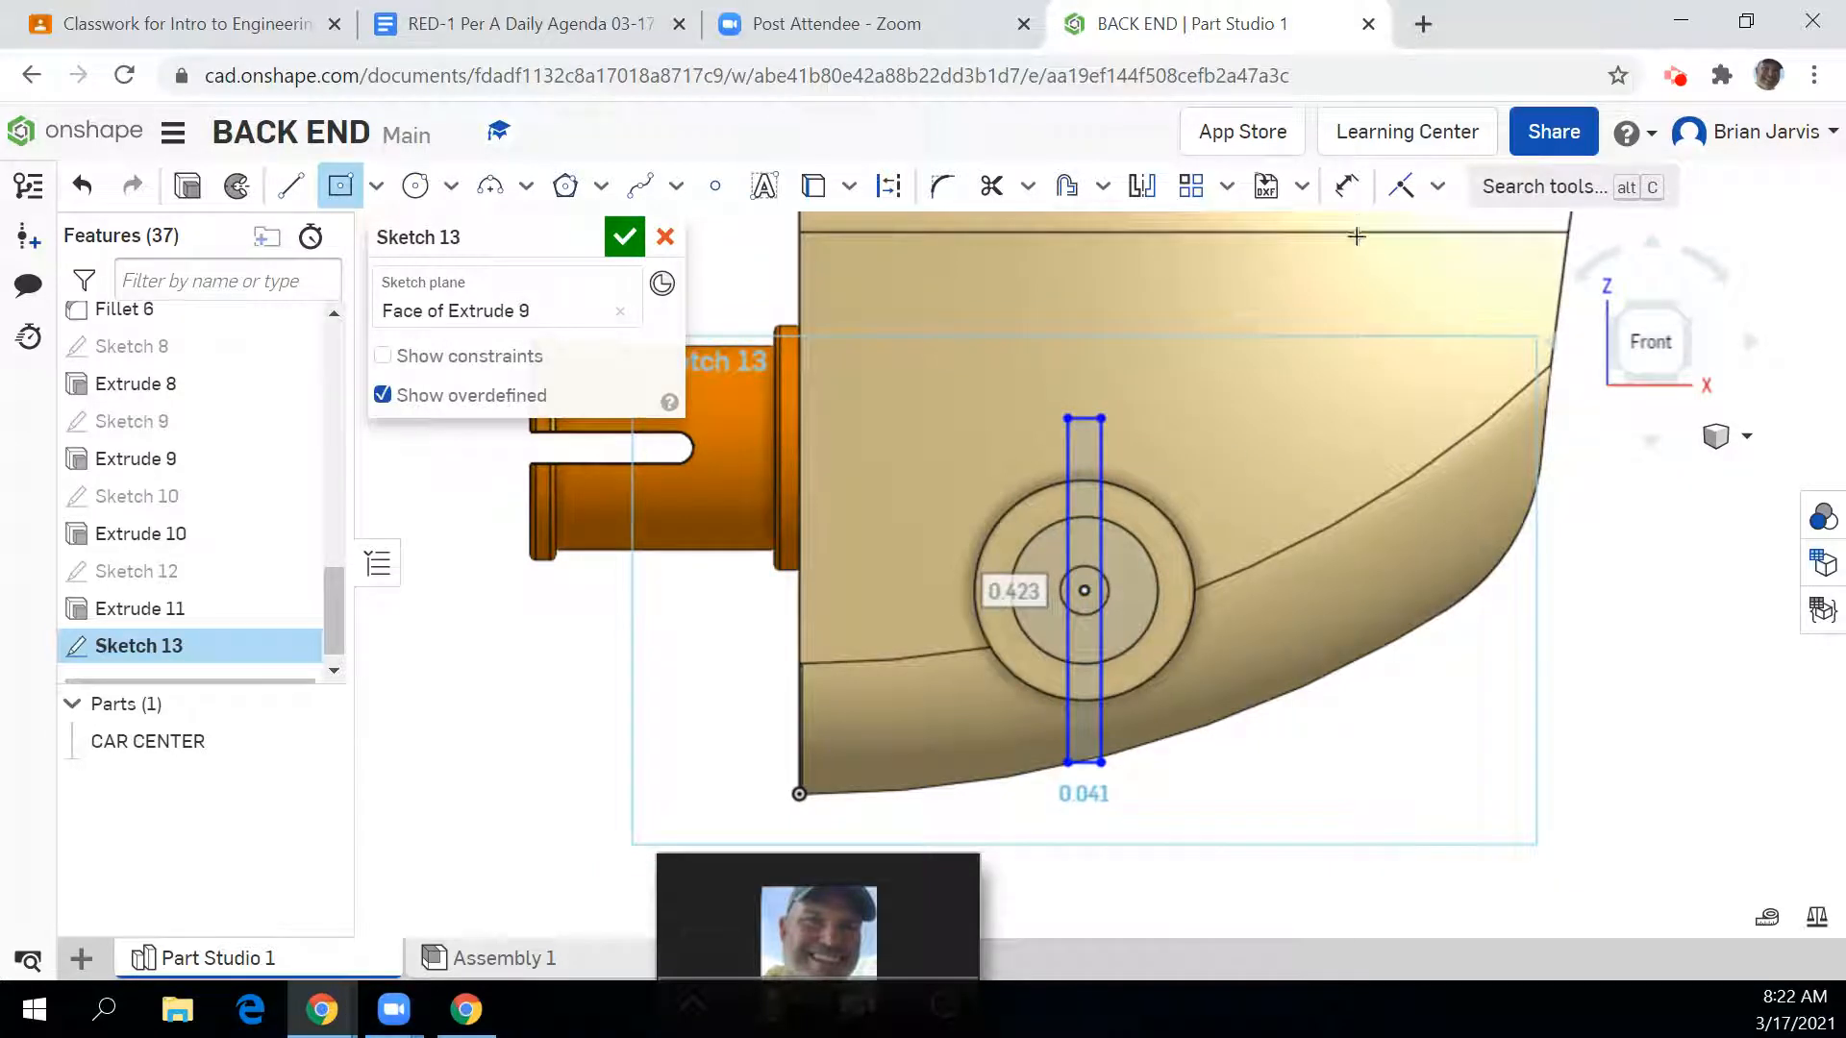
Step: Set the narrow rectangle's width to 0.04 in and finish the sketch
left_click(1346, 185)
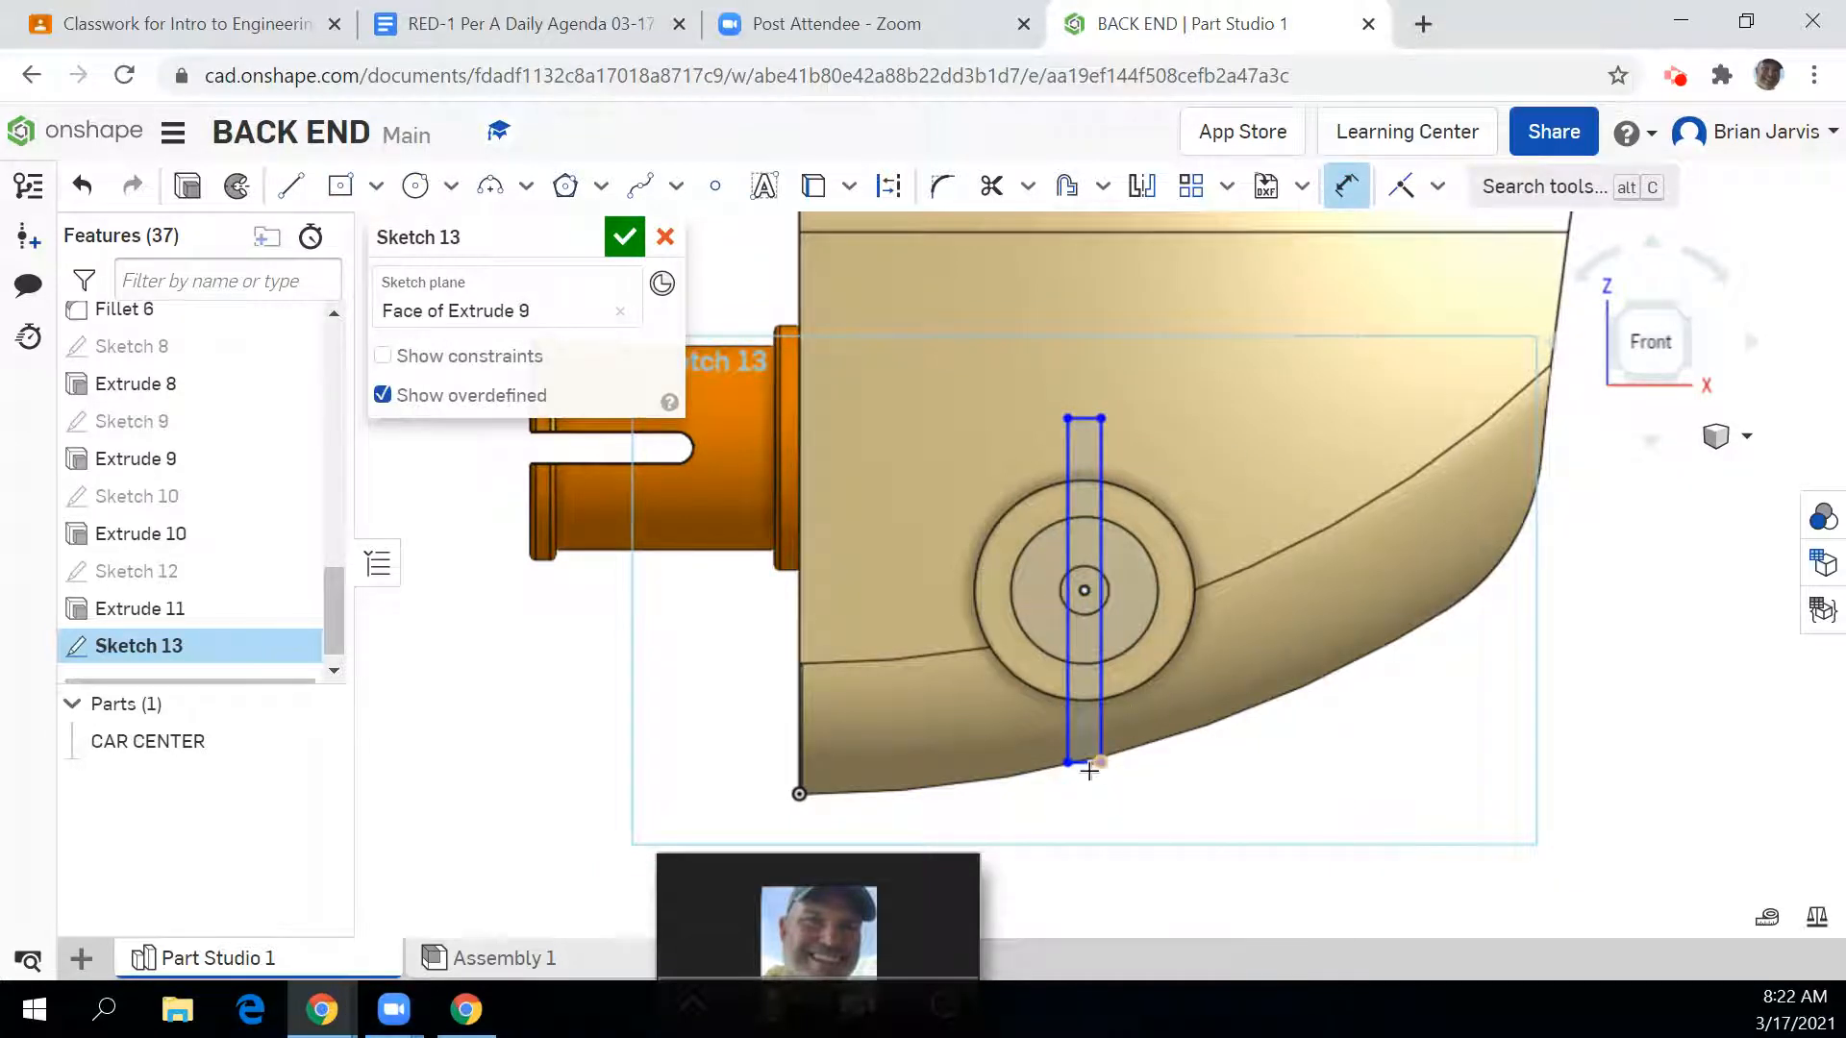
left_click(1087, 764)
left_click(1092, 853)
type(".04")
key("Return")
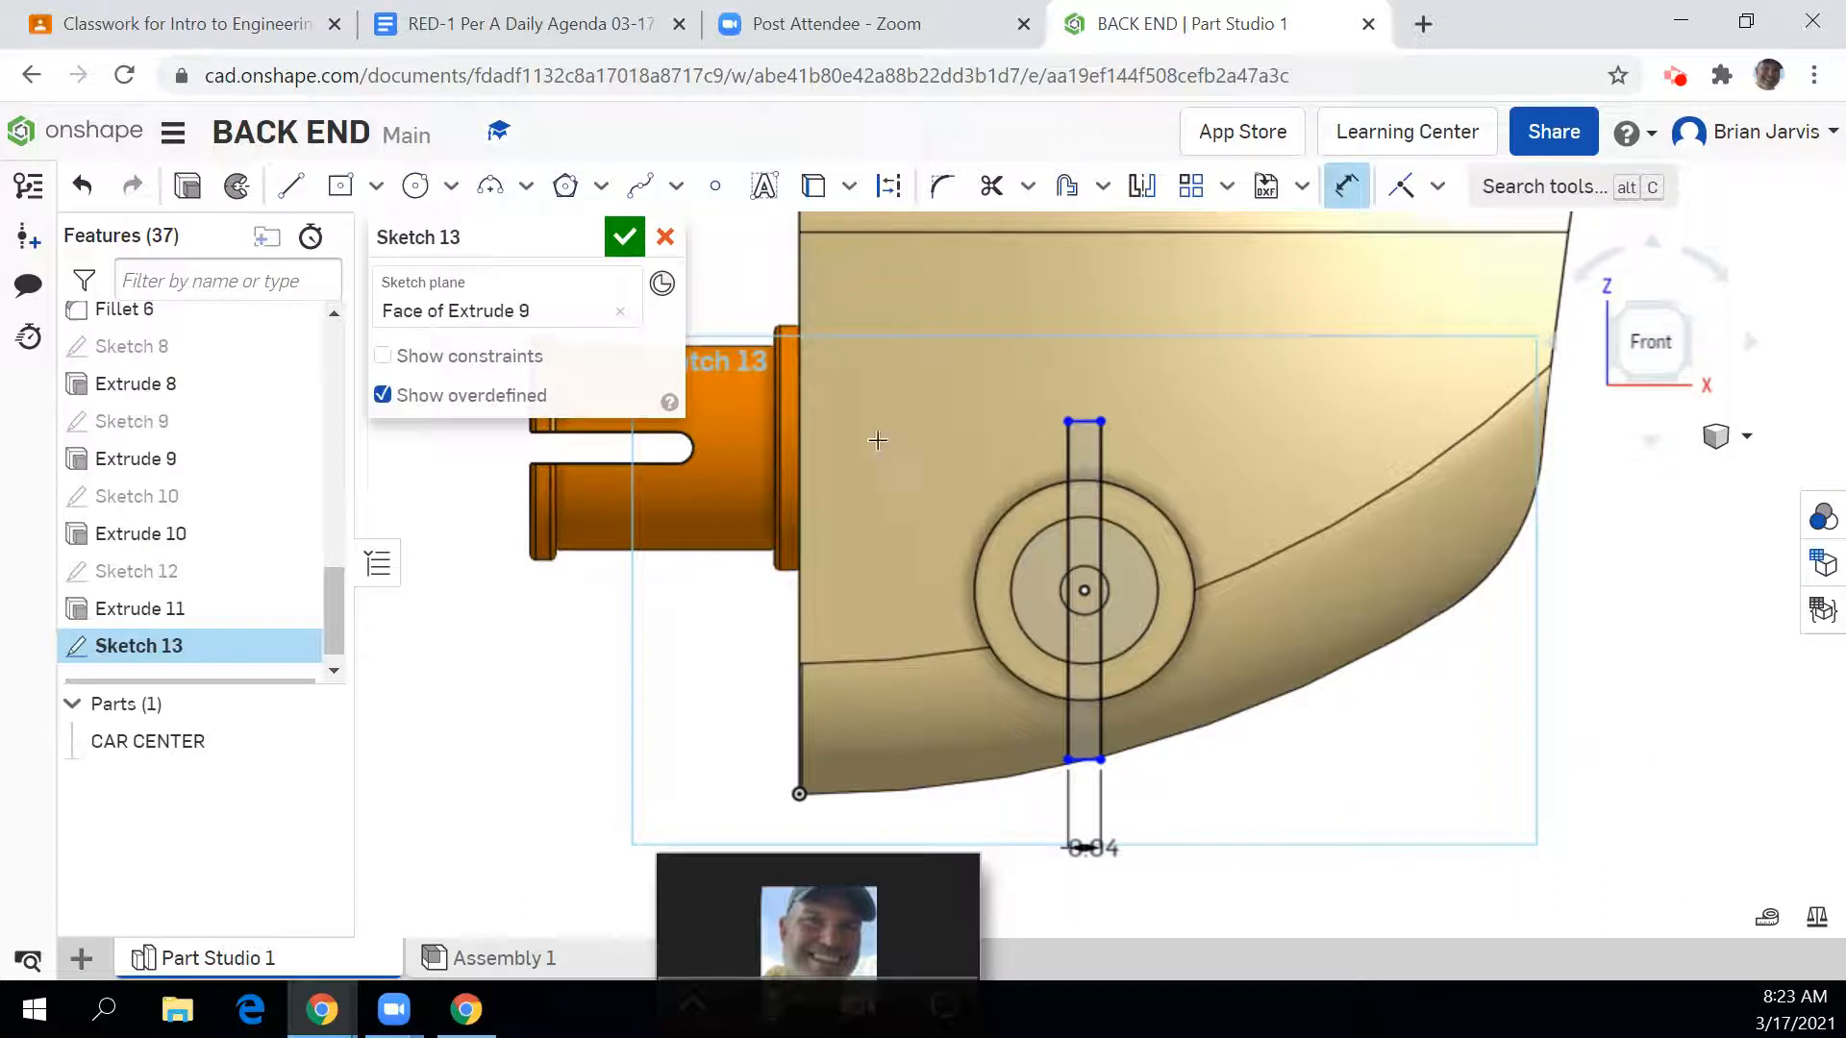
left_click(624, 237)
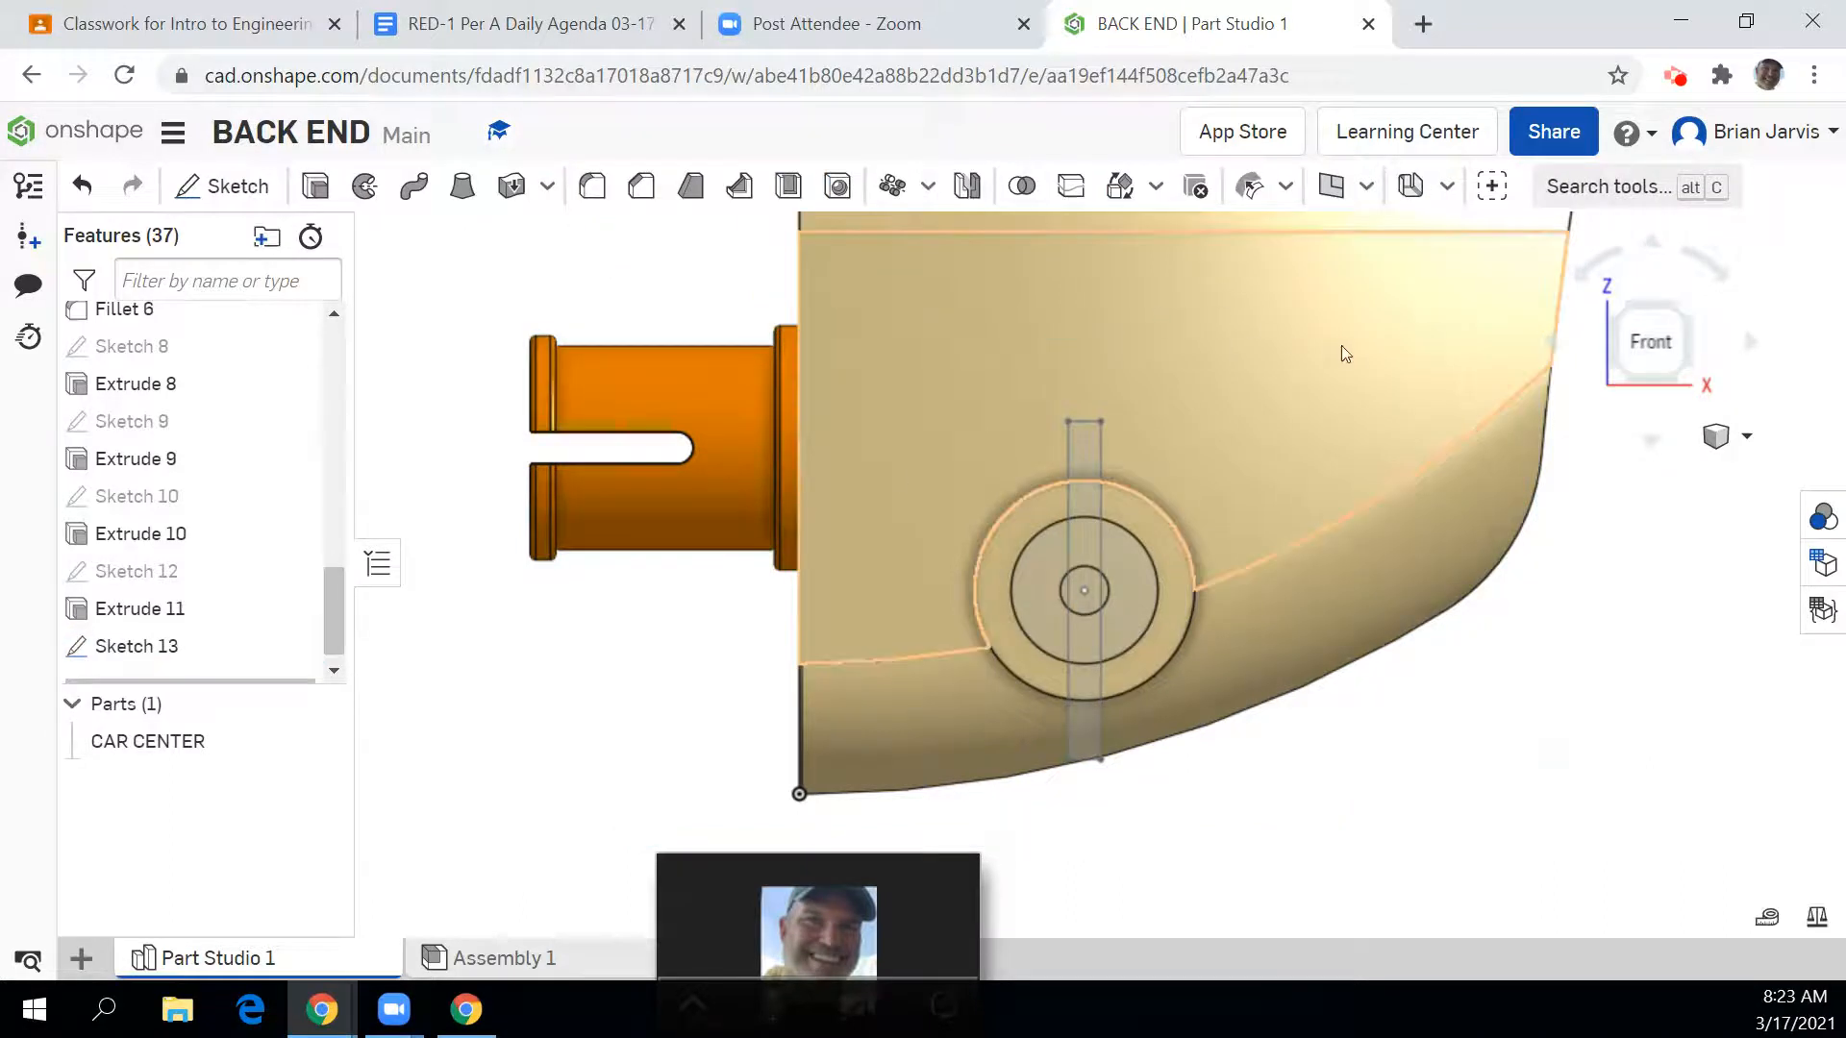
Step: Cut a slot 0.2 in deep into the pin's end, removing the rectangle's three regions that lie across the end face
left_click(1680, 318)
left_click(312, 193)
left_click(538, 315)
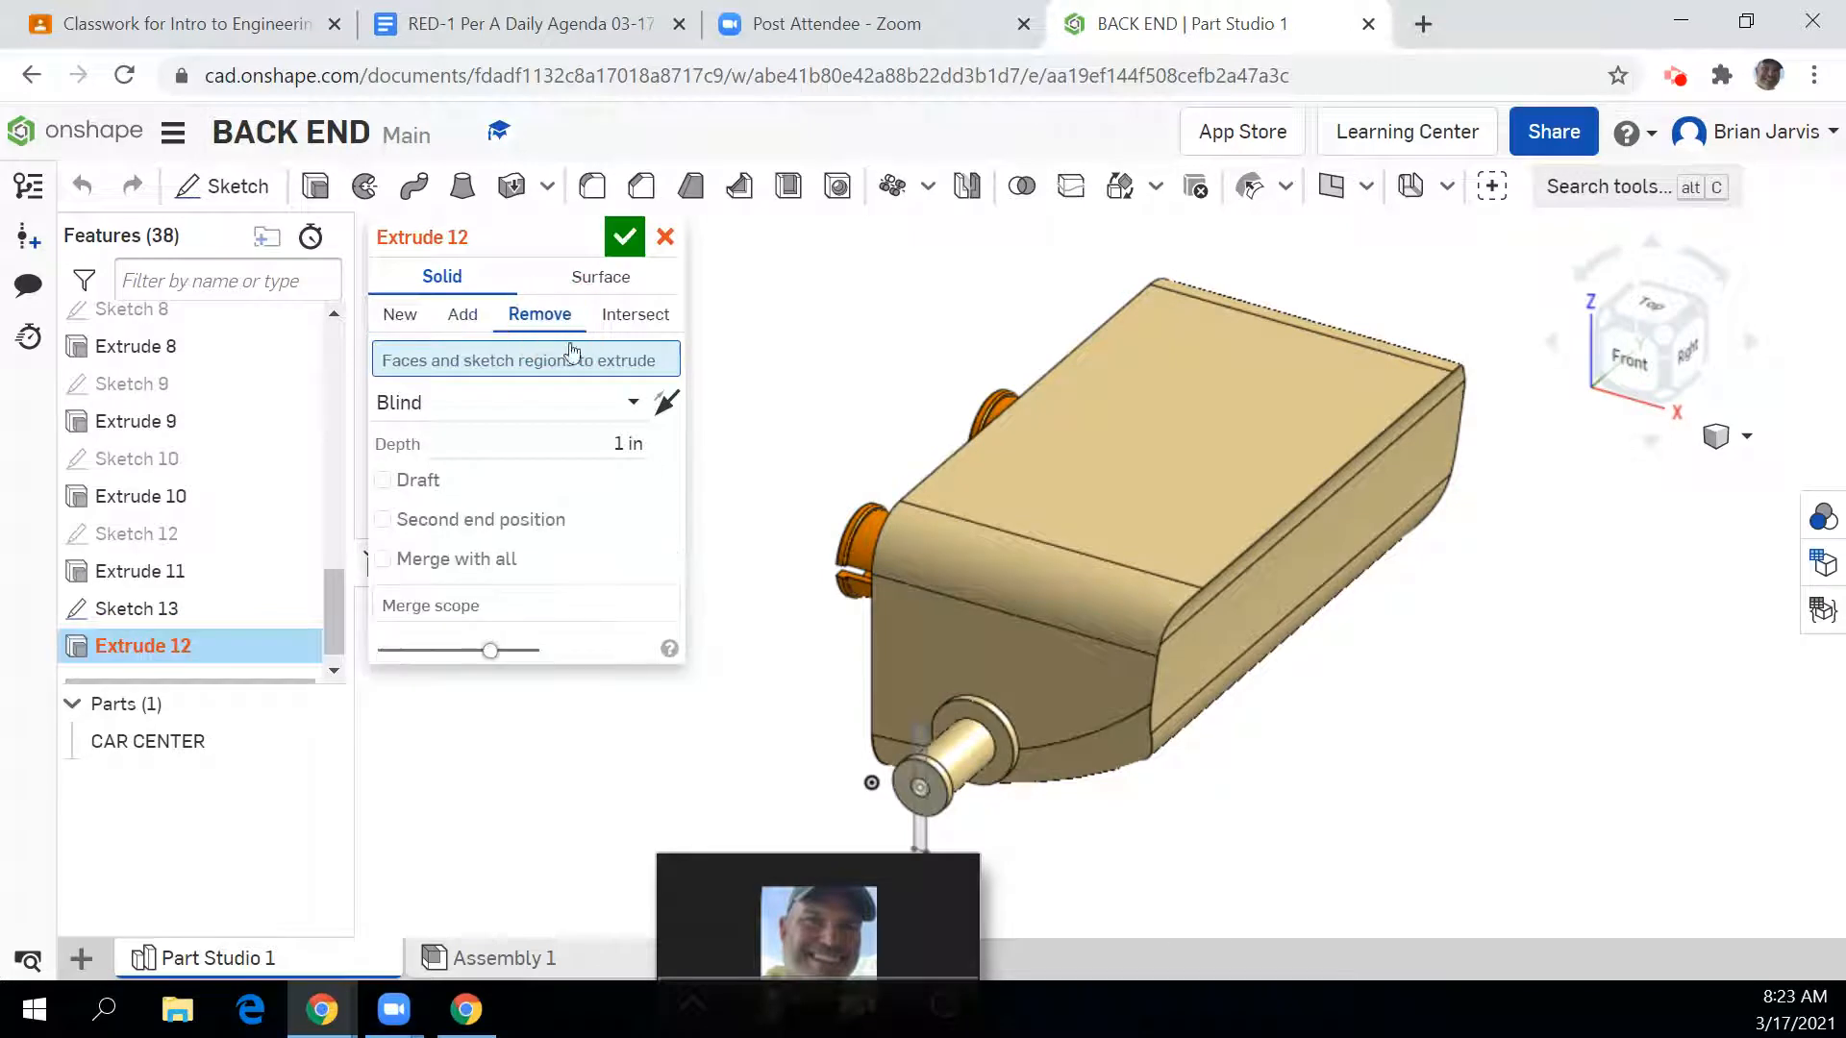
scroll(1107, 842, "up", 3)
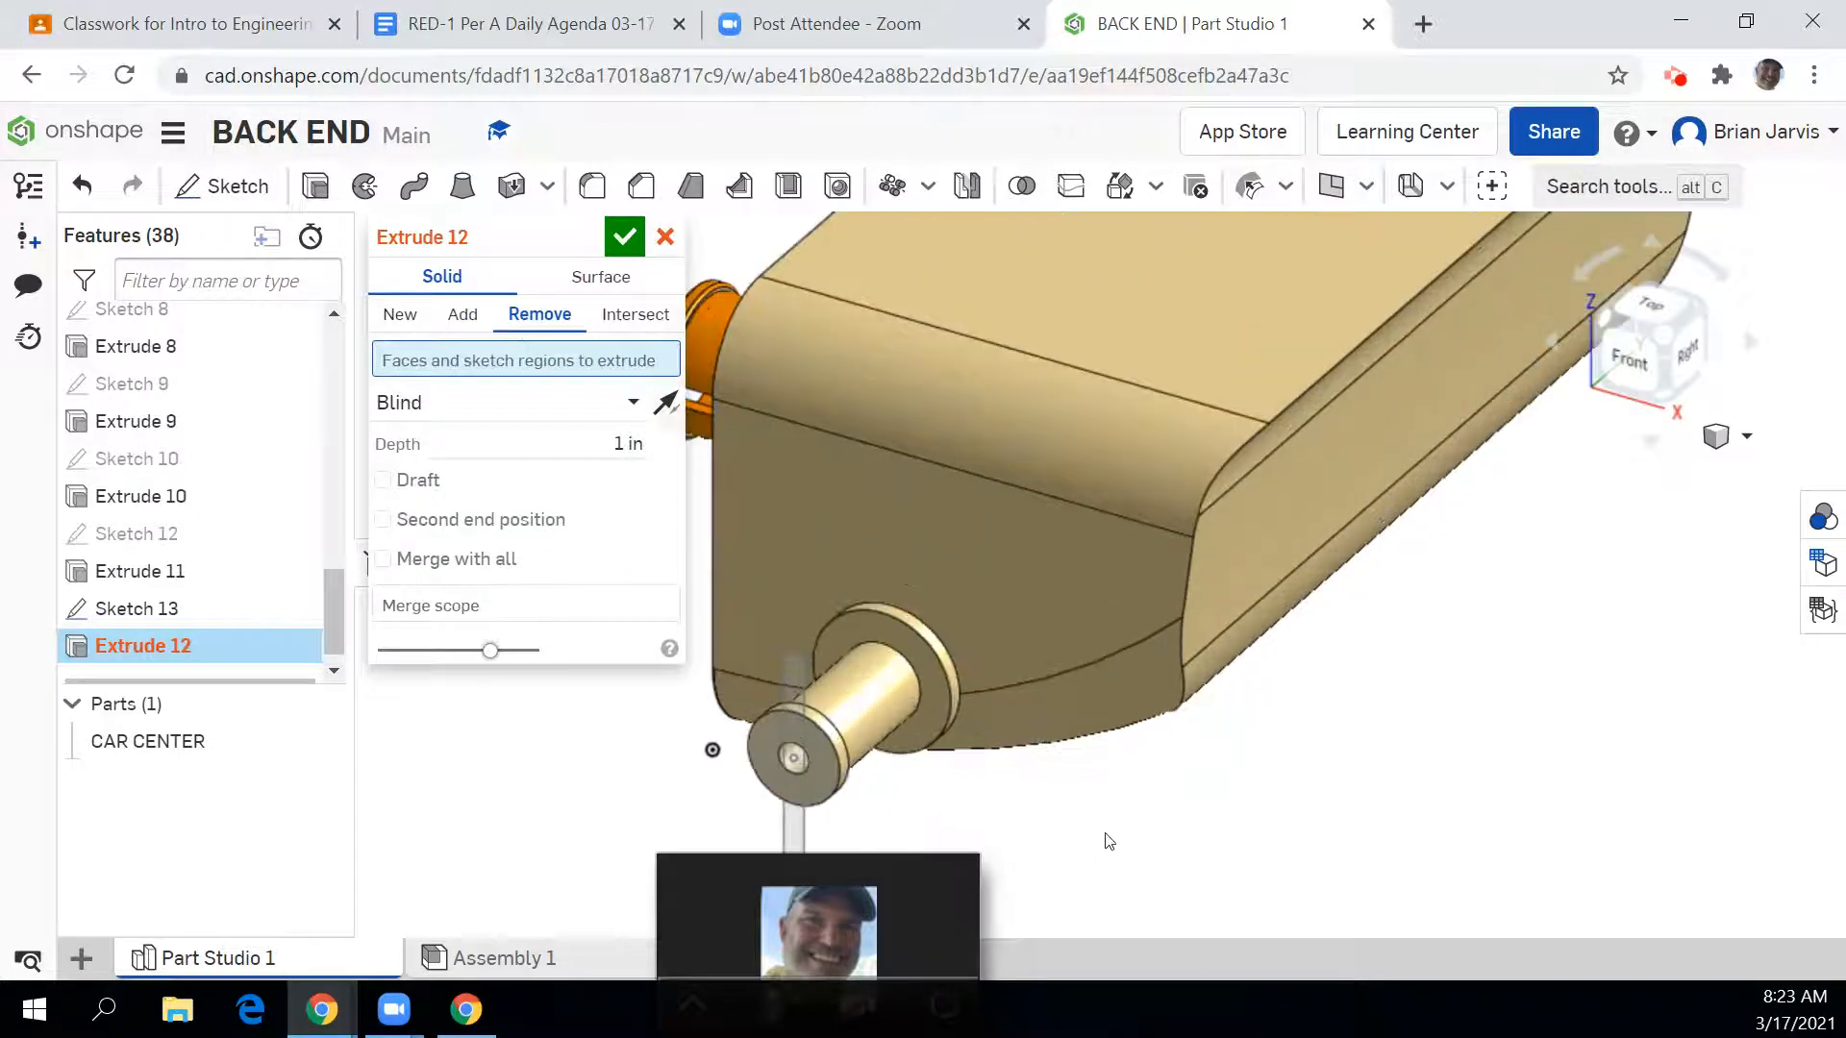
left_click(788, 727)
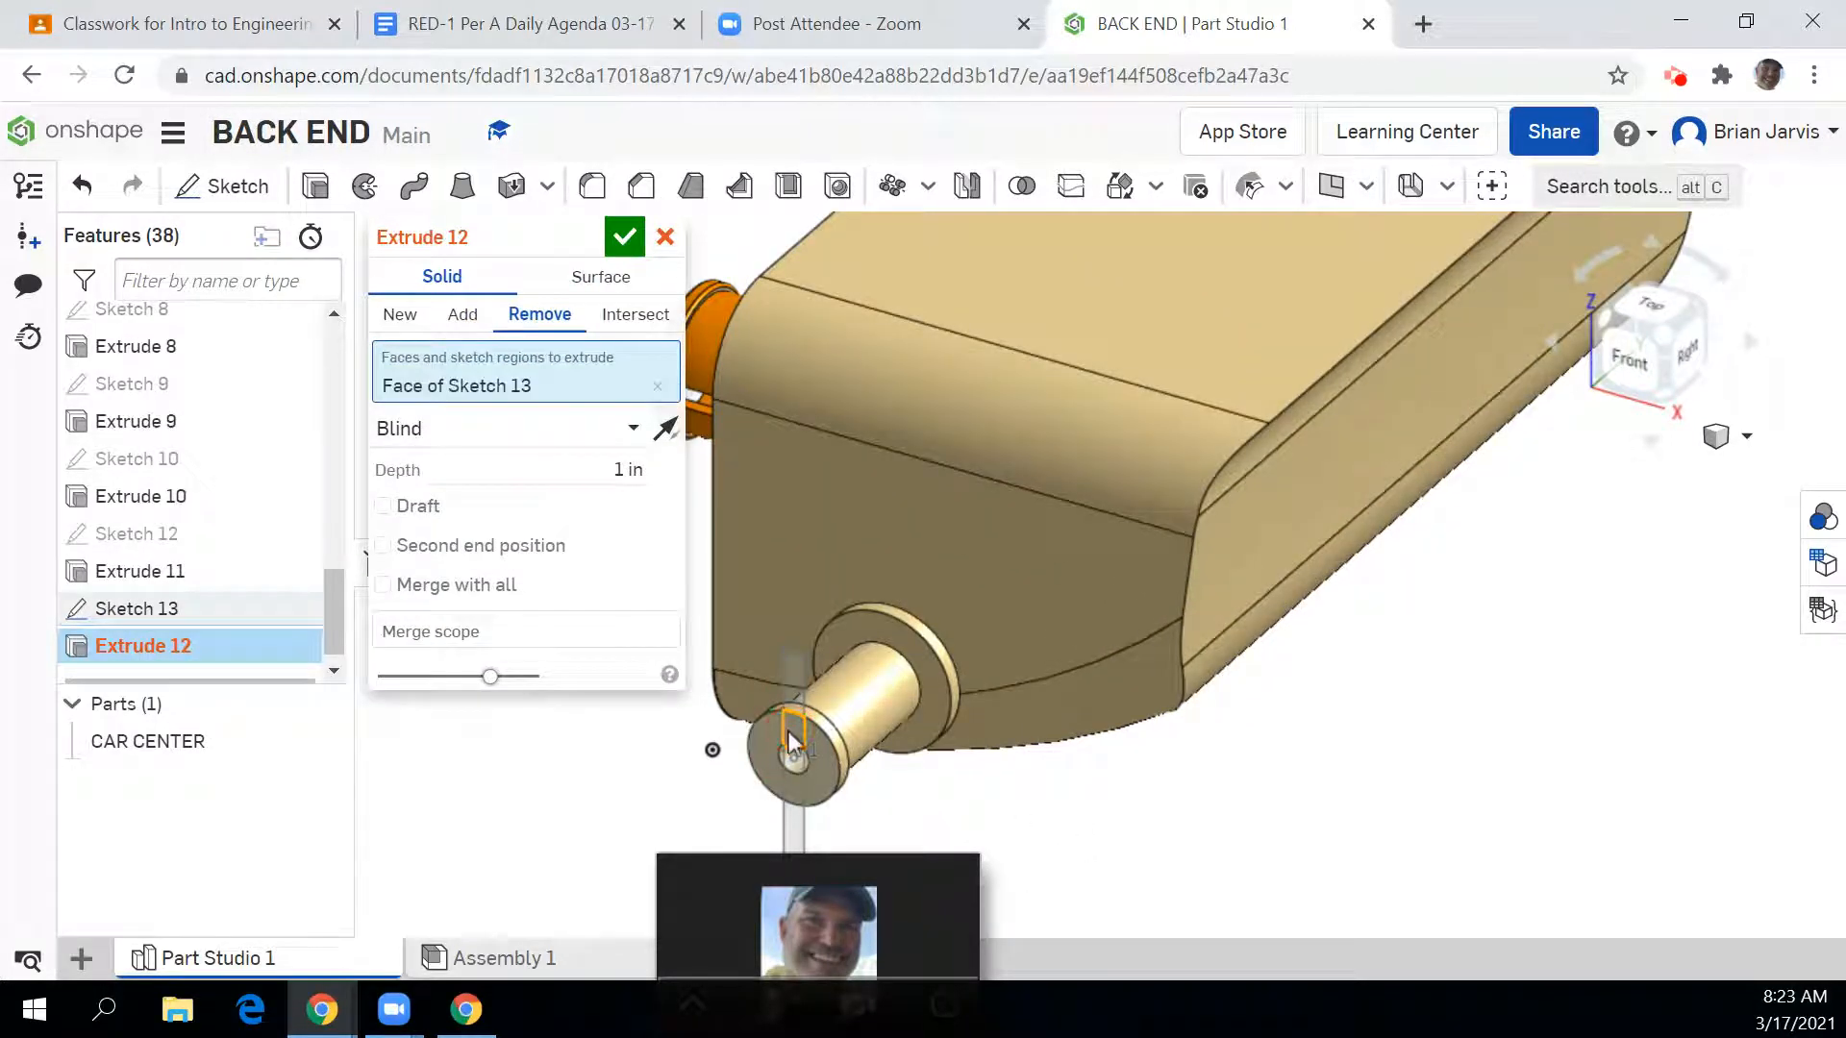
left_click(792, 780)
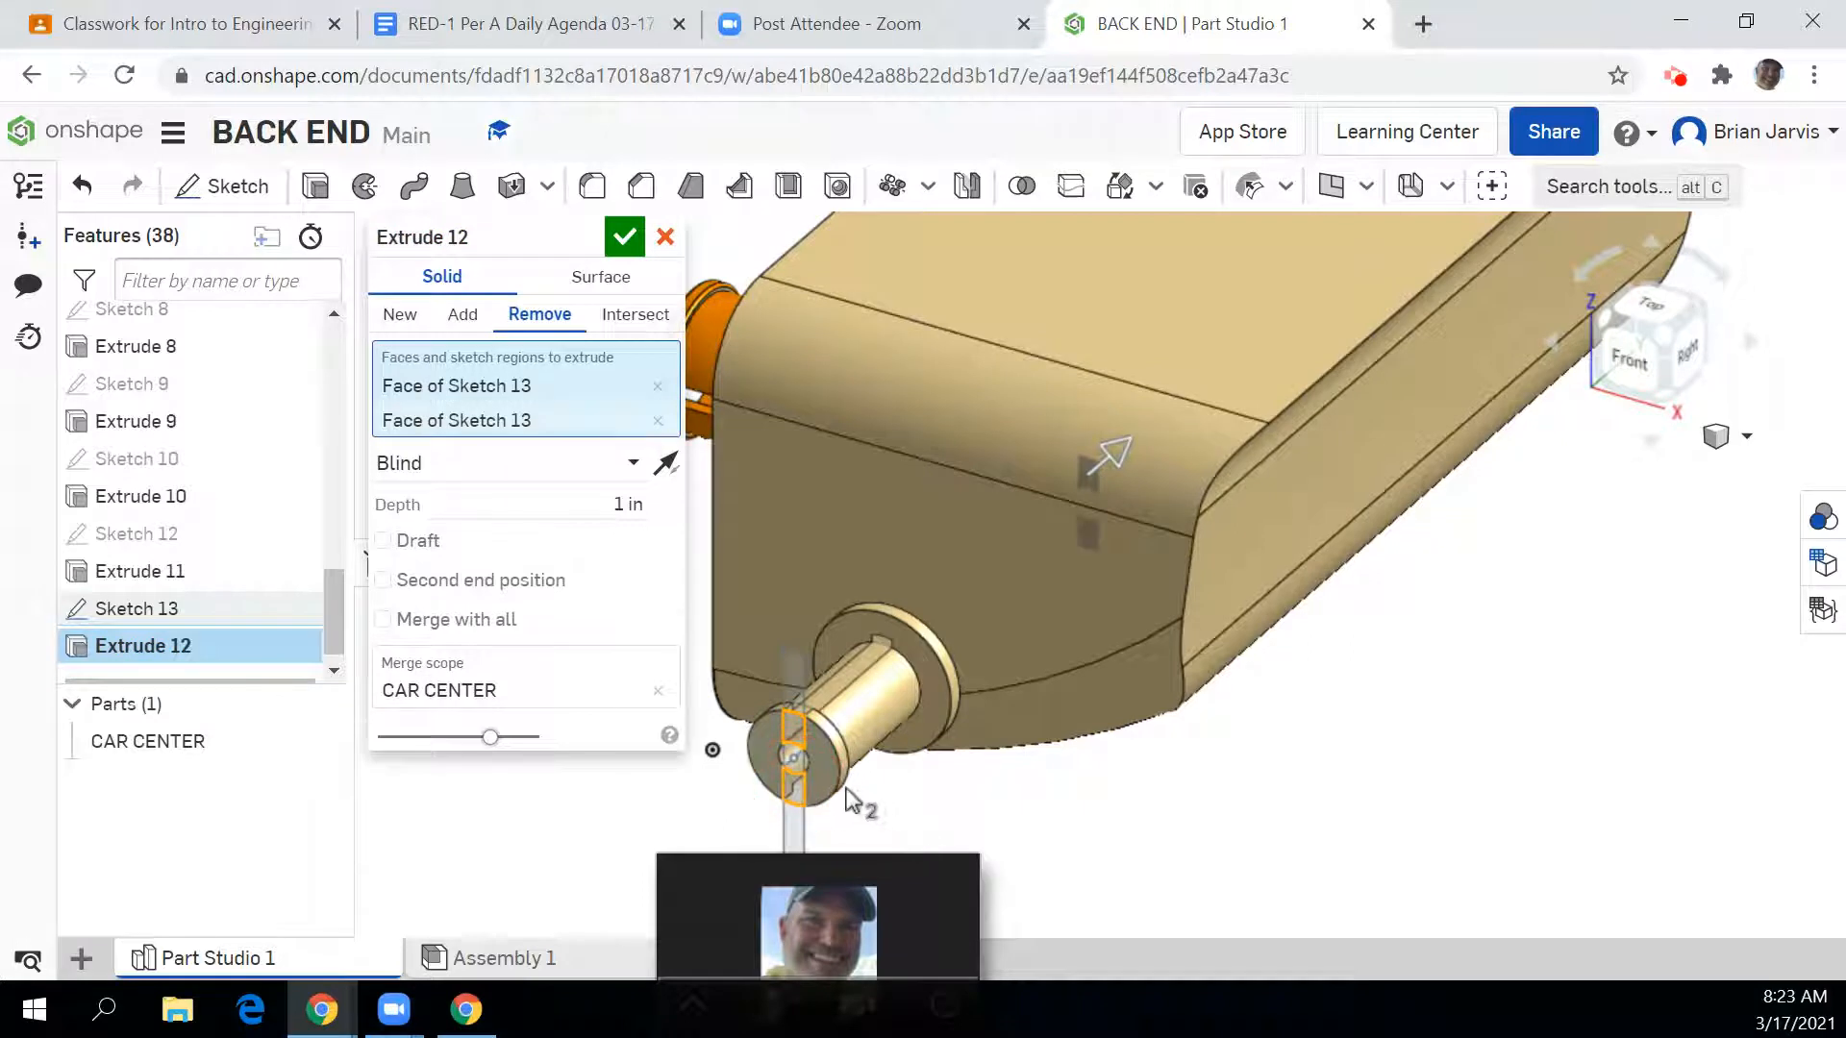
left_click(792, 761)
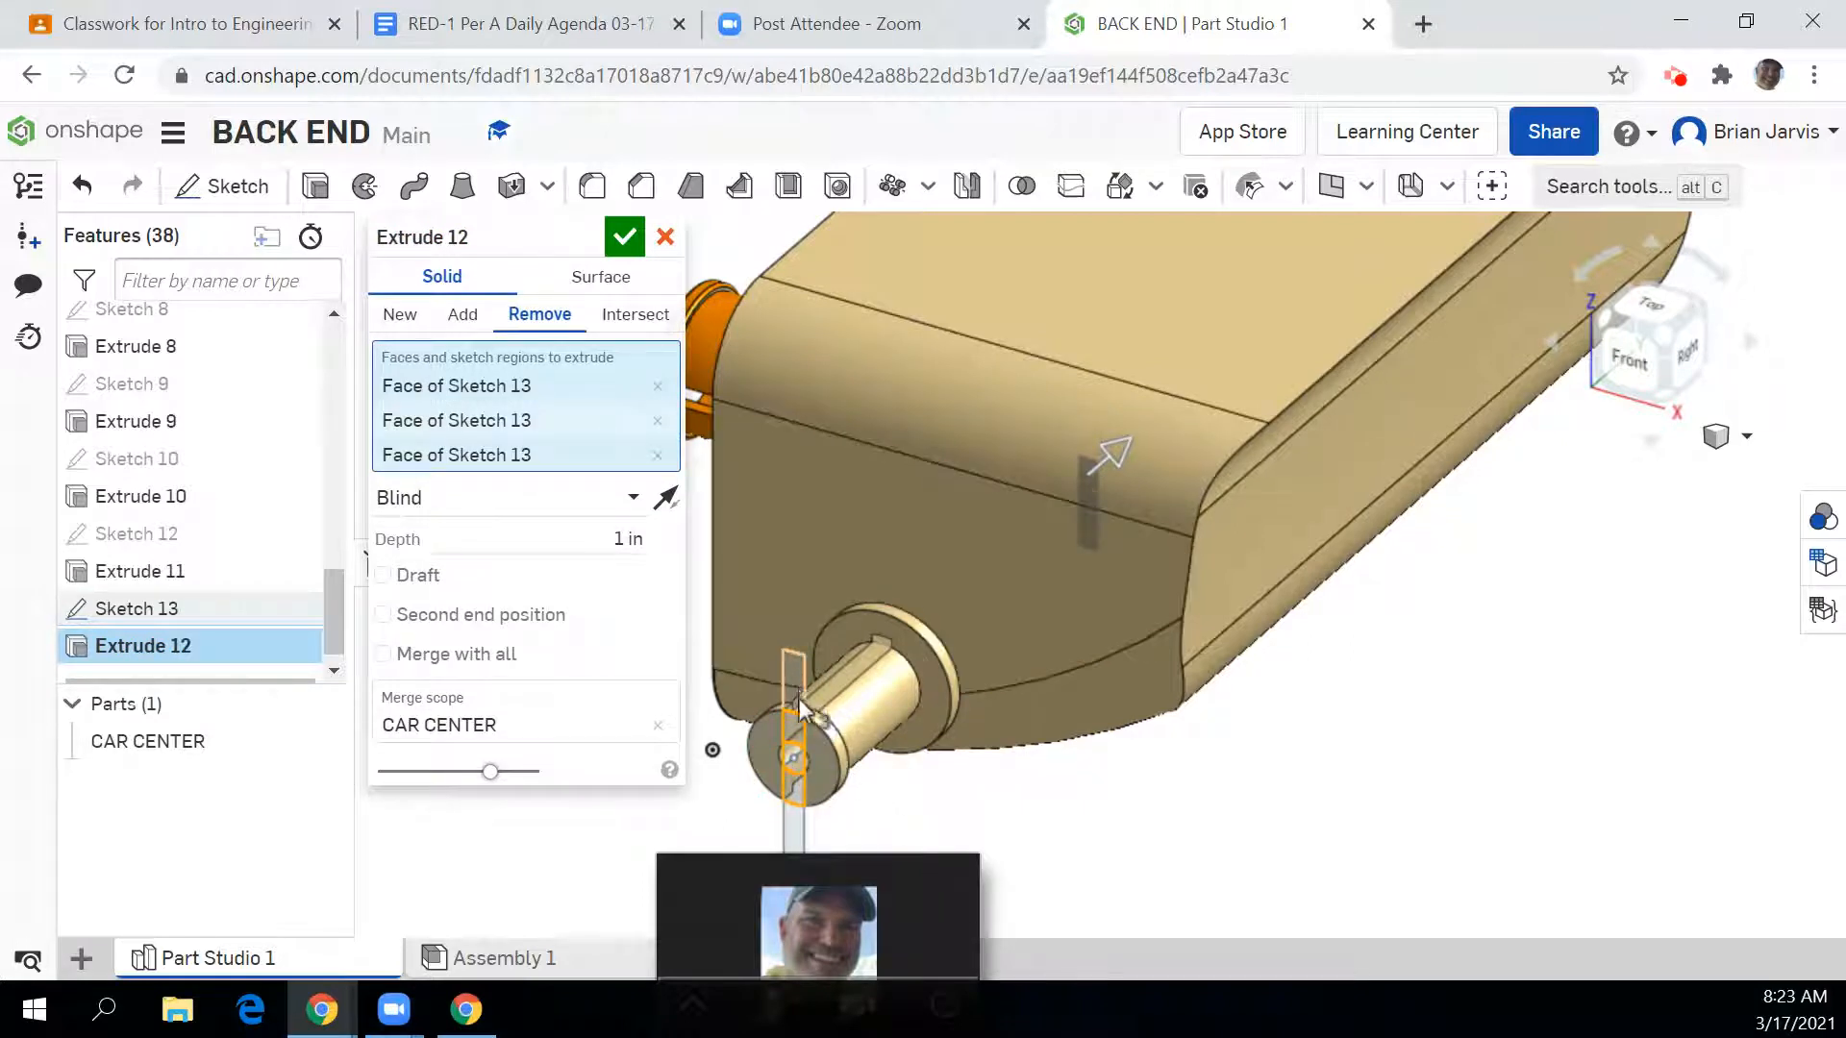
left_click(634, 536)
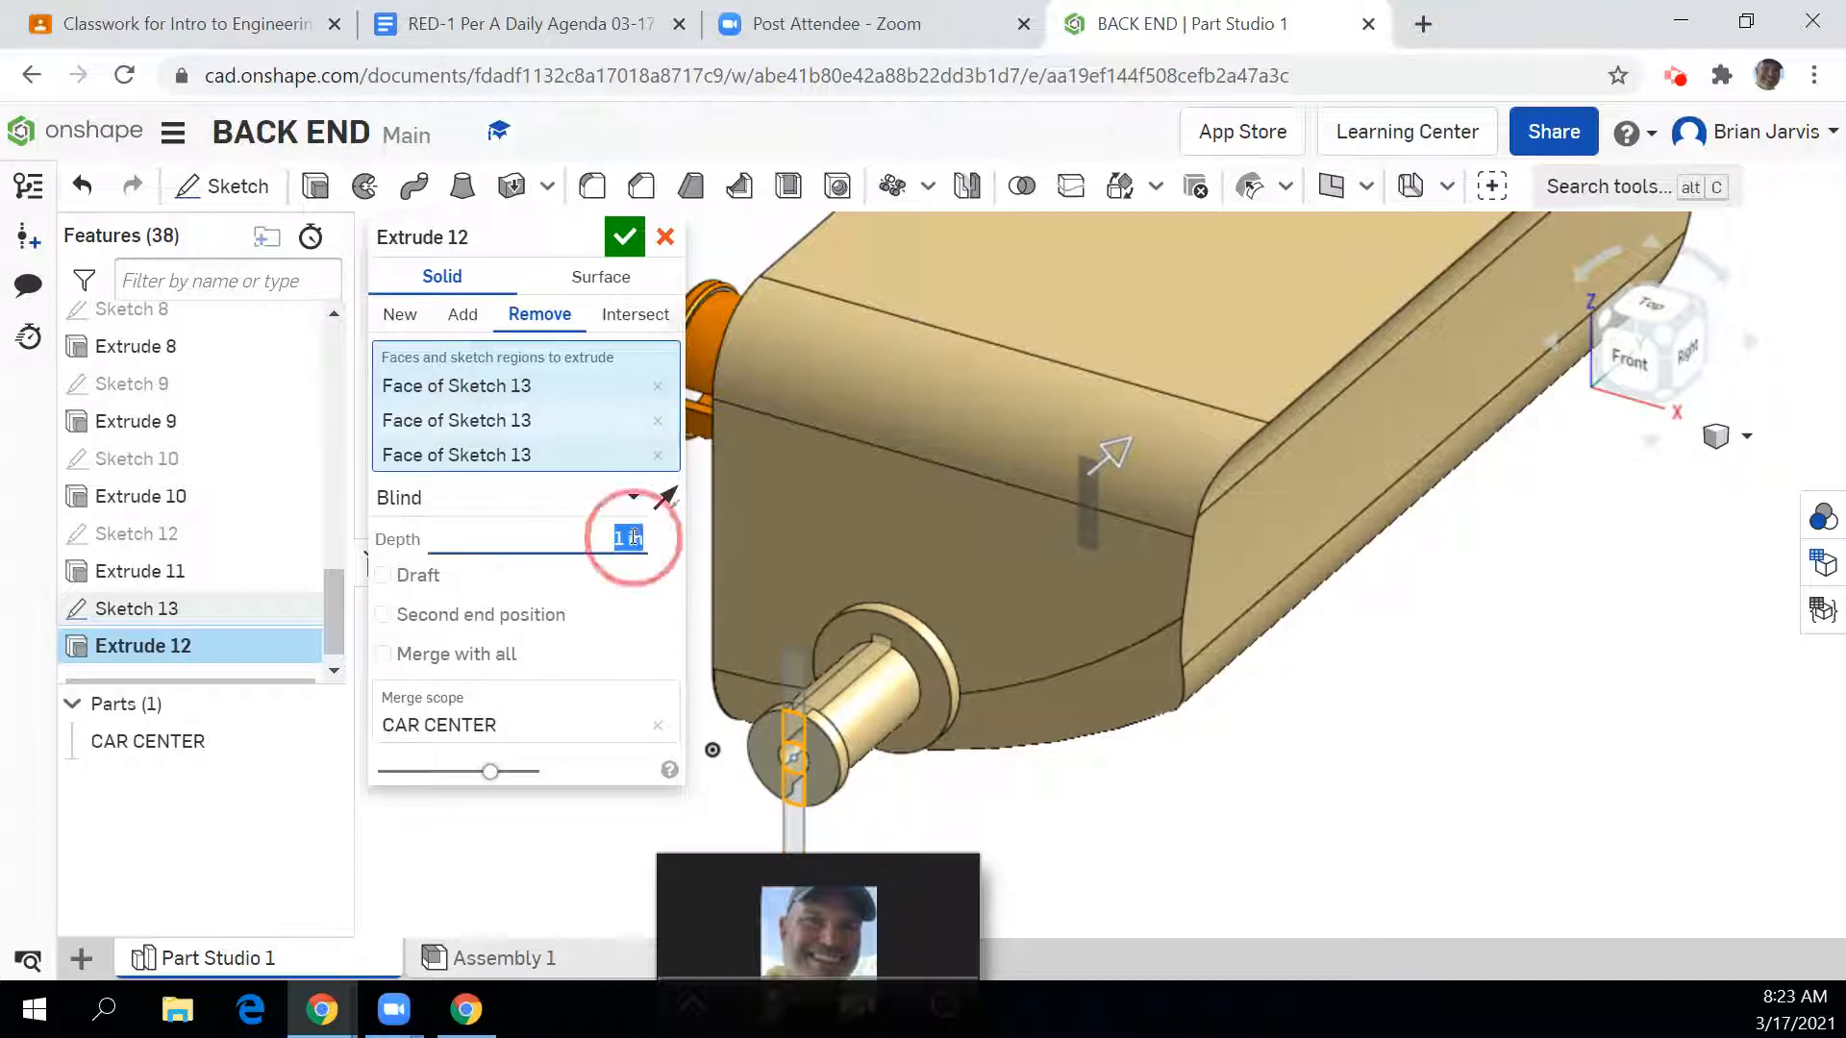
type("0.2")
key("Return")
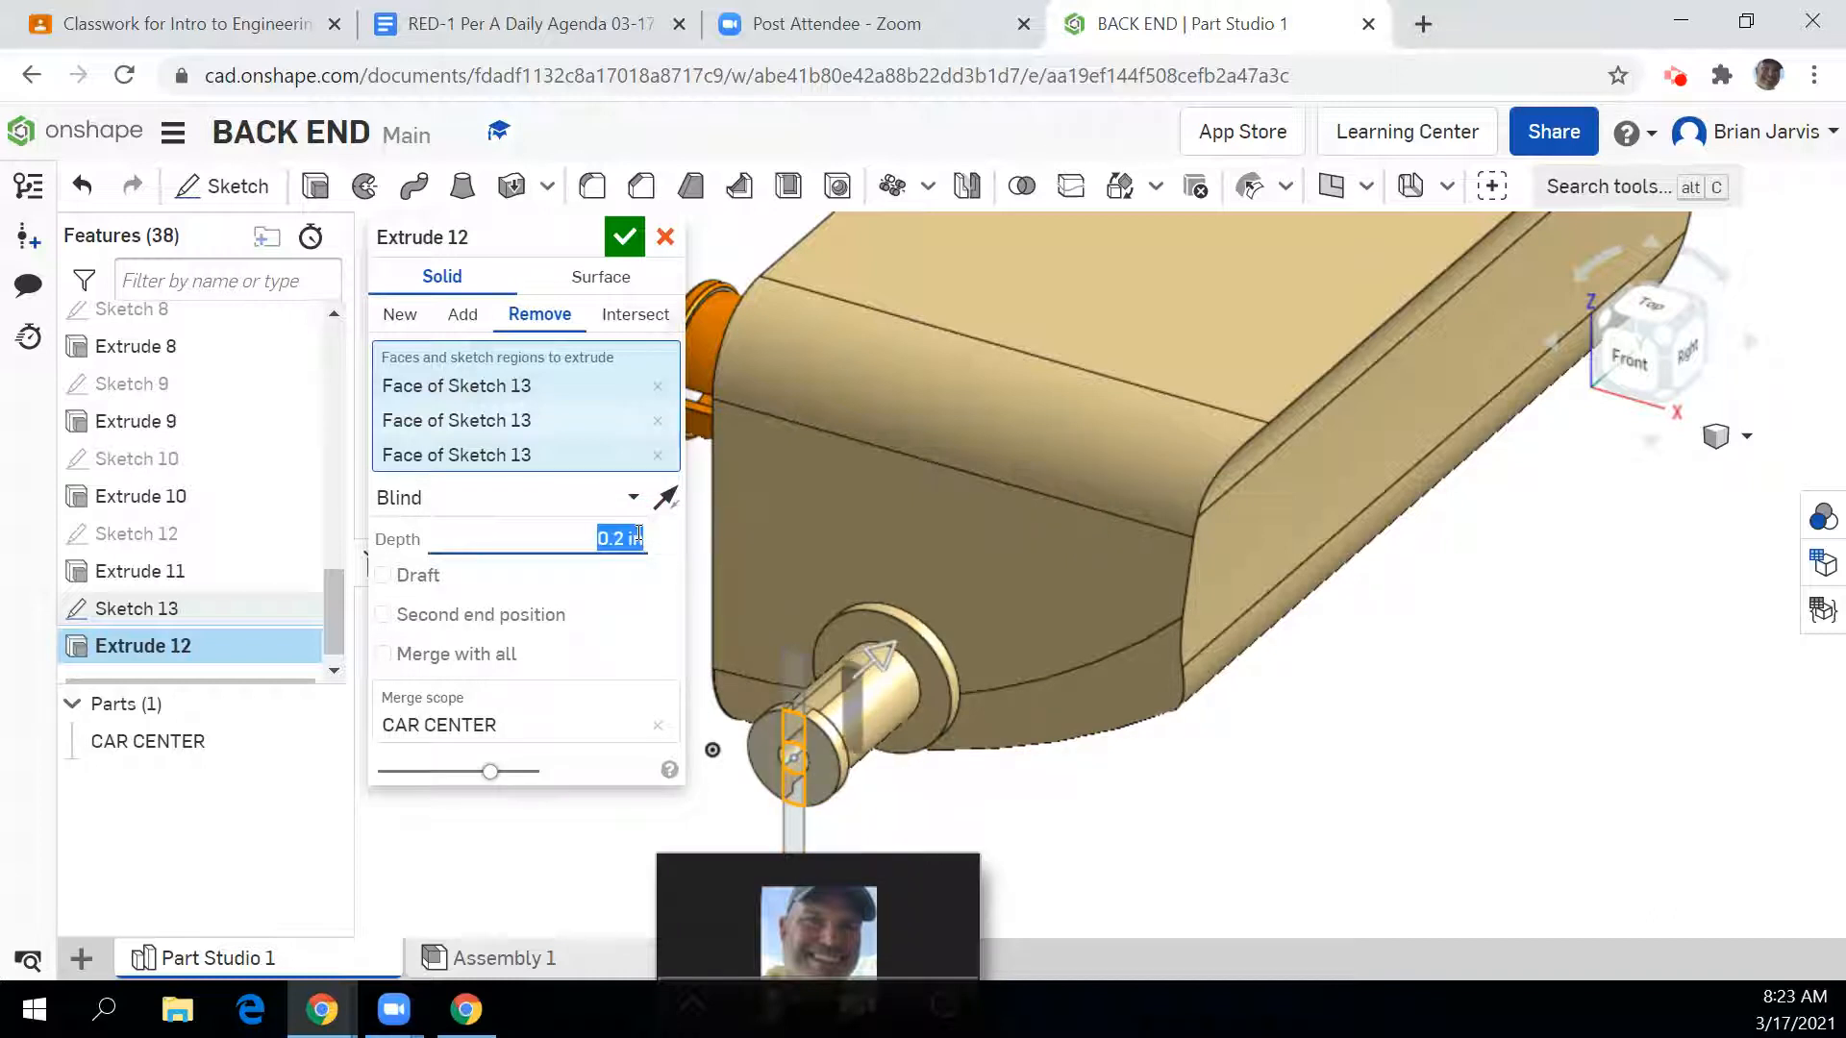
left_click(624, 236)
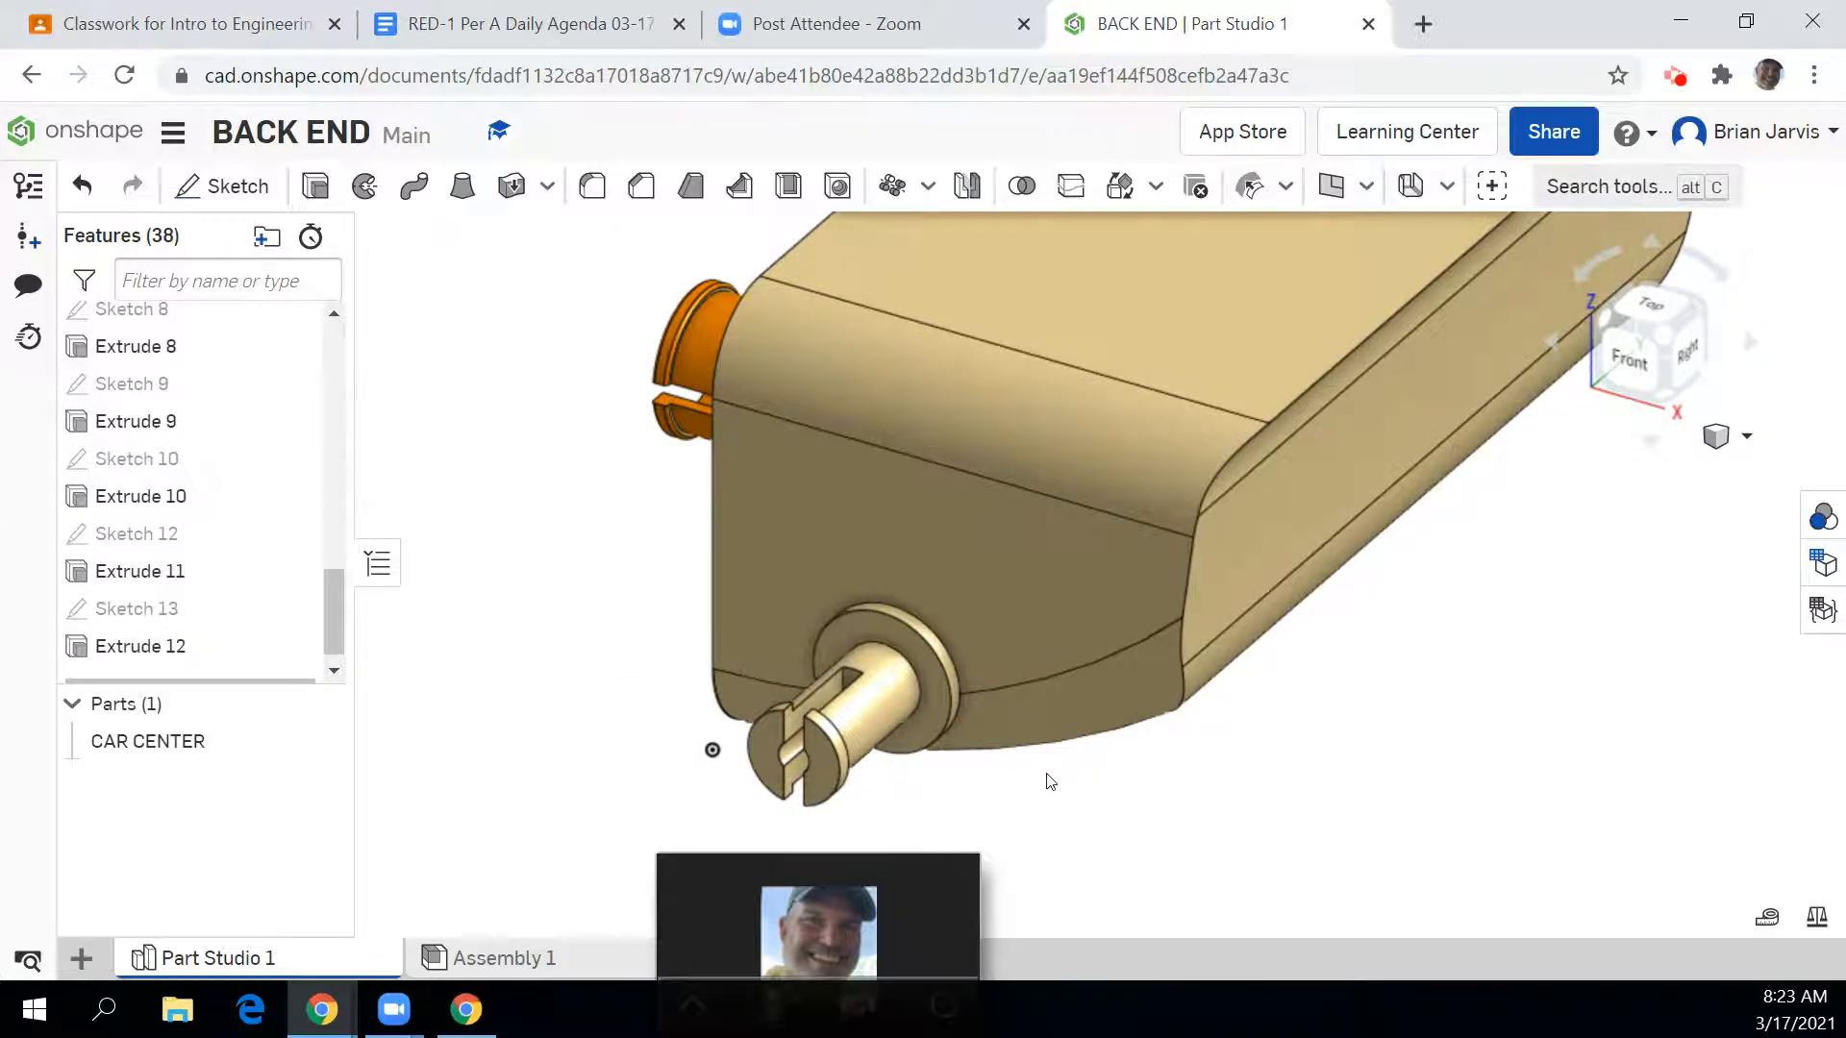
Step: Start a fillet on two vertical edges at the closed end of the pin's slot and set its radius to 0.02 in
scroll(875, 720, "down", 3)
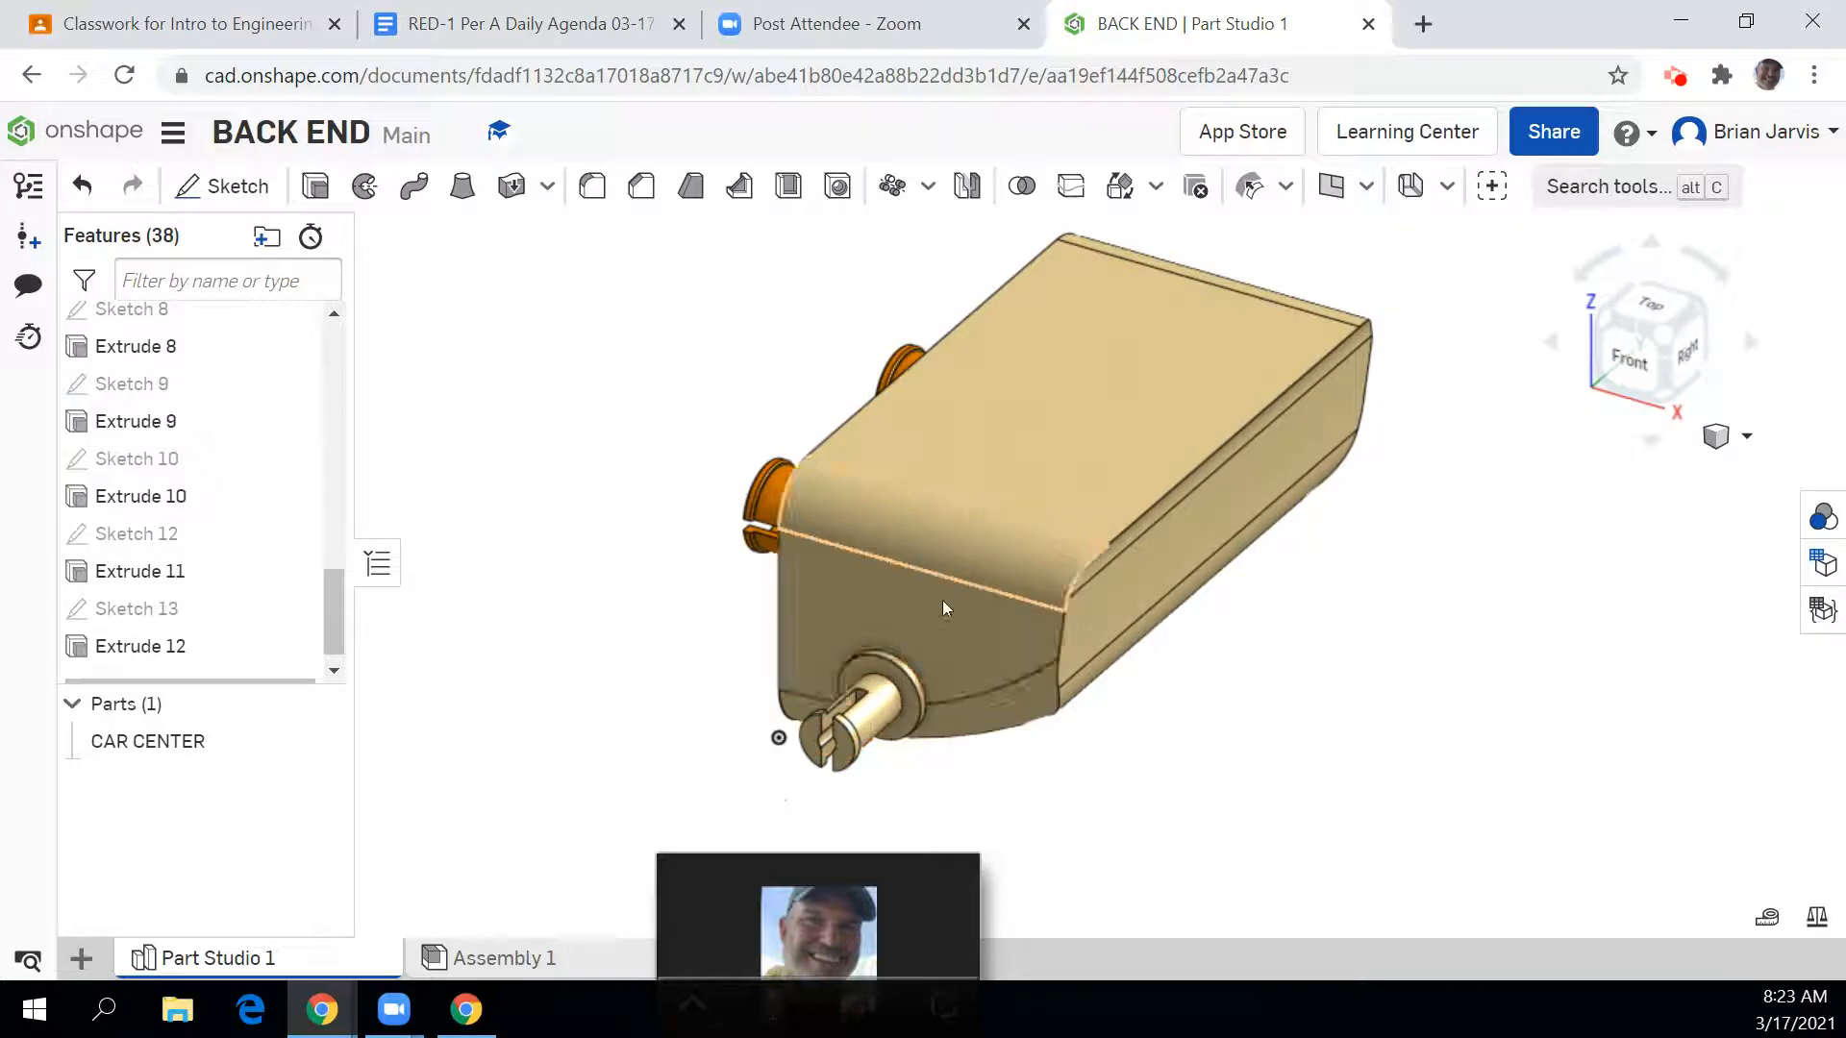
scroll(823, 678, "down", 2)
scroll(865, 716, "up", 5)
right_click_drag(885, 729, 1038, 712)
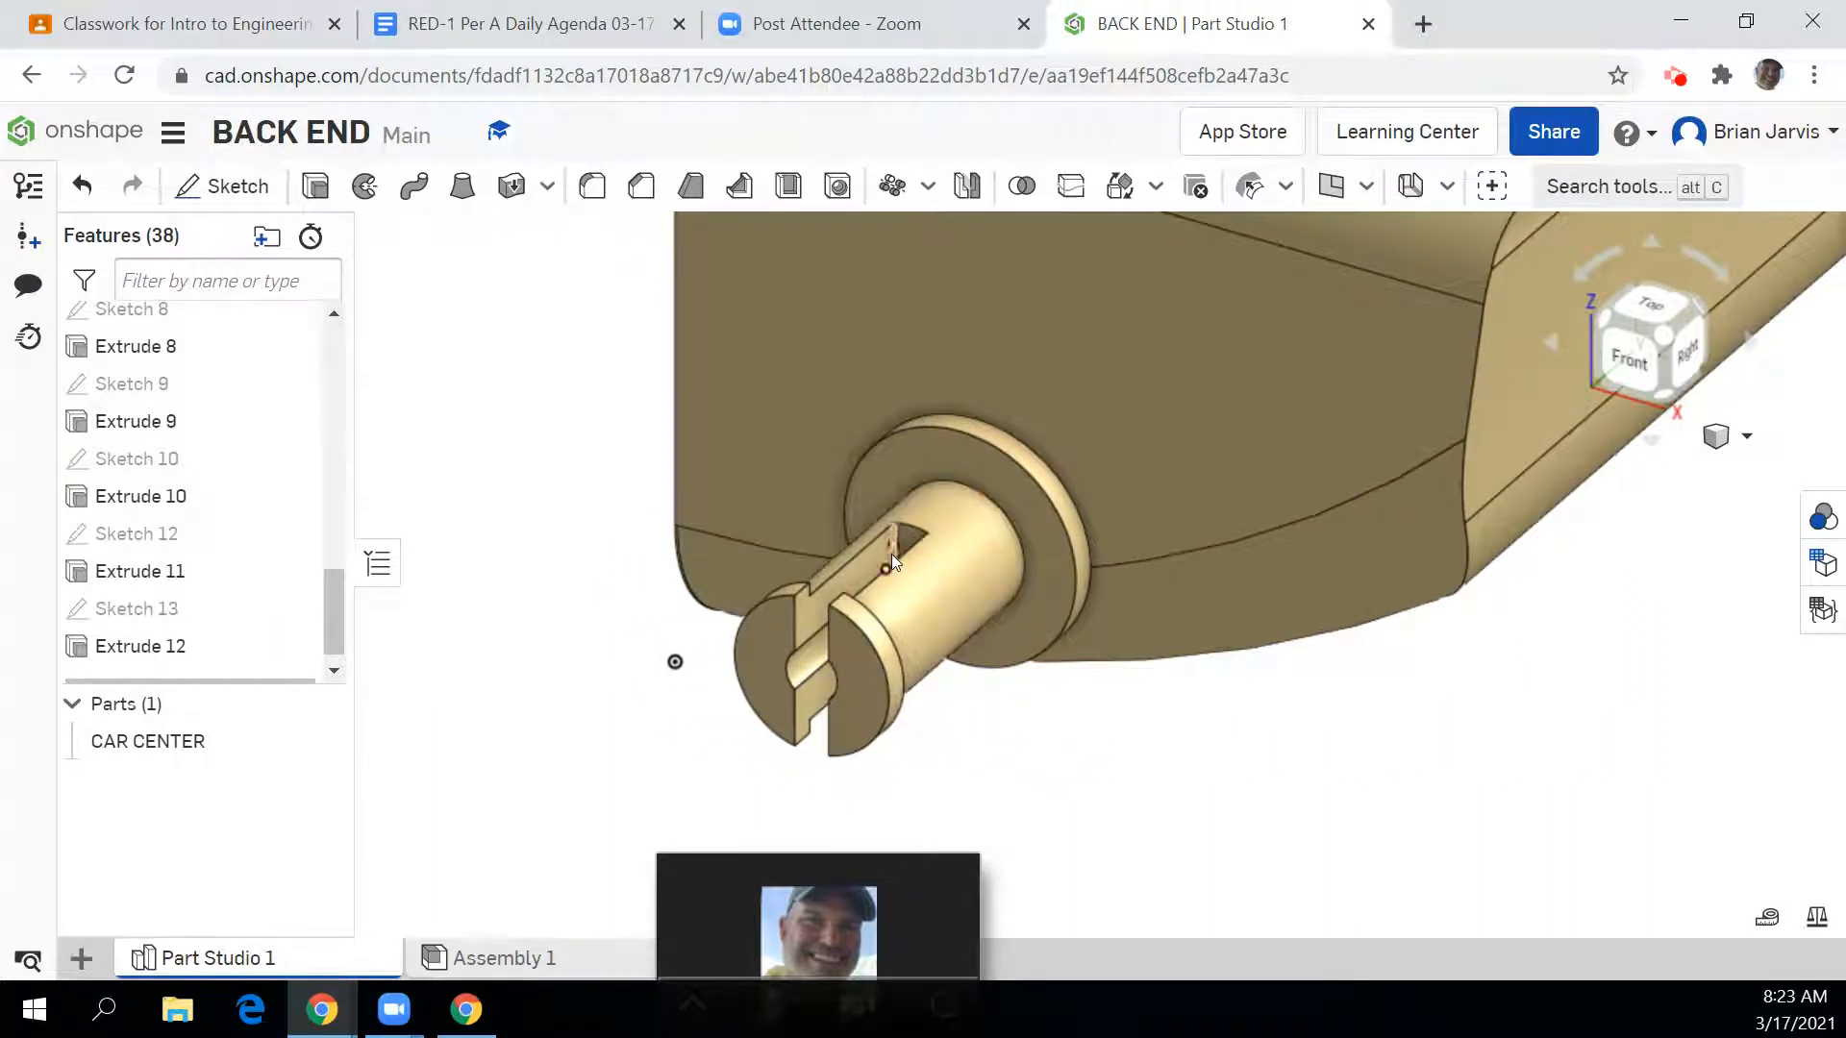
left_click(592, 185)
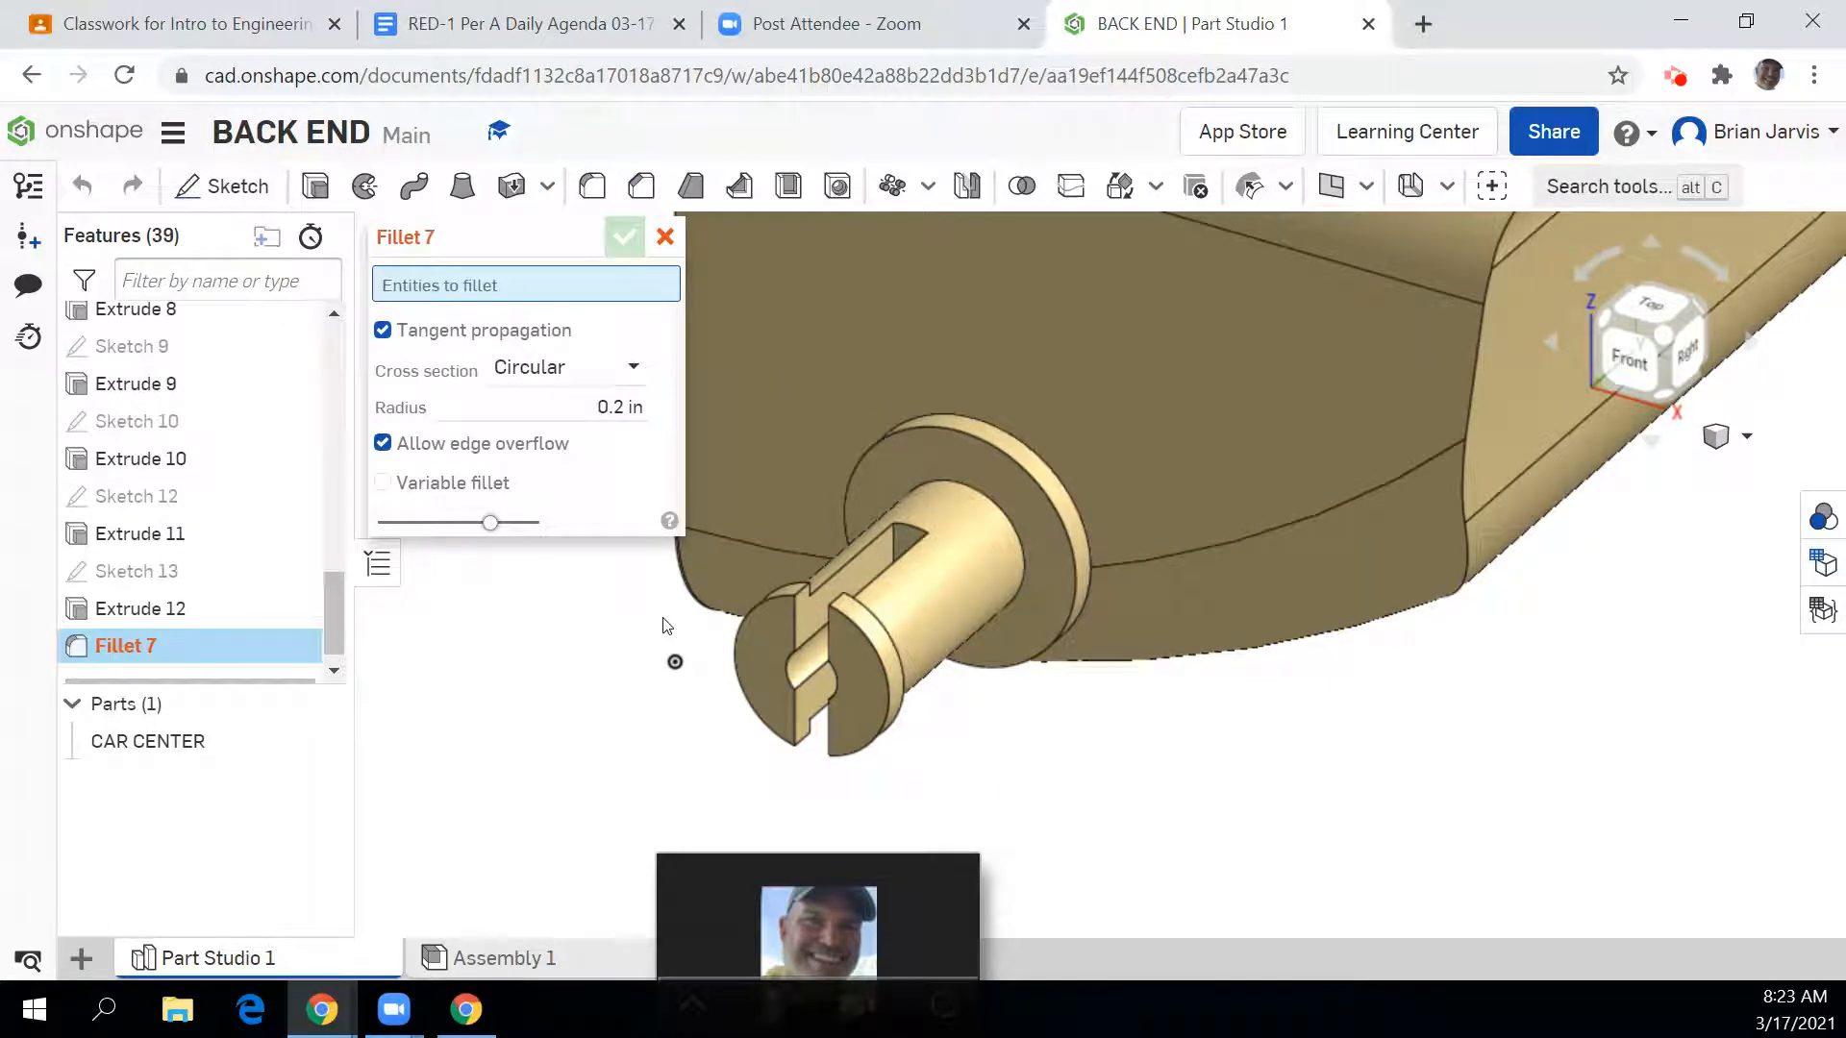
left_click(891, 538)
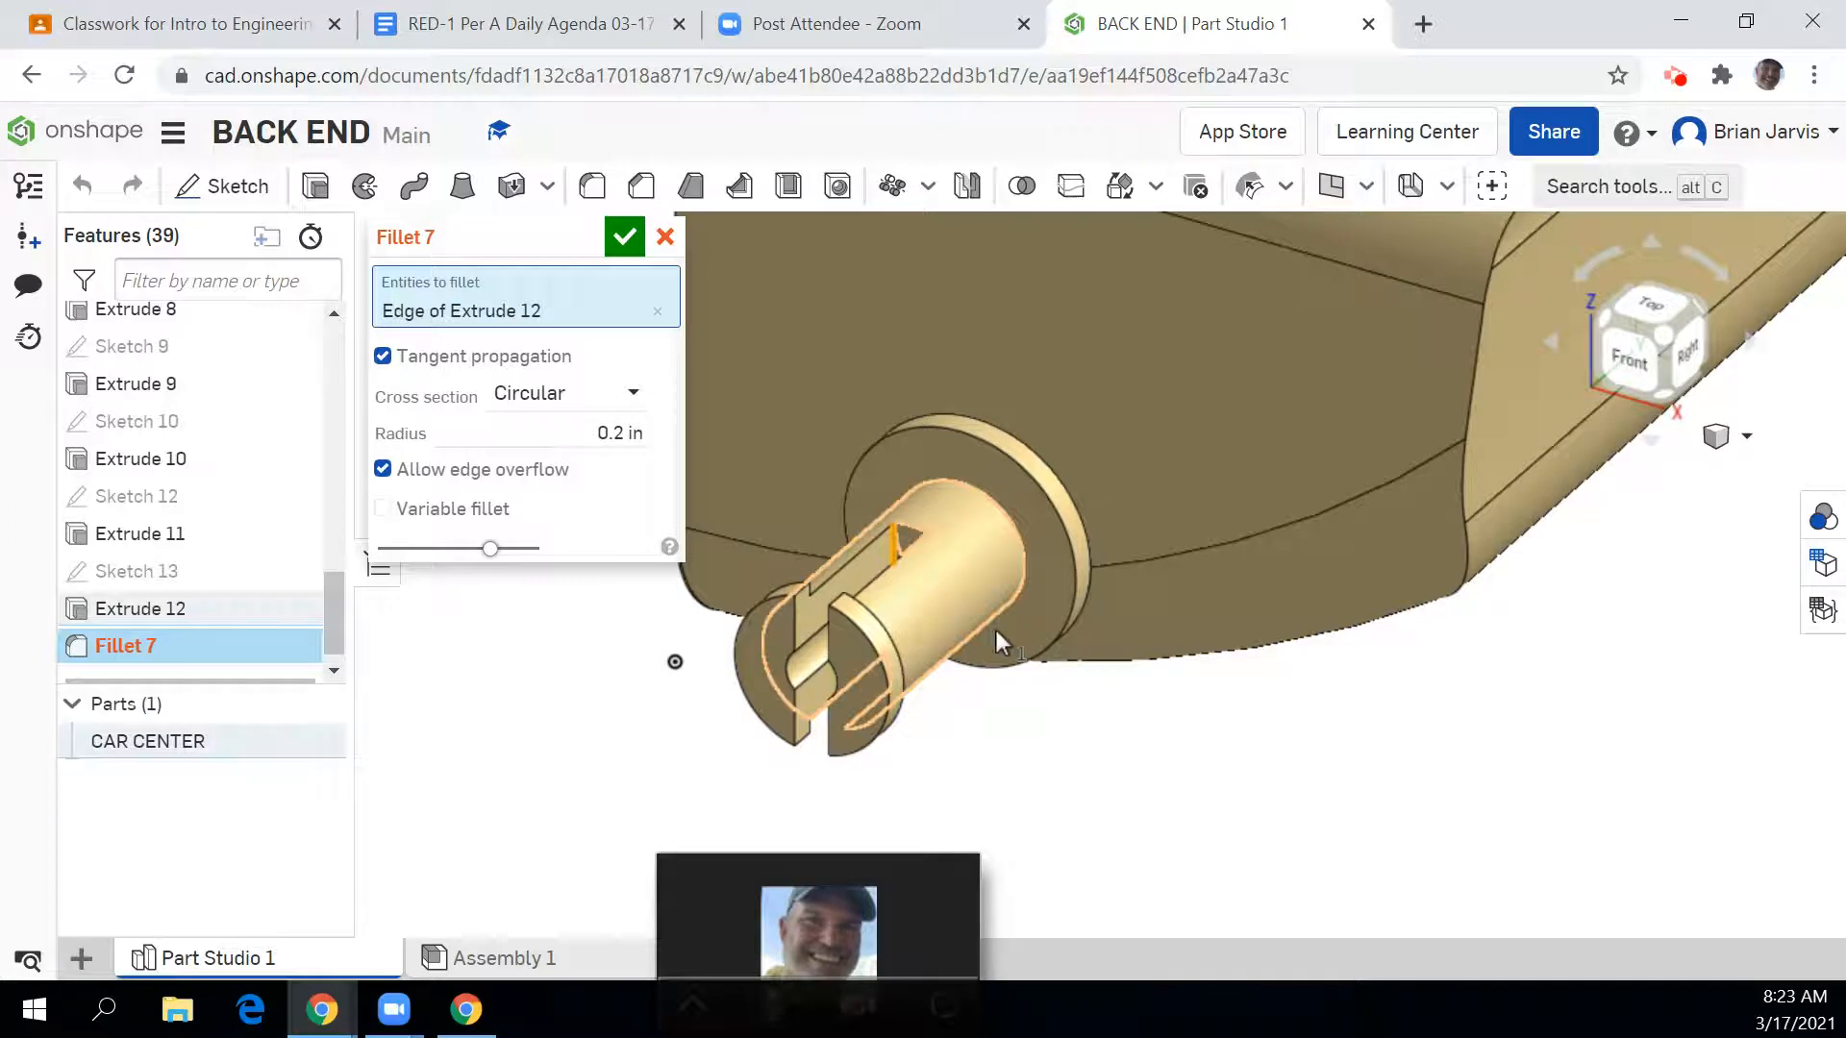
left_click(1684, 415)
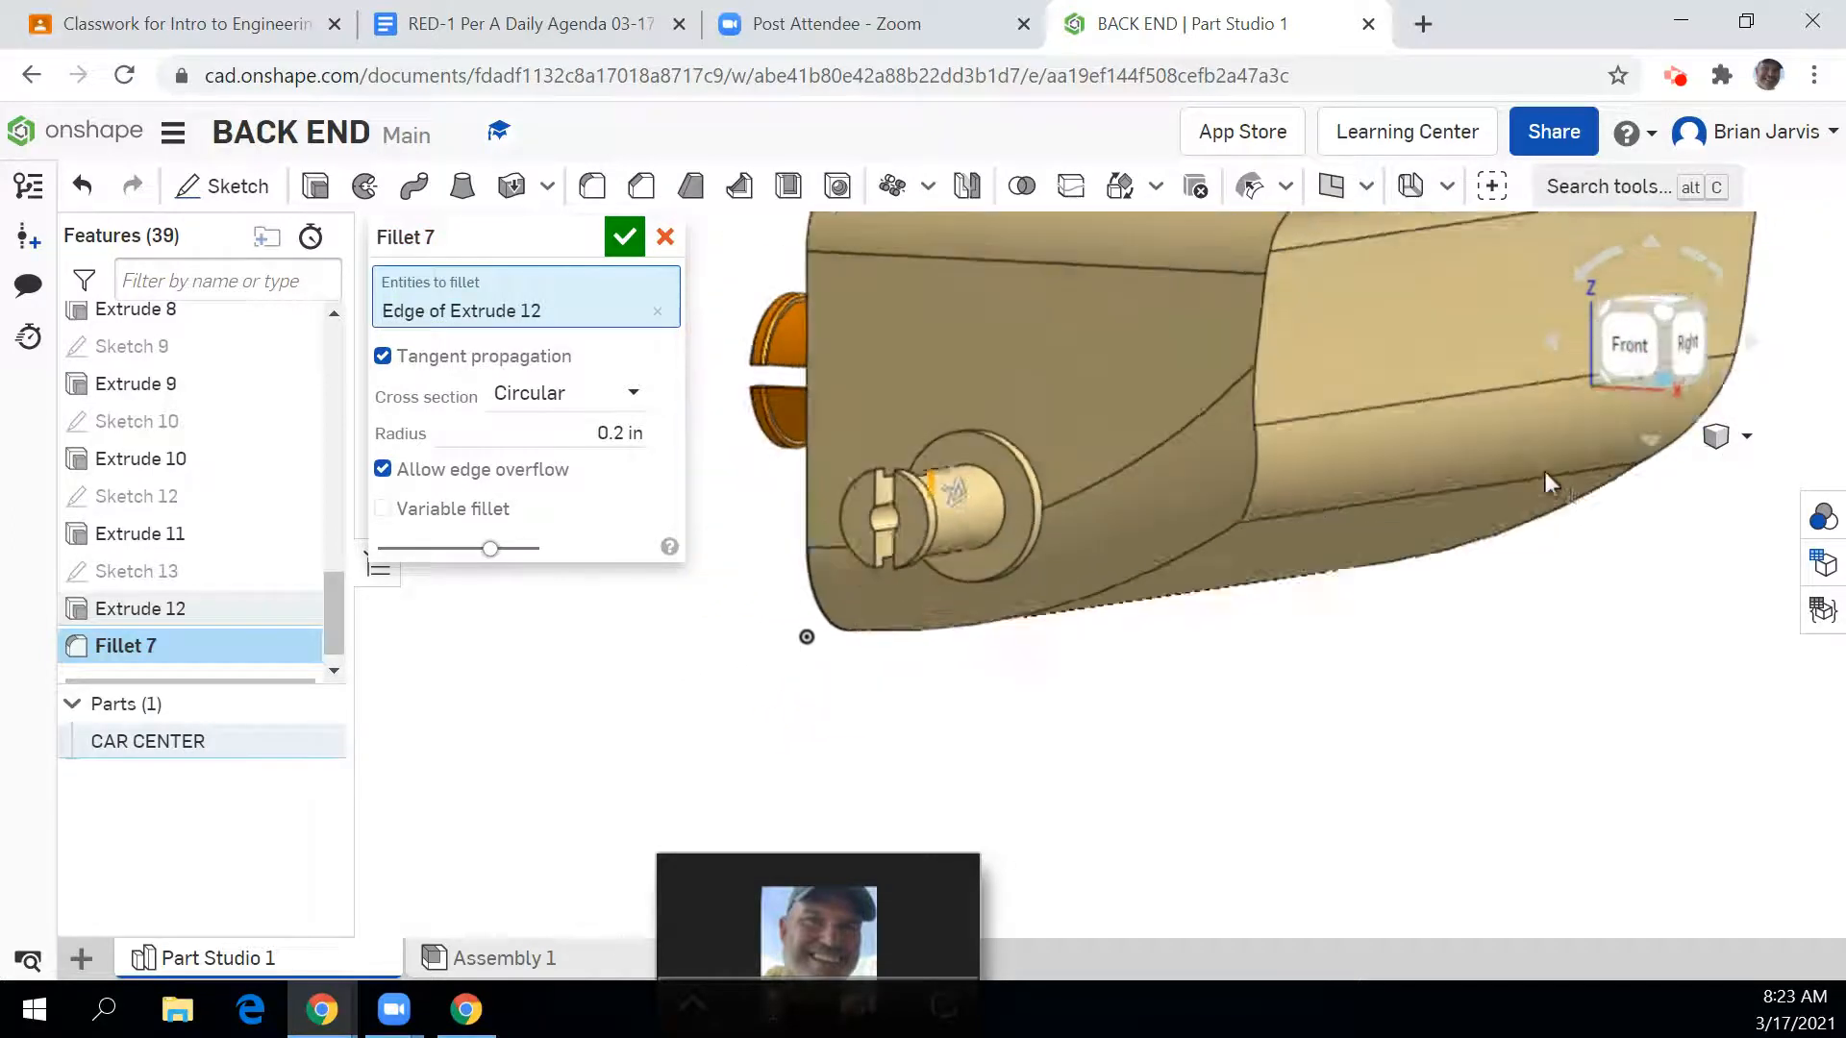
scroll(948, 521, "up", 6)
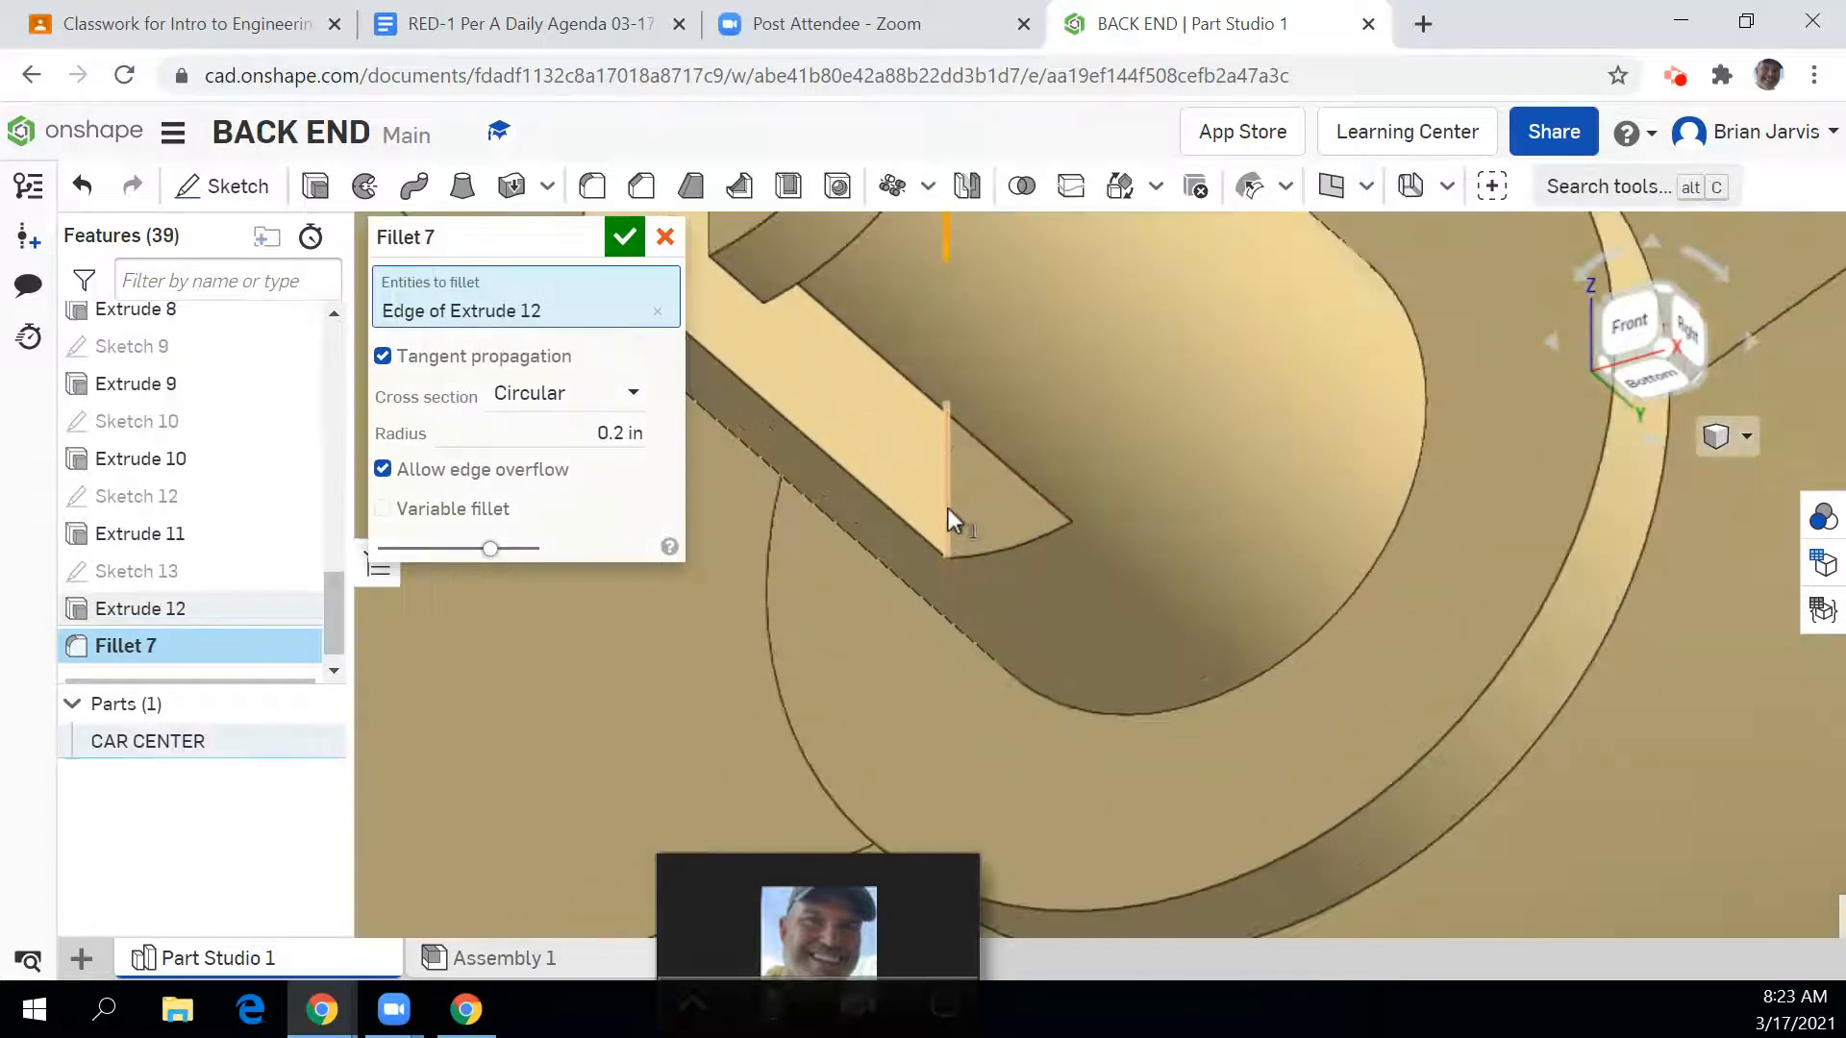
left_click(950, 504)
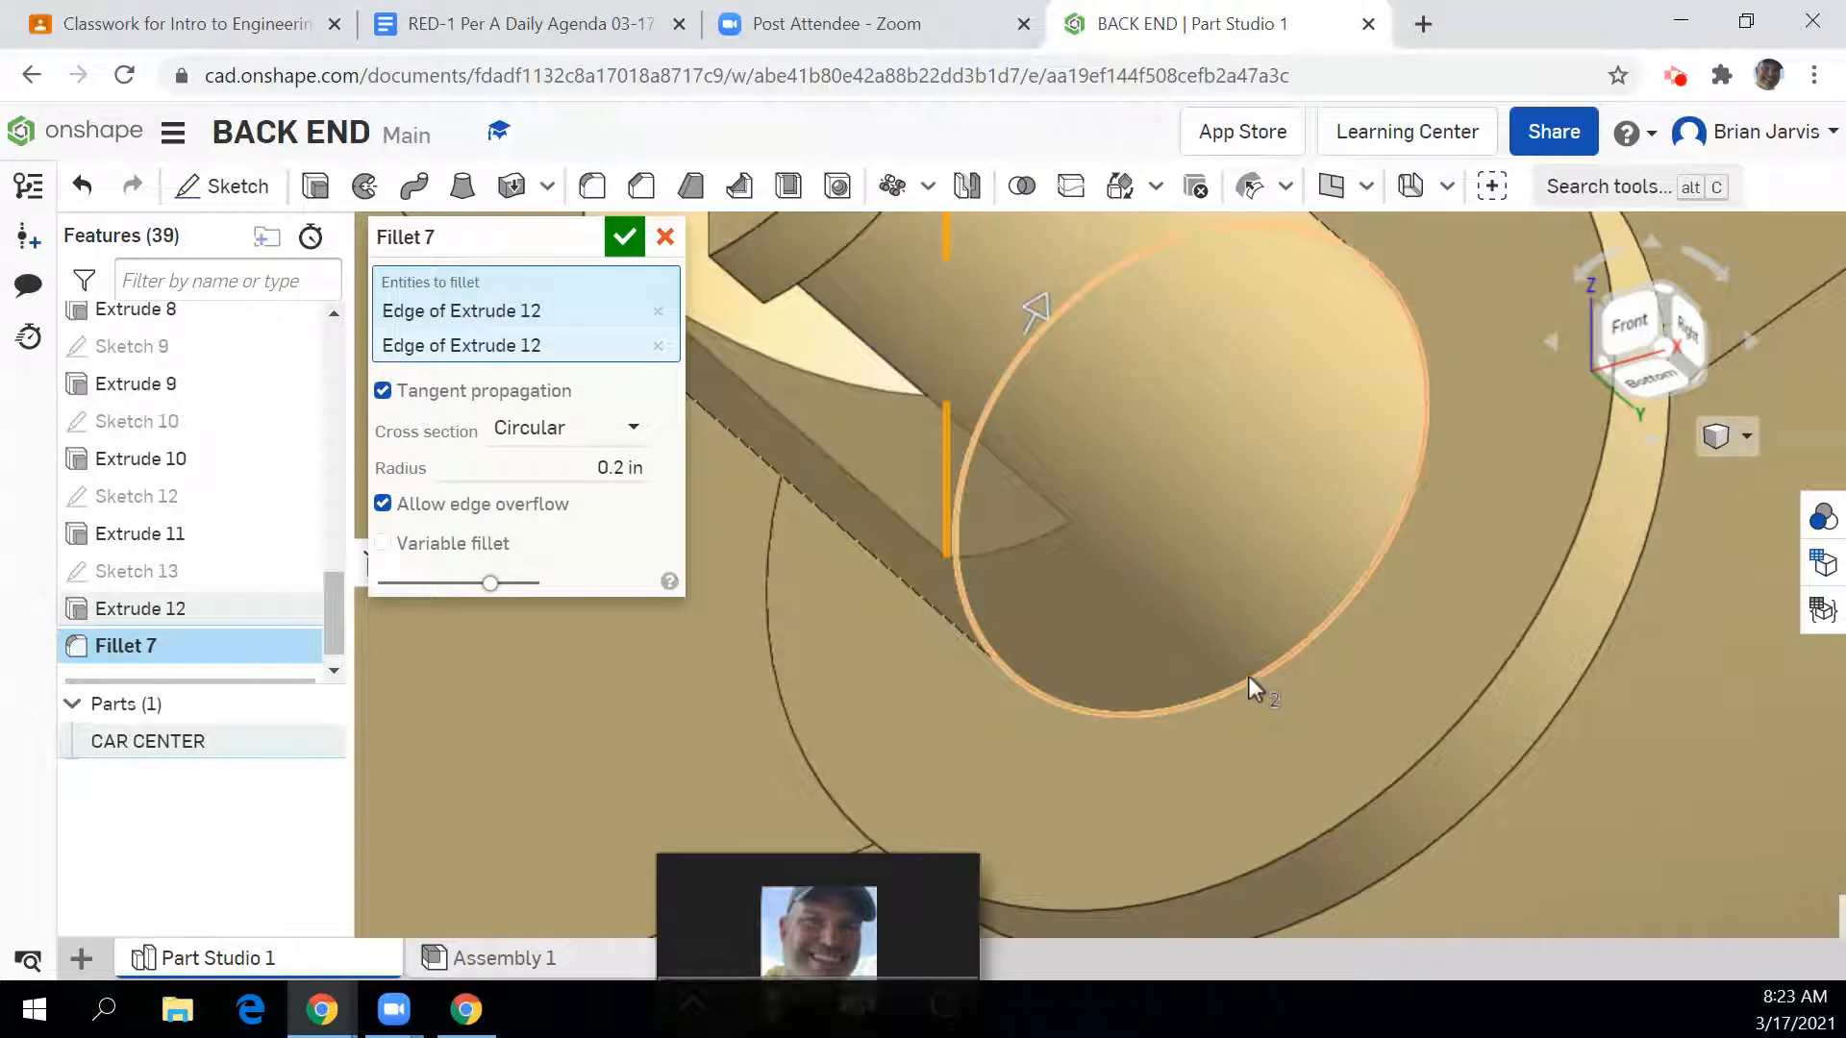
left_click(602, 466)
key("BackSpace")
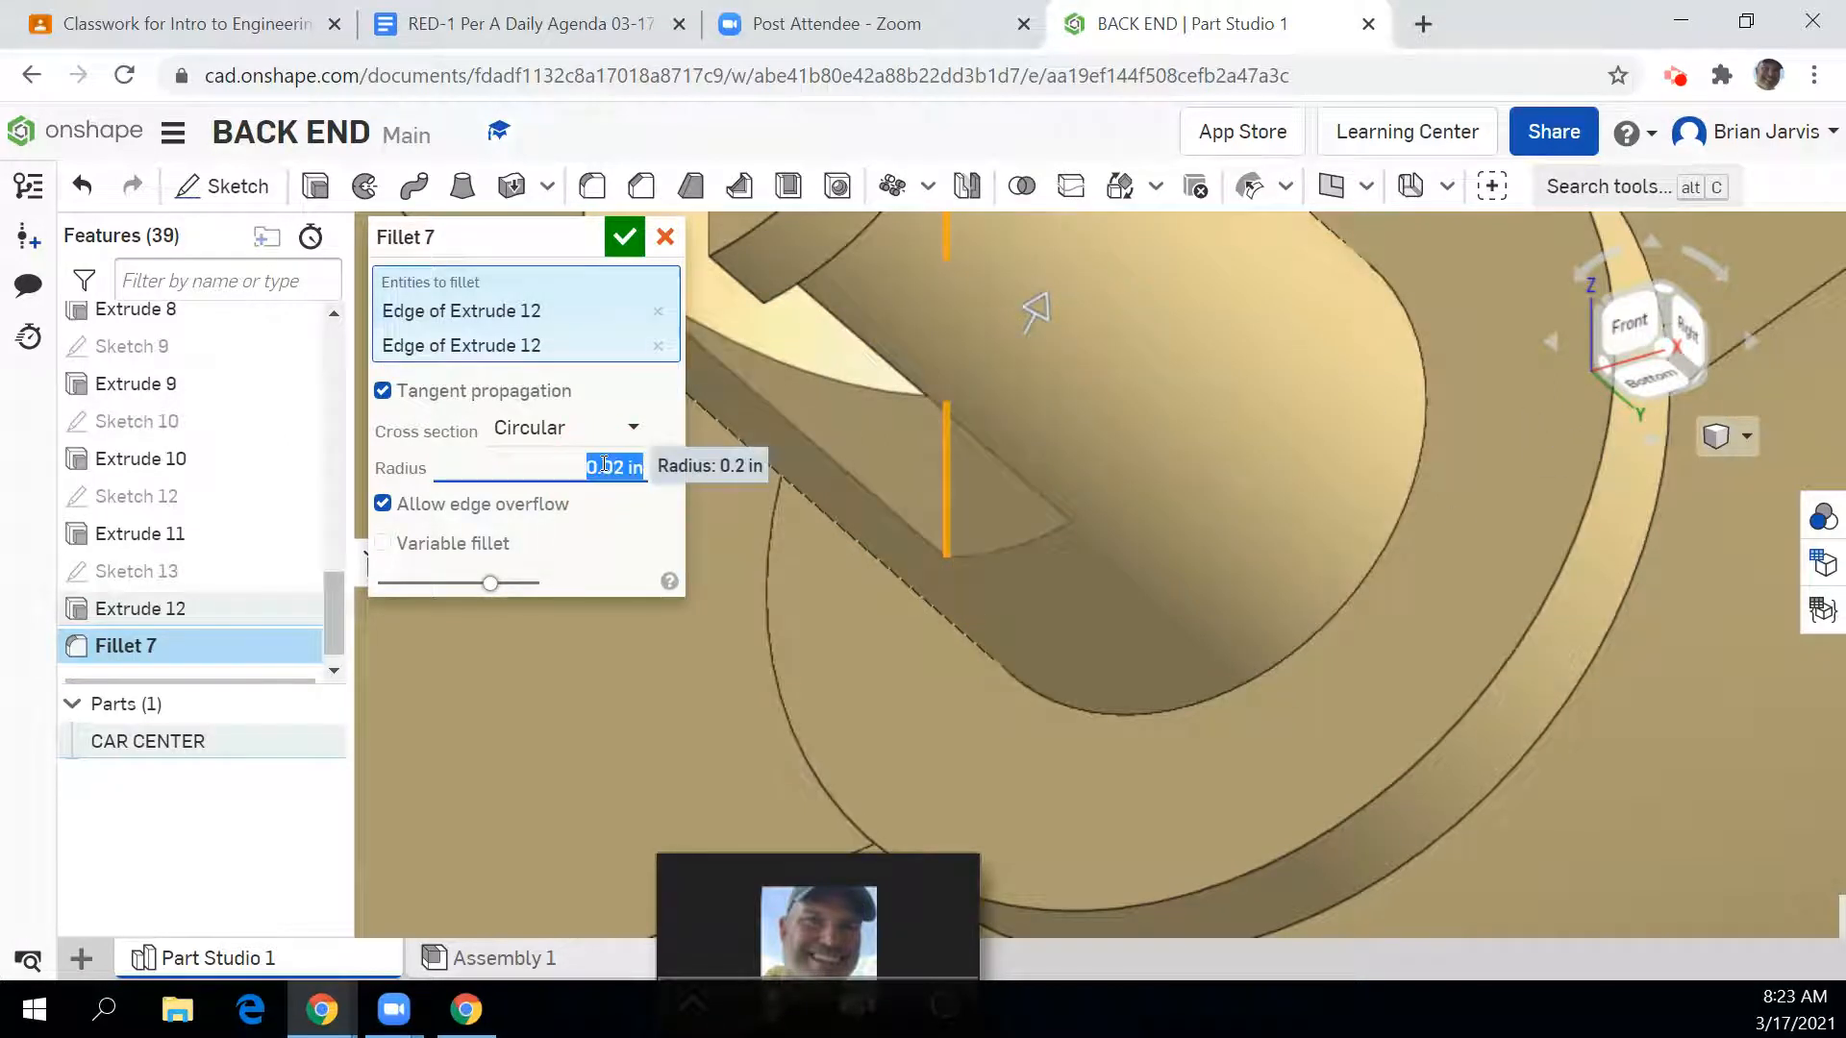
Step: Add the two vertical edges at the opposite side's closed slot end to the 0.02 in fillet and finish it
left_click(1604, 377)
scroll(1436, 600, "up", 5)
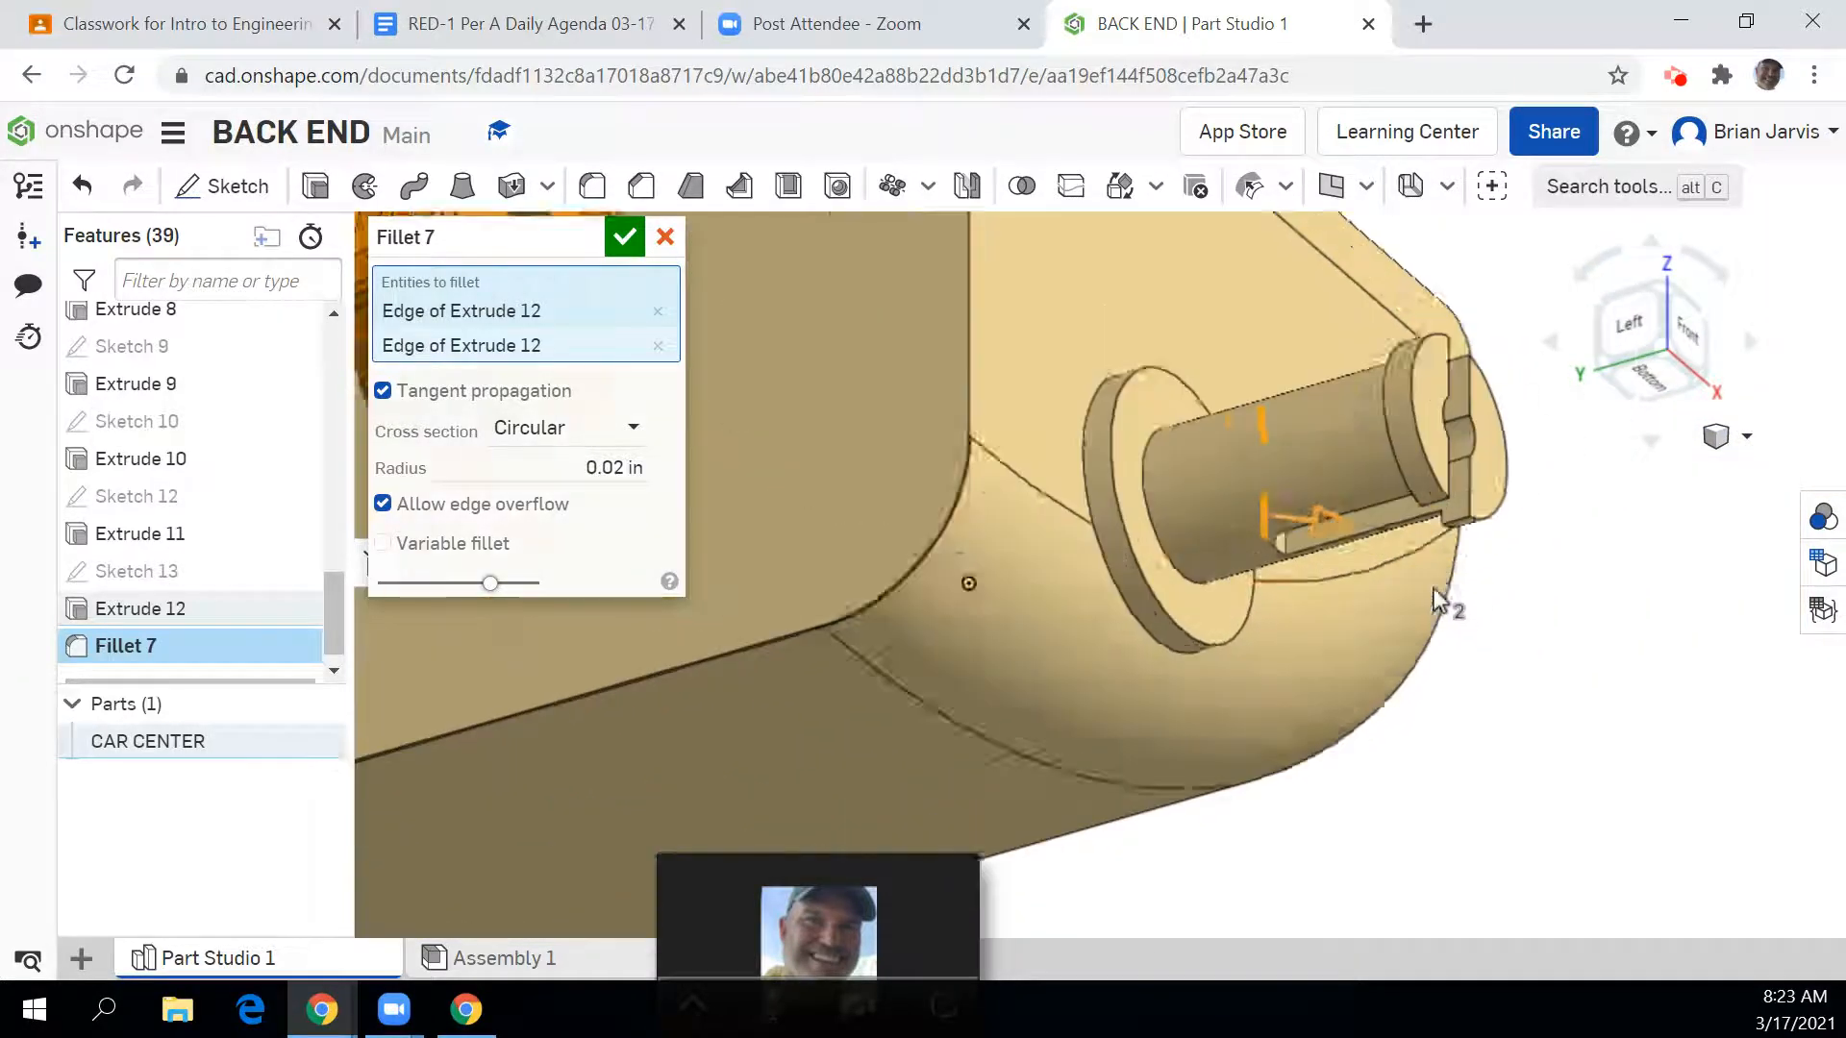
scroll(1264, 528, "up", 5)
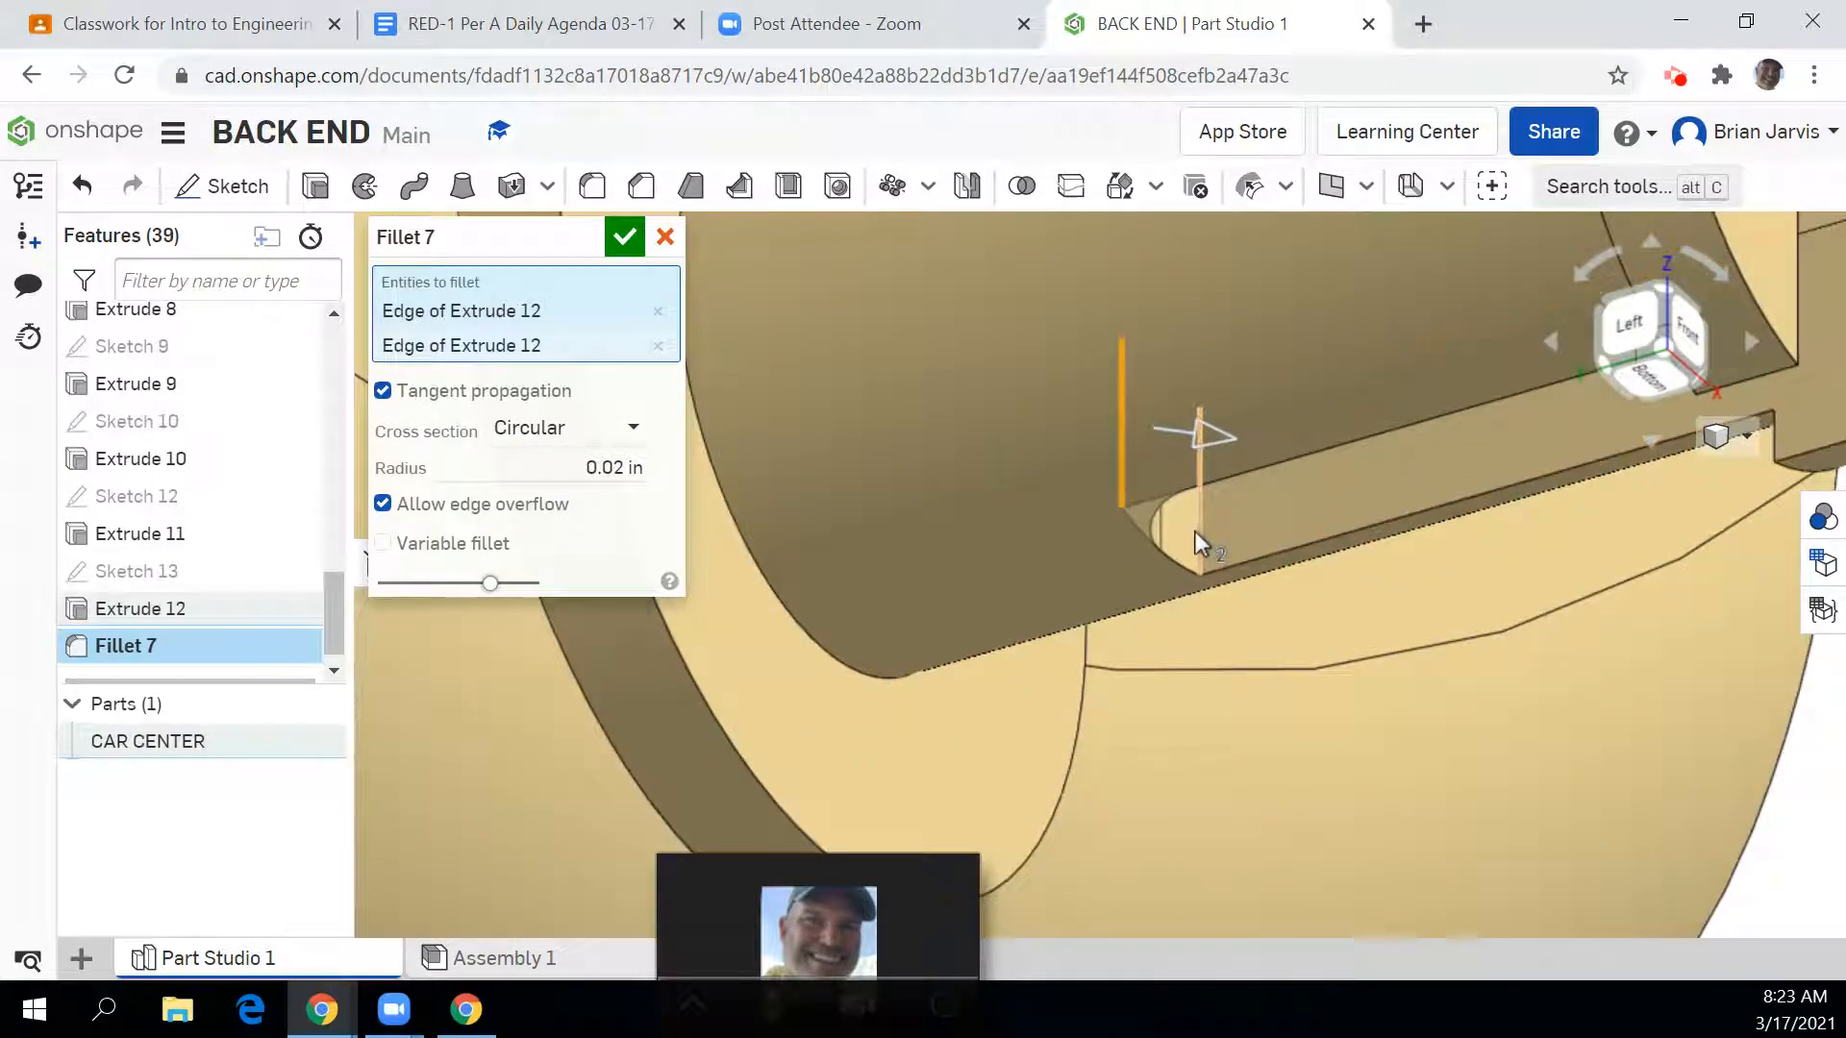
left_click(1196, 532)
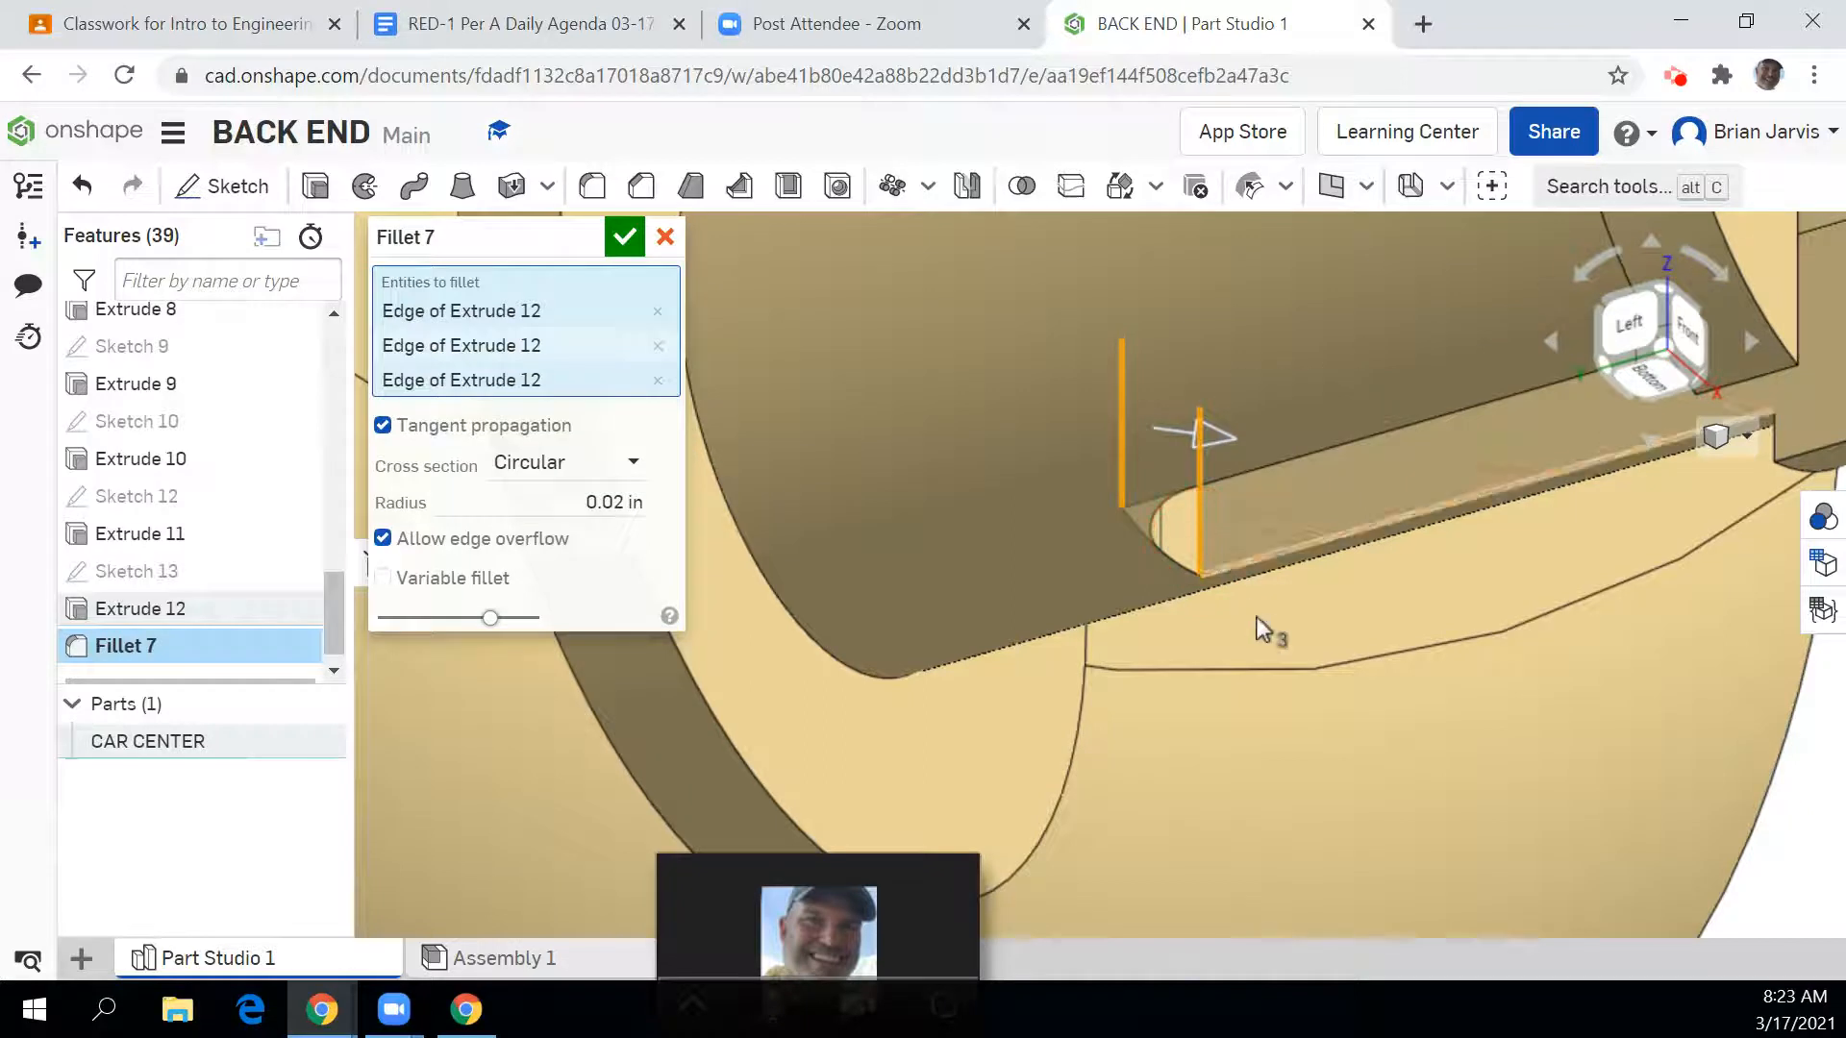
left_click(1699, 391)
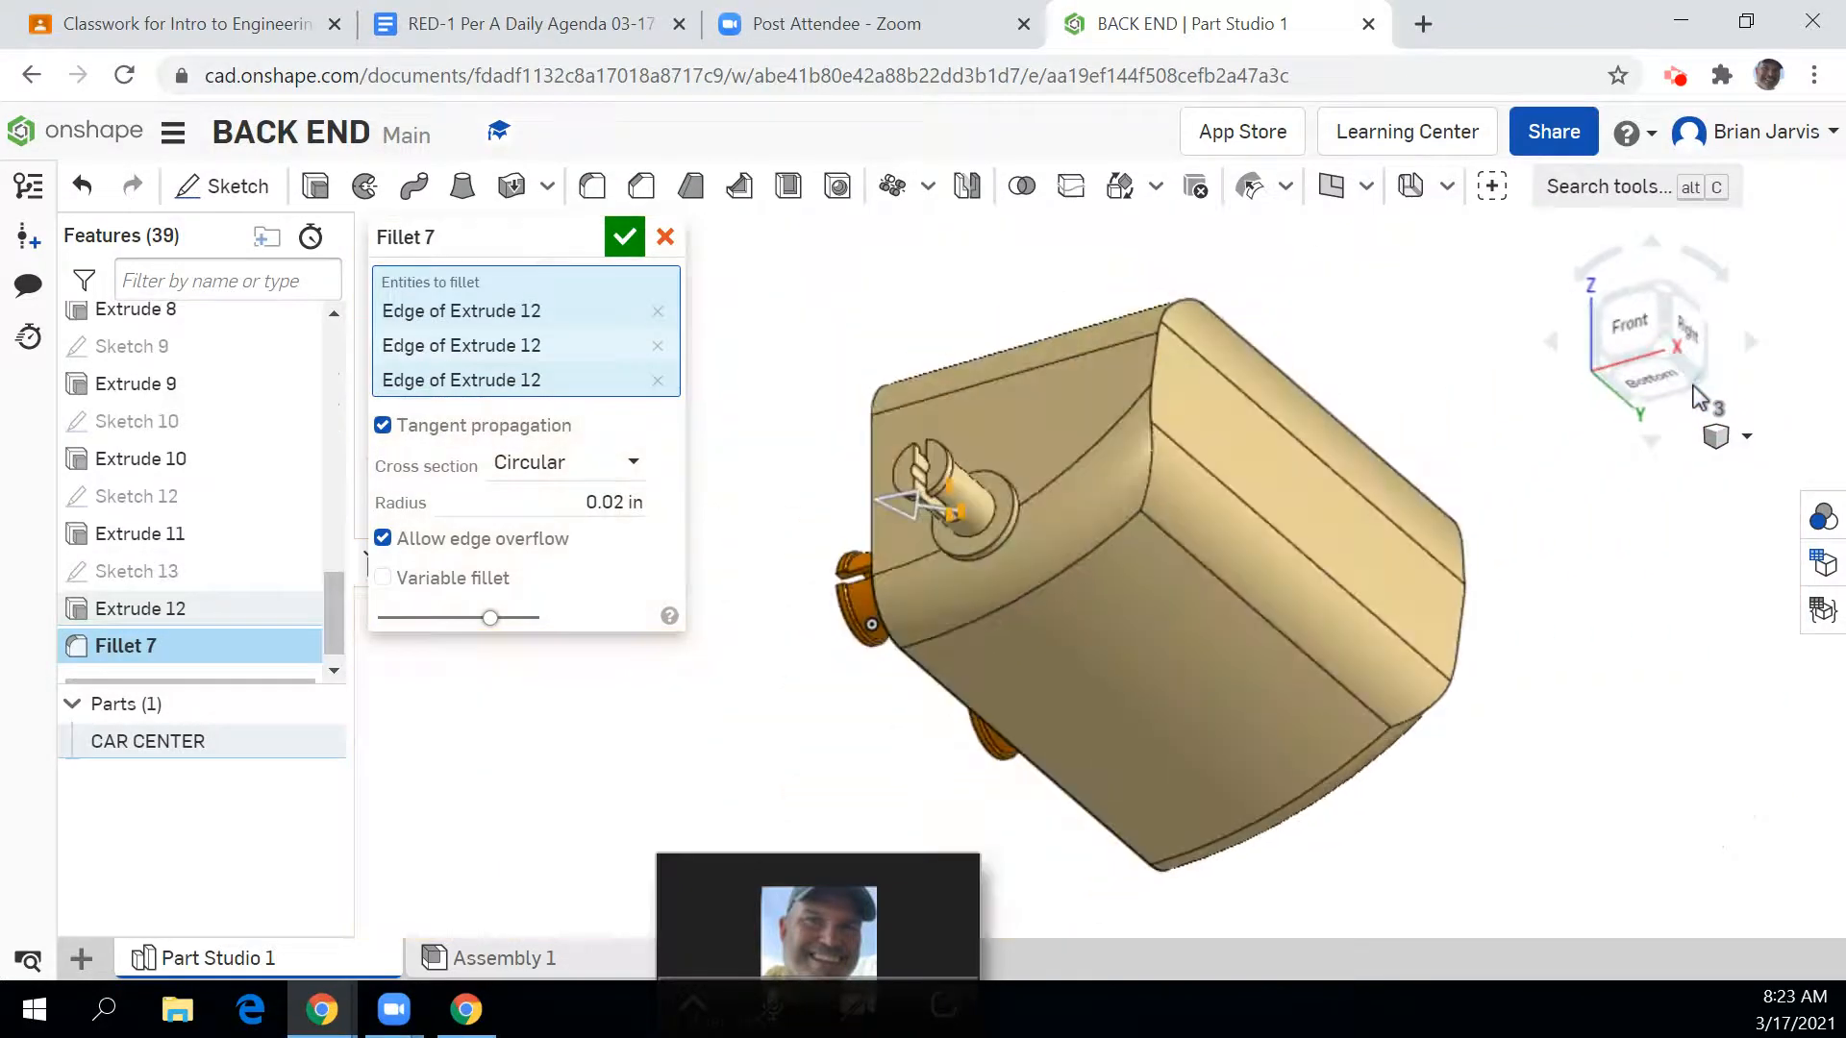
left_click(1678, 306)
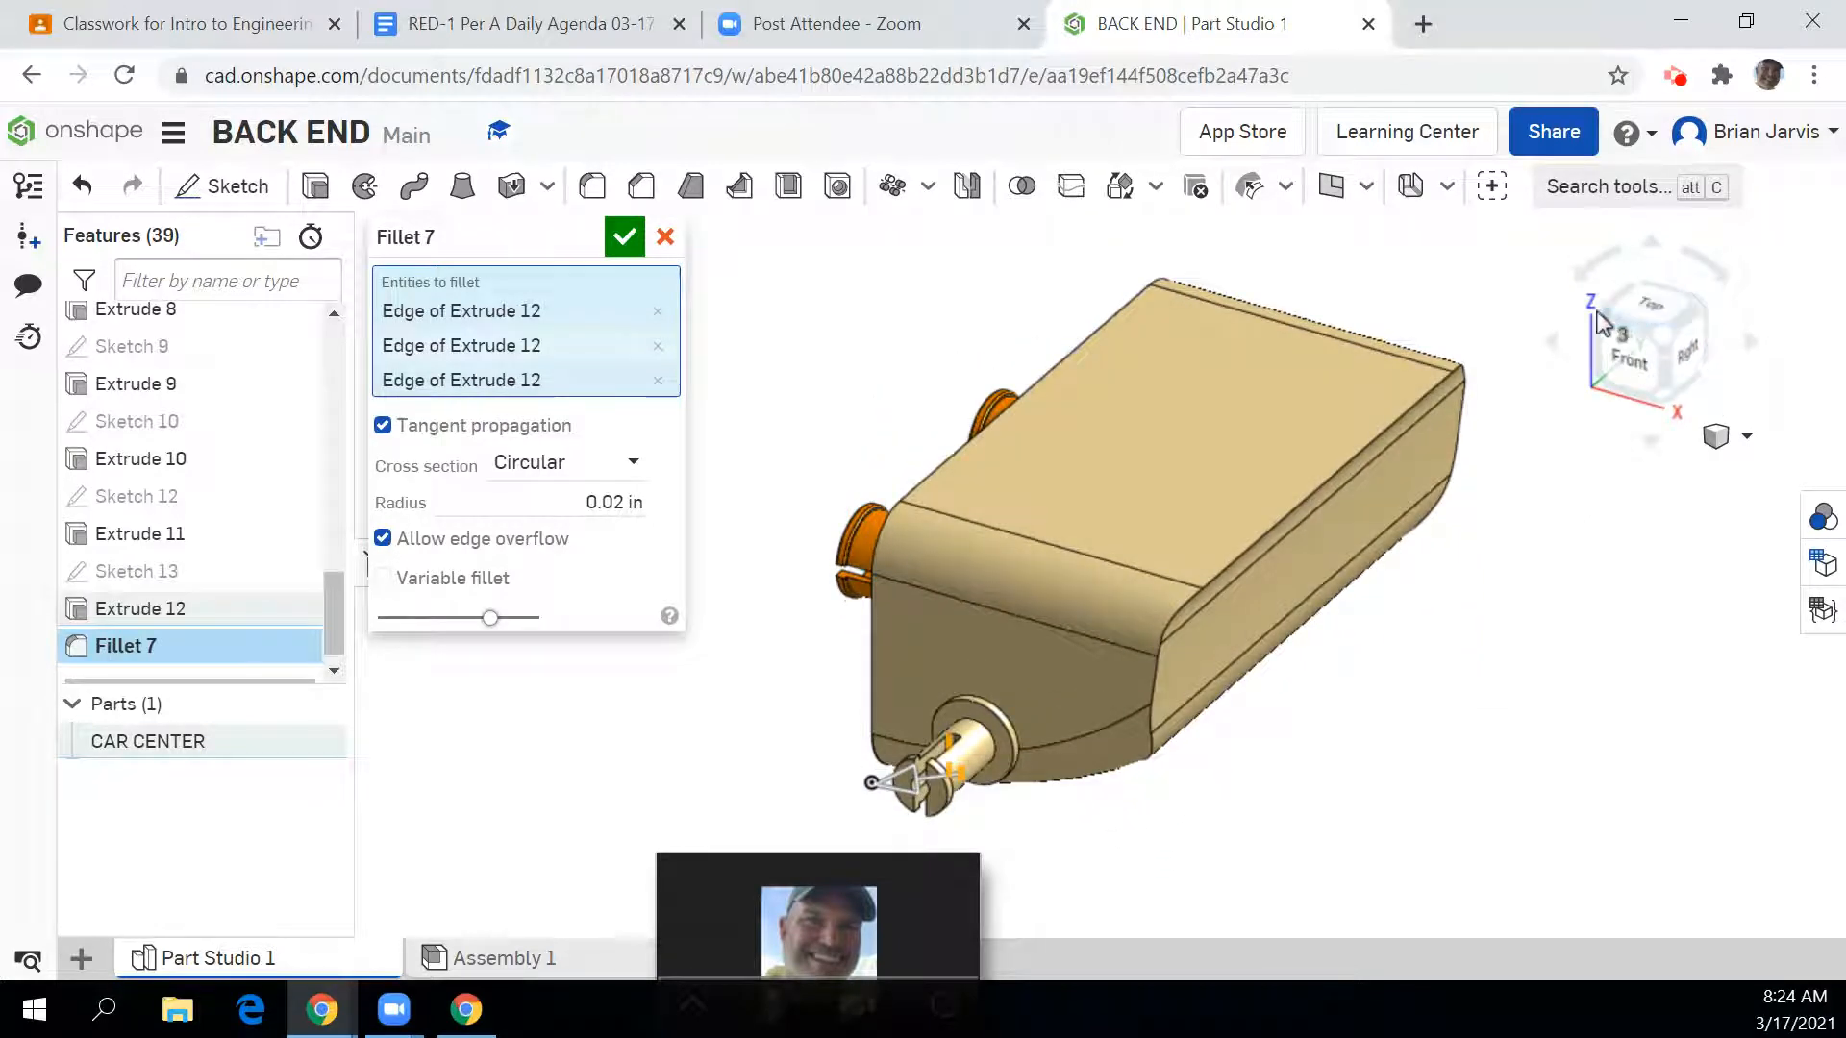
left_click(1613, 332)
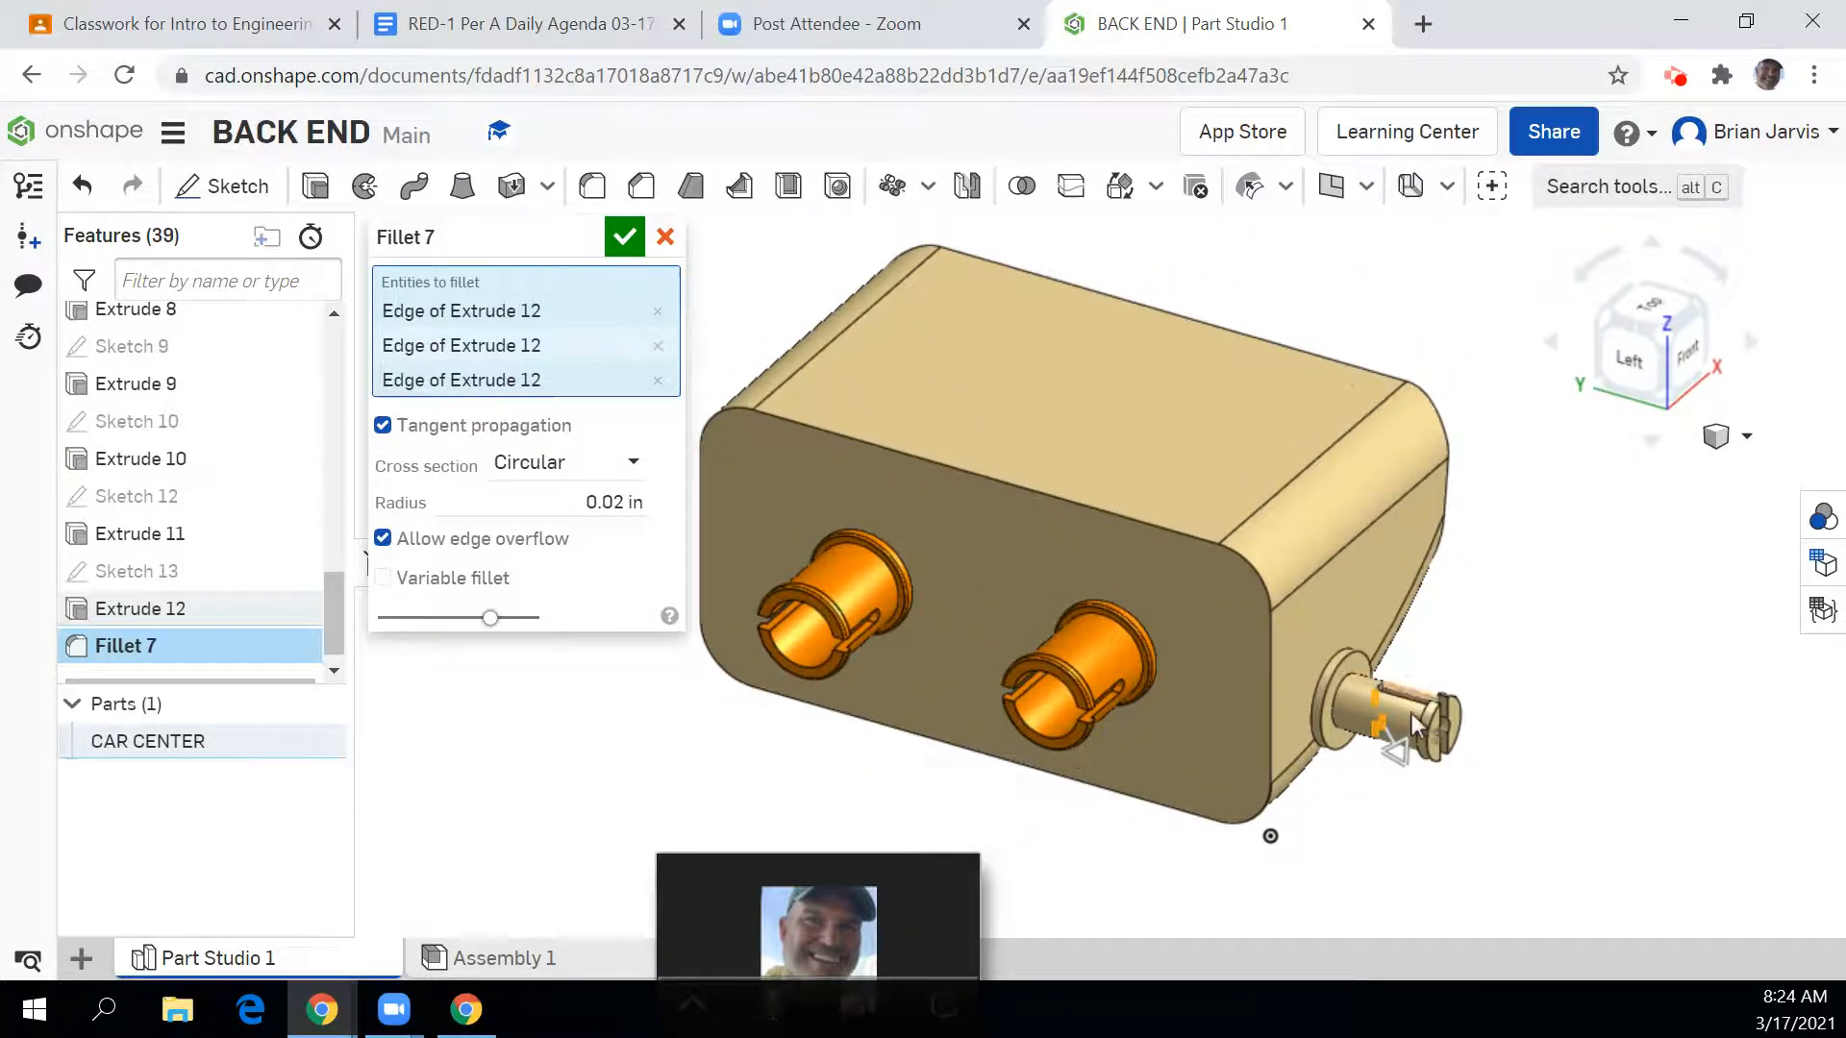
scroll(1323, 586, "up", 10)
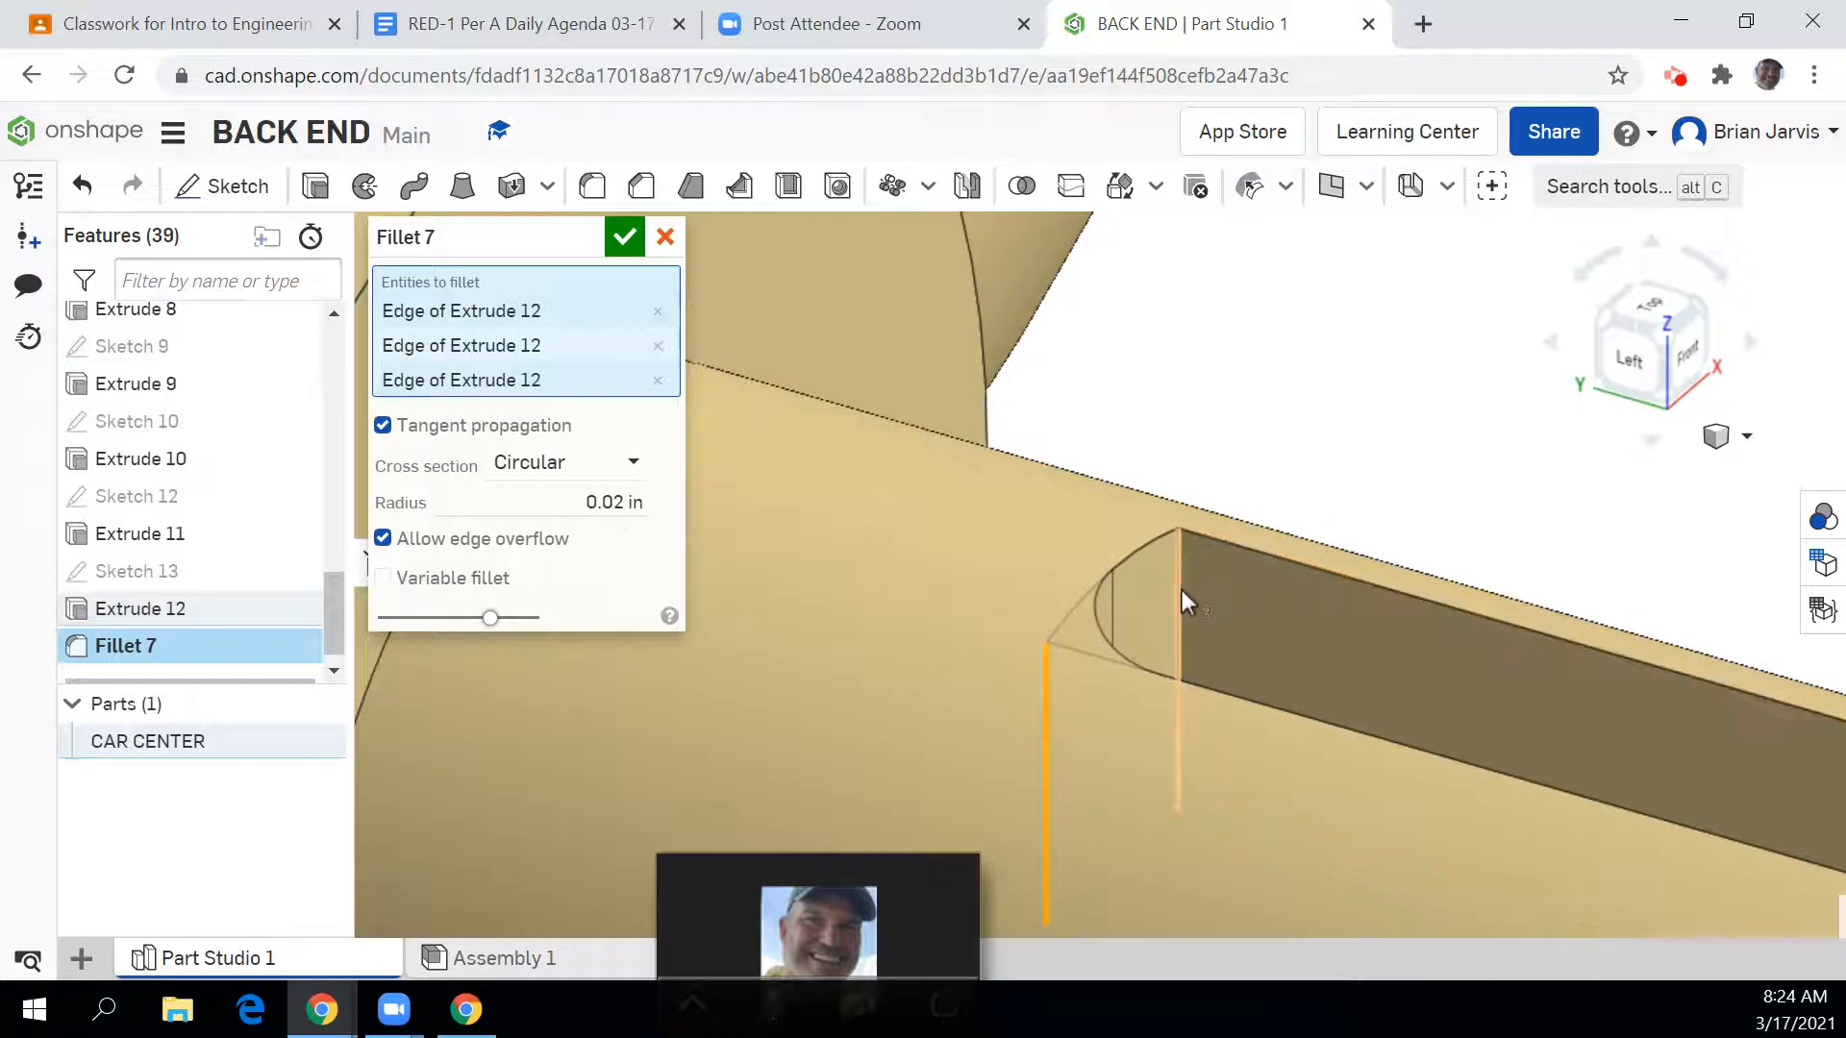
left_click(1179, 590)
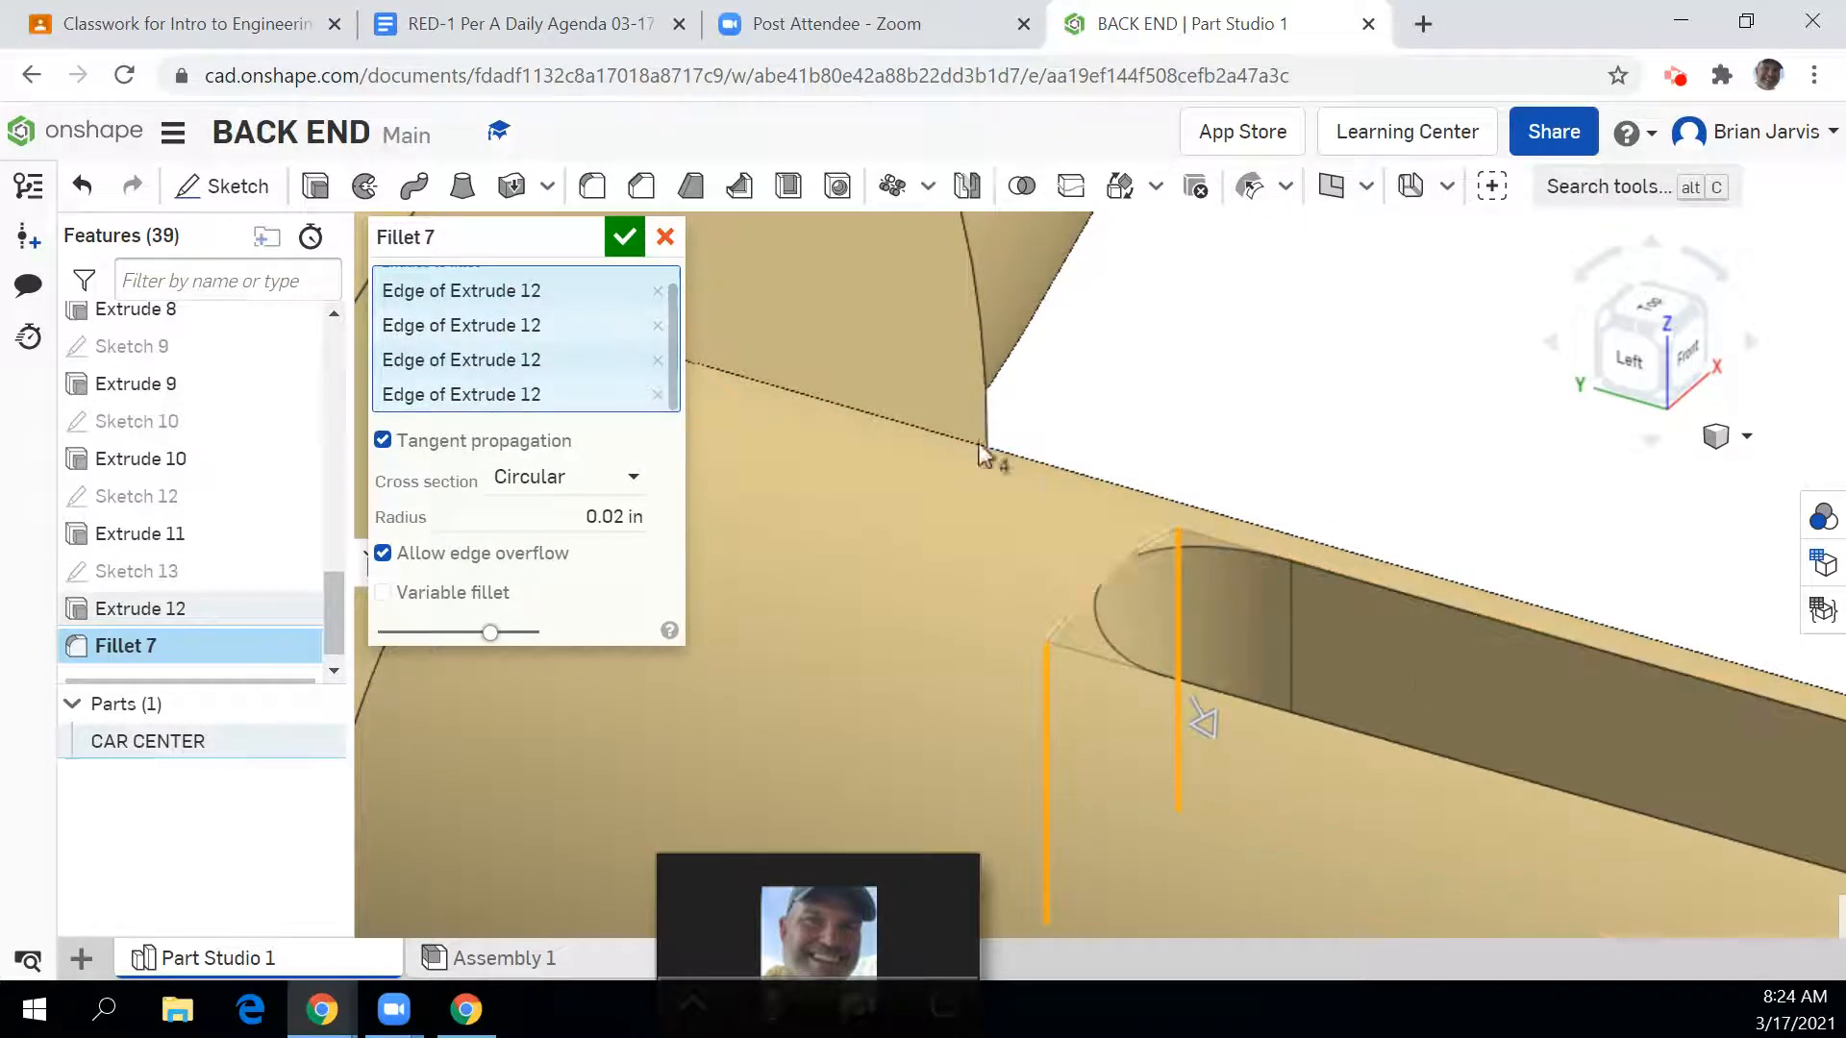
left_click(624, 237)
Step: Start a fillet on the outward-facing circular edge of the axle's base disc and set its radius to 0.02 in
scroll(1529, 426, "up", 2)
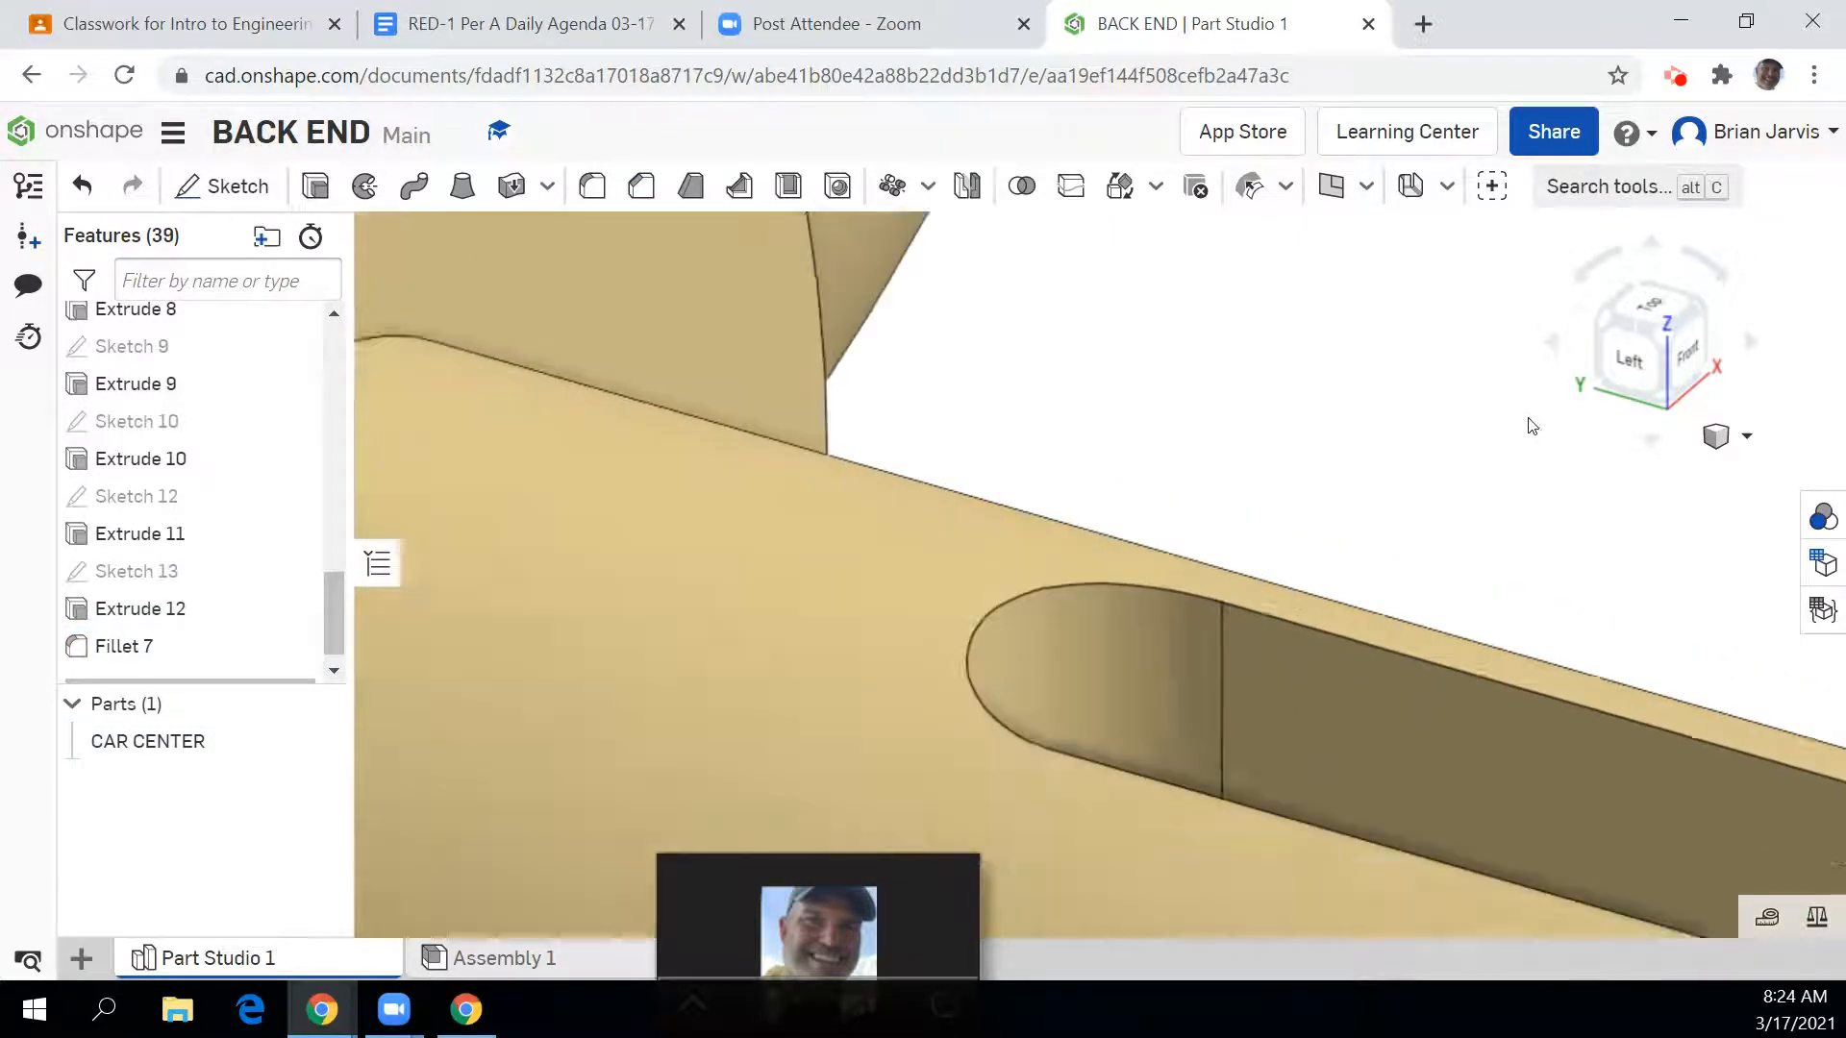
scroll(1532, 426, "down", 5)
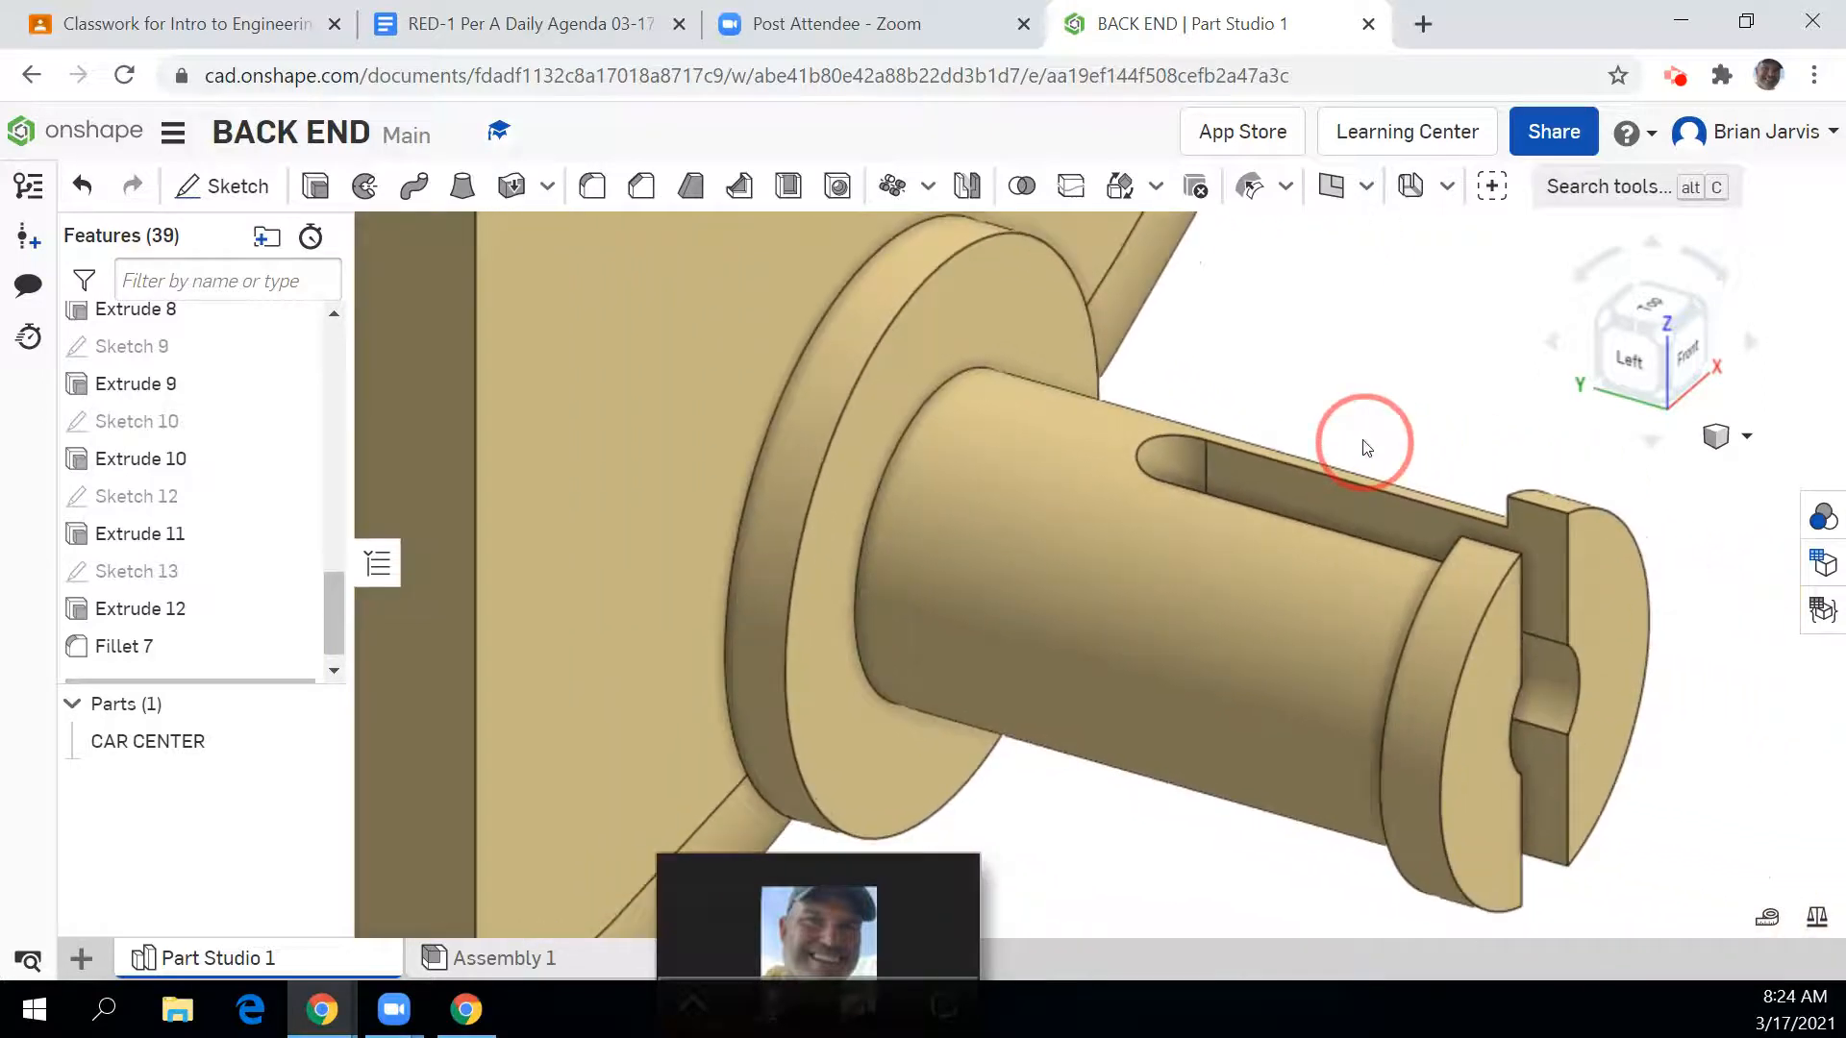
left_click(607, 192)
left_click(612, 410)
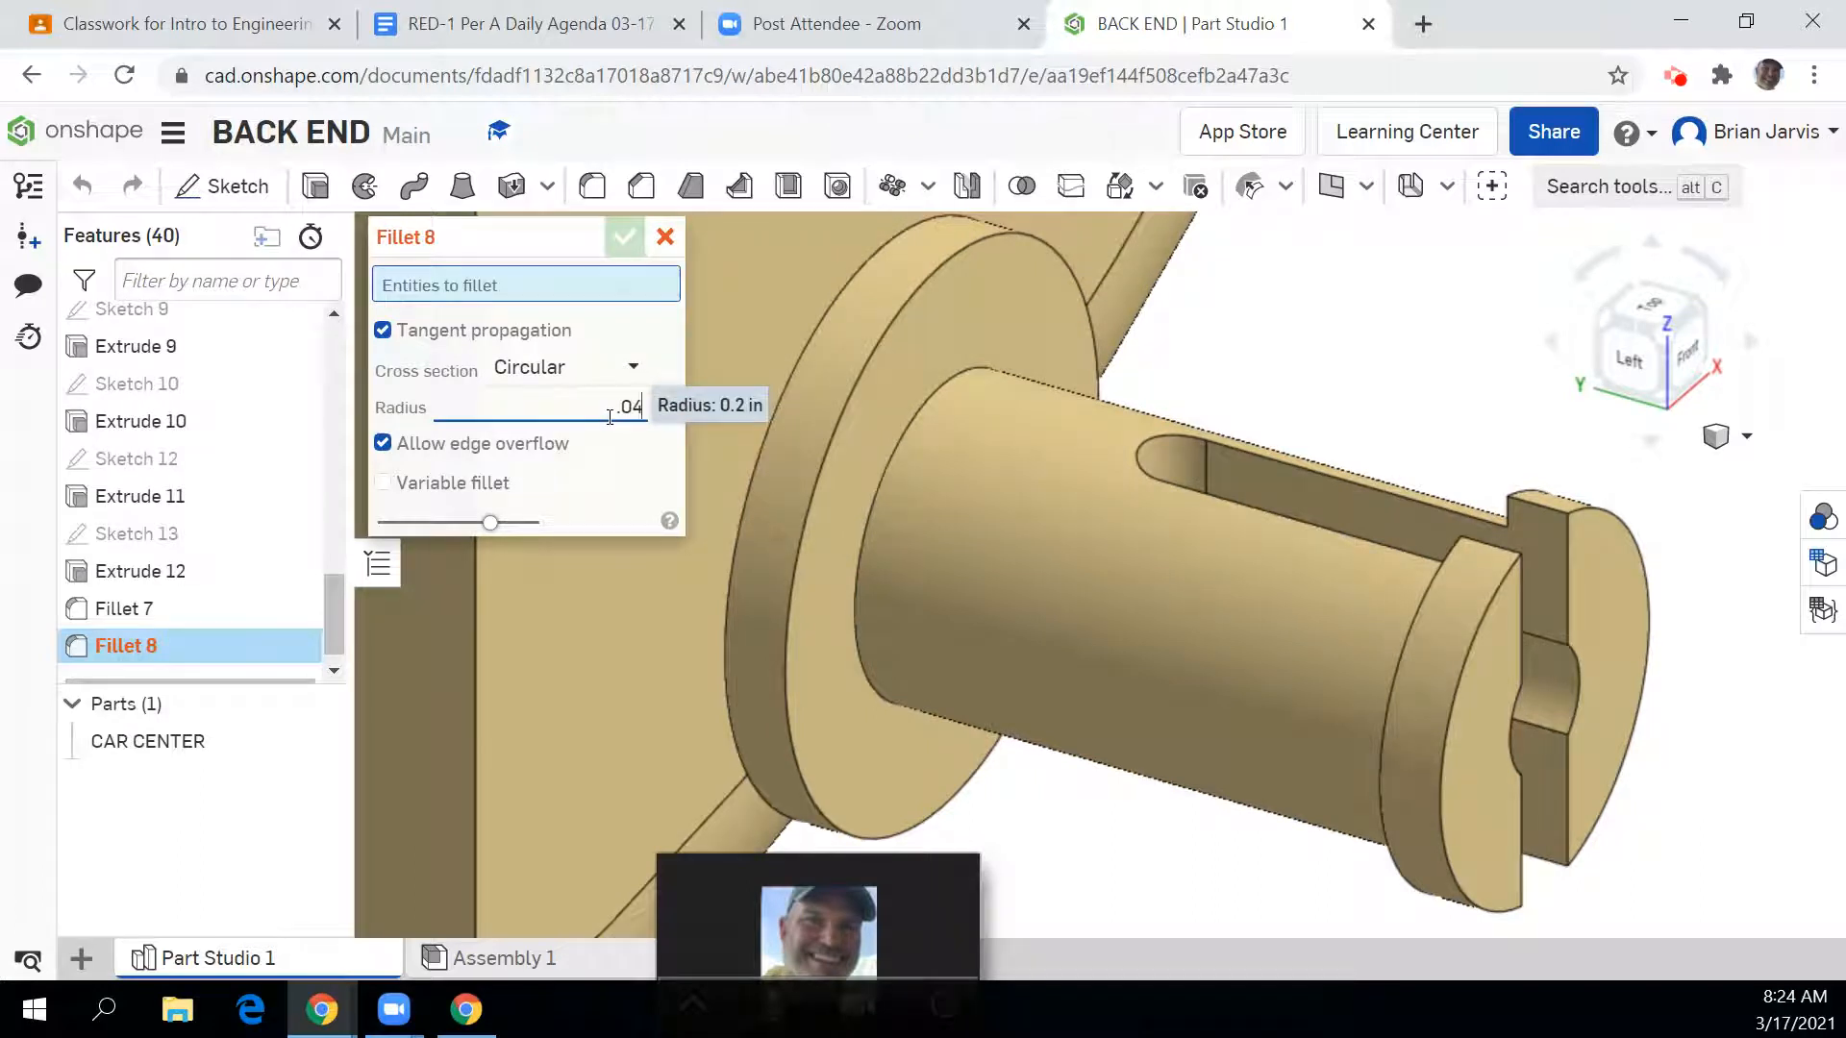
type(".04")
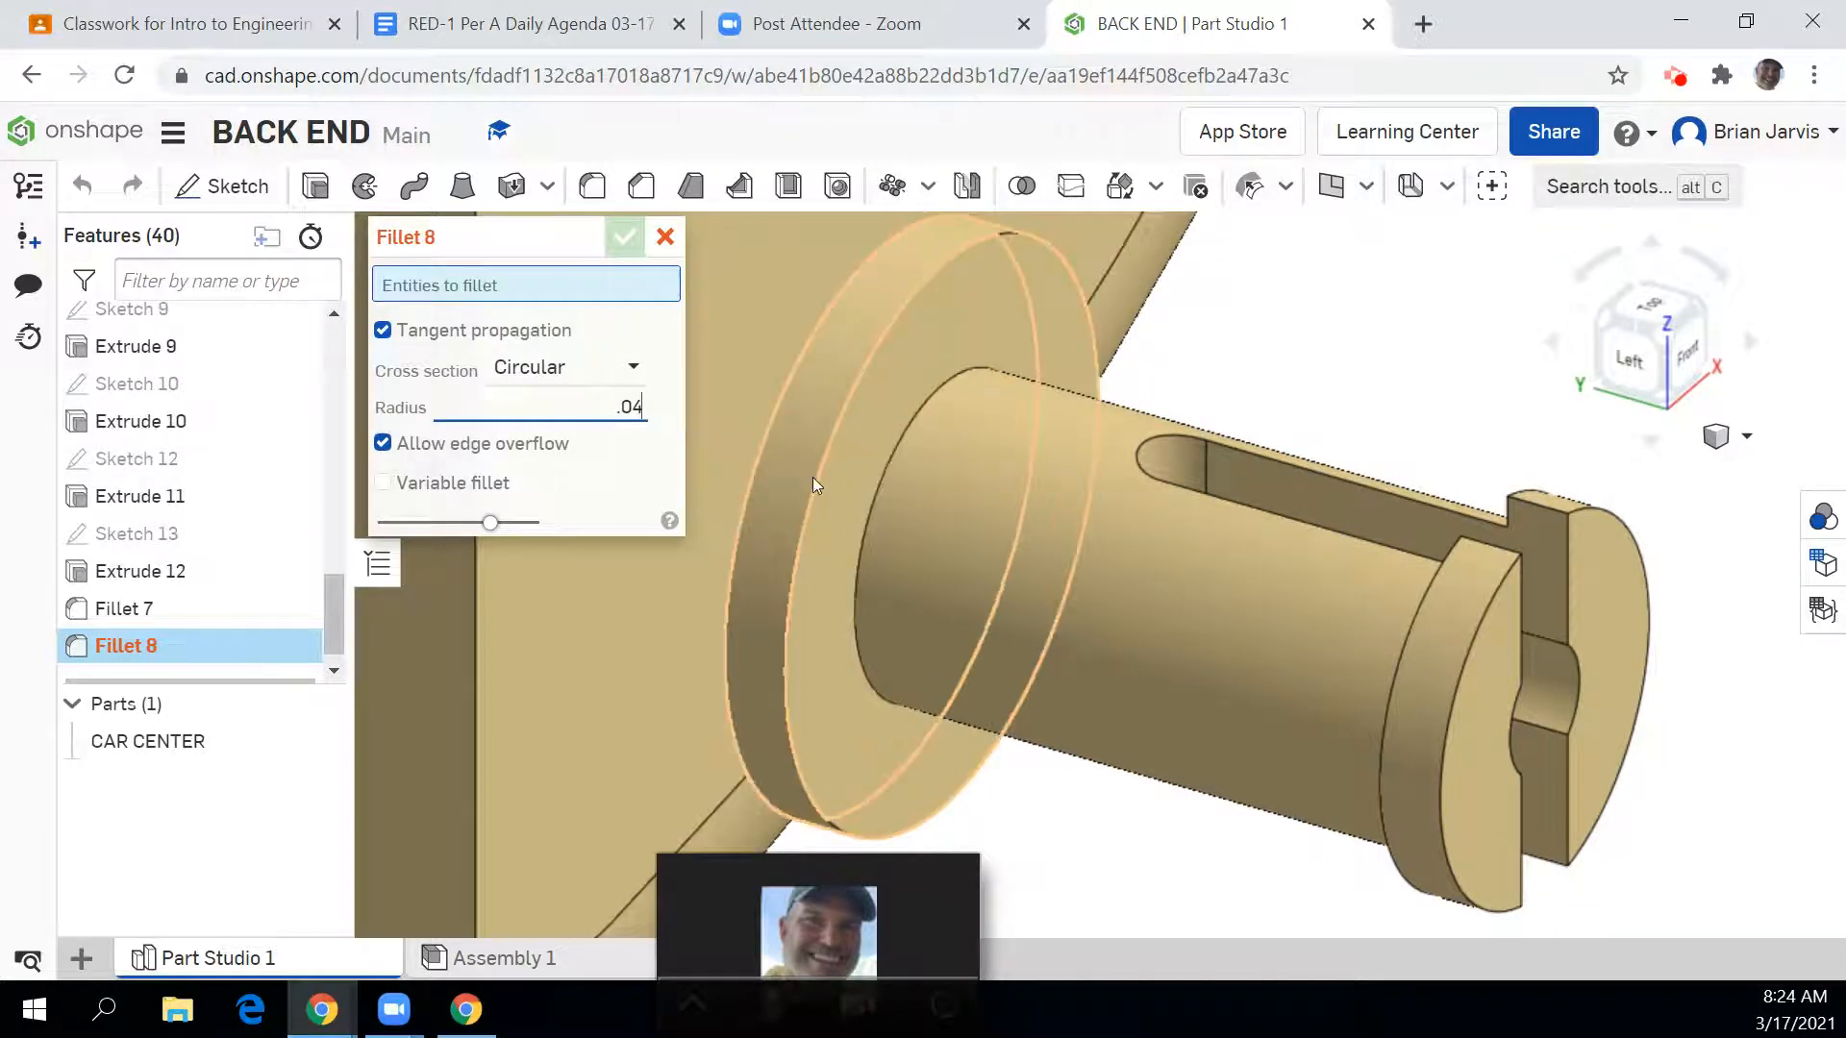
left_click(812, 476)
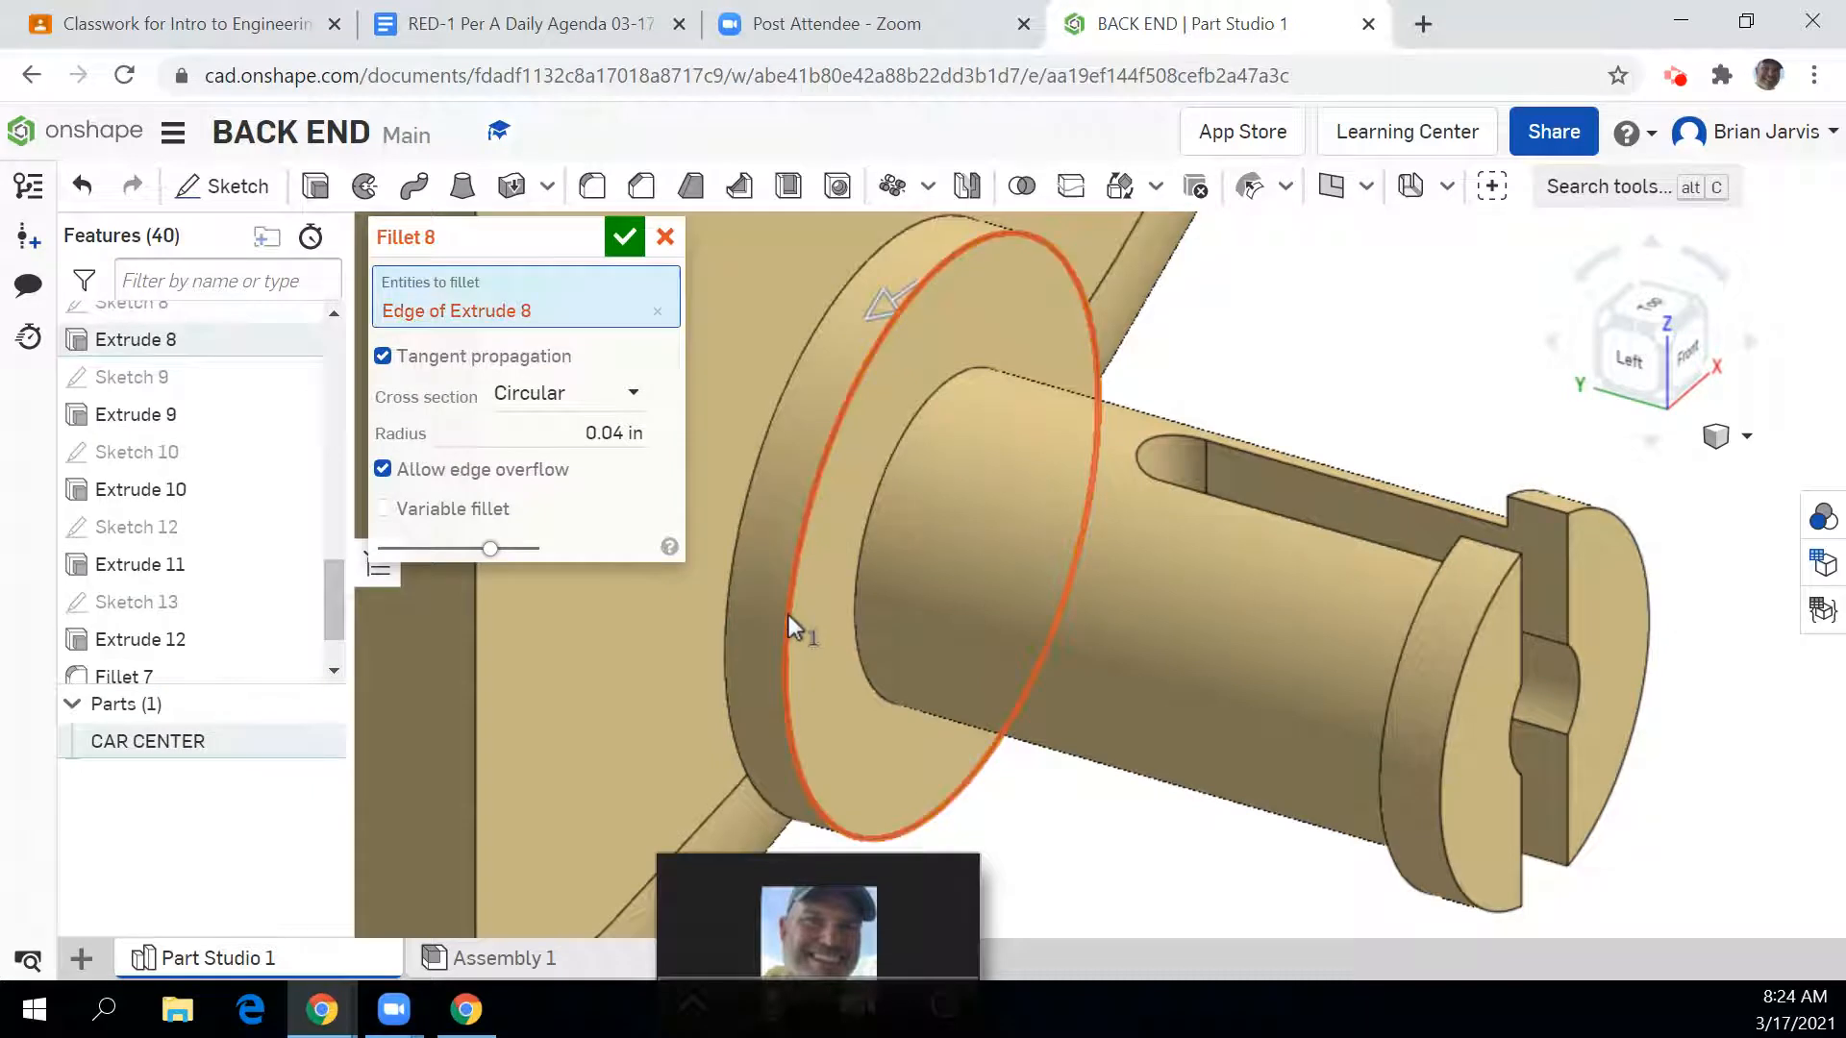
left_click(625, 434)
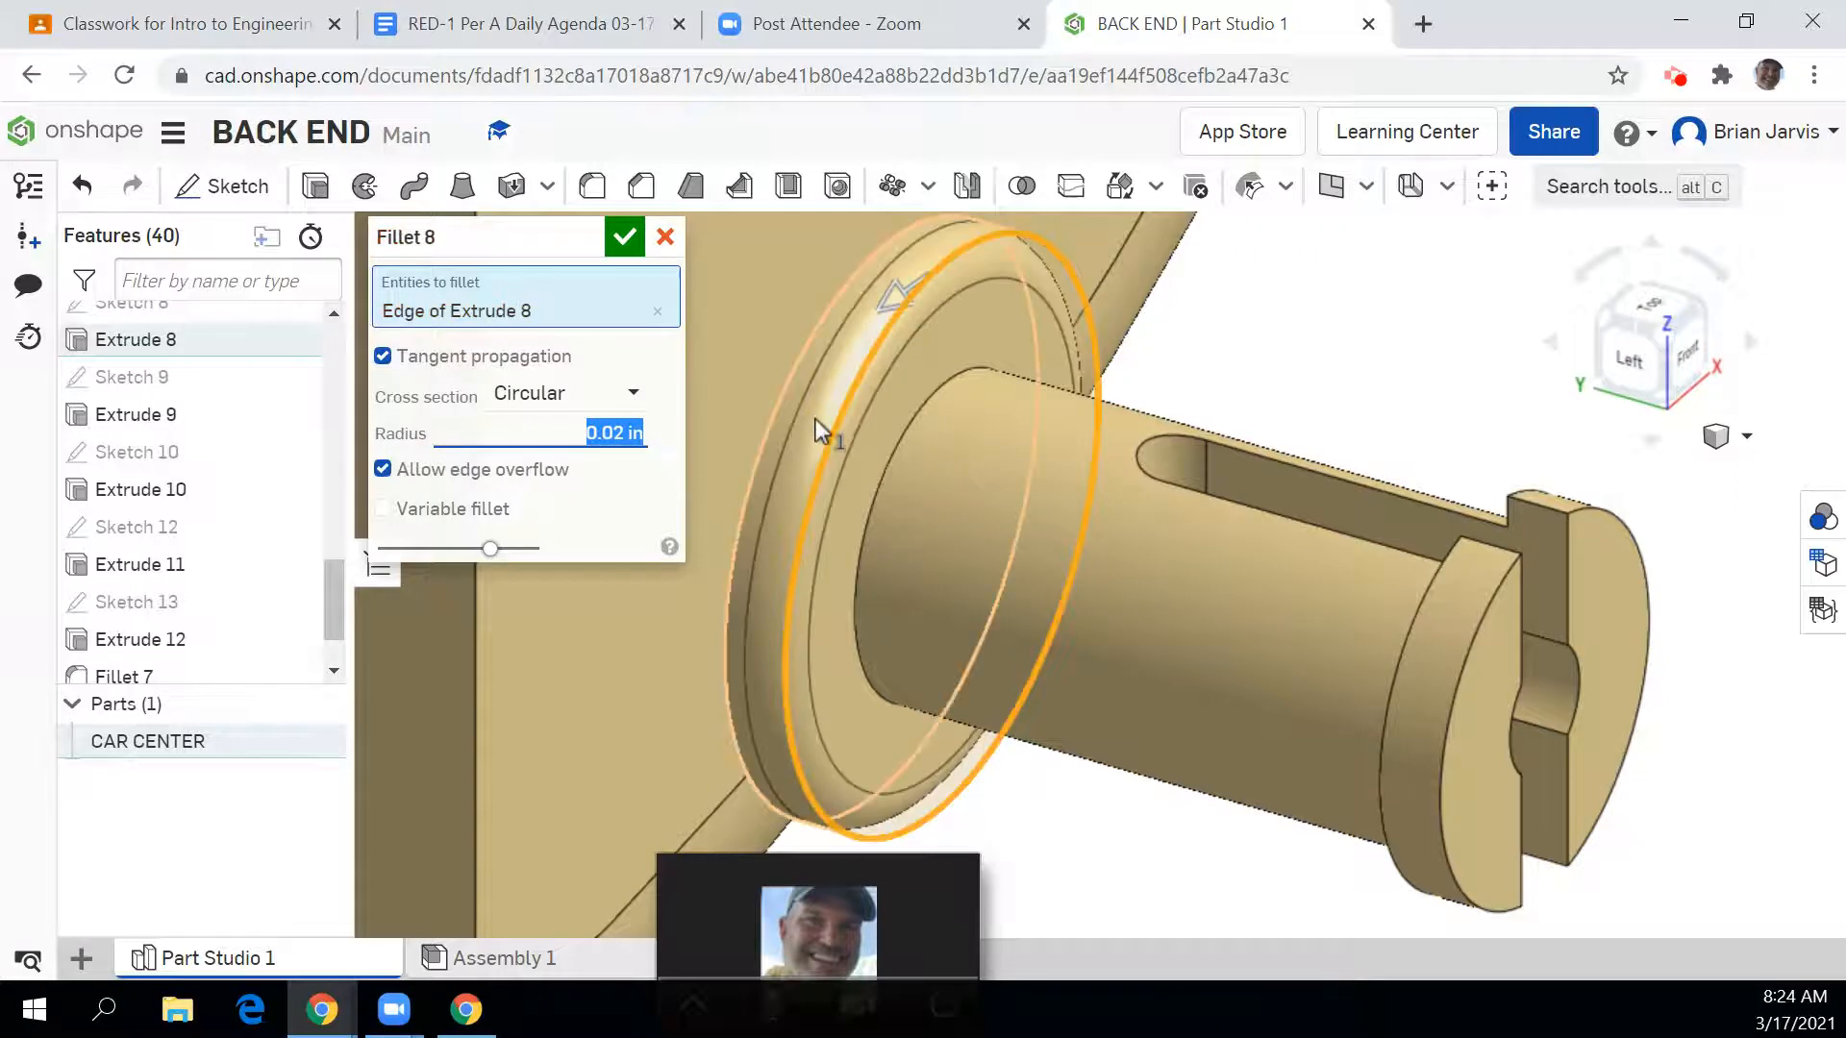
Step: Reduce the base disc's edge fillet radius to 0.008 in
left_click(630, 432)
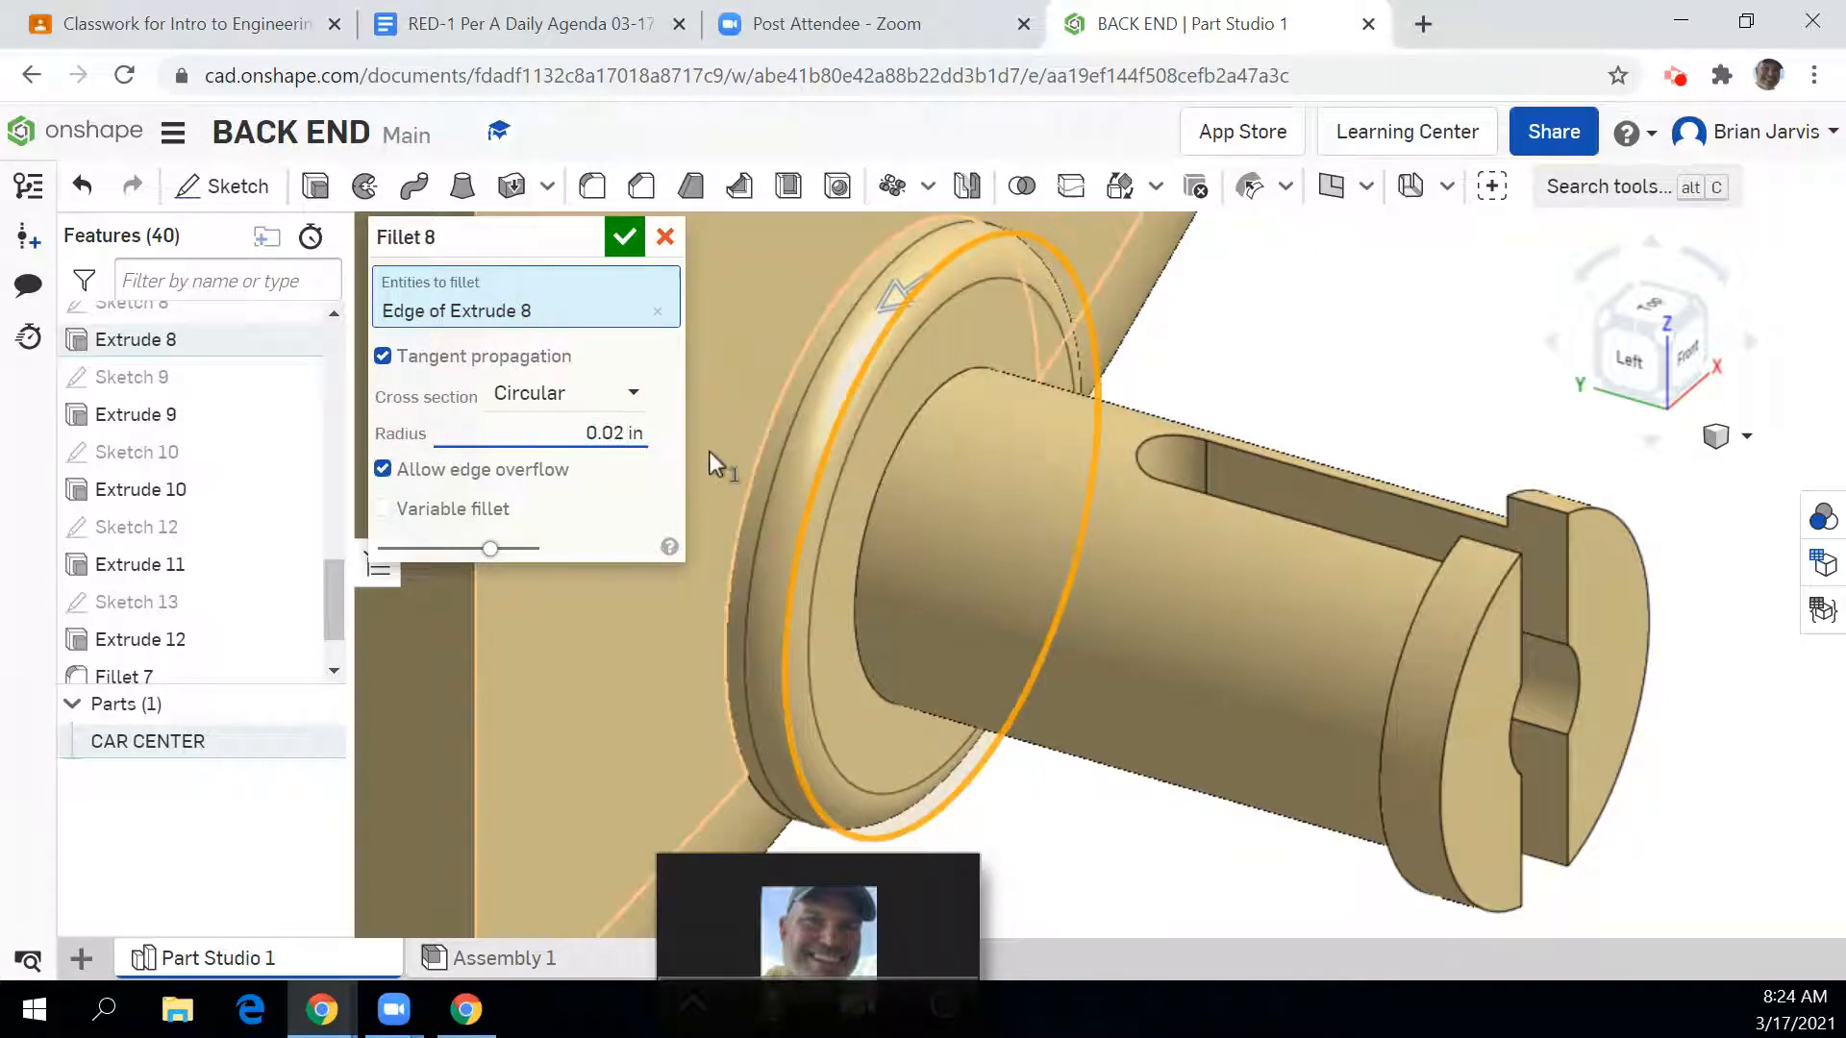
key("BackSpace")
key("BackSpace")
type("08")
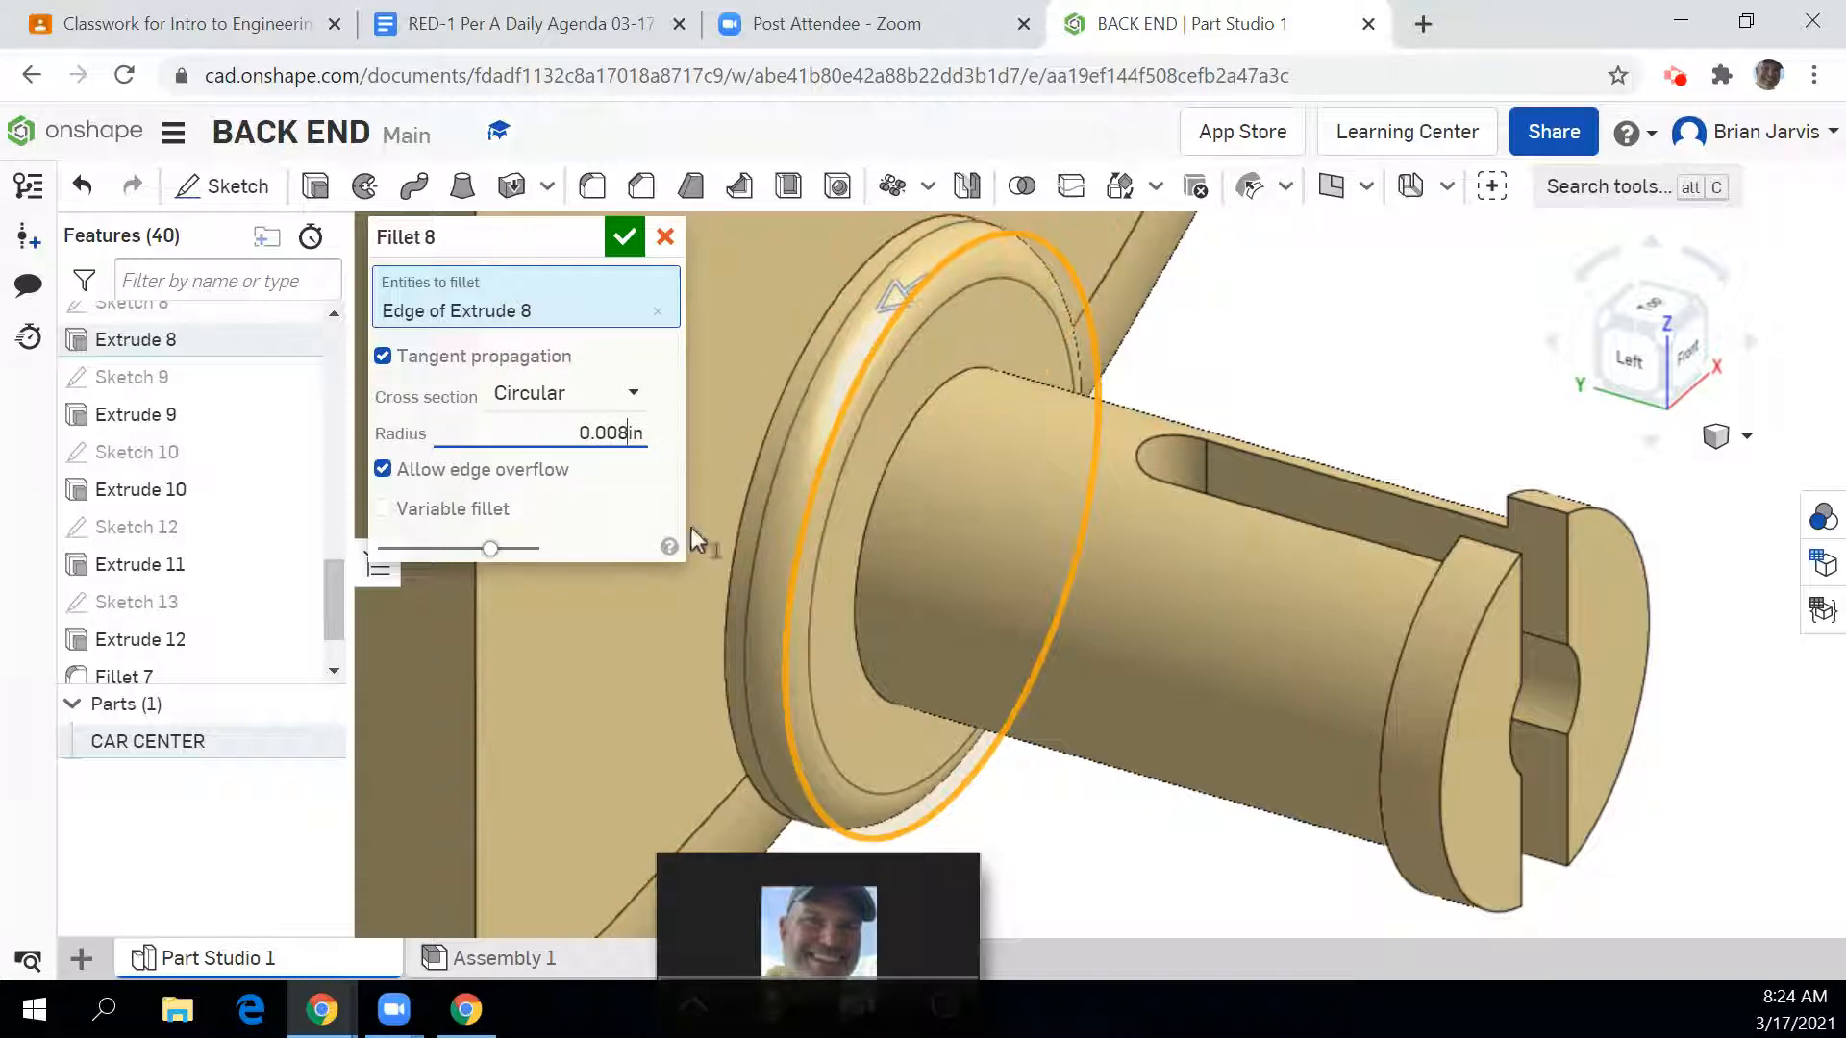
key("Return")
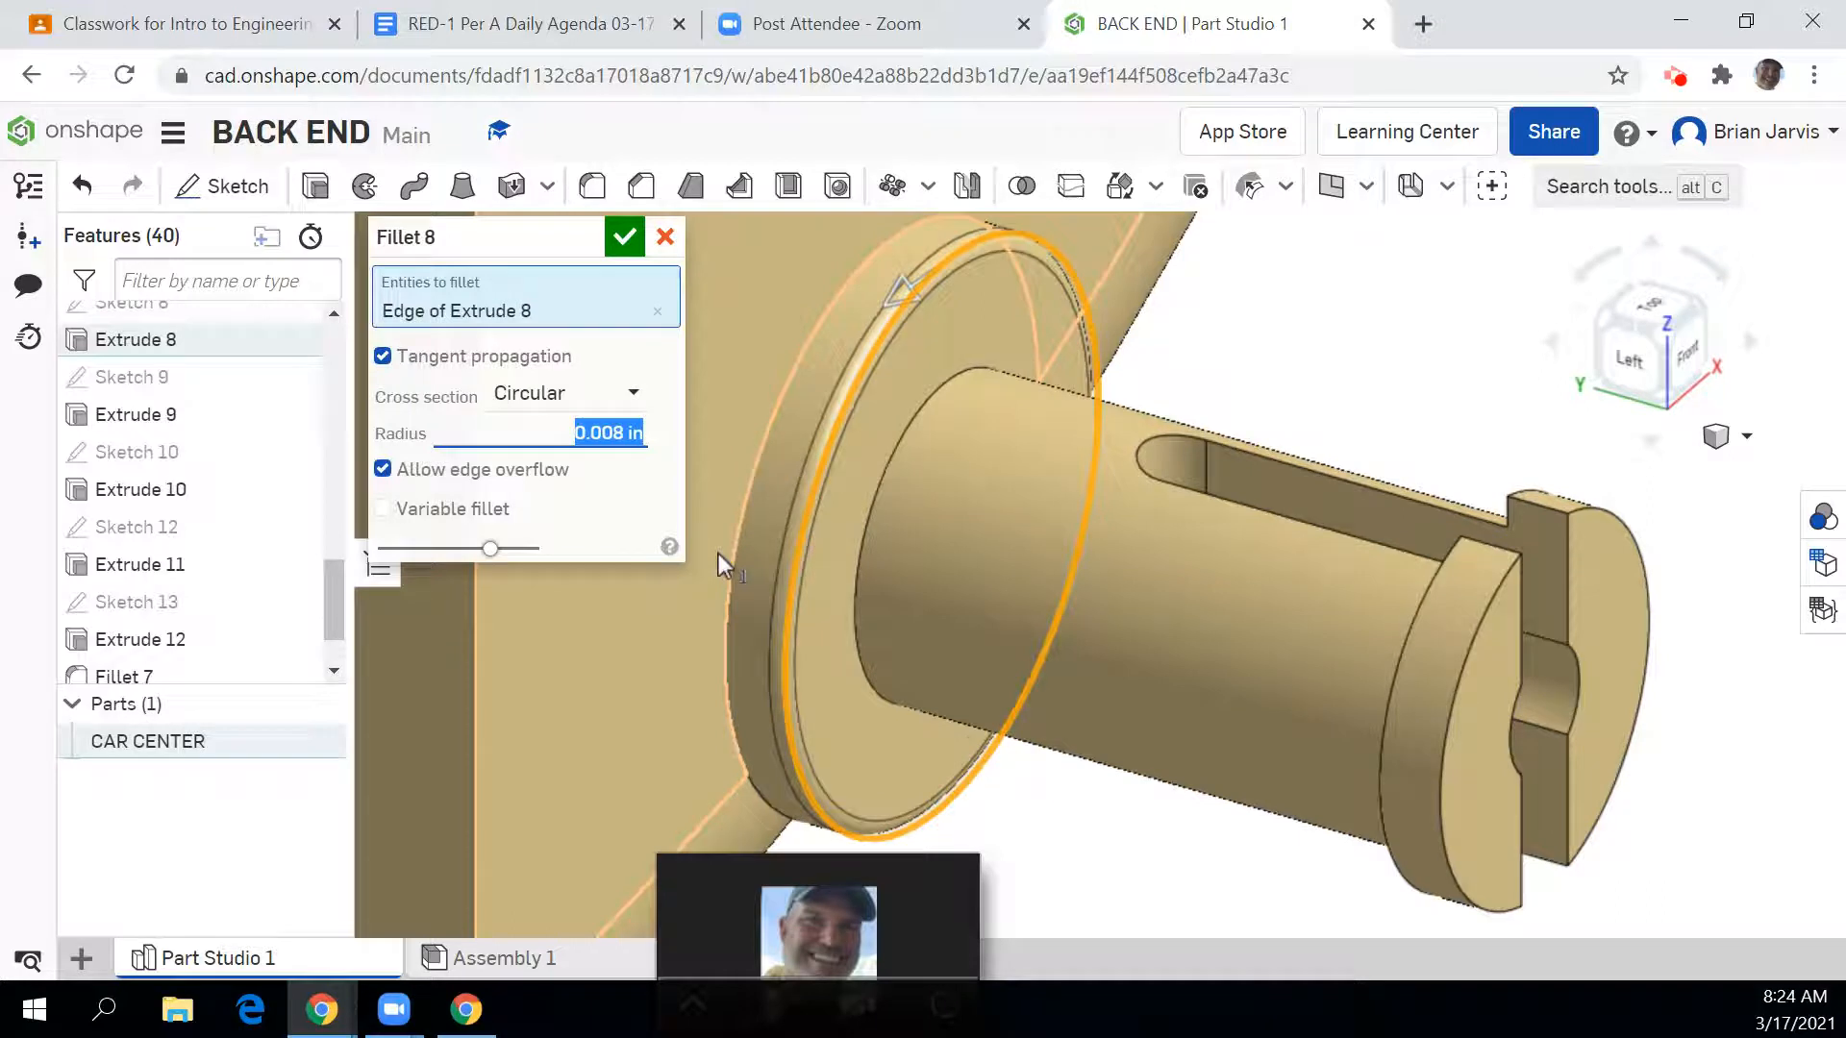
Step: Add the front and back curved edges of both lip halves at the pin's end to the fillet and finish it
left_click(1446, 760)
left_click(1427, 718)
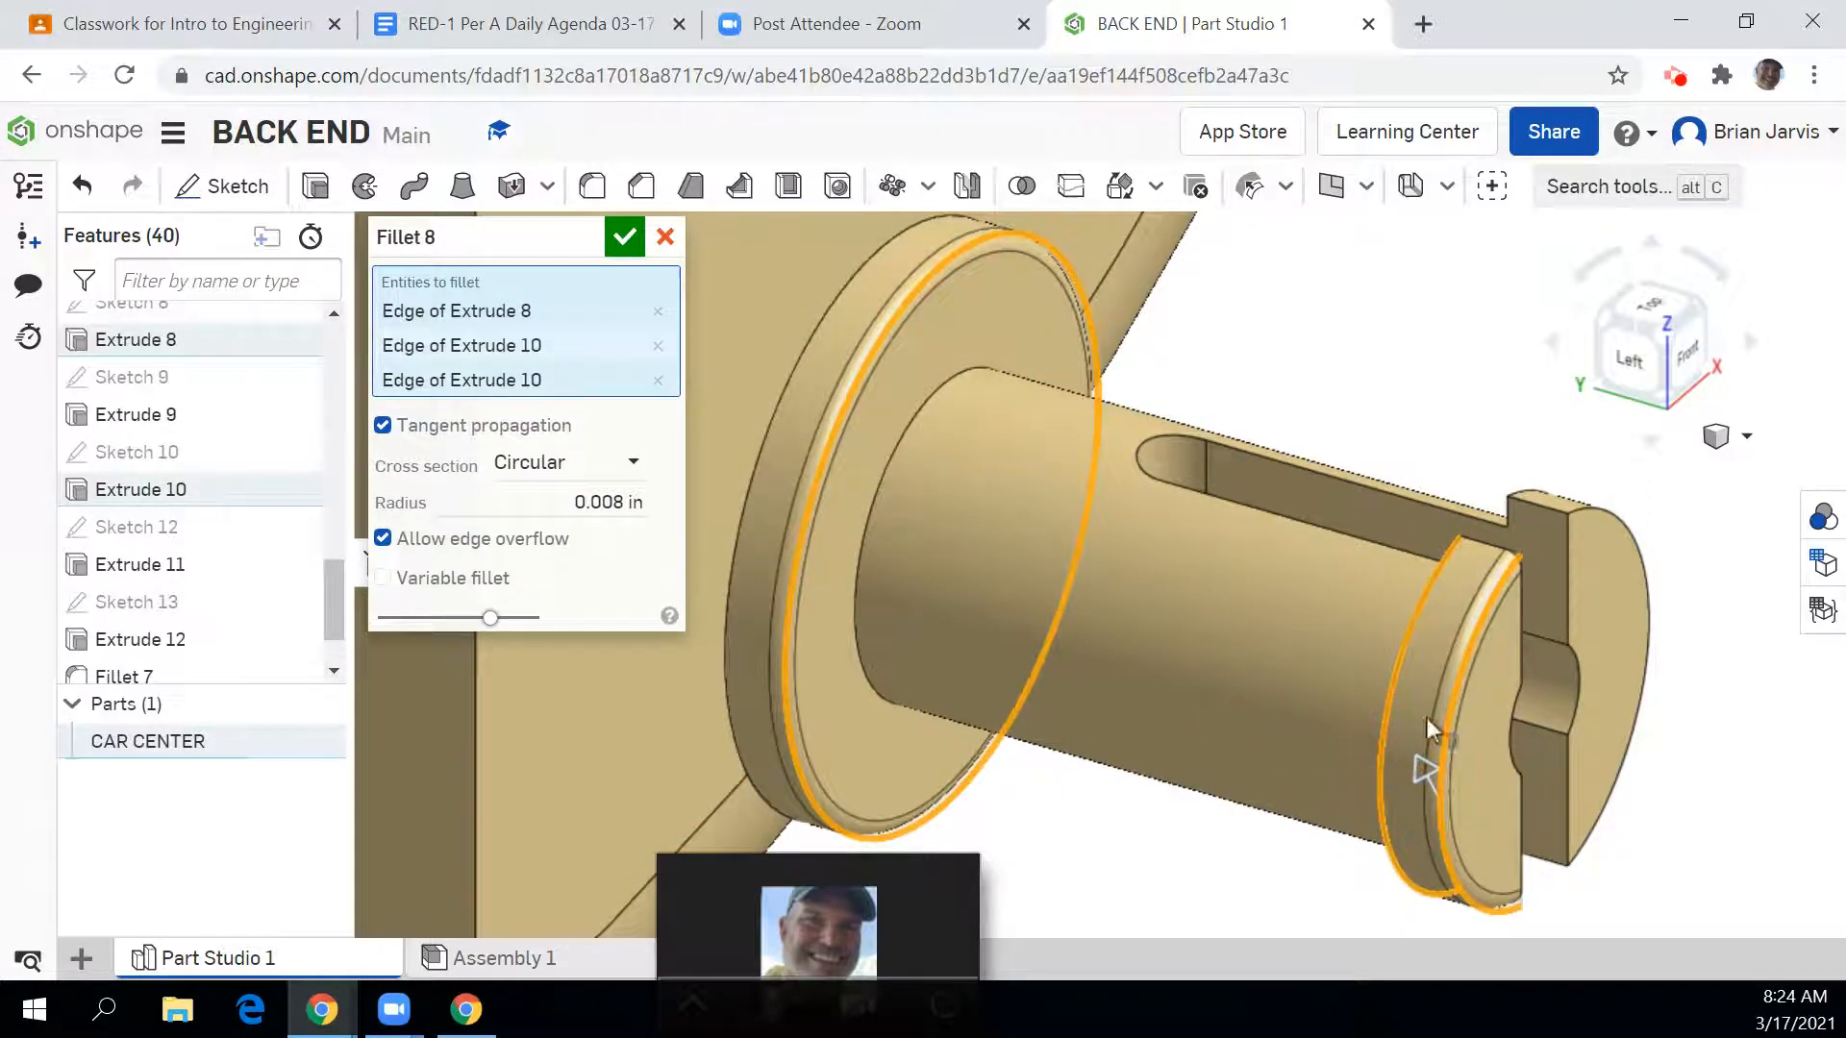
left_click(1639, 550)
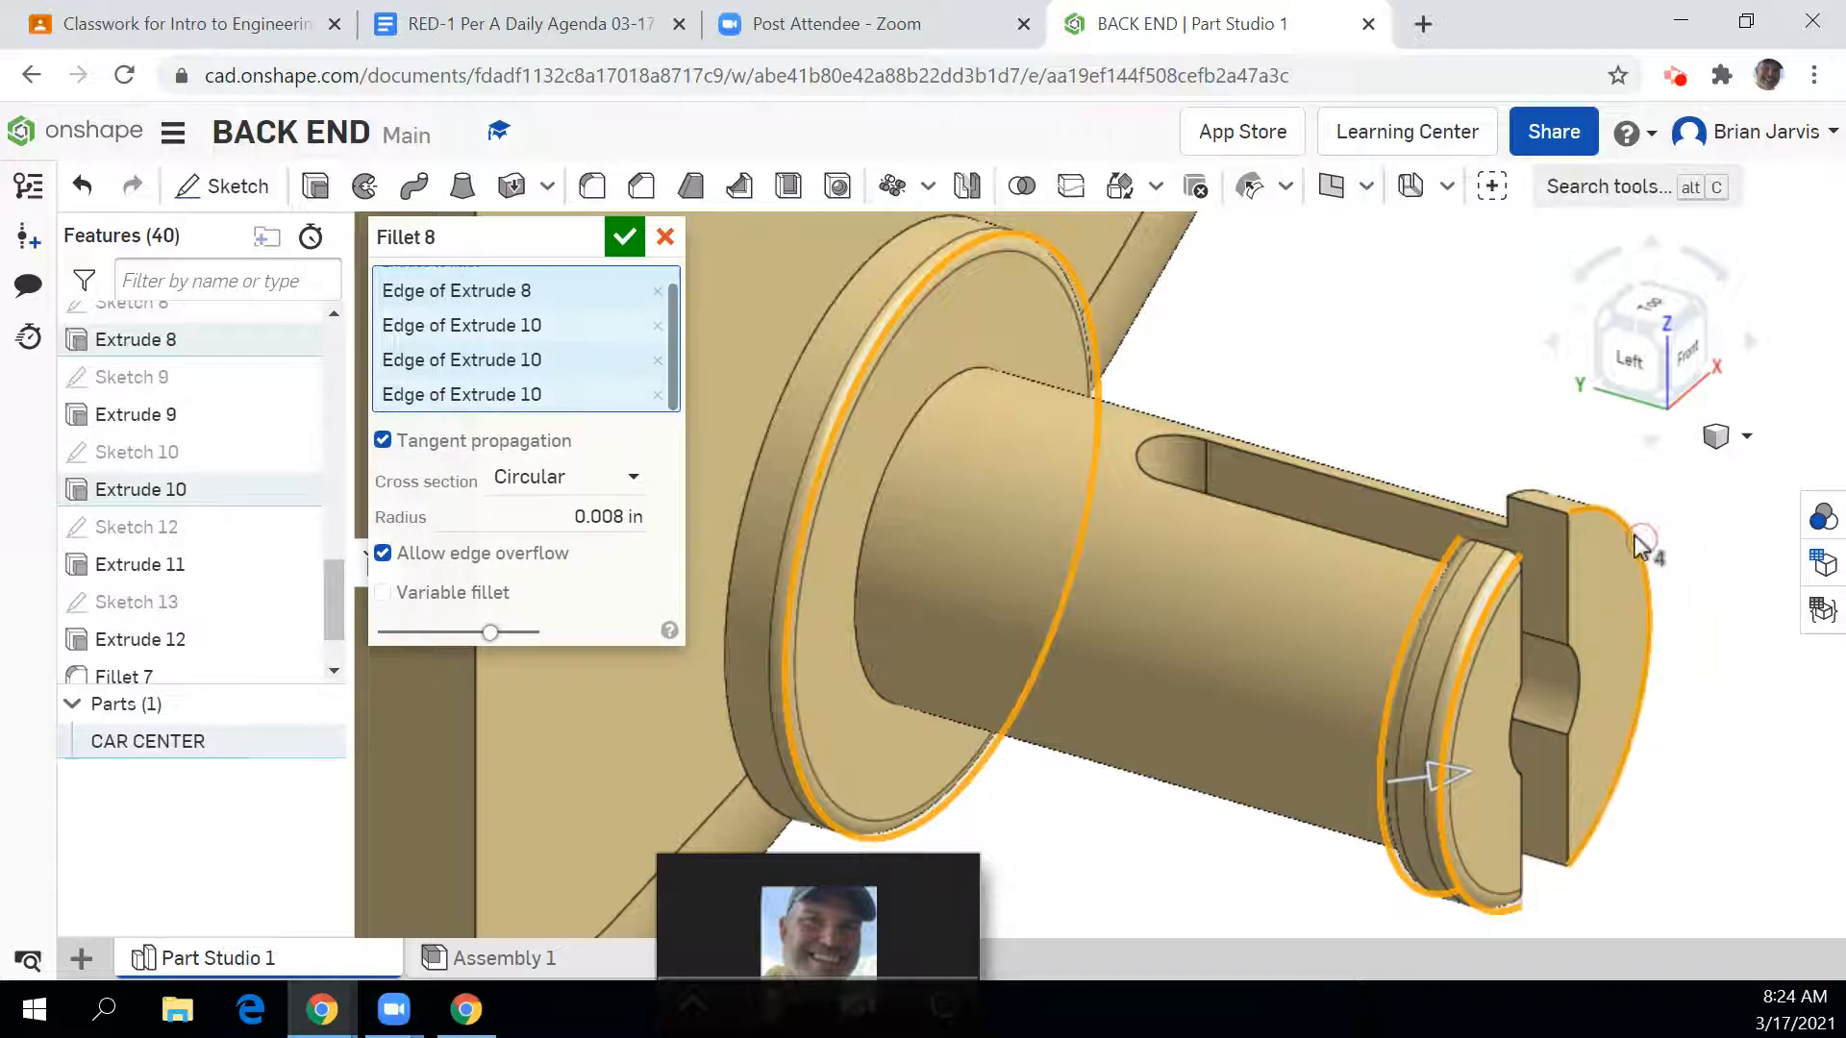
left_click(1539, 492)
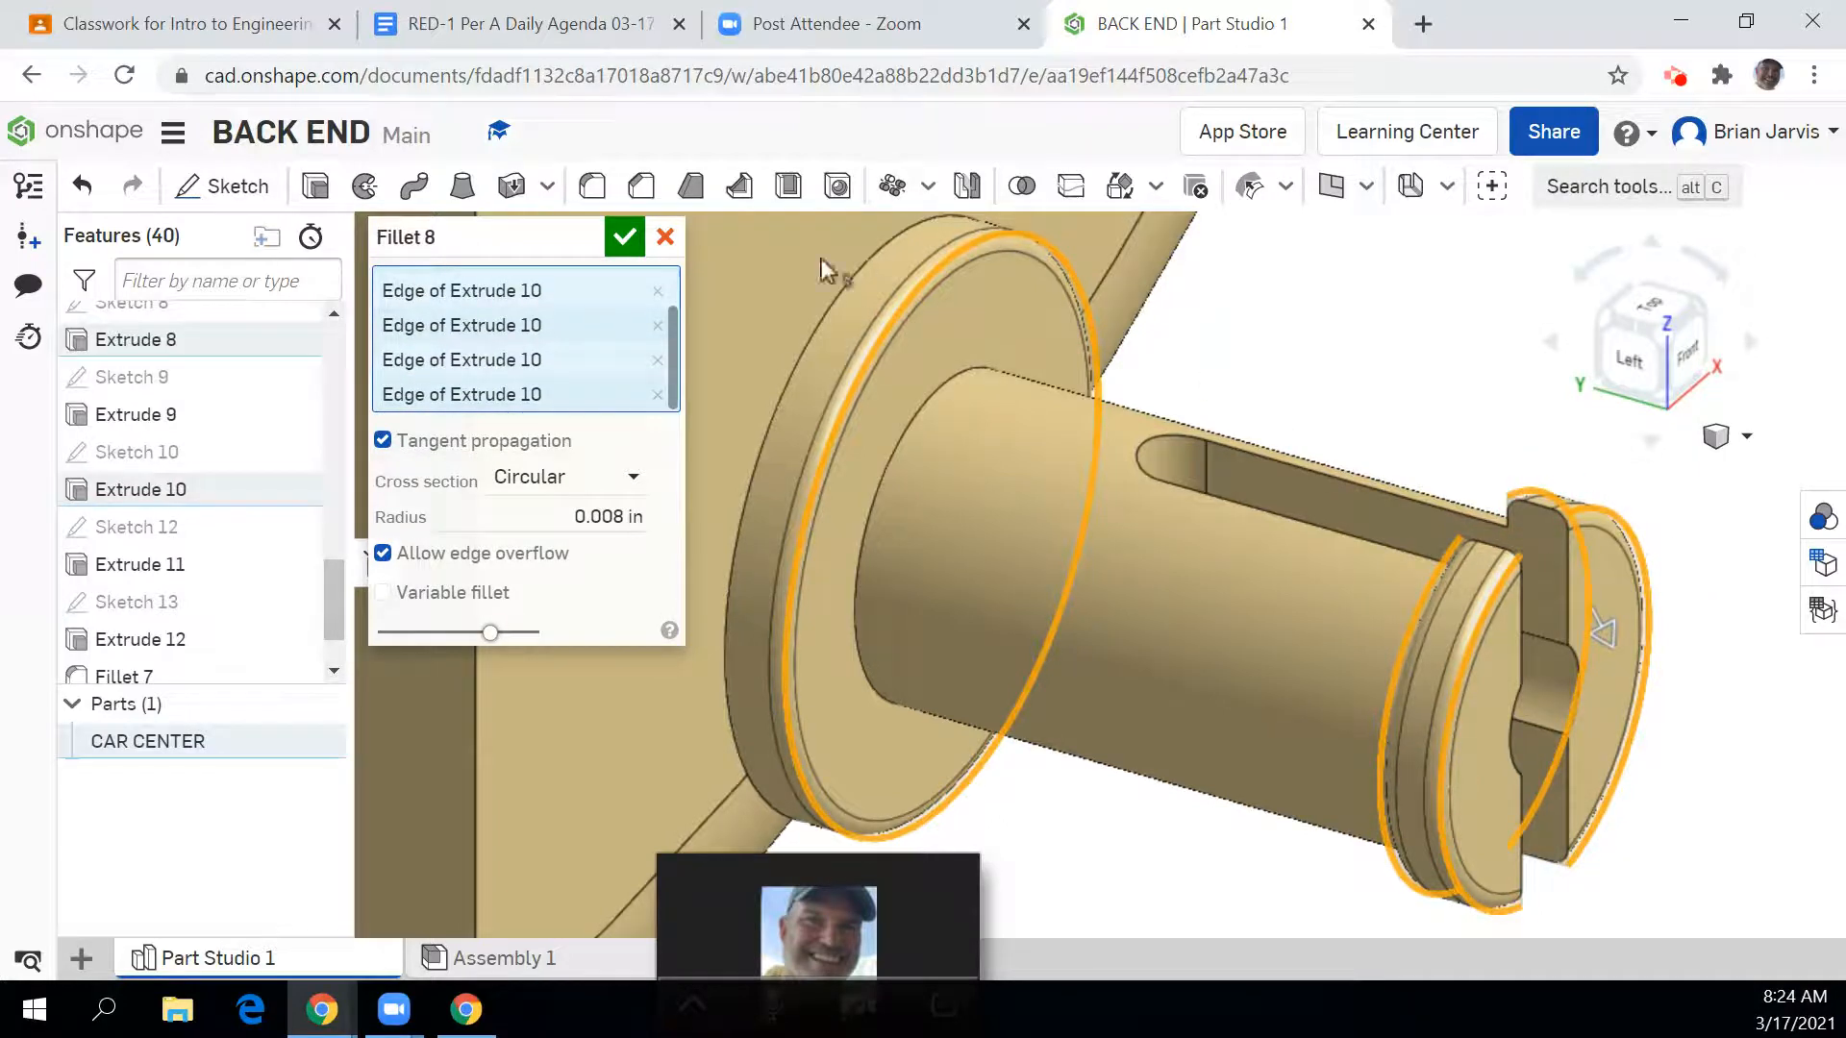
left_click(621, 238)
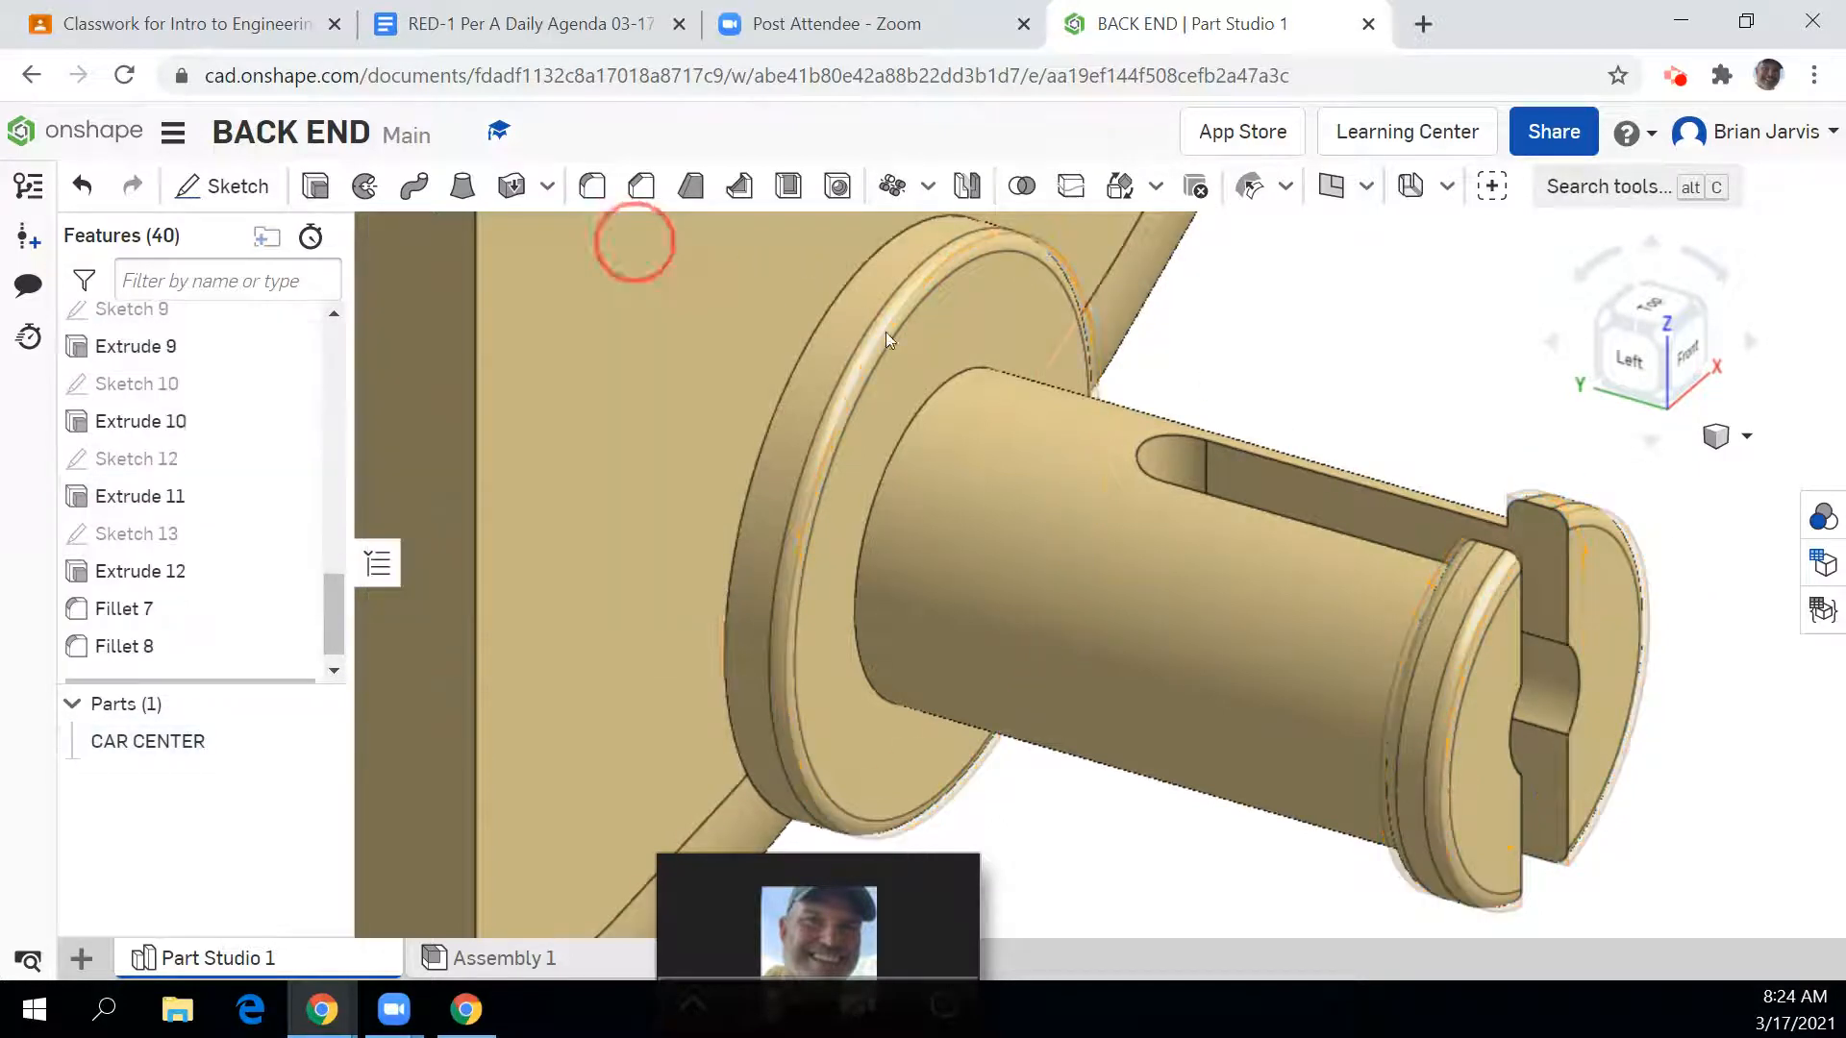
Step: Open the orange face appearance of the existing slotted connectors on the car's back end for editing
left_click(1701, 320)
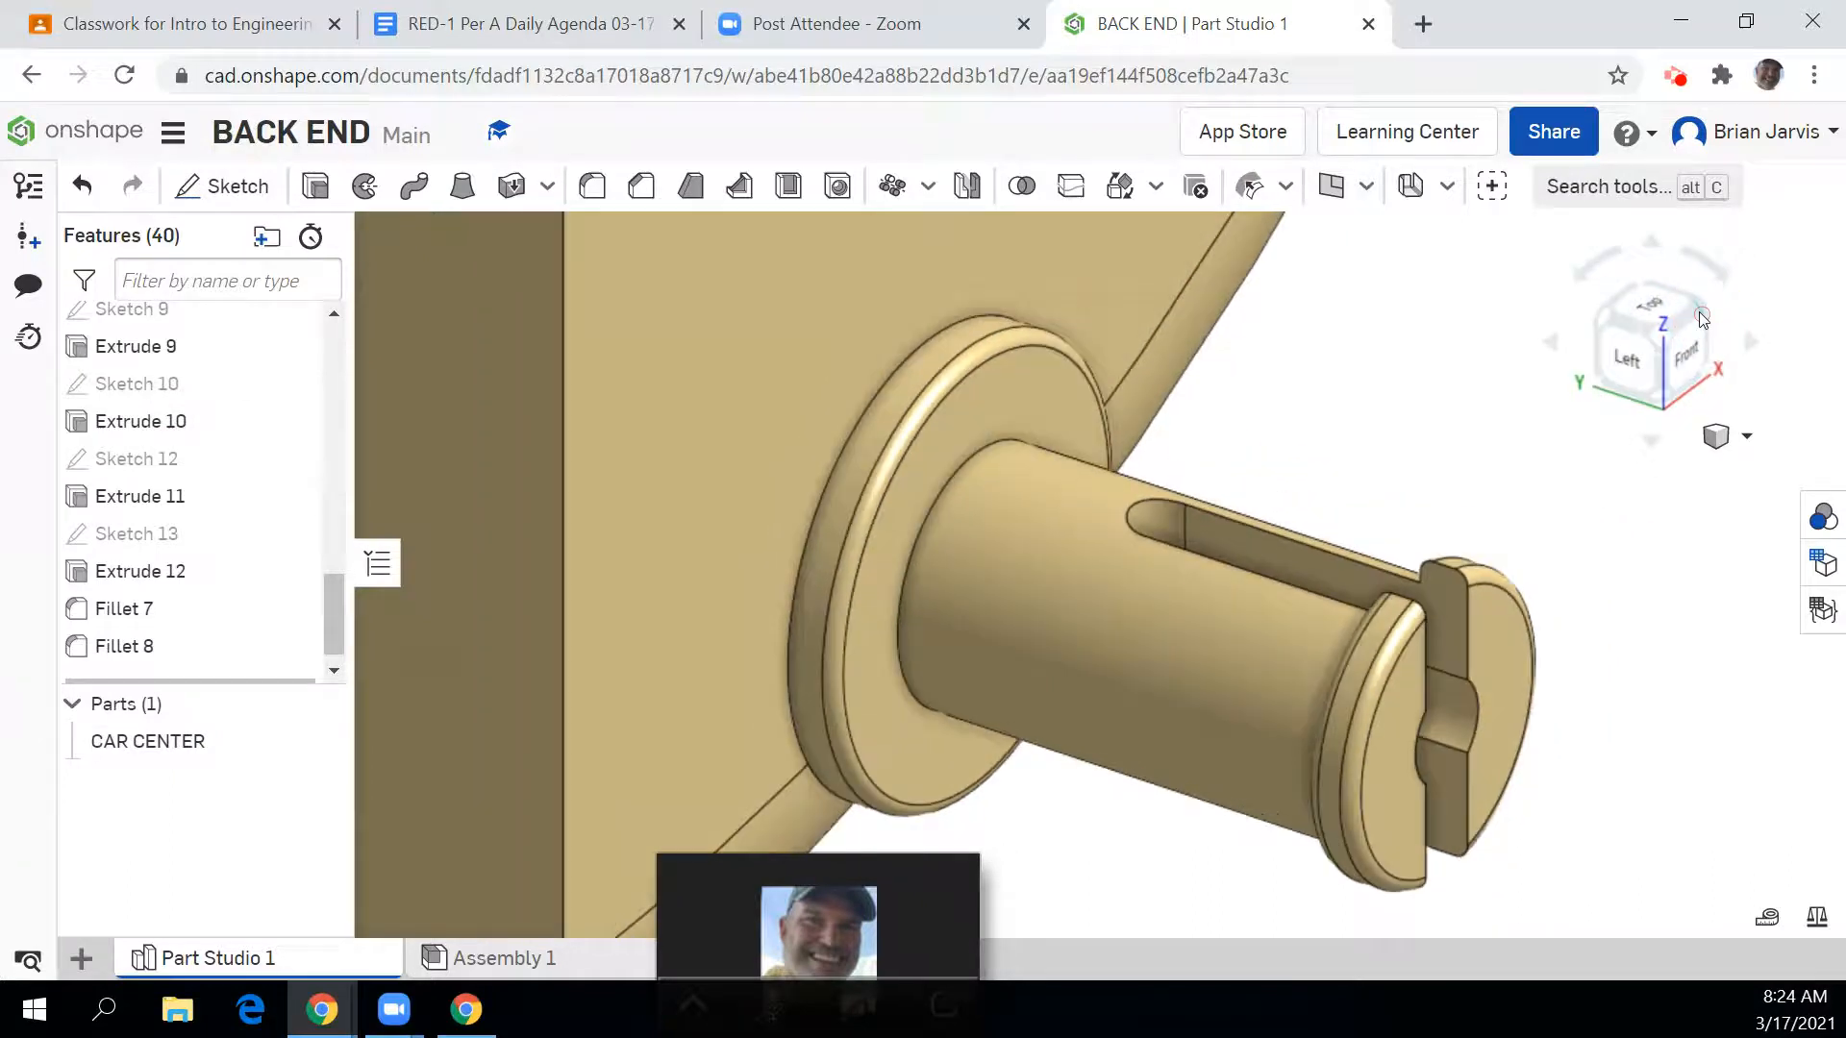
scroll(1021, 799, "up", 3)
scroll(1019, 796, "down", 3)
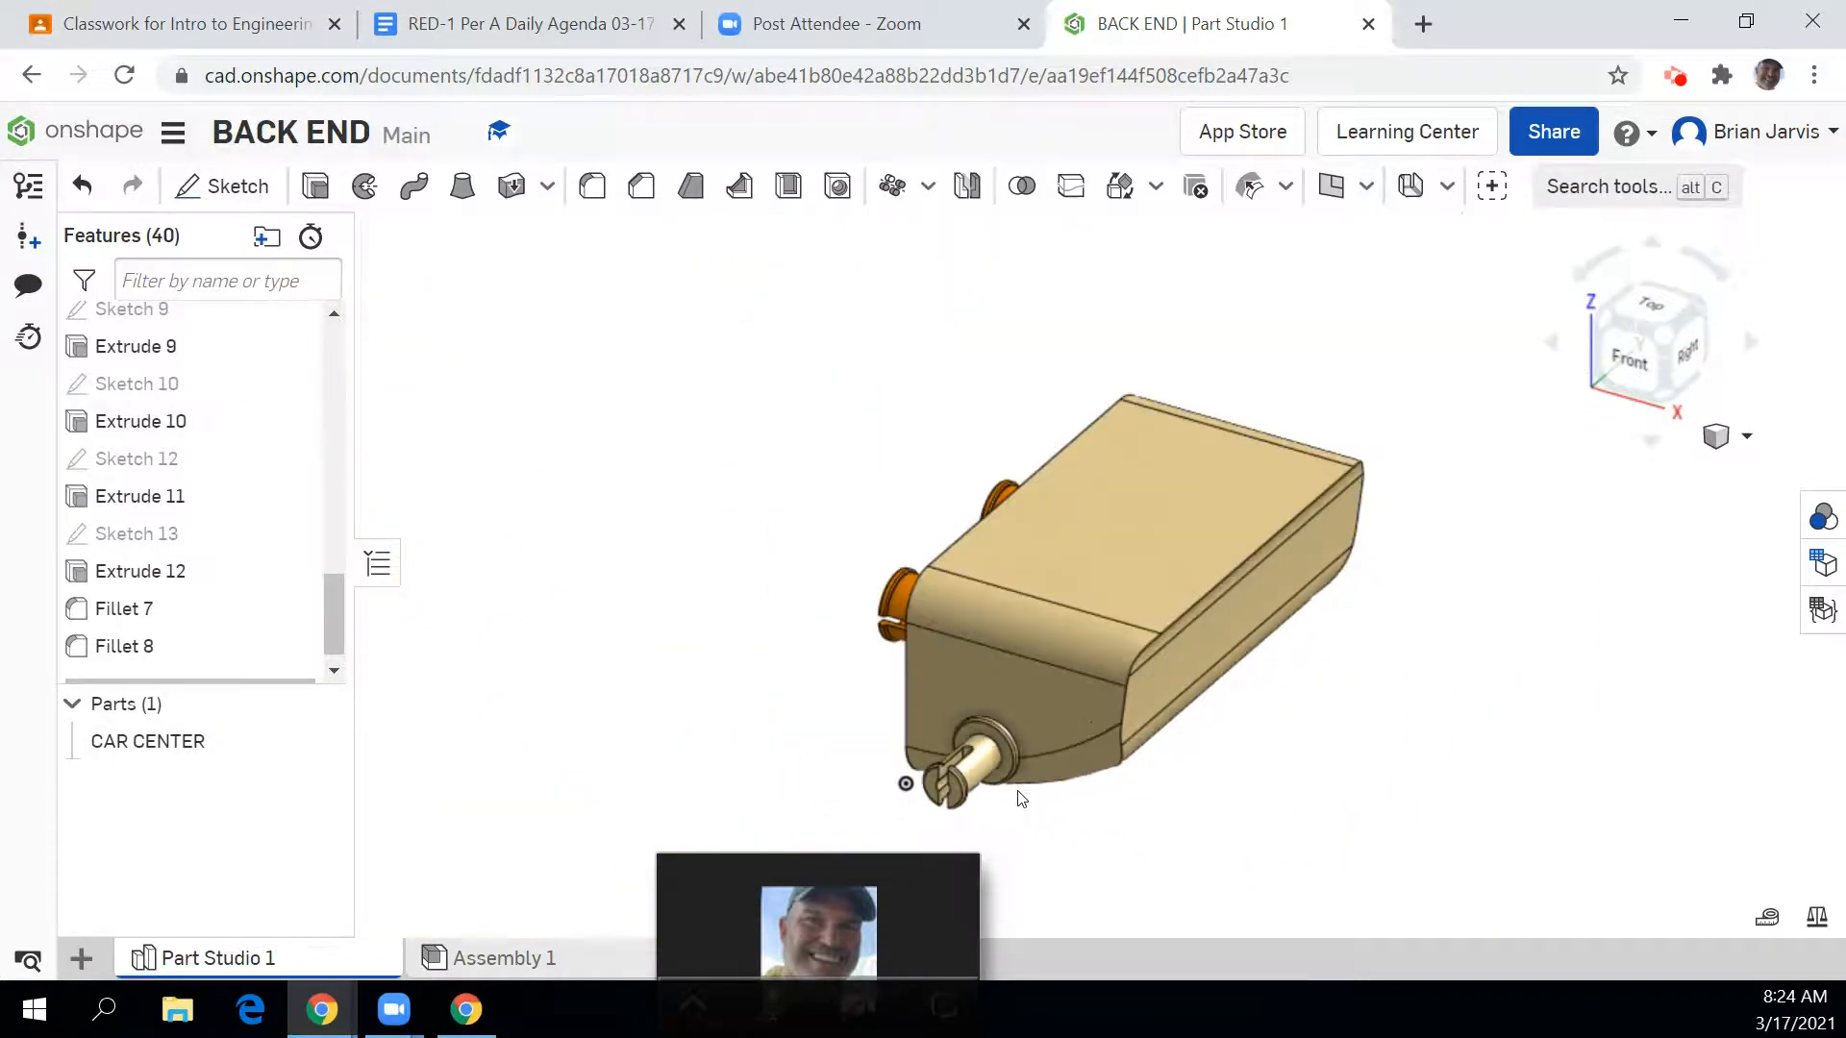
scroll(1010, 683, "up", 5)
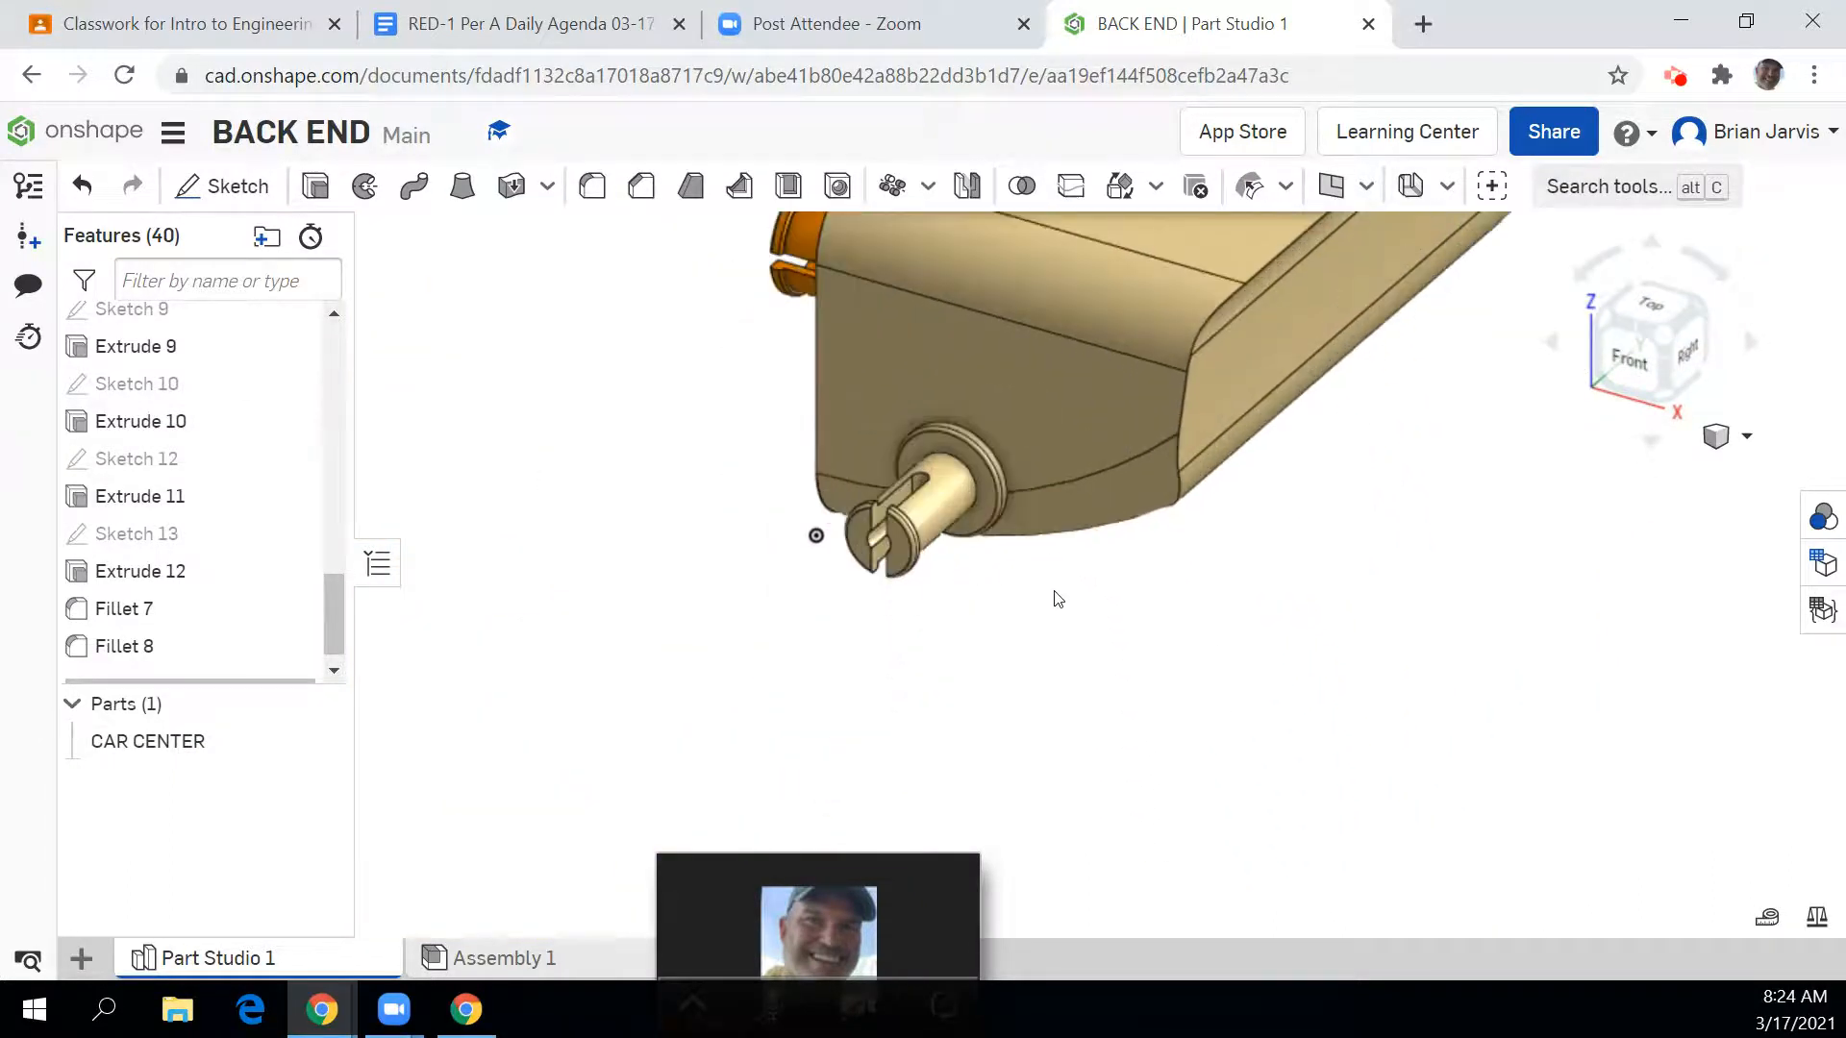
scroll(1057, 599, "up", 4)
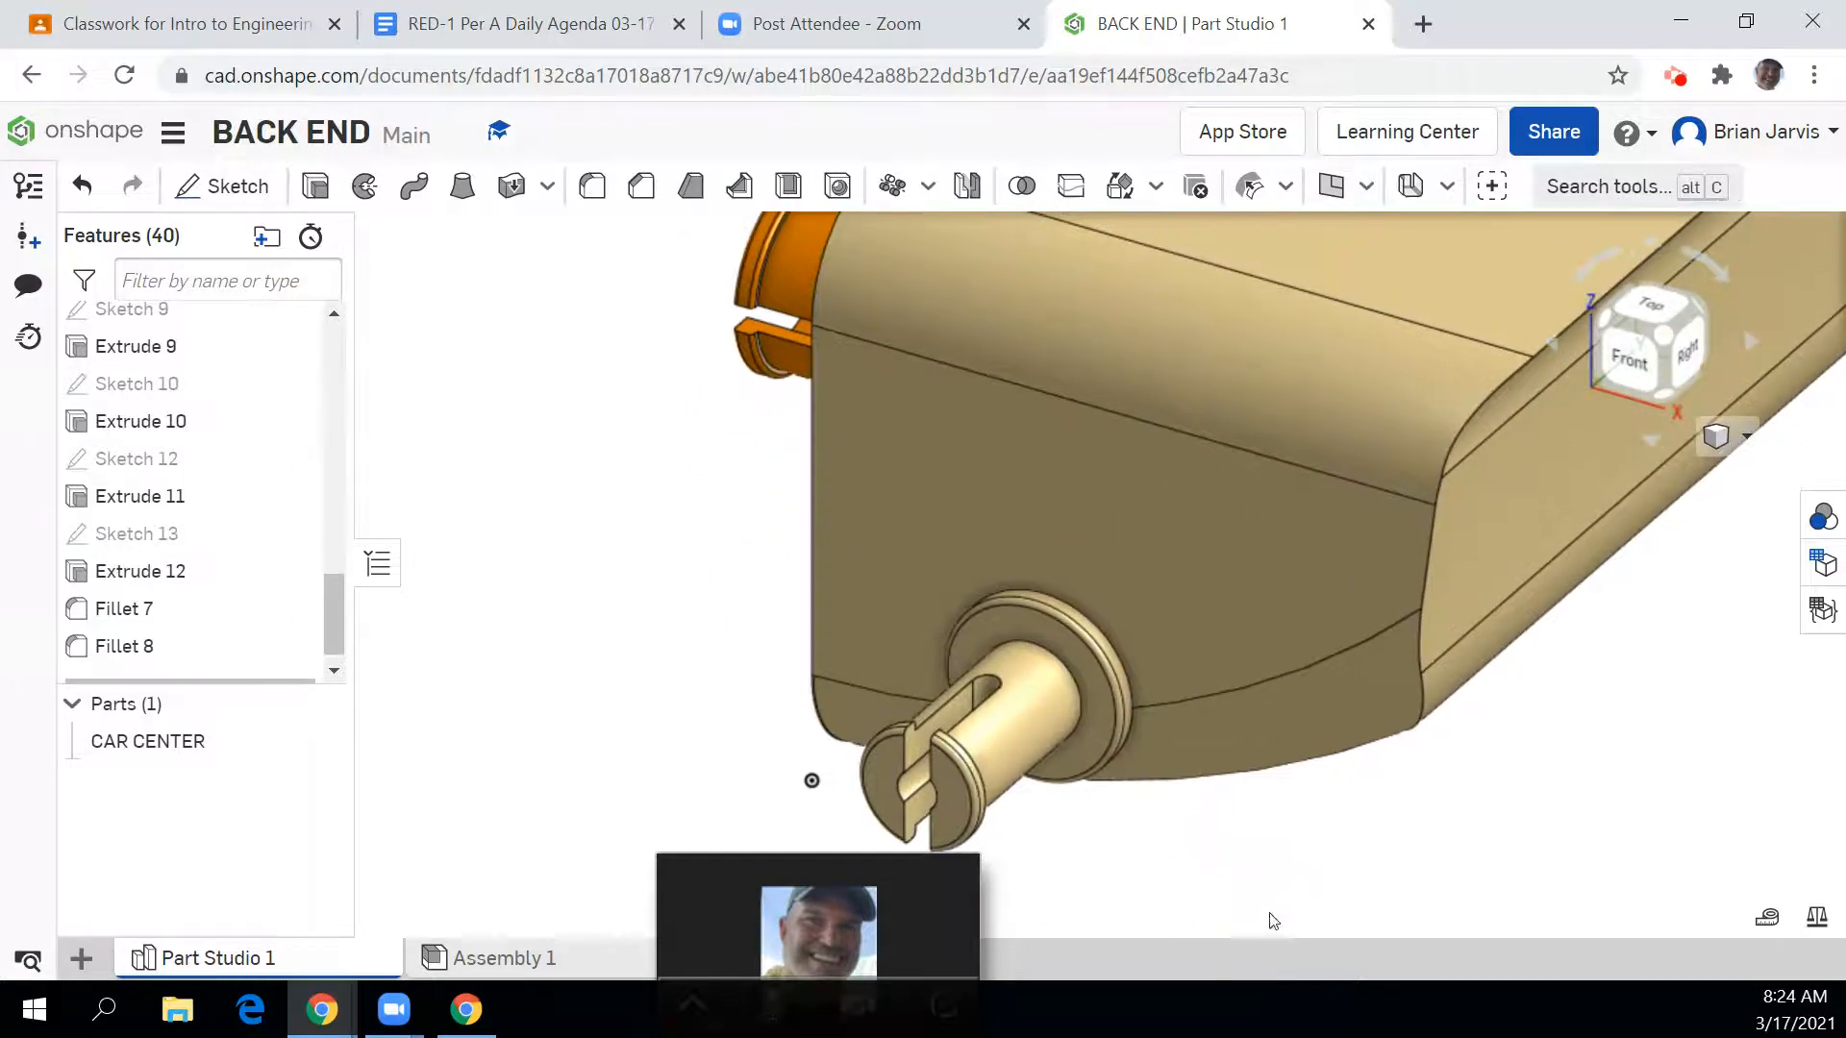
scroll(1168, 801, "down", 1)
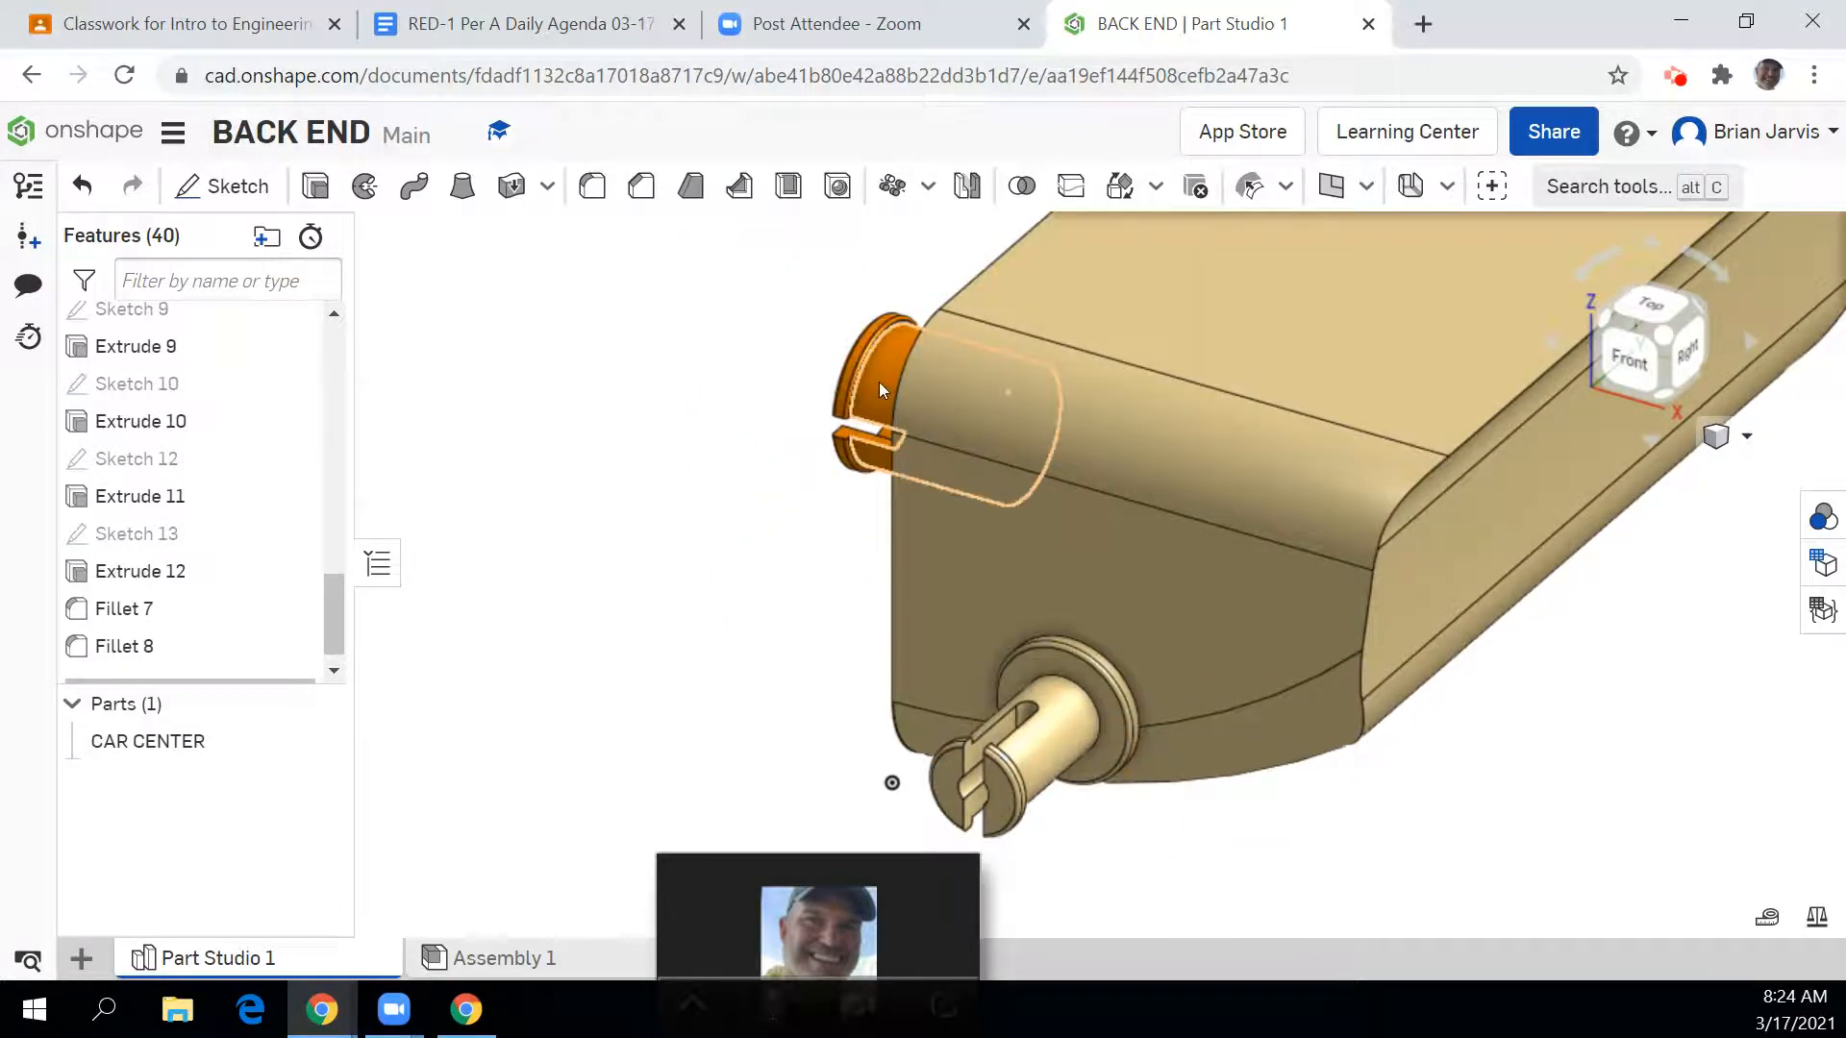
left_click(879, 383)
right_click(879, 385)
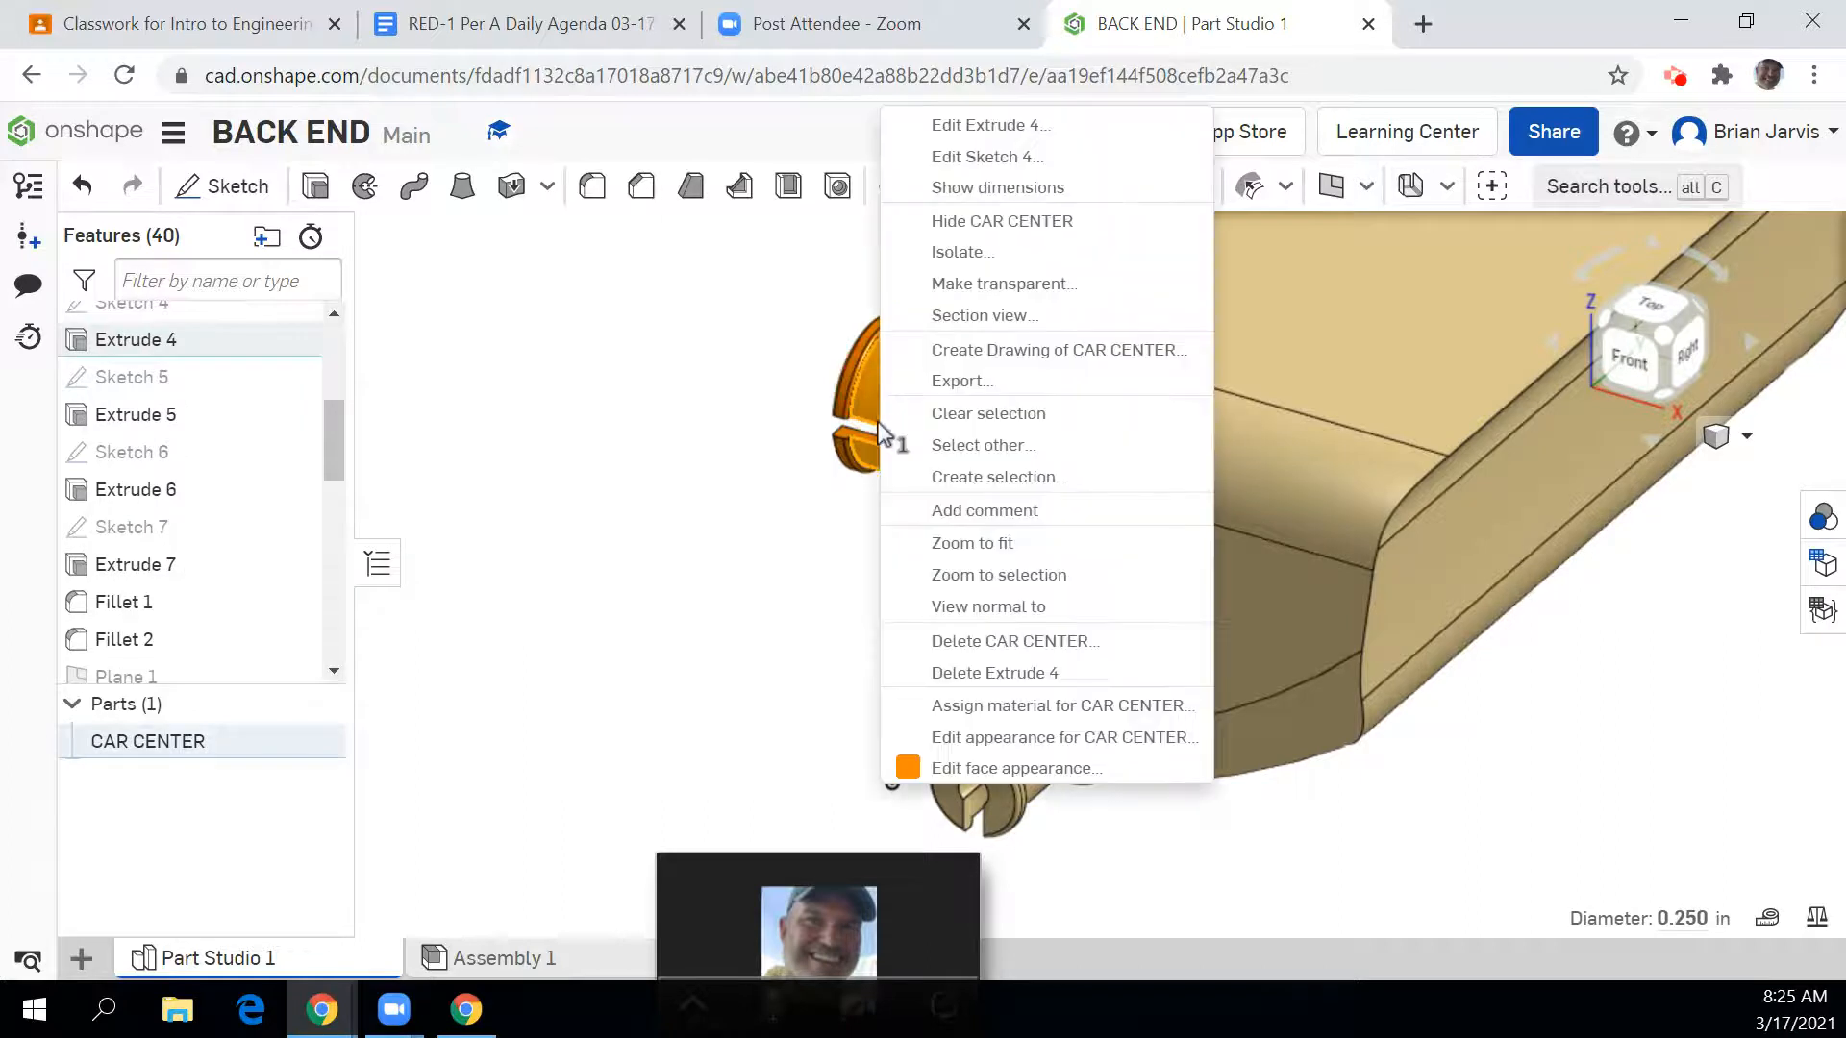
left_click(982, 770)
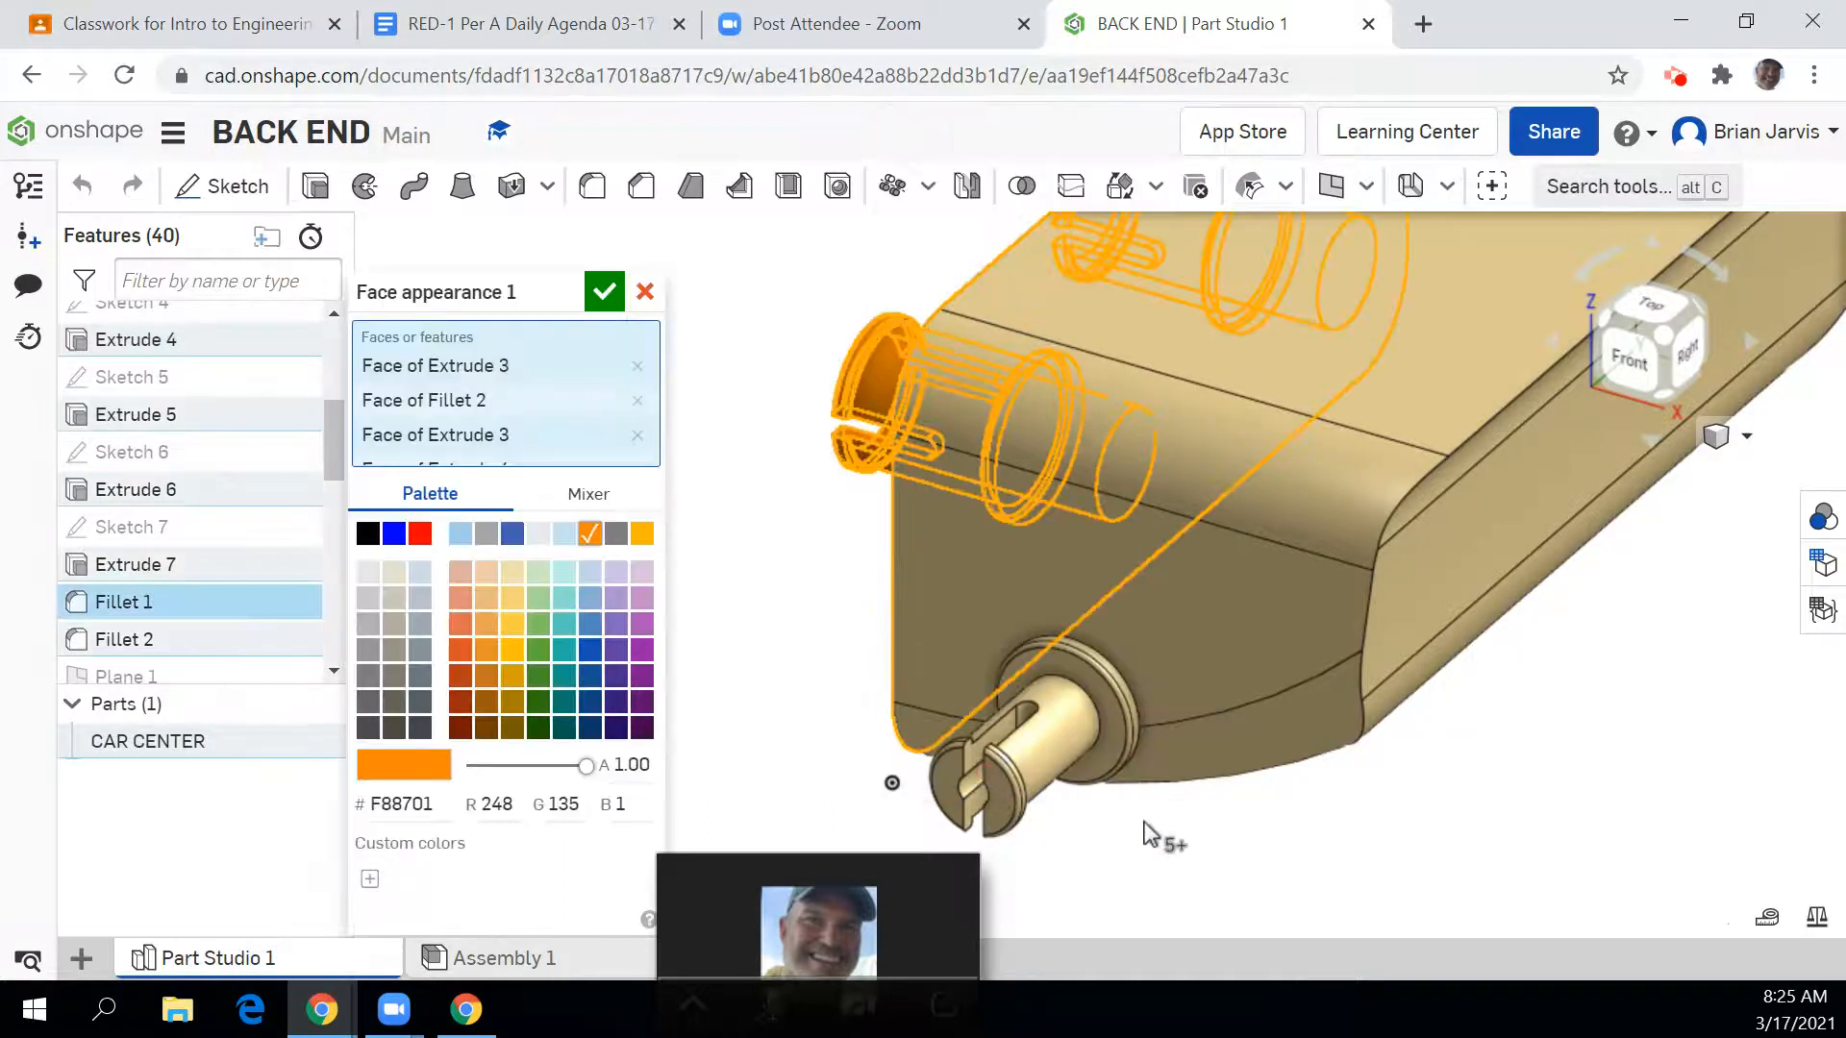
Step: Add the axle's disc face, disc rim with its rounded edge, pin body and slot side wall to the orange face appearance
left_click(1117, 729)
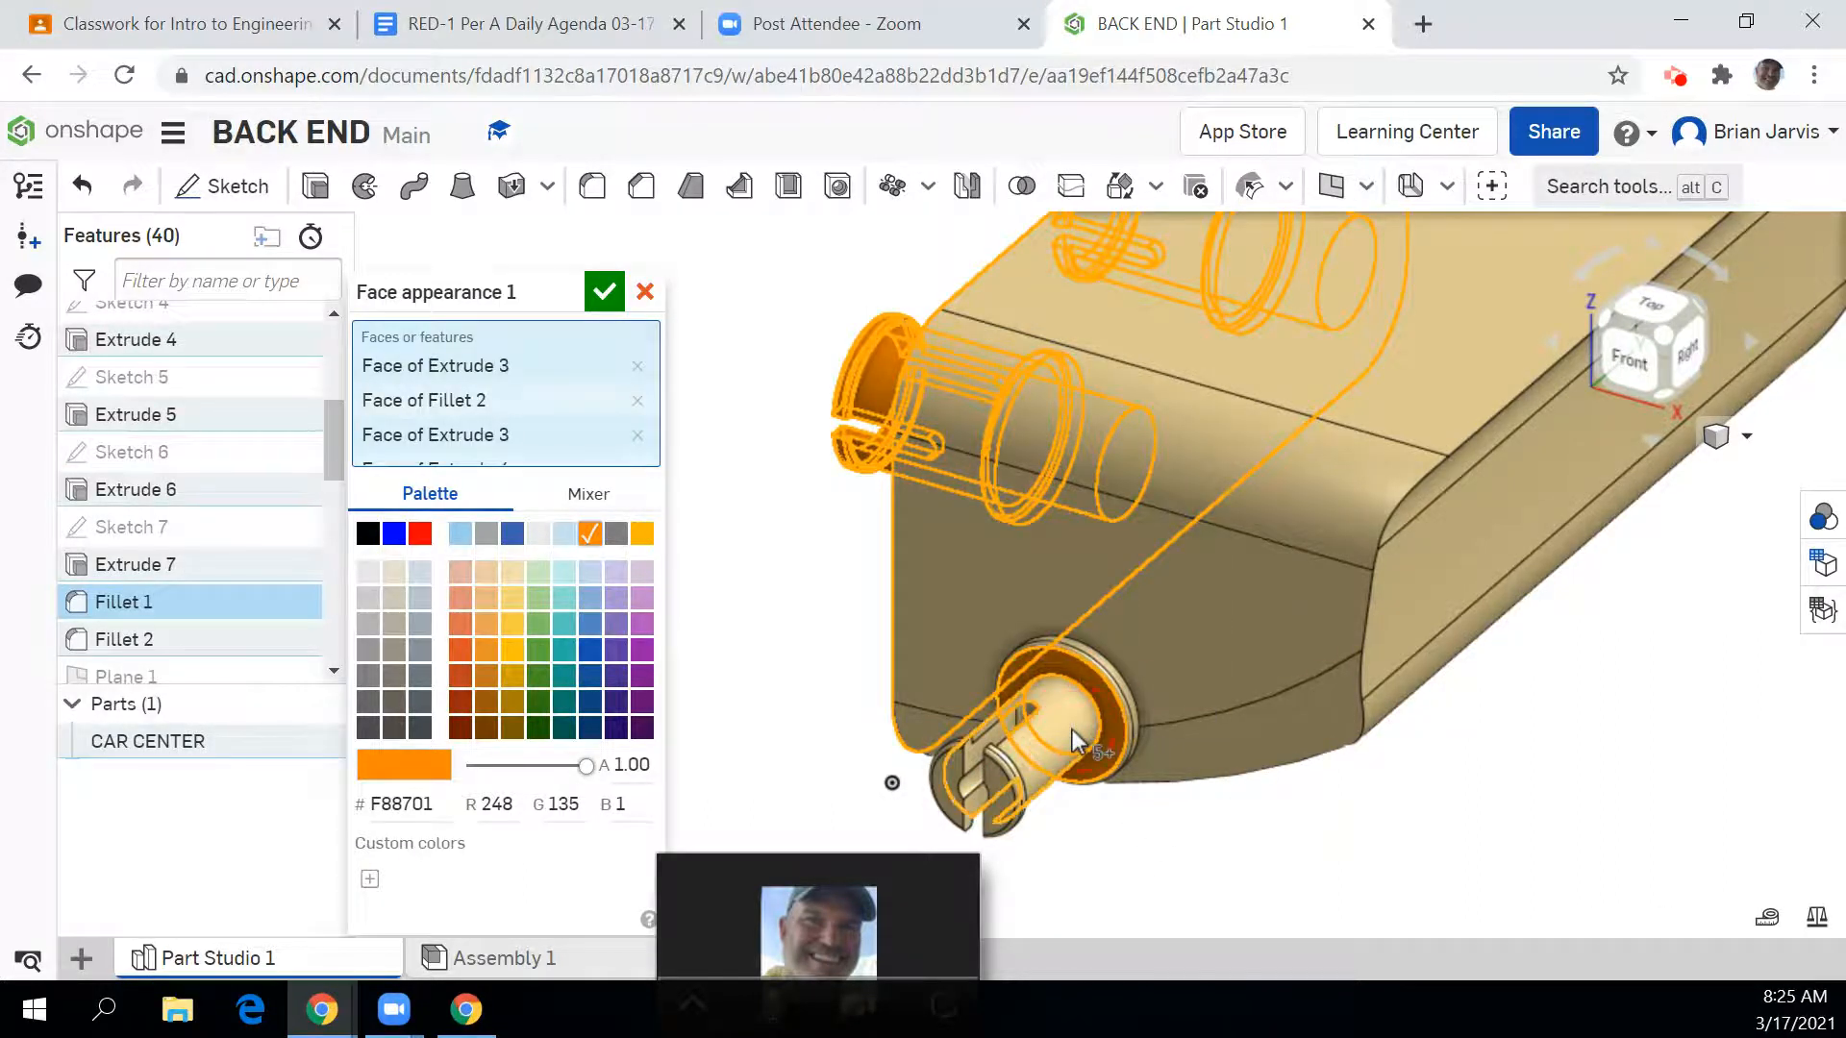
scroll(1062, 717, "up", 5)
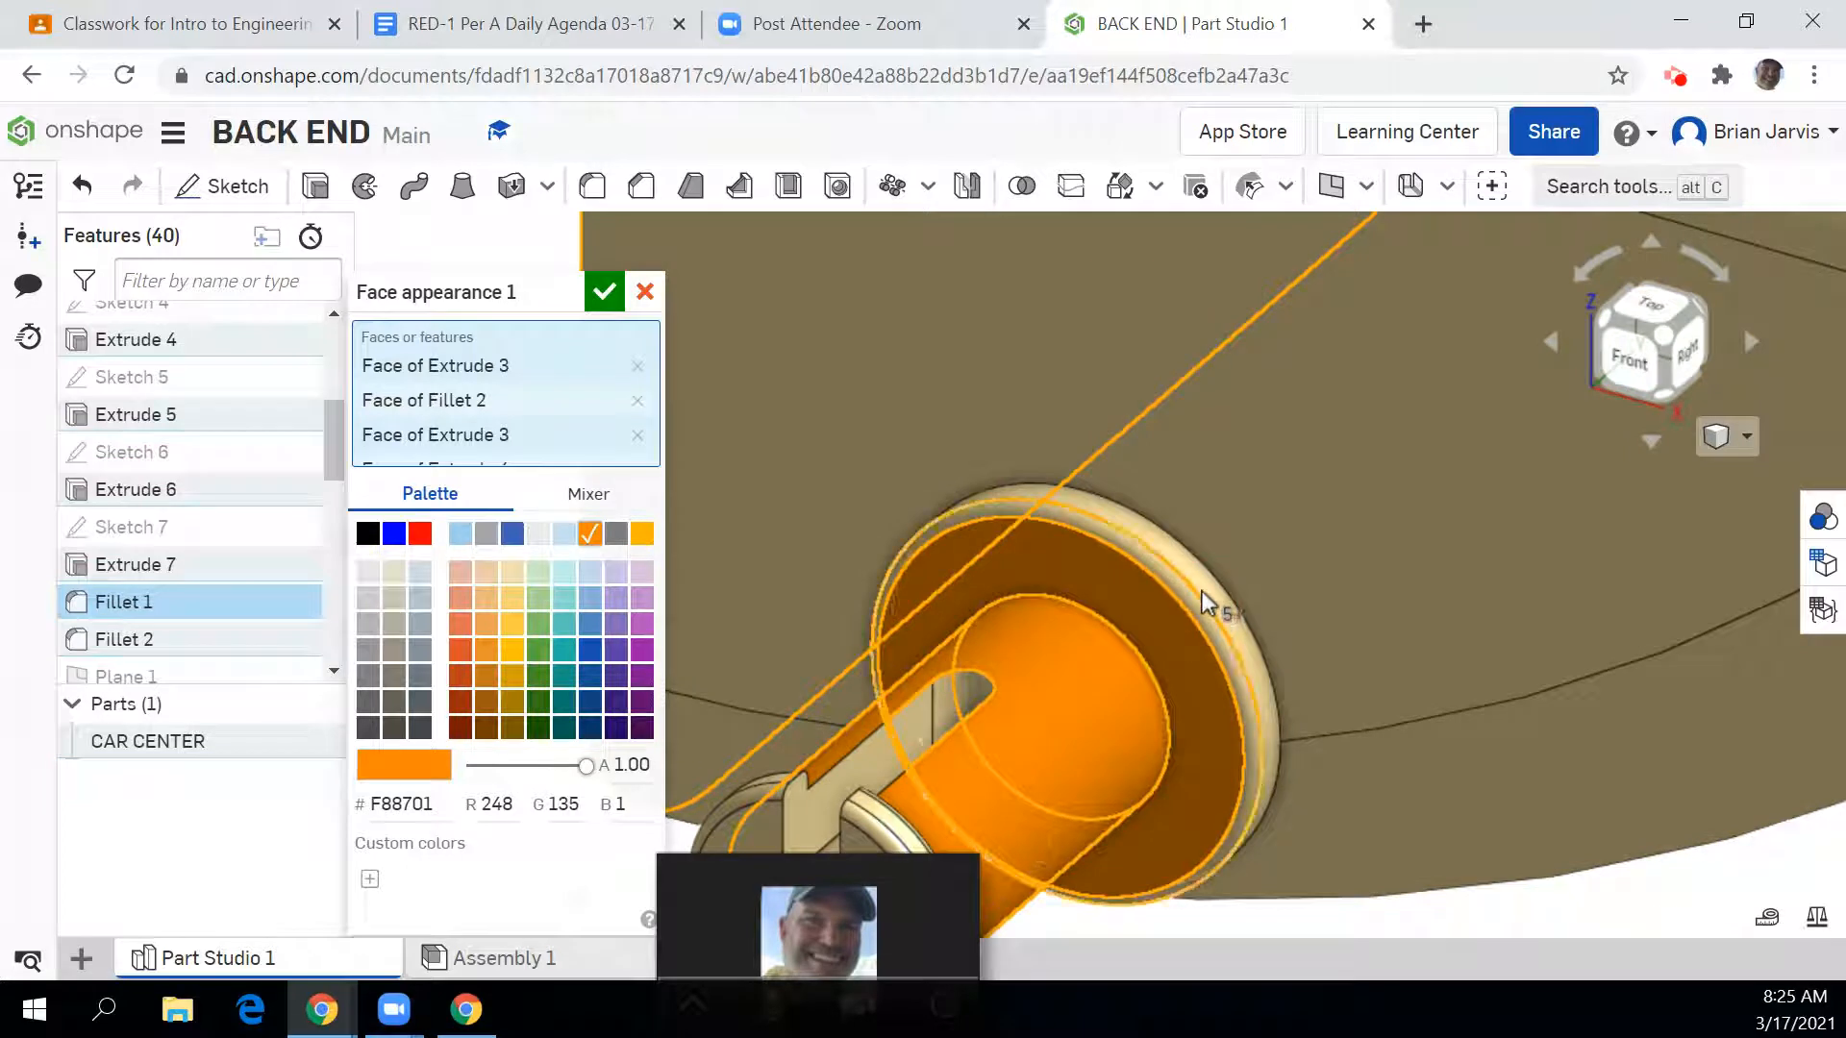
left_click(1206, 605)
scroll(1029, 707, "down", 5)
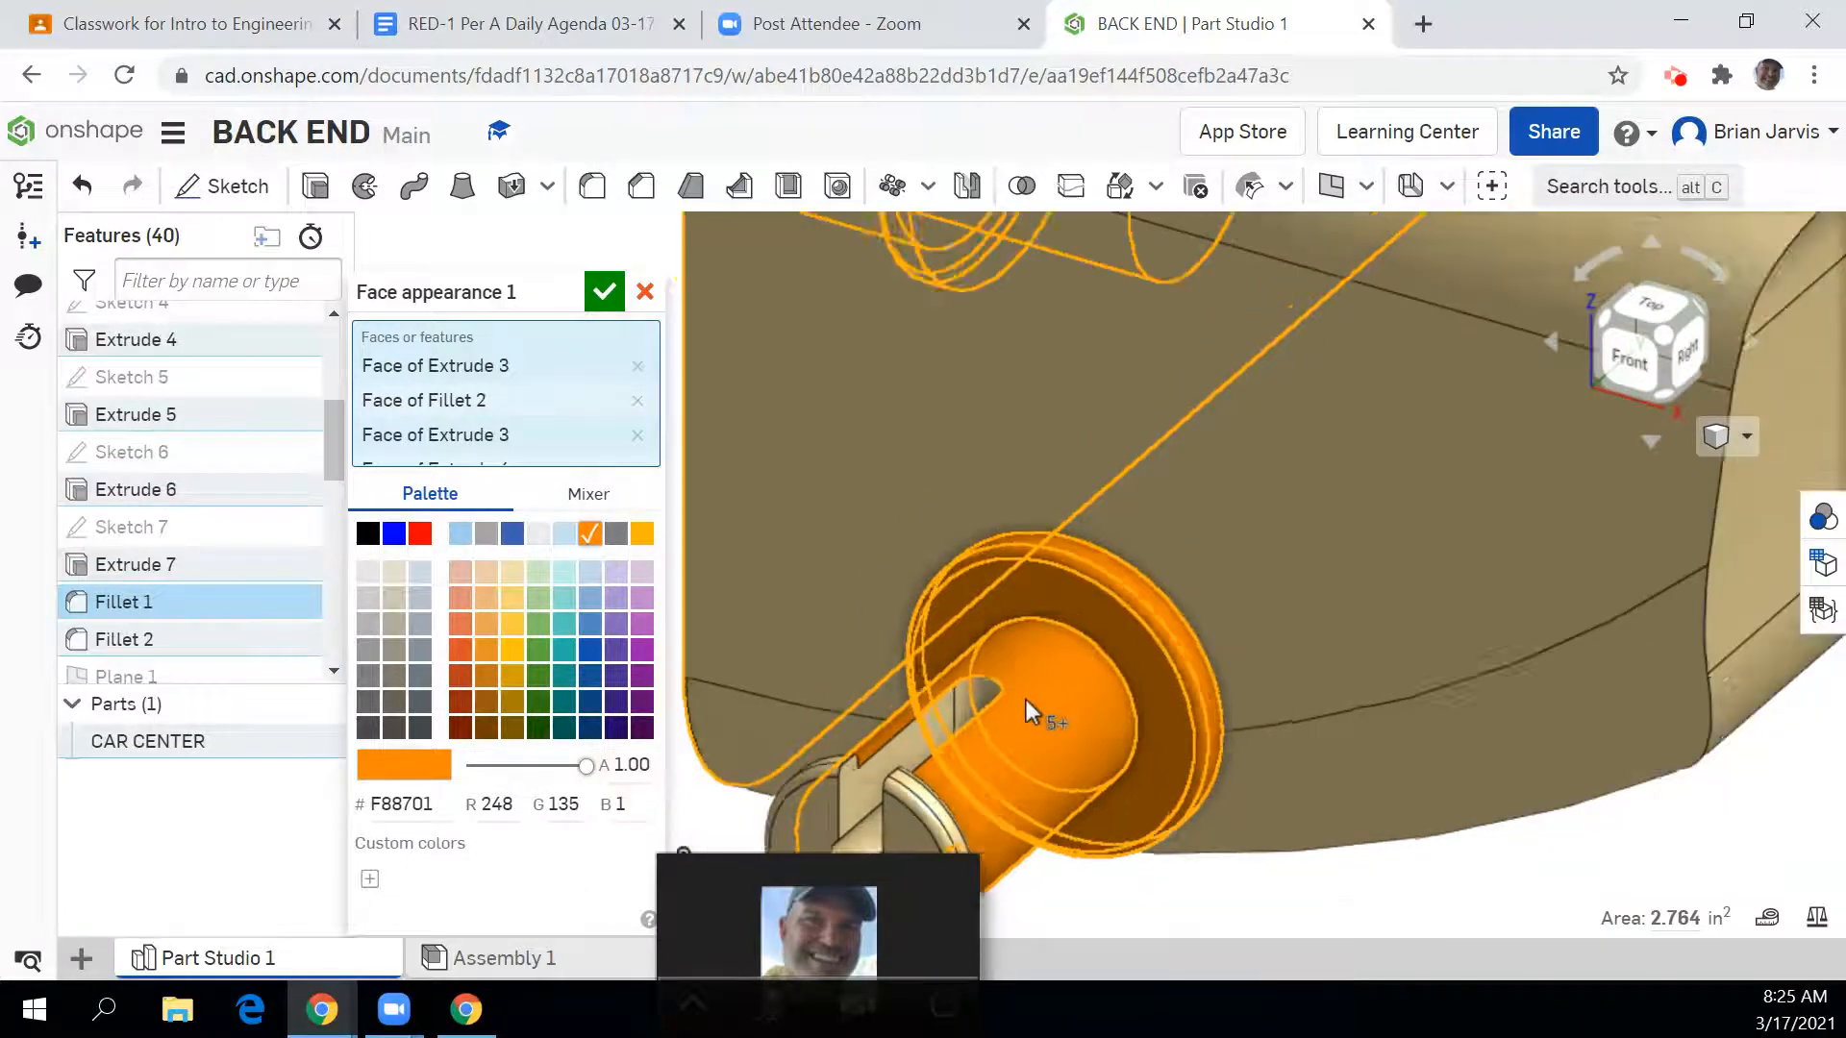
scroll(931, 751, "up", 5)
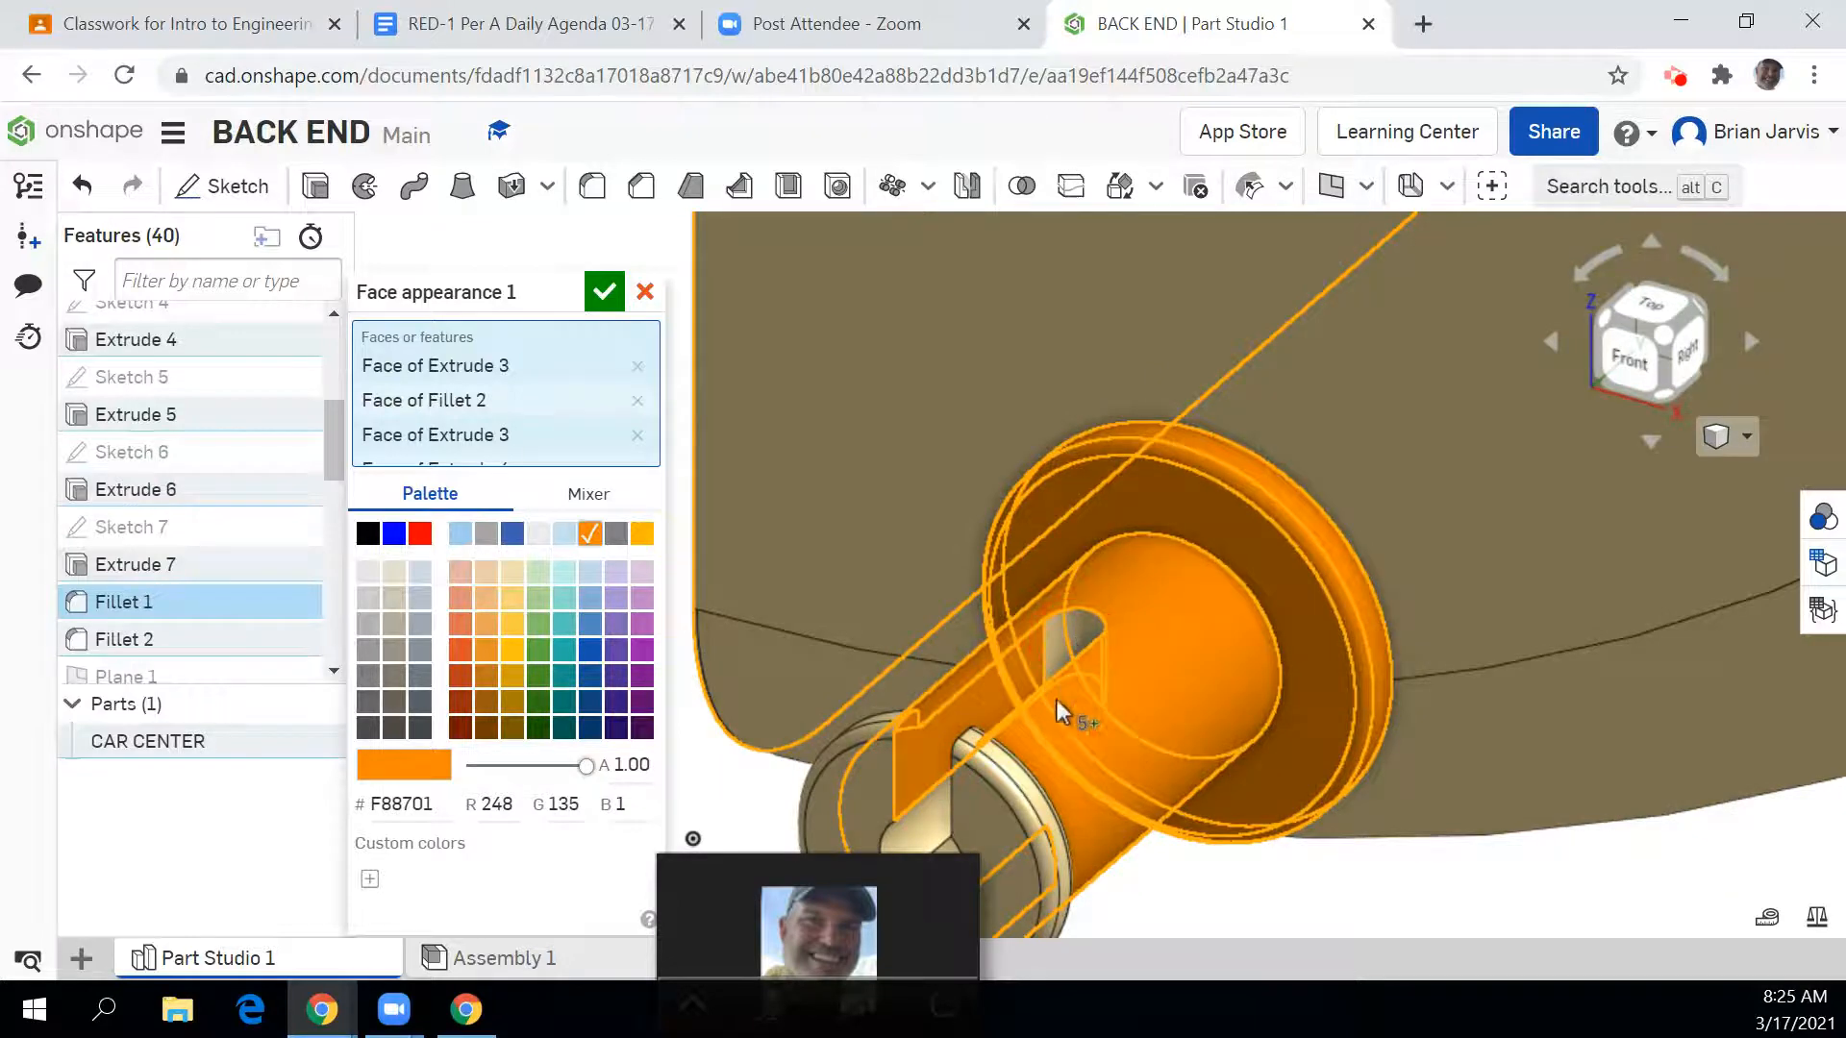
Step: Add one lip half's front face, rounded edges and rim plus the adjoining slot wall to the orange face appearance, keeping the pin body selected
scroll(1061, 803, "down", 3)
scroll(1061, 813, "up", 5)
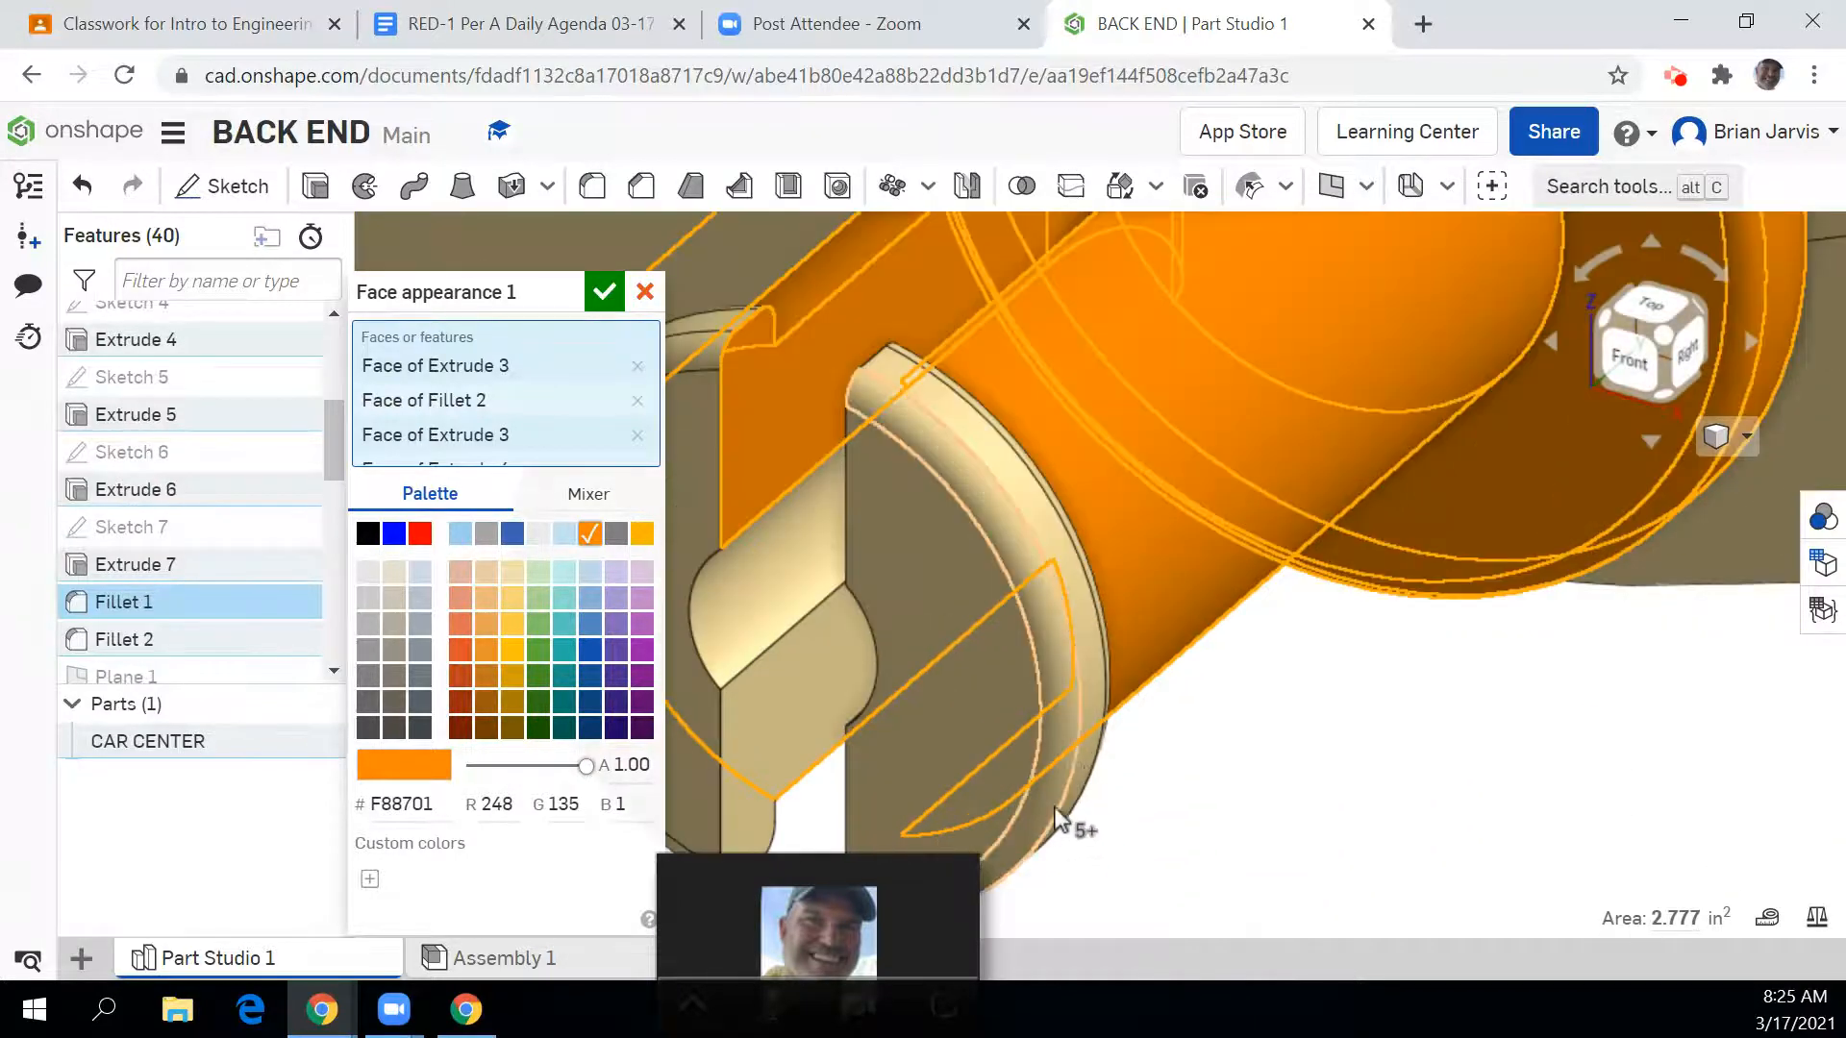
left_click(1080, 717)
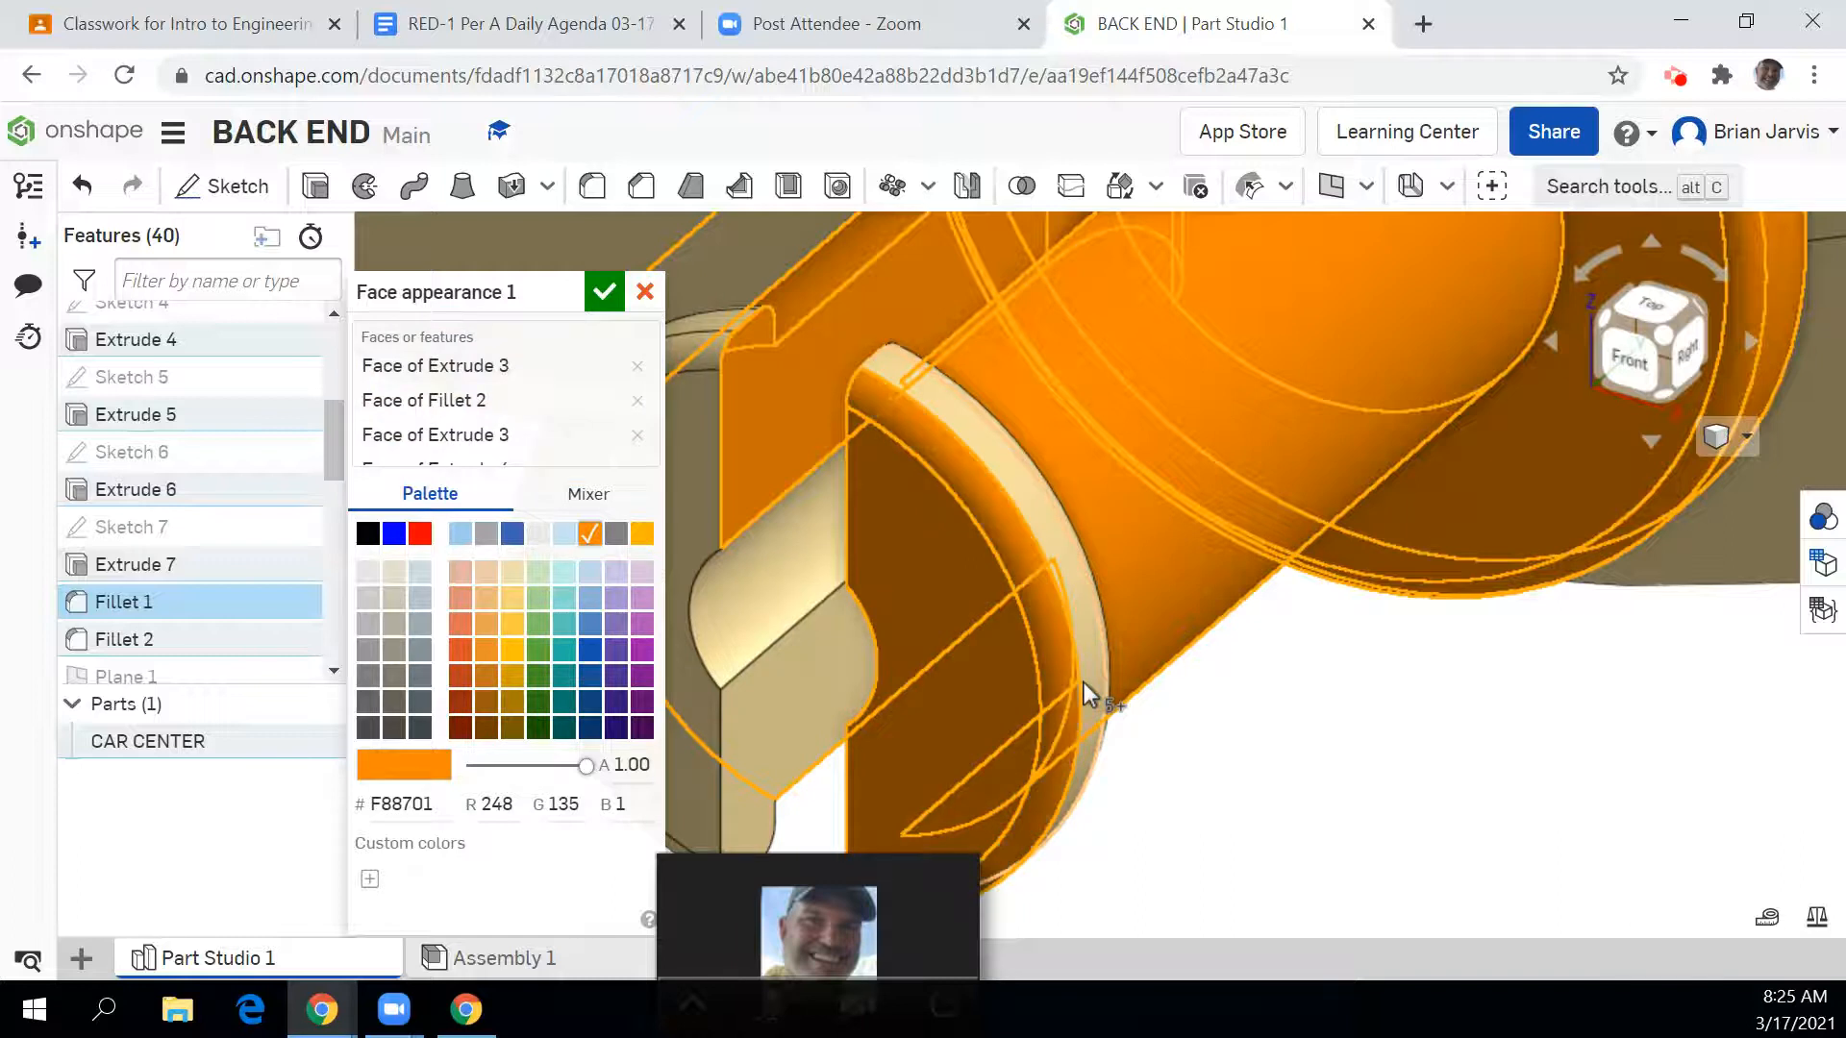
left_click(1097, 647)
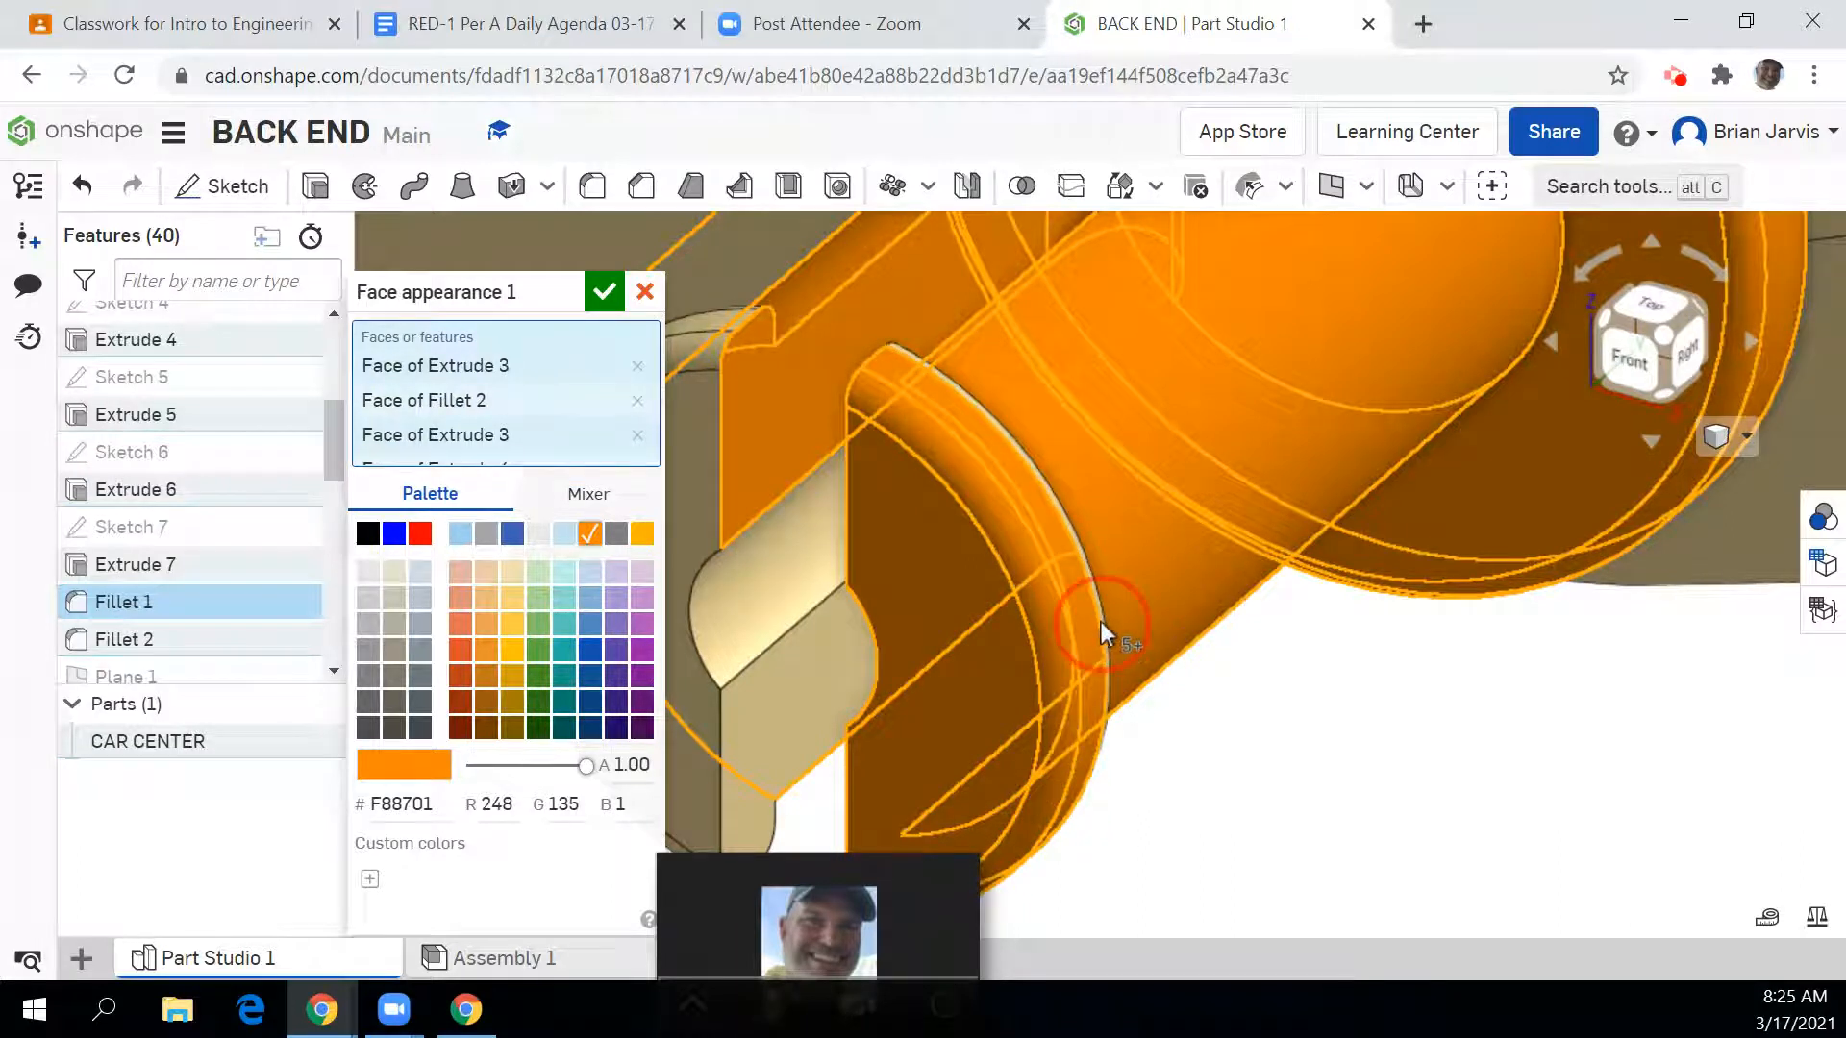
left_click(1101, 623)
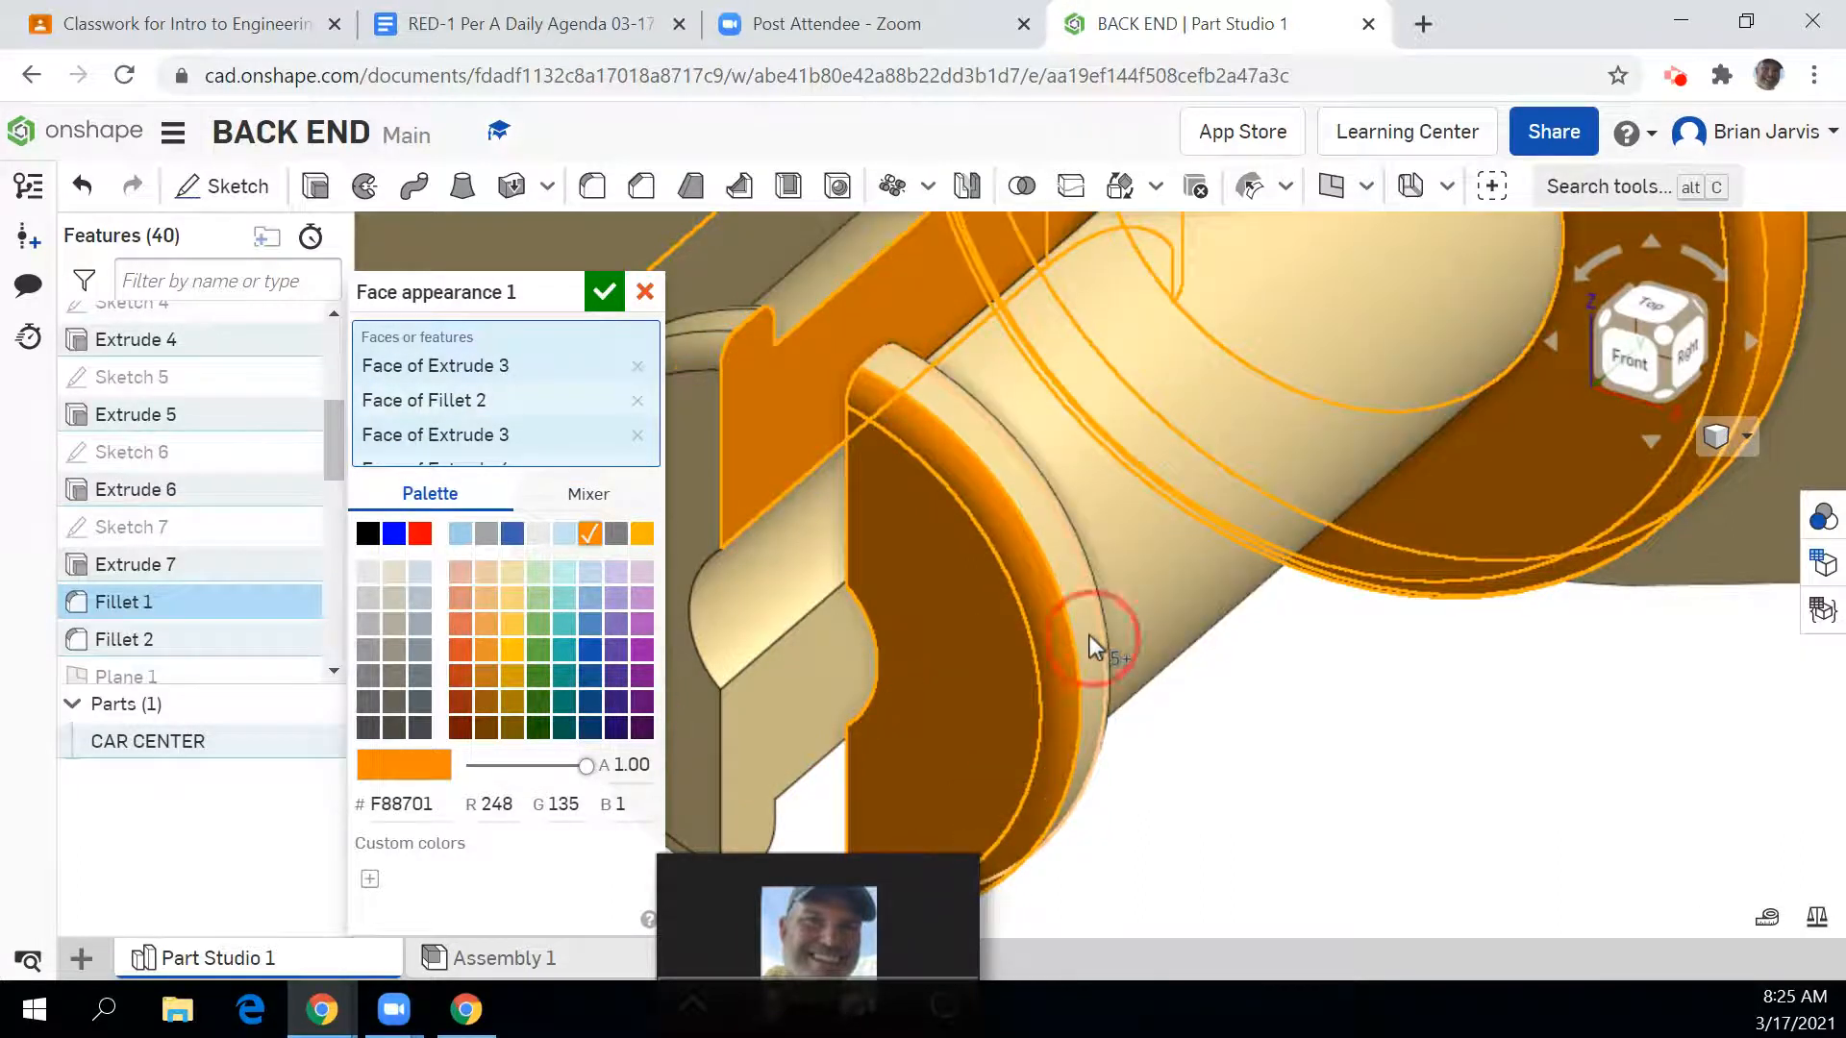
left_click(1103, 639)
left_click(1129, 620)
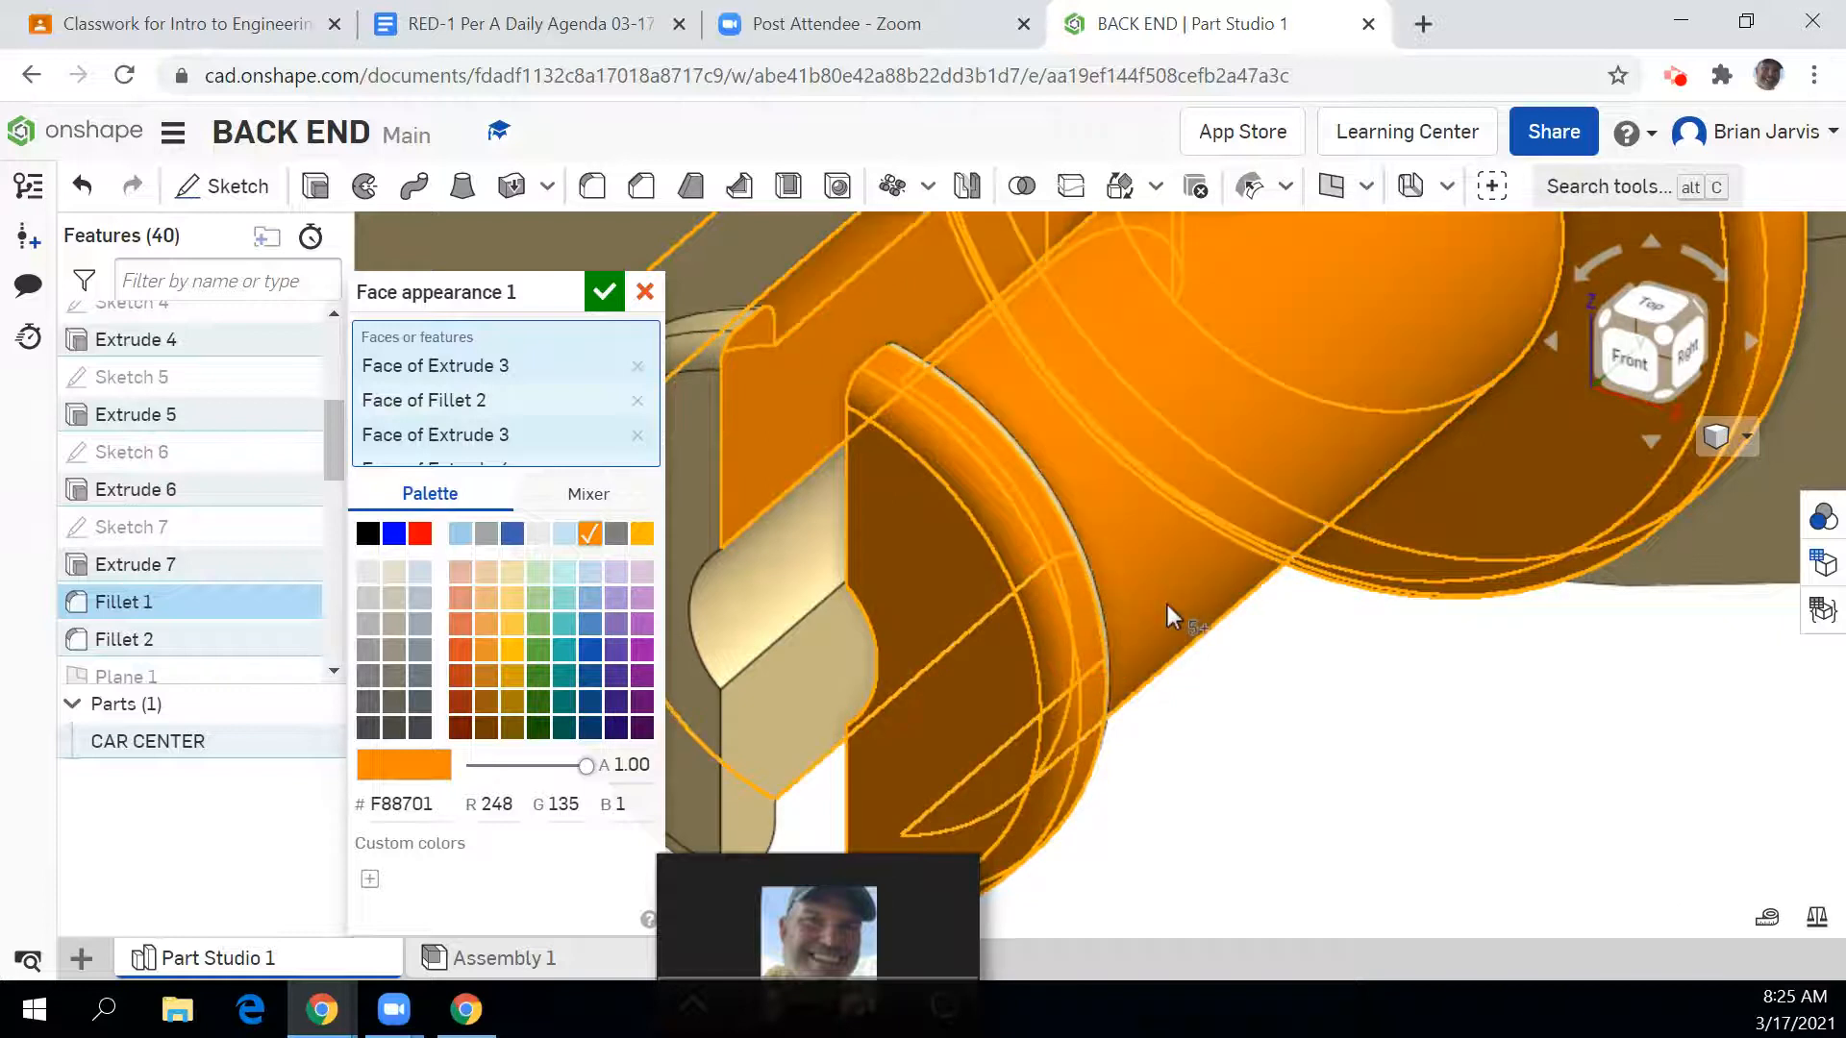
left_click(834, 661)
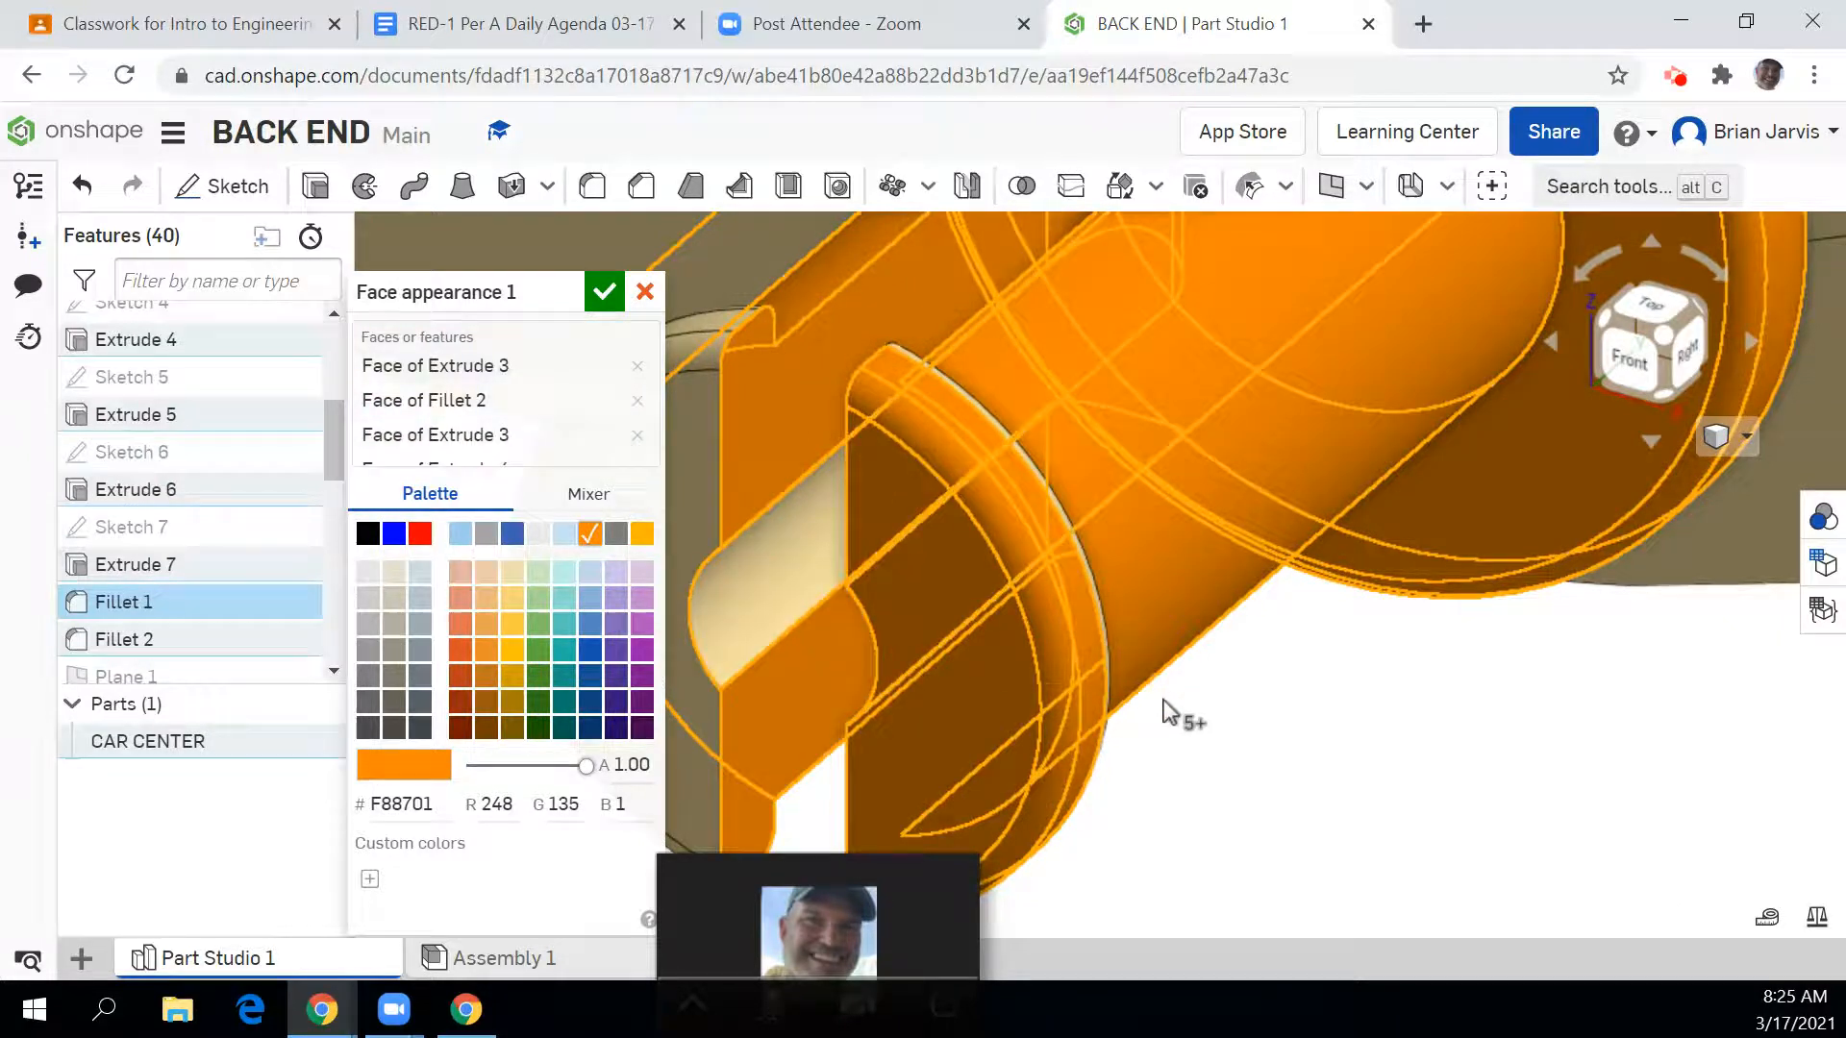
Step: Add the other lip half's faces and rounded edges, the centre hole's wall and the remaining slot walls to the orange face appearance
mouse_move(671, 522)
middle_mouse_down()
mouse_move(839, 604)
mouse_move(1388, 706)
mouse_move(1278, 638)
middle_mouse_up()
left_click(1223, 465)
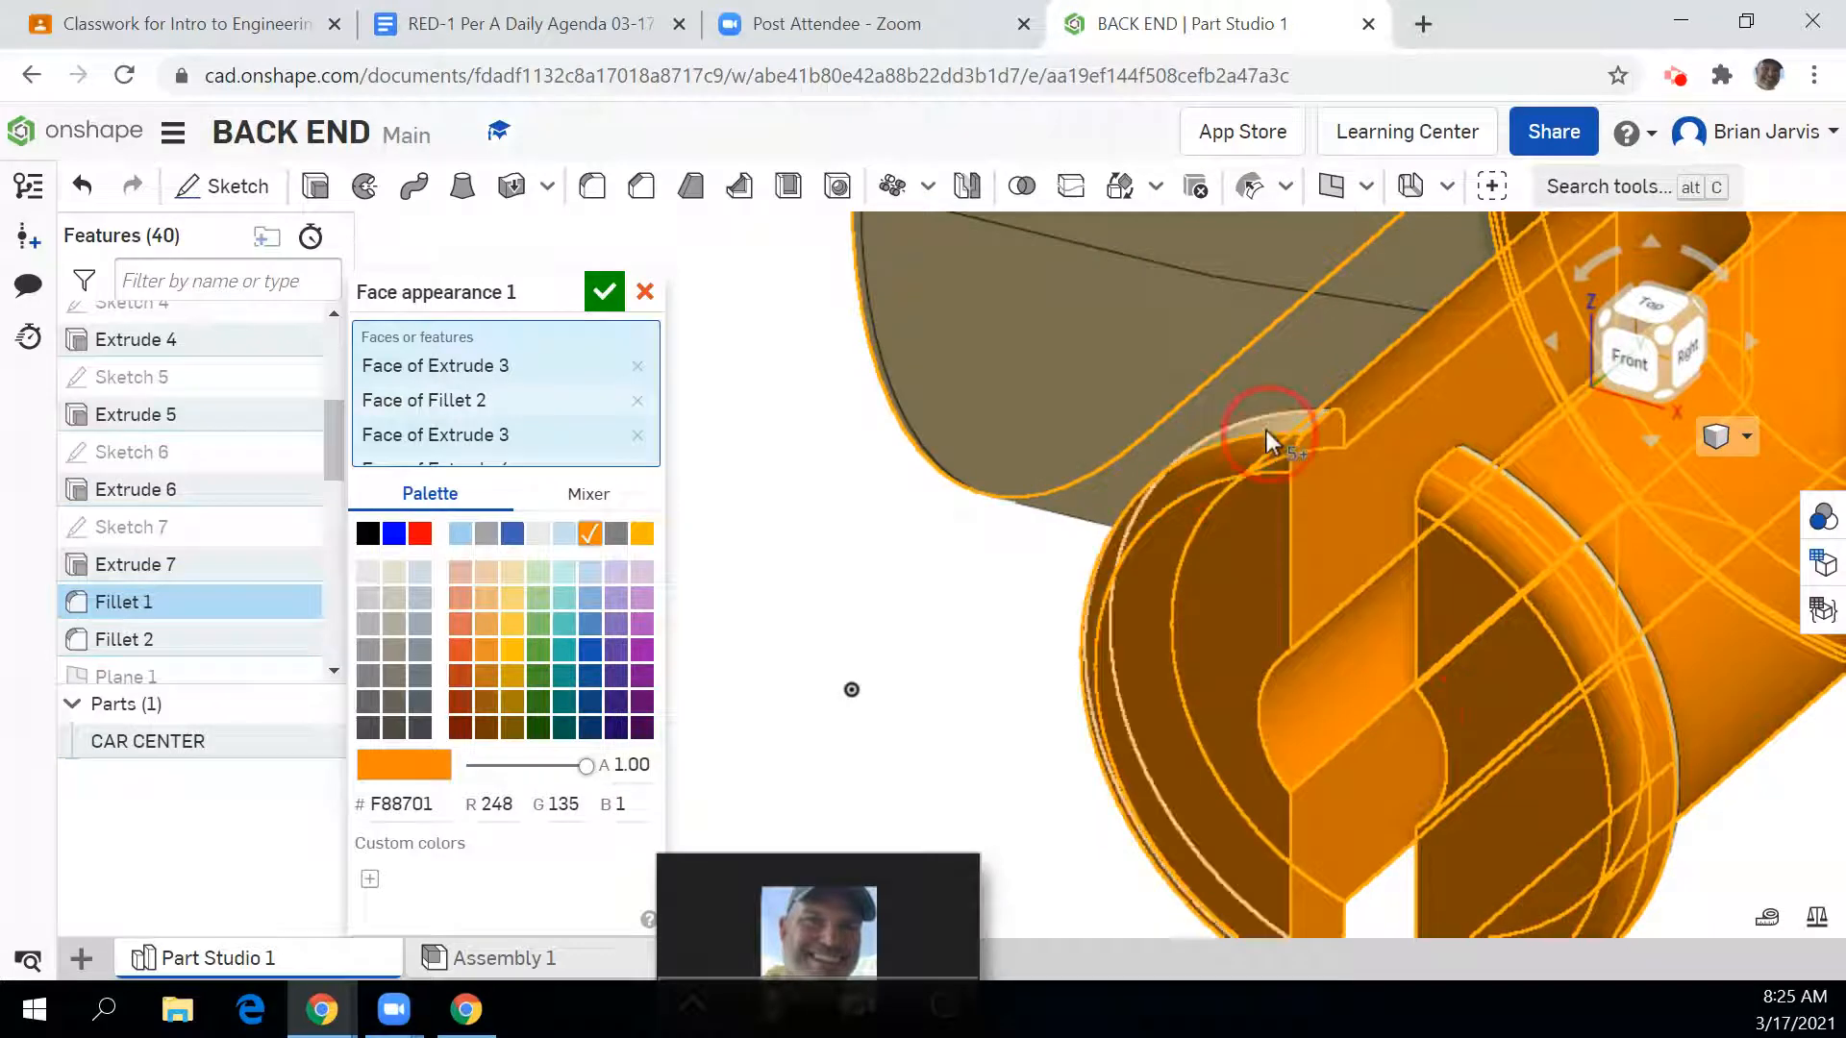
left_click(1600, 332)
scroll(1447, 780, "up", 5)
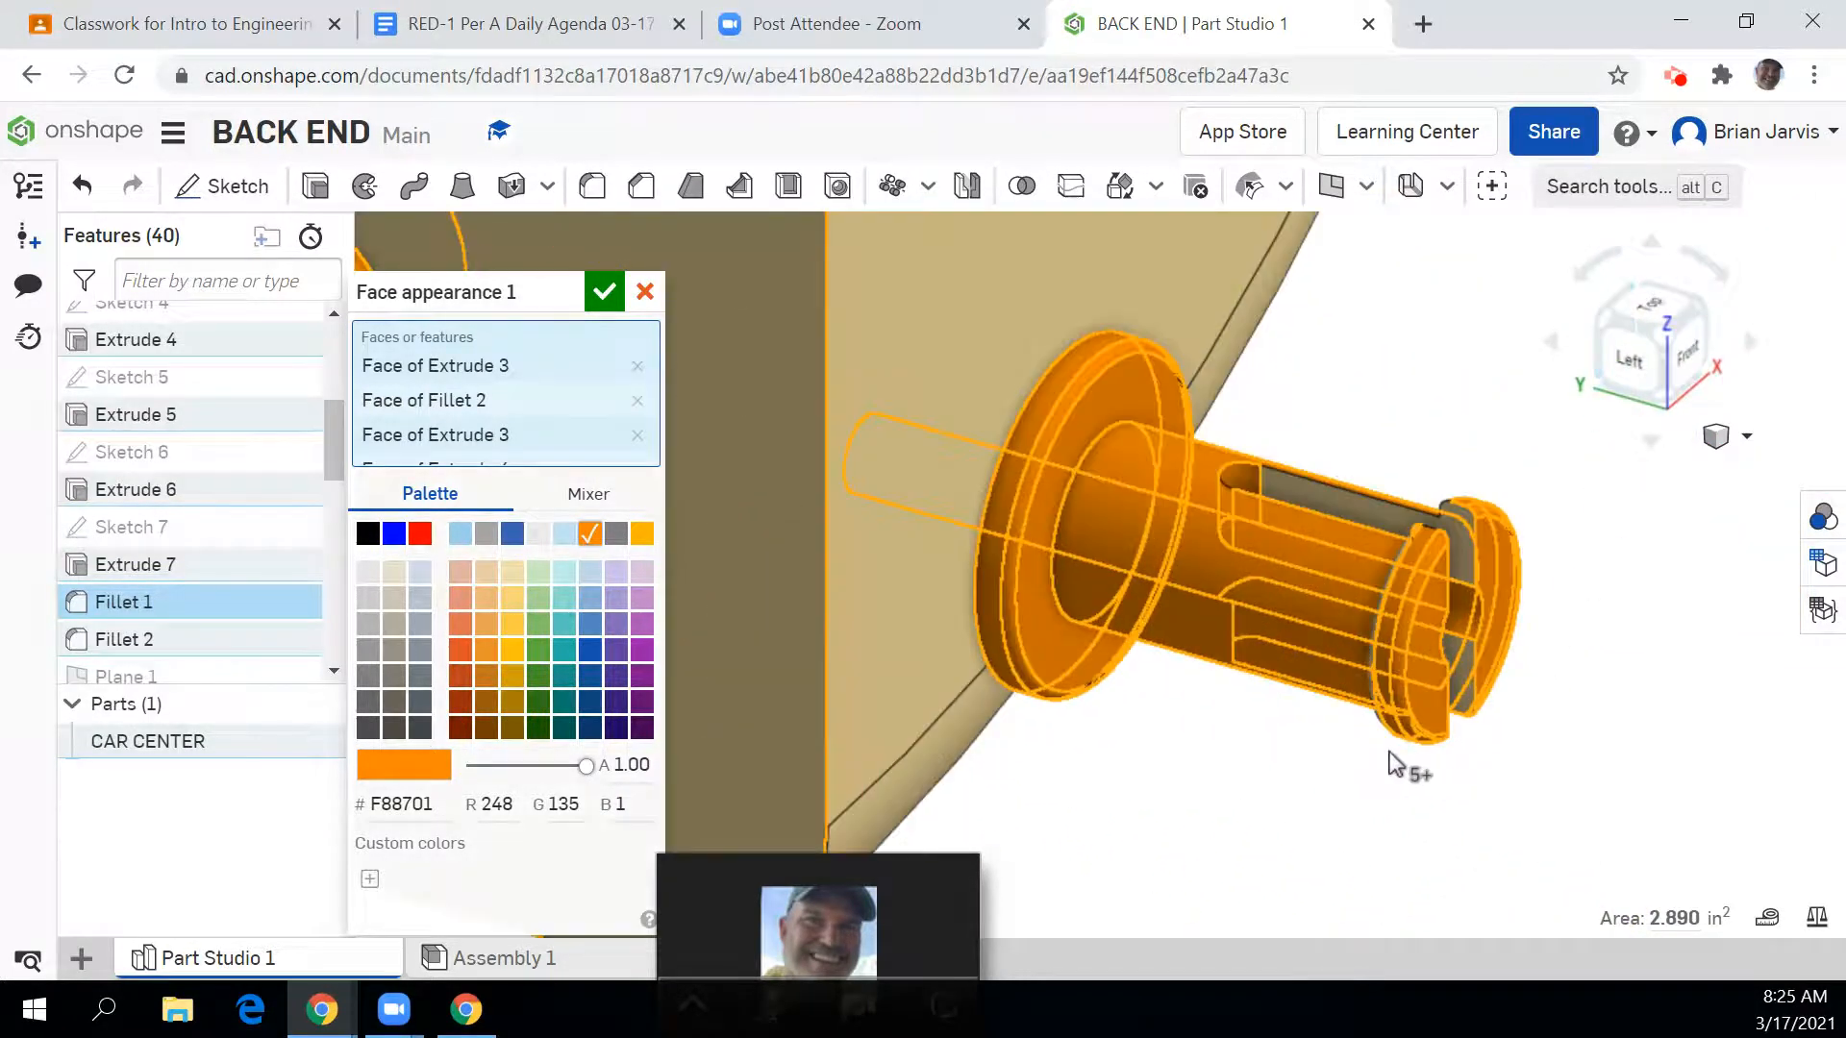
scroll(1391, 764, "up", 5)
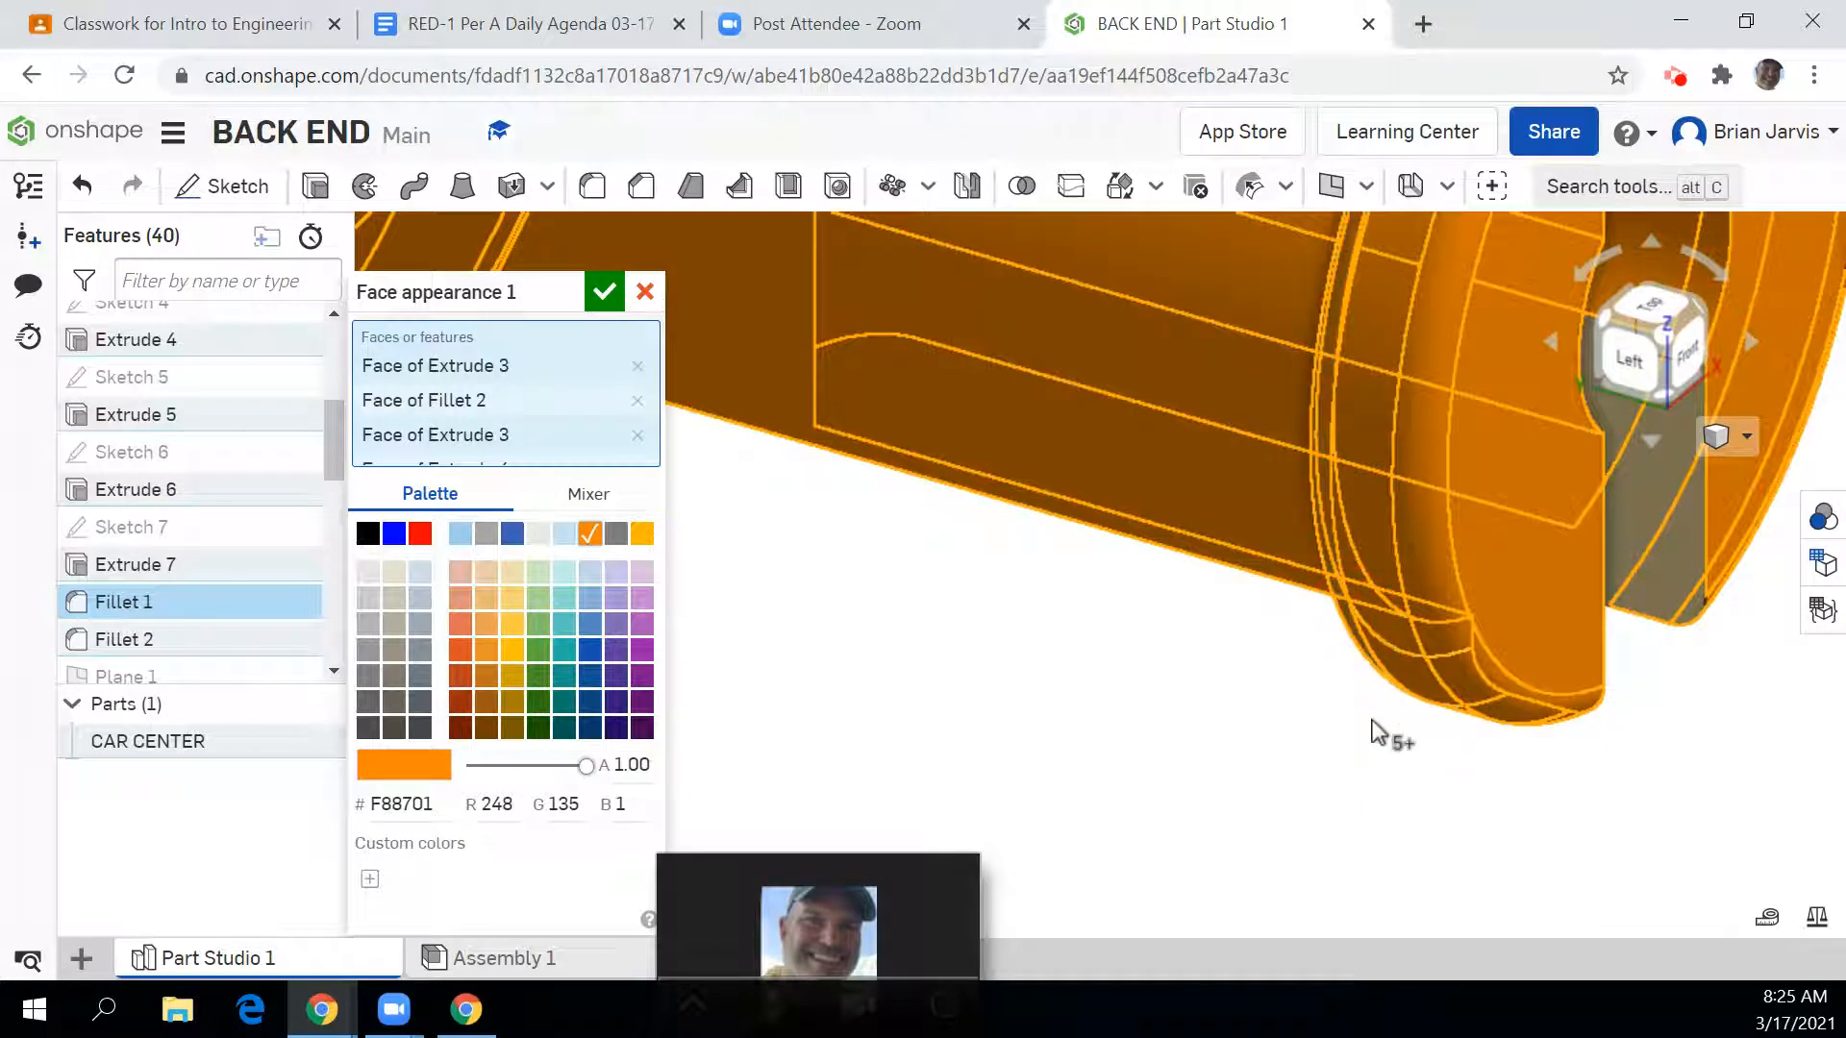
scroll(1706, 716, "down", 5)
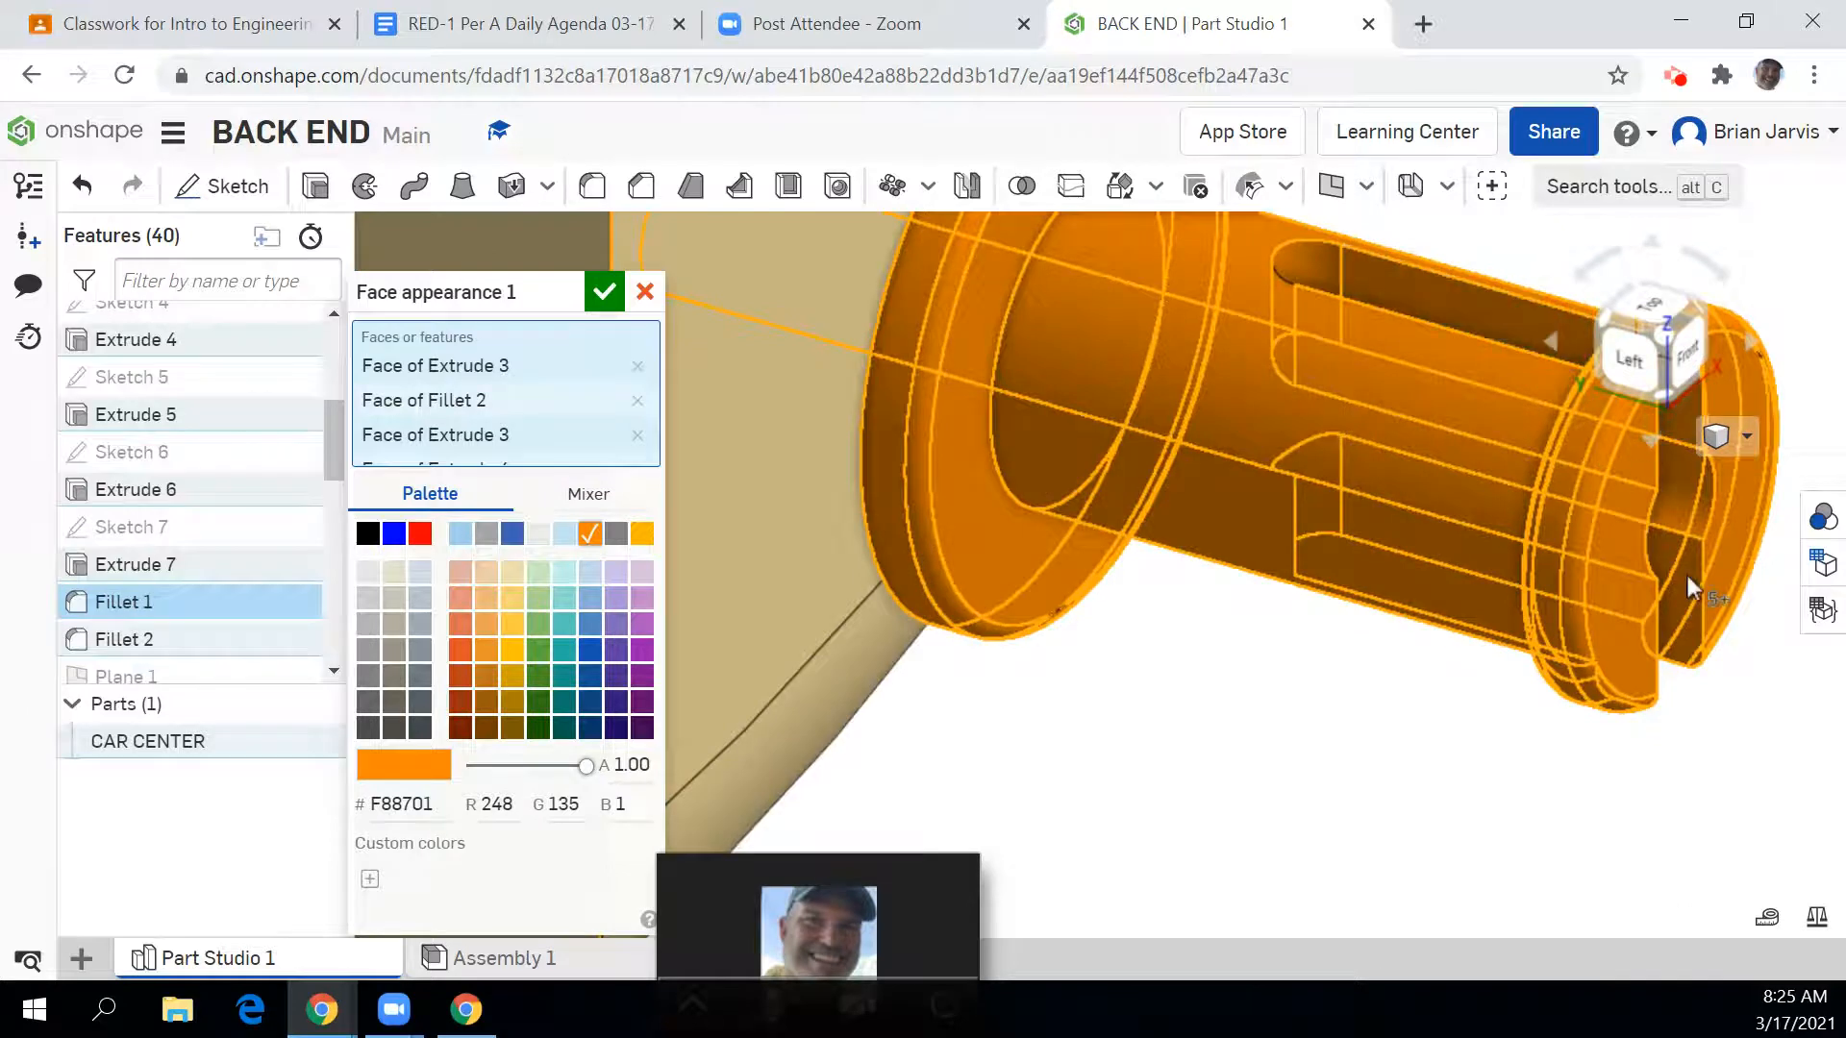
Step: Add the round face at the bottom of the pin's centre hole to the orange appearance and apply it
left_click(1696, 355)
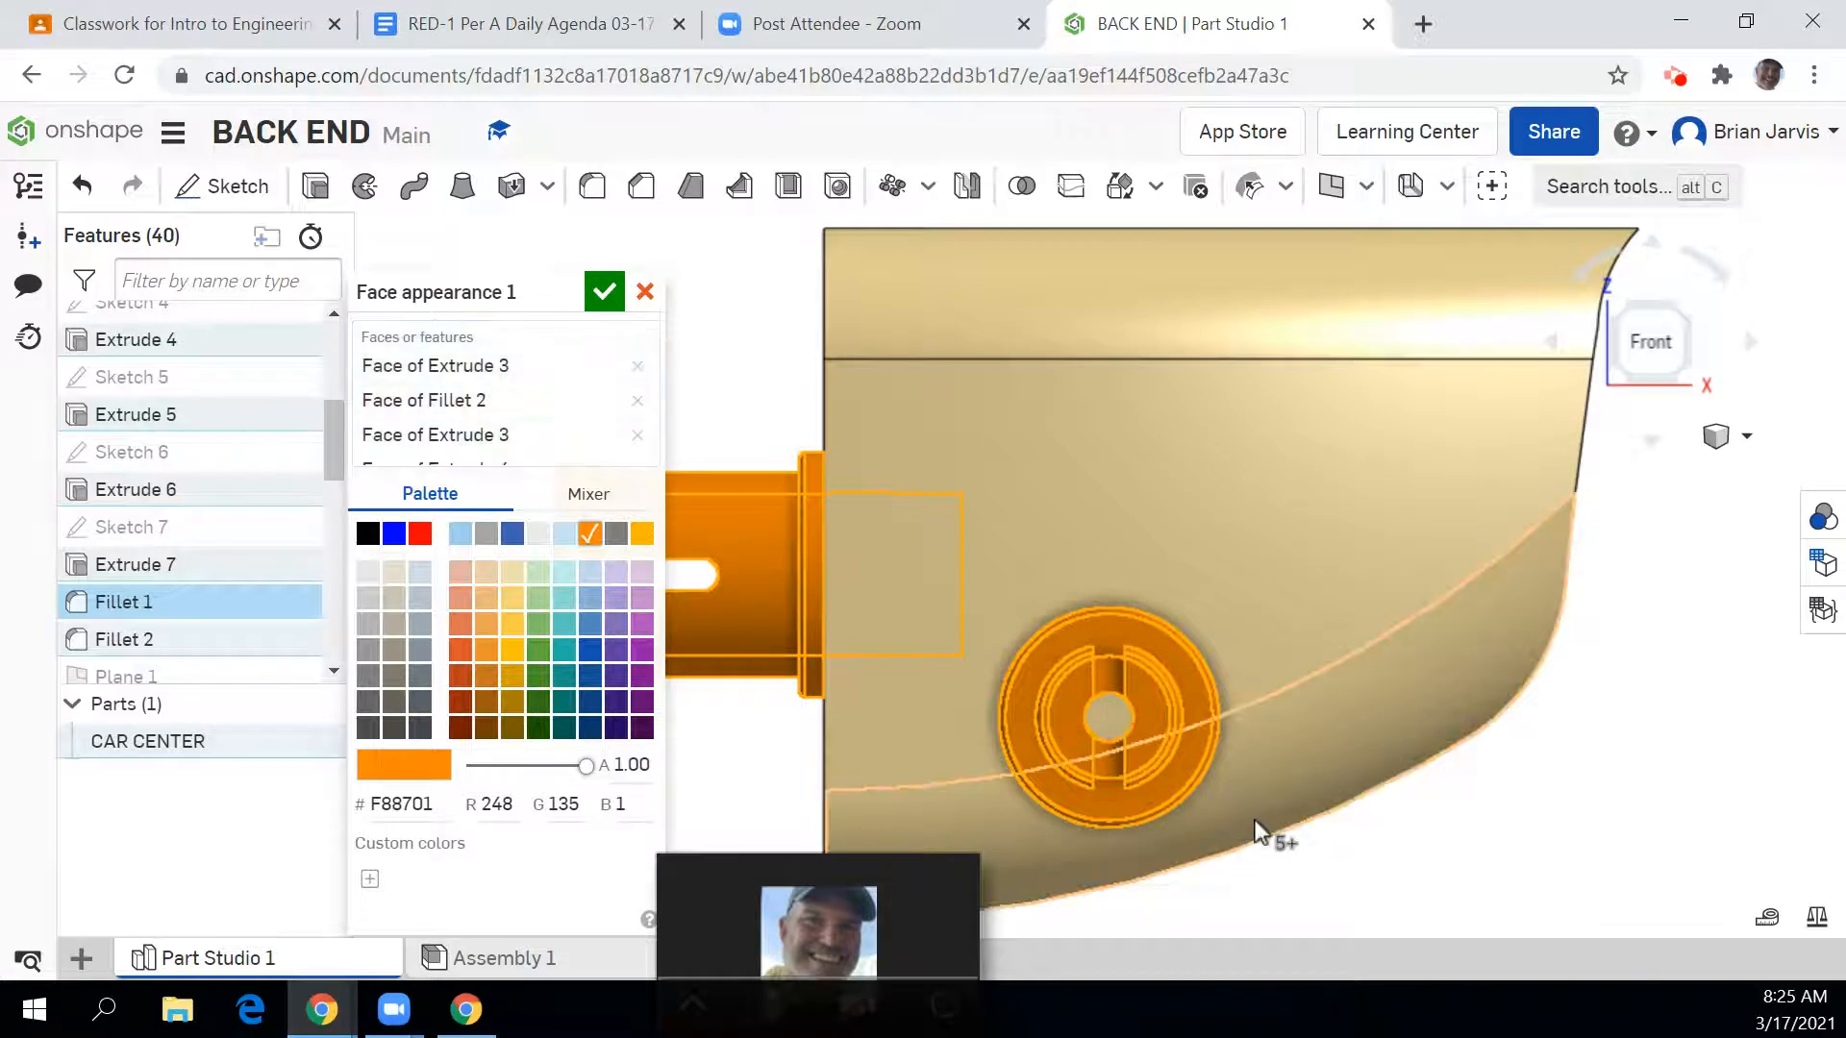
left_click(1671, 313)
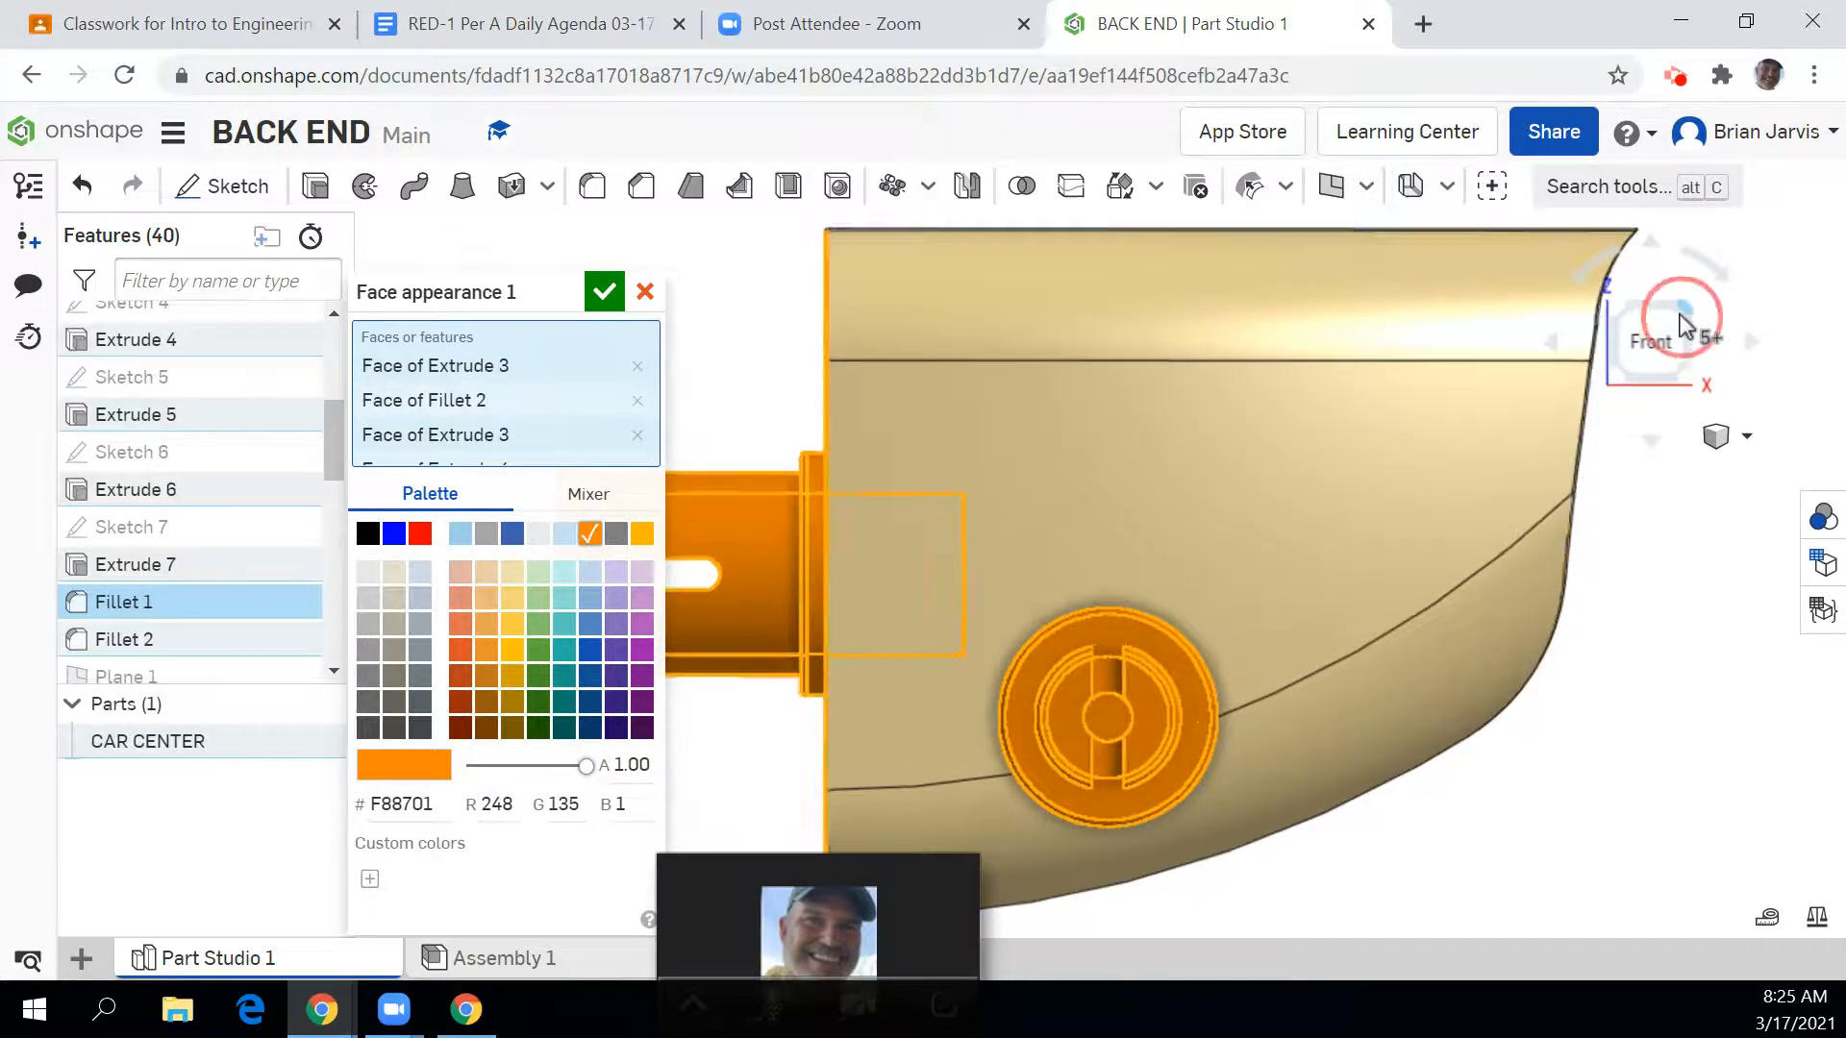
left_click(1671, 402)
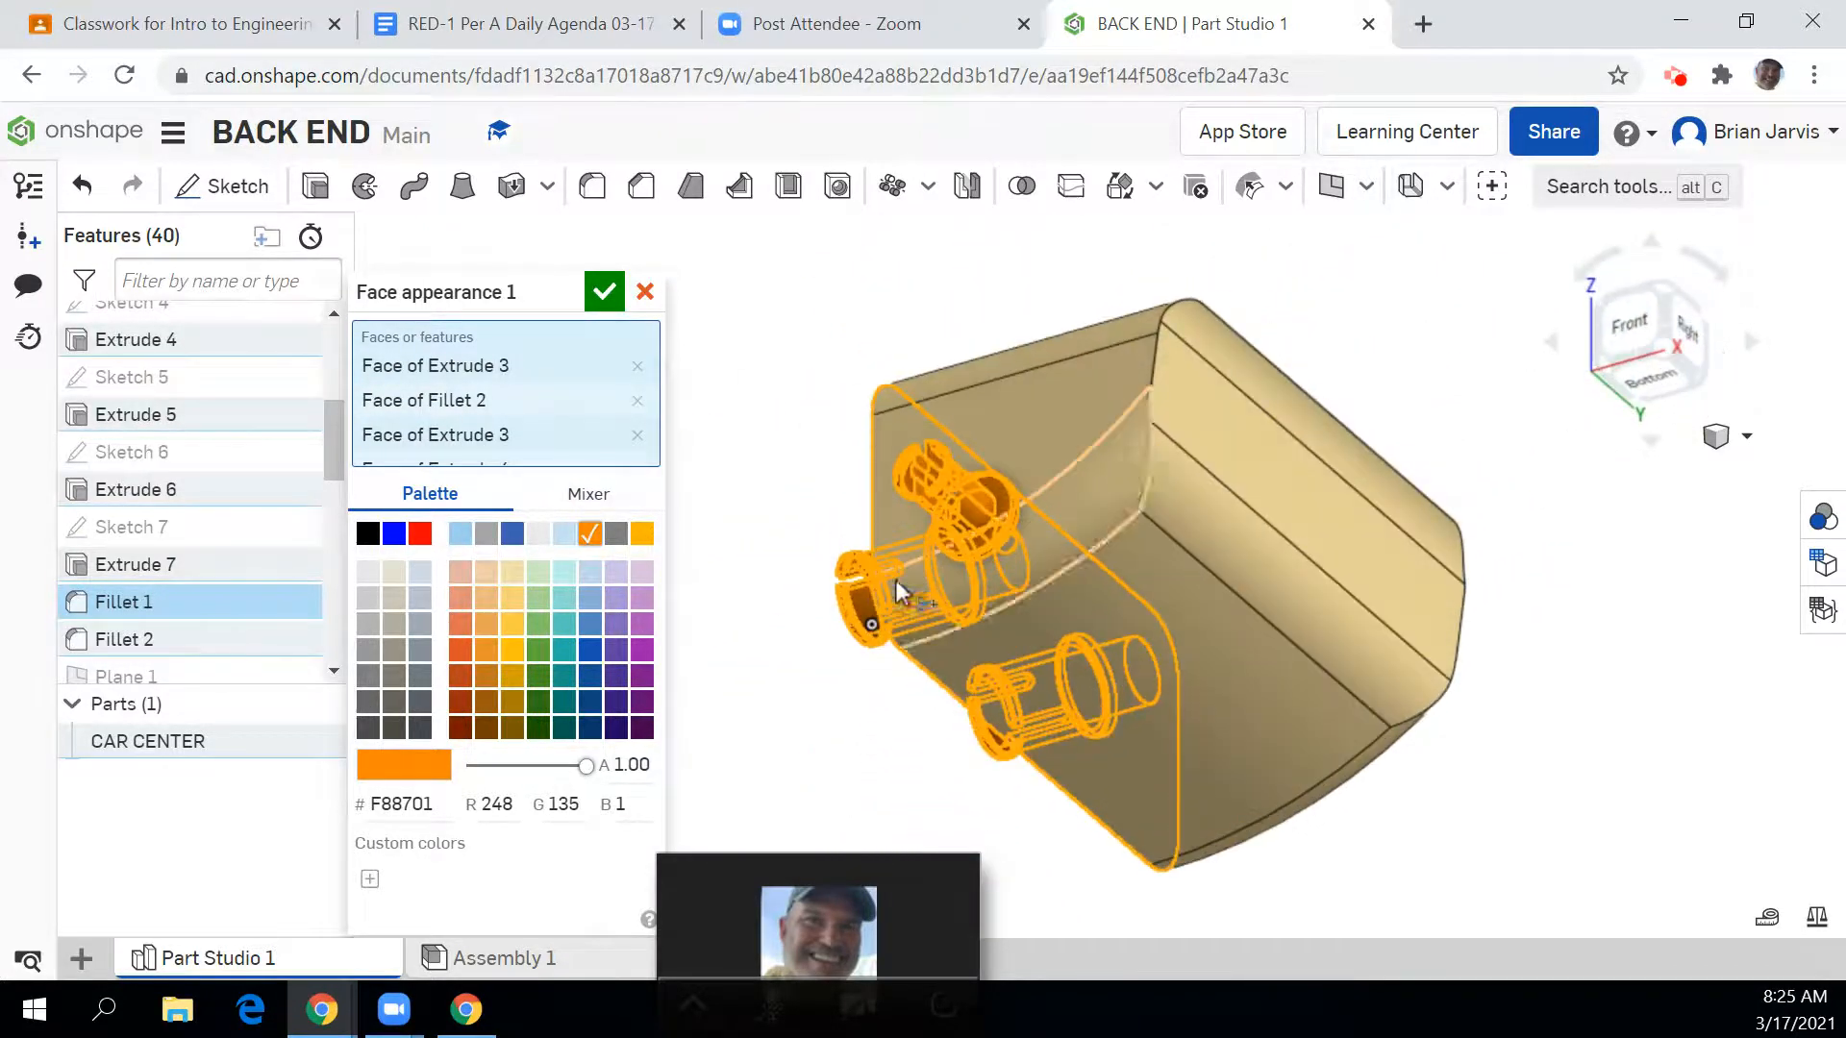
scroll(884, 663, "up", 5)
scroll(884, 660, "up", 2)
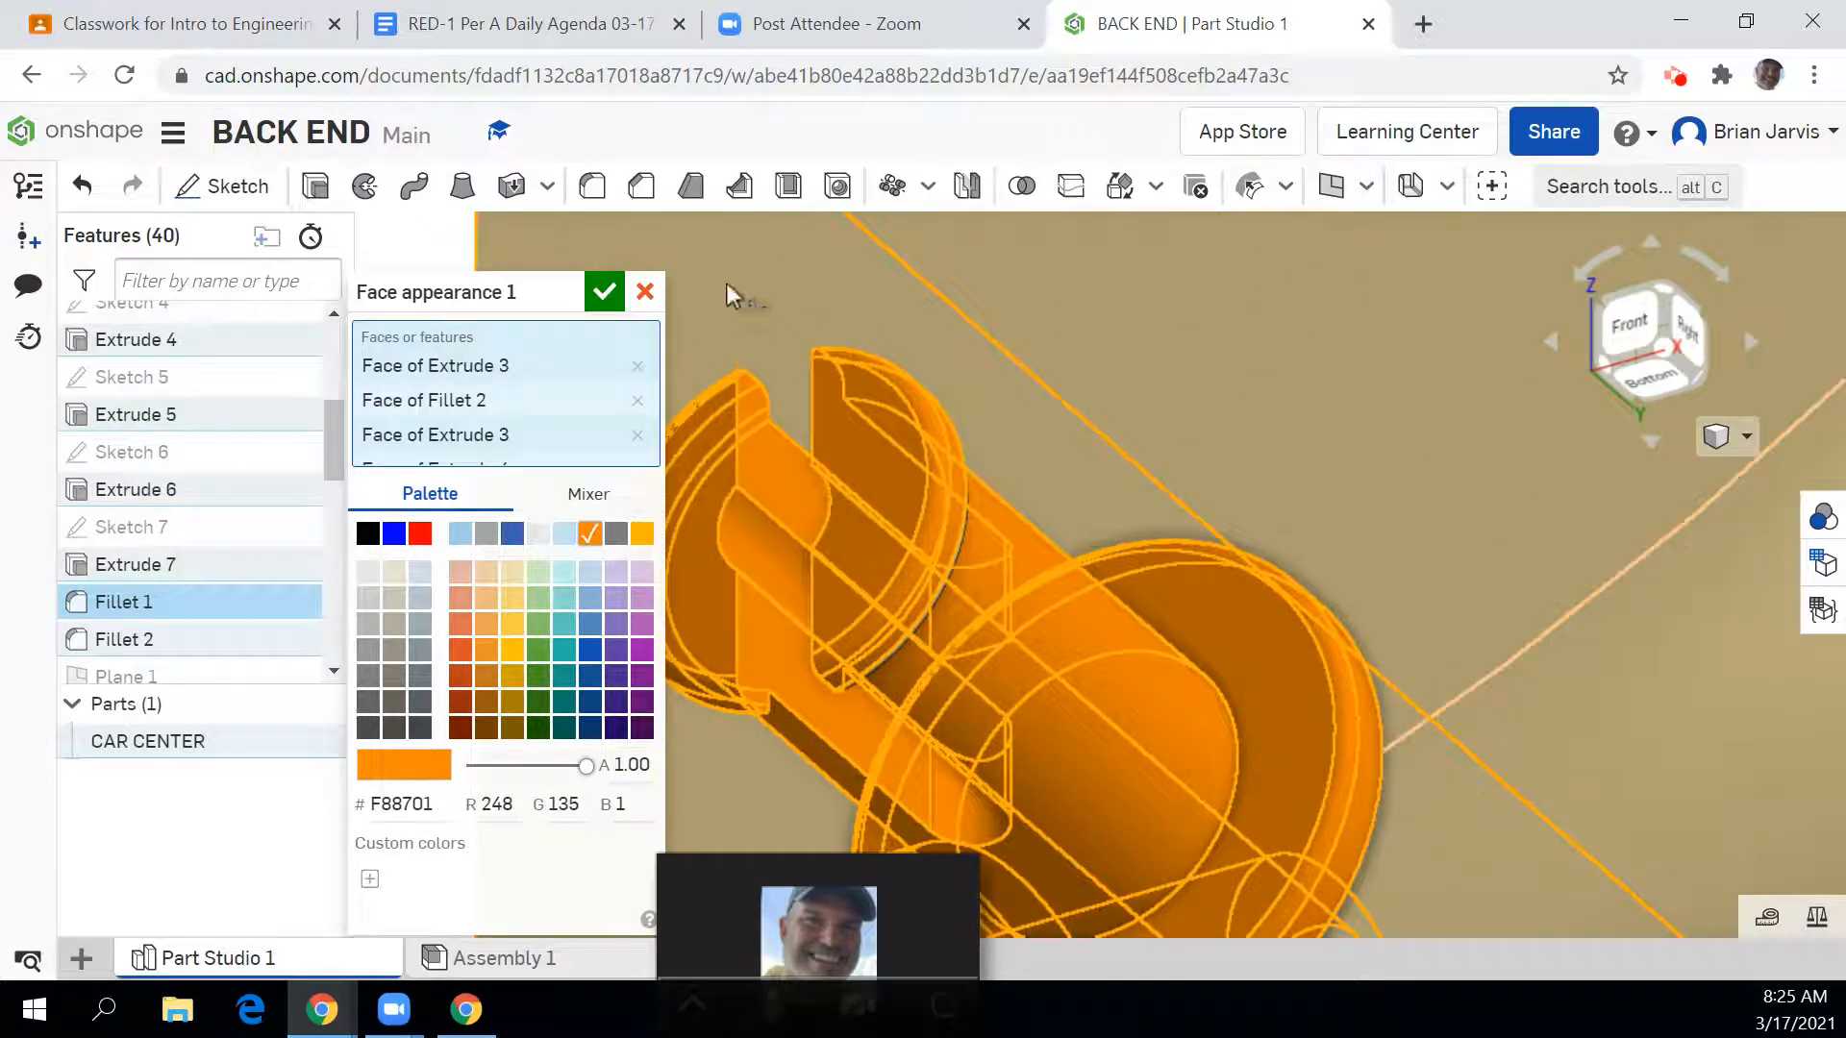
left_click(602, 294)
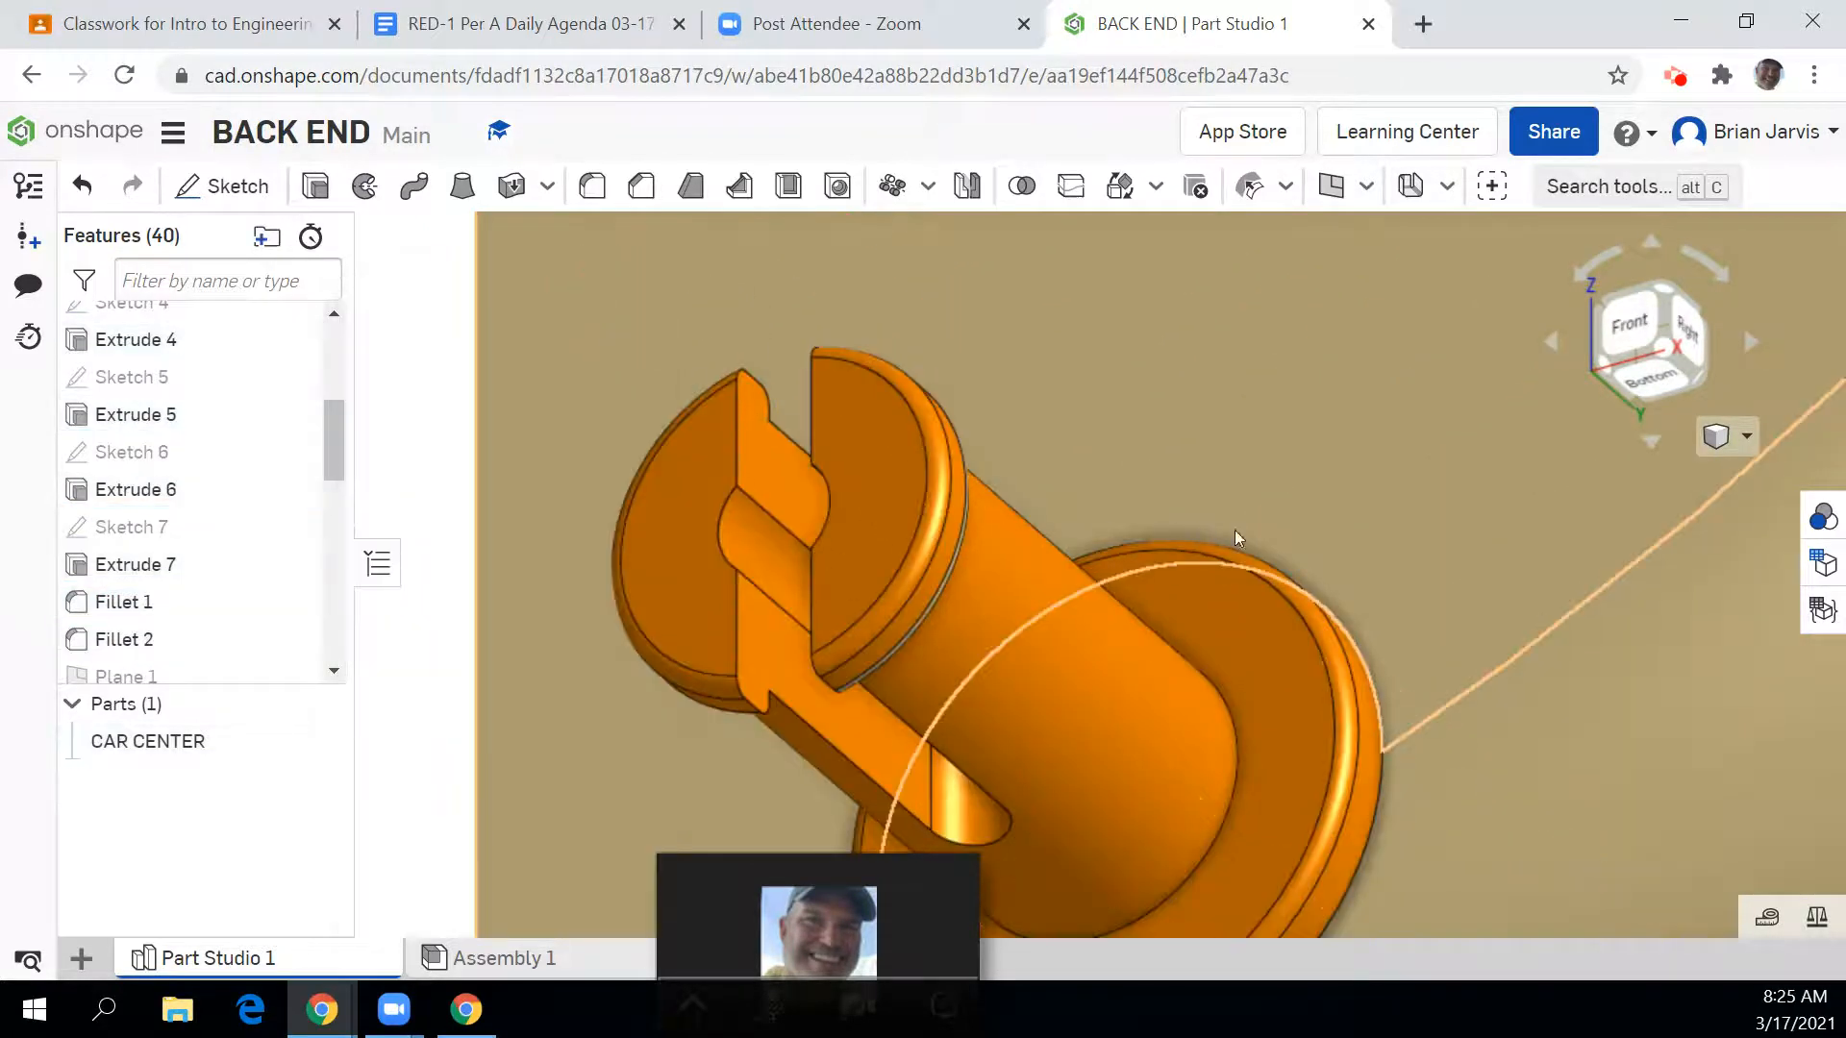
Step: Show the hidden Plane 1 that runs through the middle of the car's back end
scroll(1254, 532, "down", 2)
scroll(1255, 532, "down", 3)
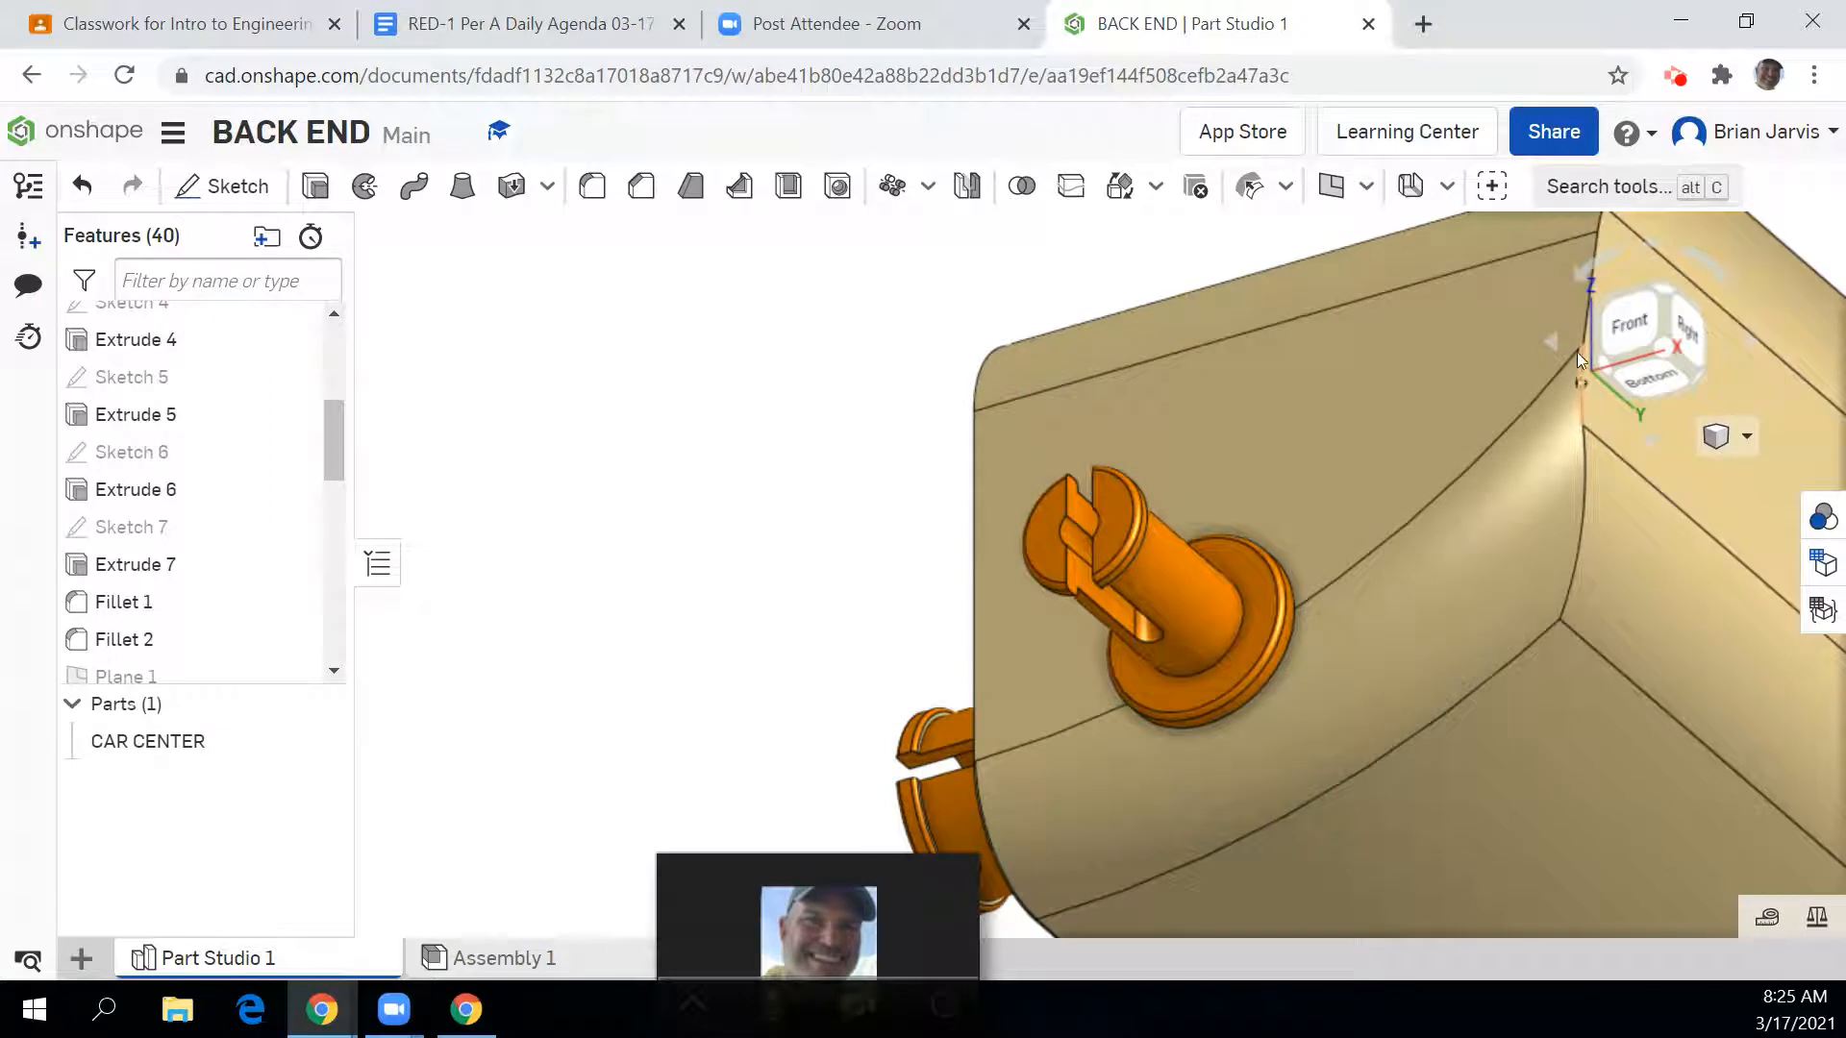
left_click(1658, 290)
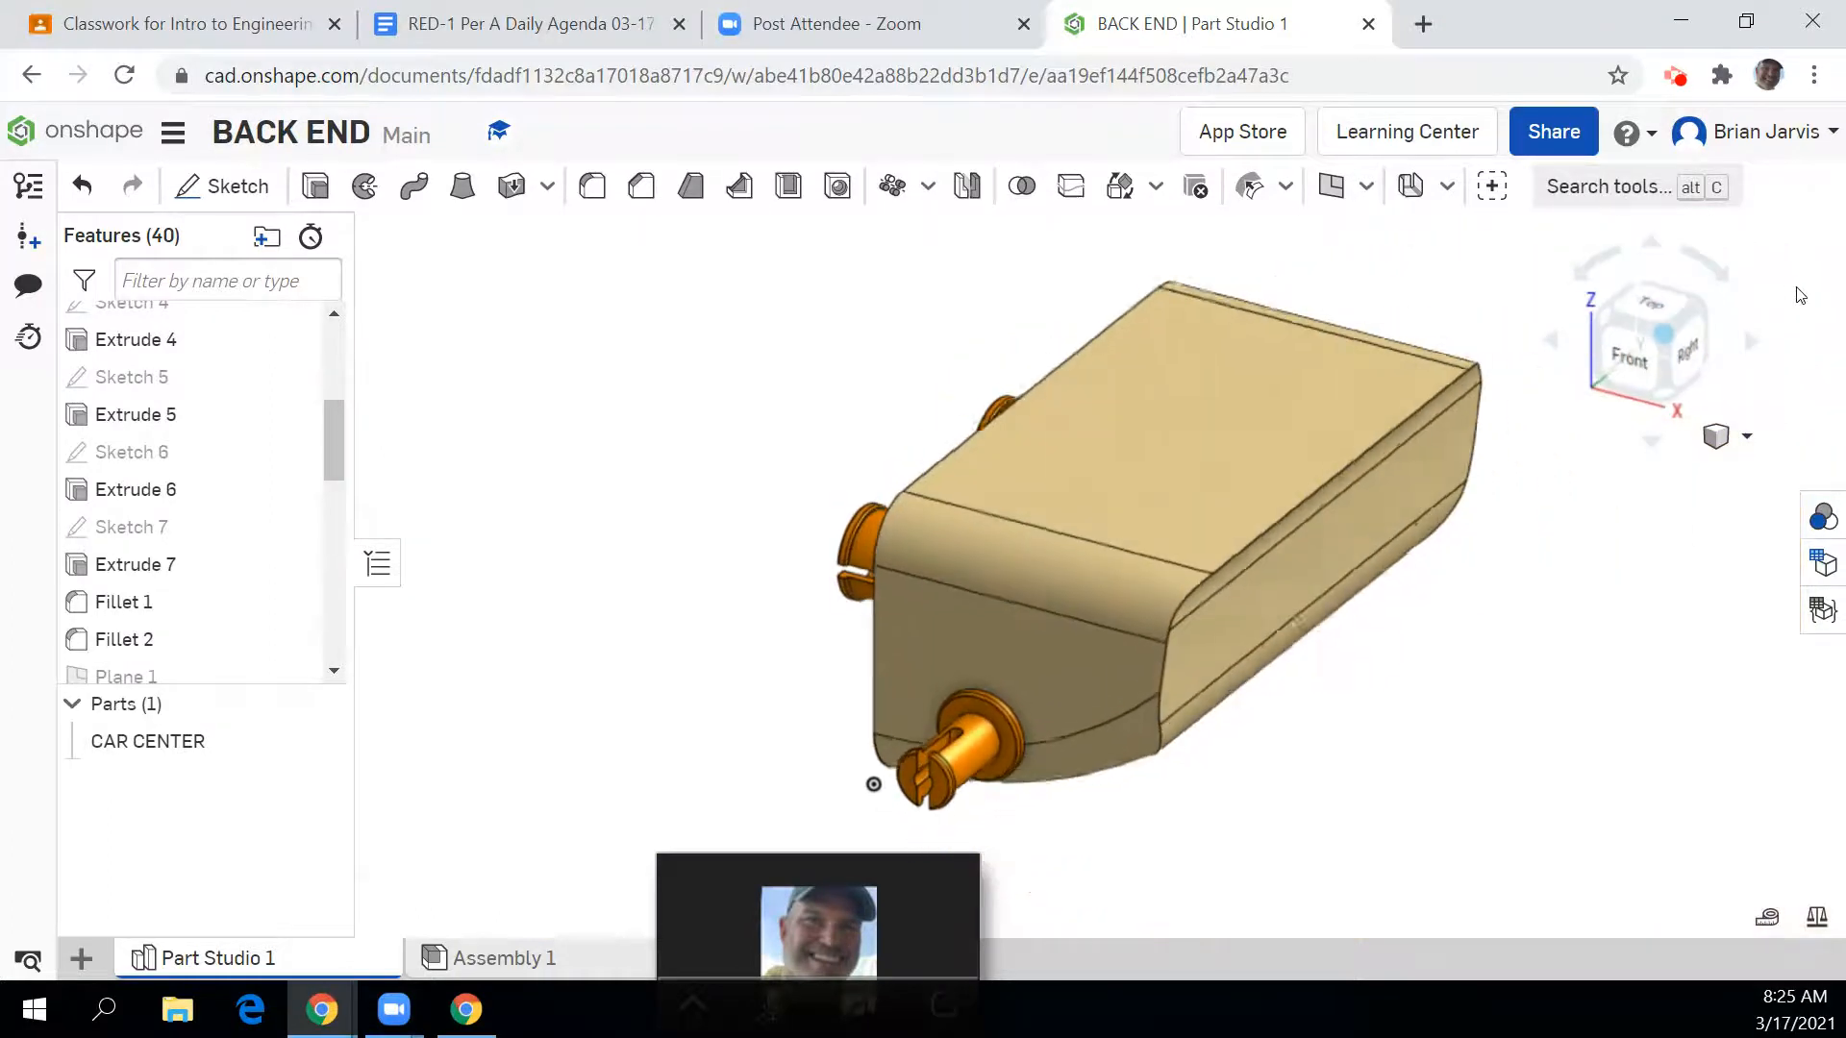
left_click(1325, 190)
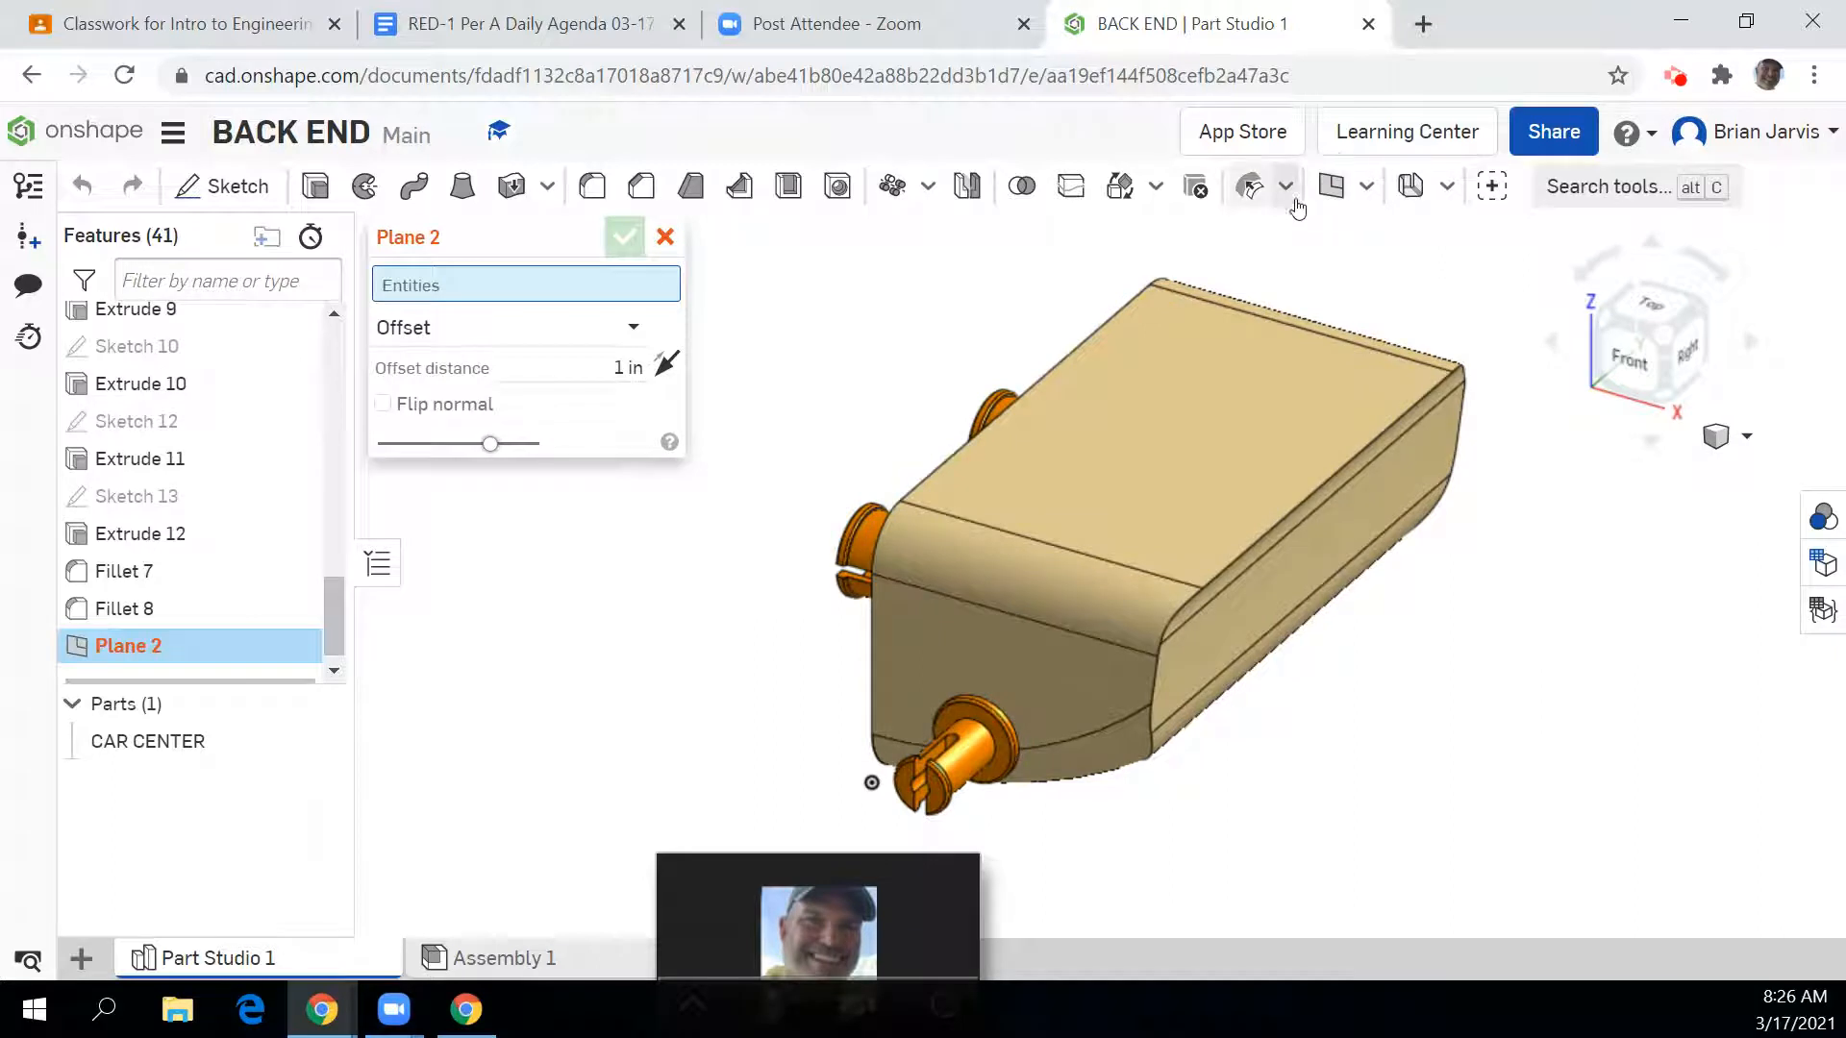
left_click(664, 236)
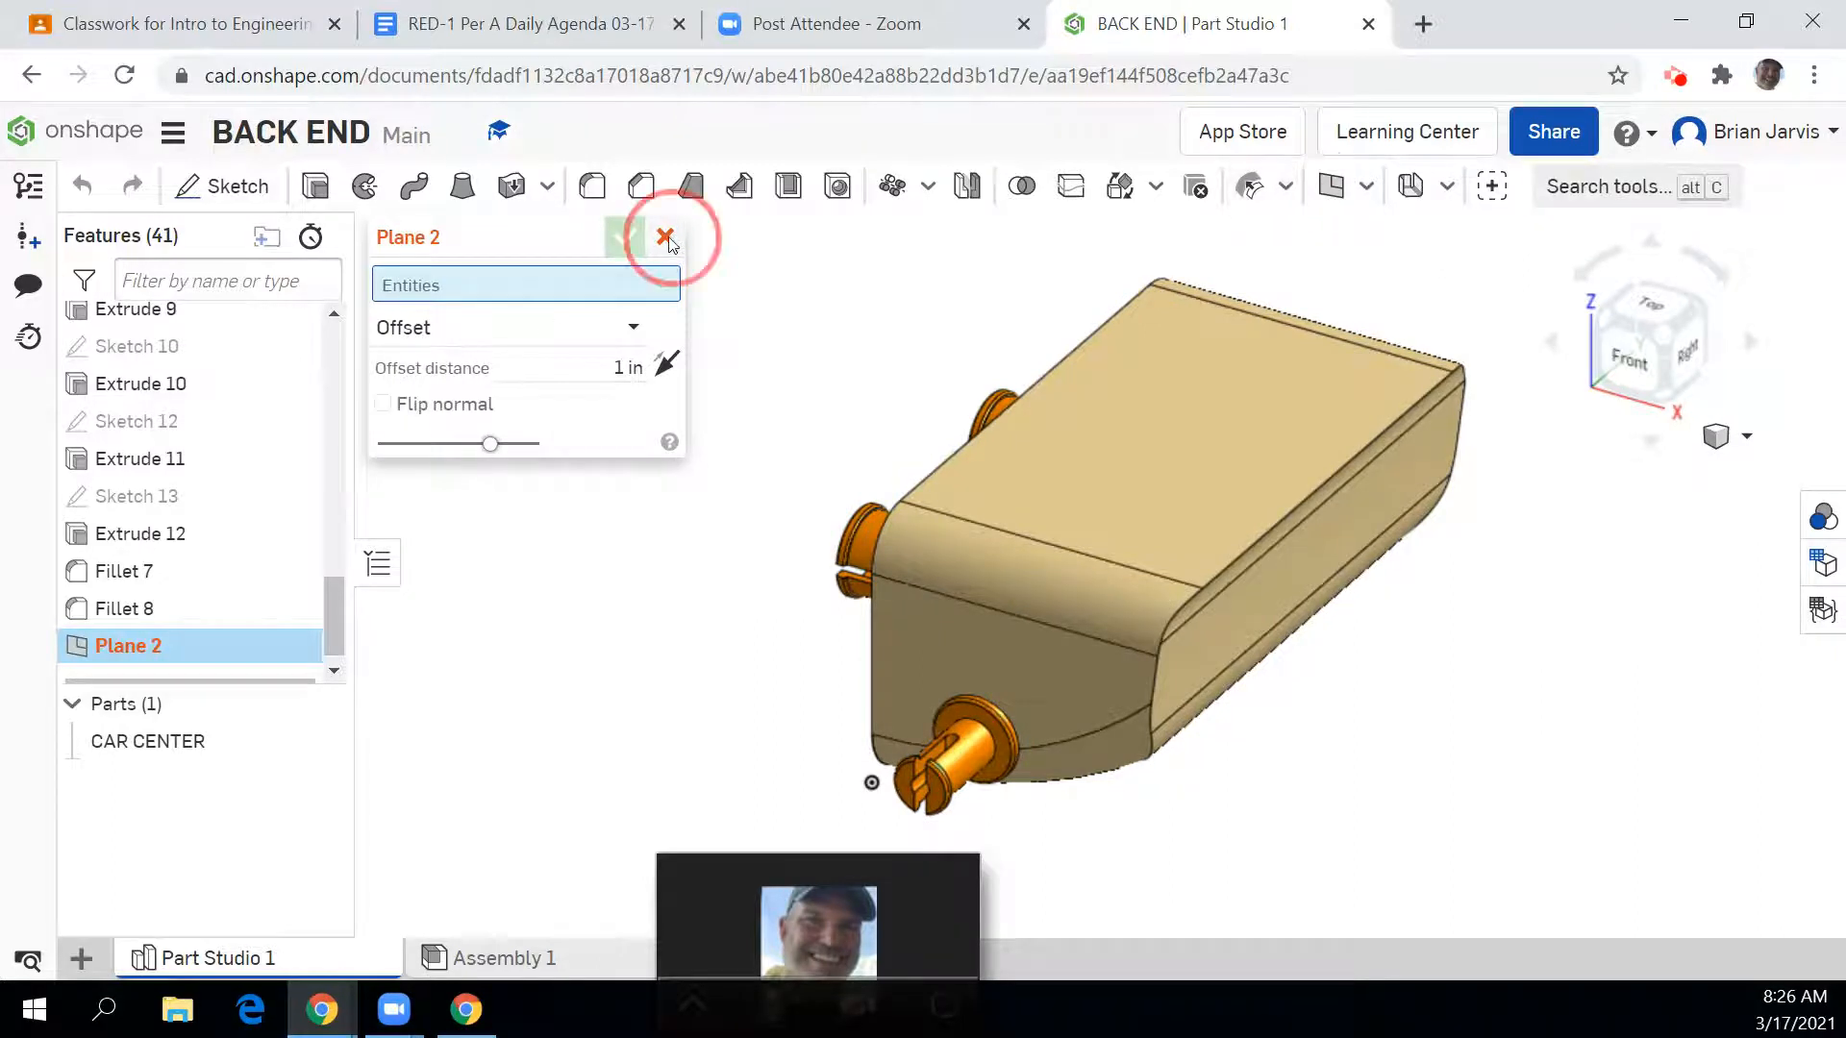
left_click_drag(329, 621, 327, 482)
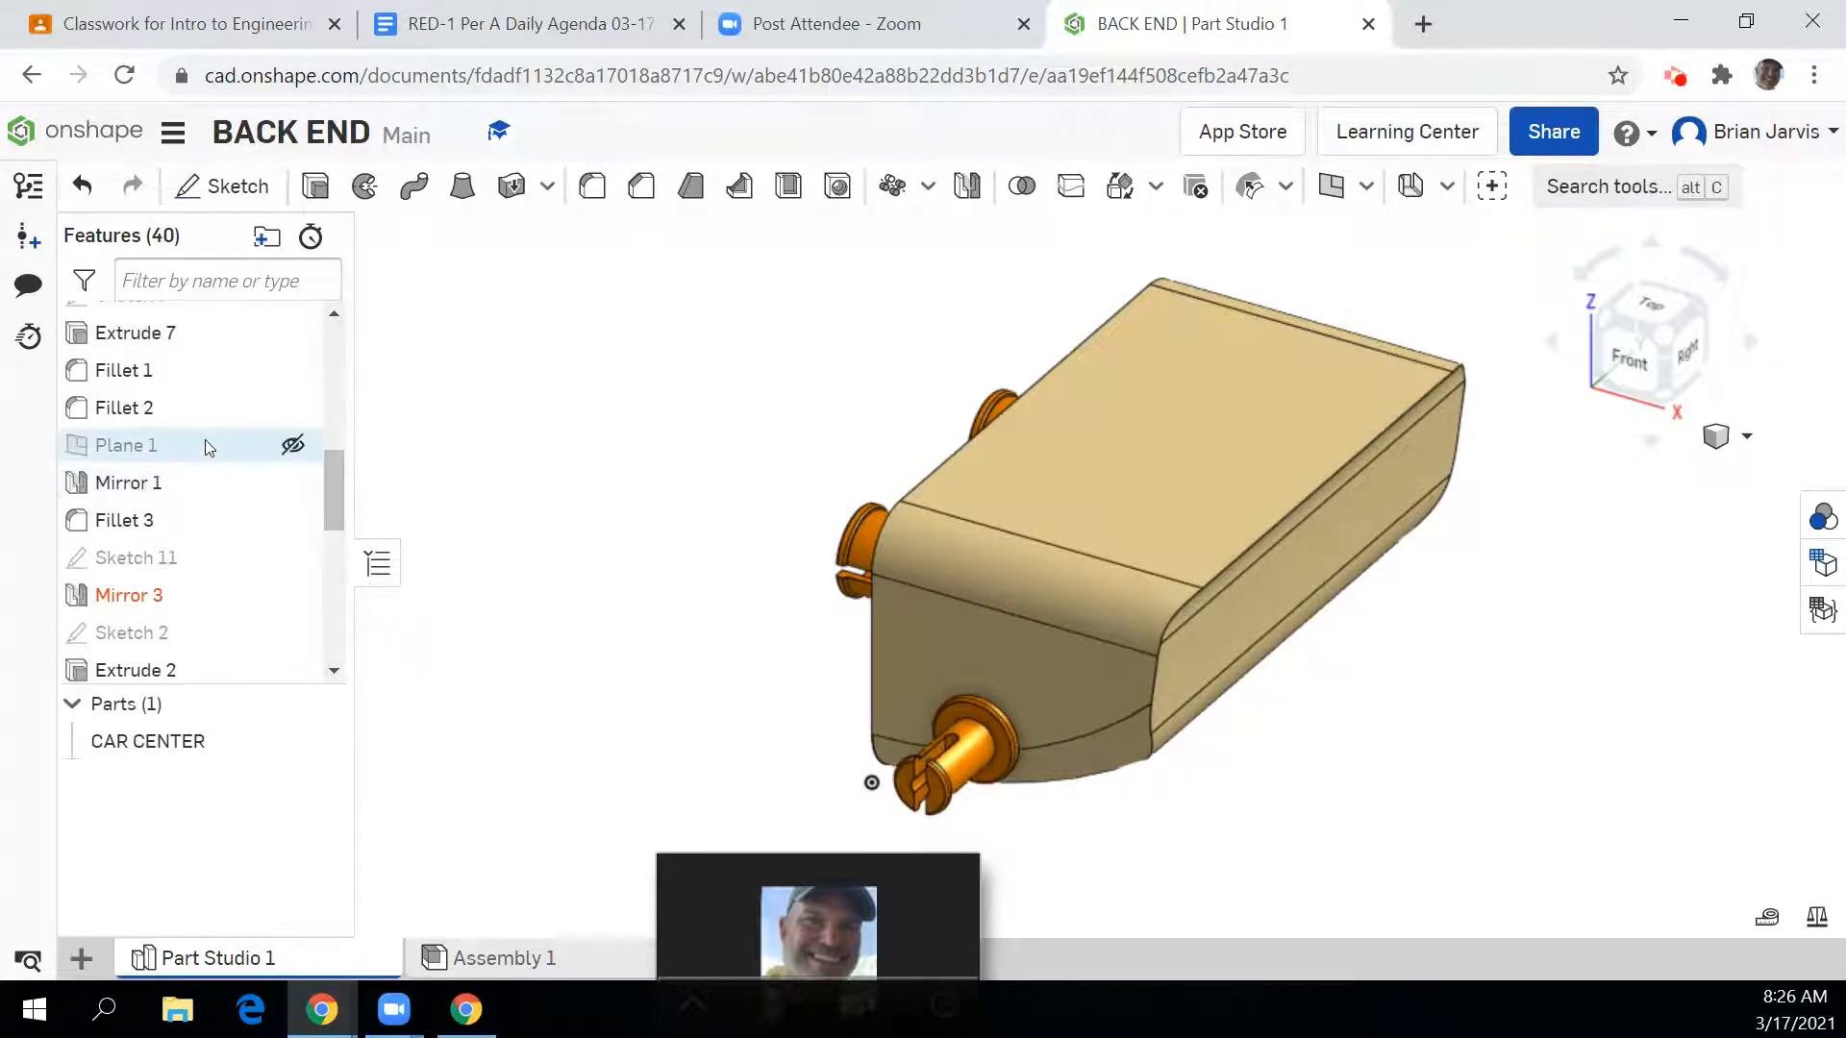
left_click(293, 445)
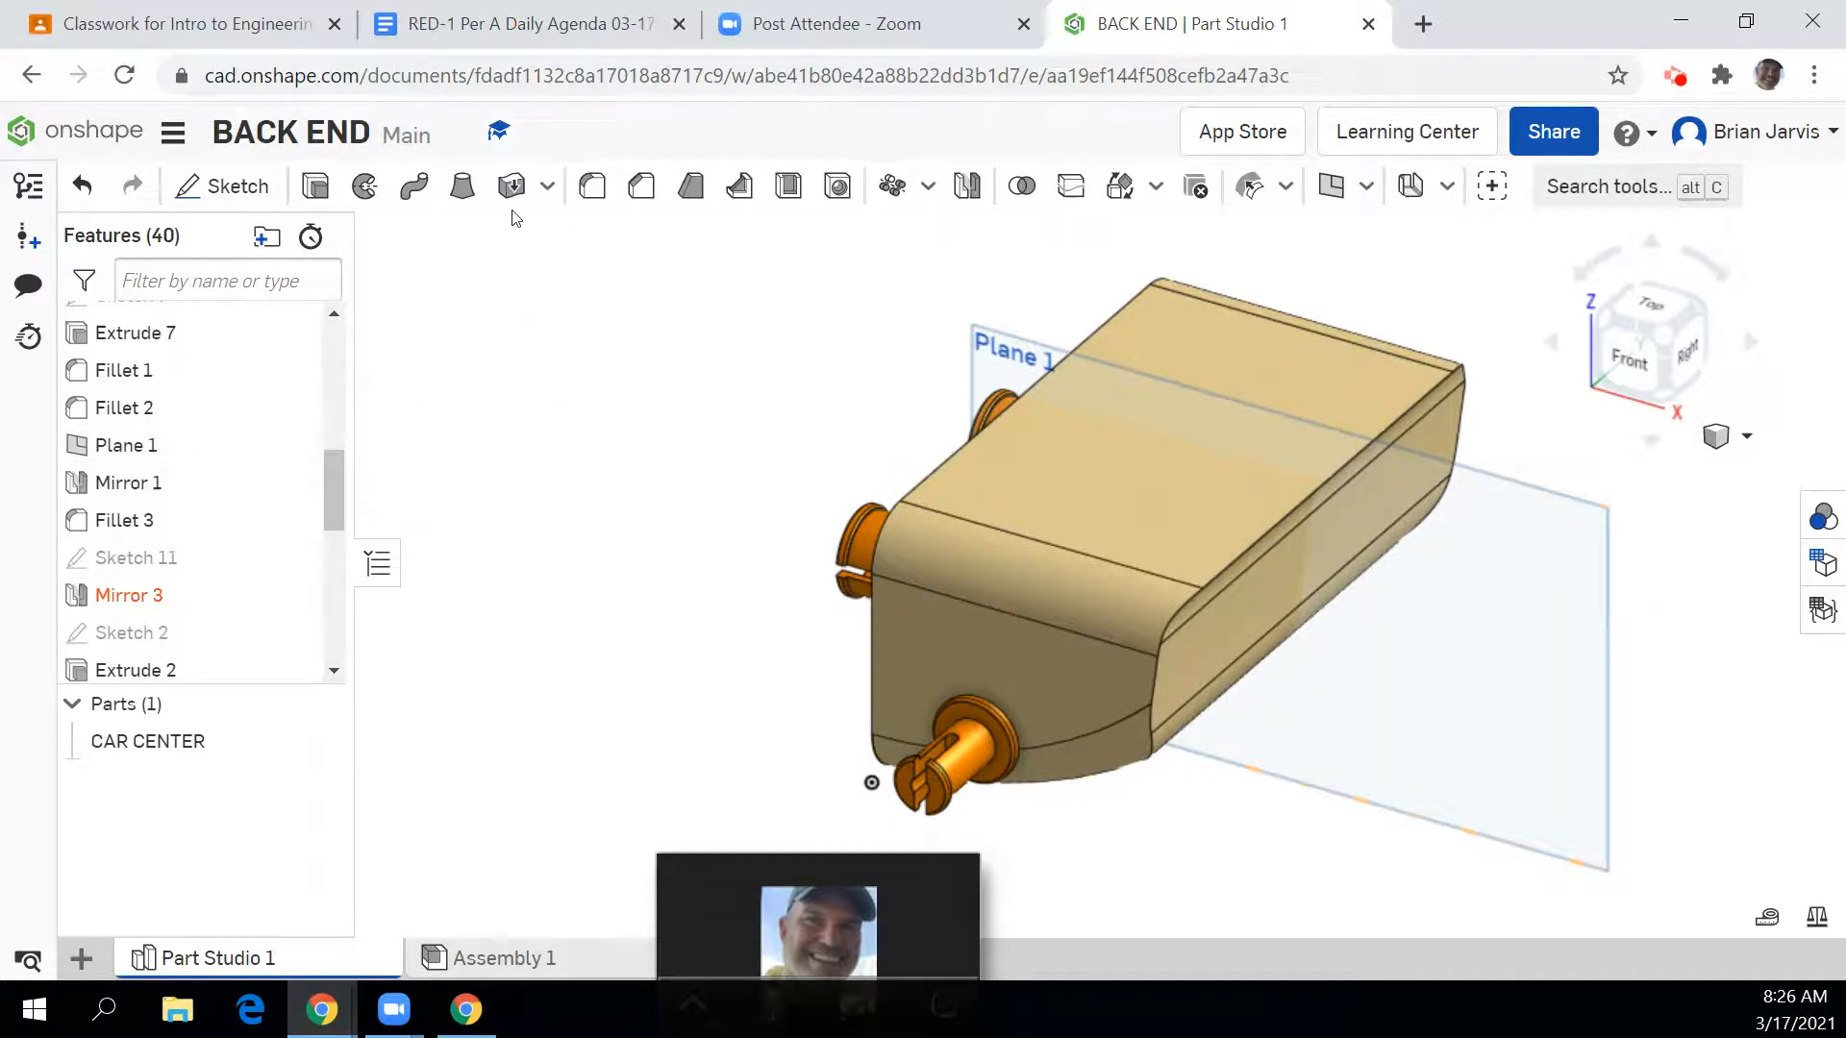
Step: Start a feature mirror and select the axle's Extrude 8, Extrude 9, Extrude 10 and Extrude 11 as features to mirror
left_click(967, 185)
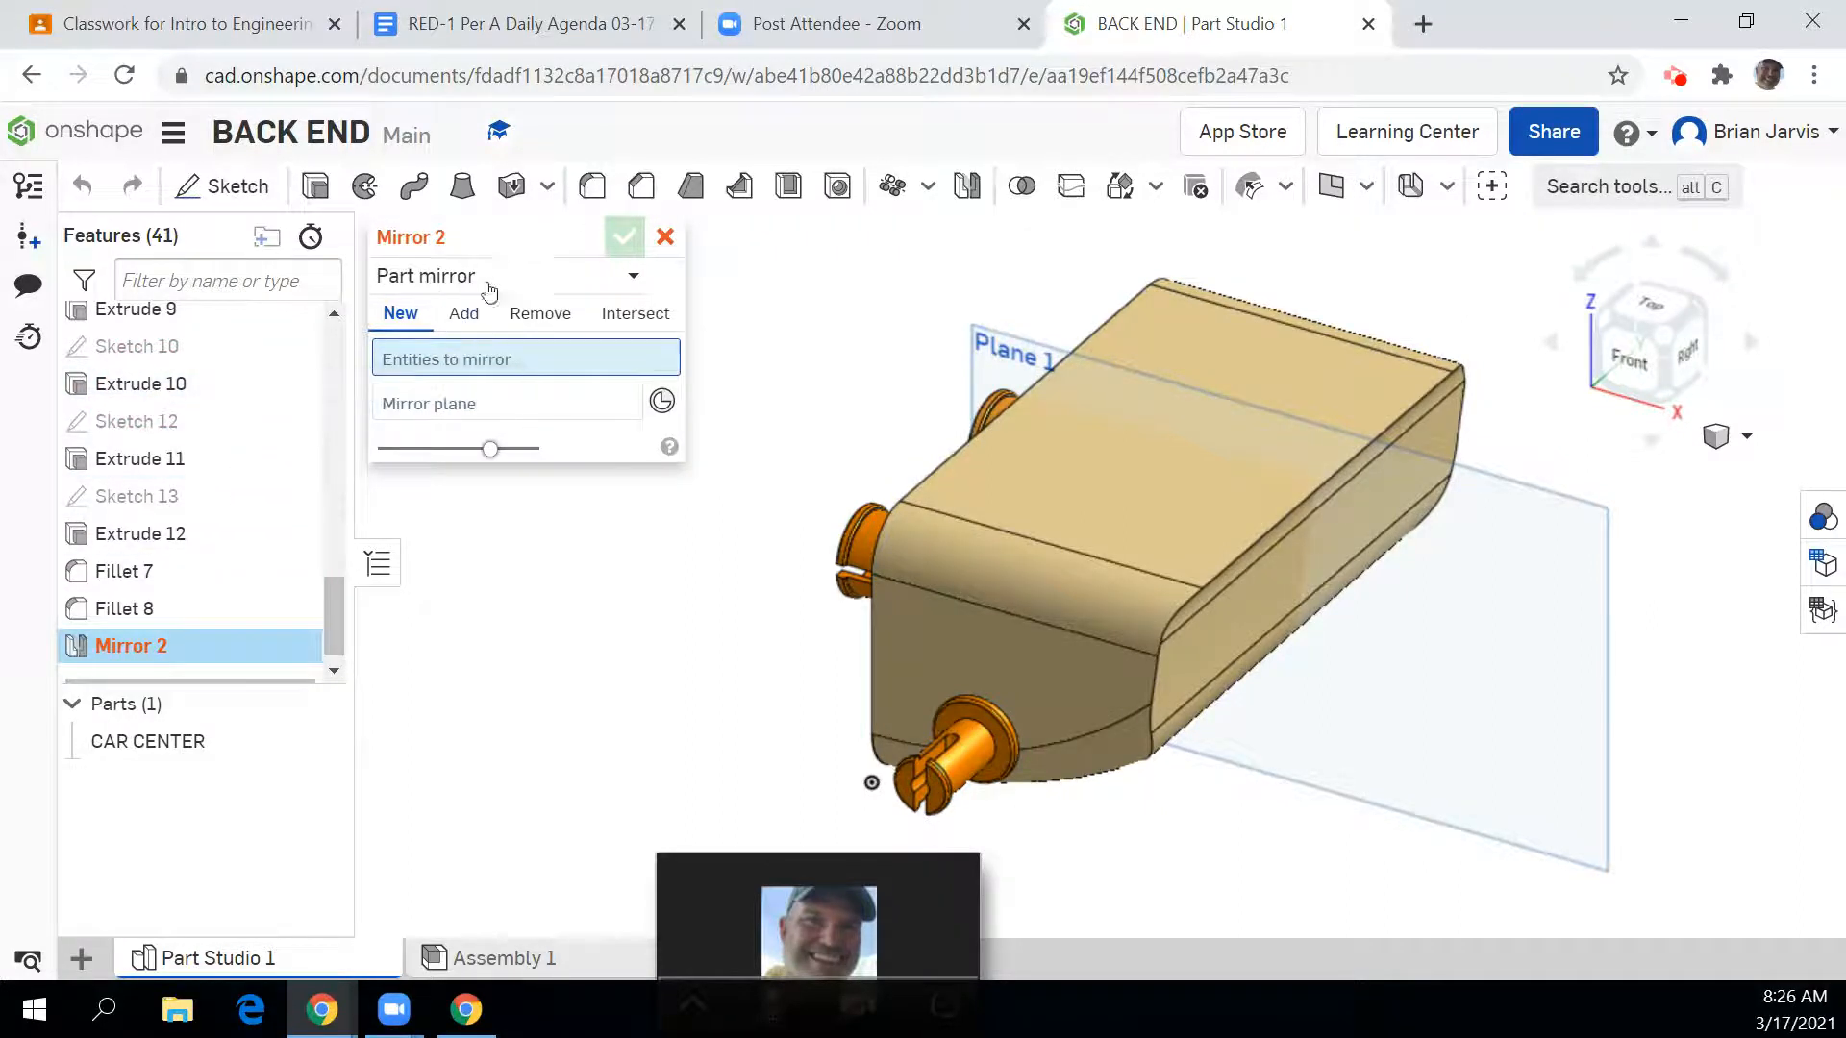
left_click(632, 279)
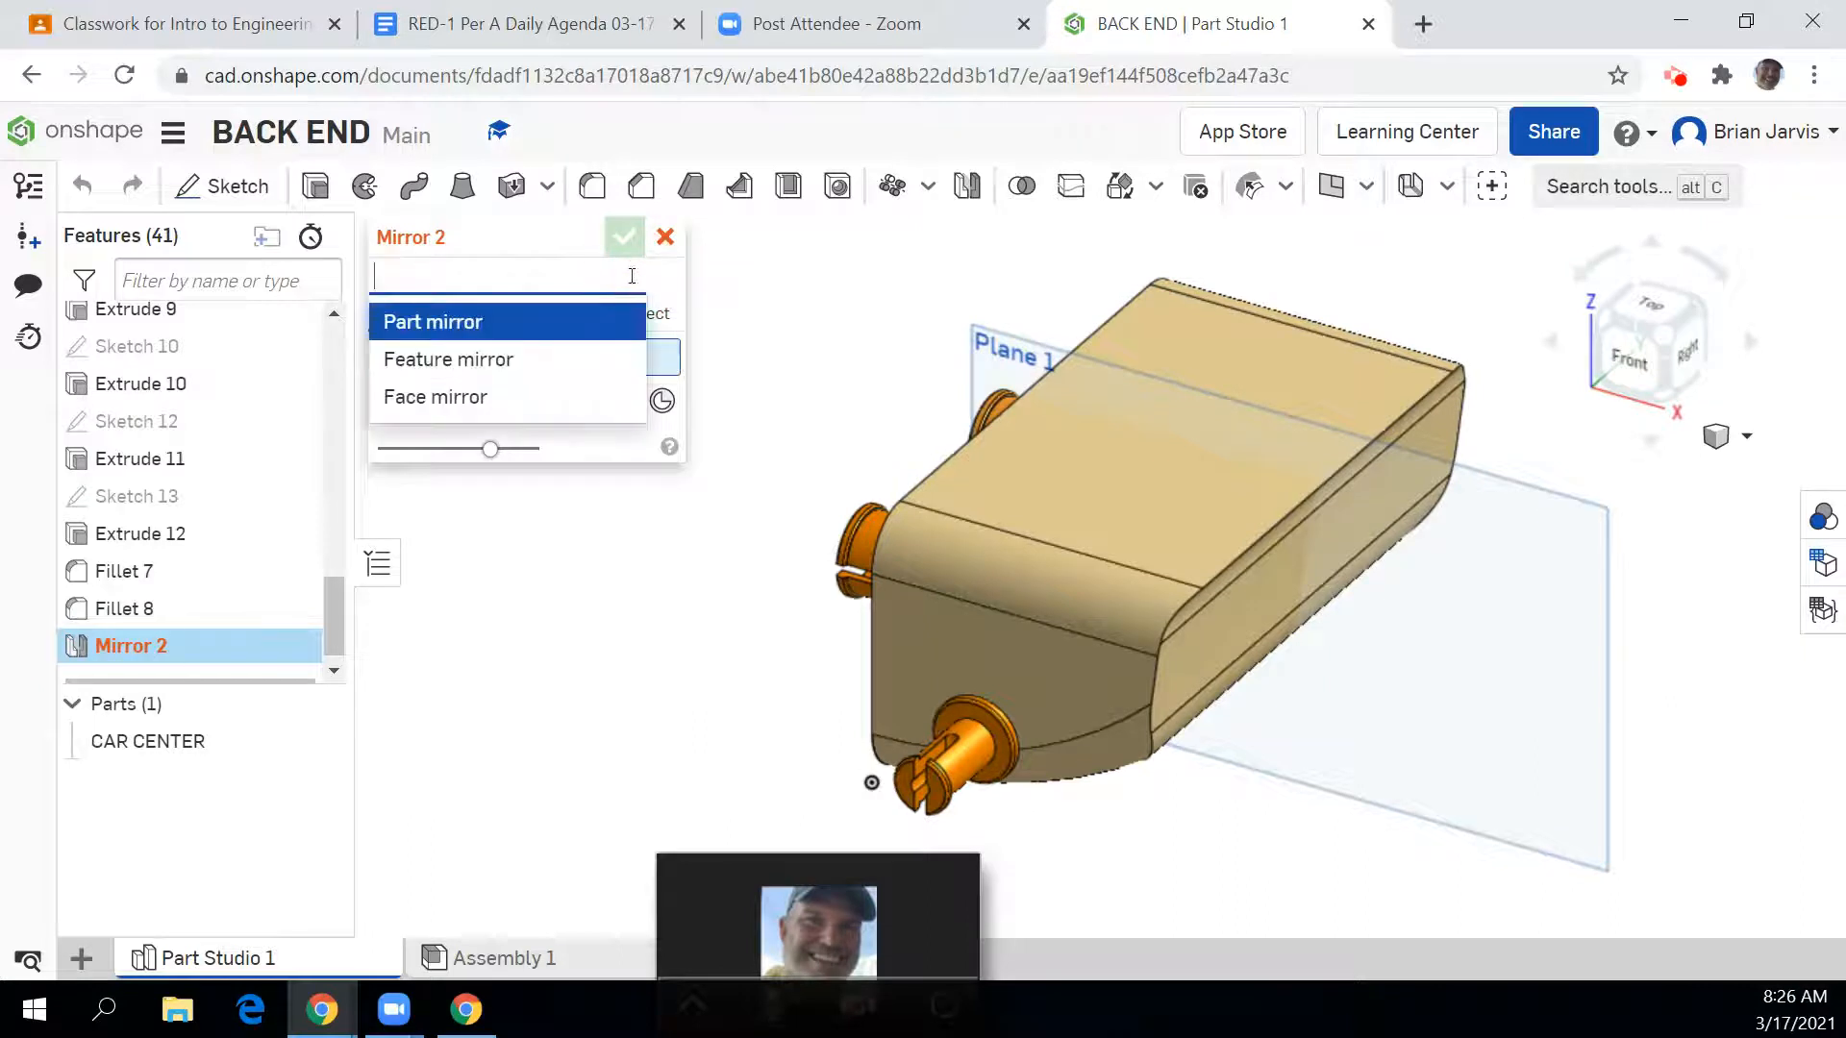
left_click(534, 356)
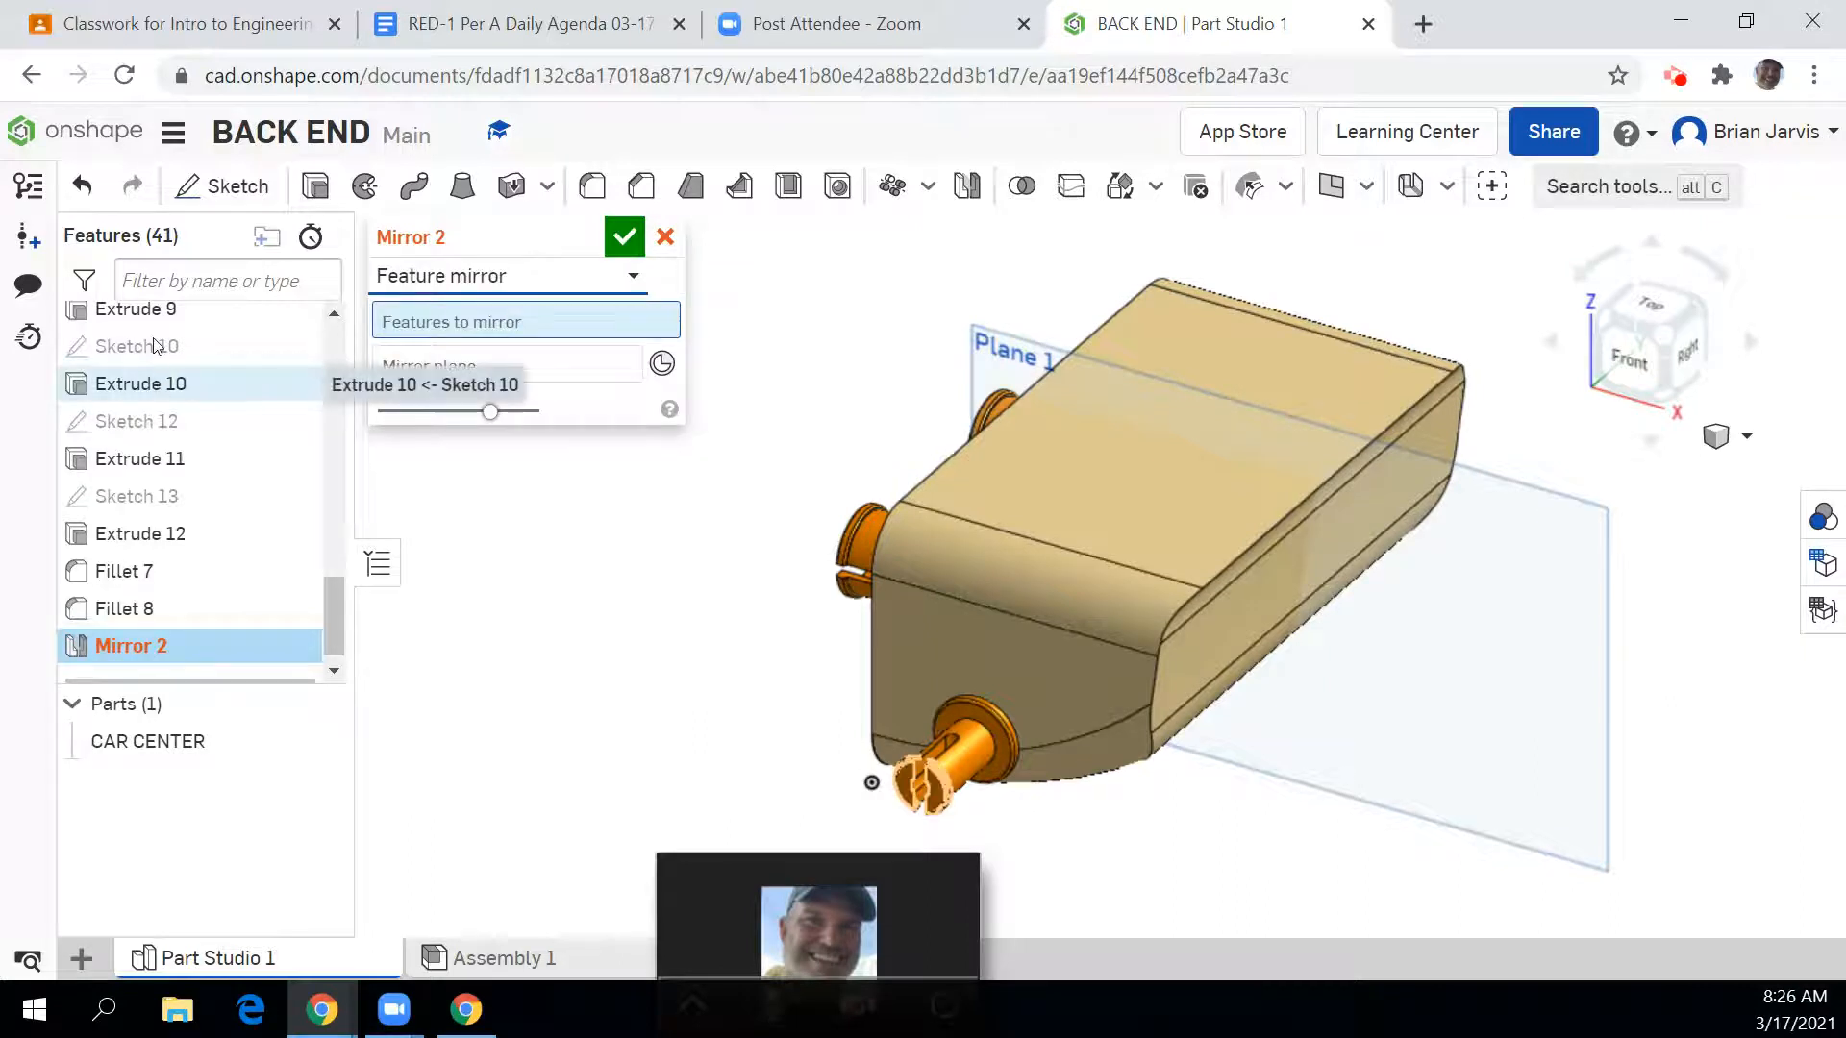
left_click_drag(337, 597, 337, 538)
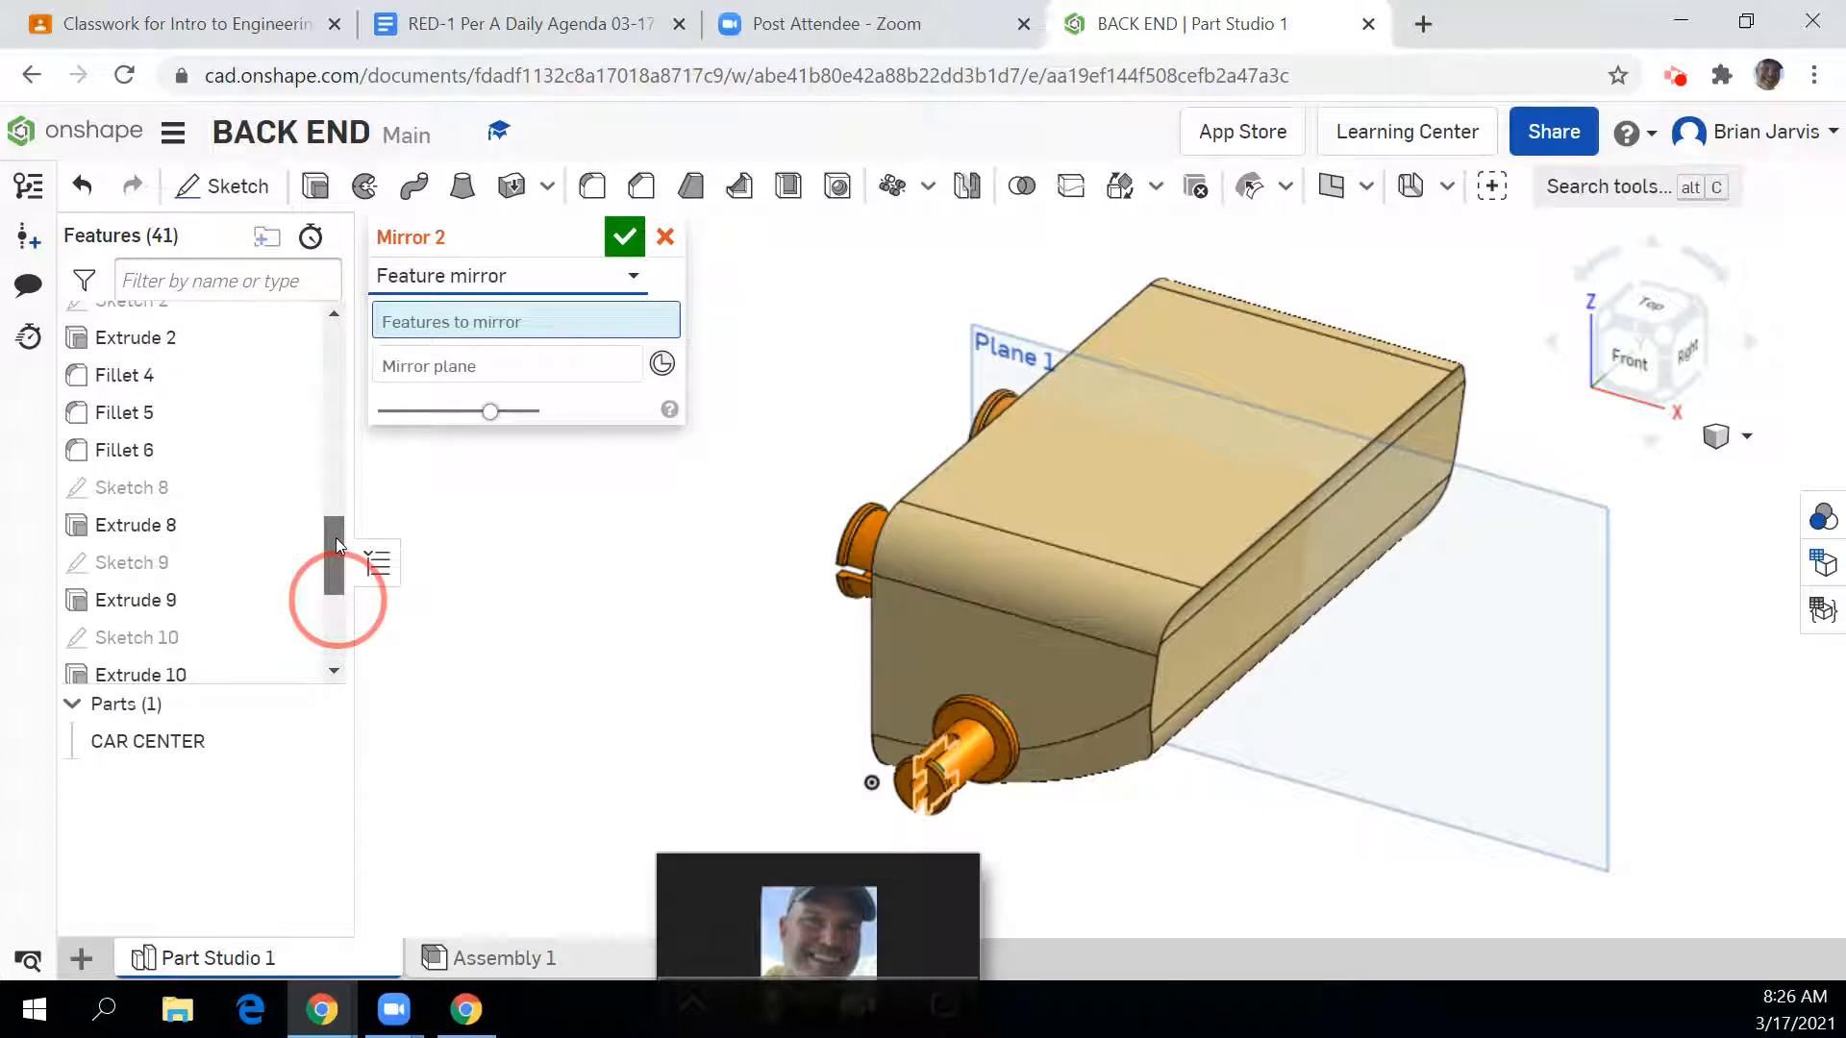
left_click(176, 526)
left_click(154, 601)
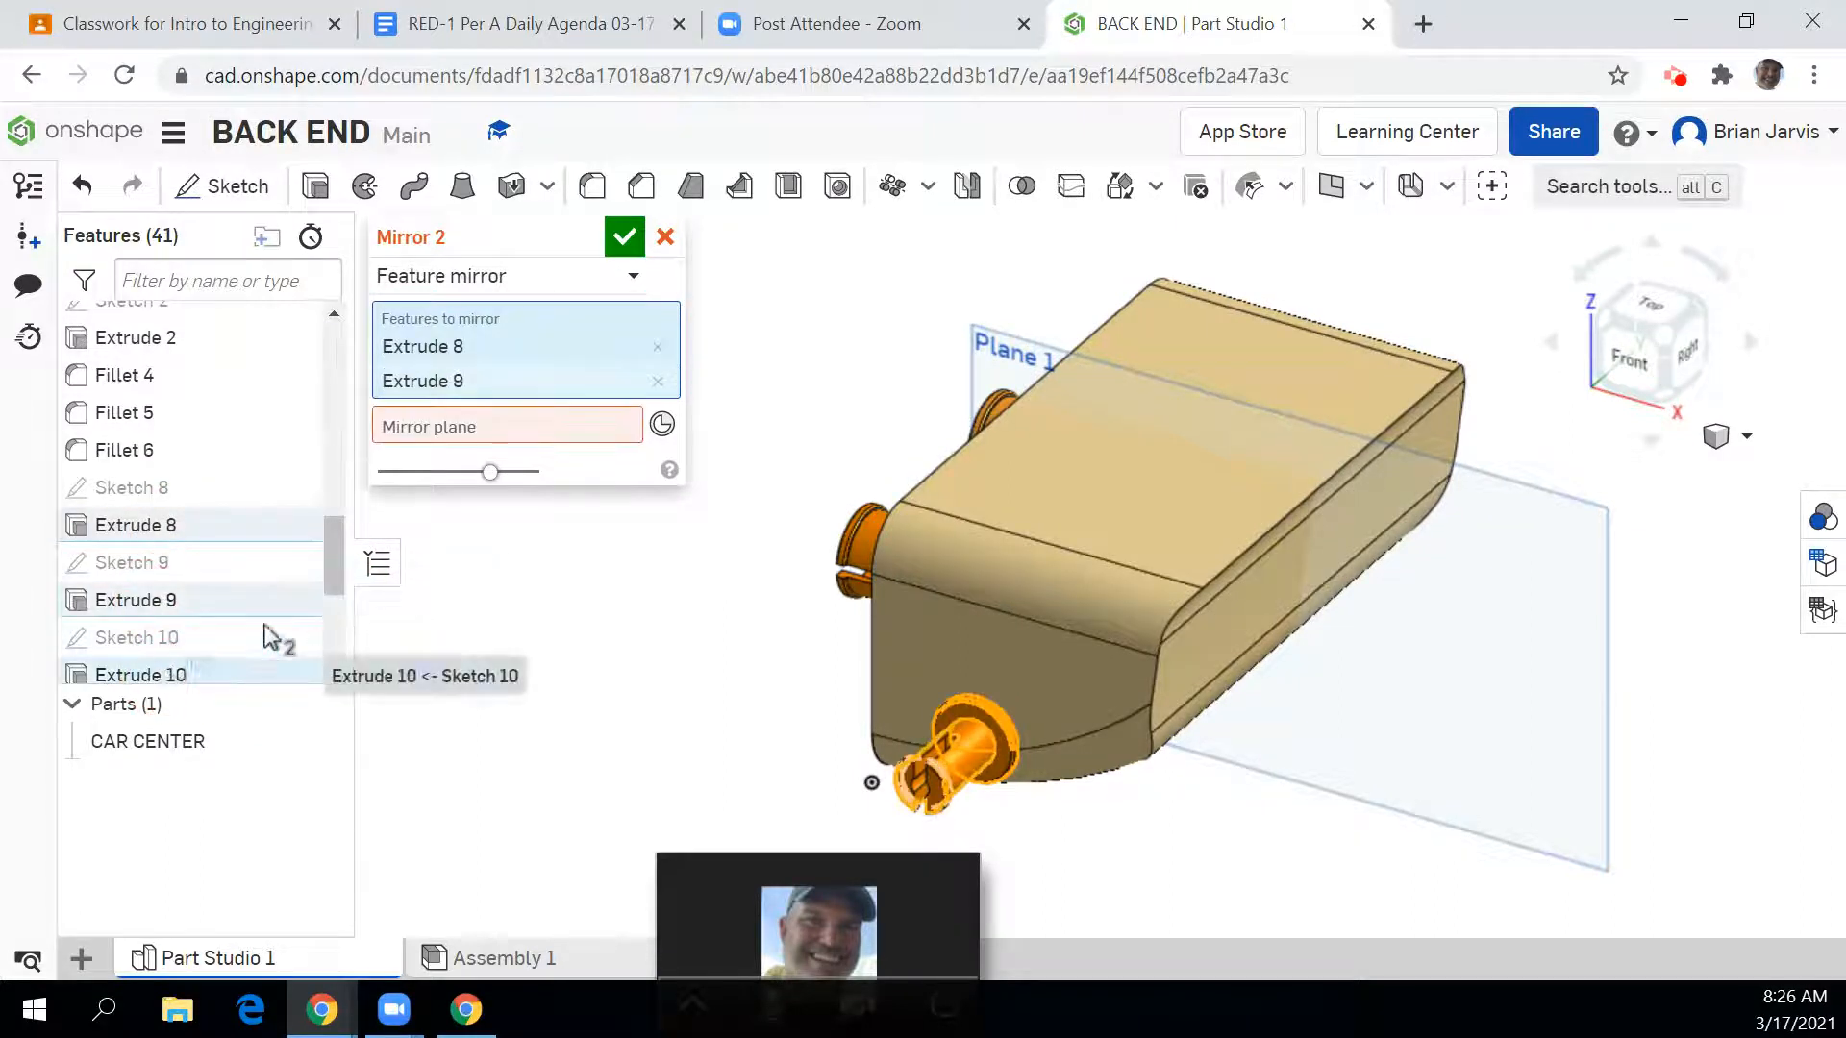
left_click(171, 676)
left_click_drag(340, 586, 340, 629)
left_click(229, 565)
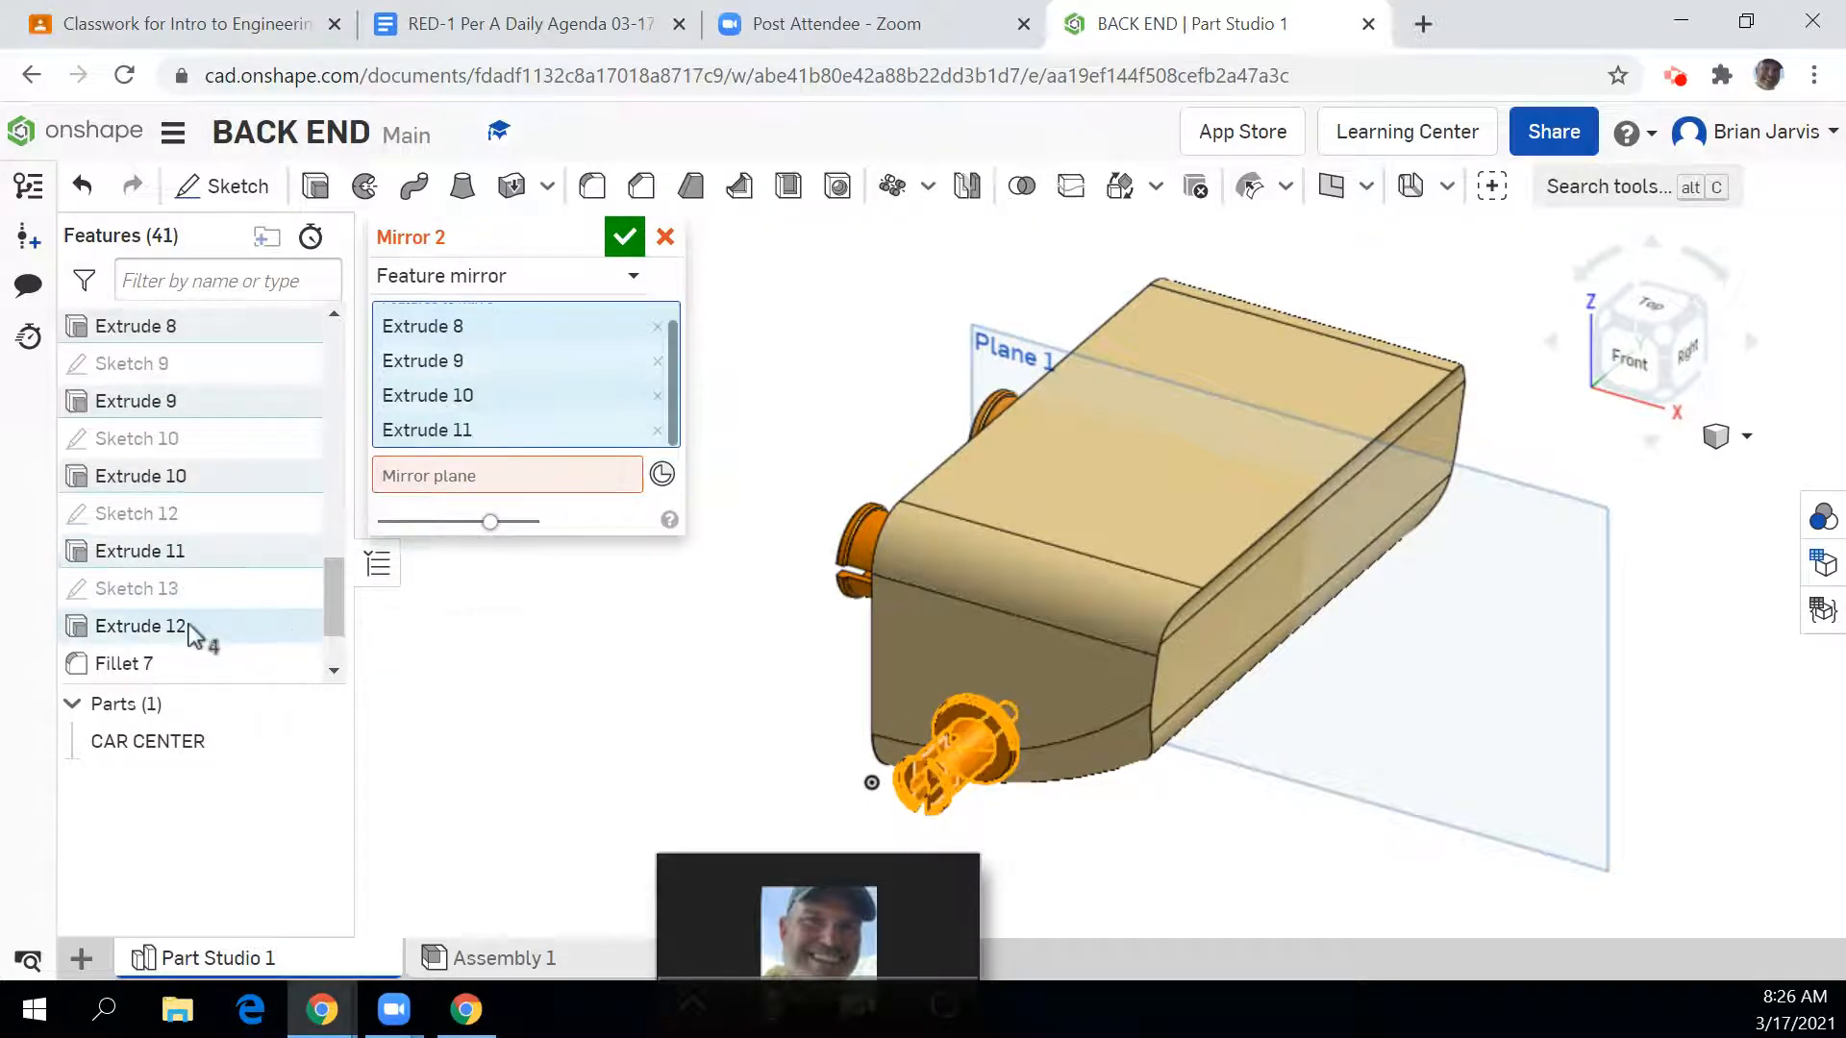
Step: Add Extrude 12, Fillet 7 and Fillet 8 to the feature mirror and complete it about Plane 1
left_click(192, 627)
left_click(317, 661)
left_click_drag(337, 610, 342, 651)
left_click(219, 591)
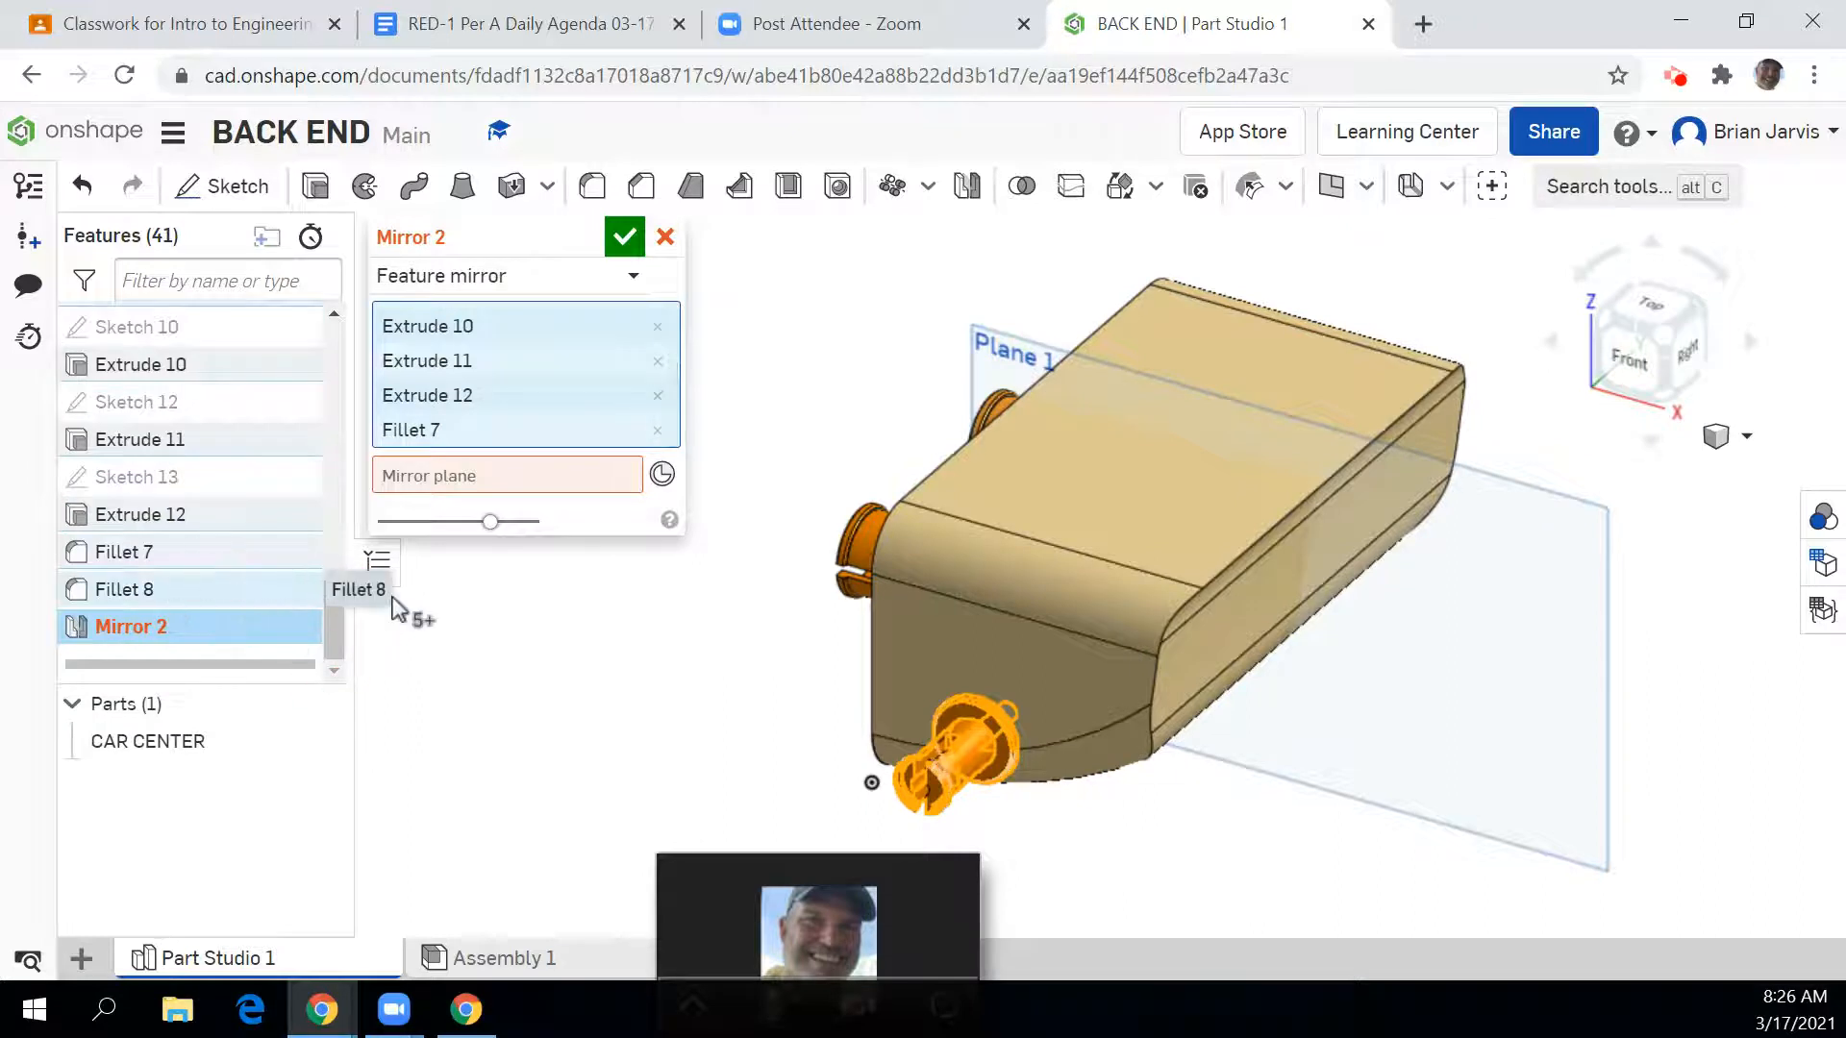
left_click(565, 494)
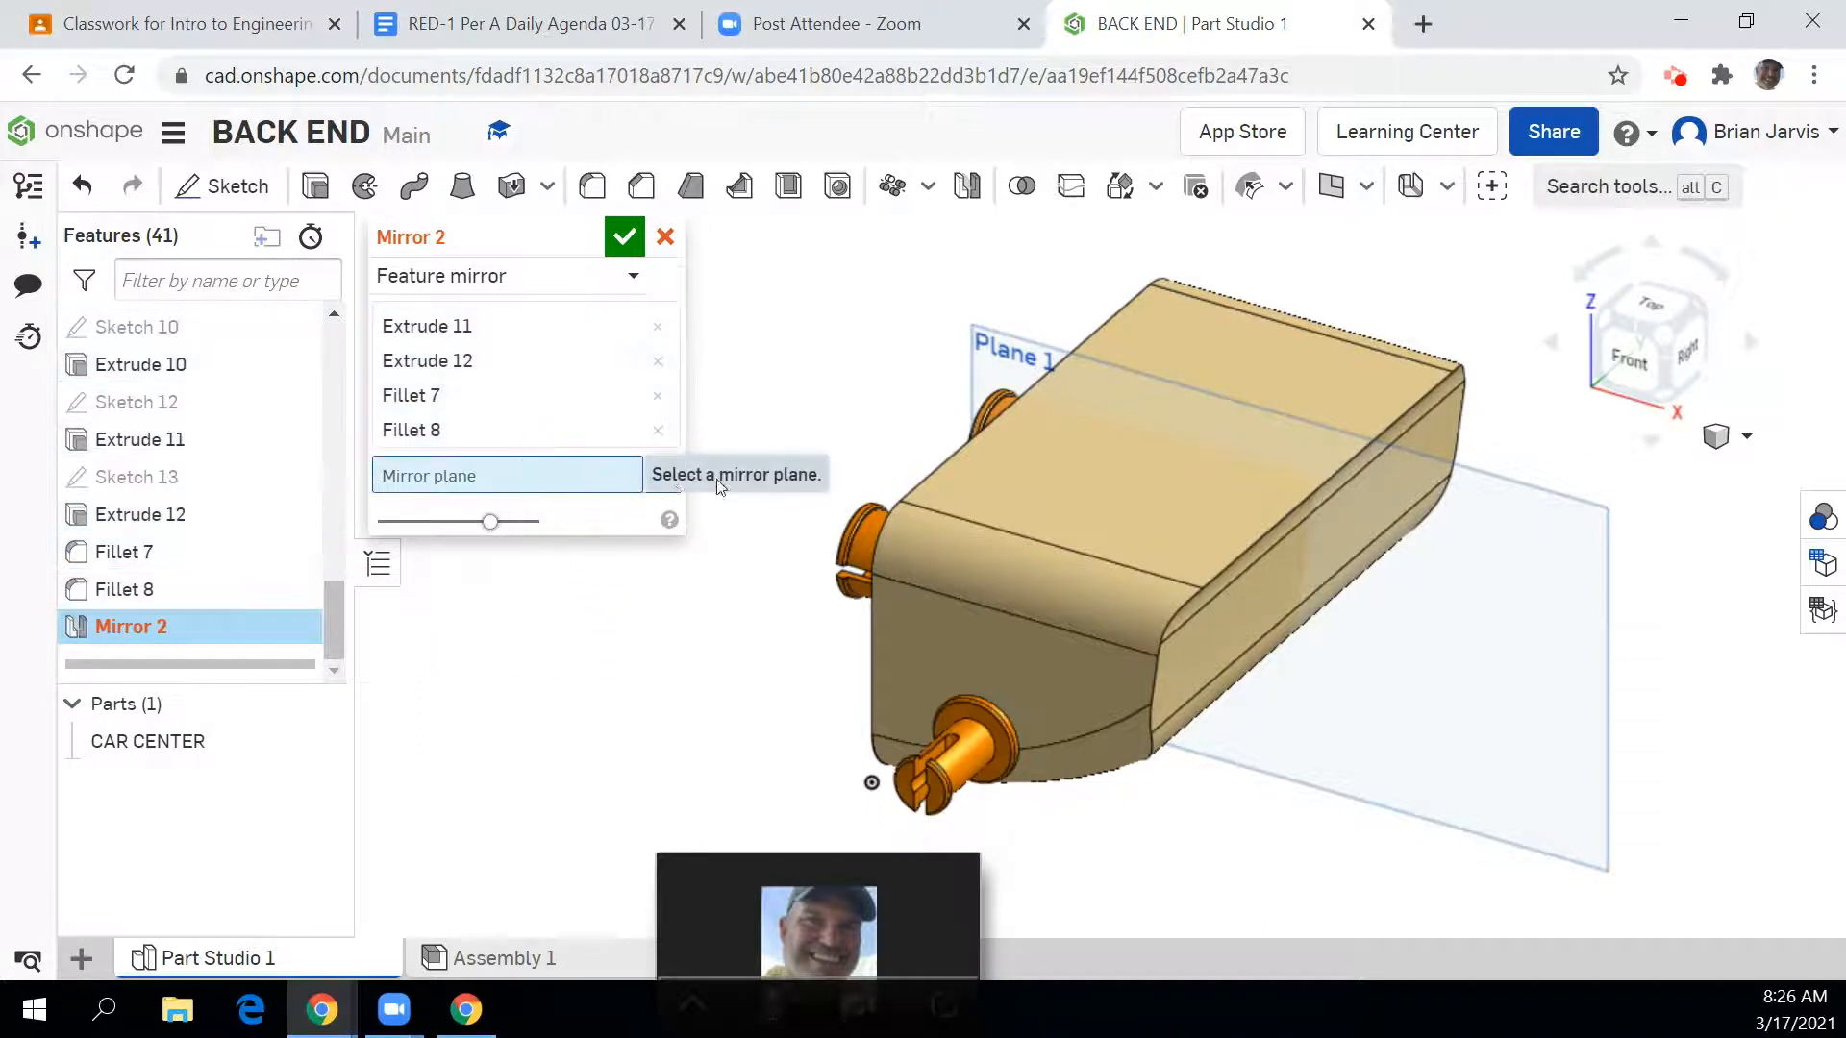
left_click(989, 371)
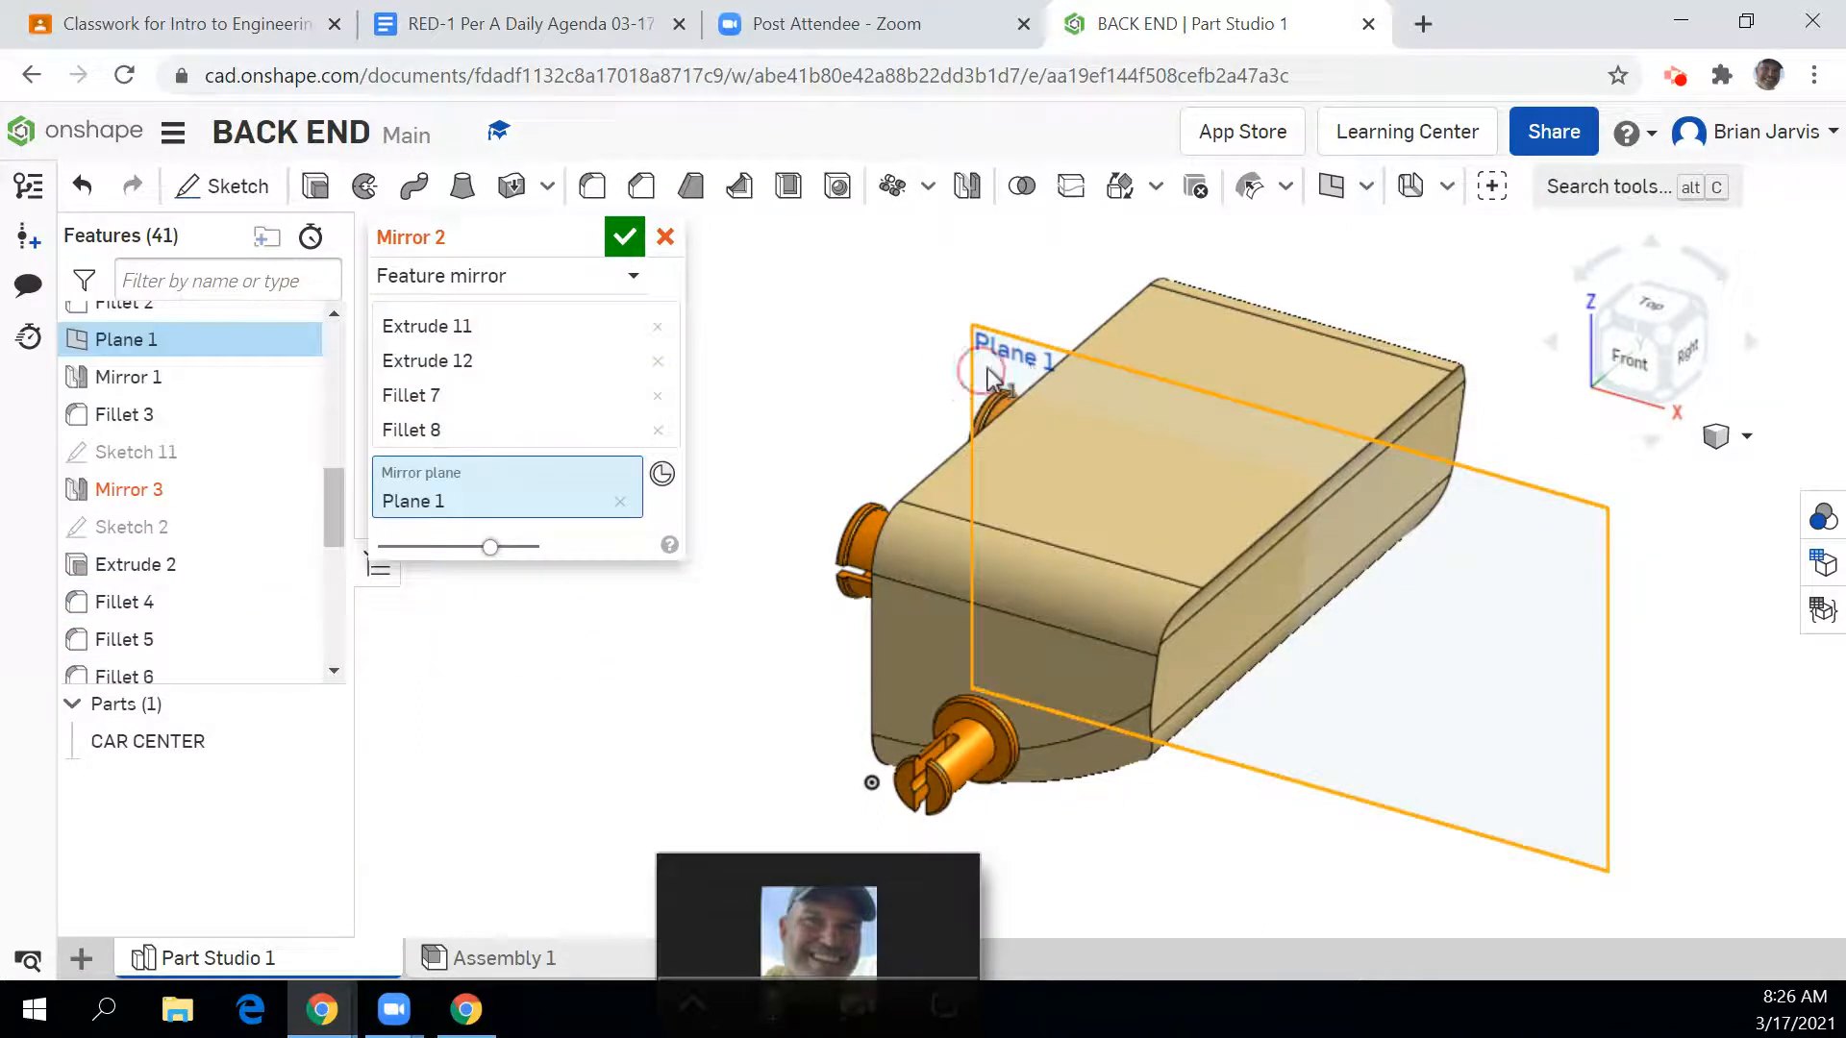
left_click(622, 240)
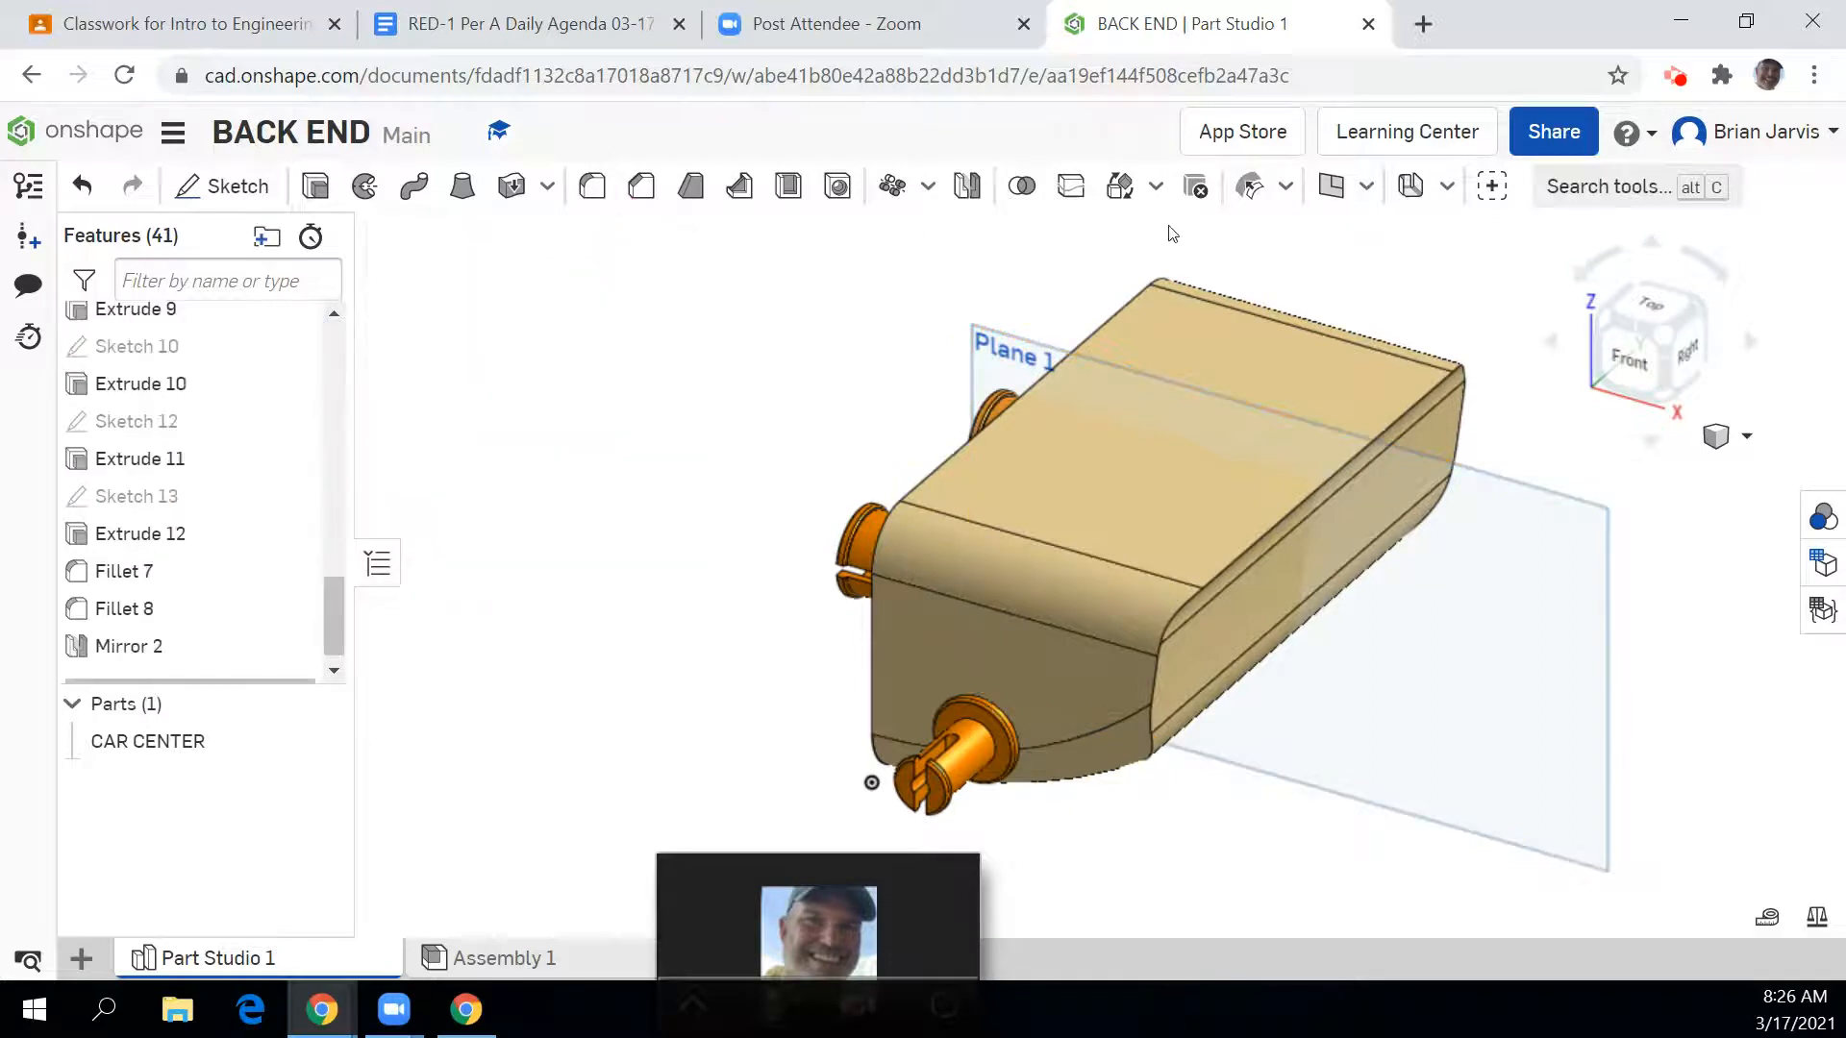
Step: Check the mirrored axle on the opposite side of the body and hide Plane 1
left_click(1695, 315)
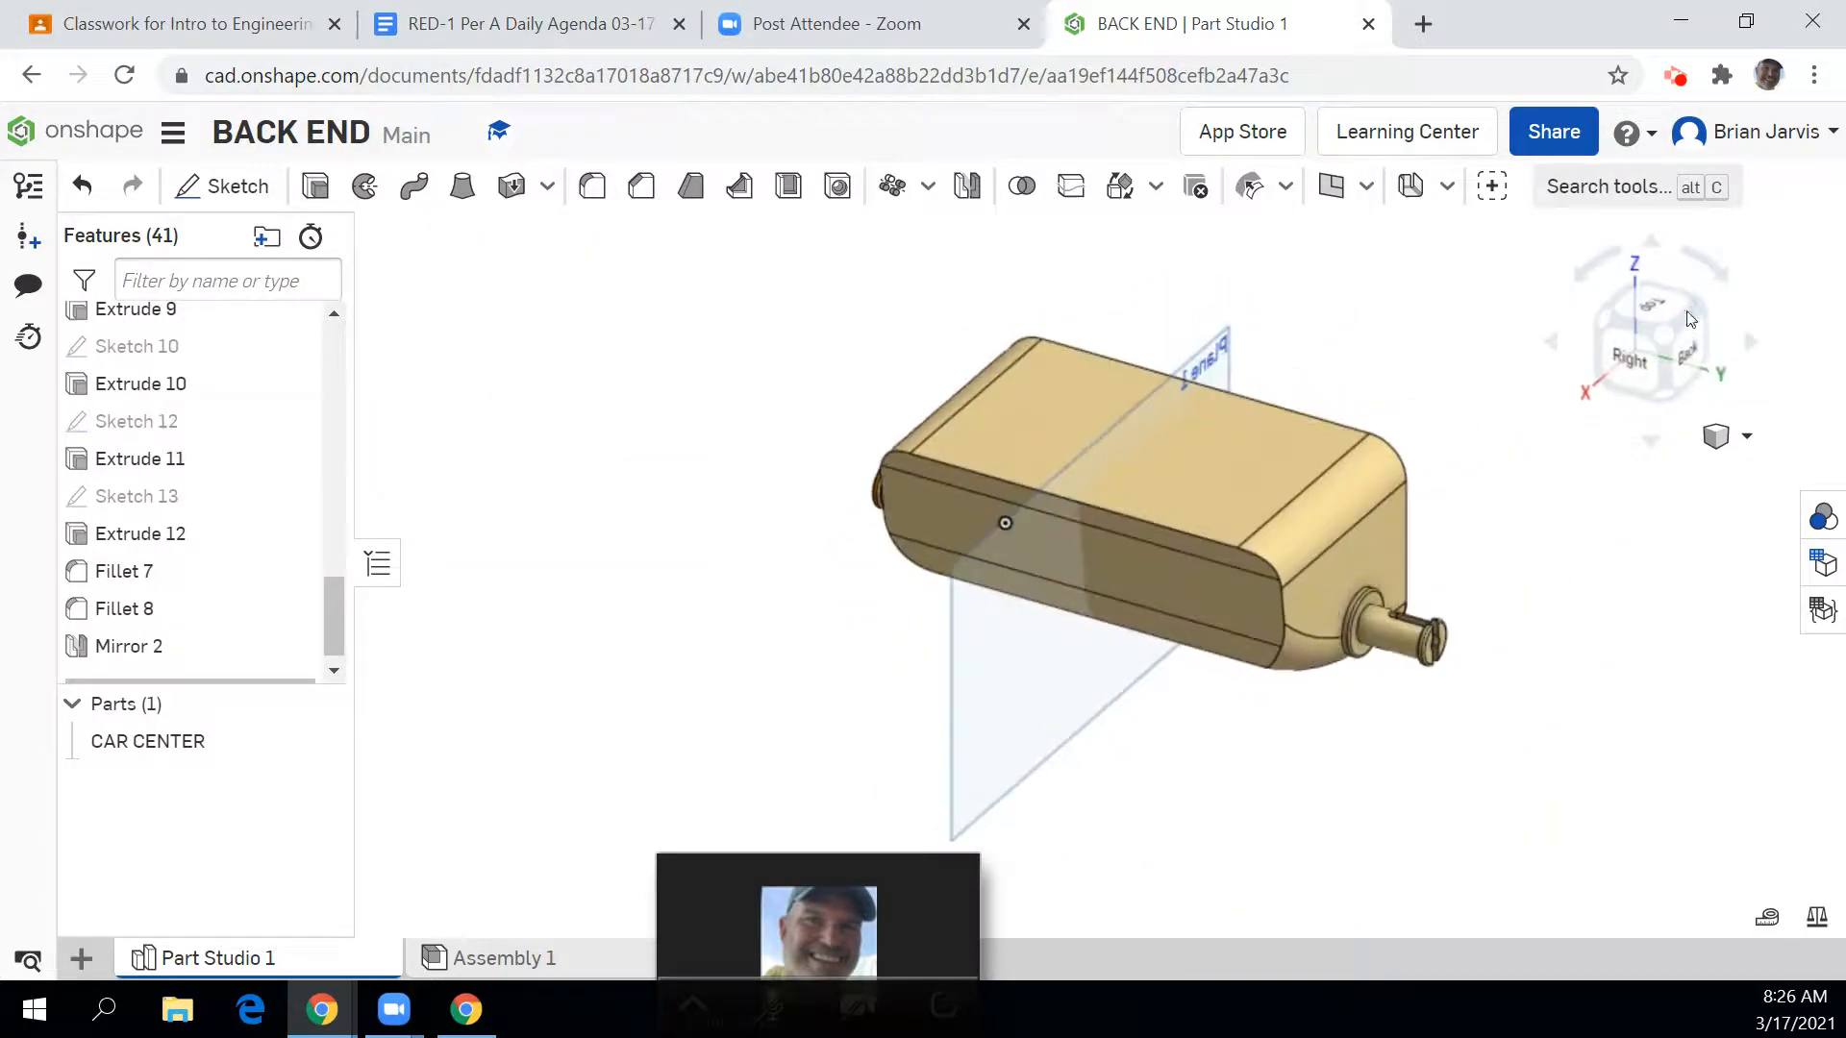
left_click(1603, 318)
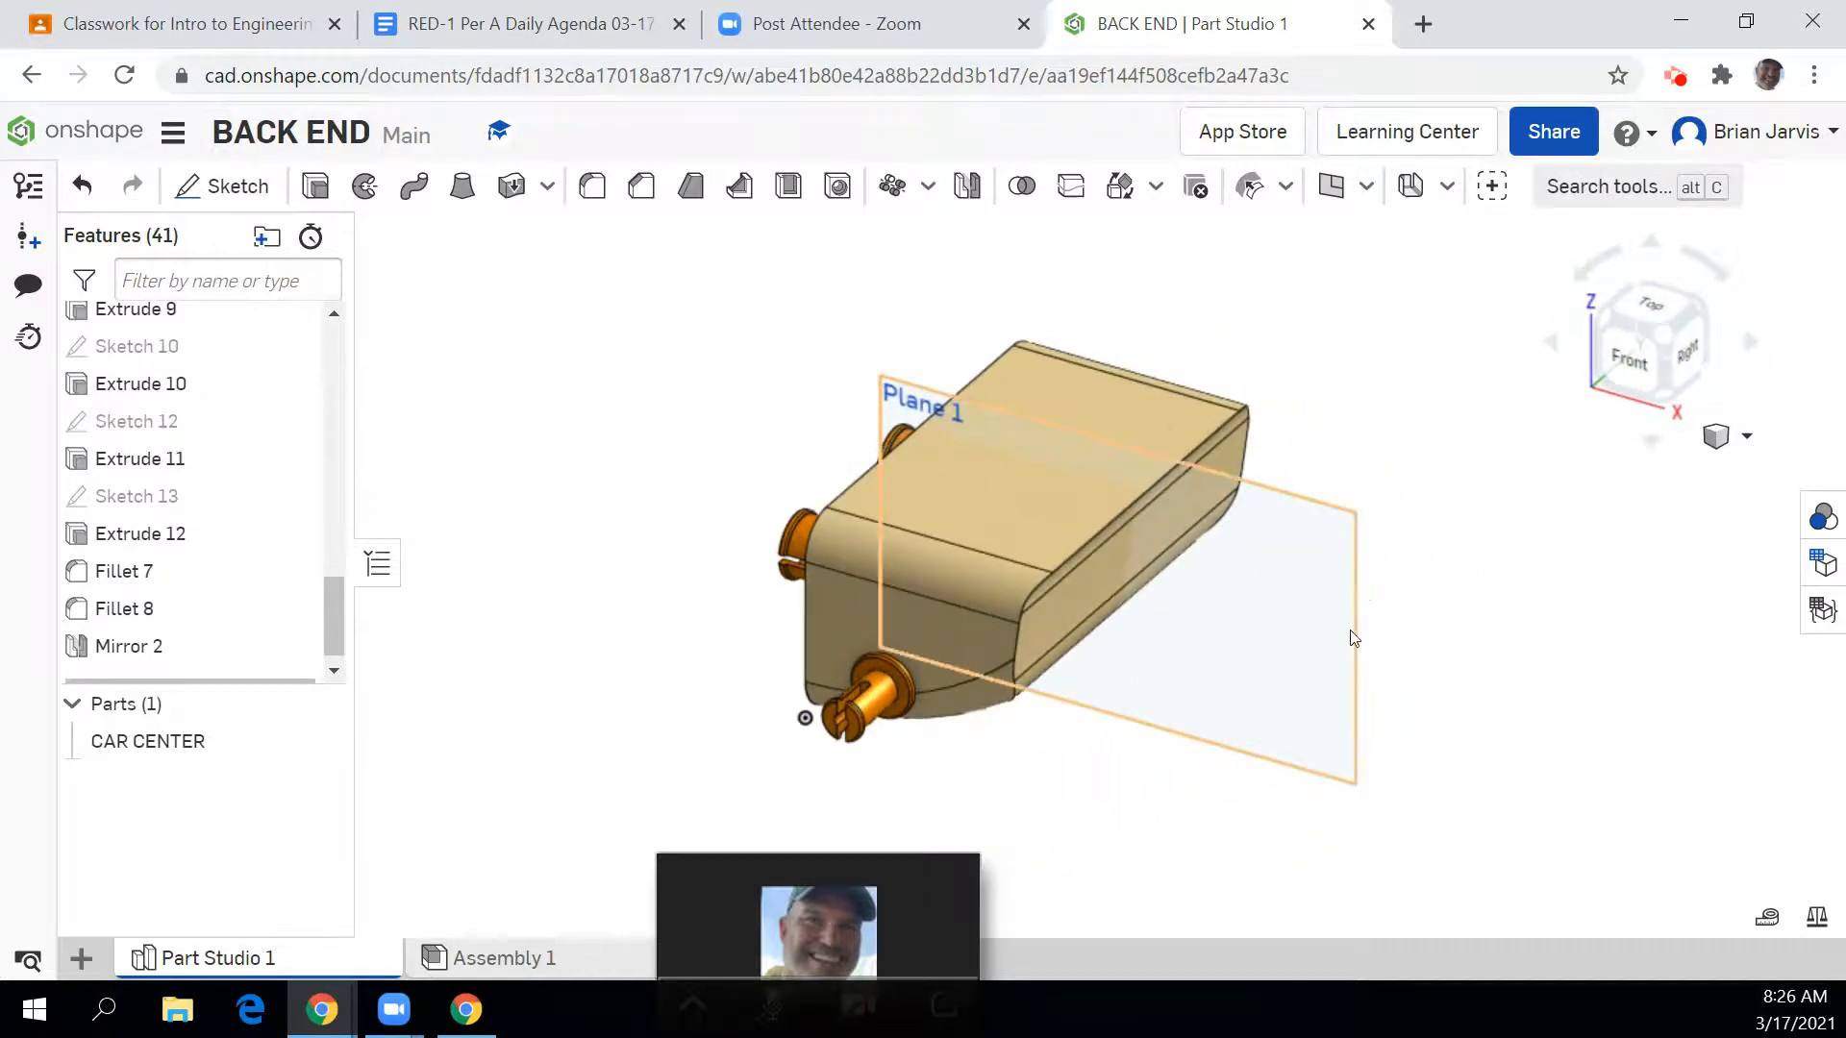
left_click_drag(342, 627, 358, 487)
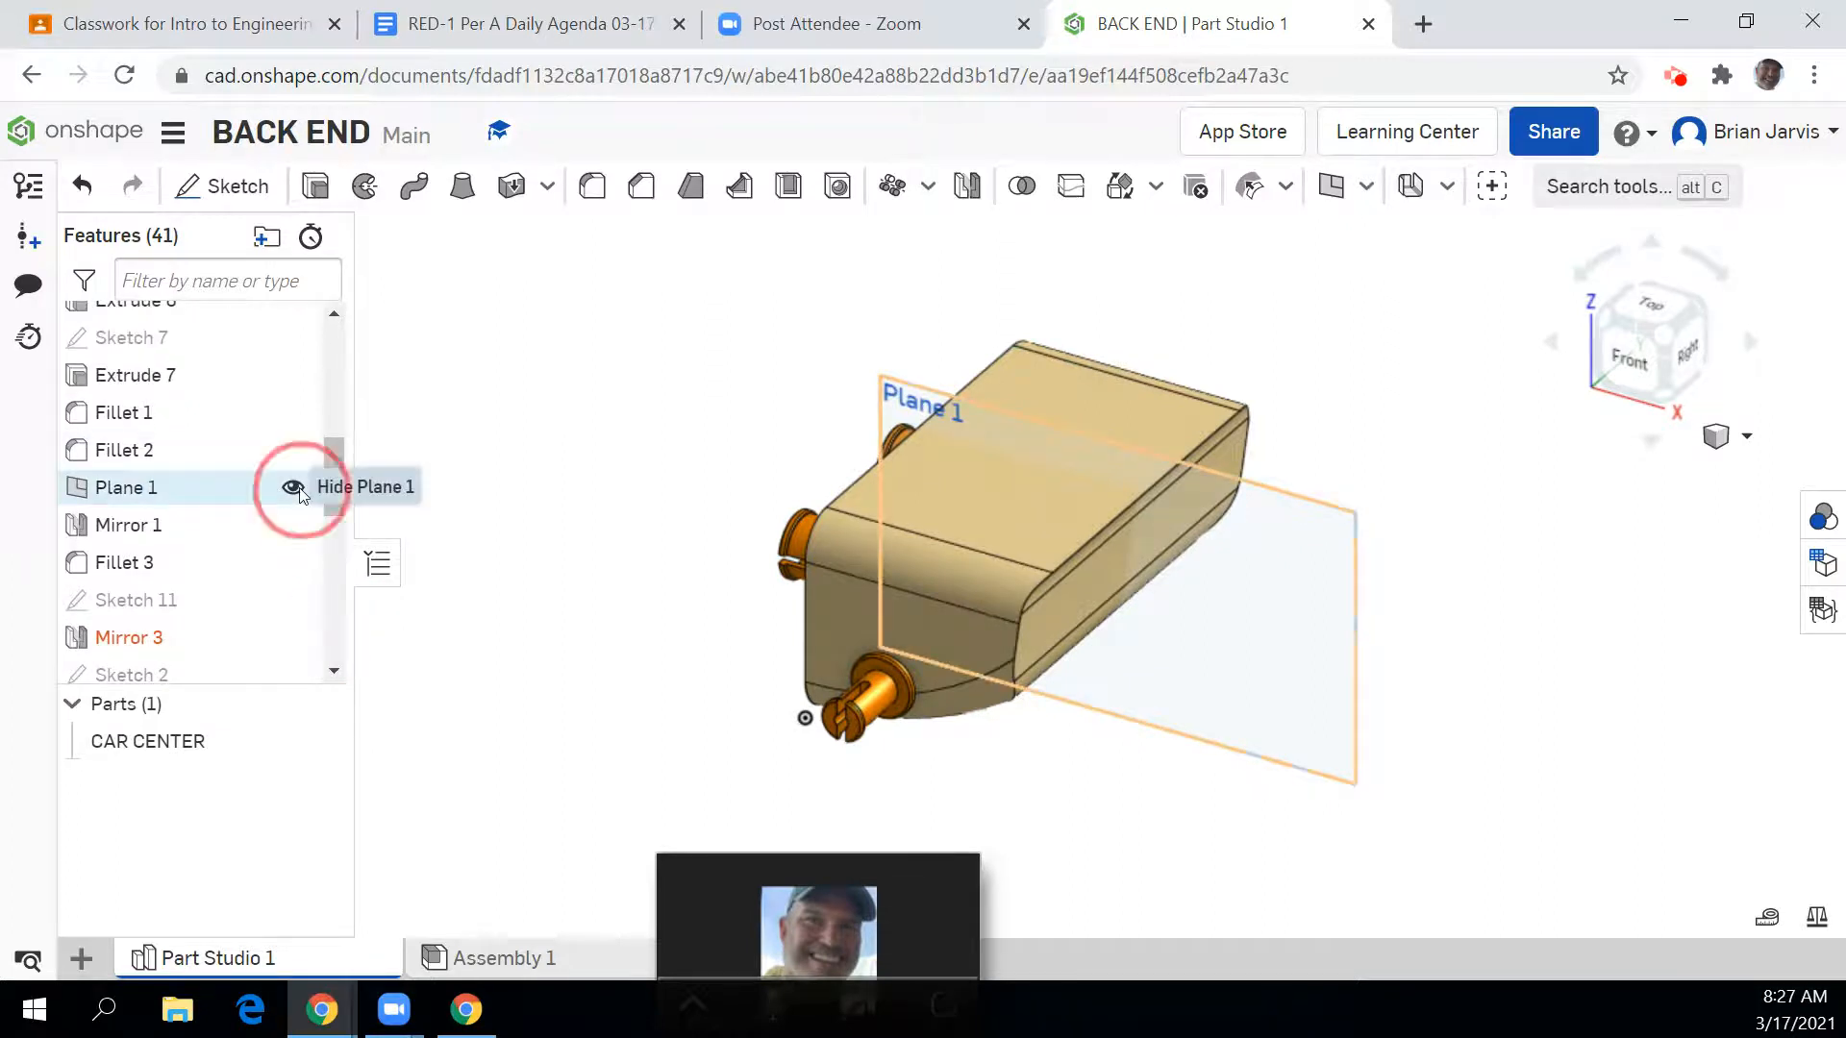
left_click(297, 489)
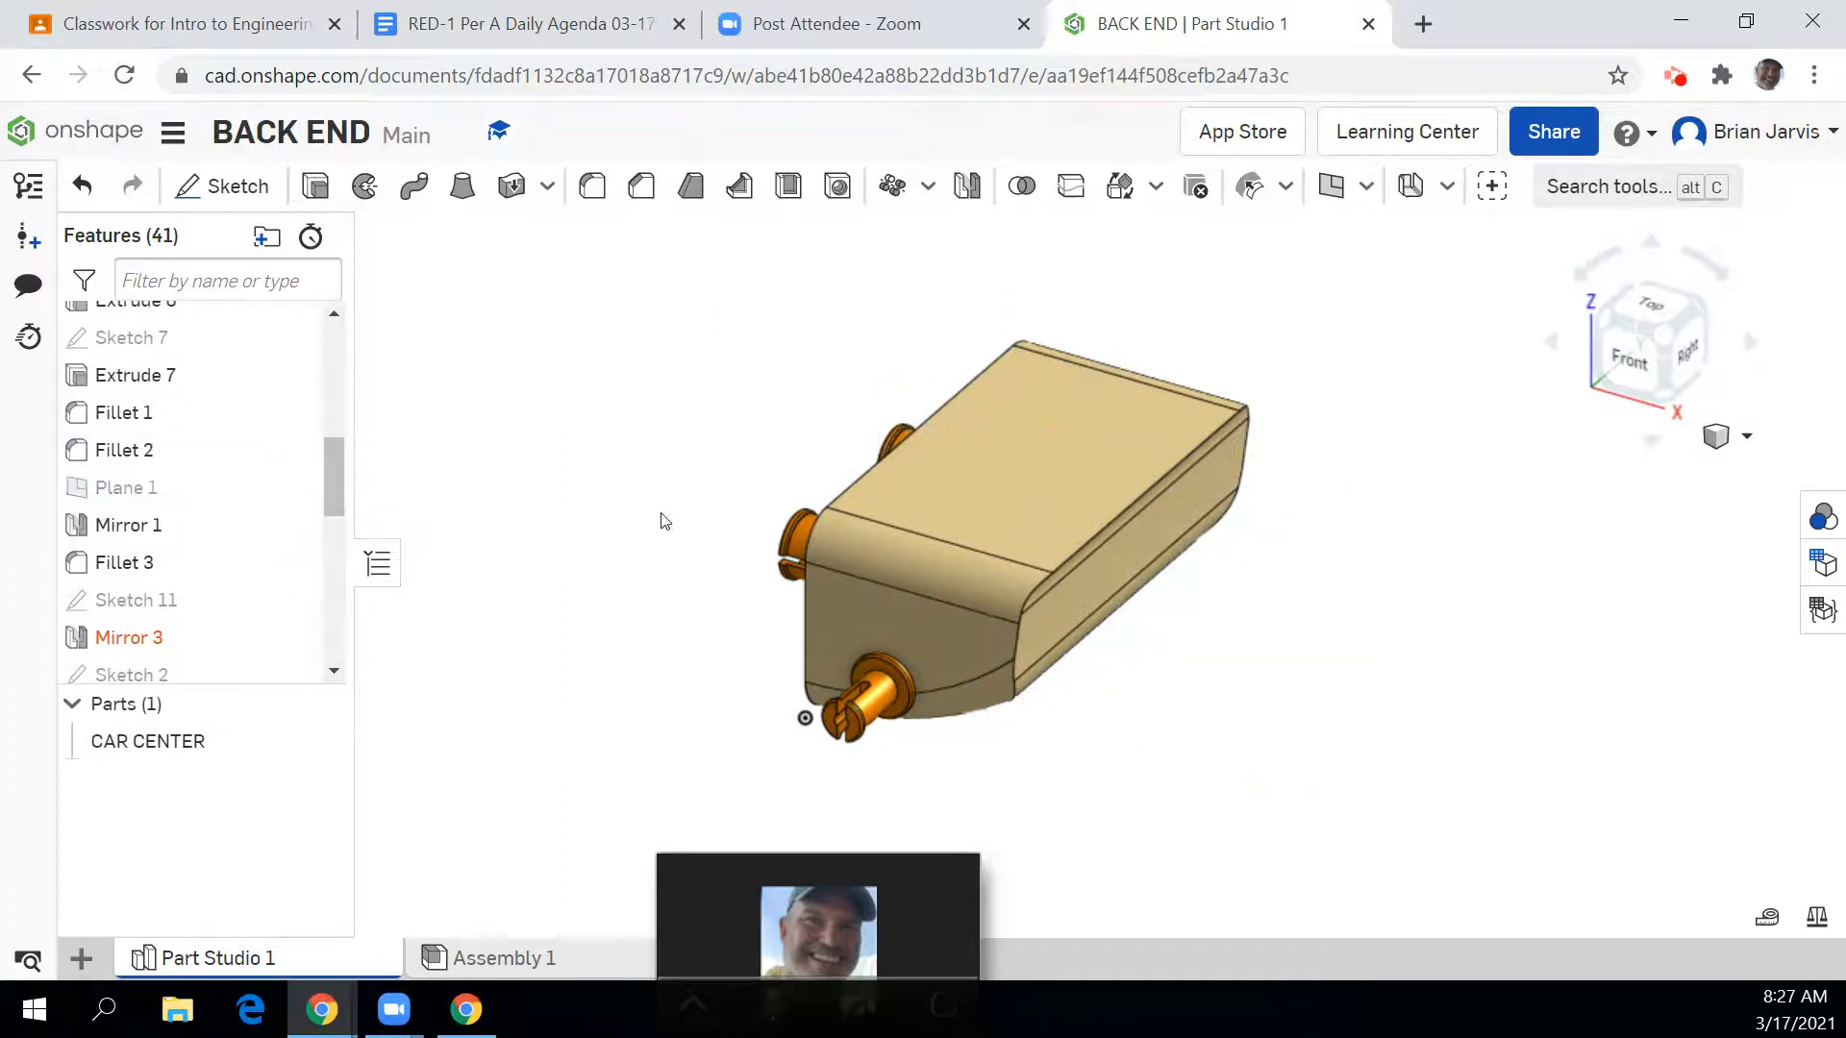
left_click(1599, 331)
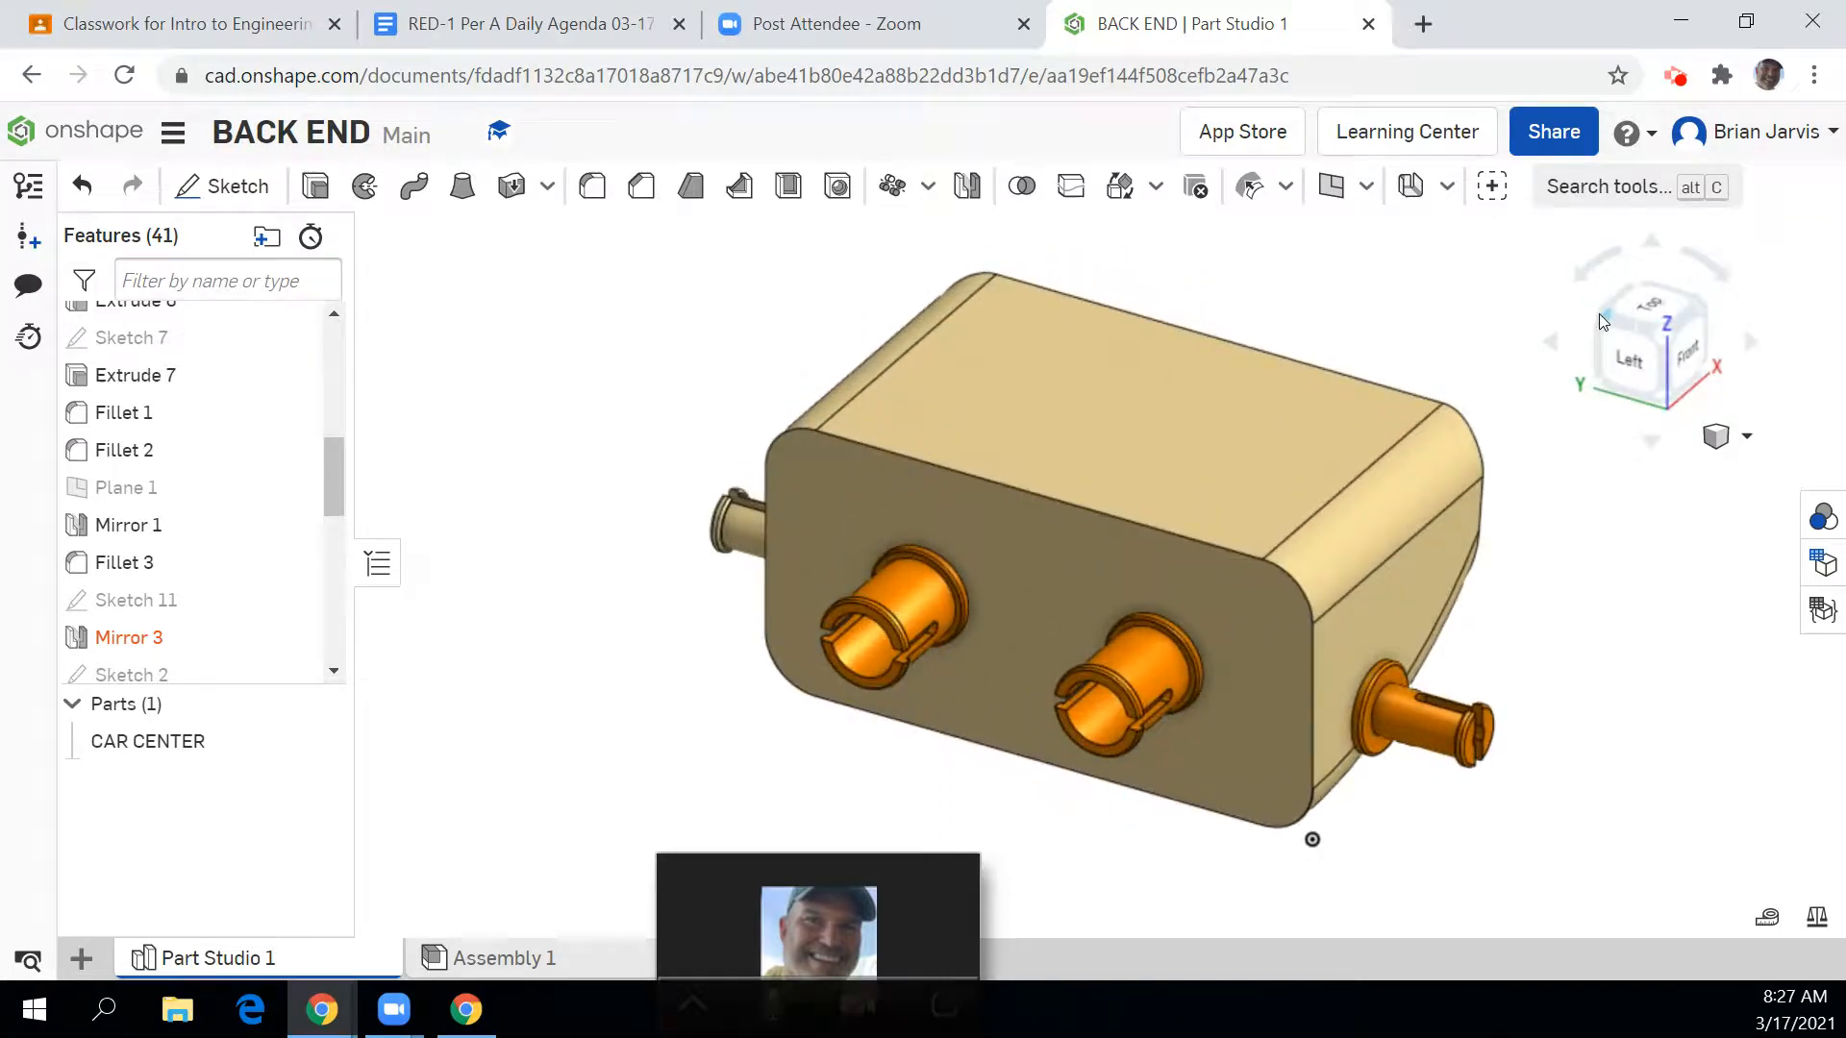
left_click(1710, 317)
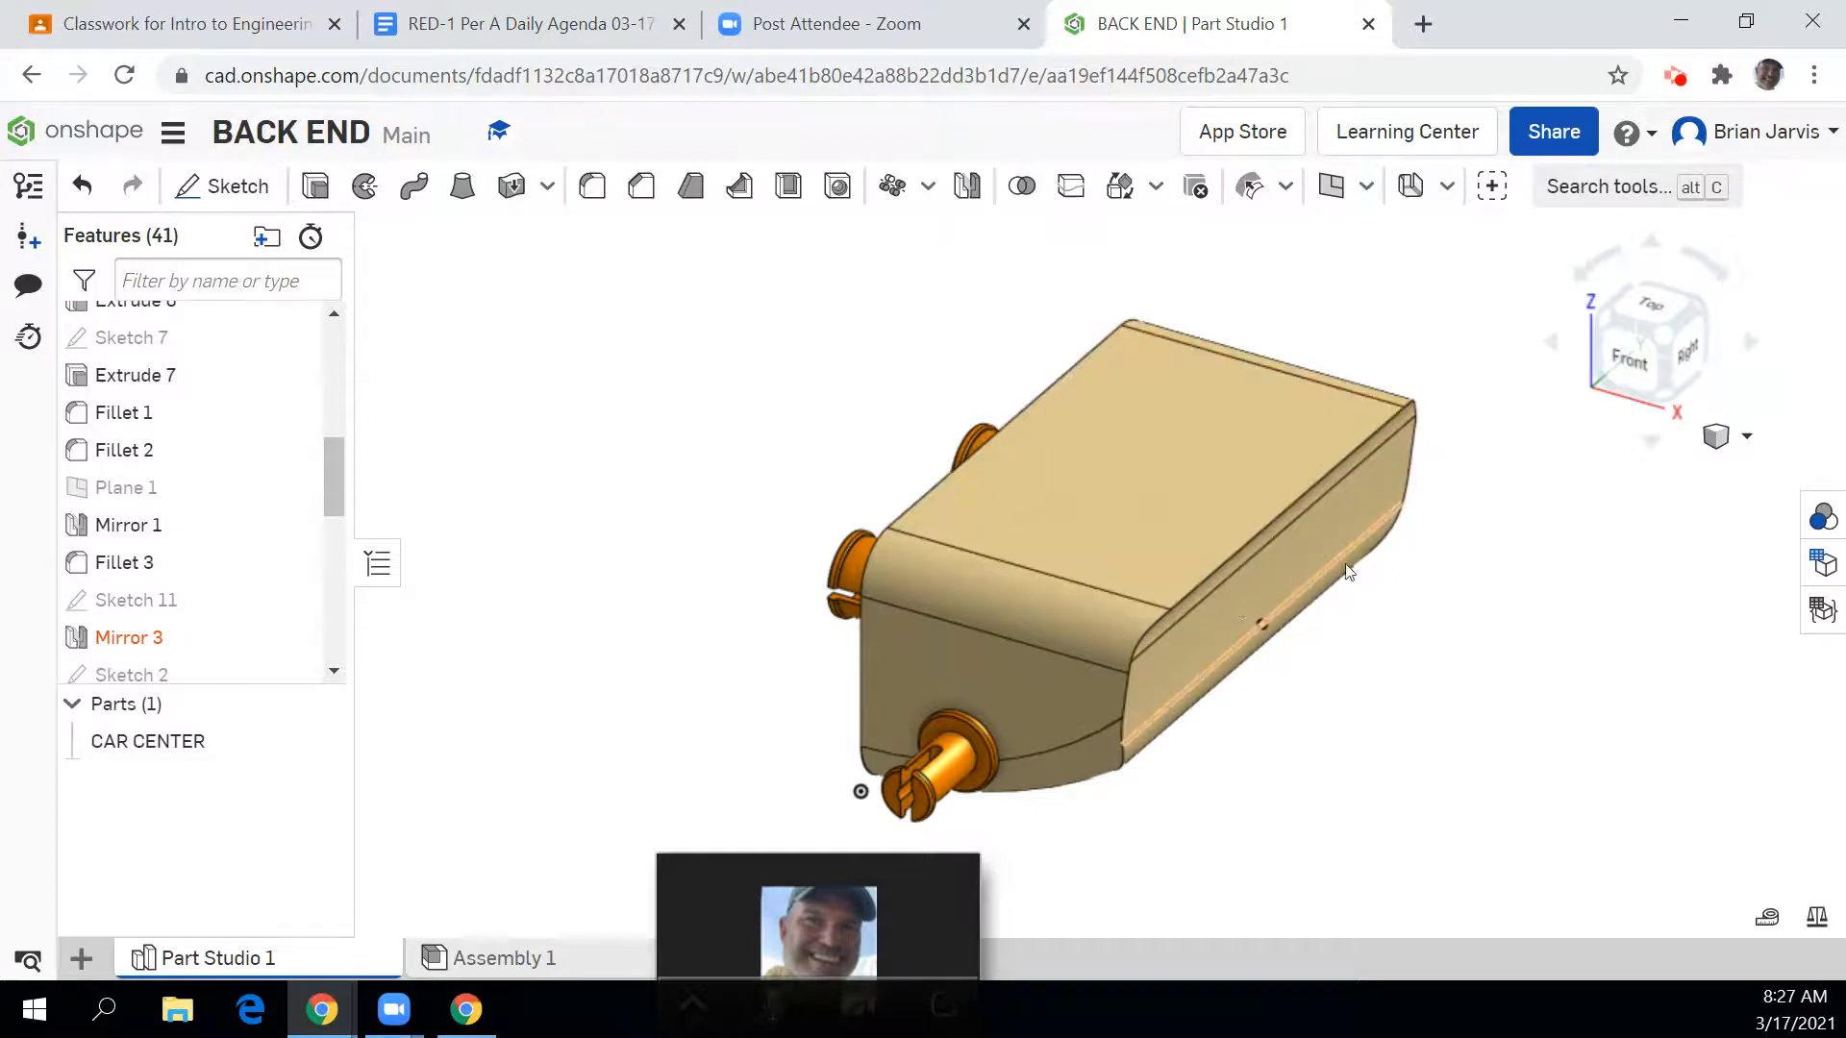
left_click(1688, 357)
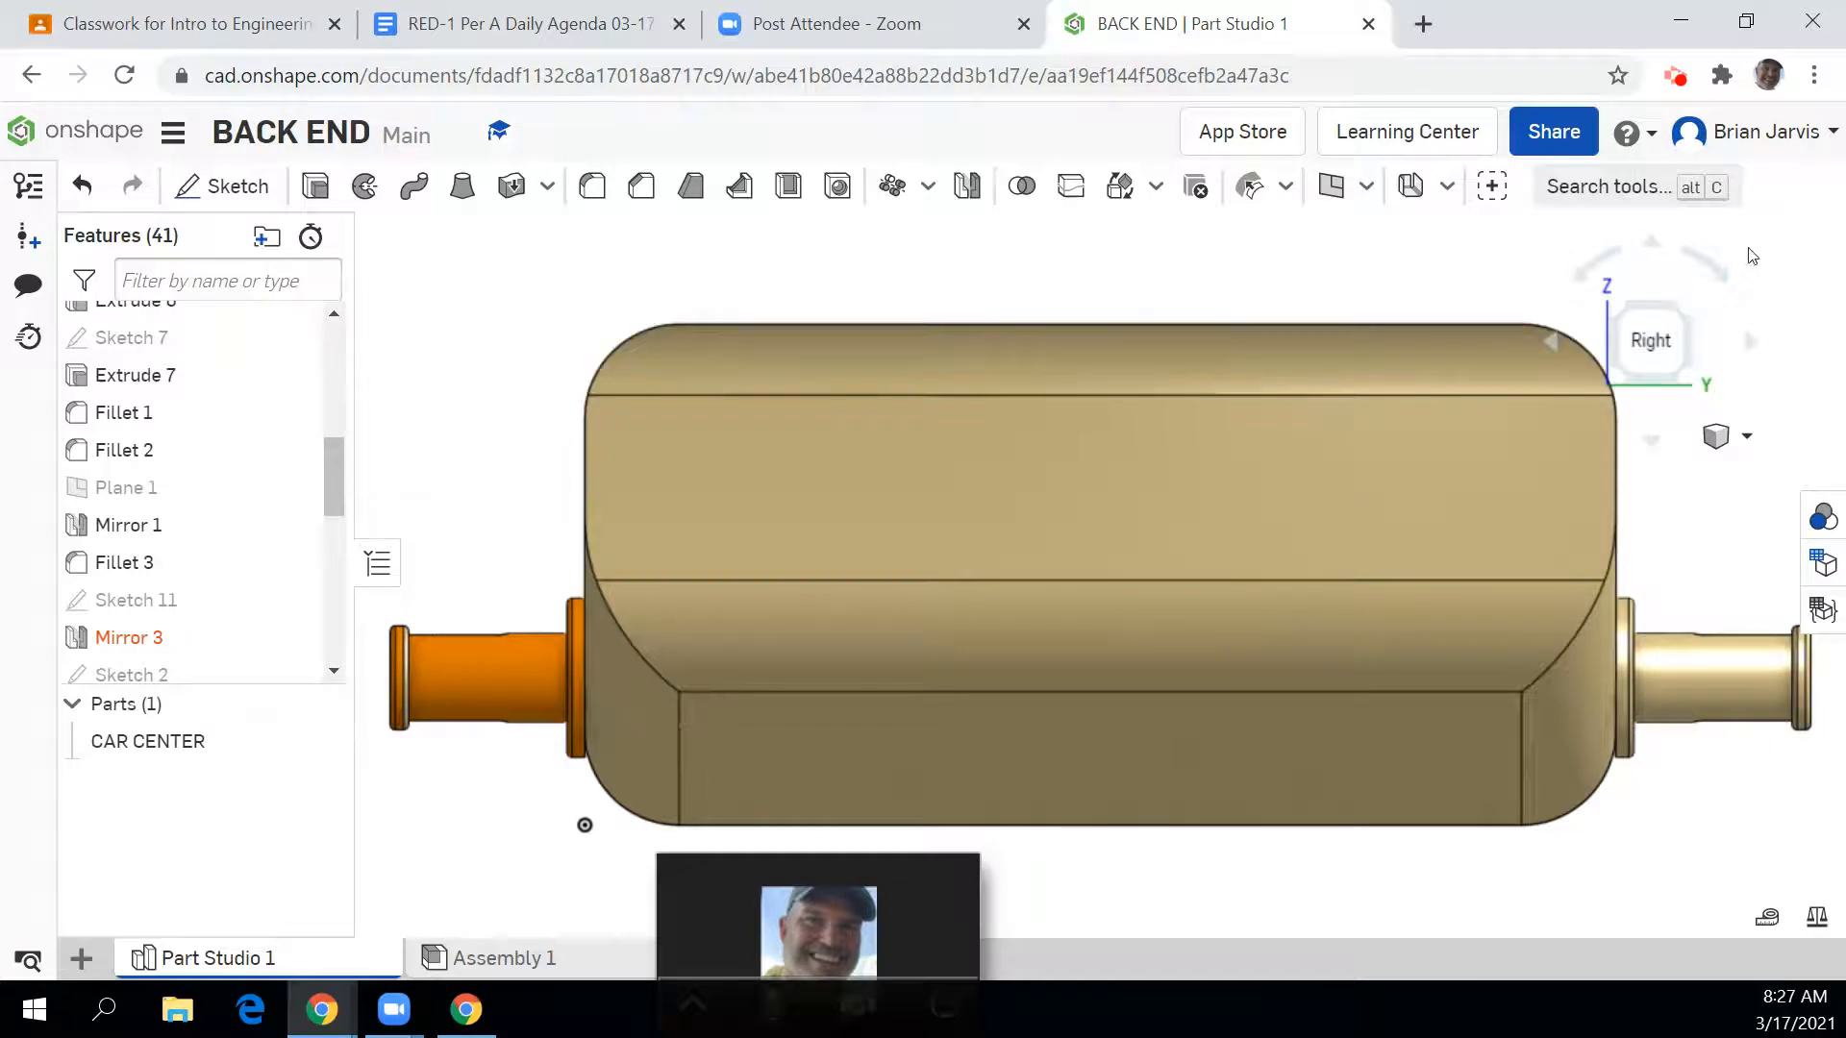
left_click(1619, 300)
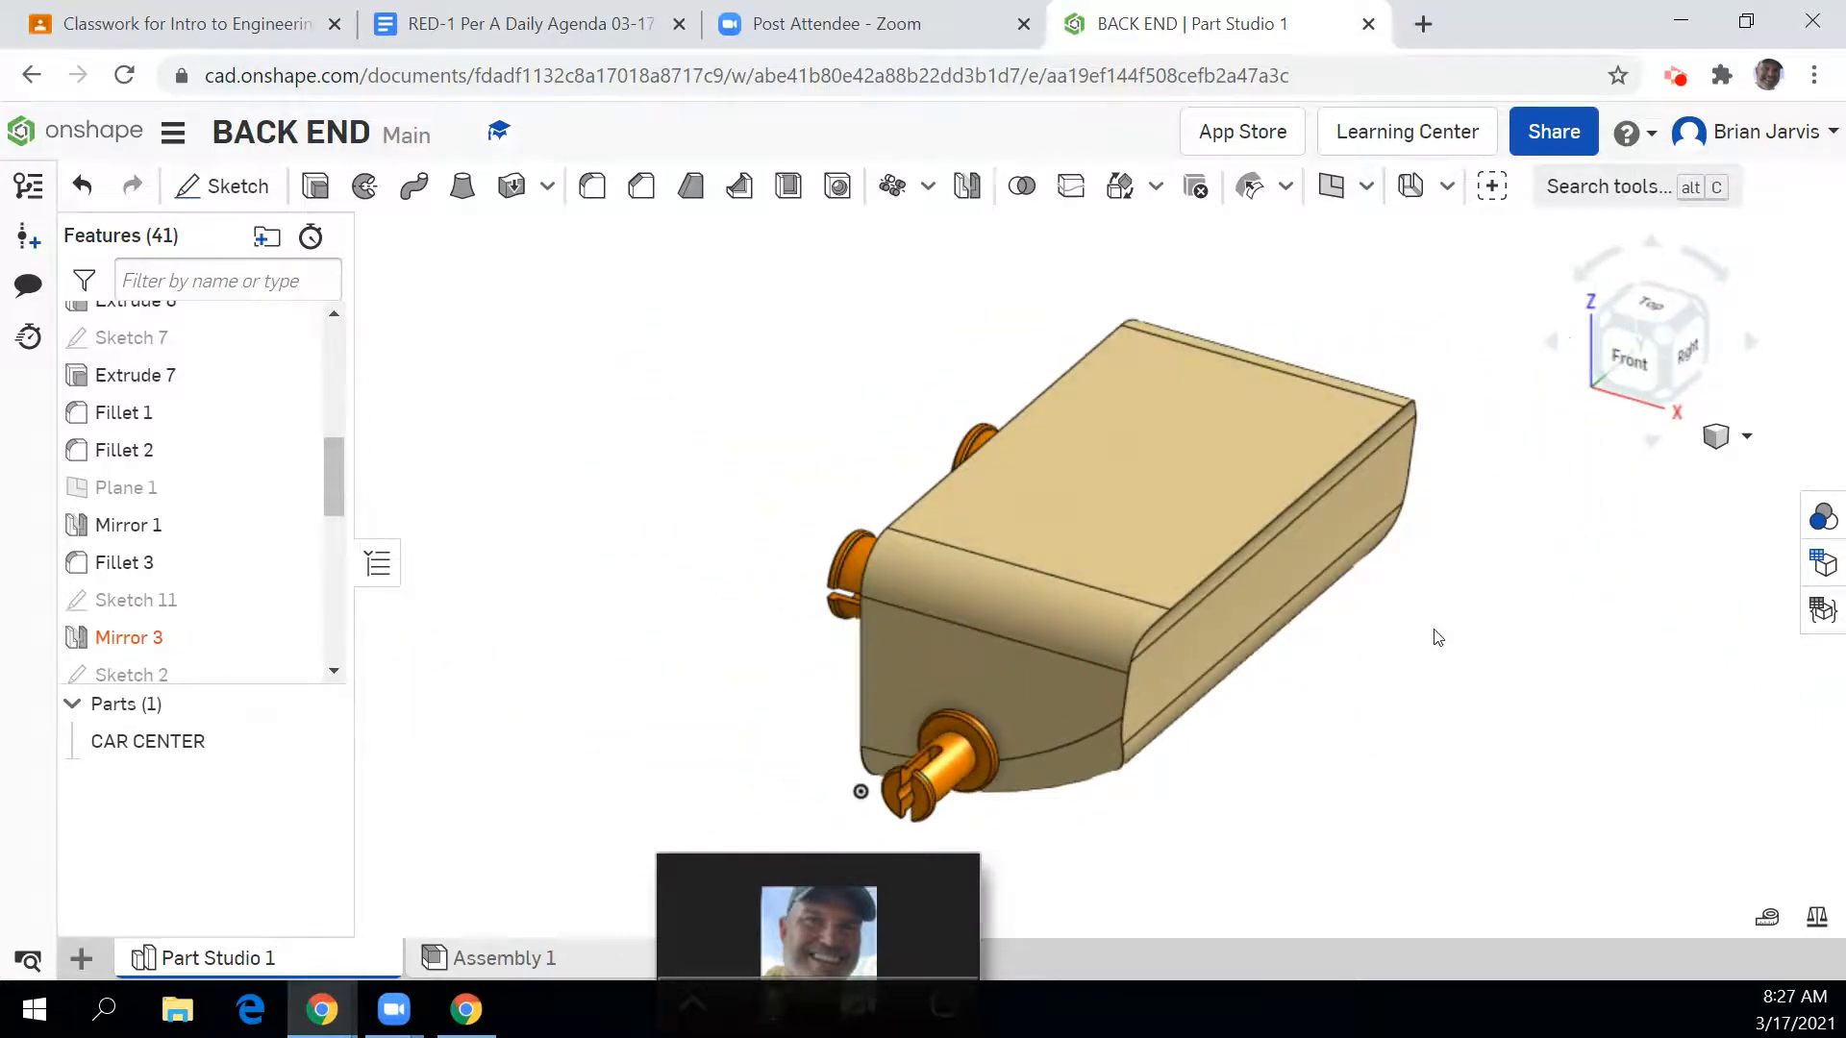
Step: Create a plane offset 1 in from the flat face carrying the two orange sockets, reversed to point through the body
left_click(1329, 186)
left_click(1596, 332)
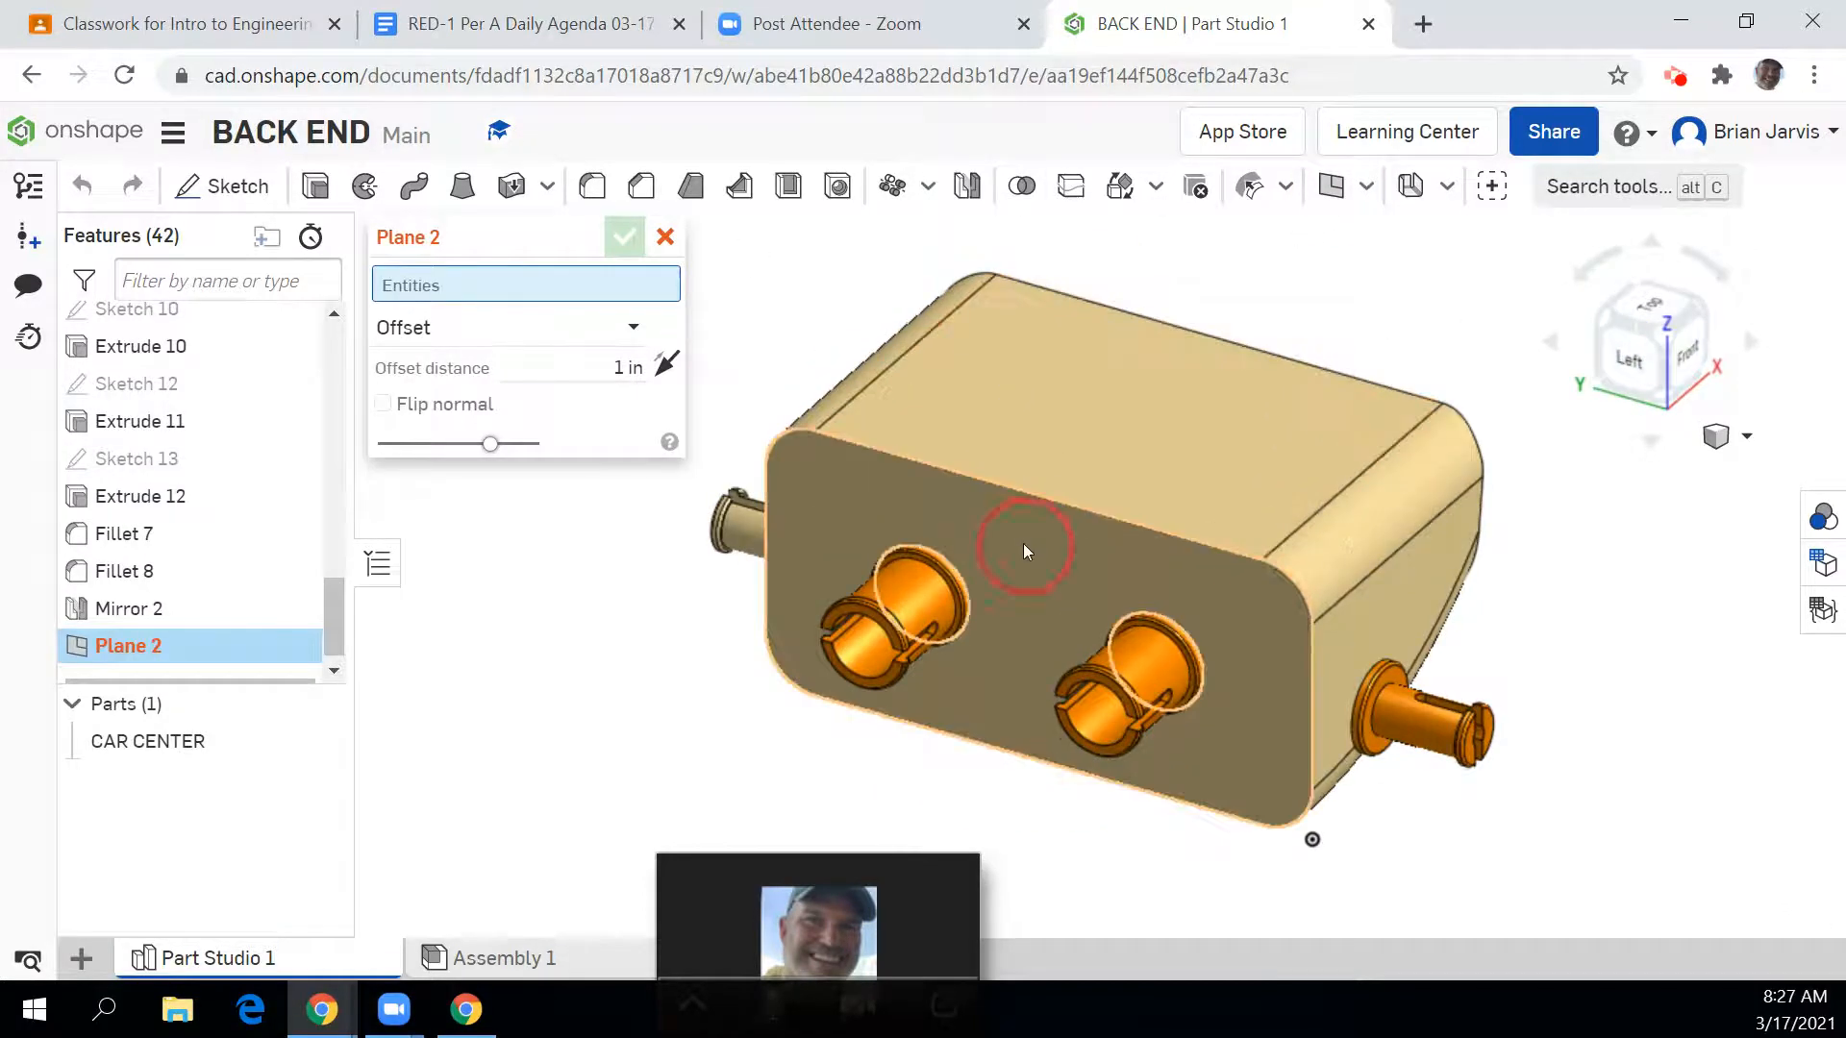
left_click(1023, 544)
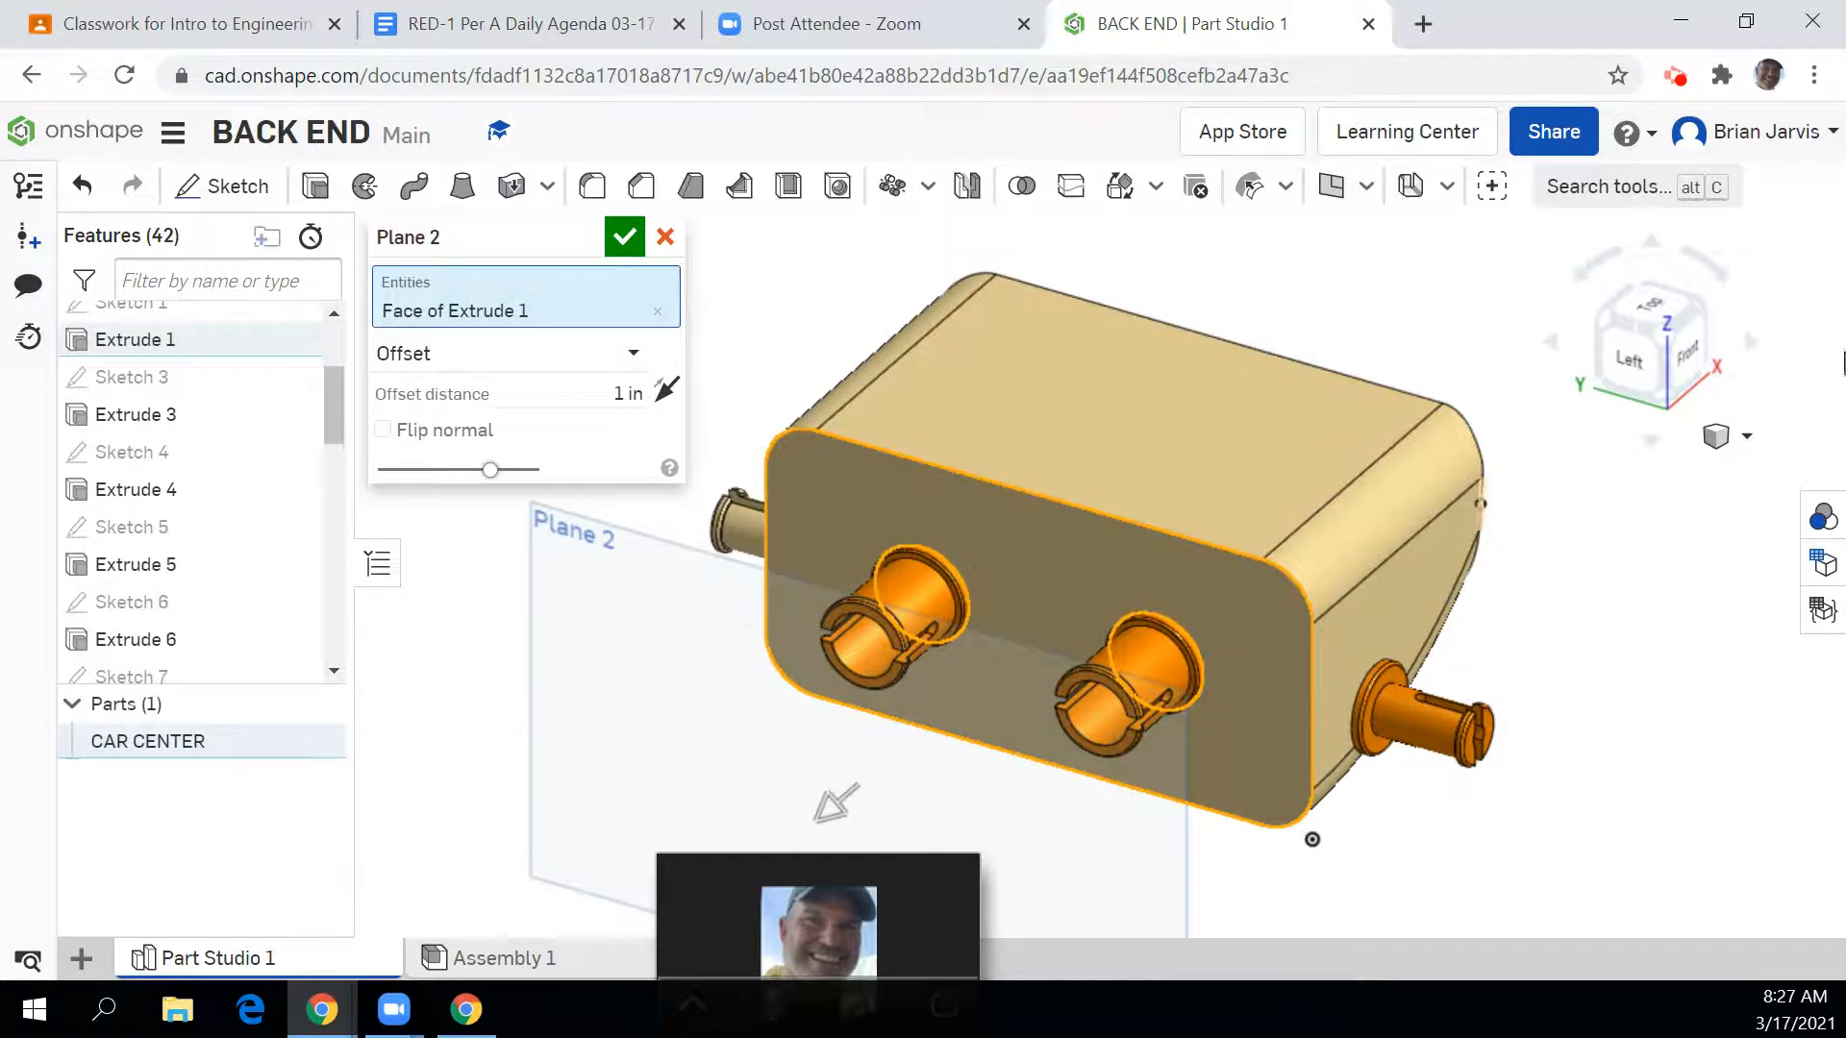
left_click(1708, 317)
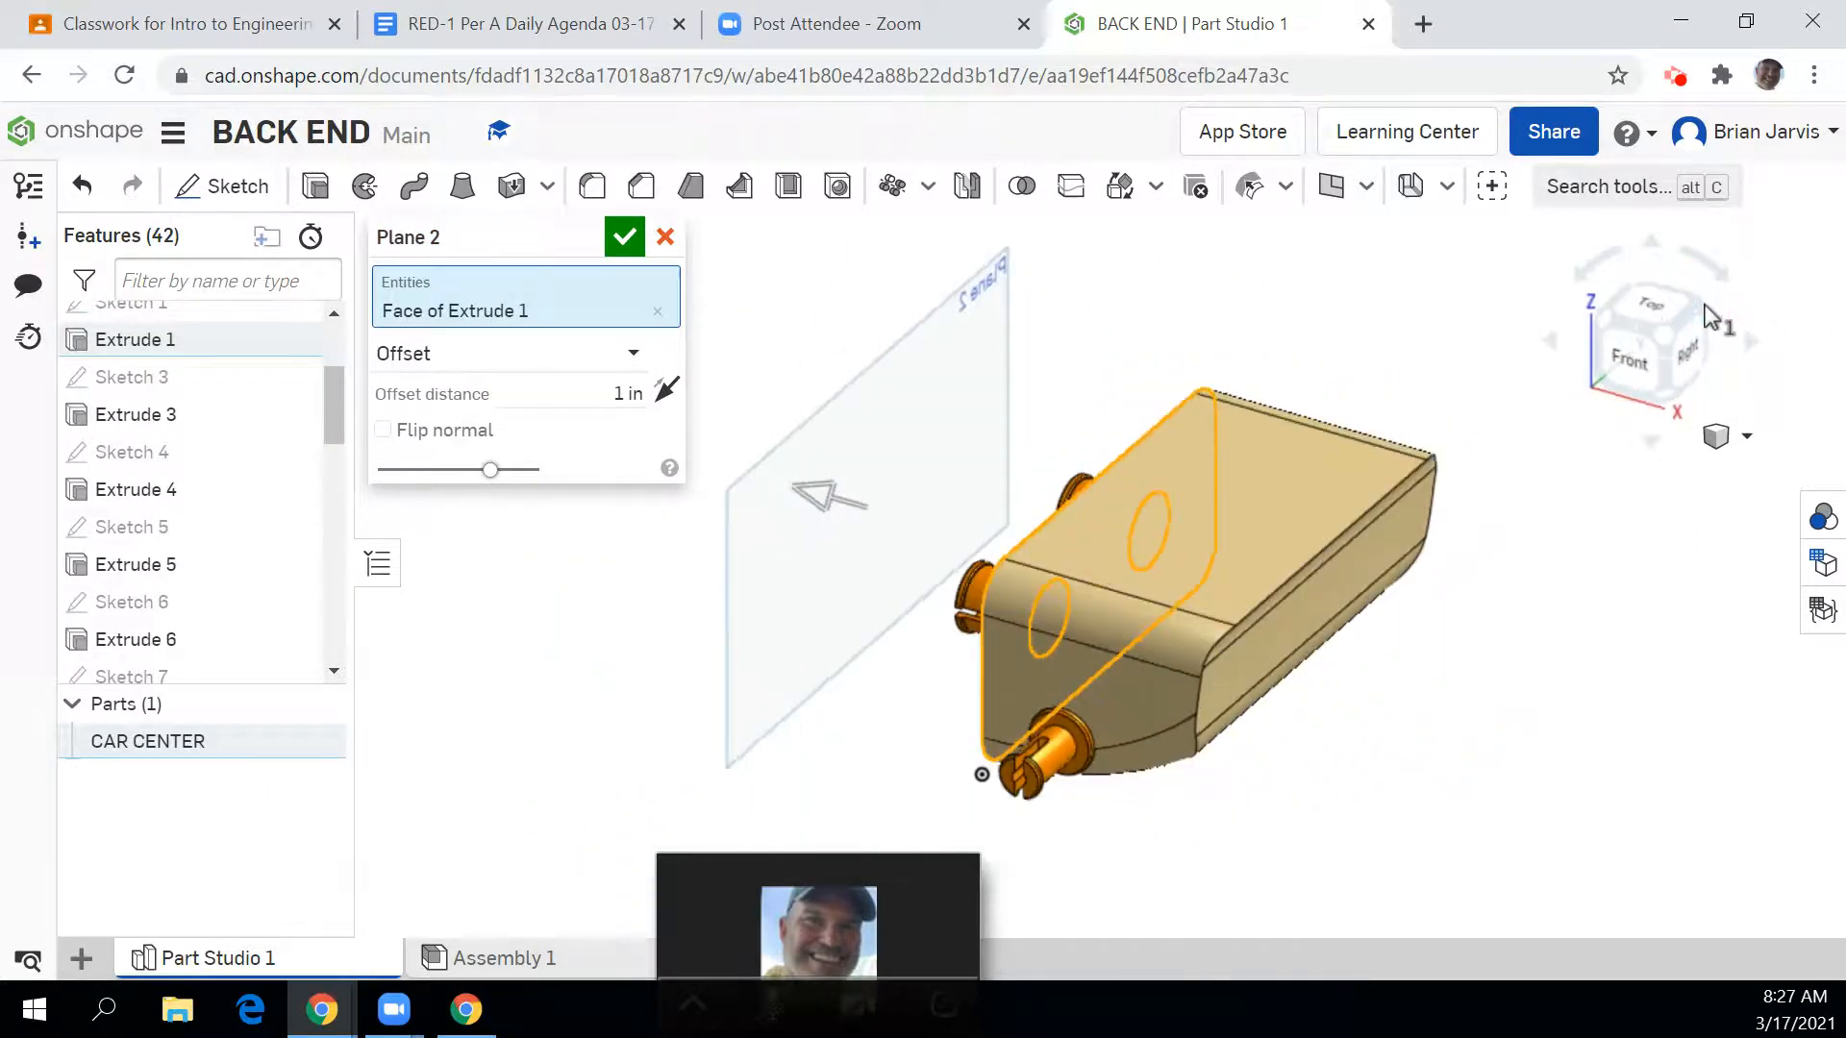
left_click(664, 389)
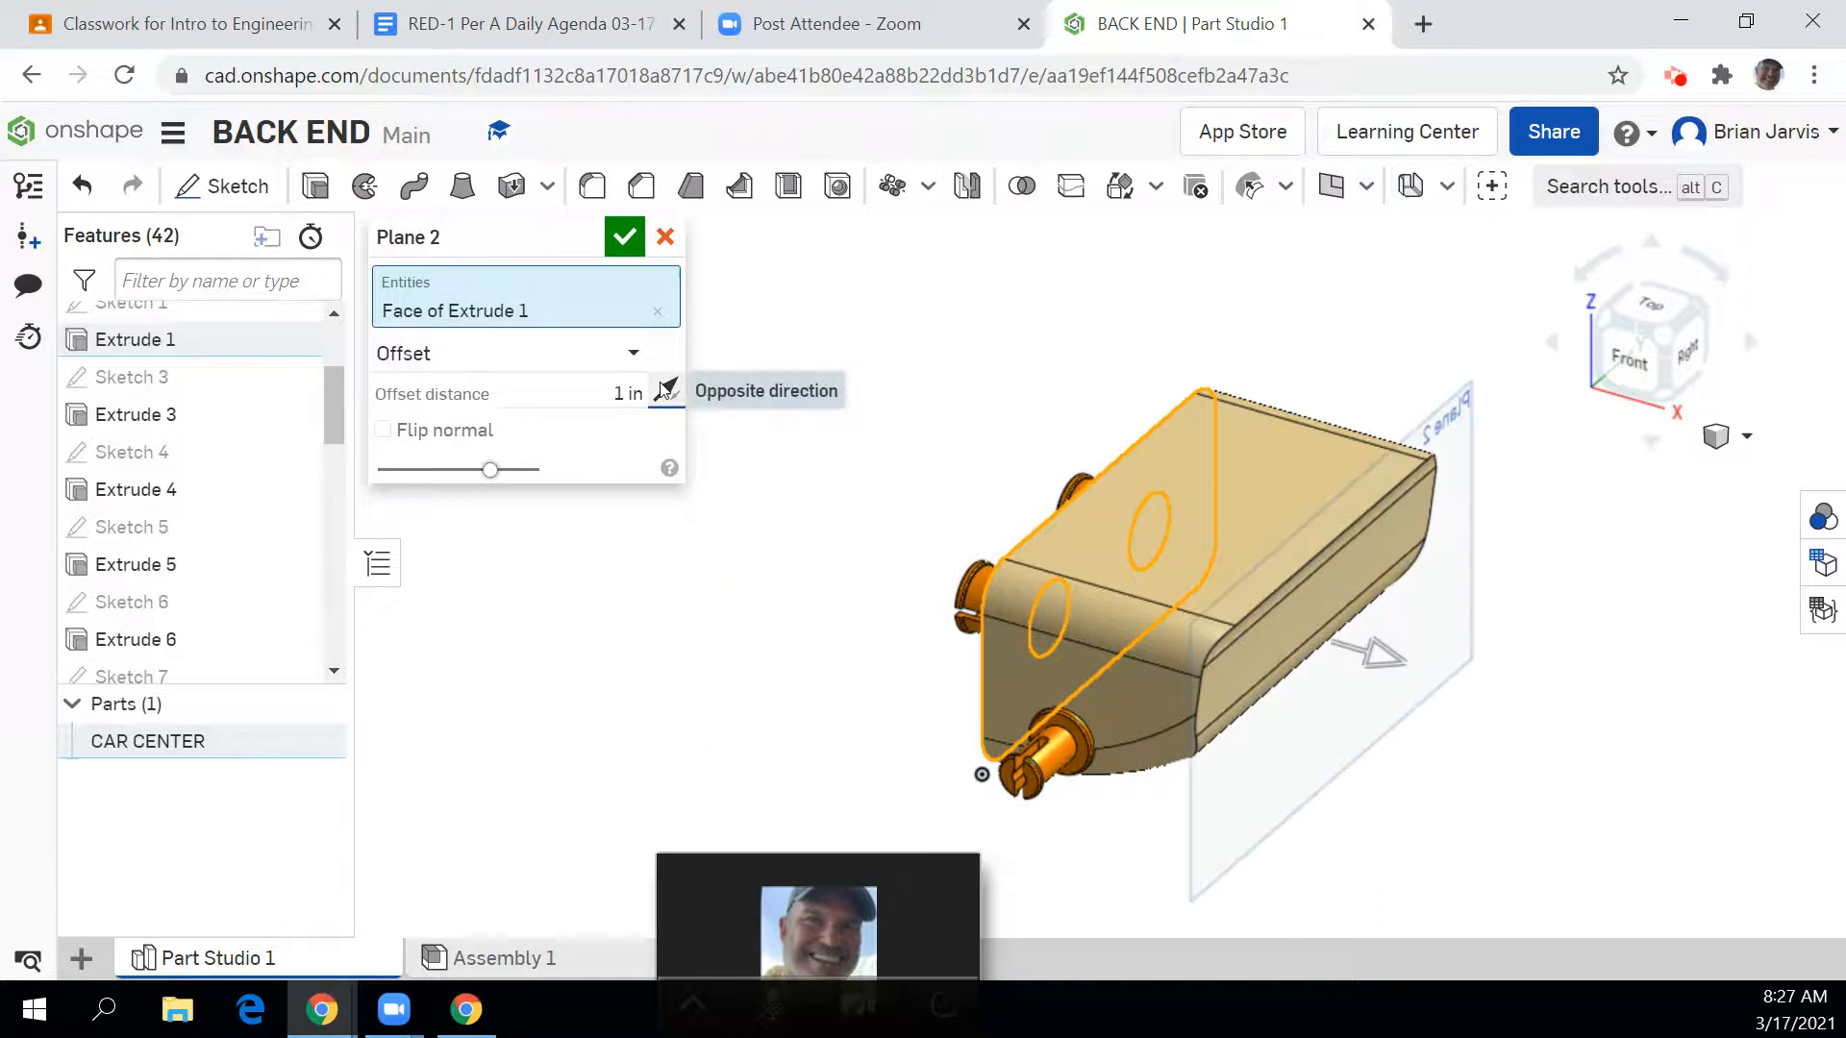
left_click(625, 239)
Step: Start a new sketch on Plane 2, facing the body's end from the right view
left_click(1686, 337)
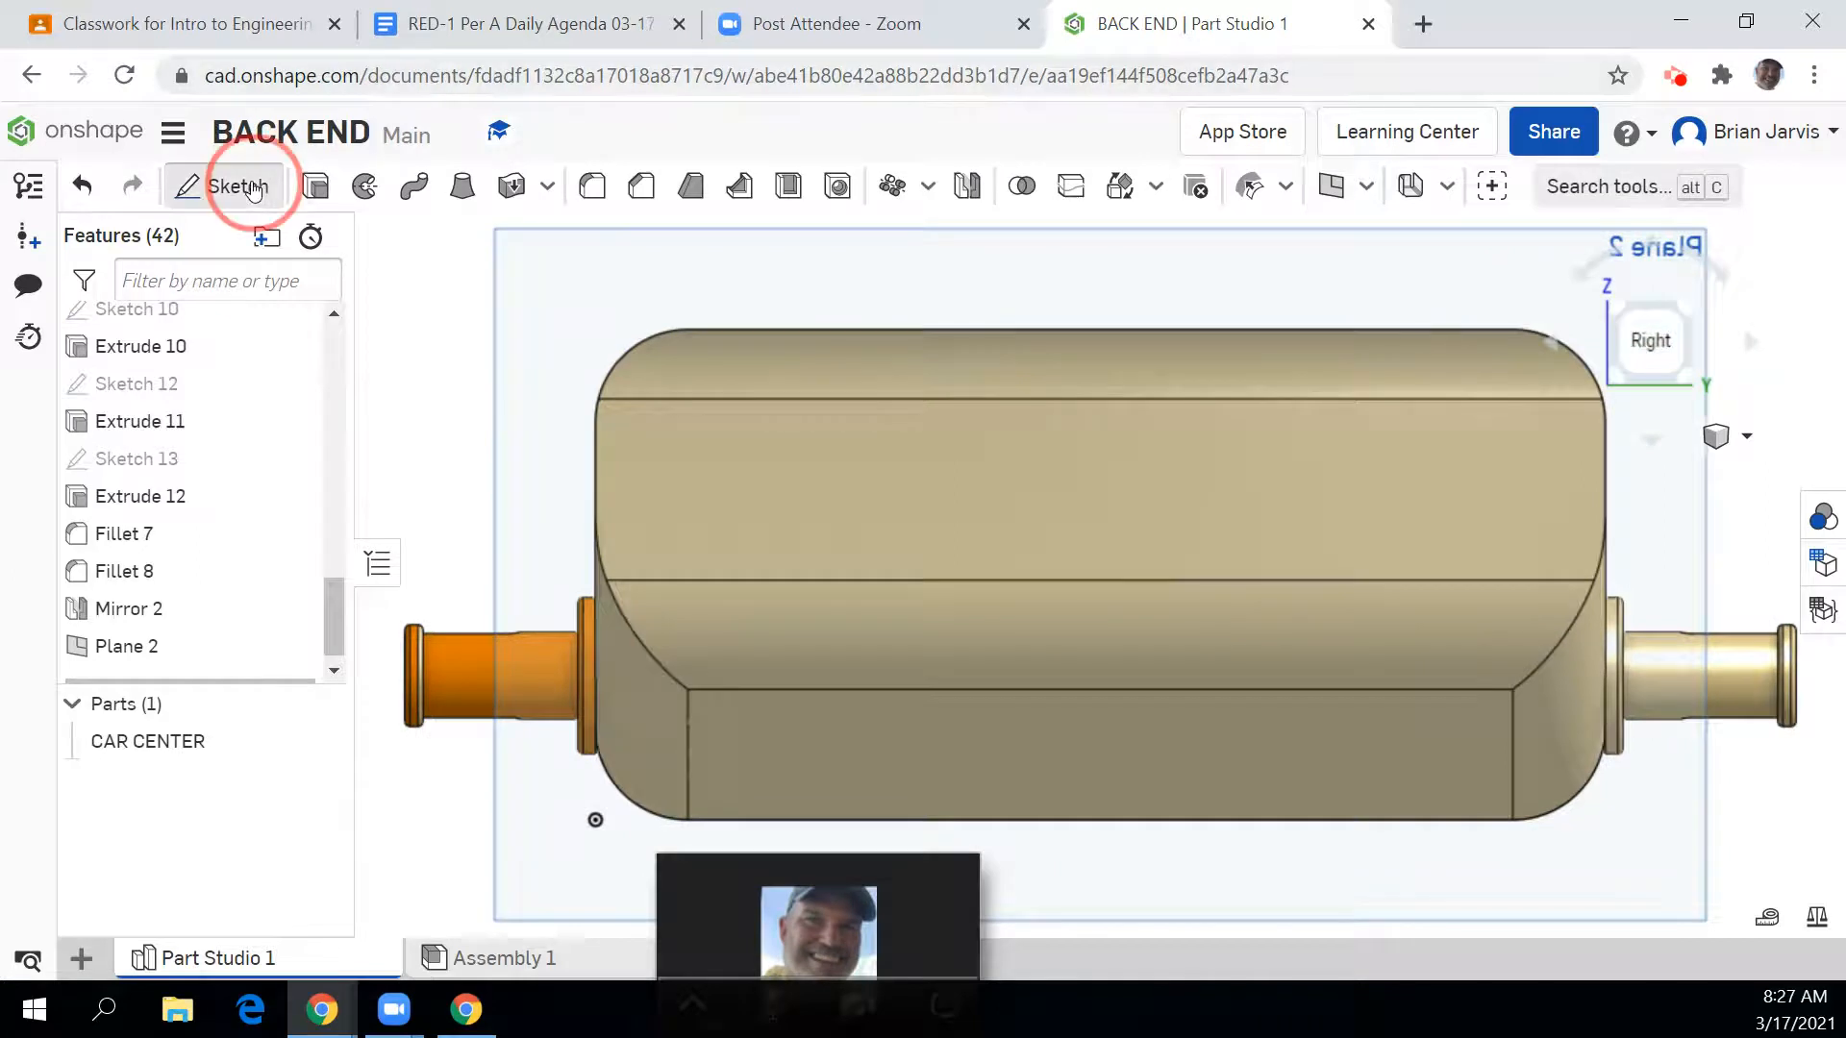
left_click(223, 186)
left_click(1081, 471)
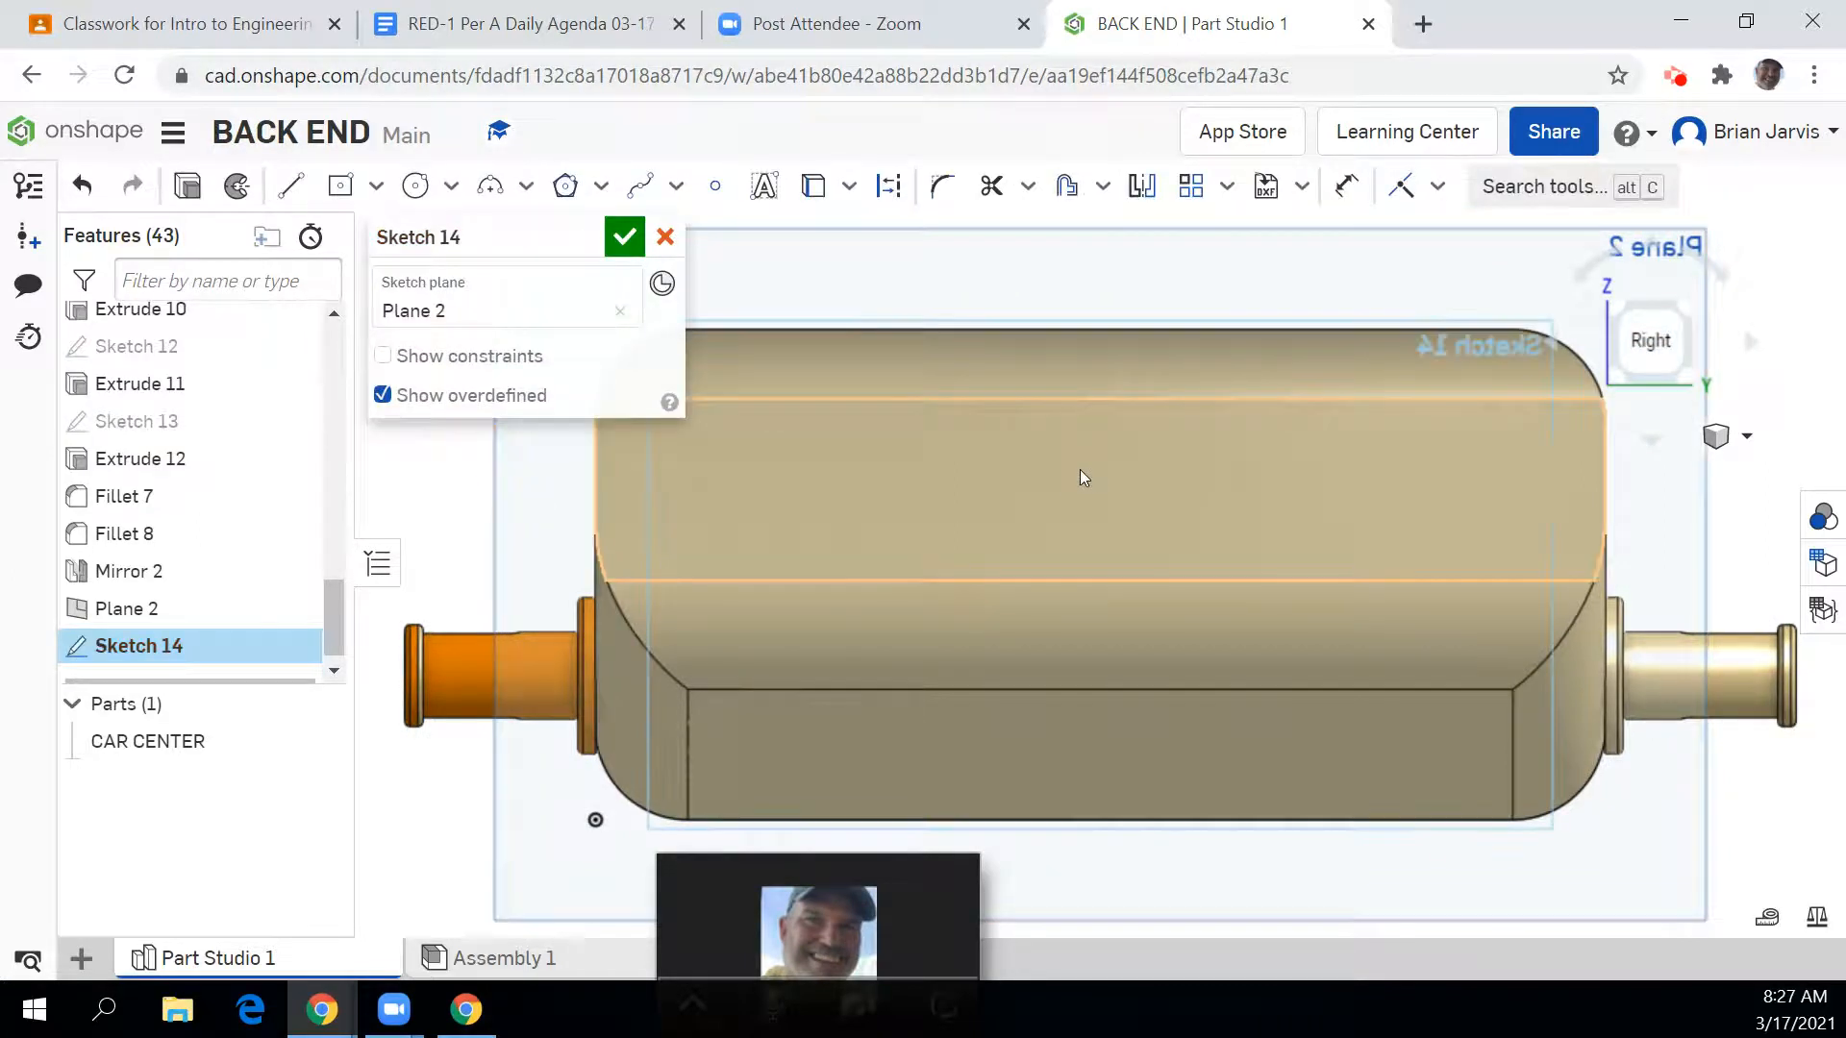
scroll(1346, 466, "up", 3)
scroll(1338, 479, "down", 5)
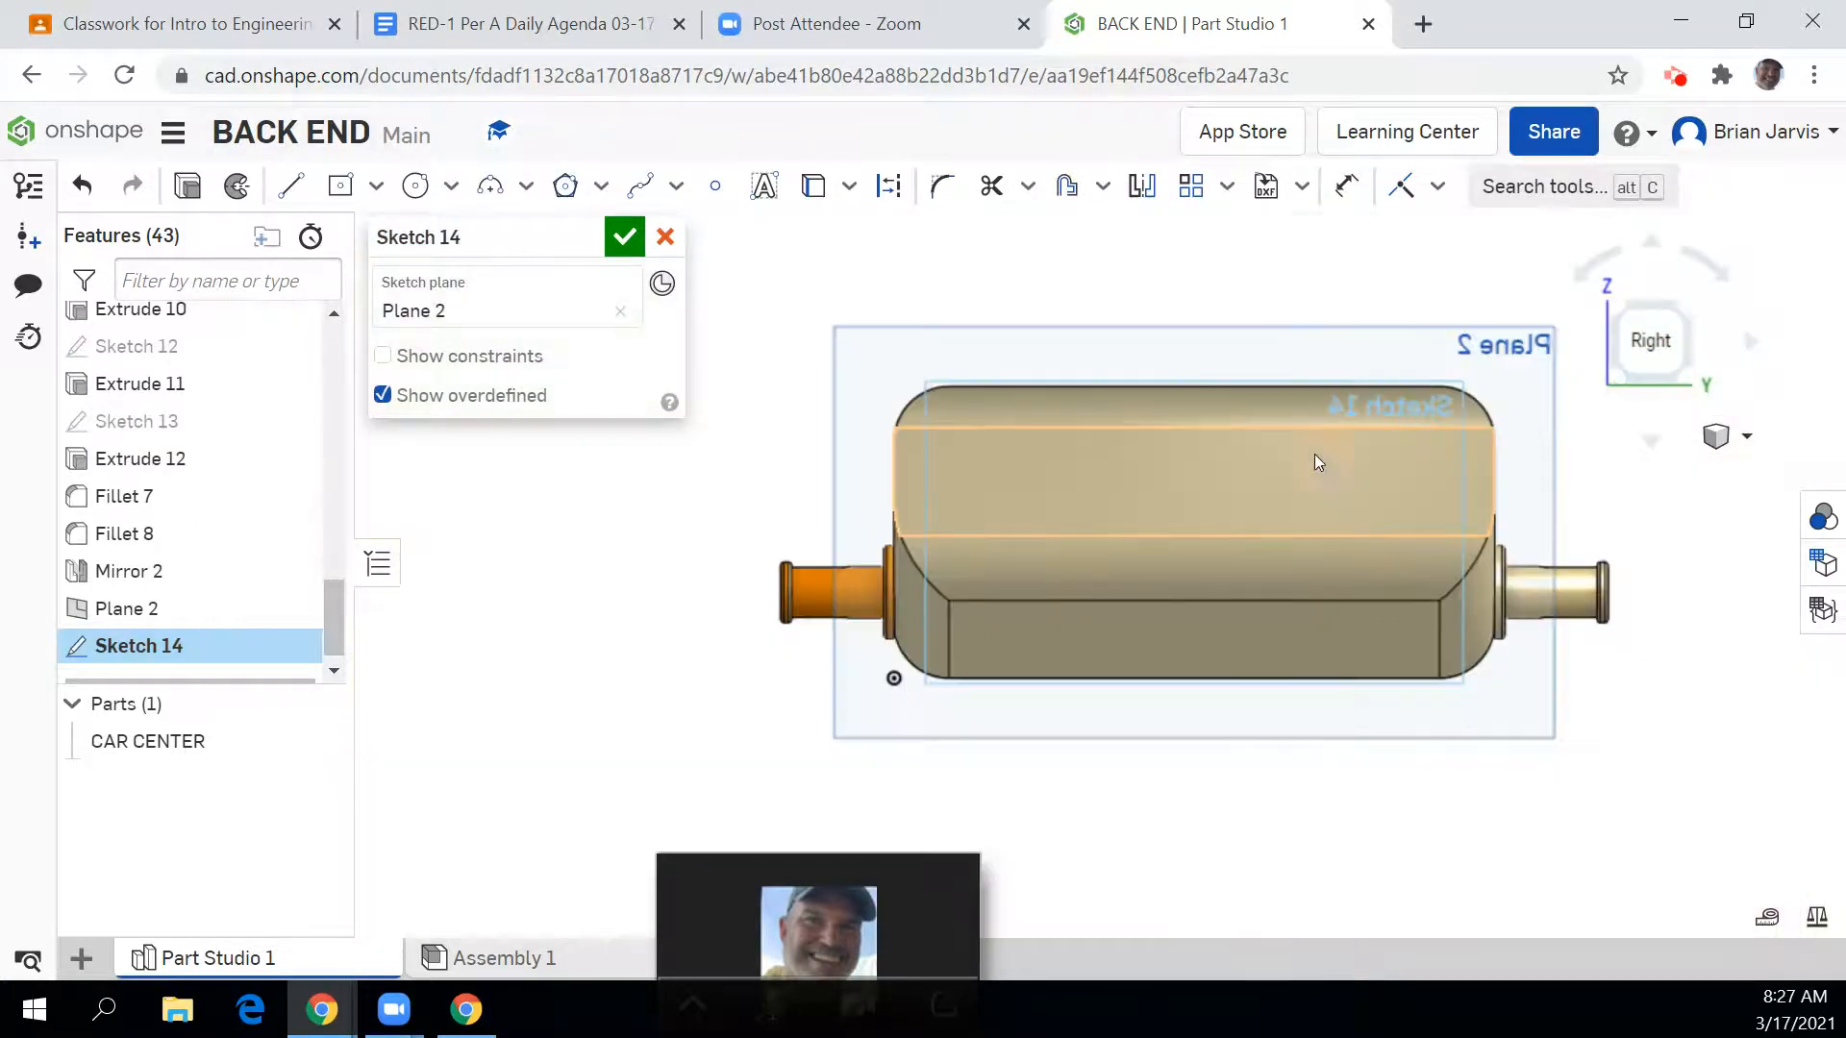
Step: Sketch two side-by-side circles, about 0.098 in and 0.122 in in diameter, near the body's upper corner above the orange axle
left_click(420, 186)
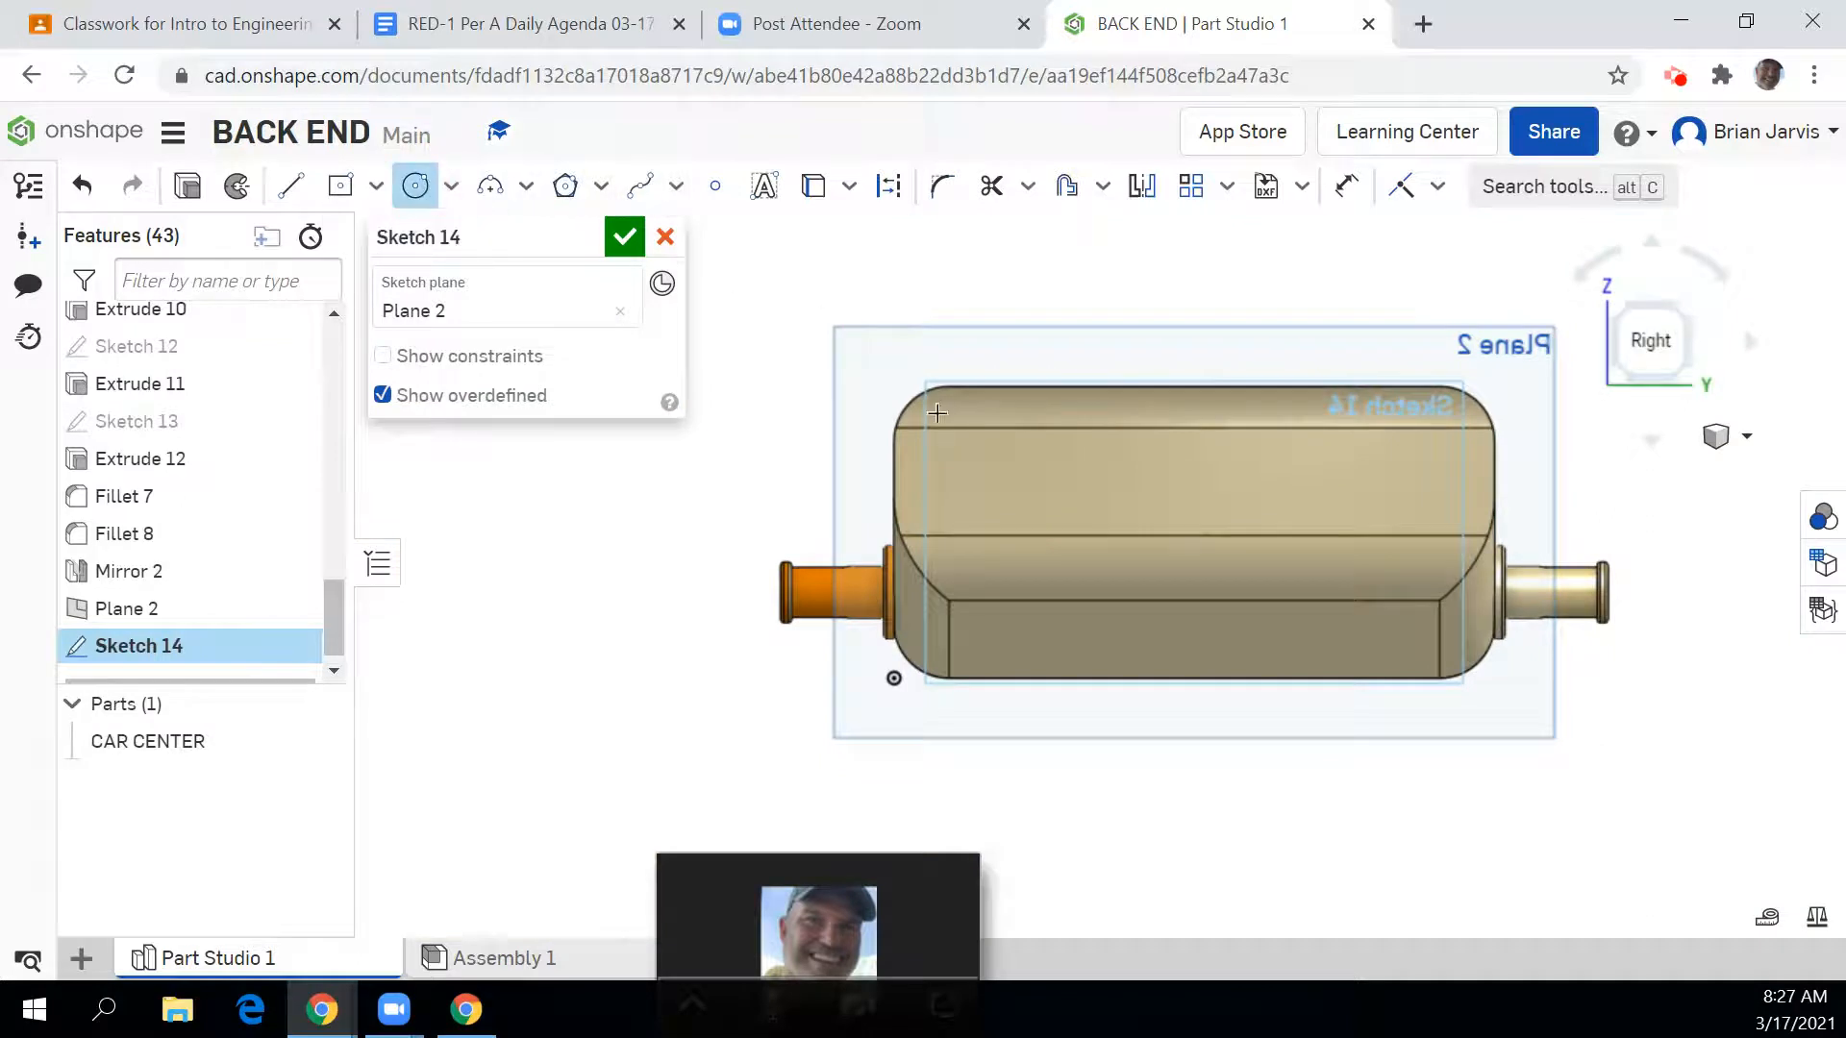
left_click(925, 429)
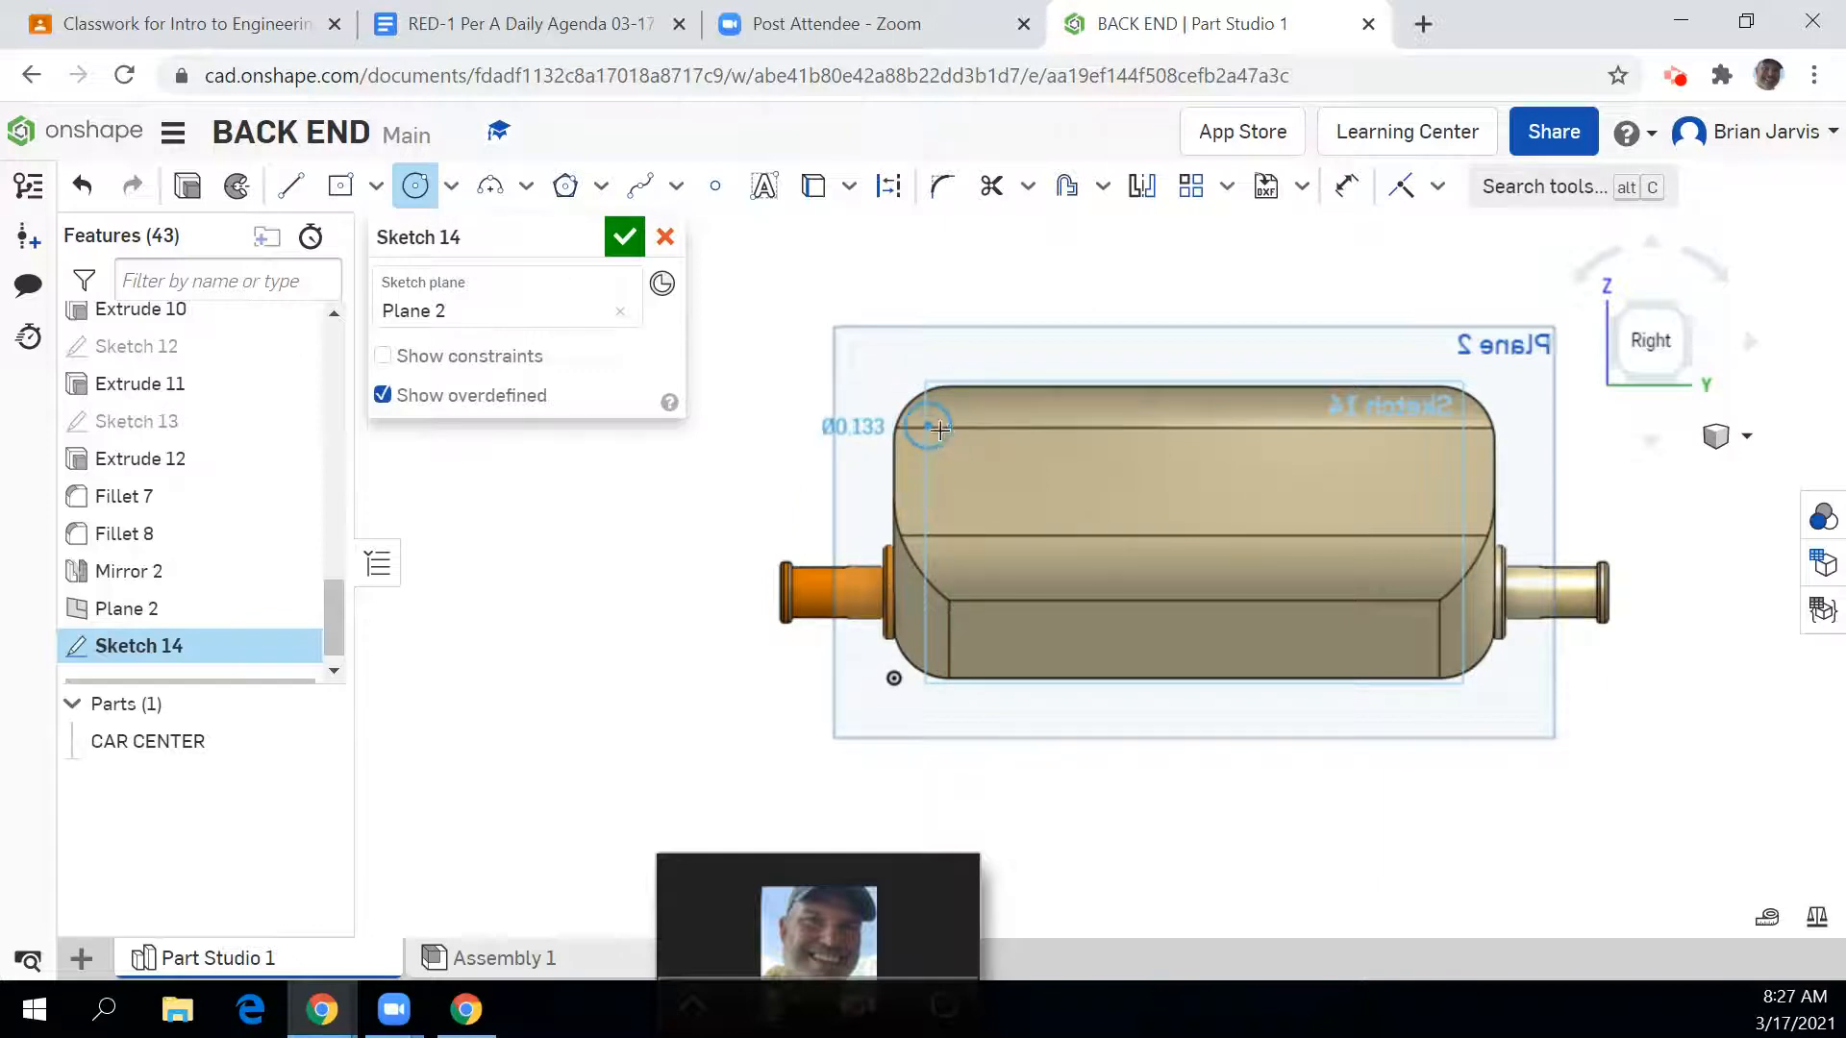
left_click(944, 426)
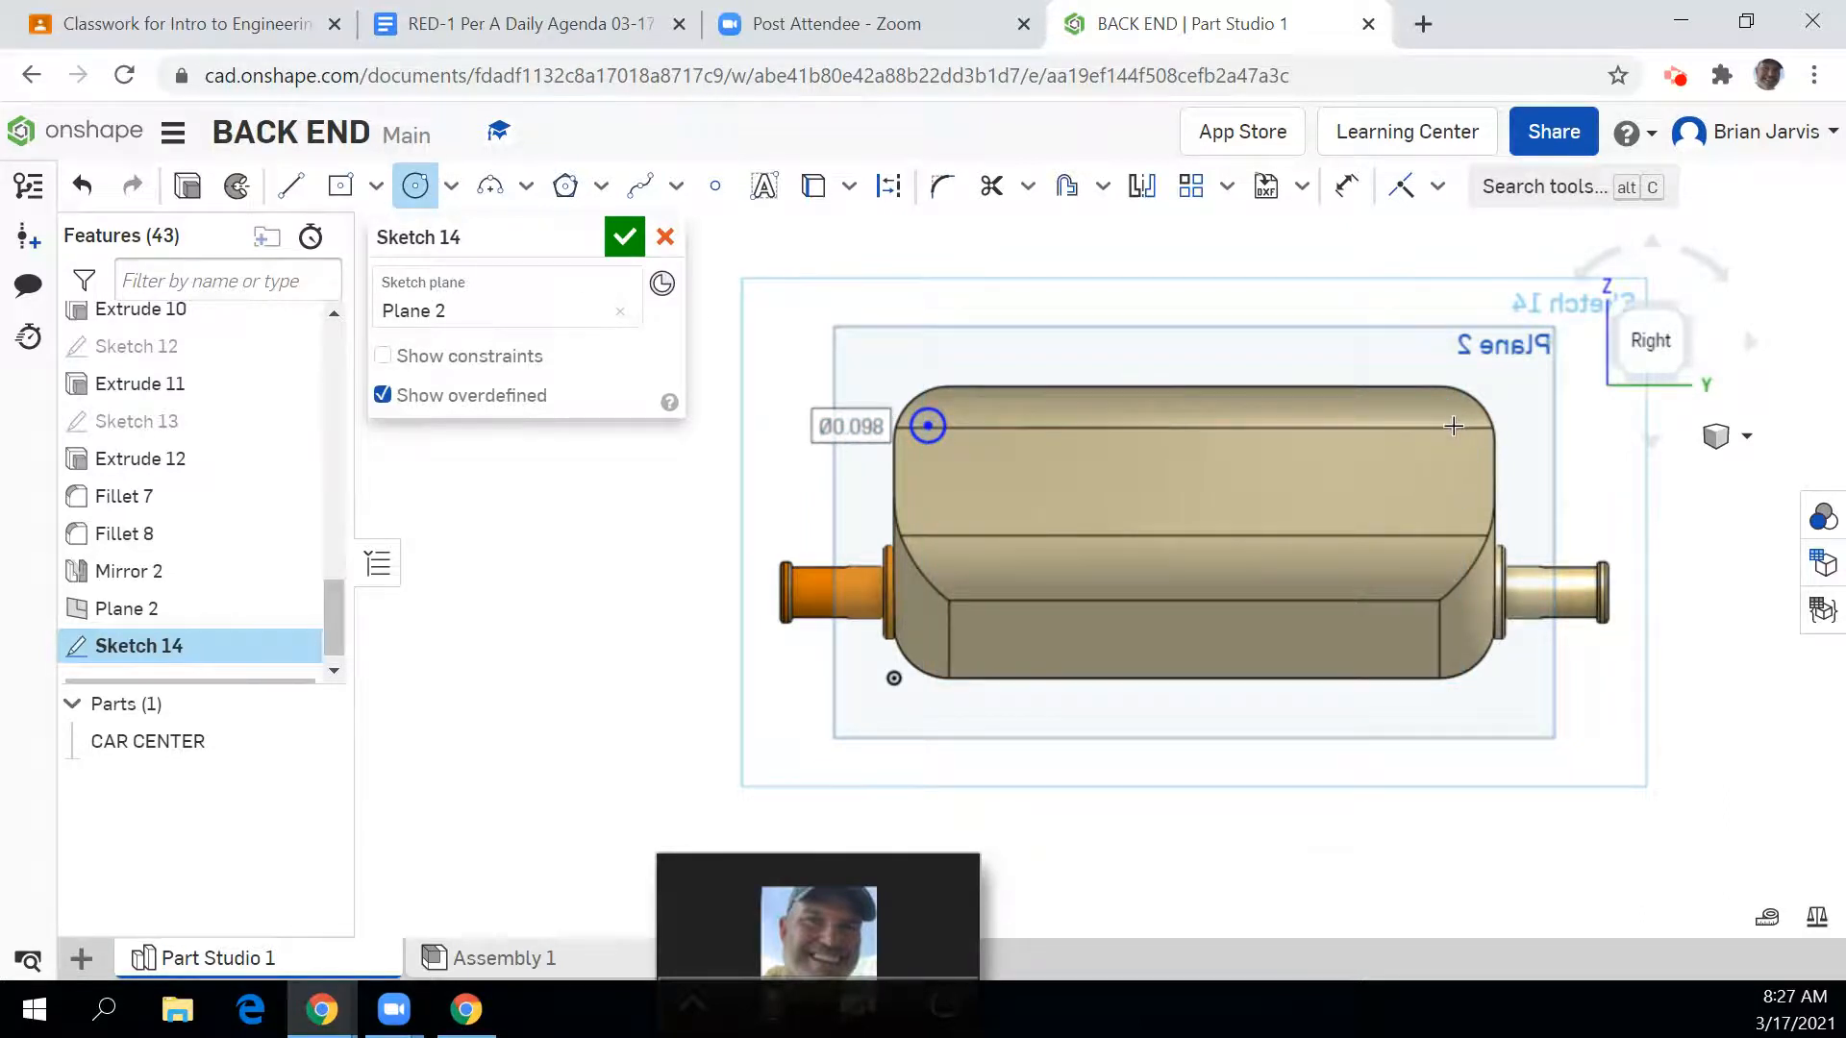
scroll(1000, 414, "up", 3)
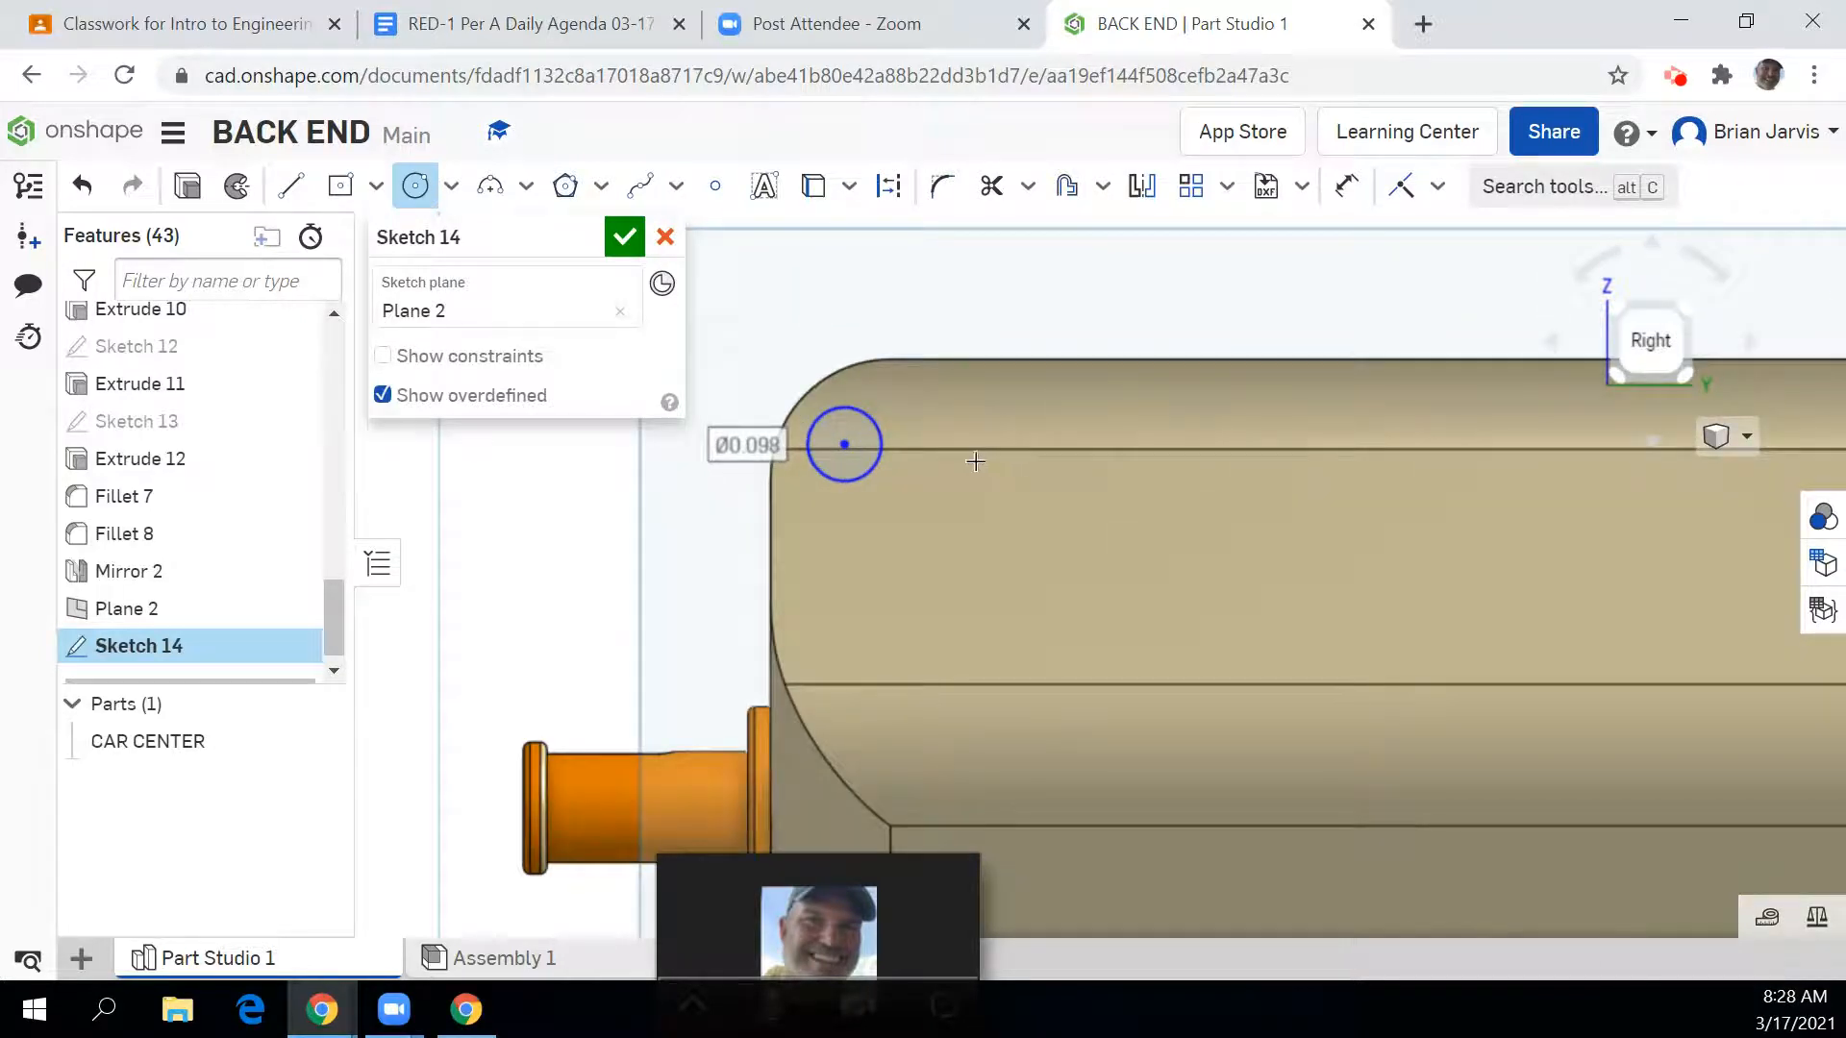
left_click(964, 449)
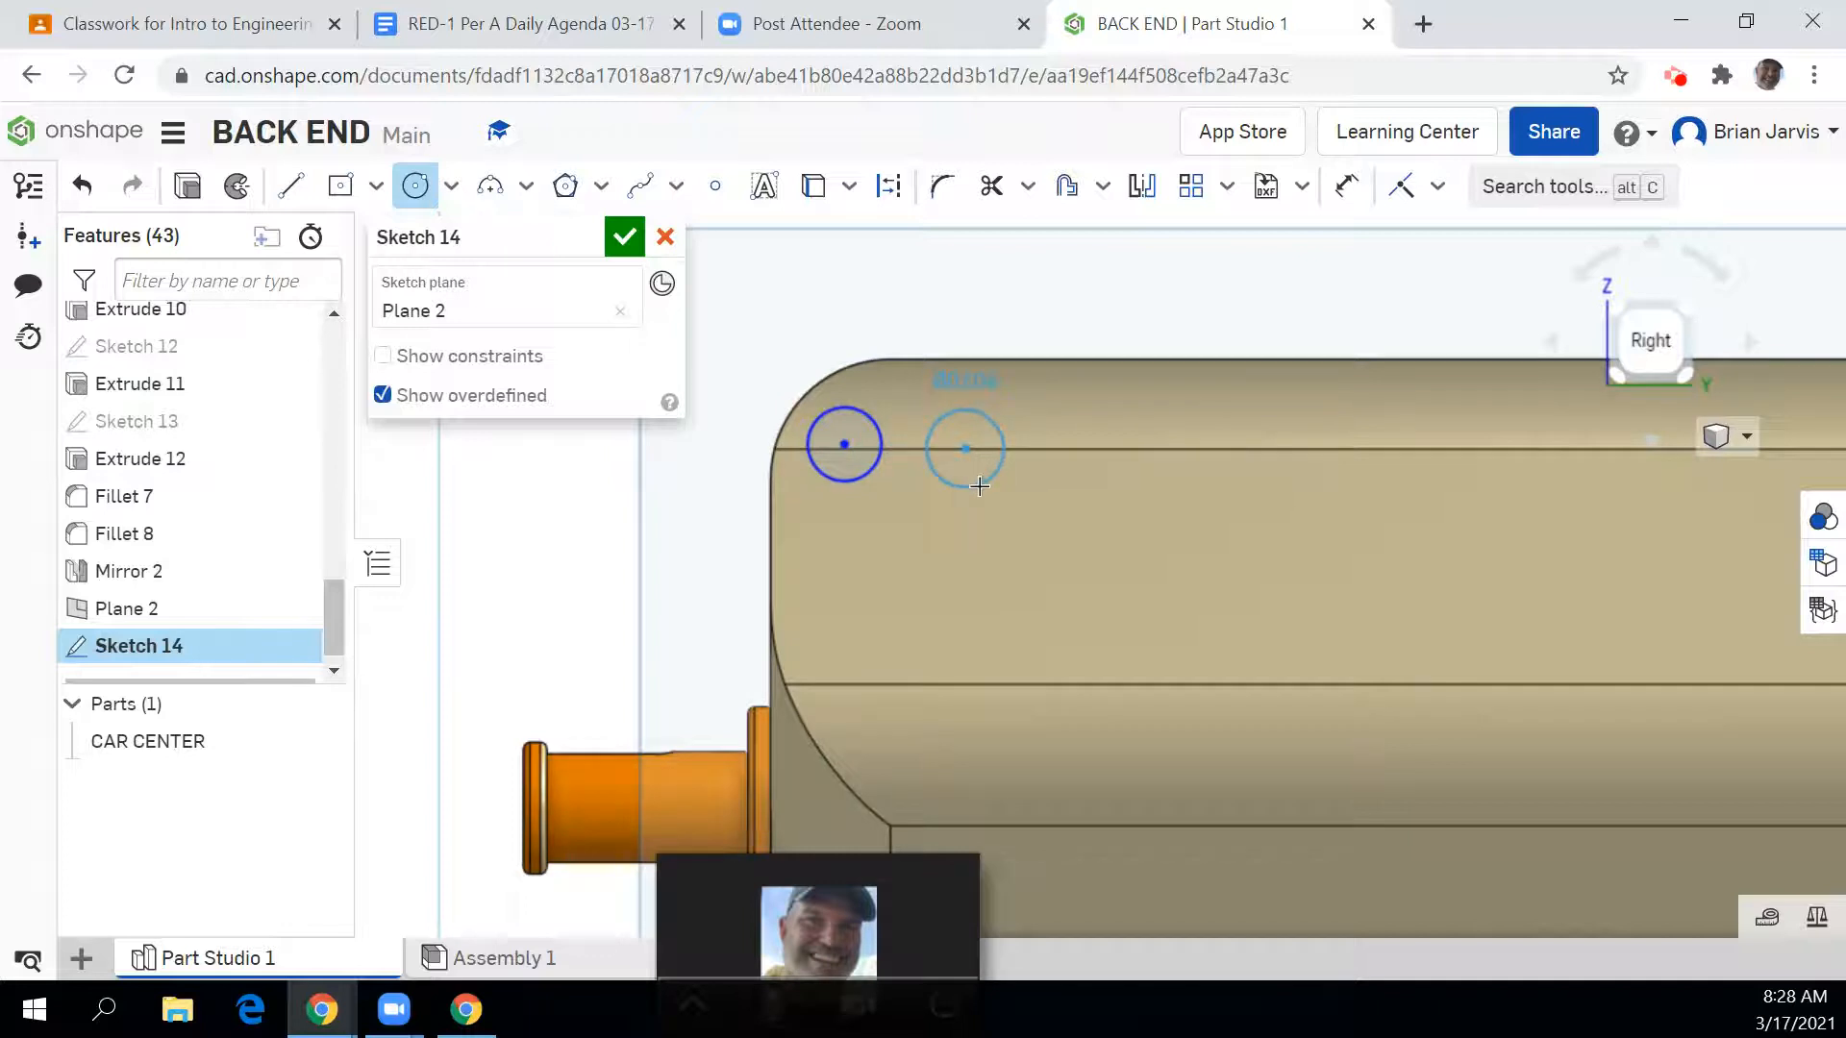
left_click(983, 490)
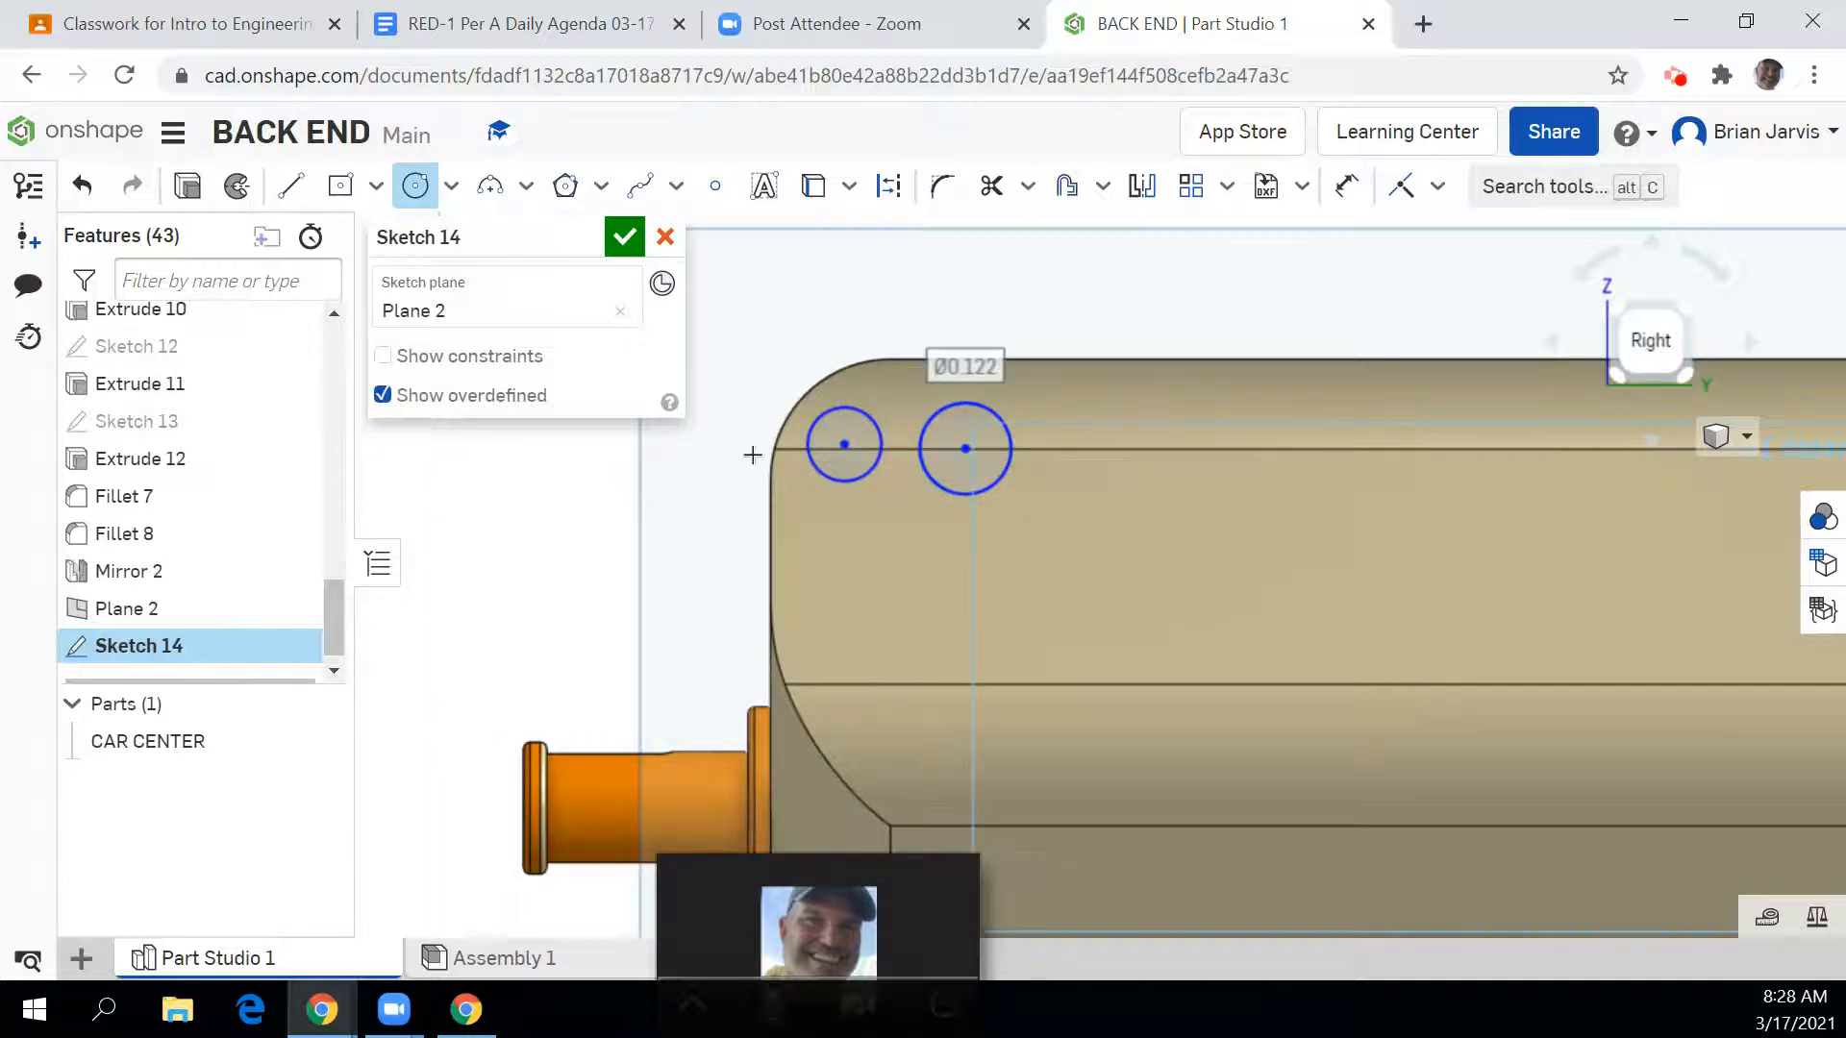
Step: Dimension the inner circle's centre 0.12 in below the body's top edge
left_click(1346, 186)
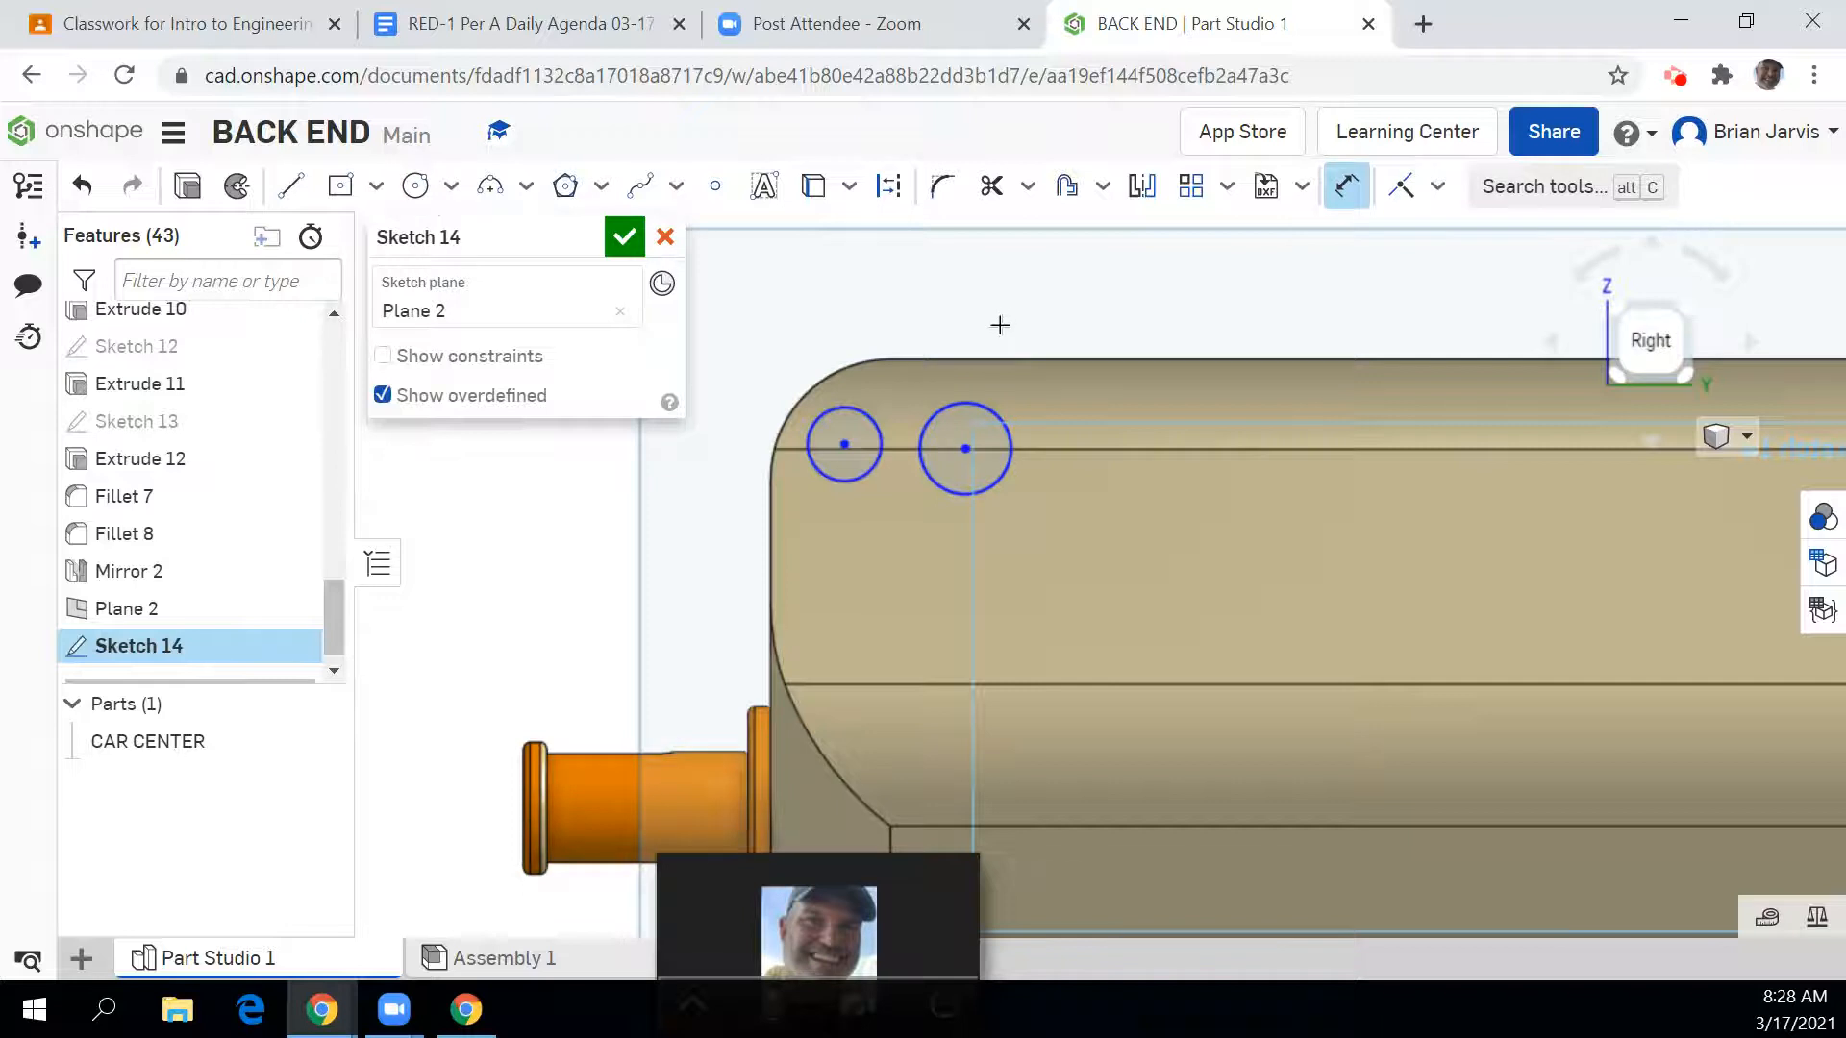
left_click(967, 445)
left_click(1308, 420)
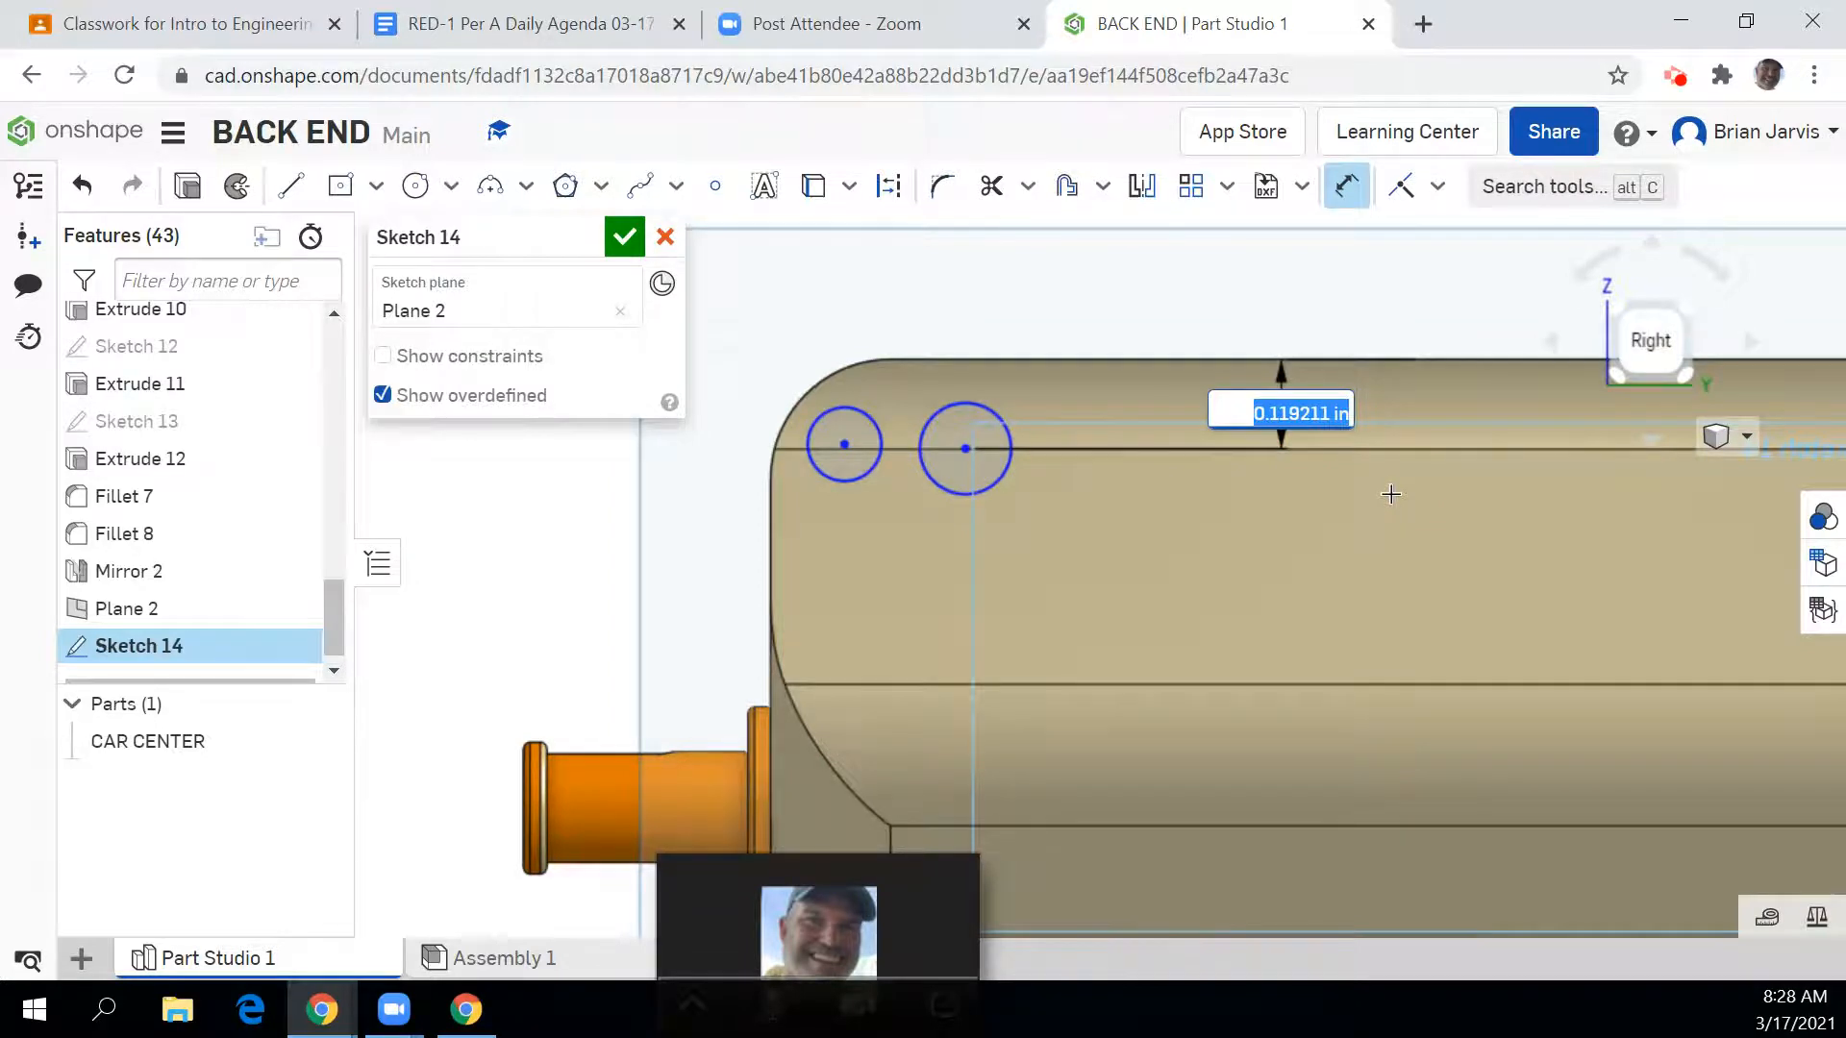
key("BackSpace")
key("Return")
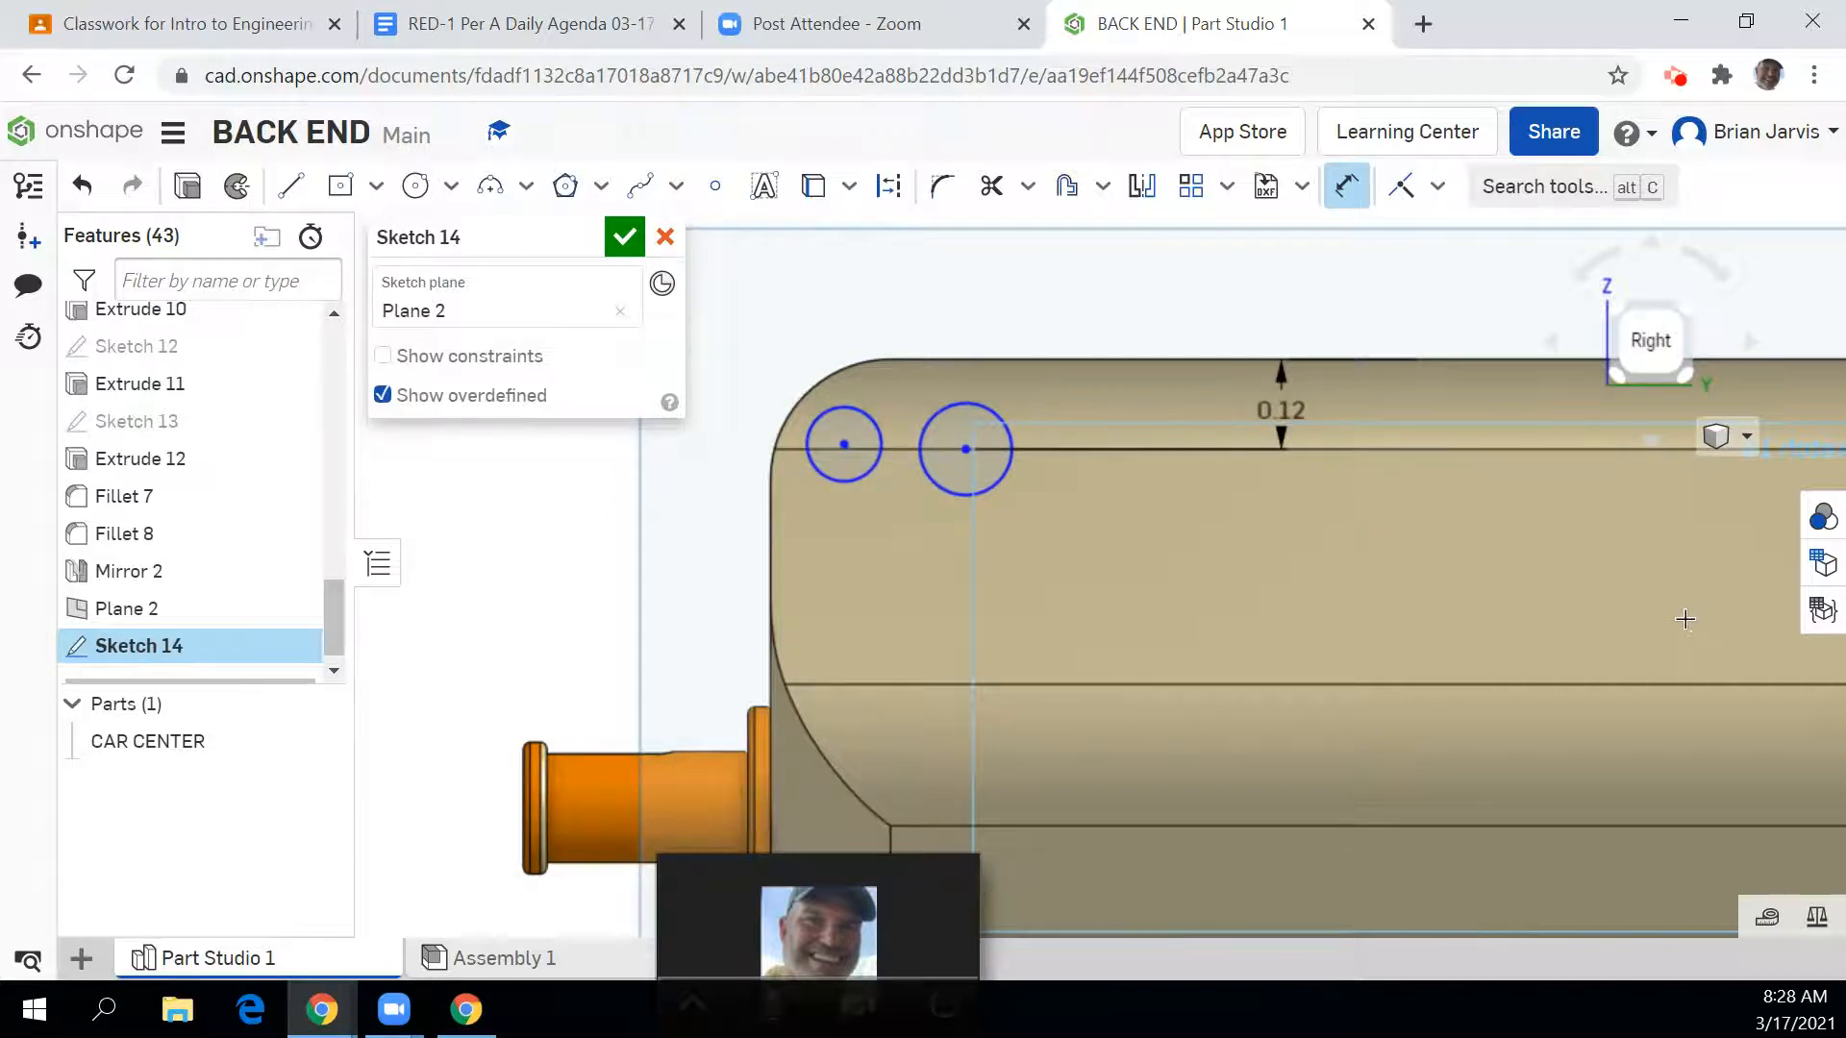
Step: Apply a horizontal constraint between the two circles' centre points
left_click(1436, 187)
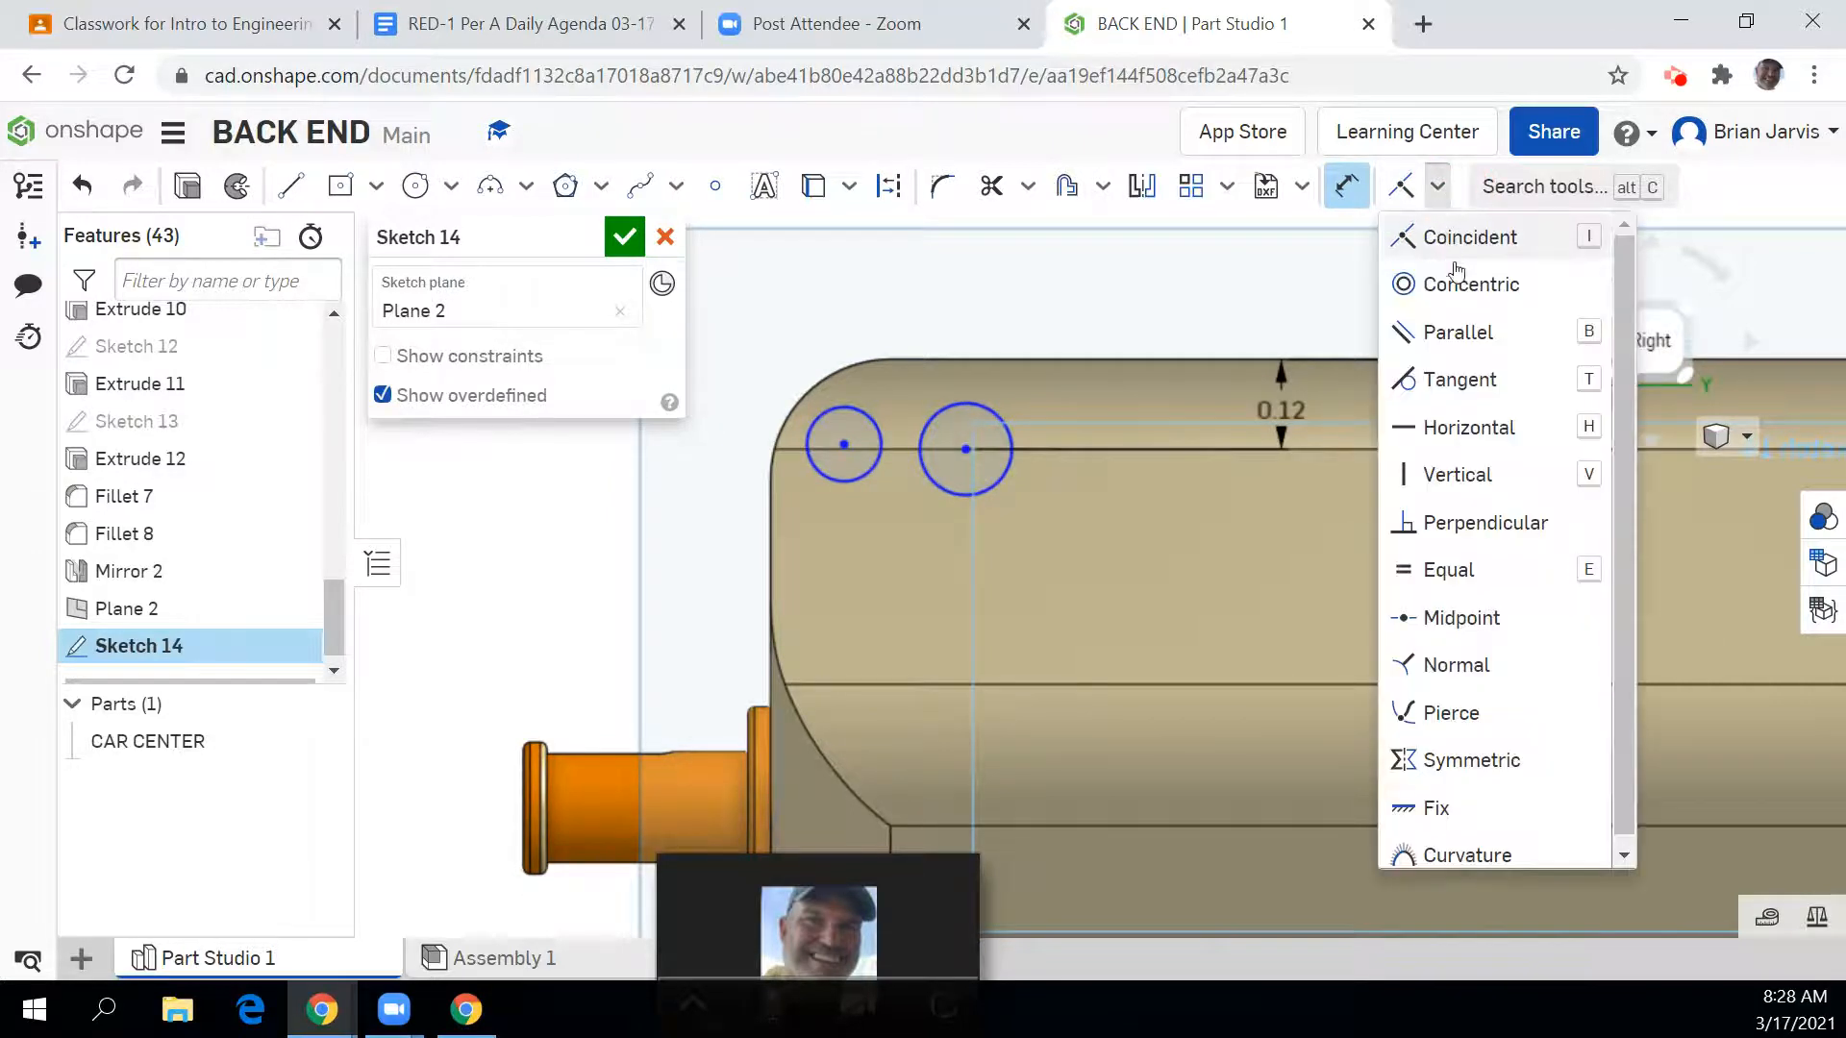
left_click(1468, 428)
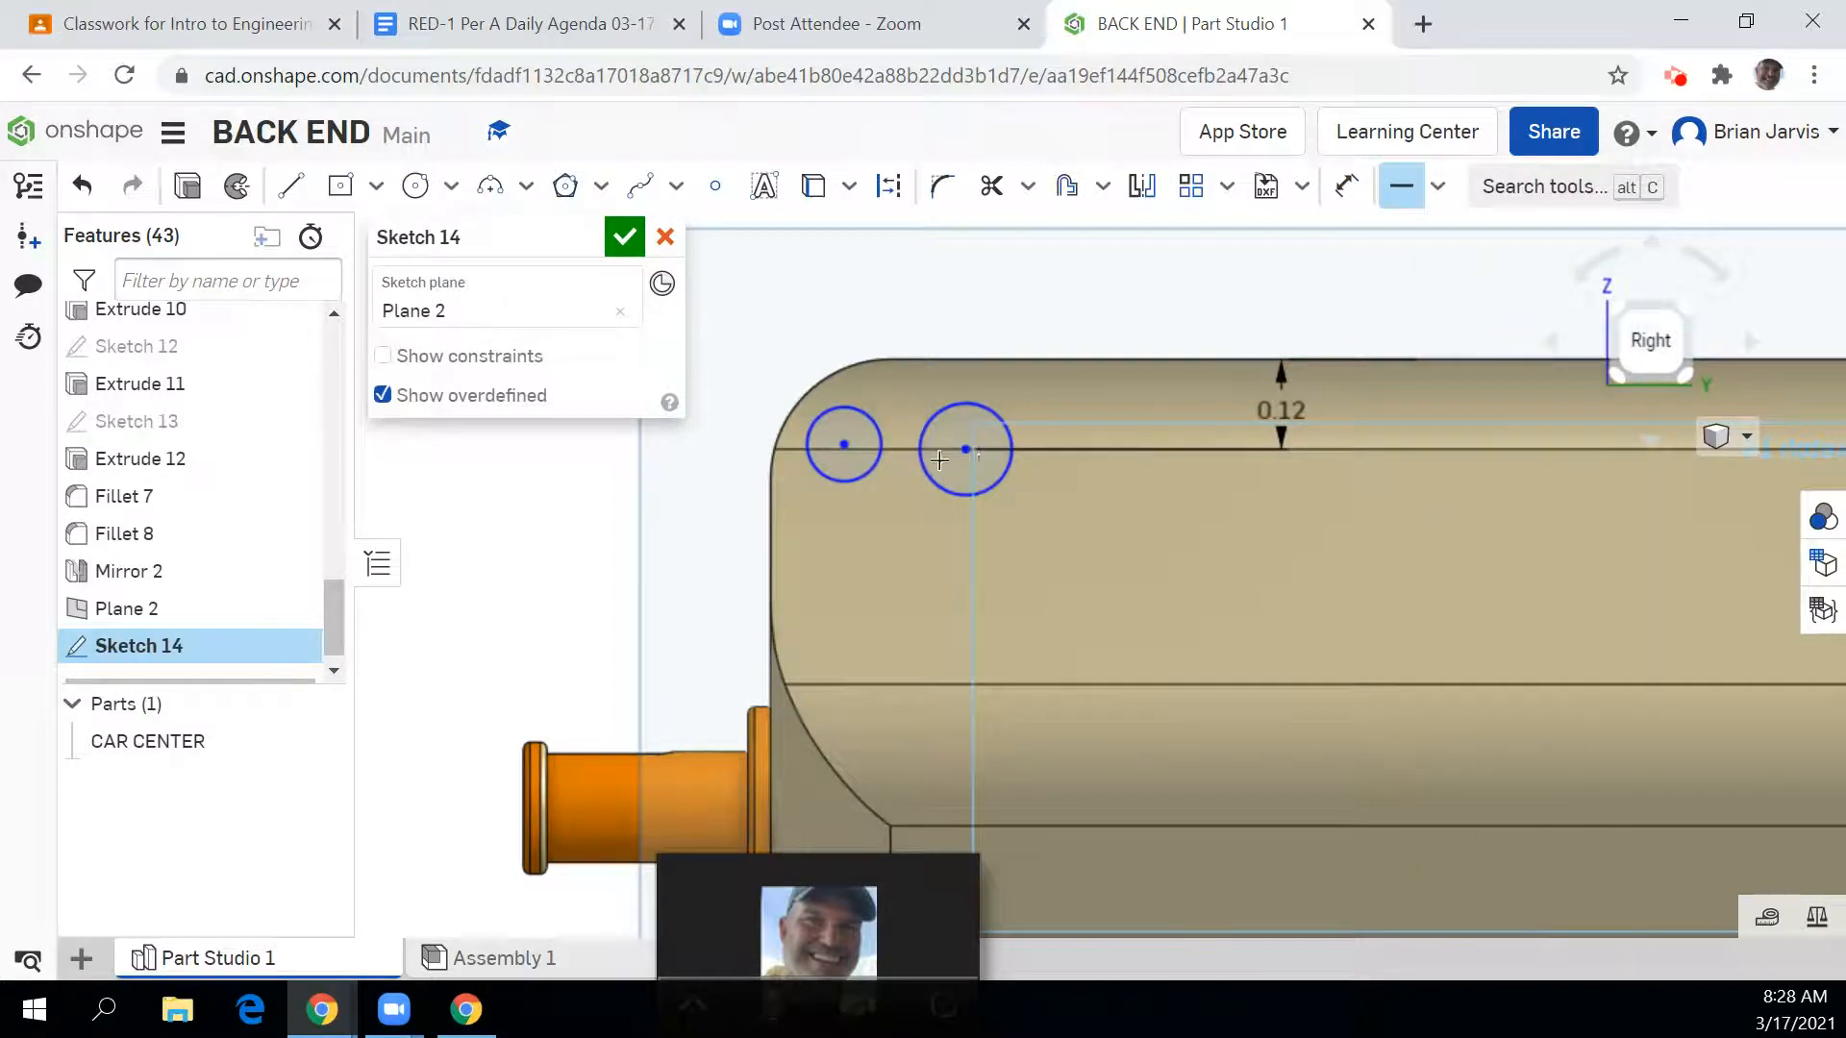
left_click(966, 449)
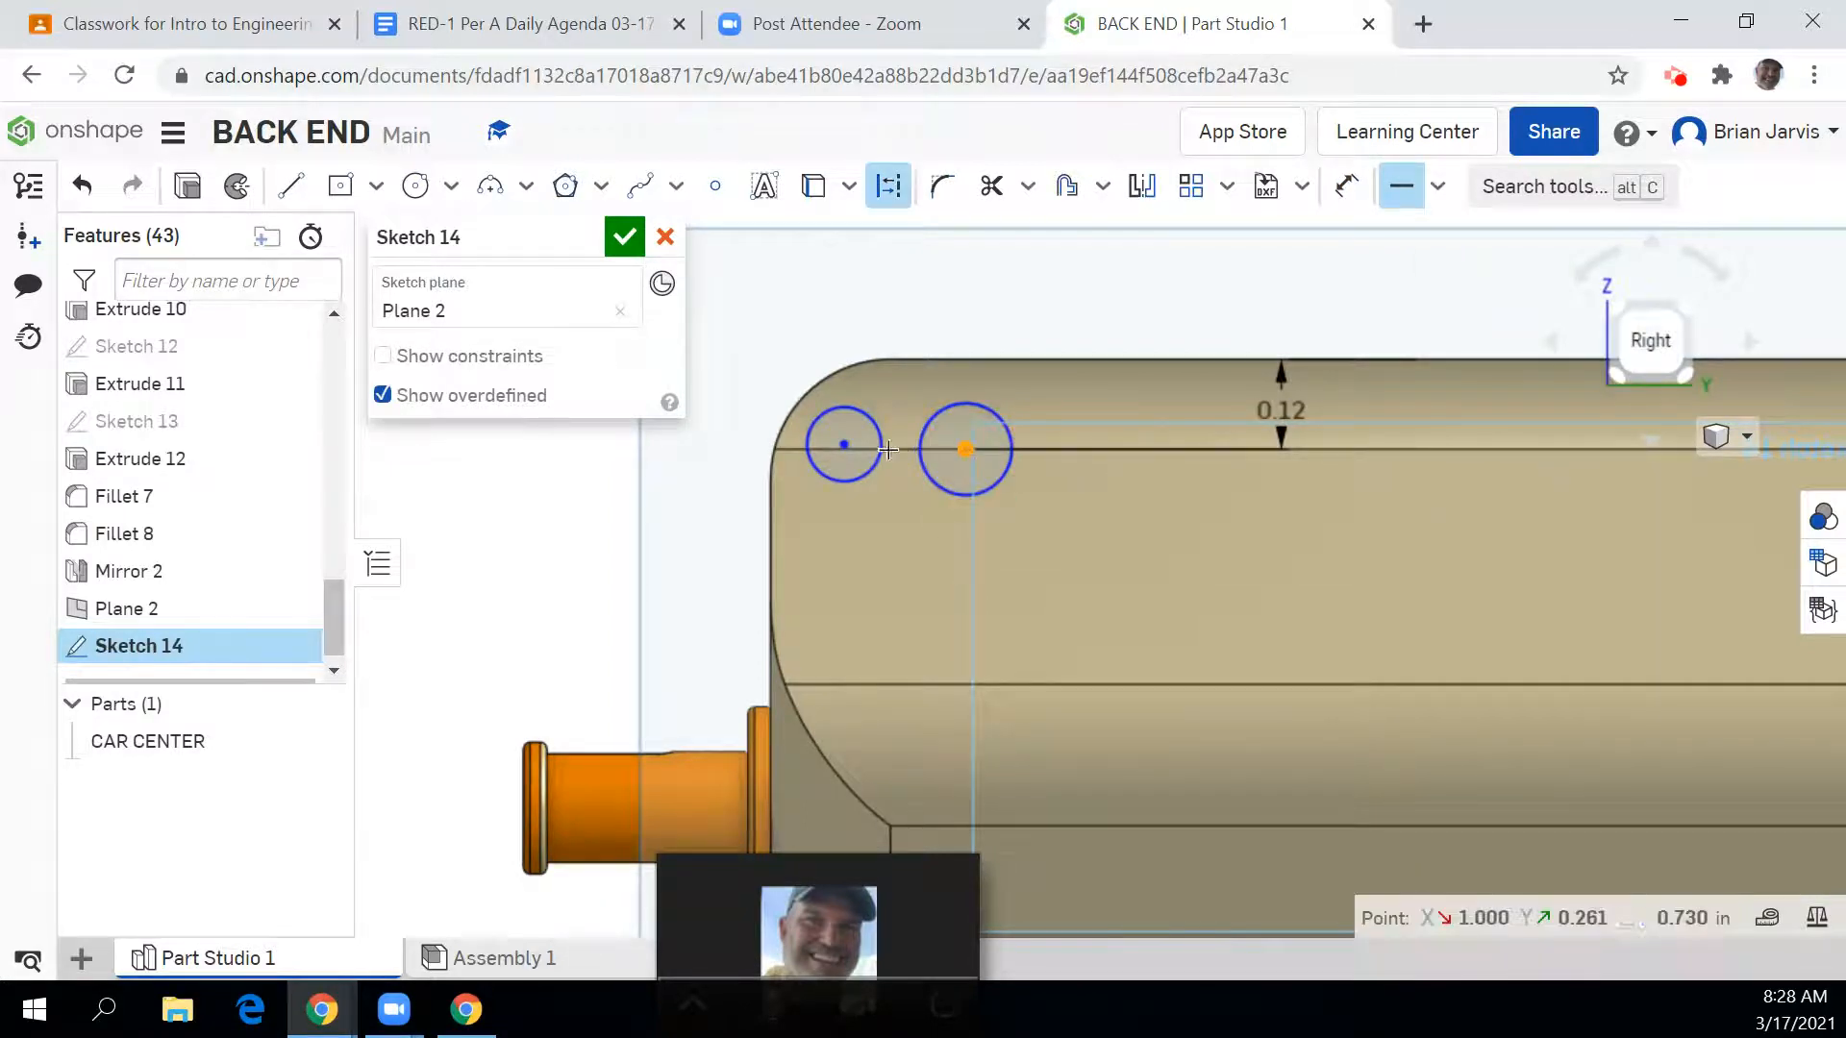
left_click(850, 444)
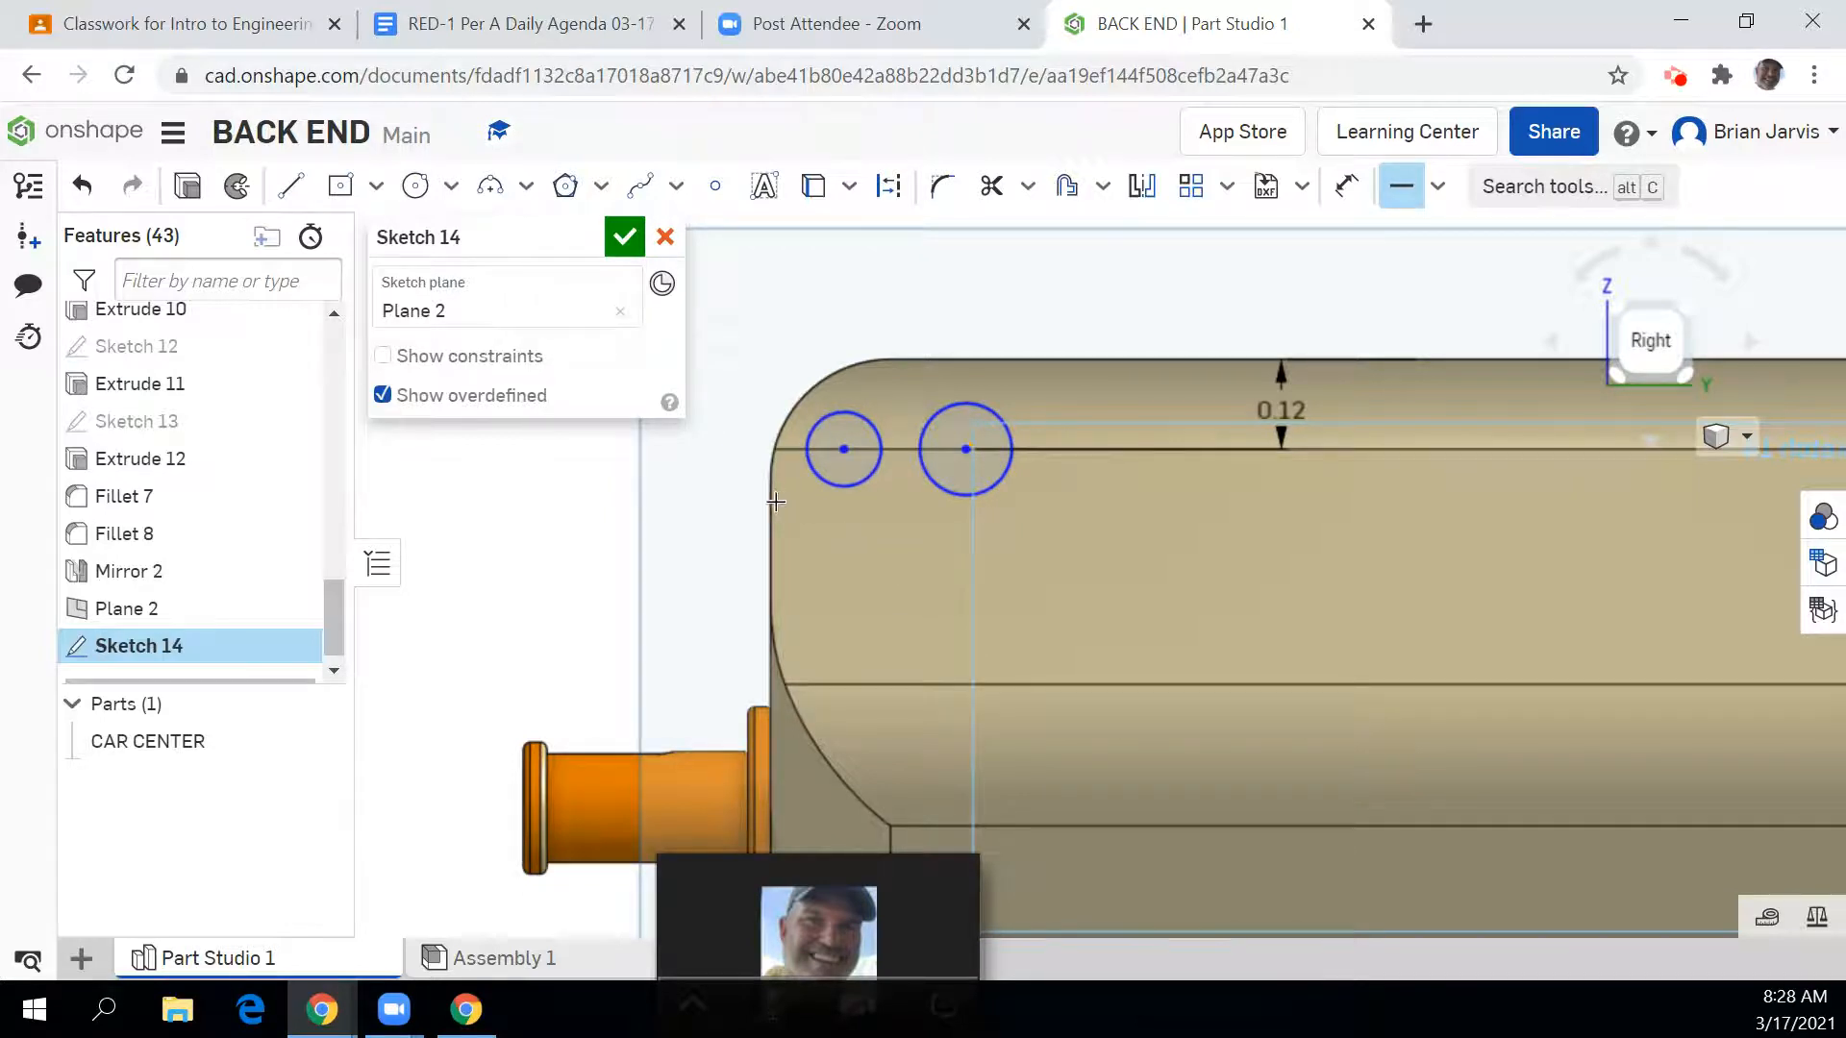
Step: Dimension the outer circle's centre 0.12 in from the body's side edge above the orange axle
left_click(1346, 185)
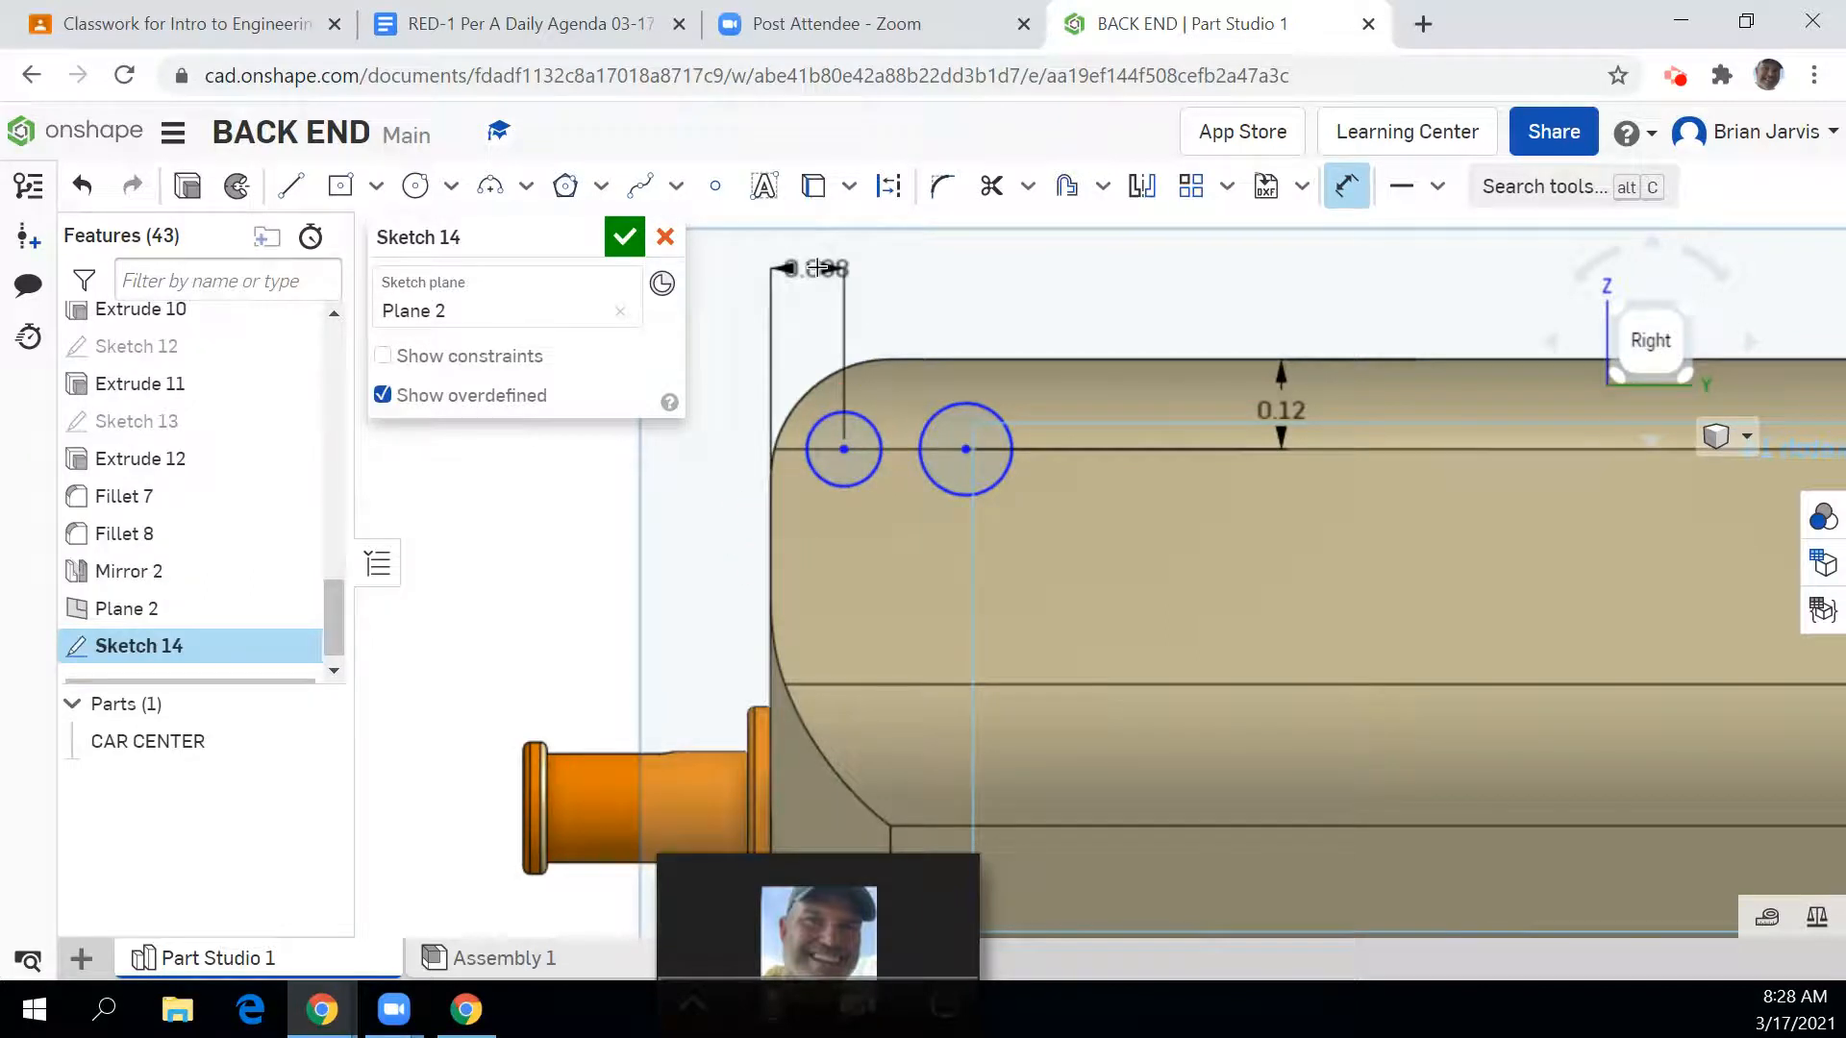
left_click(939, 276)
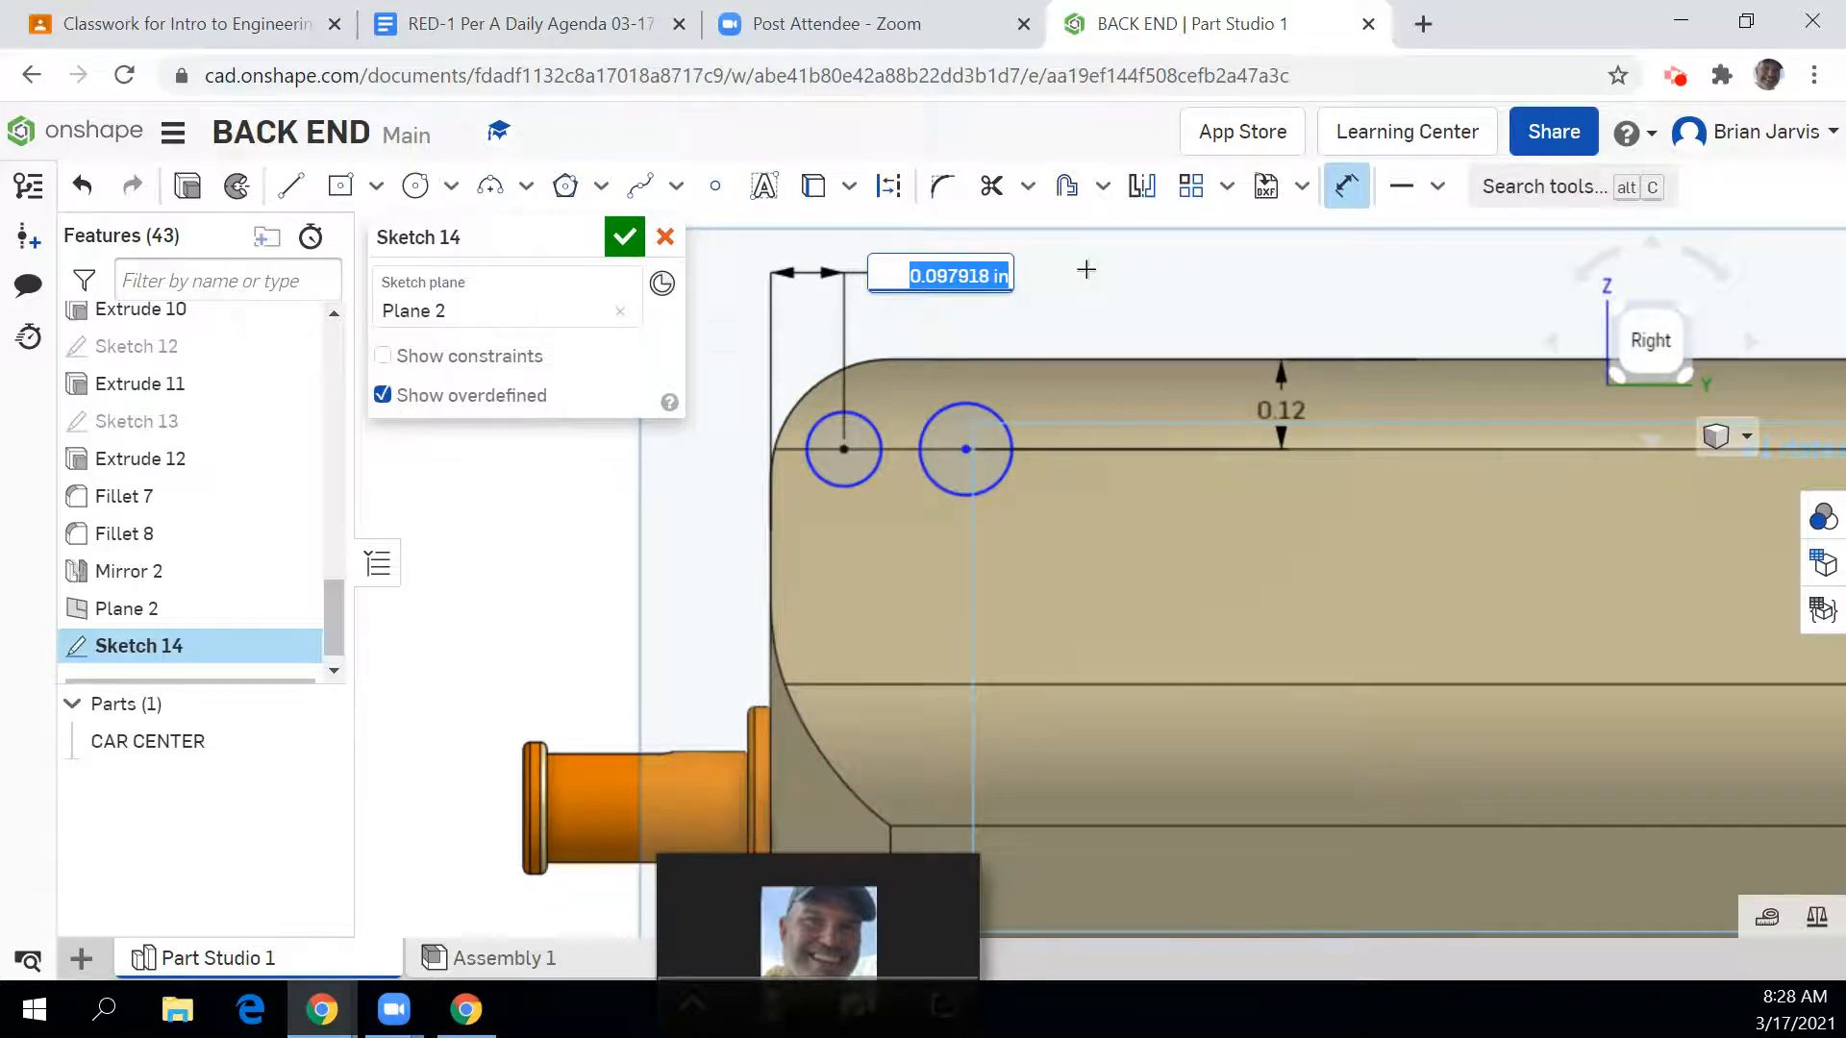
type("0.12")
key("Return")
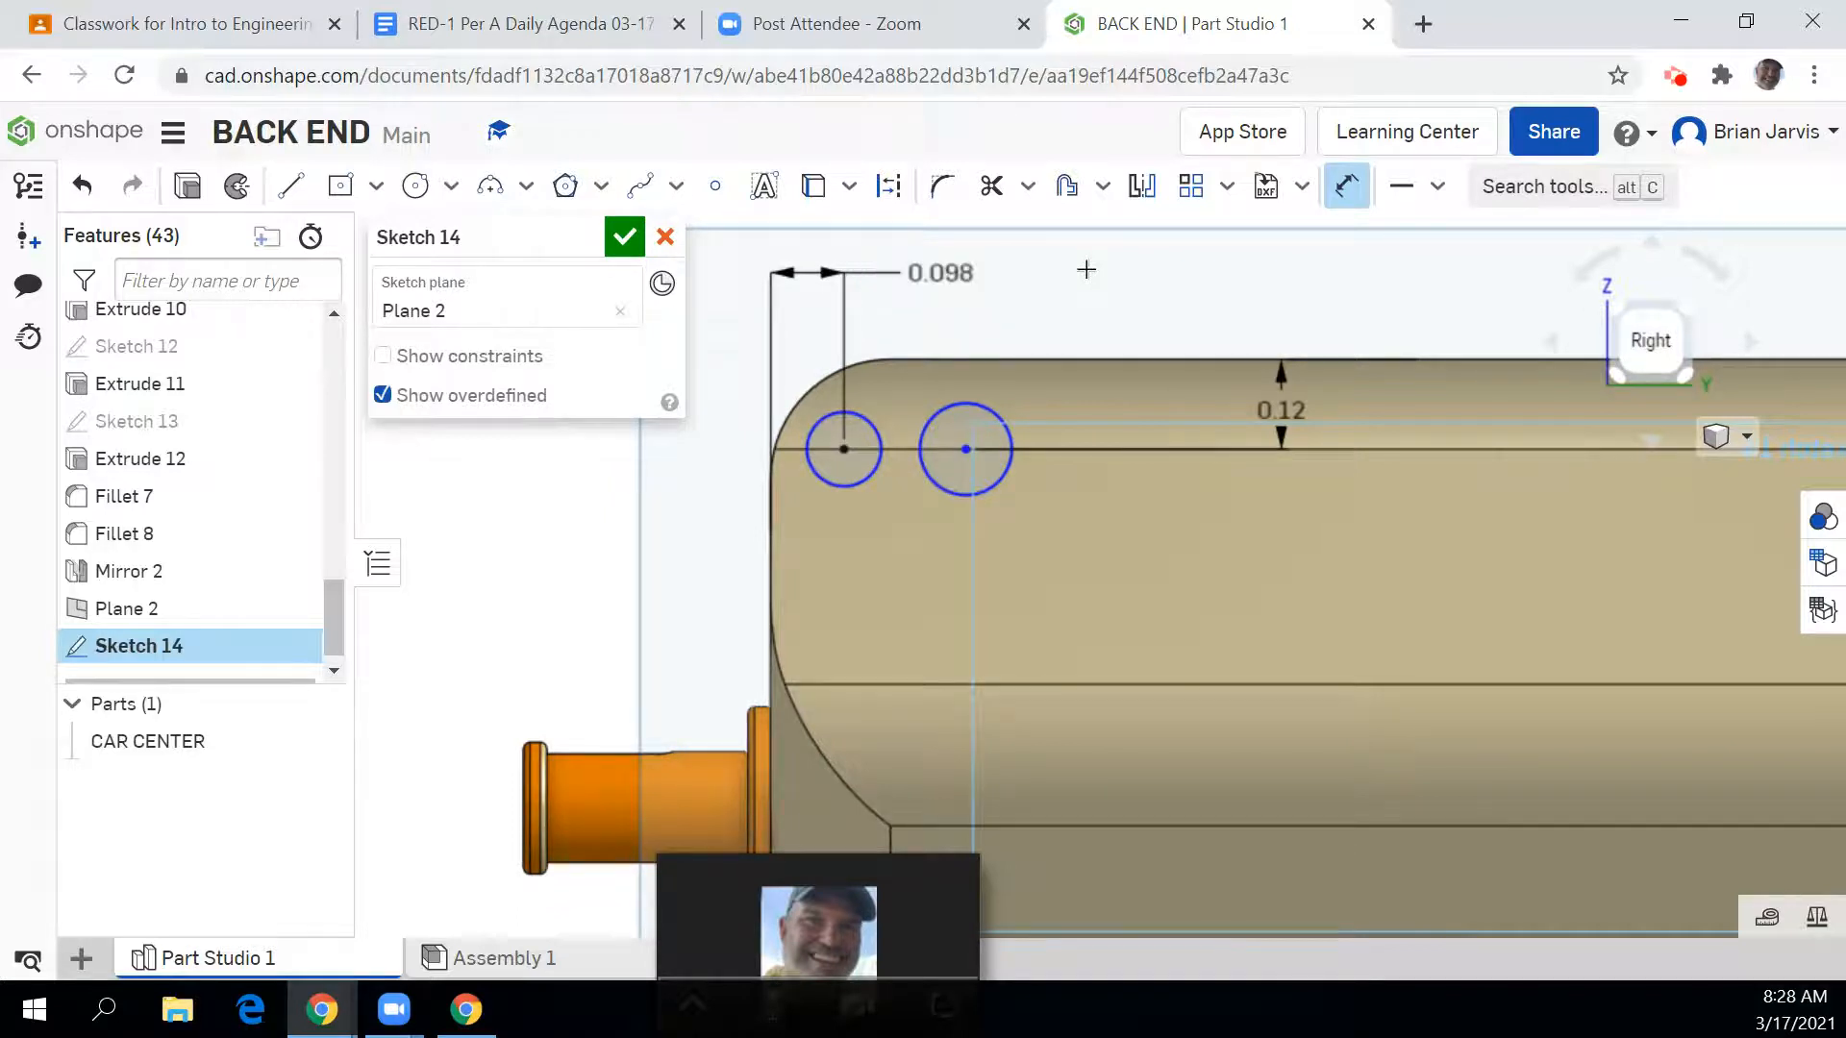
Step: Dimension the inner circle's centre 0.32 in from the same side edge of the body
left_click(770, 505)
left_click(965, 449)
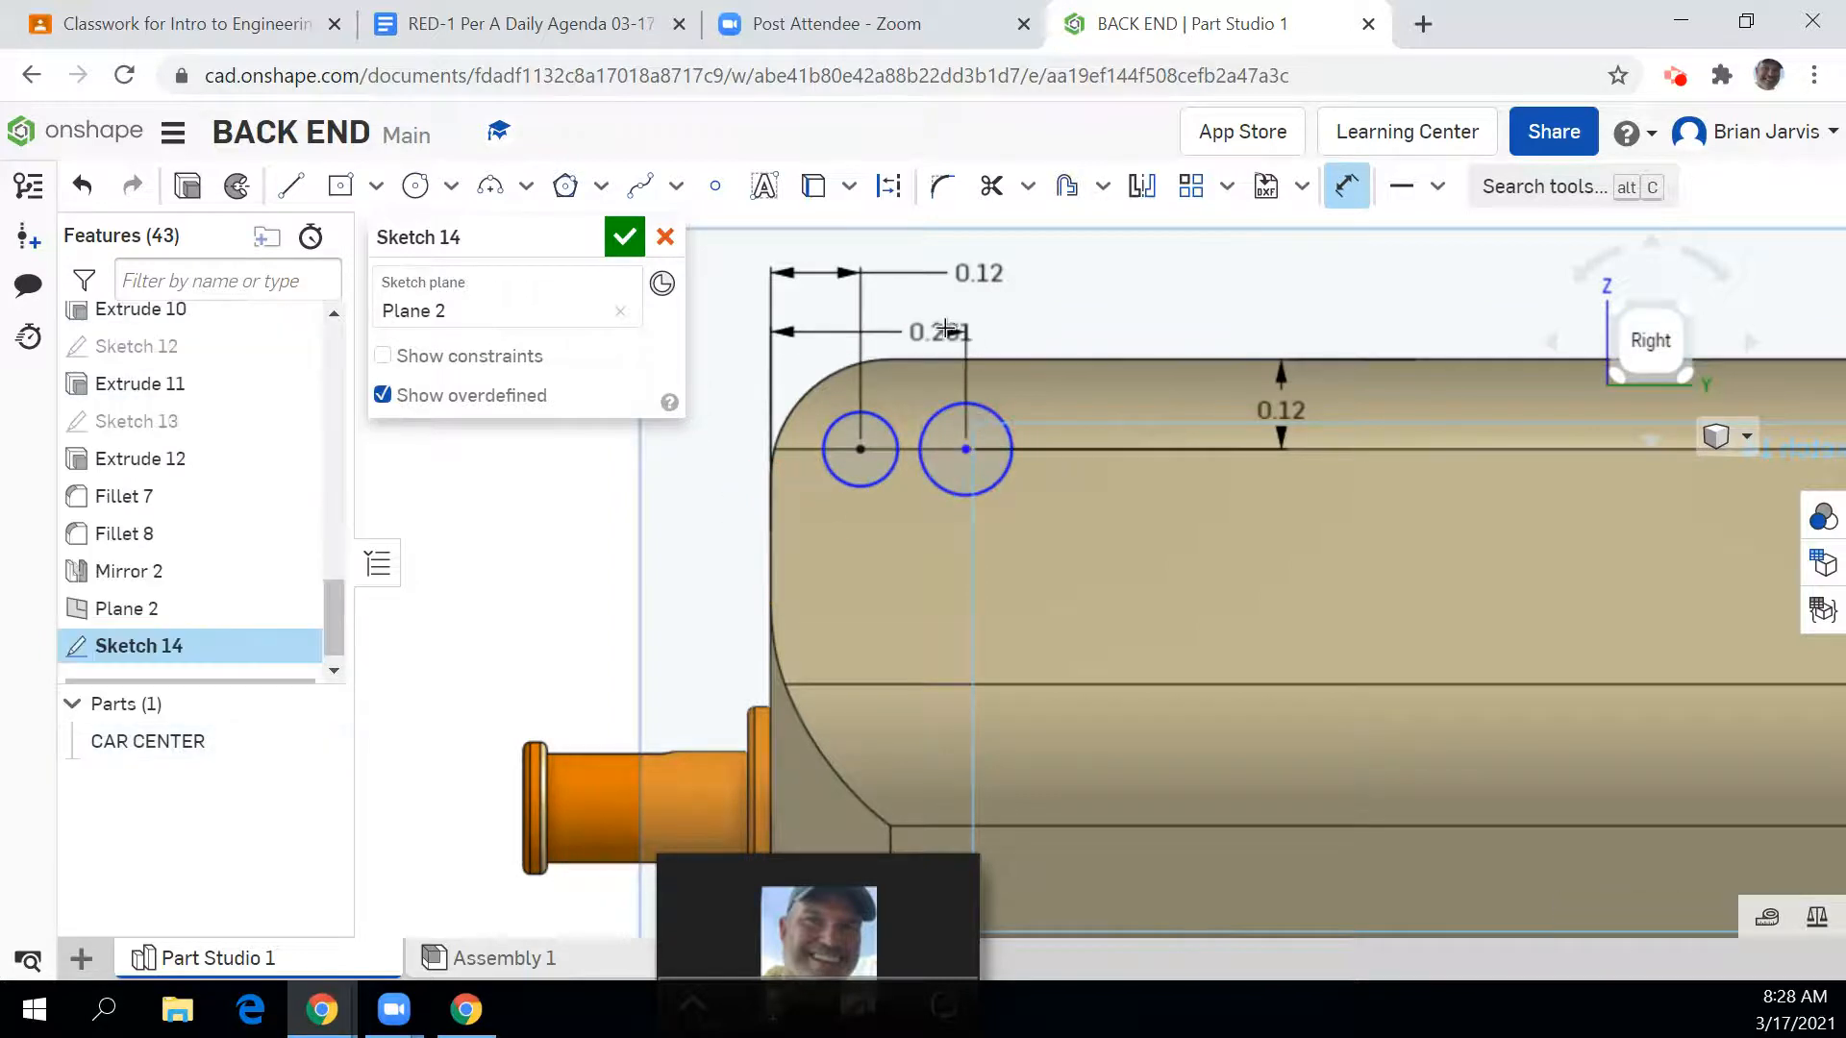
middle_click_drag(942, 295, 918, 391)
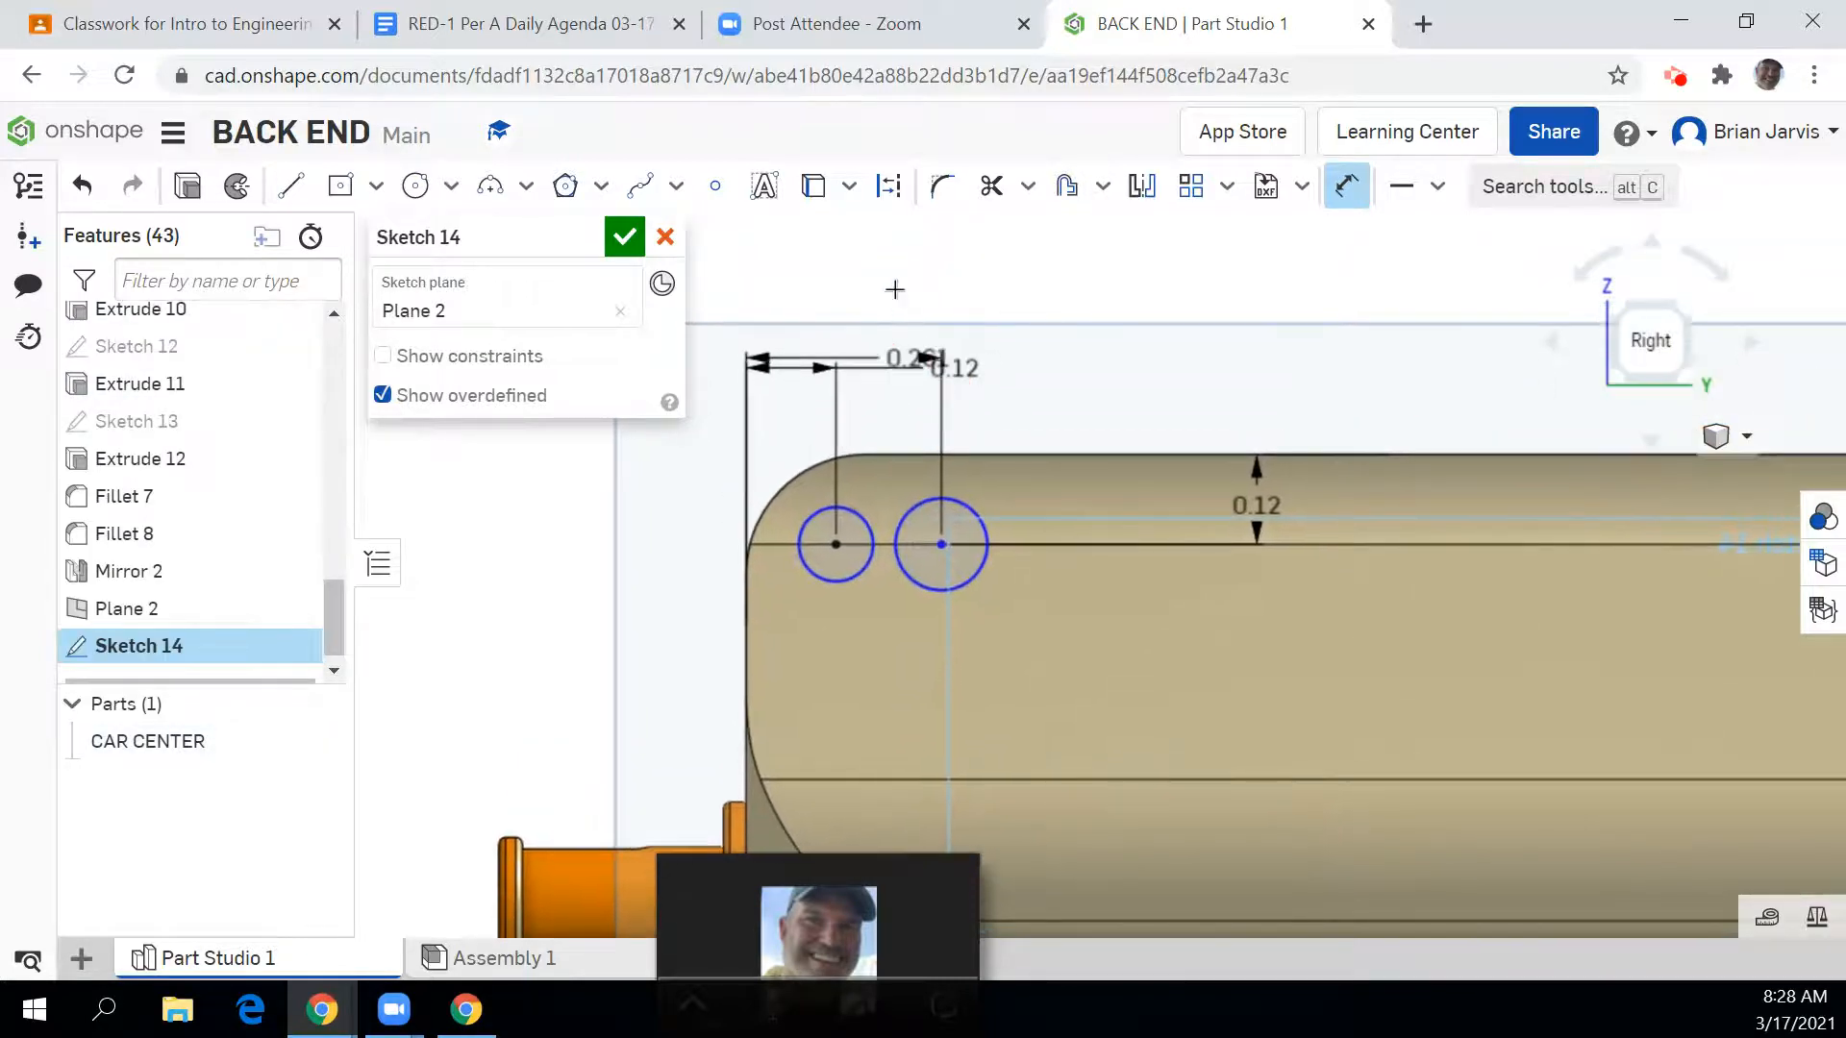
left_click(882, 285)
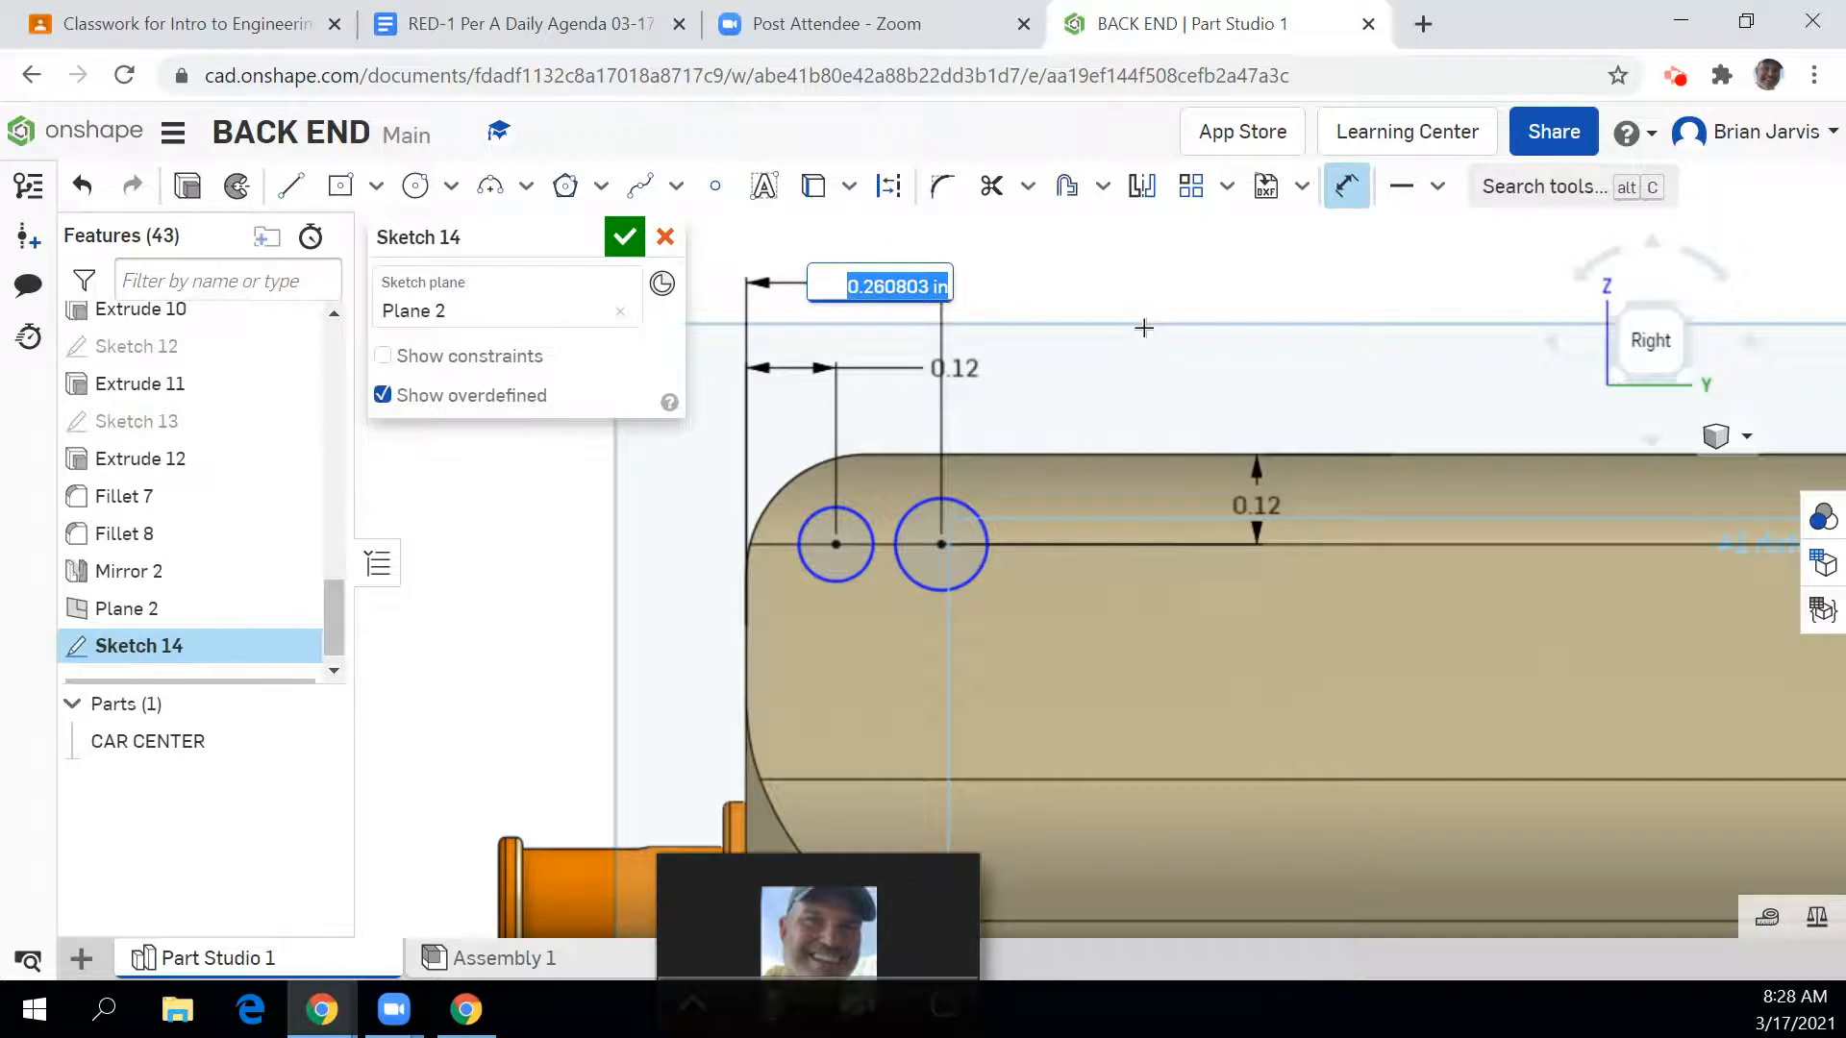
key("BackSpace")
key("Return")
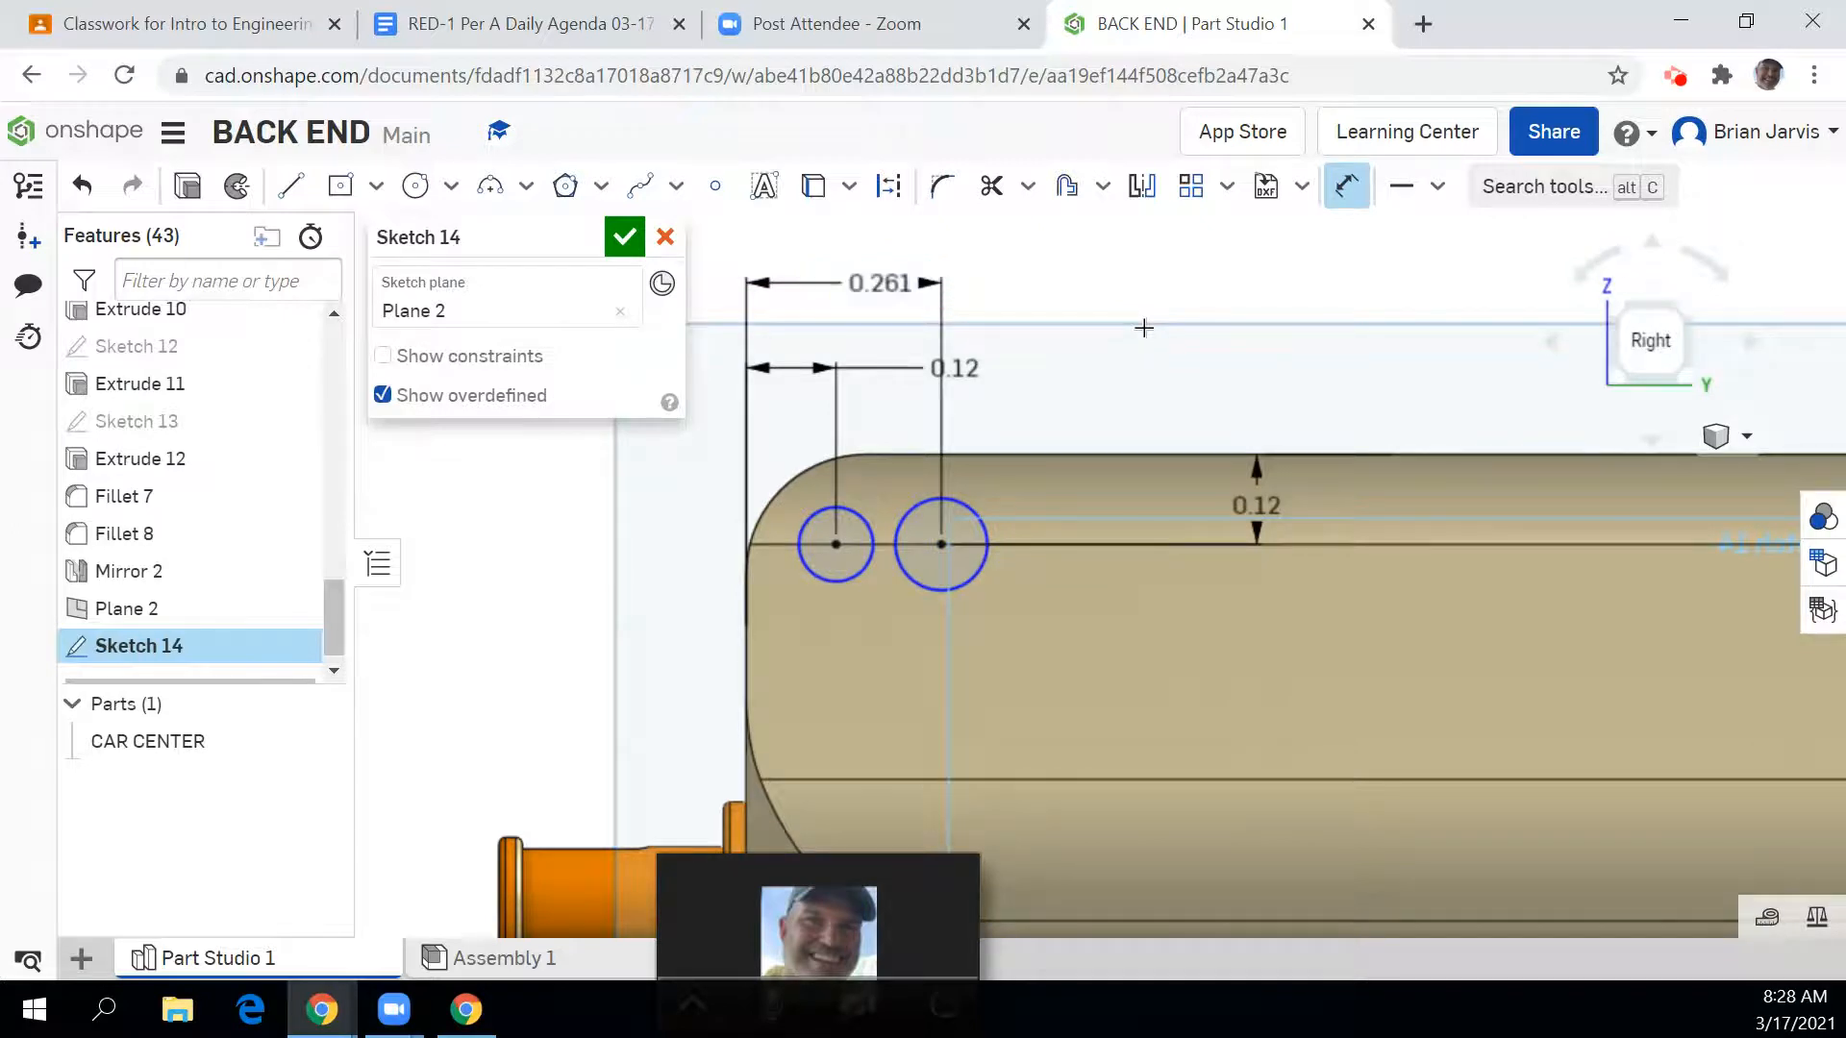
Step: Set the diameter of the circle nearest the corner to 0.15 in
left_click(868, 569)
left_click(969, 695)
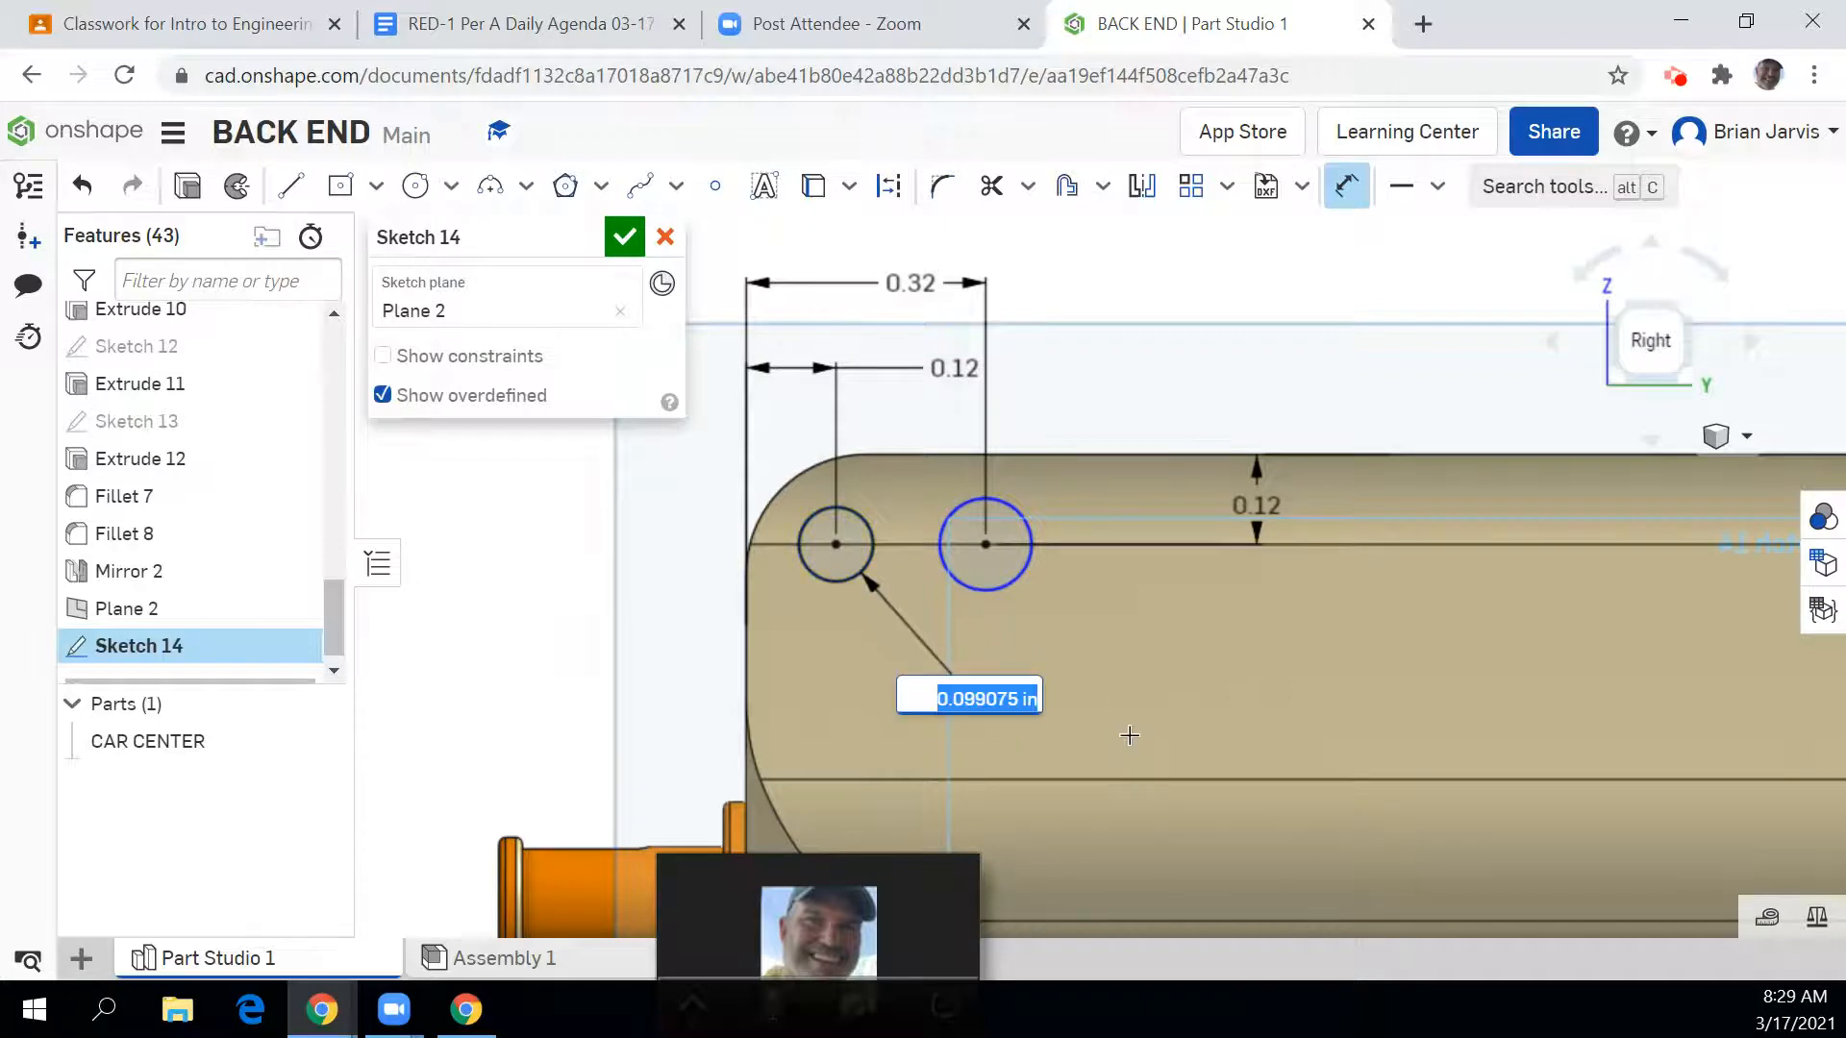
type(".15")
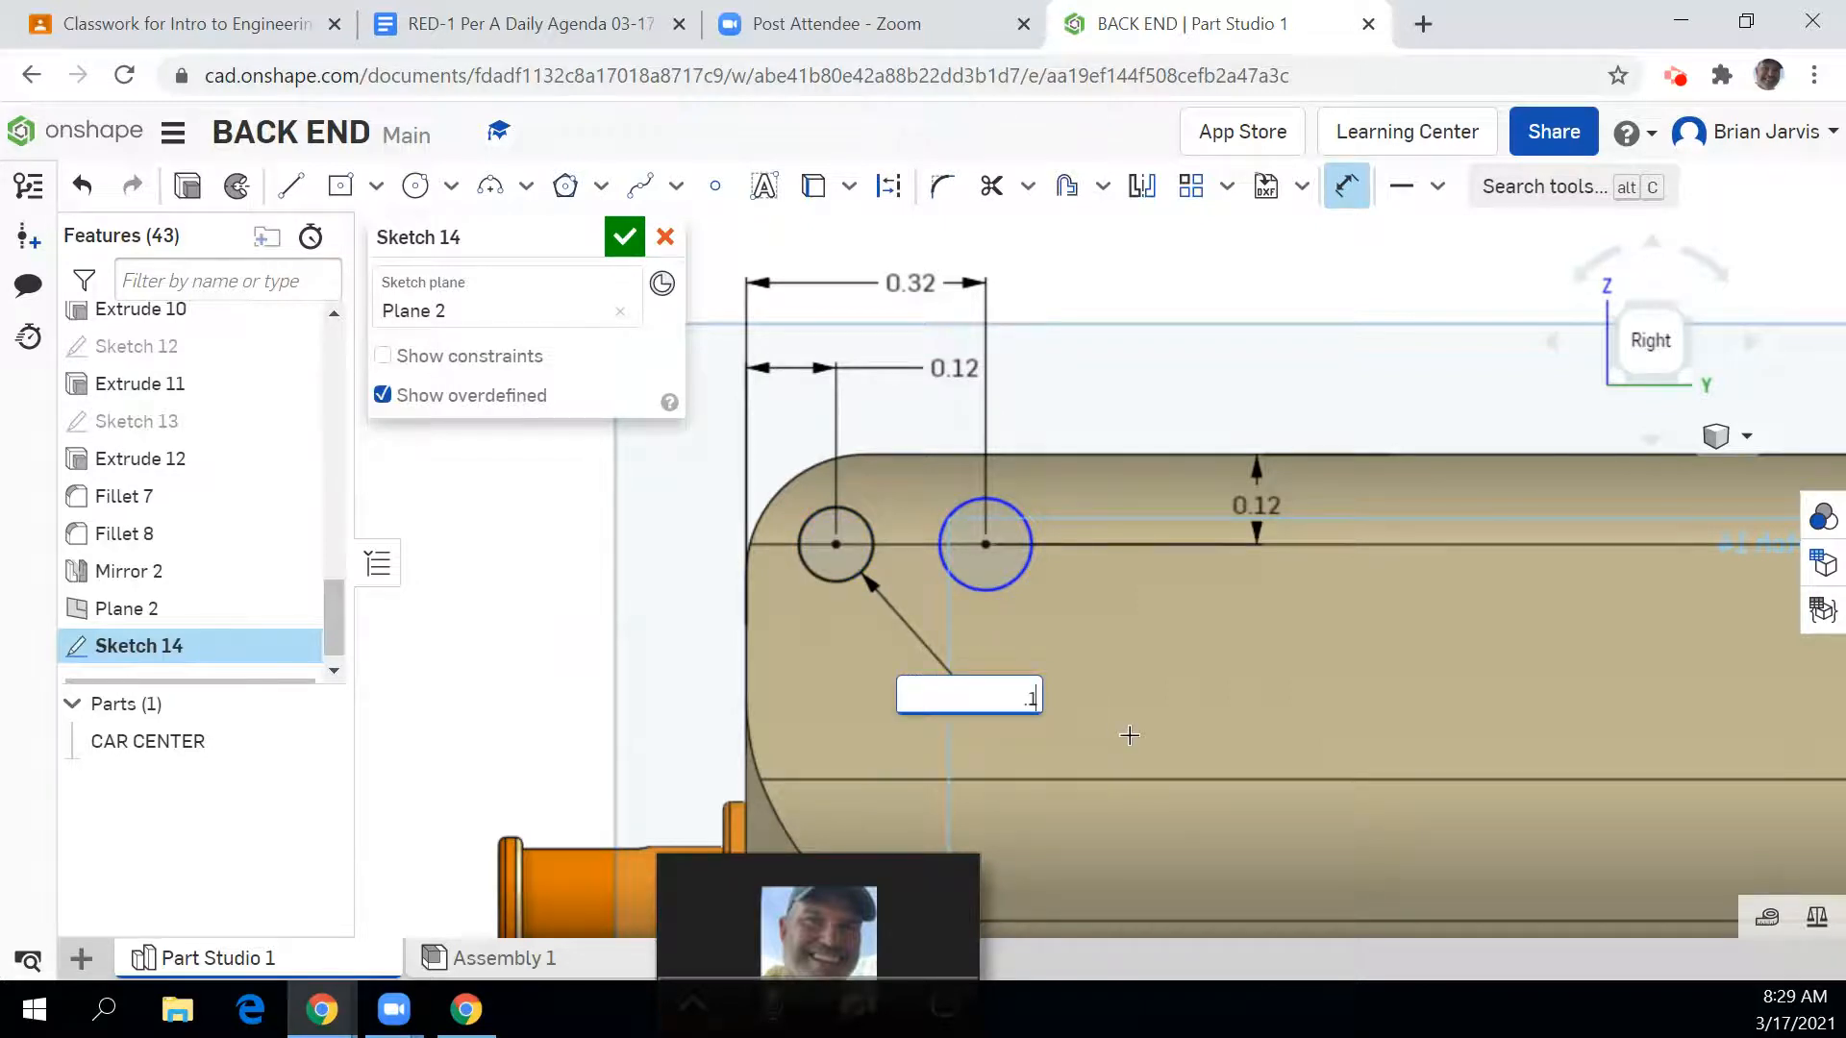
key("Return")
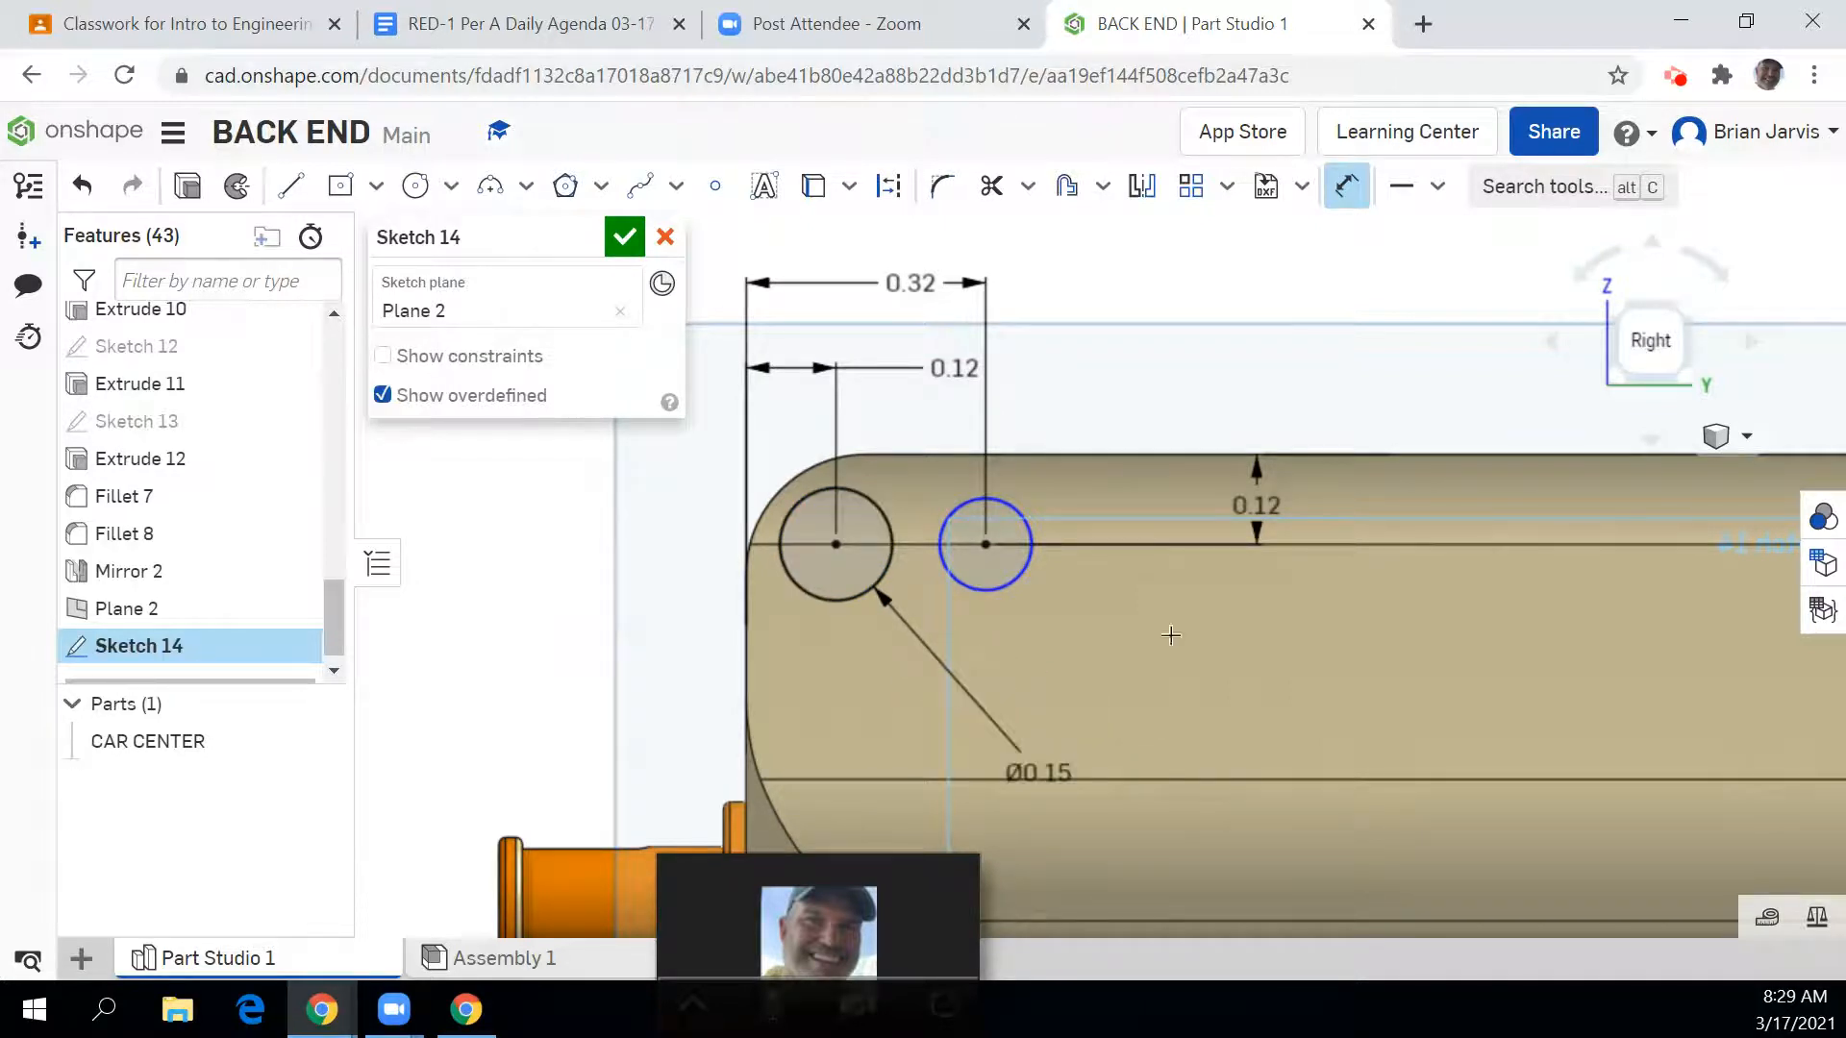
Step: Make the two circles equal in size with an Equal constraint and finish the sketch
left_click(1437, 186)
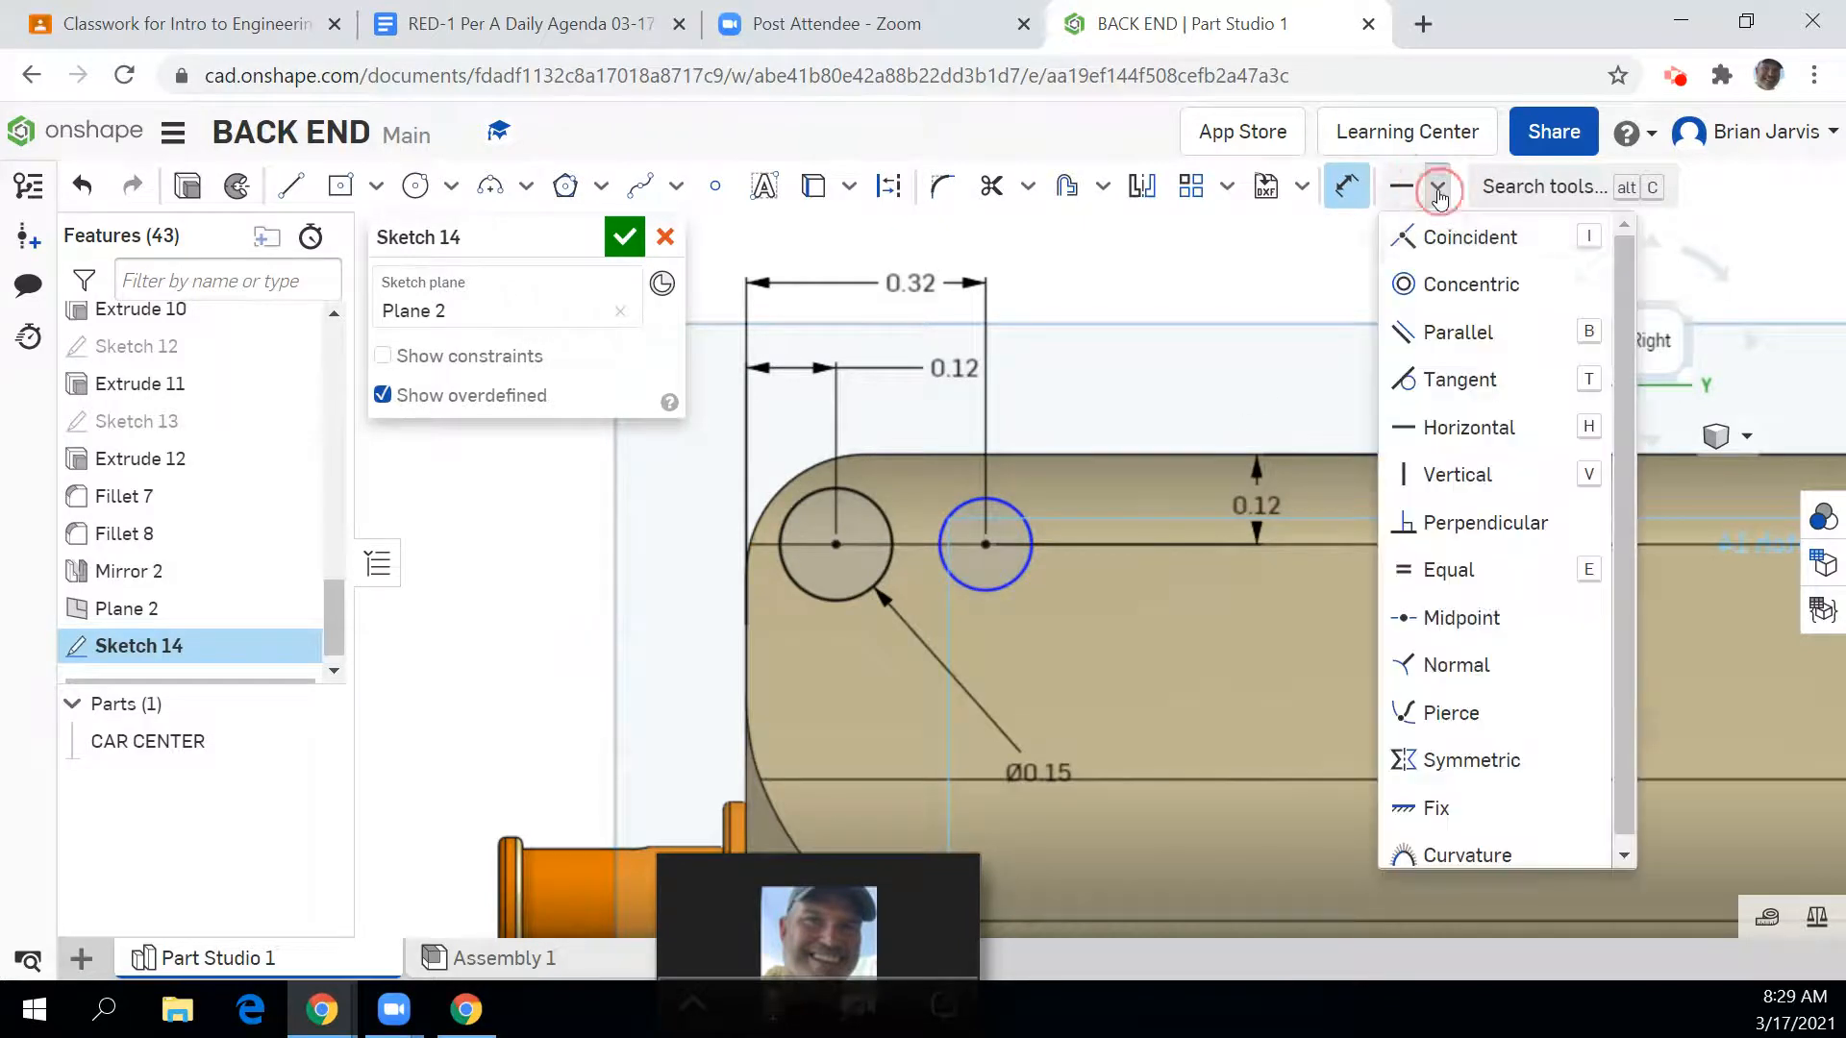
left_click(1442, 571)
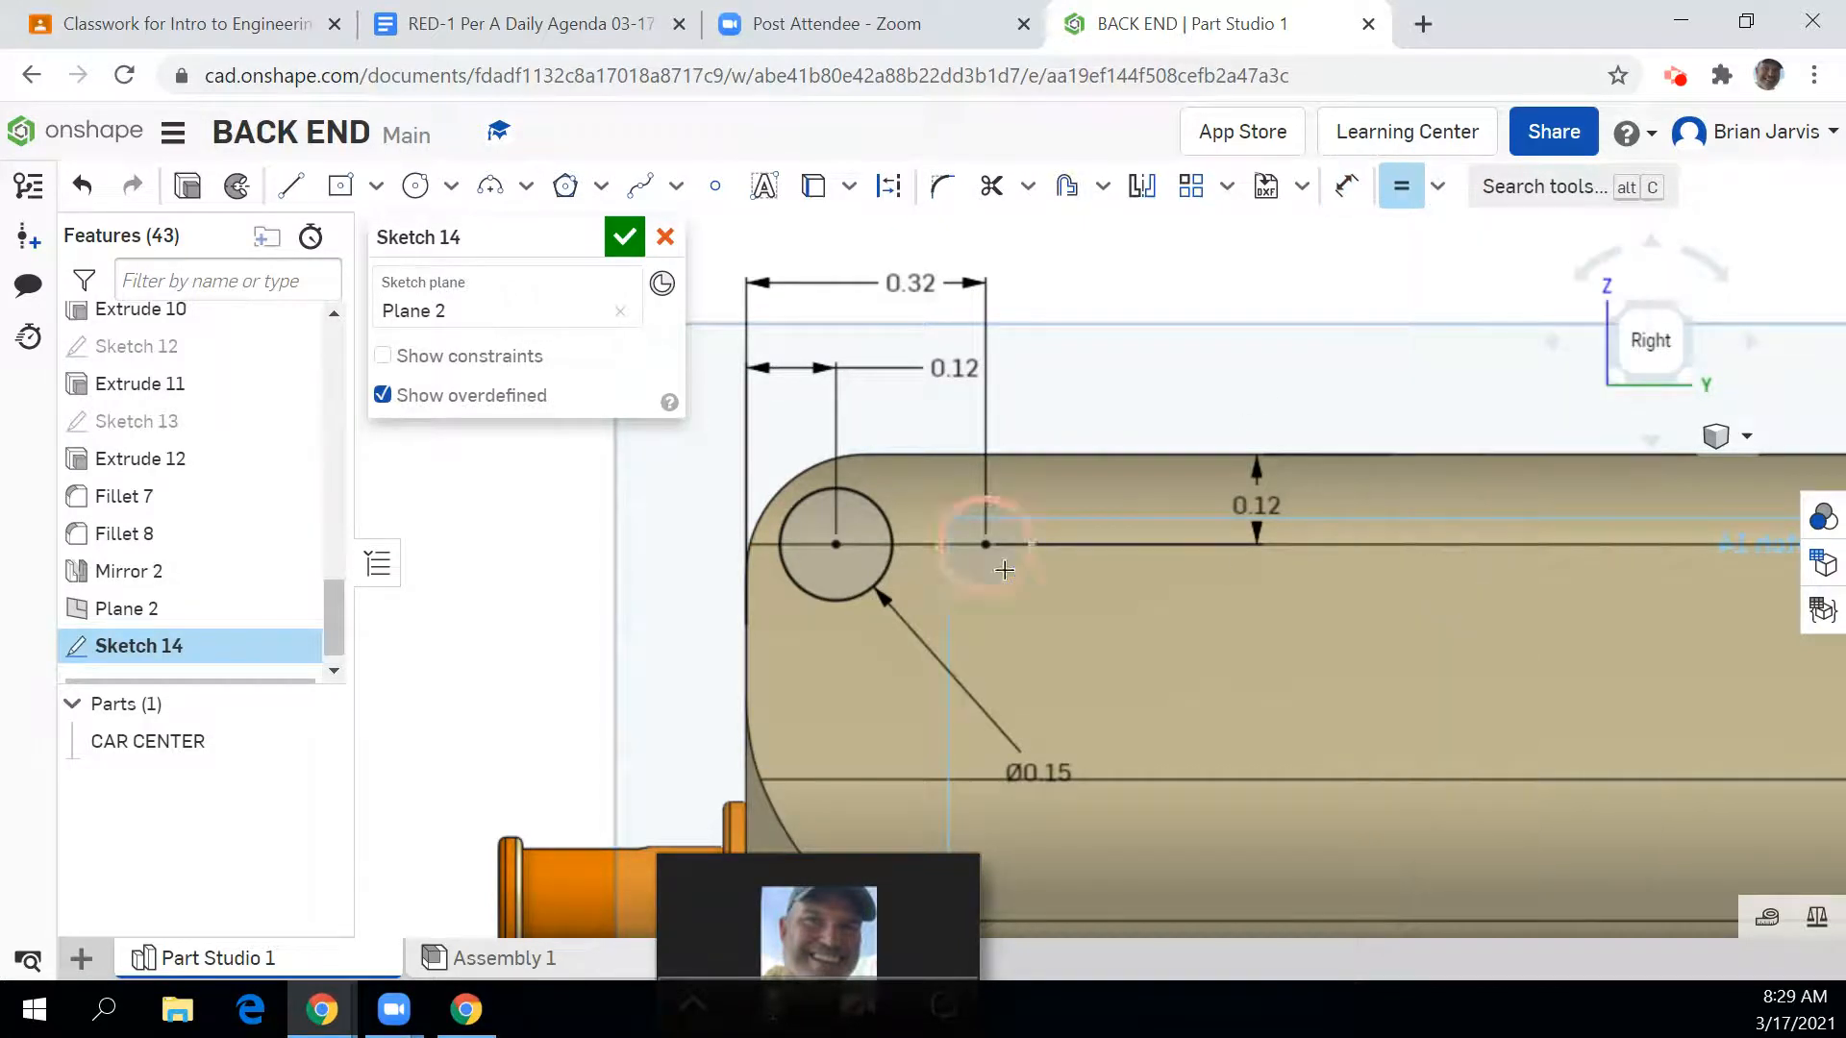
left_click(890, 571)
left_click(953, 577)
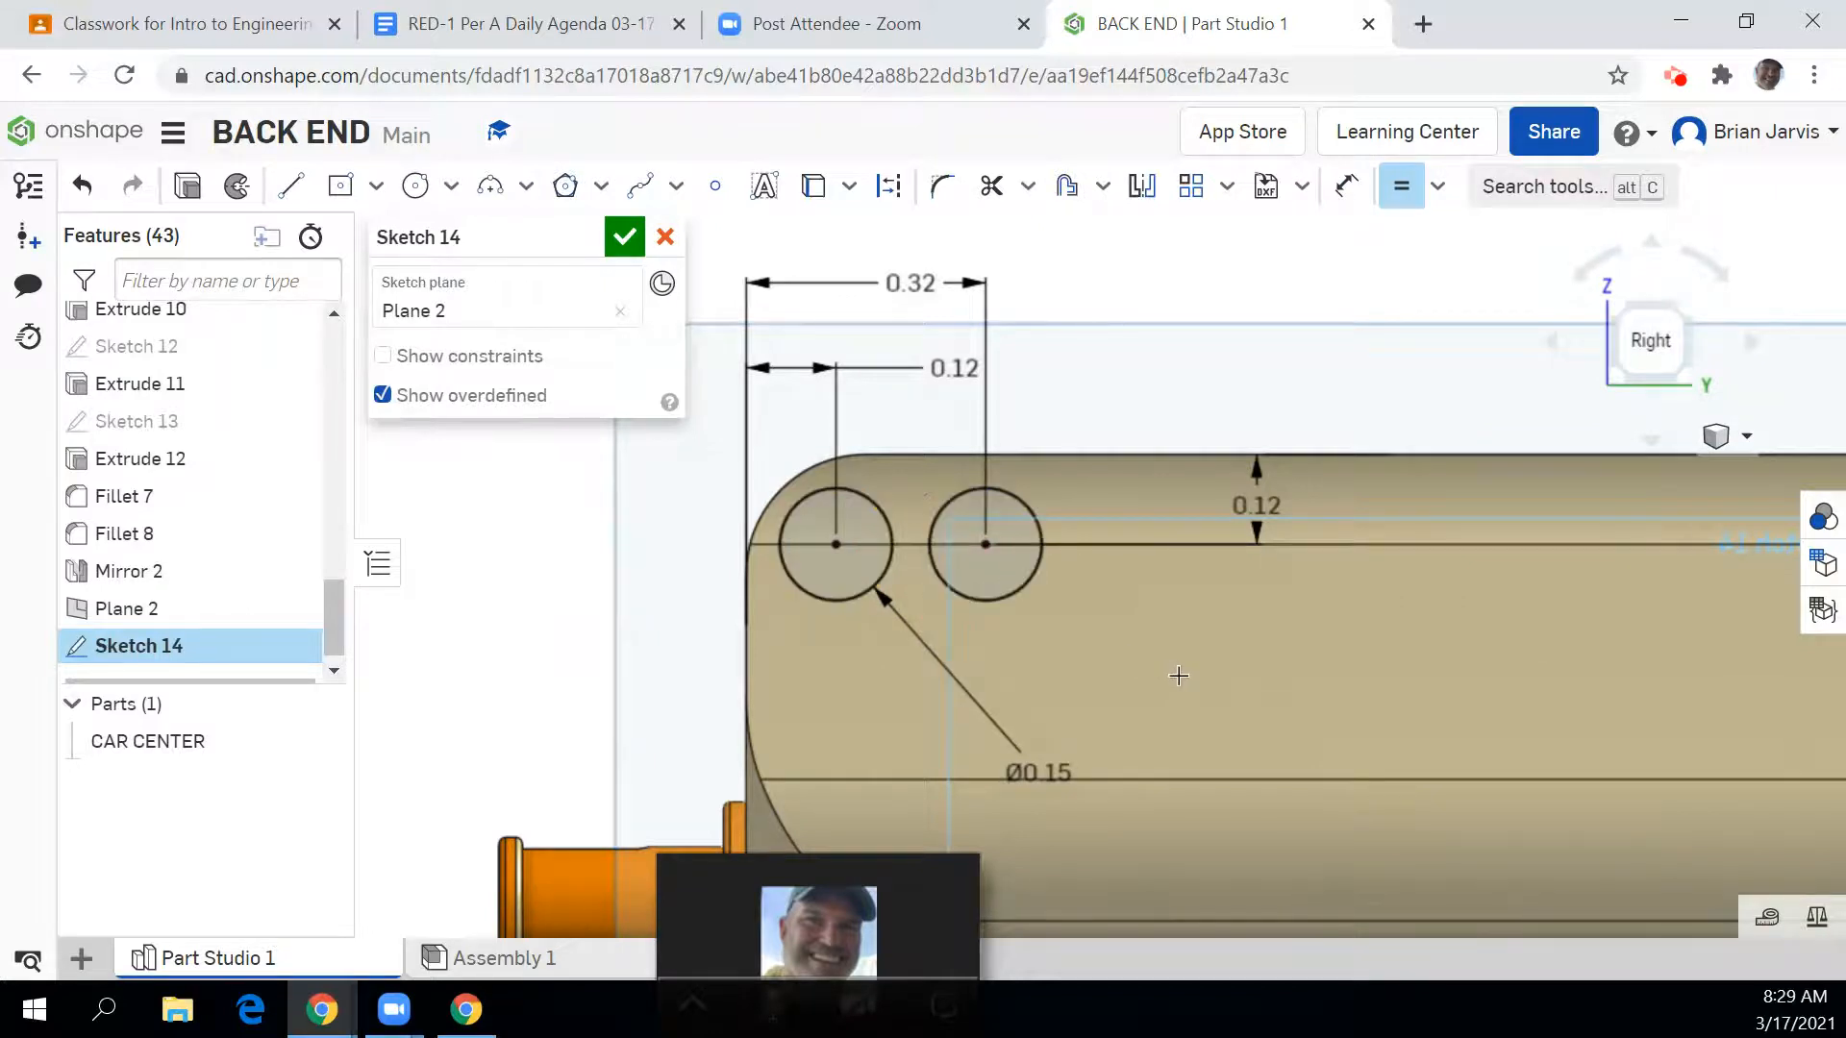
left_click(623, 242)
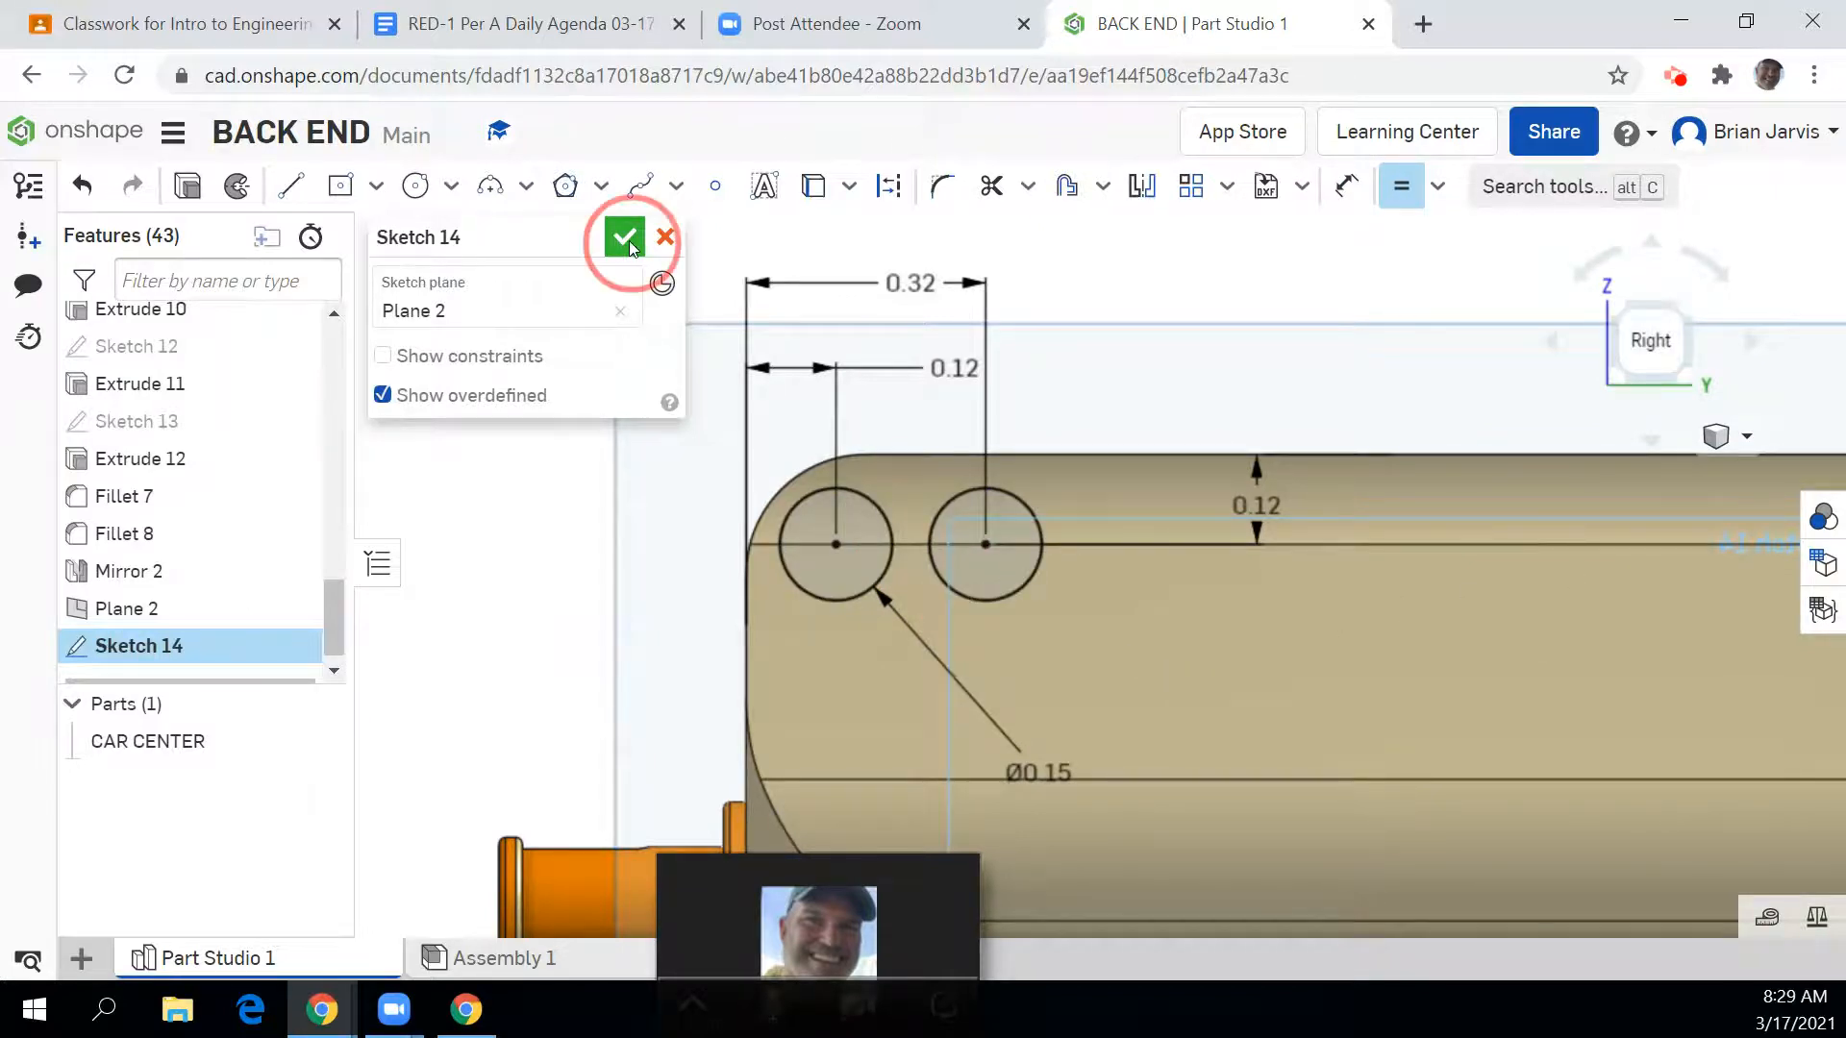
Step: Extrude both circles as a blind Remove cut, flipped into the car body, with a depth of 0.15 in
left_click(1620, 316)
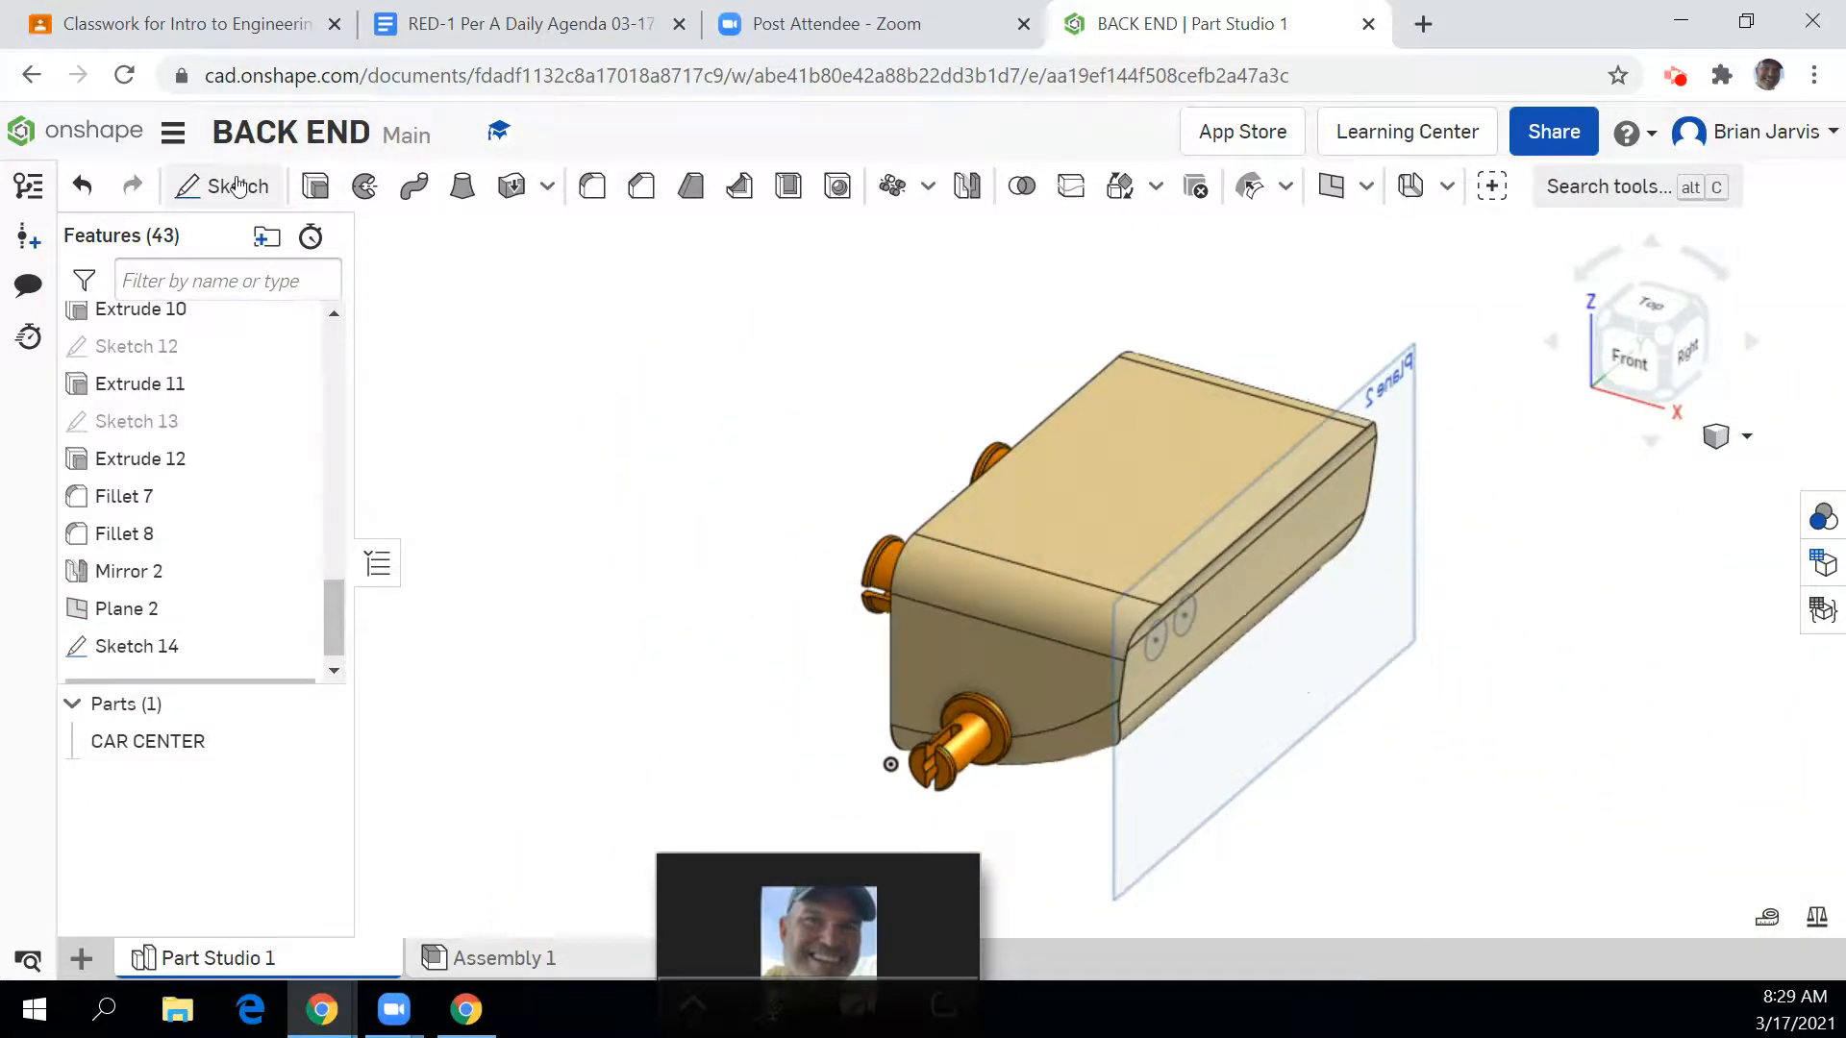
left_click(315, 186)
left_click(571, 324)
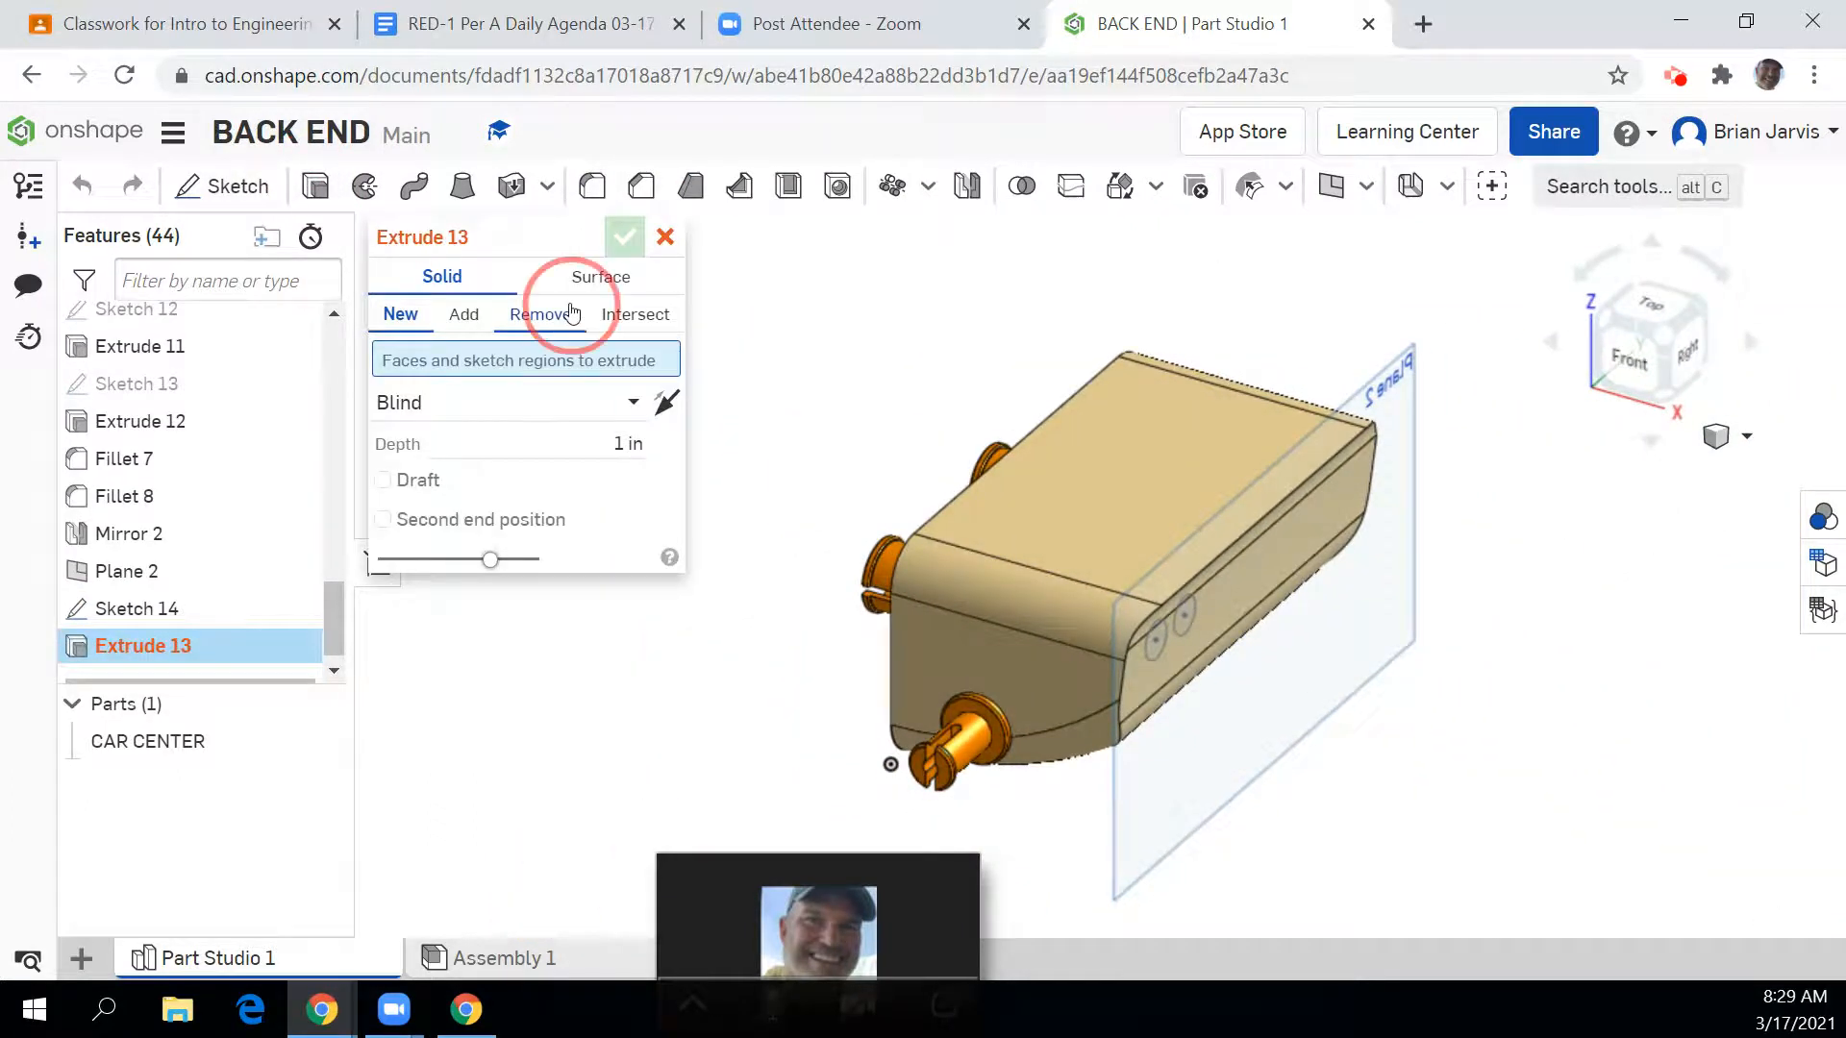
scroll(1154, 543, "up", 5)
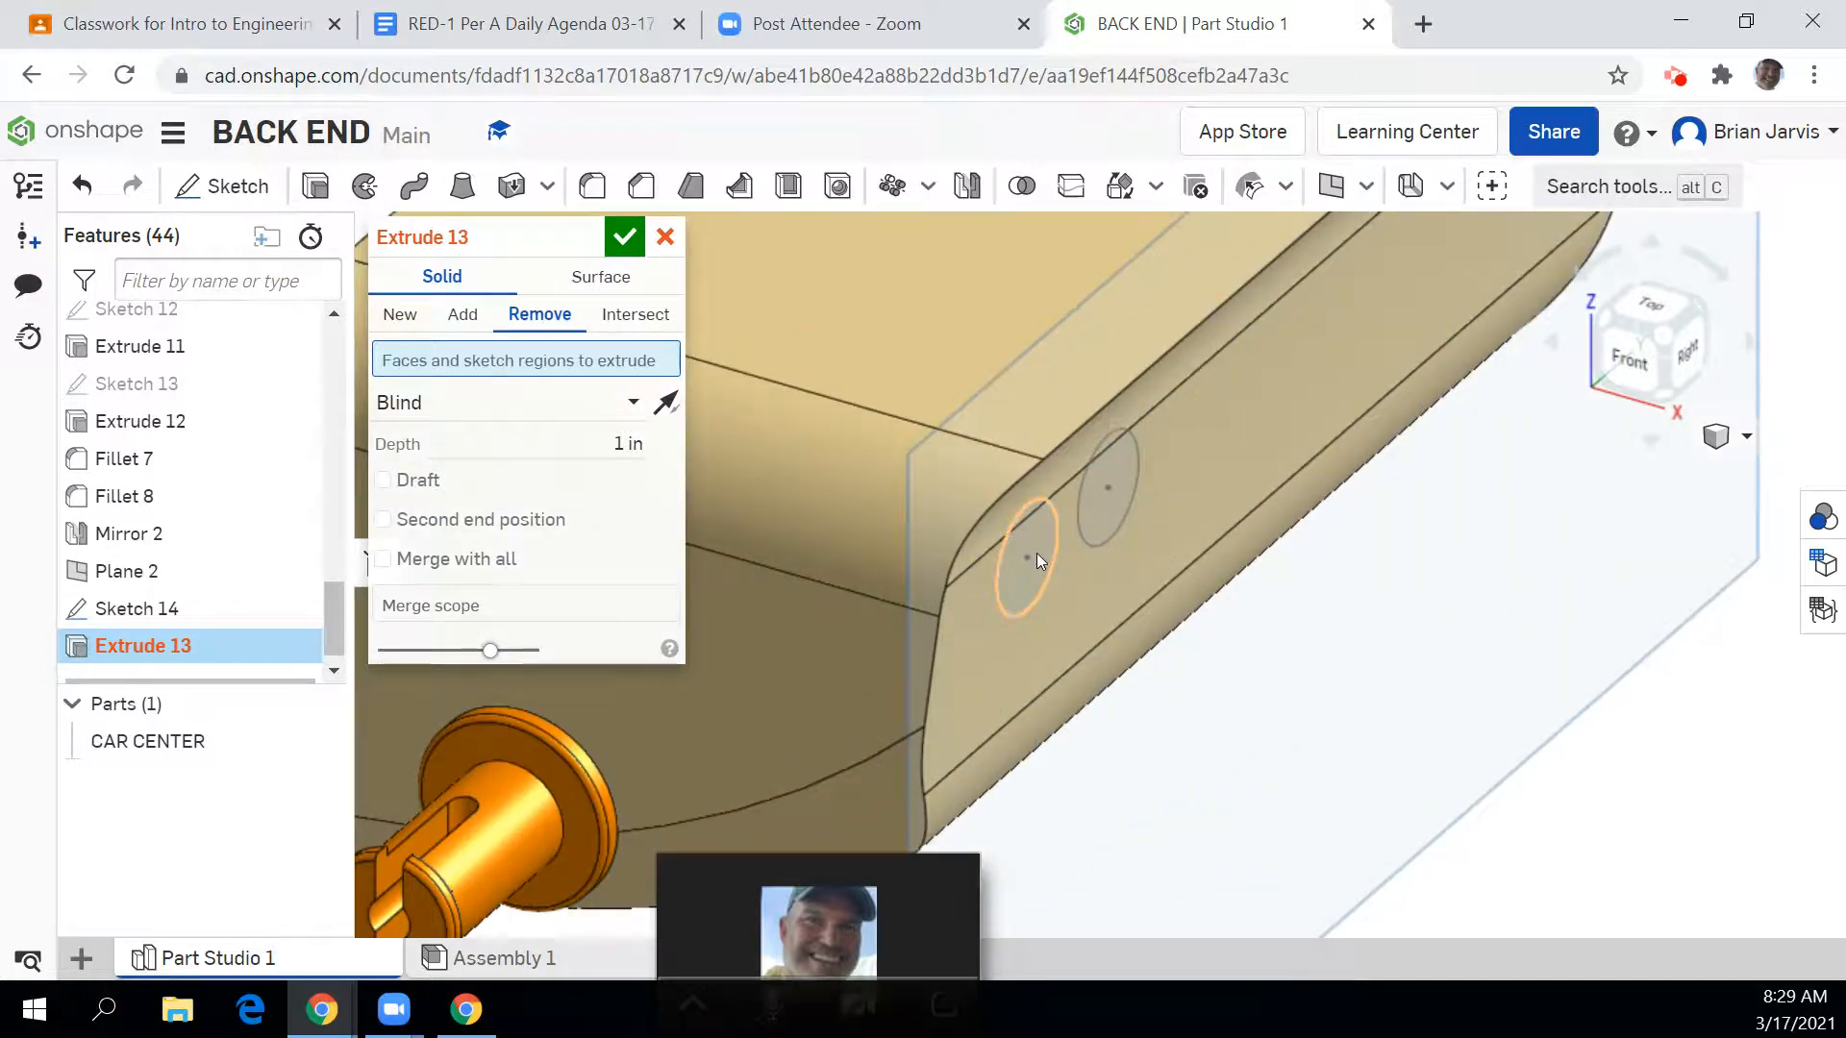
left_click(1036, 551)
left_click(1105, 514)
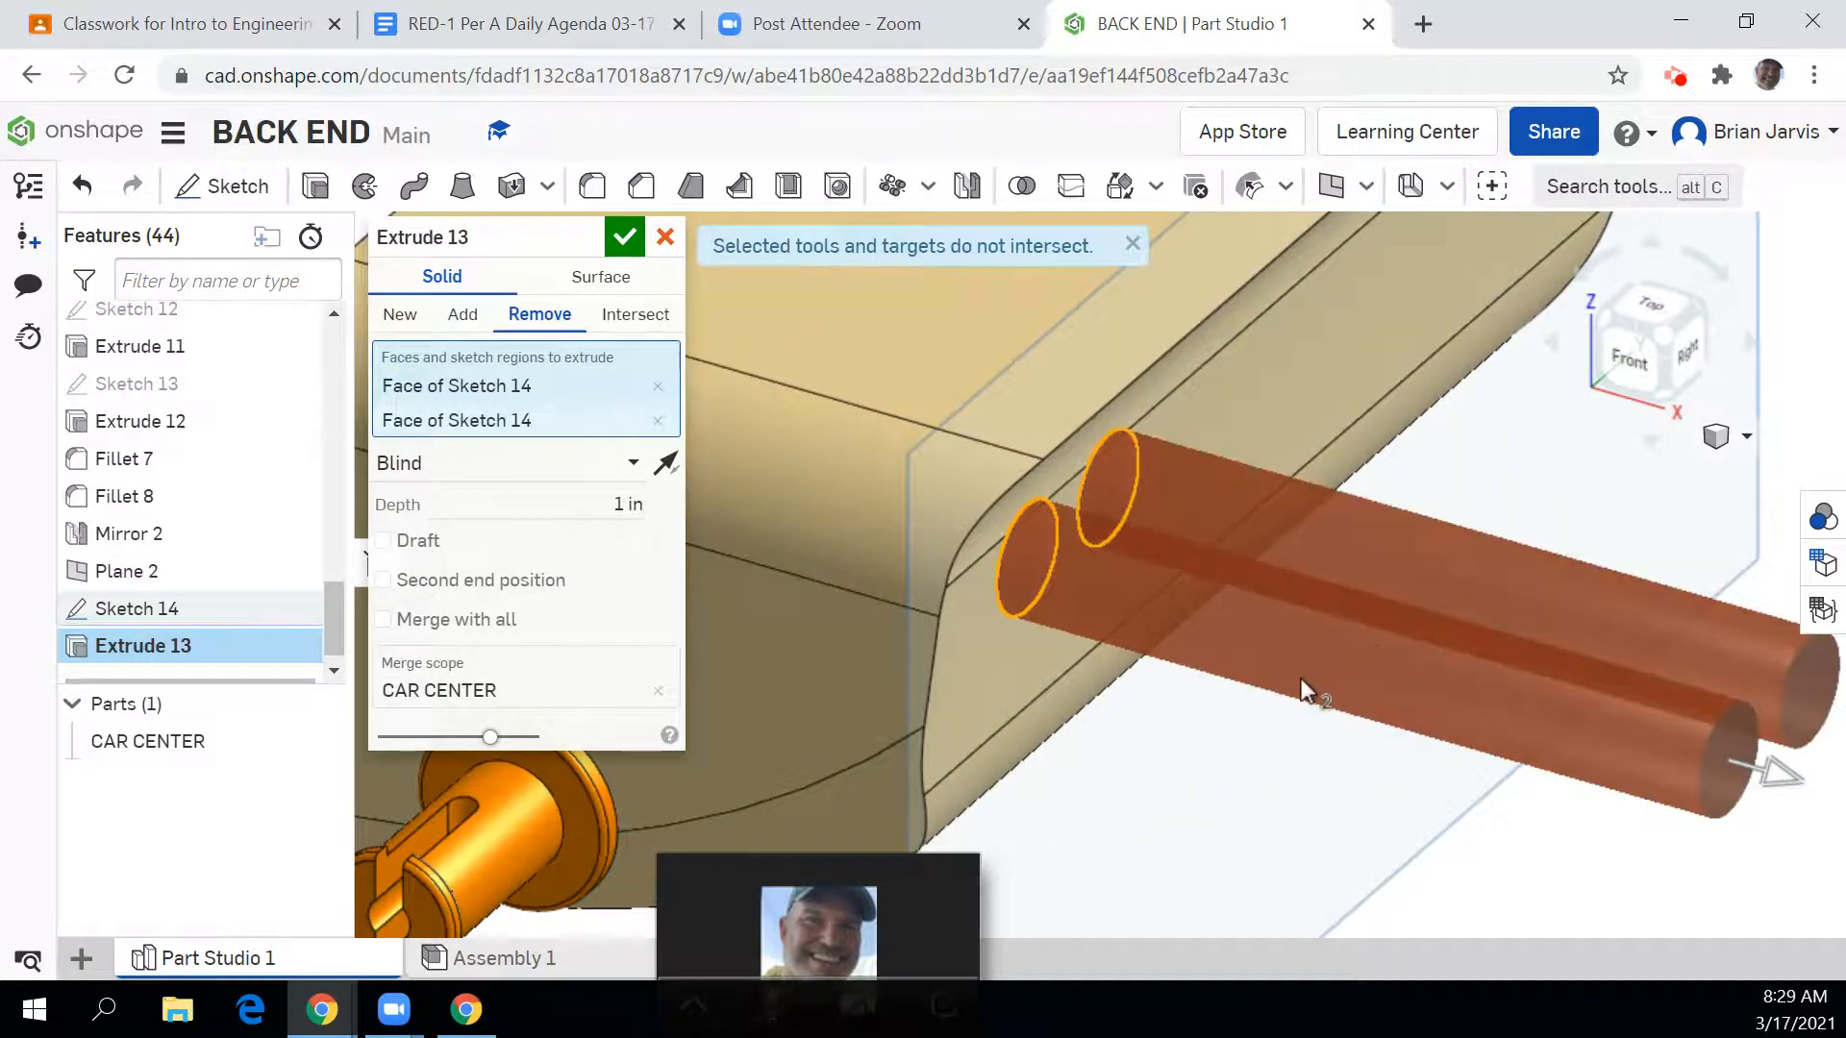
left_click(660, 465)
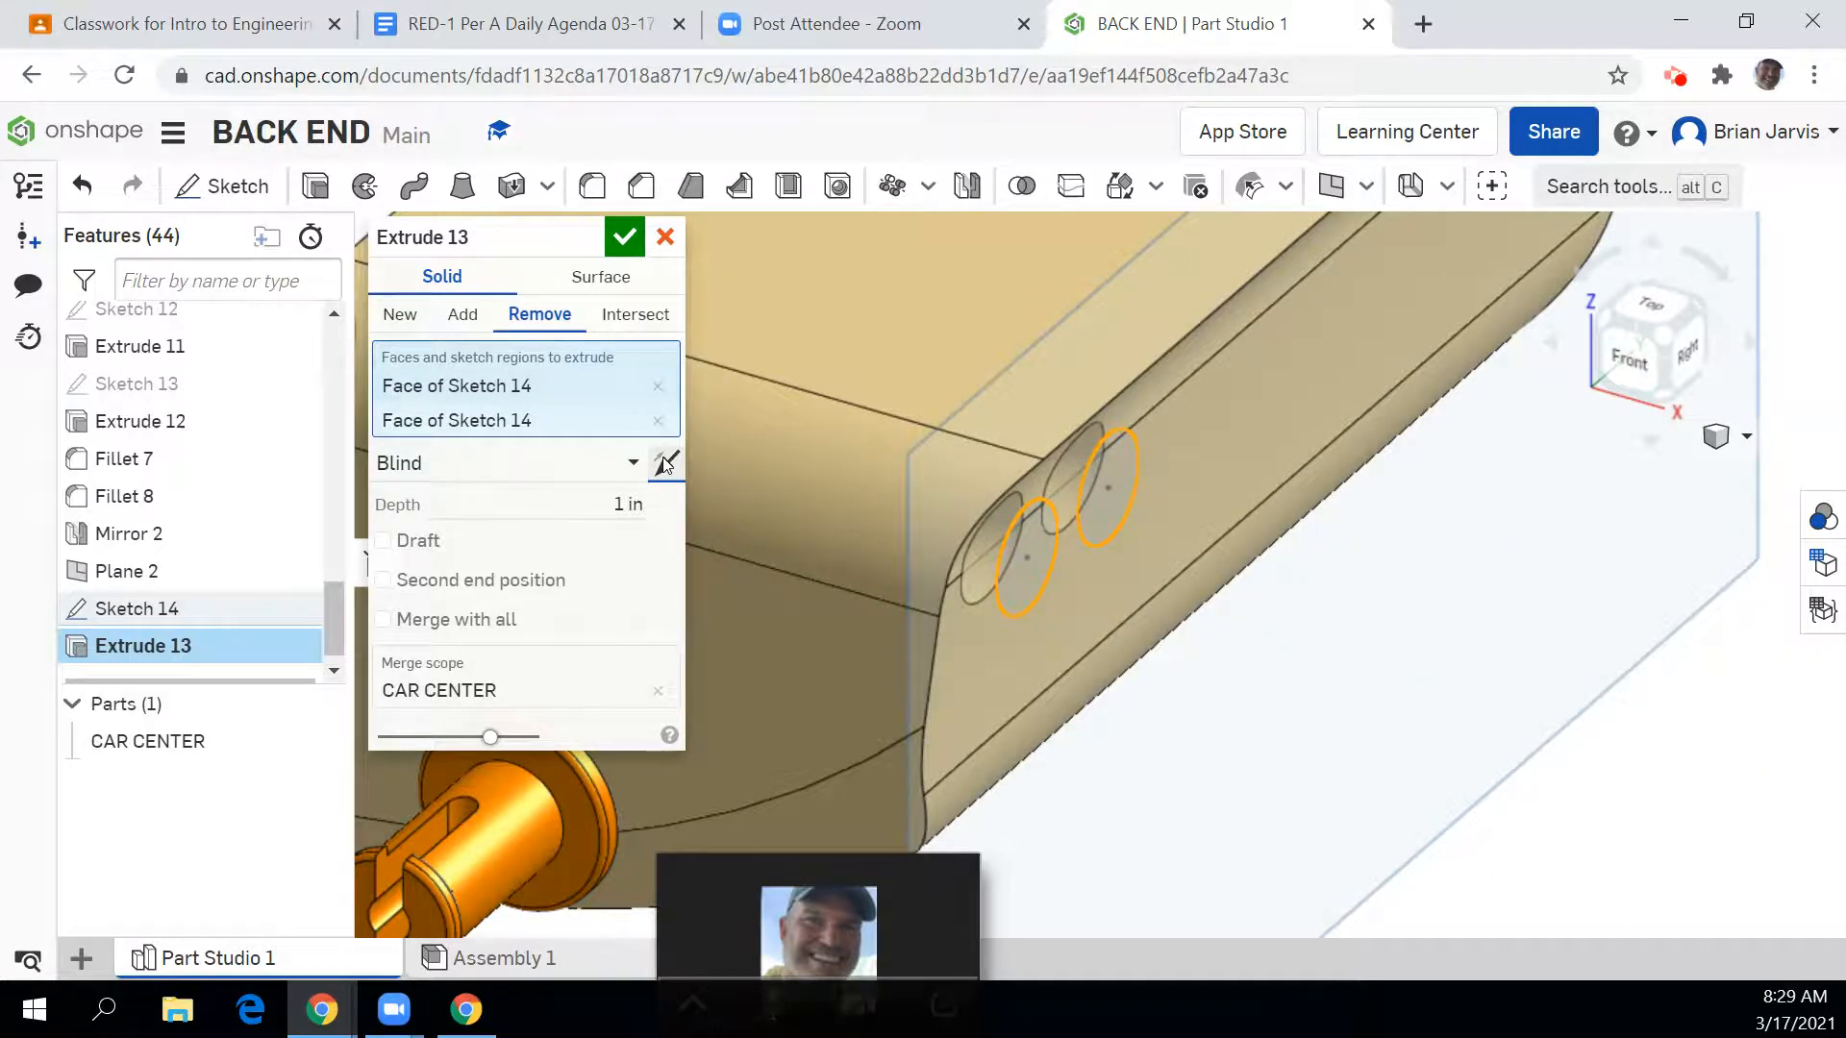
left_click(637, 503)
key("BackSpace")
type(".15")
key("Return")
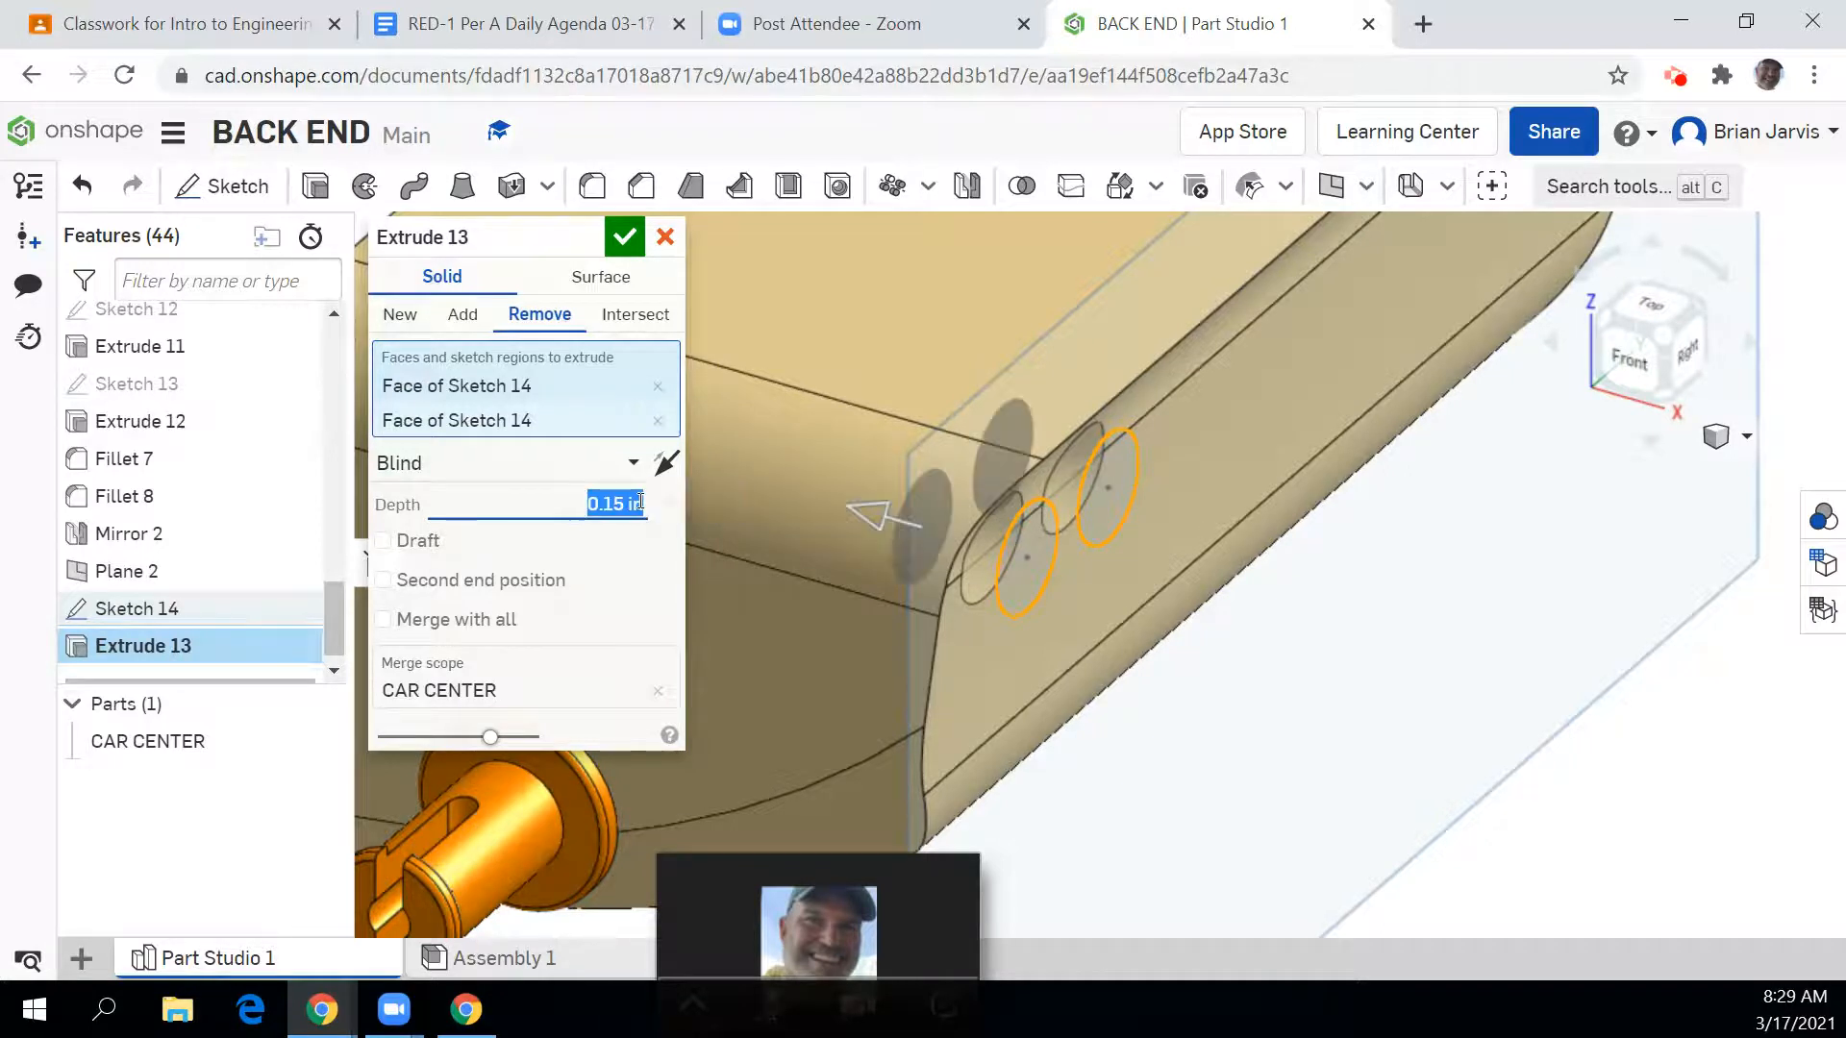
Step: Examine the preview of the two circular cuts from several angles and accept the extrude
left_click(1673, 415)
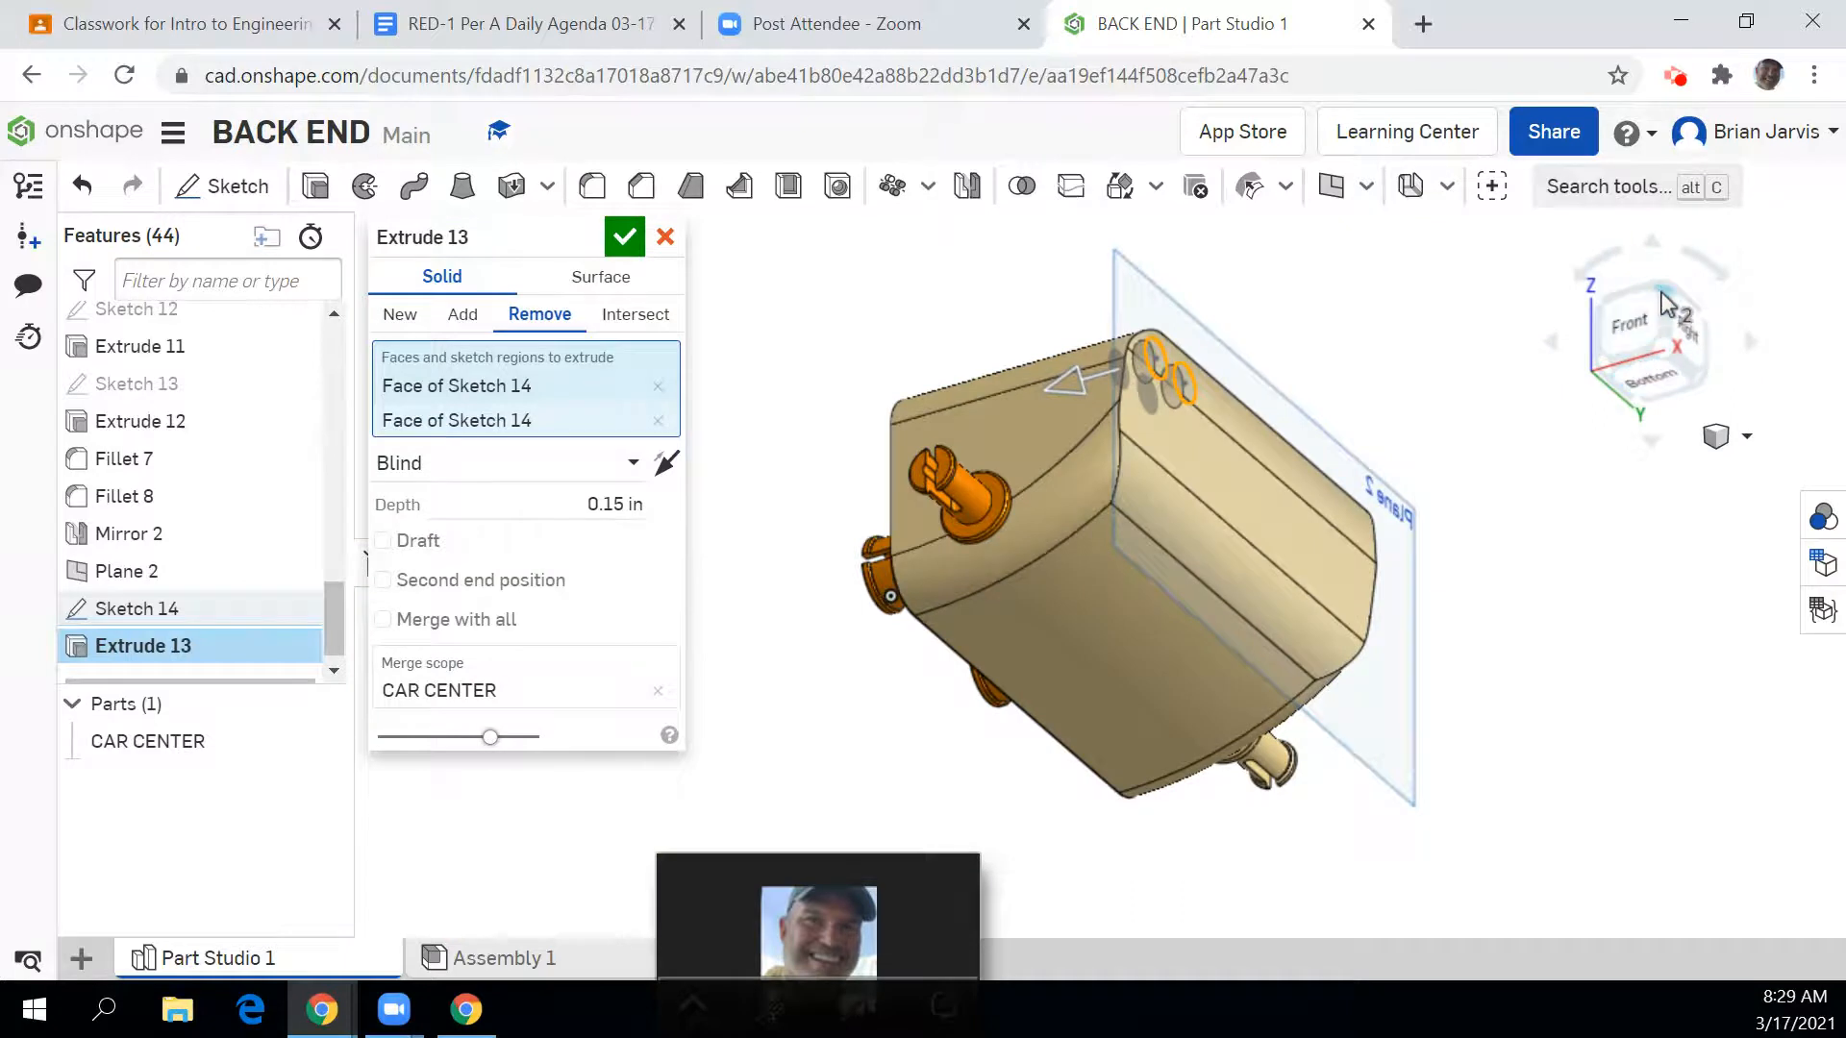
left_click(1671, 327)
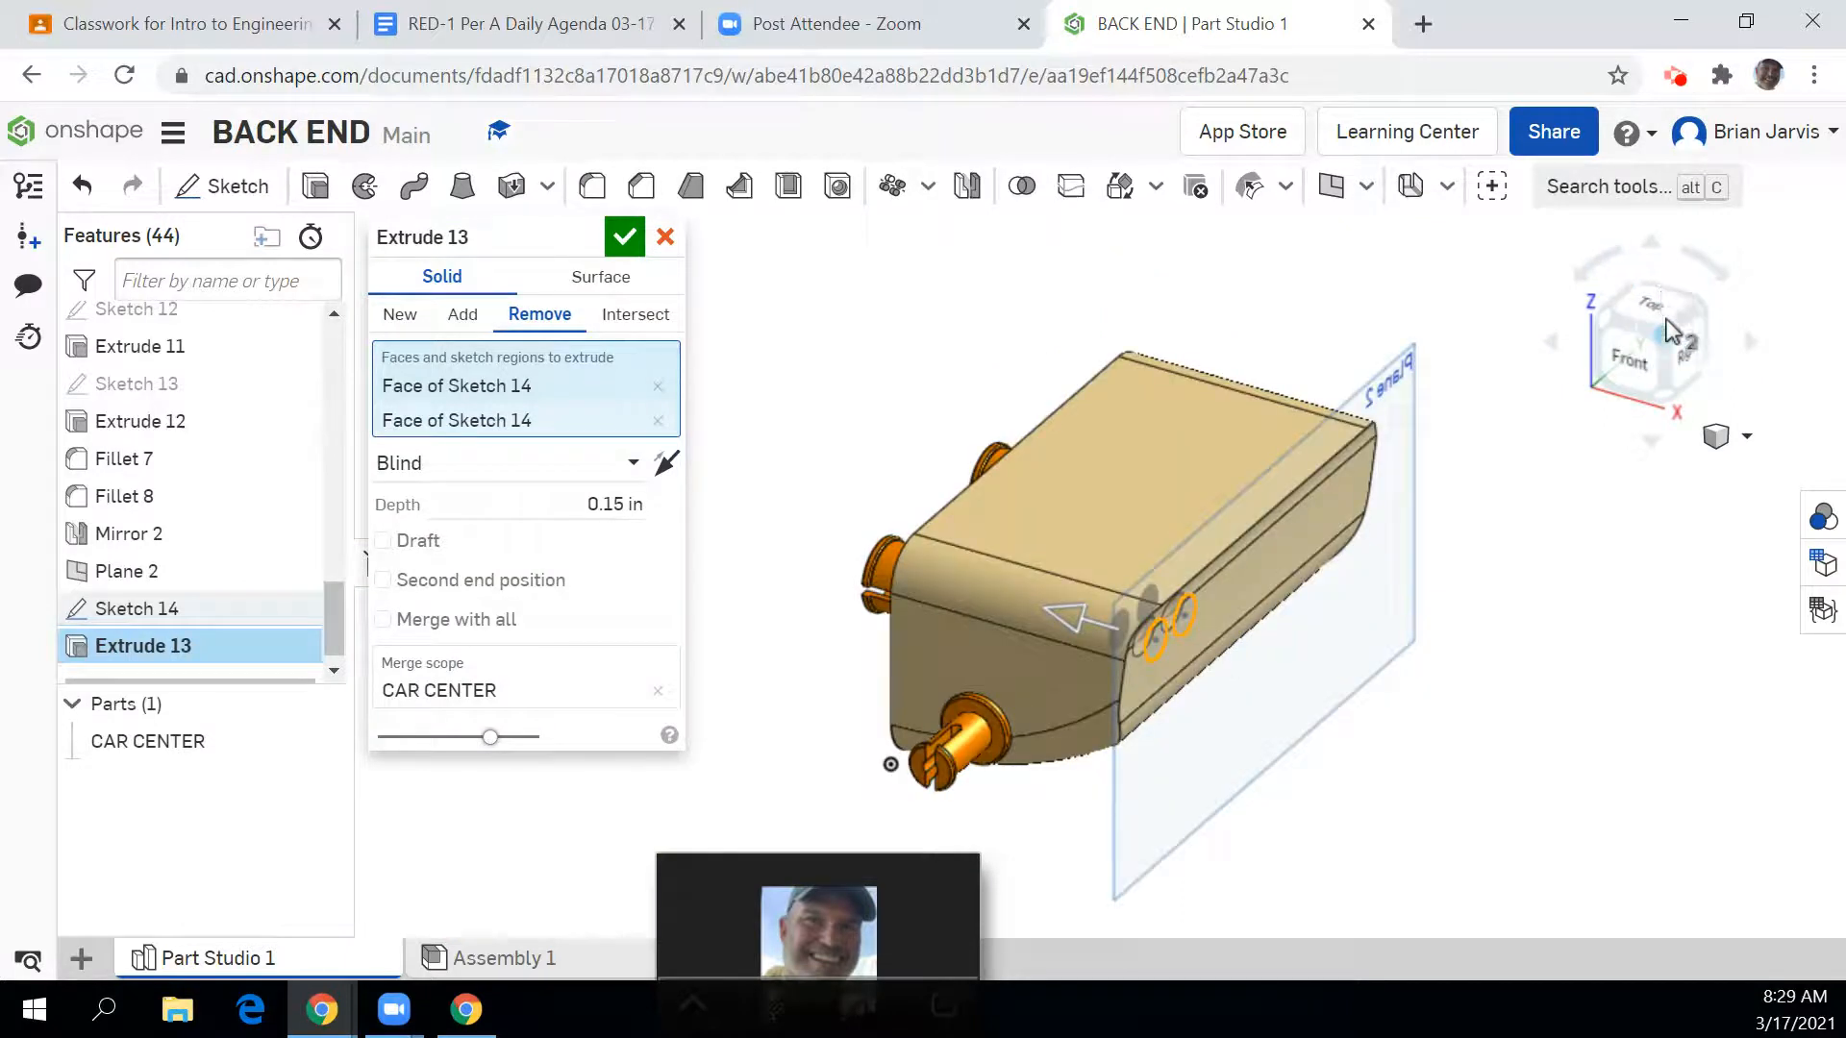
left_click(1659, 444)
left_click(1751, 342)
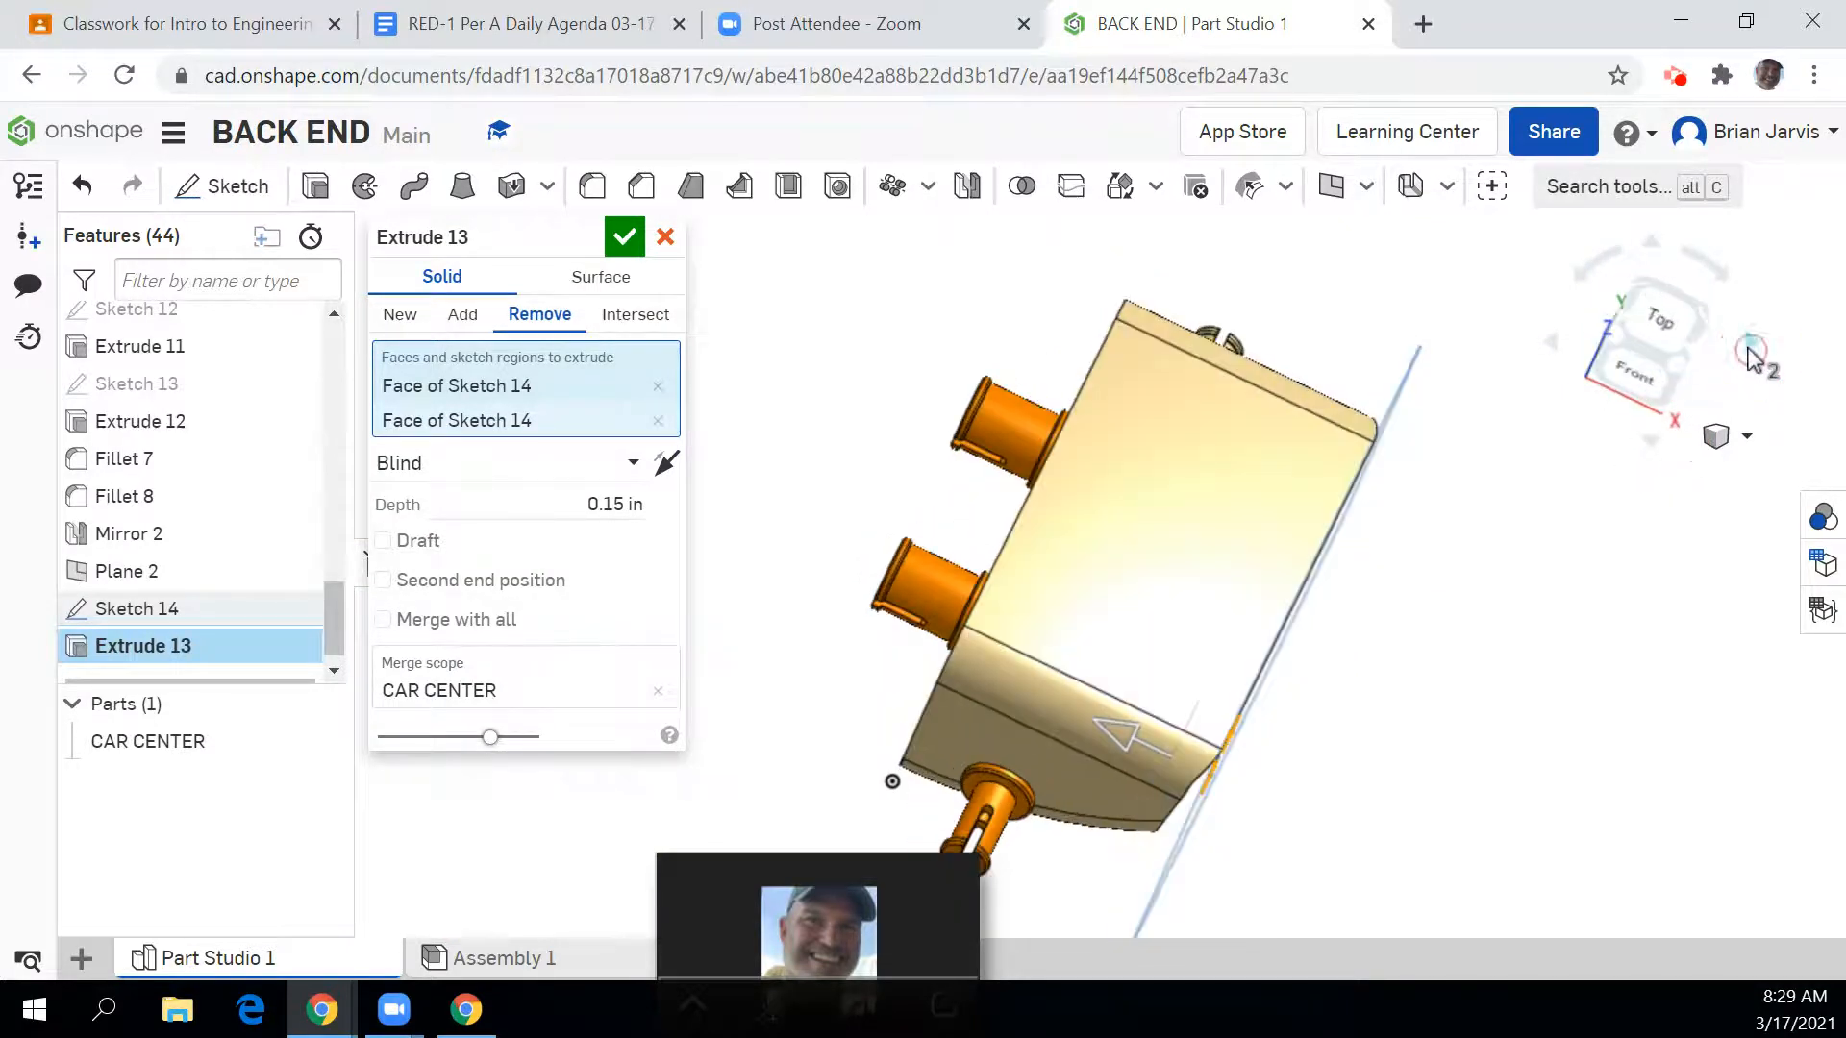
left_click(1655, 440)
left_click(1707, 394)
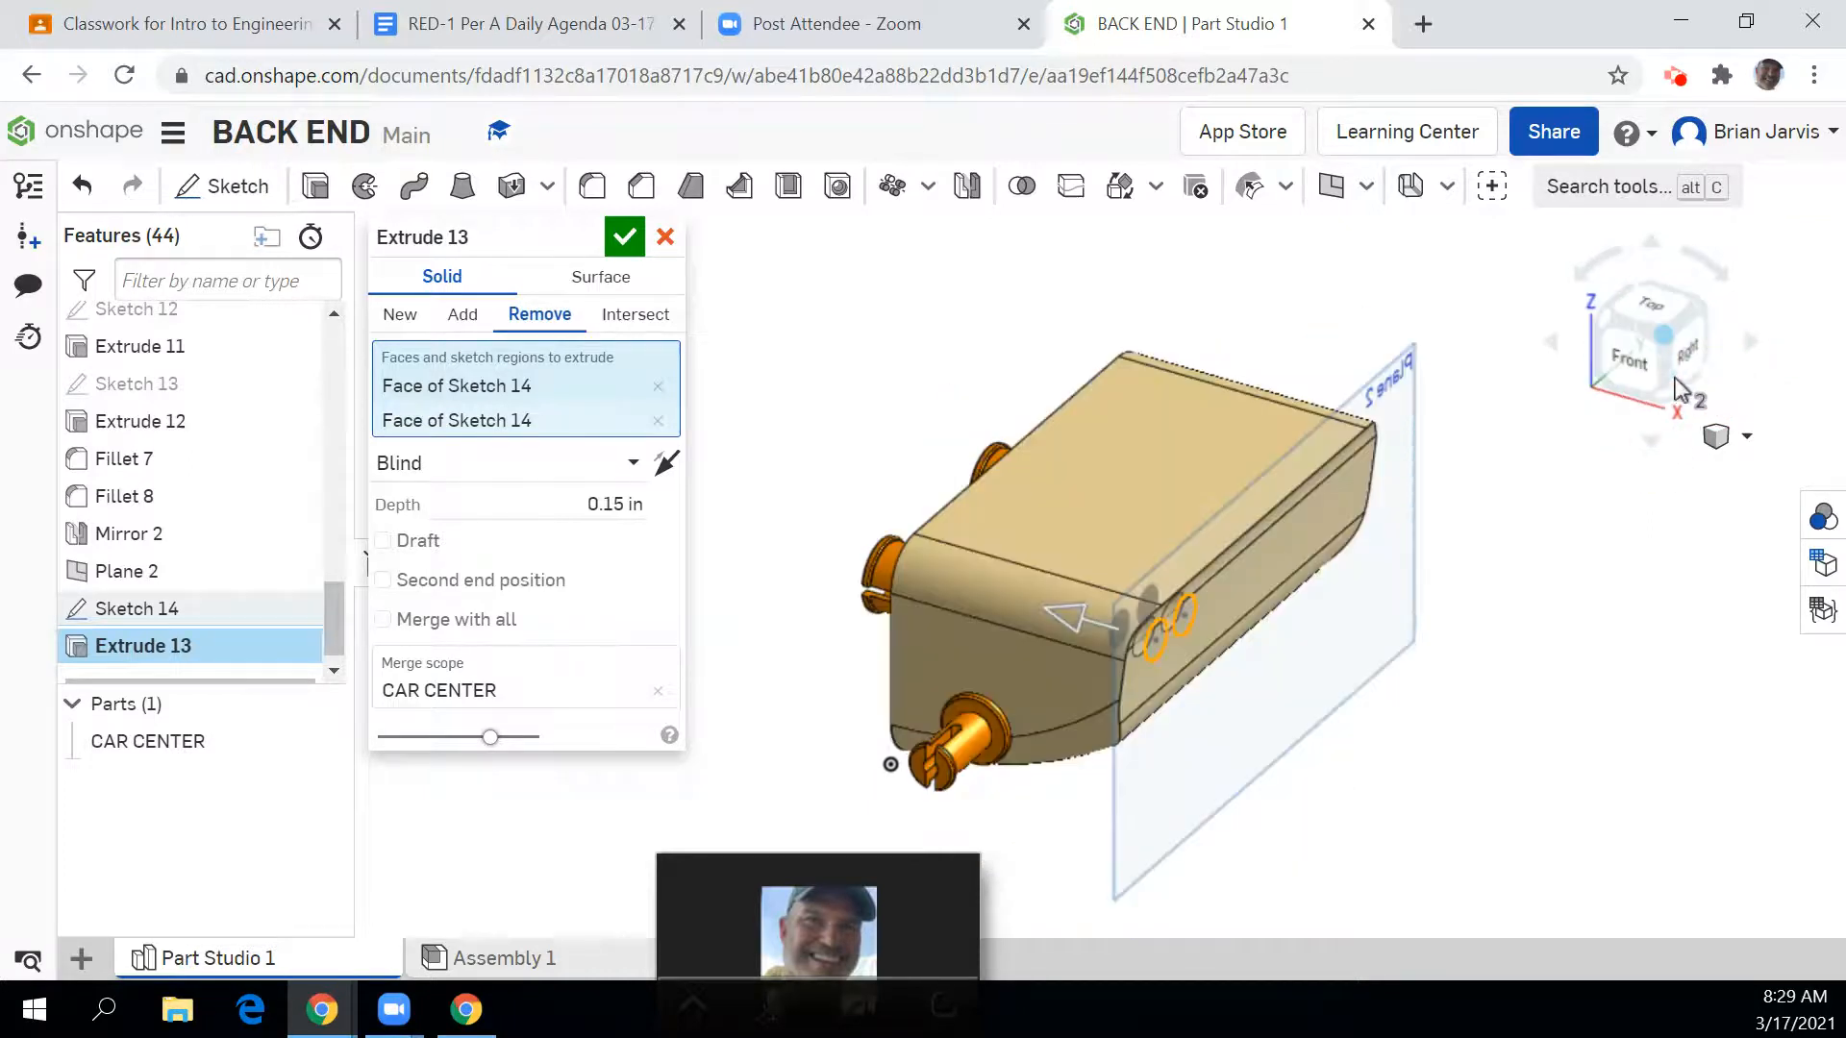
left_click(1692, 370)
middle_click_drag(1227, 408, 1523, 349)
left_click(1549, 346)
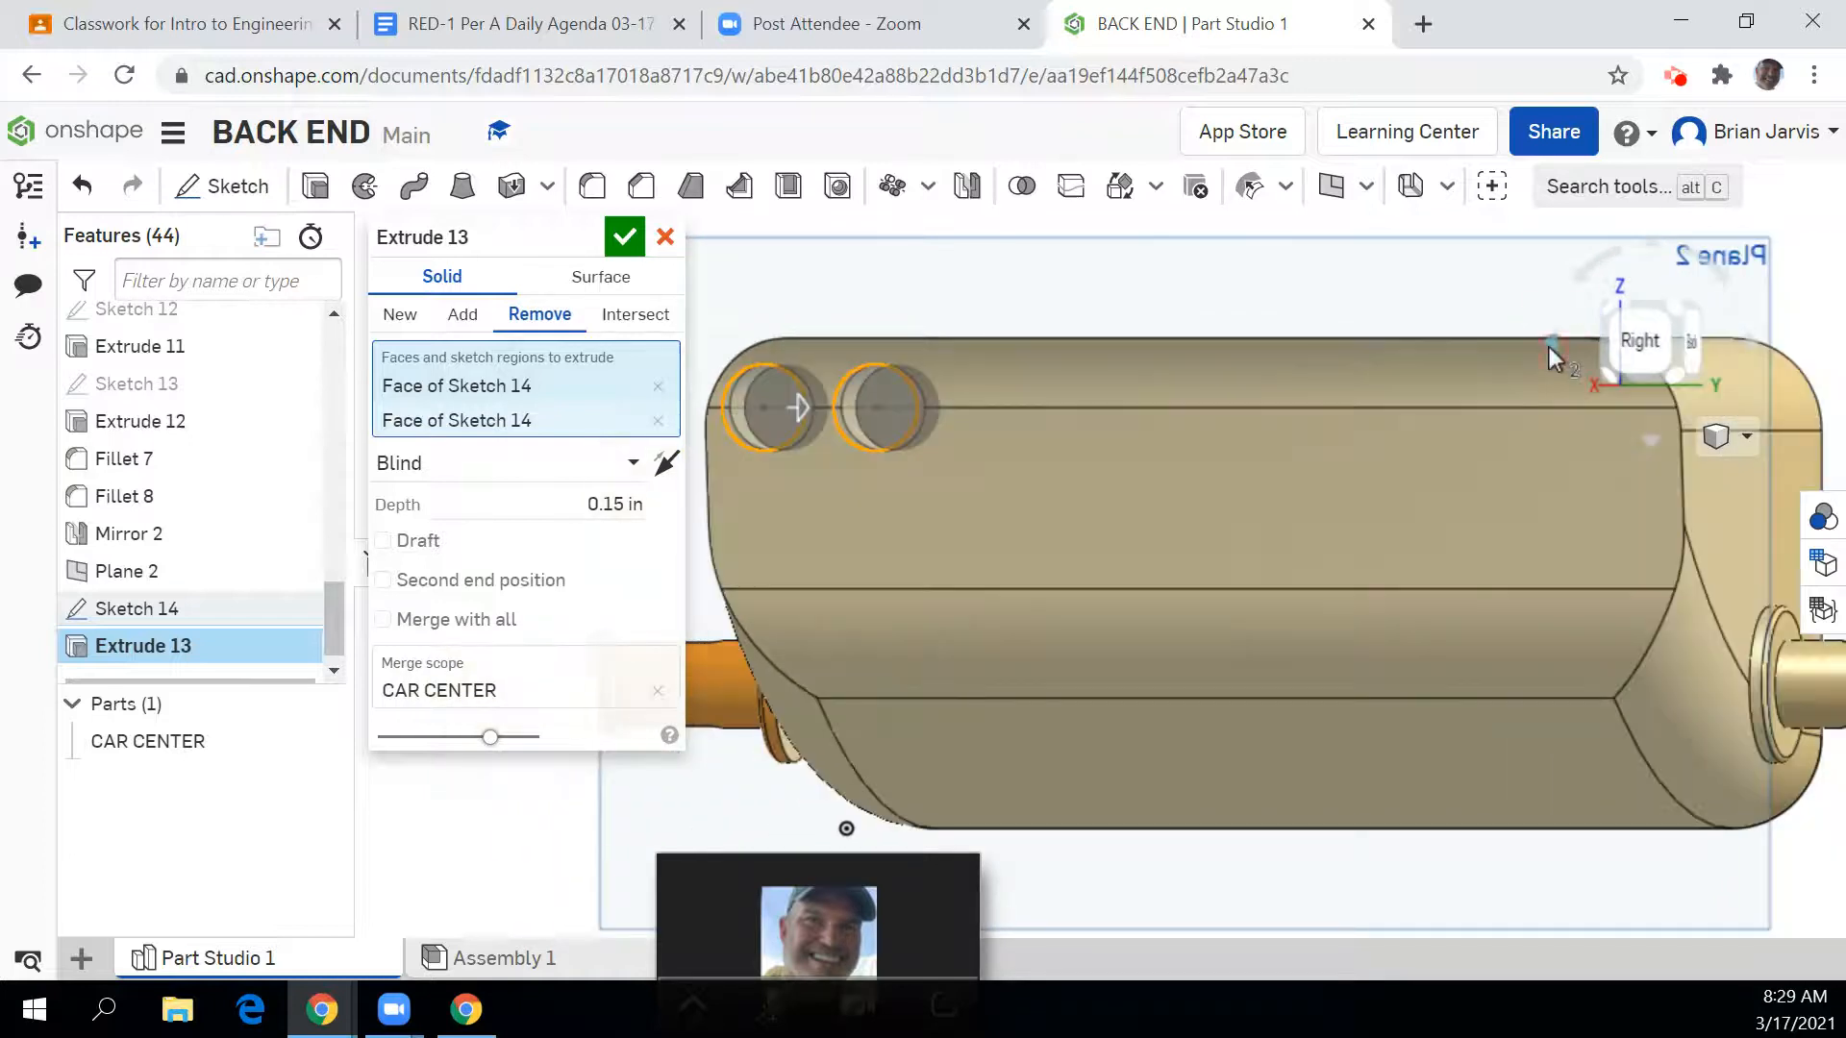
left_click(1548, 346)
middle_click_drag(1138, 439, 1394, 471)
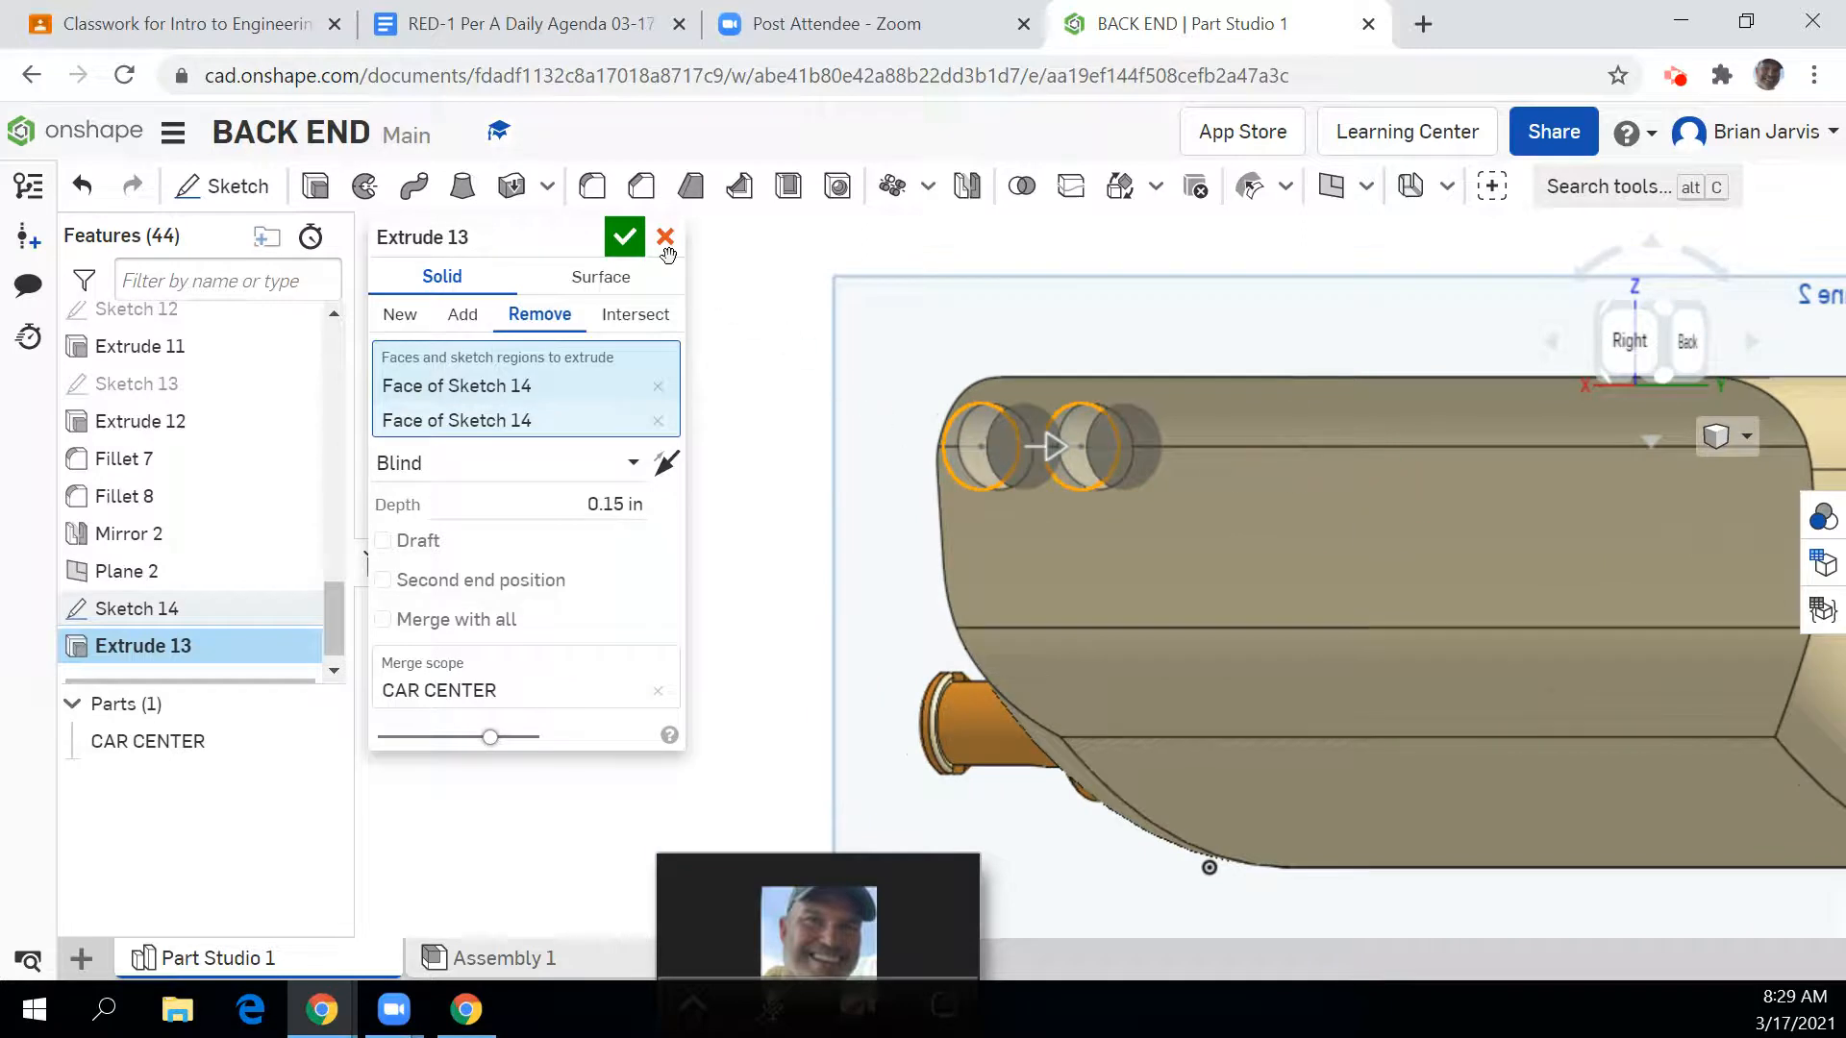
left_click(632, 245)
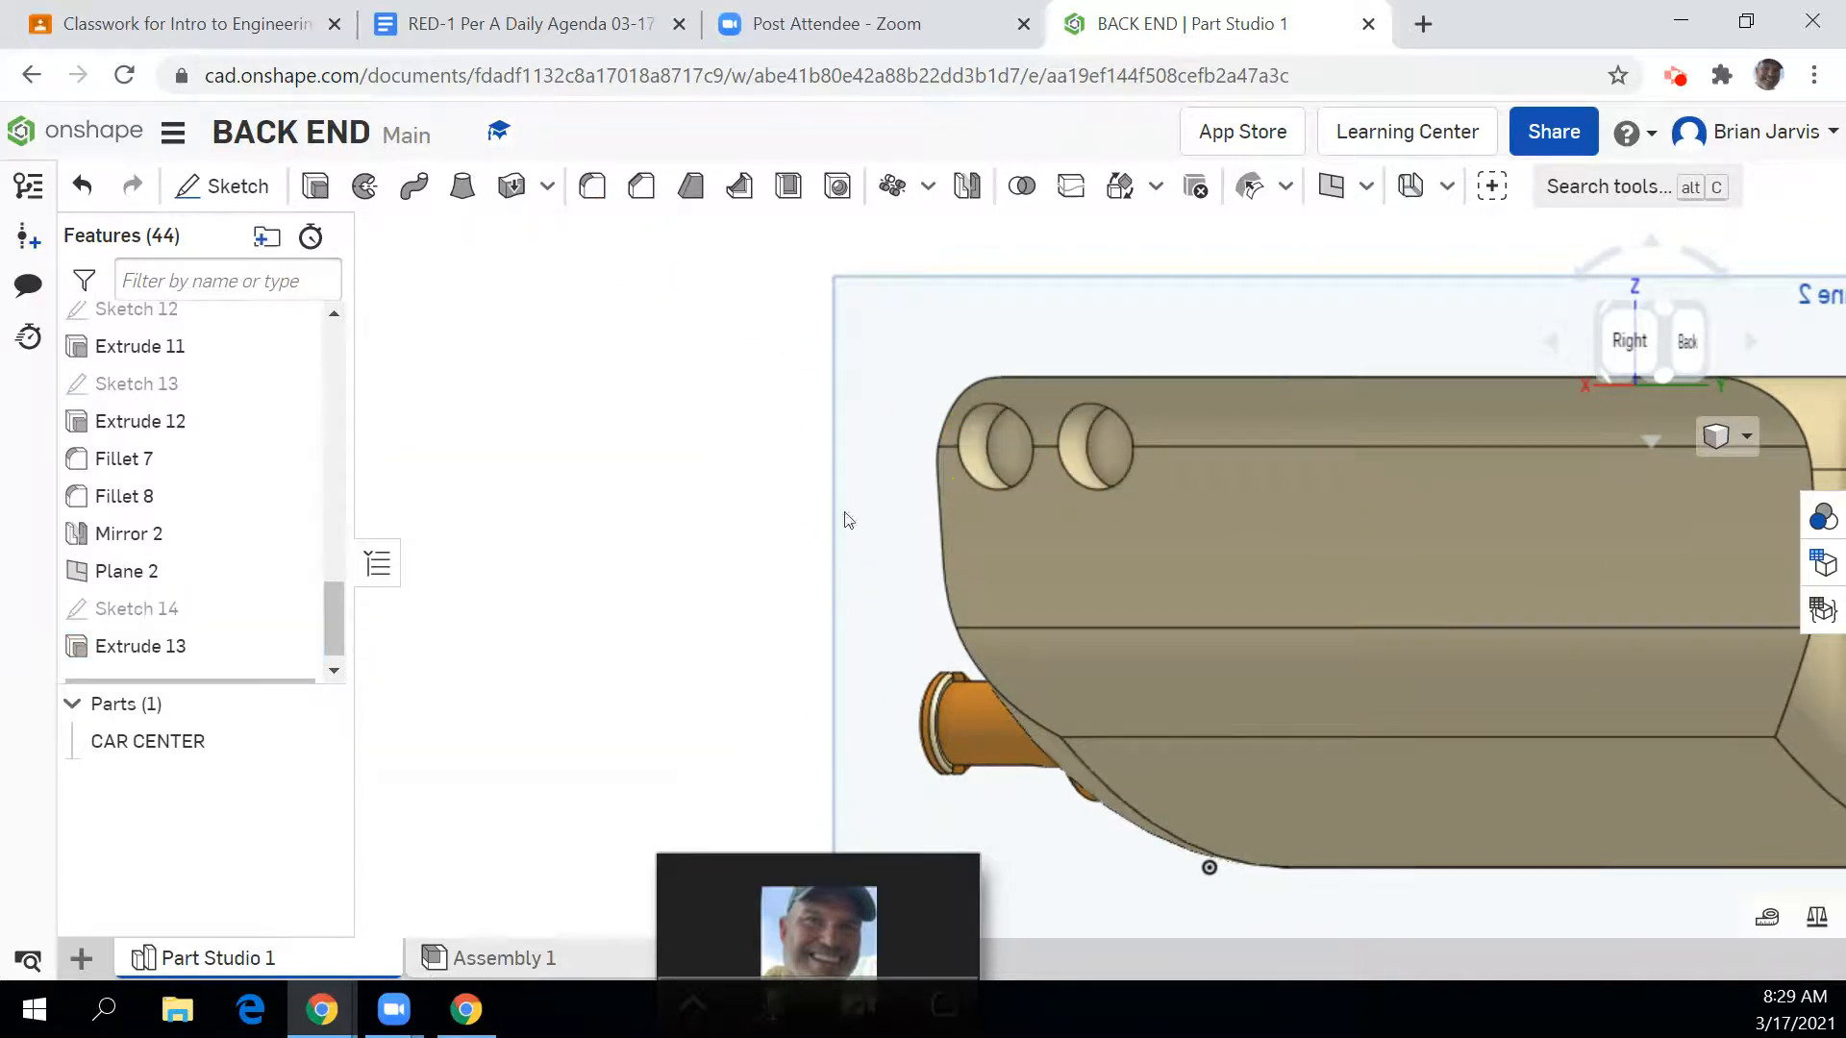
Step: Fillet the inner bottom edges of both circular pockets with a 0.07 in radius
scroll(977, 482, "down", 2)
scroll(976, 483, "up", 2)
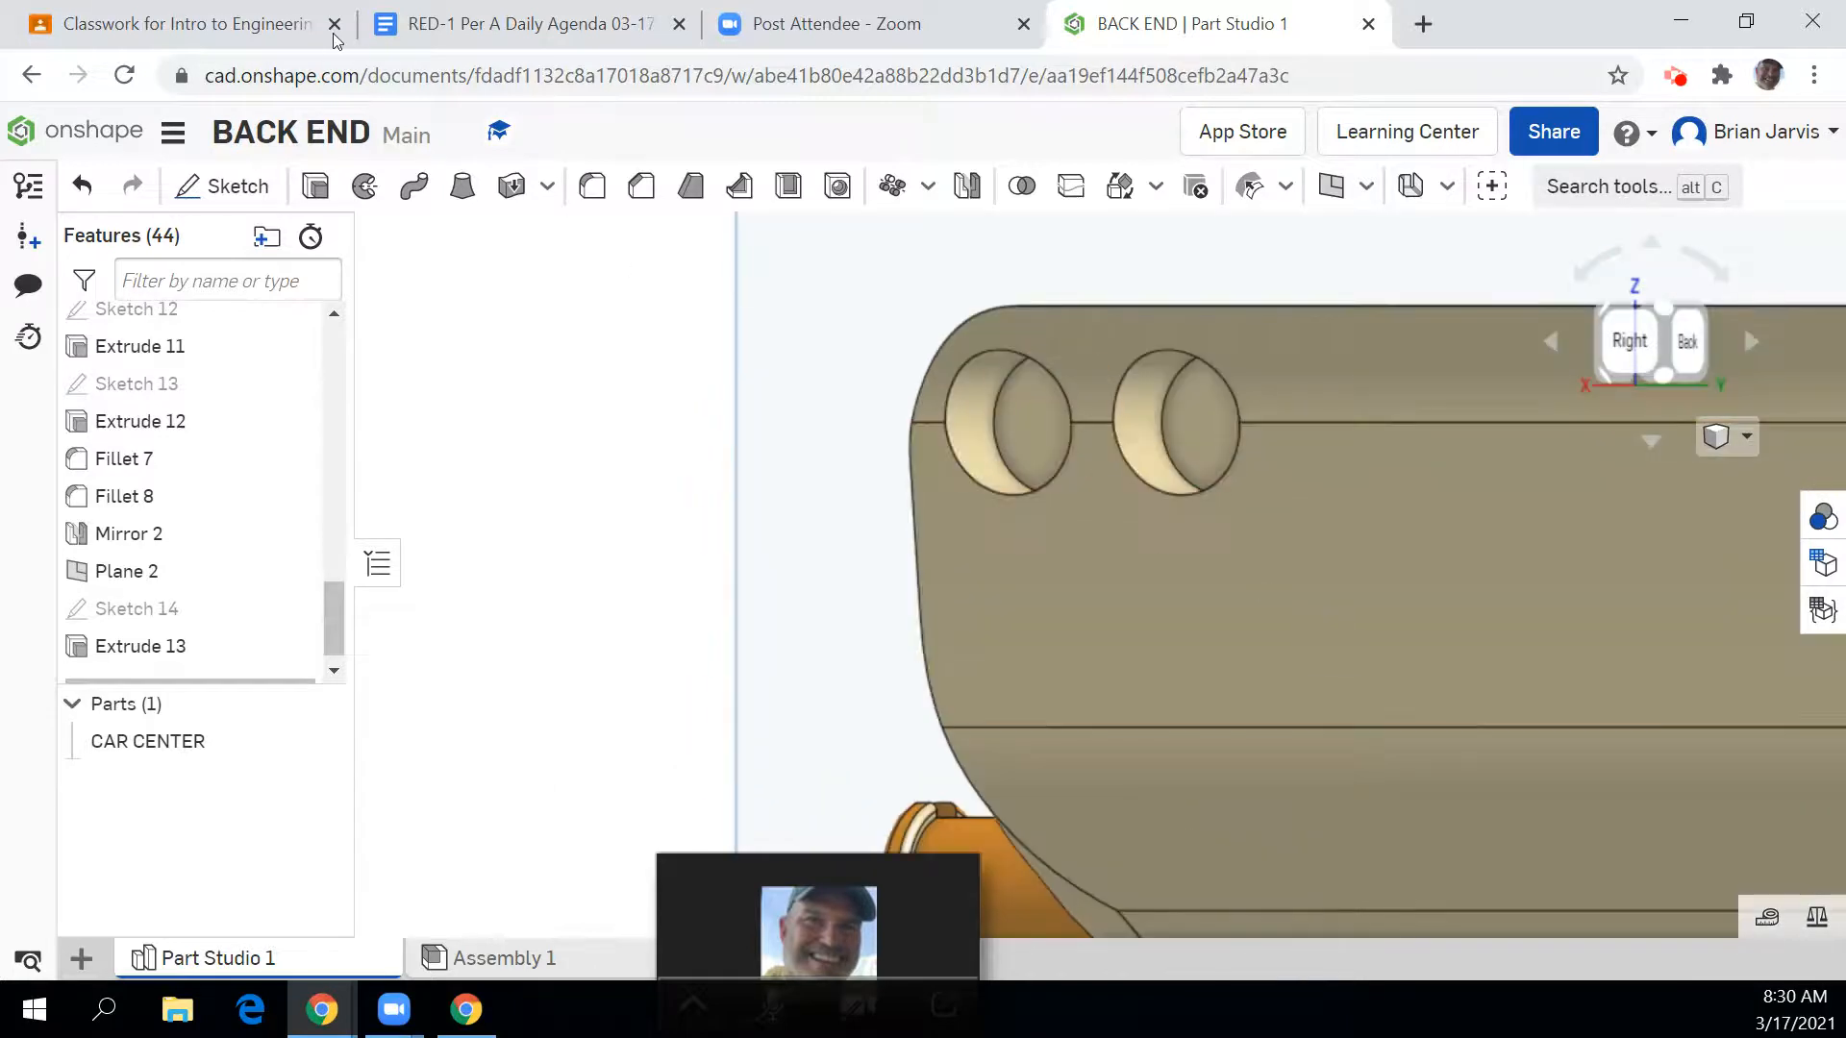
left_click(593, 186)
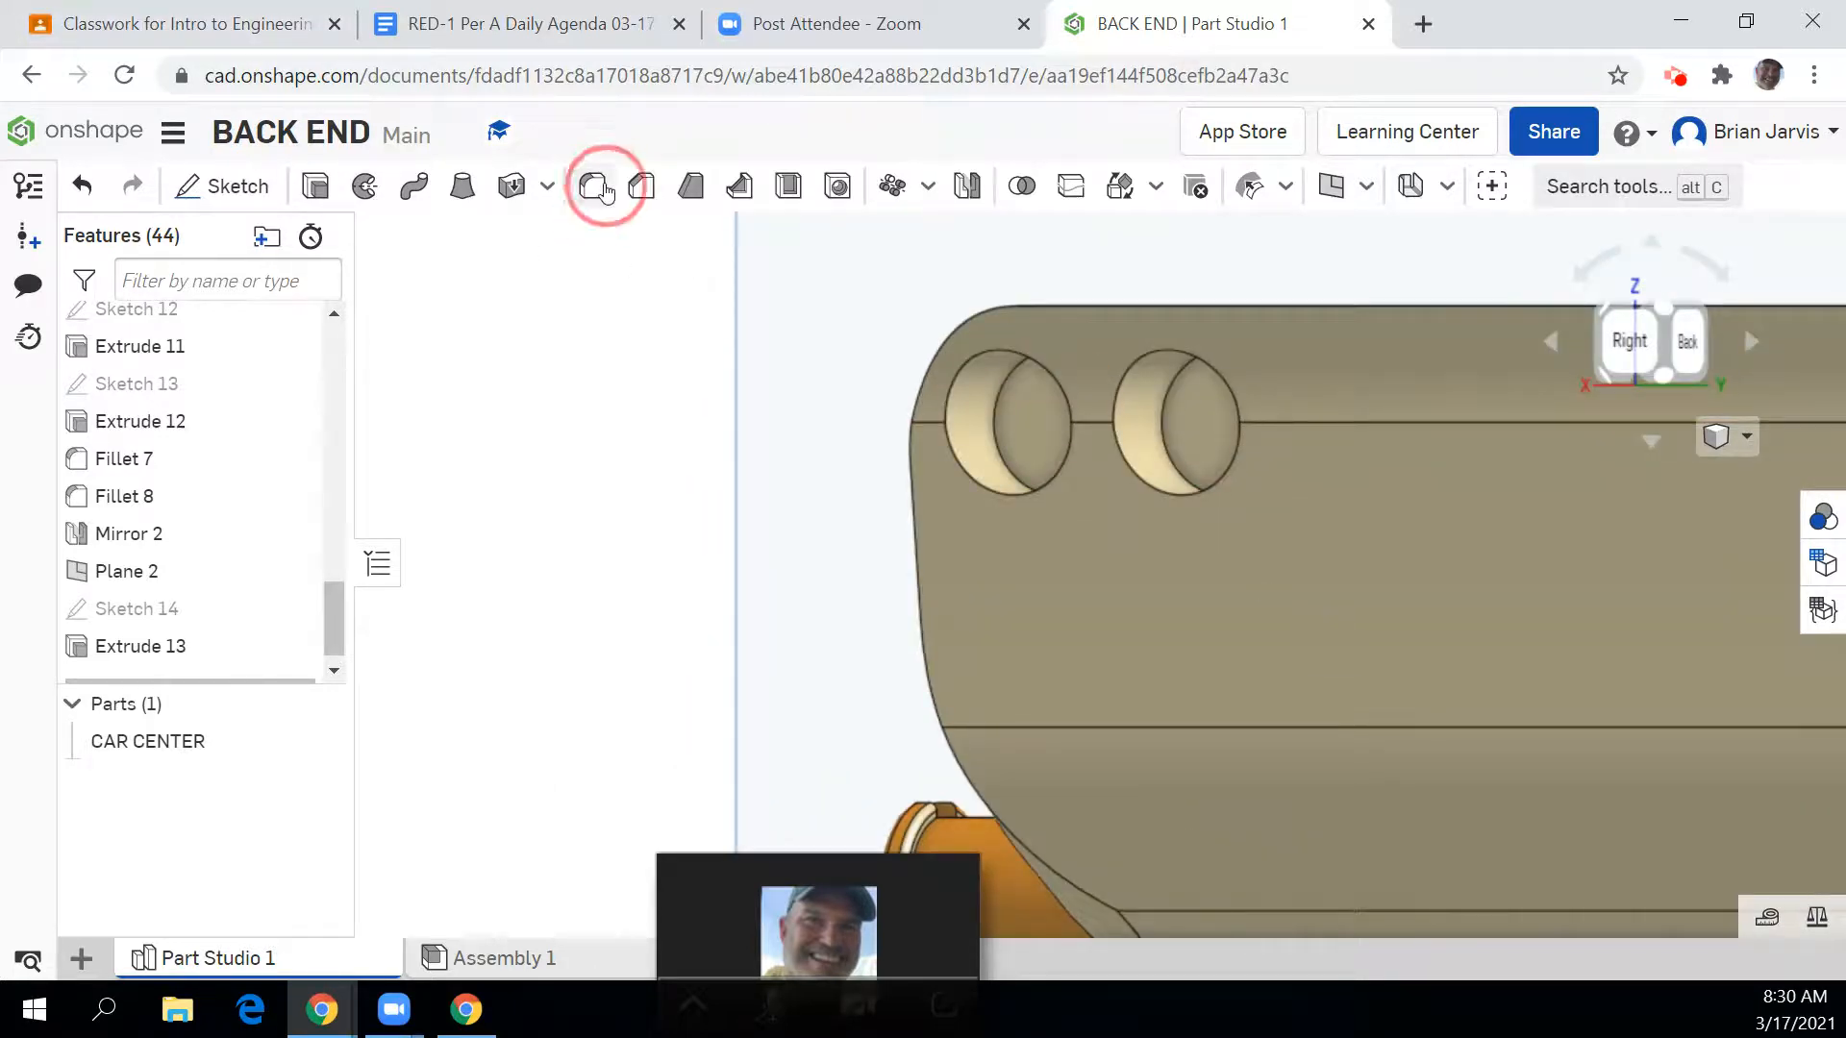
left_click(994, 418)
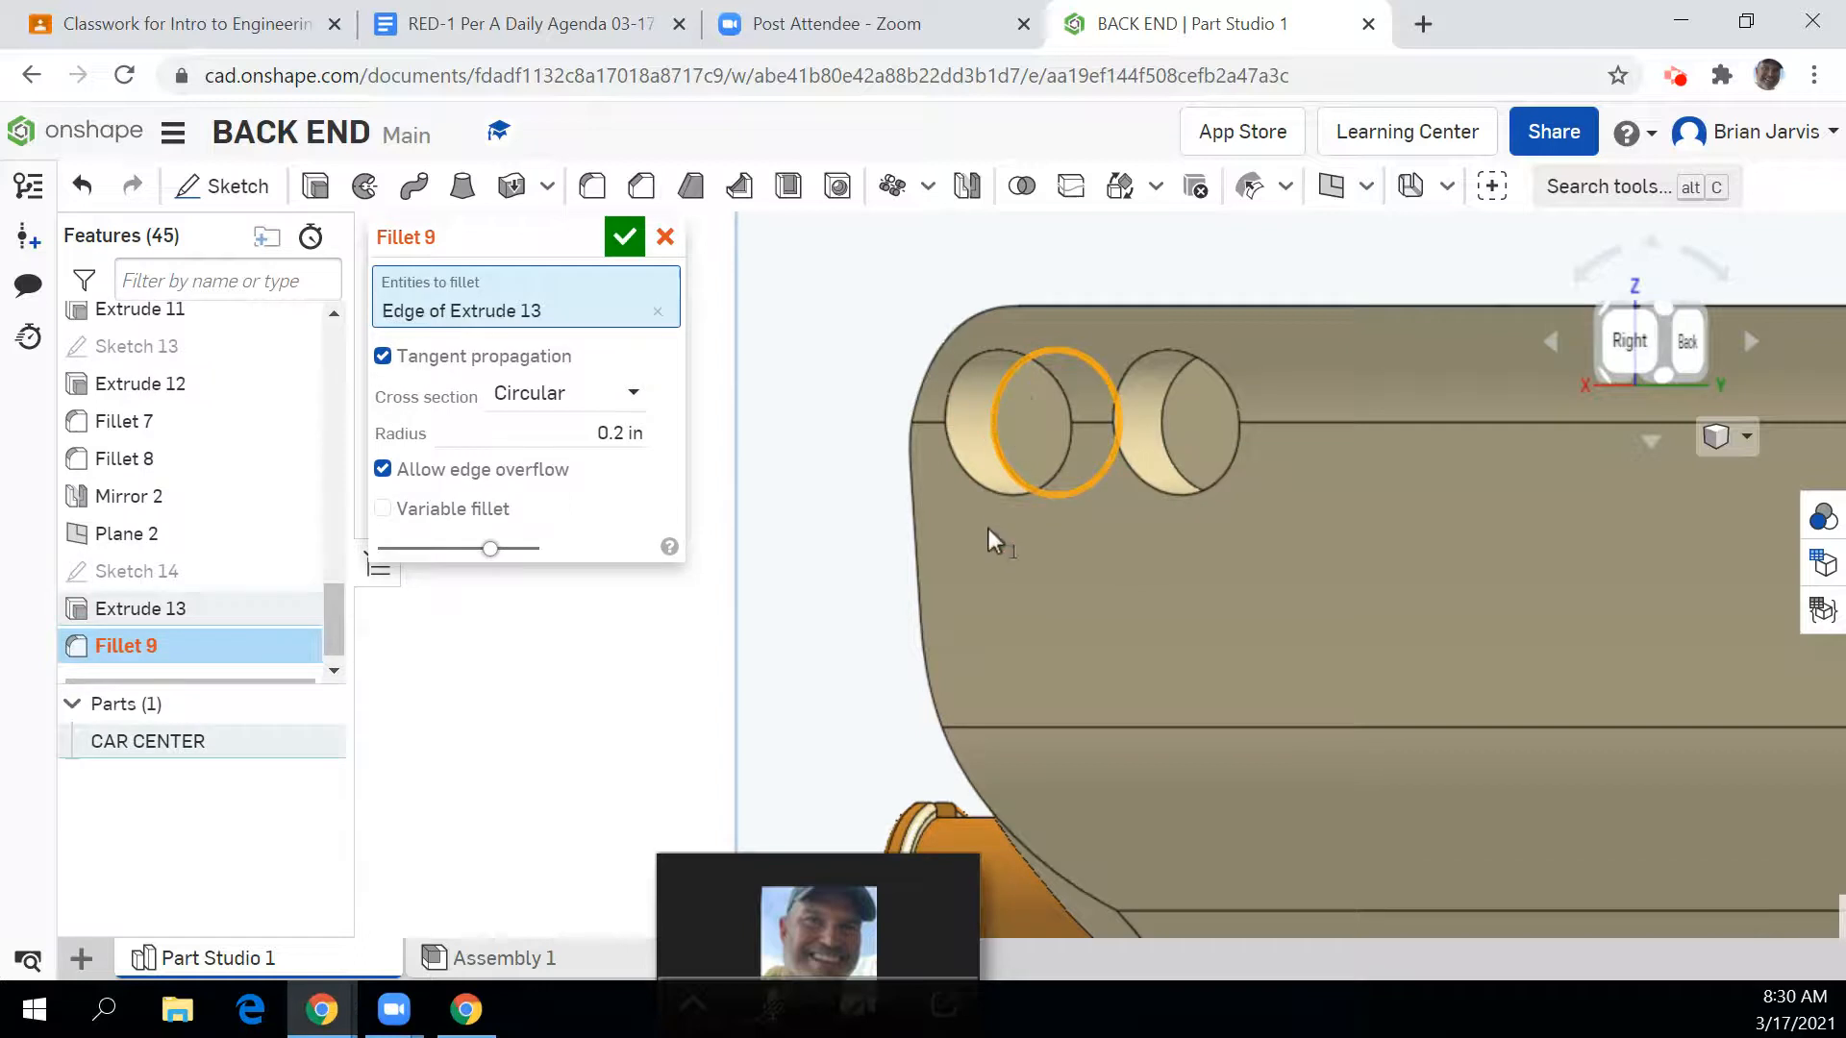
left_click(625, 438)
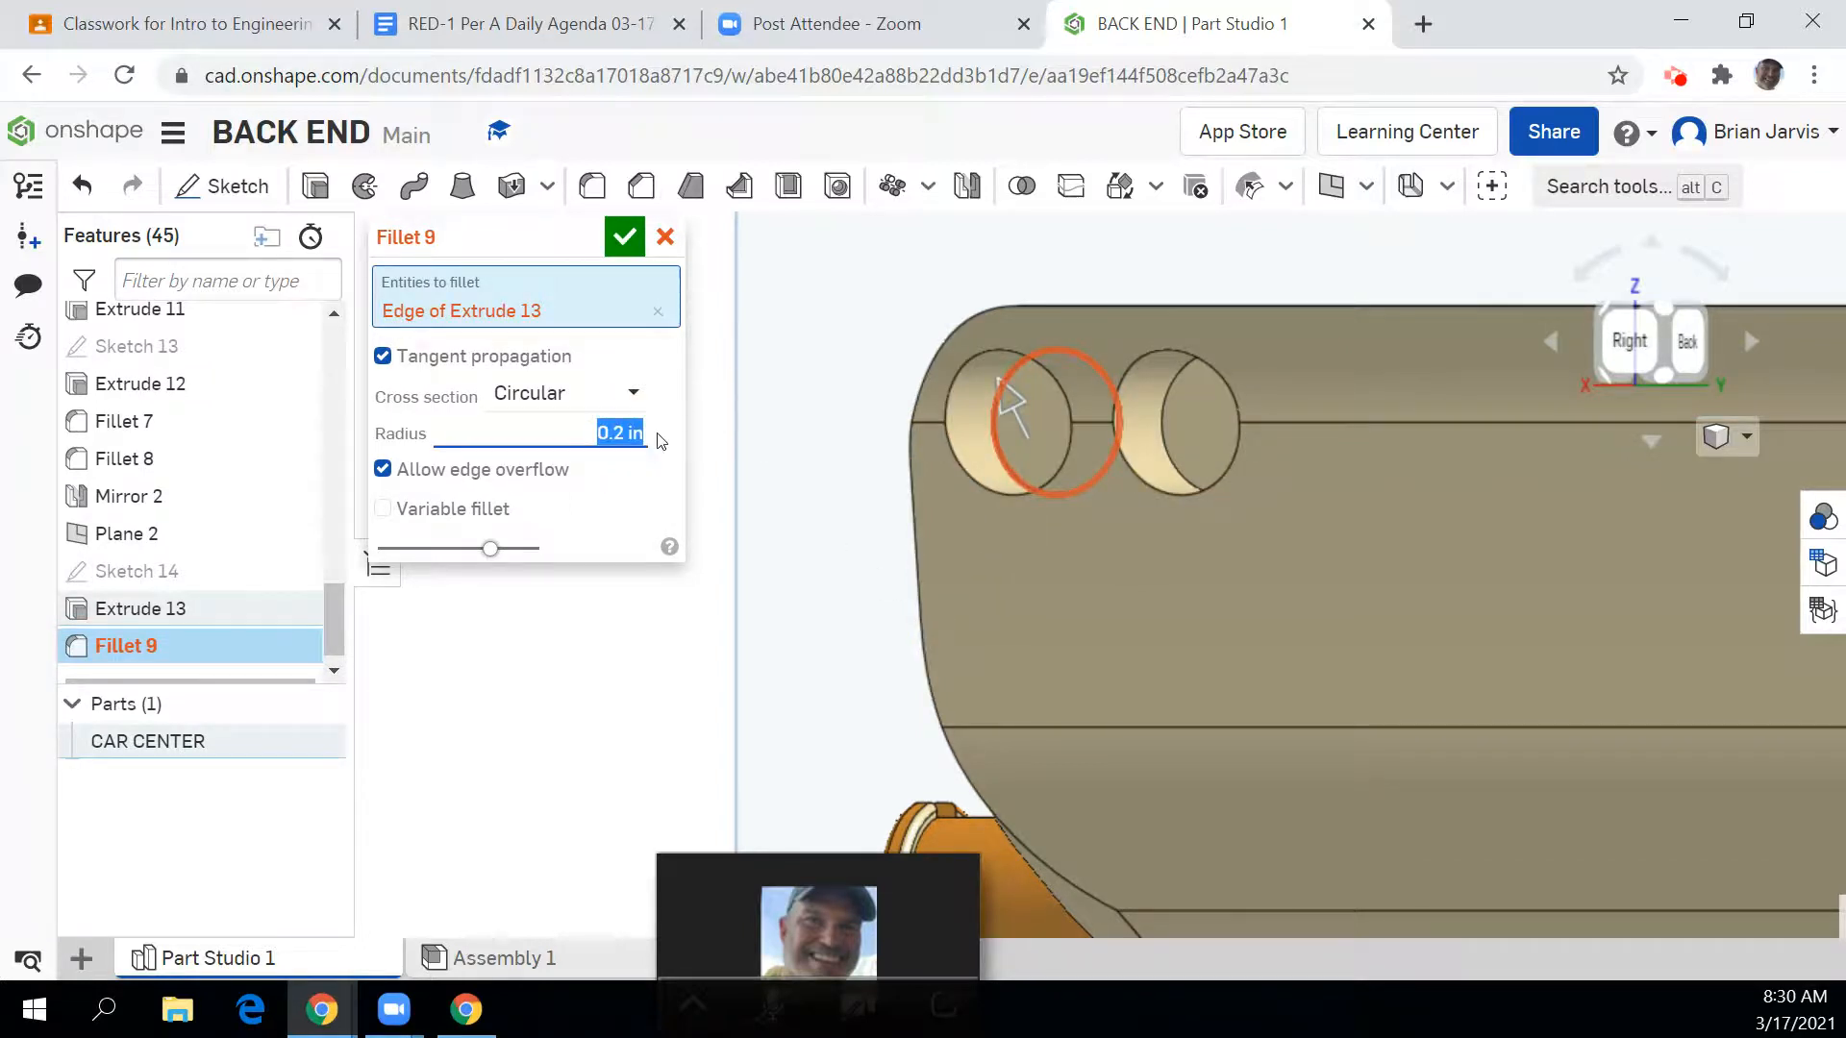
key("BackSpace")
key("Return")
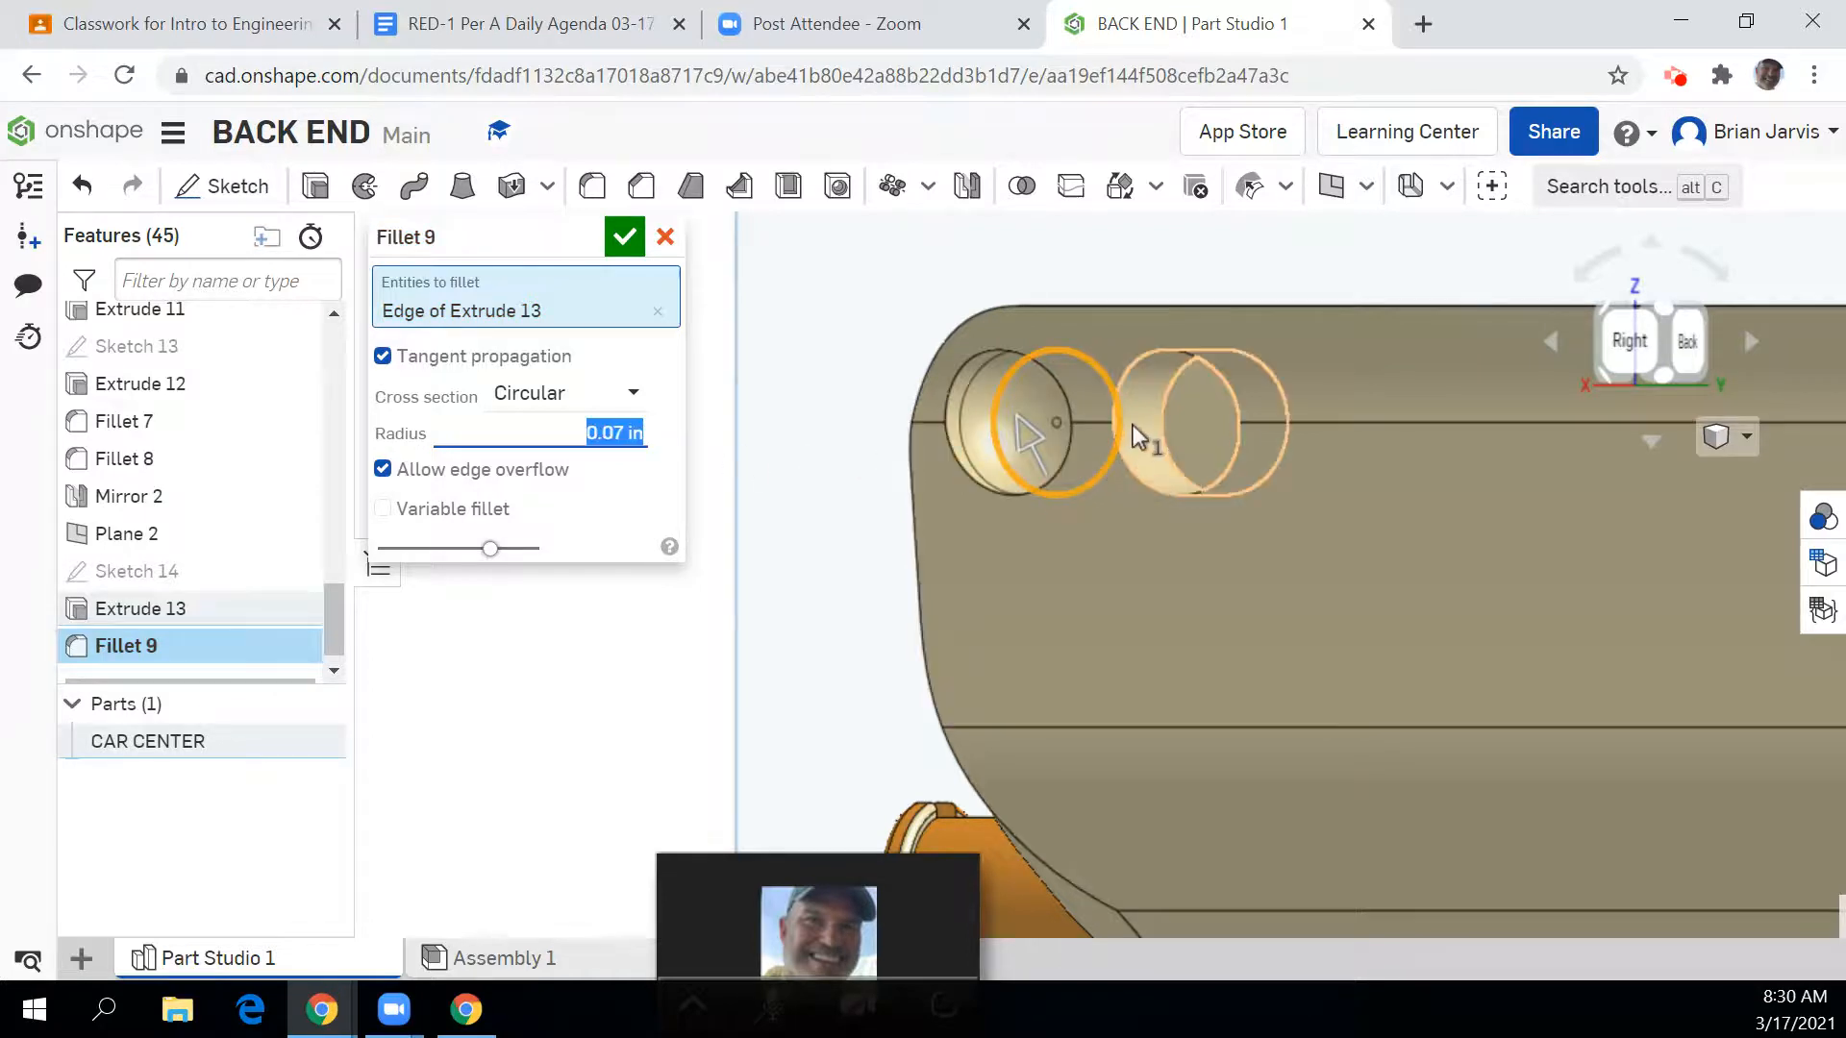
left_click(1162, 419)
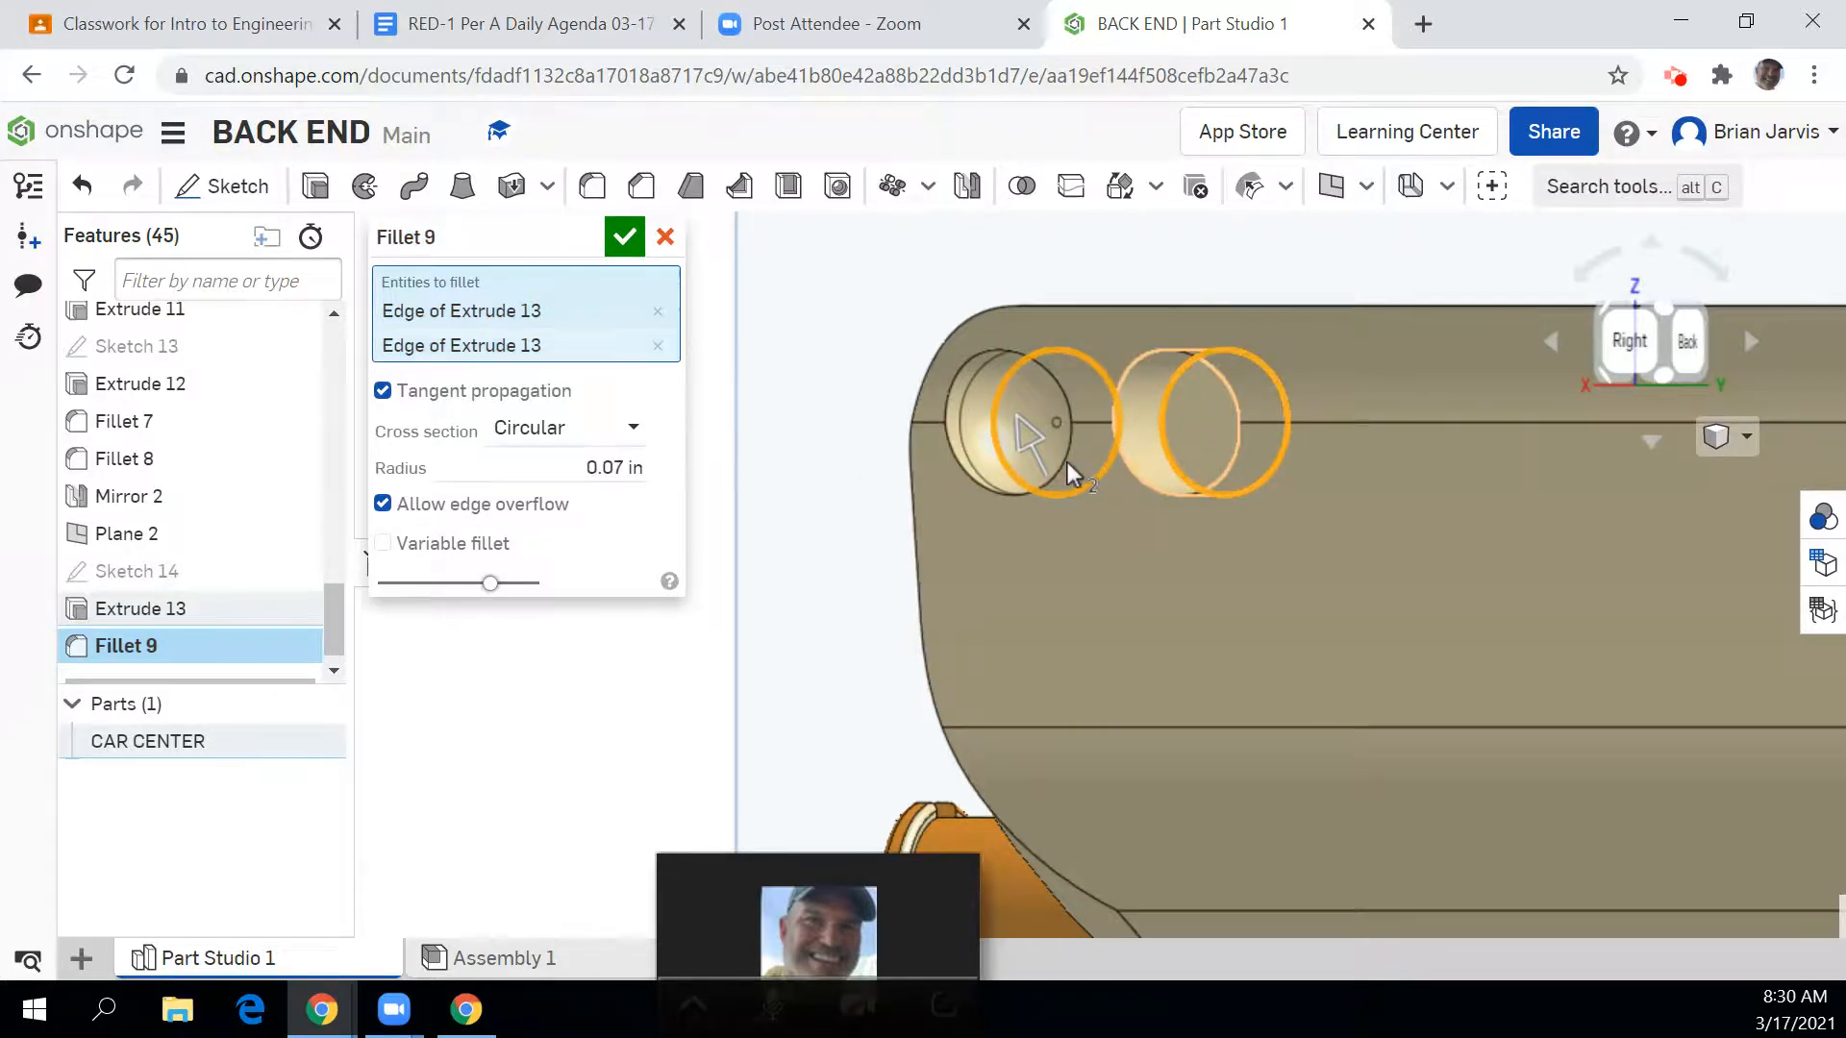
left_click(624, 237)
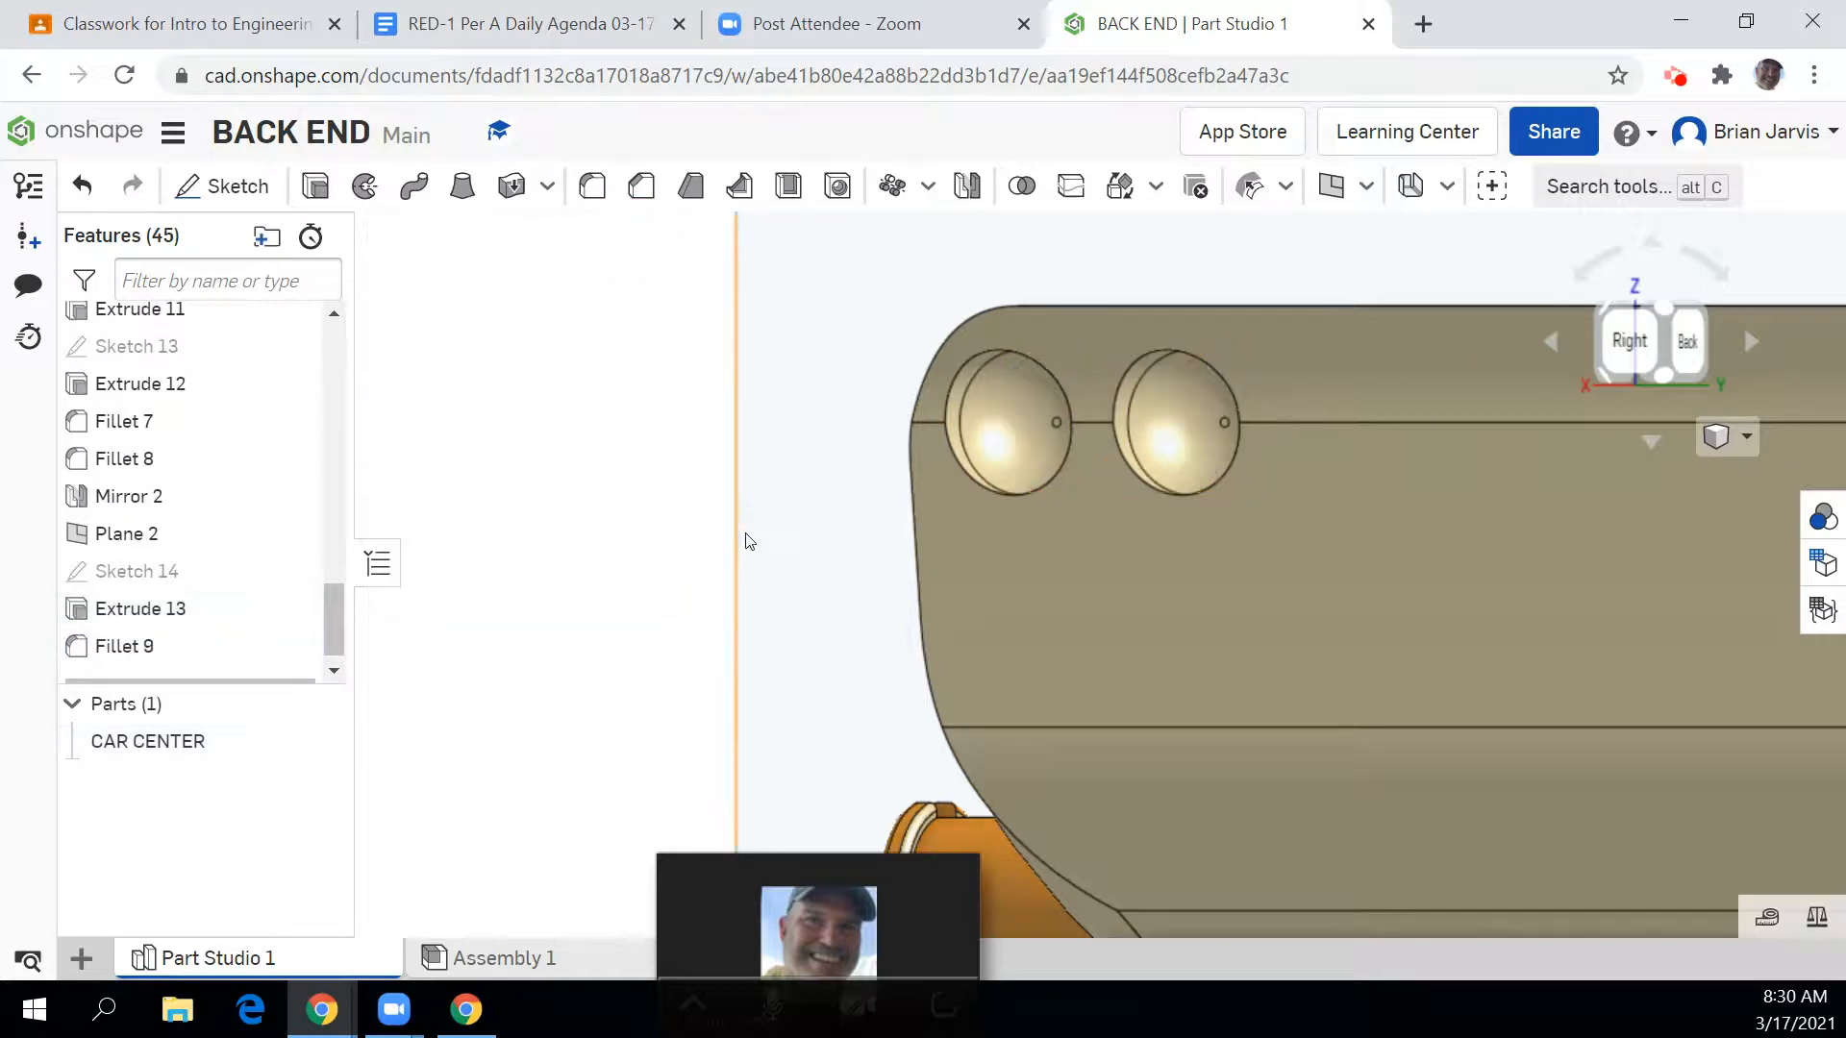
Step: Reopen the sketch of the two circles and set their diameter to 0.12 in
left_click(1608, 308)
left_click(1679, 356)
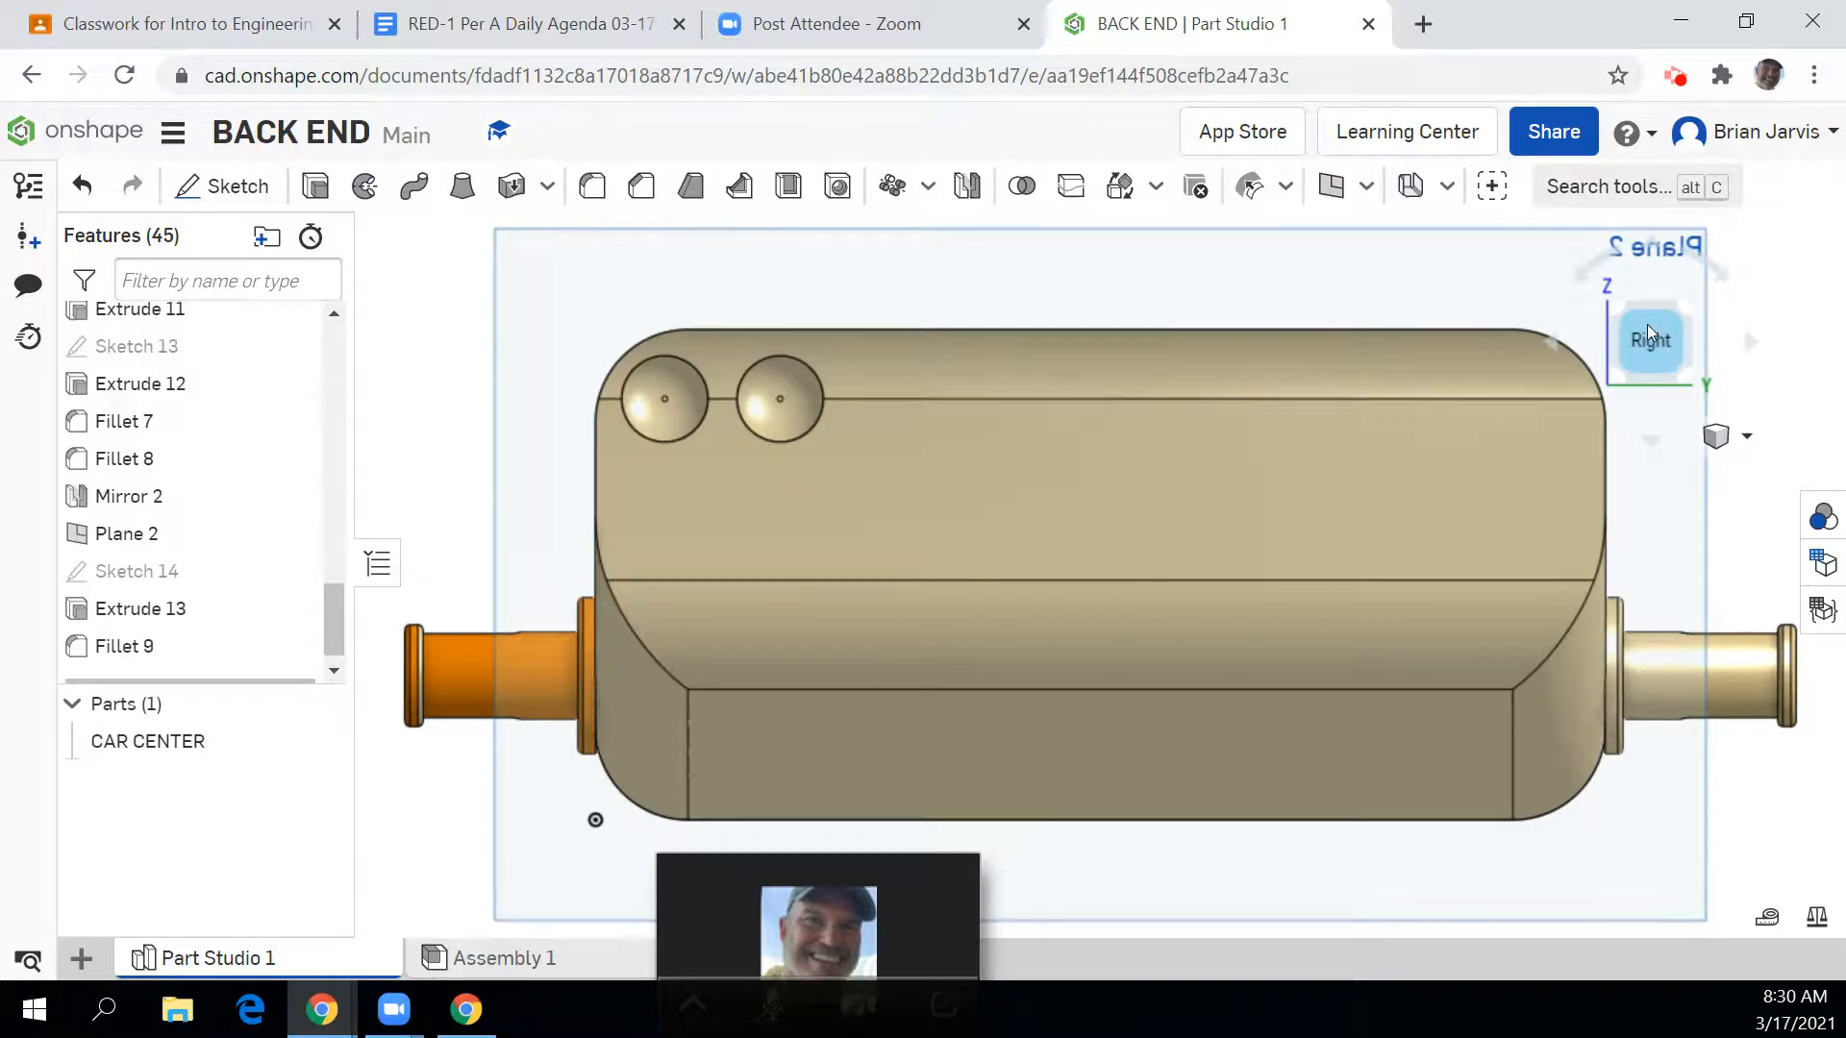
right_click(162, 576)
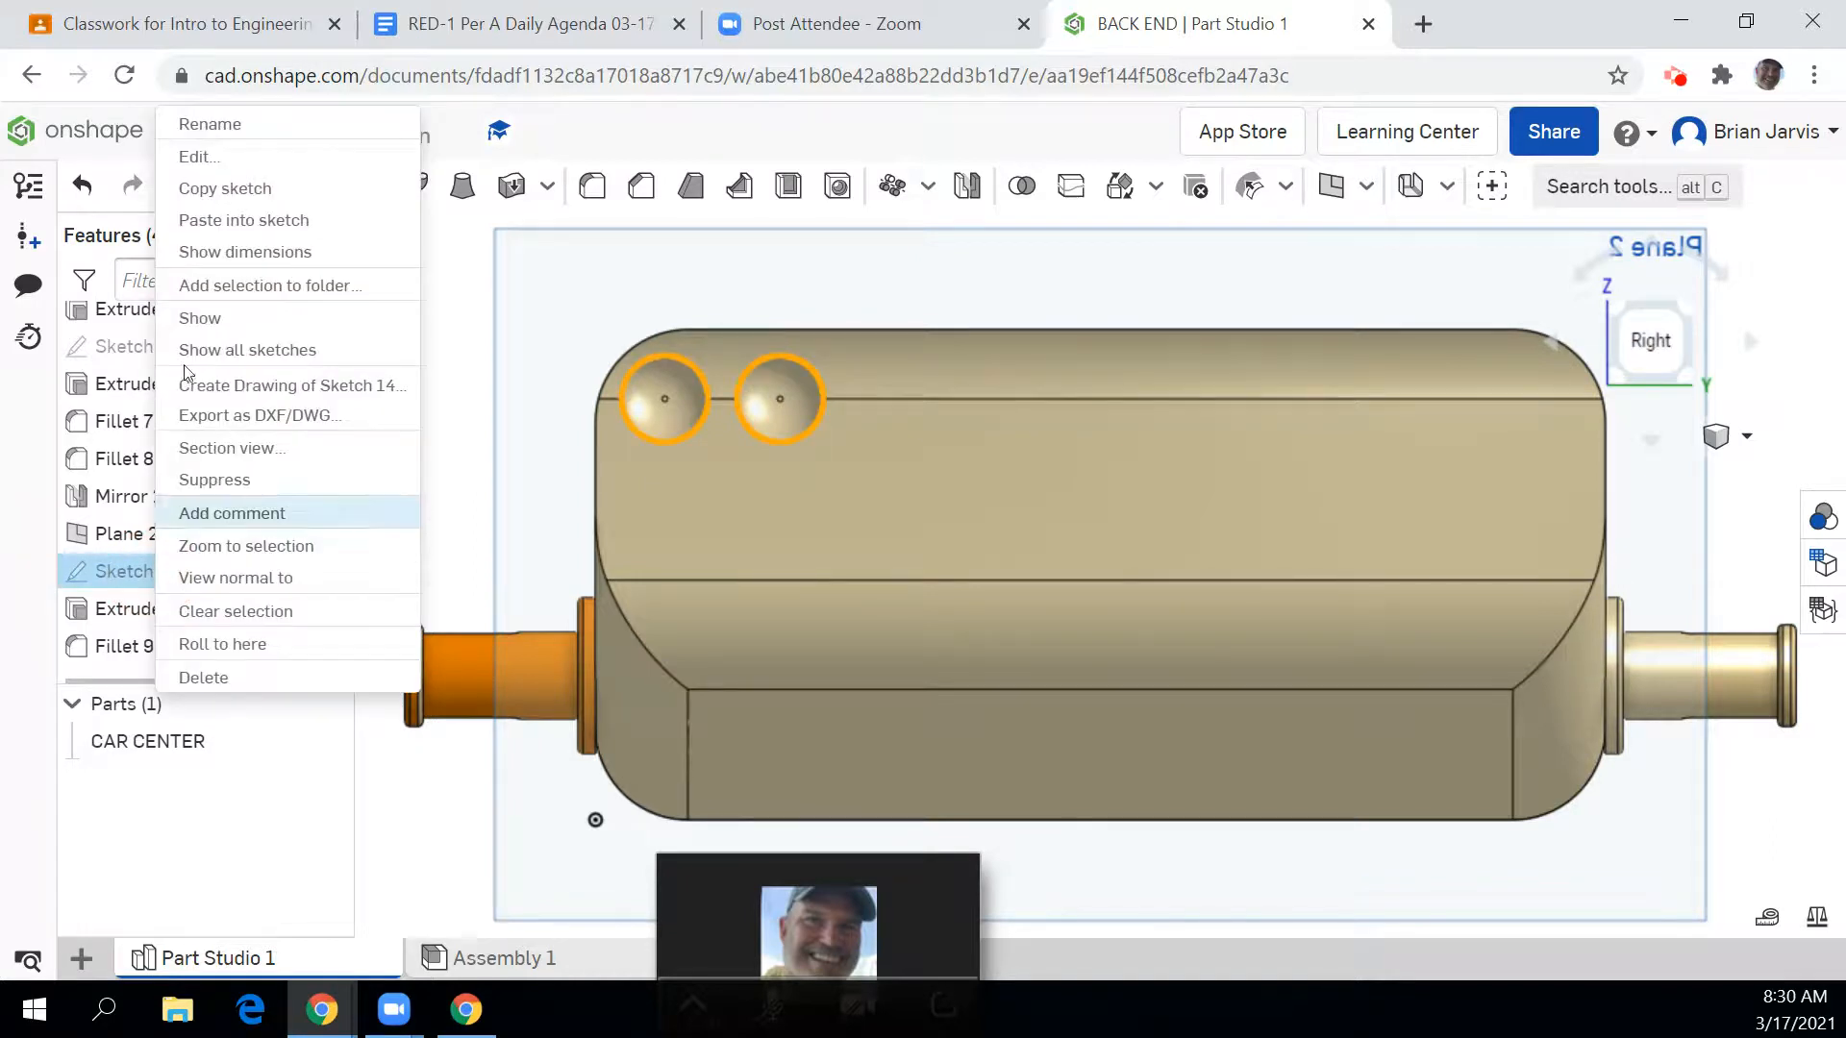
left_click(199, 155)
middle_click_drag(1093, 494, 1400, 520)
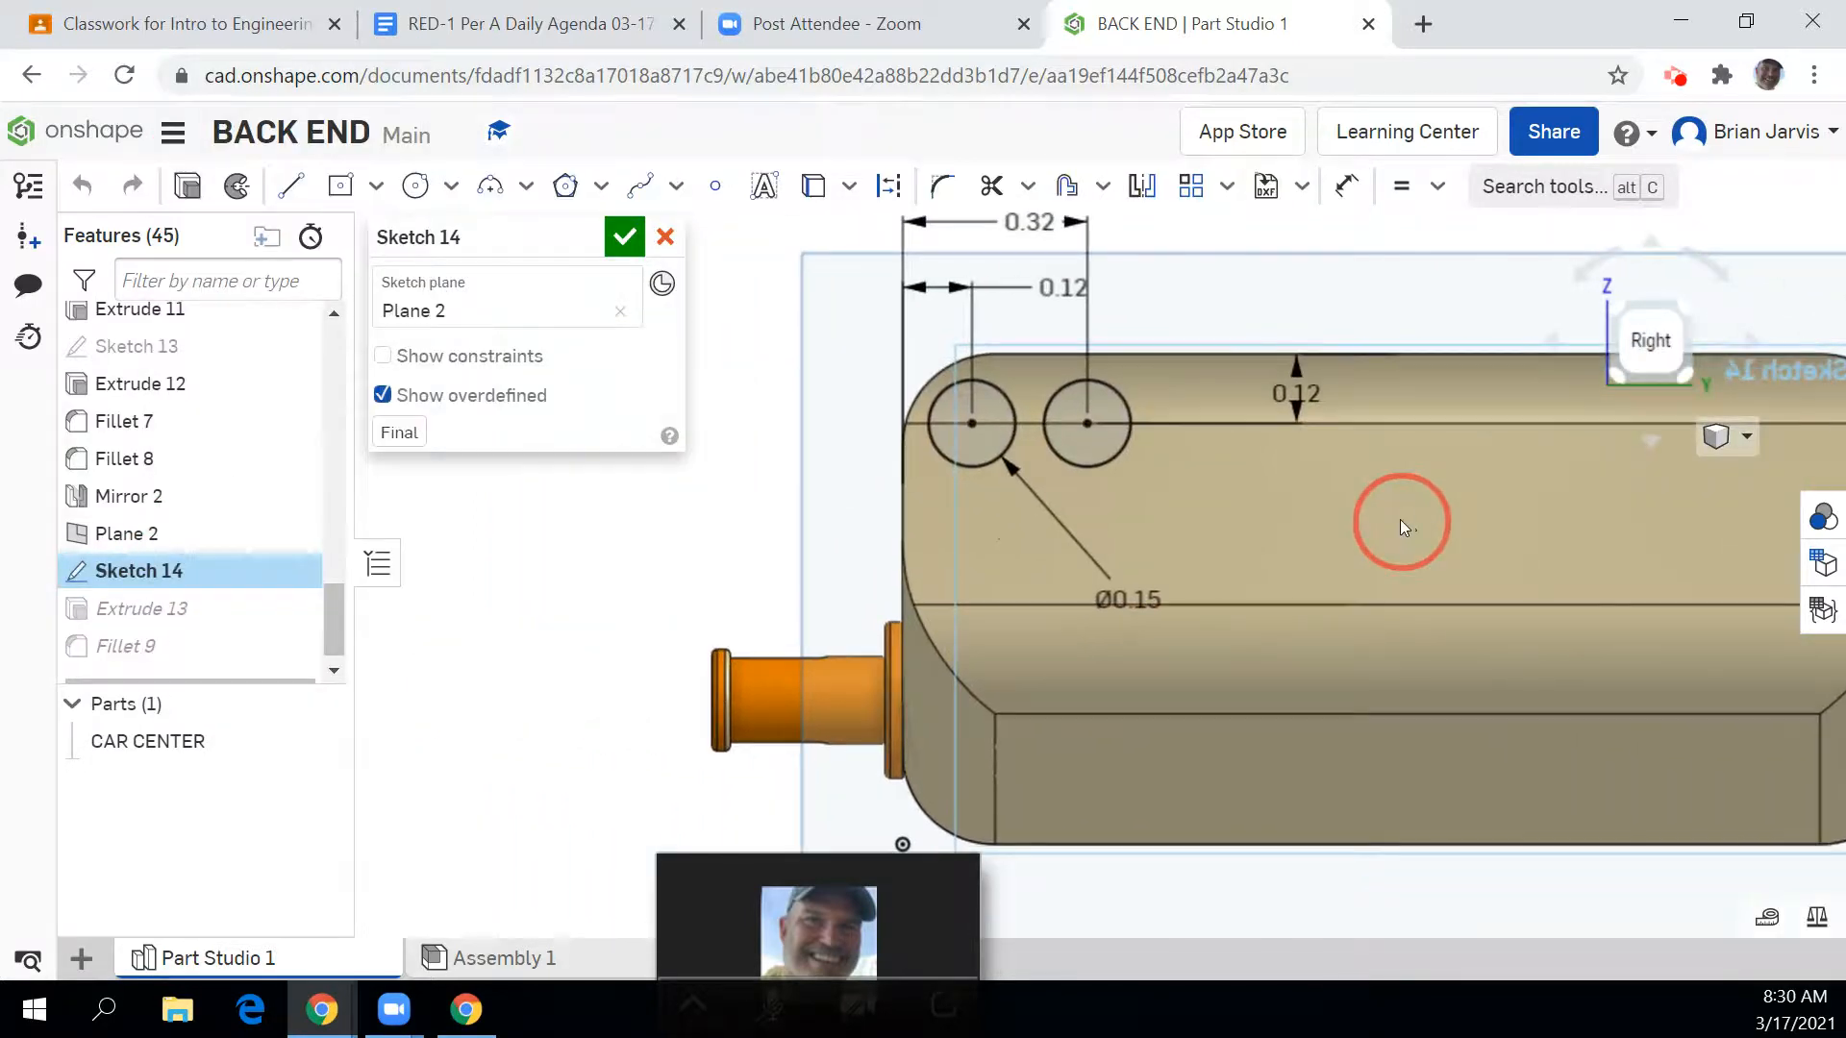
double_click(1144, 606)
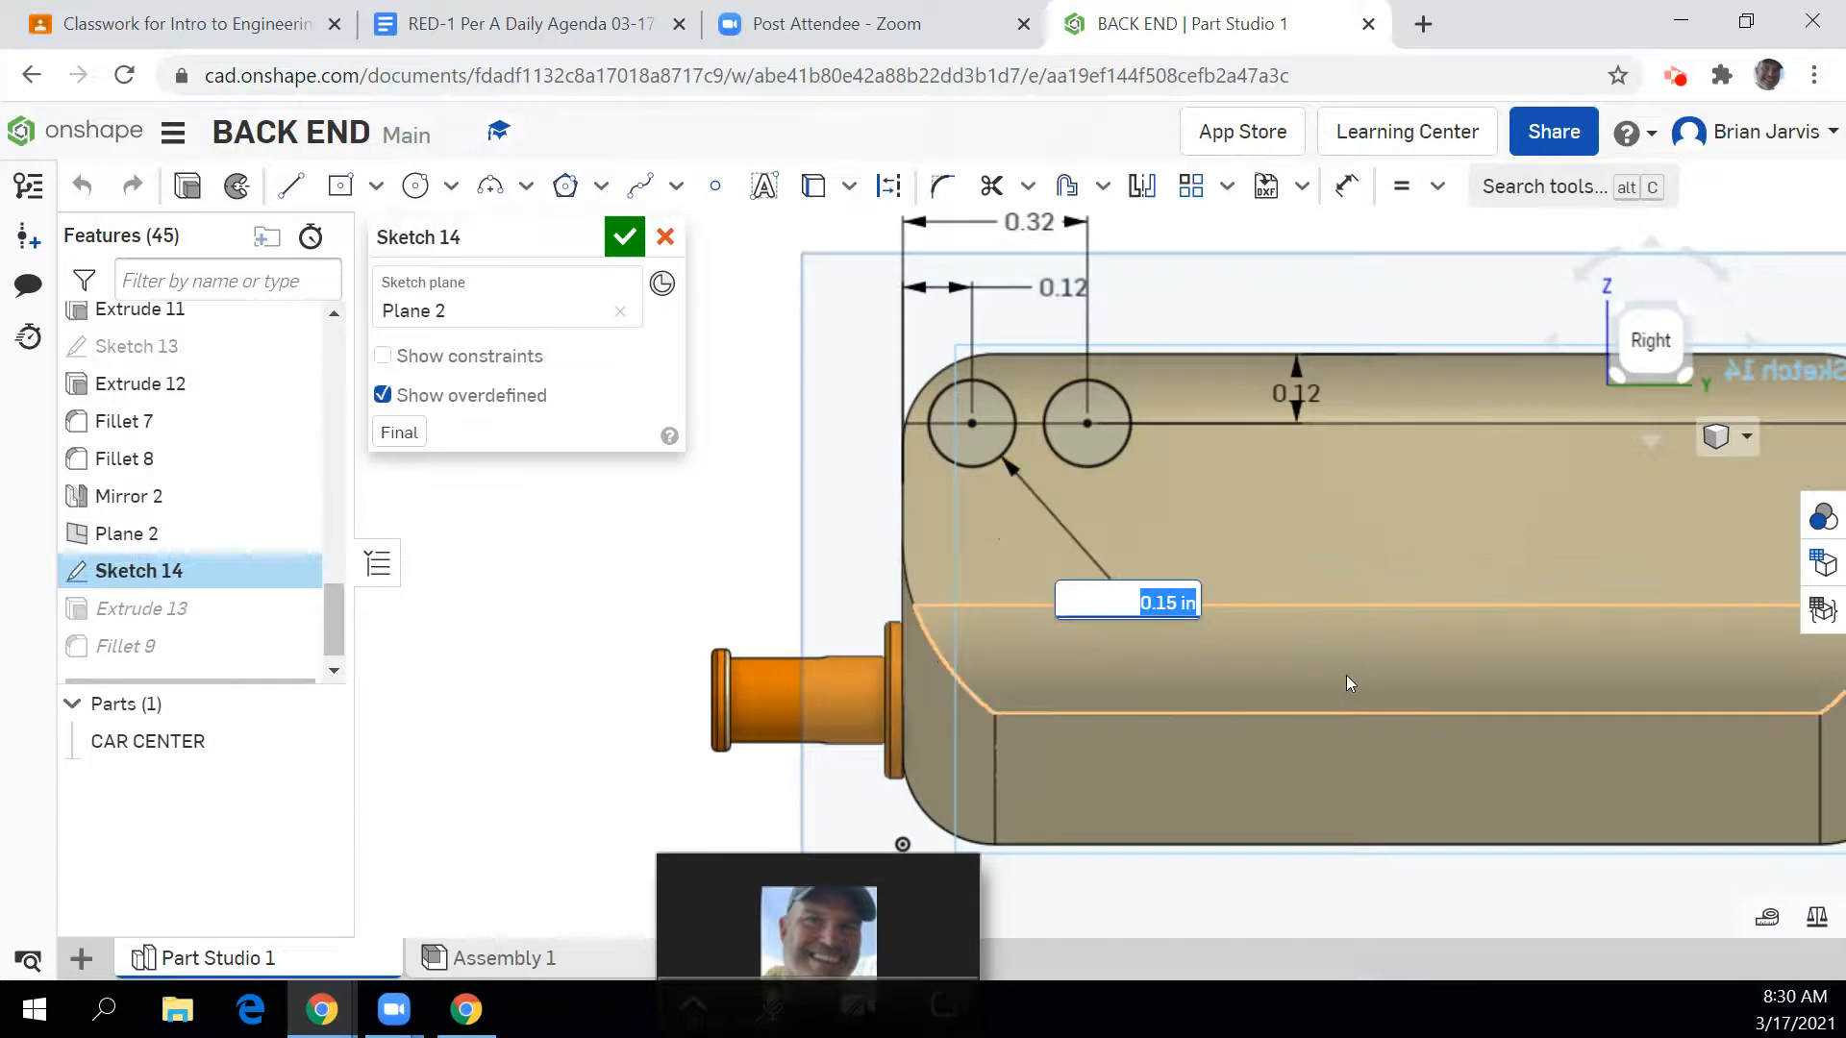
type(".12")
key("Return")
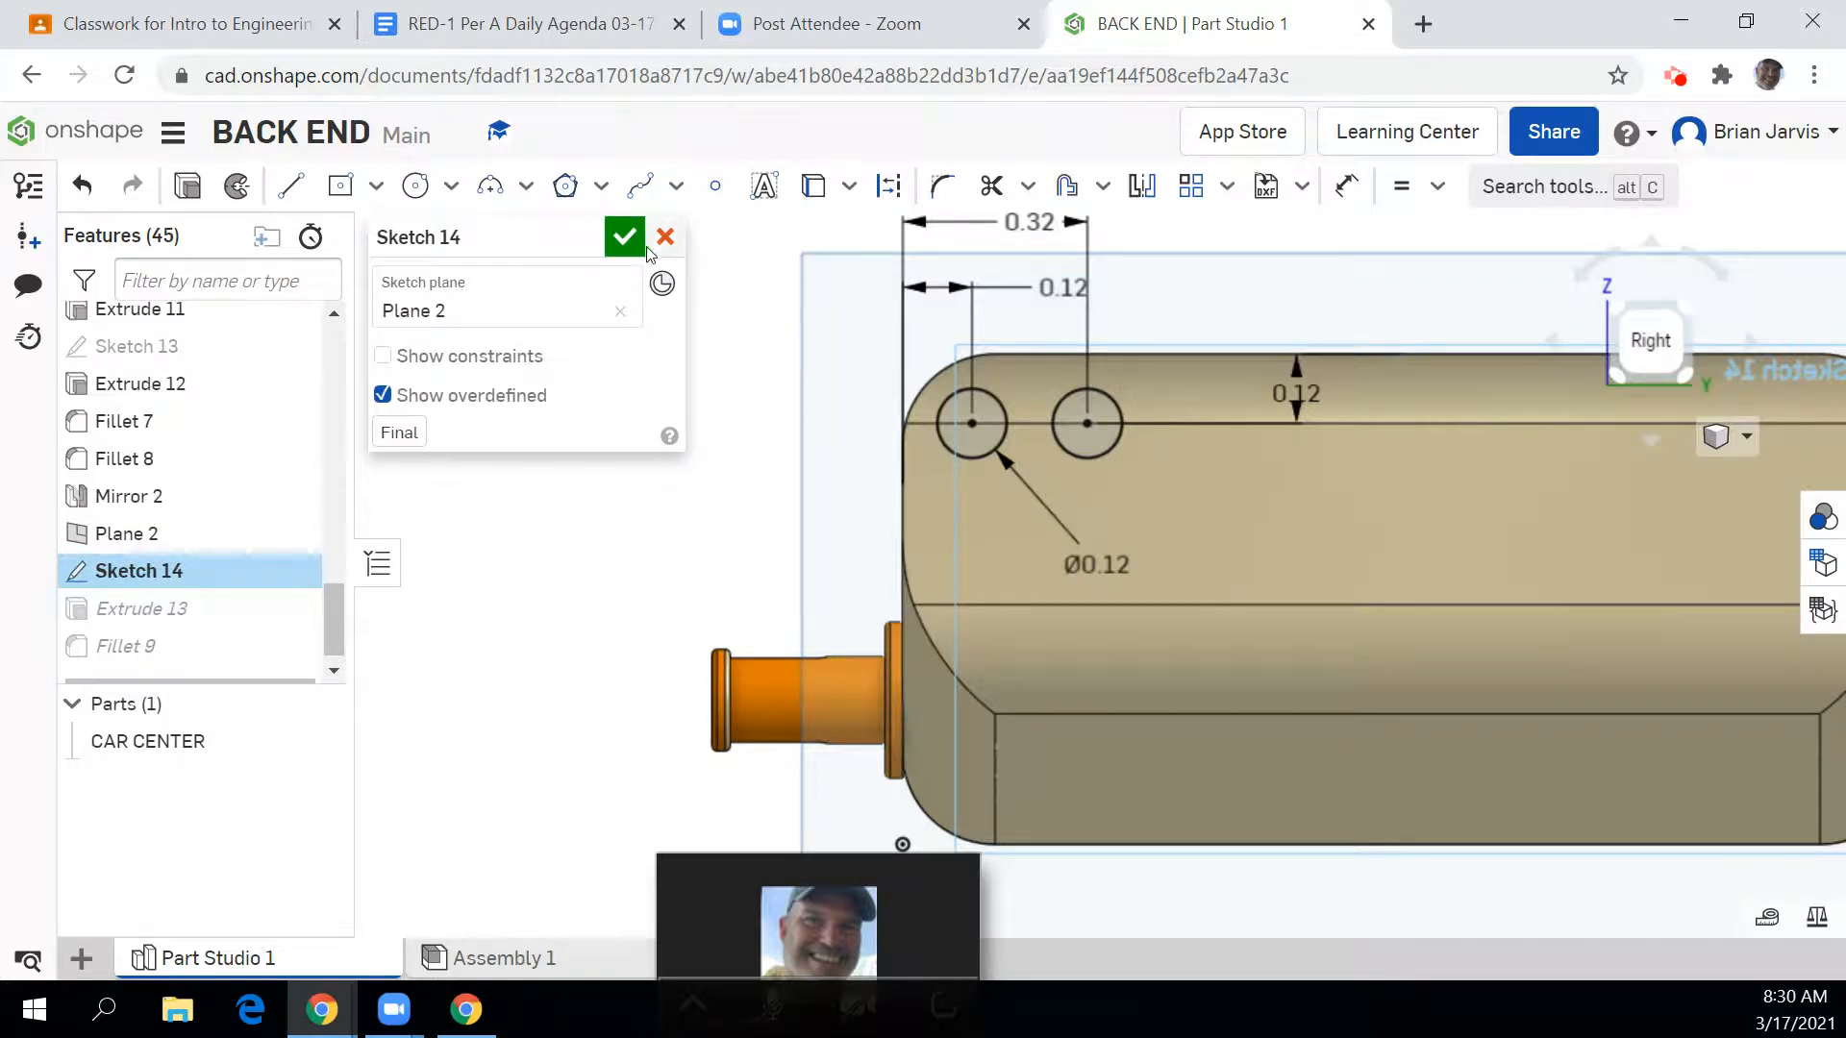
Step: Set the inner circle's distance from the body's side edge to 0.28 in and finish the sketch
double_click(1021, 229)
type(".28")
key("Return")
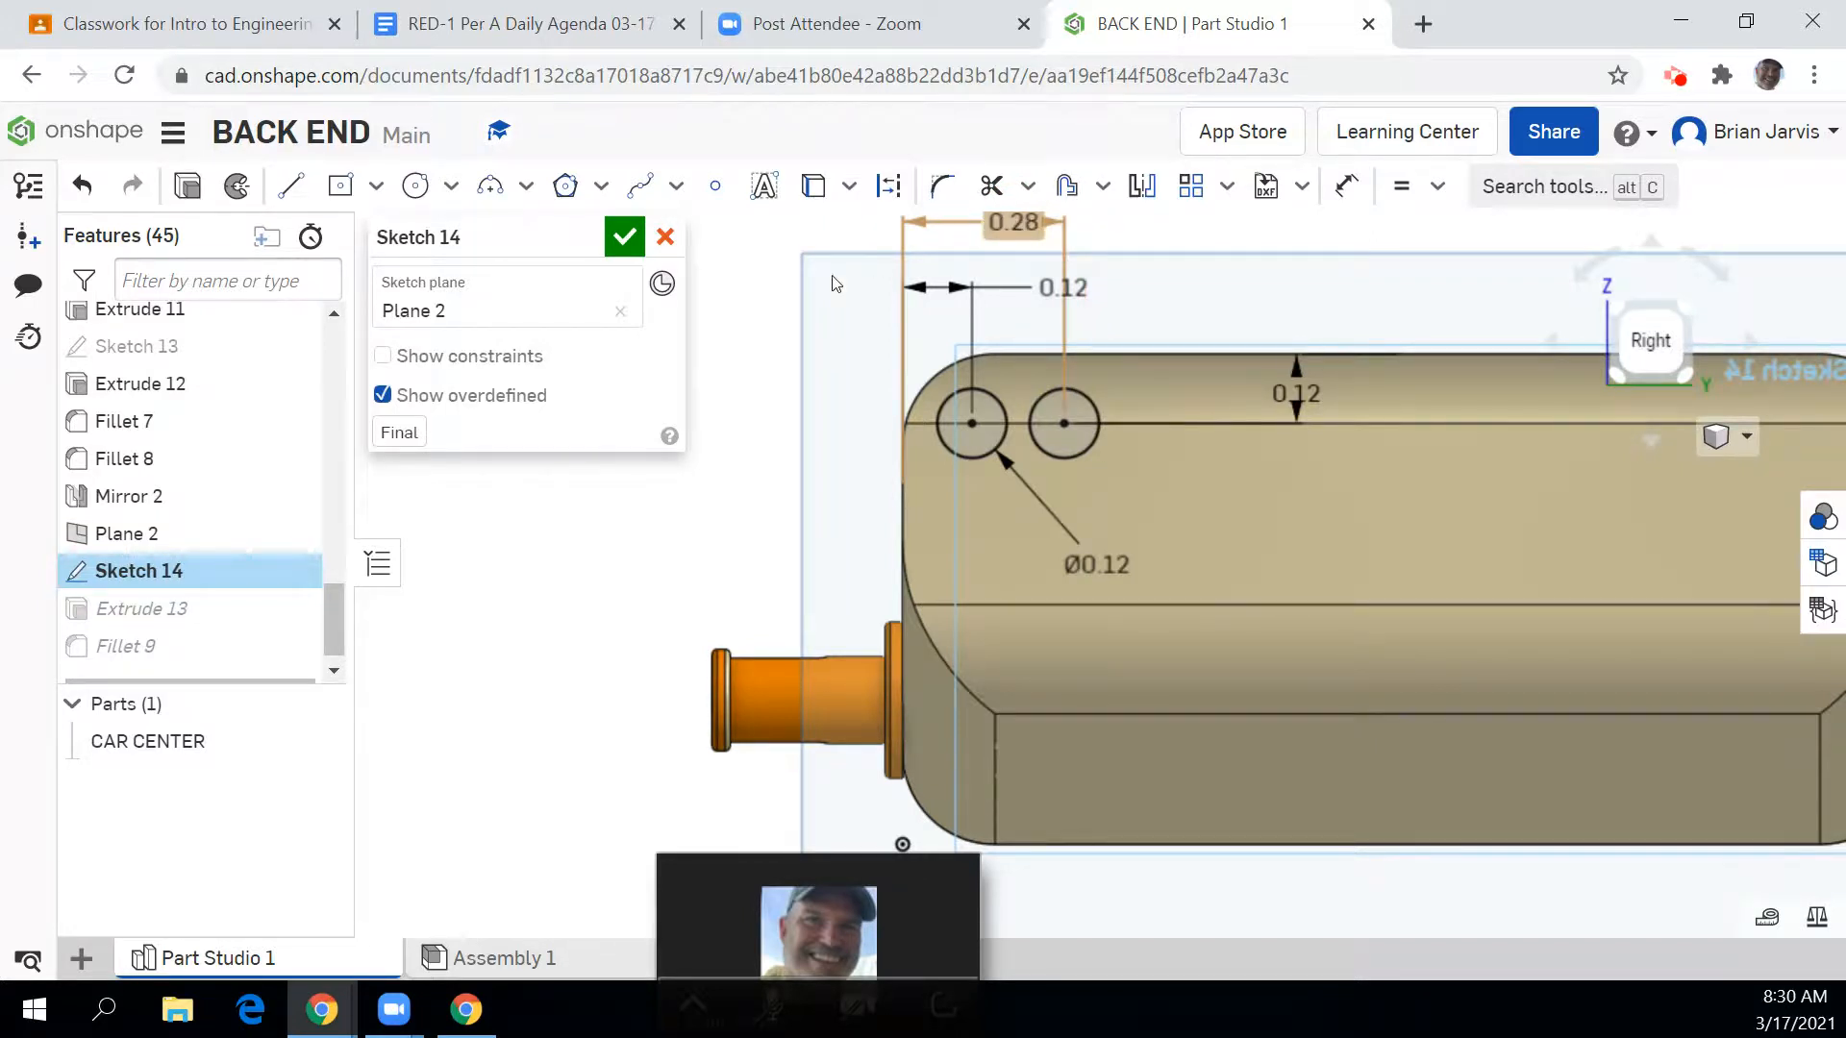
left_click(624, 236)
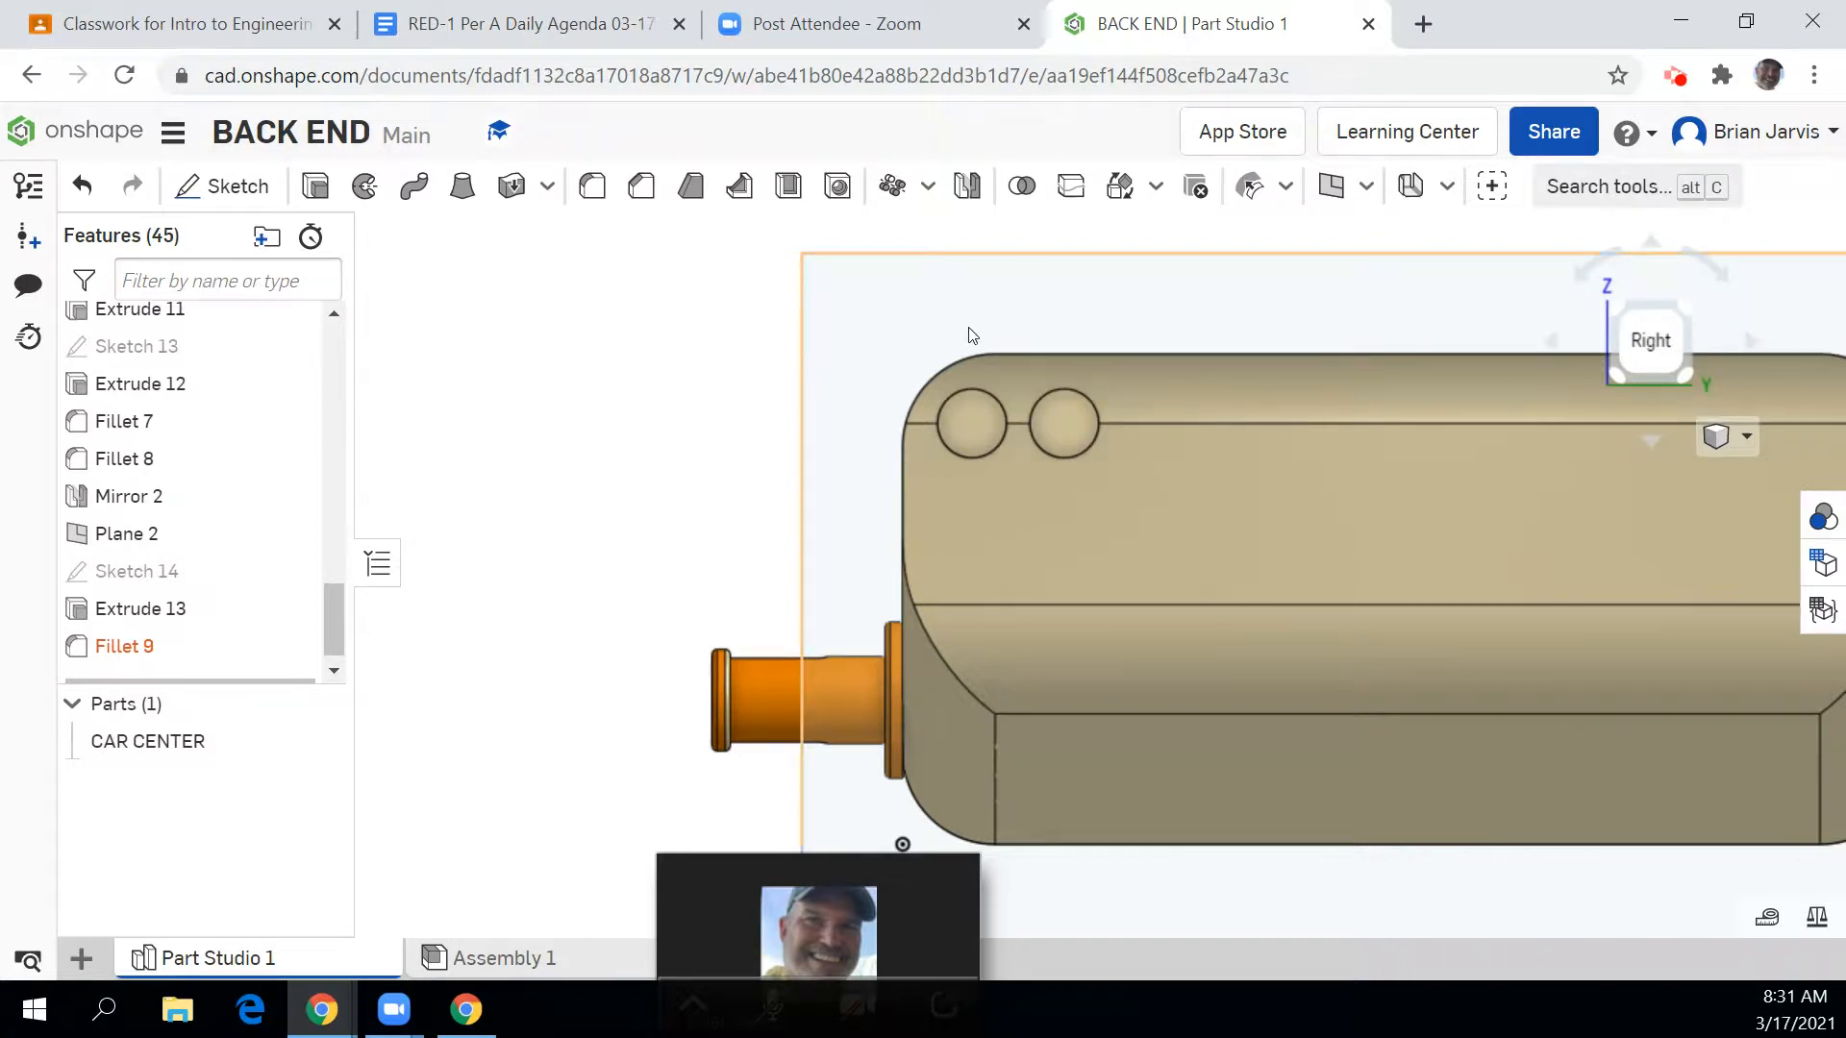
Step: Edit the fillet on the pockets' bottom edges and set its radius to 0.06 in
left_click(1623, 308)
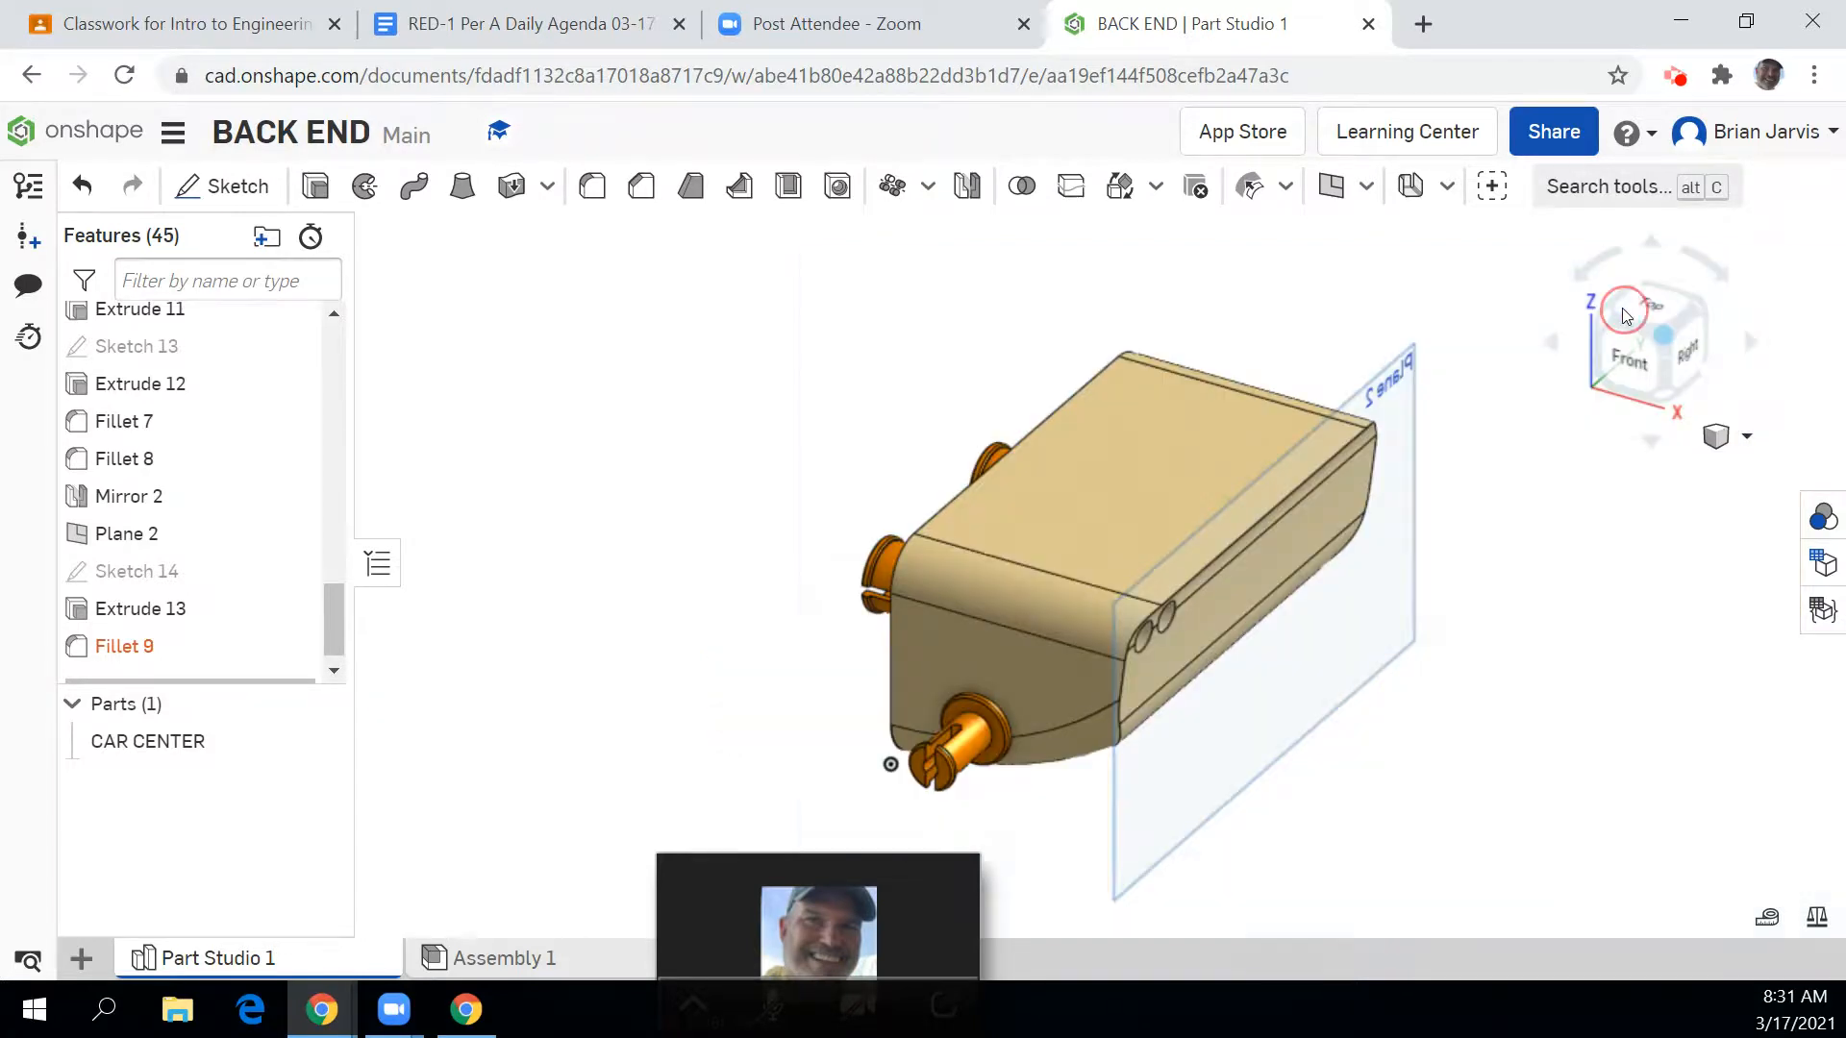
double_click(176, 647)
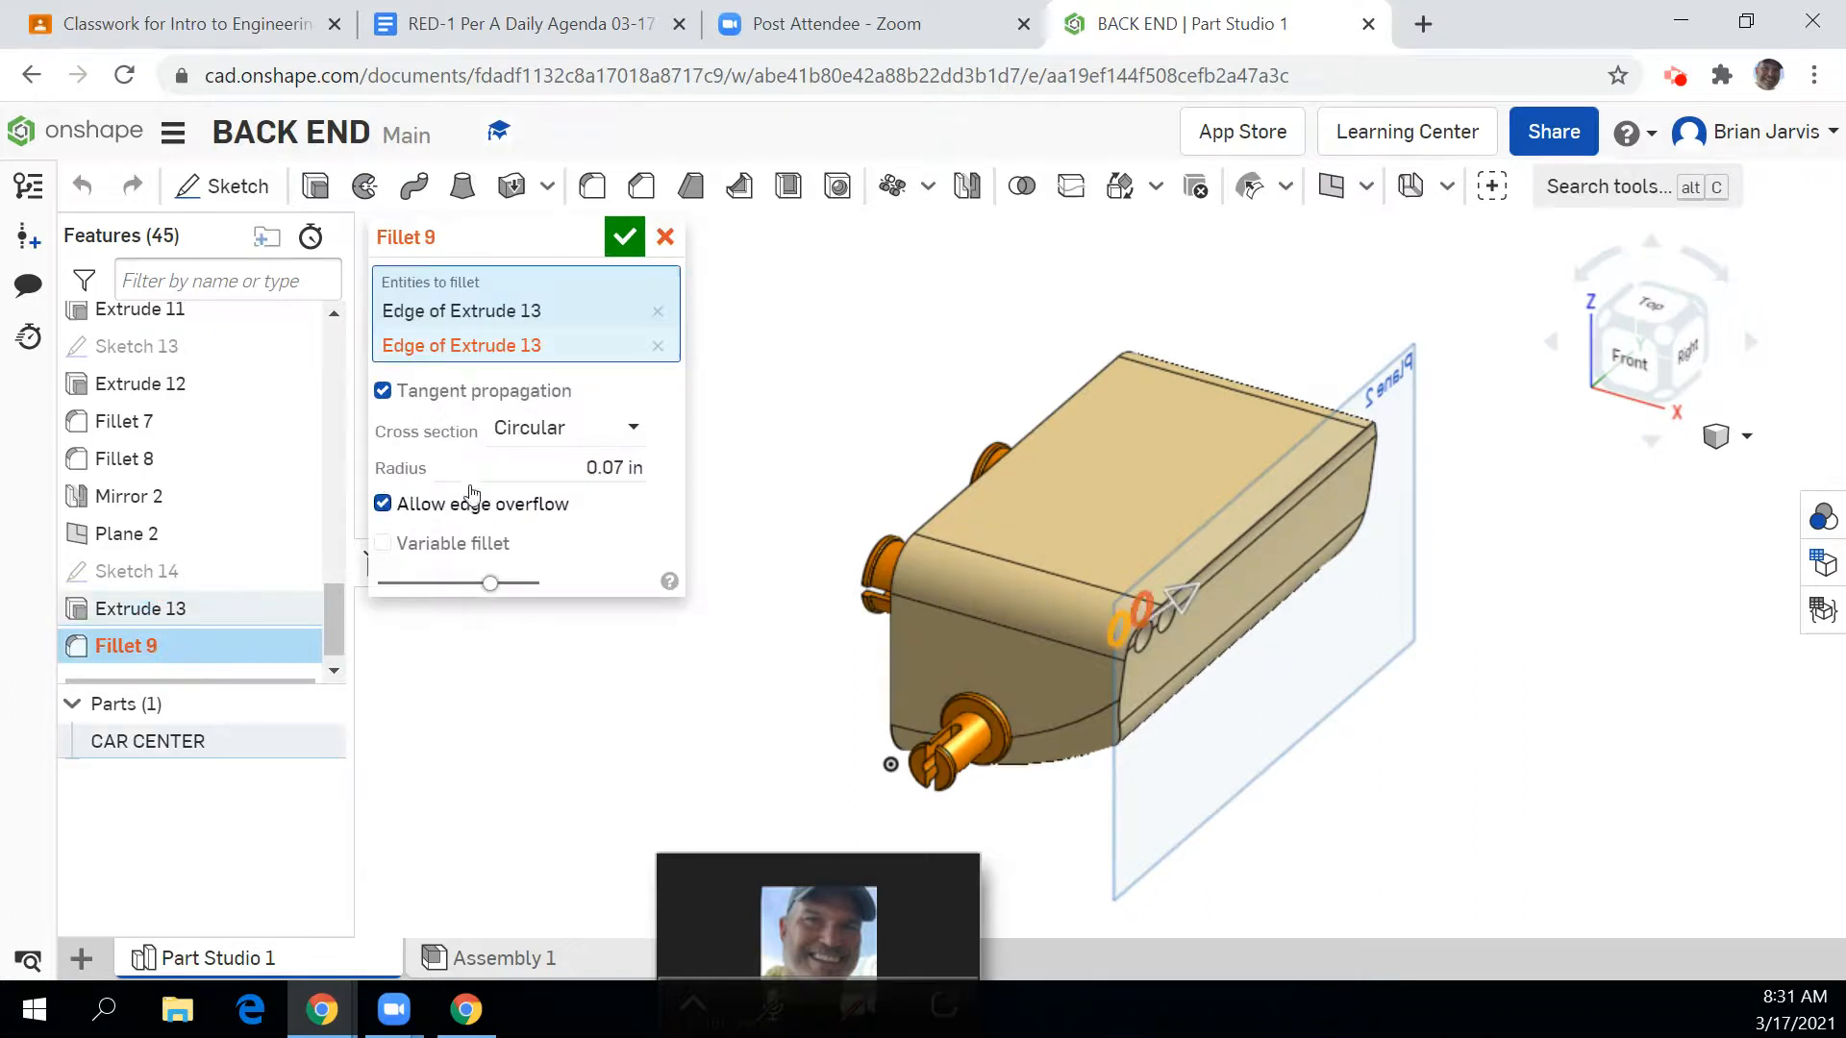
left_click(629, 470)
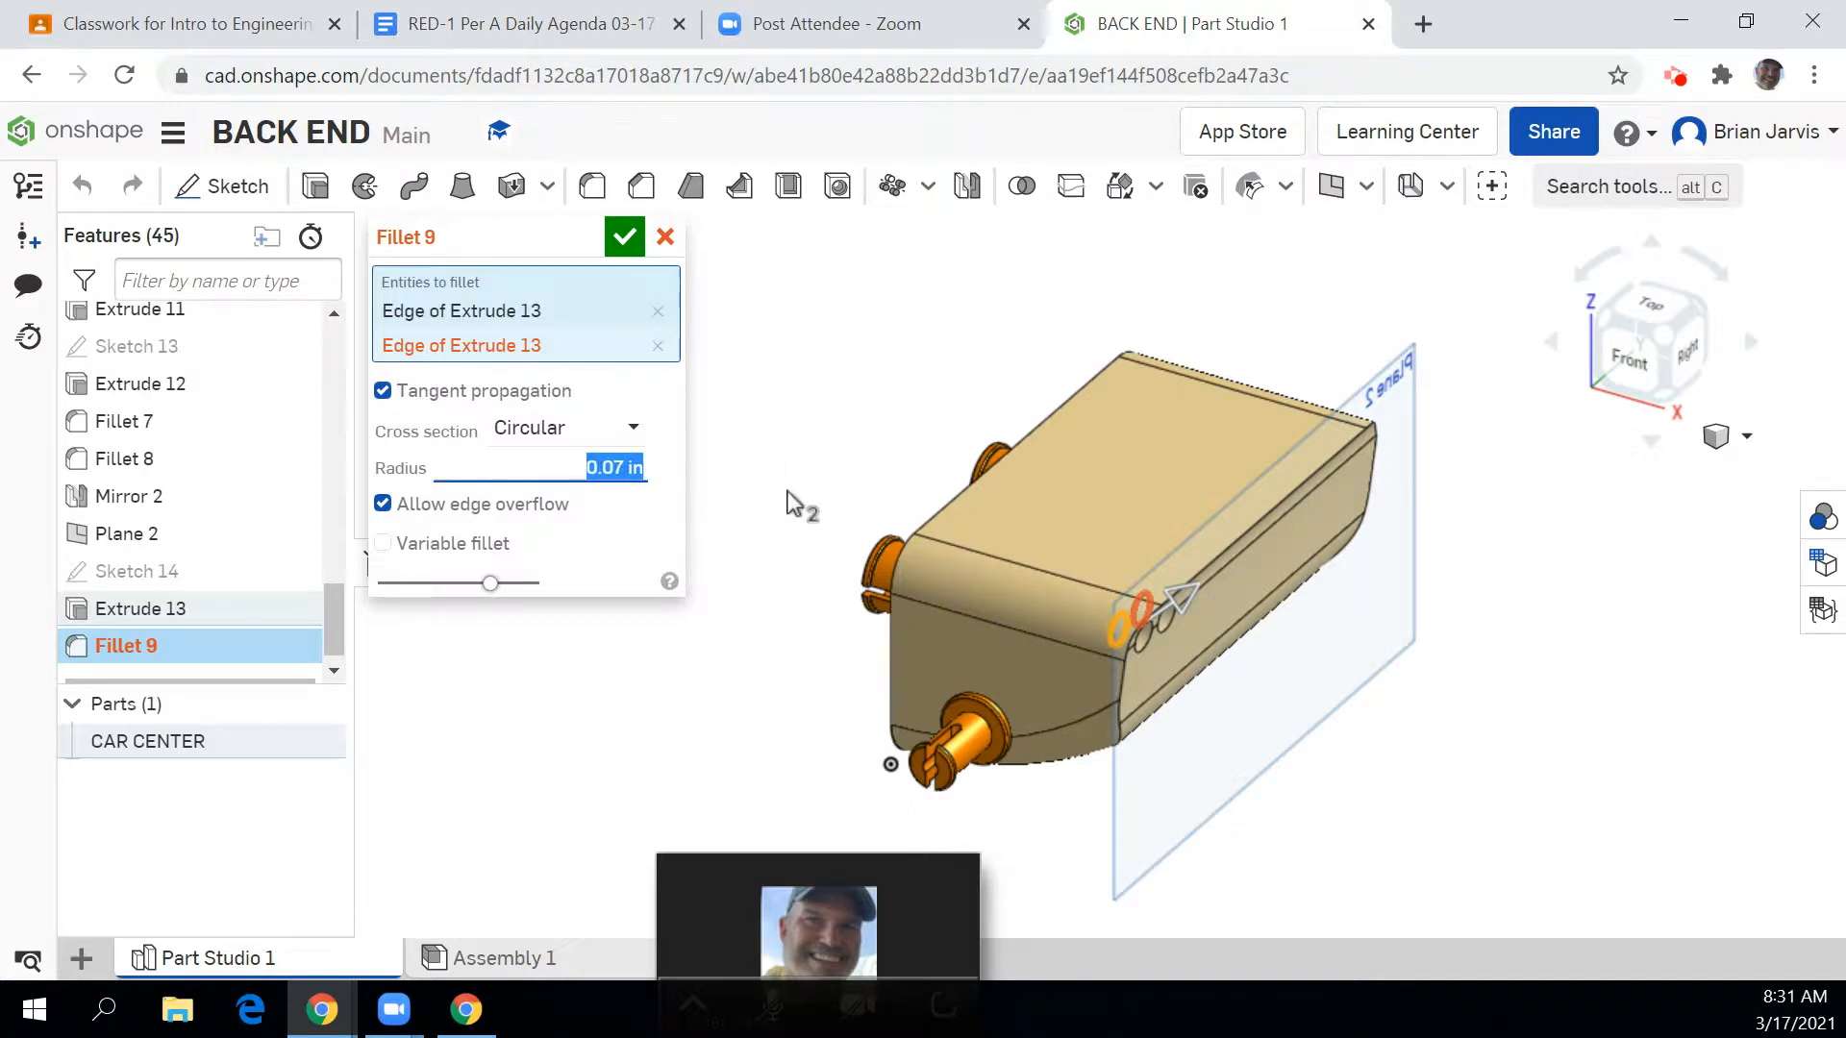
type(".06")
key("Return")
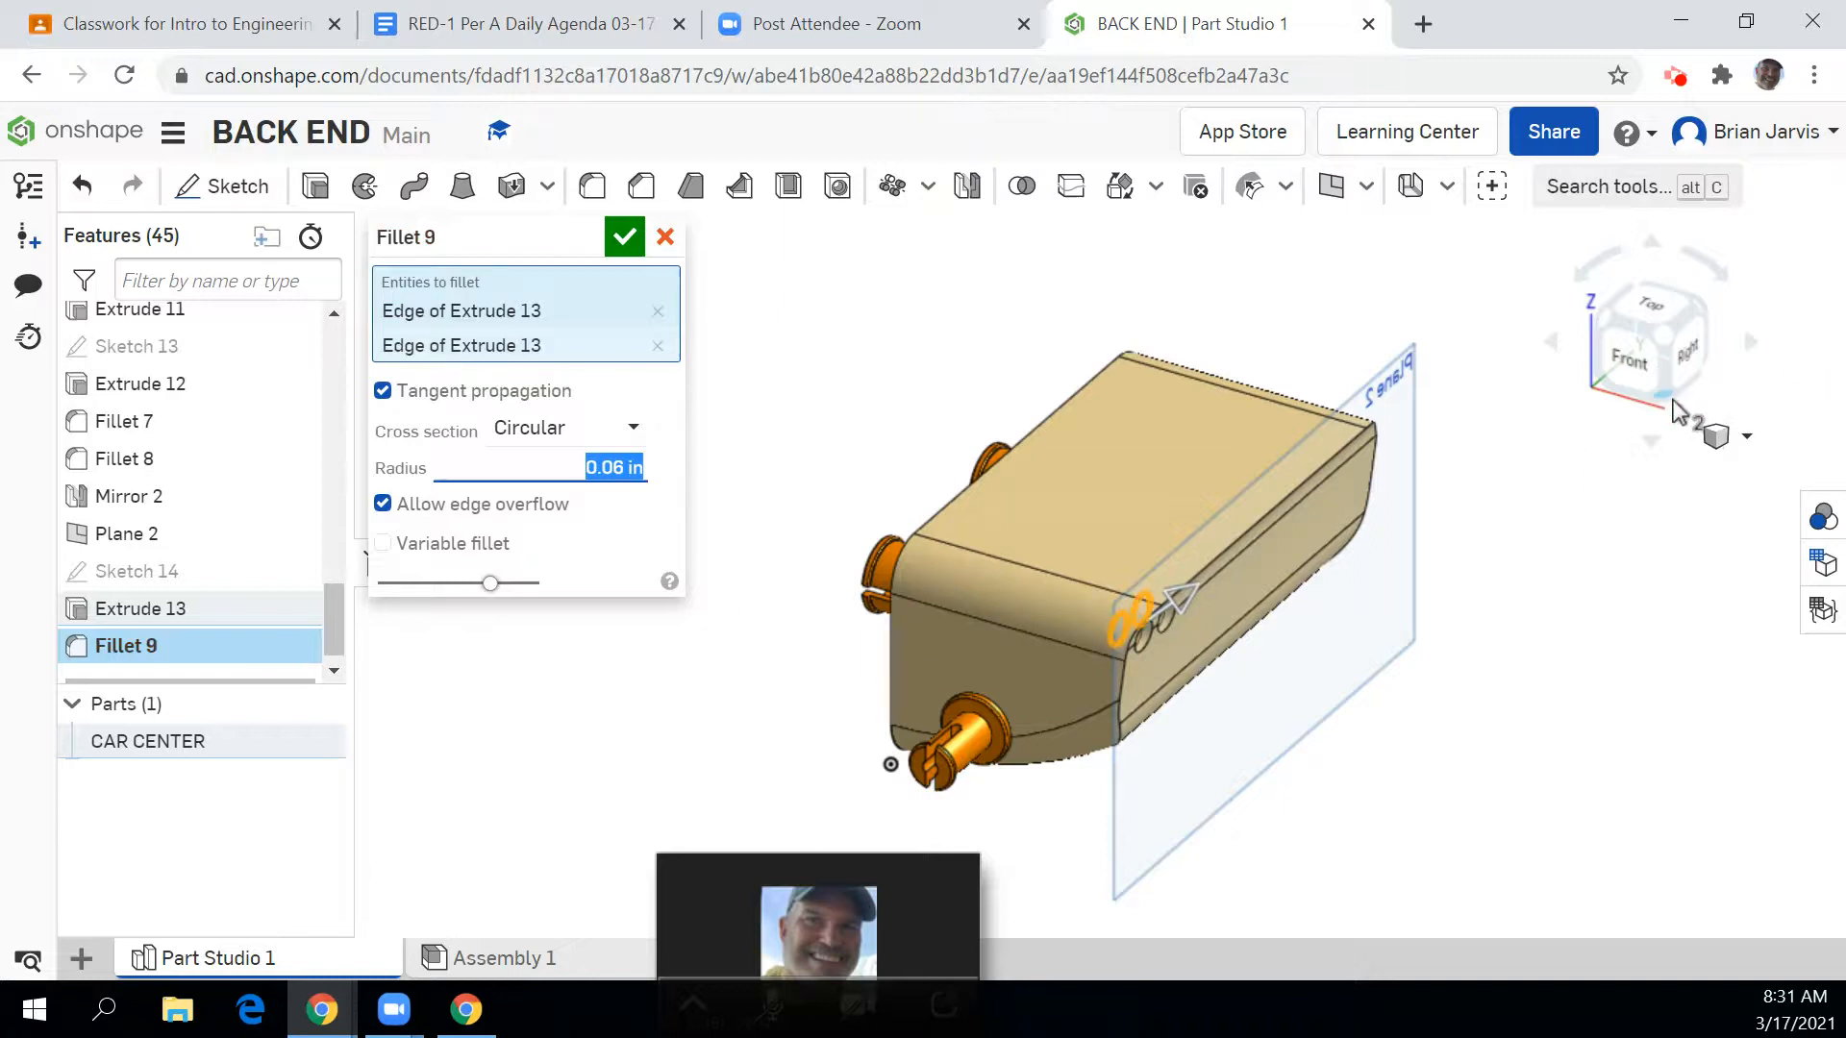
Step: Apply the 0.06 in fillet edit on the two circular pockets and inspect them from the right side
left_click(1673, 348)
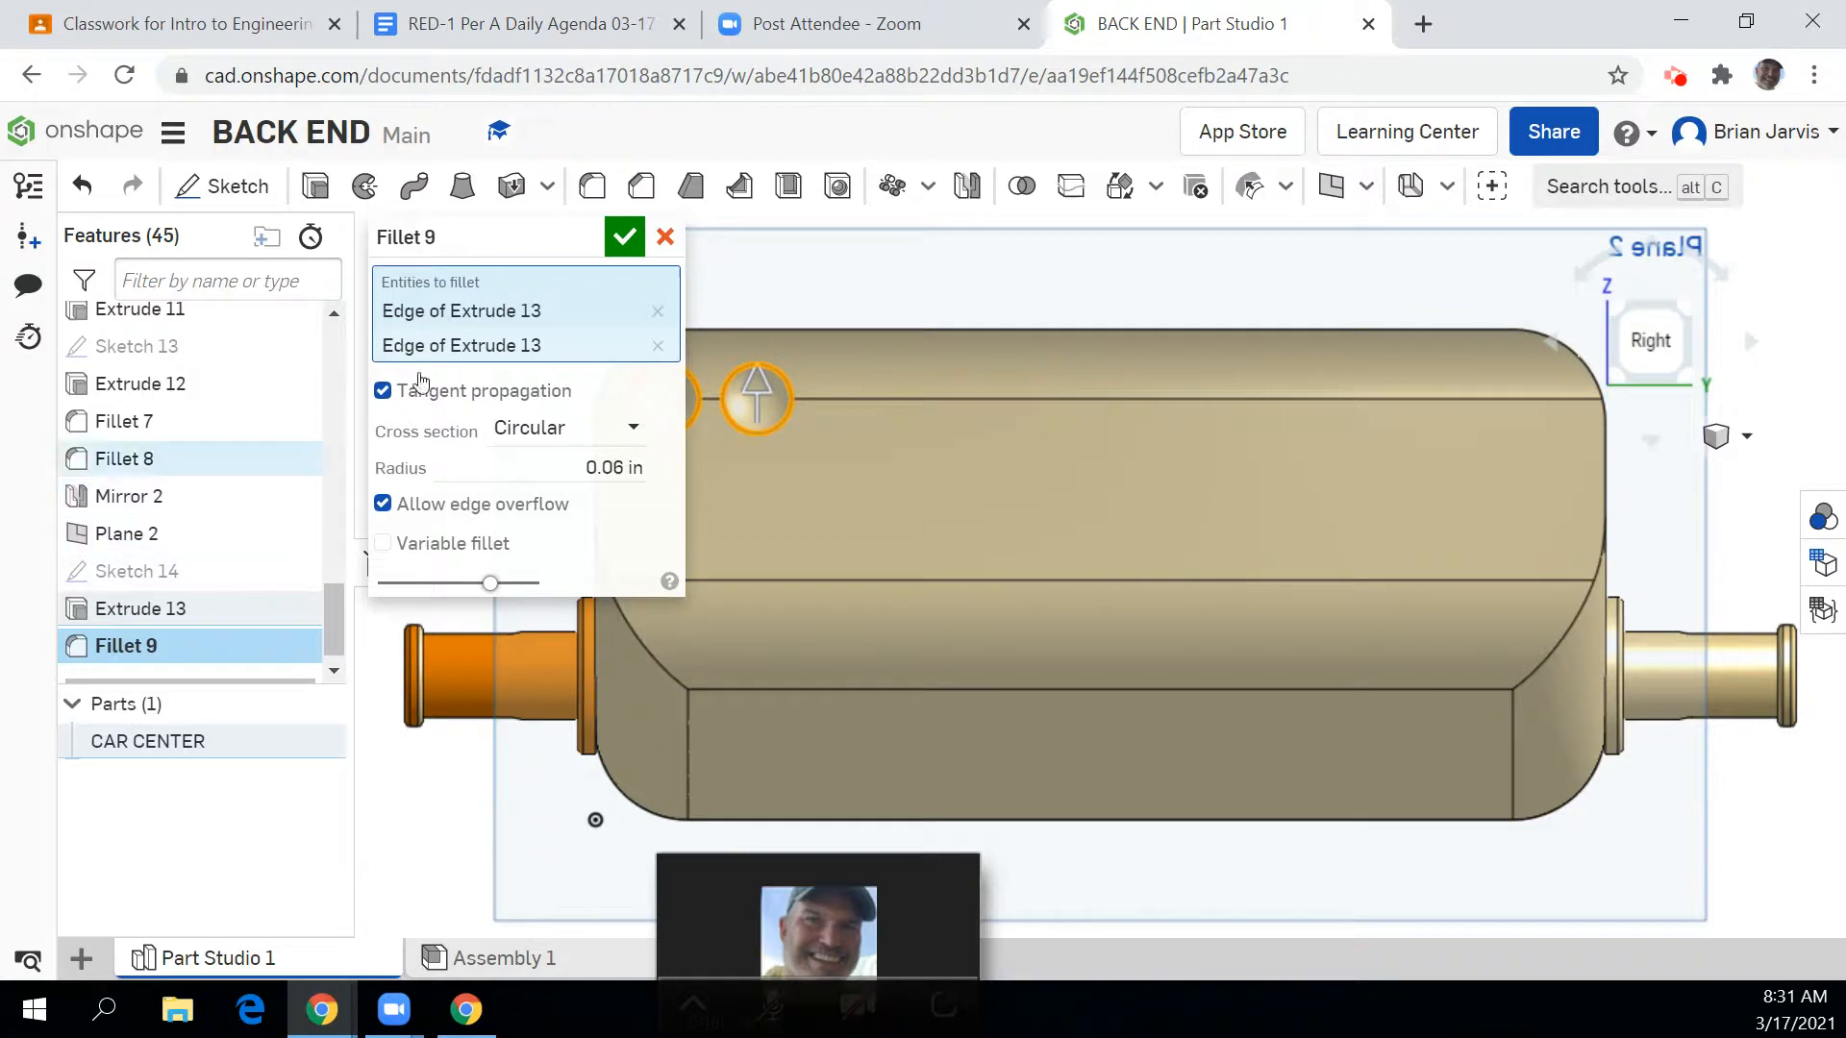
left_click(623, 235)
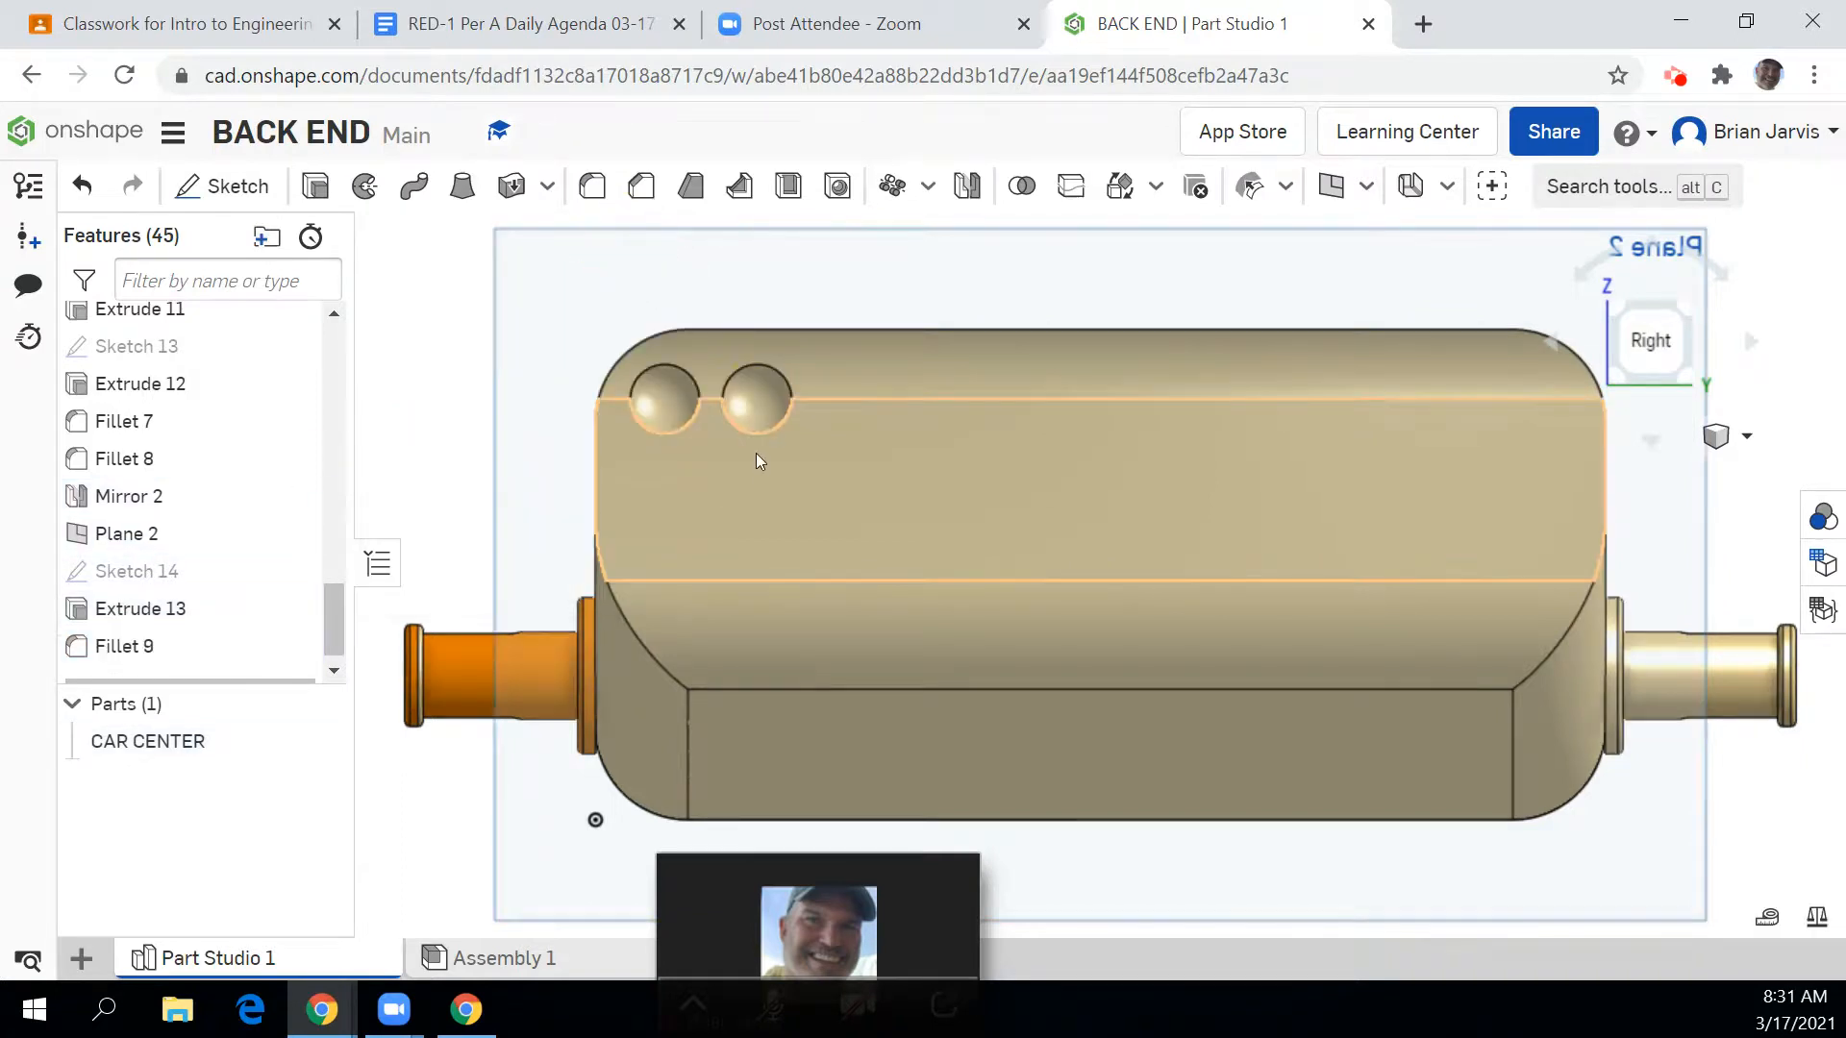
scroll(756, 453, "up", 3)
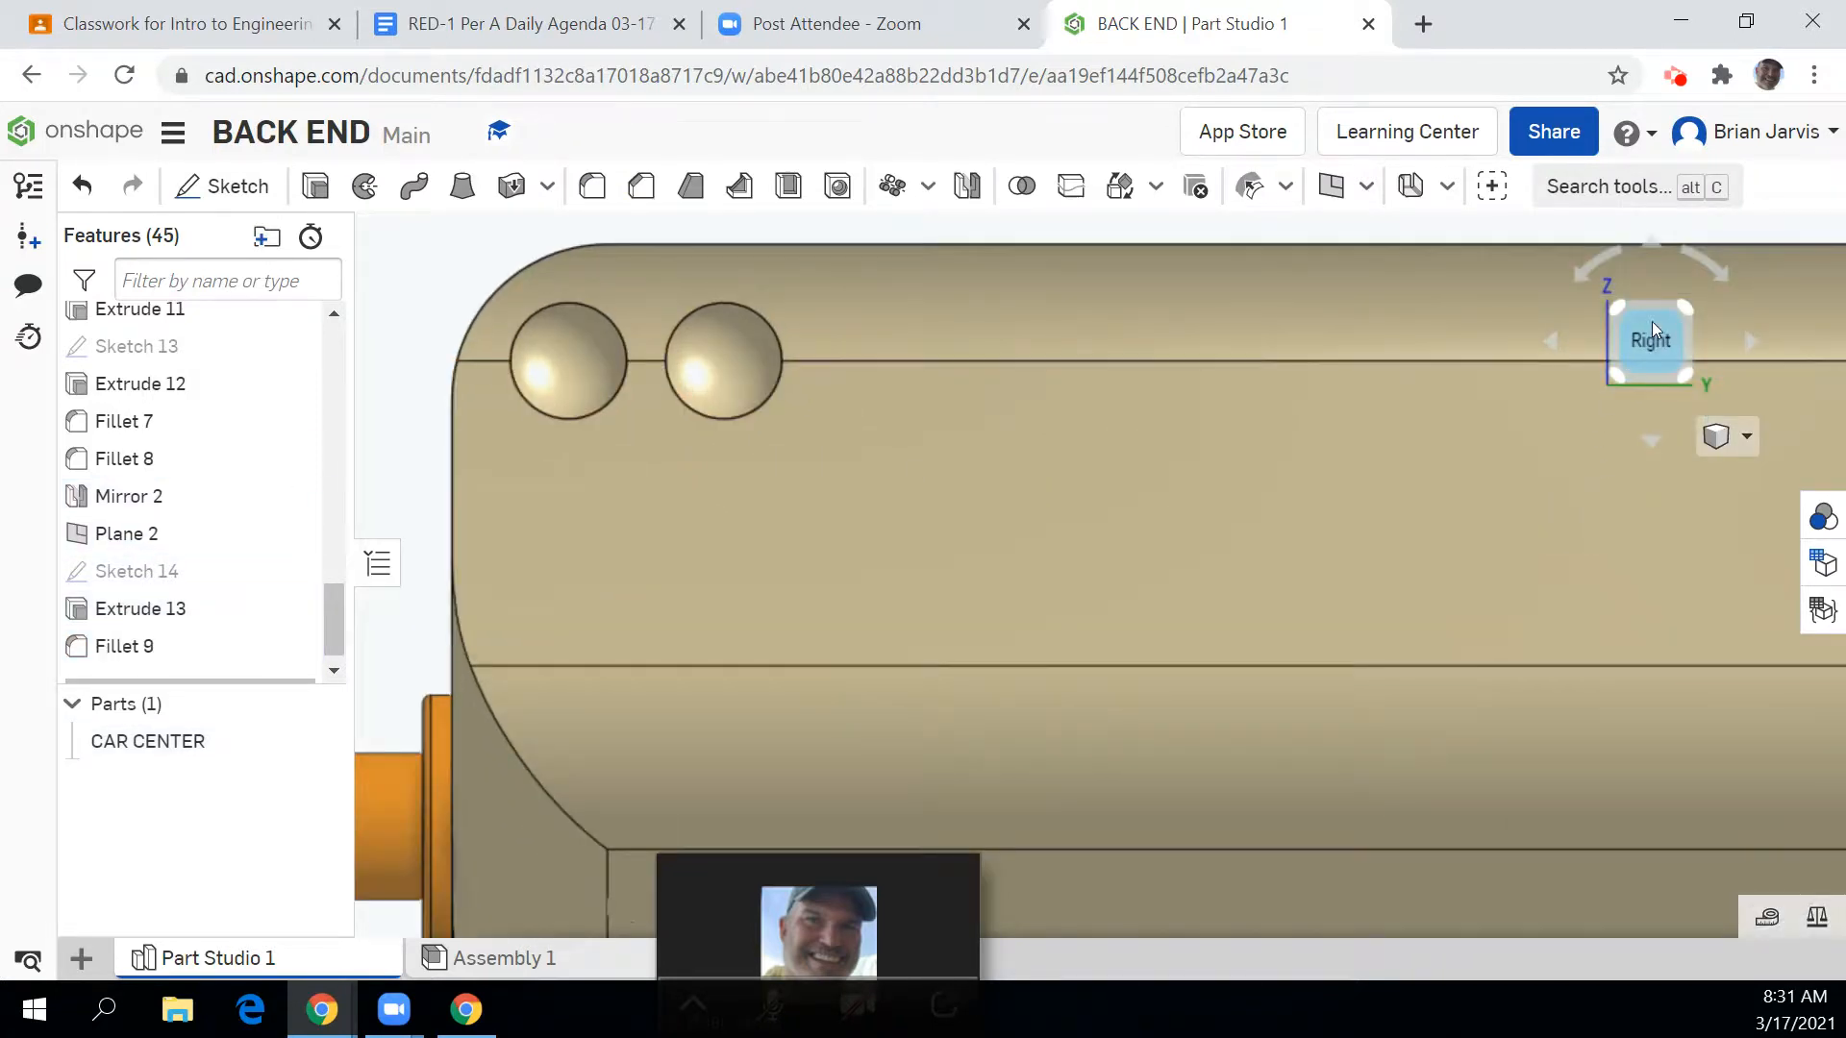
left_click(1626, 320)
left_click(1557, 696)
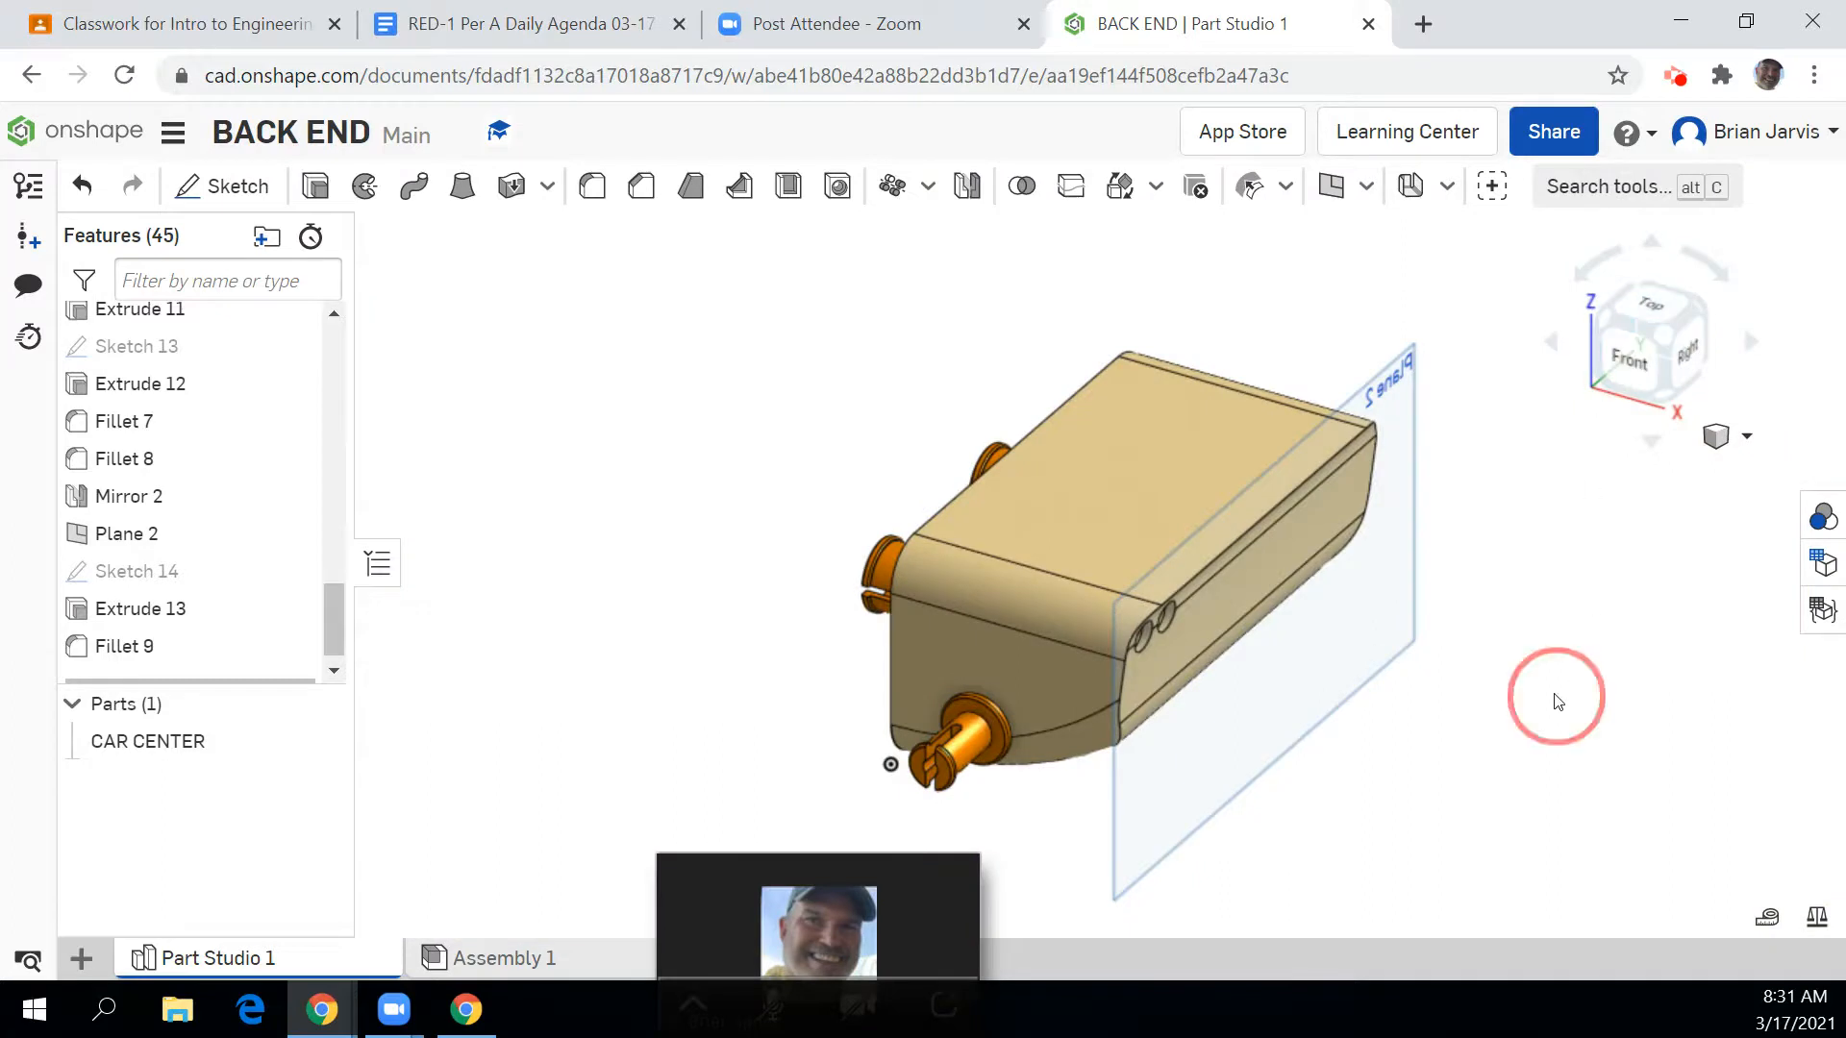
Step: Find the hidden Plane 1 in the feature list and show it in the model
middle_click_drag(1454, 630, 1381, 552)
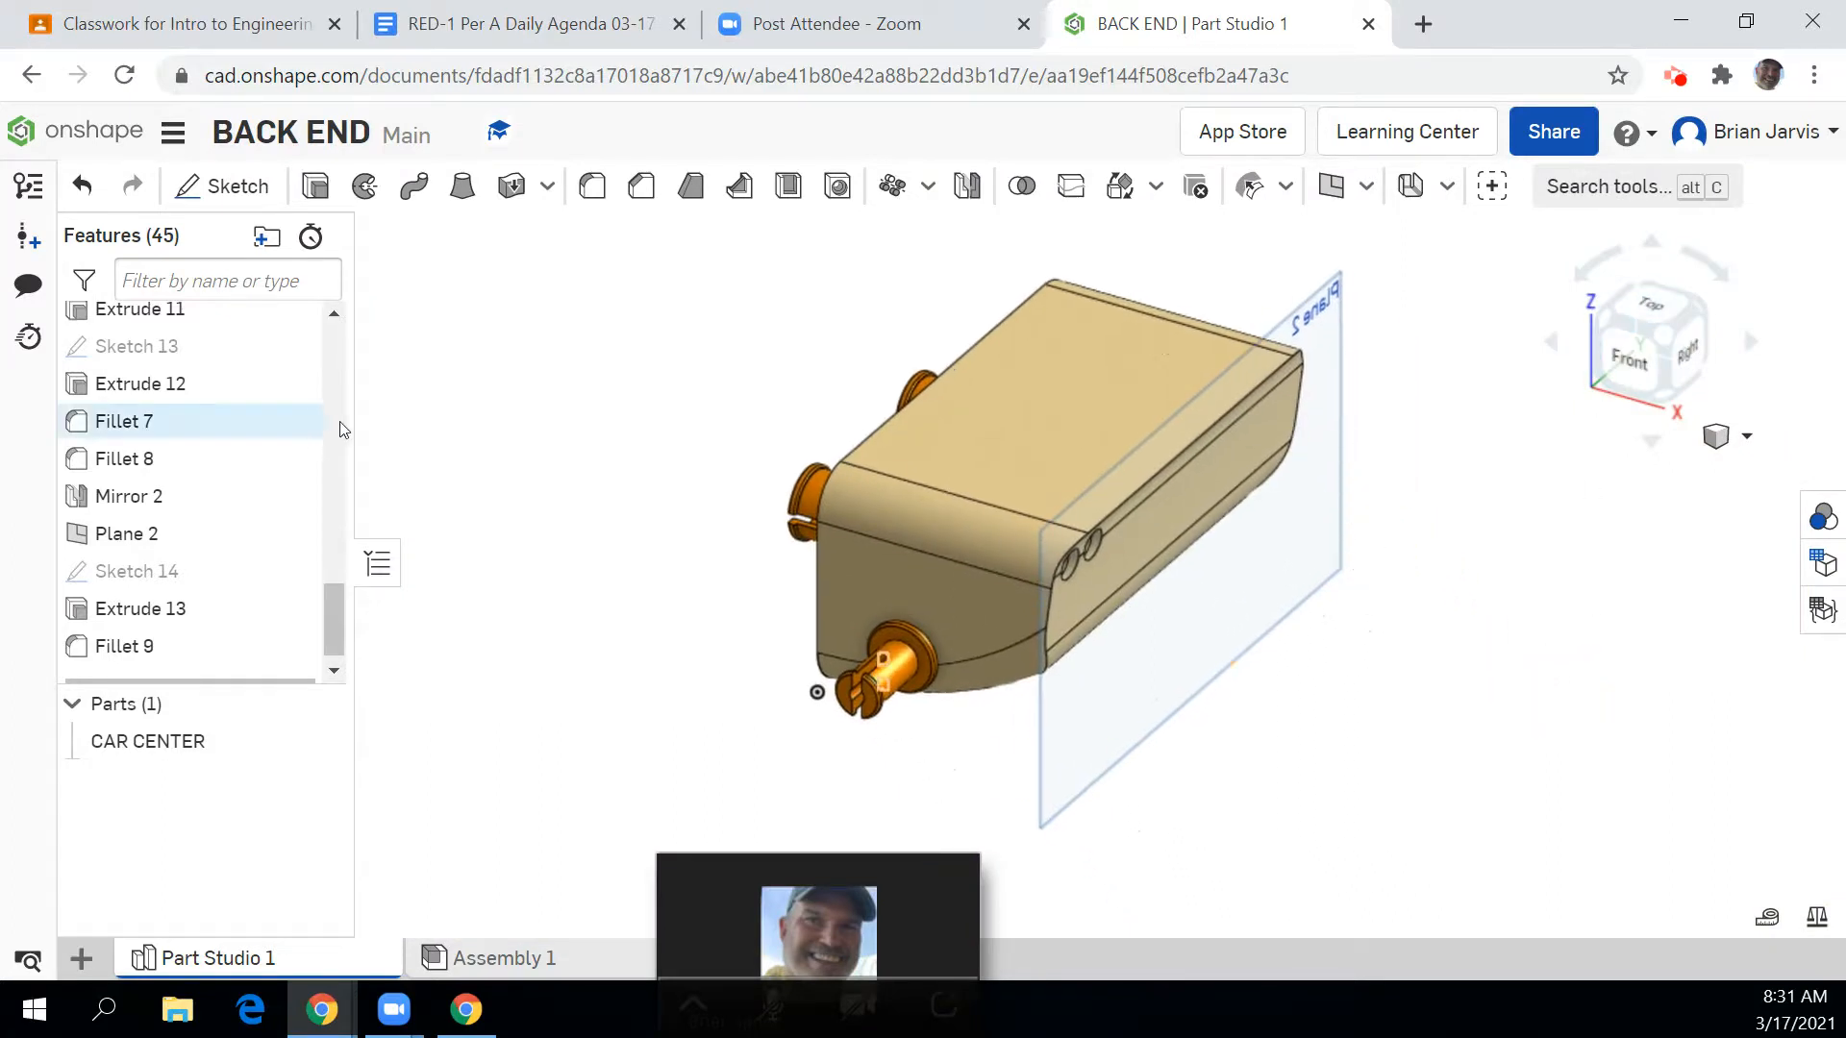
left_click_drag(336, 610, 328, 375)
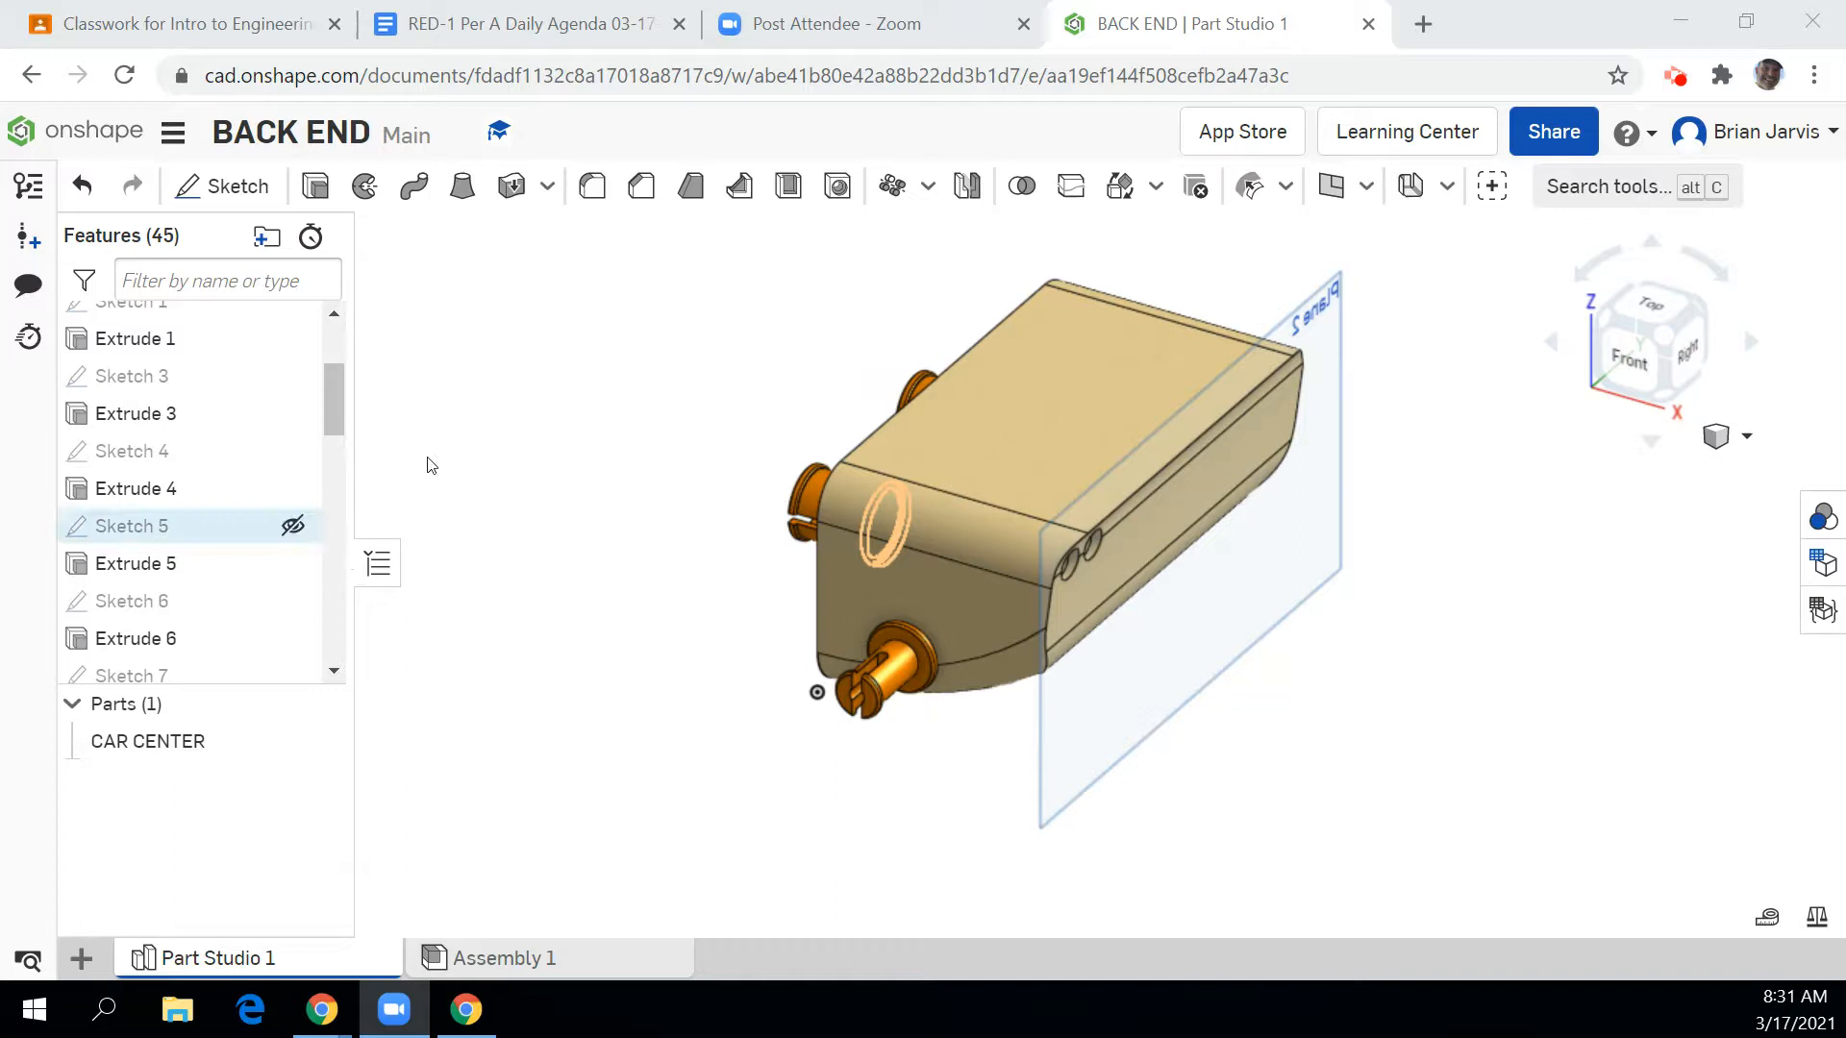
mouse_move(331, 398)
left_mouse_down()
mouse_move(335, 350)
mouse_move(311, 479)
left_mouse_up()
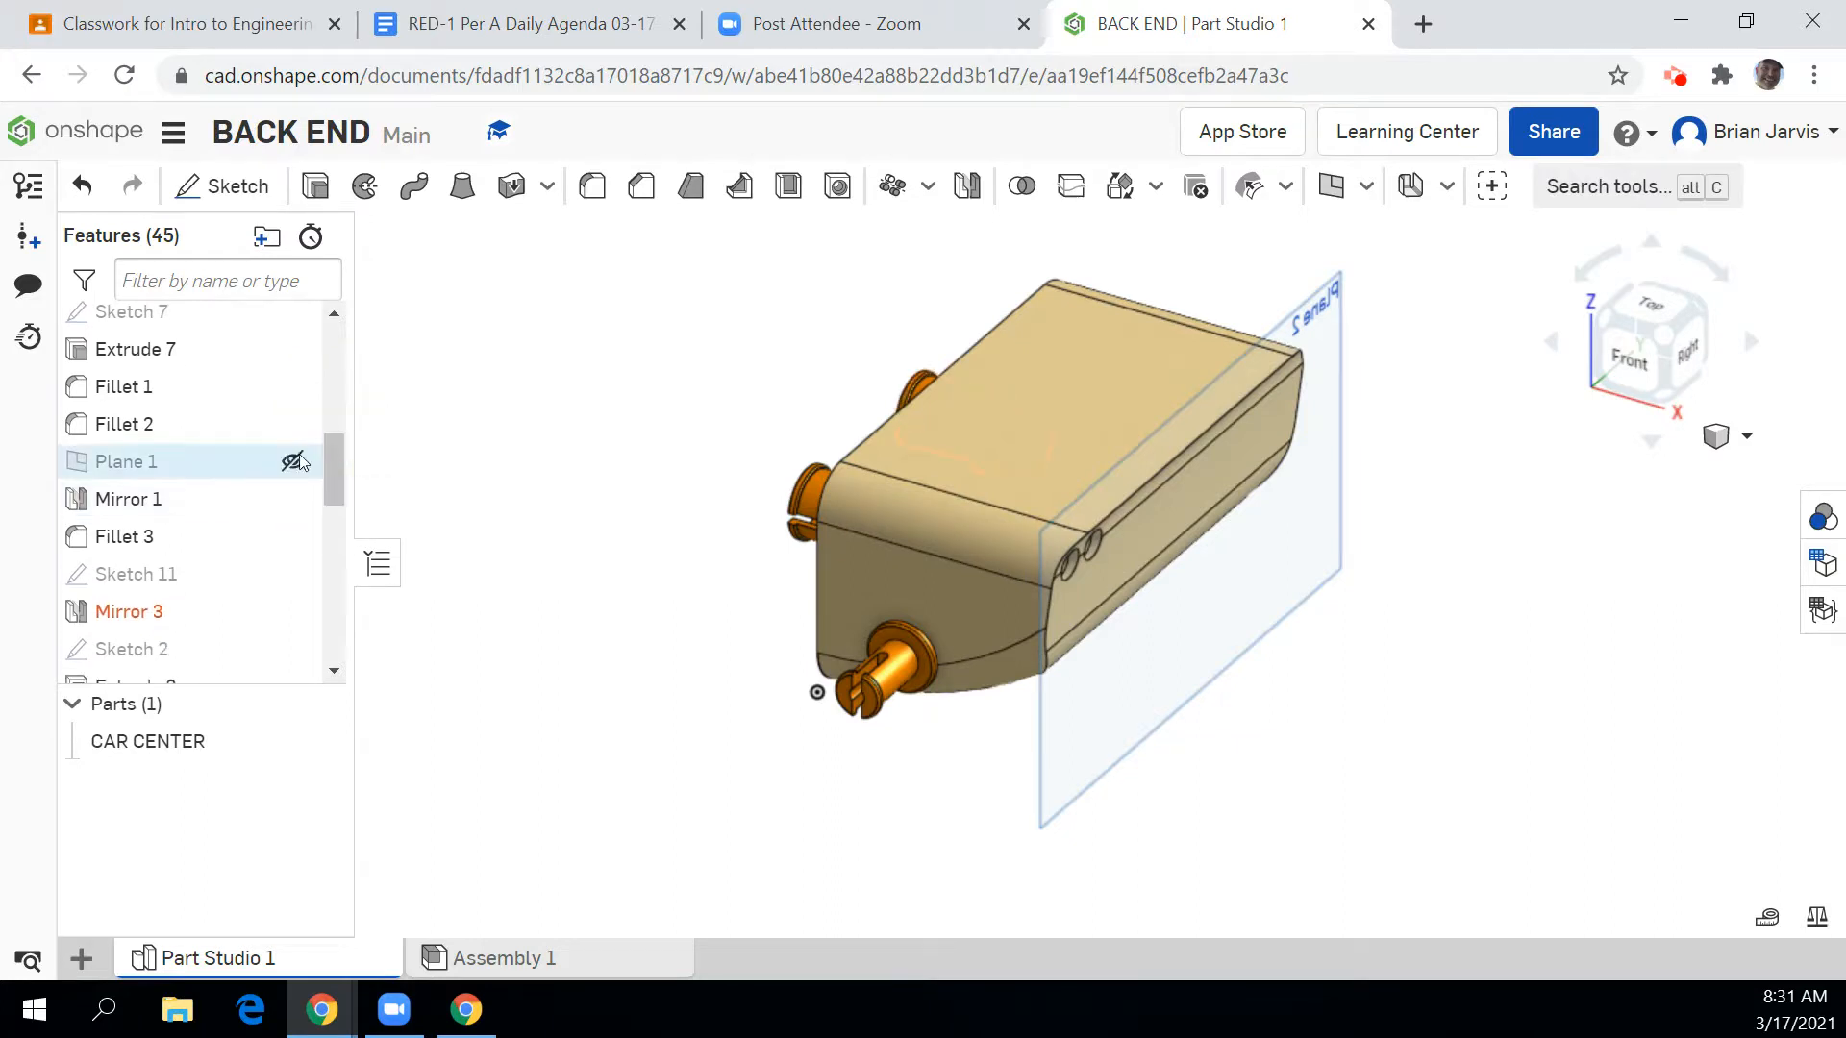
left_click(301, 459)
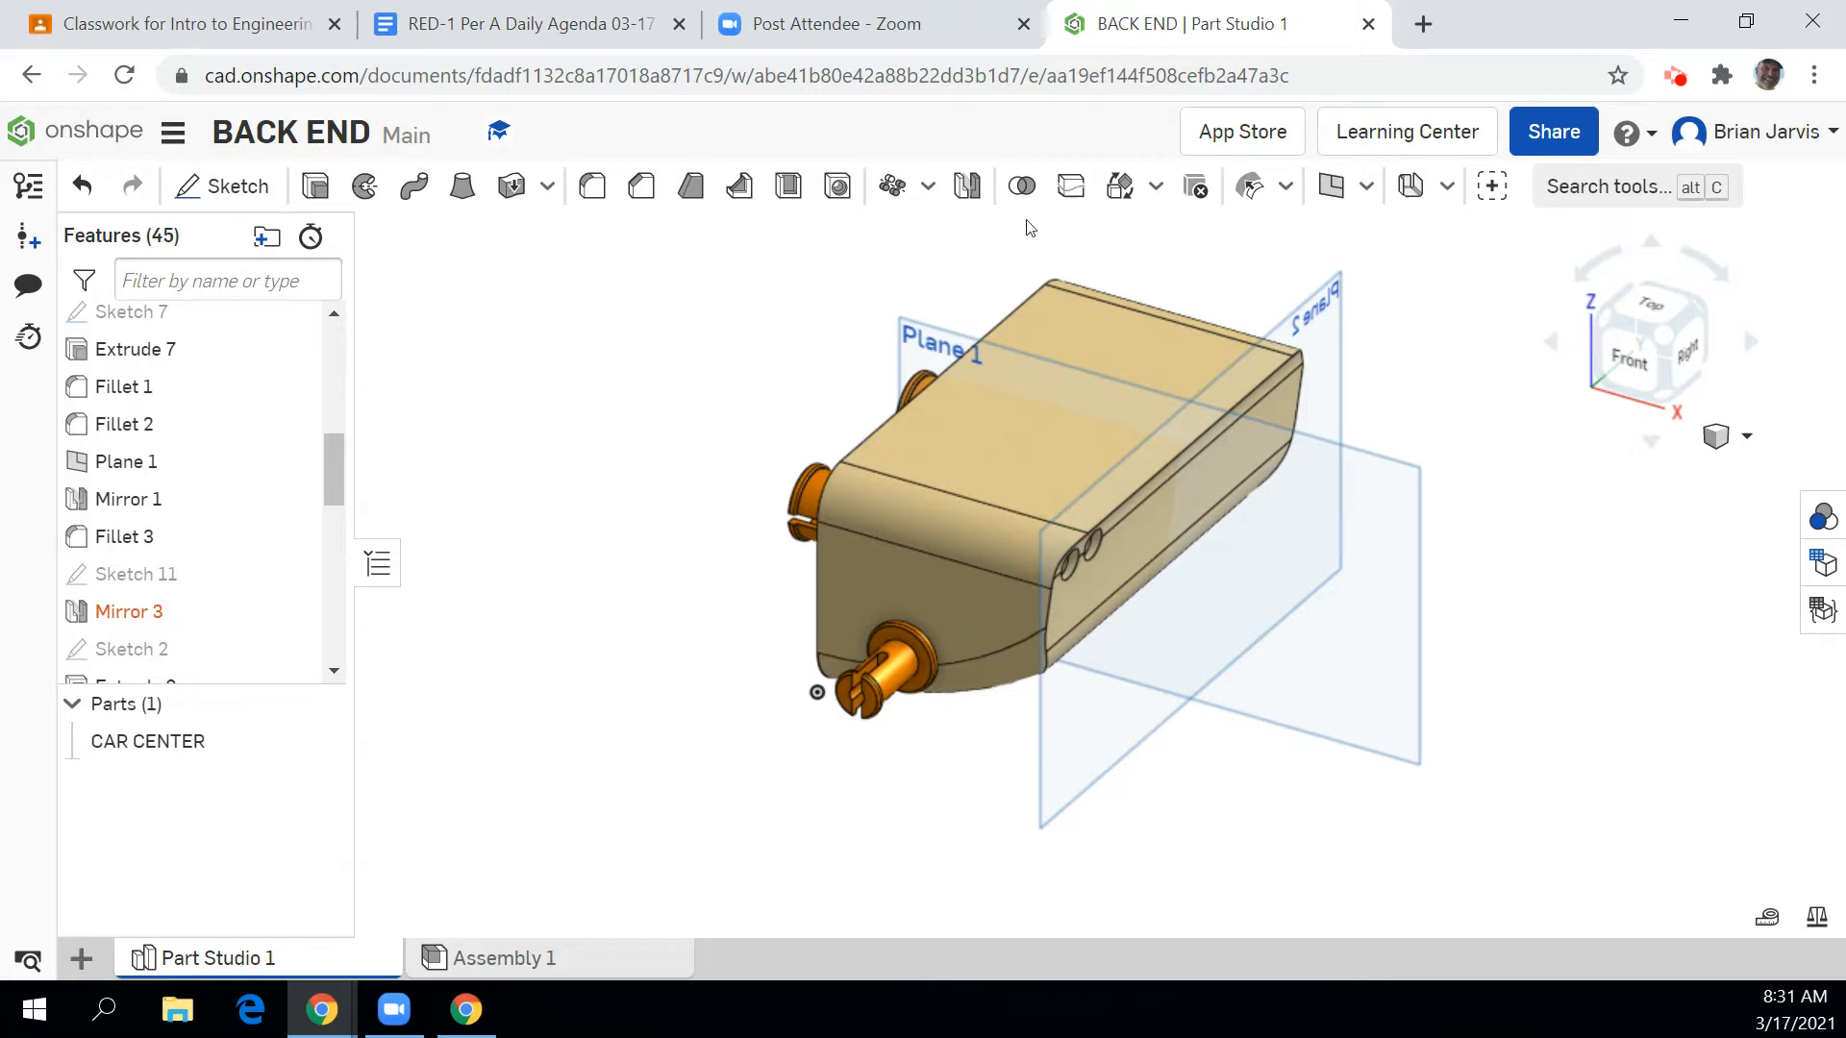
Step: Mirror the pocket features Extrude 13 and Fillet 9 across Plane 1 with a feature mirror
left_click(967, 186)
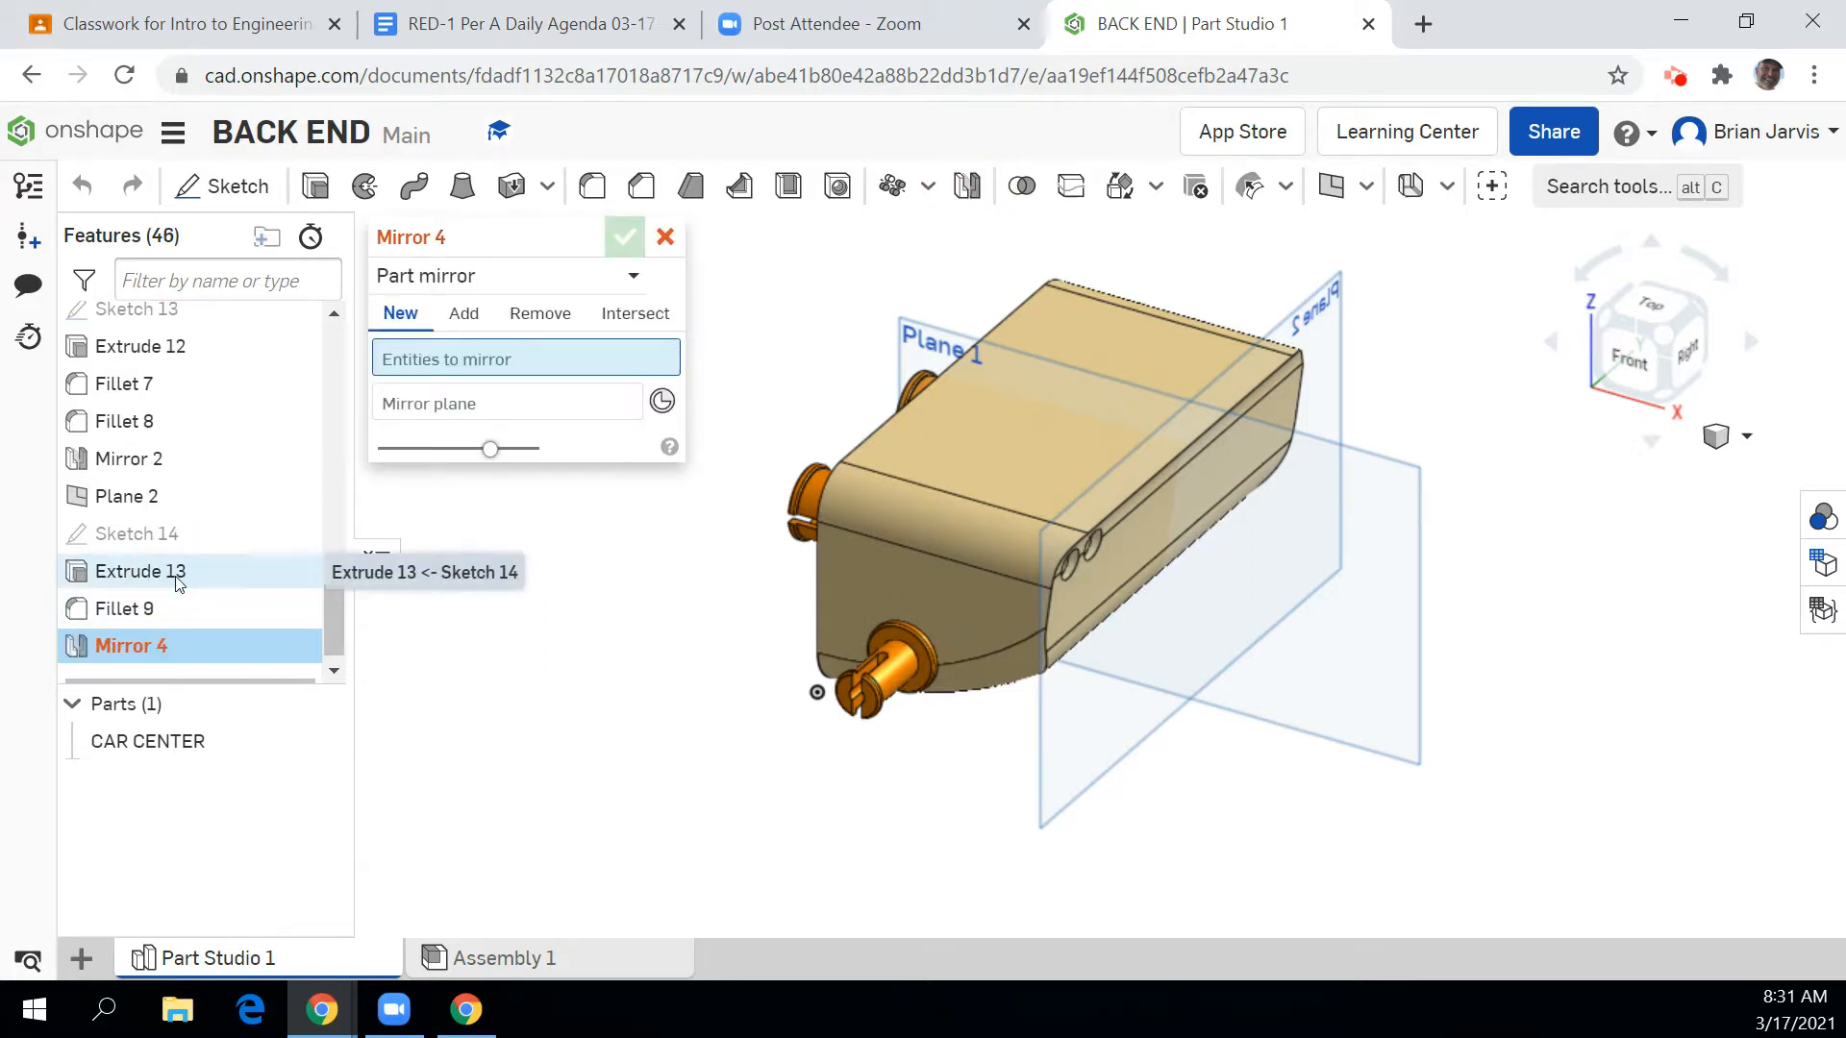
left_click(512, 281)
left_click(466, 361)
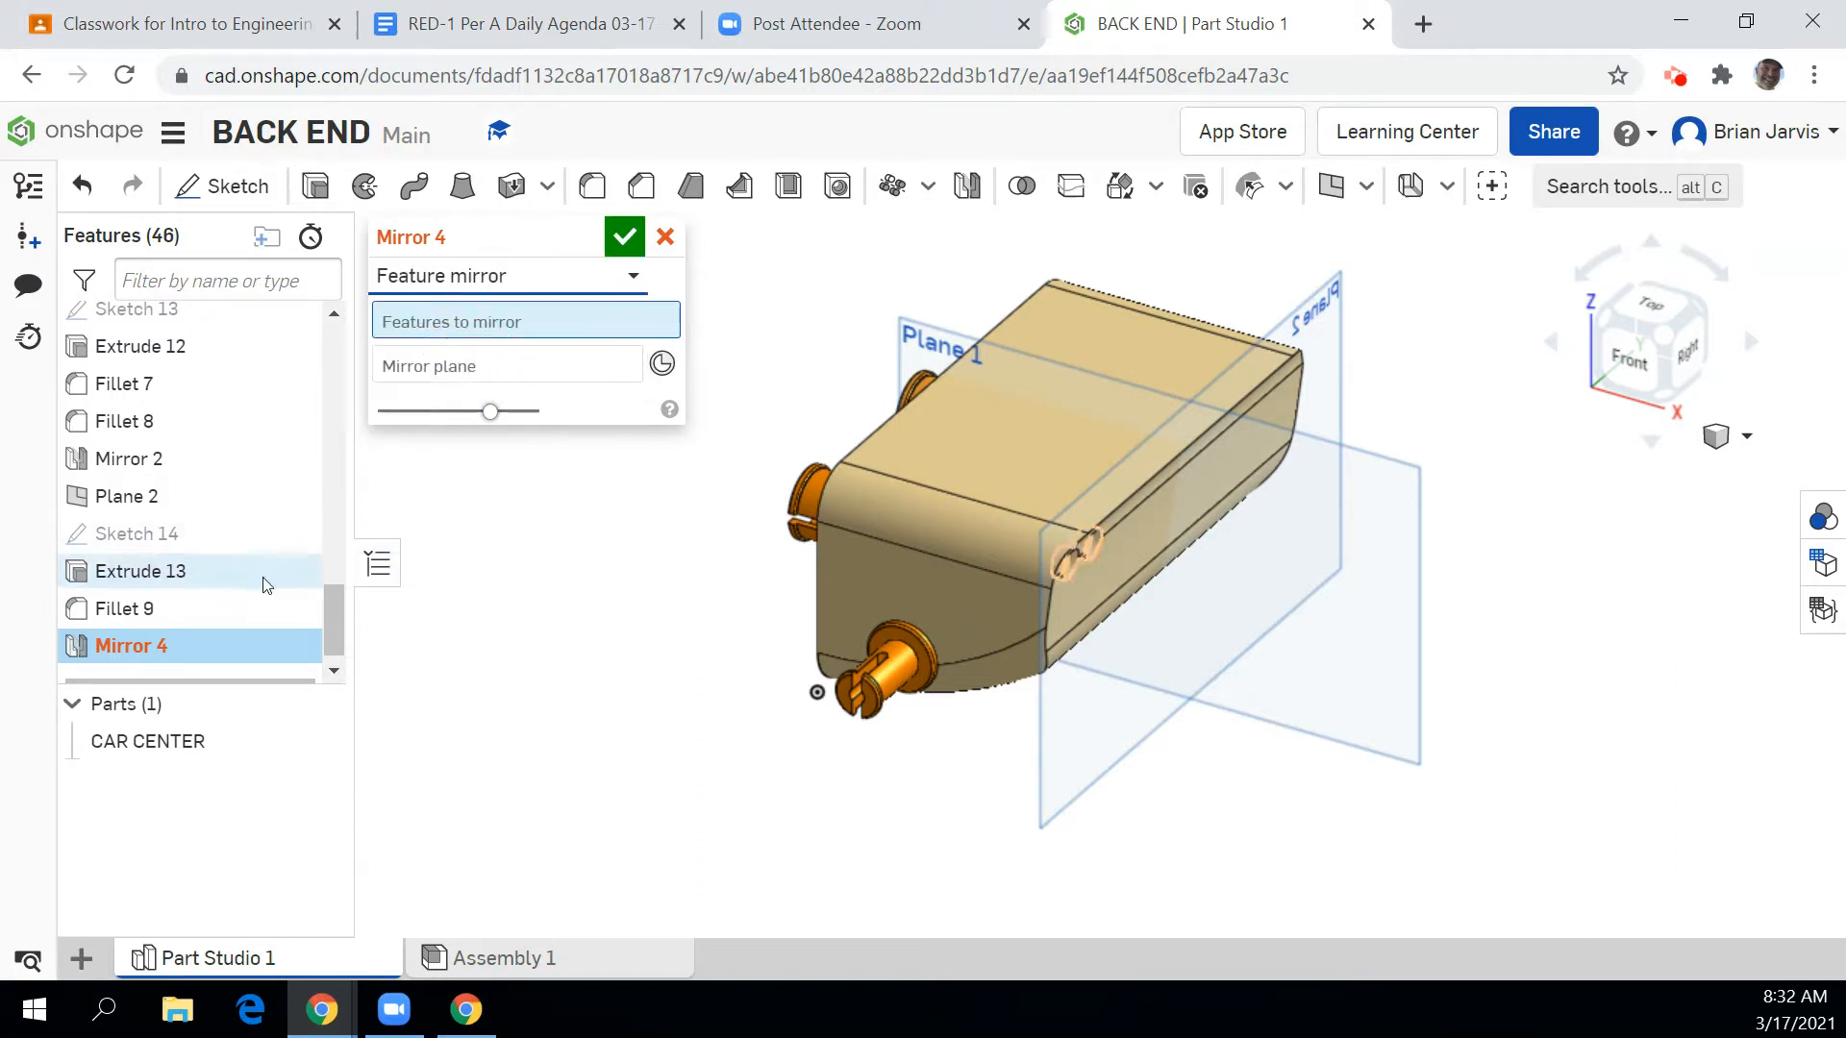
left_click(229, 576)
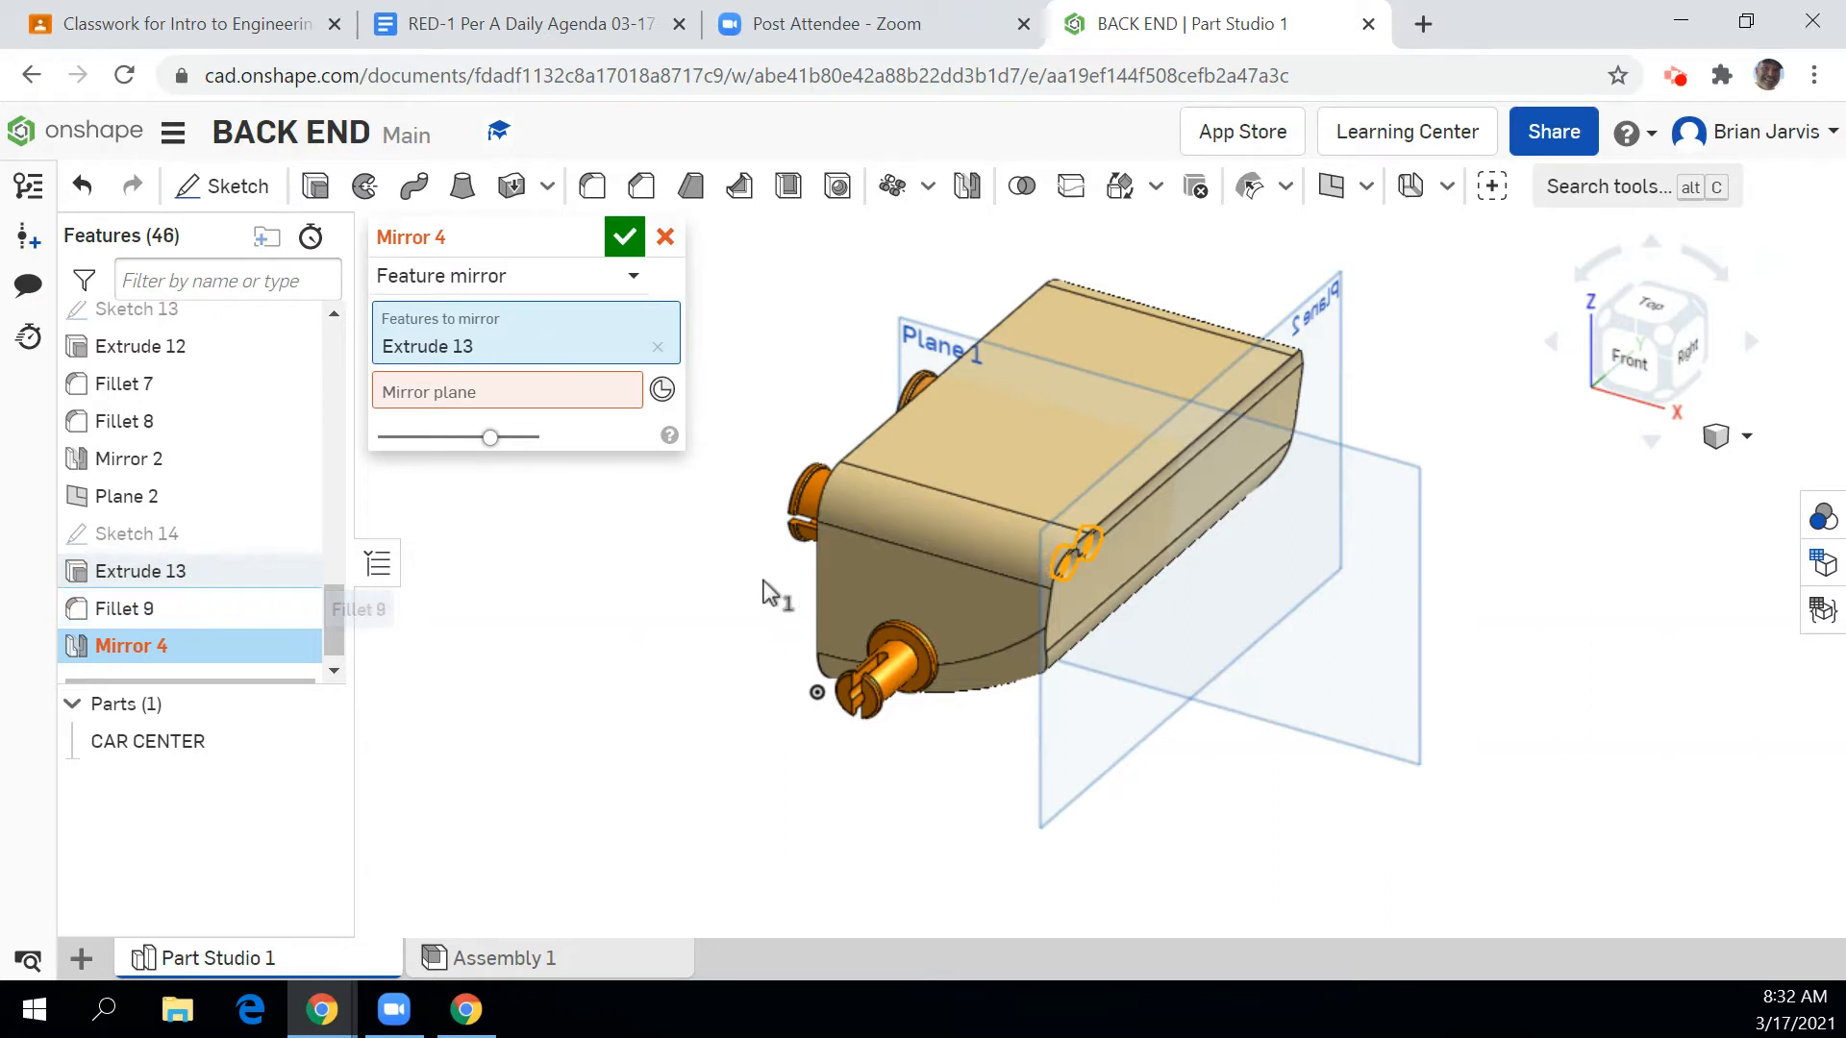
left_click(144, 609)
left_click(565, 430)
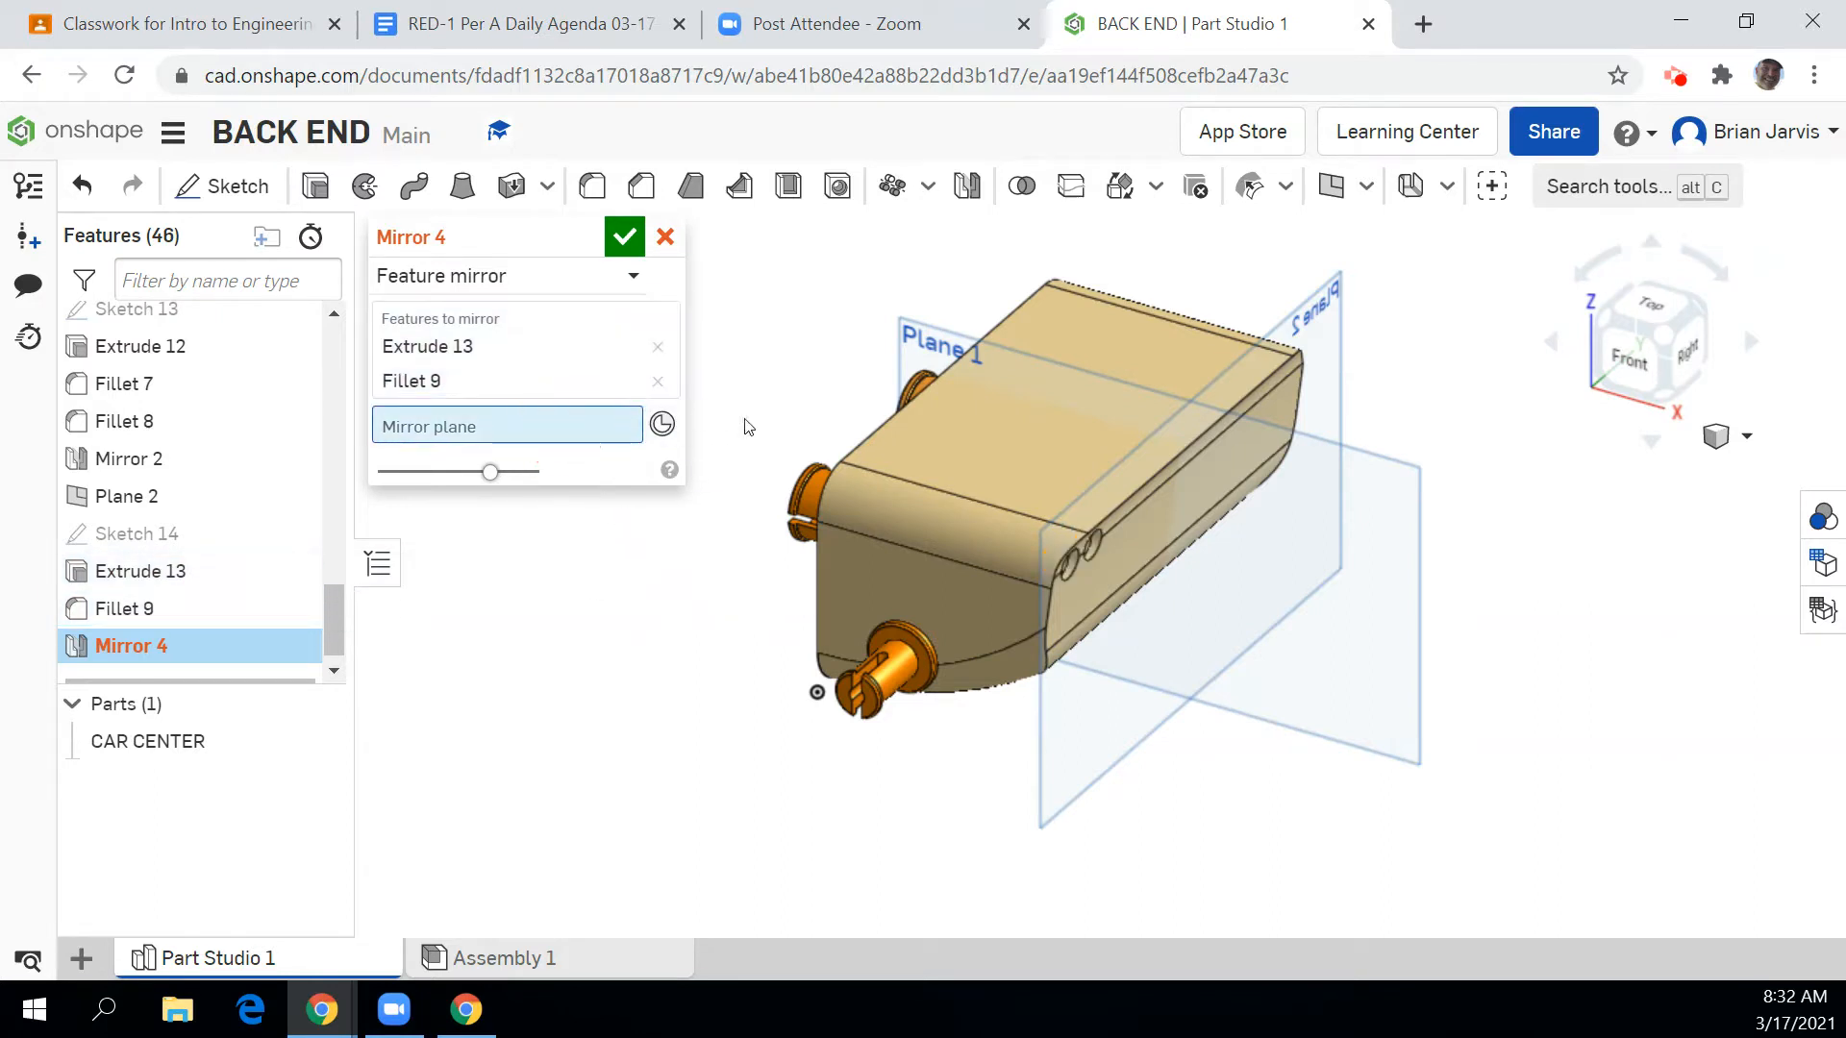
left_click(901, 348)
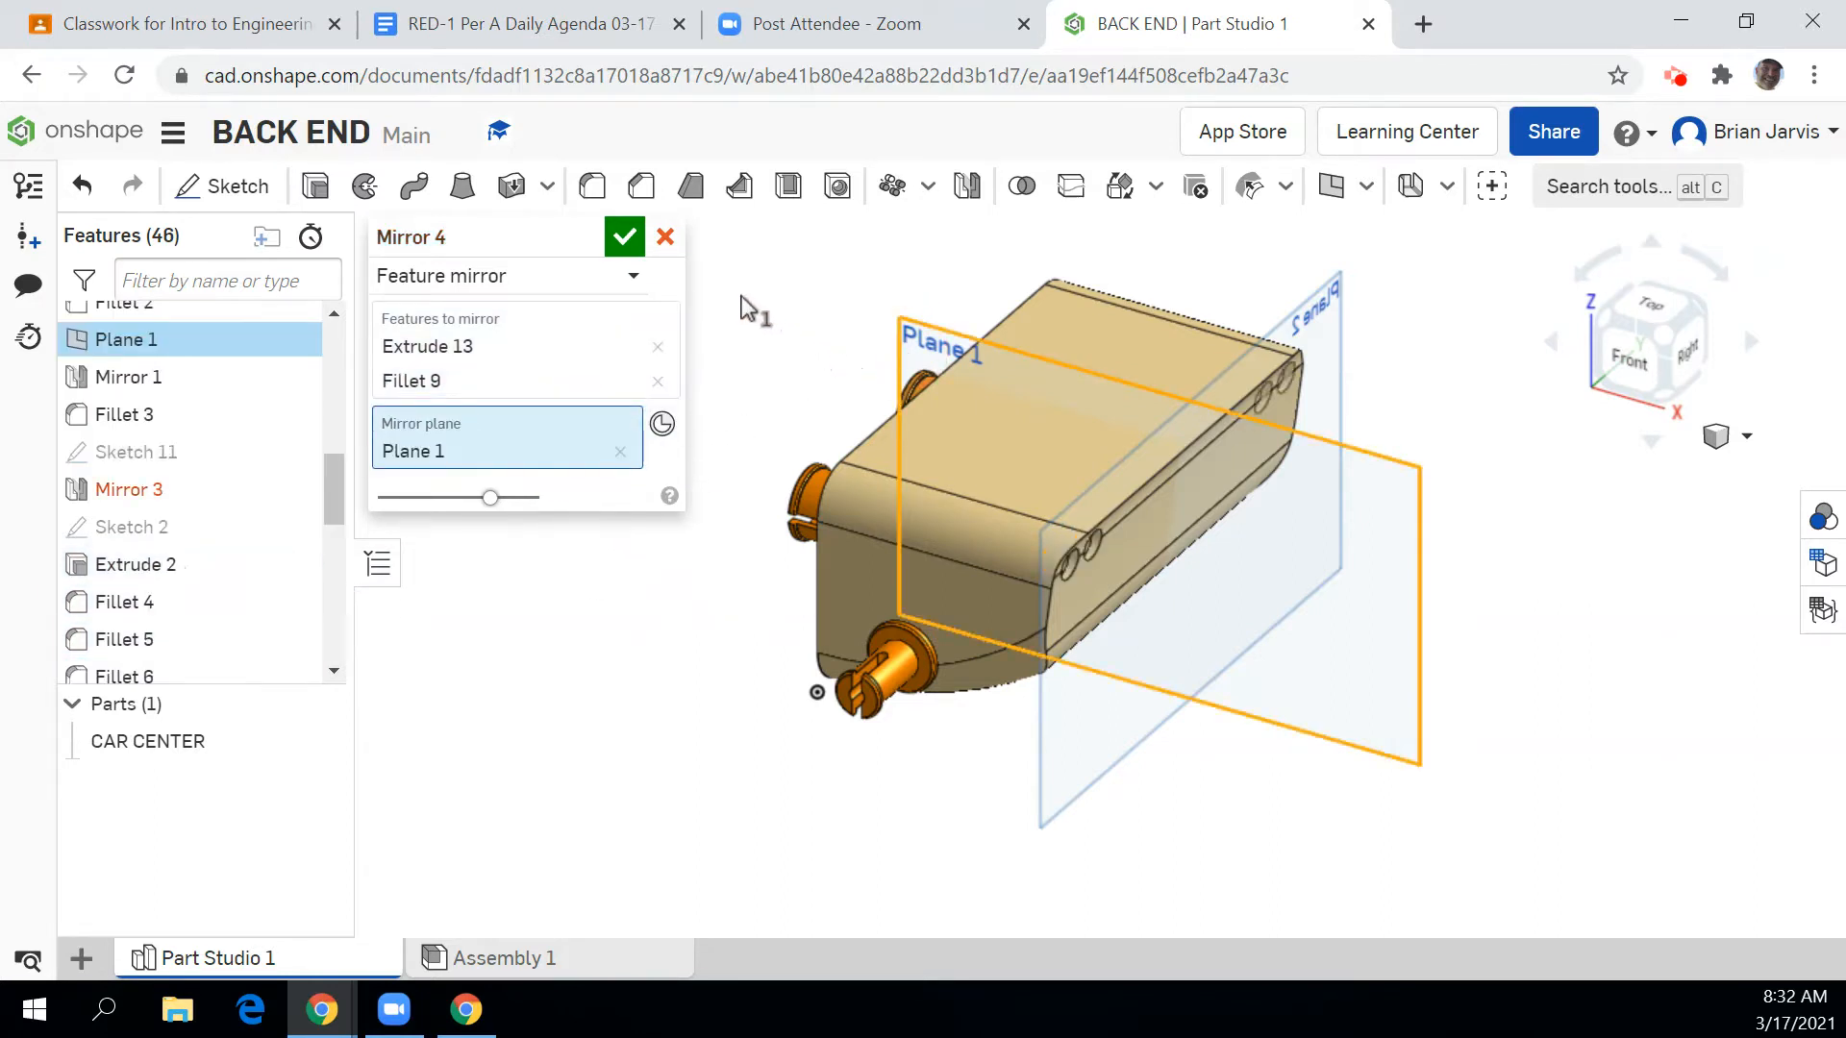
left_click(625, 238)
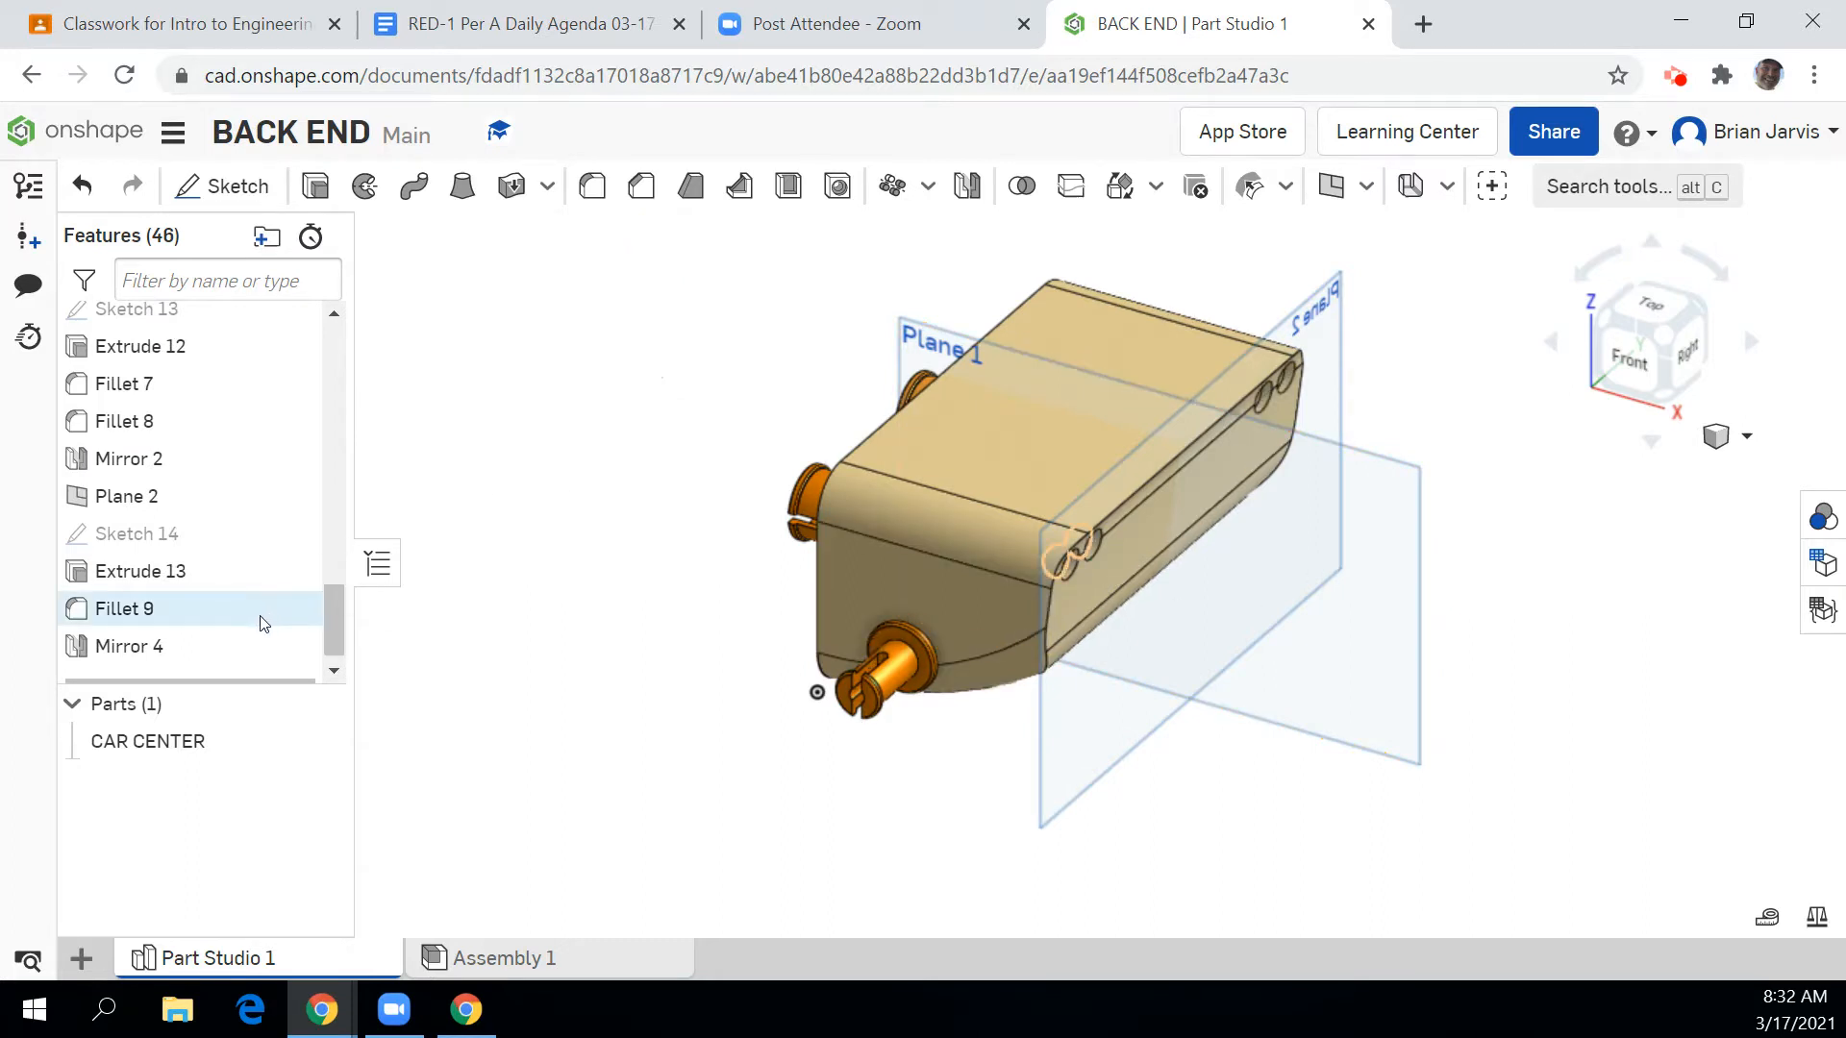
Step: Hide Plane 2 and Plane 1 so only the solid body remains displayed
left_click(292, 497)
left_click(339, 608)
left_click_drag(339, 607, 349, 425)
left_click(292, 595)
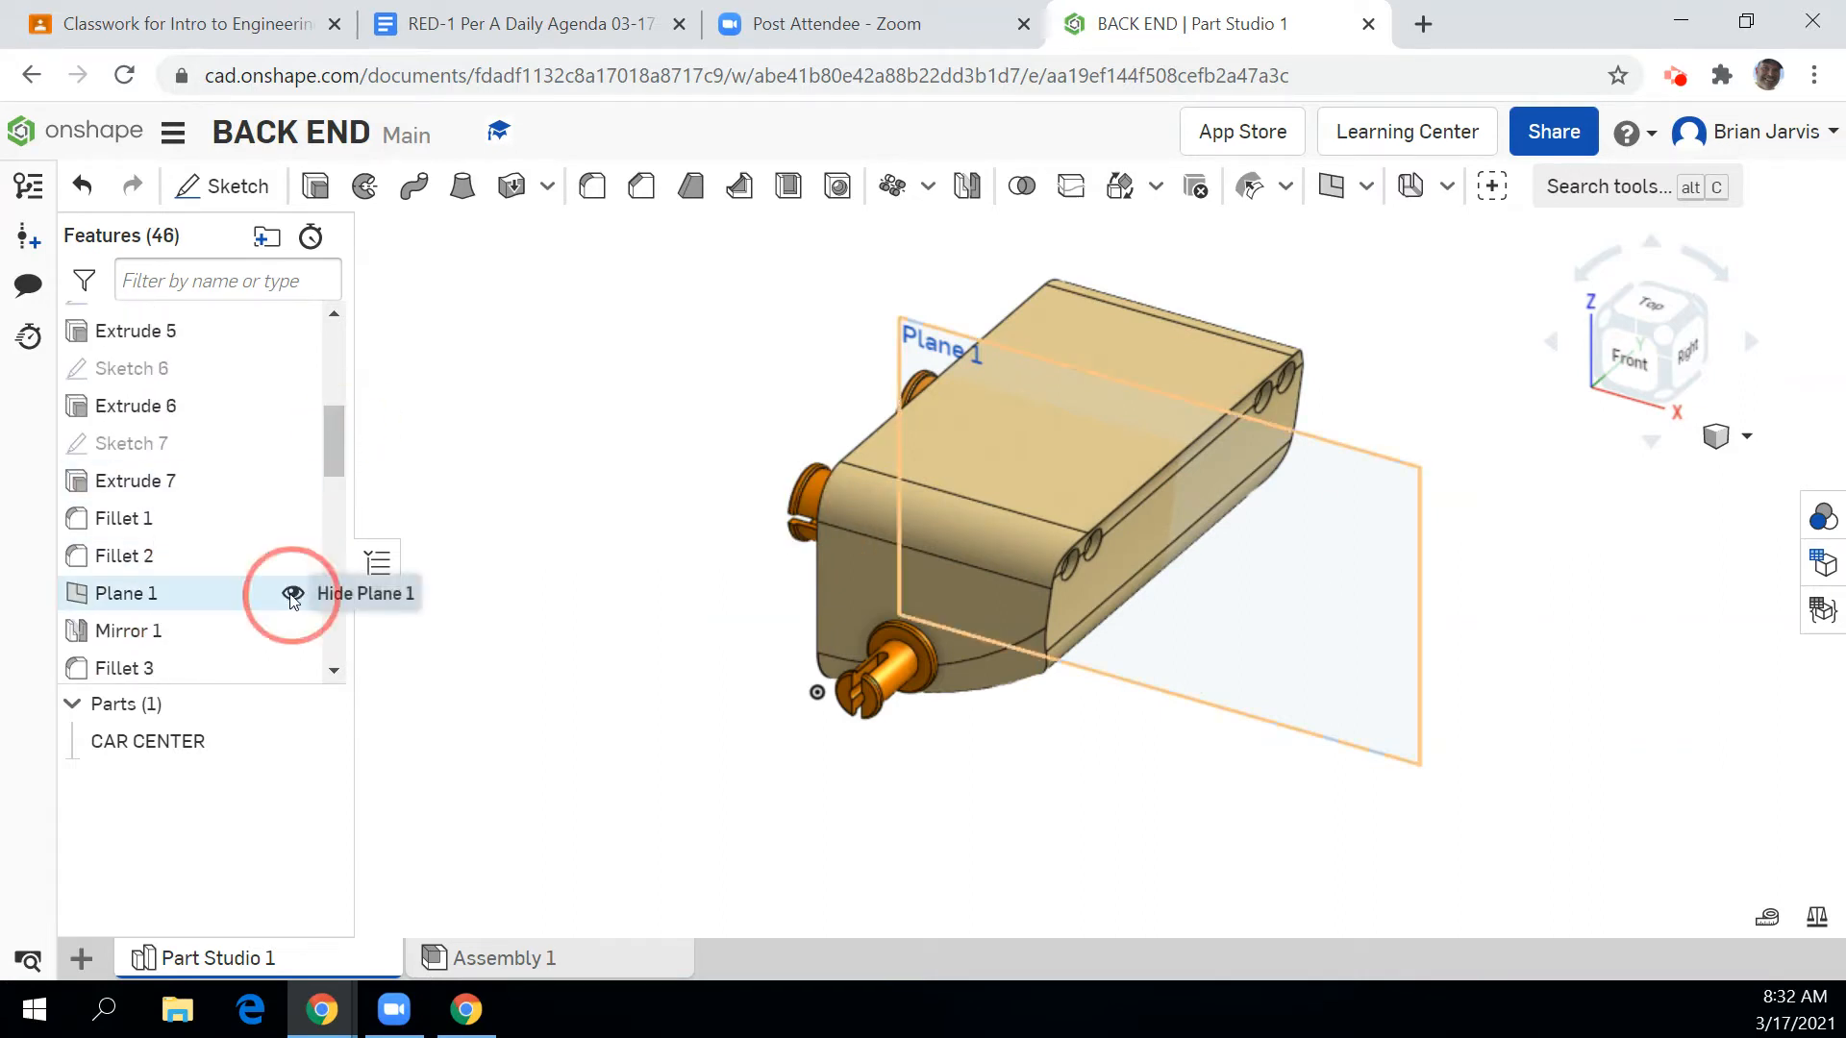
left_click(1623, 366)
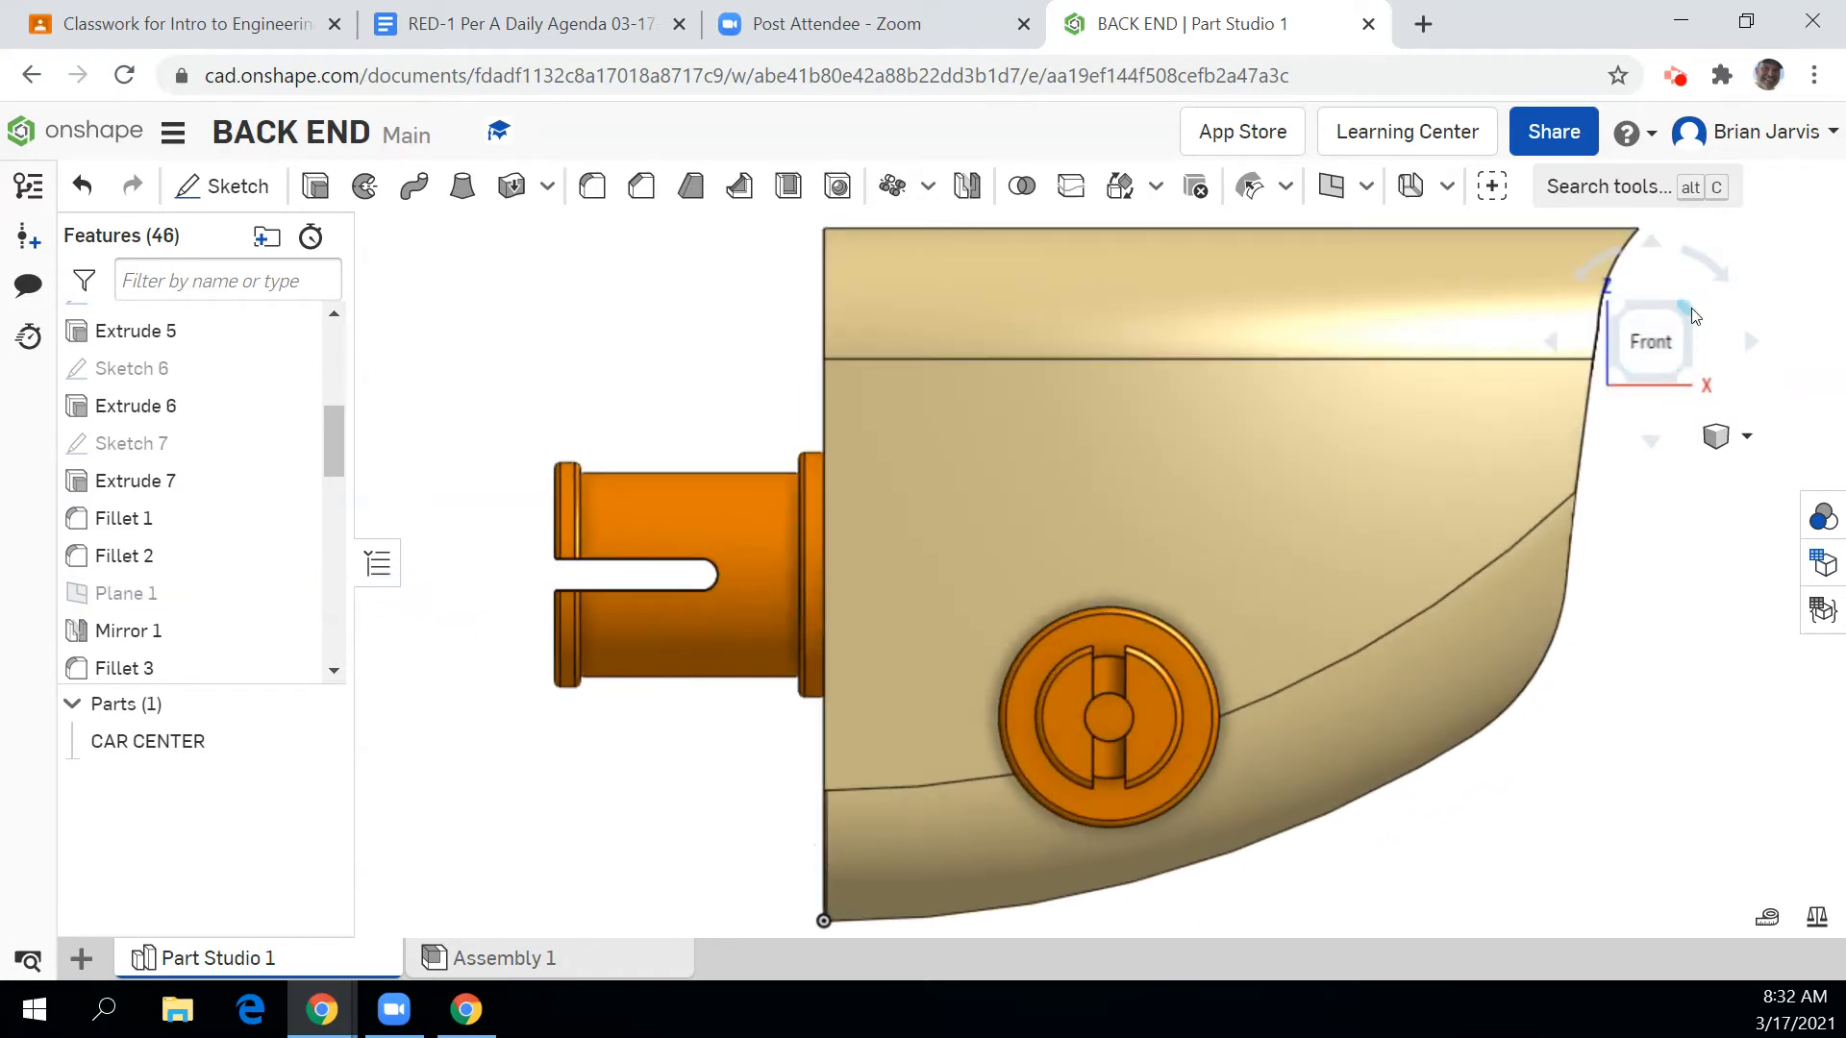
left_click(1687, 319)
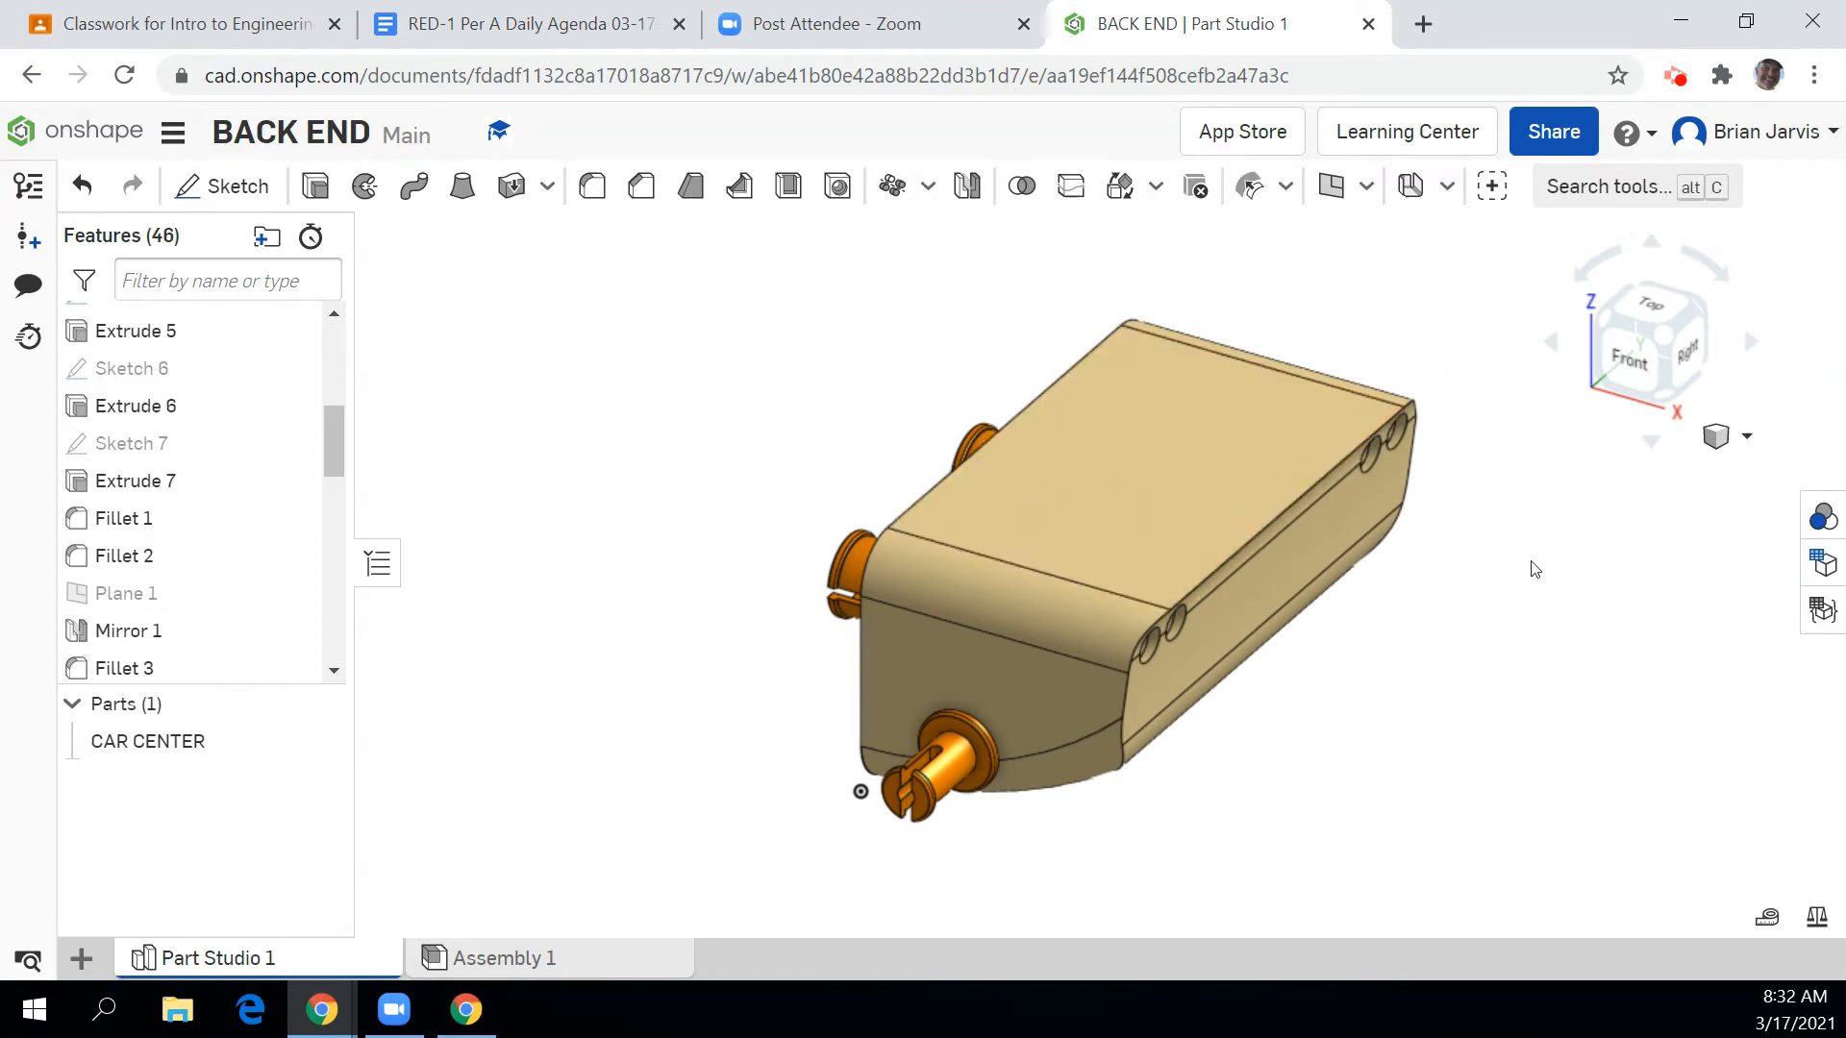
left_click(1680, 363)
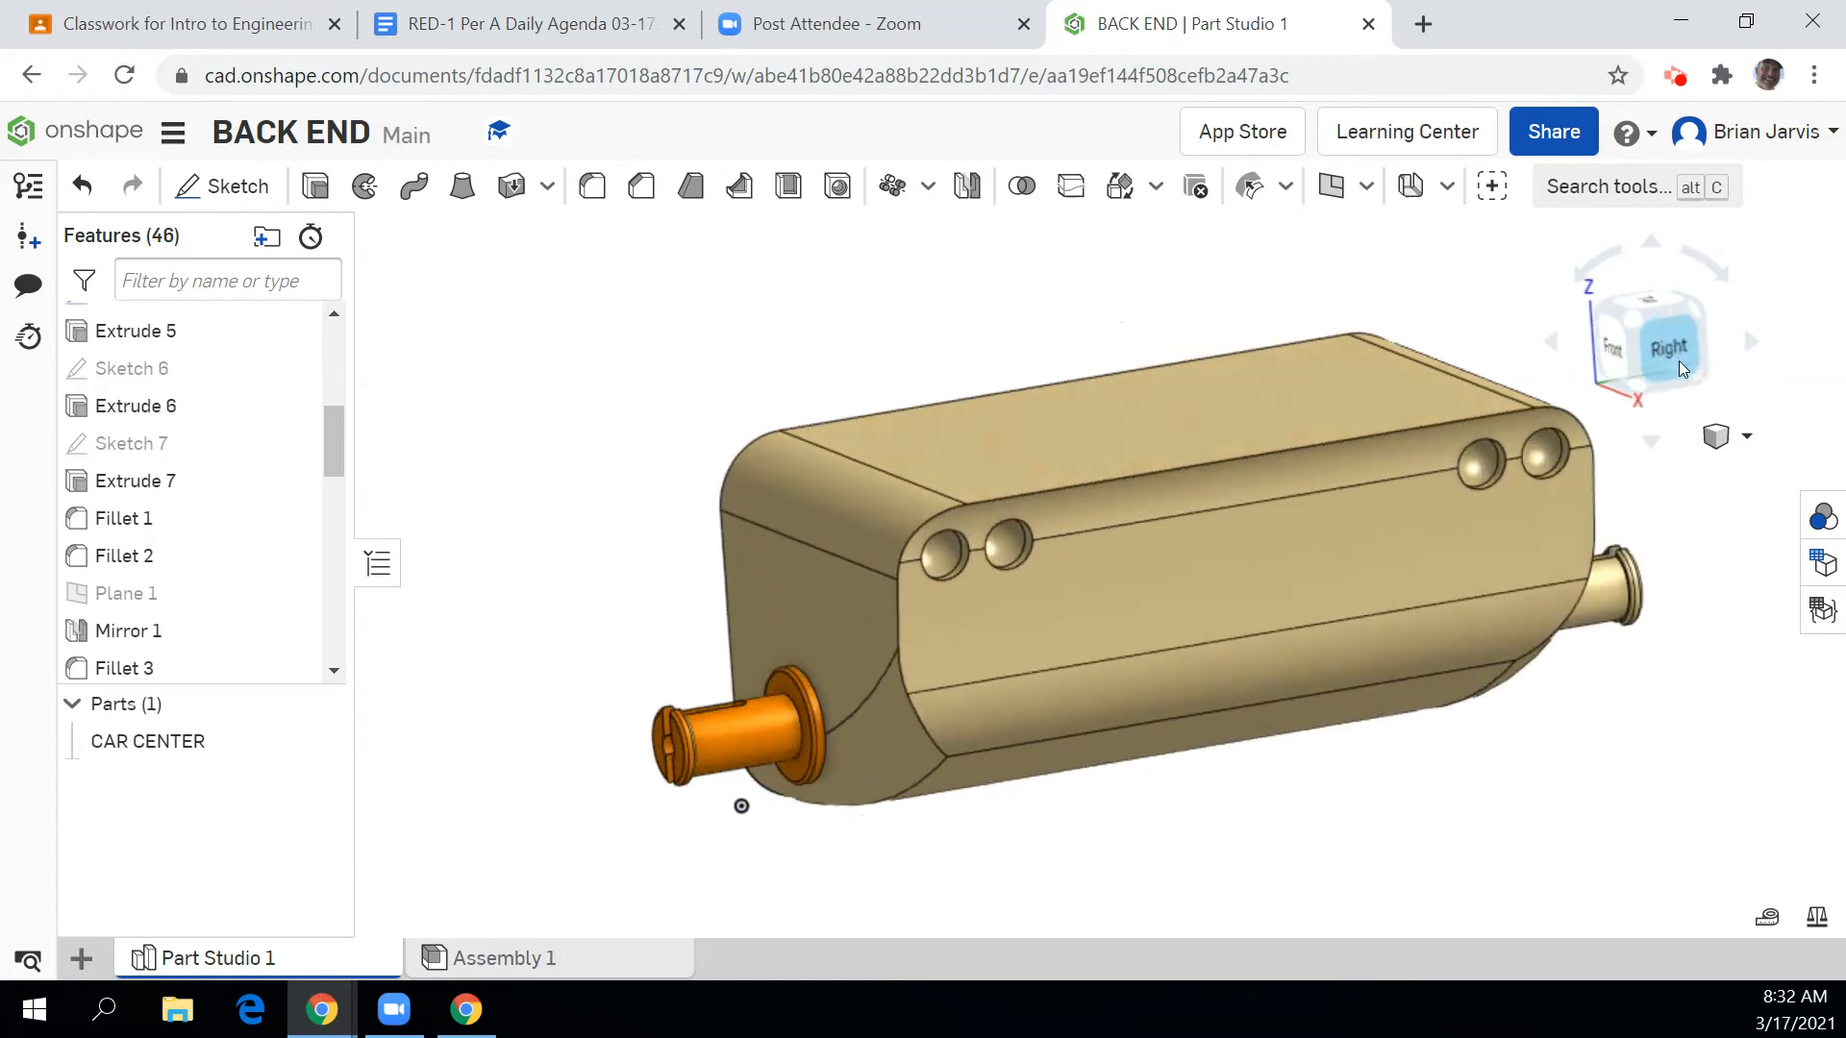
left_click(1625, 317)
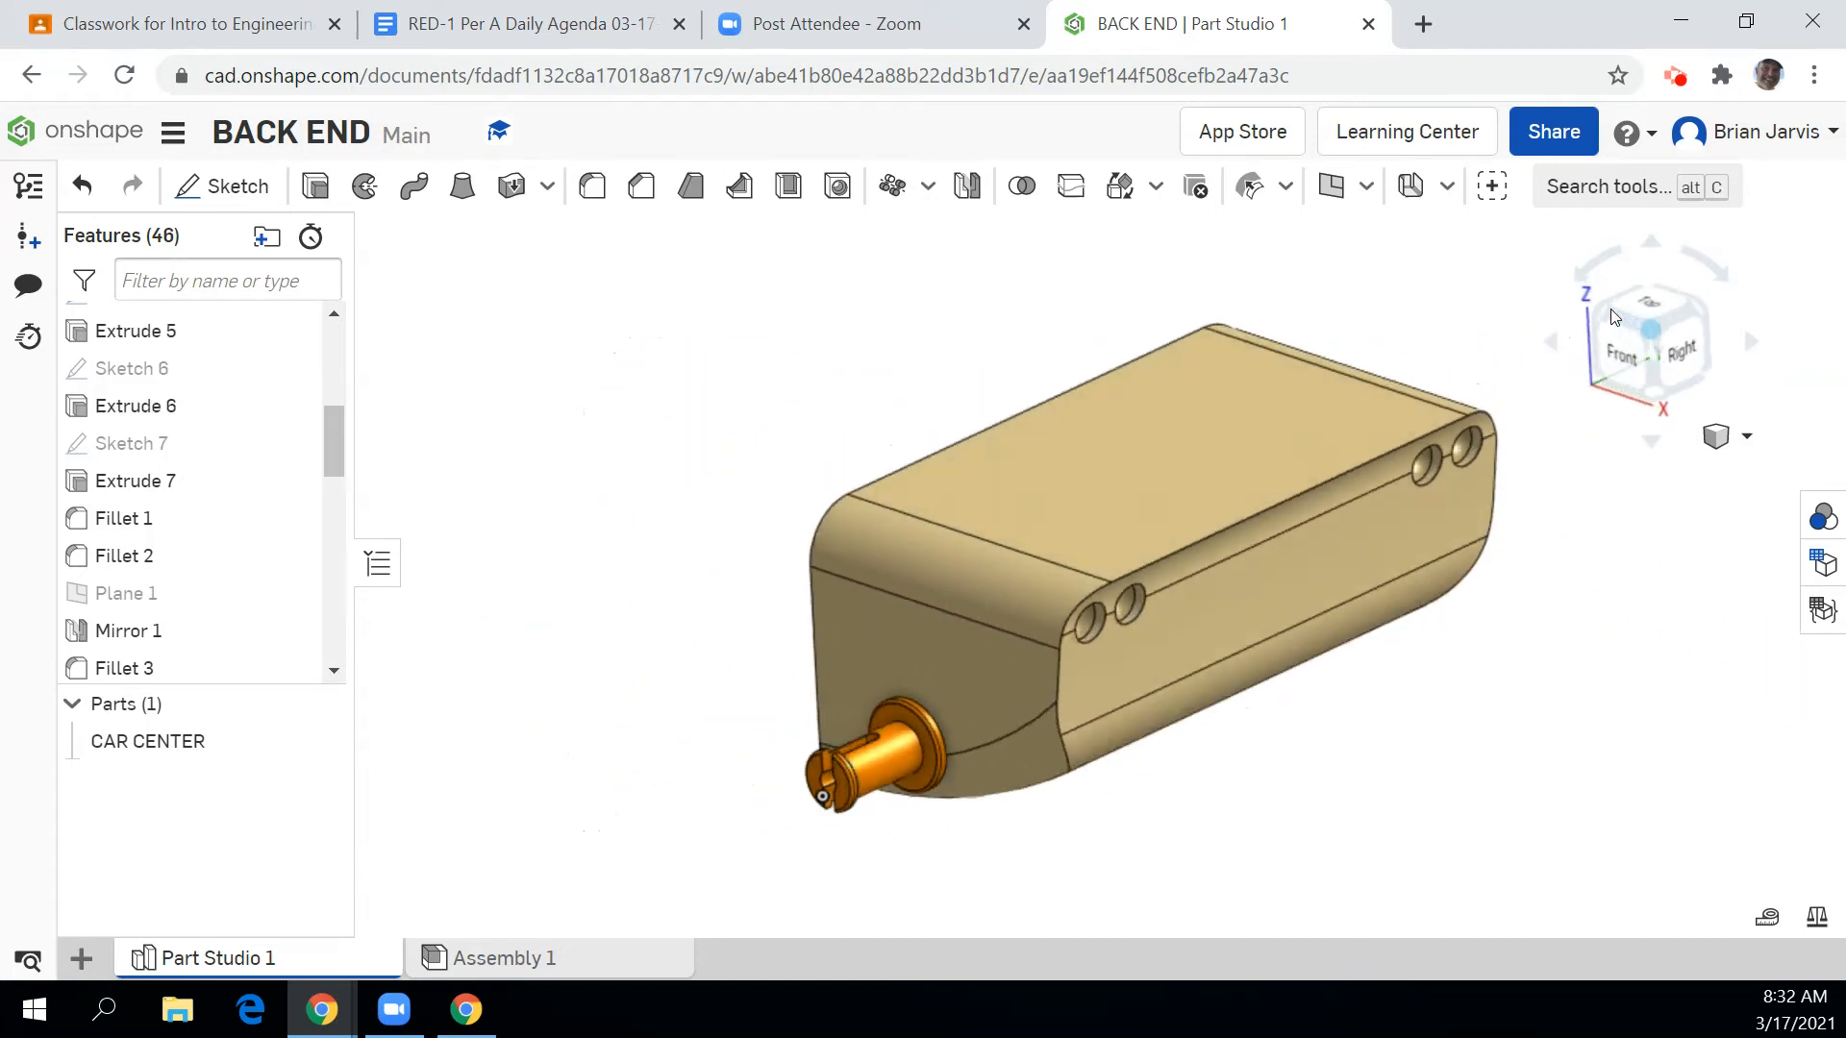